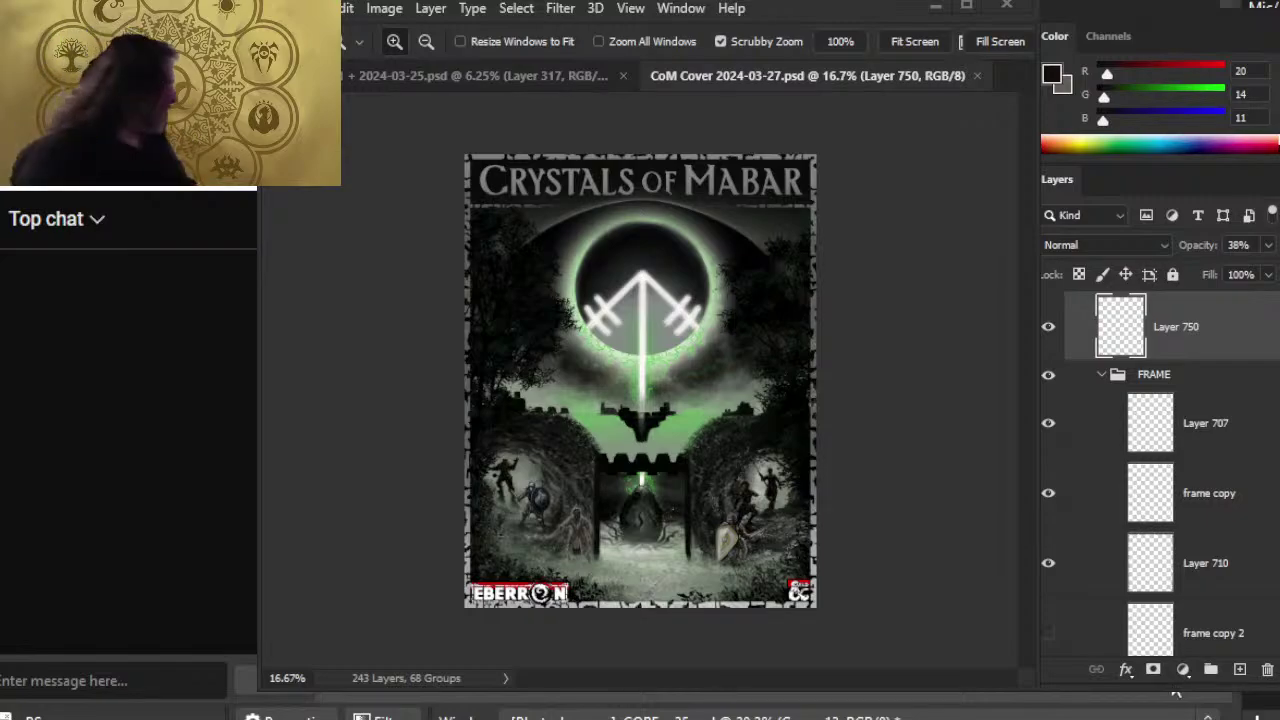
# - Switch to the YouTube page of "Eberron Art Stream ep 218 - Underground Bunker - 34" and like the stream
pyautogui.click(1266, 491)
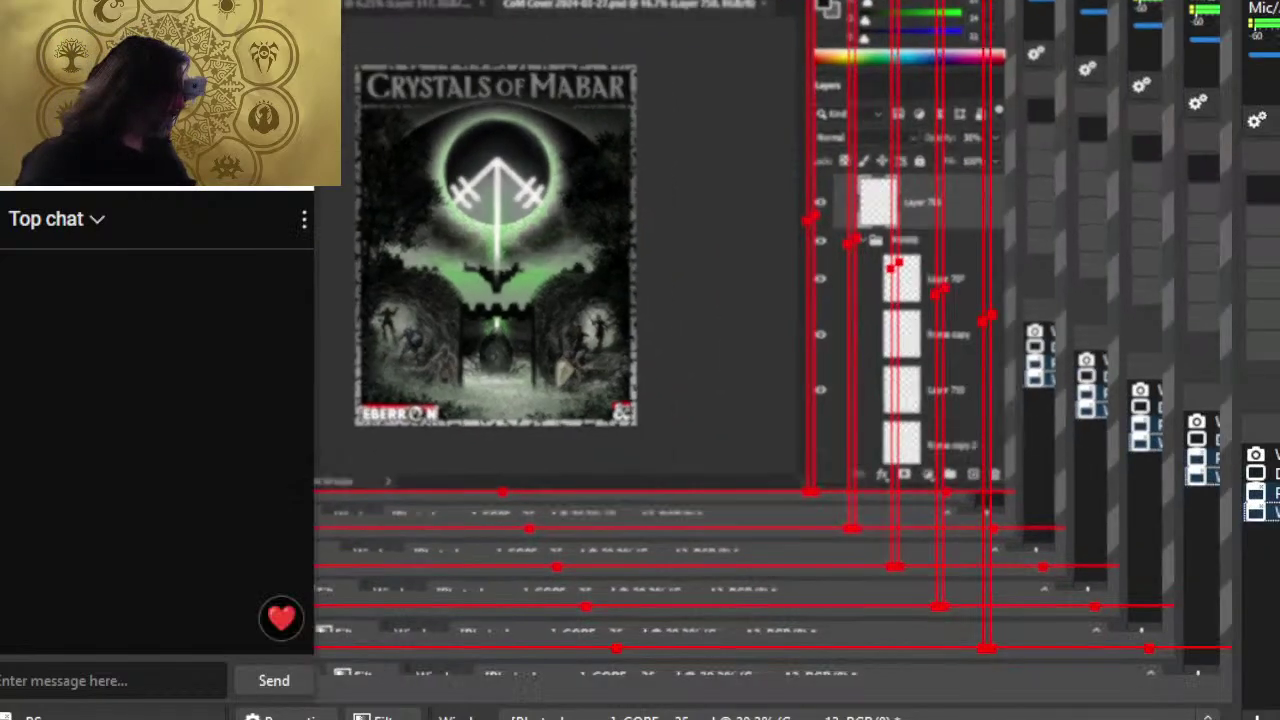
pyautogui.hotkey('alt', 'Tab')
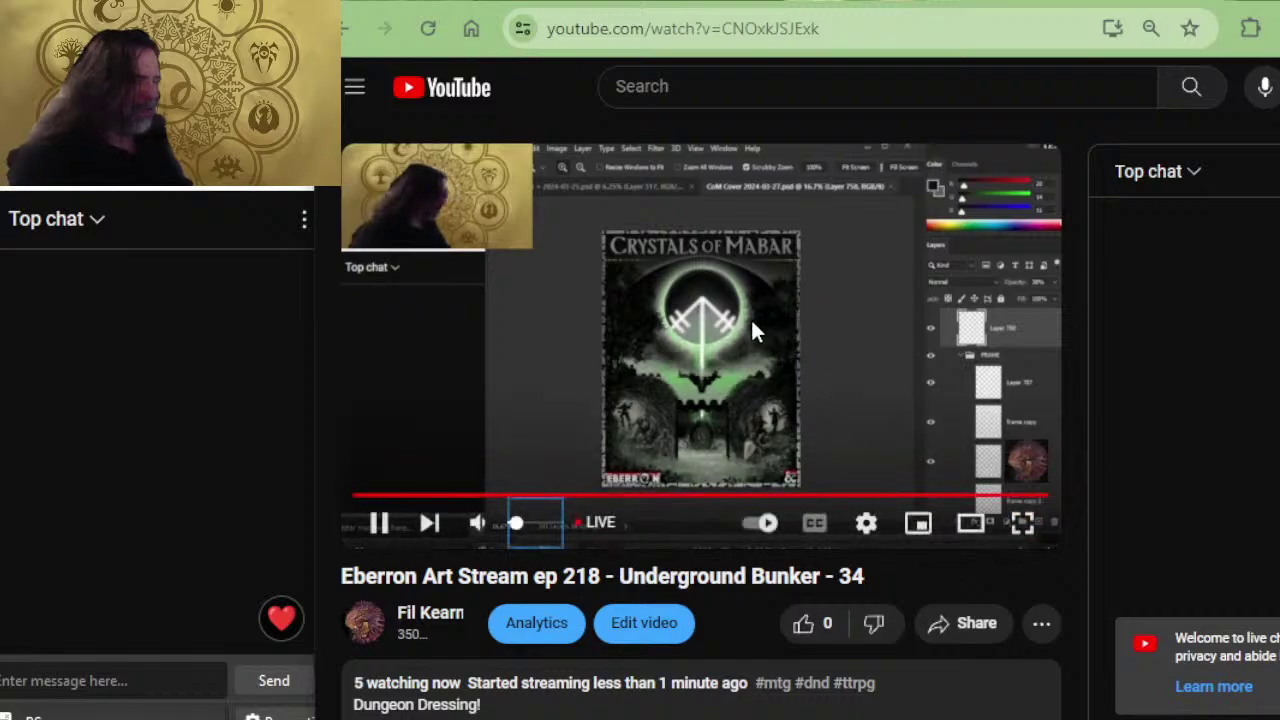
pyautogui.scroll(-2, 740, 438)
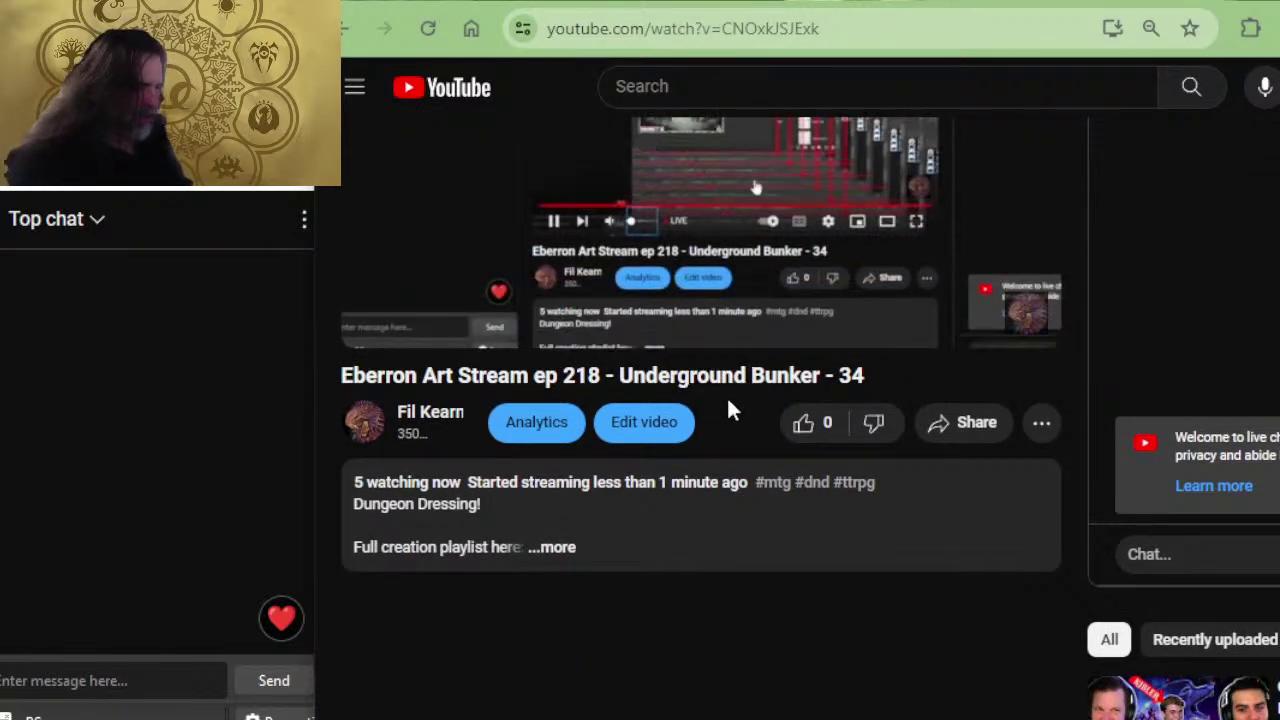
pyautogui.click(805, 424)
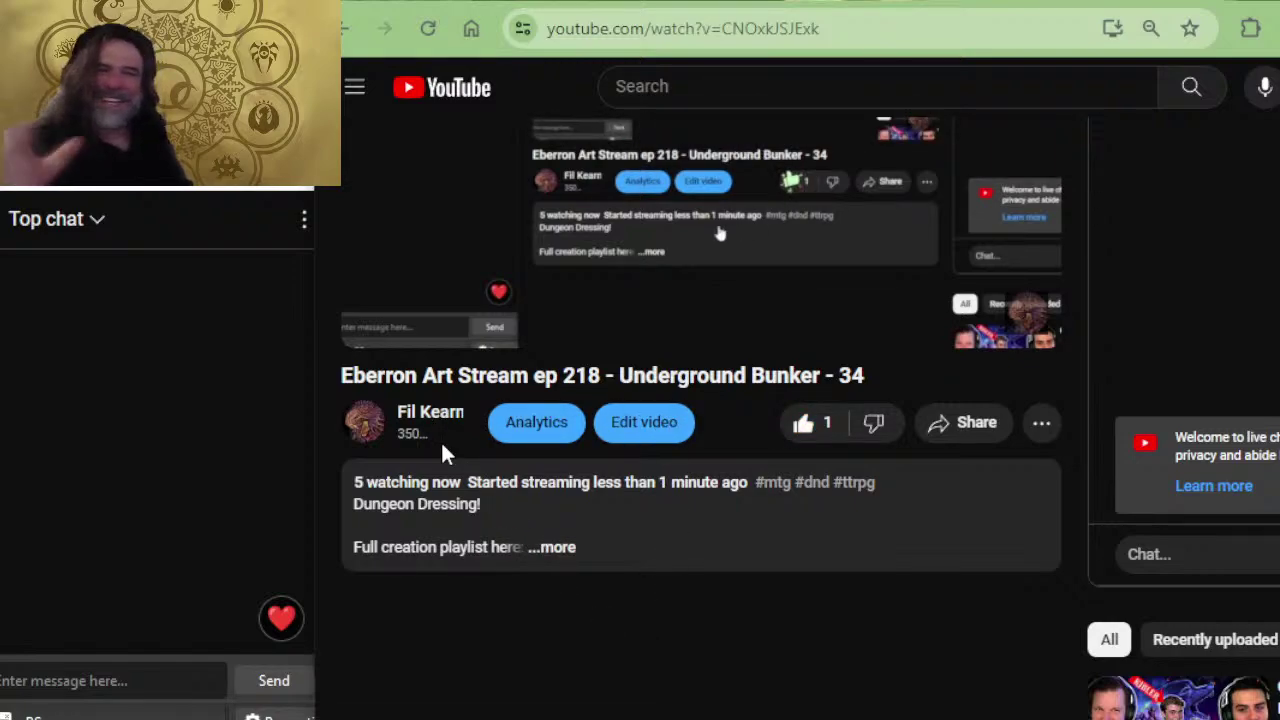
# - Expand the stream's full description and review its playlist, social media and DMsGuild product links
pyautogui.click(553, 549)
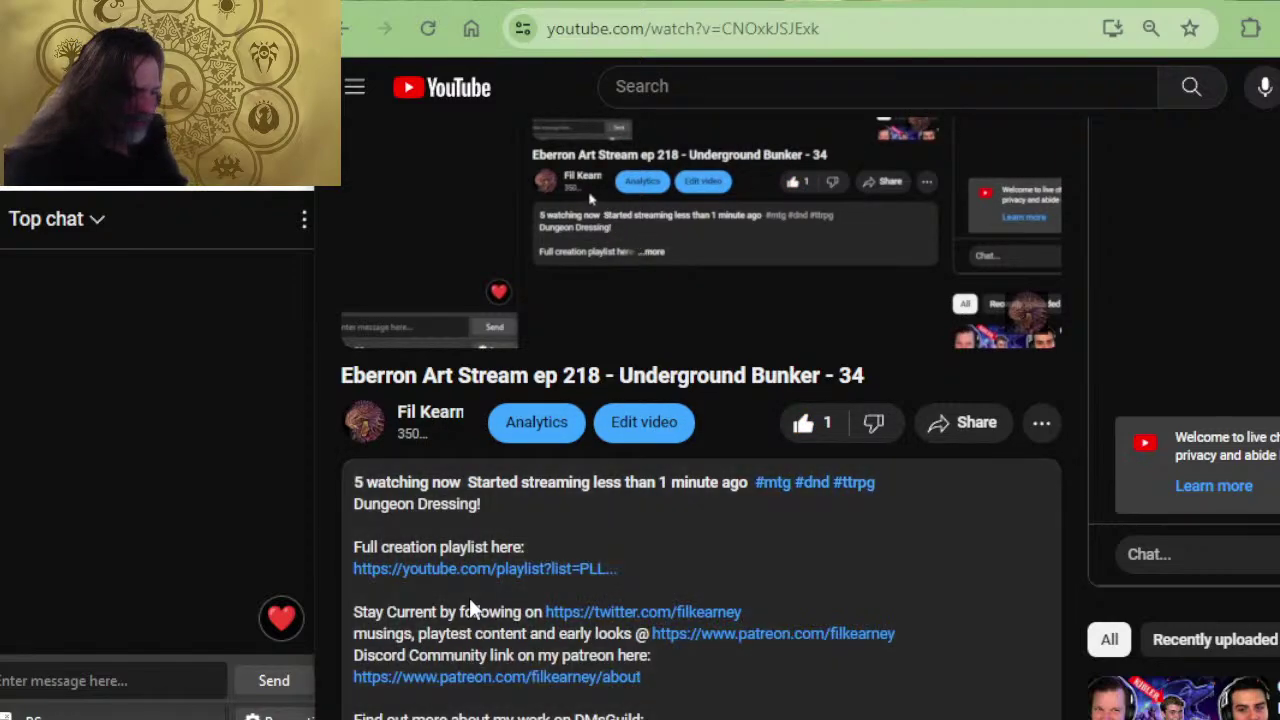
pyautogui.scroll(-2, 615, 530)
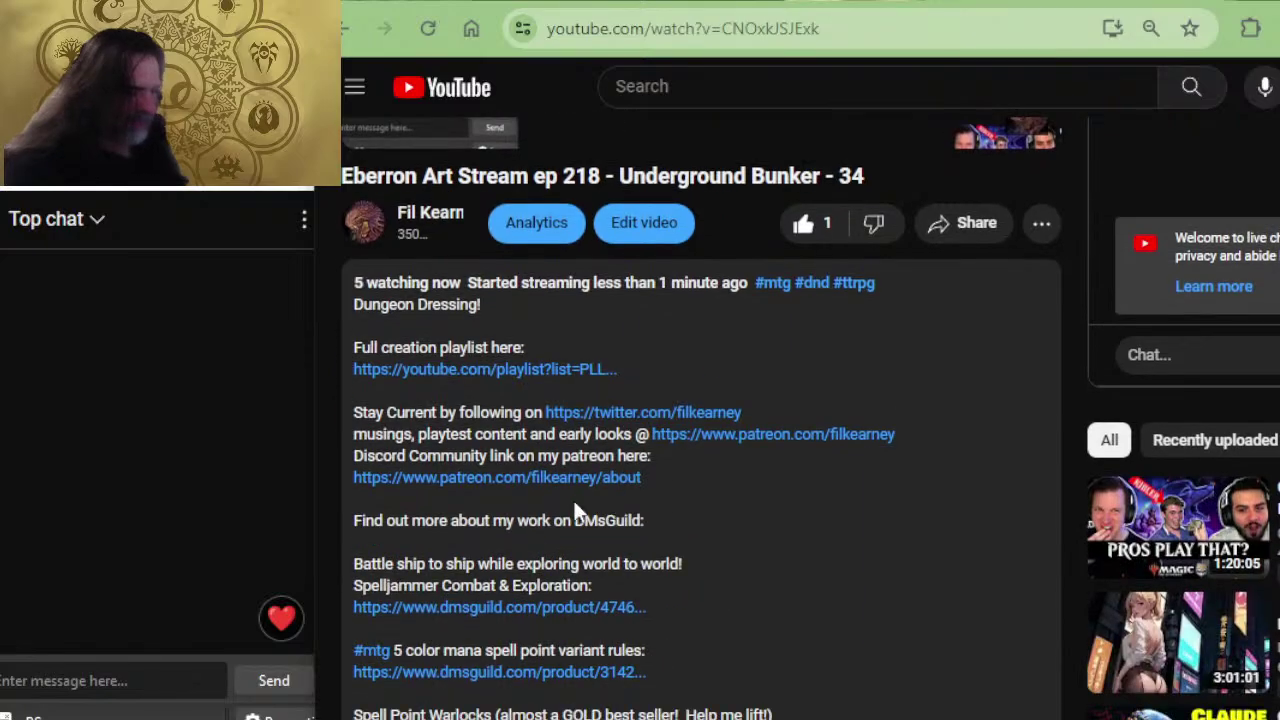
pyautogui.scroll(-2, 650, 400)
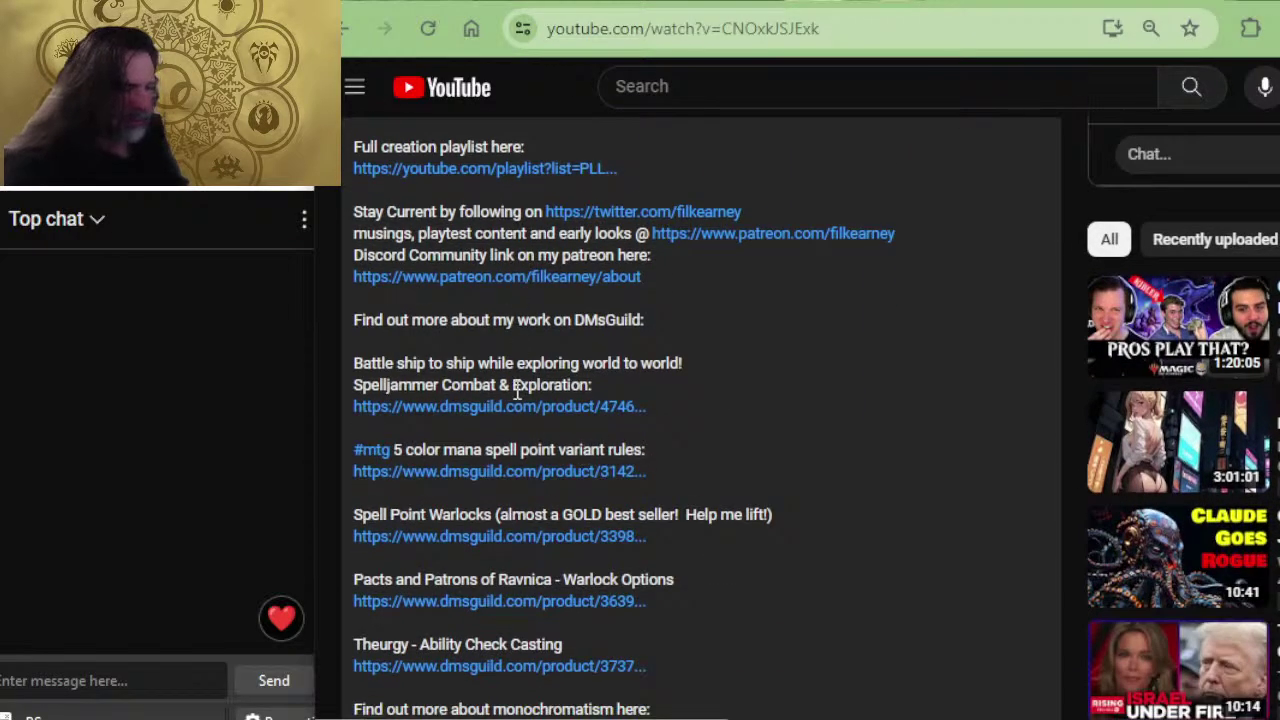
pyautogui.scroll(-2, 560, 440)
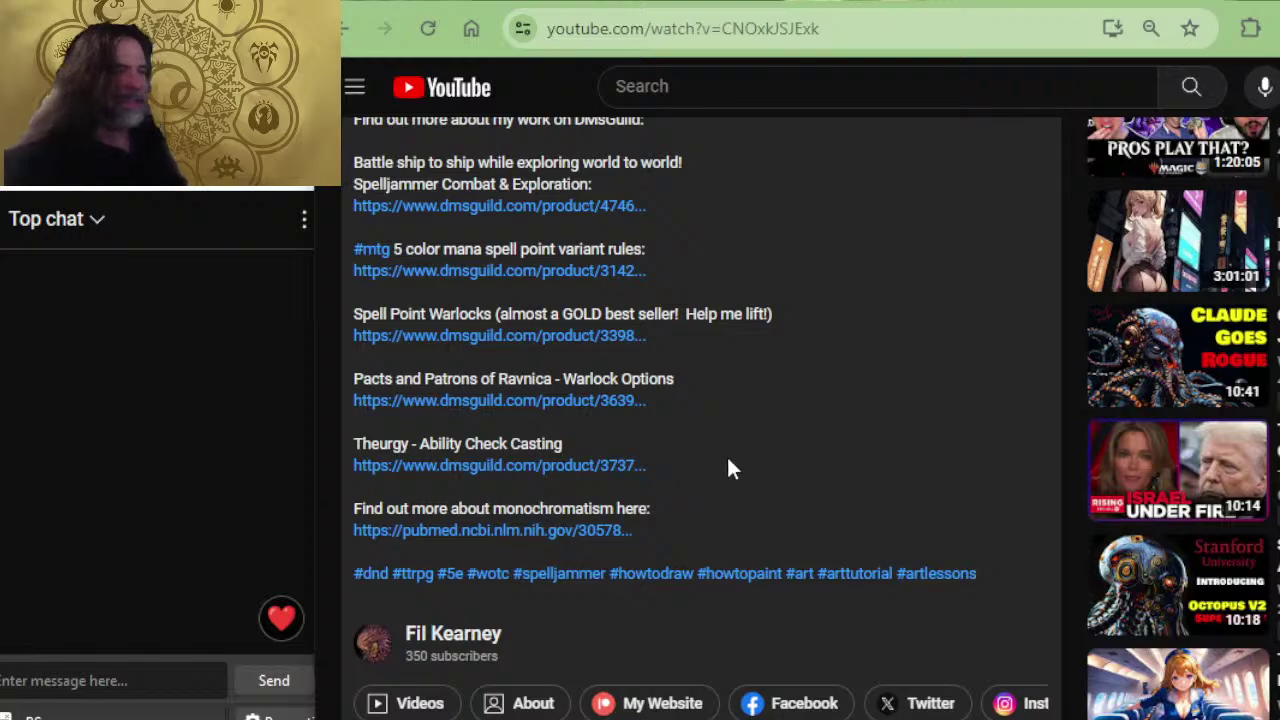
pyautogui.scroll(4, 728, 468)
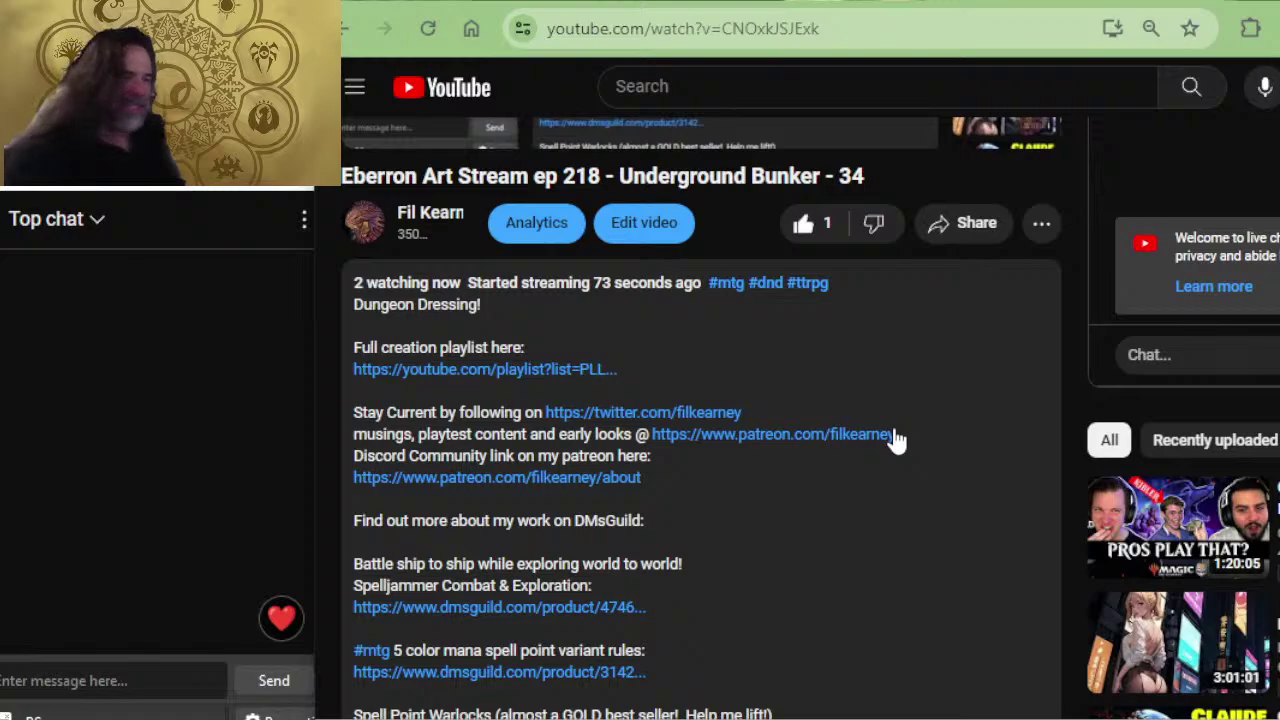
pyautogui.scroll(4, 895, 395)
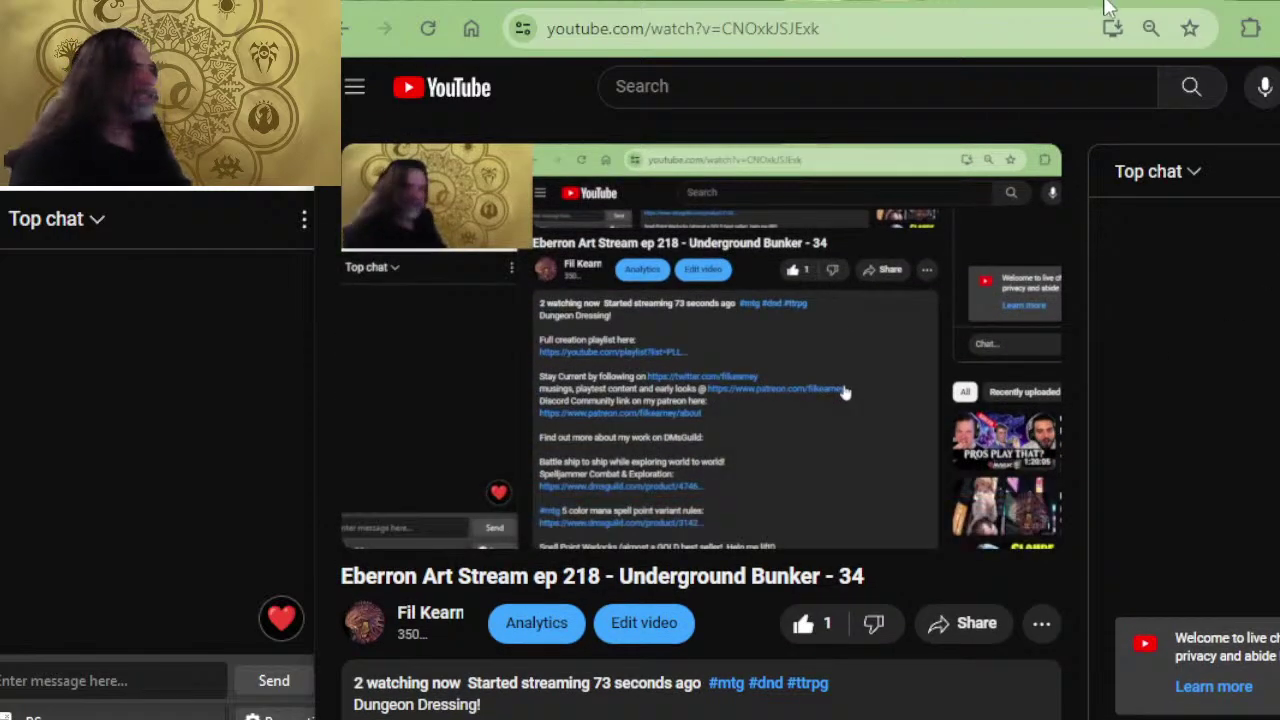
pyautogui.scroll(-4, 663, 421)
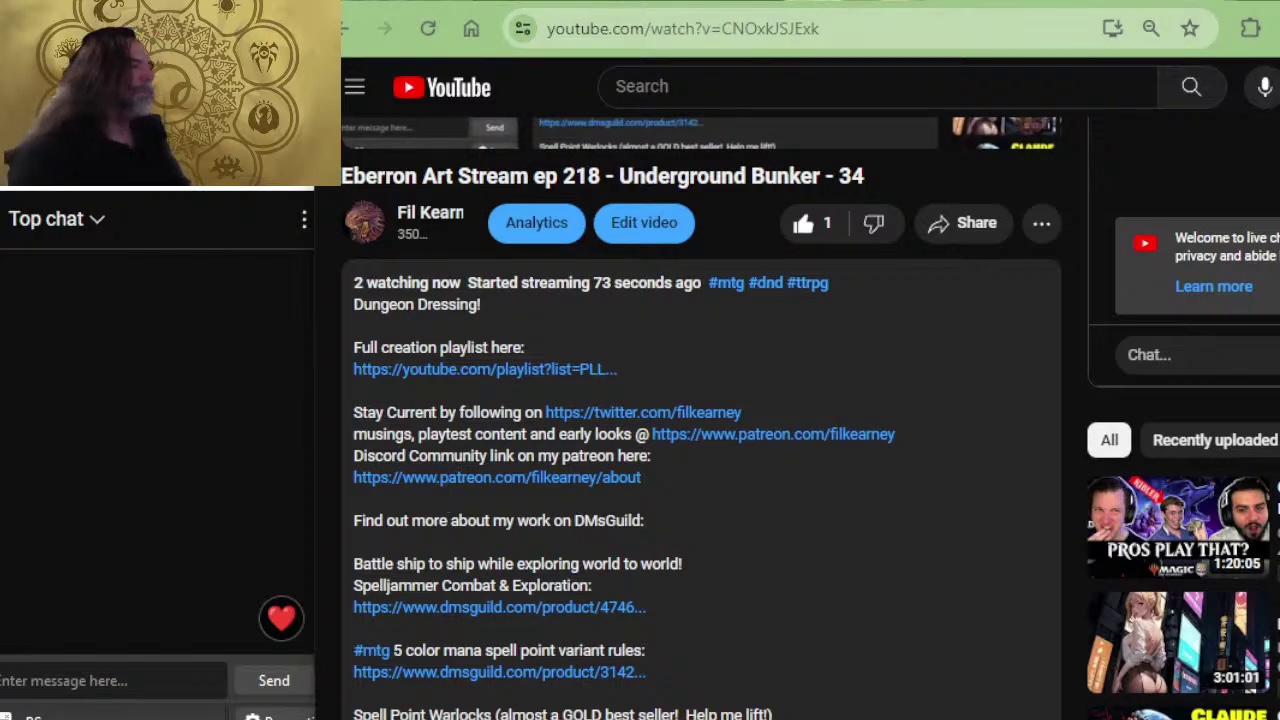
# - Switch to the Twitter page and view the top of the streamer's own profile and the pinned post
pyautogui.click(866, 2)
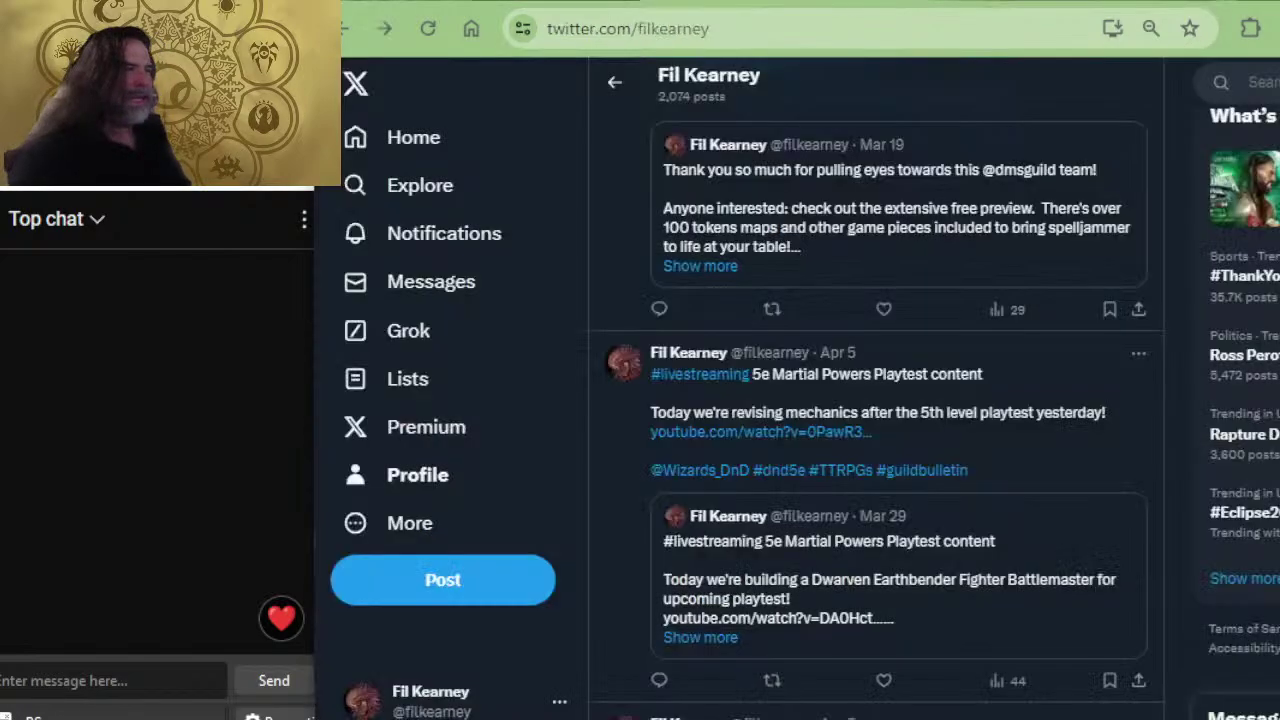
pyautogui.click(377, 493)
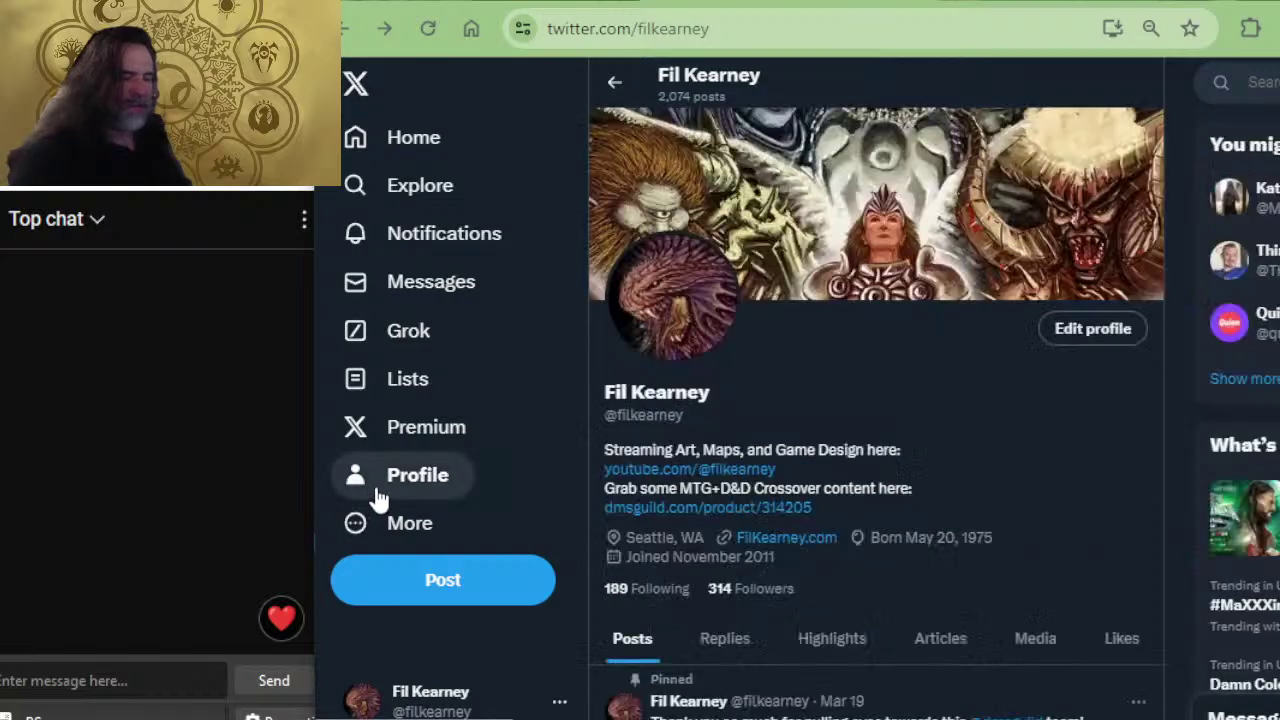
pyautogui.scroll(-2, 837, 350)
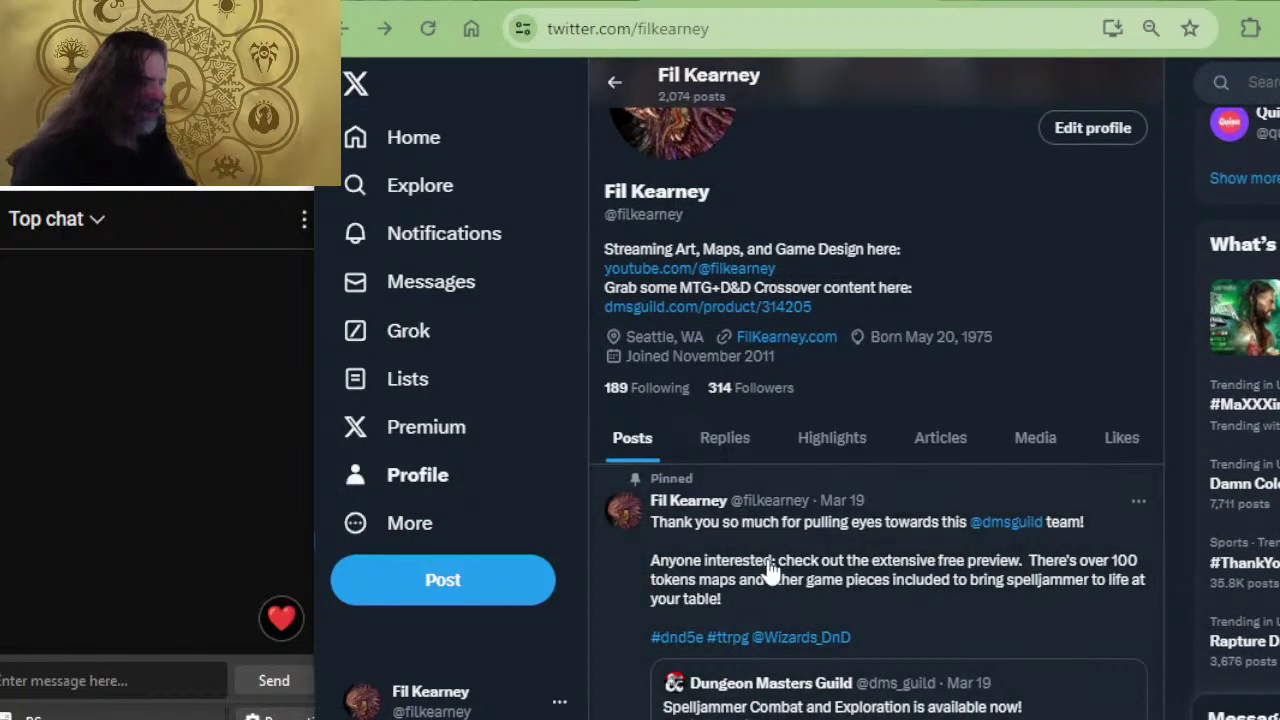
pyautogui.scroll(2, 812, 432)
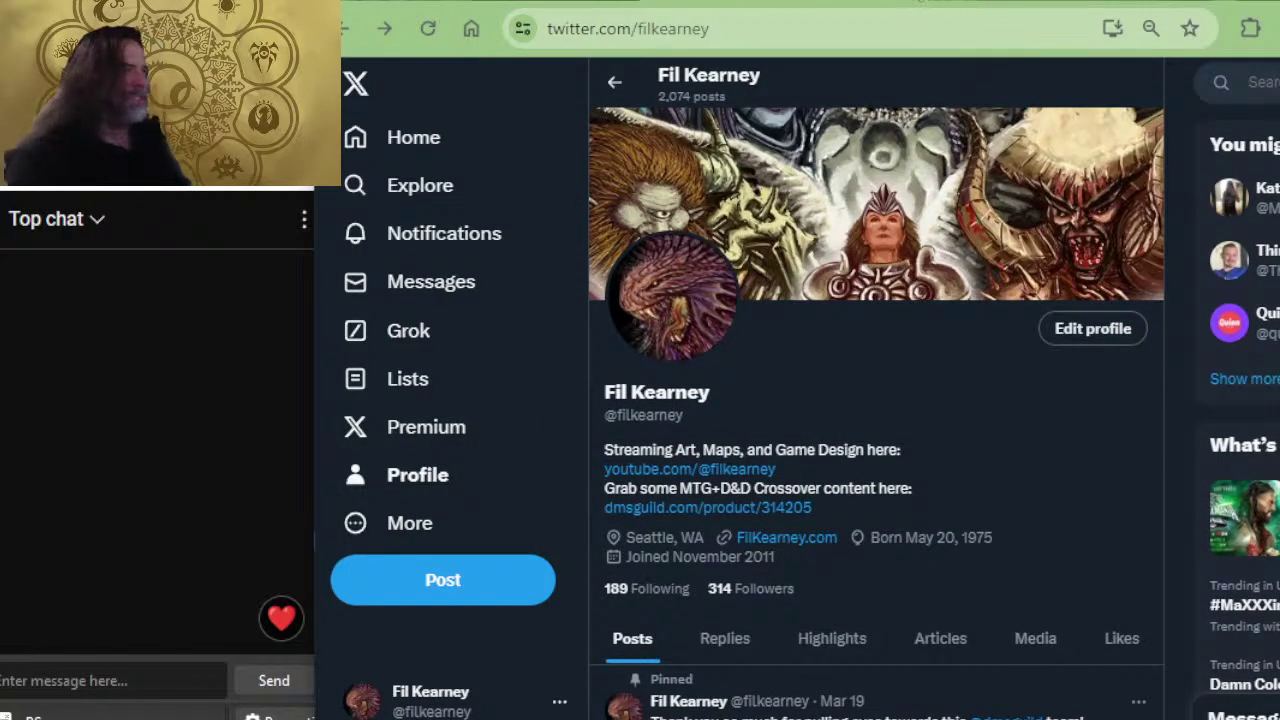
pyautogui.scroll(-5, 828, 480)
pyautogui.scroll(5, 880, 450)
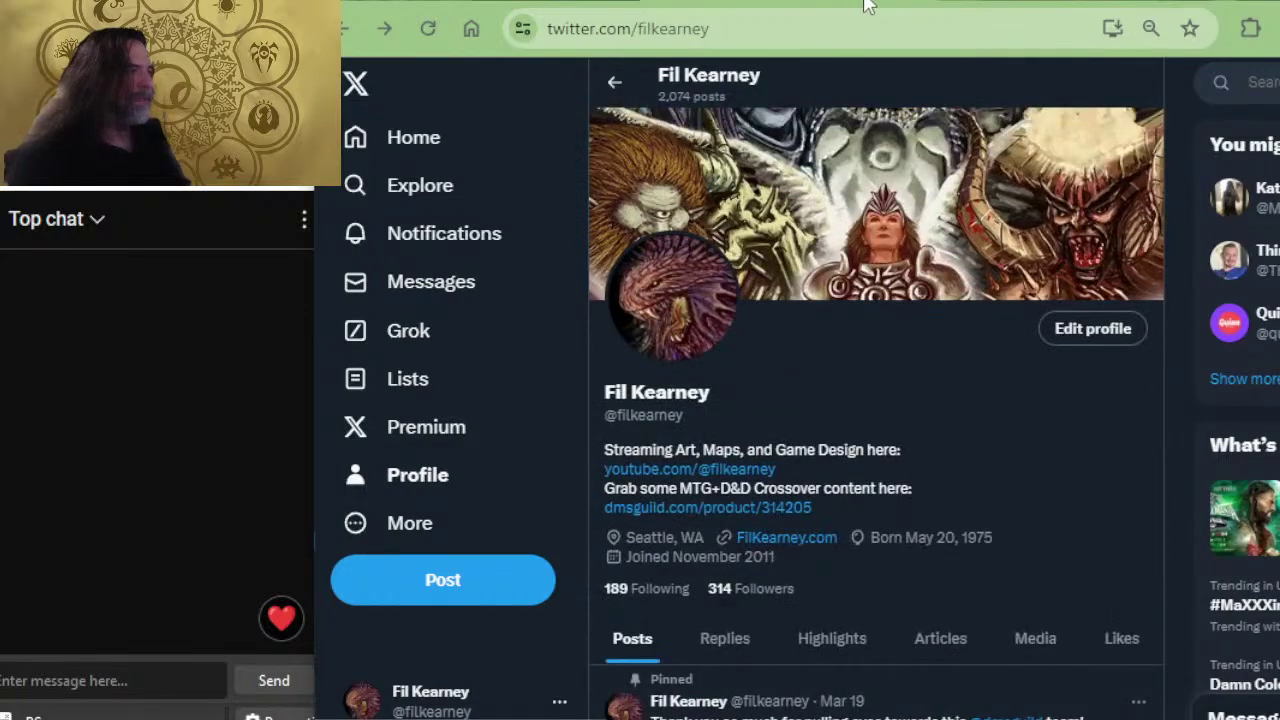
# - Switch to the Reddit post "Karrnathi Dungeon Design", view the top of the r/Eberron feed and hide the communities list
pyautogui.click(710, 2)
pyautogui.click(570, 2)
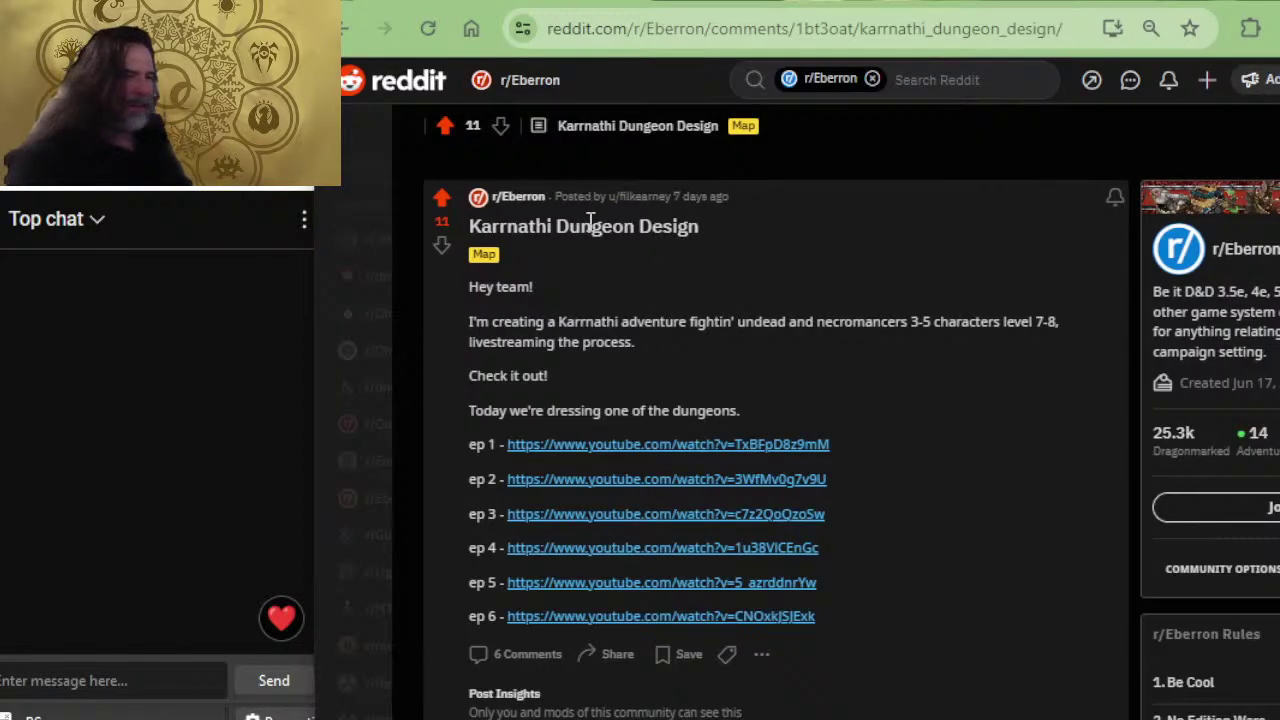
pyautogui.click(530, 198)
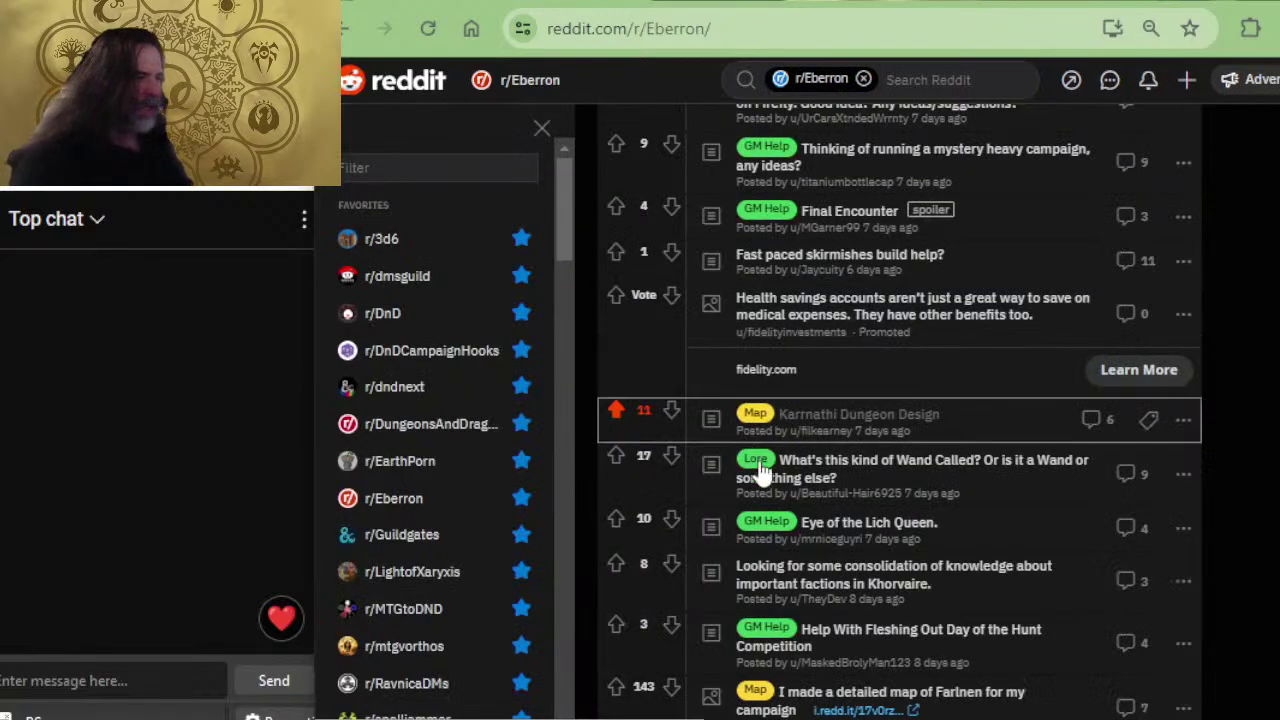
pyautogui.scroll(5, 888, 483)
pyautogui.scroll(10, 888, 483)
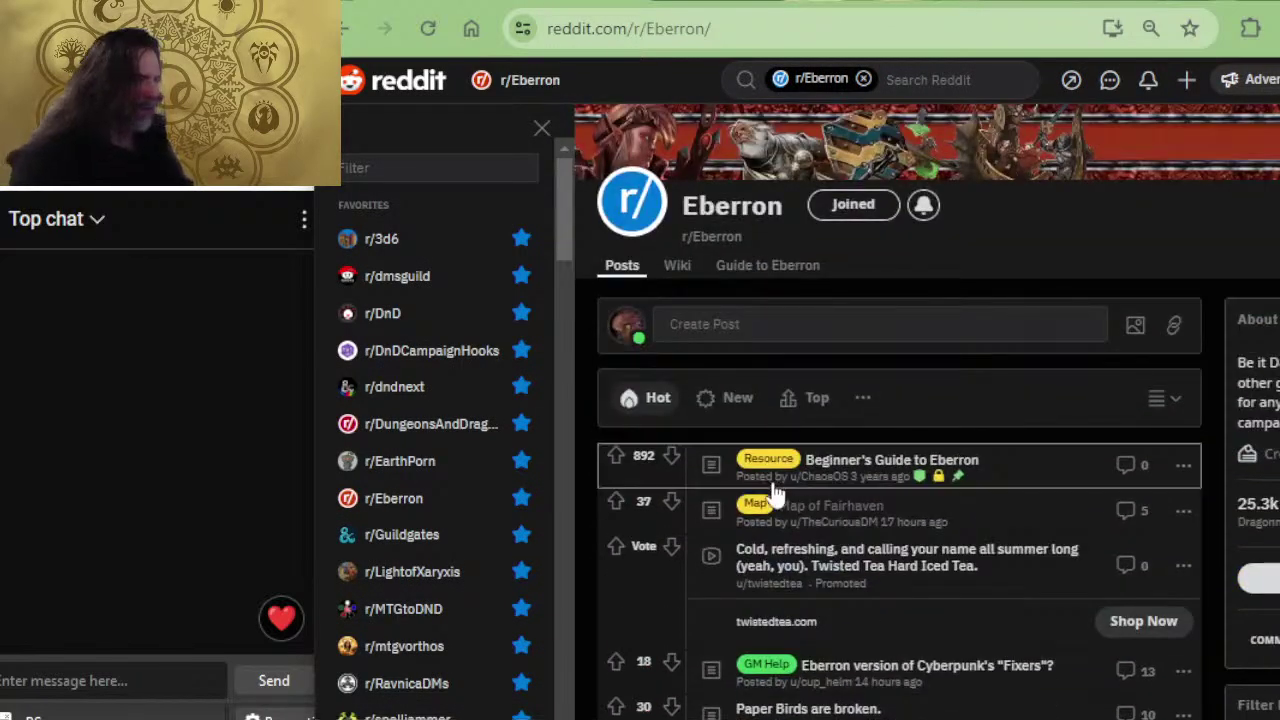
pyautogui.click(541, 129)
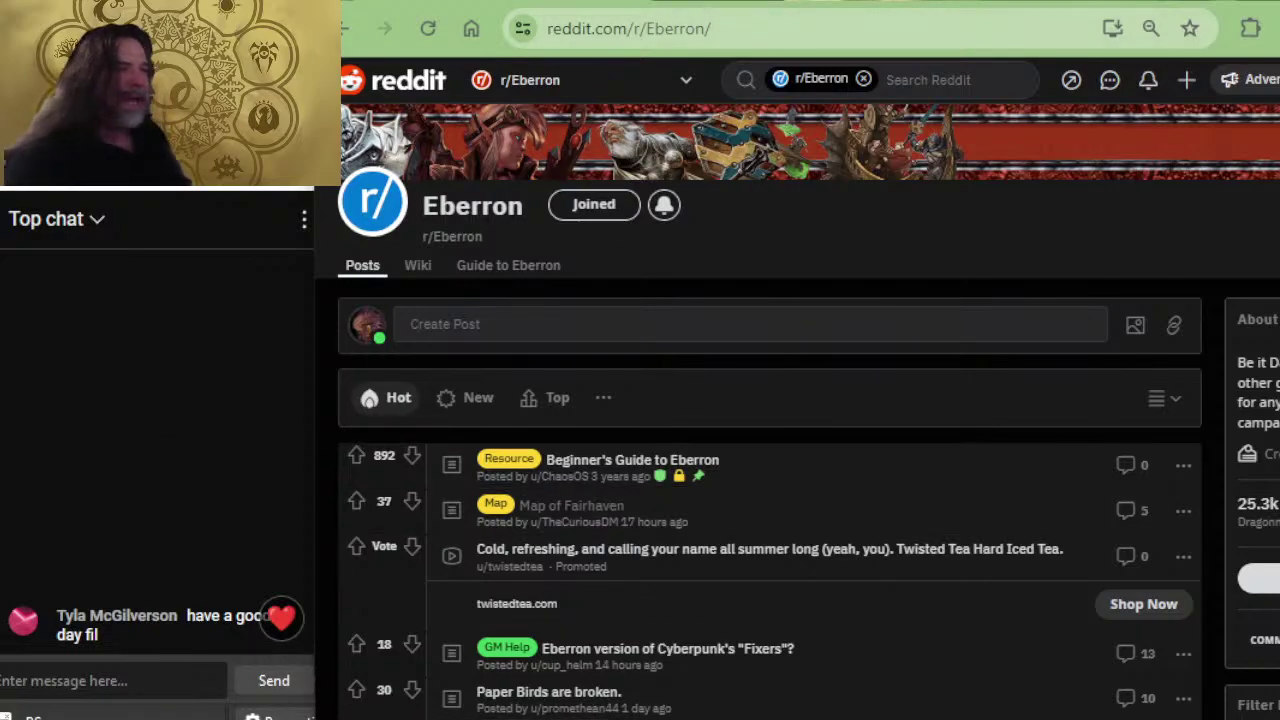
# - Switch back to Photoshop and close the CoM Cover 2024-03-27.psd document, leaving the dungeon map open
pyautogui.click(624, 3)
pyautogui.hotkey('alt', 'Tab')
pyautogui.hotkey('alt', 'Tab')
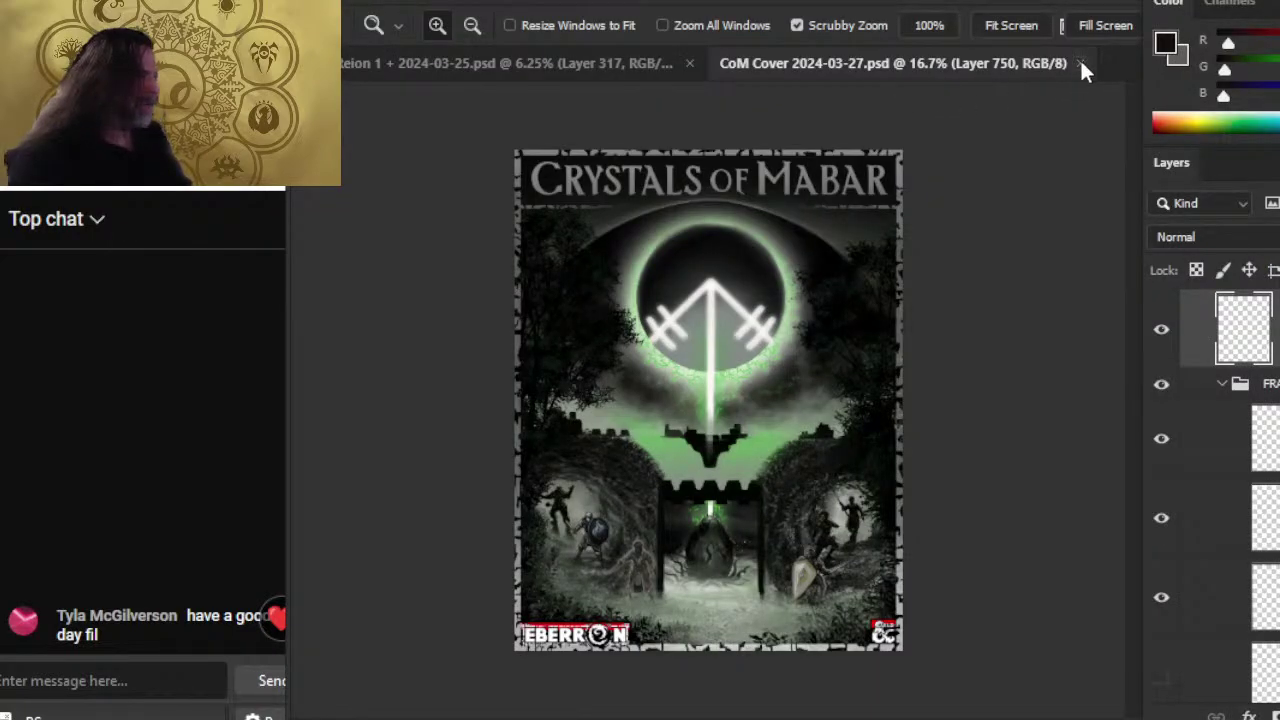
pyautogui.click(1079, 63)
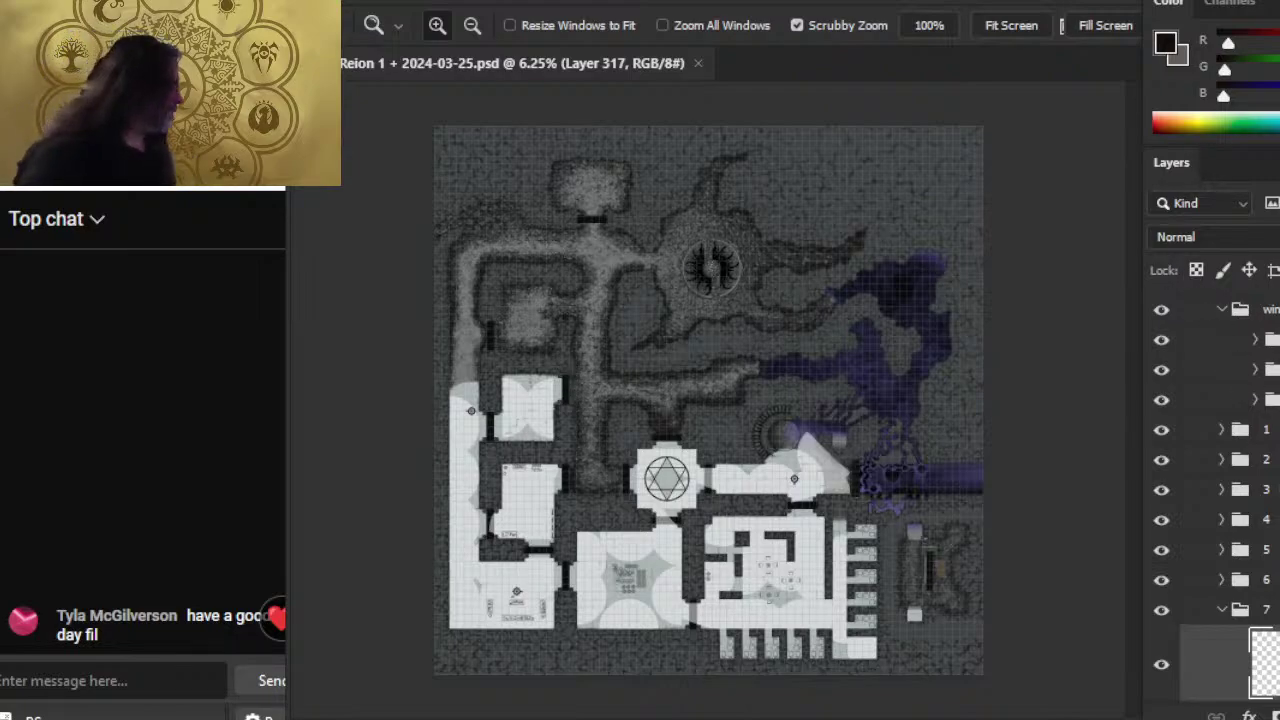
# - Add a new layer in group 7 and set the brush size to 4 for drawing props in the furnished room
pyautogui.scroll(-3, 1220, 450)
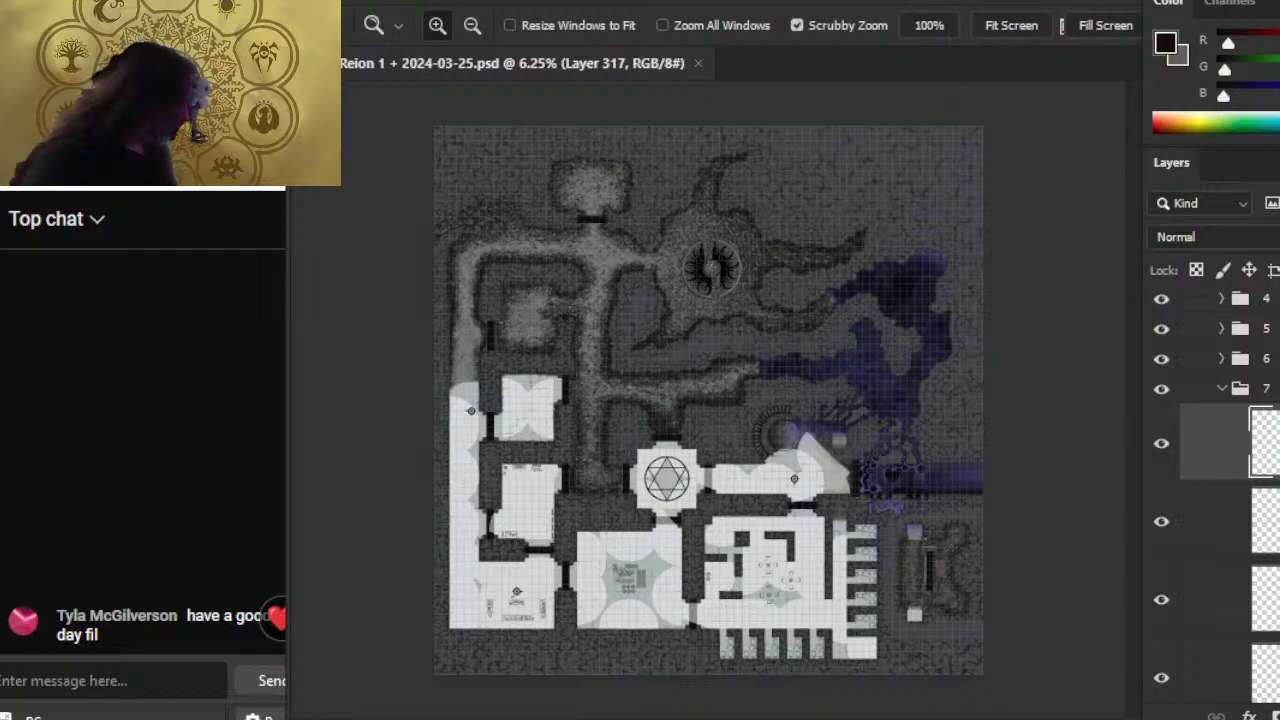
pyautogui.hotkey('ctrl', 'shift', 'alt', 'n')
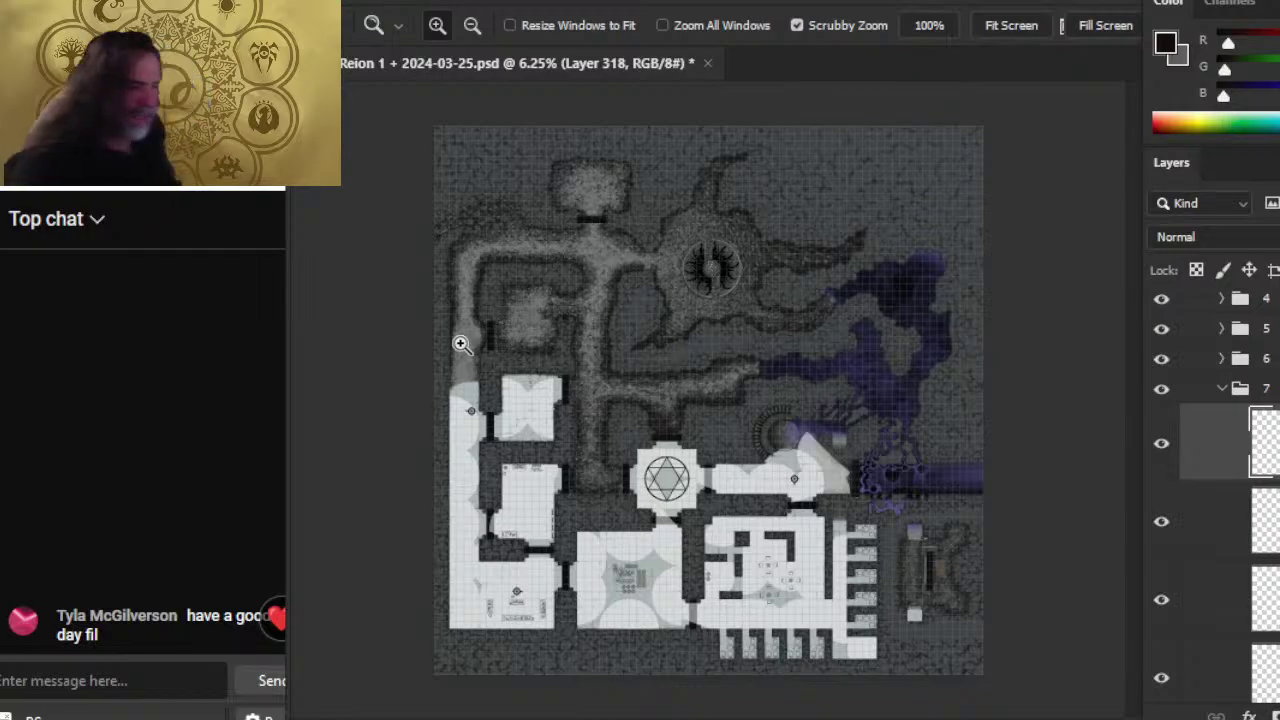
pyautogui.moveTo(464, 431); pyautogui.dragTo(703, 343)
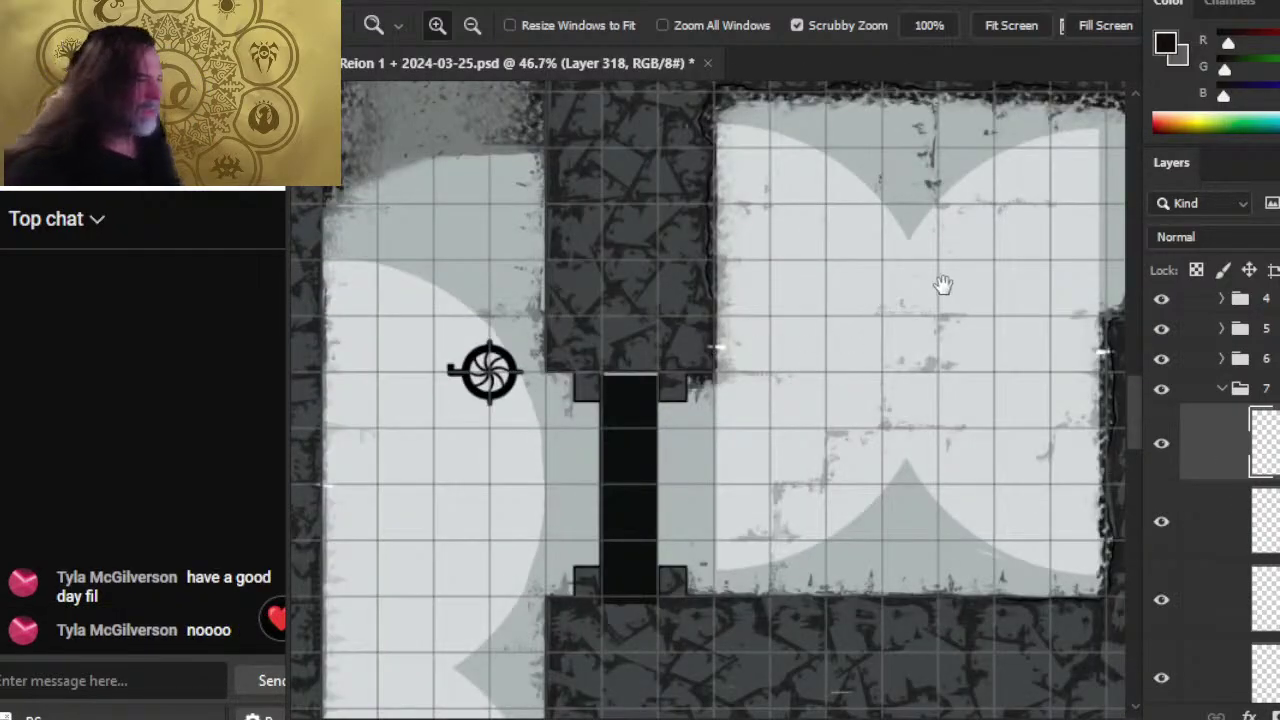
pyautogui.moveTo(943, 286); pyautogui.dragTo(862, 336)
pyautogui.moveTo(914, 459); pyautogui.dragTo(880, 227)
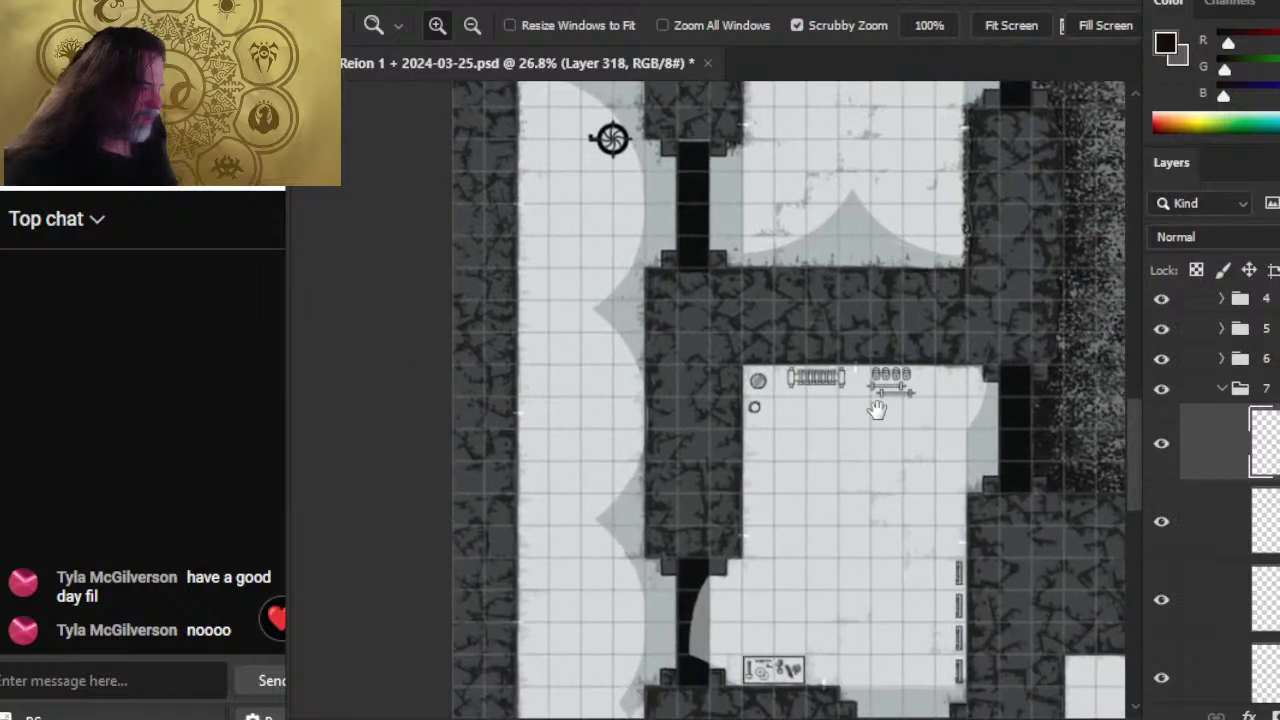
pyautogui.moveTo(757, 439); pyautogui.dragTo(857, 457)
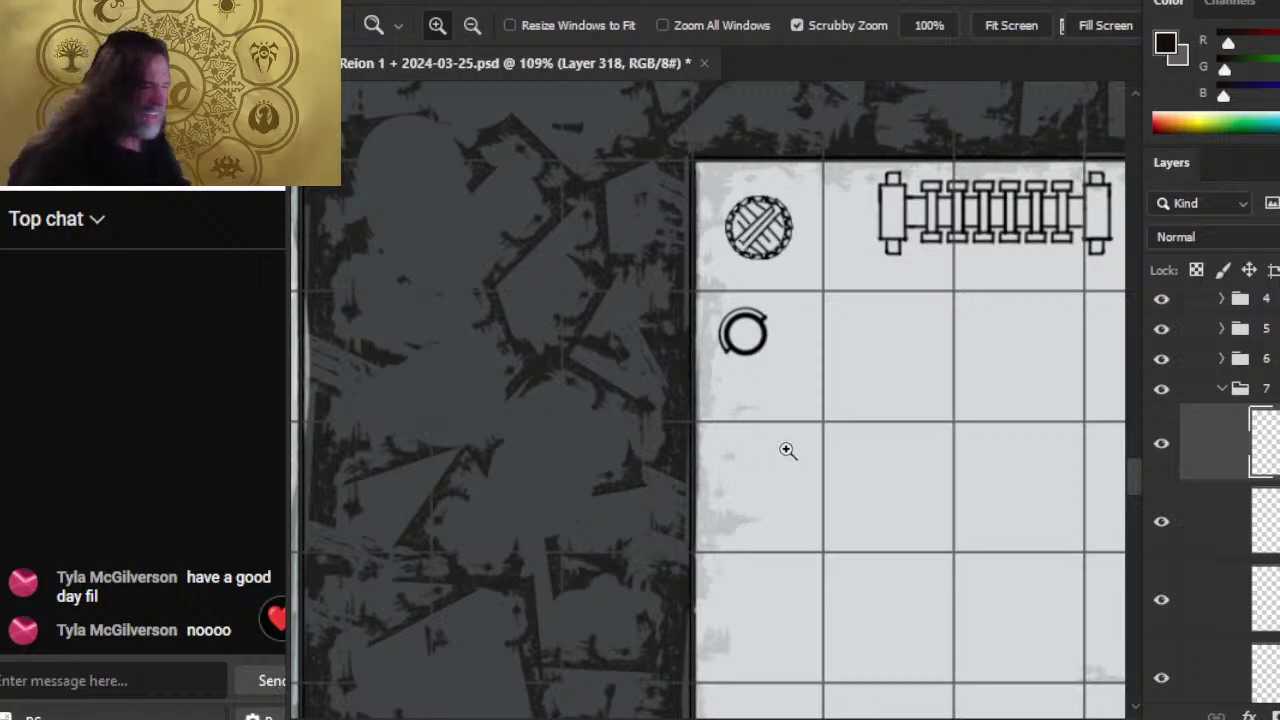
pyautogui.moveTo(749, 400)
pyautogui.mouseDown()
pyautogui.moveTo(697, 266)
pyautogui.moveTo(708, 270)
pyautogui.mouseUp()
pyautogui.press('b')
pyautogui.hotkey('ctrl', 'z')
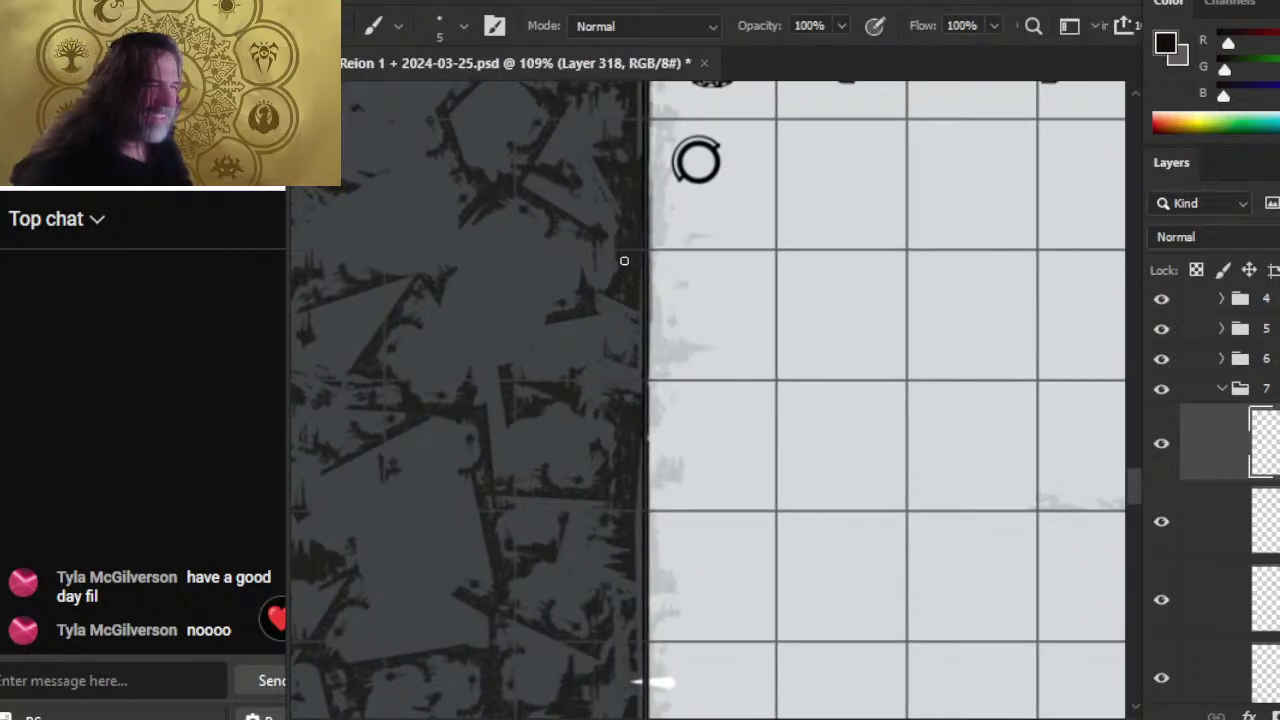
pyautogui.press('[')
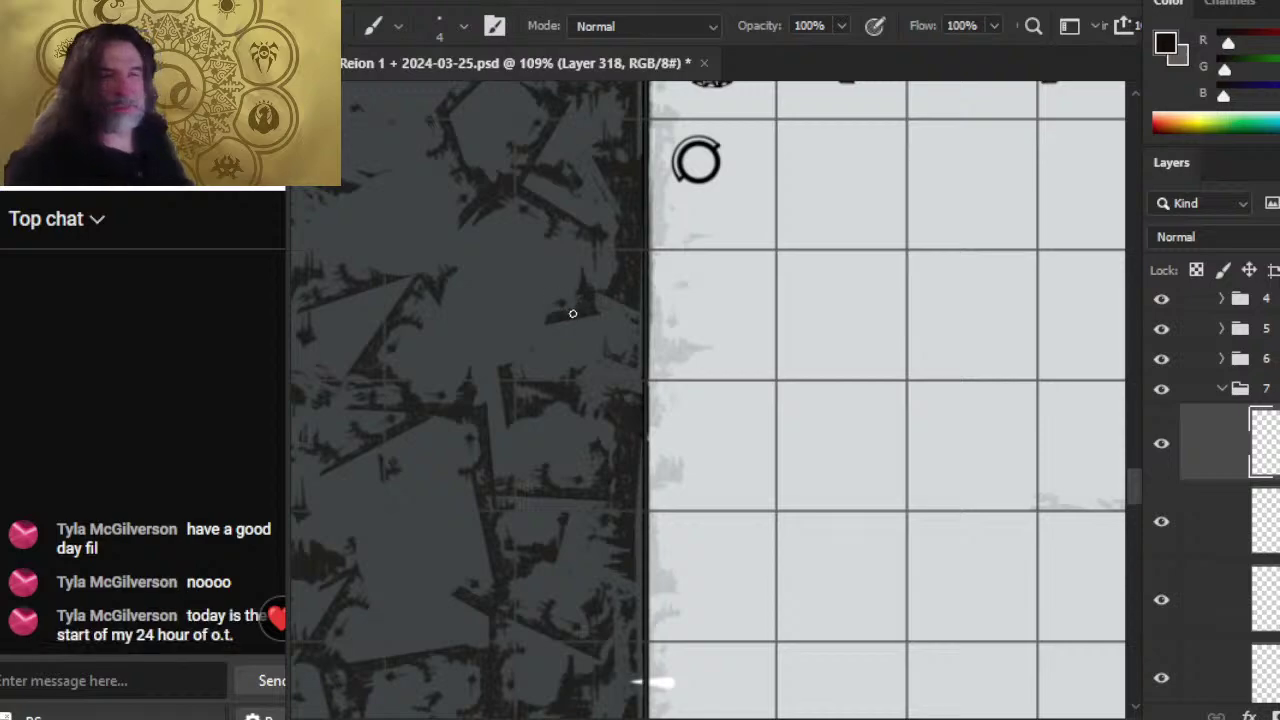
pyautogui.moveTo(660, 264)
pyautogui.mouseDown()
pyautogui.moveTo(660, 362)
pyautogui.moveTo(678, 363)
pyautogui.mouseUp()
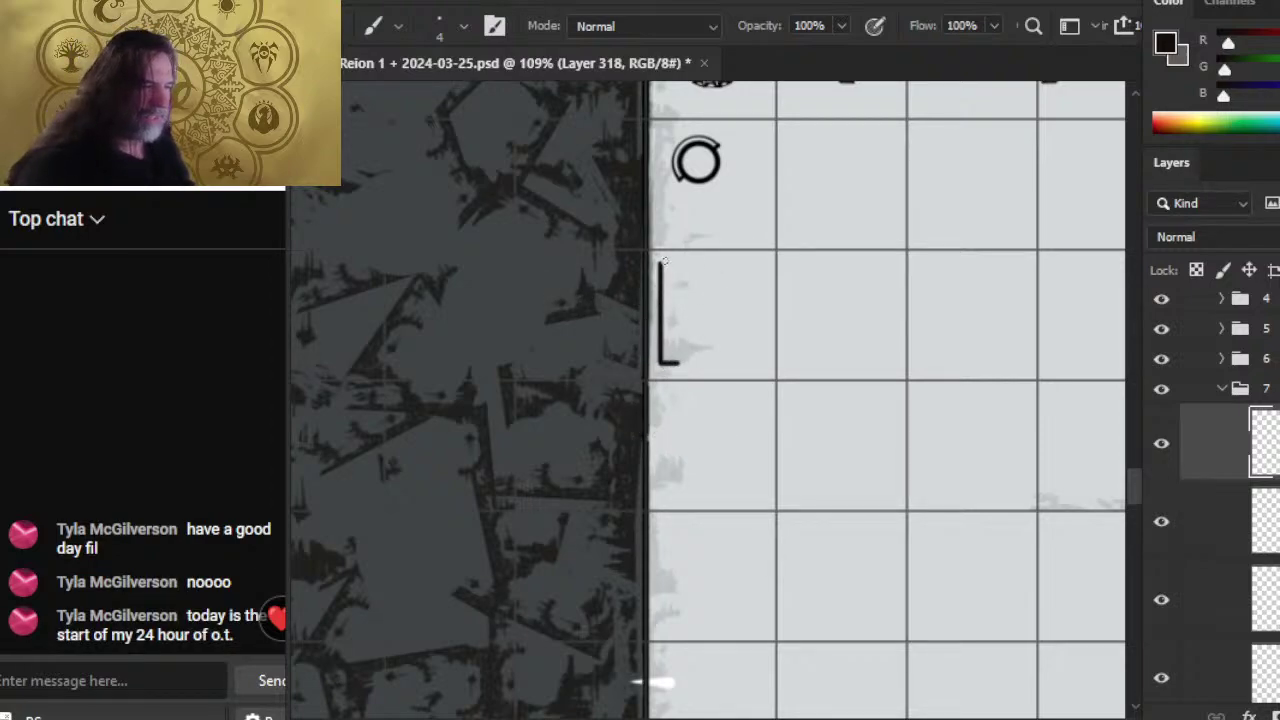
pyautogui.press('e')
pyautogui.moveTo(663, 262)
pyautogui.mouseDown()
pyautogui.moveTo(668, 362)
pyautogui.moveTo(682, 362)
pyautogui.mouseUp()
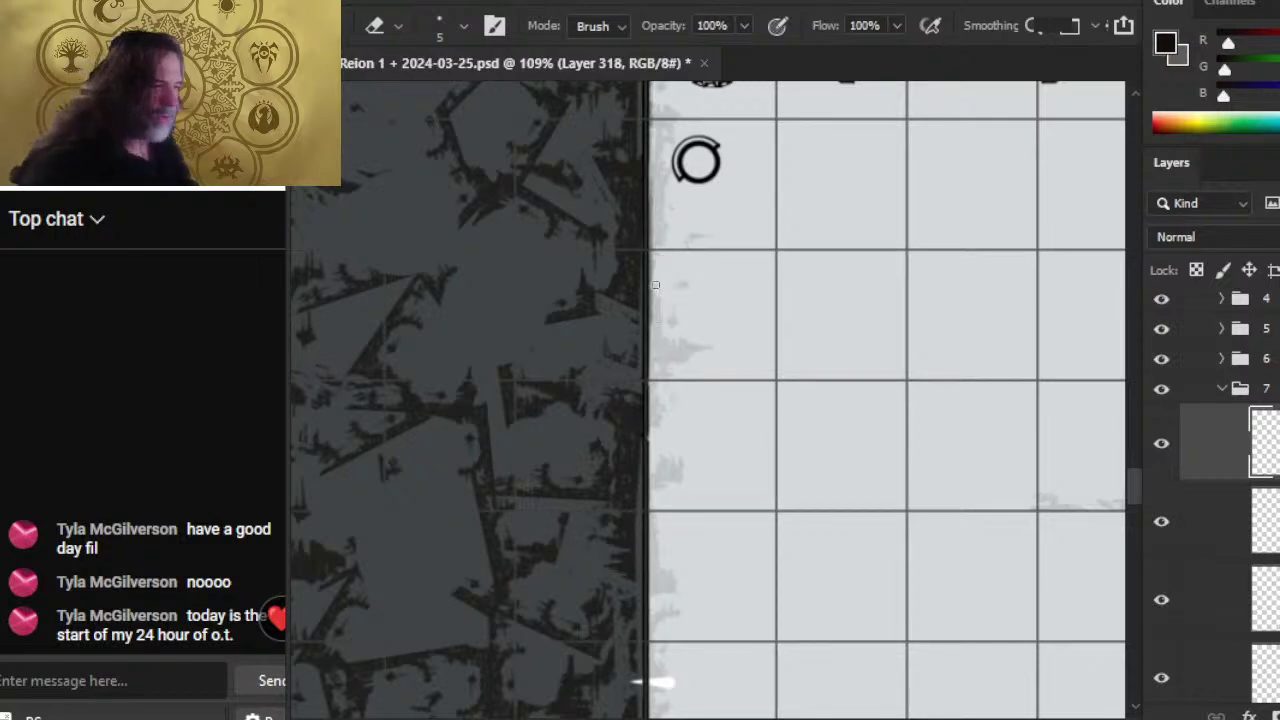
# - Draw the rounded cap and the first curved inner lines of a small gym prop in the square below the ring
pyautogui.press('b')
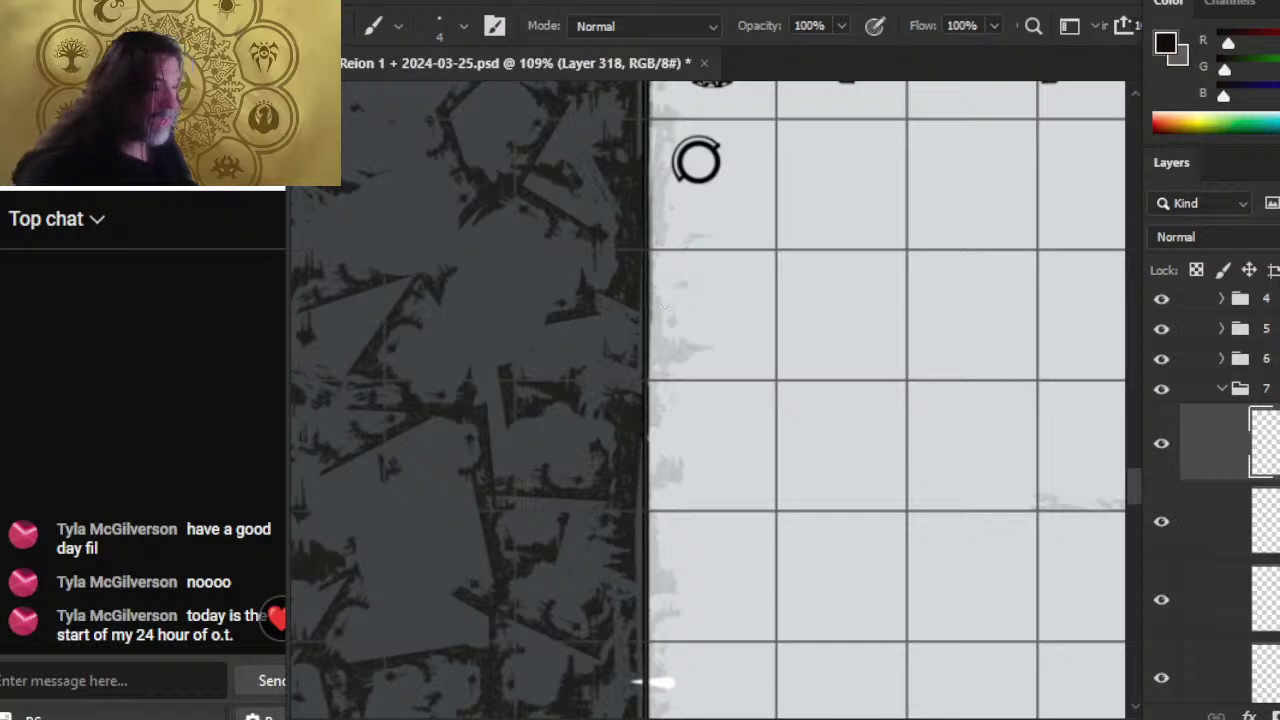
pyautogui.moveTo(683, 288)
pyautogui.mouseDown()
pyautogui.moveTo(668, 312)
pyautogui.moveTo(686, 292)
pyautogui.mouseUp()
pyautogui.press('e')
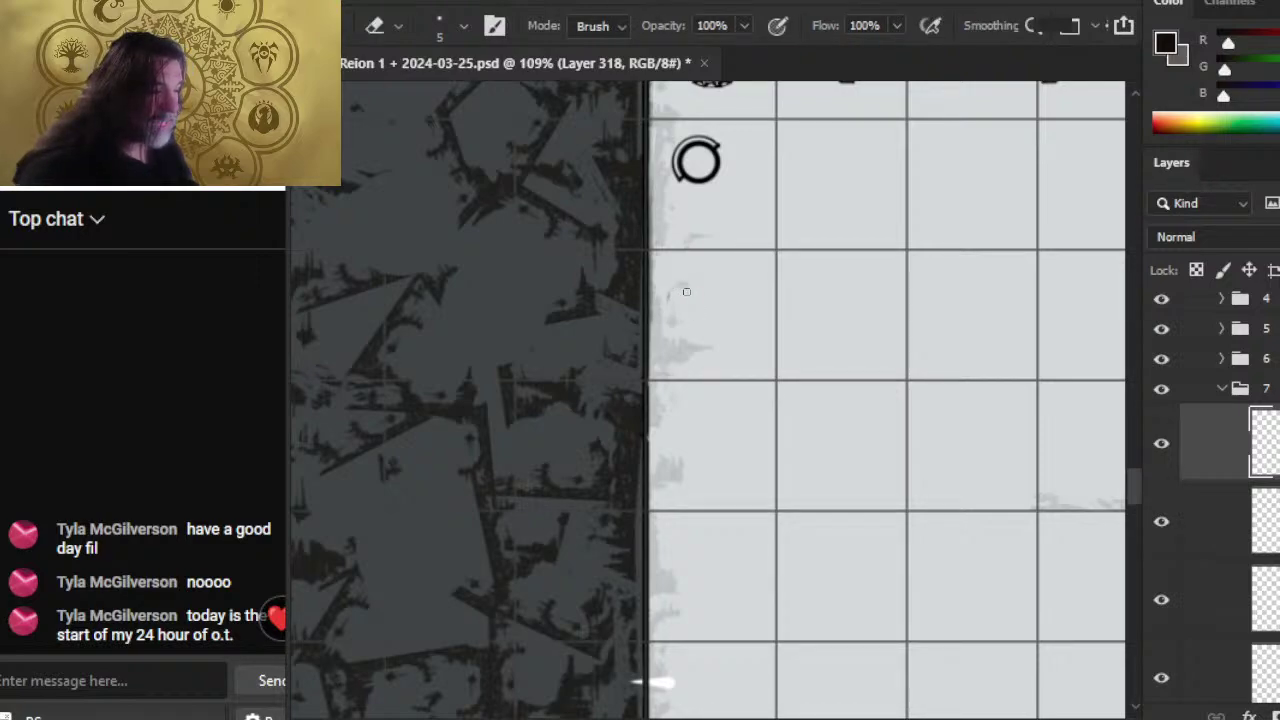
pyautogui.press('b')
pyautogui.moveTo(672, 287)
pyautogui.mouseDown()
pyautogui.moveTo(705, 280)
pyautogui.moveTo(713, 293)
pyautogui.moveTo(697, 333)
pyautogui.moveTo(671, 288)
pyautogui.moveTo(688, 281)
pyautogui.moveTo(675, 278)
pyautogui.mouseUp()
pyautogui.press('e')
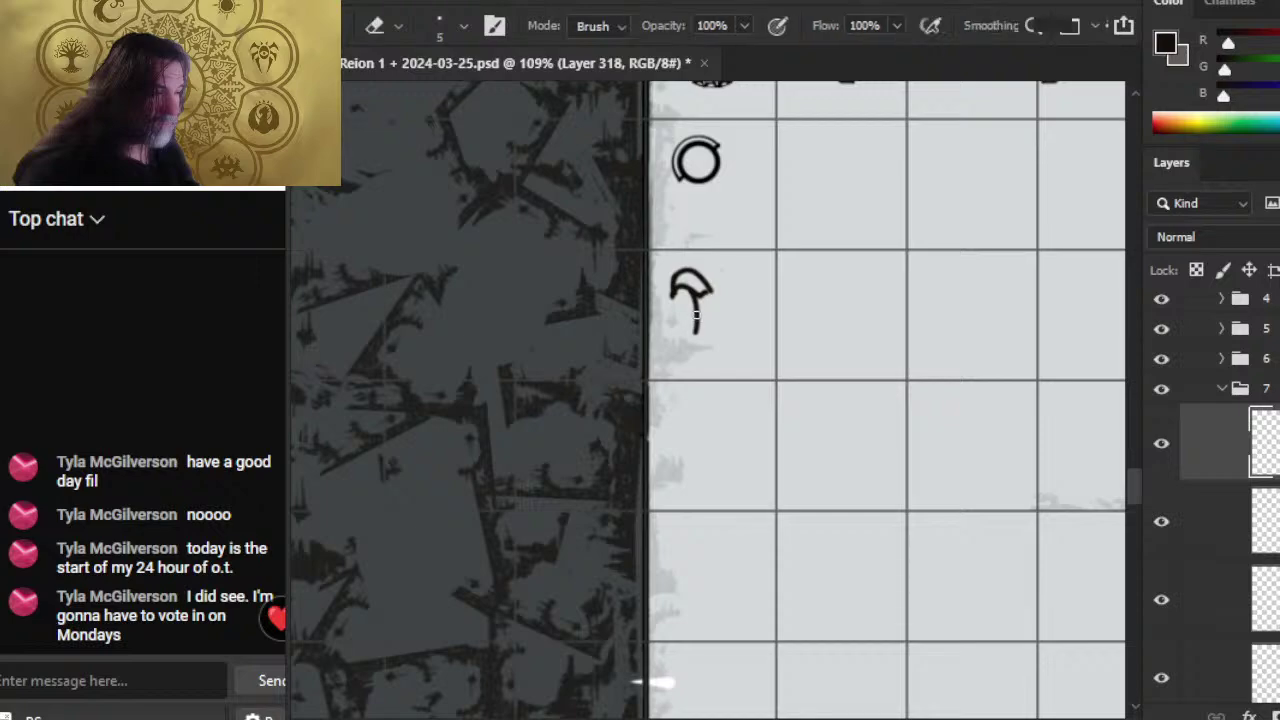
pyautogui.click(697, 318)
pyautogui.press('b')
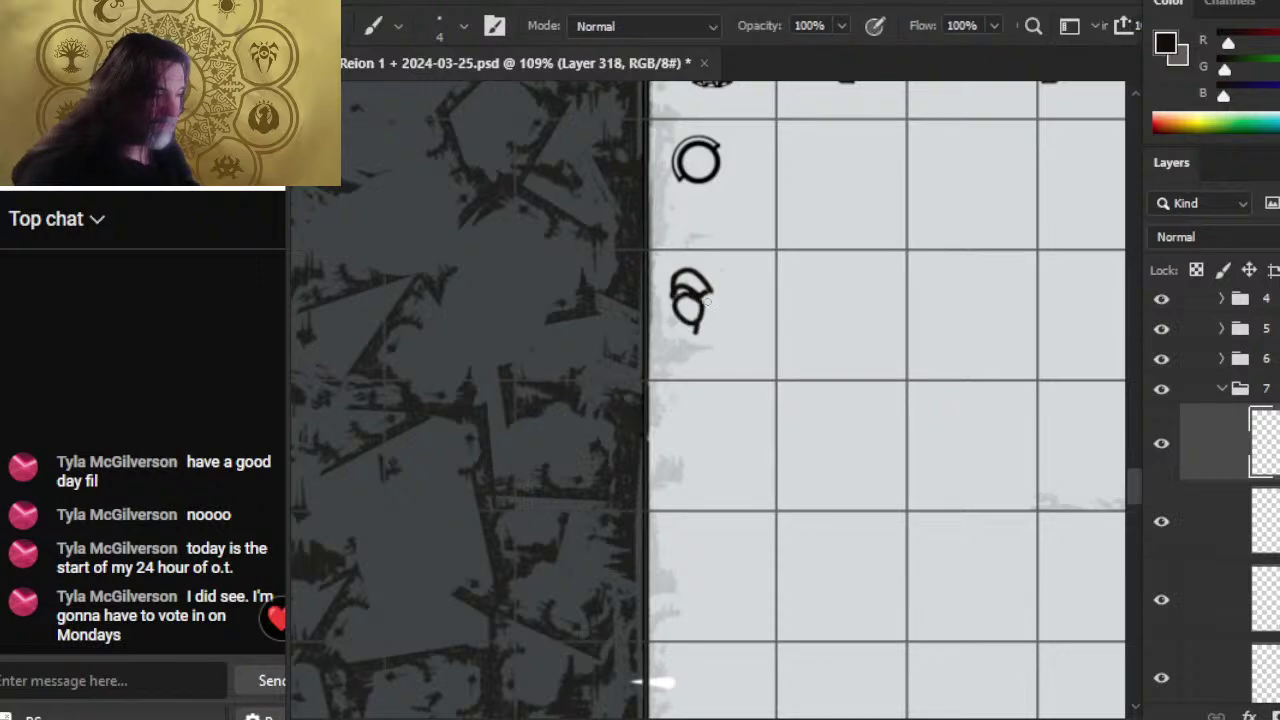
# - Draw the prop's curved sides and small inner ring, erasing stray lines beneath the cap
pyautogui.press('e')
pyautogui.press('b')
pyautogui.moveTo(708, 298); pyautogui.dragTo(705, 327)
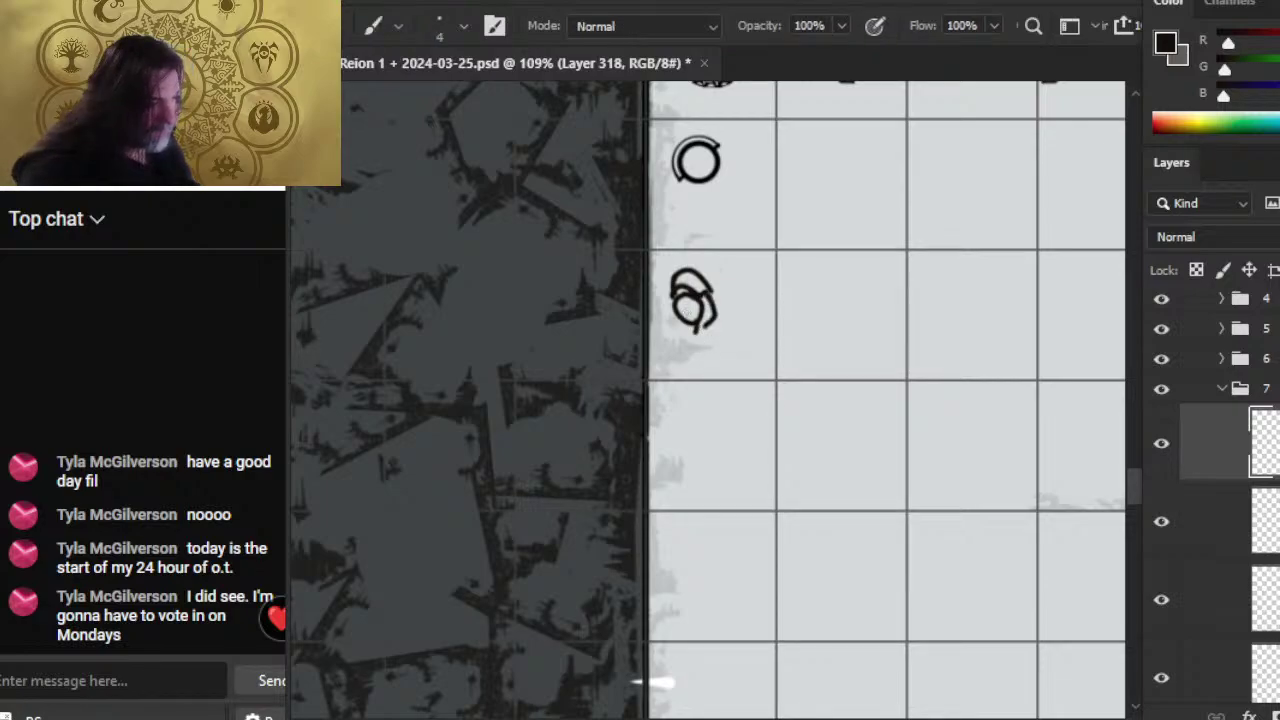
pyautogui.press('e')
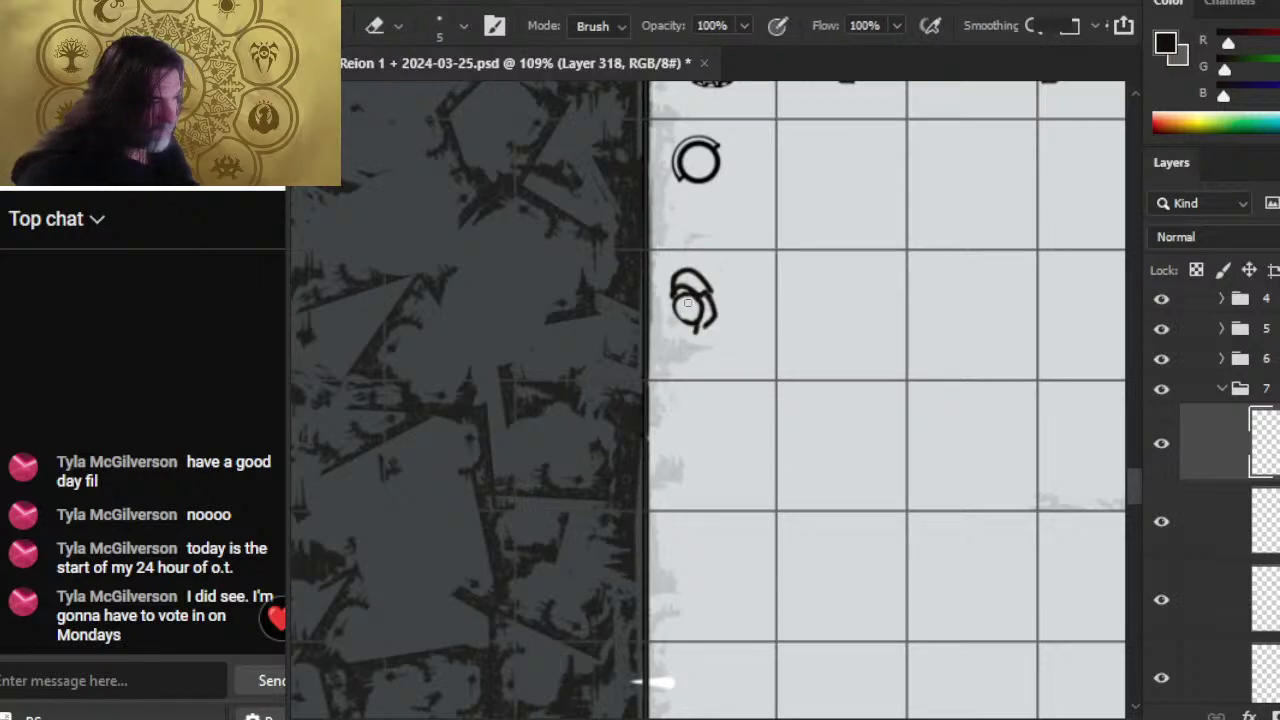
pyautogui.press('b')
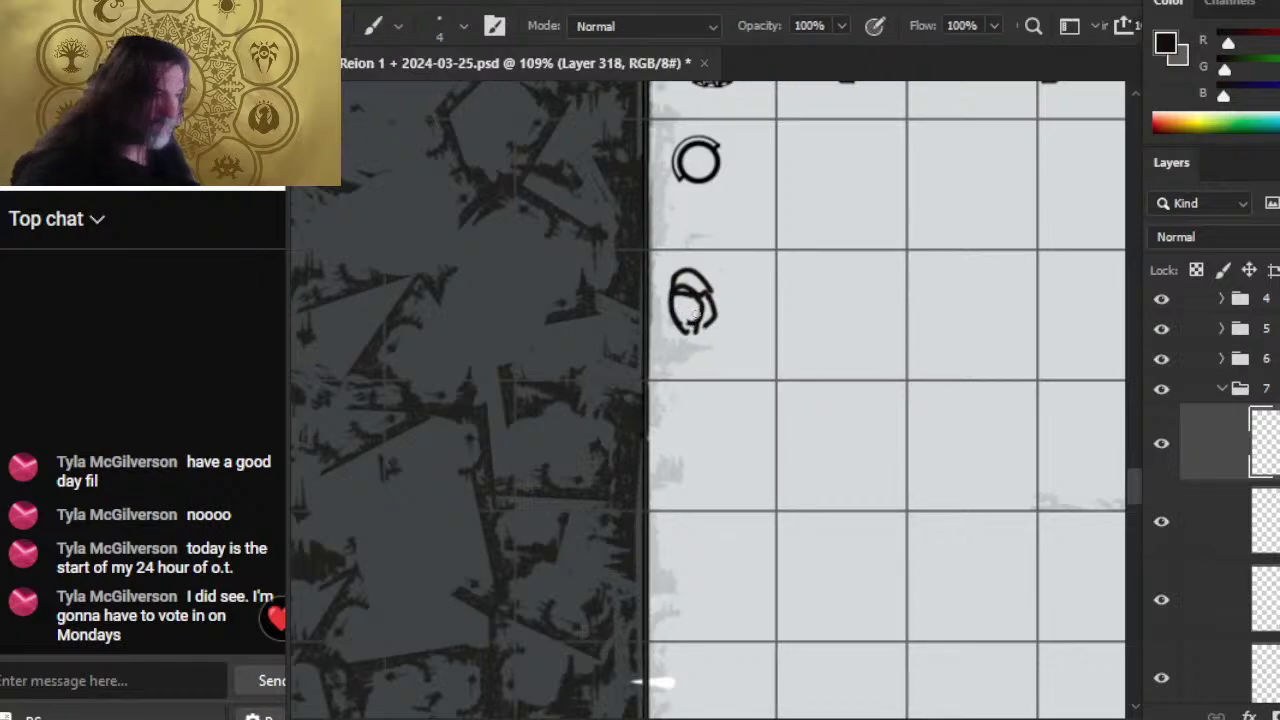
pyautogui.press('e')
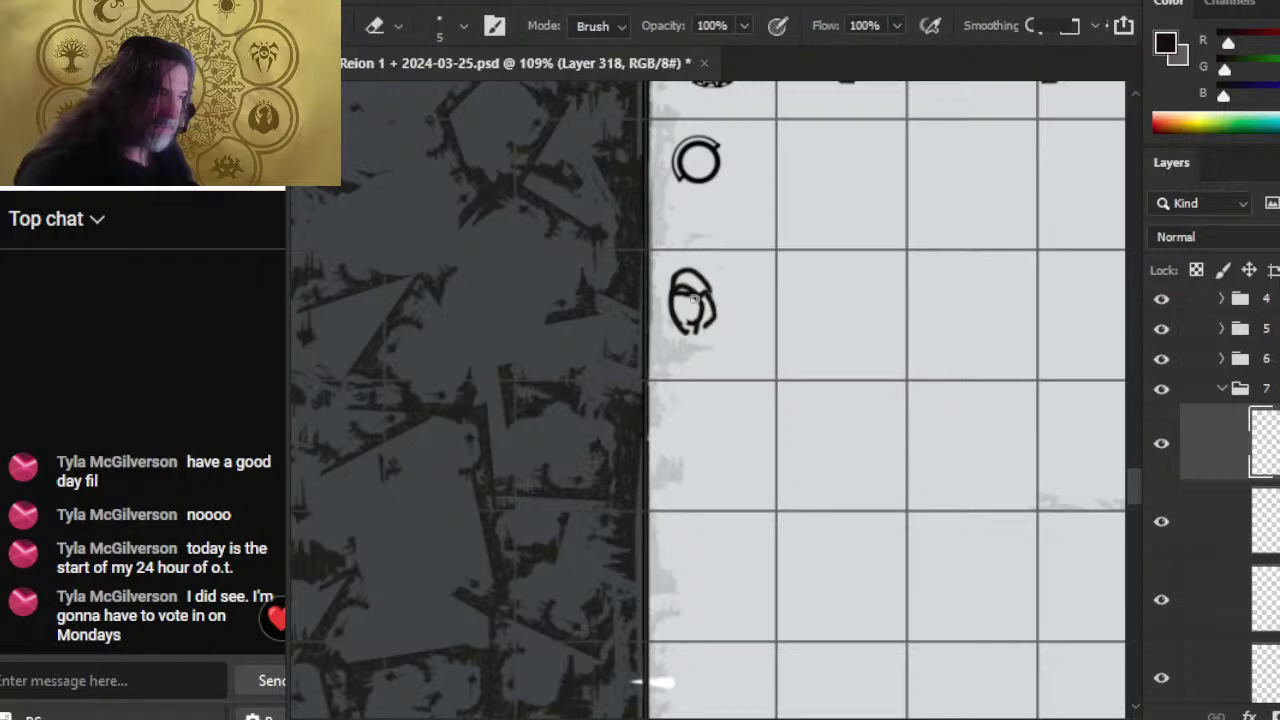
pyautogui.moveTo(682, 287); pyautogui.dragTo(700, 294)
pyautogui.press('b')
pyautogui.moveTo(678, 292)
pyautogui.mouseDown()
pyautogui.moveTo(690, 320)
pyautogui.moveTo(700, 311)
pyautogui.moveTo(688, 320)
pyautogui.mouseUp()
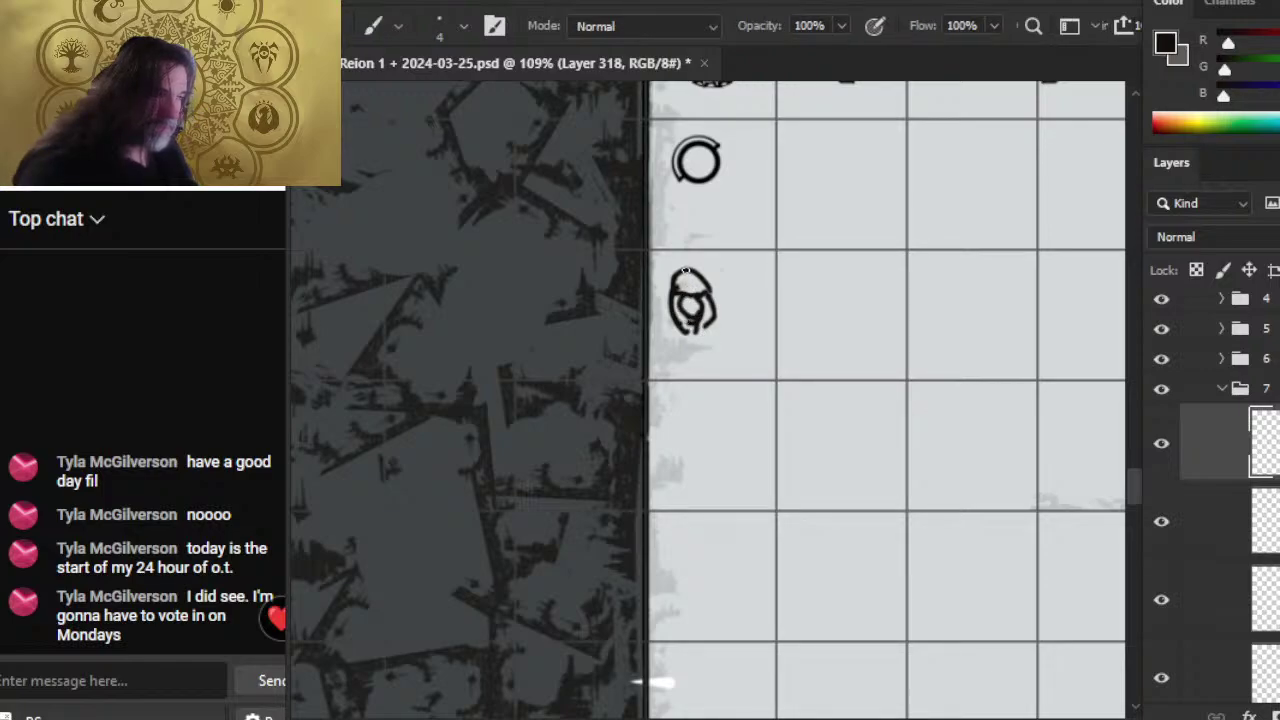
# - Copy the prop's upper half onto its own layer and delete the layer with the full drawing
pyautogui.press('l')
pyautogui.moveTo(670, 253); pyautogui.dragTo(705, 264)
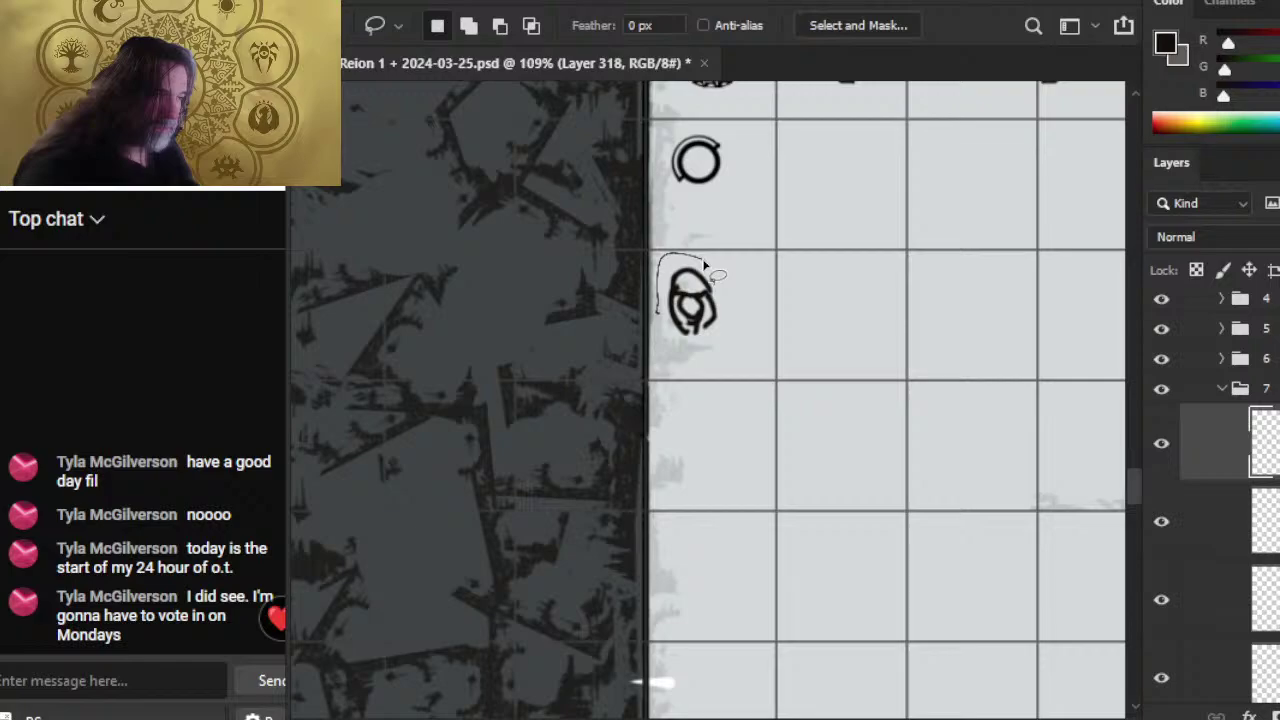
pyautogui.moveTo(704, 265); pyautogui.dragTo(712, 270)
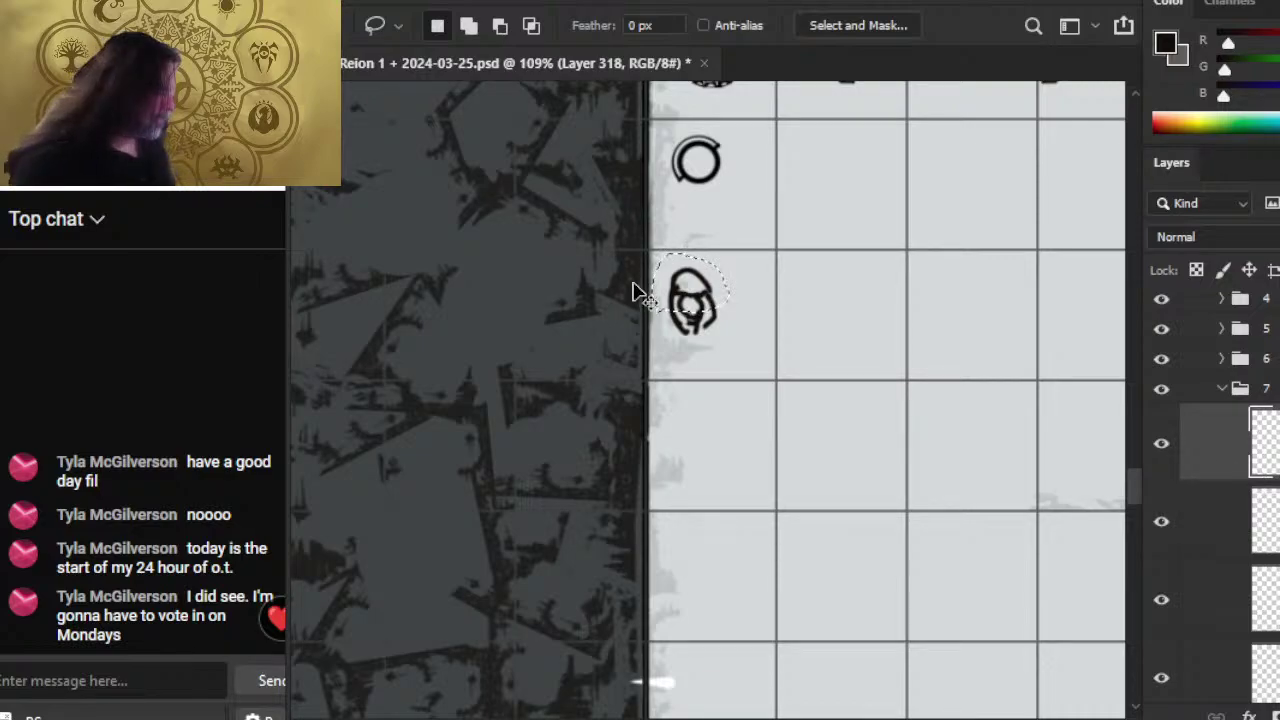
pyautogui.hotkey('ctrl', 'j')
pyautogui.click(1199, 590)
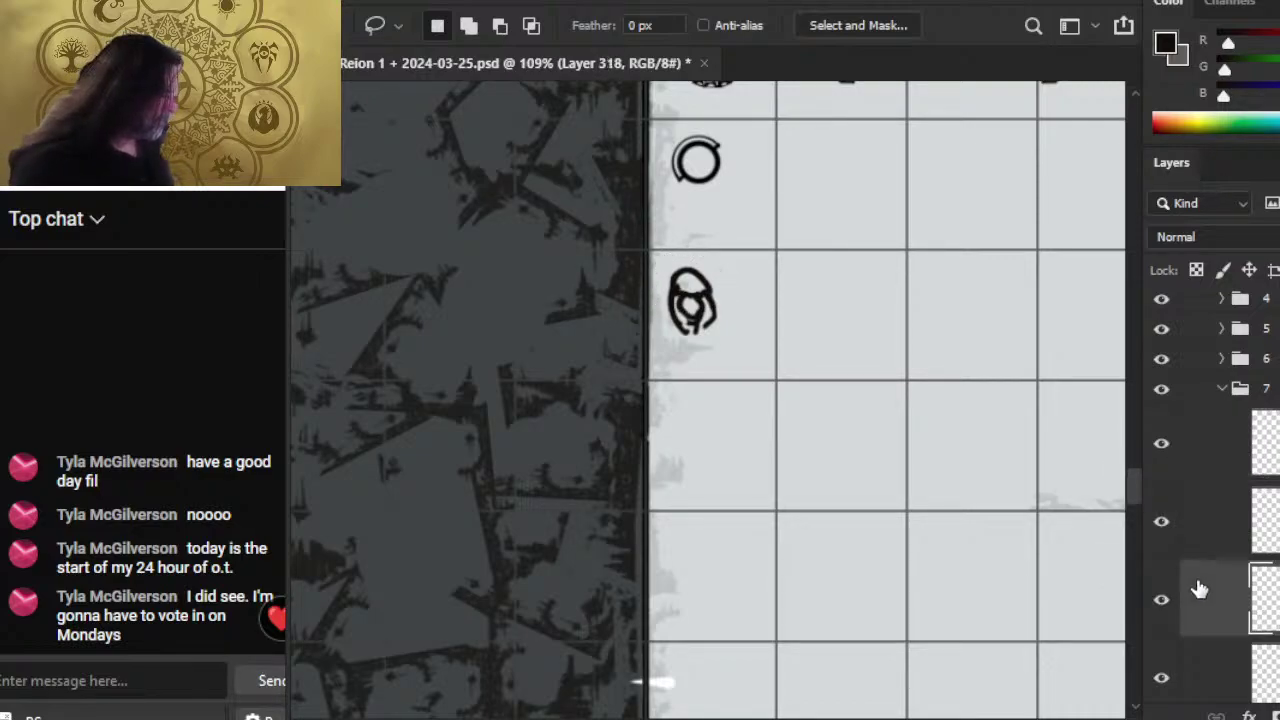
pyautogui.press('Delete')
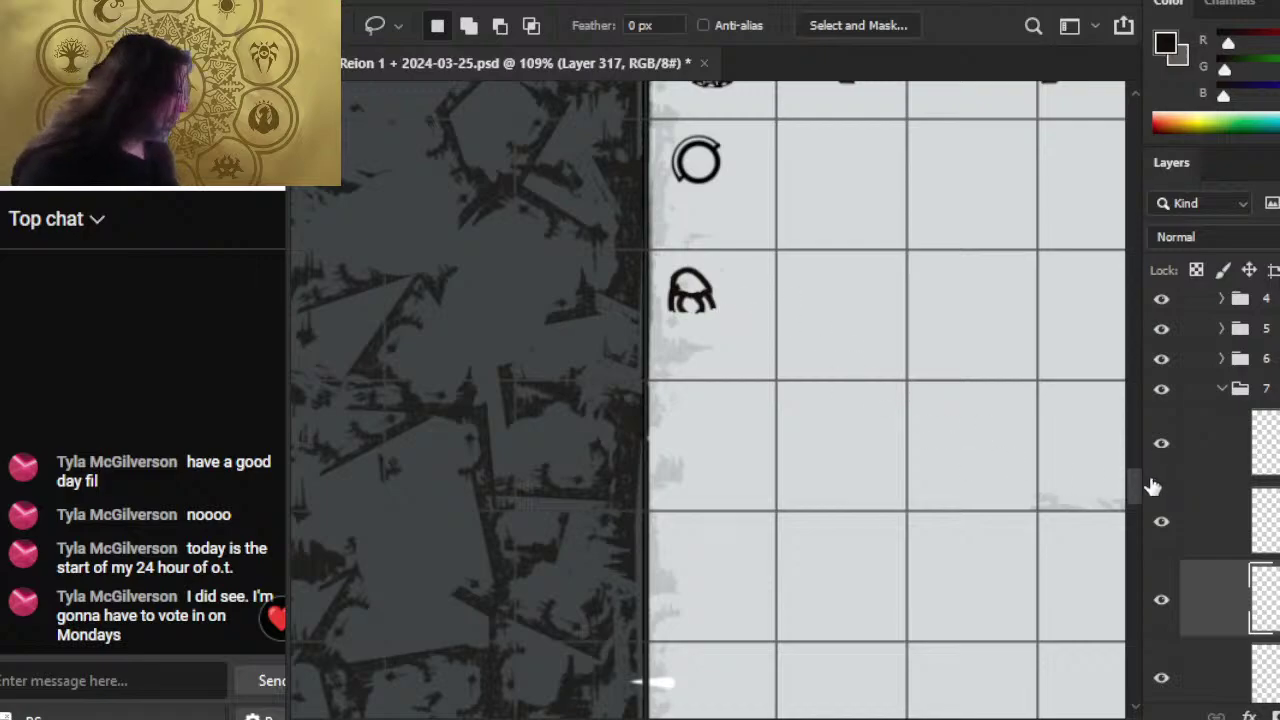
# - Duplicate the half-prop layer and flip the duplicate vertically
pyautogui.click(1207, 453)
pyautogui.rightClick(844, 354)
pyautogui.click(884, 564)
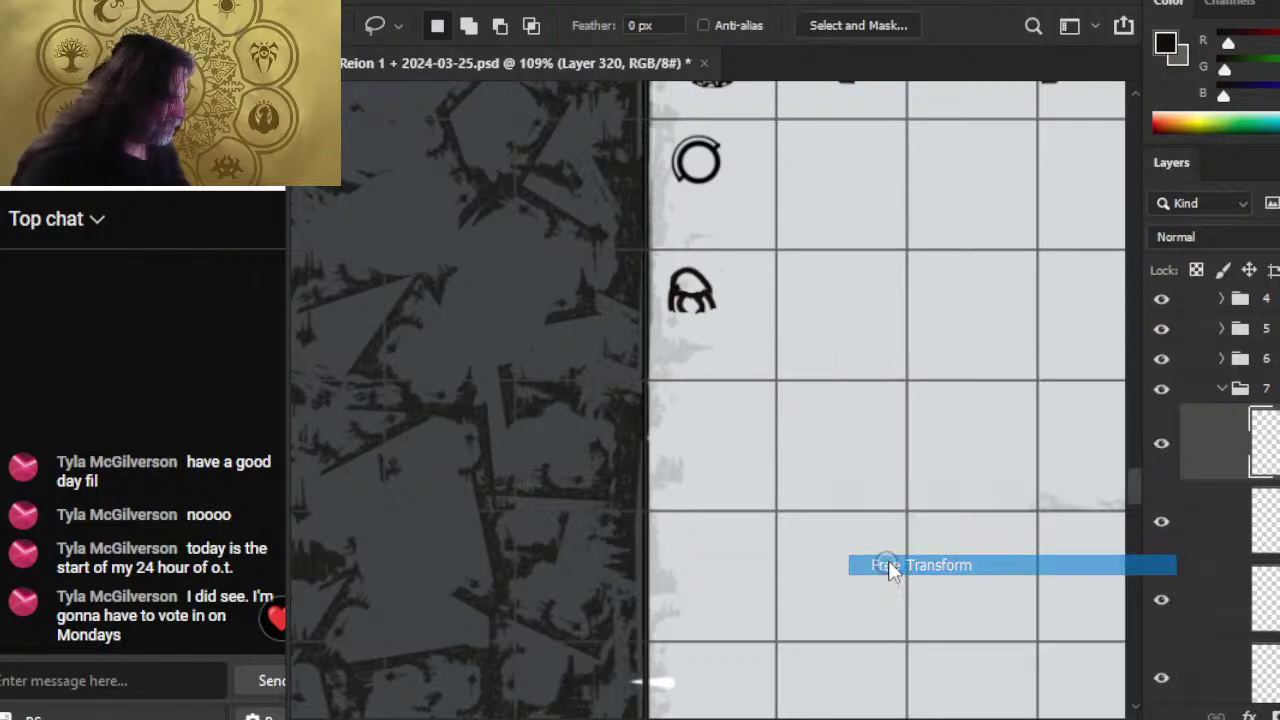
pyautogui.rightClick(729, 381)
pyautogui.click(845, 367)
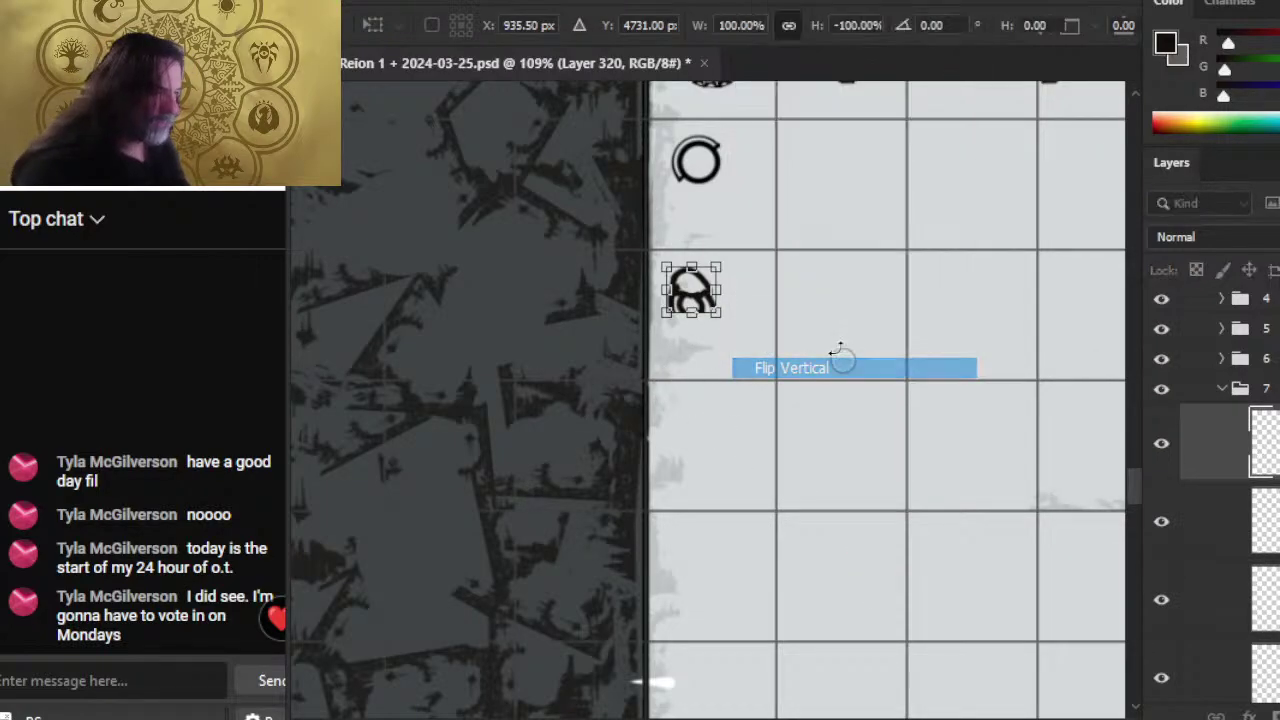
pyautogui.press('Return')
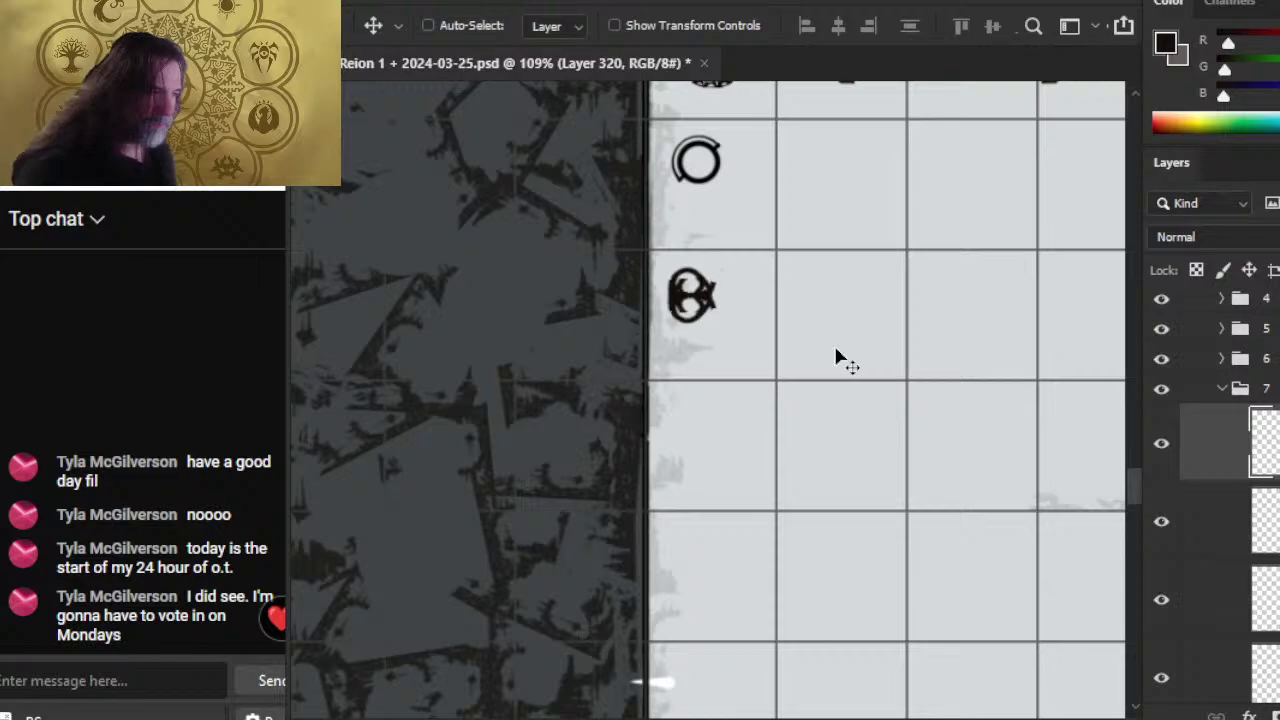
# - Nudge the flipped half down until both halves form one symmetrical oval, and merge it with the layer below
pyautogui.press('Down')
pyautogui.press('Down')
pyautogui.press('Down')
pyautogui.press('Down')
pyautogui.press('Down')
pyautogui.press('Down')
pyautogui.press('Down')
pyautogui.press('Down')
pyautogui.press('Down')
pyautogui.press('Down')
pyautogui.press('Down')
pyautogui.press('Down')
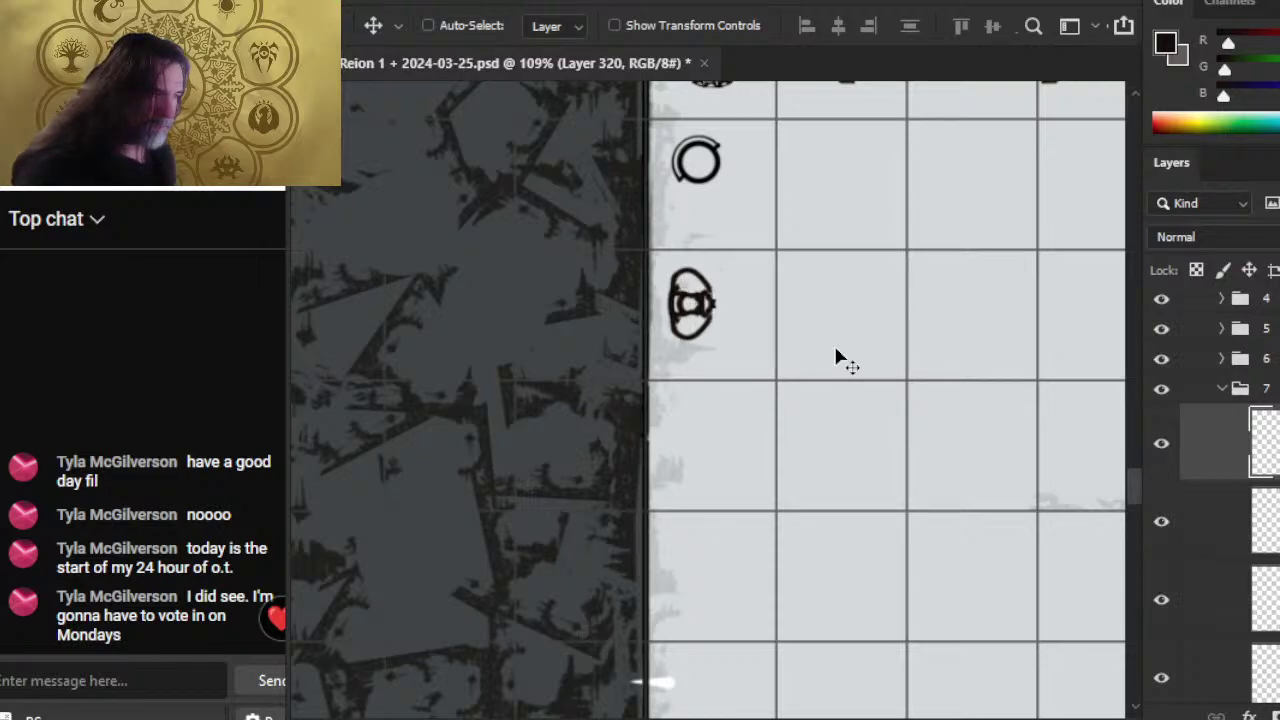
pyautogui.press('Down')
pyautogui.press('Down')
pyautogui.press('Down')
pyautogui.press('Down')
pyautogui.press('Down')
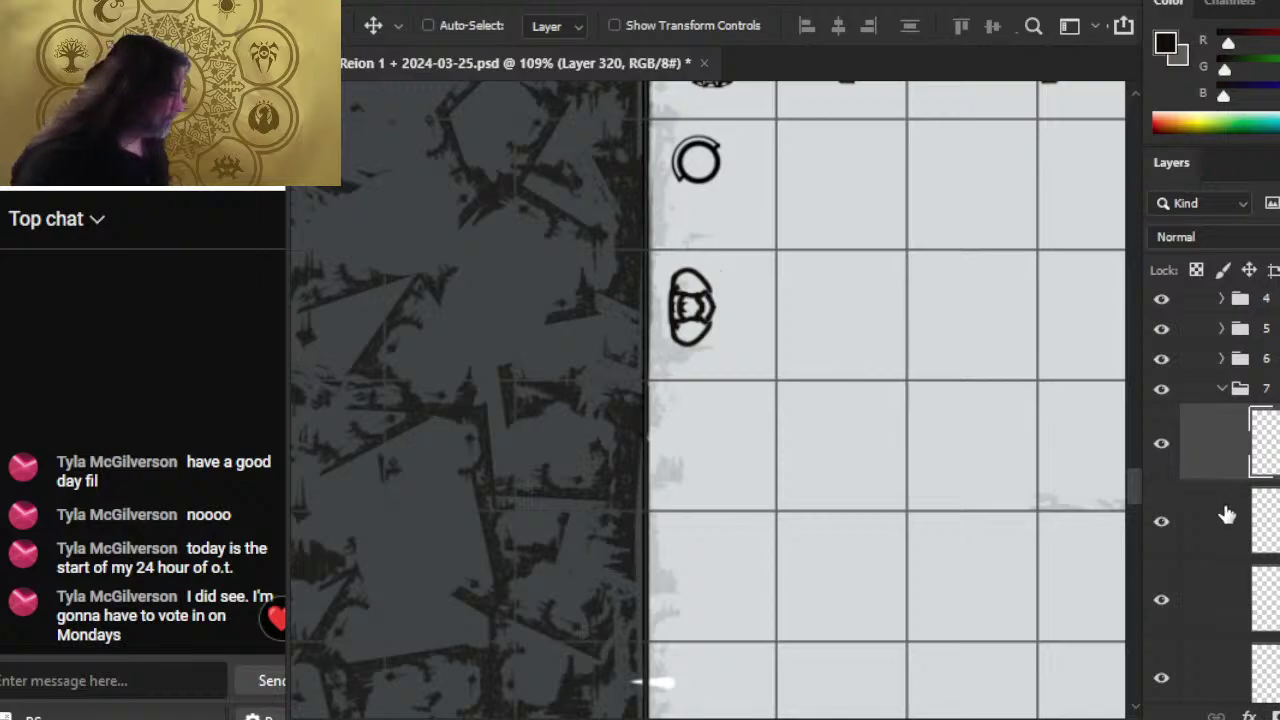
pyautogui.rightClick(1222, 462)
pyautogui.click(1262, 618)
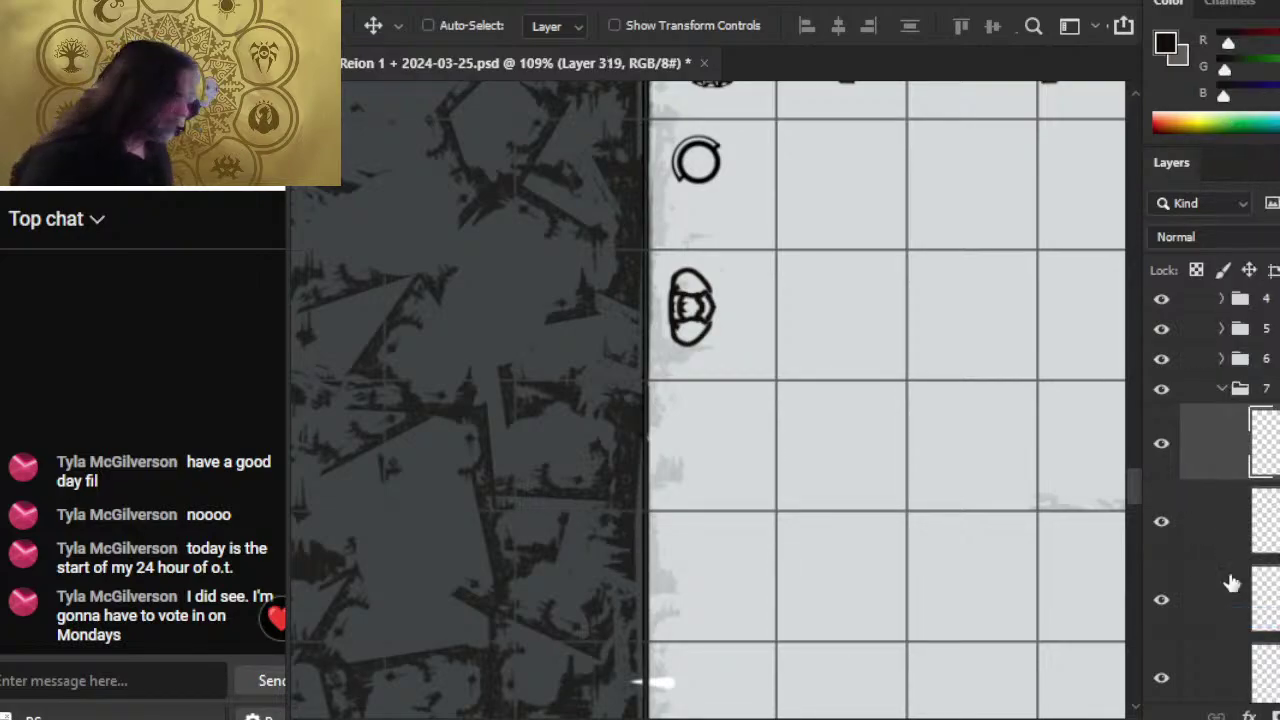
# - Clean up and redraw the small square at the prop's centre, setting the eraser size to 4
pyautogui.press('e')
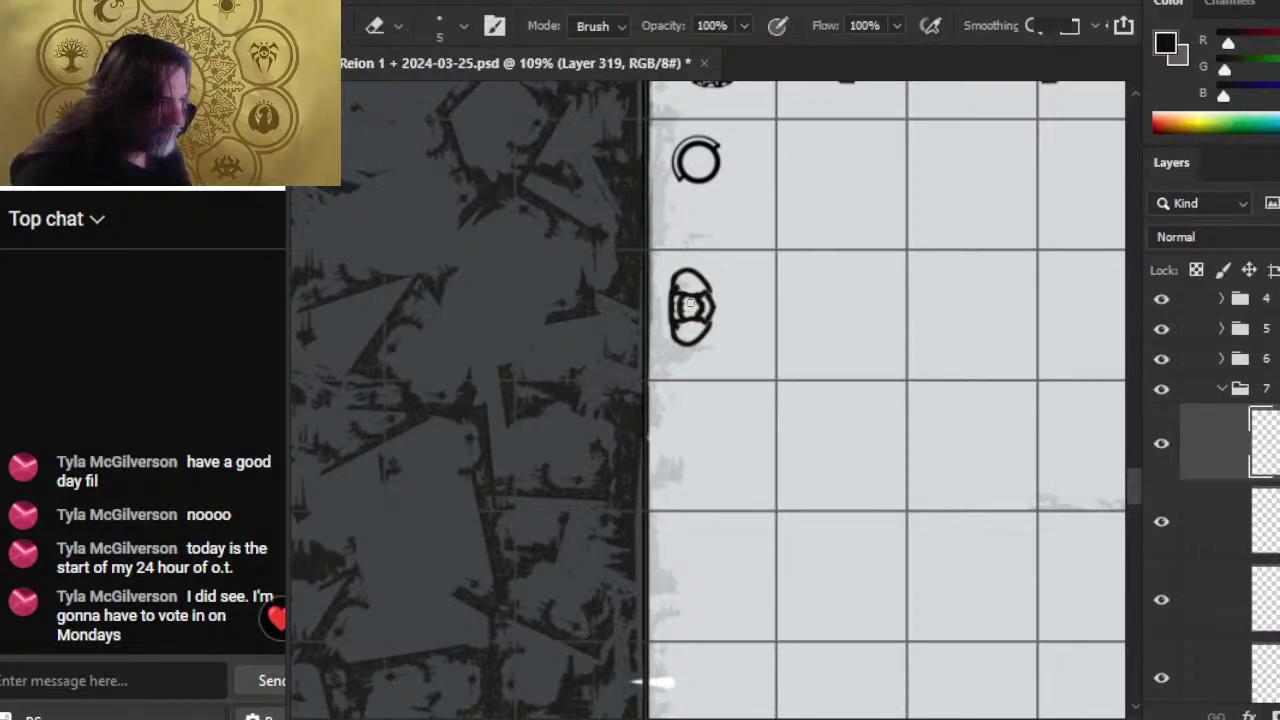
pyautogui.press('b')
pyautogui.moveTo(681, 292); pyautogui.dragTo(704, 299)
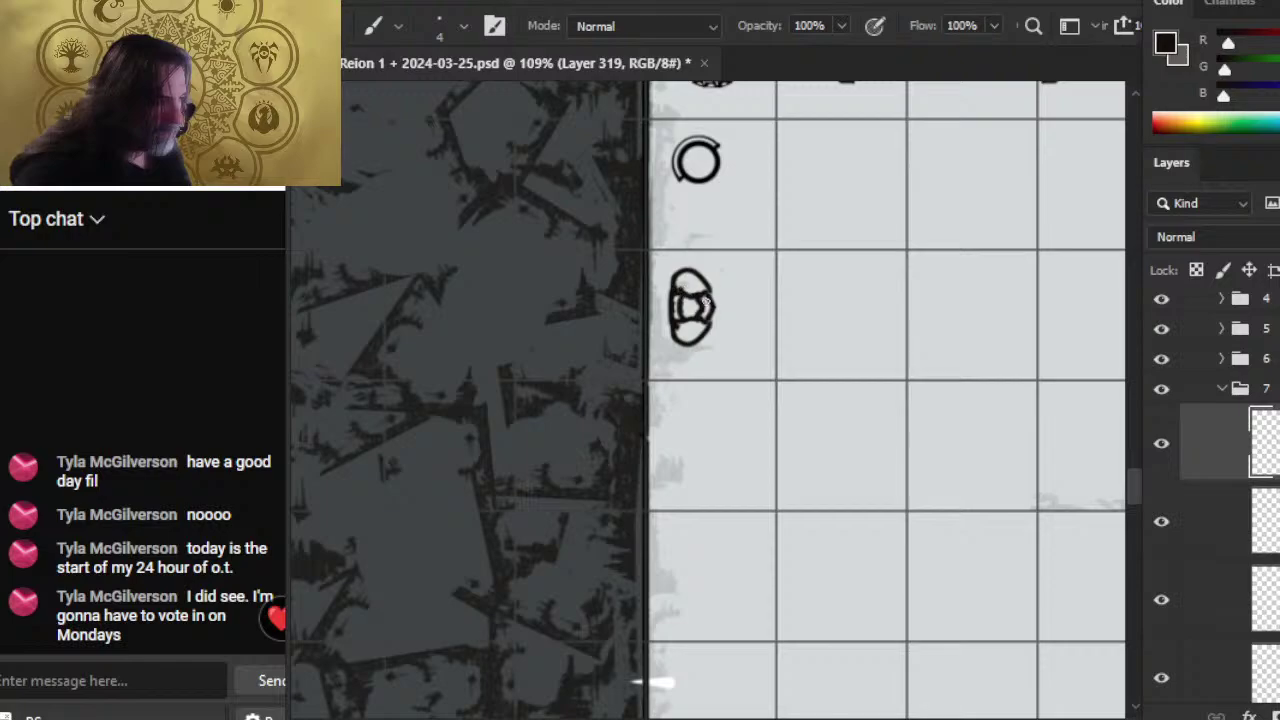
pyautogui.press('e')
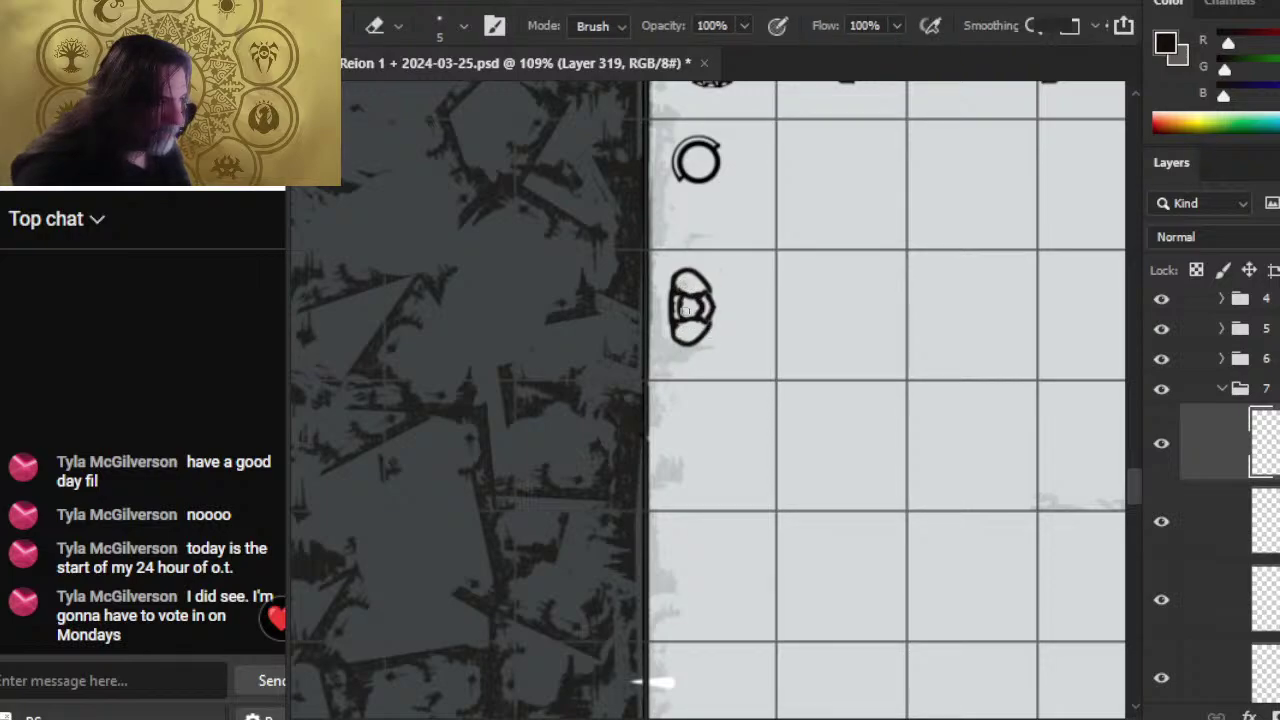
pyautogui.press('[')
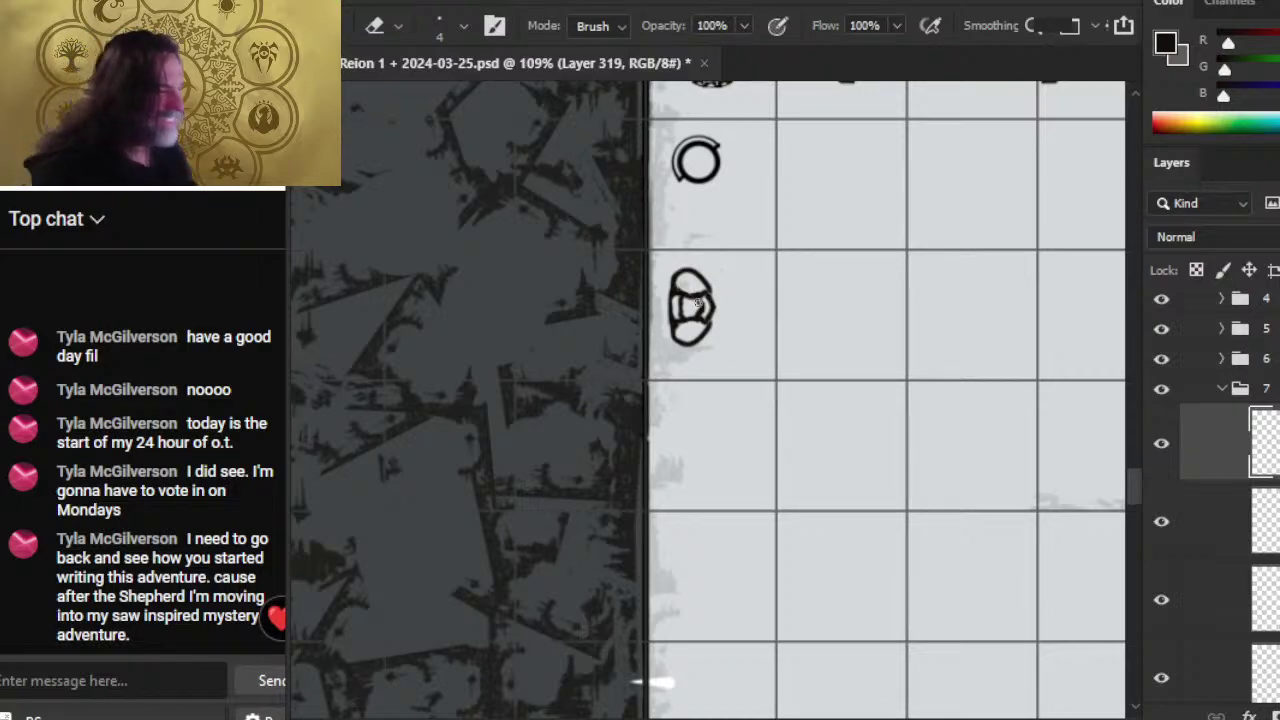
# - Redraw the prop's right edge as a smooth curve and erase notches into its outline around the centre band
pyautogui.moveTo(706, 320); pyautogui.dragTo(757, 320)
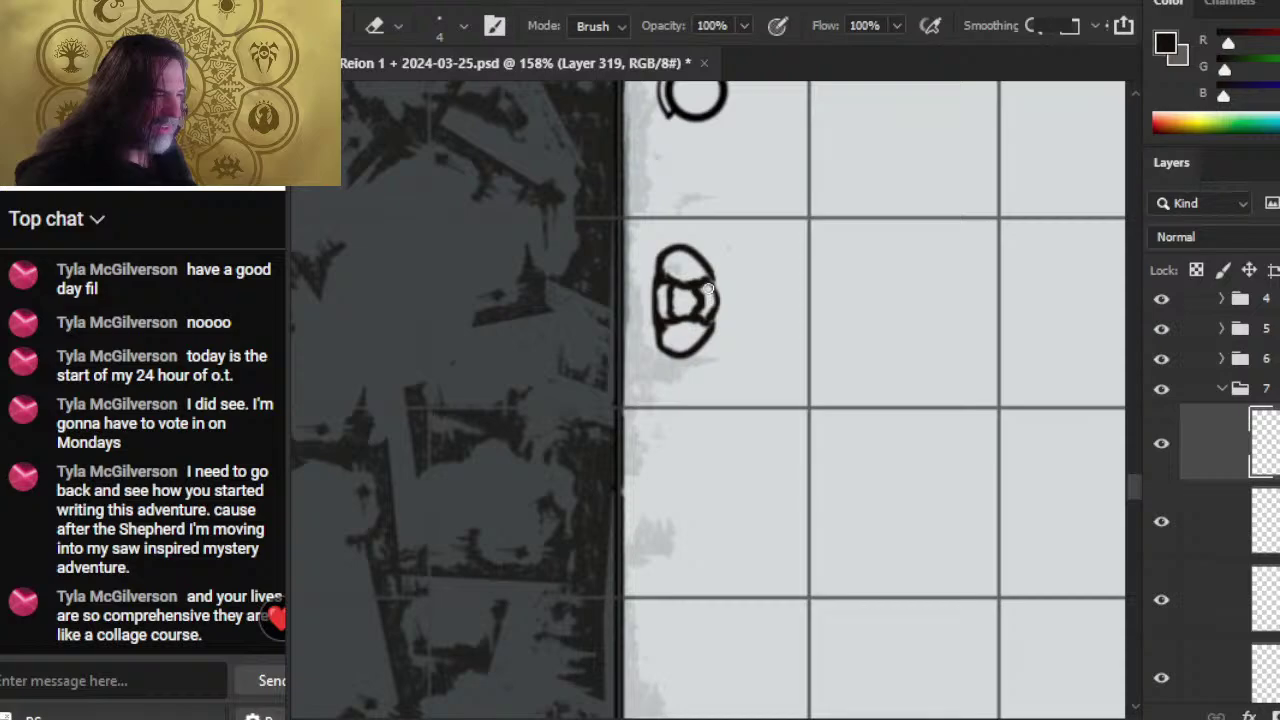
pyautogui.press('b')
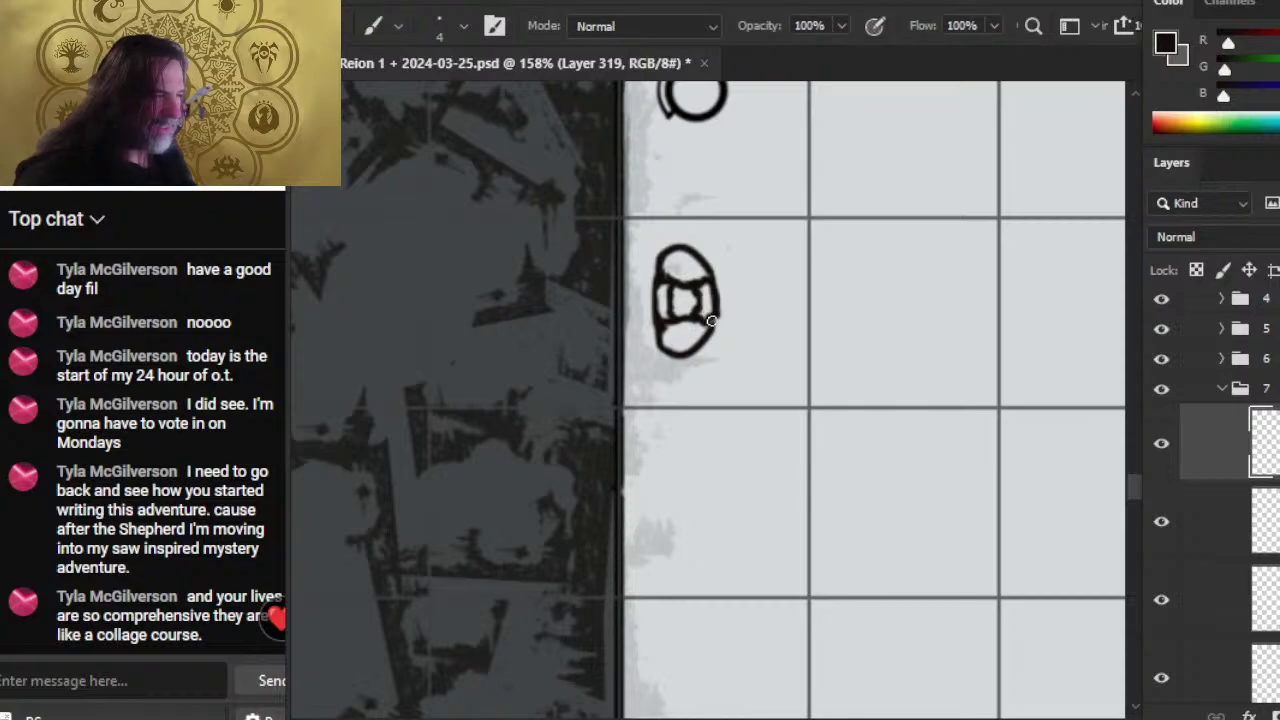
pyautogui.moveTo(712, 276); pyautogui.dragTo(716, 326)
pyautogui.press('e')
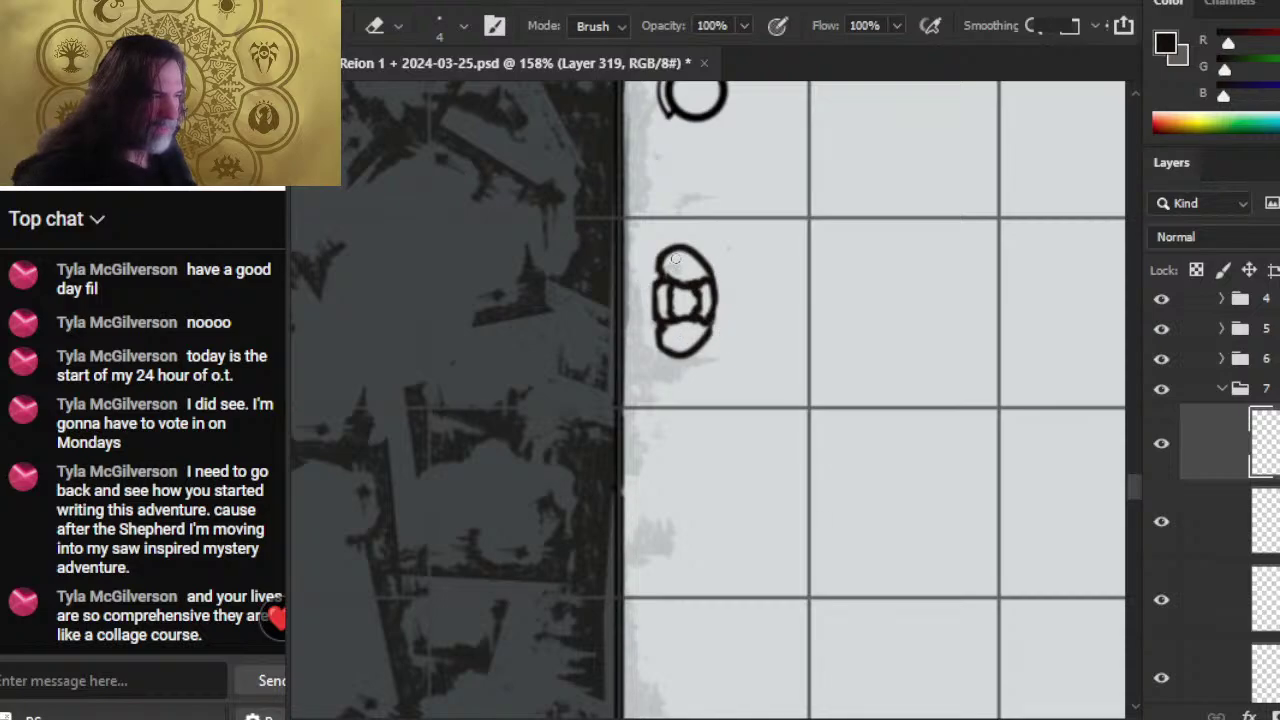
# - Copy the finished prop onto a new layer and place the copy beside the original, slightly lower and to its right
pyautogui.press('z')
pyautogui.moveTo(729, 341); pyautogui.dragTo(617, 346)
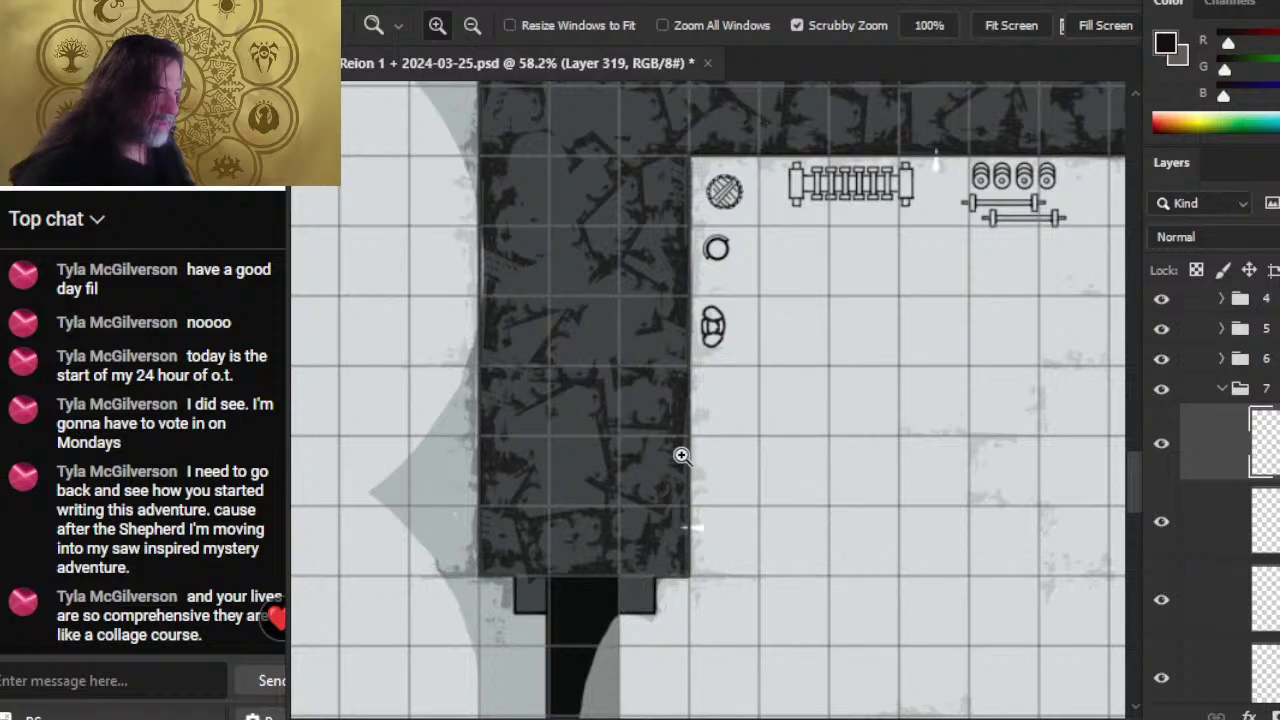
pyautogui.press('l')
pyautogui.moveTo(728, 302)
pyautogui.mouseDown()
pyautogui.moveTo(688, 332)
pyautogui.moveTo(728, 305)
pyautogui.mouseUp()
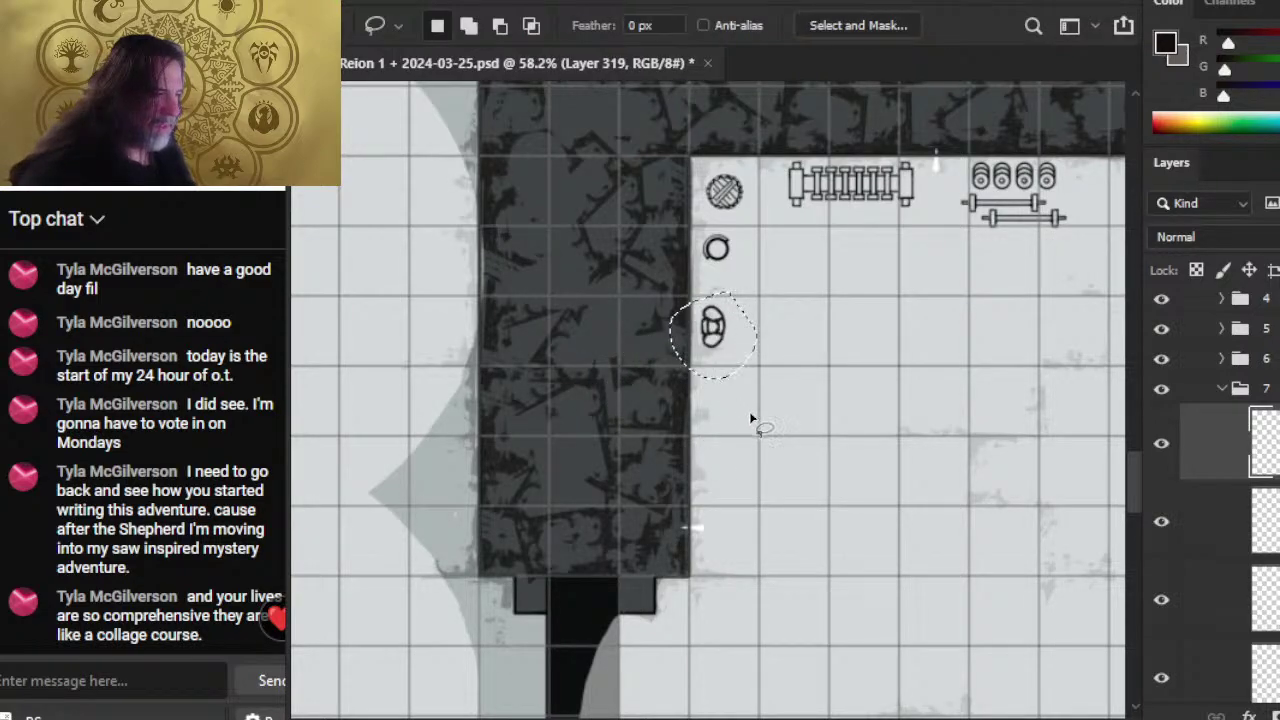
pyautogui.hotkey('ctrl', 'j')
pyautogui.press('v')
pyautogui.moveTo(740, 363)
pyautogui.mouseDown()
pyautogui.moveTo(766, 394)
pyautogui.moveTo(760, 380)
pyautogui.mouseUp()
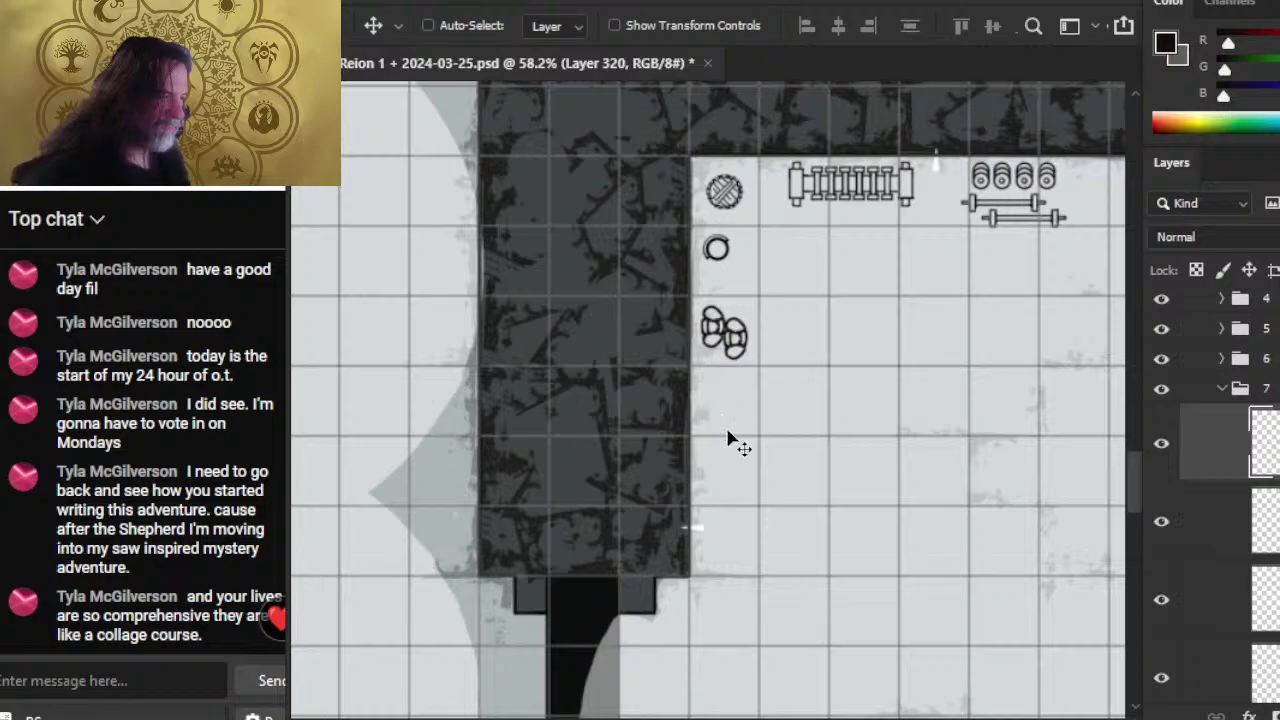
# - Add two more copies of the prop in the square below, offsetting the second one down and to the right
pyautogui.moveTo(778, 445); pyautogui.dragTo(686, 359)
pyautogui.hotkey('ctrl', 'v')
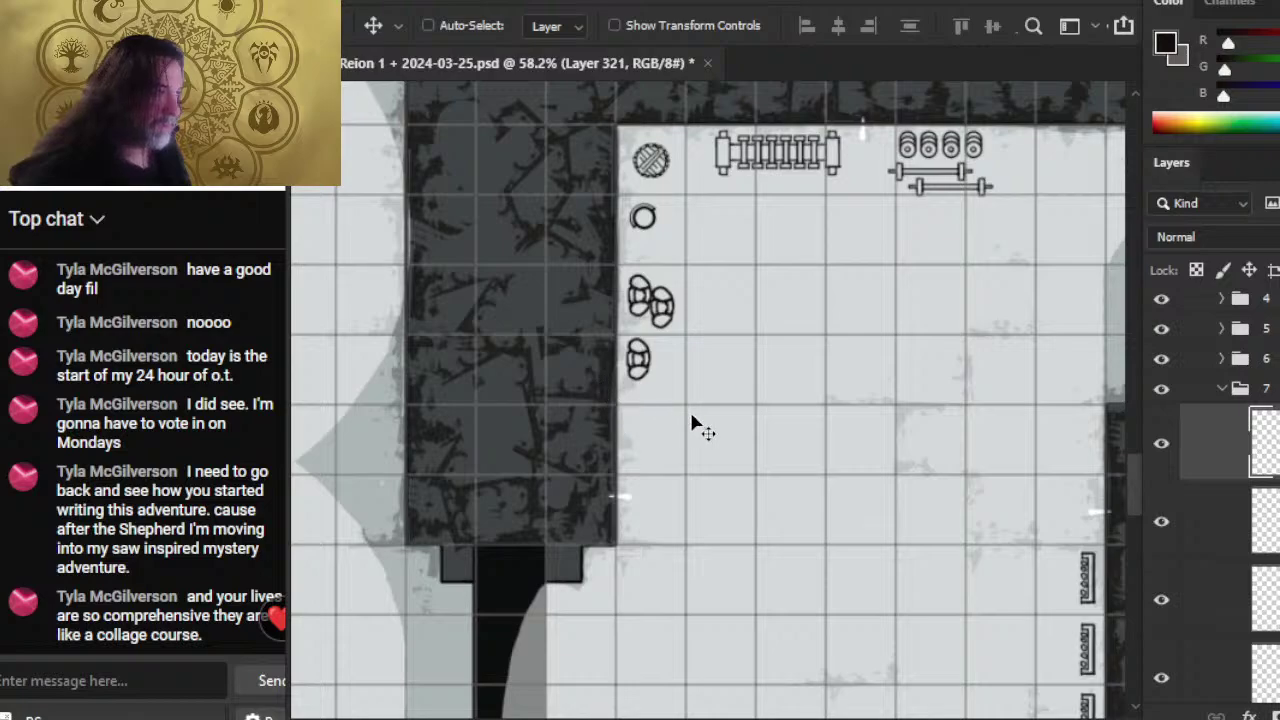
pyautogui.hotkey('ctrl', 'j')
pyautogui.moveTo(695, 420); pyautogui.dragTo(728, 445)
pyautogui.press('z')
pyautogui.moveTo(666, 367); pyautogui.dragTo(822, 374)
pyautogui.press('v')
pyautogui.moveTo(700, 466); pyautogui.dragTo(709, 452)
# - Erase the right edge of the lower-right copy and start reshaping its outline with brush and eraser touches
pyautogui.press('e')
pyautogui.moveTo(694, 377)
pyautogui.mouseDown()
pyautogui.moveTo(689, 350)
pyautogui.moveTo(680, 398)
pyautogui.moveTo(633, 405)
pyautogui.moveTo(637, 368)
pyautogui.moveTo(655, 458)
pyautogui.mouseUp()
pyautogui.press('b')
pyautogui.press('e')
pyautogui.press('b')
pyautogui.press('e')
pyautogui.press('b')
pyautogui.press('e')
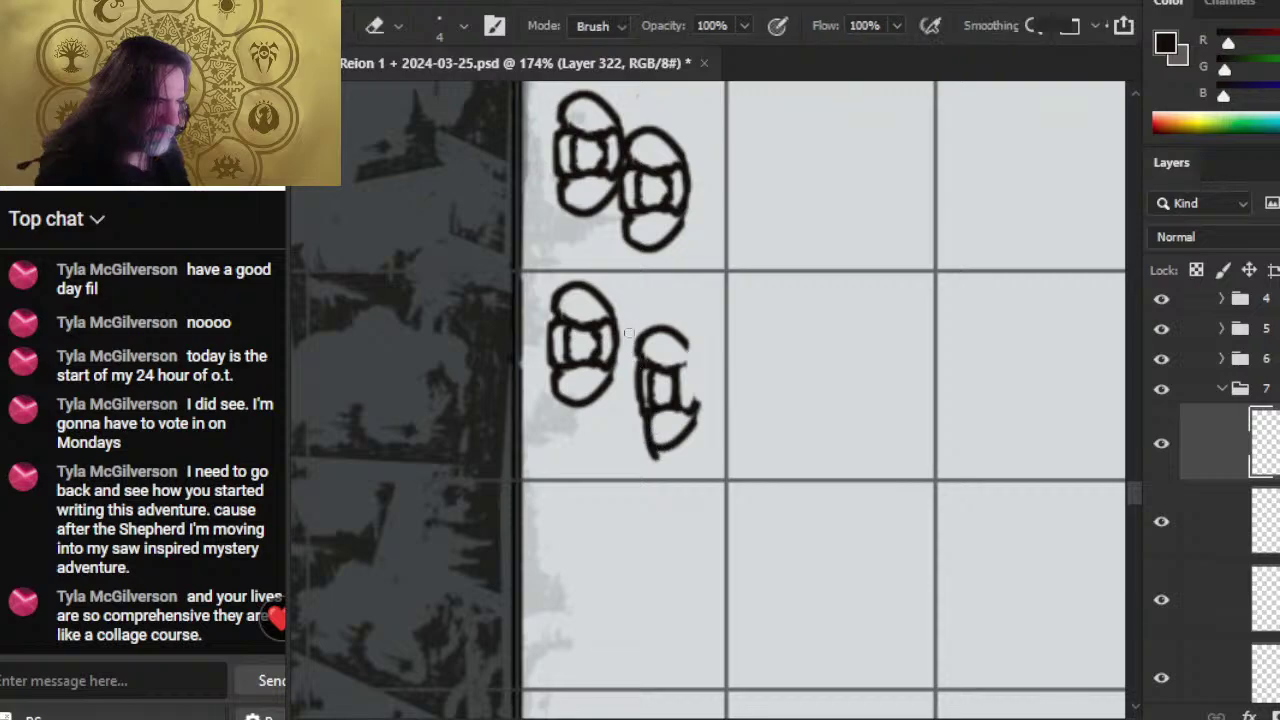
# - Square off the upper-left corner of the lower-right copy and trim the stray tail at its lower-left end
pyautogui.moveTo(632, 333)
pyautogui.mouseDown()
pyautogui.moveTo(639, 358)
pyautogui.moveTo(645, 330)
pyautogui.moveTo(640, 364)
pyautogui.mouseUp()
pyautogui.press('b')
pyautogui.press('e')
pyautogui.moveTo(652, 460); pyautogui.dragTo(646, 448)
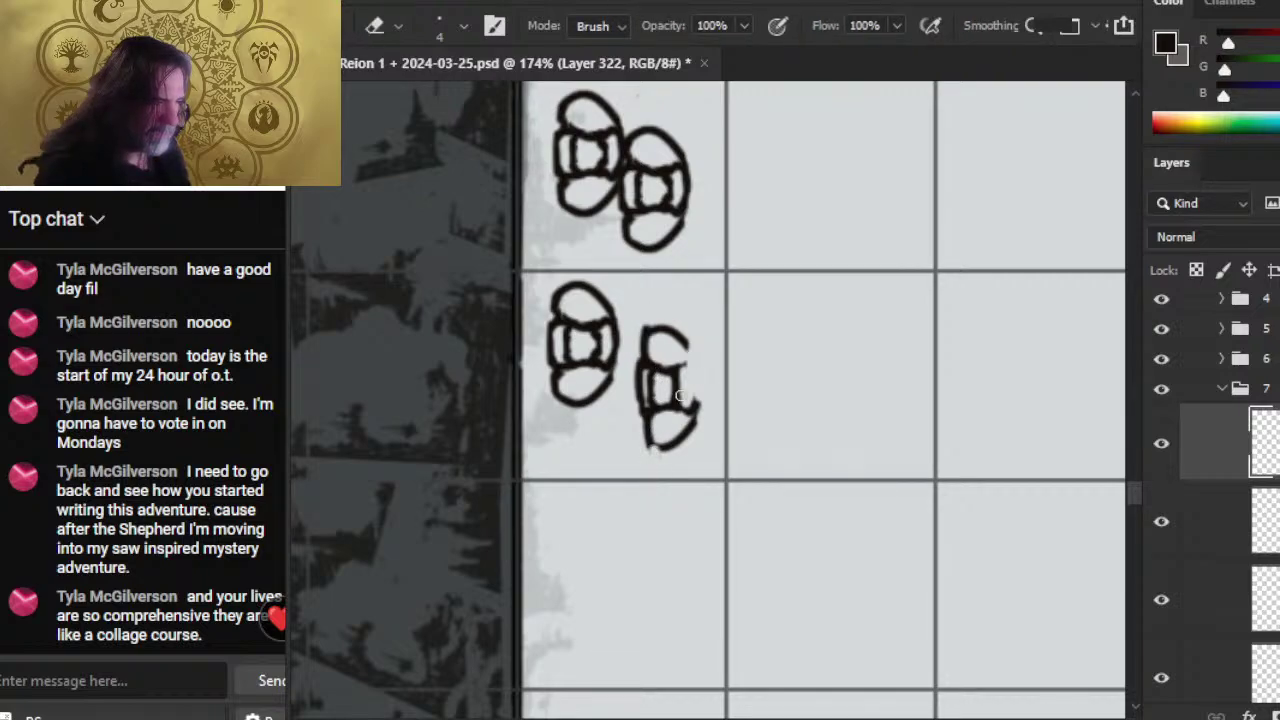
pyautogui.press('b')
pyautogui.press('e')
# - Trim the lower-right copy's right side so its lower lobe becomes a narrow closed shape
pyautogui.press('b')
pyautogui.moveTo(687, 341)
pyautogui.mouseDown()
pyautogui.moveTo(668, 365)
pyautogui.moveTo(692, 341)
pyautogui.mouseUp()
pyautogui.press('e')
pyautogui.moveTo(700, 384); pyautogui.dragTo(686, 444)
pyautogui.press('b')
pyautogui.press('e')
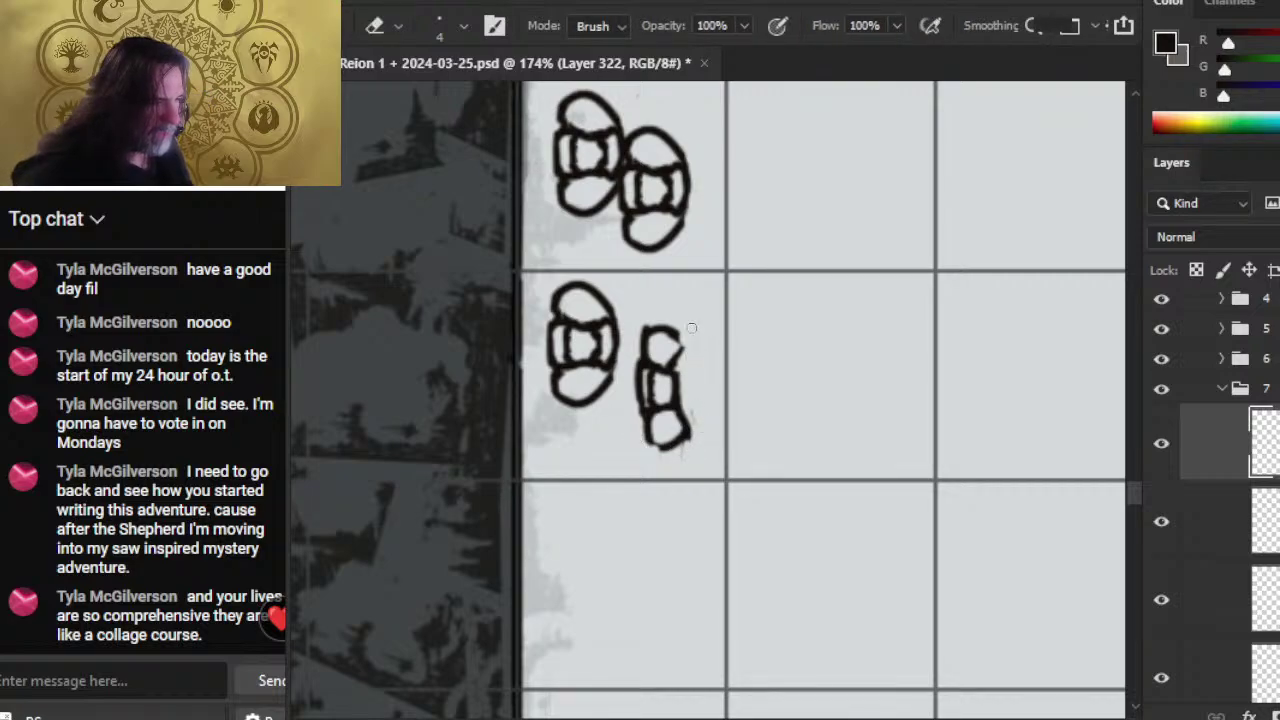
# - Close the right edge of the same prop's upper lobe and clean the lobe into a rounded outline
pyautogui.press('b')
pyautogui.moveTo(684, 328); pyautogui.dragTo(682, 352)
pyautogui.press('e')
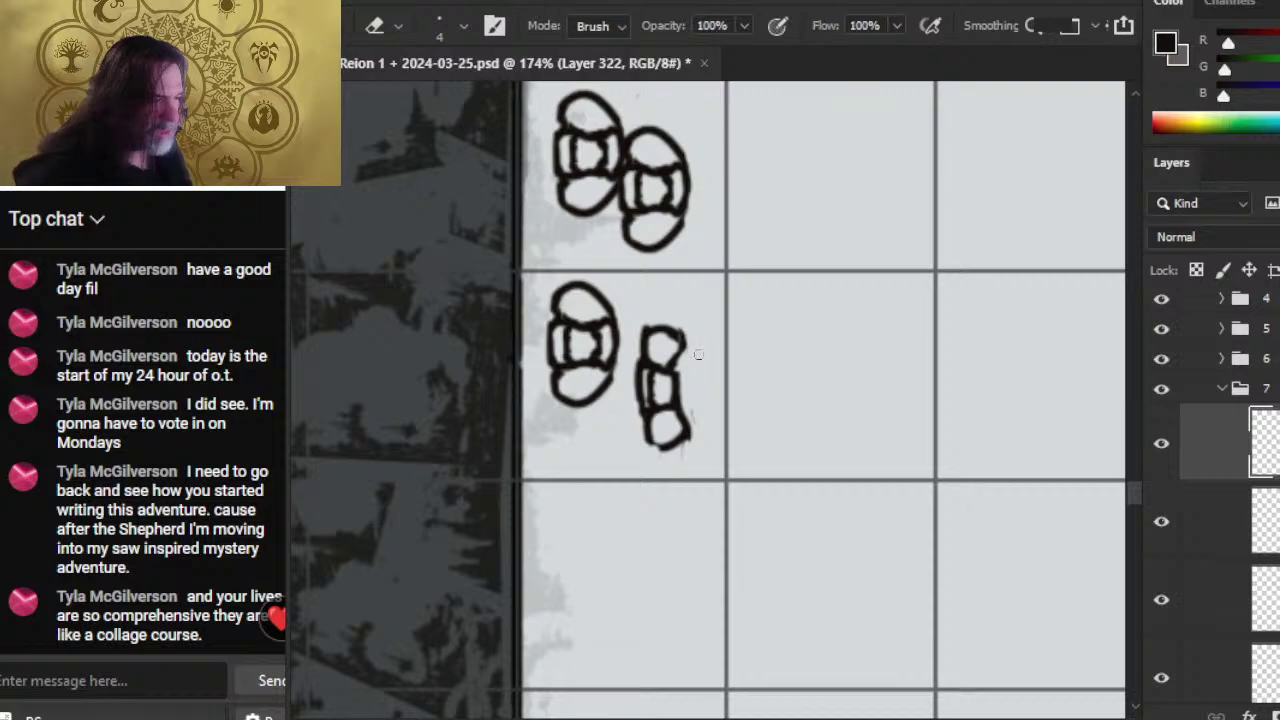
pyautogui.press('b')
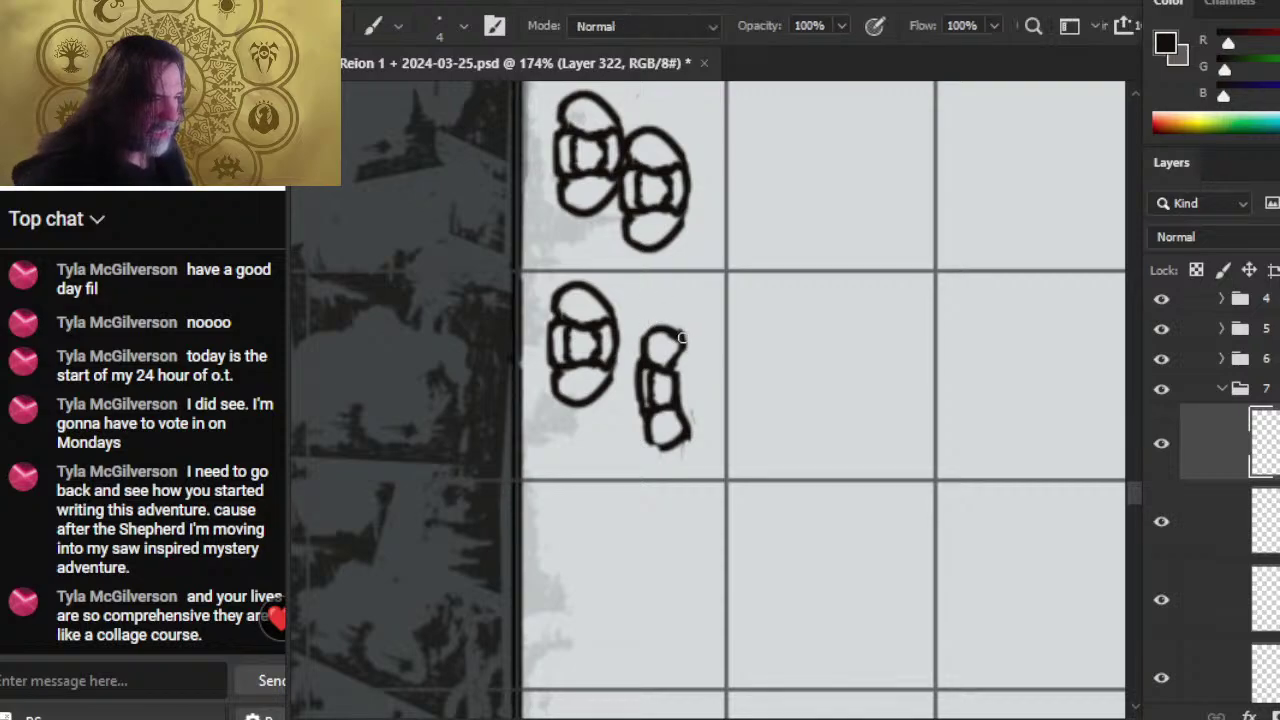
pyautogui.press('e')
pyautogui.moveTo(659, 340); pyautogui.dragTo(679, 346)
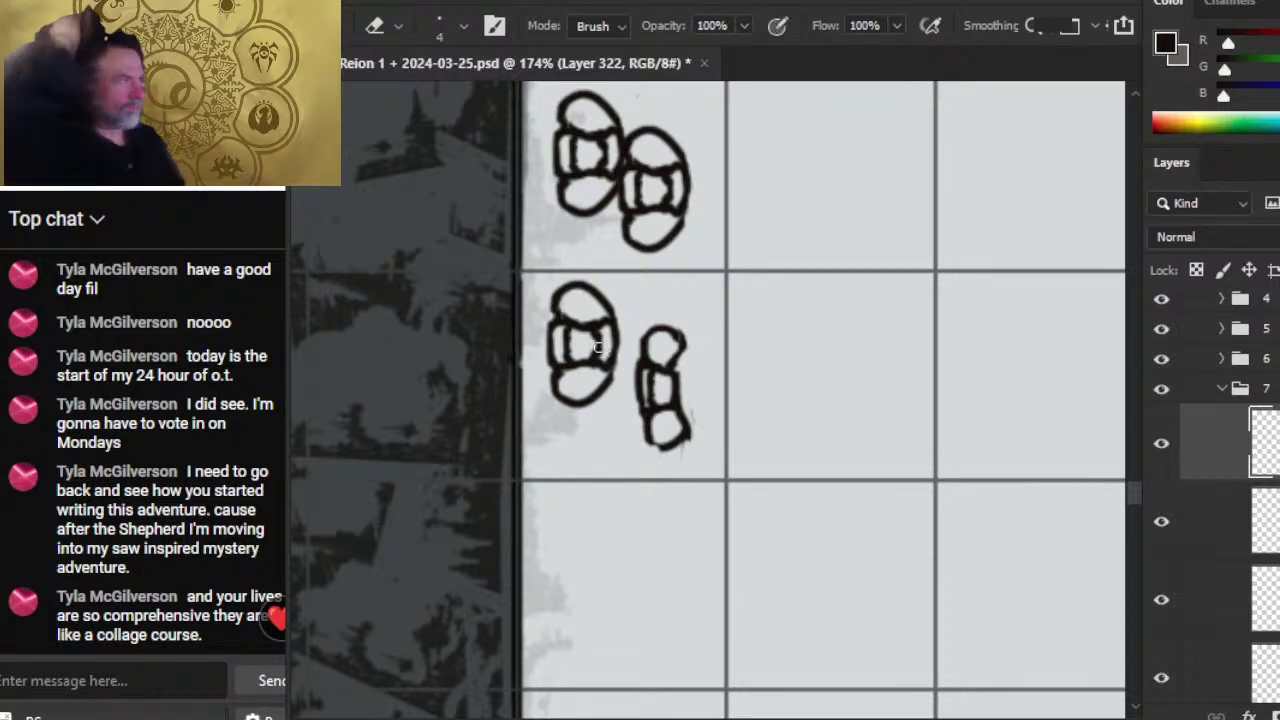
# - Draw an arc curving out from the prop's upper lobe and erase the prop's lower half below its middle
pyautogui.press('b')
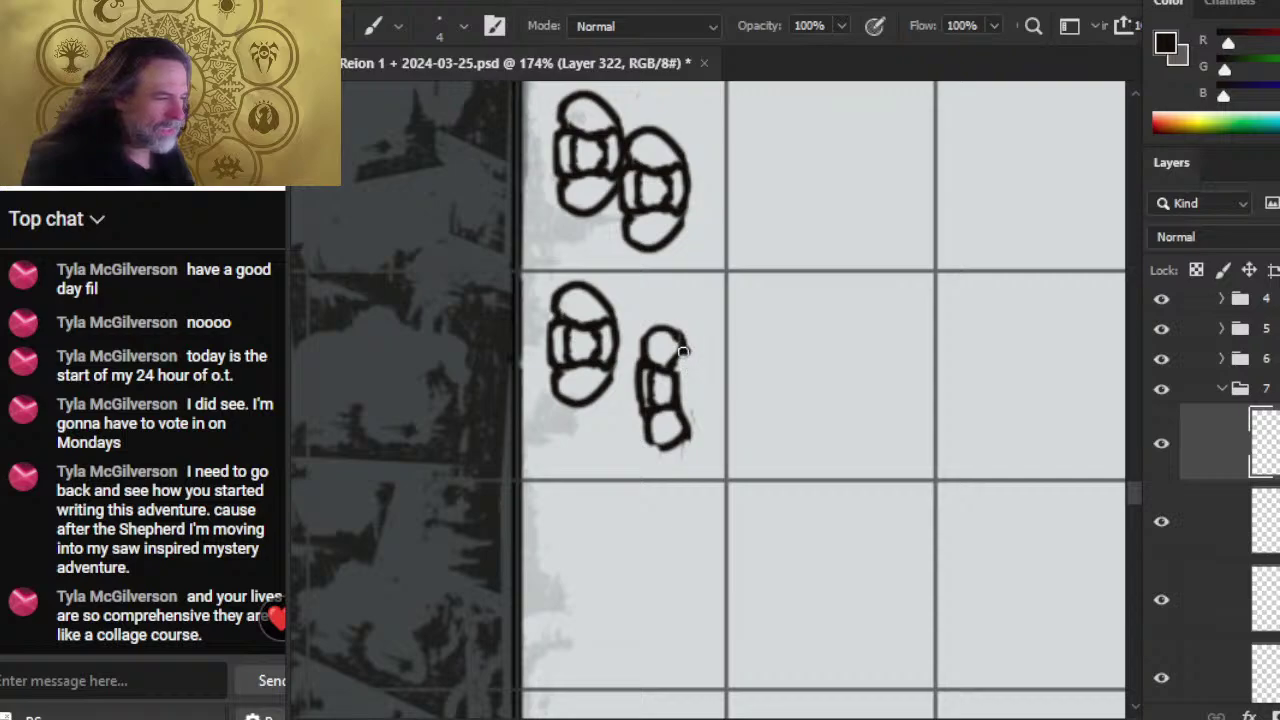
pyautogui.moveTo(688, 353); pyautogui.dragTo(714, 372)
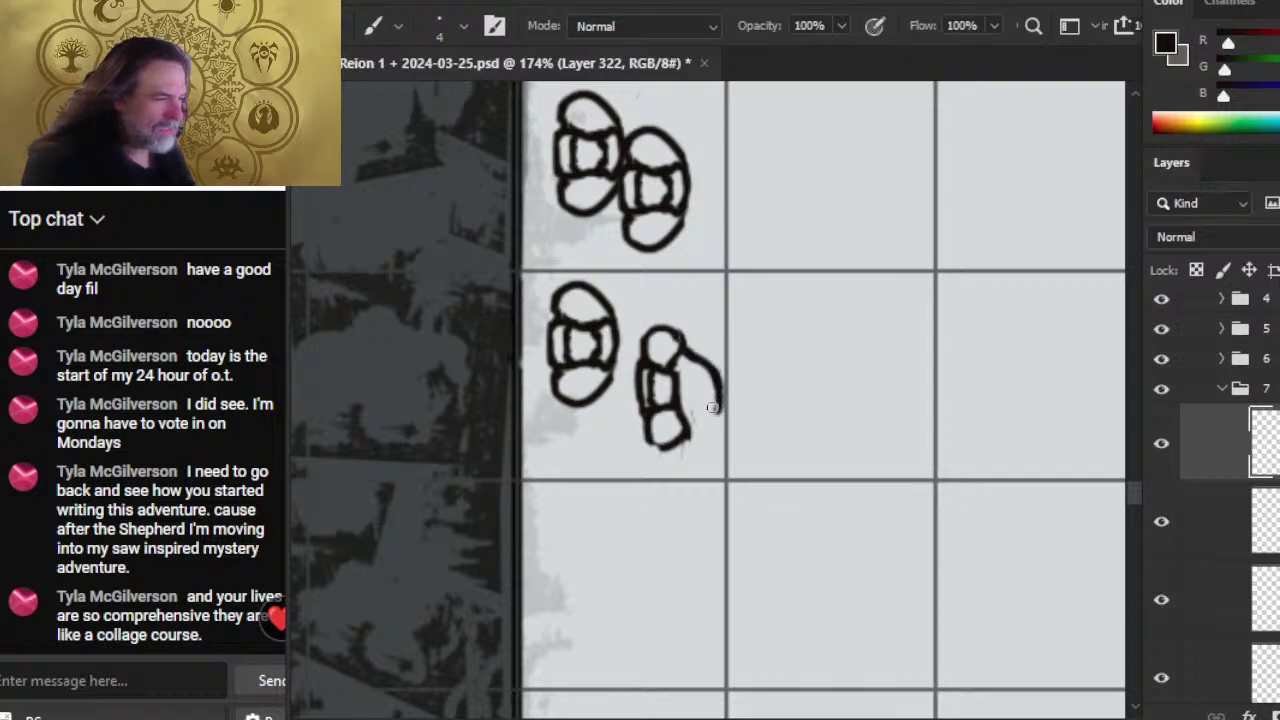
pyautogui.press('e')
pyautogui.moveTo(625, 394); pyautogui.dragTo(725, 392)
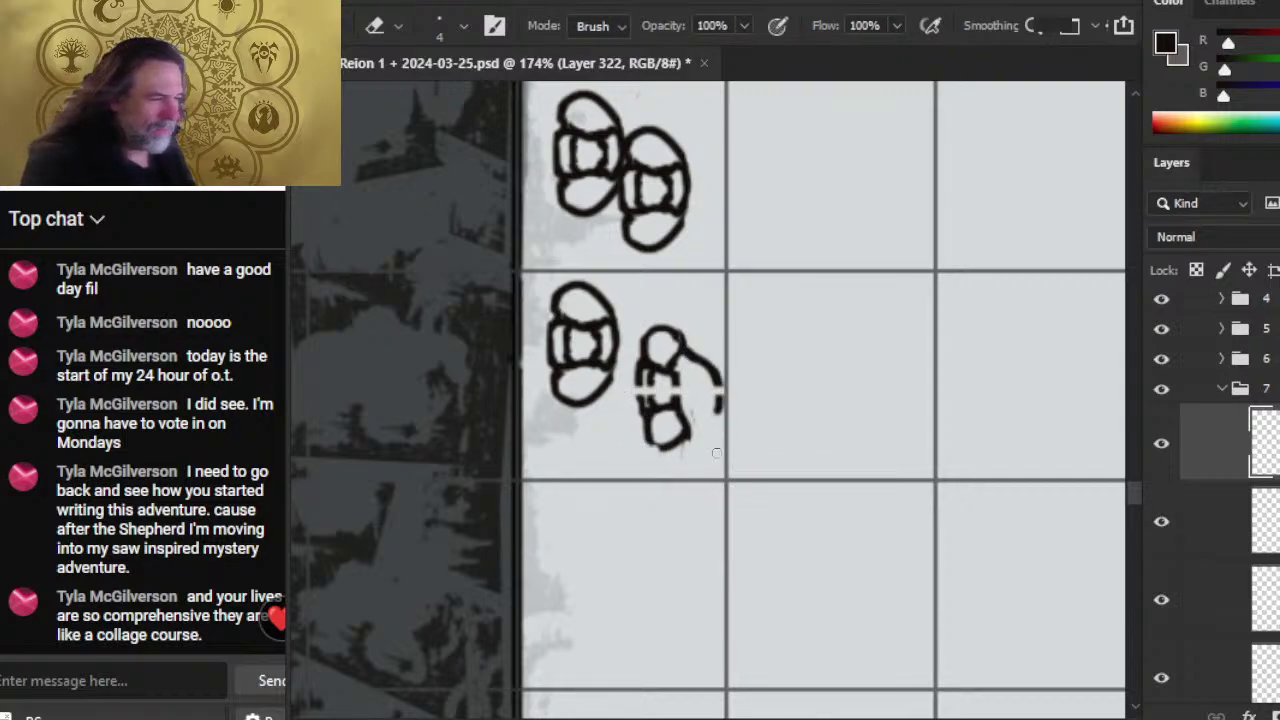
pyautogui.hotkey('ctrl', 'z')
pyautogui.moveTo(634, 396); pyautogui.dragTo(745, 400)
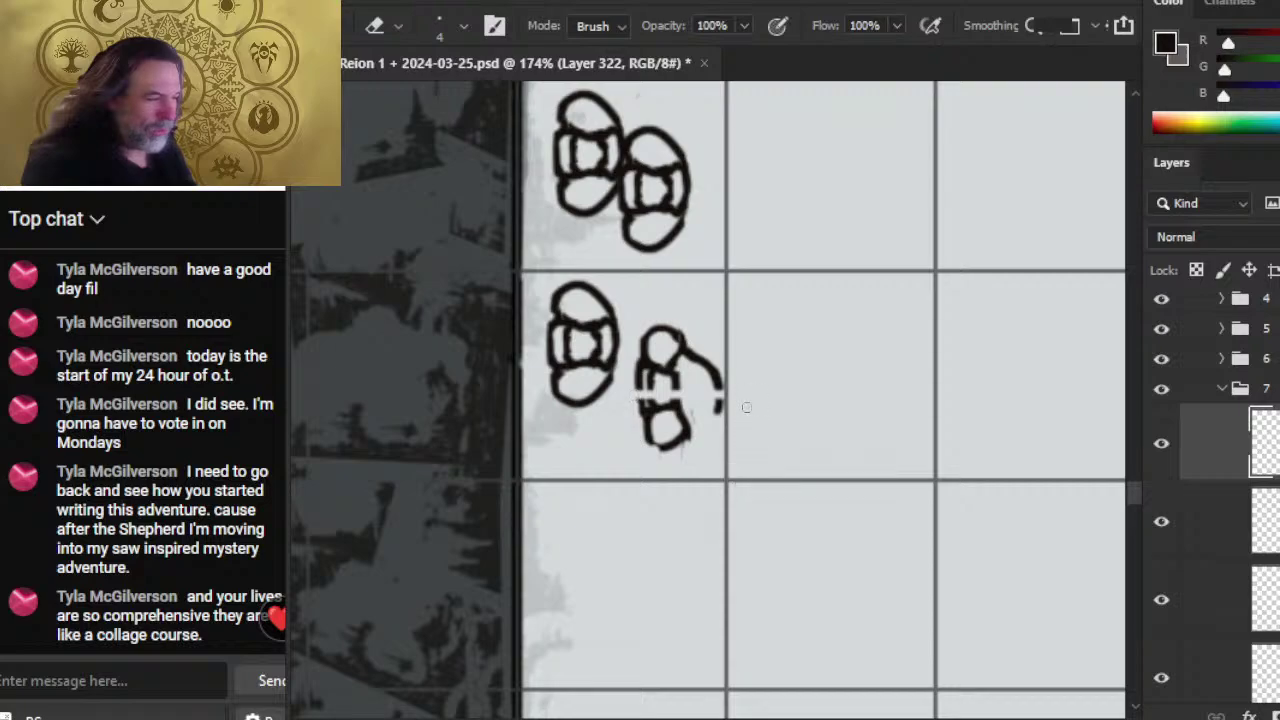
pyautogui.moveTo(634, 404); pyautogui.dragTo(746, 407)
pyautogui.moveTo(640, 410)
pyautogui.mouseDown()
pyautogui.moveTo(686, 411)
pyautogui.moveTo(642, 420)
pyautogui.moveTo(690, 442)
pyautogui.mouseUp()
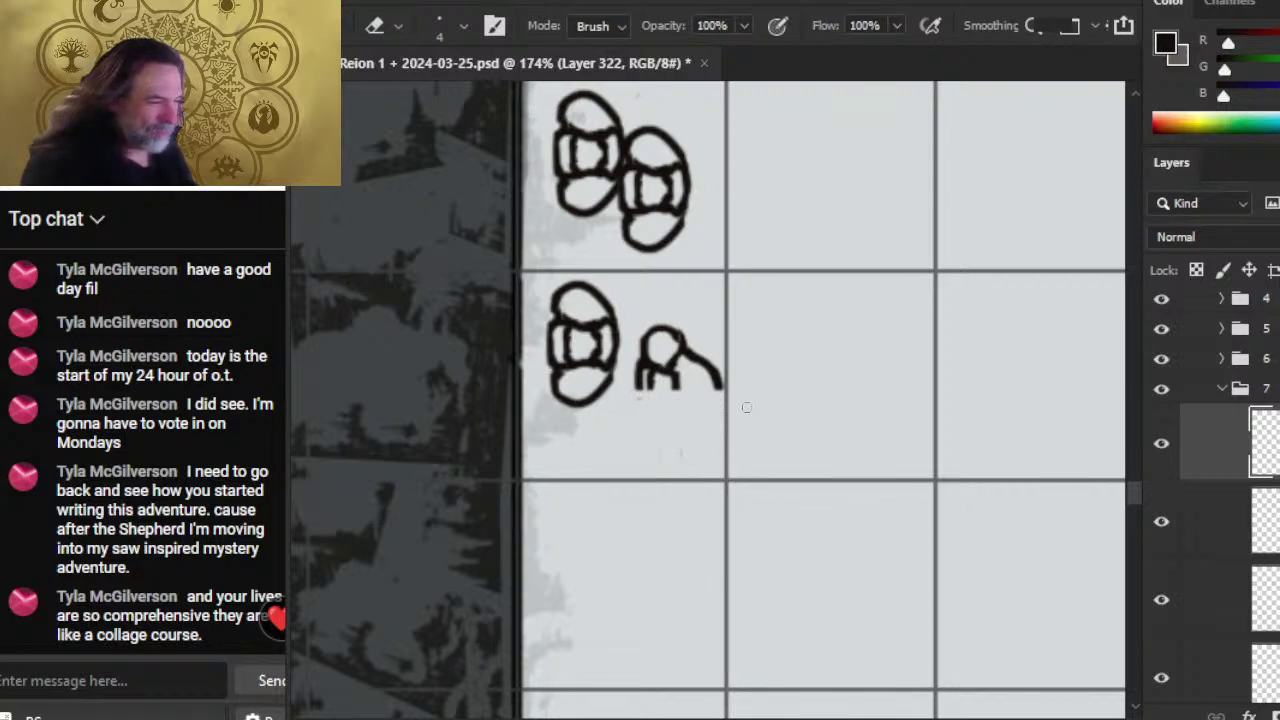
pyautogui.moveTo(637, 358)
pyautogui.mouseDown()
pyautogui.moveTo(641, 390)
pyautogui.moveTo(668, 398)
pyautogui.mouseUp()
# - Refine the left lines of the remaining half and add a short inner line beneath the outer arc
pyautogui.press('b')
pyautogui.press('e')
pyautogui.press('b')
pyautogui.press('e')
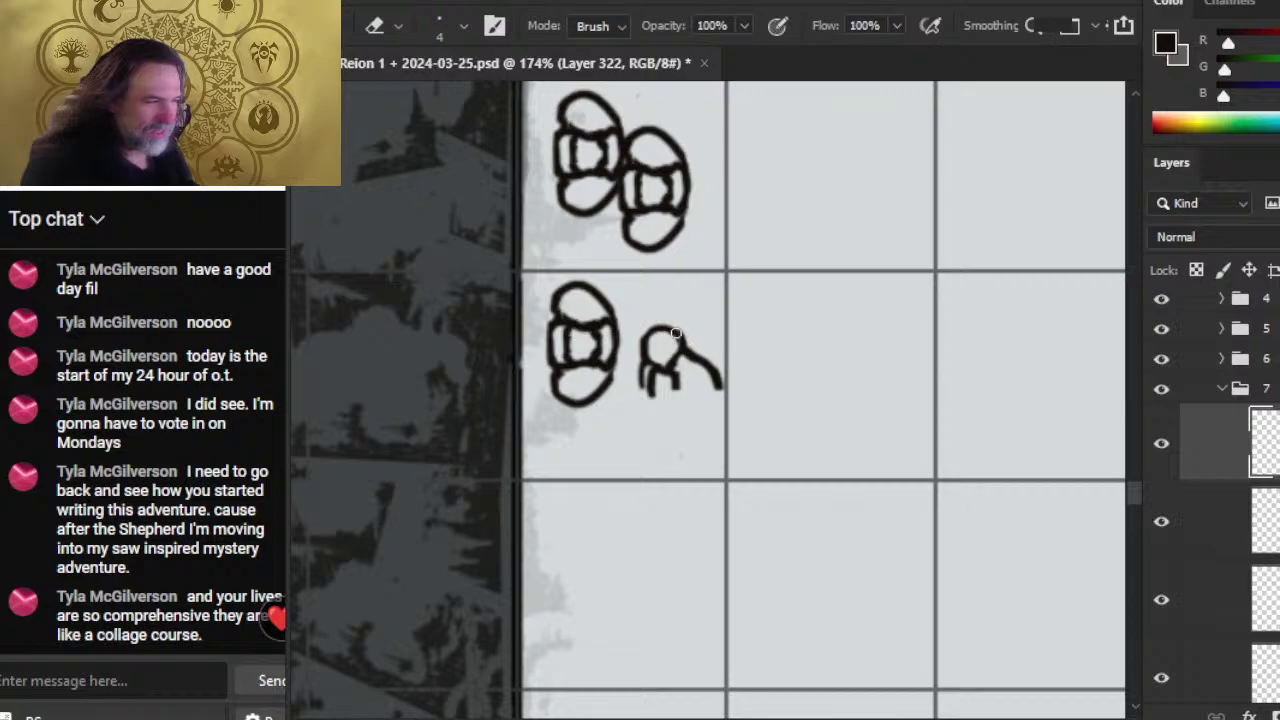
pyautogui.press('b')
pyautogui.moveTo(692, 357); pyautogui.dragTo(703, 382)
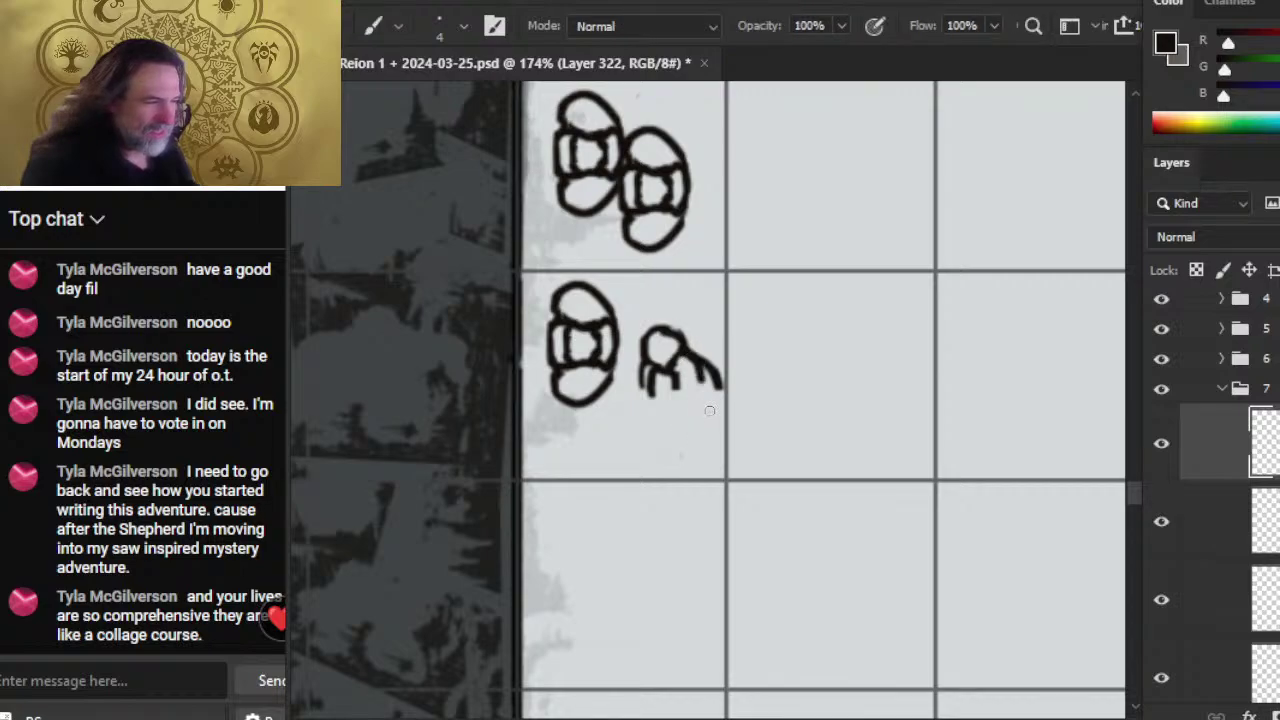
pyautogui.press('e')
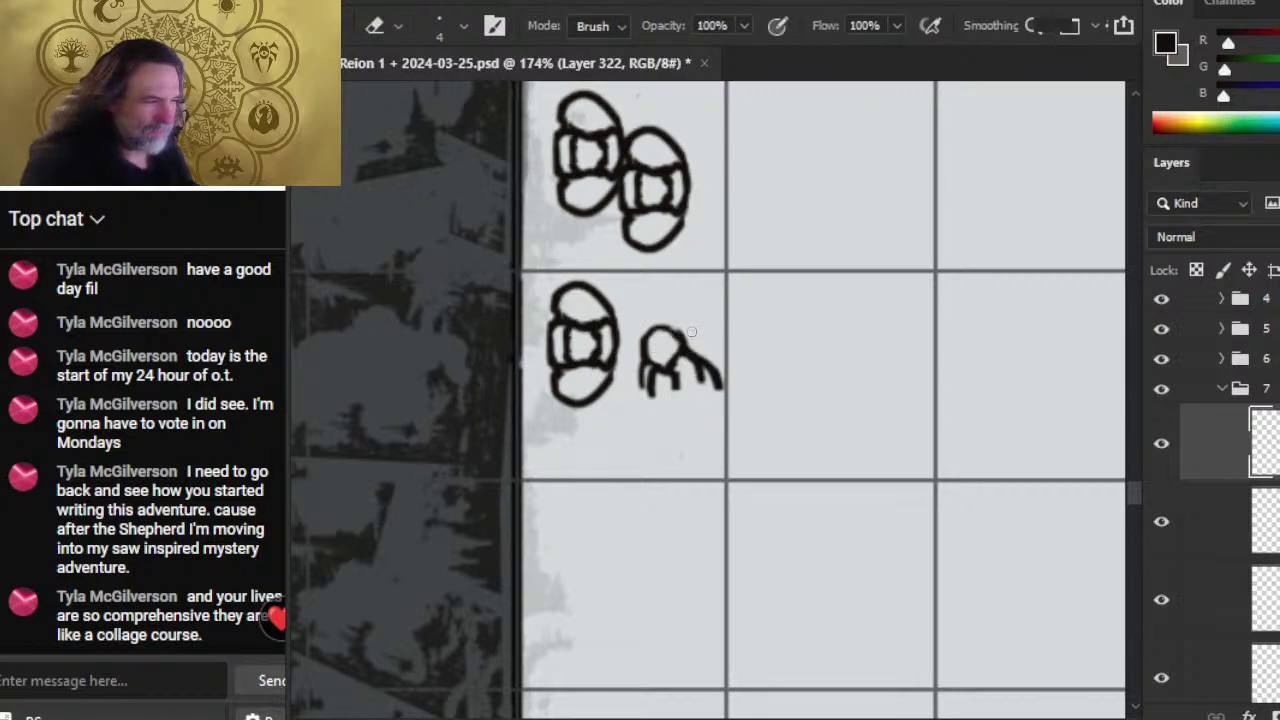
# - Round off the upper lobe and thin the outer arc where it joins the lobe
pyautogui.press('b')
pyautogui.moveTo(681, 345); pyautogui.dragTo(645, 334)
pyautogui.press('e')
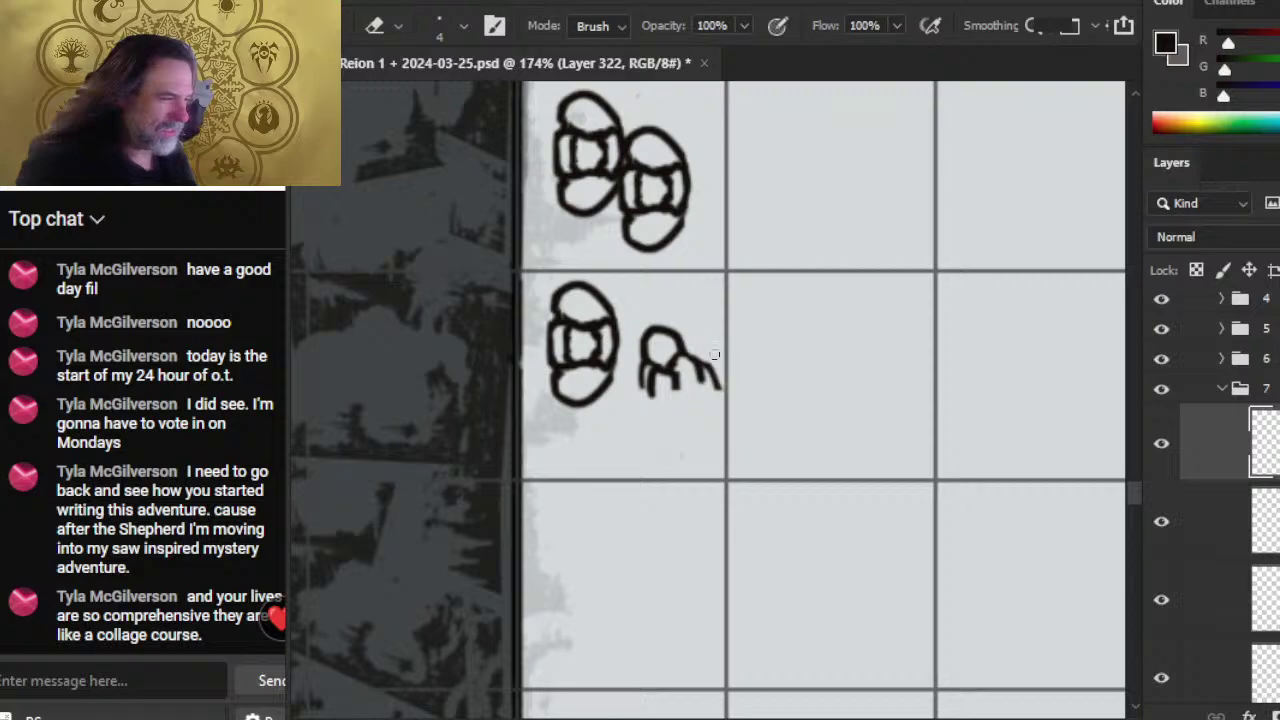
pyautogui.press('b')
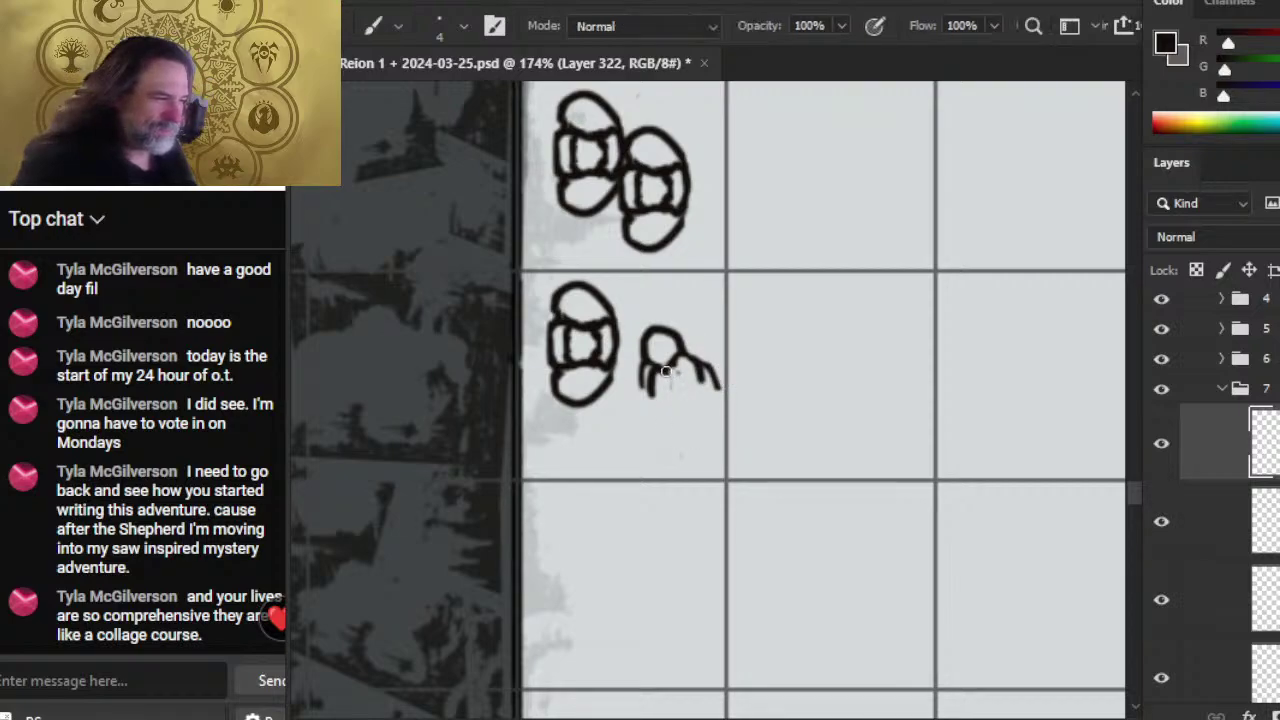
# - Redraw the inner curve and the outer arc of the half prop as smooth lines with brush and eraser touches
pyautogui.moveTo(671, 373)
pyautogui.mouseDown()
pyautogui.moveTo(678, 396)
pyautogui.moveTo(687, 381)
pyautogui.moveTo(718, 388)
pyautogui.moveTo(688, 350)
pyautogui.moveTo(718, 388)
pyautogui.moveTo(708, 356)
pyautogui.moveTo(715, 398)
pyautogui.mouseUp()
pyautogui.press('e')
pyautogui.press('b')
pyautogui.press('e')
pyautogui.press('b')
pyautogui.press('e')
pyautogui.press('b')
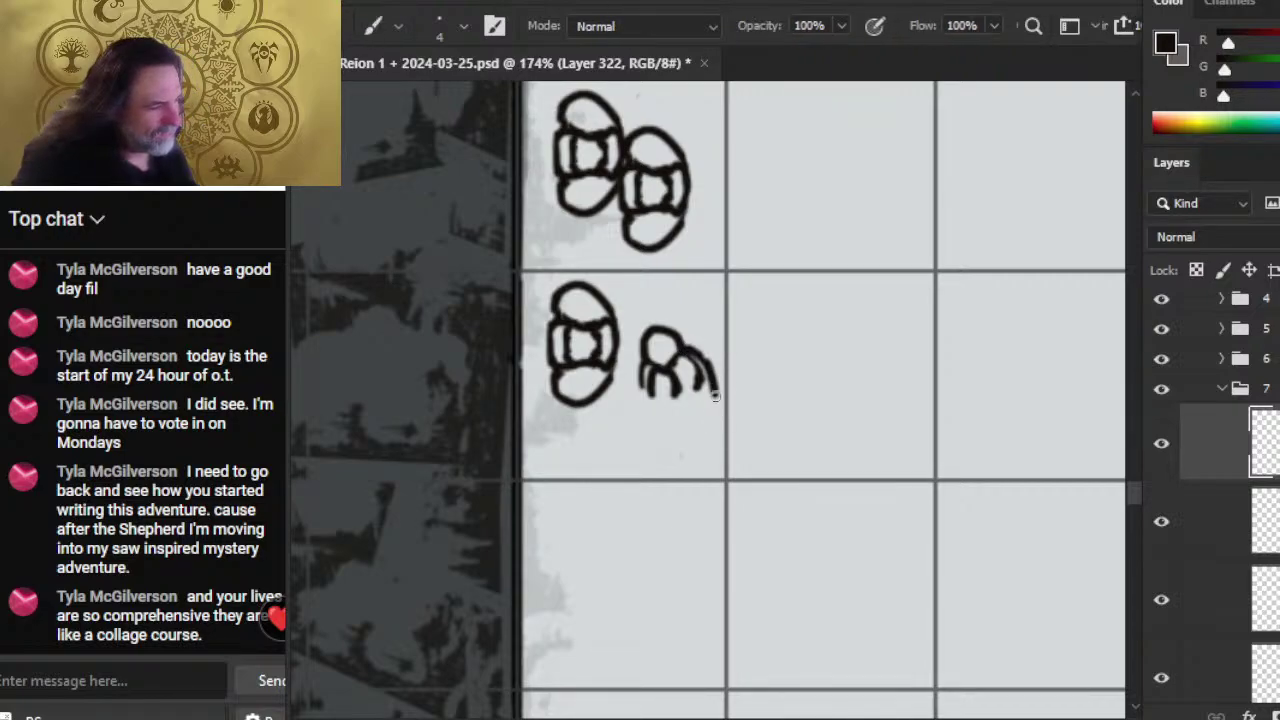
pyautogui.press('e')
# - Copy the half prop to a new layer and flip the copy vertically to complete the symmetrical shape
pyautogui.press('l')
pyautogui.moveTo(695, 315)
pyautogui.mouseDown()
pyautogui.moveTo(636, 335)
pyautogui.moveTo(740, 405)
pyautogui.moveTo(690, 312)
pyautogui.mouseUp()
pyautogui.hotkey('ctrl', 'j')
pyautogui.rightClick(640, 358)
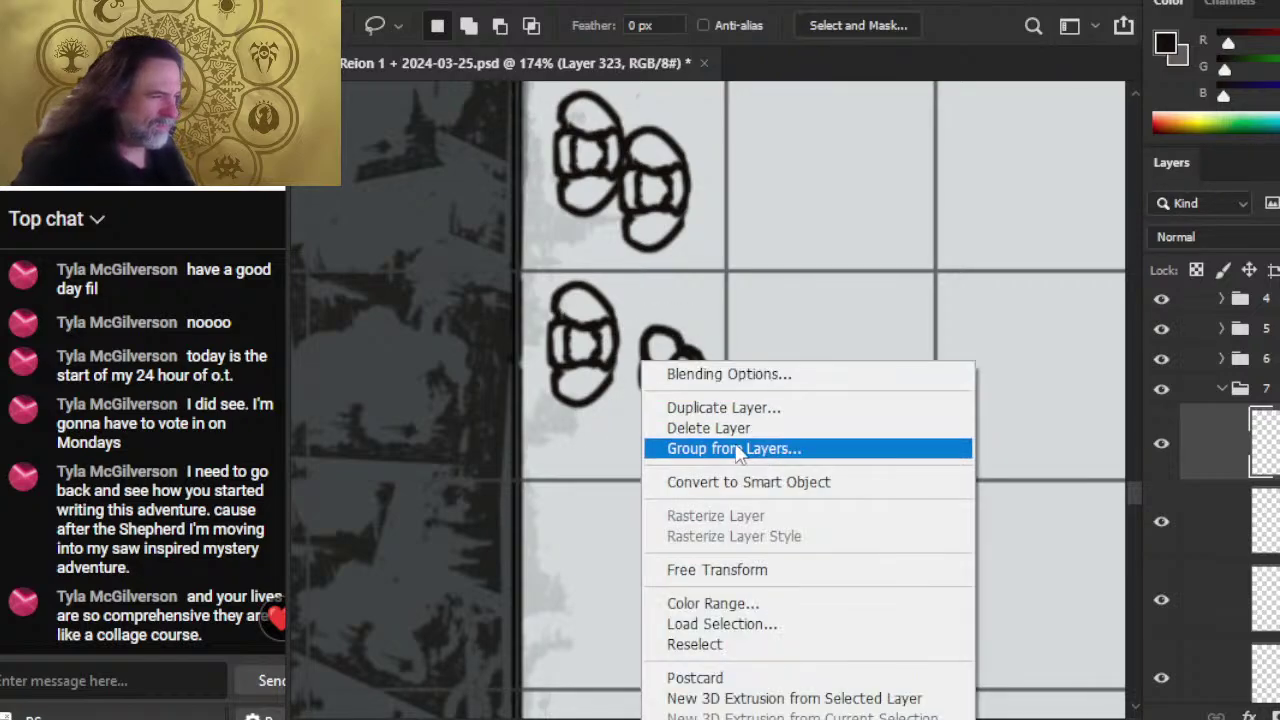
pyautogui.click(785, 569)
pyautogui.rightClick(662, 360)
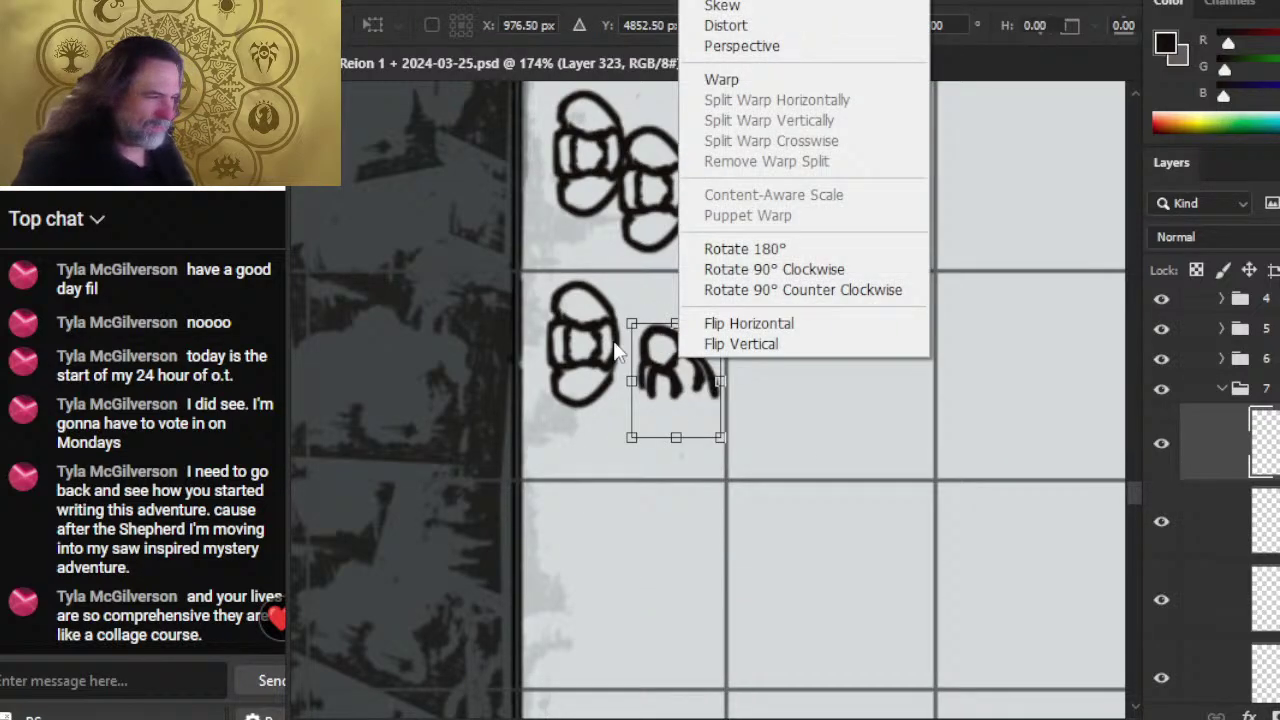
pyautogui.click(770, 346)
pyautogui.press('Return')
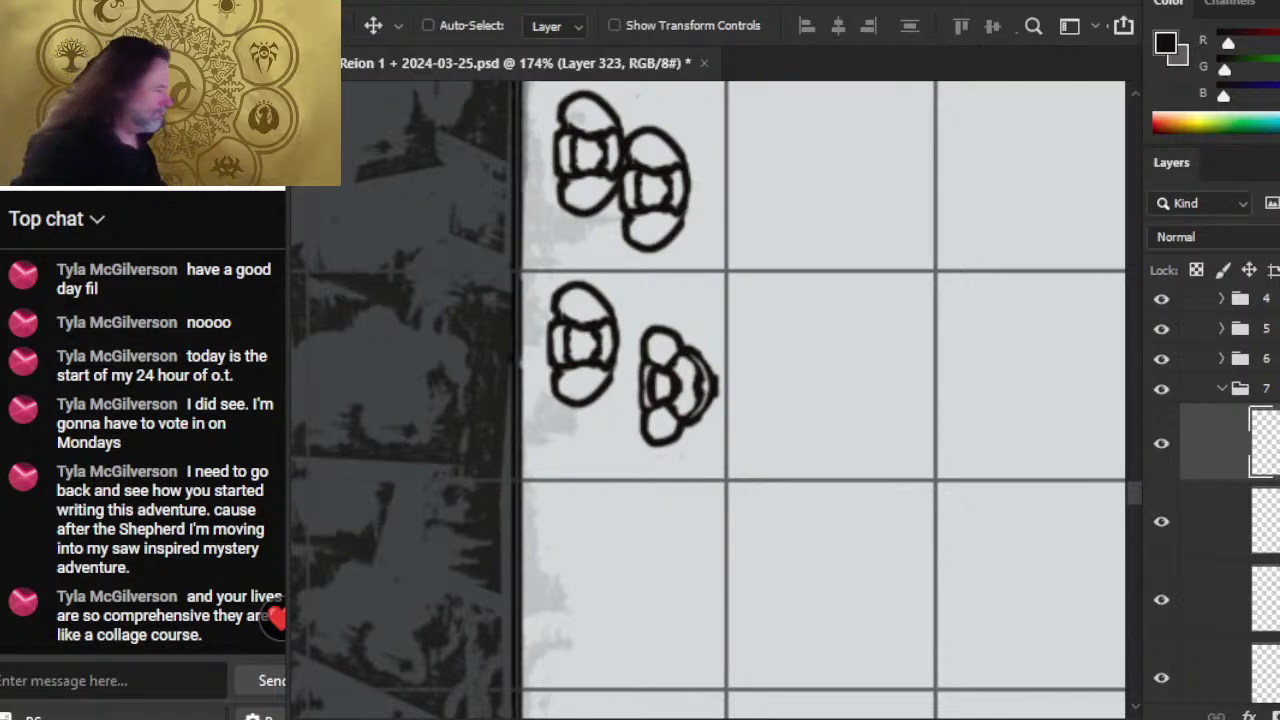
# - Merge the flipped half down into its original layer and move the completed prop up level with its left neighbour
pyautogui.rightClick(1210, 443)
pyautogui.click(1170, 618)
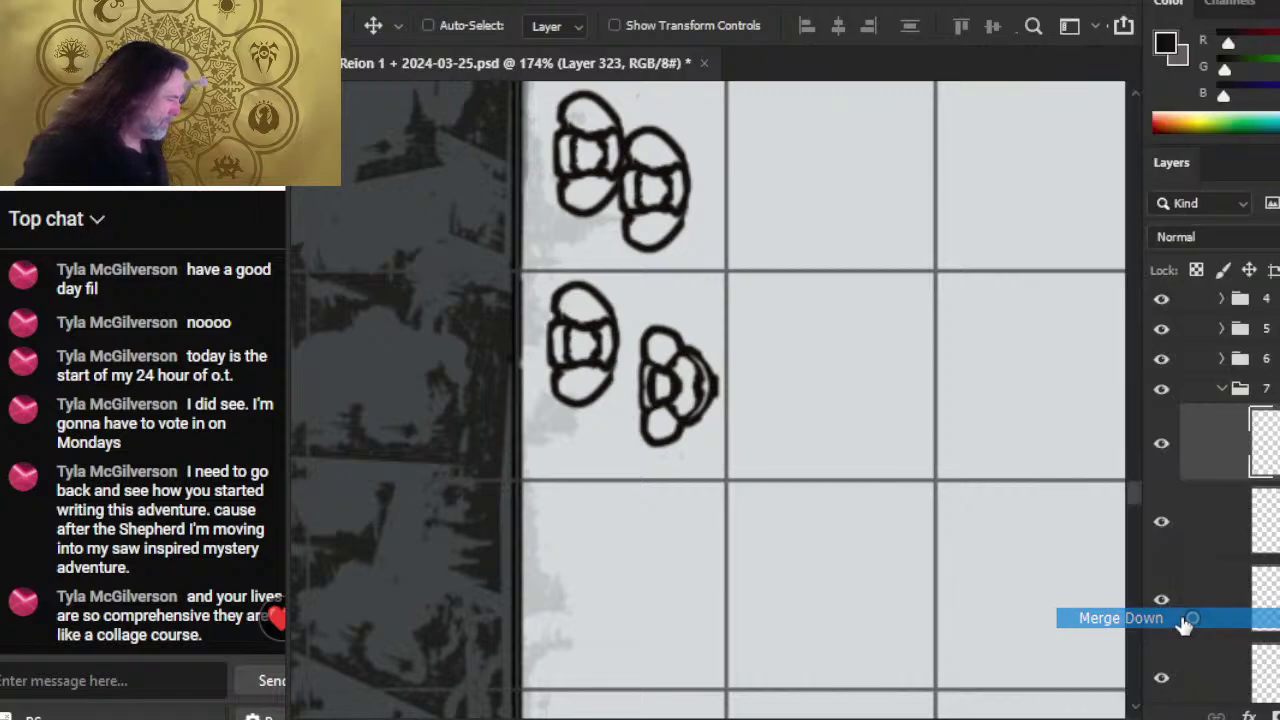
pyautogui.moveTo(757, 449); pyautogui.dragTo(740, 414)
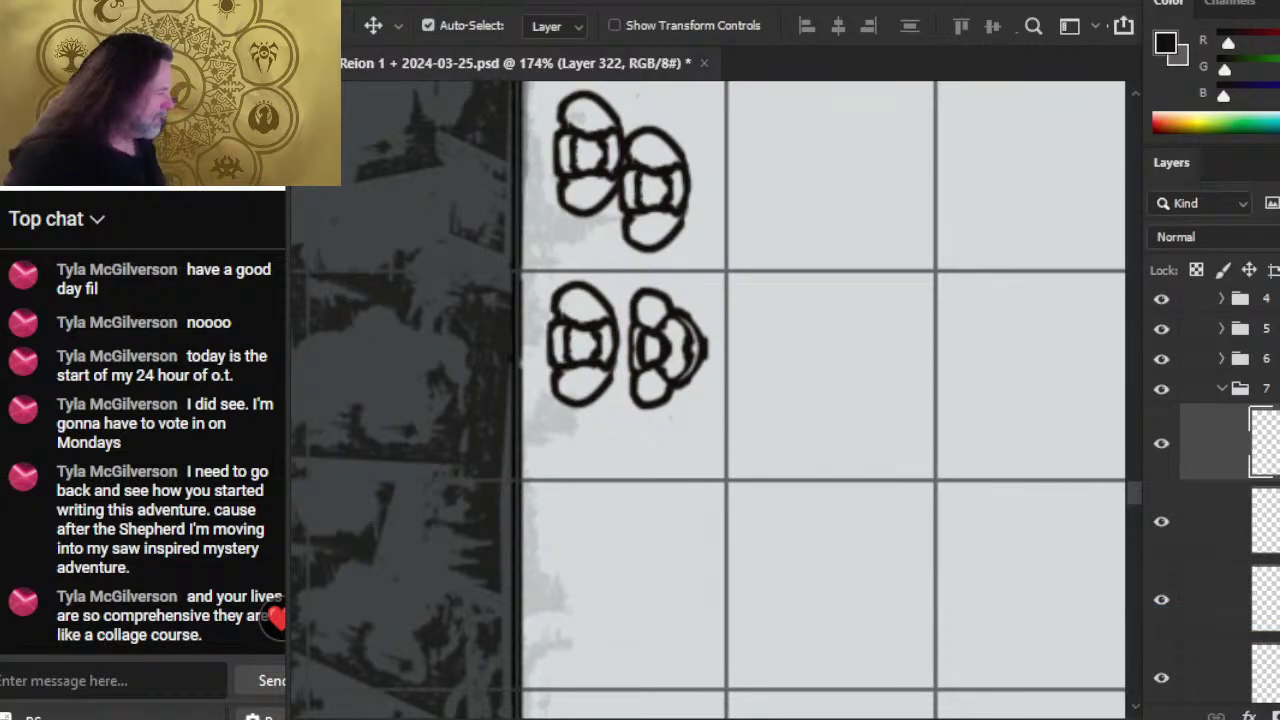
# - Move both props in the square closer to the wall and nudge the right one slightly nearer its neighbour
pyautogui.click(1162, 524)
pyautogui.click(1162, 524)
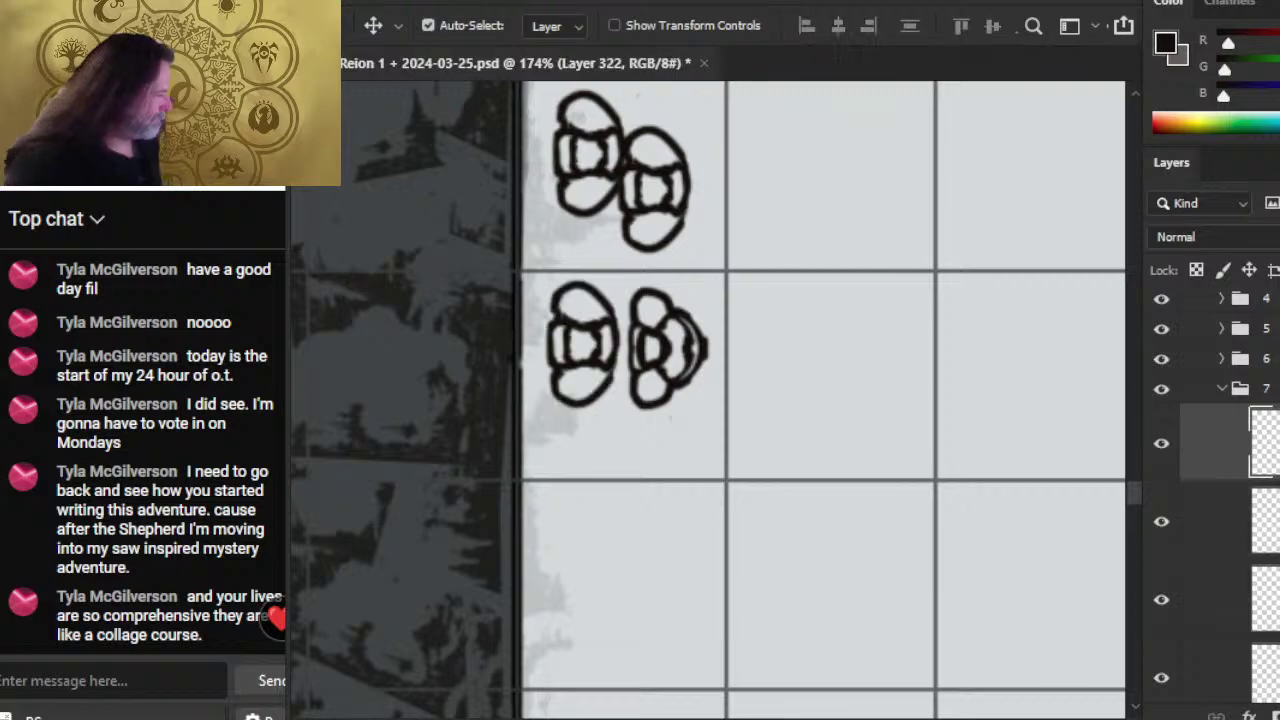
pyautogui.keyDown('ctrl'); pyautogui.click(1252, 543); pyautogui.keyUp('ctrl')
pyautogui.moveTo(864, 506); pyautogui.dragTo(845, 501)
pyautogui.click(1254, 538)
pyautogui.click(1252, 450)
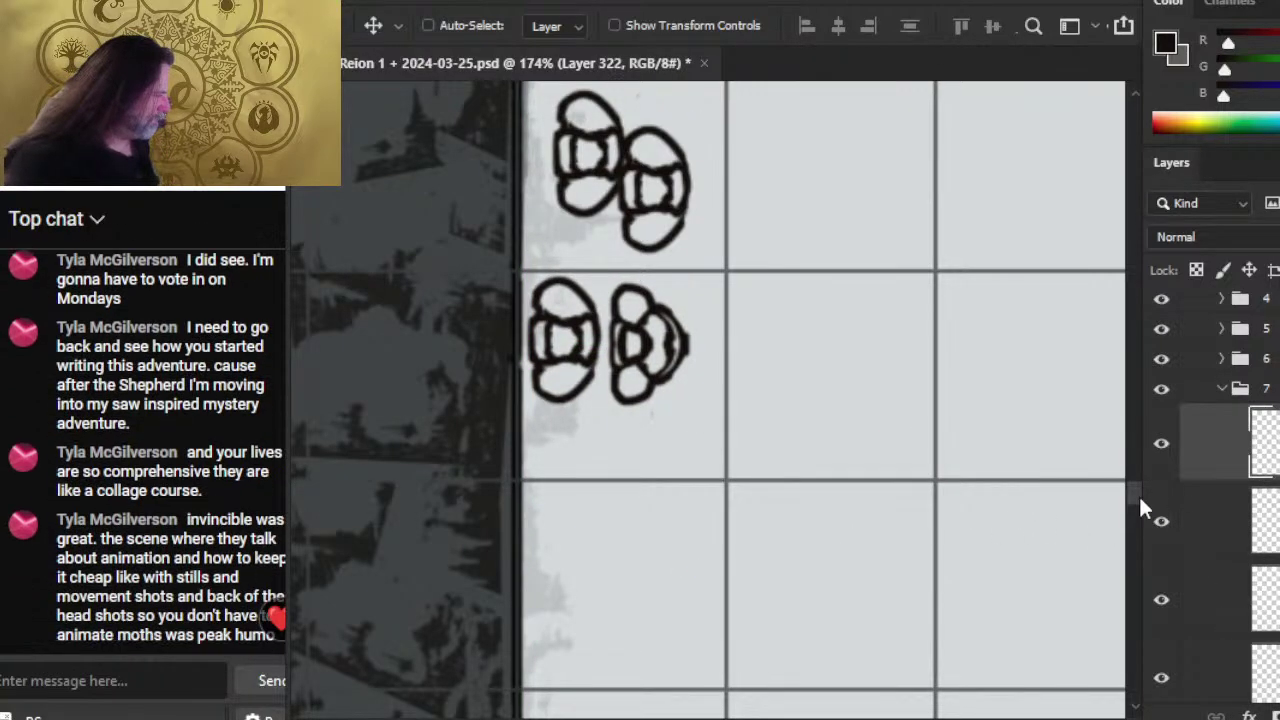
pyautogui.press('Left')
pyautogui.press('Left')
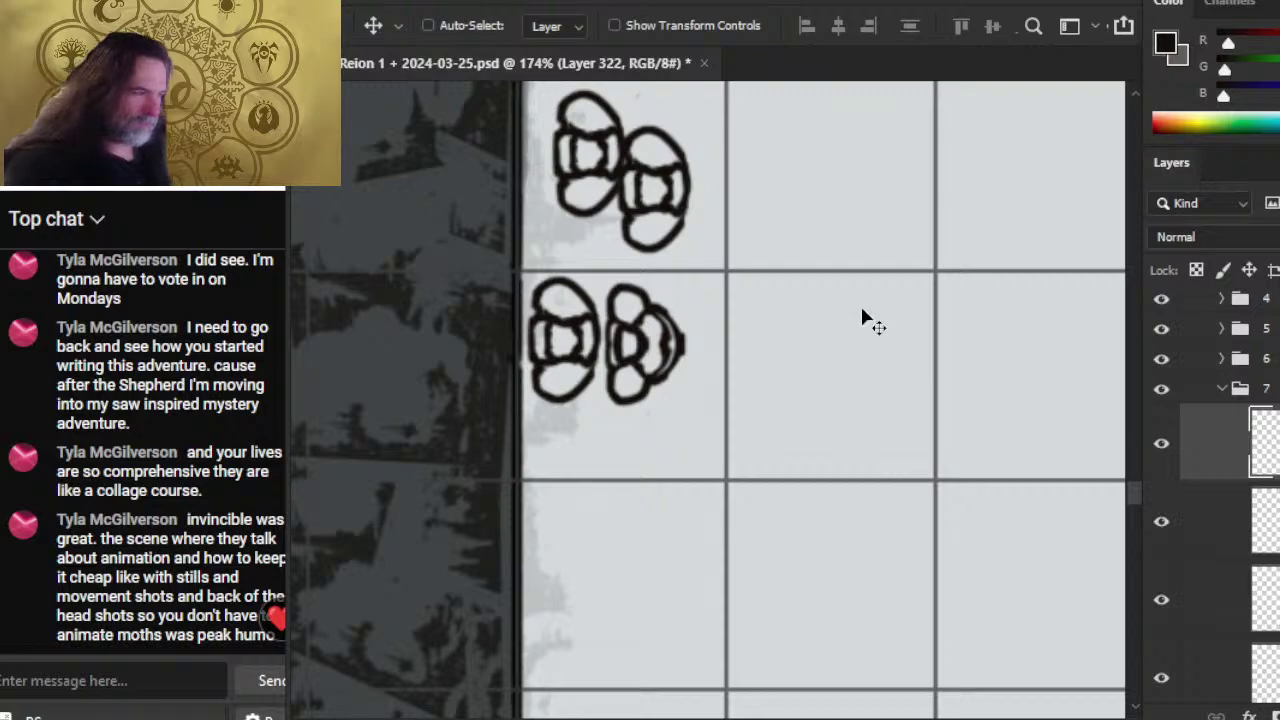
# - Delete the two overlapping props in the square above
pyautogui.moveTo(727, 243); pyautogui.dragTo(715, 345)
pyautogui.click(1262, 598)
pyautogui.press('Delete')
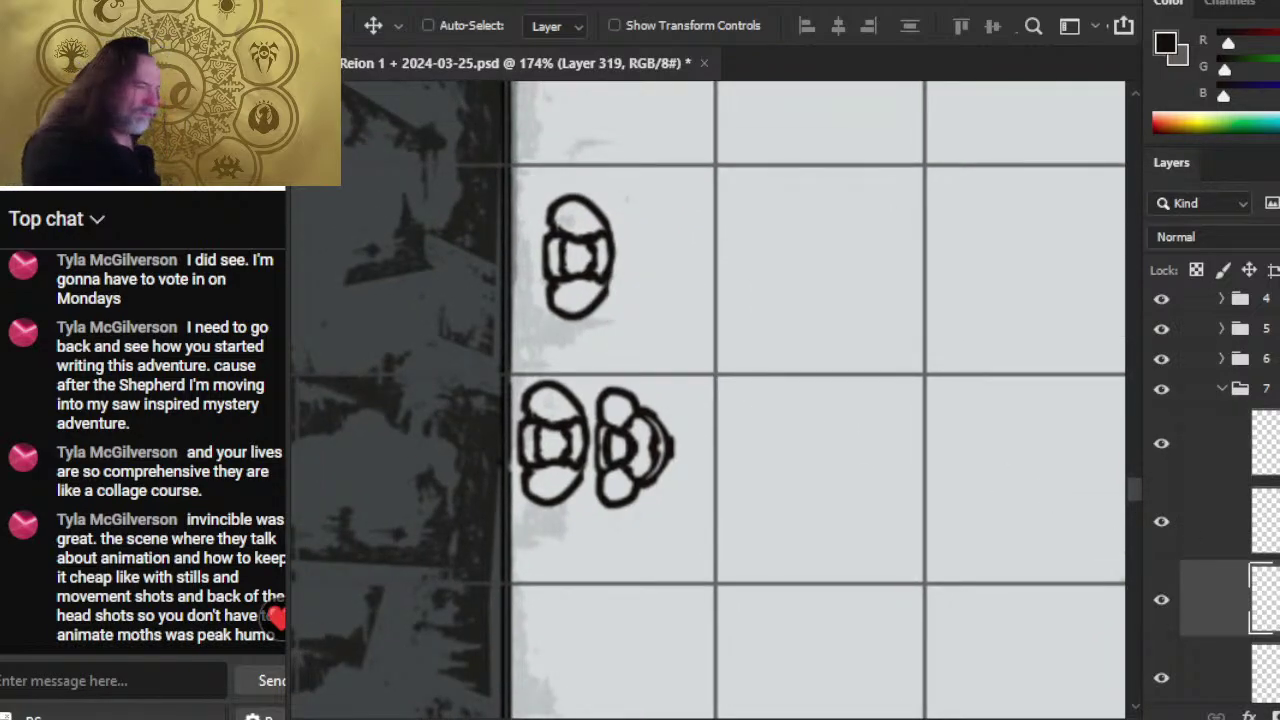
pyautogui.press('Delete')
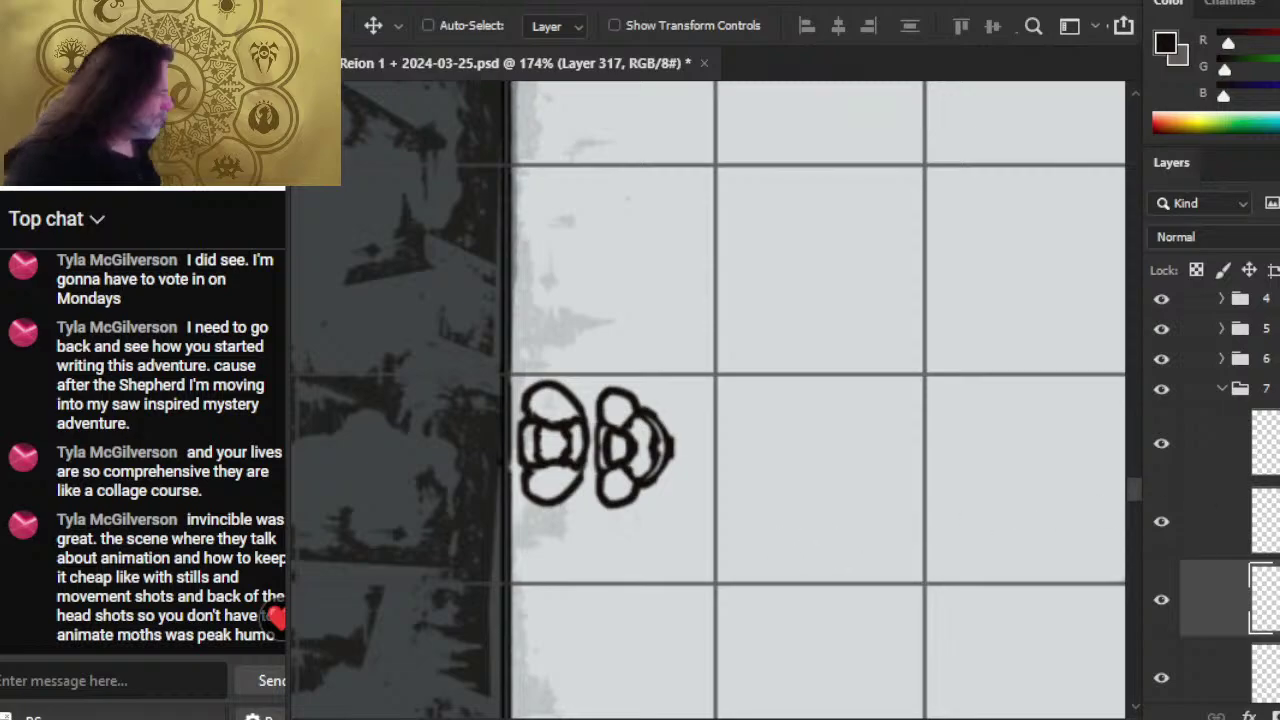
# - Rotate the oval prop beside the wall slightly clockwise and nudge it a little to the right
pyautogui.hotkey('alt', ']')
pyautogui.hotkey('alt', ']')
pyautogui.scroll(-2, 789, 377)
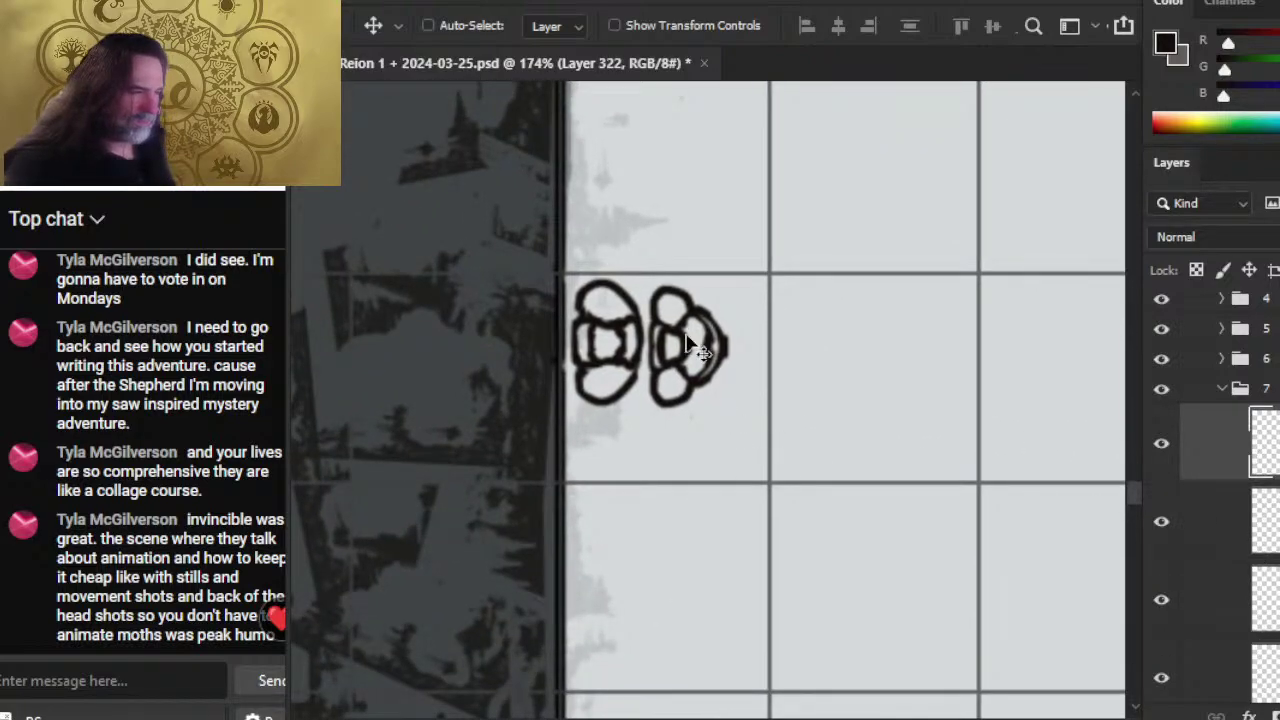
pyautogui.hotkey('alt', '[')
pyautogui.press('l')
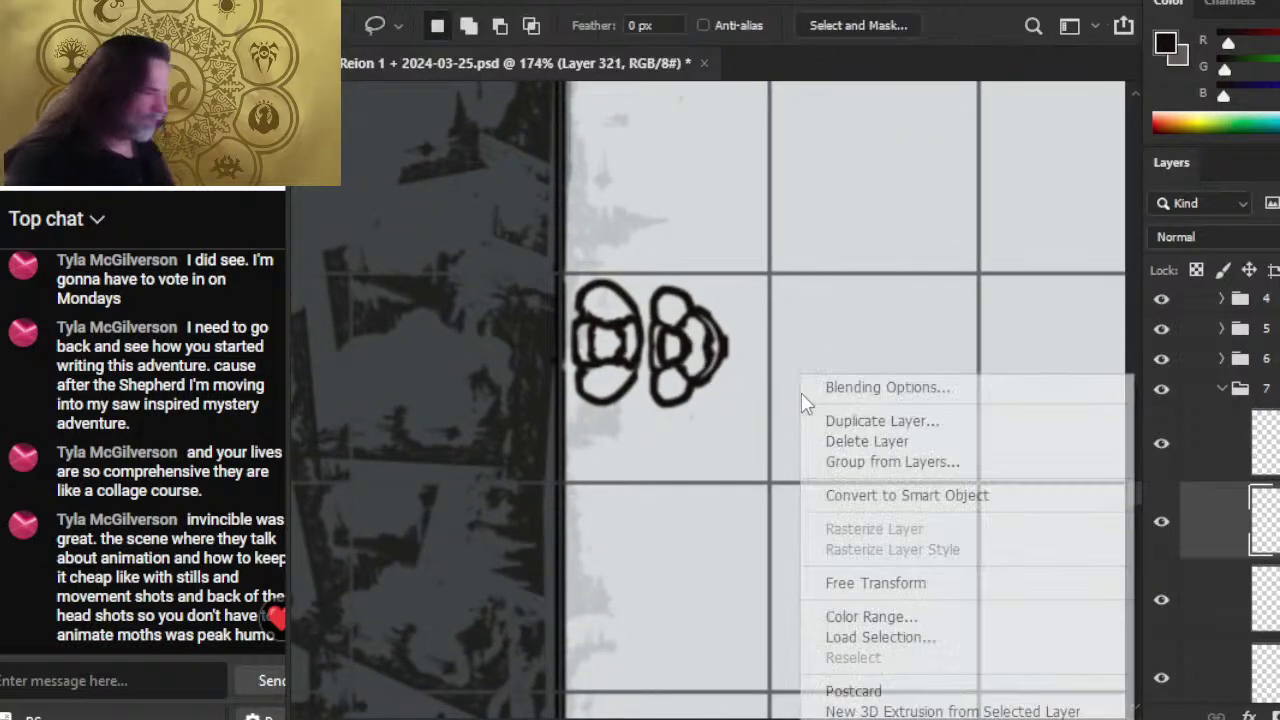
pyautogui.rightClick(803, 399)
pyautogui.click(958, 598)
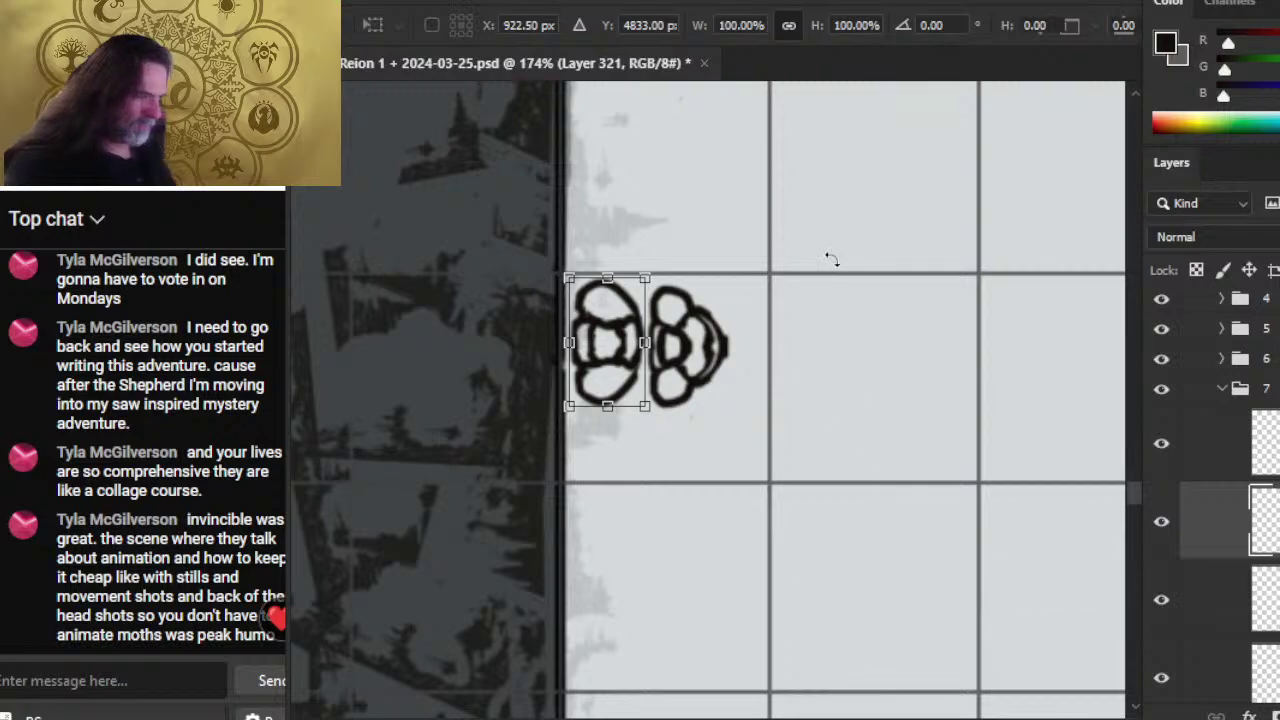
pyautogui.moveTo(829, 257); pyautogui.dragTo(879, 330)
pyautogui.press('Return')
pyautogui.press('v')
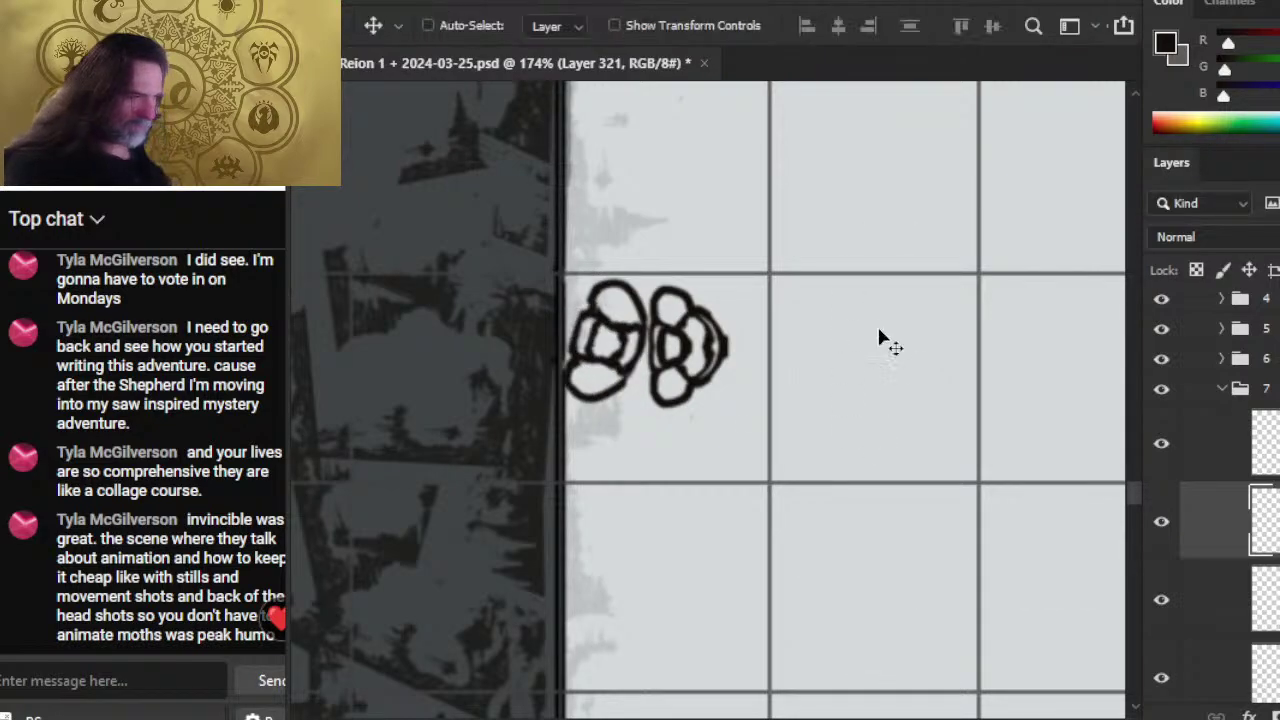
pyautogui.click(713, 505)
# - Rotate the right prop slightly clockwise with Free Transform and place it snugly against the tilted oval prop
pyautogui.hotkey('alt', ']')
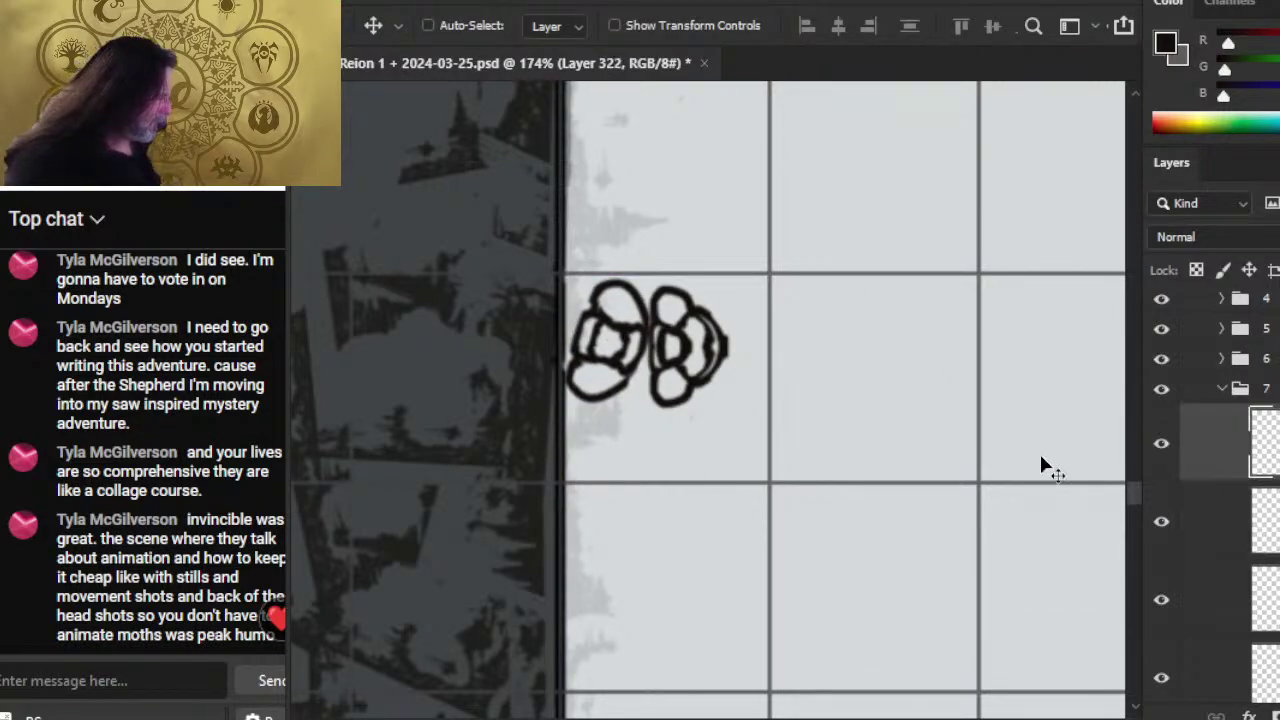
pyautogui.moveTo(845, 399); pyautogui.dragTo(859, 417)
pyautogui.press('l')
pyautogui.rightClick(864, 366)
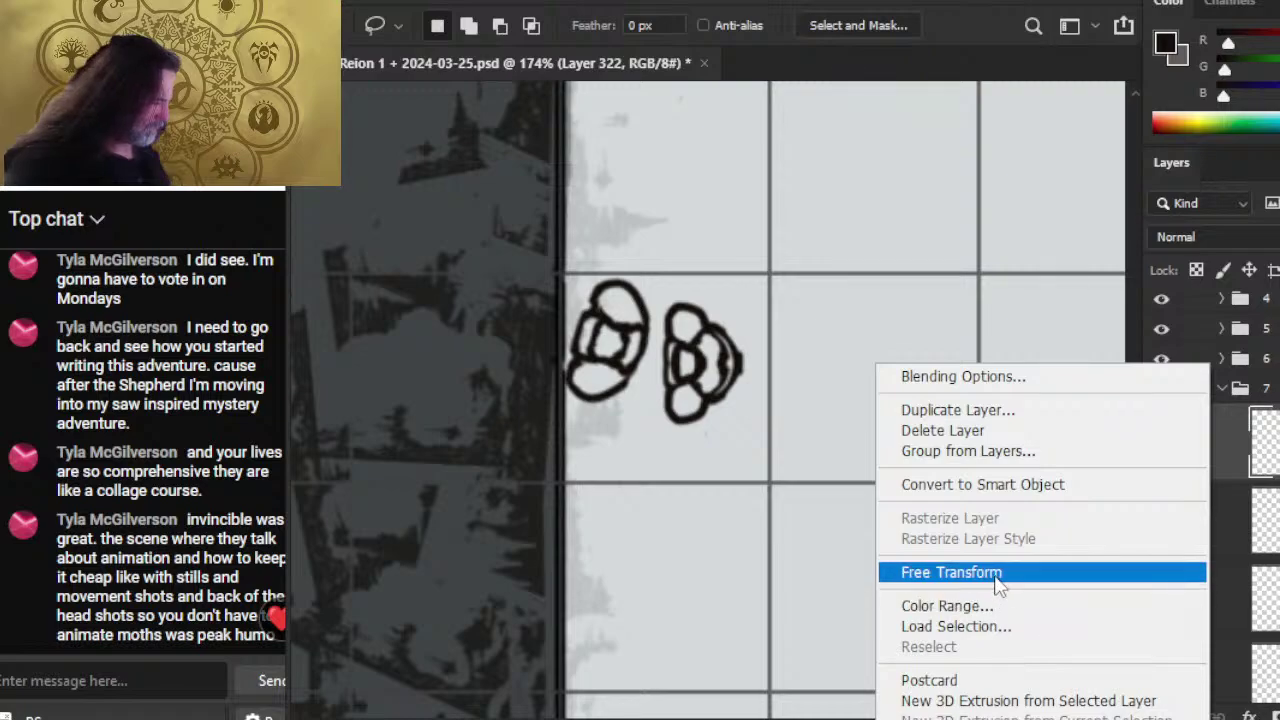
pyautogui.click(990, 574)
pyautogui.moveTo(926, 346); pyautogui.dragTo(956, 413)
pyautogui.press('Return')
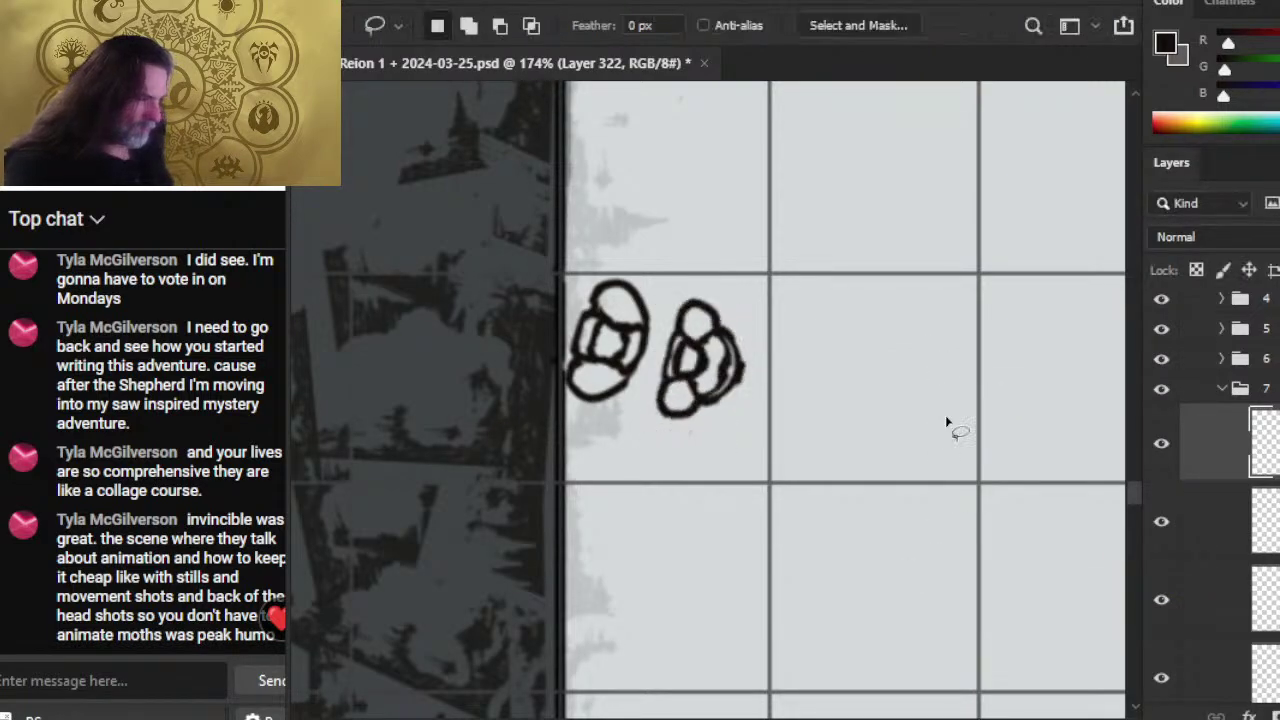
pyautogui.press('v')
pyautogui.moveTo(823, 526)
pyautogui.mouseDown()
pyautogui.moveTo(823, 440)
pyautogui.moveTo(829, 456)
pyautogui.mouseUp()
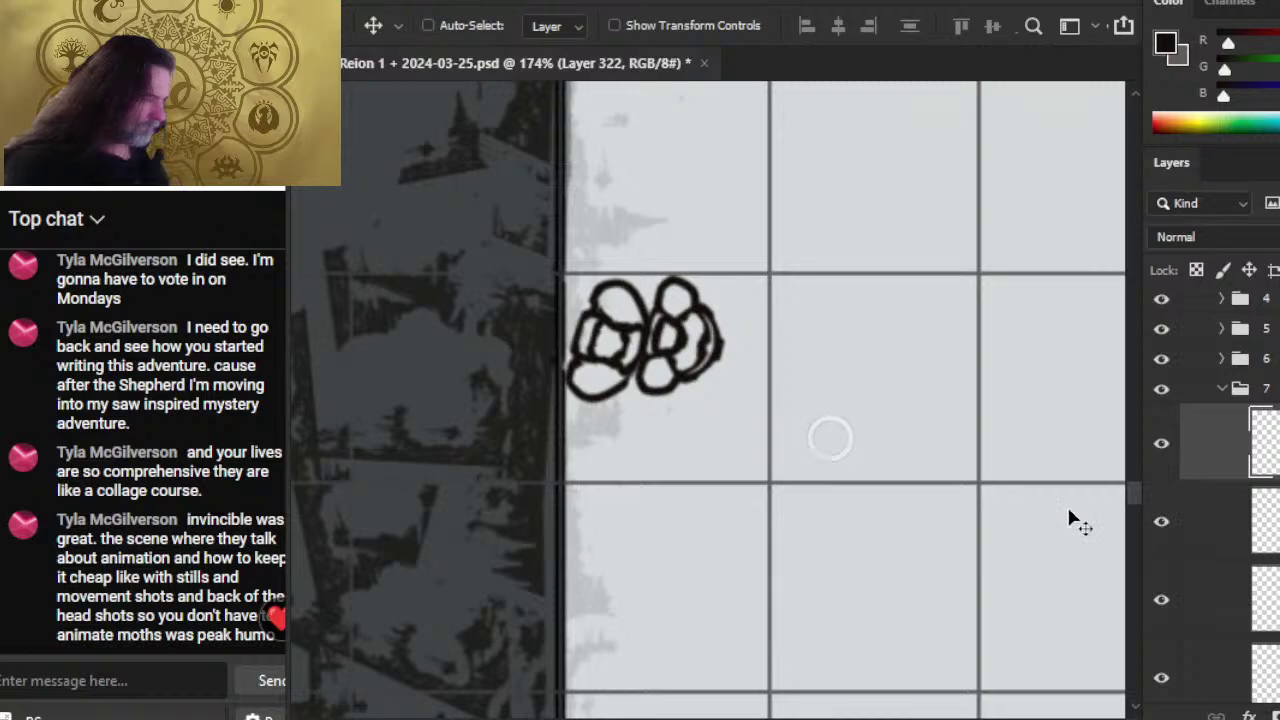
# - Duplicate the right prop's layer as "Layer 322 copy"
pyautogui.rightClick(1215, 443)
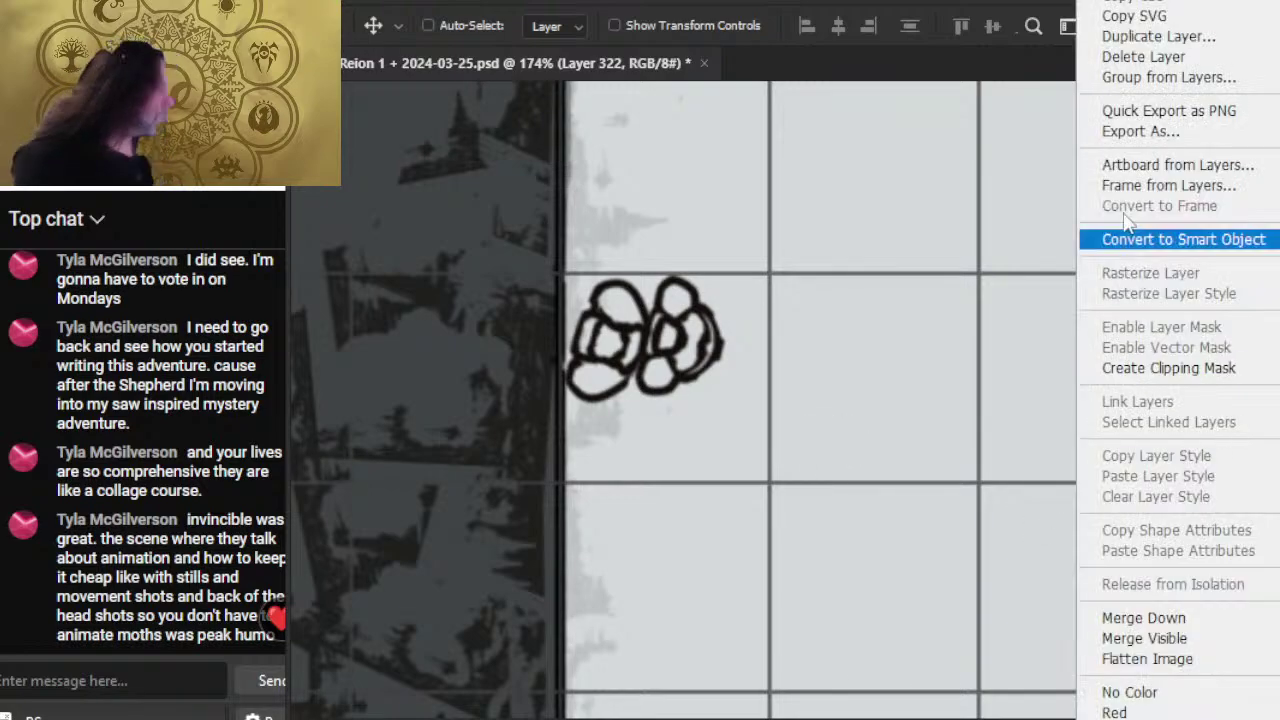
pyautogui.click(1214, 34)
pyautogui.press('Return')
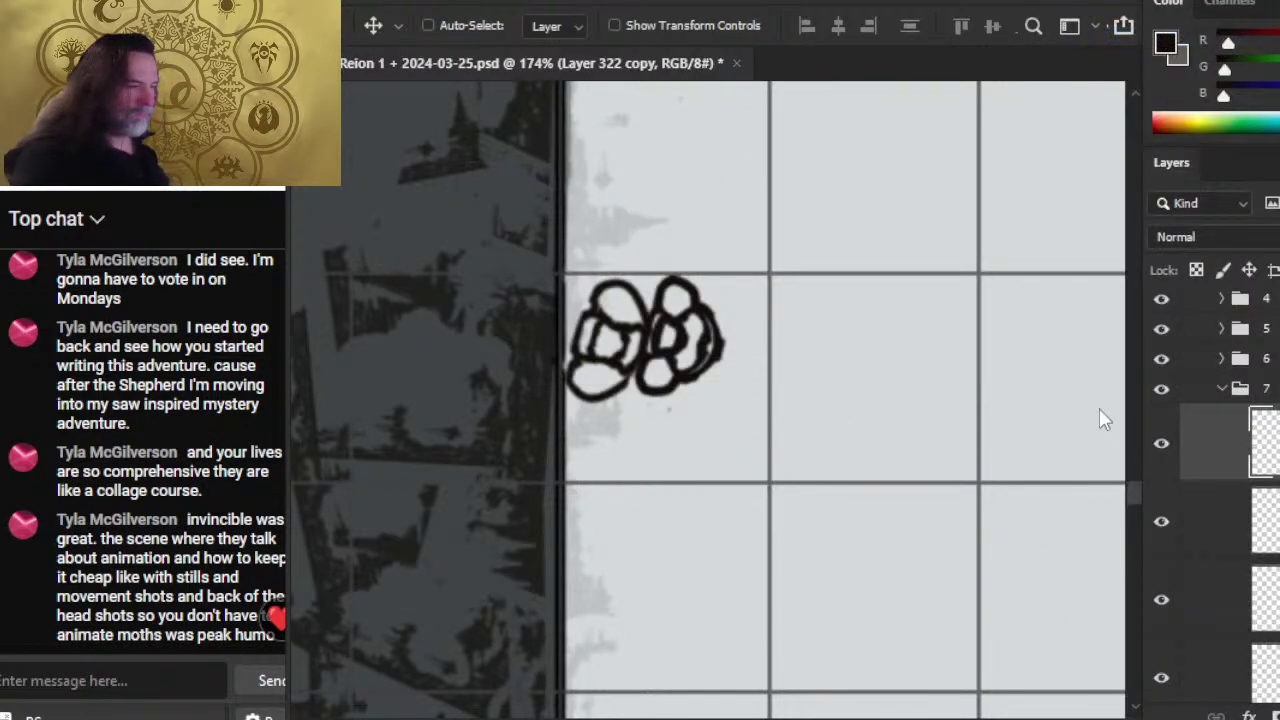
# - Move the duplicated prop below the pair, rotate it about 52° clockwise with Free Transform, and tuck it under the two upper props
pyautogui.moveTo(851, 328); pyautogui.dragTo(857, 399)
pyautogui.rightClick(842, 310)
pyautogui.press('Escape')
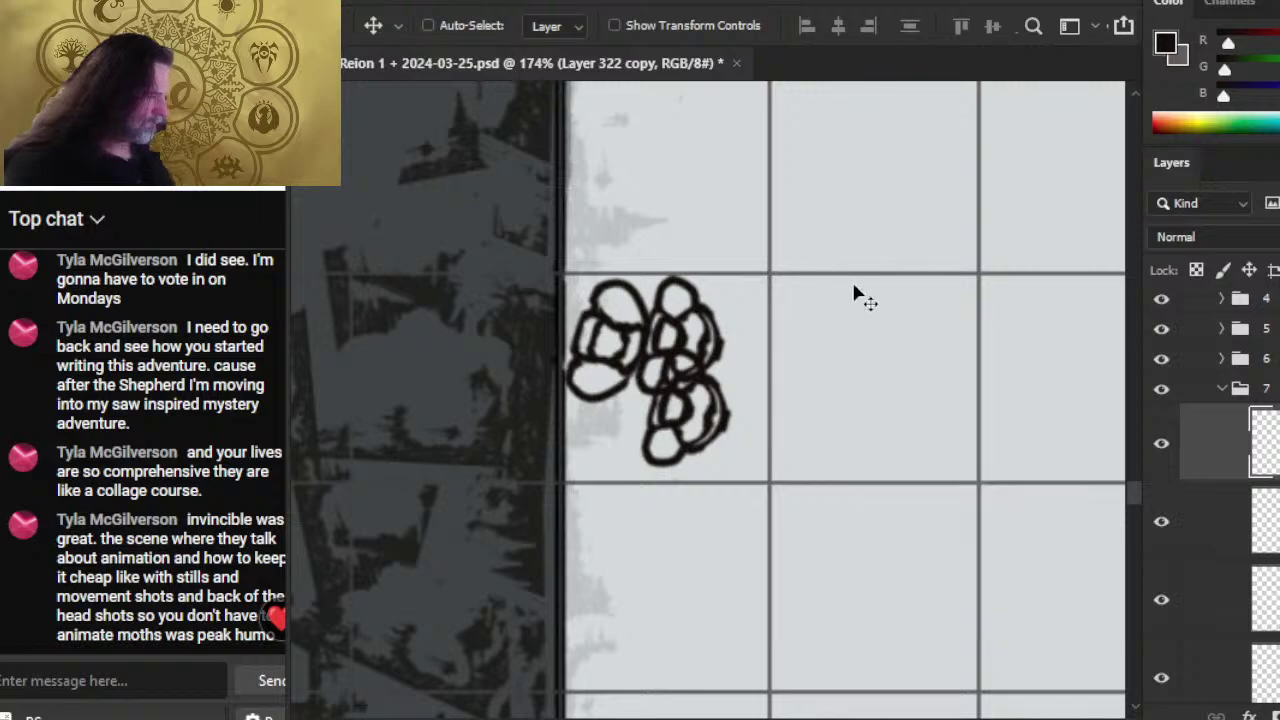
pyautogui.press('l')
pyautogui.rightClick(746, 362)
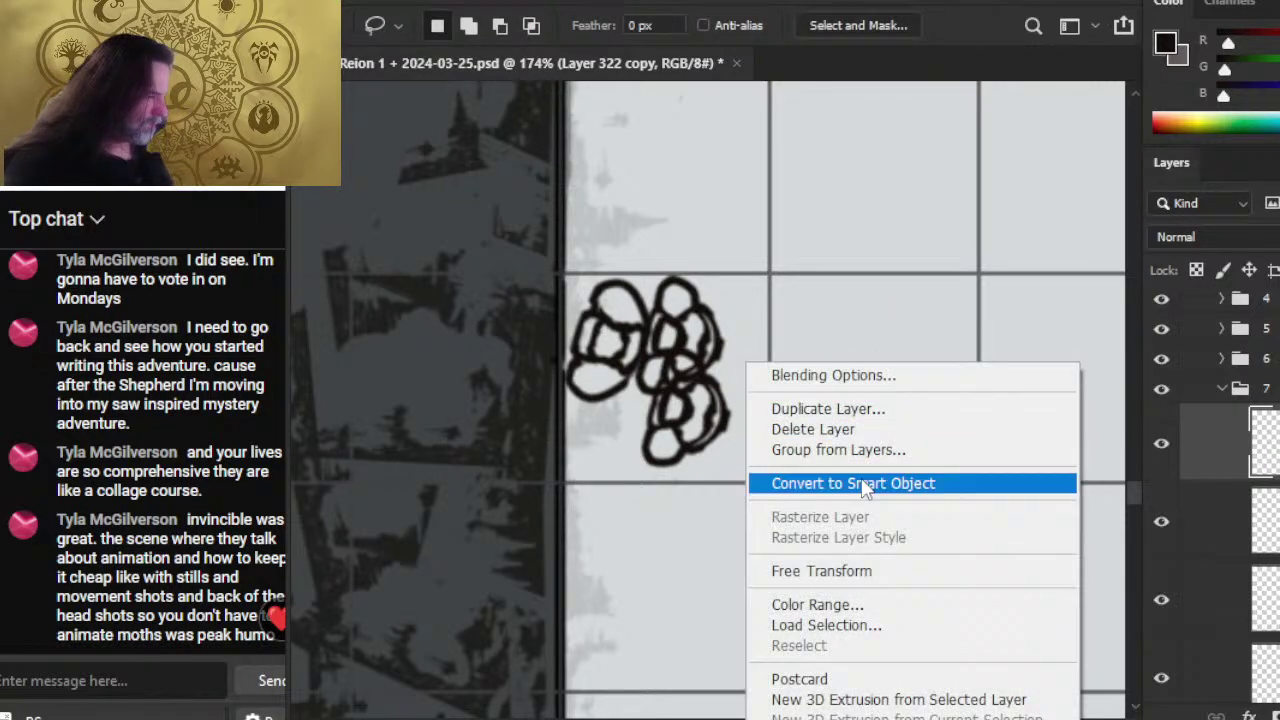
pyautogui.click(821, 571)
pyautogui.moveTo(814, 306)
pyautogui.mouseDown()
pyautogui.moveTo(920, 437)
pyautogui.moveTo(905, 465)
pyautogui.moveTo(902, 409)
pyautogui.mouseUp()
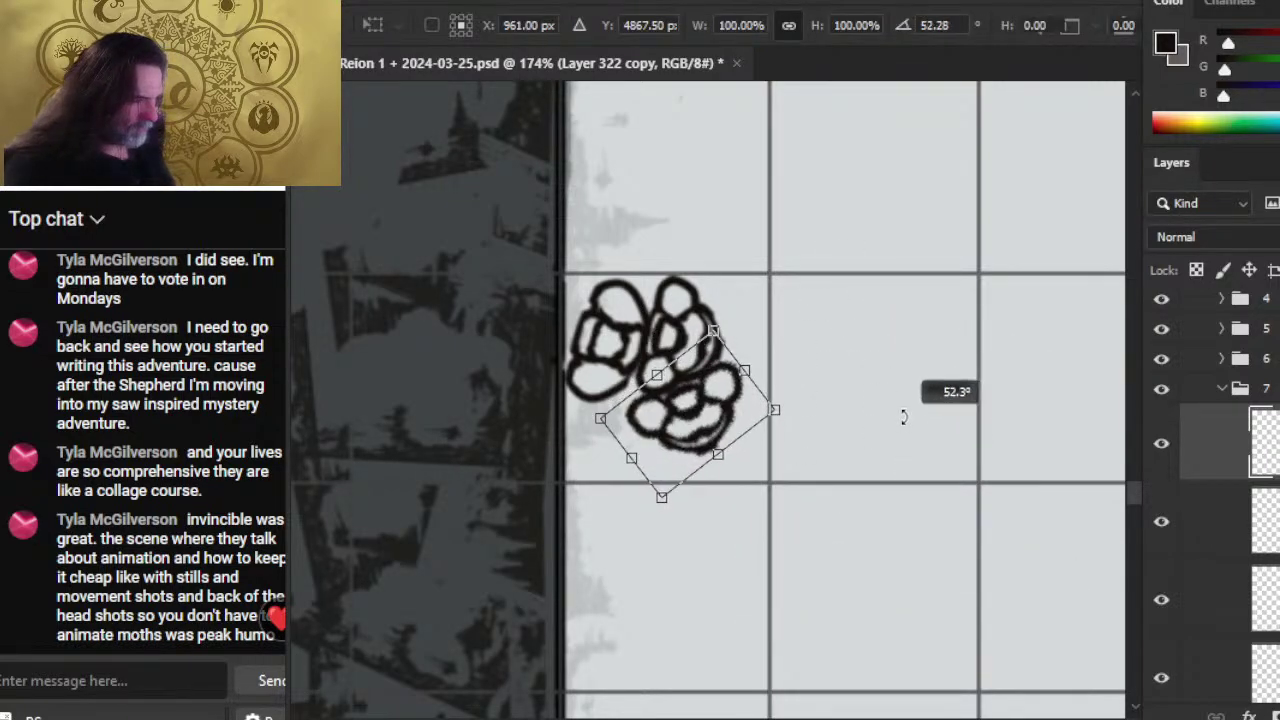
pyautogui.press('Return')
pyautogui.press('v')
pyautogui.moveTo(818, 512); pyautogui.dragTo(777, 517)
# - Rotate the lower prop about 5° more clockwise and nudge it slightly away from the two props above
pyautogui.press('l')
pyautogui.rightClick(800, 243)
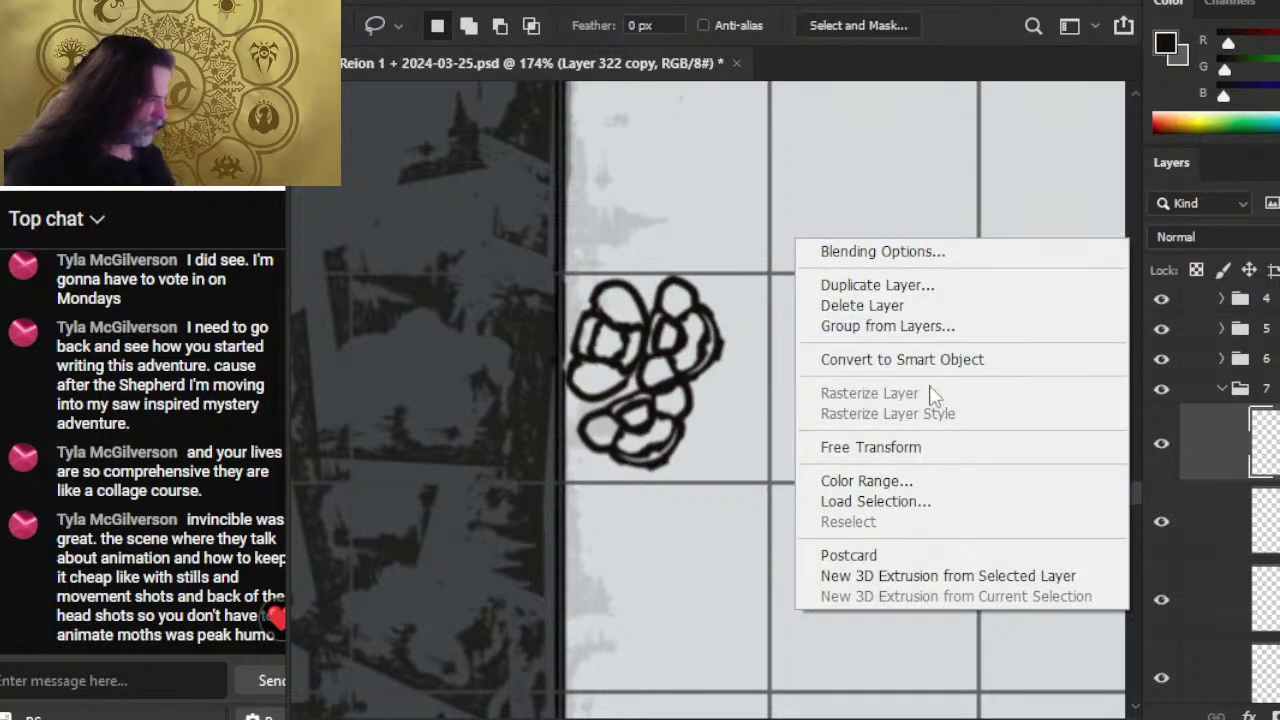
pyautogui.click(923, 449)
pyautogui.moveTo(917, 297); pyautogui.dragTo(940, 309)
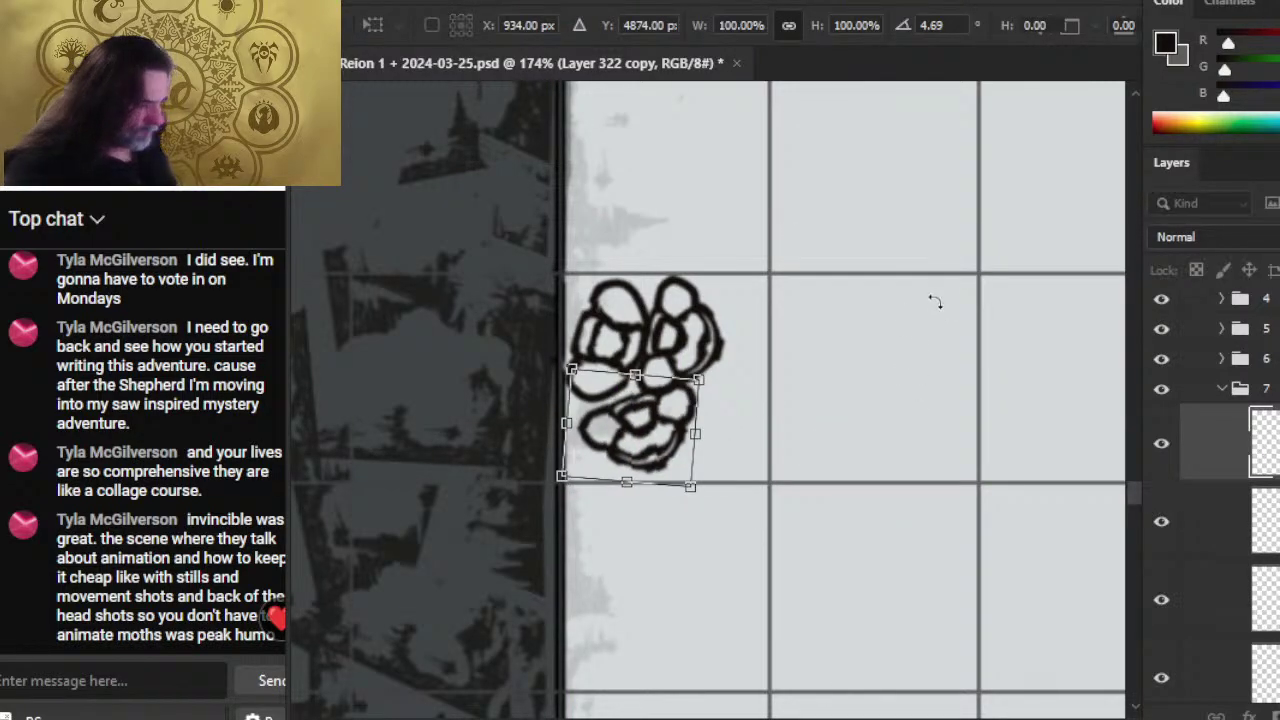
pyautogui.press('Return')
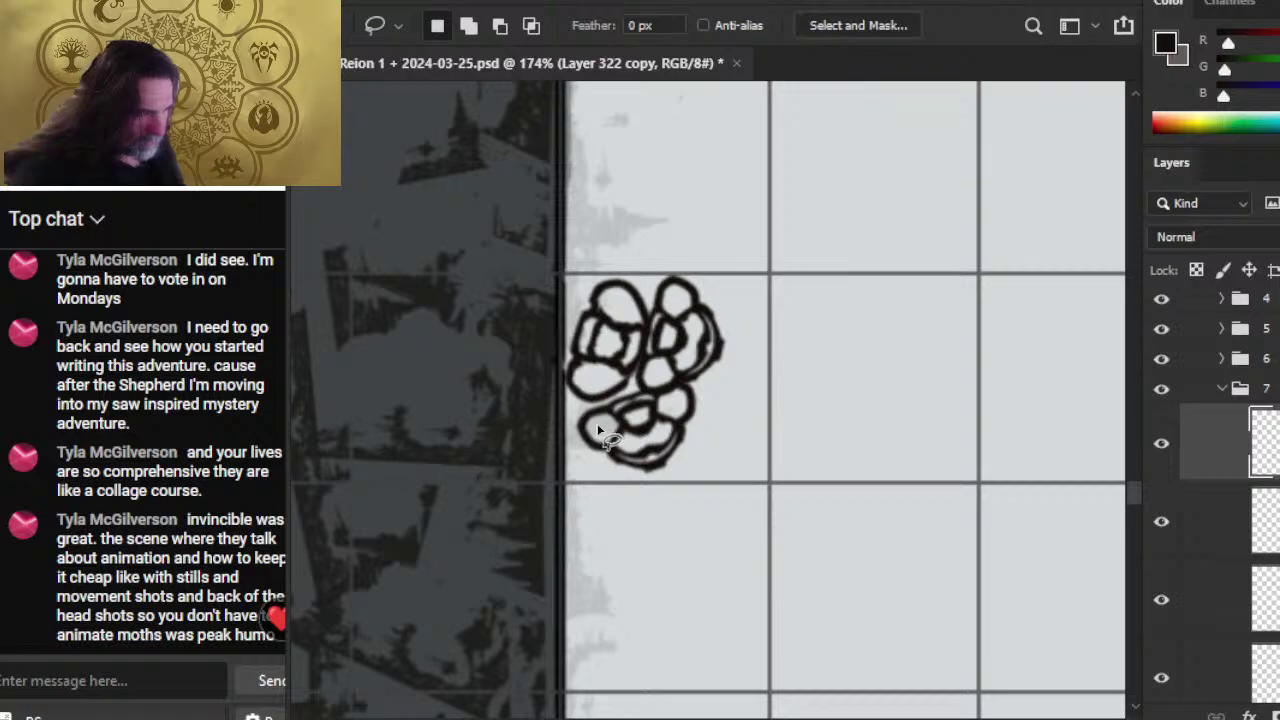
pyautogui.press('v')
pyautogui.moveTo(646, 423)
pyautogui.mouseDown()
pyautogui.moveTo(690, 372)
pyautogui.moveTo(651, 428)
pyautogui.moveTo(594, 420)
pyautogui.moveTo(610, 410)
pyautogui.mouseUp()
# - Erase the lower prop's left lobe and redraw it as a narrower pointed shape with a 4 px brush
pyautogui.press('b')
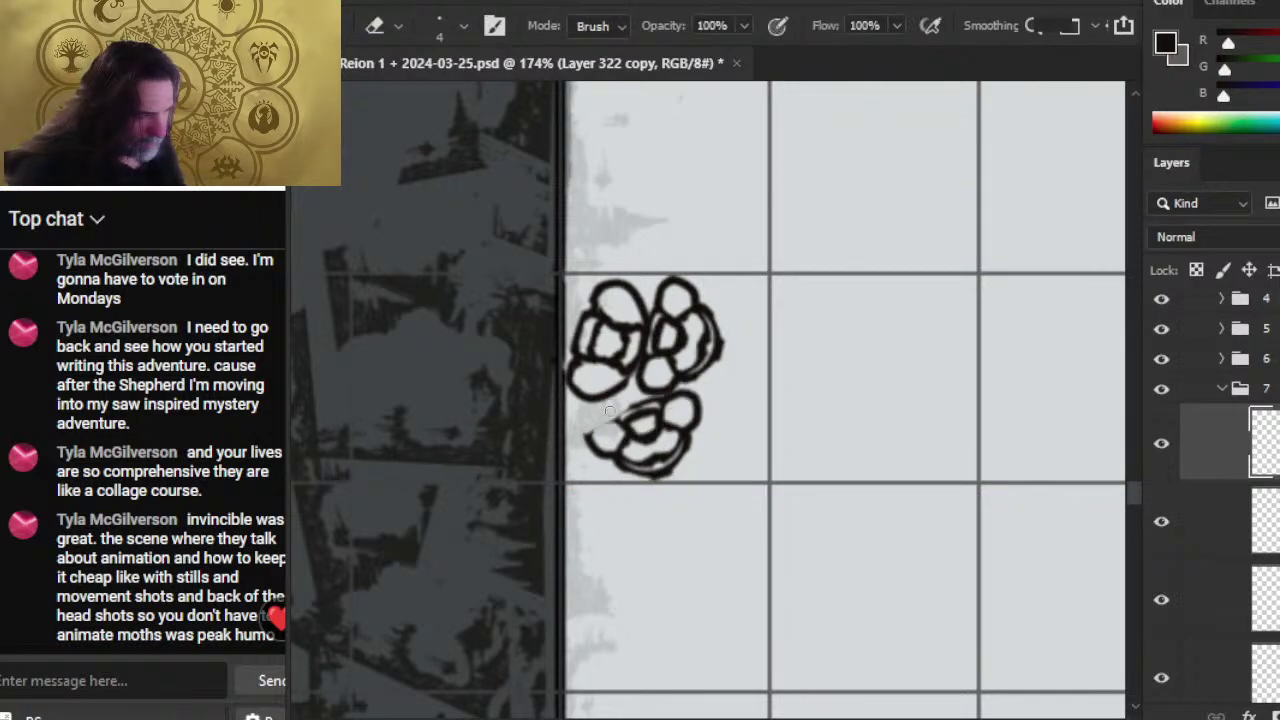
pyautogui.press('b')
pyautogui.moveTo(609, 412)
pyautogui.mouseDown()
pyautogui.moveTo(586, 445)
pyautogui.moveTo(598, 425)
pyautogui.moveTo(631, 423)
pyautogui.moveTo(625, 409)
pyautogui.moveTo(636, 419)
pyautogui.moveTo(655, 411)
pyautogui.moveTo(625, 414)
pyautogui.moveTo(659, 408)
pyautogui.moveTo(596, 446)
pyautogui.moveTo(616, 446)
pyautogui.moveTo(580, 440)
pyautogui.moveTo(612, 442)
pyautogui.moveTo(590, 443)
pyautogui.mouseUp()
pyautogui.press('e')
pyautogui.press('b')
pyautogui.press('e')
pyautogui.press('b')
pyautogui.press('e')
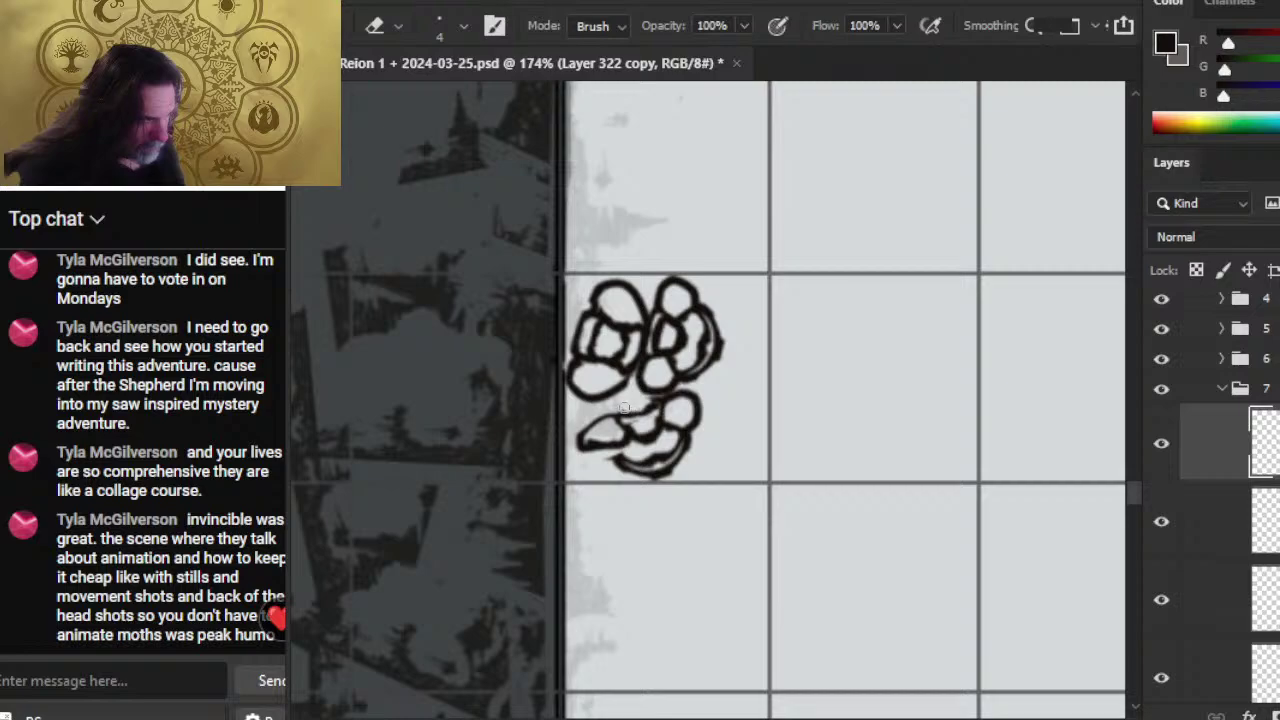
pyautogui.press('b')
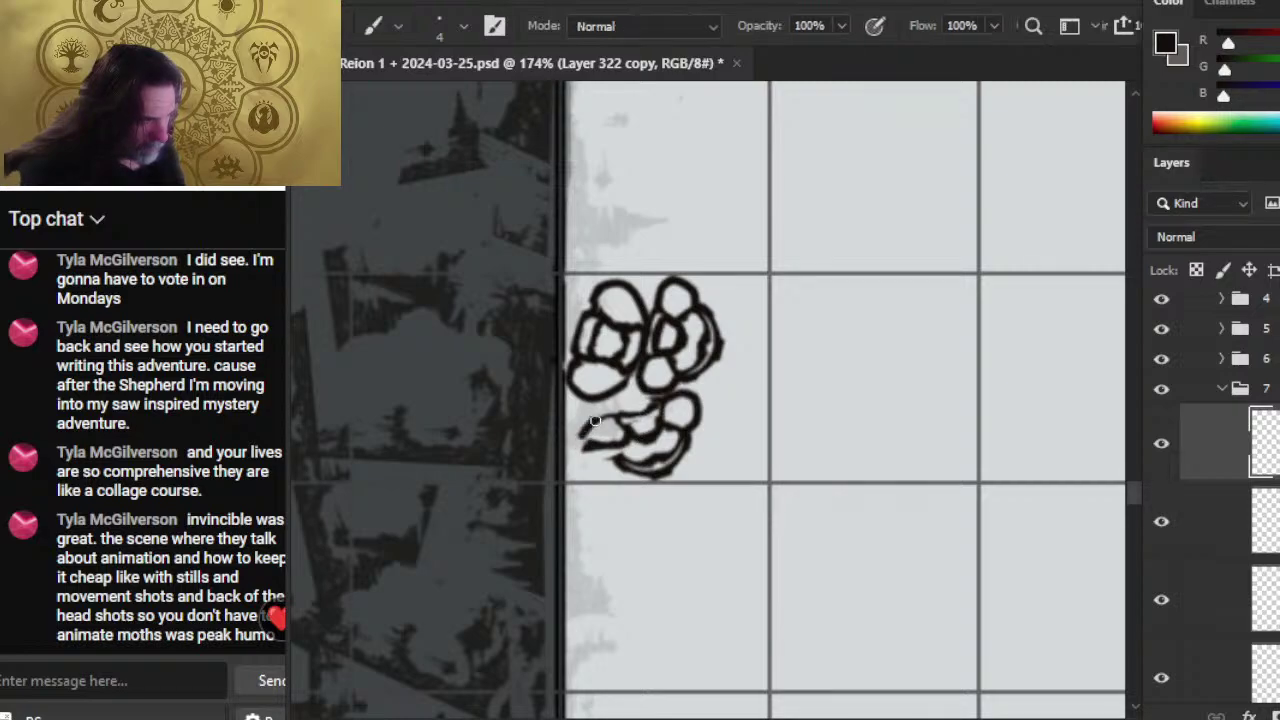
pyautogui.press('e')
# - Erase the lower prop's right side and curved bottom, and draw a slanted left side with a flat base line
pyautogui.moveTo(616, 459); pyautogui.dragTo(664, 468)
pyautogui.press('b')
pyautogui.press('e')
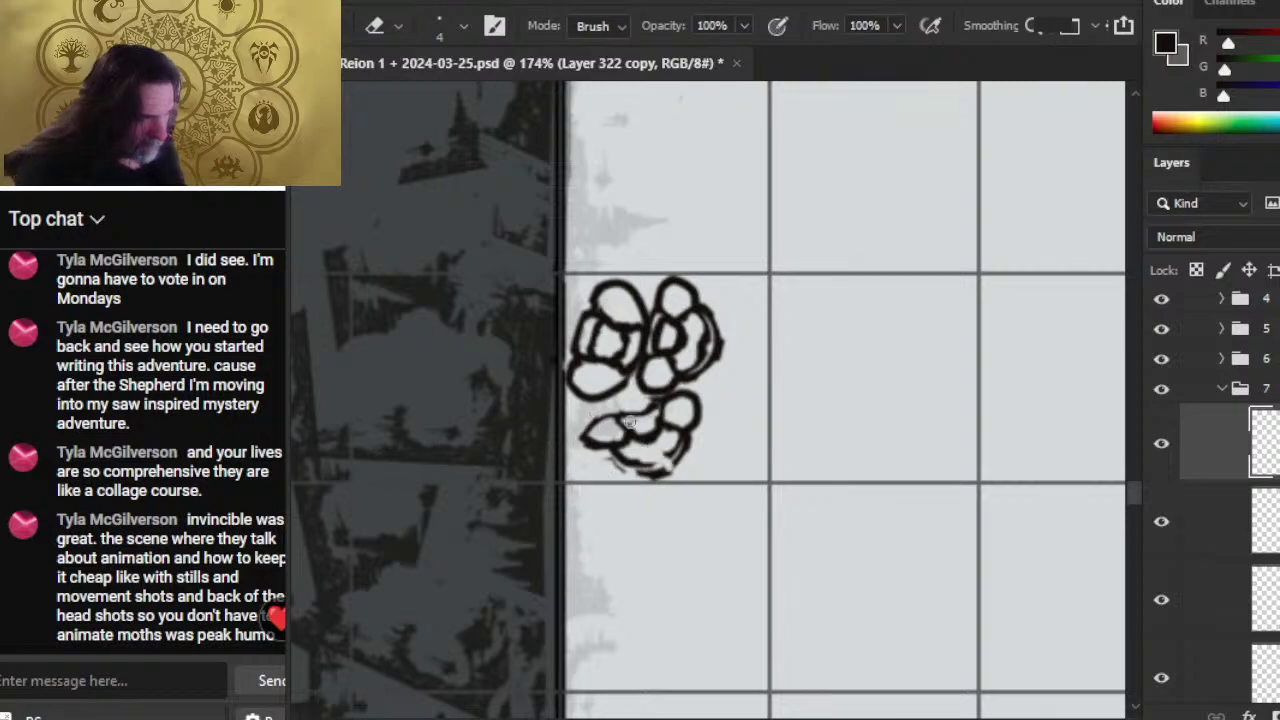
pyautogui.press('b')
pyautogui.press('e')
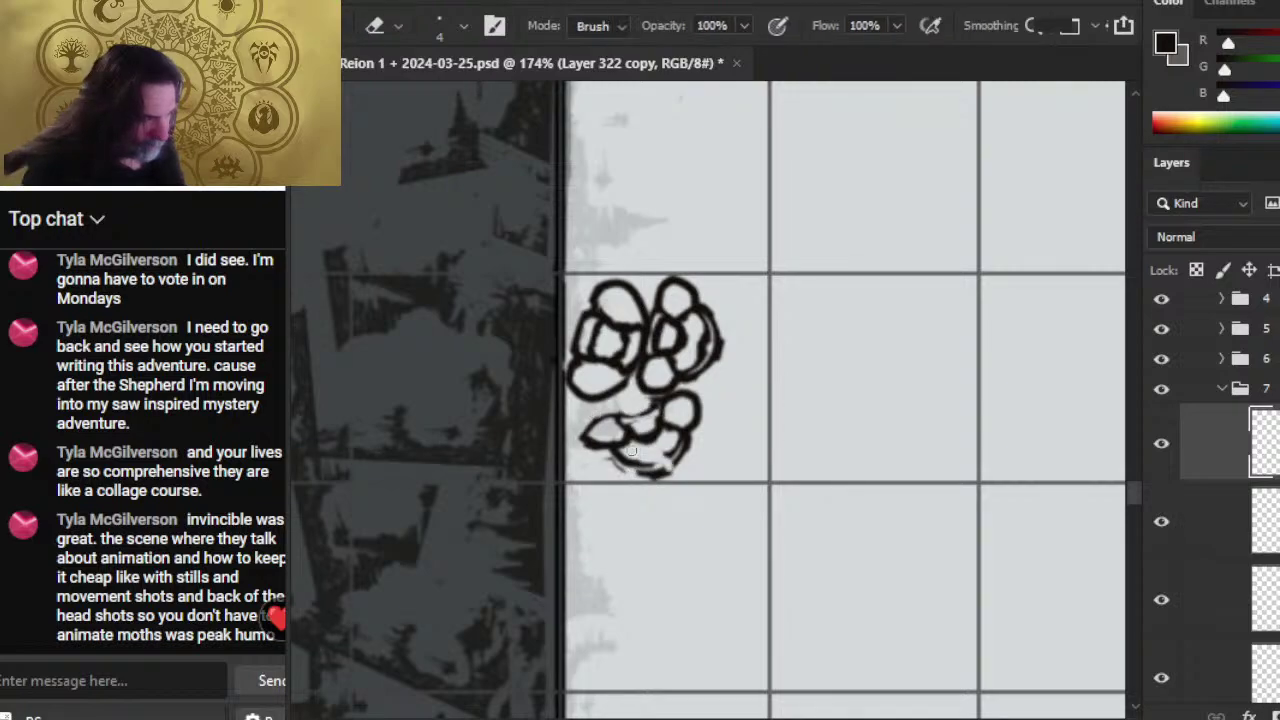
pyautogui.press('b')
pyautogui.press('e')
pyautogui.moveTo(612, 451)
pyautogui.mouseDown()
pyautogui.moveTo(664, 466)
pyautogui.moveTo(654, 485)
pyautogui.moveTo(676, 482)
pyautogui.moveTo(643, 471)
pyautogui.moveTo(686, 441)
pyautogui.moveTo(648, 410)
pyautogui.moveTo(672, 476)
pyautogui.mouseUp()
pyautogui.press('b')
pyautogui.press('e')
pyautogui.moveTo(649, 408)
pyautogui.mouseDown()
pyautogui.moveTo(682, 475)
pyautogui.moveTo(670, 395)
pyautogui.moveTo(692, 410)
pyautogui.moveTo(700, 400)
pyautogui.mouseUp()
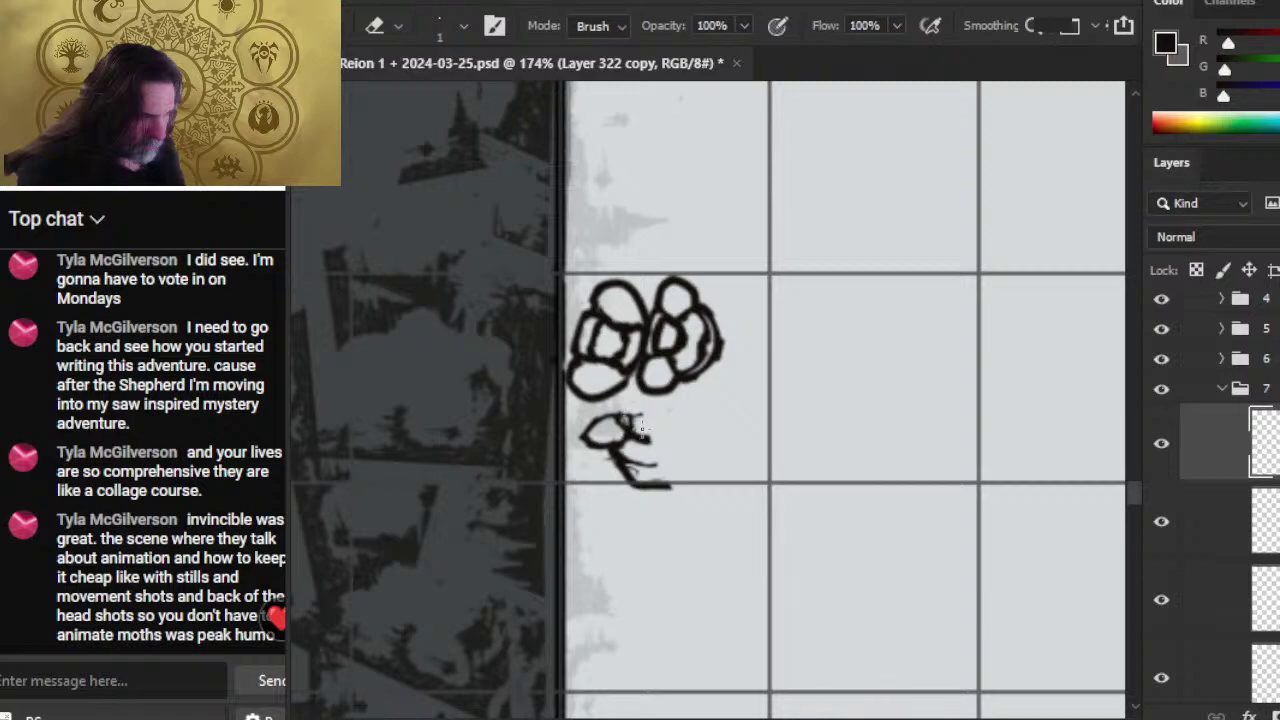
# - Redraw the half-prop's short upper rim line and clean up its slanted side beneath the left lobe
pyautogui.press('b')
pyautogui.moveTo(630, 420); pyautogui.dragTo(655, 415)
pyautogui.press('e')
pyautogui.press('b')
pyautogui.moveTo(616, 452); pyautogui.dragTo(640, 491)
pyautogui.press('e')
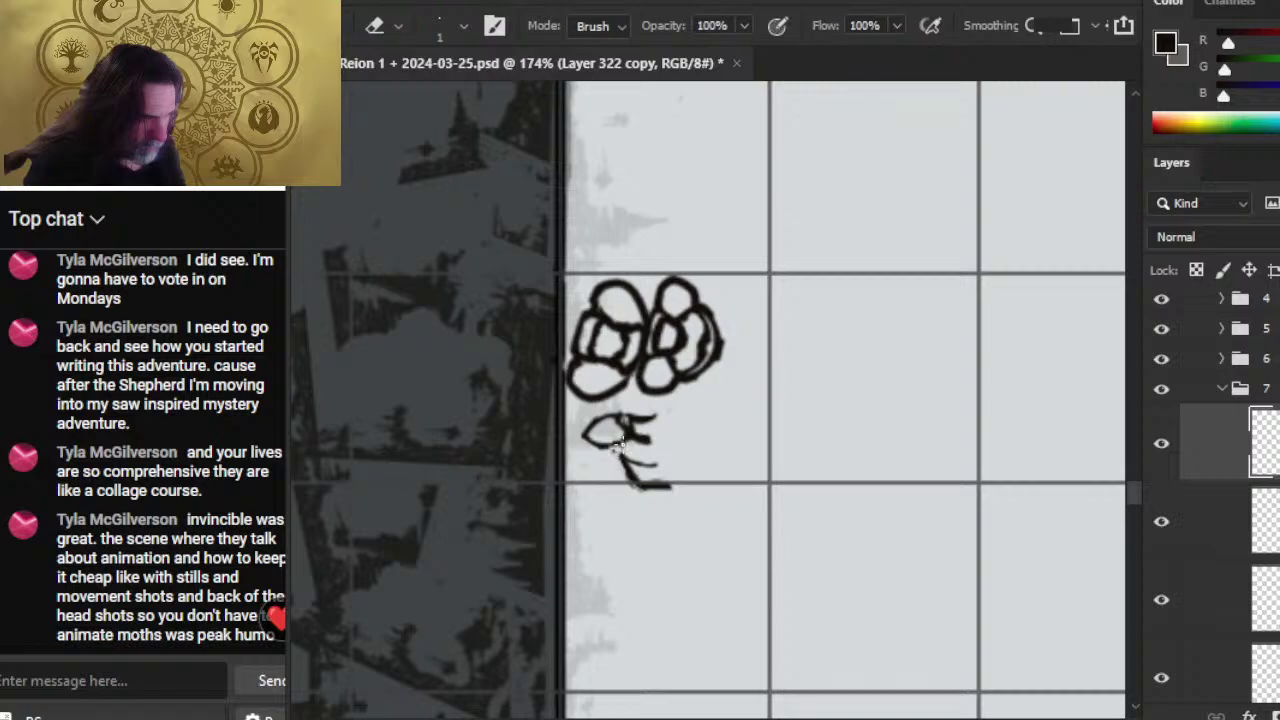
pyautogui.press('b')
pyautogui.moveTo(620, 435); pyautogui.dragTo(626, 466)
pyautogui.press('e')
# - Copy the lassoed half-prop to a new layer, flip it horizontally, and align it as the matching right half
pyautogui.press('l')
pyautogui.moveTo(645, 400); pyautogui.dragTo(640, 402)
pyautogui.press('ctrl')
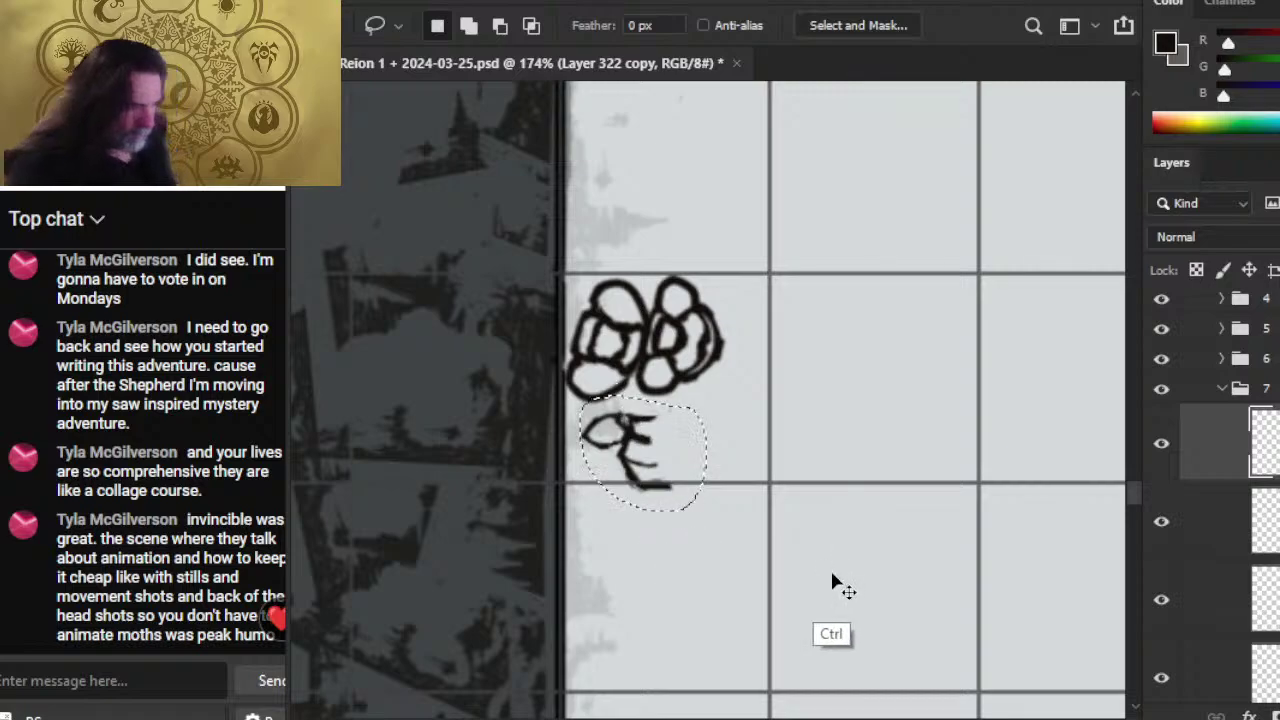
pyautogui.hotkey('ctrl', 'j')
pyautogui.rightClick(737, 480)
pyautogui.click(785, 606)
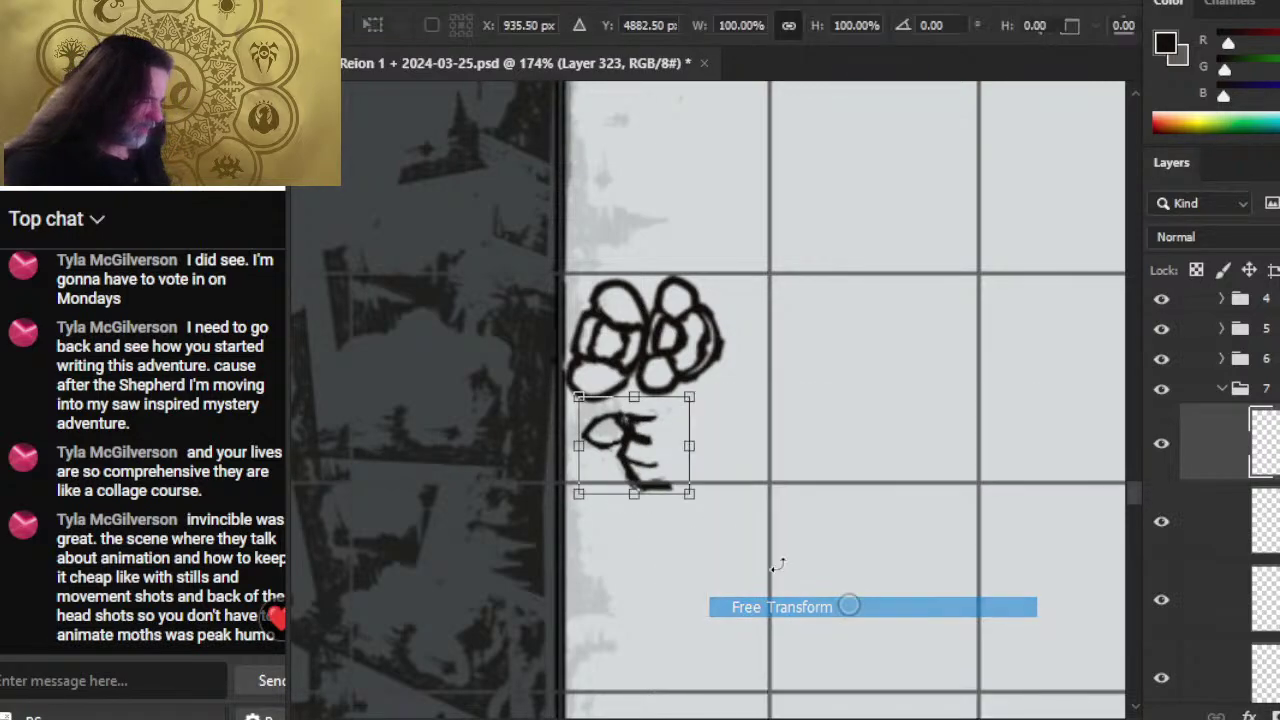
pyautogui.rightClick(755, 415)
pyautogui.click(857, 369)
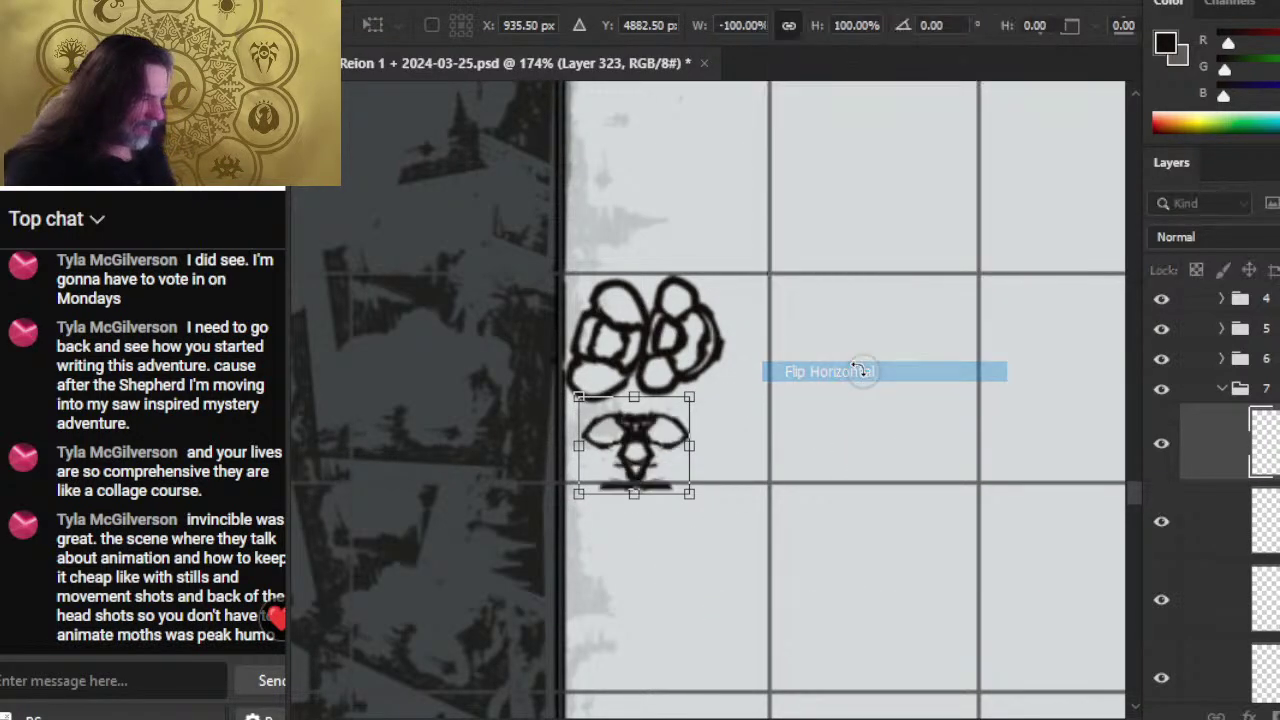
pyautogui.press('Return')
pyautogui.press('v')
pyautogui.moveTo(634, 429); pyautogui.dragTo(744, 466)
pyautogui.press('Left')
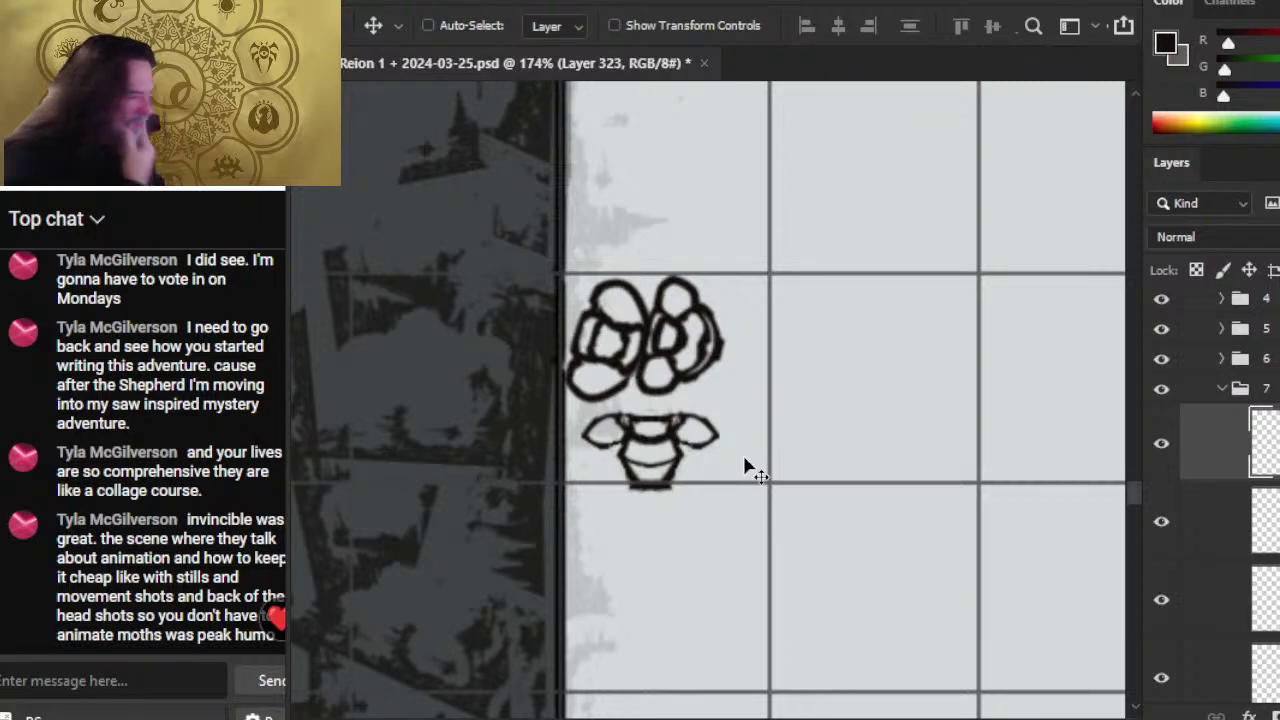
# - Round off the left lobe's tip and tidy the inner neck lines on the Layer 322 copy layer with small brush and eraser strokes
pyautogui.hotkey('alt', '[')
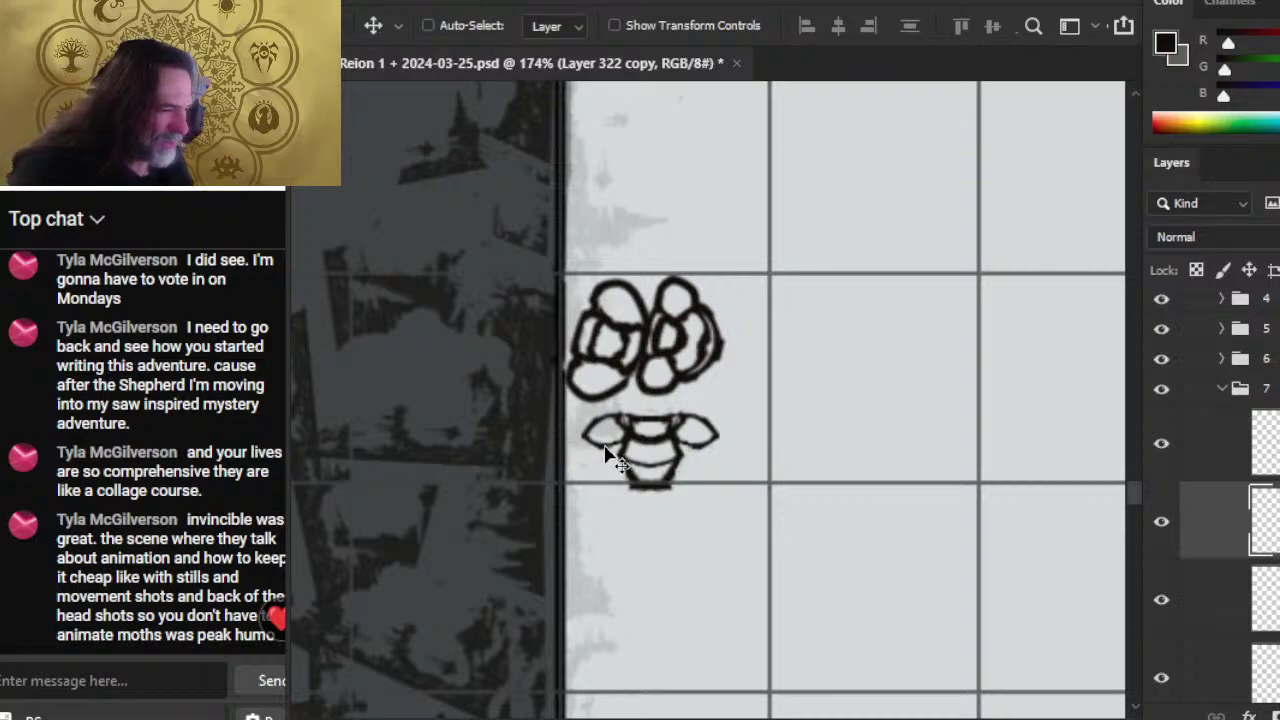
pyautogui.press('b')
pyautogui.press('[')
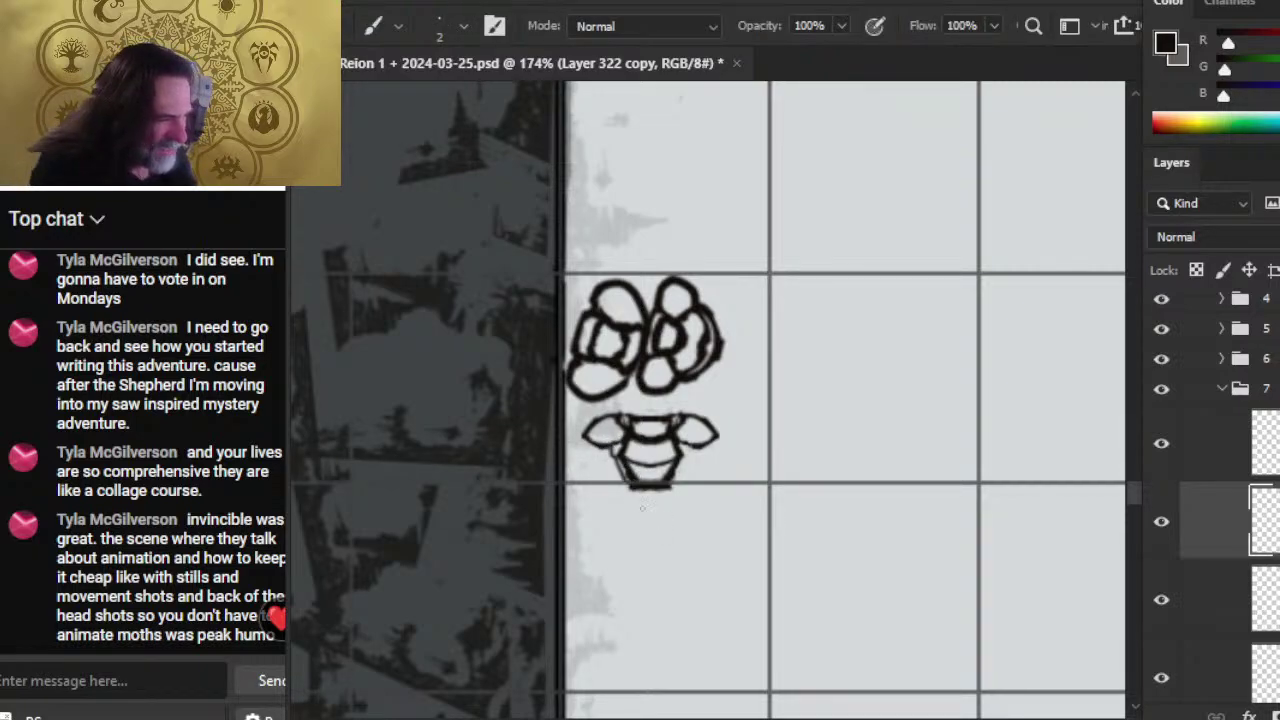
pyautogui.press('e')
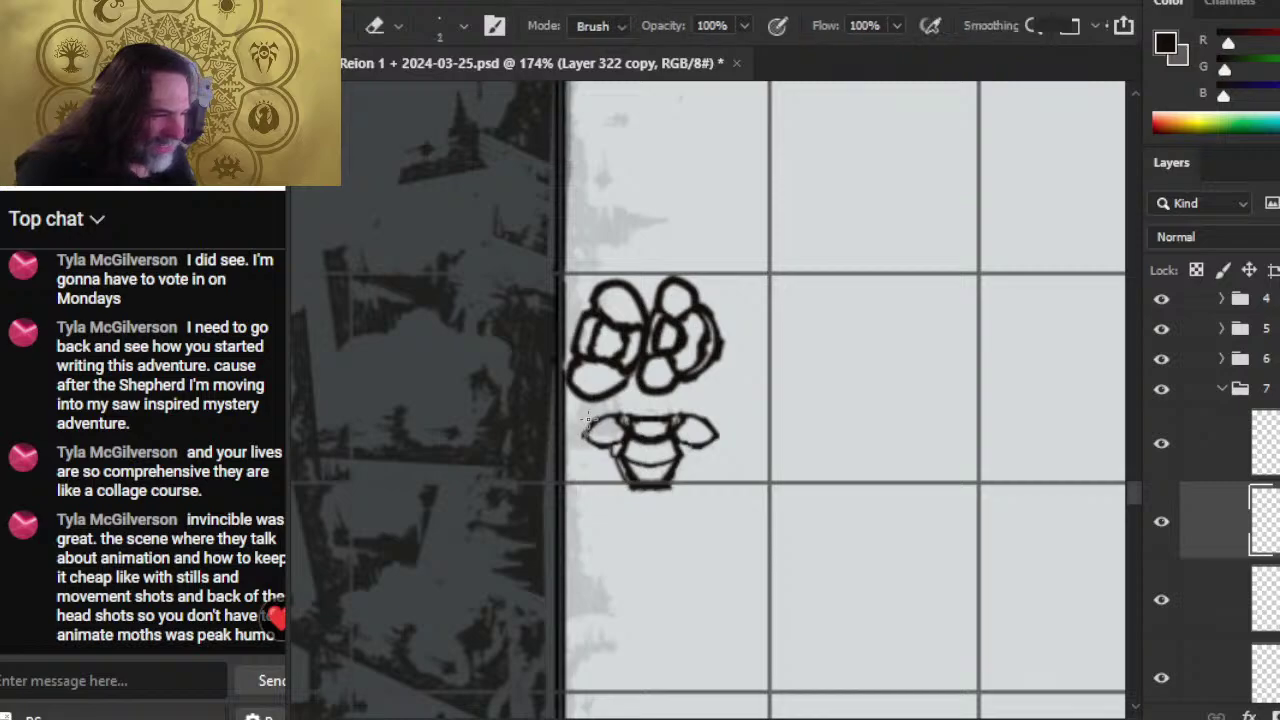
pyautogui.press('b')
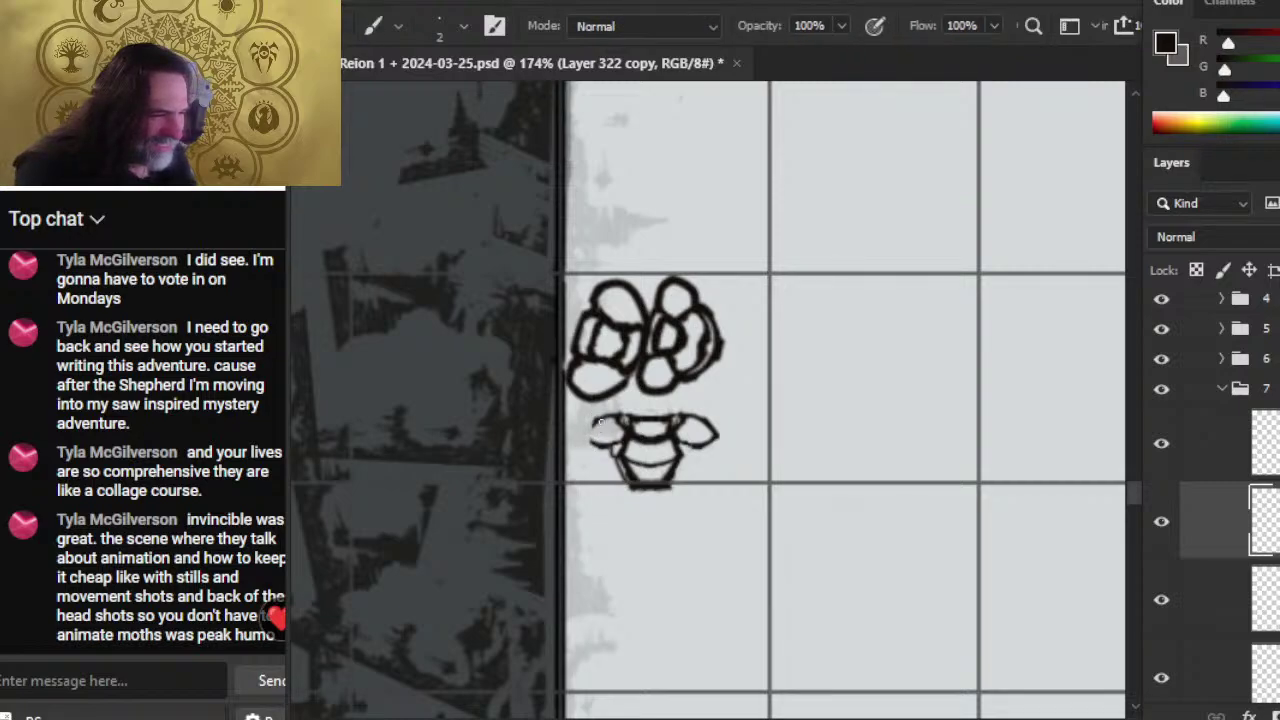
pyautogui.press('e')
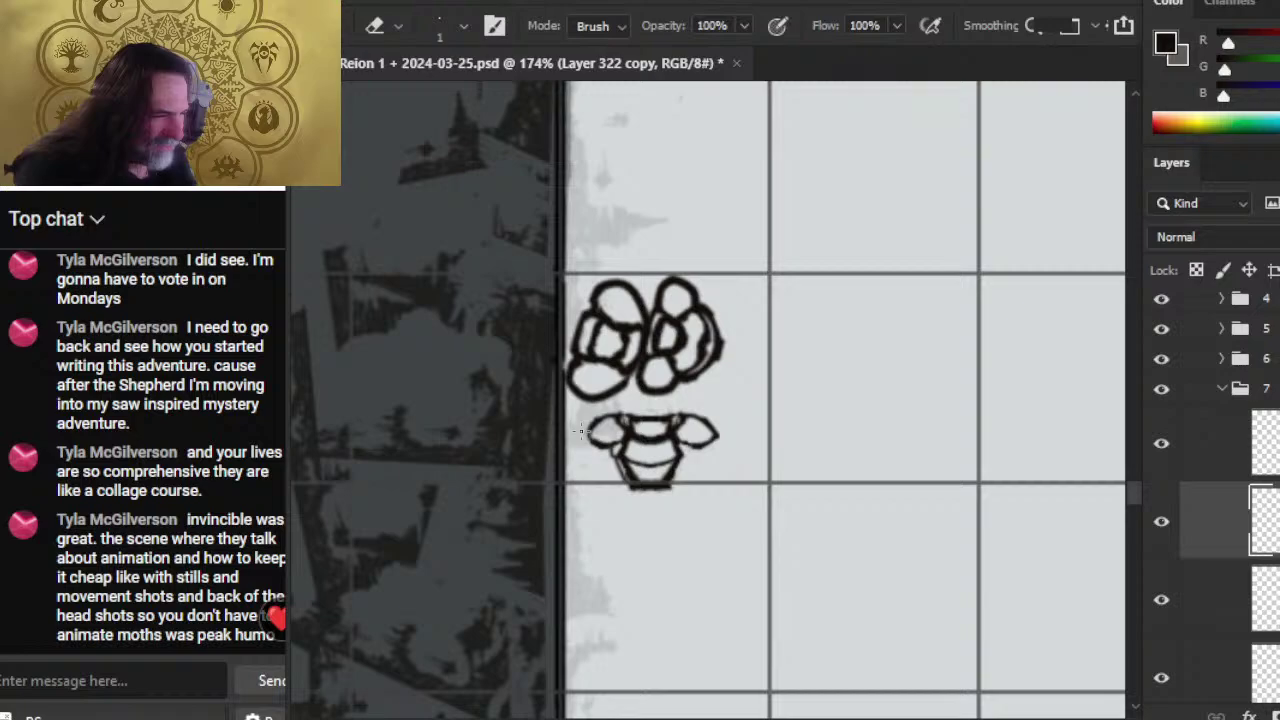
pyautogui.press('b')
pyautogui.press('e')
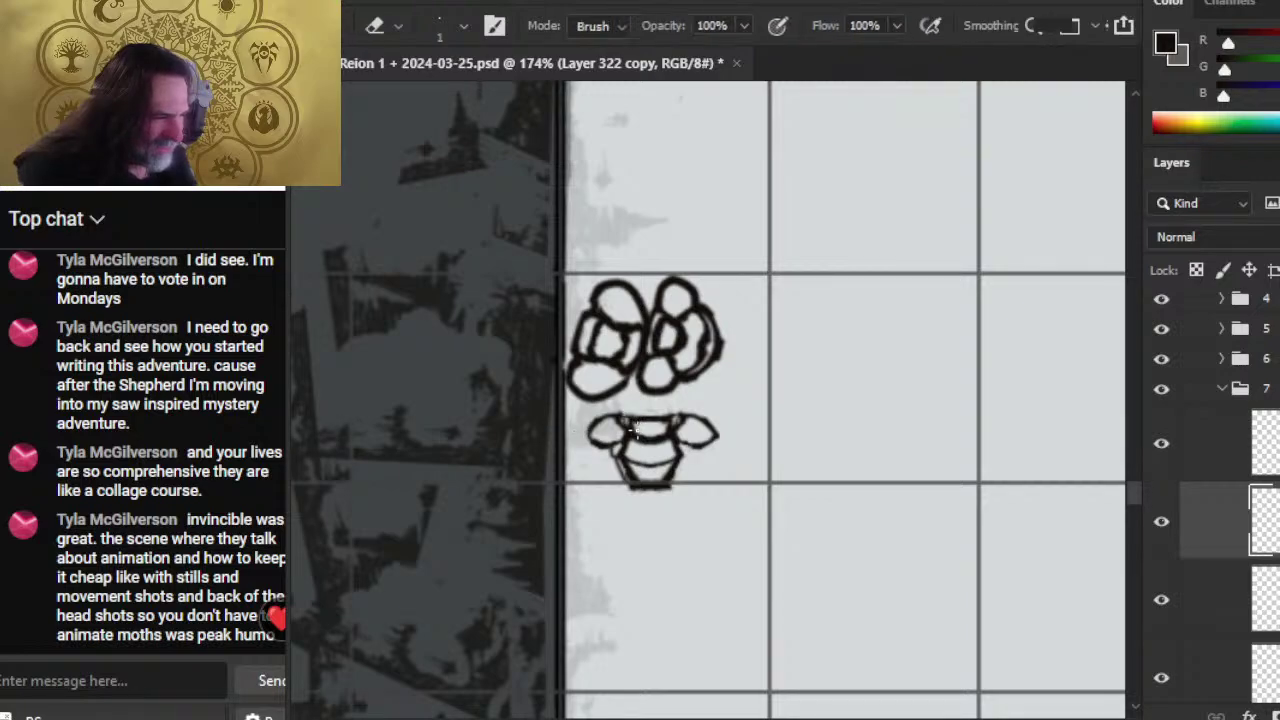
pyautogui.press('b')
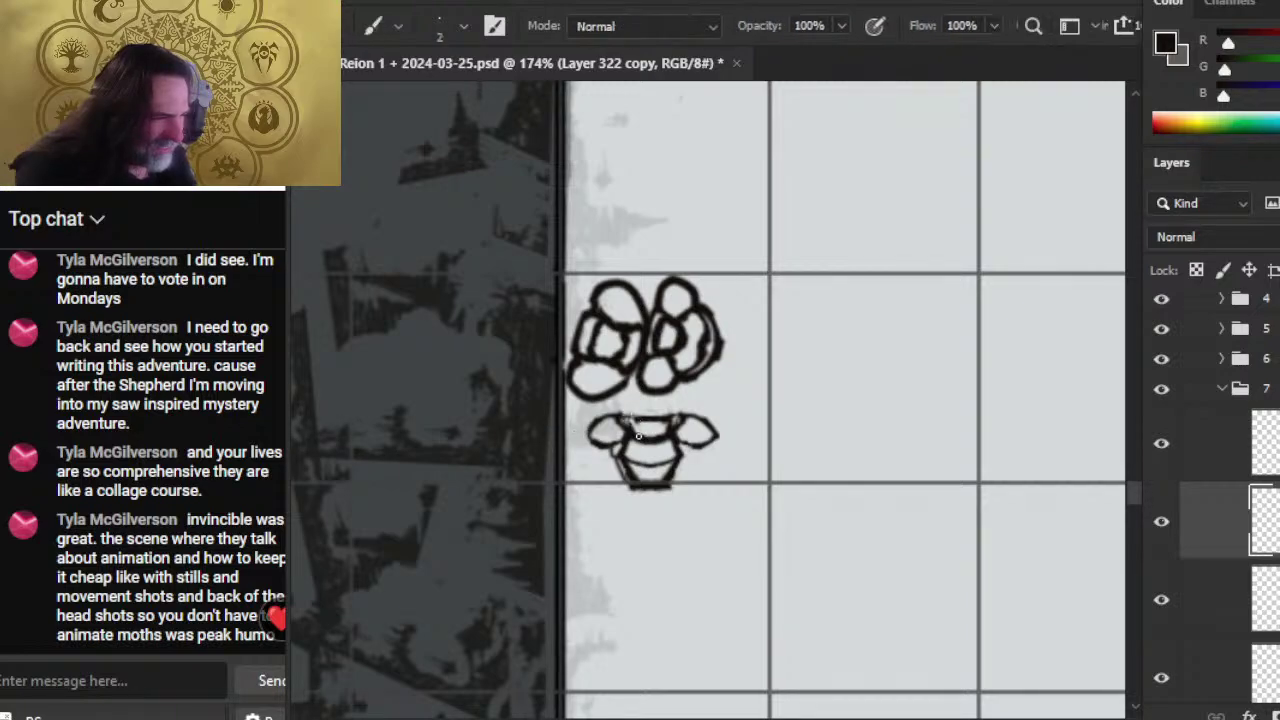
pyautogui.press('e')
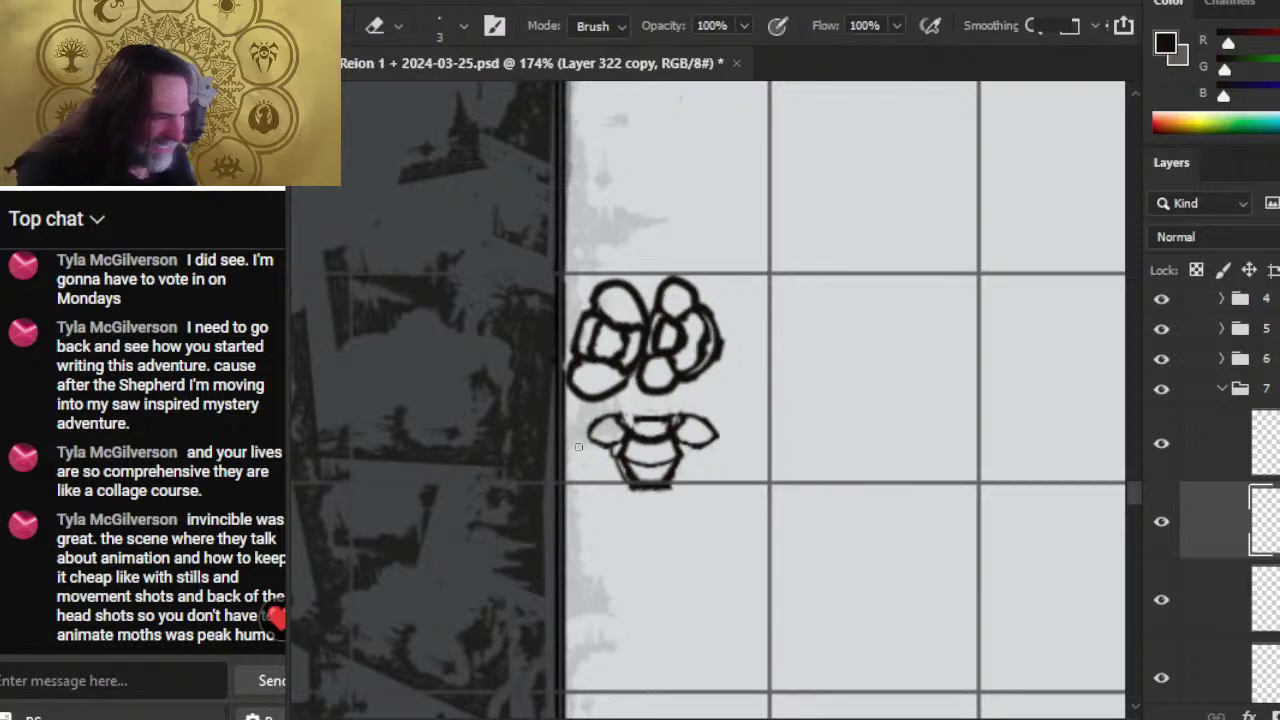
pyautogui.press('b')
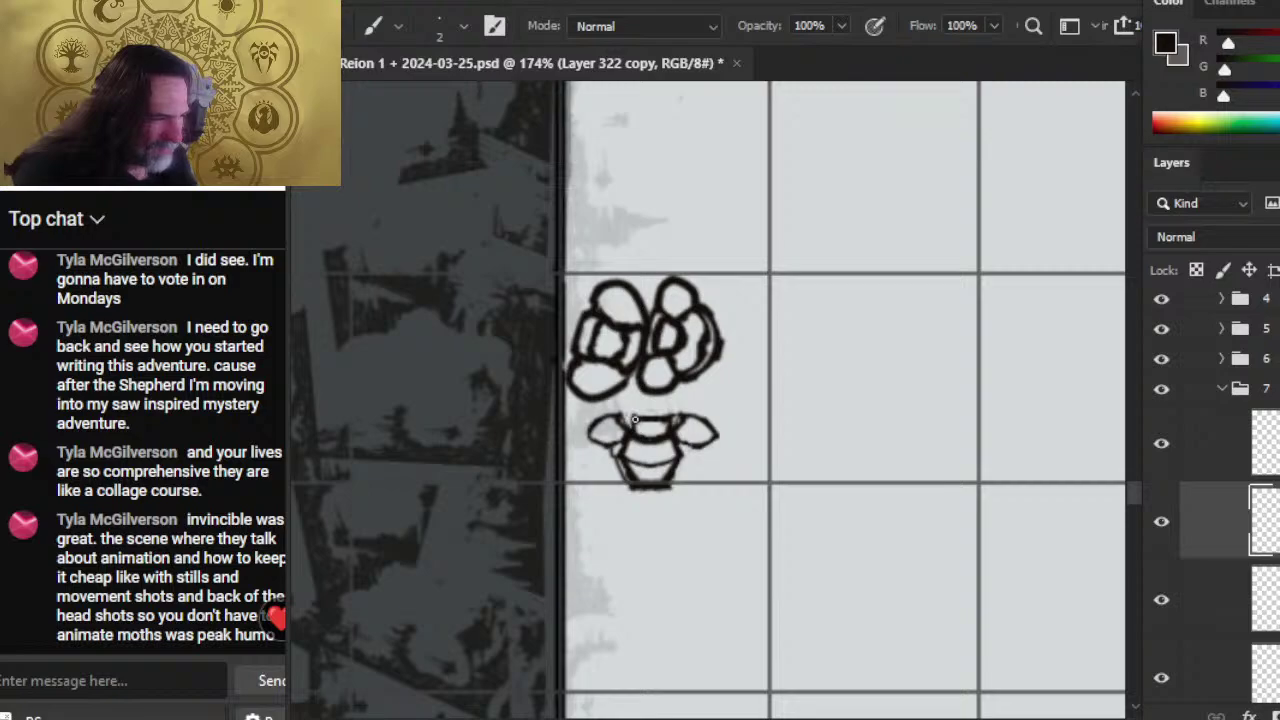
pyautogui.press('e')
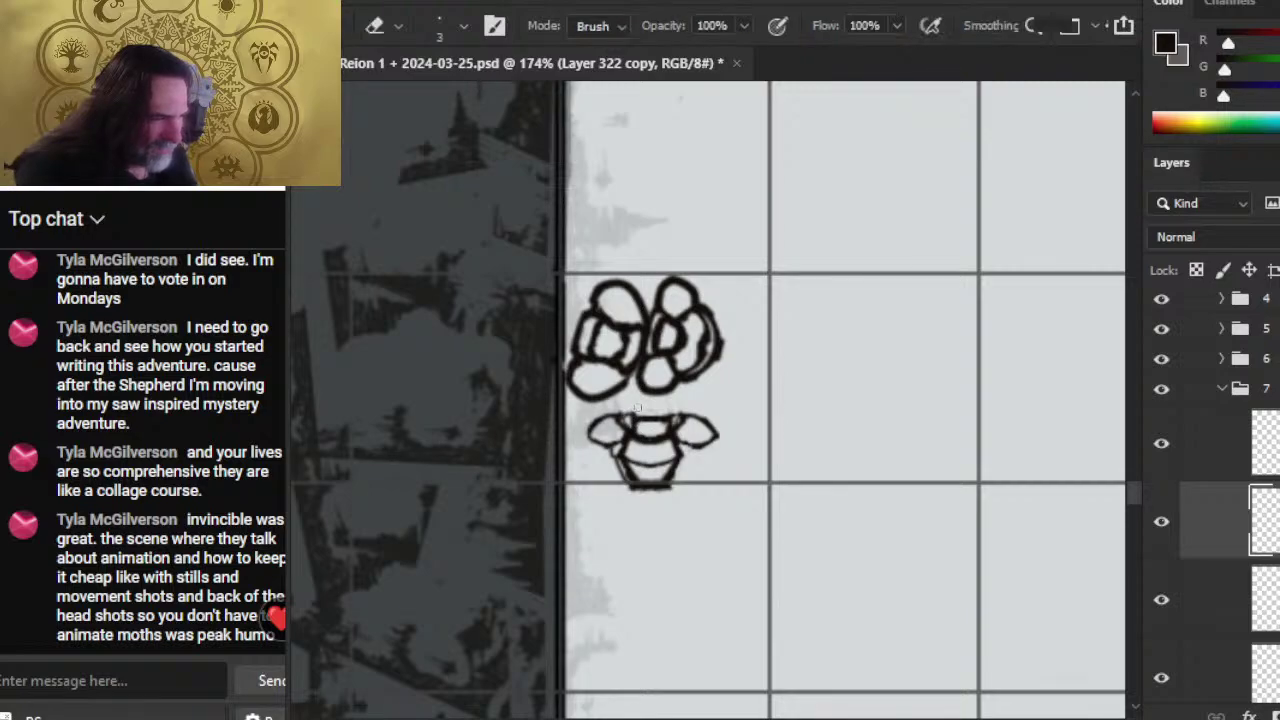
pyautogui.press('b')
pyautogui.press('e')
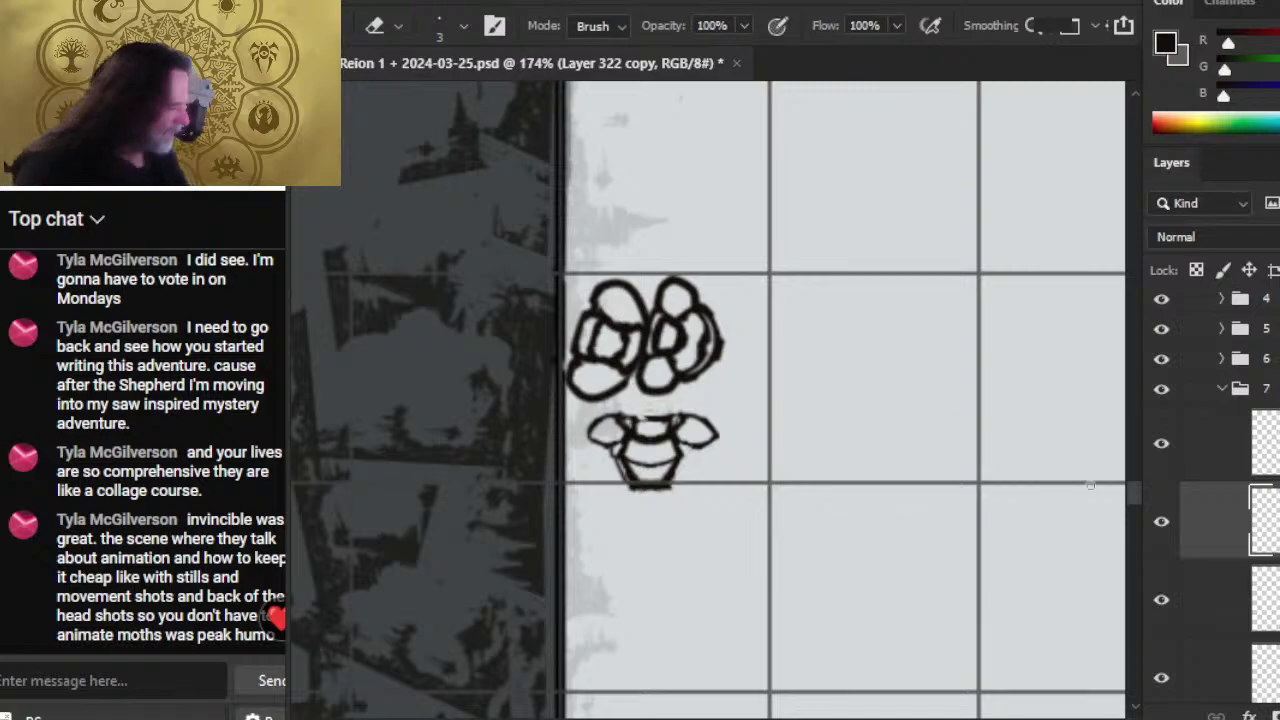
# - Remove the mirrored right half of the lower prop, keeping only the reworked left half
pyautogui.click(1215, 443)
pyautogui.hotkey('ctrl', 'e')
pyautogui.moveTo(712, 428); pyautogui.dragTo(650, 482)
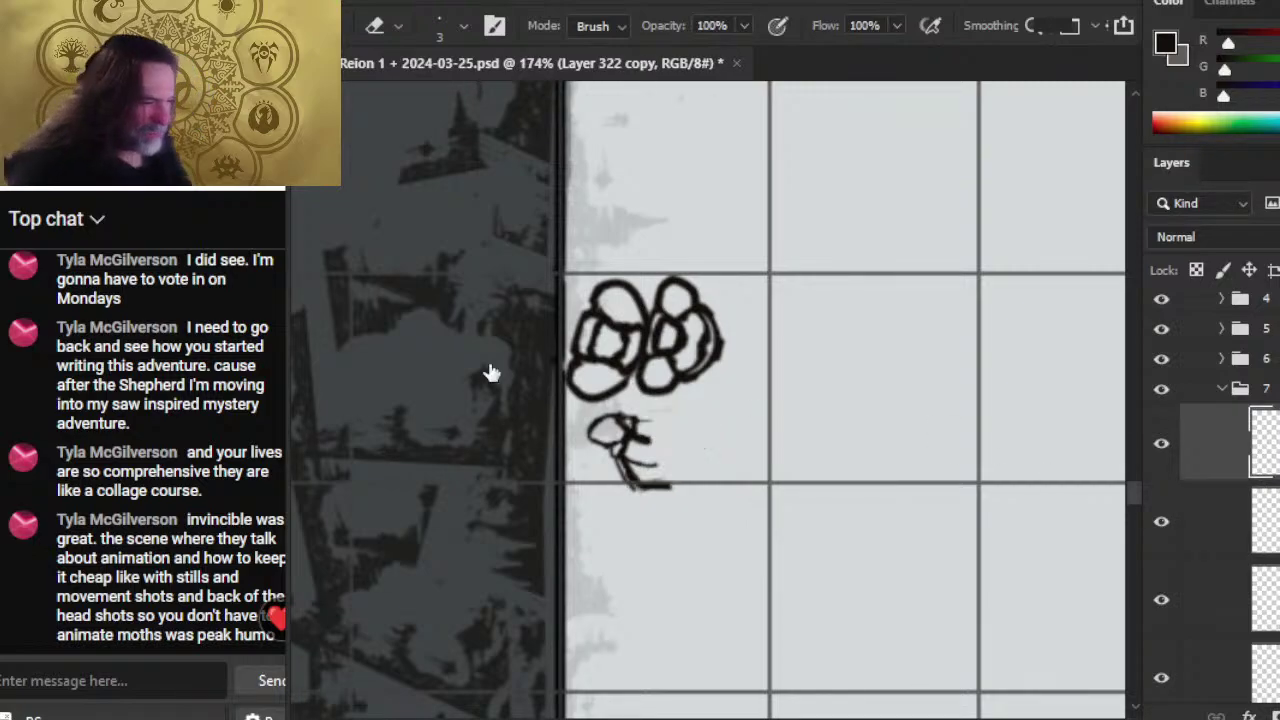
# - Redraw the half-prop's short upper rim line with a 2 px brush and save the document
pyautogui.press('b')
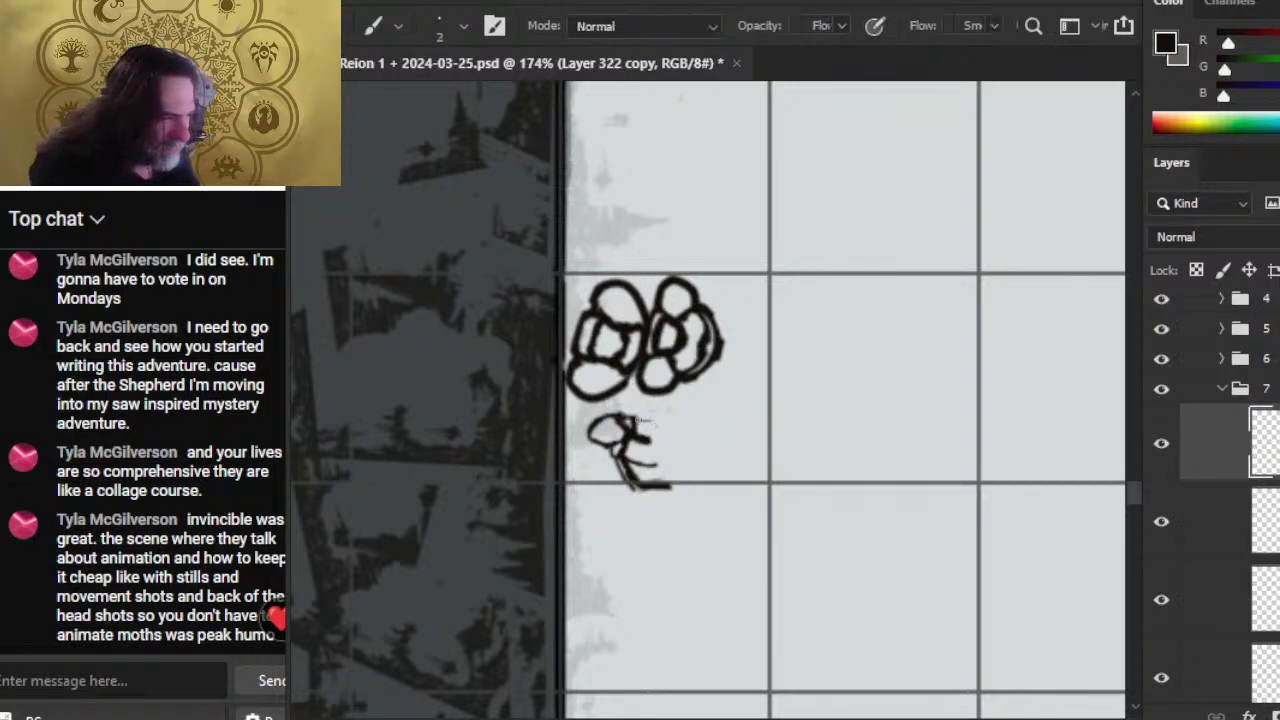
pyautogui.moveTo(632, 420); pyautogui.dragTo(664, 425)
pyautogui.press('e')
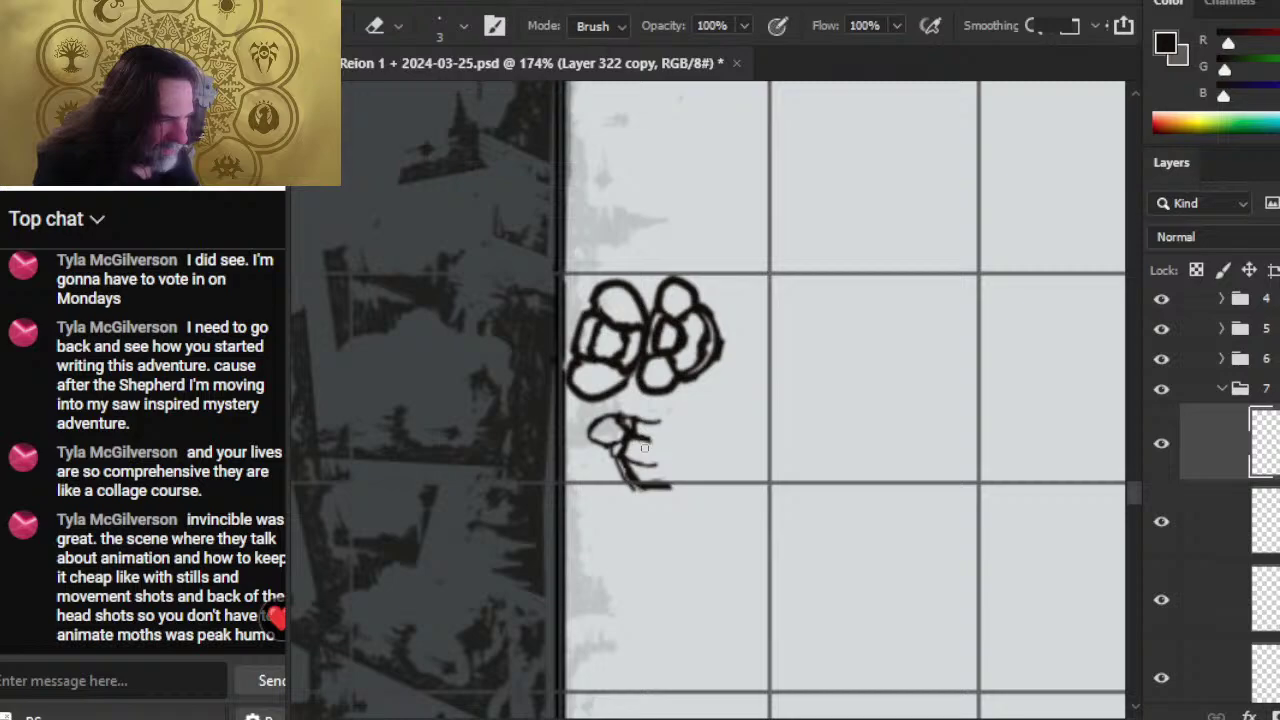
pyautogui.hotkey('ctrl', 's')
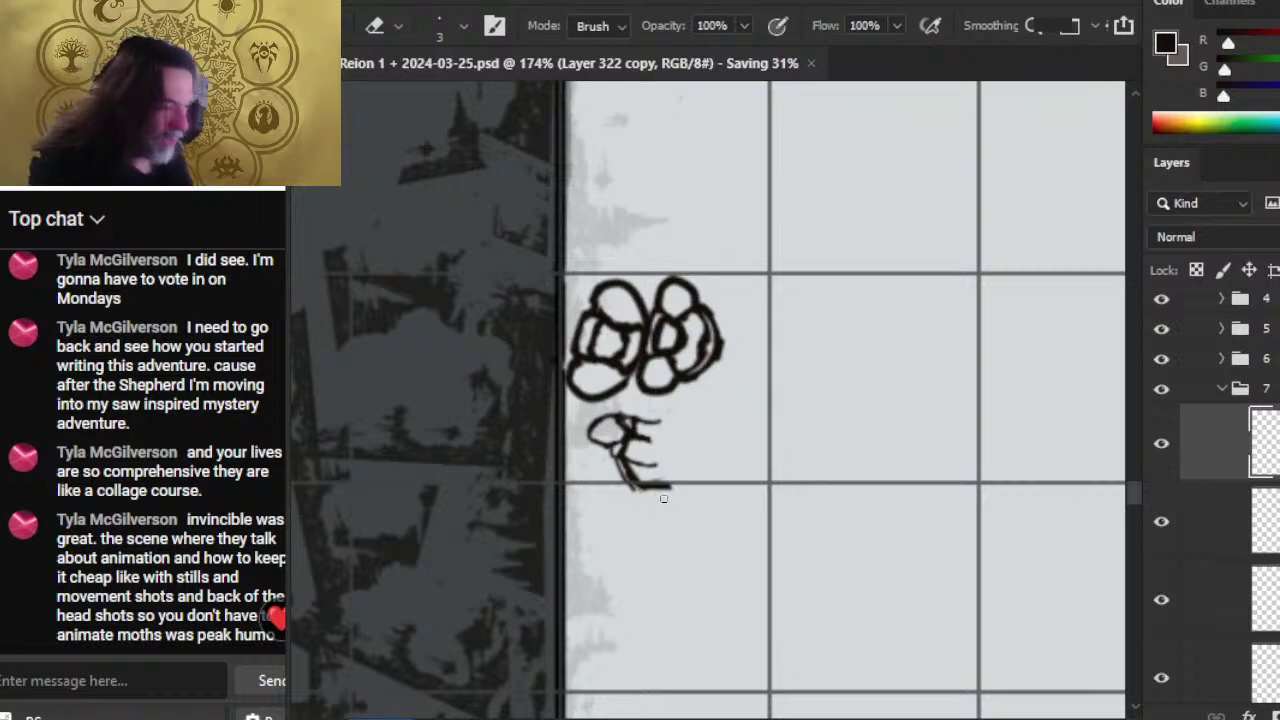
# - Thin the half-prop's lower curve, base line and inner rib lines on Layer 322 copy with a 3 px eraser and 2 px brush
pyautogui.moveTo(653, 479)
pyautogui.mouseDown()
pyautogui.moveTo(664, 482)
pyautogui.moveTo(636, 486)
pyautogui.moveTo(624, 471)
pyautogui.mouseUp()
pyautogui.press('b')
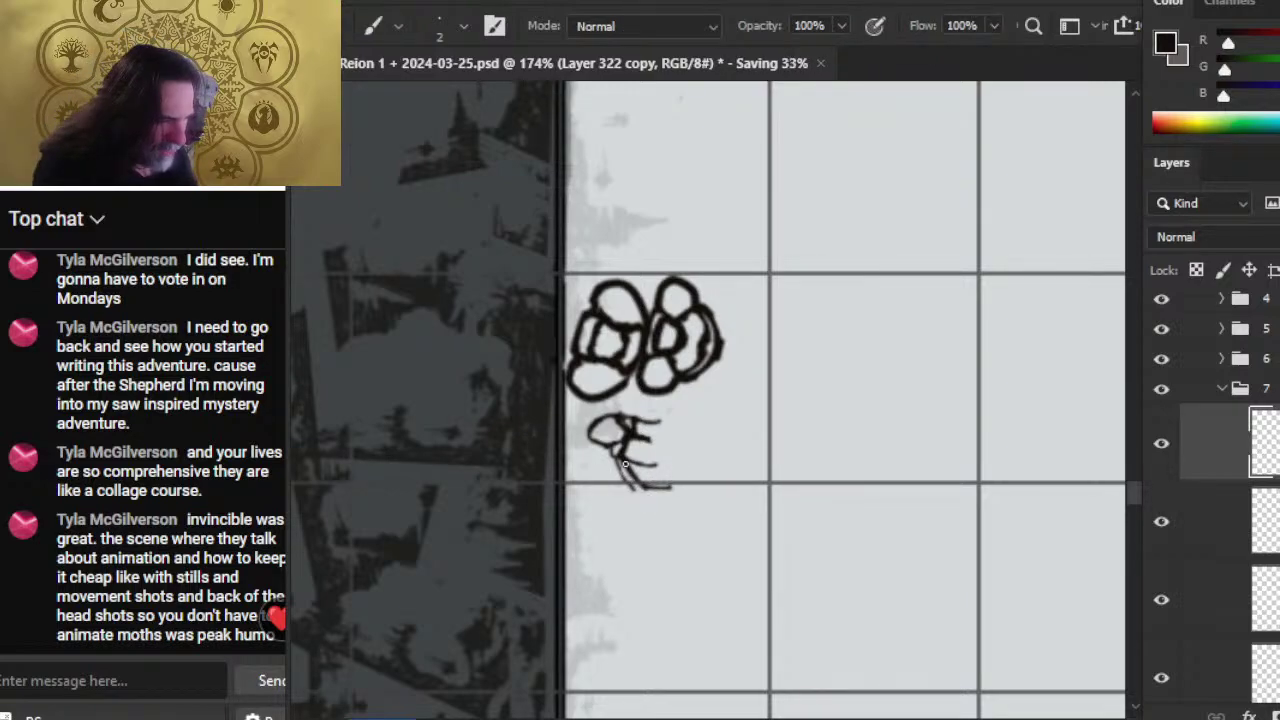
pyautogui.press('e')
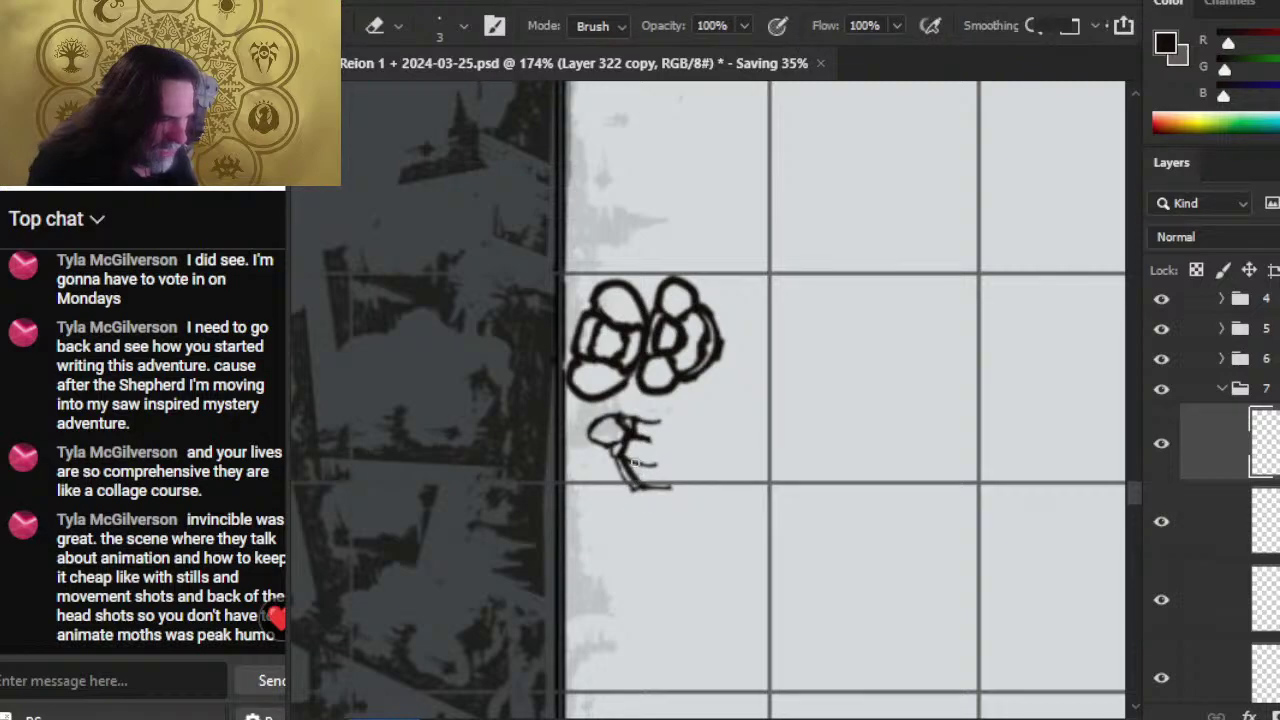
pyautogui.press('b')
pyautogui.press('e')
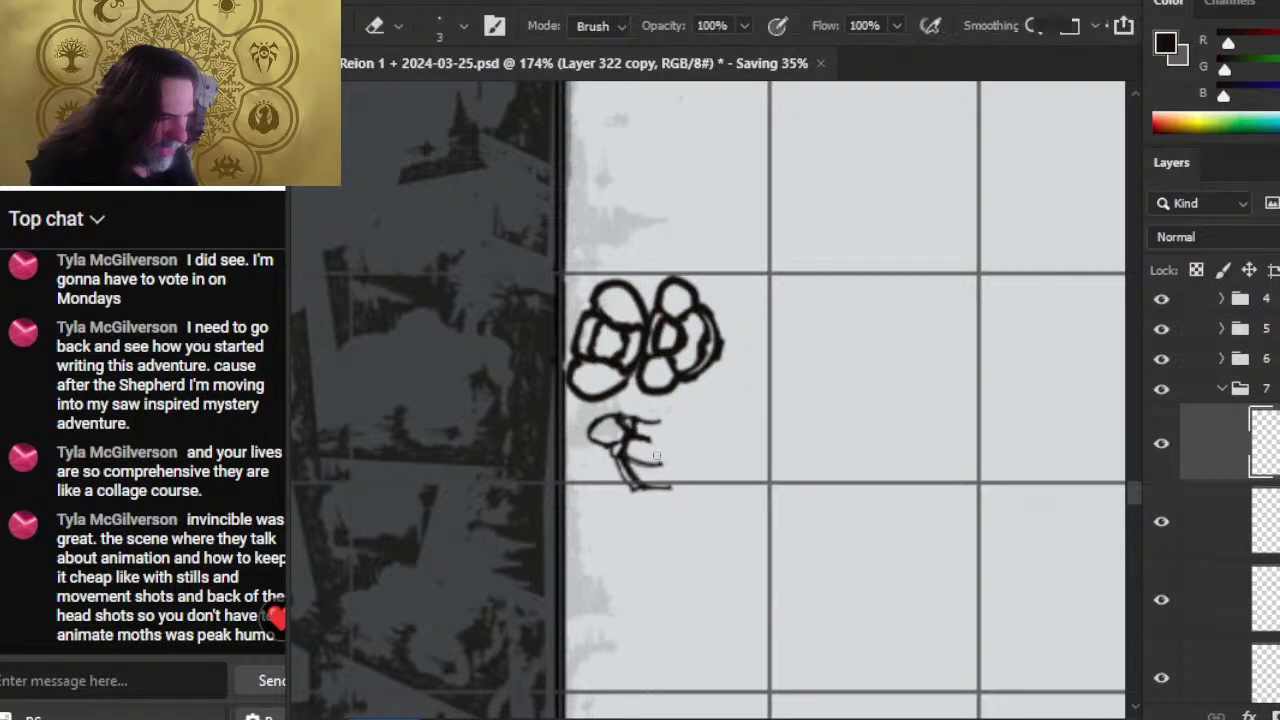
pyautogui.press('b')
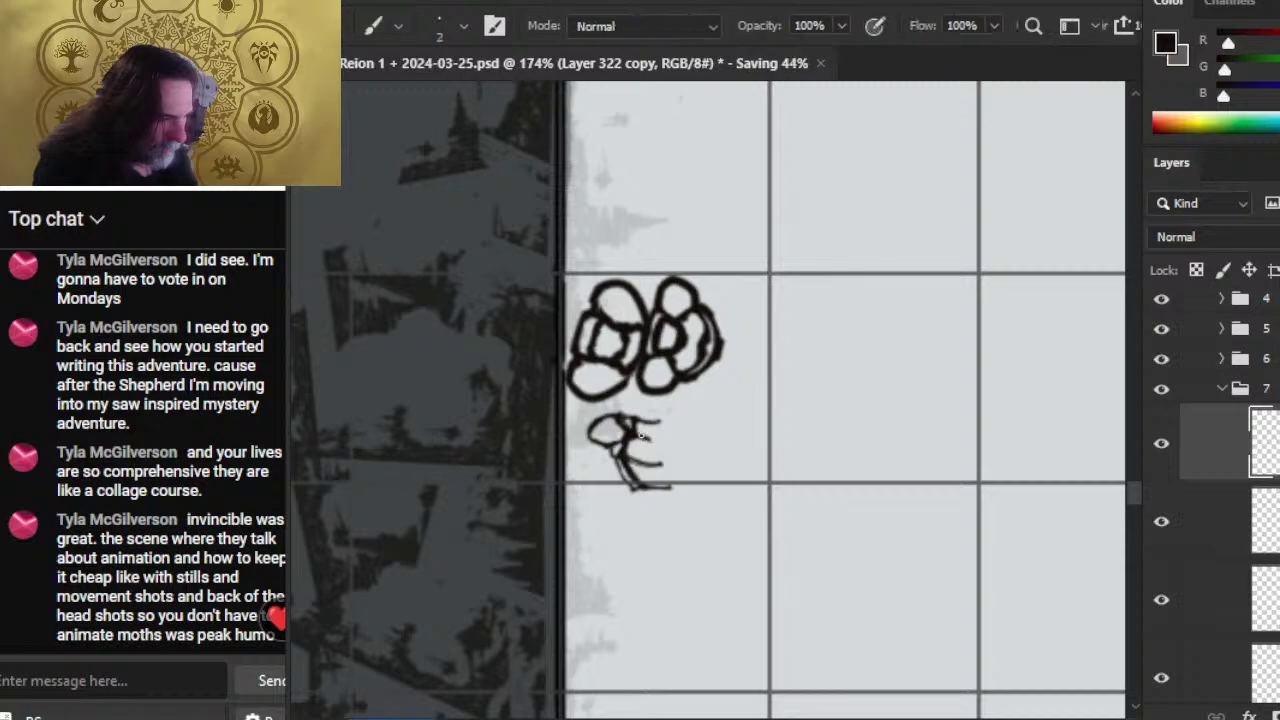
pyautogui.press('e')
pyautogui.moveTo(640, 439); pyautogui.dragTo(661, 438)
pyautogui.press('b')
pyautogui.press('e')
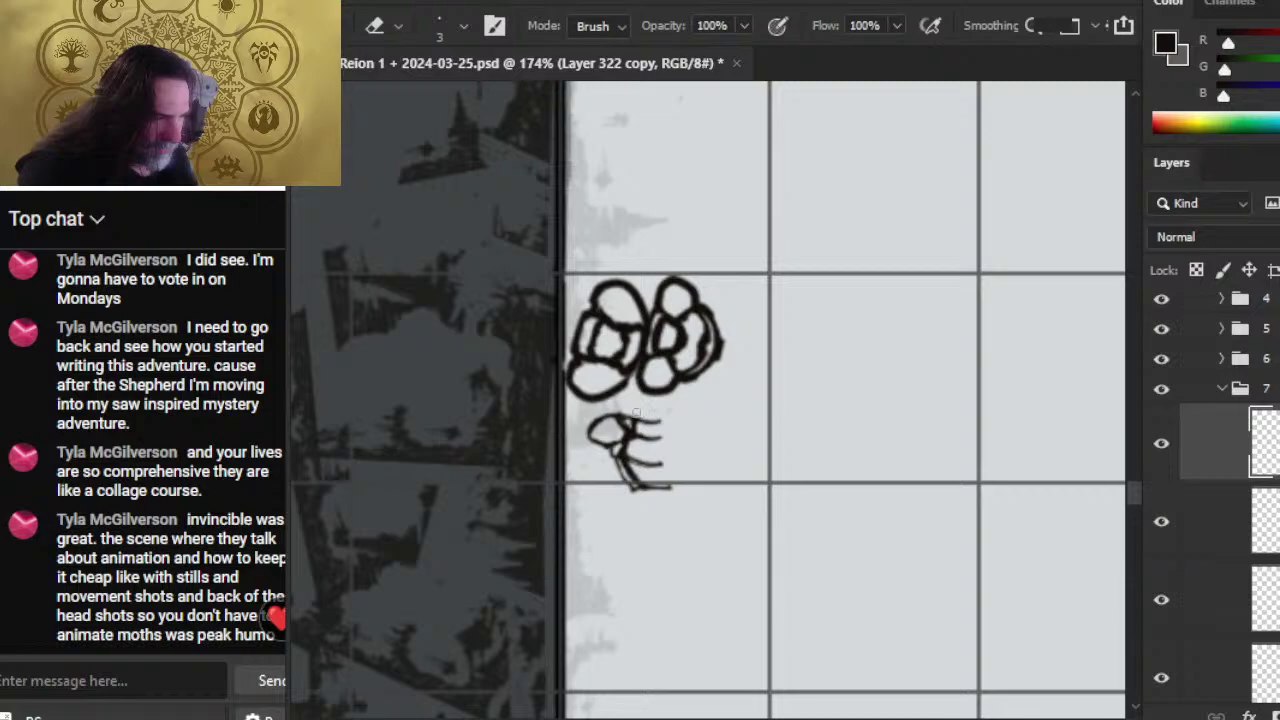
# - Thin the half-prop's left lobe outline and clean up the lines where it meets the neck
pyautogui.moveTo(611, 422); pyautogui.dragTo(604, 414)
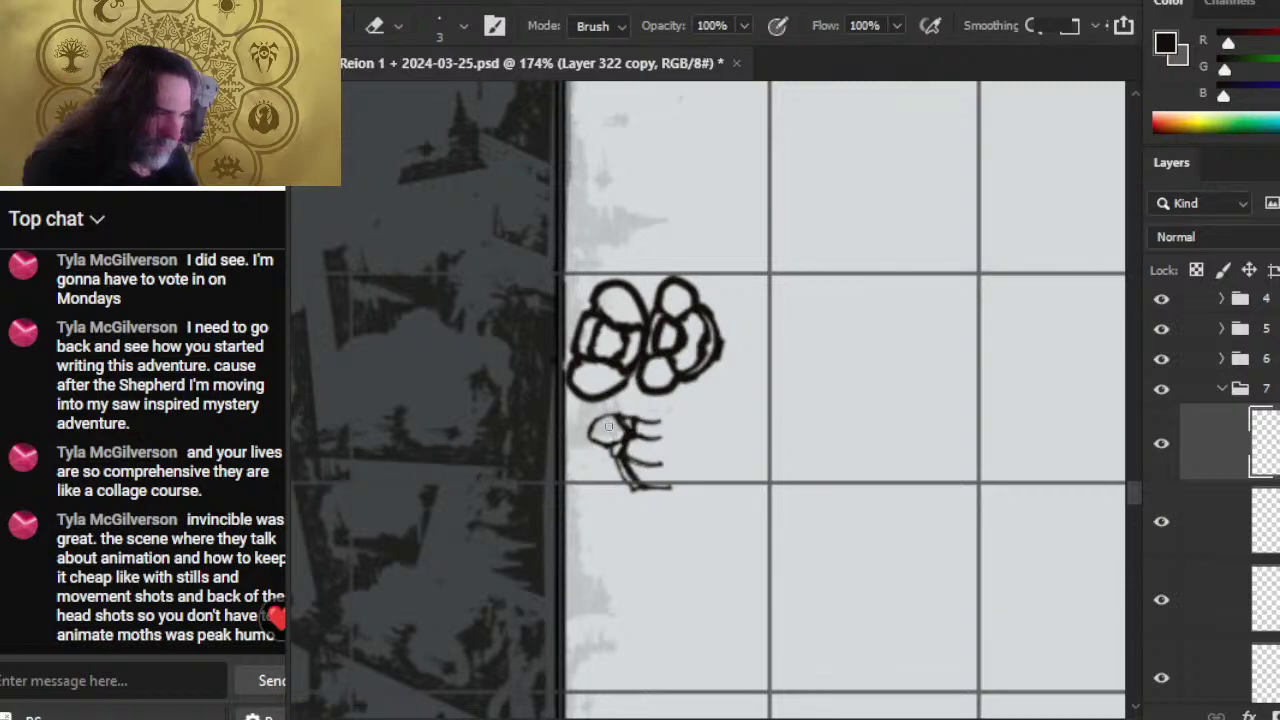
pyautogui.press('b')
pyautogui.press('e')
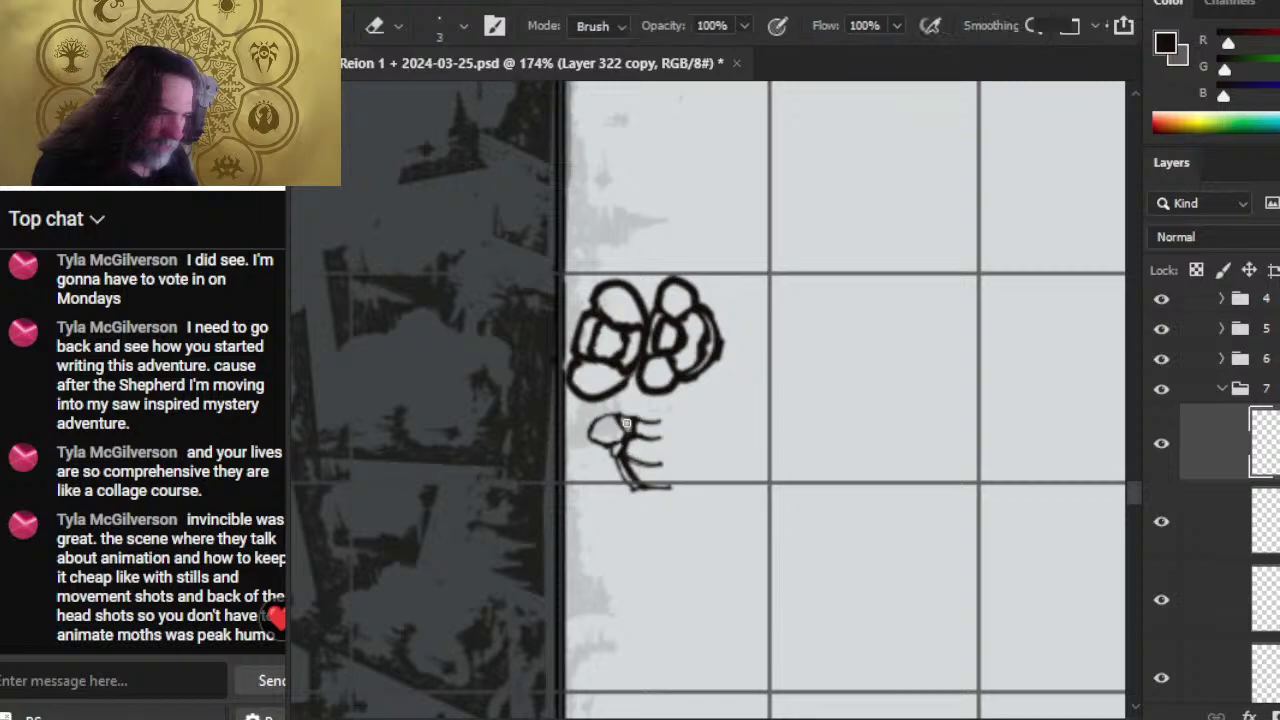
pyautogui.press('b')
pyautogui.press('e')
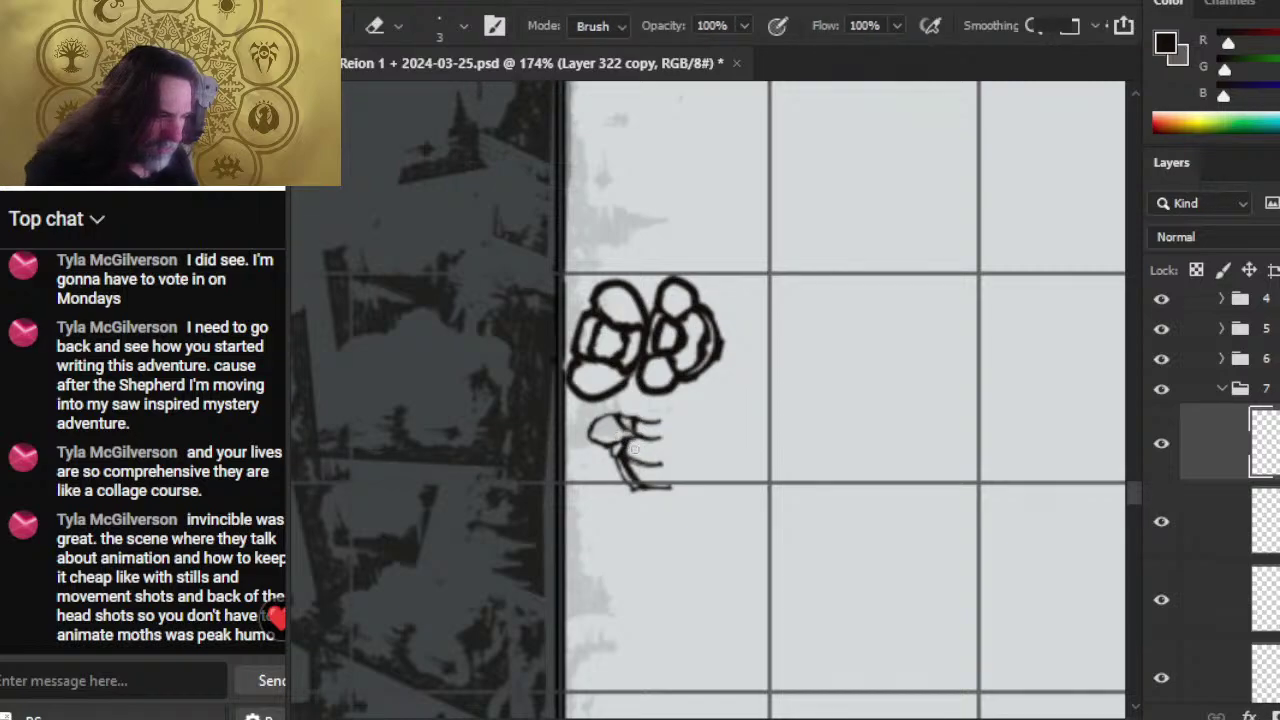
pyautogui.press('b')
pyautogui.press('e')
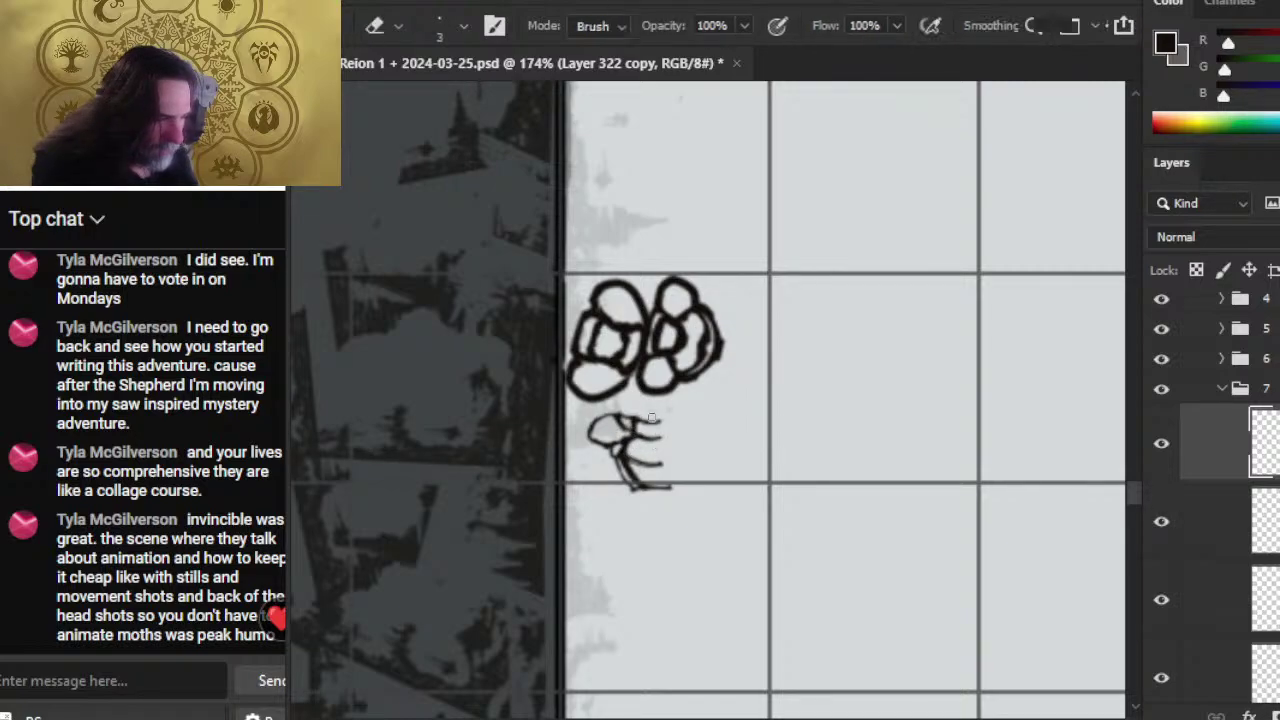
# - Add a short line between the half-prop's upper rim lines and trim the right end of its base line
pyautogui.press('b')
pyautogui.moveTo(636, 426); pyautogui.dragTo(668, 443)
pyautogui.press('e')
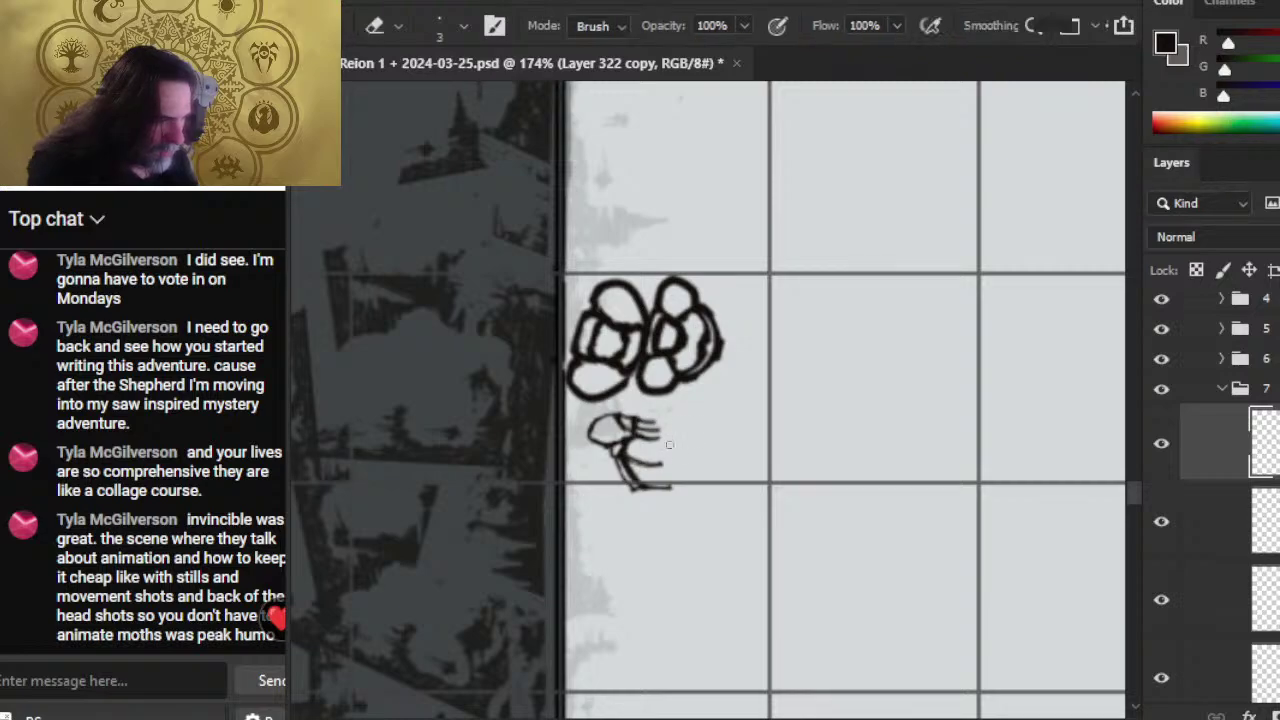
pyautogui.keyDown('shift'); pyautogui.click(665, 487); pyautogui.keyUp('shift')
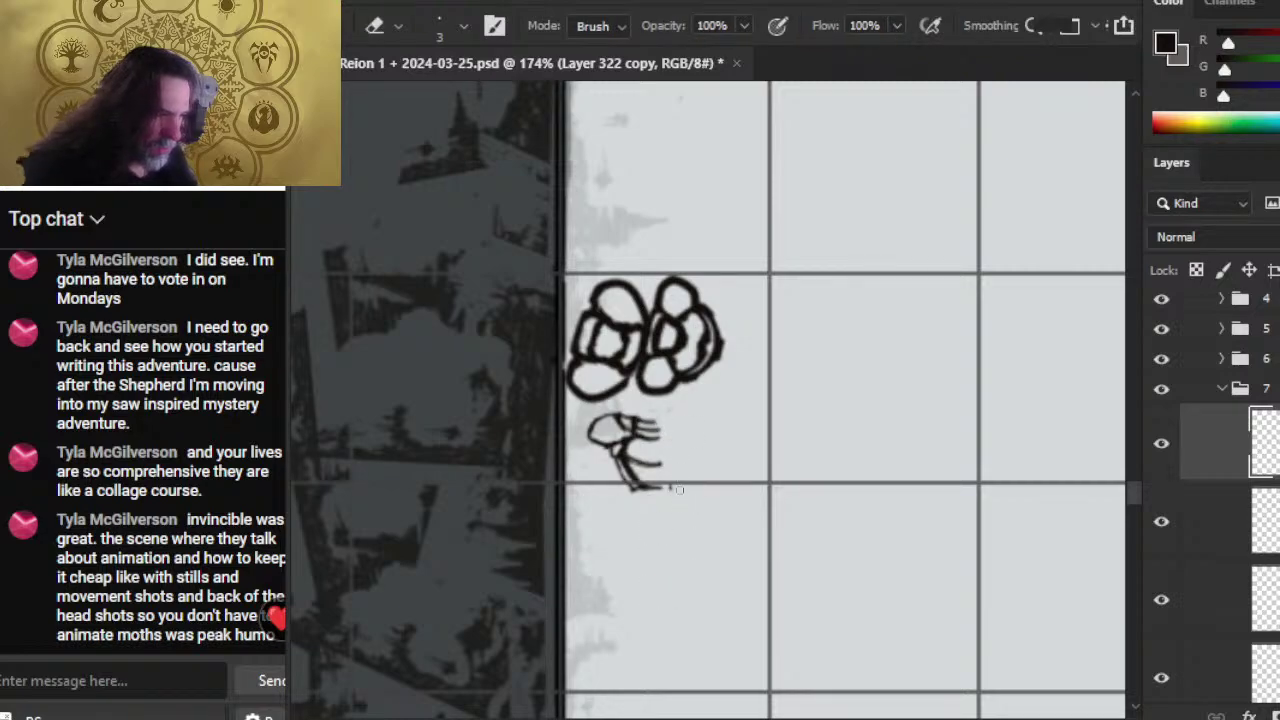
pyautogui.moveTo(680, 490); pyautogui.dragTo(666, 488)
# - Duplicate the half-prop layer as Layer 322 copy 2 and flip the duplicate horizontally
pyautogui.rightClick(1268, 443)
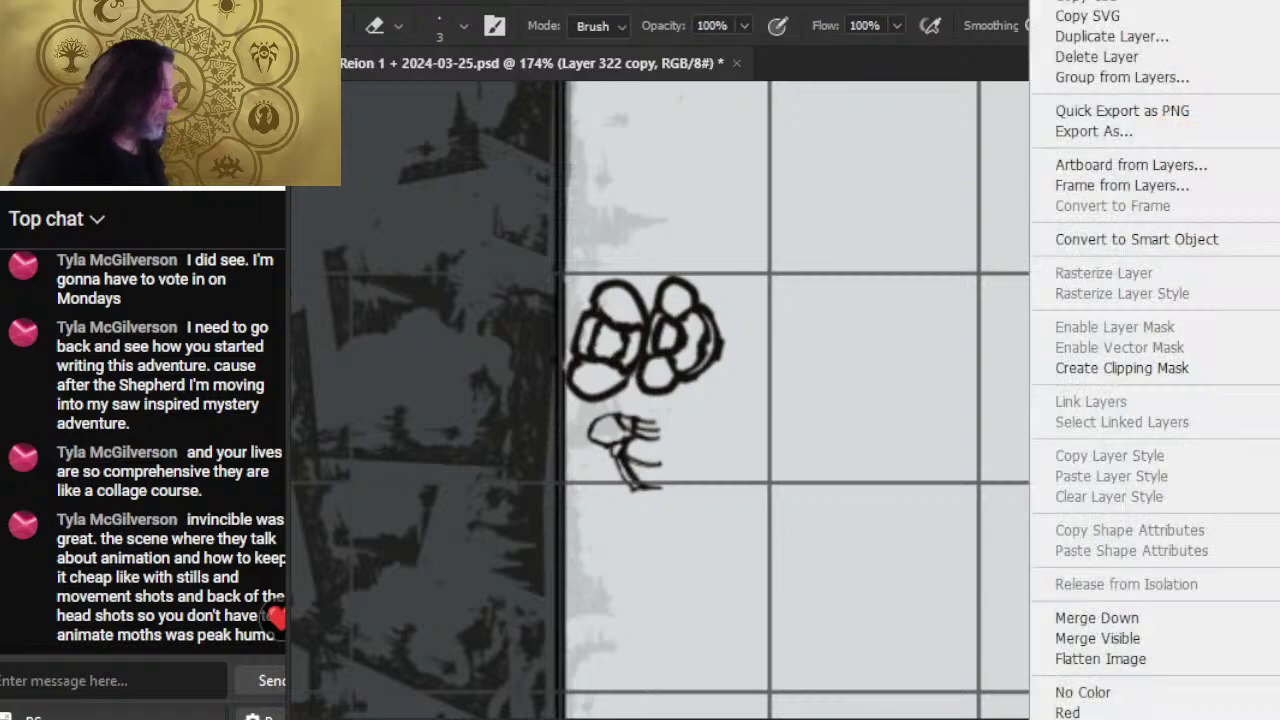
pyautogui.click(1112, 36)
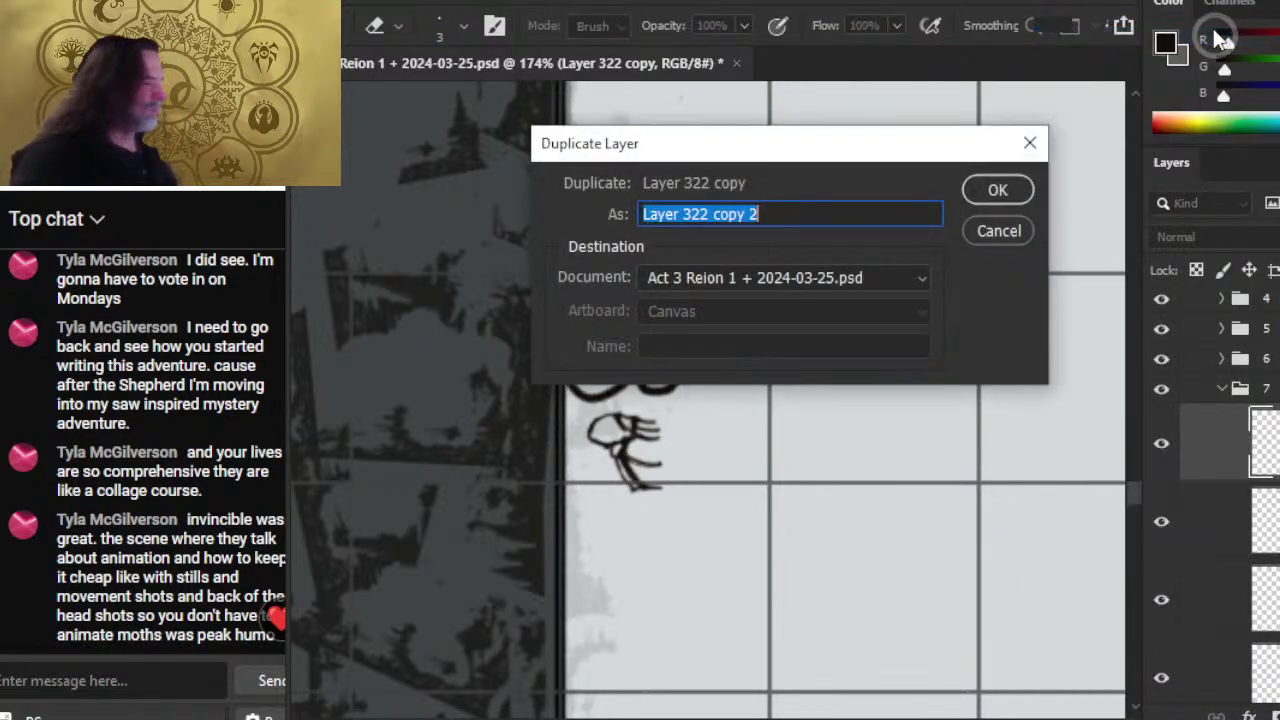
pyautogui.press('Return')
pyautogui.press('l')
pyautogui.rightClick(696, 424)
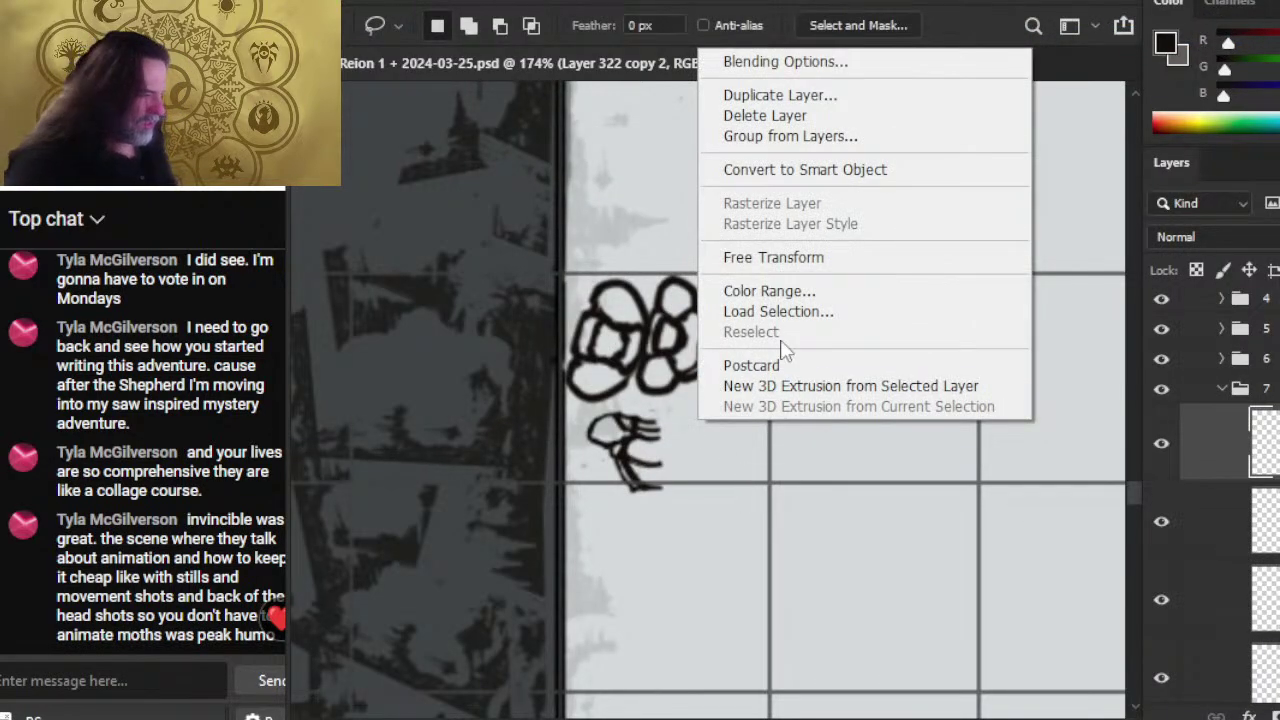
pyautogui.click(812, 257)
pyautogui.rightClick(737, 326)
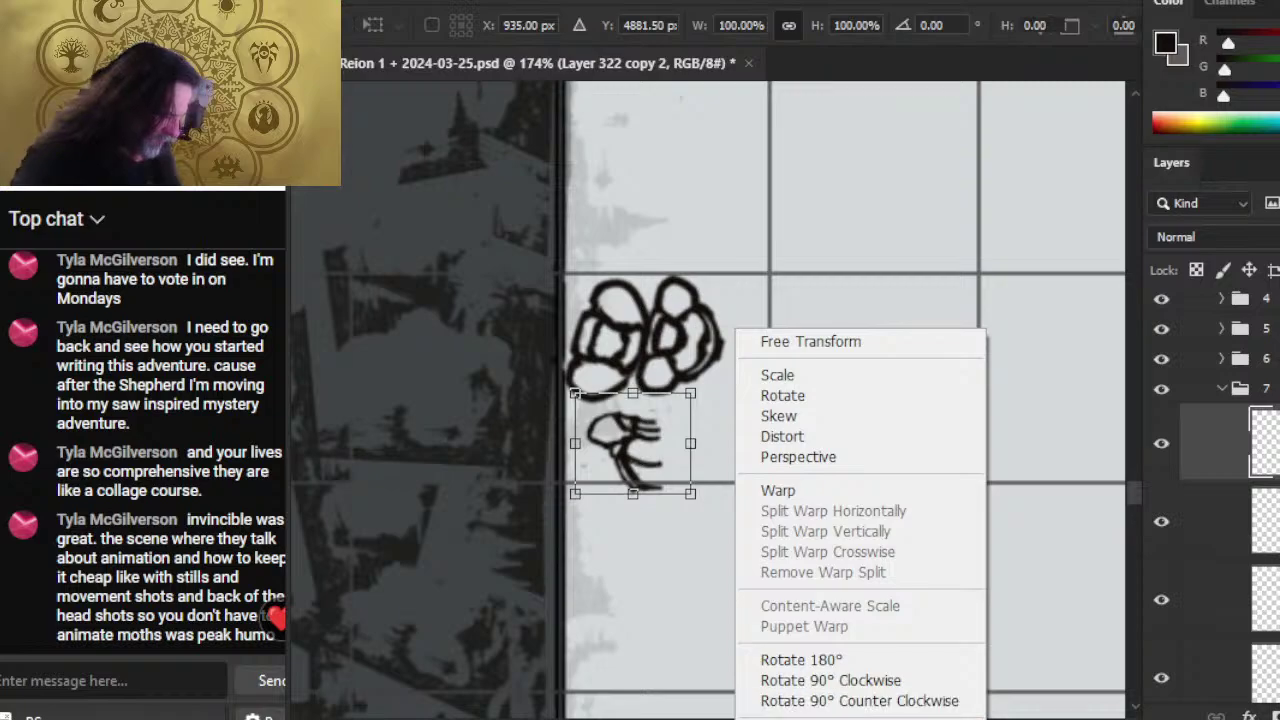
pyautogui.click(812, 719)
pyautogui.press('Return')
# - Nudge the flipped half right until both halves meet in a symmetrical prop, and merge it down into Layer 322 copy
pyautogui.press('v')
pyautogui.press('Right')
pyautogui.press('Right')
pyautogui.press('Right')
pyautogui.press('Right')
pyautogui.press('Right')
pyautogui.press('Right')
pyautogui.press('Right')
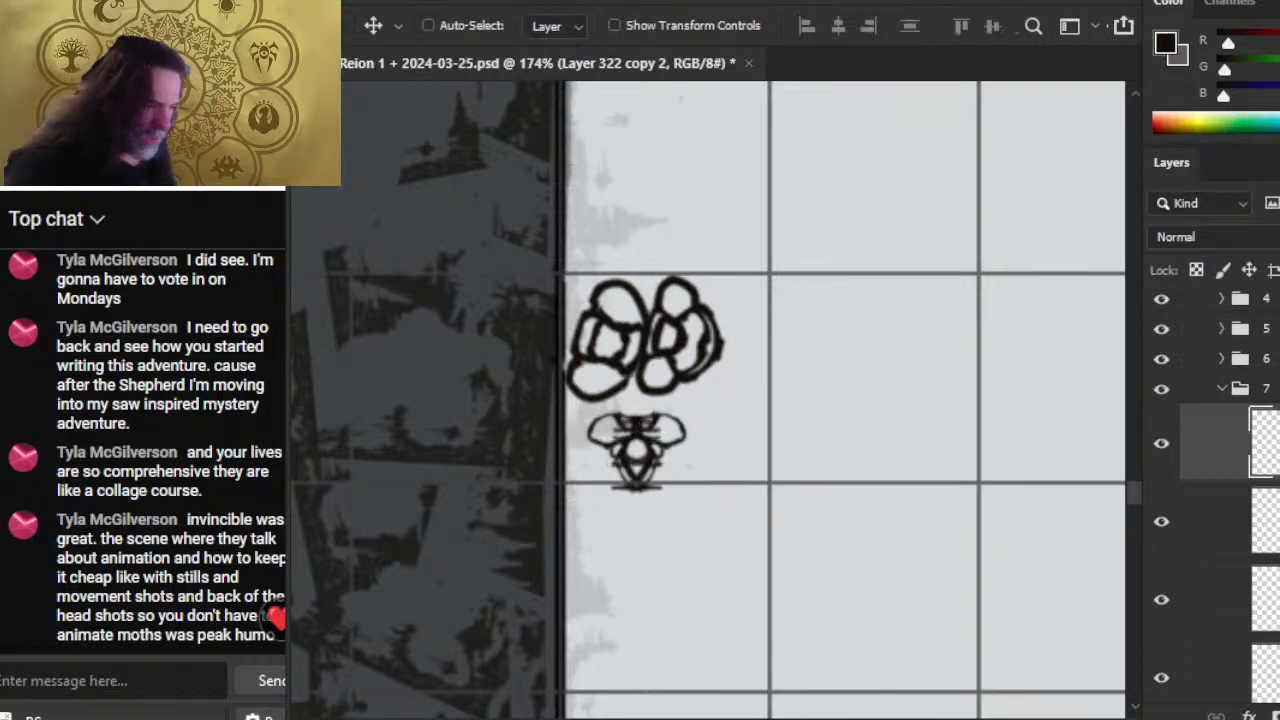
pyautogui.press('Right')
pyautogui.press('Right')
pyautogui.press('Right')
pyautogui.press('Right')
pyautogui.press('Right')
pyautogui.press('Right')
pyautogui.press('Right')
pyautogui.press('Right')
pyautogui.press('Right')
pyautogui.press('Right')
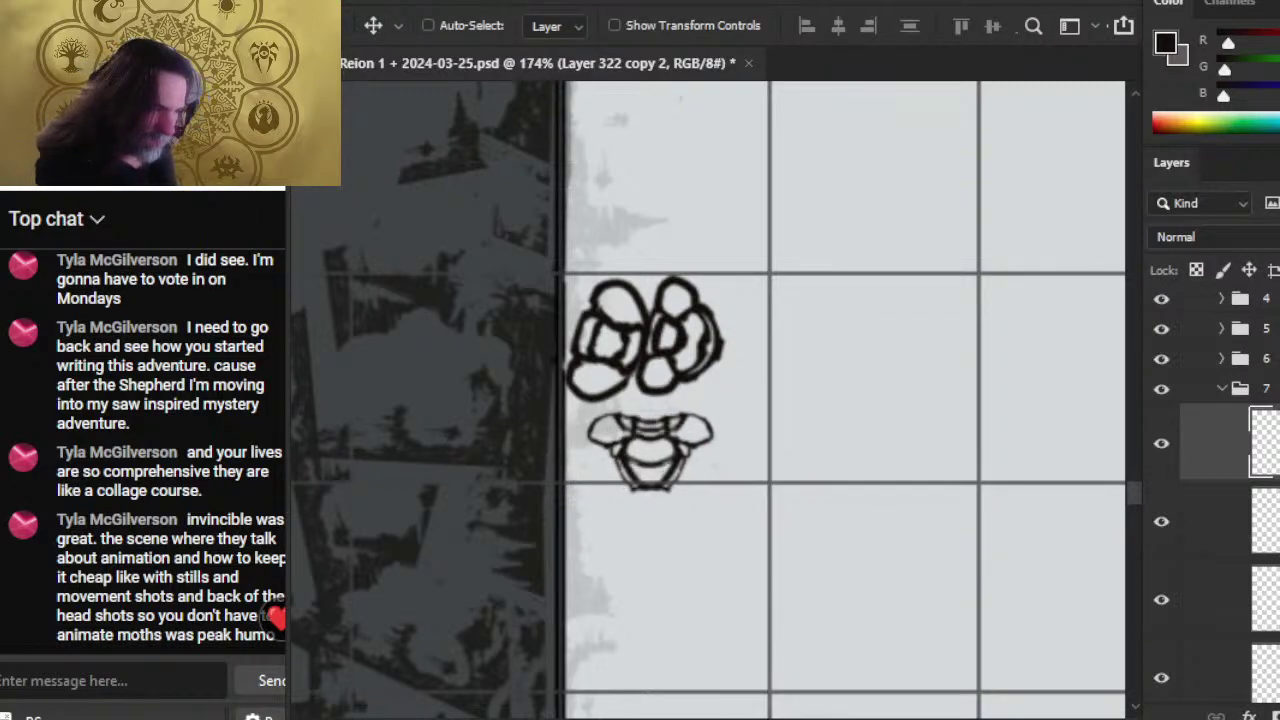
pyautogui.press('Right')
pyautogui.press('Left')
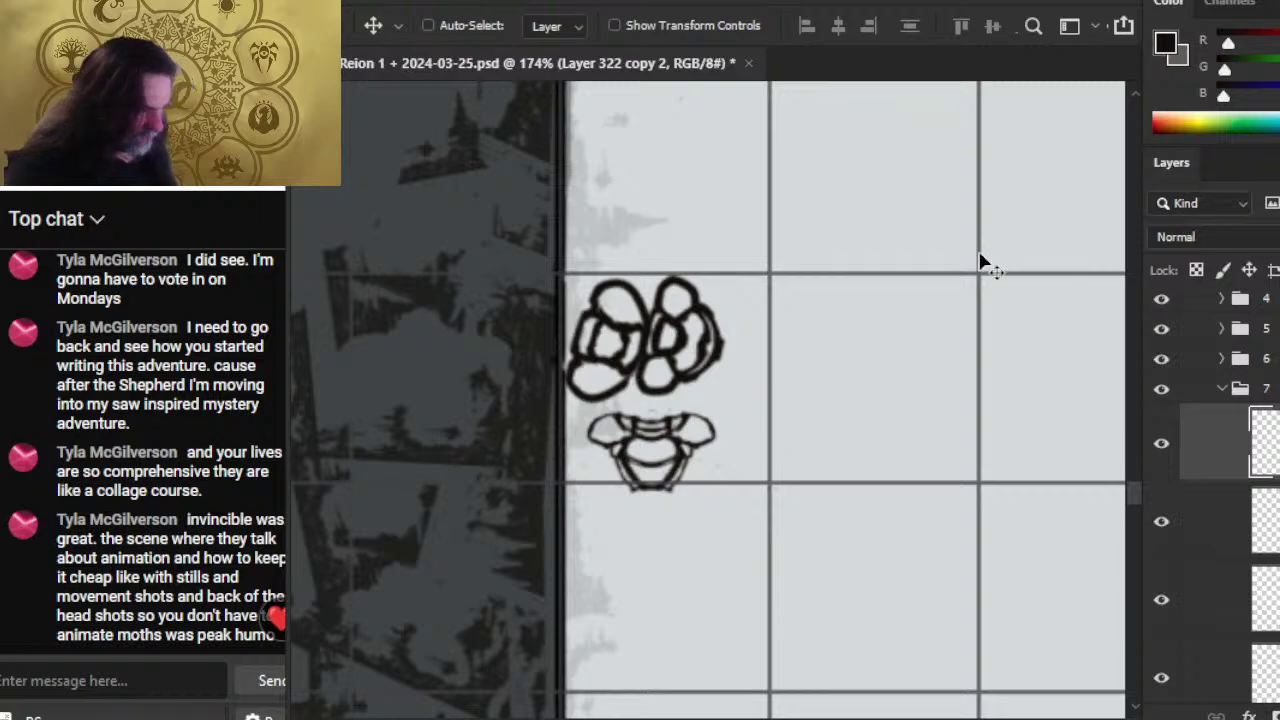
pyautogui.rightClick(1215, 445)
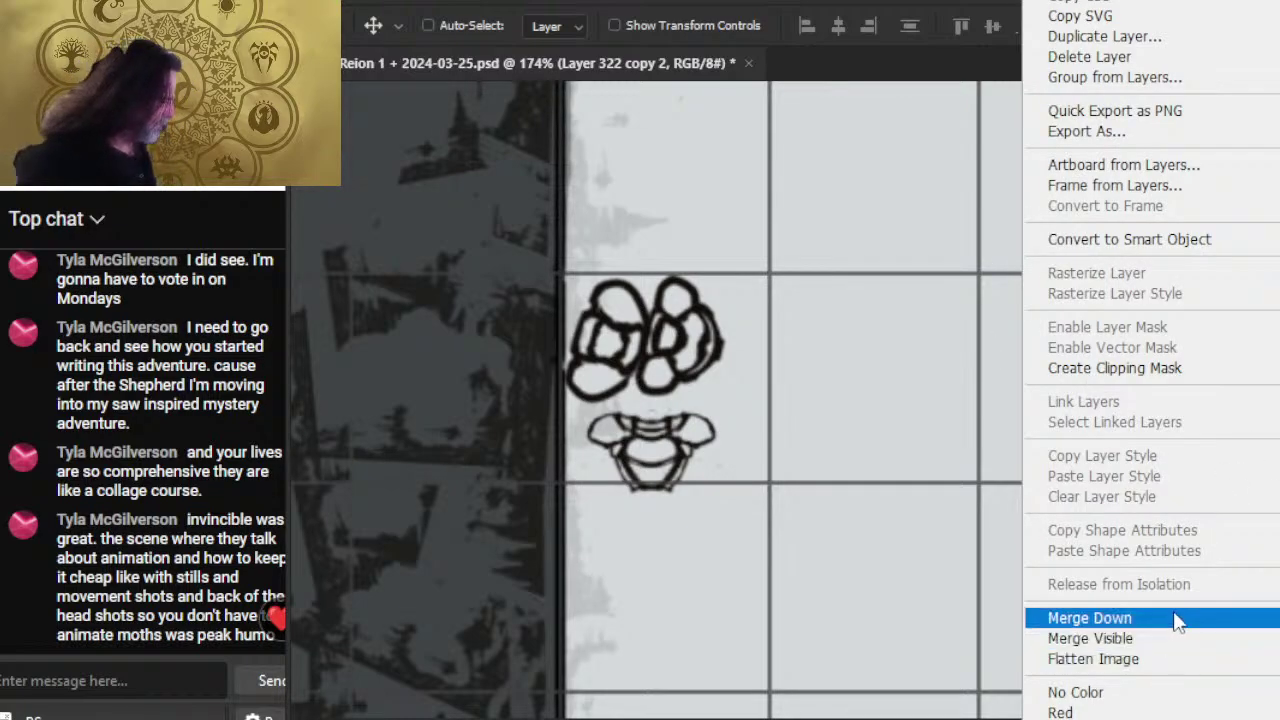
pyautogui.click(1170, 614)
# - Rotate the merged prop counterclockwise to a diagonal angle and move it below the right-hand prop of the pair
pyautogui.press('l')
pyautogui.rightClick(773, 284)
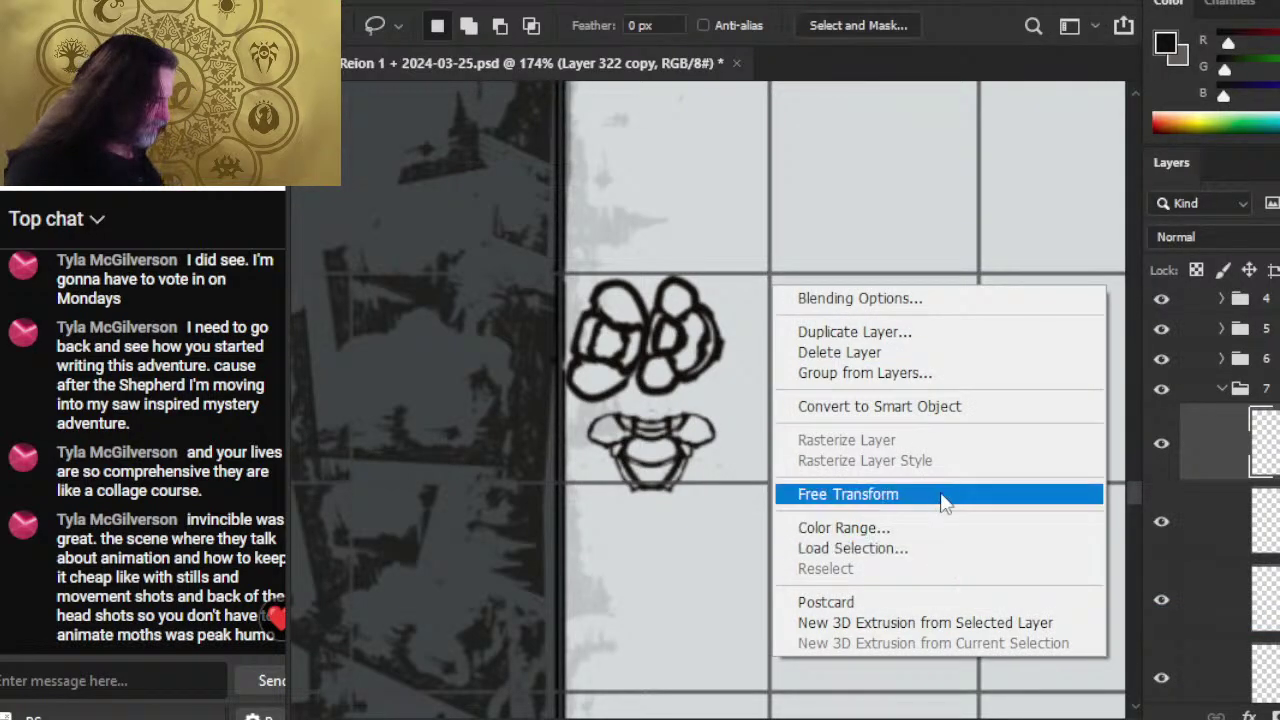
pyautogui.click(850, 494)
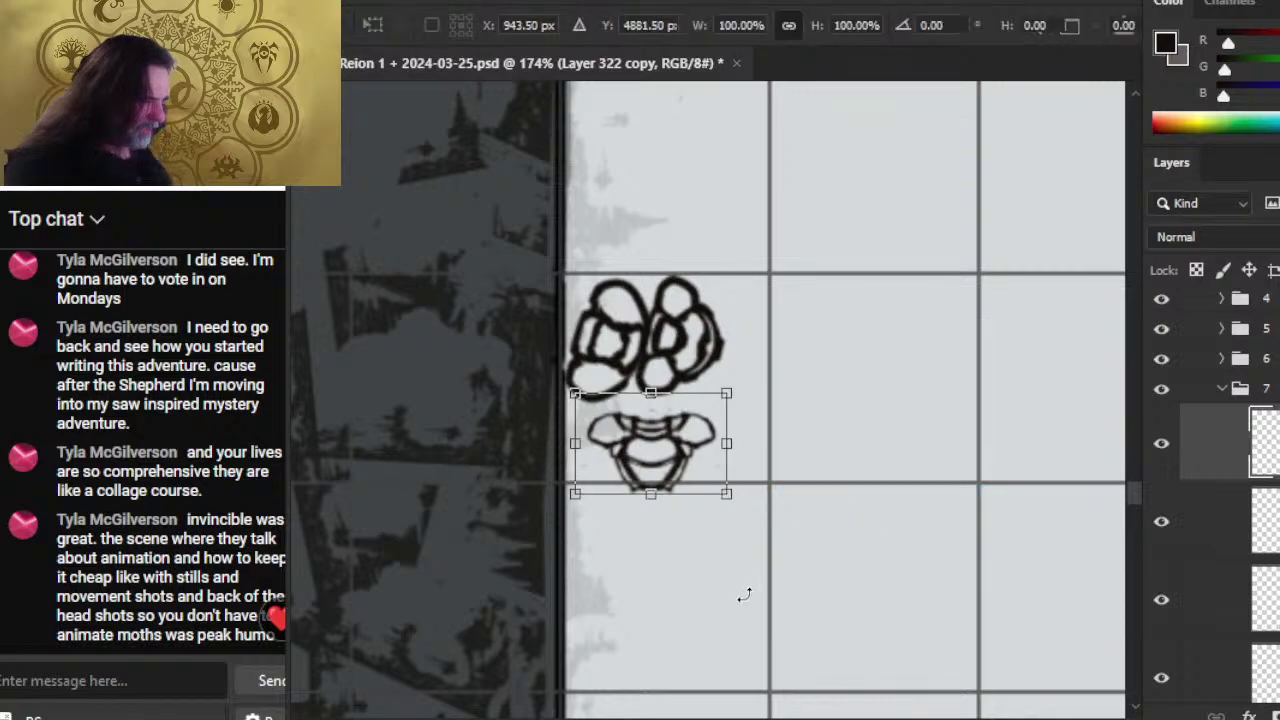
pyautogui.moveTo(737, 594); pyautogui.dragTo(813, 491)
pyautogui.press('Return')
pyautogui.press('v')
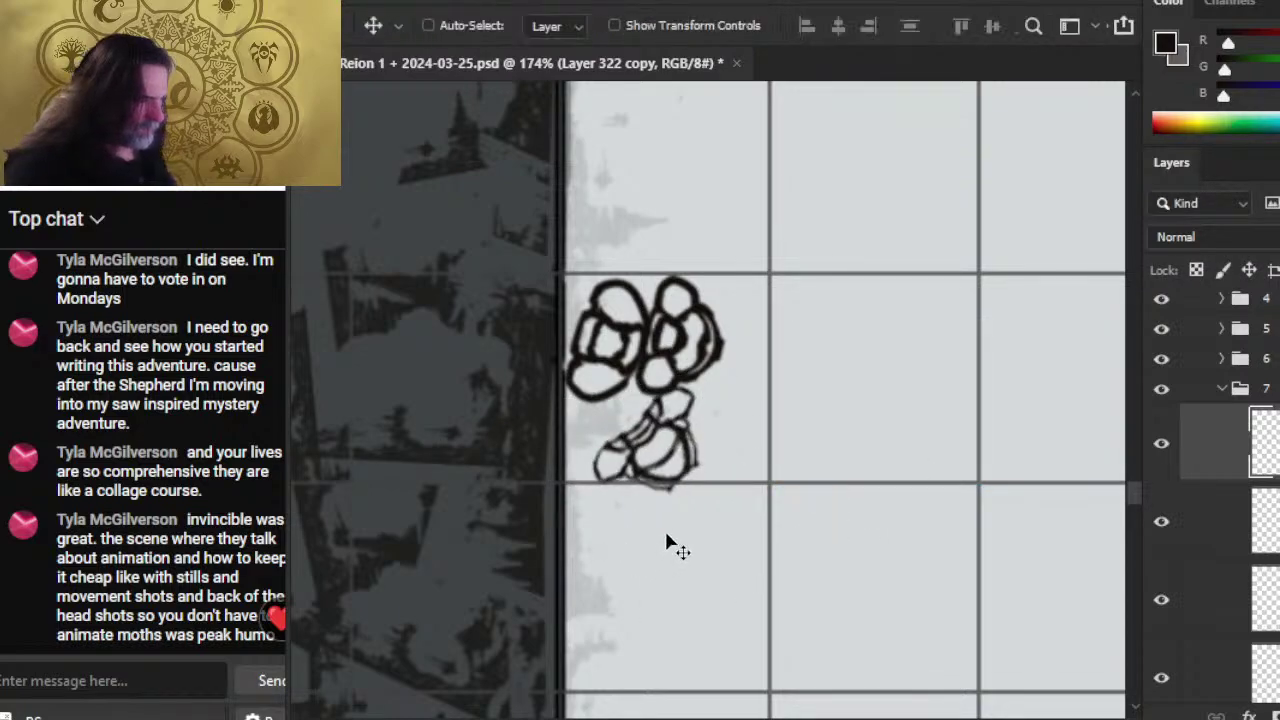
pyautogui.moveTo(666, 543)
pyautogui.mouseDown()
pyautogui.moveTo(711, 491)
pyautogui.moveTo(733, 501)
pyautogui.moveTo(727, 523)
pyautogui.mouseUp()
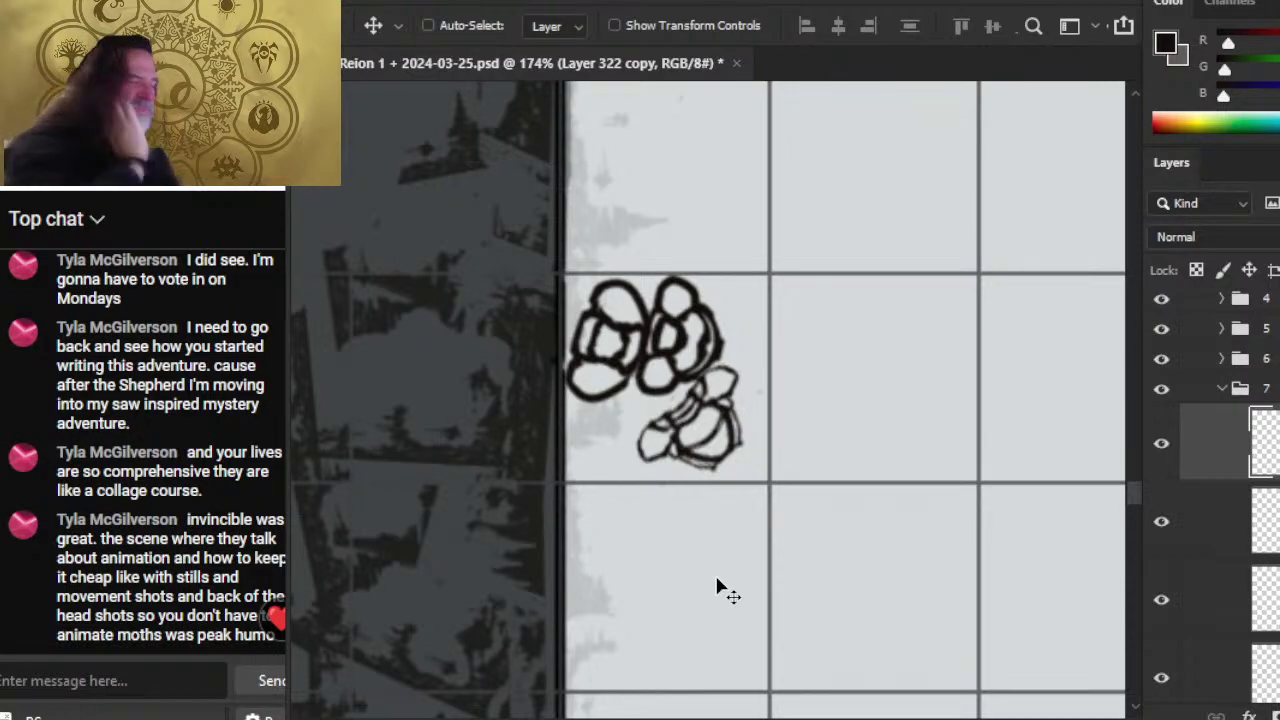
# - Thin the outlines of the pair's right-hand prop on Layer 322 with the 3 px eraser
pyautogui.click(1225, 520)
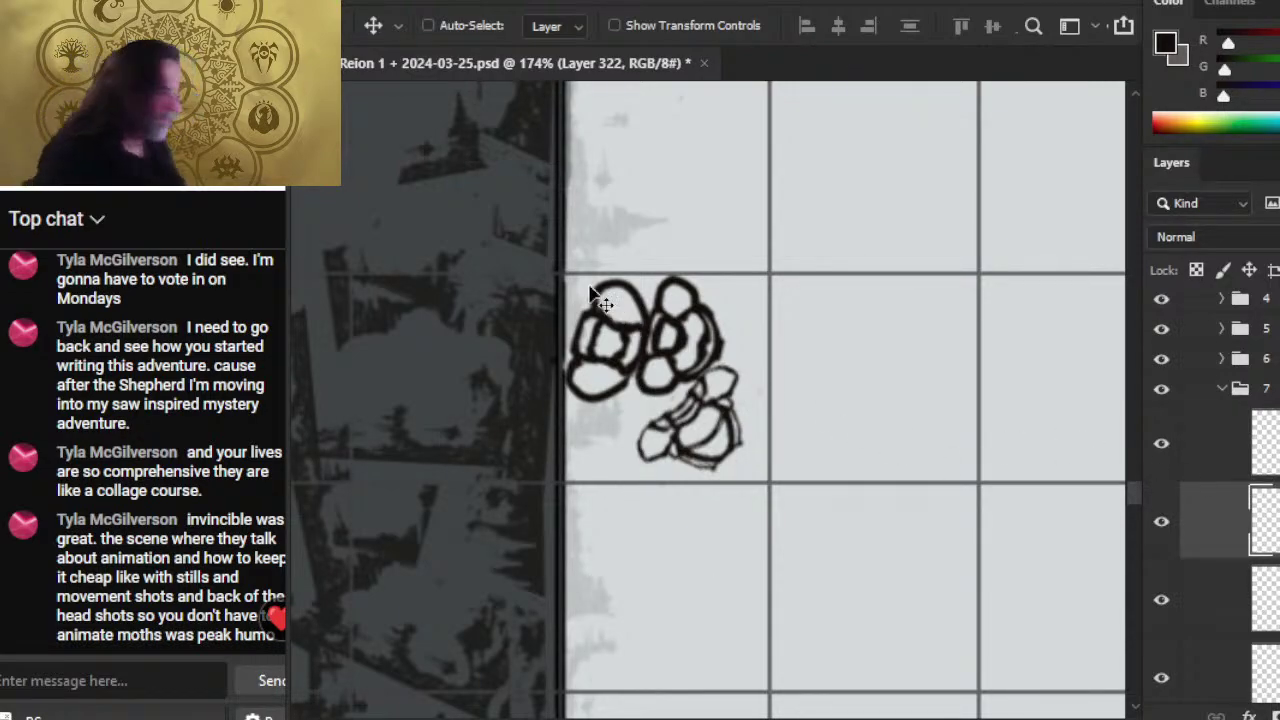
pyautogui.press('e')
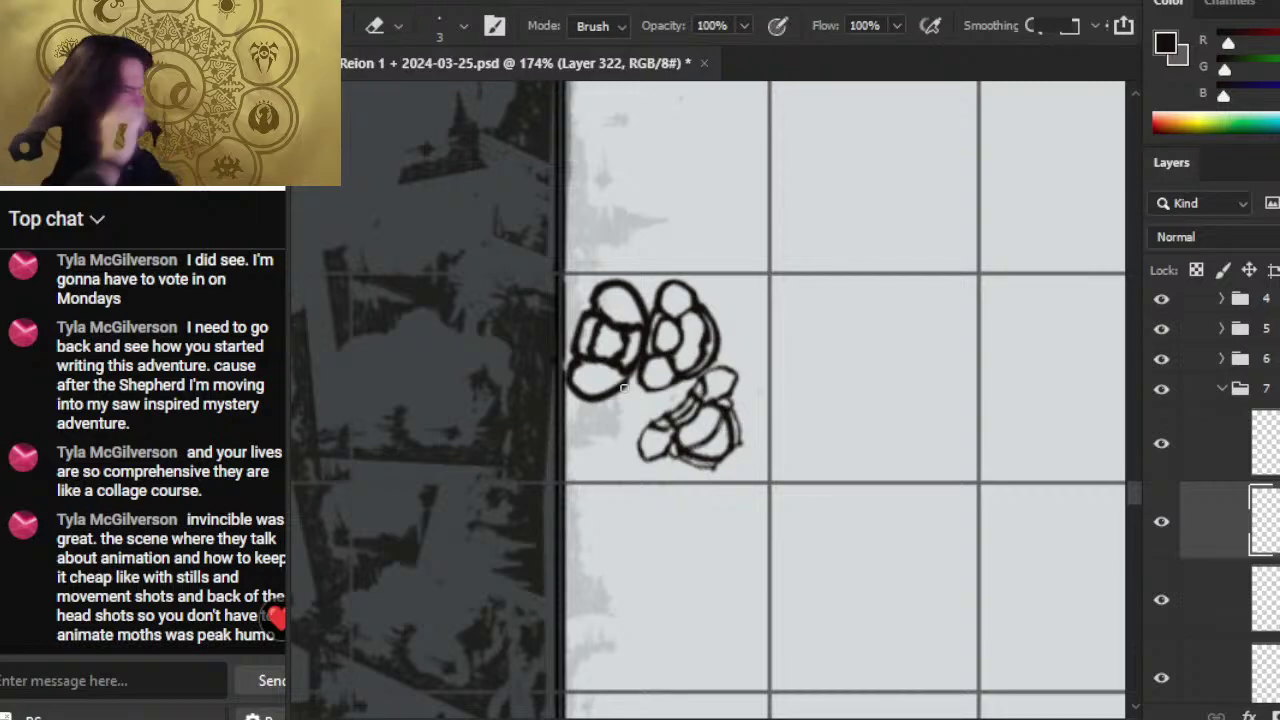
# - Thin the outlines of the left-hand prop on Layer 321 and shift it slightly up and left
pyautogui.click(1218, 598)
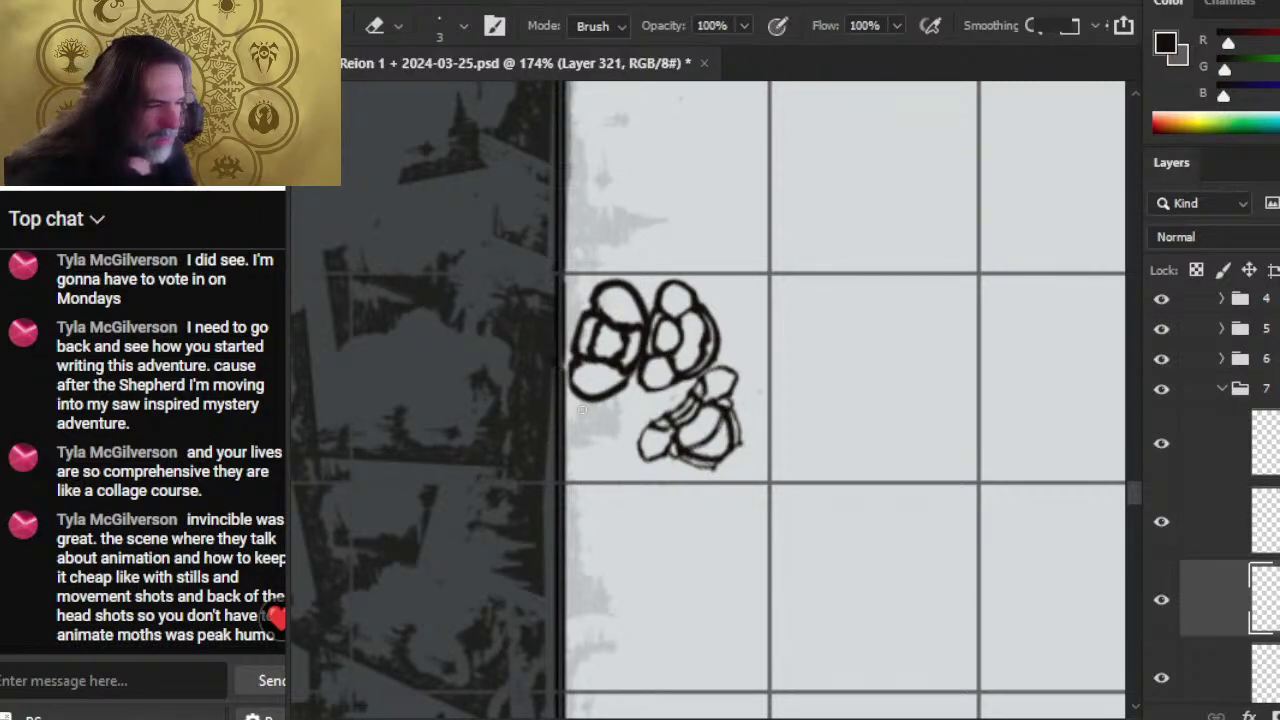
pyautogui.press('b')
pyautogui.press('e')
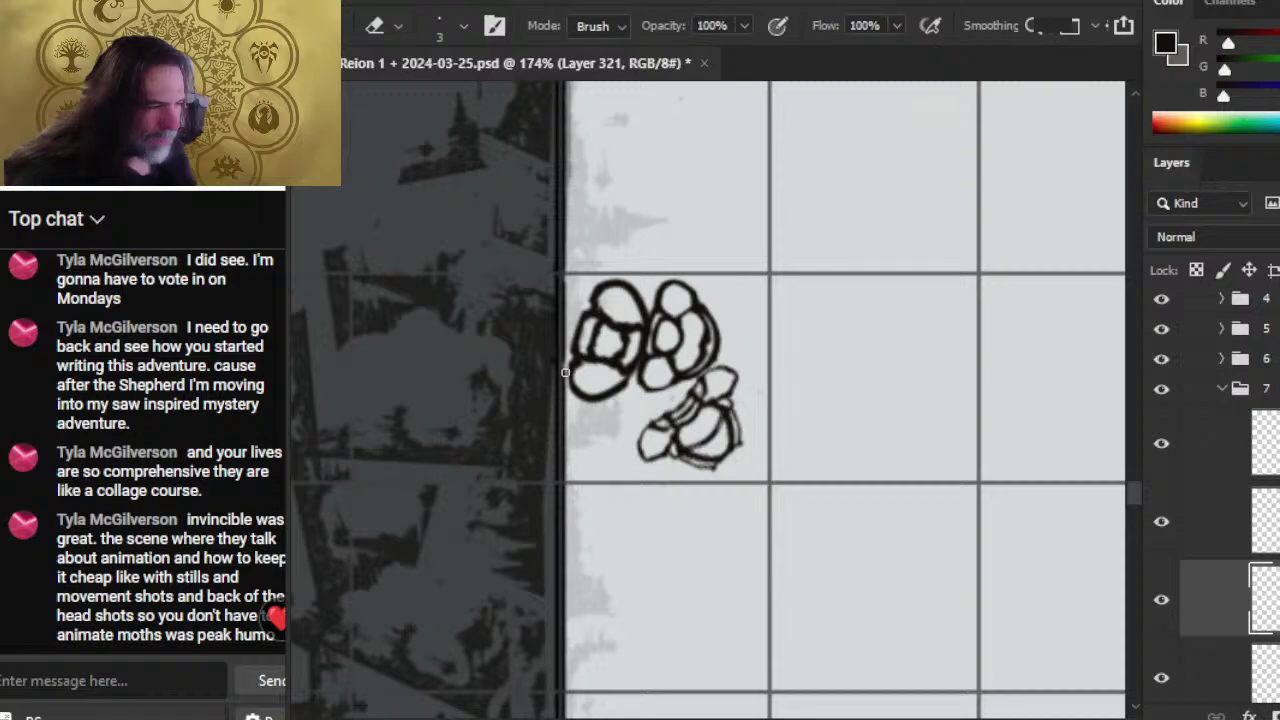
pyautogui.click(596, 284)
pyautogui.moveTo(626, 282); pyautogui.dragTo(596, 284)
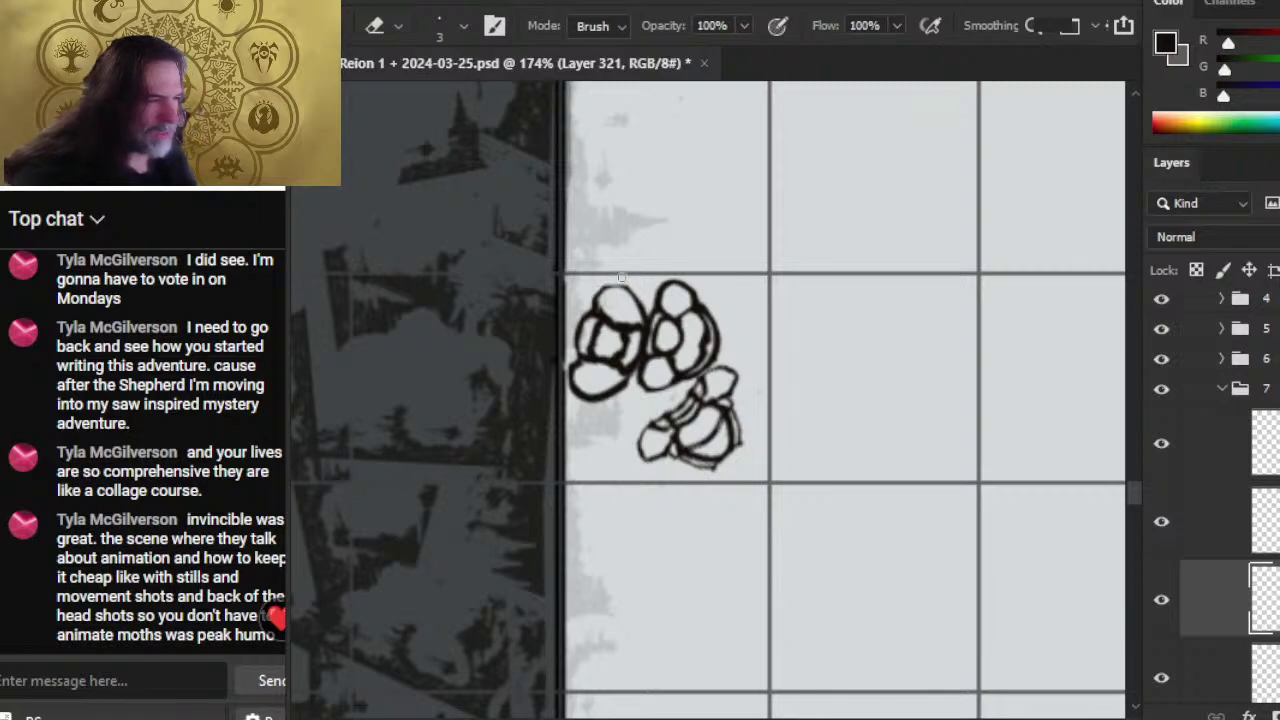
pyautogui.press('b')
pyautogui.press('e')
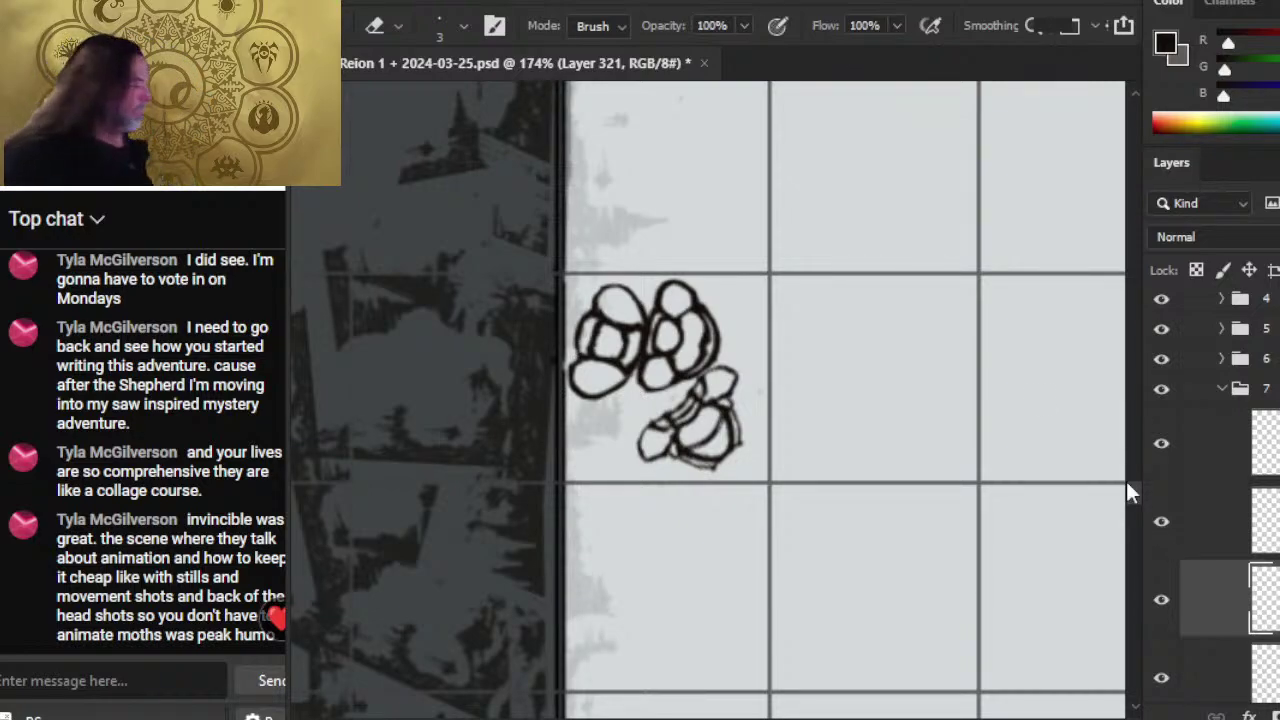
pyautogui.press('v')
pyautogui.moveTo(765, 440)
pyautogui.mouseDown()
pyautogui.moveTo(745, 413)
pyautogui.moveTo(757, 432)
pyautogui.mouseUp()
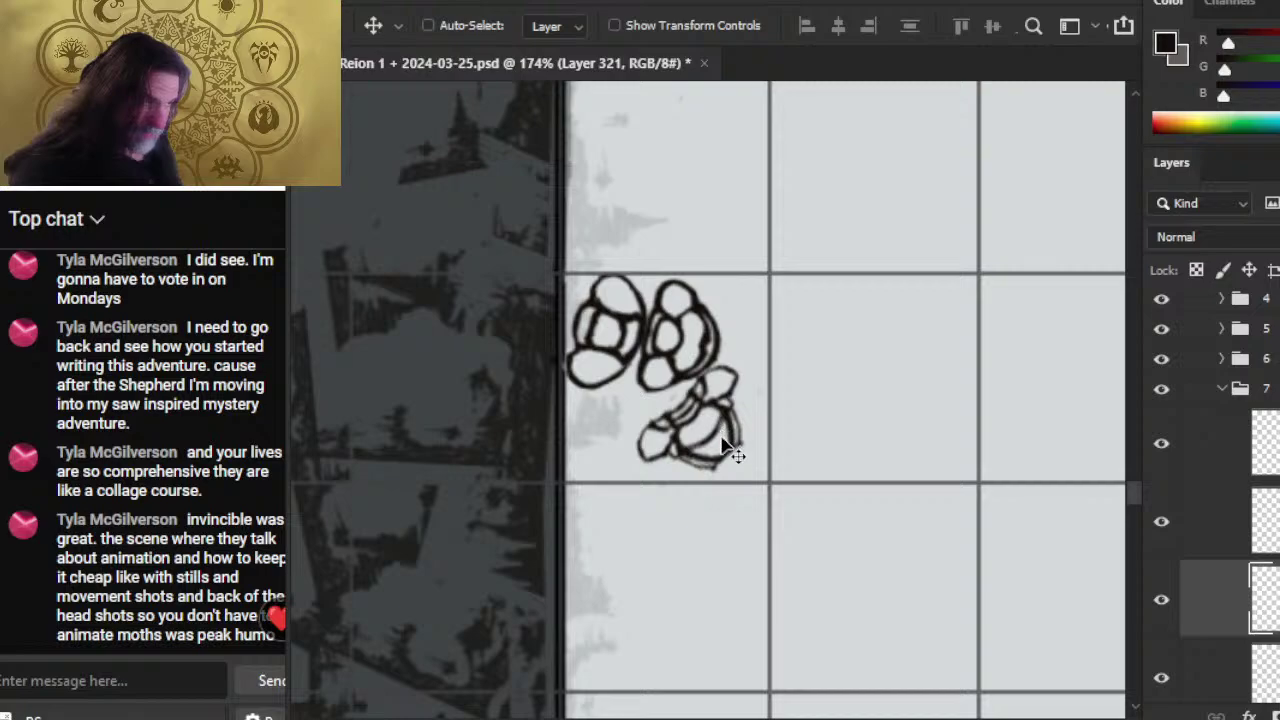
# - Delete the left-hand prop on Layer 321 and move the Layer 322 prop beside the wall in its place
pyautogui.press('e')
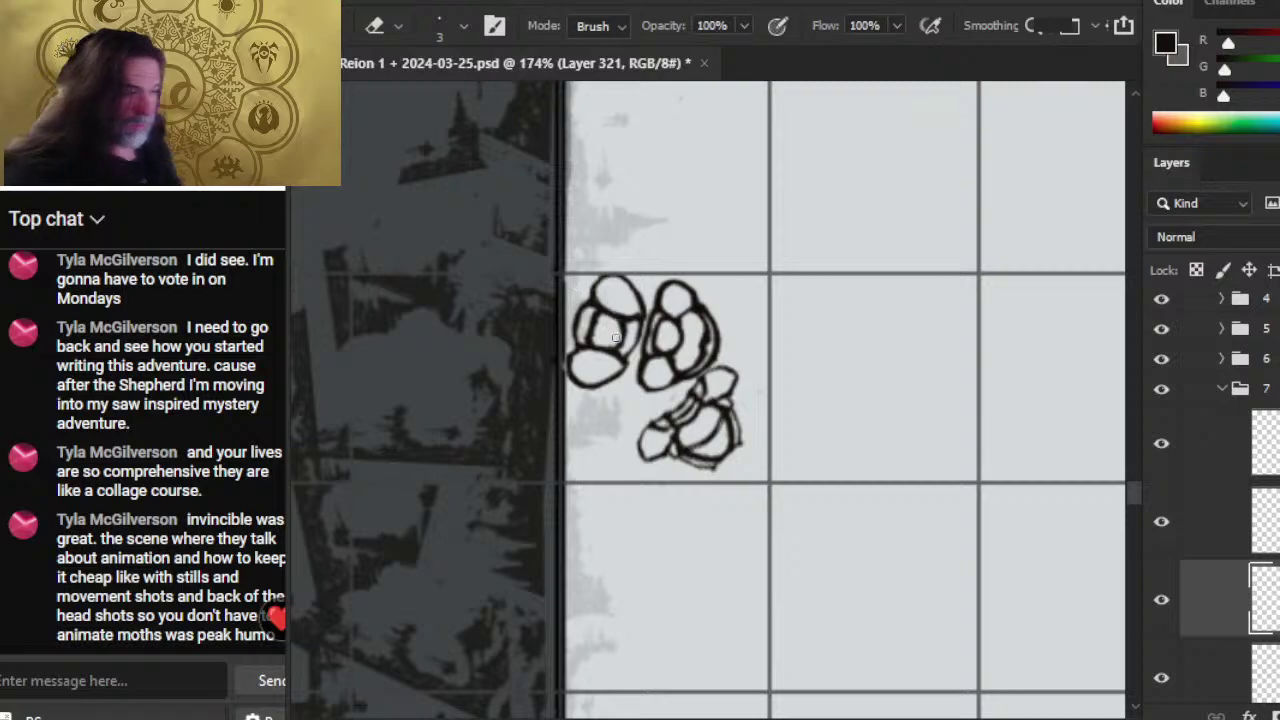
pyautogui.press('Delete')
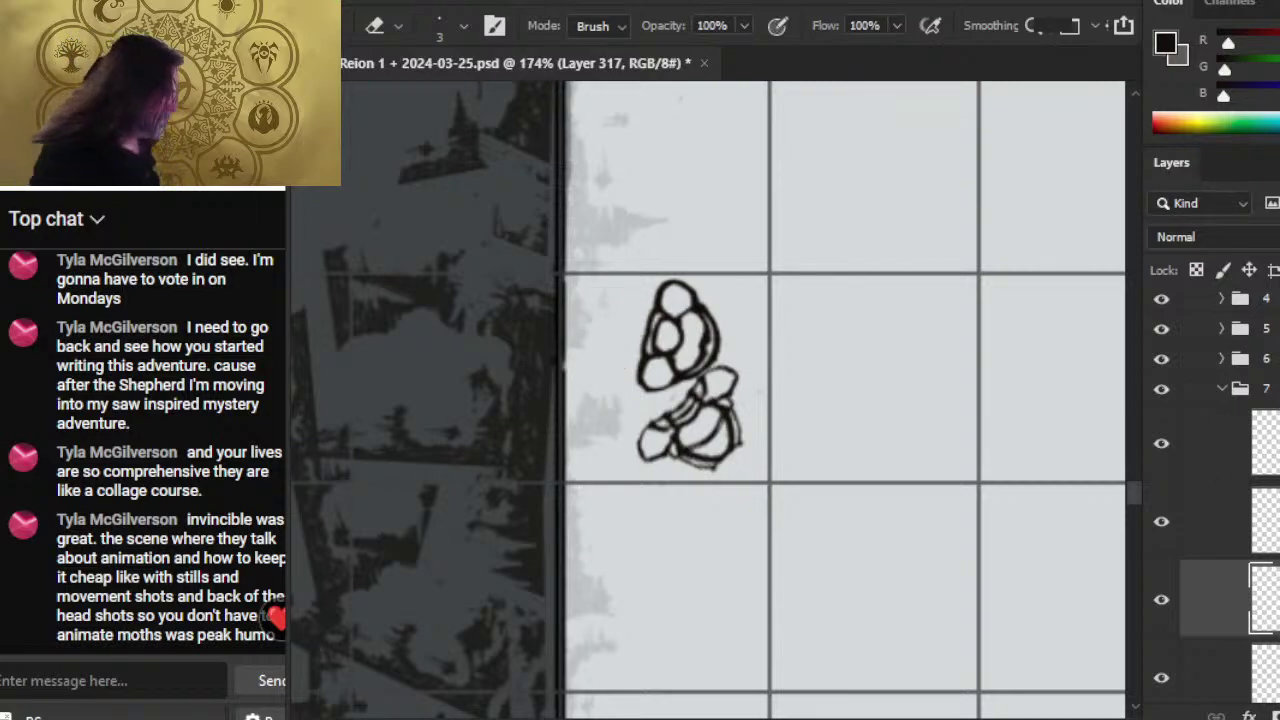
pyautogui.click(1264, 521)
pyautogui.press('v')
pyautogui.moveTo(871, 480); pyautogui.dragTo(795, 471)
# - Rotate the Layer 322 copy prop so its base points right, and place it beside the wall prop
pyautogui.hotkey('ctrl', 'j')
pyautogui.press('l')
pyautogui.rightClick(814, 466)
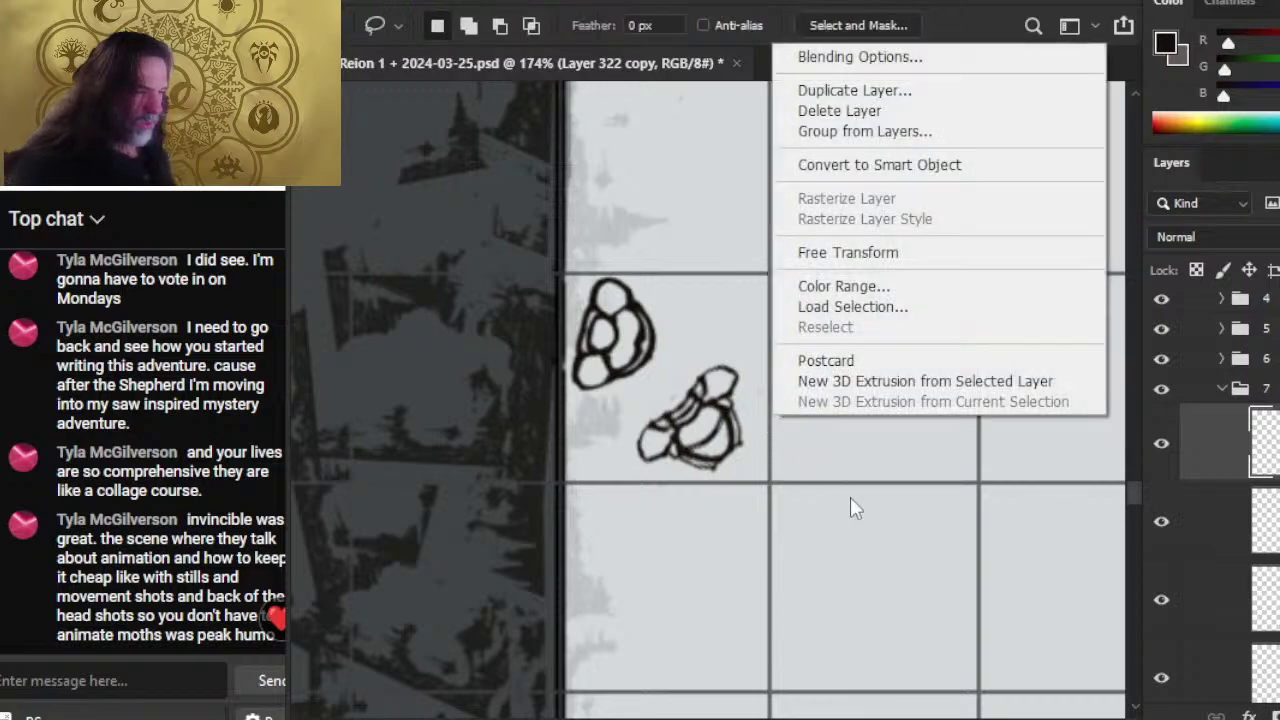
pyautogui.click(837, 253)
pyautogui.moveTo(886, 363)
pyautogui.mouseDown()
pyautogui.moveTo(766, 286)
pyautogui.moveTo(735, 283)
pyautogui.mouseUp()
pyautogui.press('Return')
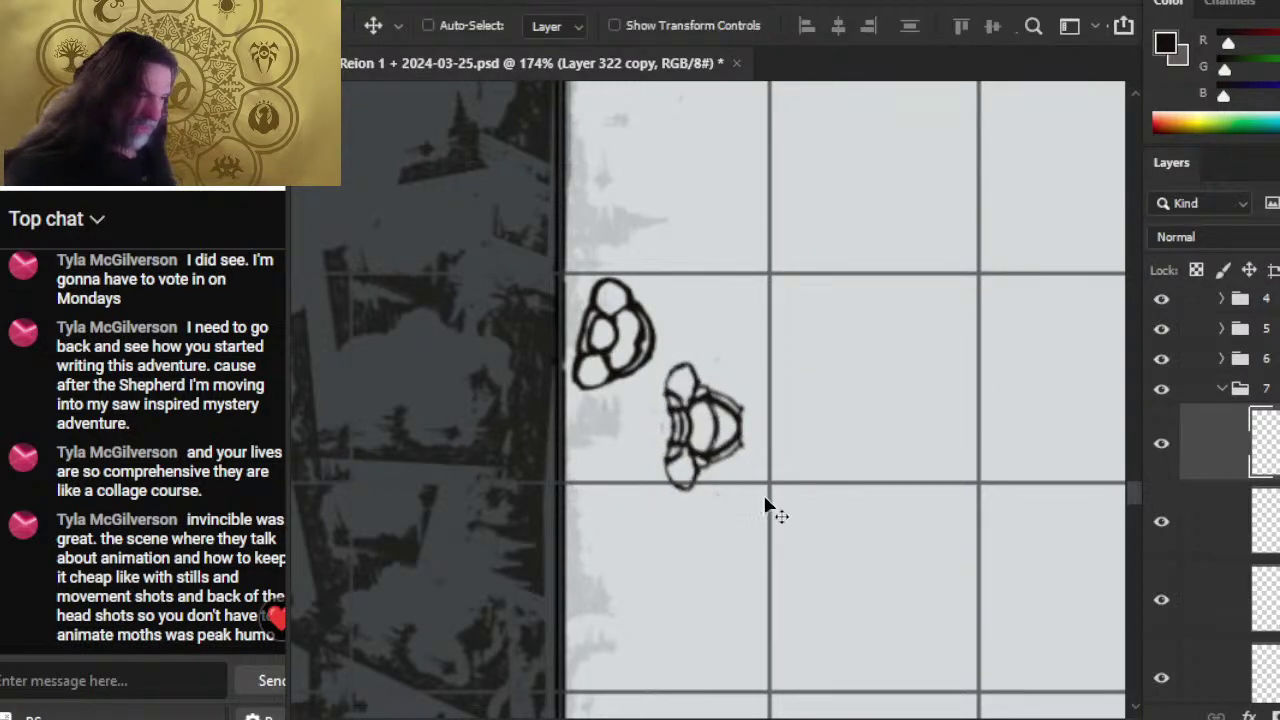
pyautogui.moveTo(766, 508)
pyautogui.mouseDown()
pyautogui.moveTo(757, 429)
pyautogui.moveTo(758, 447)
pyautogui.moveTo(754, 422)
pyautogui.moveTo(738, 418)
pyautogui.mouseUp()
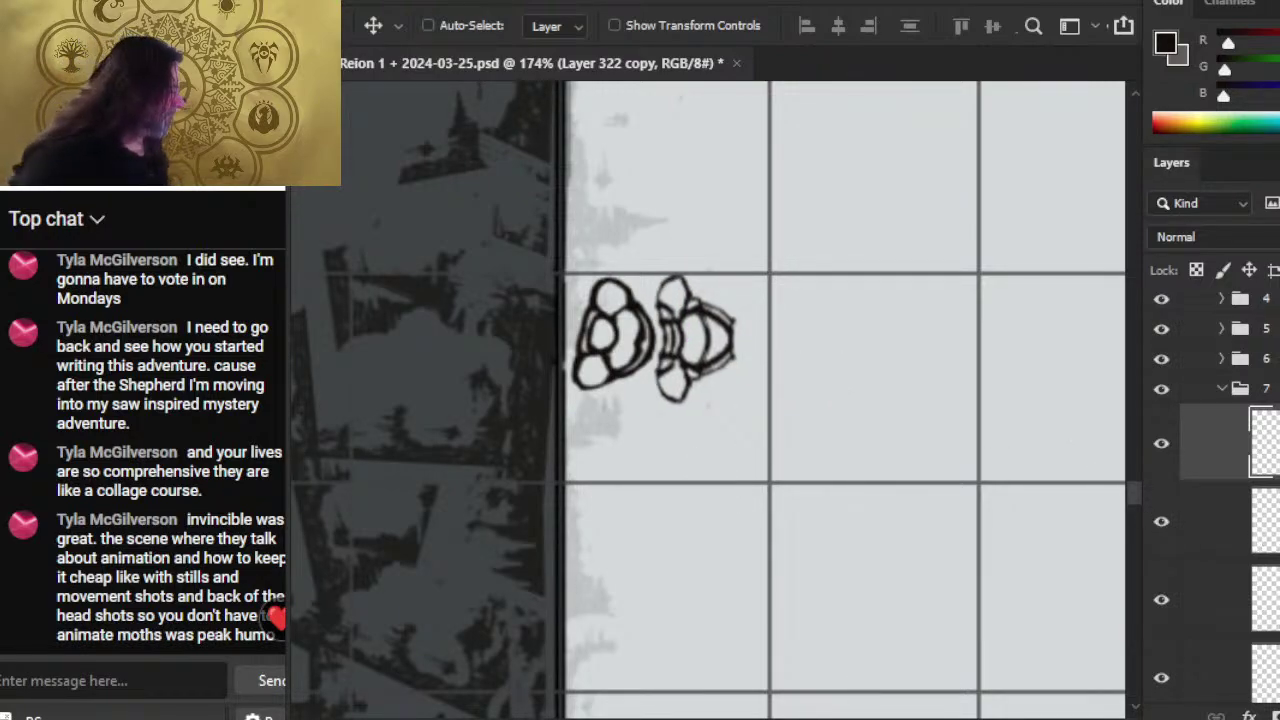
# - Duplicate the Layer 322 prop and place the copy directly below the original along the wall
pyautogui.keyDown('ctrl'); pyautogui.click(1264, 521); pyautogui.keyUp('ctrl')
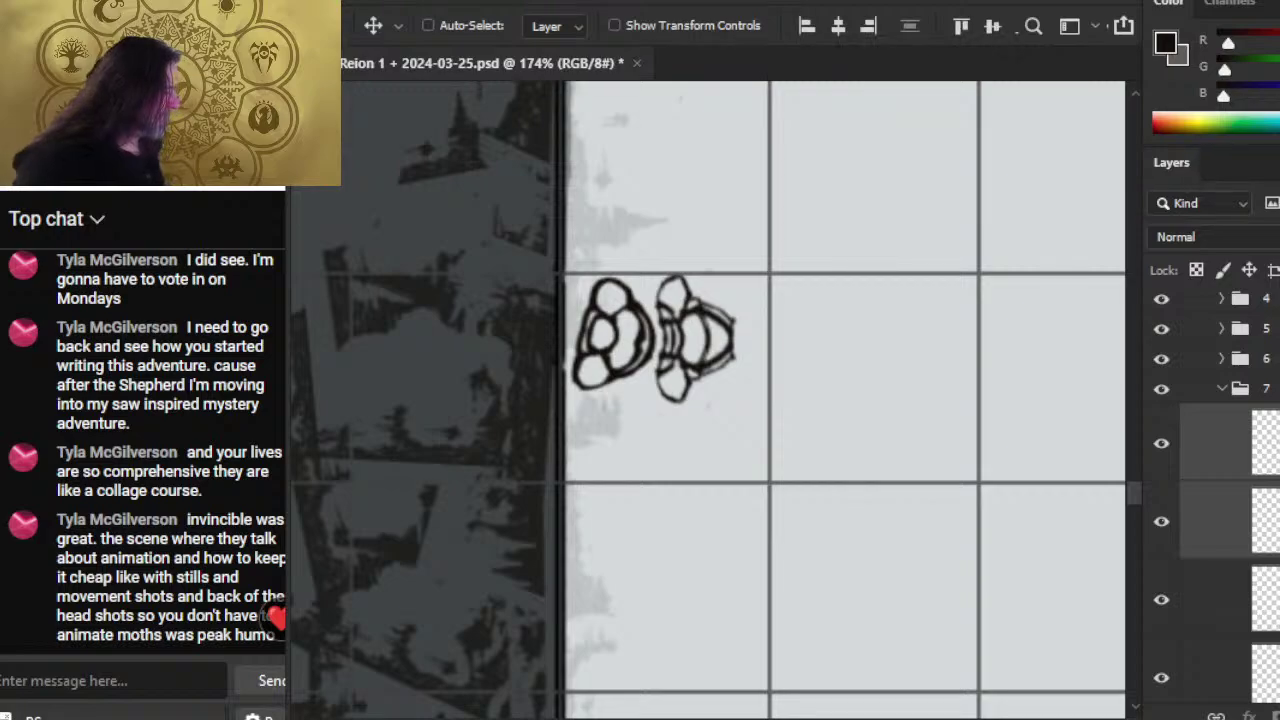
pyautogui.rightClick(1264, 521)
pyautogui.click(1264, 521)
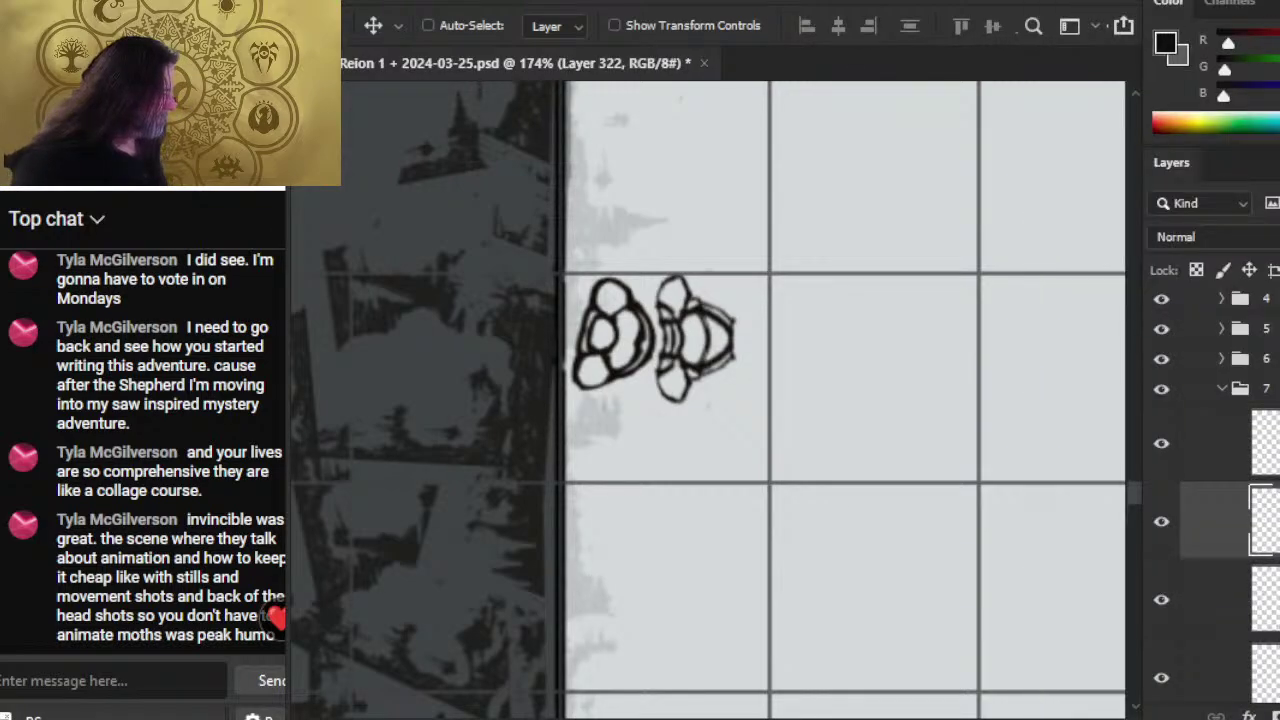
pyautogui.hotkey('ctrl', 'j')
pyautogui.rightClick(1262, 521)
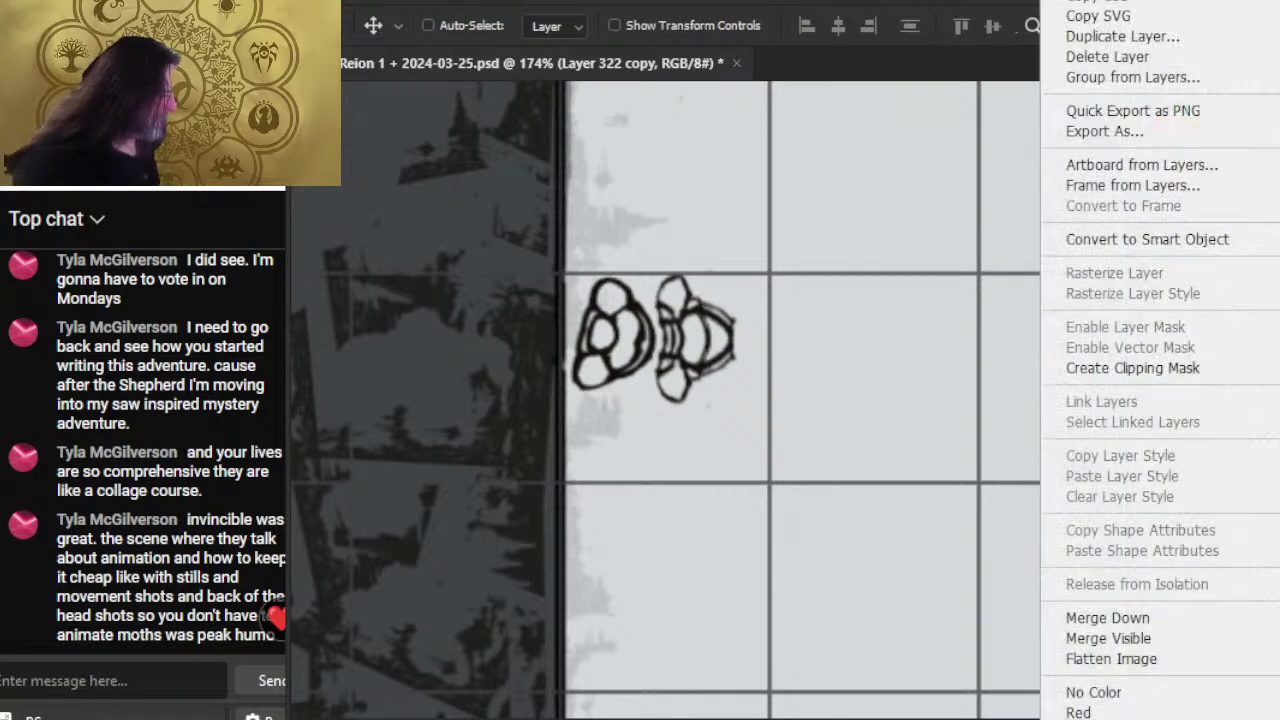
pyautogui.click(1090, 617)
pyautogui.rightClick(1262, 521)
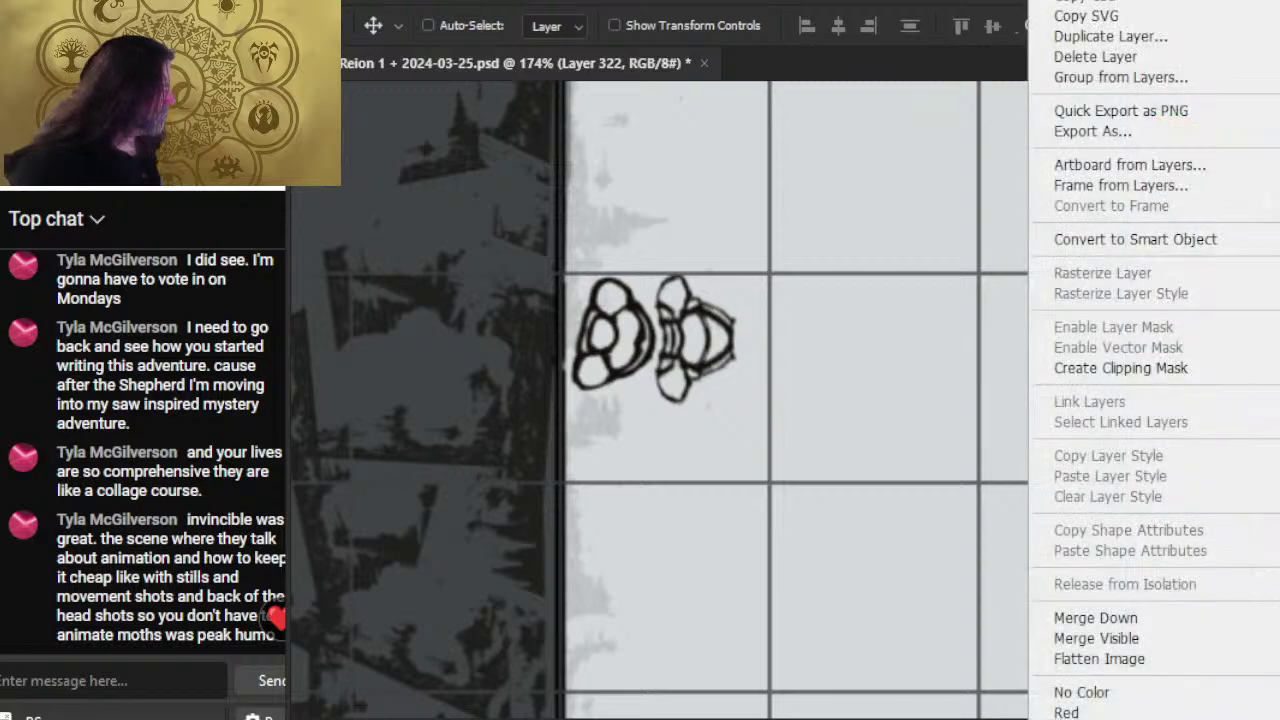
pyautogui.click(1150, 36)
pyautogui.press('Return')
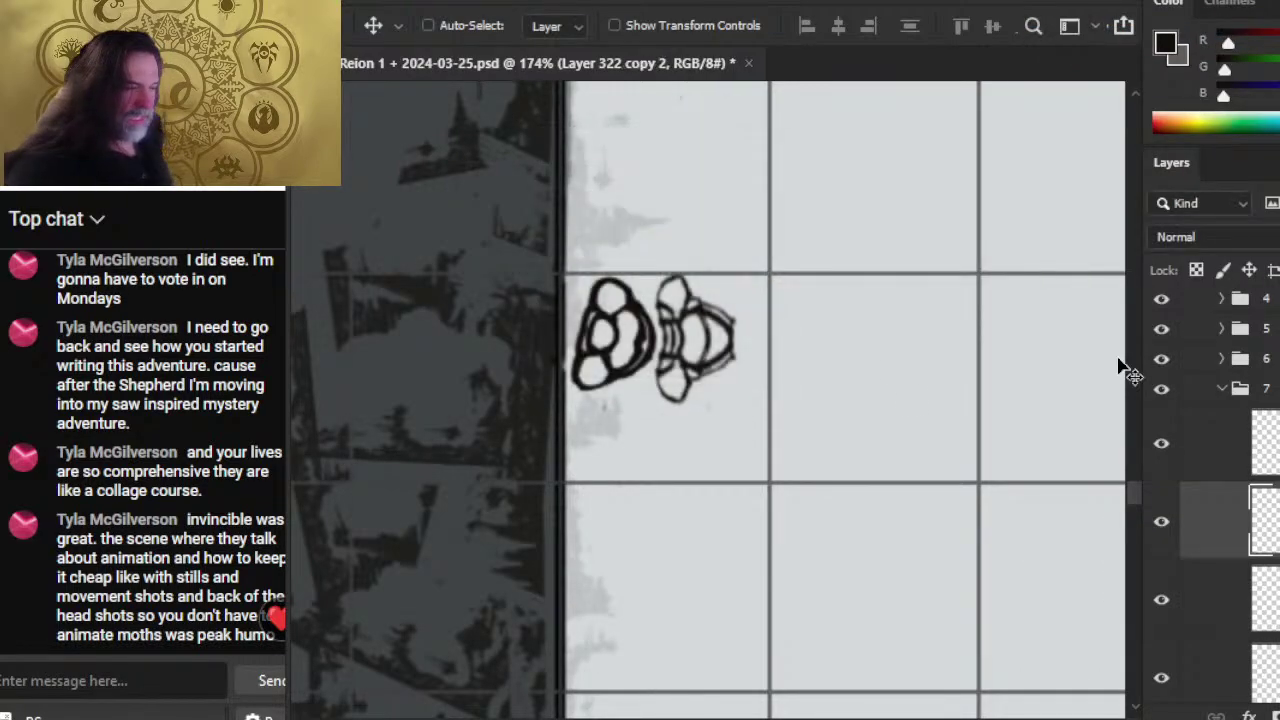
pyautogui.moveTo(877, 403); pyautogui.dragTo(890, 442)
# - Rotate the Layer 322 copy 2 prop about 32.5° clockwise and nudge it slightly down and left beneath the original
pyautogui.press('l')
pyautogui.rightClick(873, 340)
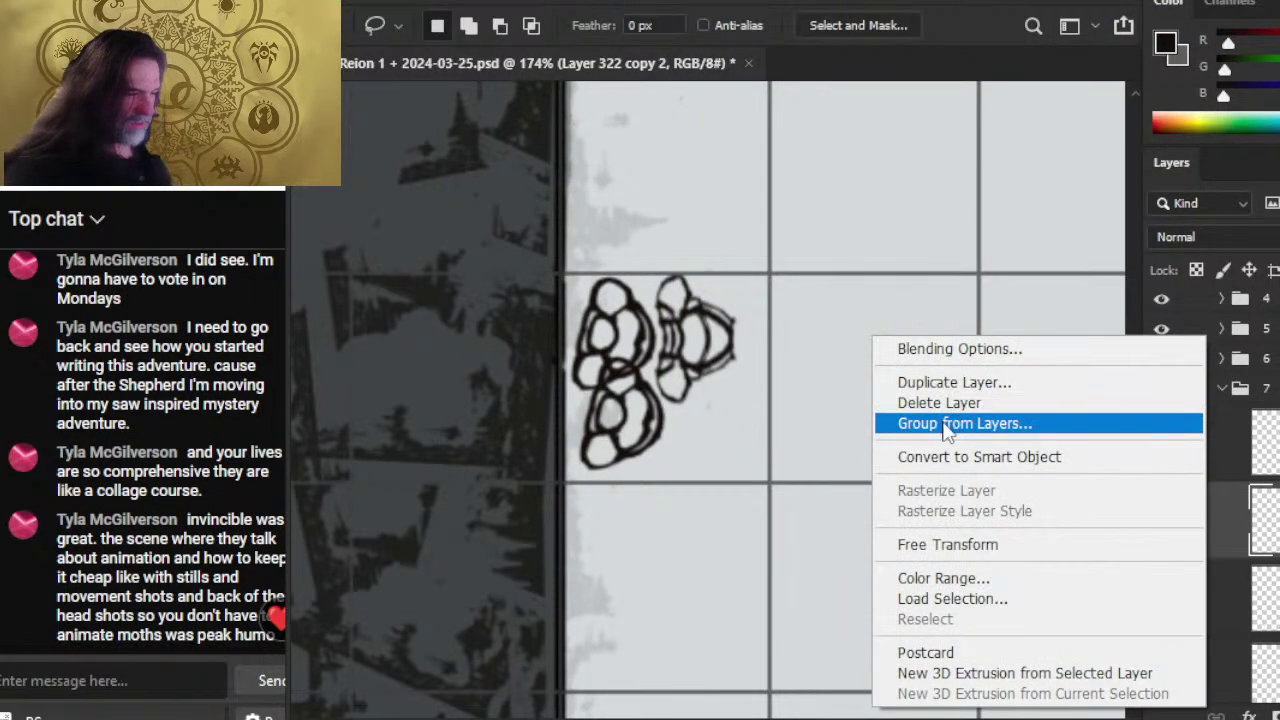
pyautogui.click(947, 544)
pyautogui.moveTo(966, 494); pyautogui.dragTo(889, 368)
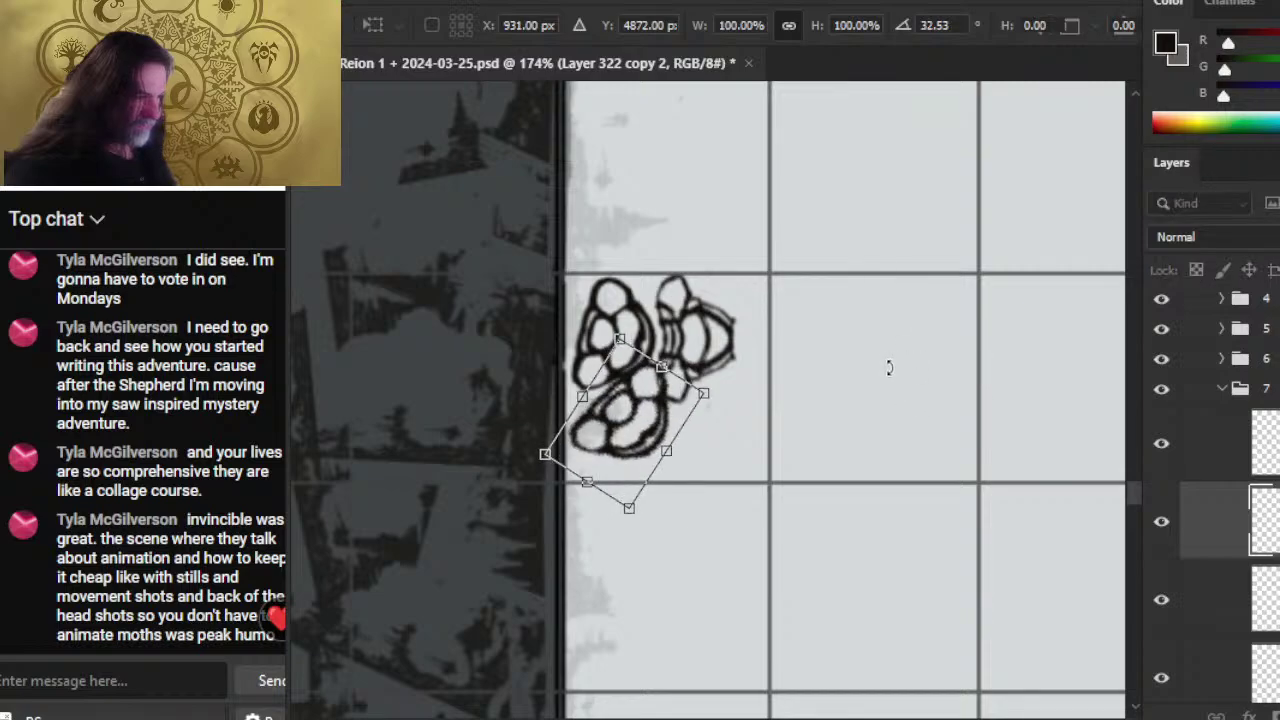
pyautogui.press('Return')
pyautogui.press('v')
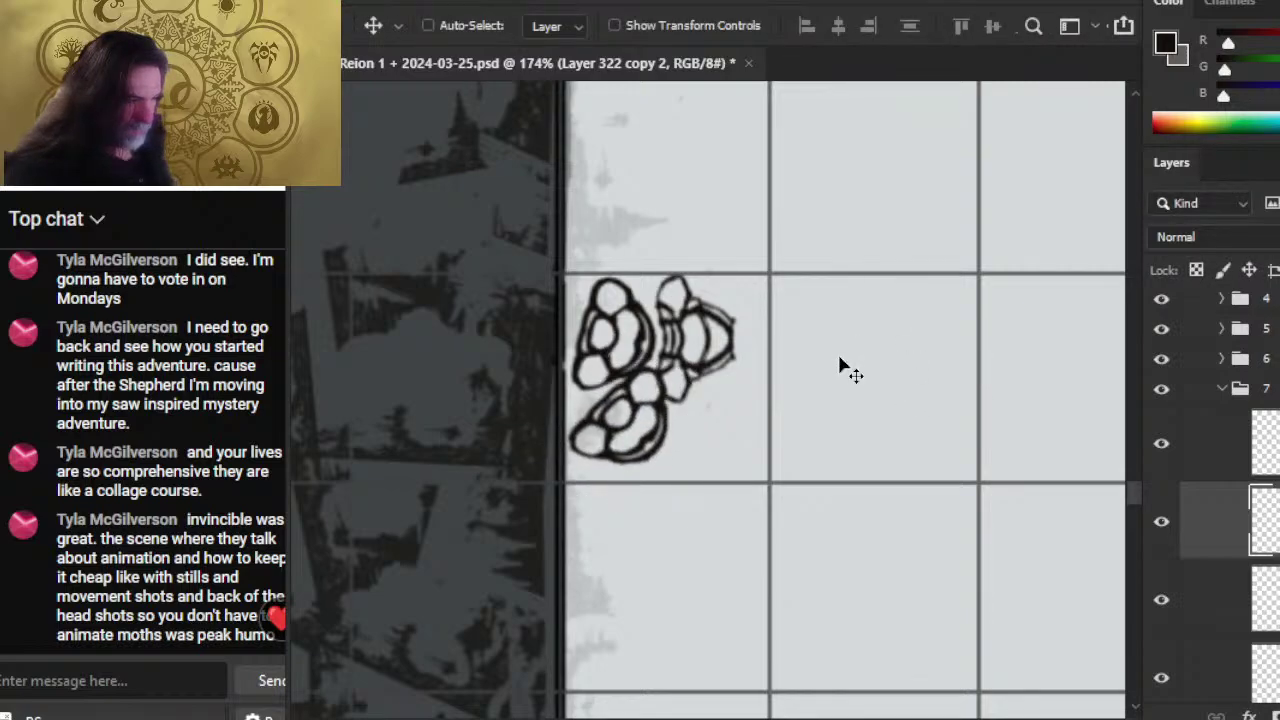
pyautogui.press('Down')
pyautogui.press('Down')
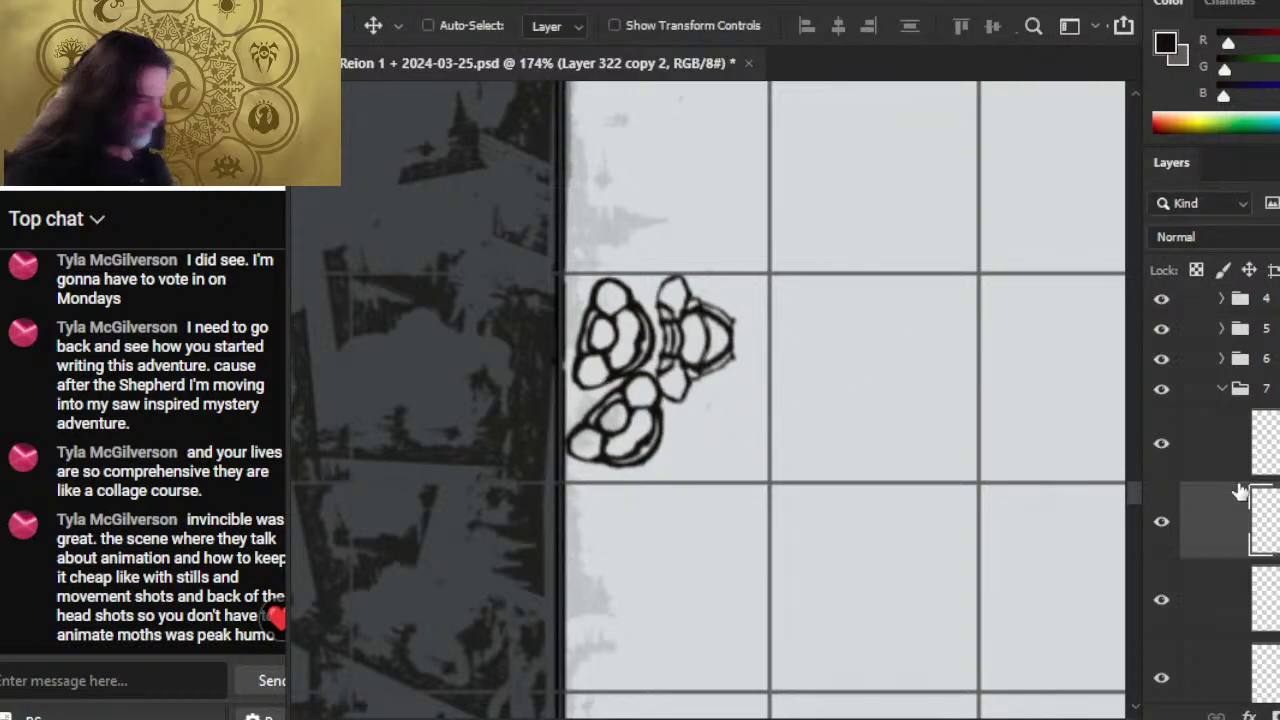
# - Shift the Layer 322 copy prop slightly down and right, beside the other two props
pyautogui.click(1230, 598)
pyautogui.click(1215, 443)
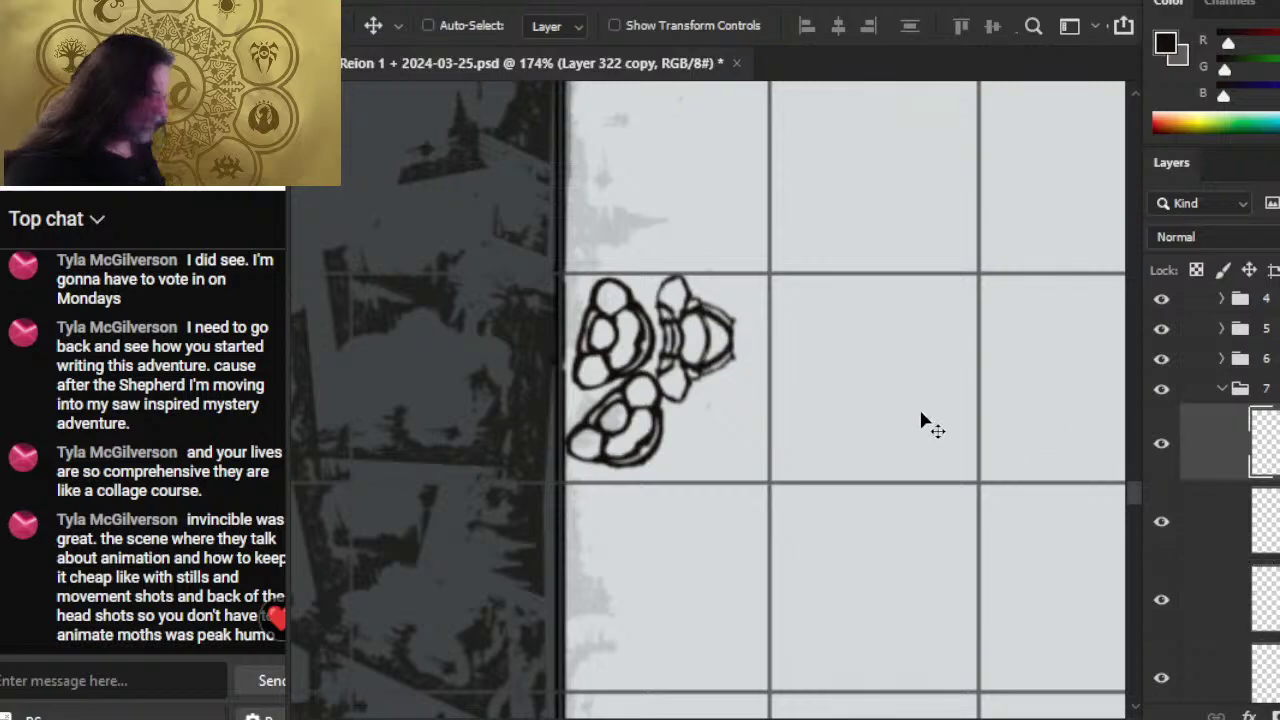
pyautogui.moveTo(924, 421); pyautogui.dragTo(929, 432)
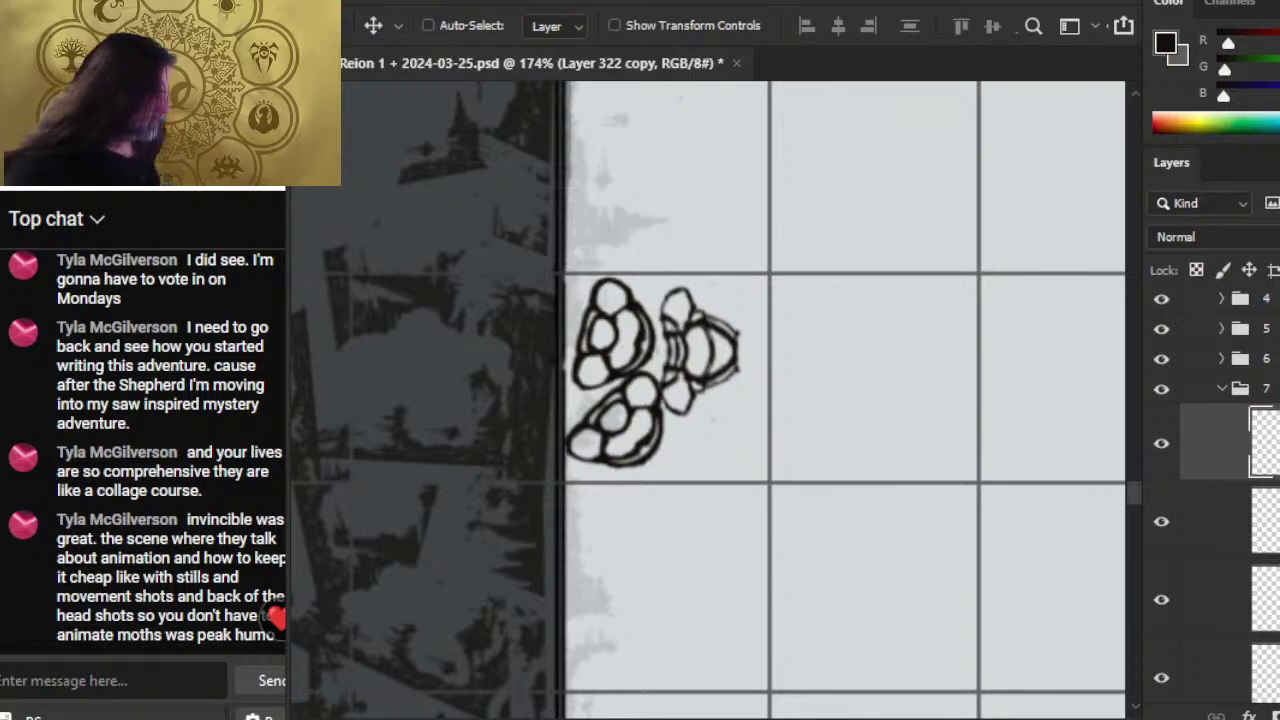
# - Duplicate the three prop layers together and place the second cluster about one grid square above the first
pyautogui.rightClick(1215, 443)
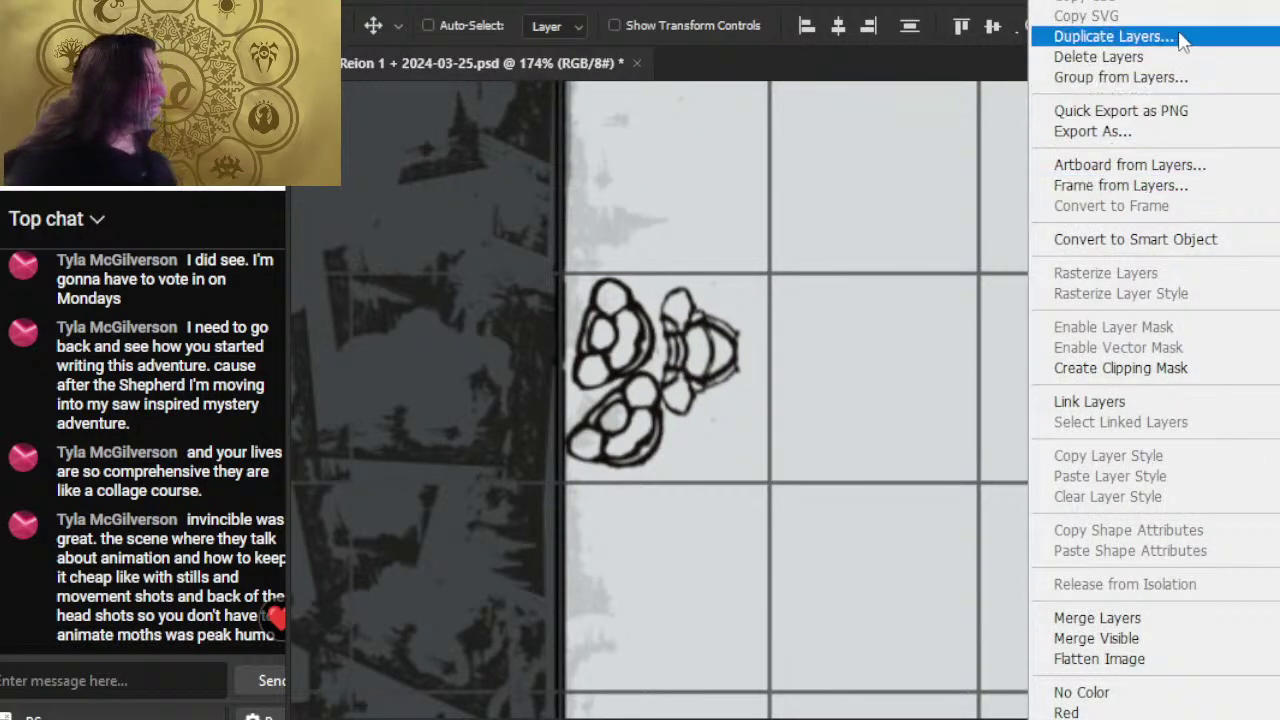
pyautogui.click(1177, 31)
pyautogui.press('Return')
pyautogui.moveTo(746, 524); pyautogui.dragTo(754, 305)
# - Examine the whole gym room around the two prop clusters, from the dumbbell wall down to the weapons table
pyautogui.press('space')
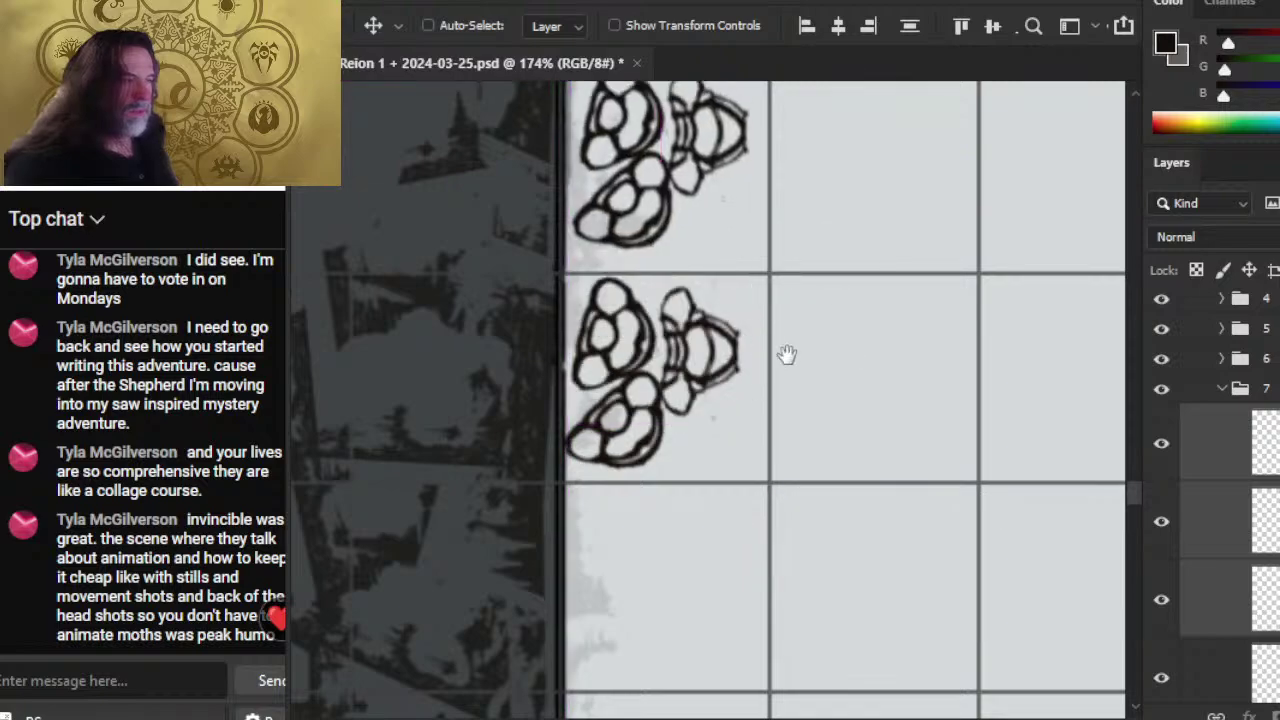
pyautogui.moveTo(786, 354); pyautogui.dragTo(760, 608)
pyautogui.press('z')
pyautogui.moveTo(795, 502); pyautogui.dragTo(659, 494)
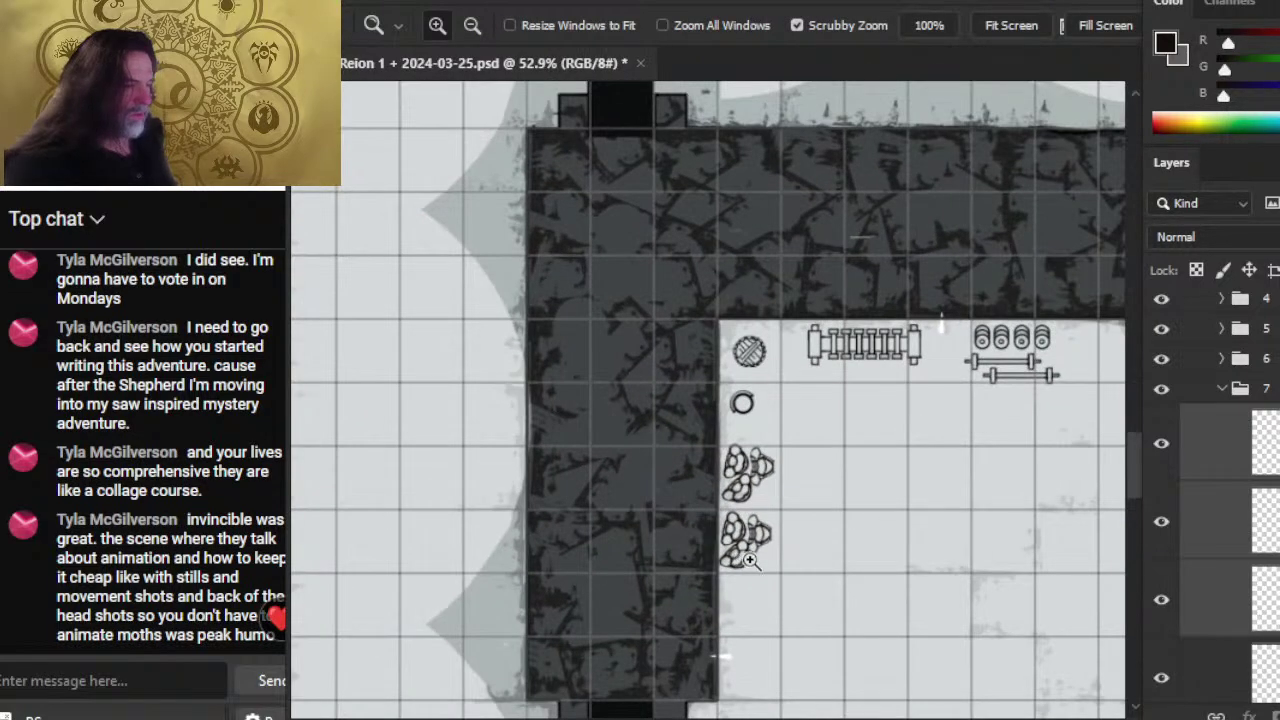
pyautogui.press('space')
pyautogui.moveTo(894, 554); pyautogui.dragTo(803, 414)
pyautogui.press('v')
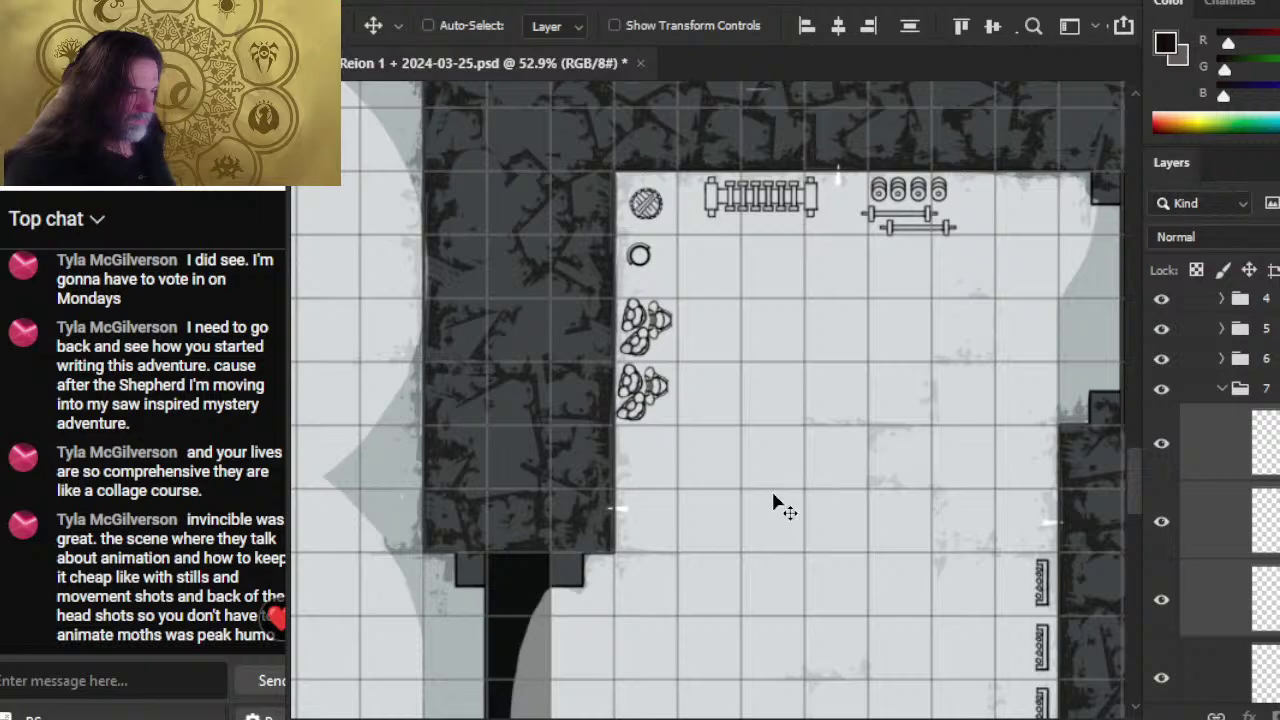
pyautogui.moveTo(808, 490); pyautogui.dragTo(750, 456)
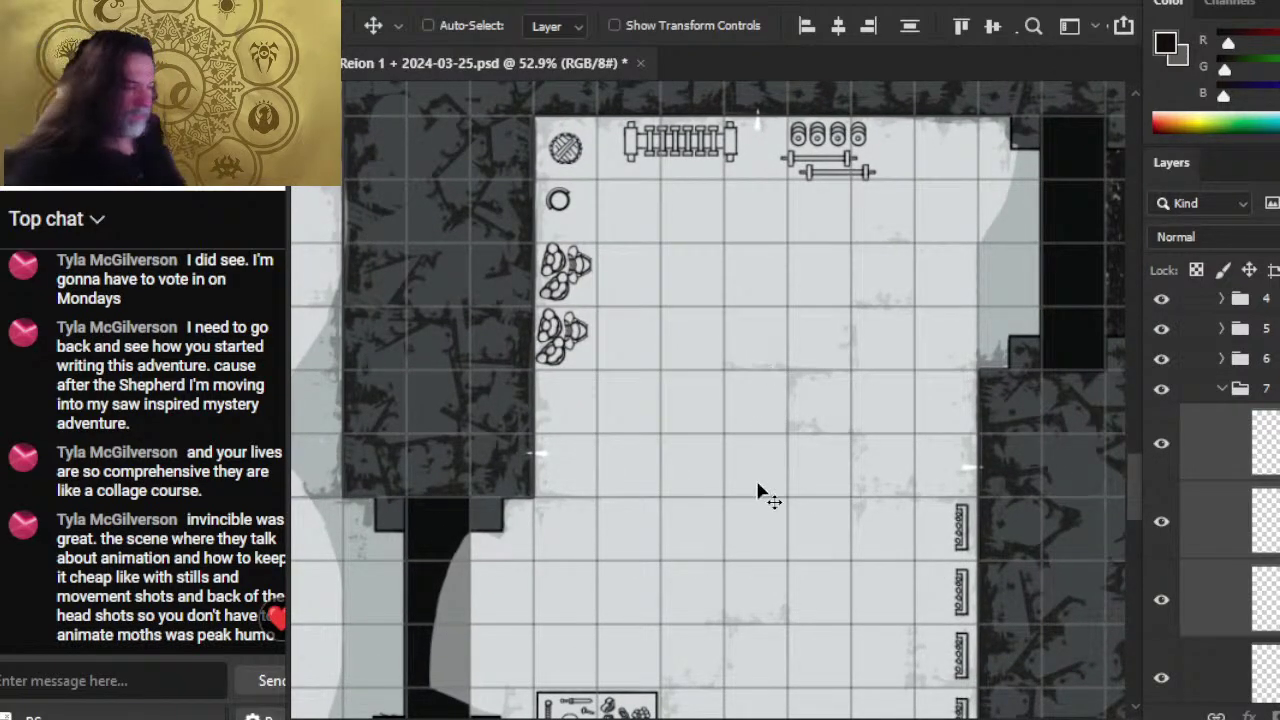
pyautogui.moveTo(847, 613); pyautogui.dragTo(816, 431)
pyautogui.press('z')
pyautogui.moveTo(814, 506); pyautogui.dragTo(731, 523)
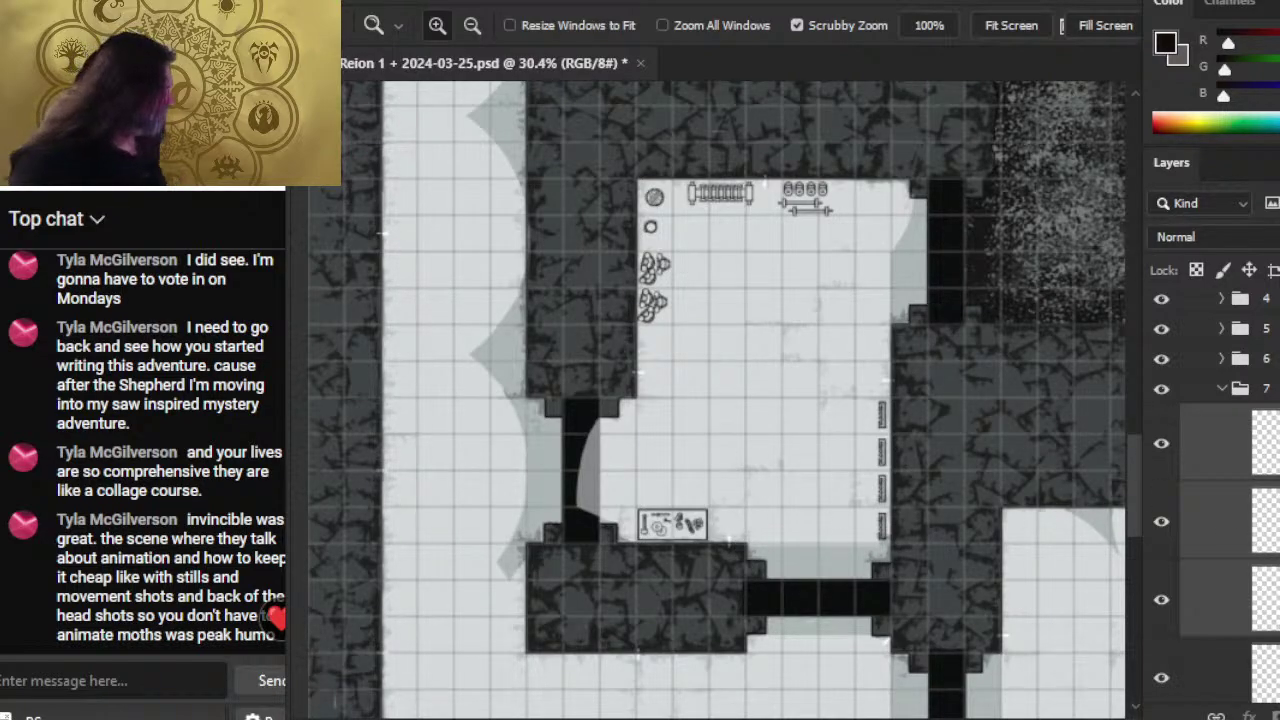
# - Group the layers of each prop cluster separately and move both groups about two grid squares down the wall
pyautogui.hotkey('ctrl', 'g')
pyautogui.click(1262, 465)
pyautogui.keyDown('shift'); pyautogui.click(1262, 625); pyautogui.keyUp('shift')
pyautogui.hotkey('ctrl', 'g')
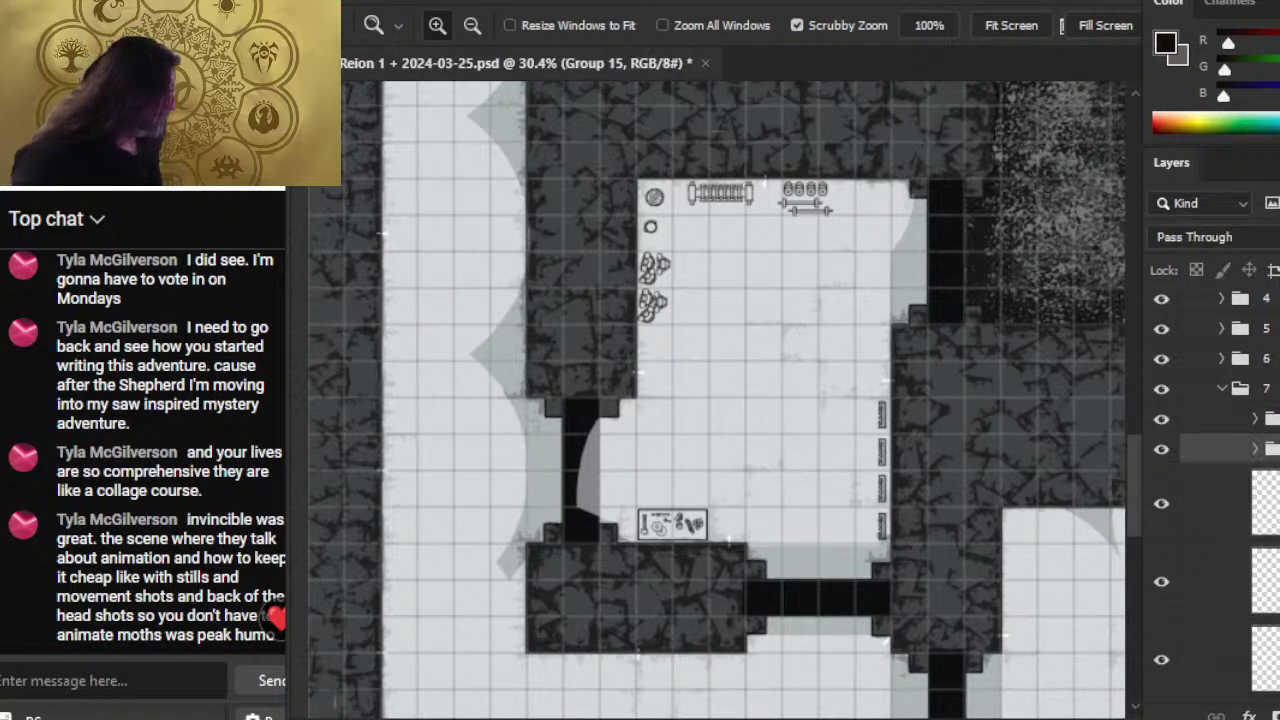
pyautogui.keyDown('shift'); pyautogui.click(1265, 419); pyautogui.keyUp('shift')
pyautogui.press('v')
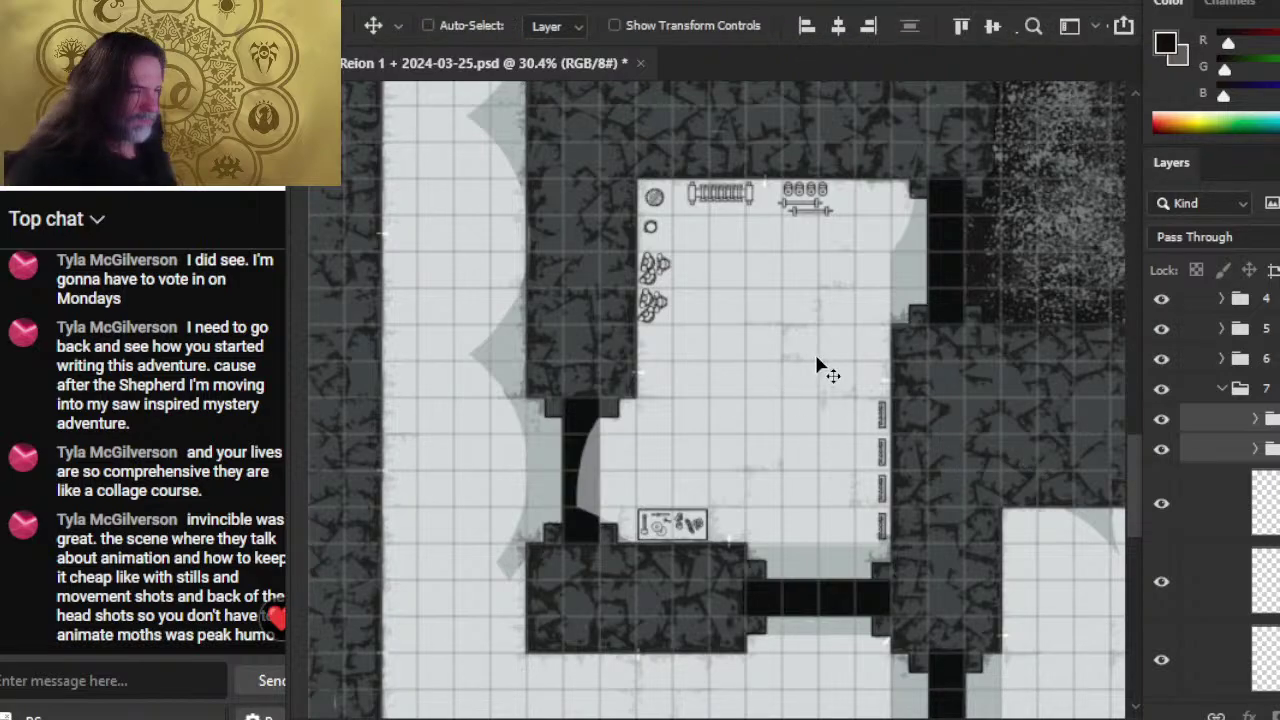
pyautogui.moveTo(820, 366); pyautogui.dragTo(816, 428)
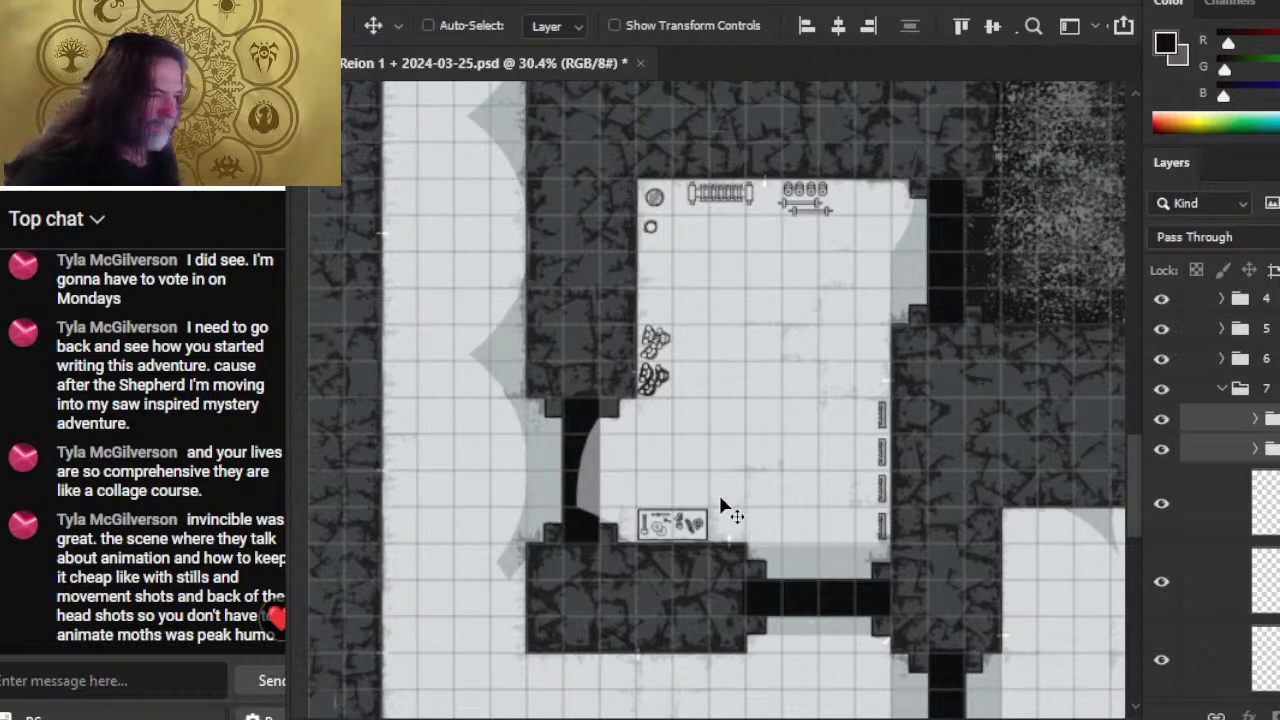
pyautogui.press('z')
pyautogui.click(760, 420)
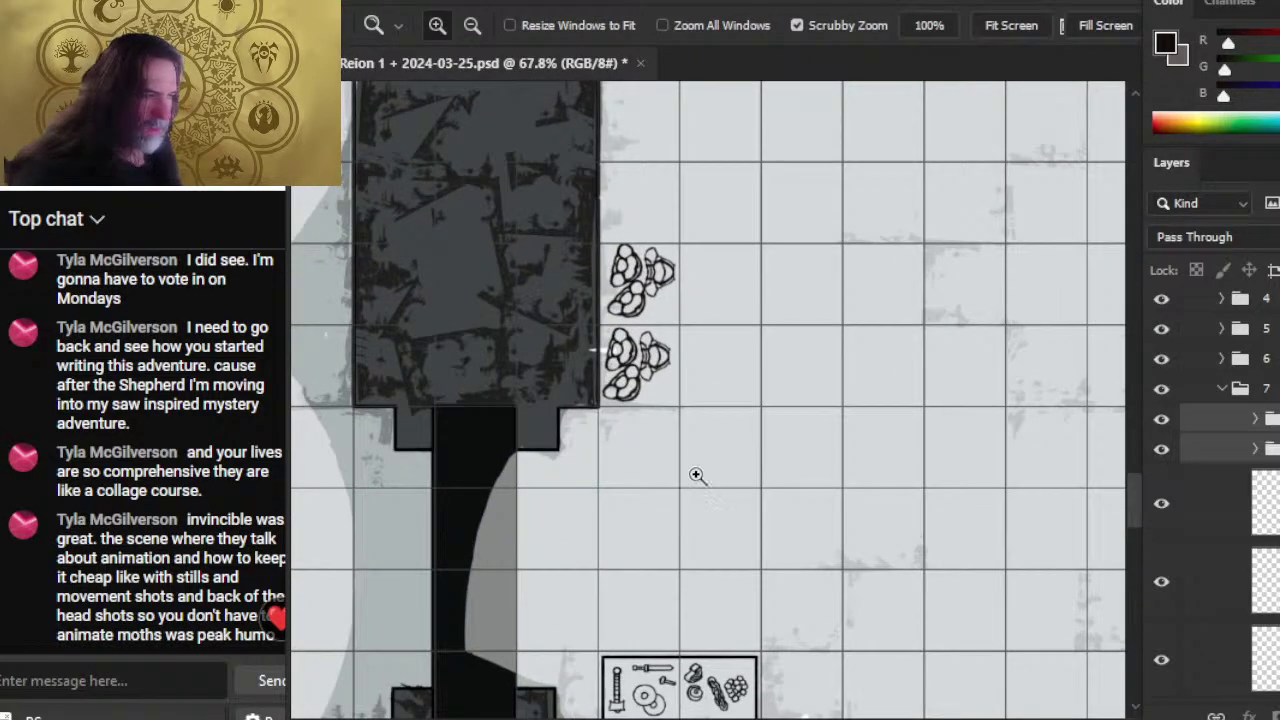
pyautogui.moveTo(868, 405); pyautogui.dragTo(804, 428)
pyautogui.moveTo(878, 450); pyautogui.dragTo(771, 417)
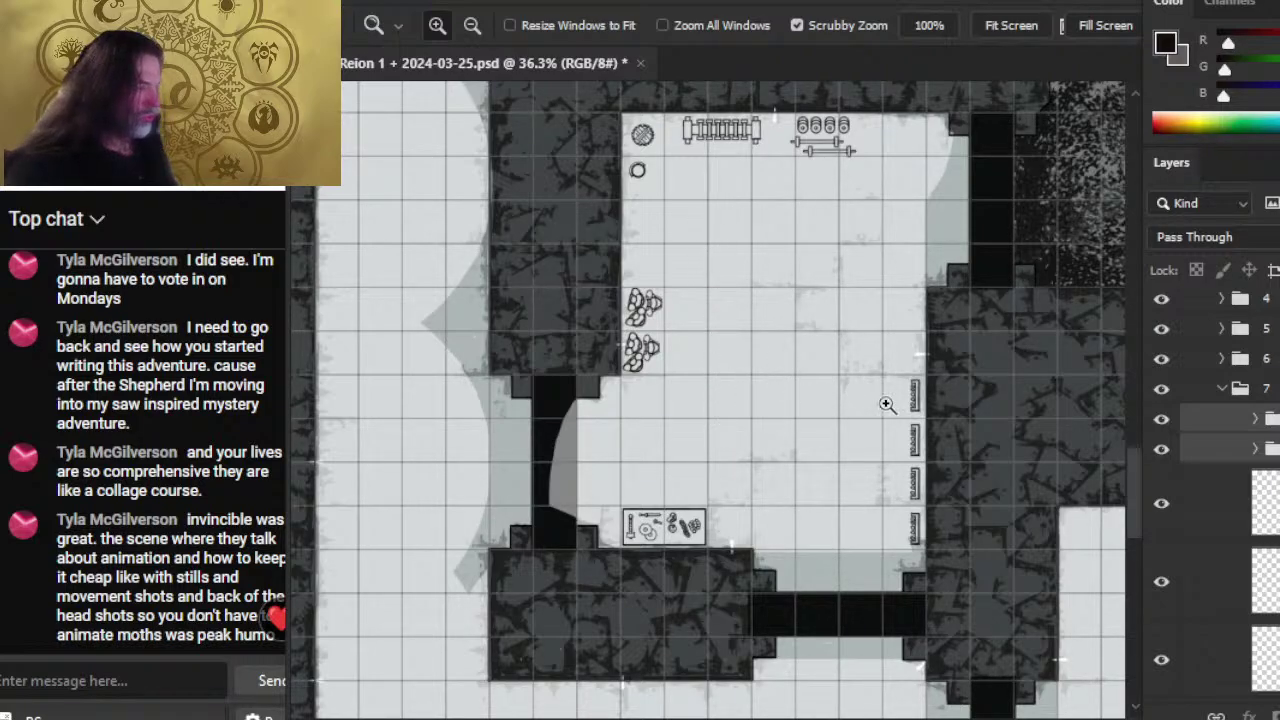
pyautogui.press('m')
pyautogui.rightClick(805, 262)
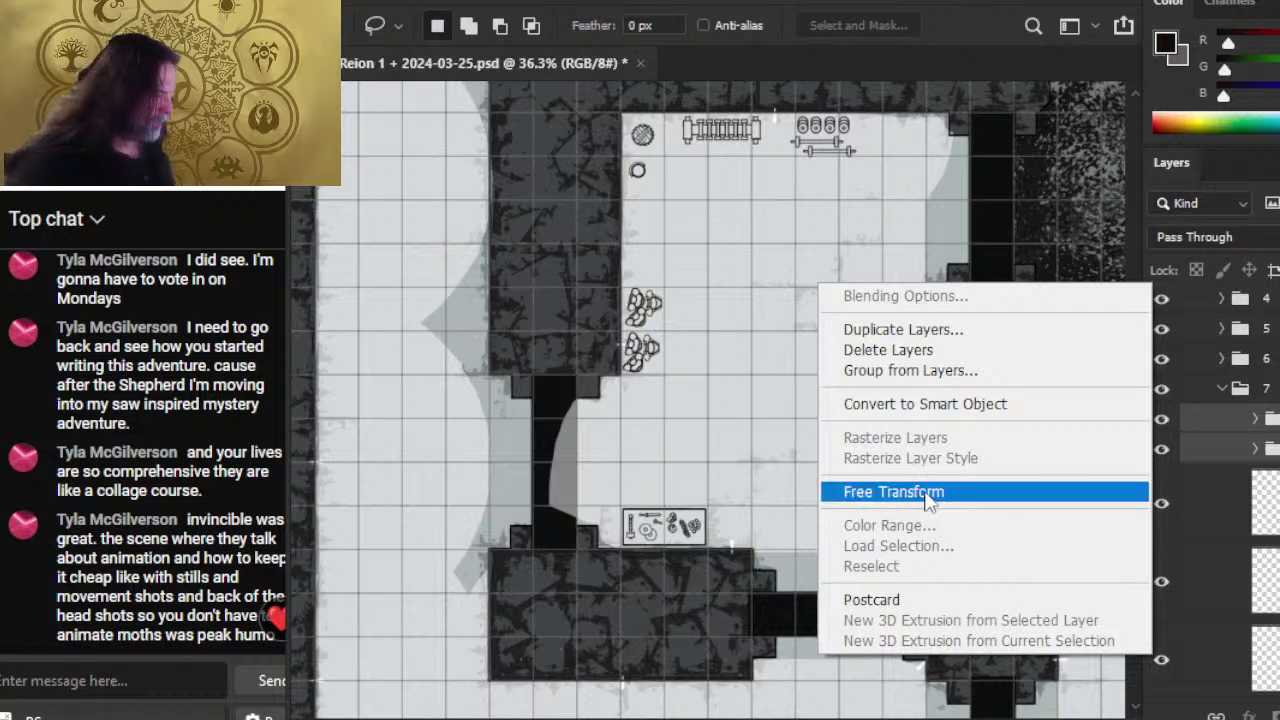
pyautogui.click(925, 492)
pyautogui.moveTo(754, 236); pyautogui.dragTo(752, 234)
pyautogui.press('Return')
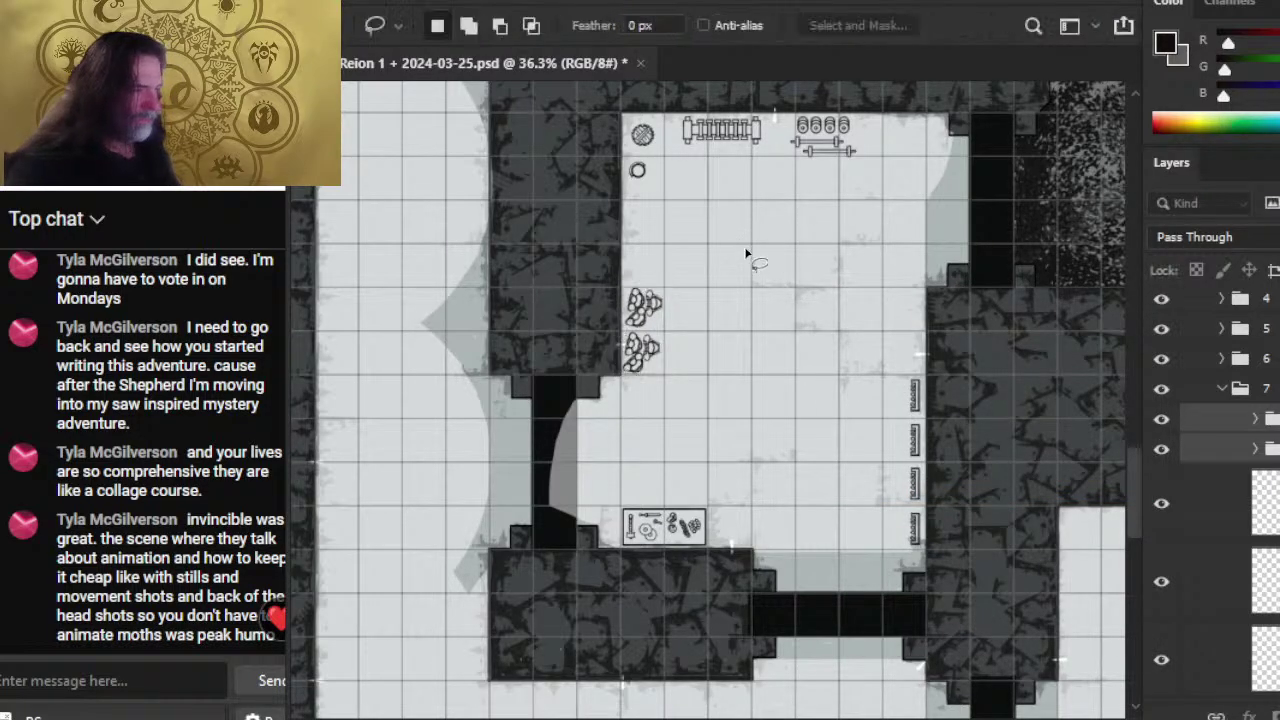
# - Rotate the two prop cluster groups 90° clockwise and place them along the room's upper wall, right of the dumbbells
pyautogui.rightClick(736, 284)
pyautogui.click(870, 493)
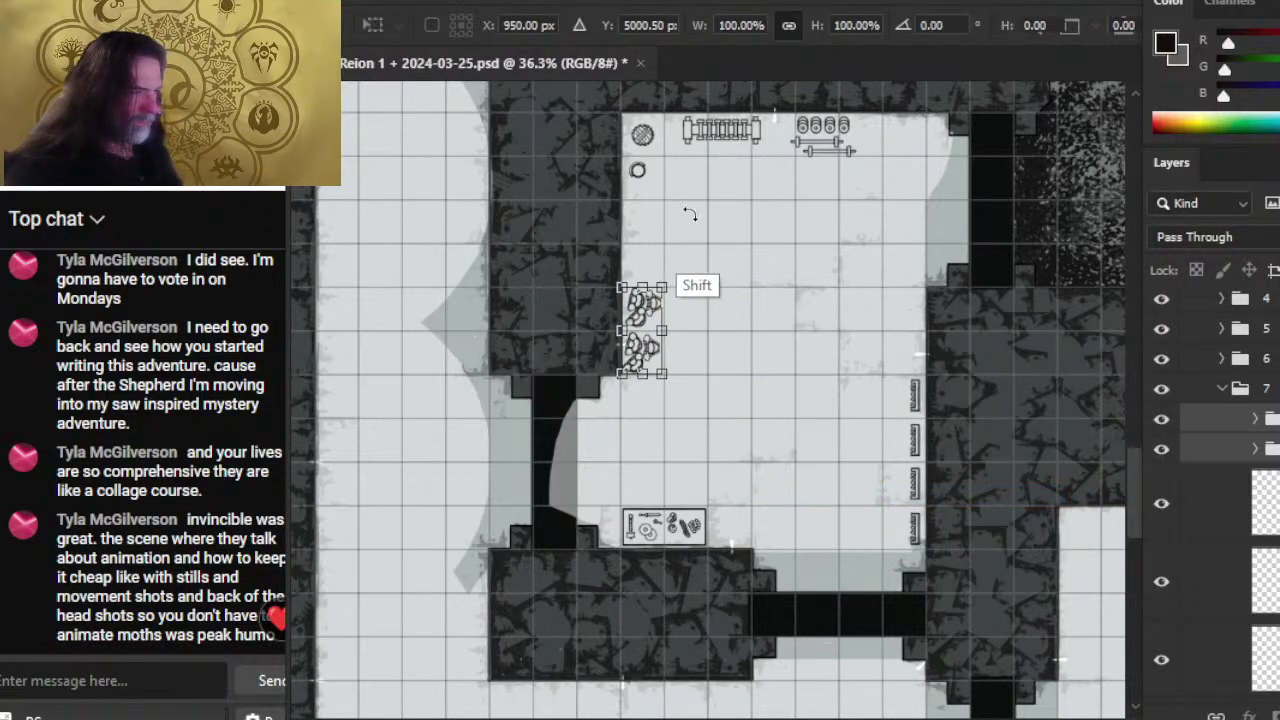
pyautogui.moveTo(690, 278); pyautogui.dragTo(806, 404)
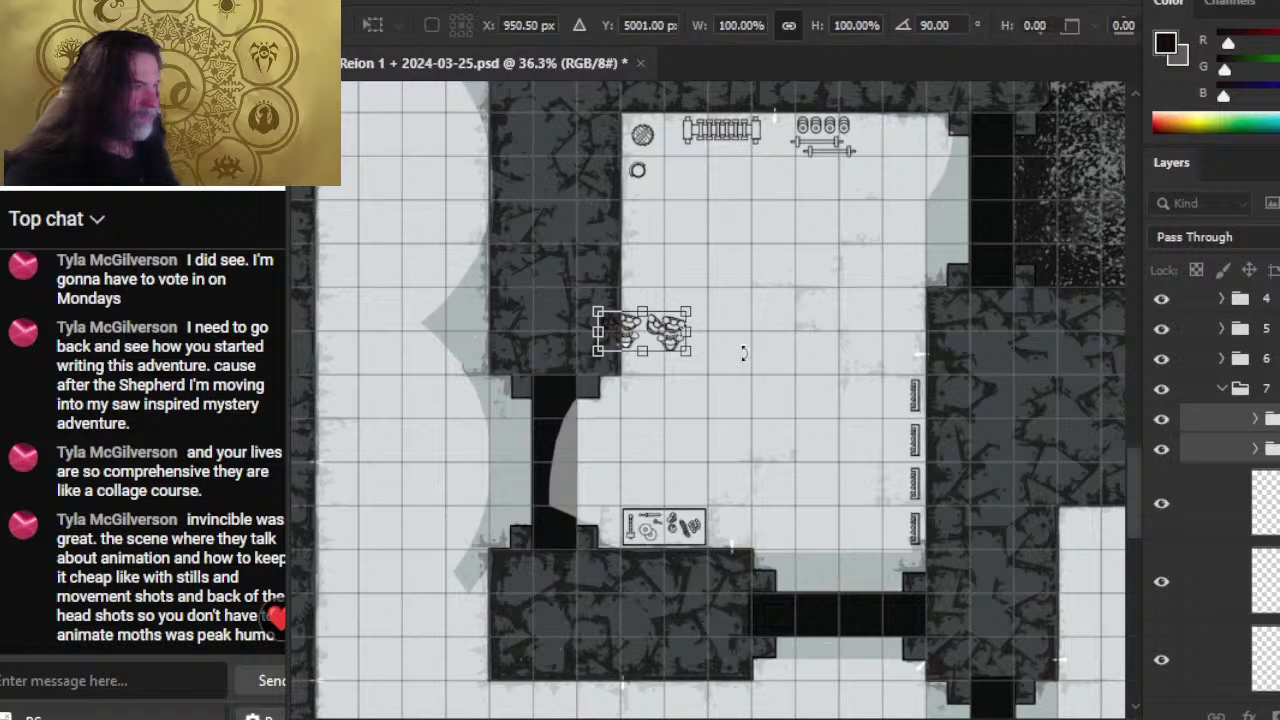
pyautogui.press('Return')
pyautogui.press('v')
pyautogui.moveTo(671, 457); pyautogui.dragTo(945, 280)
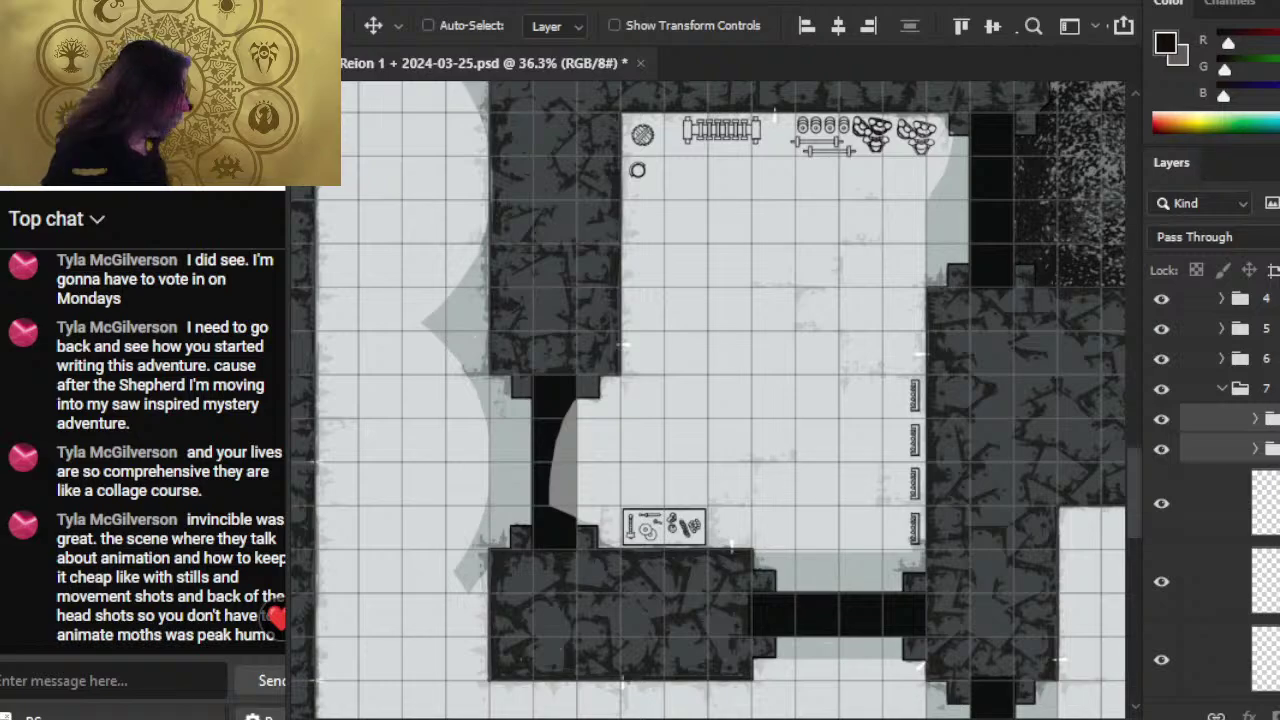
# - Check what the layer below the two groups contains by toggling its visibility and loading its pixels as a selection
pyautogui.scroll(-2, 1200, 430)
pyautogui.click(1163, 399)
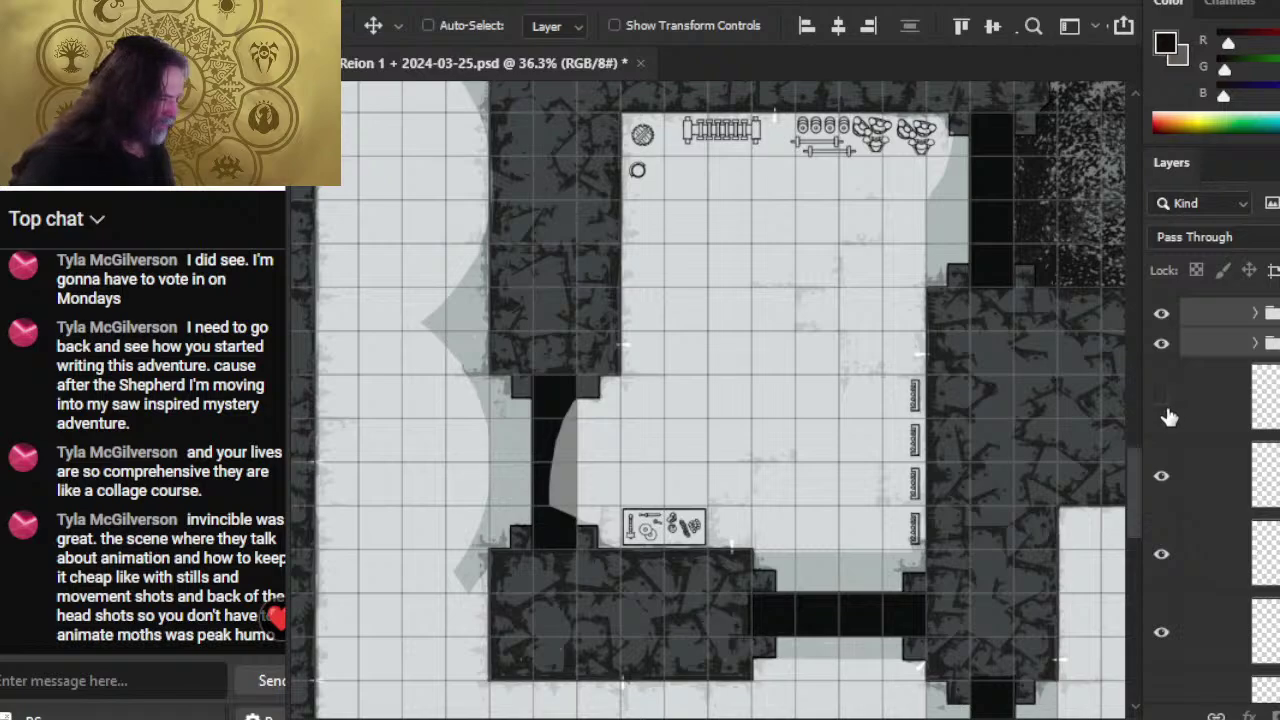
pyautogui.click(1170, 418)
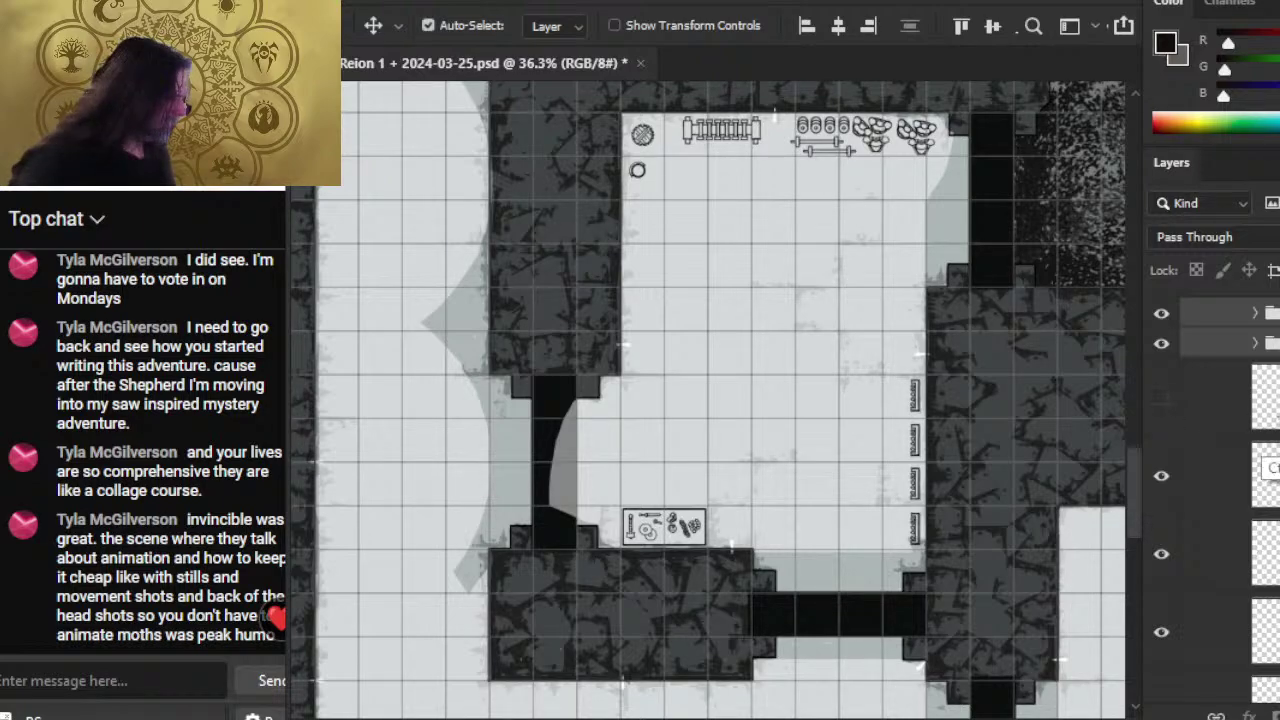
pyautogui.click(1162, 400)
pyautogui.keyDown('ctrl'); pyautogui.click(1272, 466); pyautogui.keyUp('ctrl')
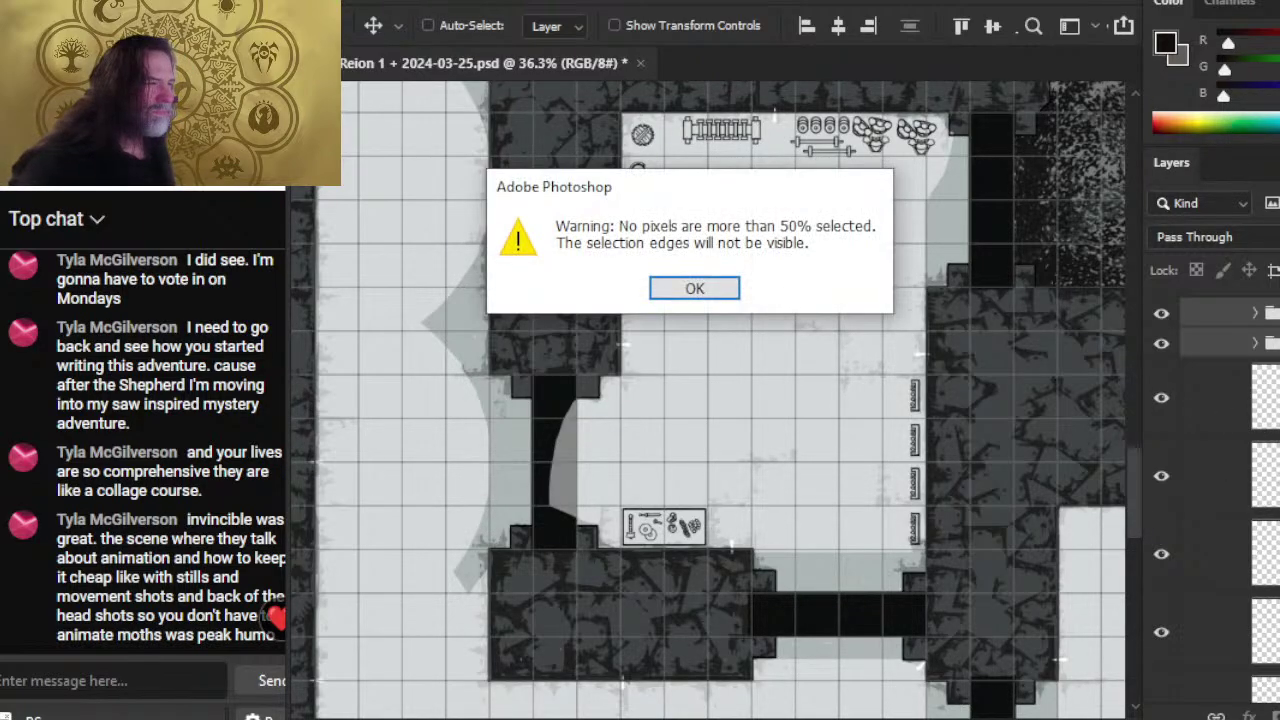
pyautogui.press('Return')
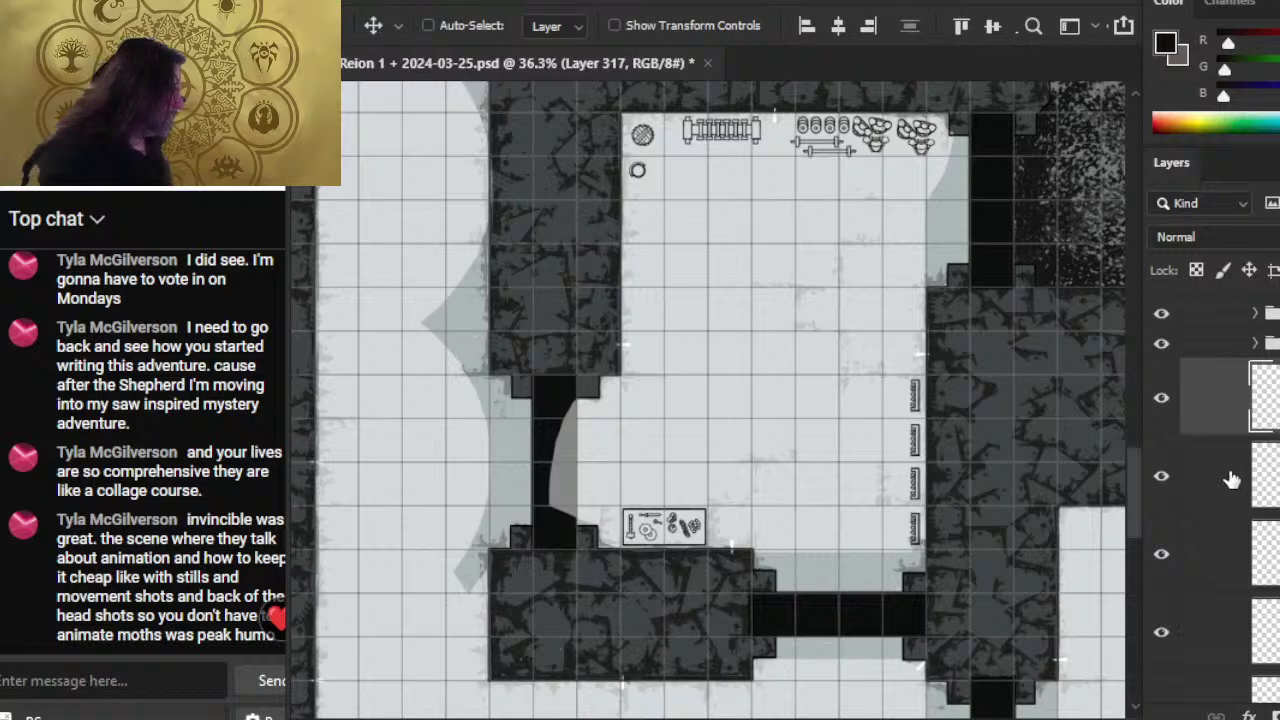
# - Check the contents of Layer 317 again, delete it, and toggle the visibility of the layer beneath it
pyautogui.keyDown('ctrl'); pyautogui.click(1268, 536); pyautogui.keyUp('ctrl')
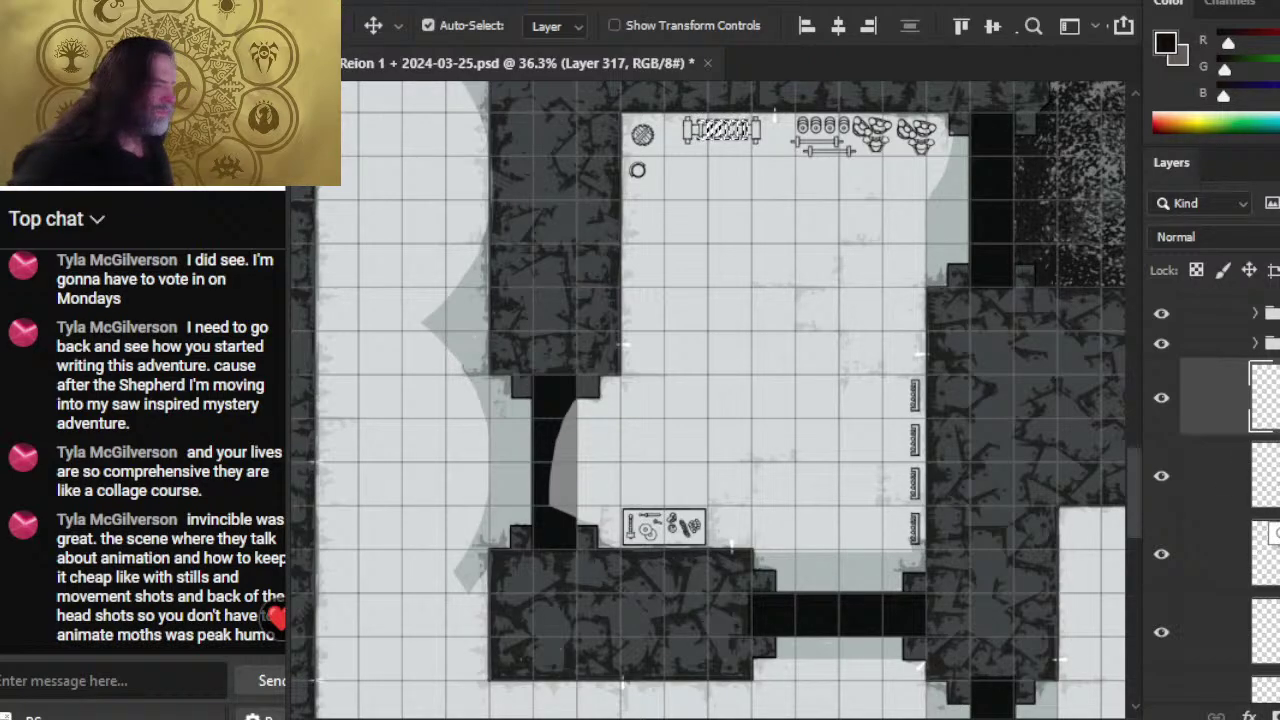
pyautogui.keyDown('ctrl'); pyautogui.click(1272, 450); pyautogui.keyUp('ctrl')
pyautogui.press('Return')
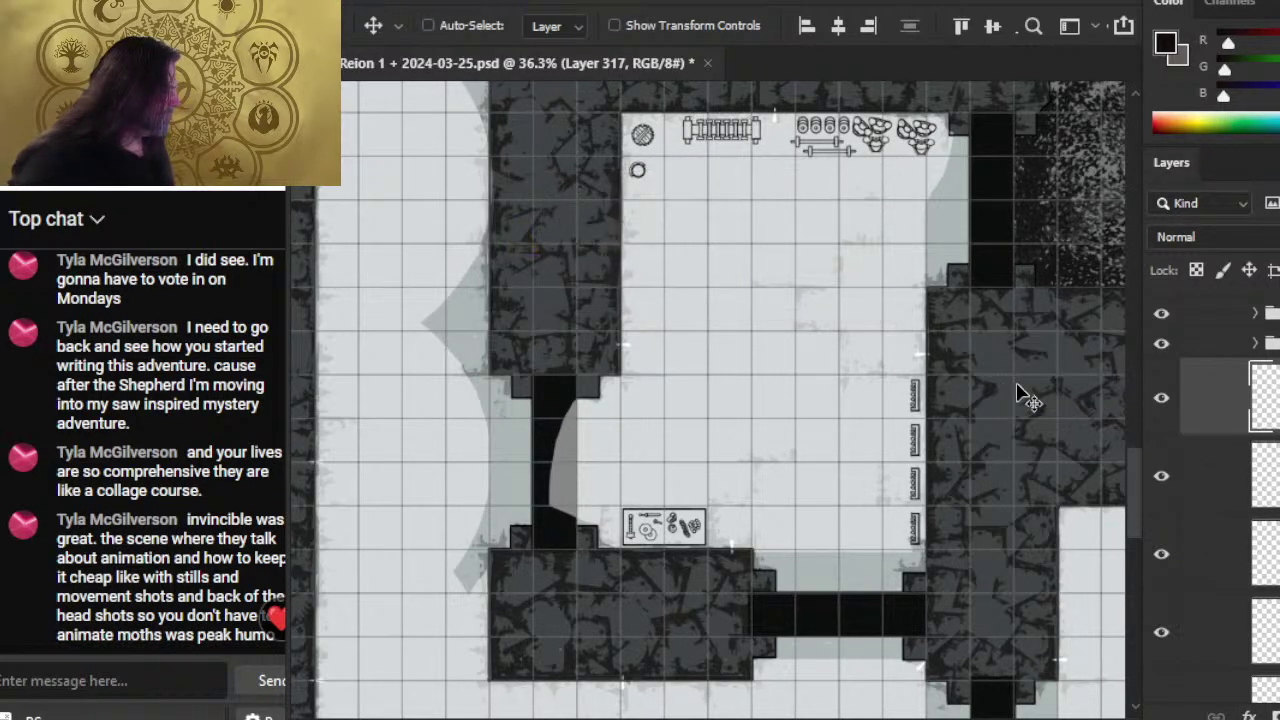
pyautogui.press('l')
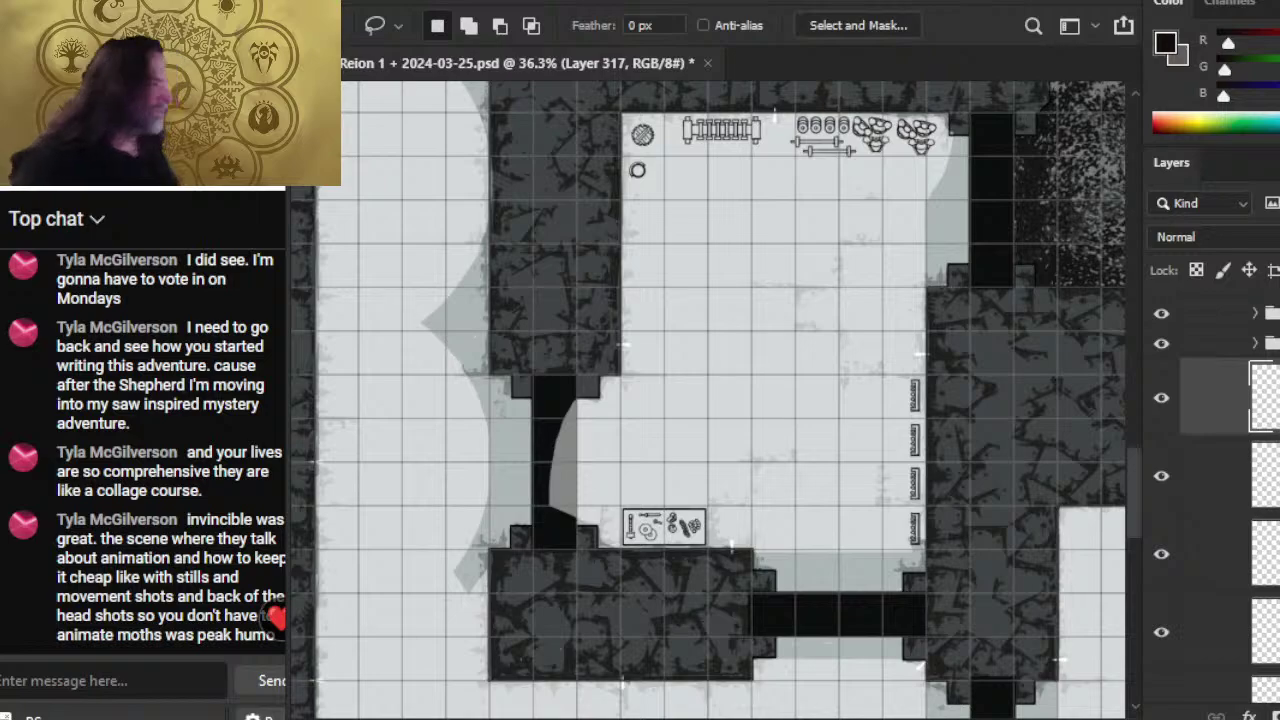
pyautogui.press('Delete')
pyautogui.click(1161, 398)
pyautogui.click(1161, 399)
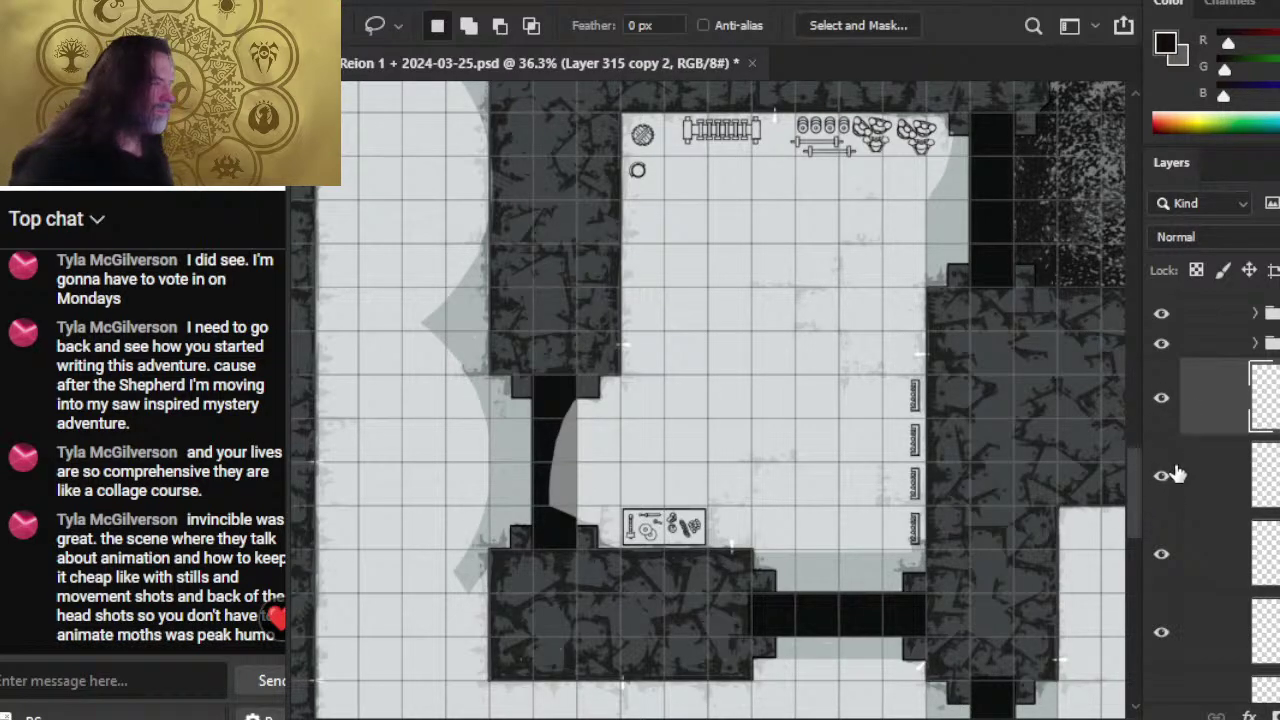
# - Identify what the loose layers beneath the two prop groups contain by toggling their visibility and selecting them in turn
pyautogui.click(1162, 556)
pyautogui.click(1163, 558)
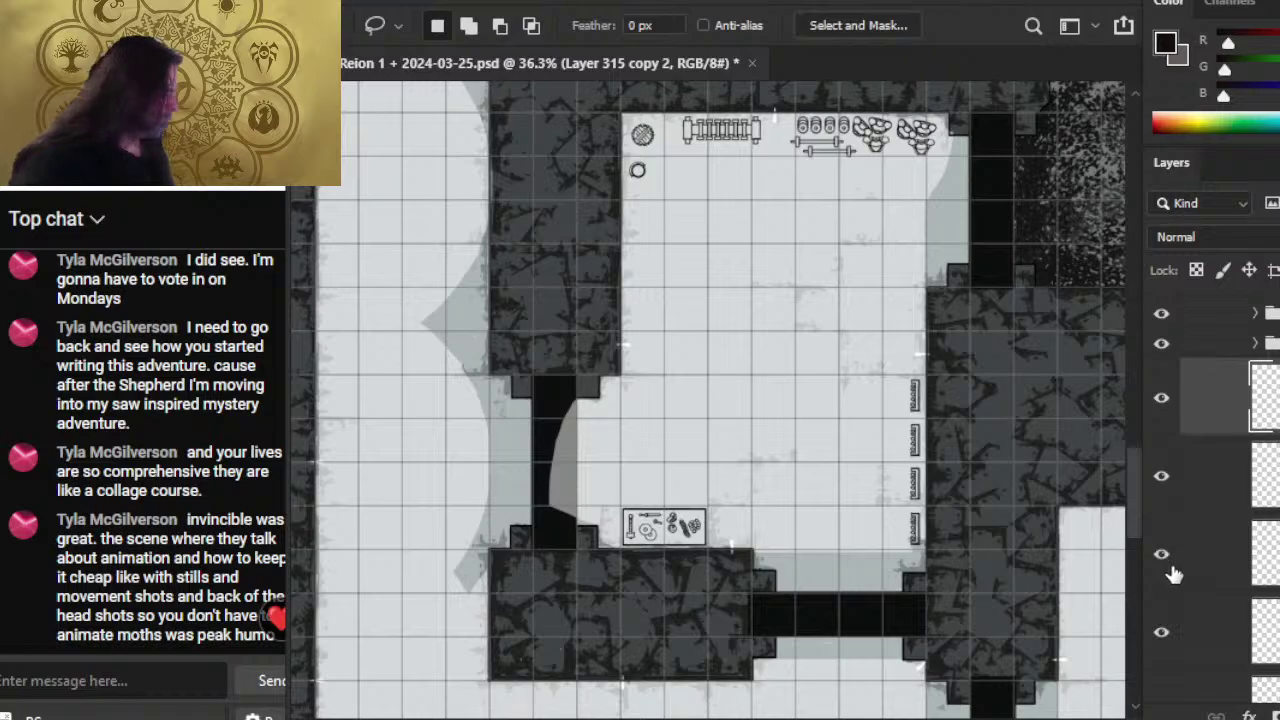
pyautogui.click(1162, 632)
pyautogui.click(1162, 632)
pyautogui.click(1162, 477)
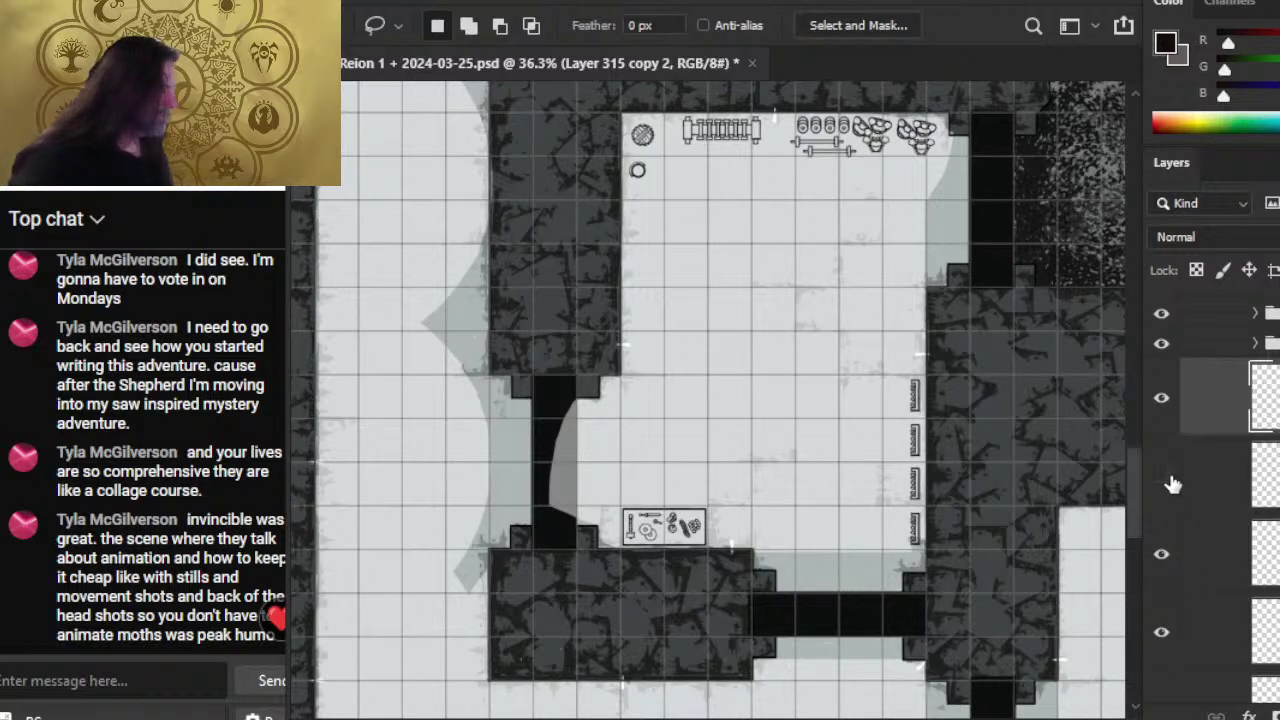
pyautogui.click(1163, 477)
pyautogui.click(1230, 478)
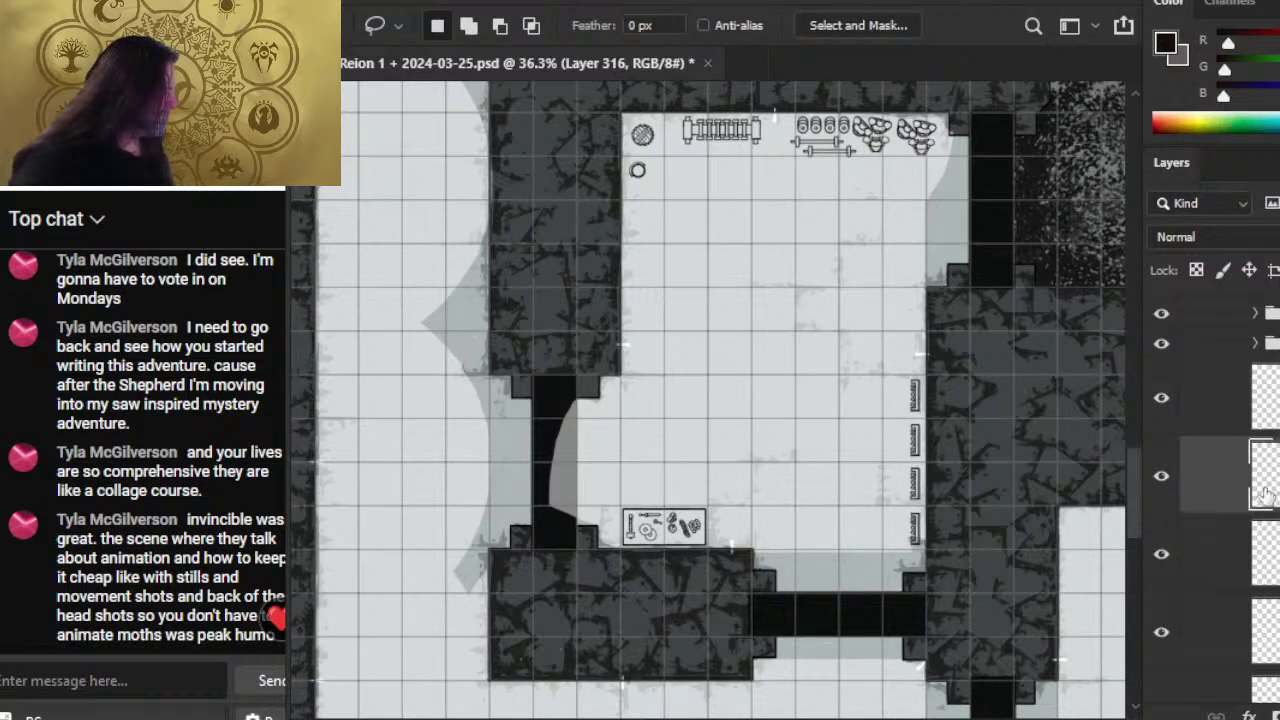
pyautogui.click(1230, 398)
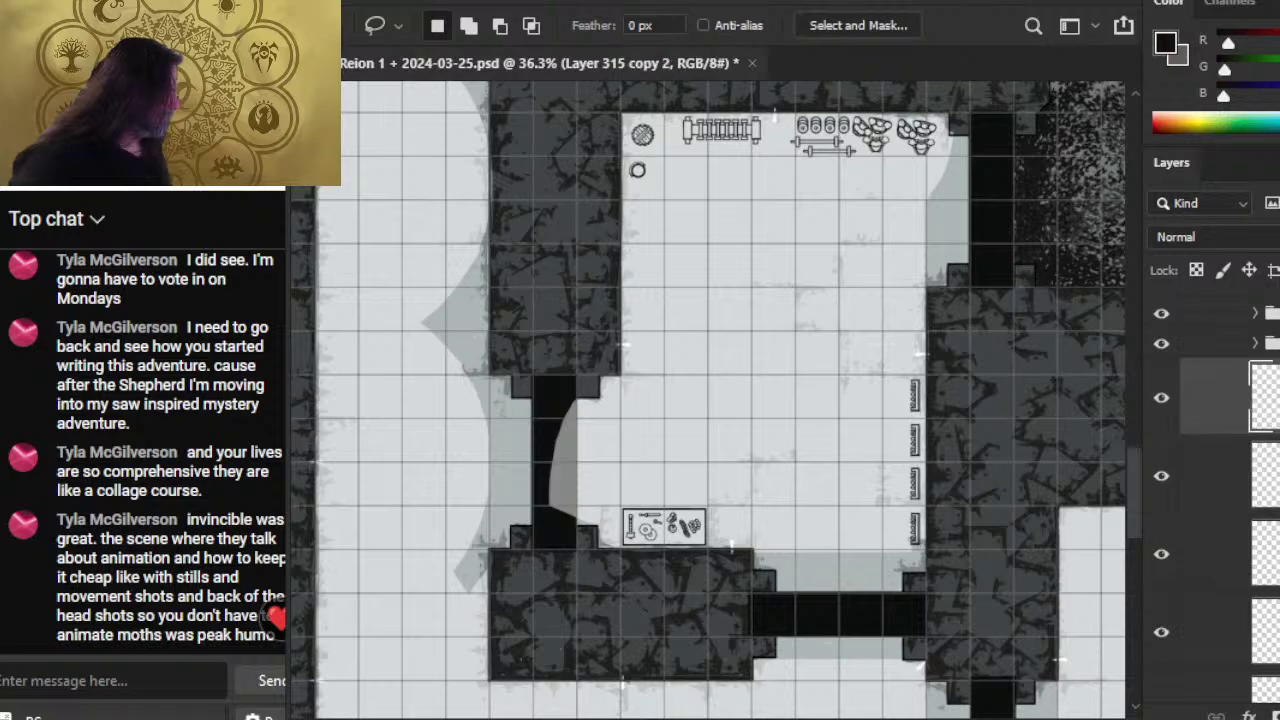
# - Check which gym props sit on the layers further down from Layer 316 by toggling each one's visibility
pyautogui.scroll(-2, 1210, 440)
pyautogui.scroll(1, 1210, 440)
pyautogui.click(1230, 385)
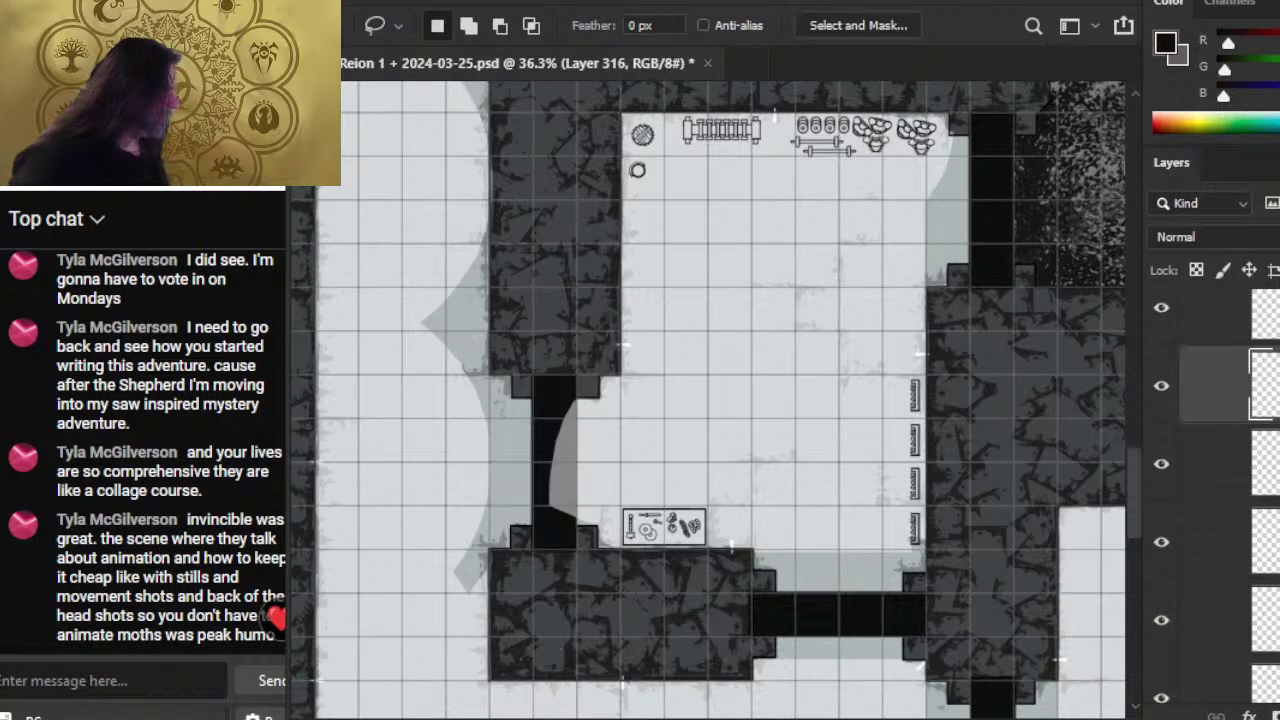
pyautogui.click(1161, 559)
pyautogui.click(1159, 555)
pyautogui.click(1158, 626)
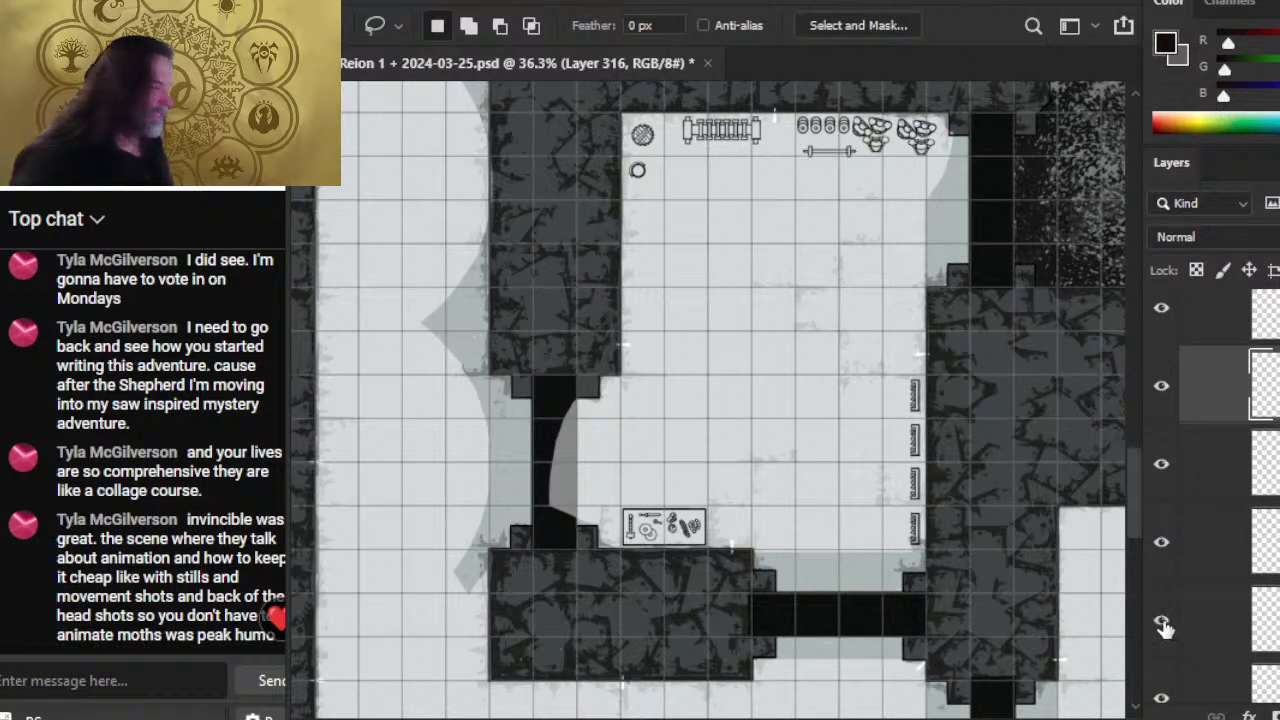
pyautogui.click(1161, 622)
pyautogui.click(1161, 695)
pyautogui.click(1163, 695)
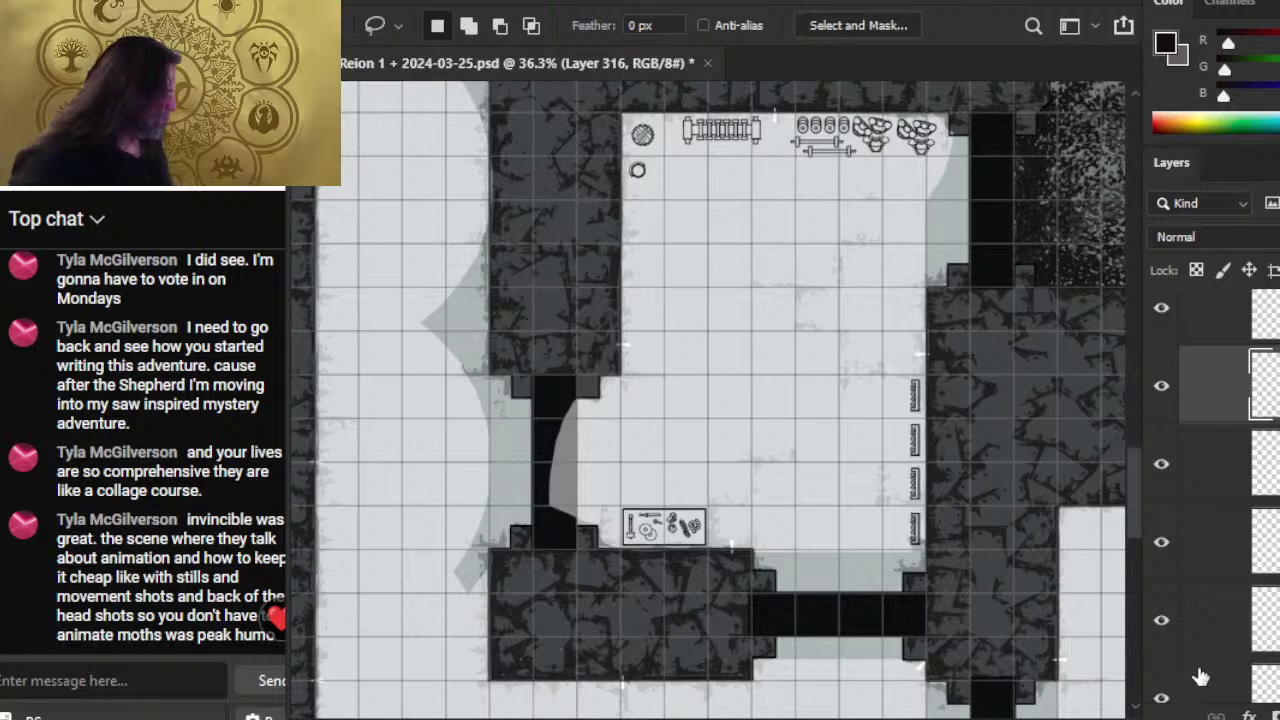
# - Group Layer 316 with the prop layers beneath it and move the group below the remaining loose layer
pyautogui.click(1200, 675)
pyautogui.keyDown('ctrl'); pyautogui.keyDown('shift'); pyautogui.click(1242, 382); pyautogui.keyUp('shift'); pyautogui.keyUp('ctrl')
pyautogui.hotkey('ctrl', 'g')
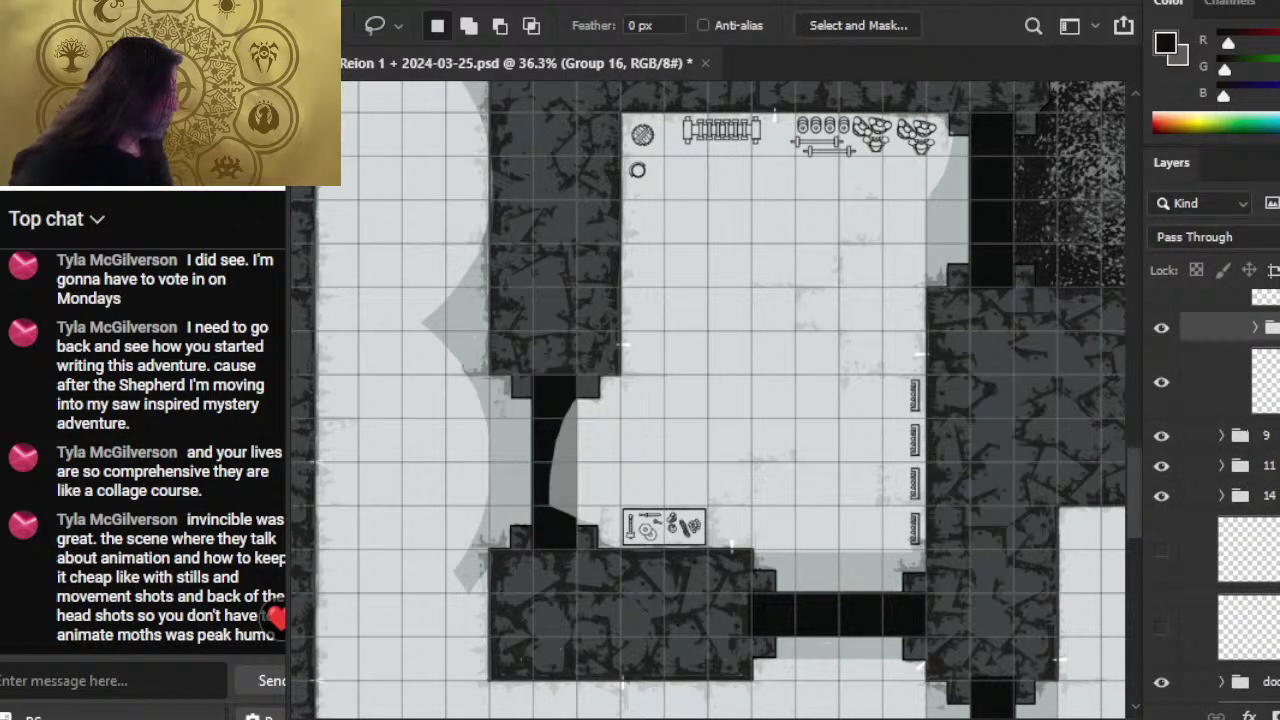
pyautogui.moveTo(1262, 327); pyautogui.dragTo(1262, 418)
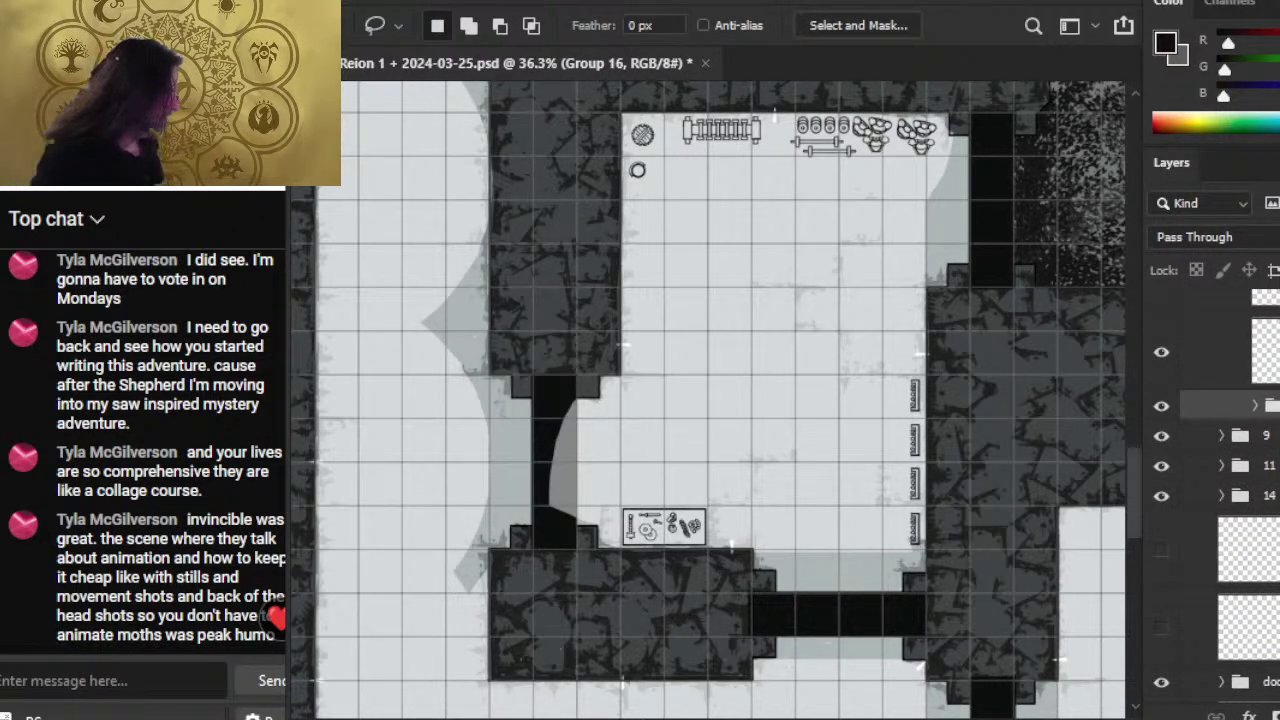
# - Group the two remaining loose layers directly above the new group
pyautogui.scroll(2, 1230, 450)
pyautogui.click(1240, 497)
pyautogui.keyDown('shift'); pyautogui.click(1240, 419); pyautogui.keyUp('shift')
pyautogui.hotkey('ctrl', 'g')
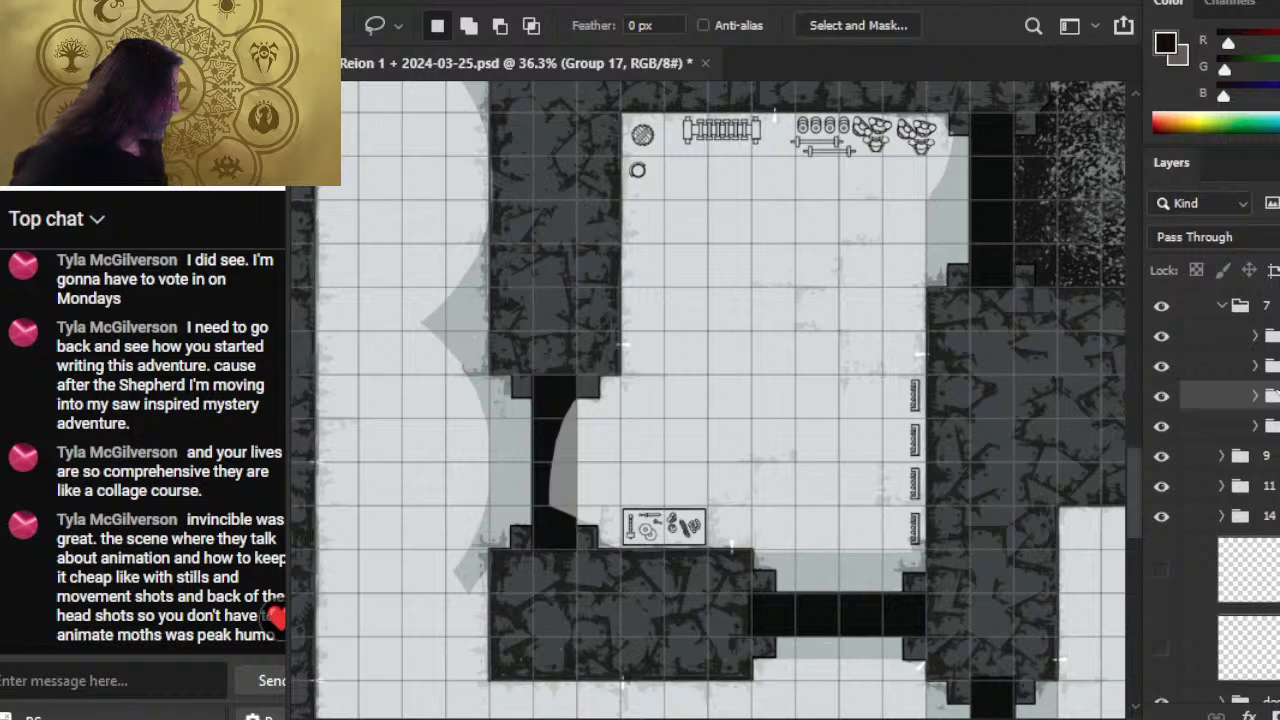
# - Select both new groups together and nudge their props slightly left in the gym room
pyautogui.keyDown('shift'); pyautogui.click(1240, 426); pyautogui.keyUp('shift')
pyautogui.press('v')
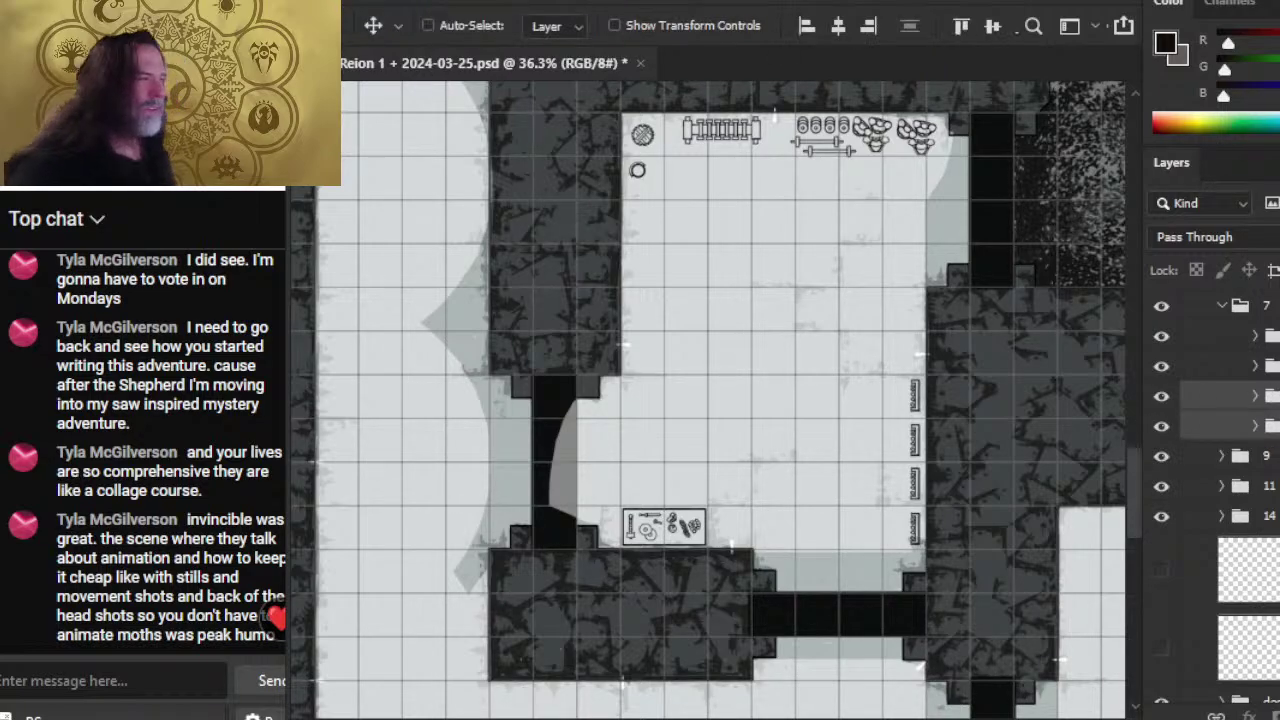
pyautogui.press('Left')
pyautogui.press('Left')
pyautogui.press('Left')
pyautogui.press('Left')
pyautogui.press('Left')
pyautogui.press('Right')
pyautogui.press('Right')
pyautogui.press('Right')
pyautogui.press('Right')
pyautogui.press('Right')
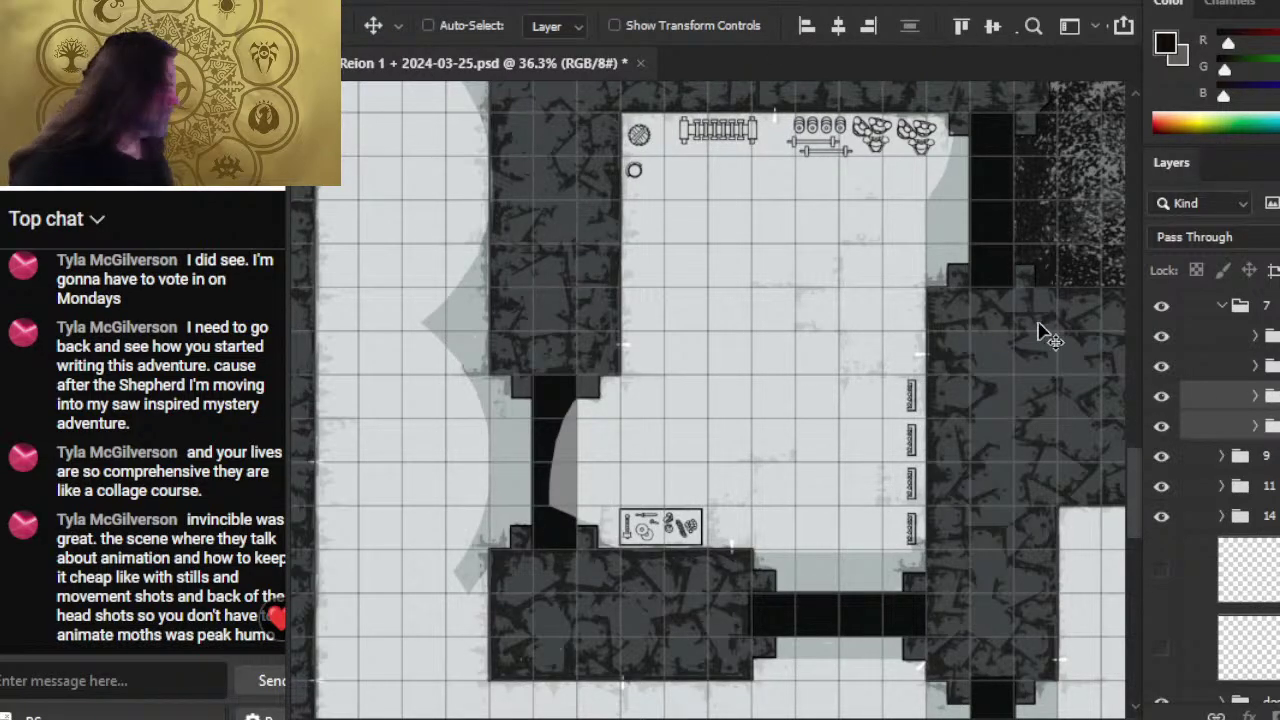
# - Compare the contents of the two new groups by toggling their visibility and expanding the upper one
pyautogui.click(1161, 425)
pyautogui.click(1162, 428)
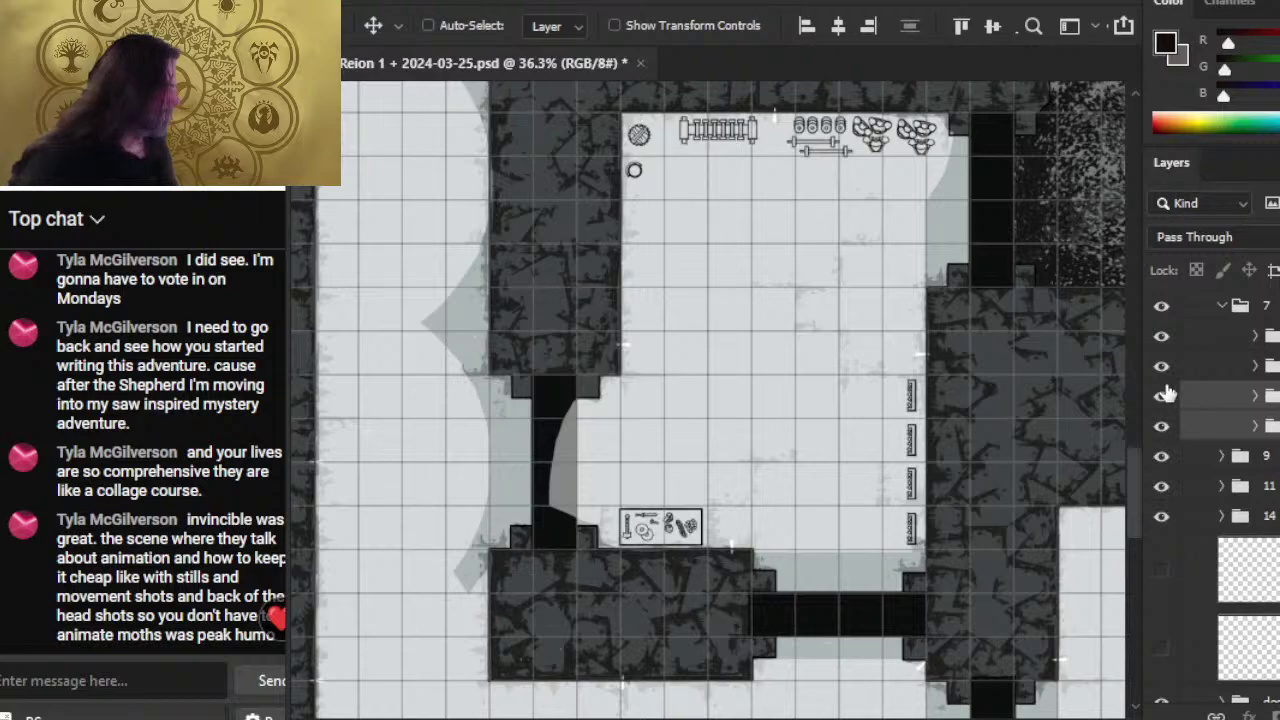
pyautogui.click(1163, 396)
pyautogui.click(1163, 396)
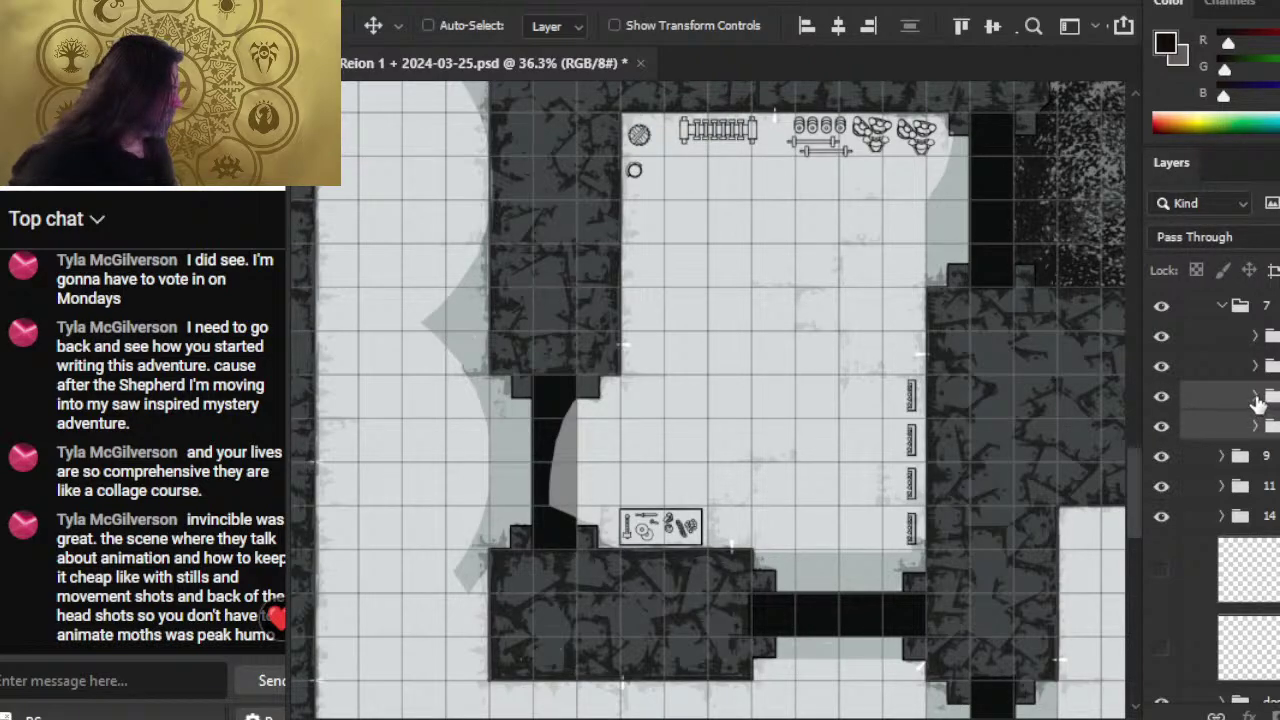
pyautogui.click(1256, 397)
pyautogui.click(1163, 404)
pyautogui.click(1163, 398)
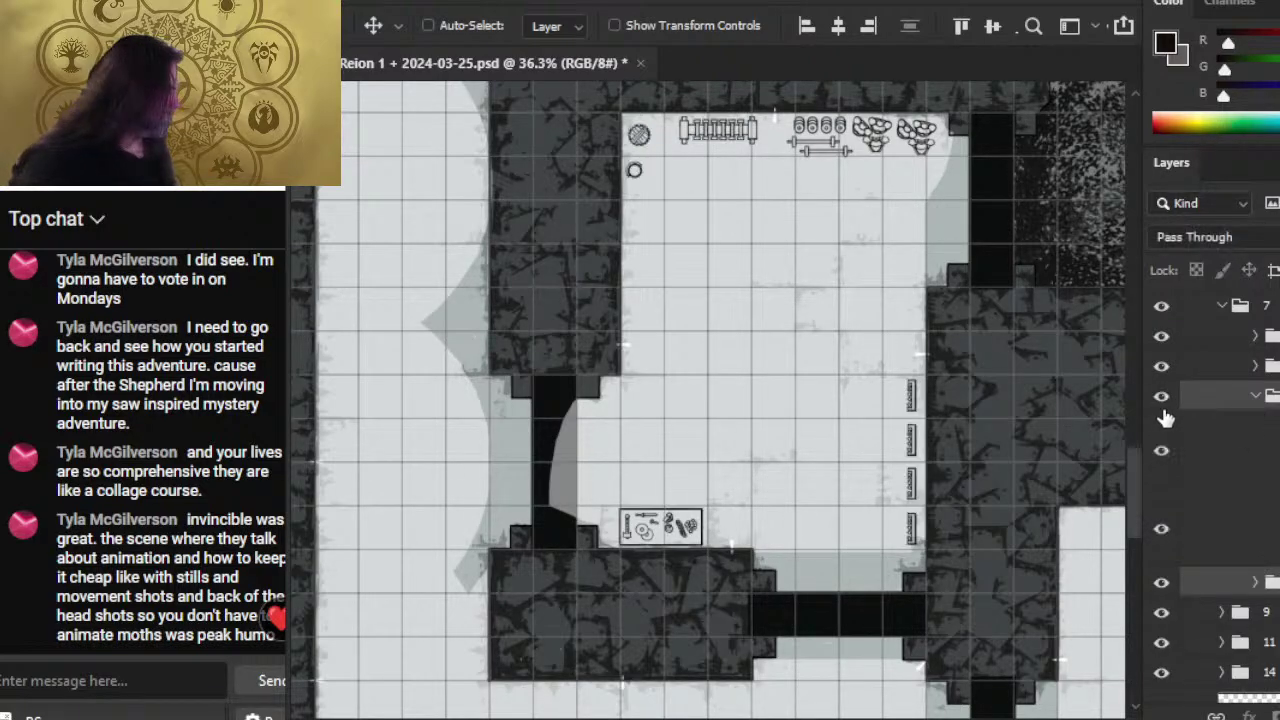
# - Check the two layers in the upper group and move the bucket copy 3 layer out above that group
pyautogui.click(1163, 454)
pyautogui.click(1164, 454)
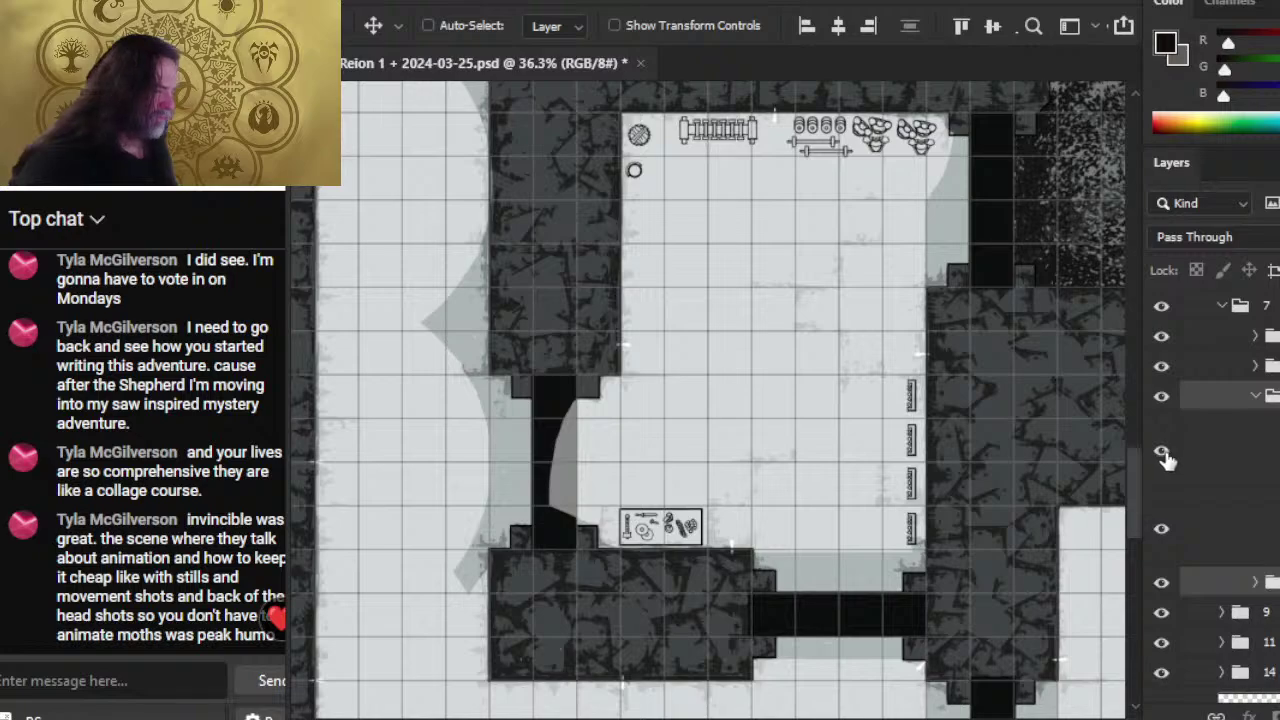
pyautogui.click(1164, 530)
pyautogui.click(1164, 530)
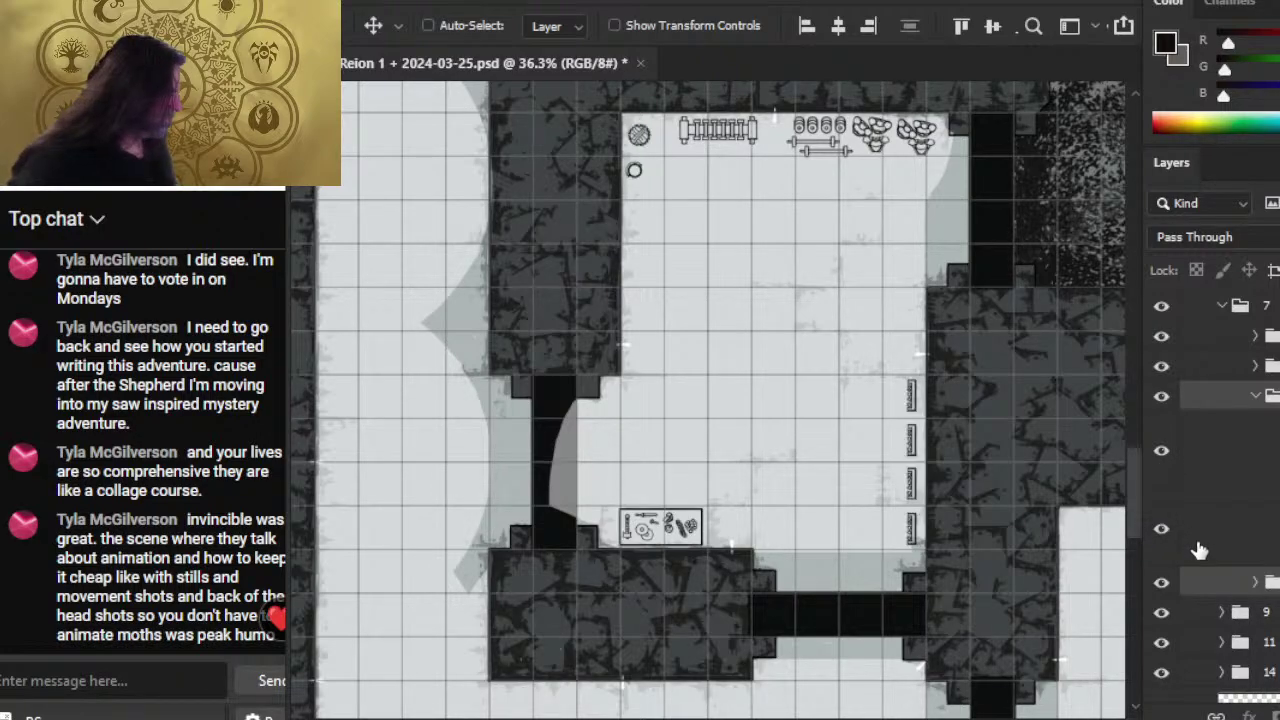
pyautogui.moveTo(1224, 548); pyautogui.dragTo(1238, 386)
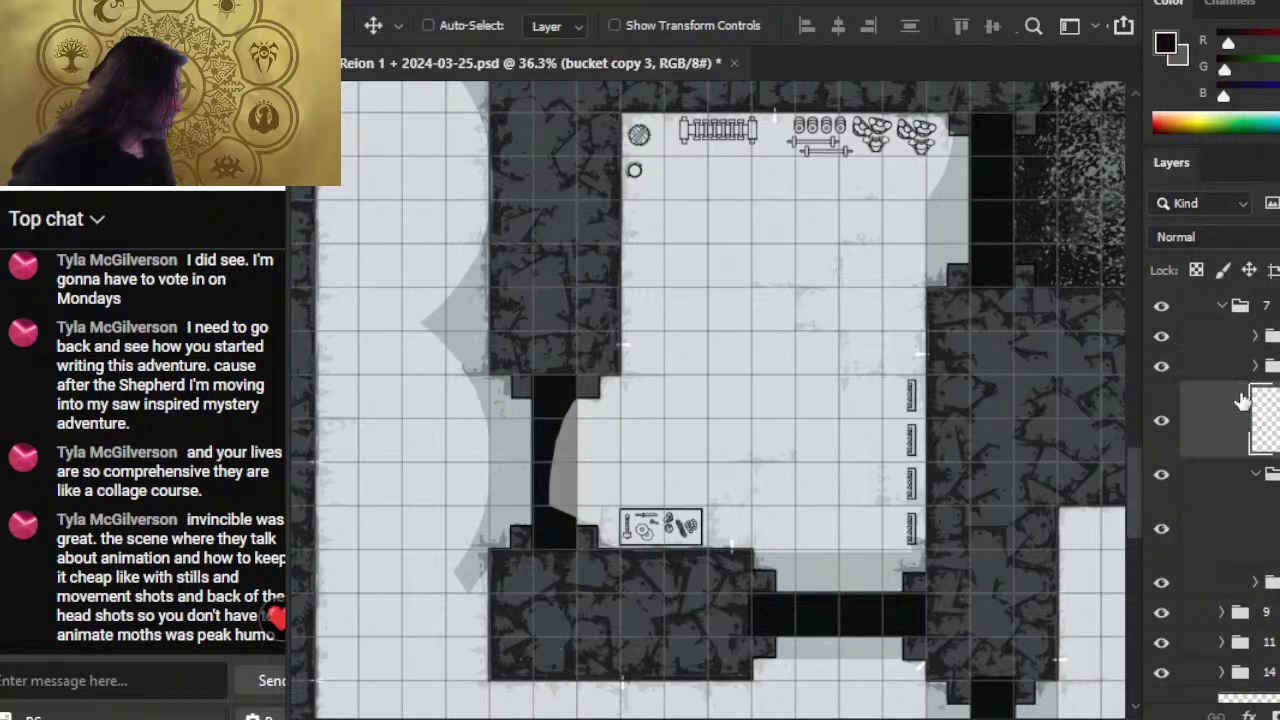
# - Find the layer holding the end pieces of the weight rack by toggling the groups and the lower group's layers
pyautogui.click(1164, 506)
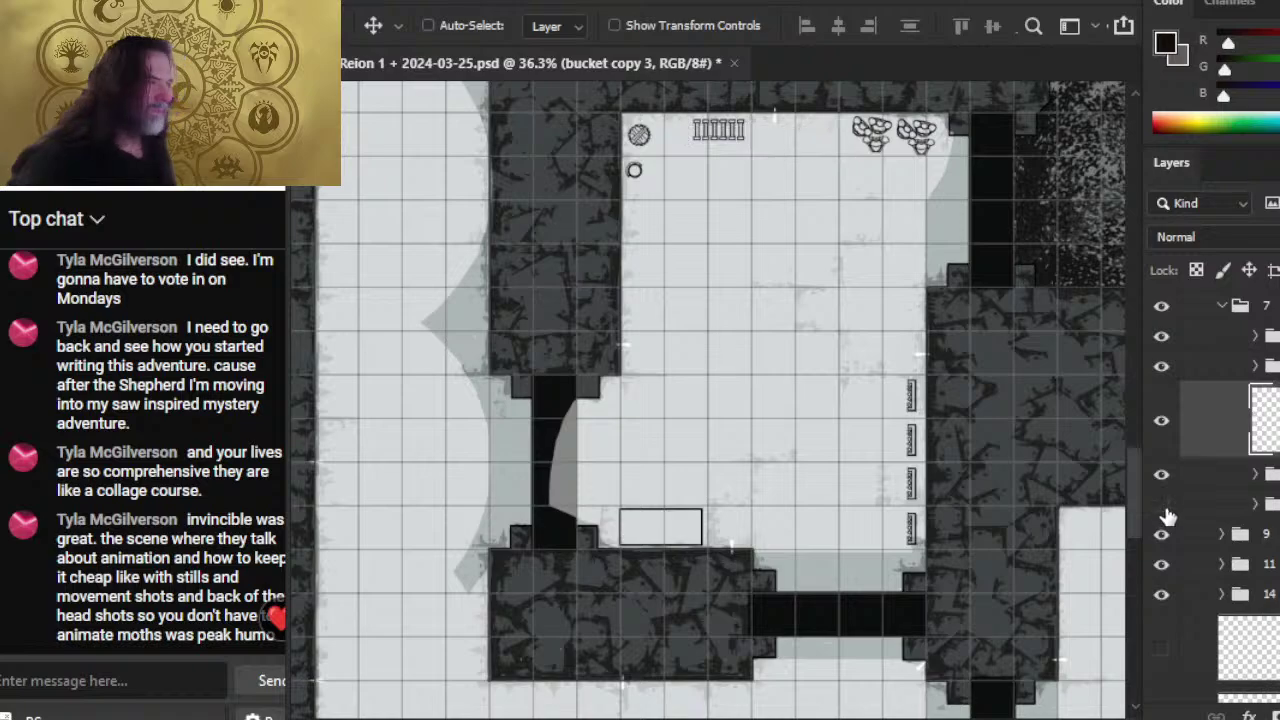
pyautogui.click(1164, 506)
pyautogui.click(1162, 476)
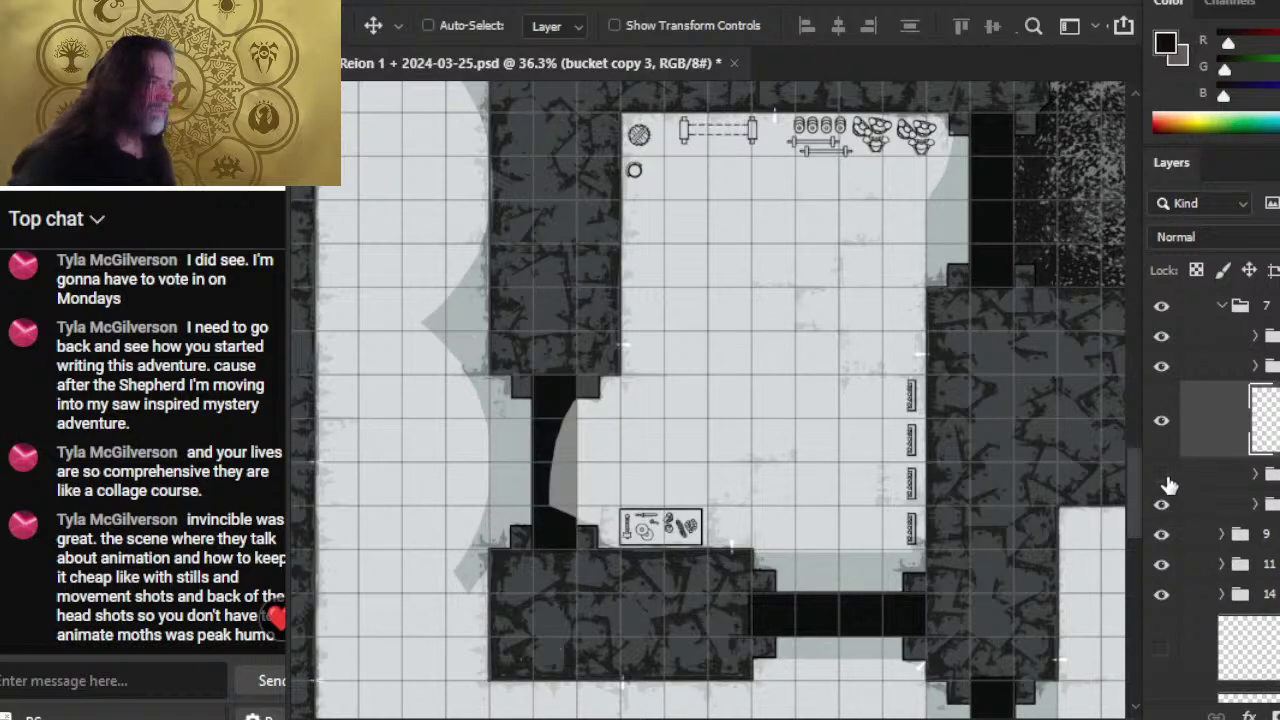
pyautogui.click(1162, 476)
pyautogui.click(1255, 505)
pyautogui.click(1163, 566)
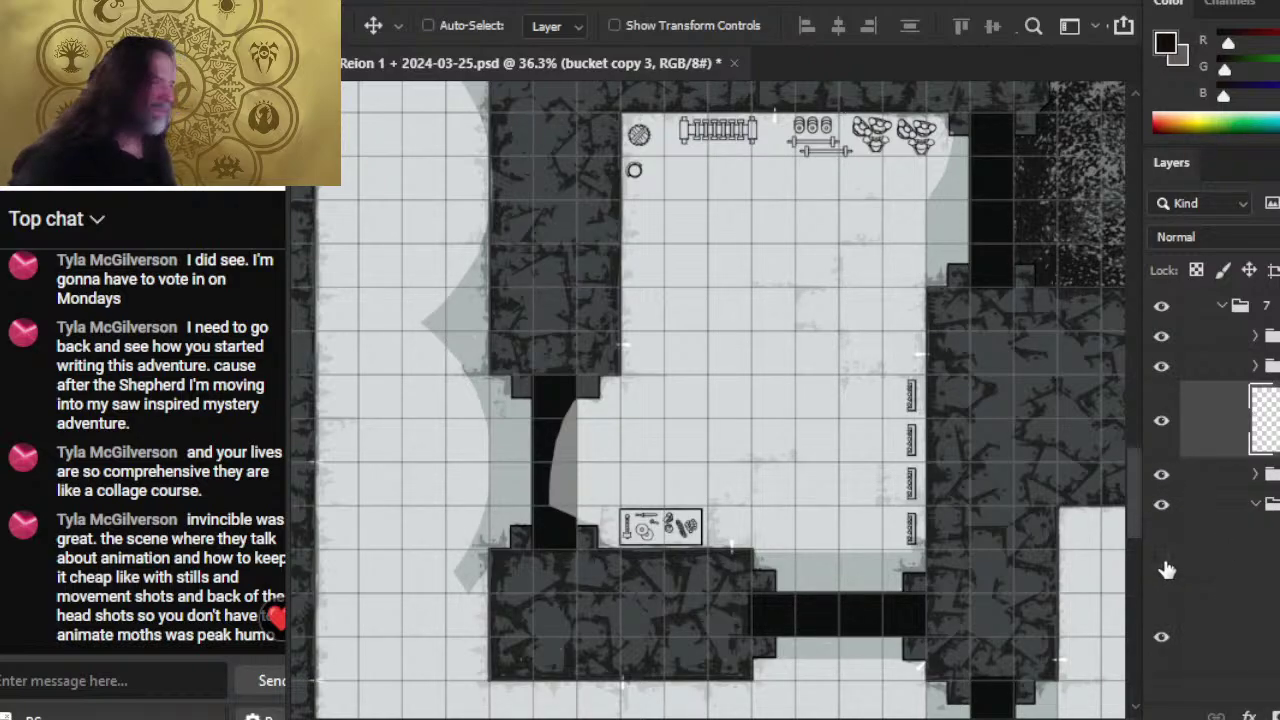
pyautogui.click(1163, 562)
pyautogui.scroll(-3, 1250, 428)
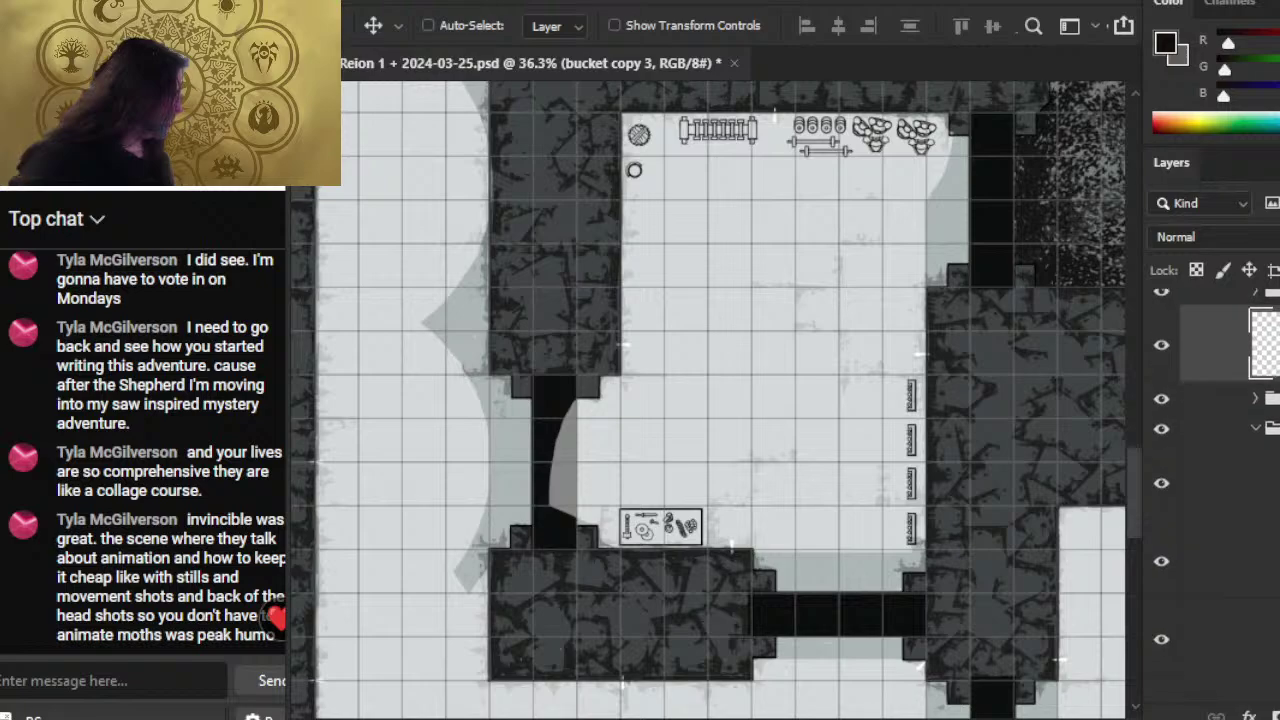
pyautogui.click(1256, 399)
pyautogui.scroll(-7, 1216, 500)
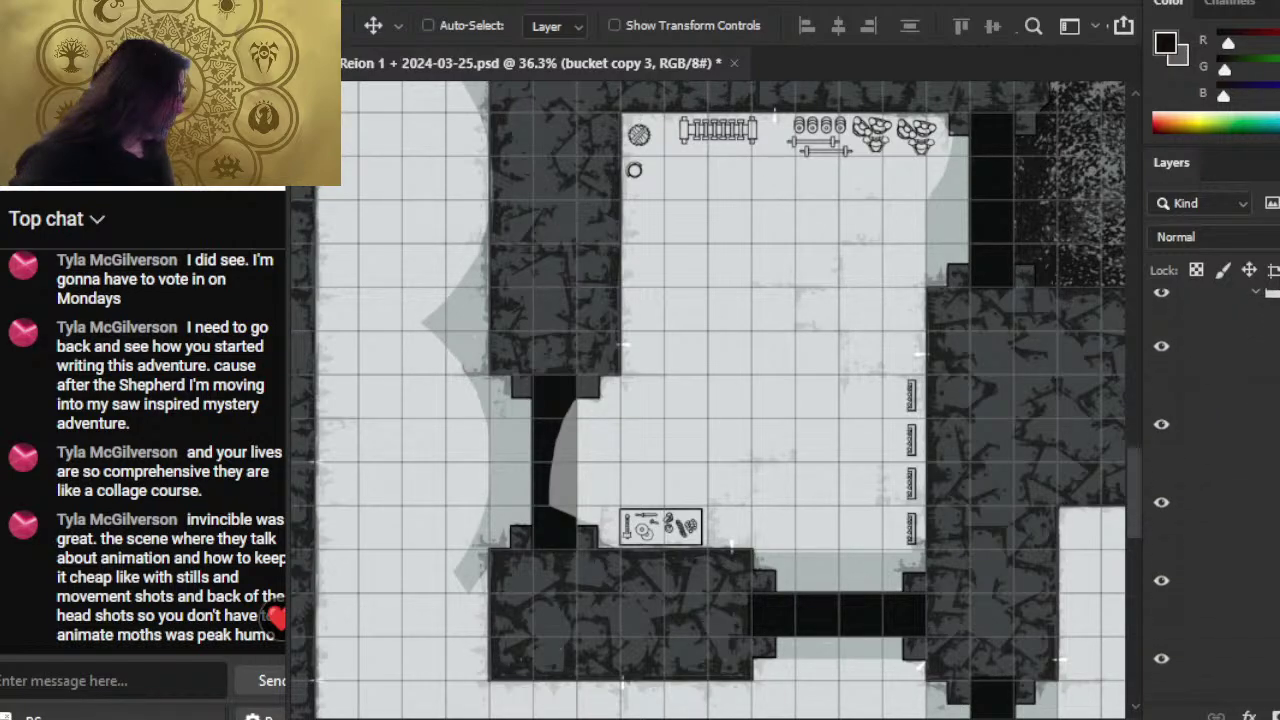
pyautogui.scroll(1, 1216, 500)
pyautogui.click(1162, 541)
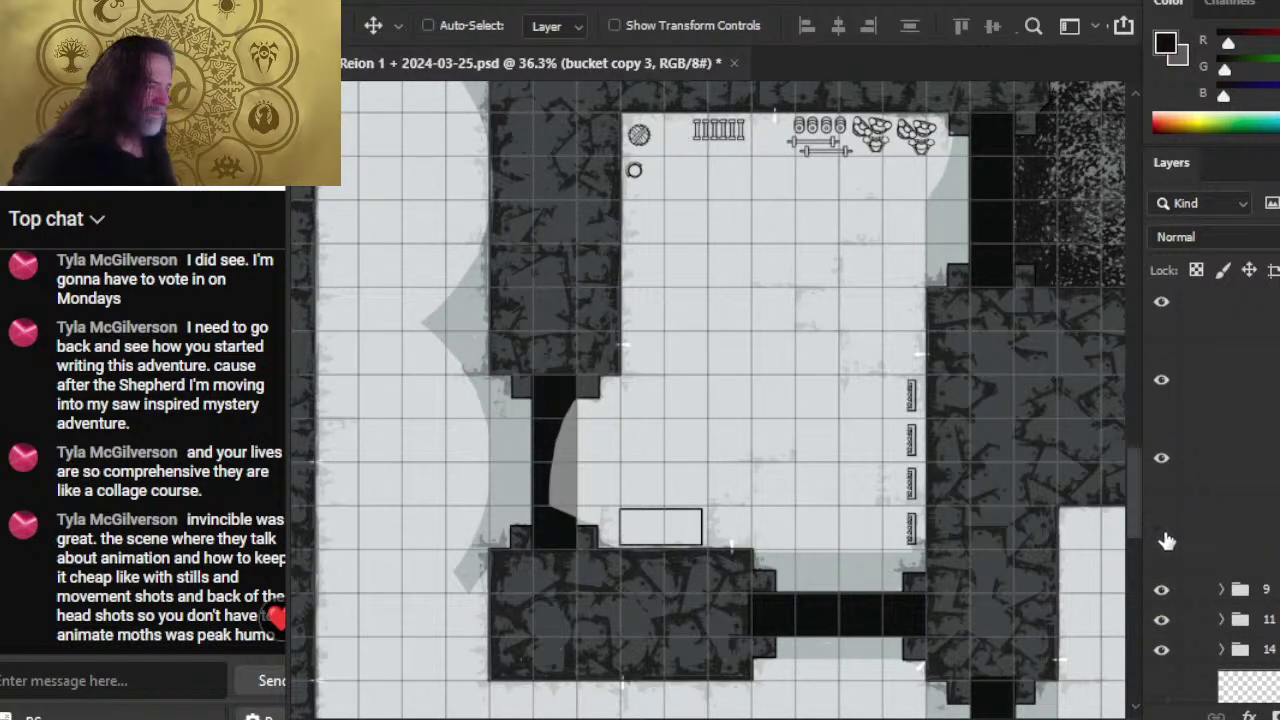
pyautogui.click(1166, 541)
# - Lasso the weight rack's end pieces on Layer 314 and cut them to a separate layer under bucket copy 3
pyautogui.click(1180, 537)
pyautogui.press('l')
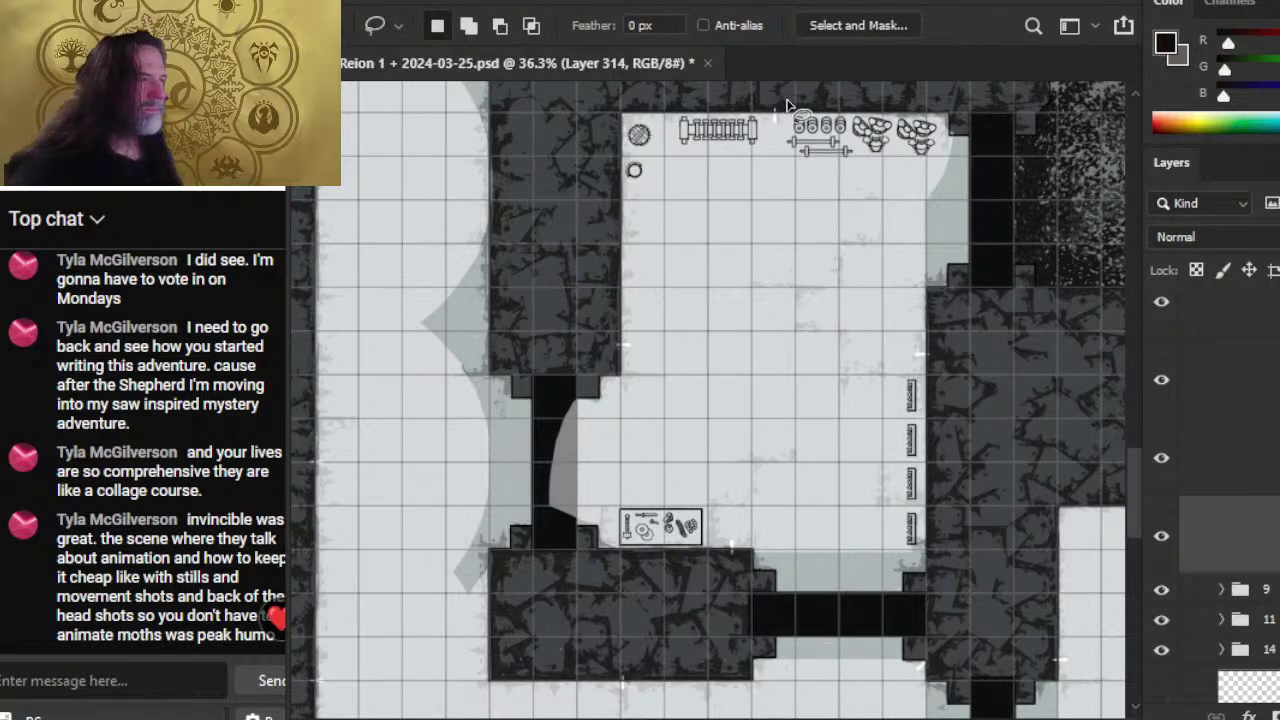
pyautogui.moveTo(788, 103); pyautogui.dragTo(668, 146)
pyautogui.hotkey('ctrl', 'shift', 'j')
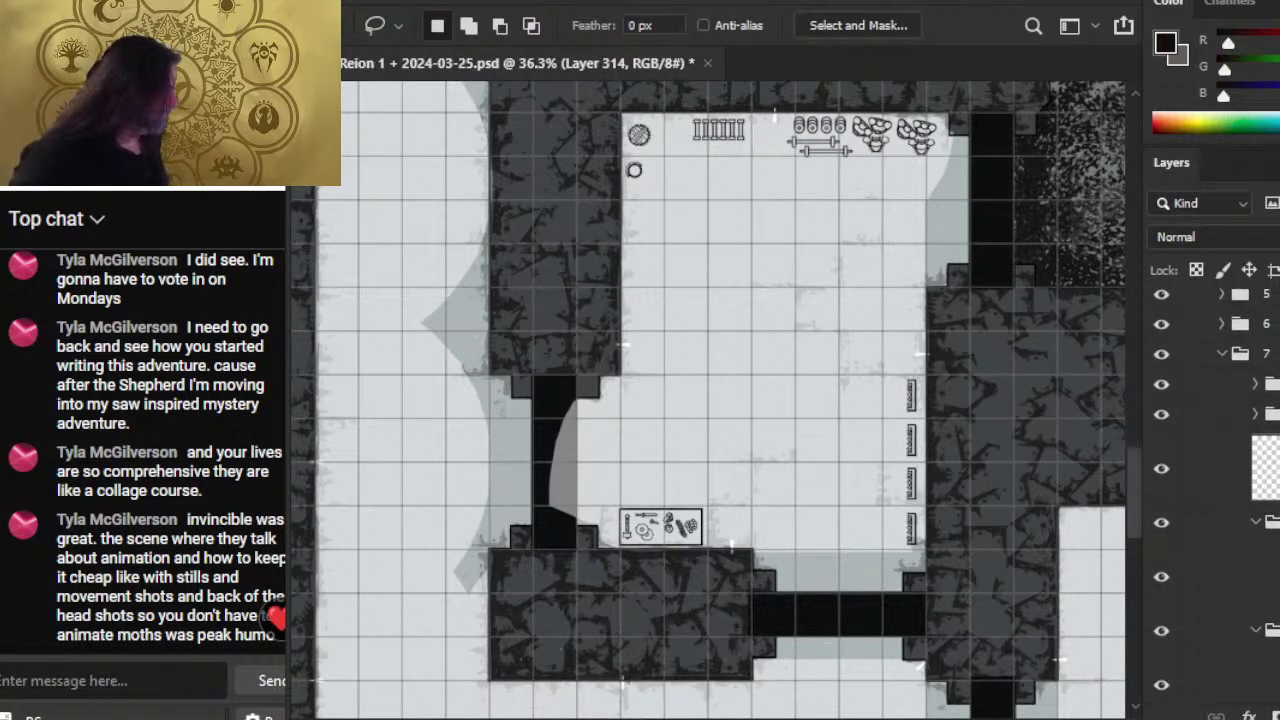
pyautogui.hotkey('ctrl', 'e')
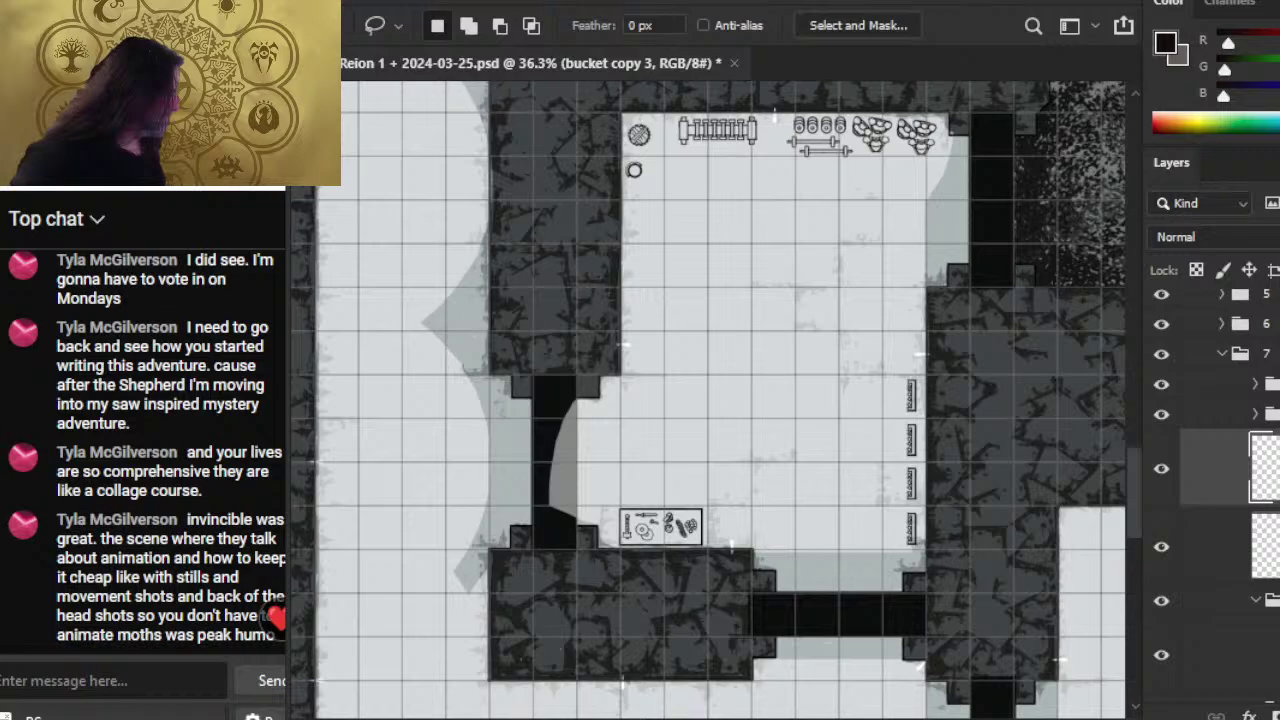
# - Group bucket copy 3 with the rack end-piece layer beneath it
pyautogui.hotkey('alt', '[')
pyautogui.hotkey('alt', '[')
pyautogui.hotkey('alt', ']')
pyautogui.hotkey('alt', ']')
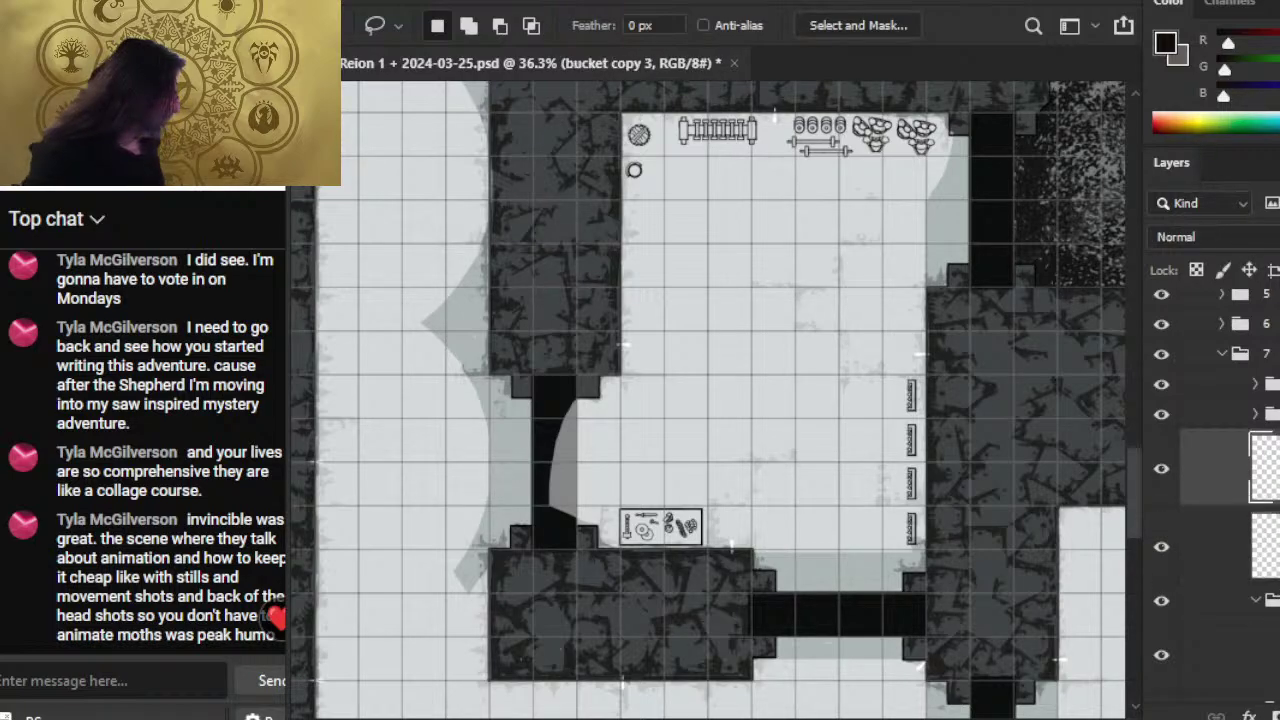
pyautogui.hotkey('ctrl', 'g')
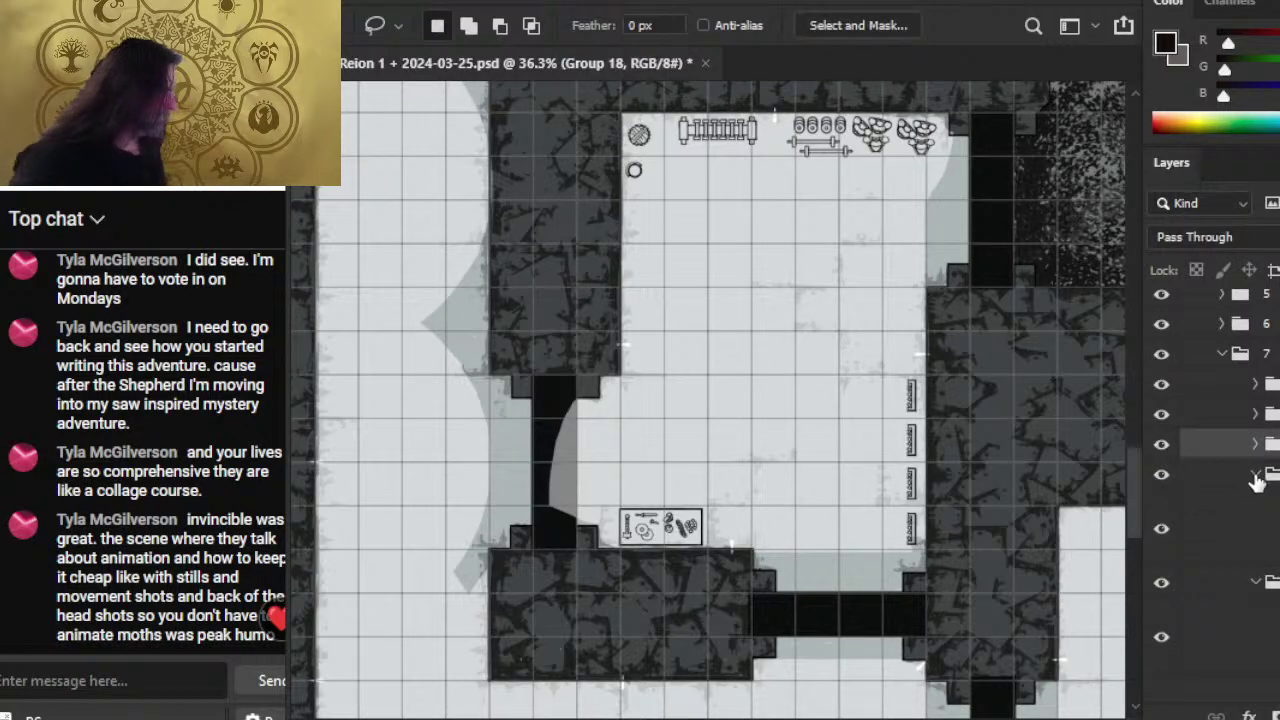
# - Collapse the group beneath the new one and check both groups' contents by toggling their visibility
pyautogui.click(1256, 477)
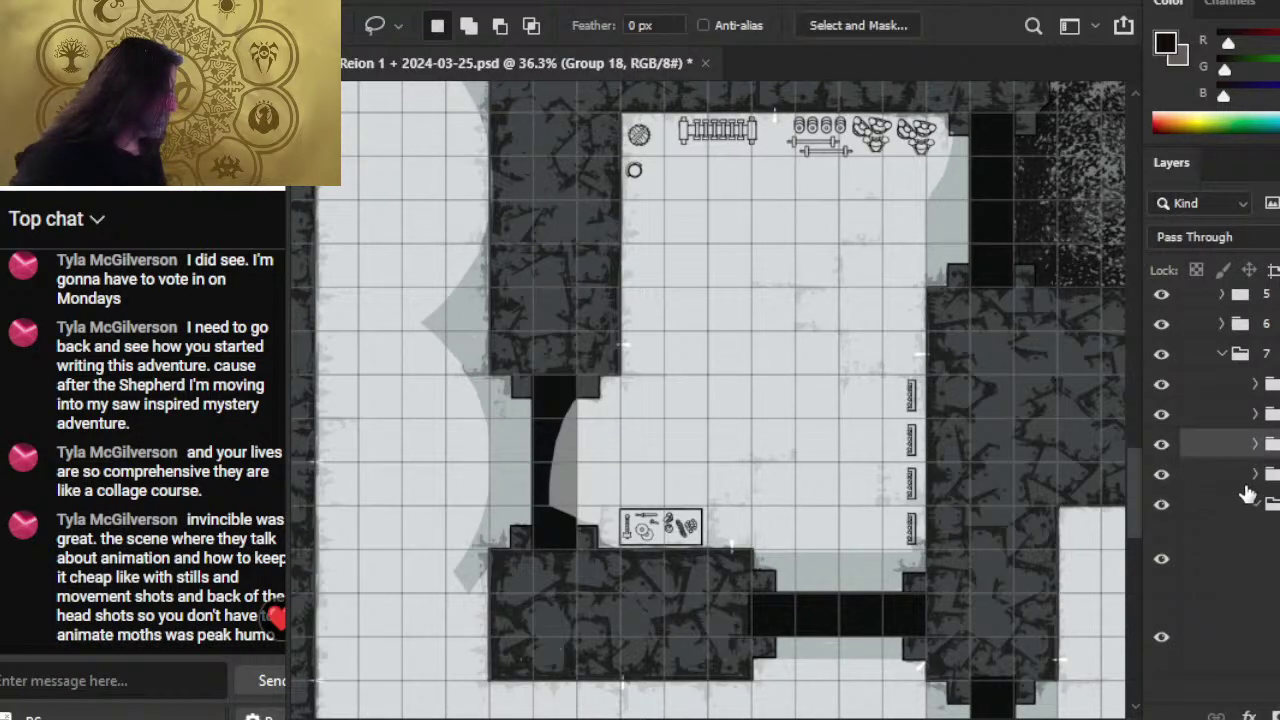
pyautogui.click(1162, 477)
pyautogui.click(1162, 446)
pyautogui.click(1162, 446)
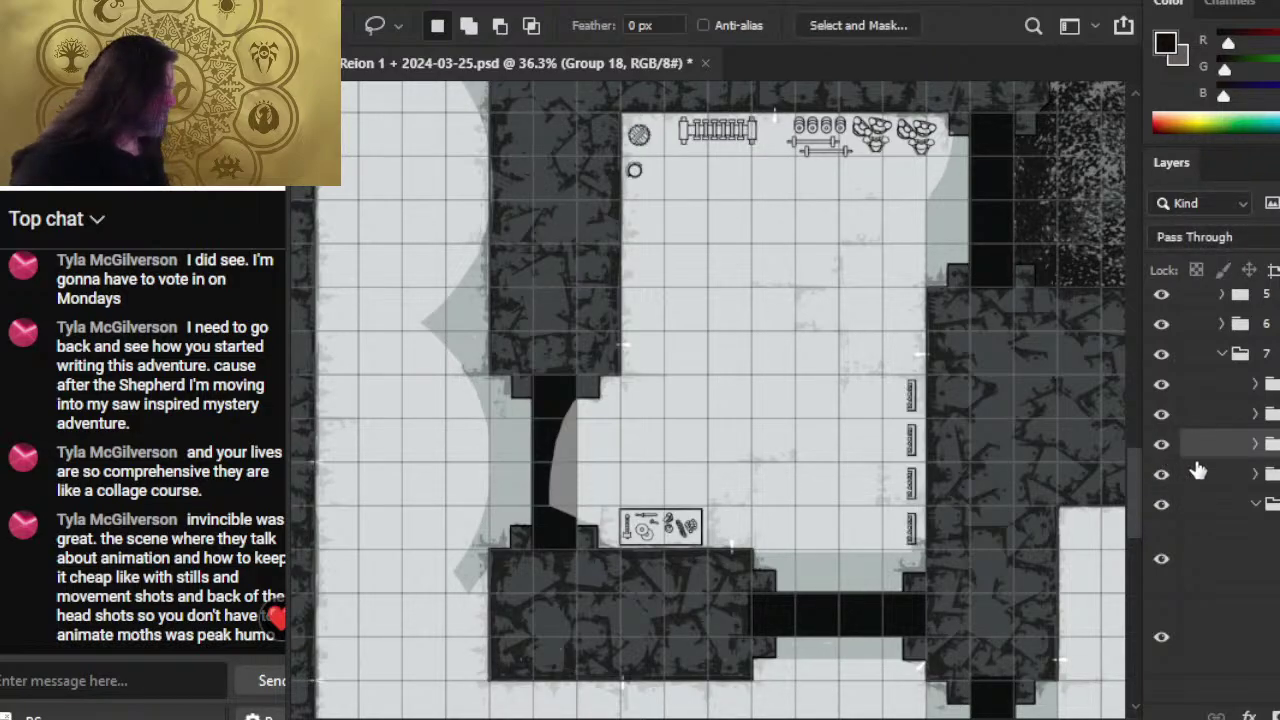
# - Expand the rack group, check its top layer, and move bucket copy 3 out above the group
pyautogui.click(1254, 446)
pyautogui.click(1161, 499)
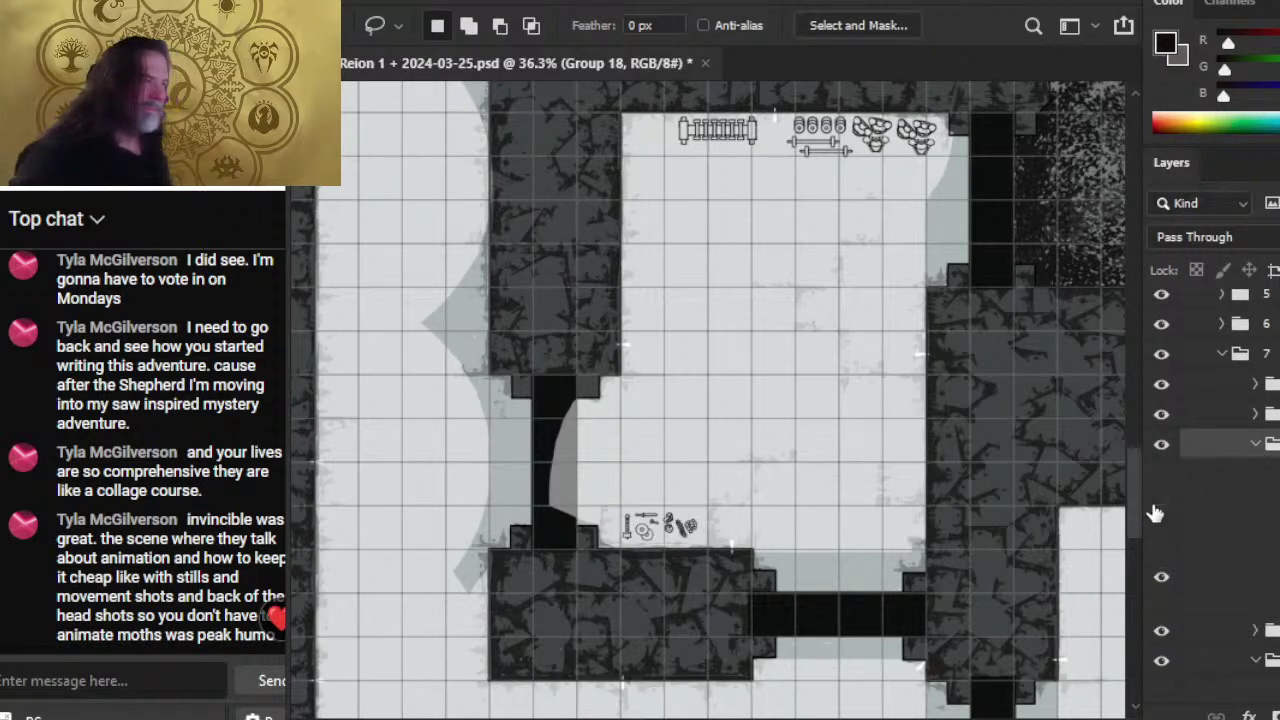
pyautogui.click(1161, 499)
pyautogui.click(1218, 508)
pyautogui.moveTo(1230, 523); pyautogui.dragTo(1230, 431)
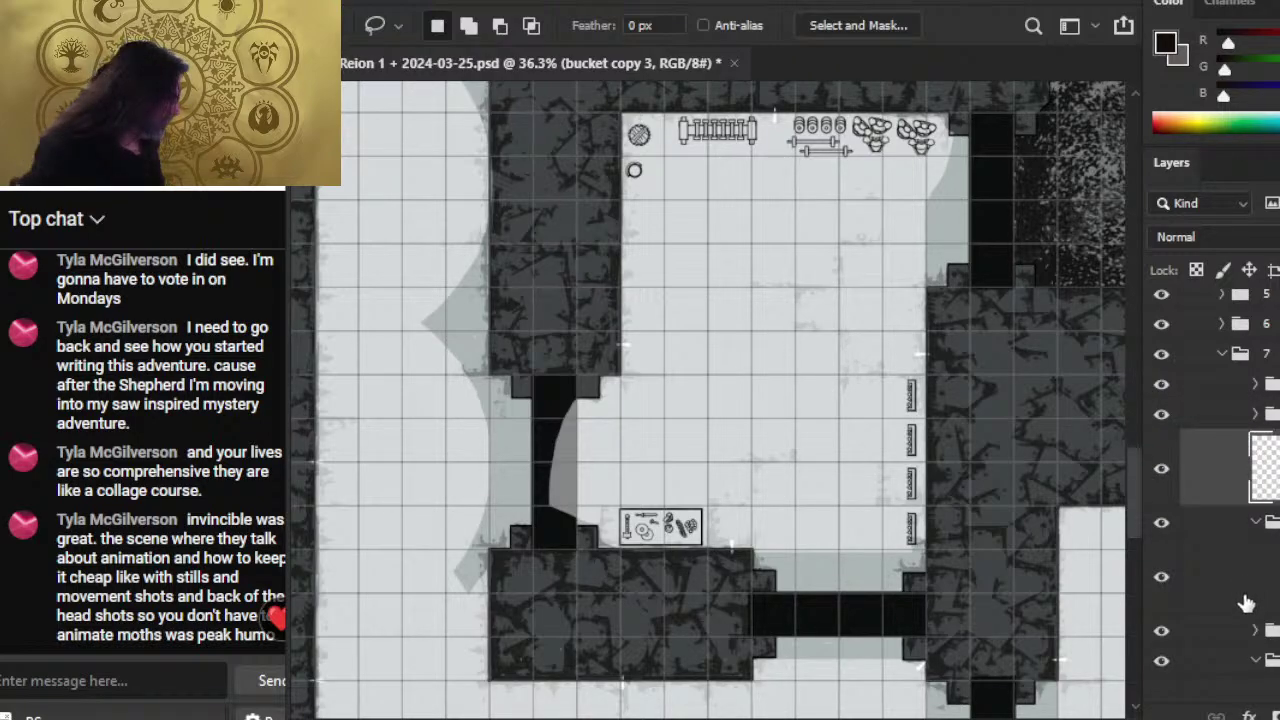
# - Expand the next group down and move Layer 315 copy 2 from it into the rack group above the end pieces
pyautogui.click(1256, 631)
pyautogui.scroll(-2, 1230, 470)
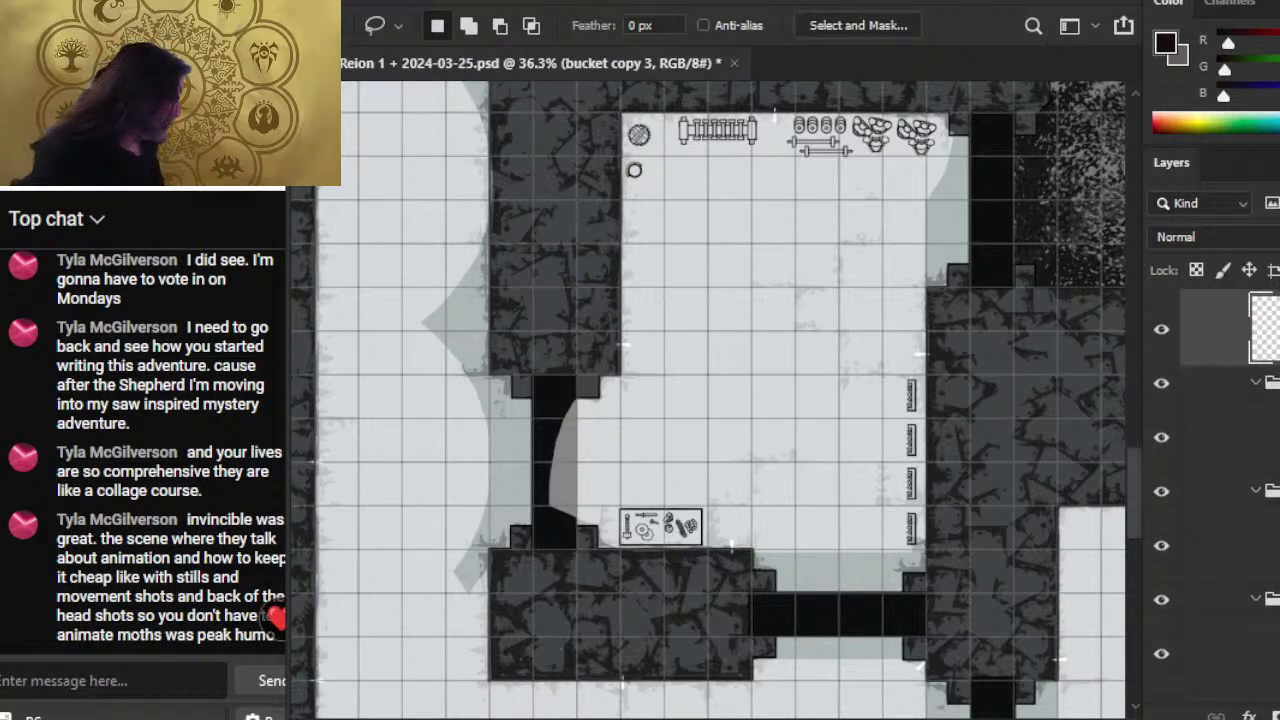
pyautogui.moveTo(1230, 531); pyautogui.dragTo(1230, 388)
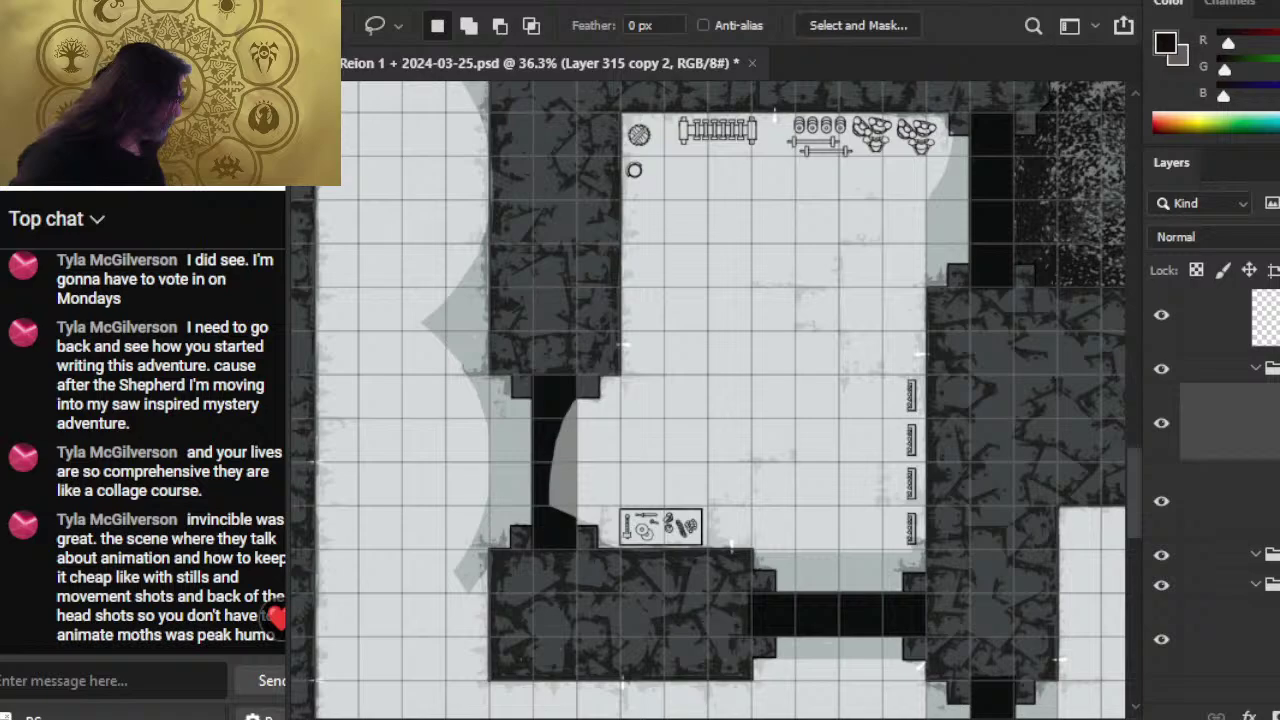
# - Collapse the rack group, expand the one beneath it, and check the contents of both groups and the layer above by toggling visibility
pyautogui.click(1215, 555)
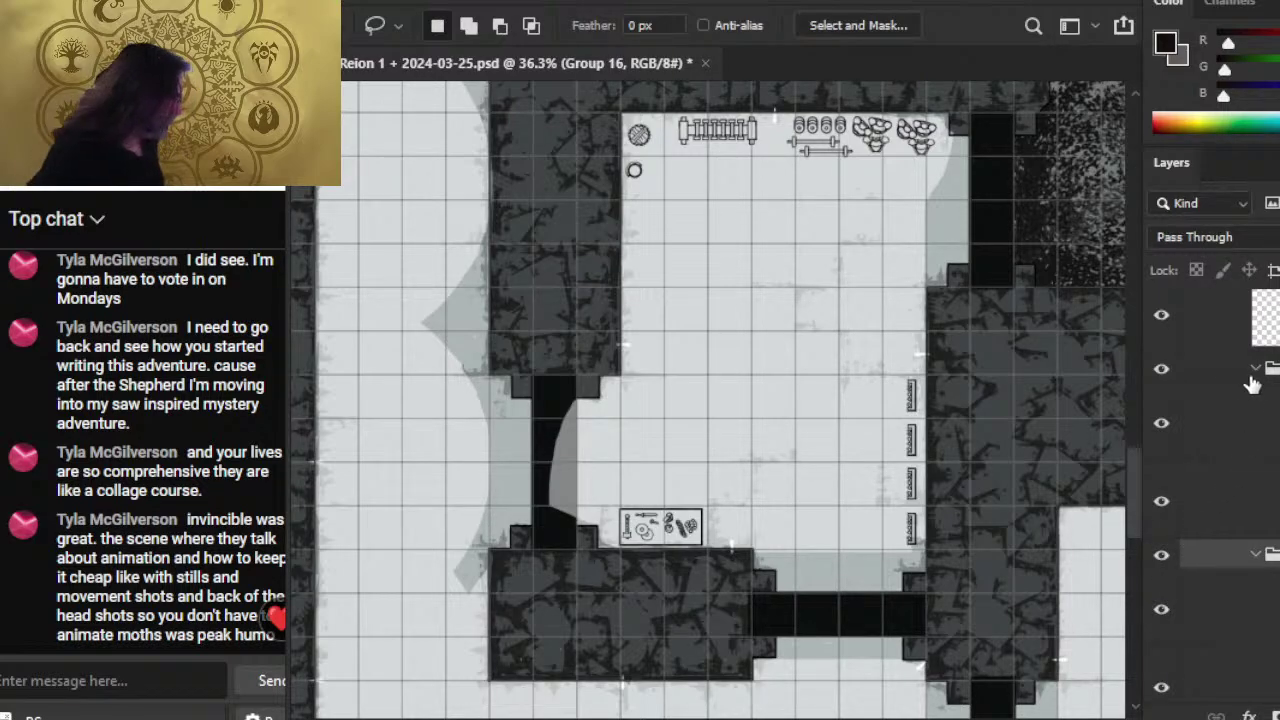
pyautogui.click(1161, 370)
pyautogui.click(1161, 370)
pyautogui.click(1256, 368)
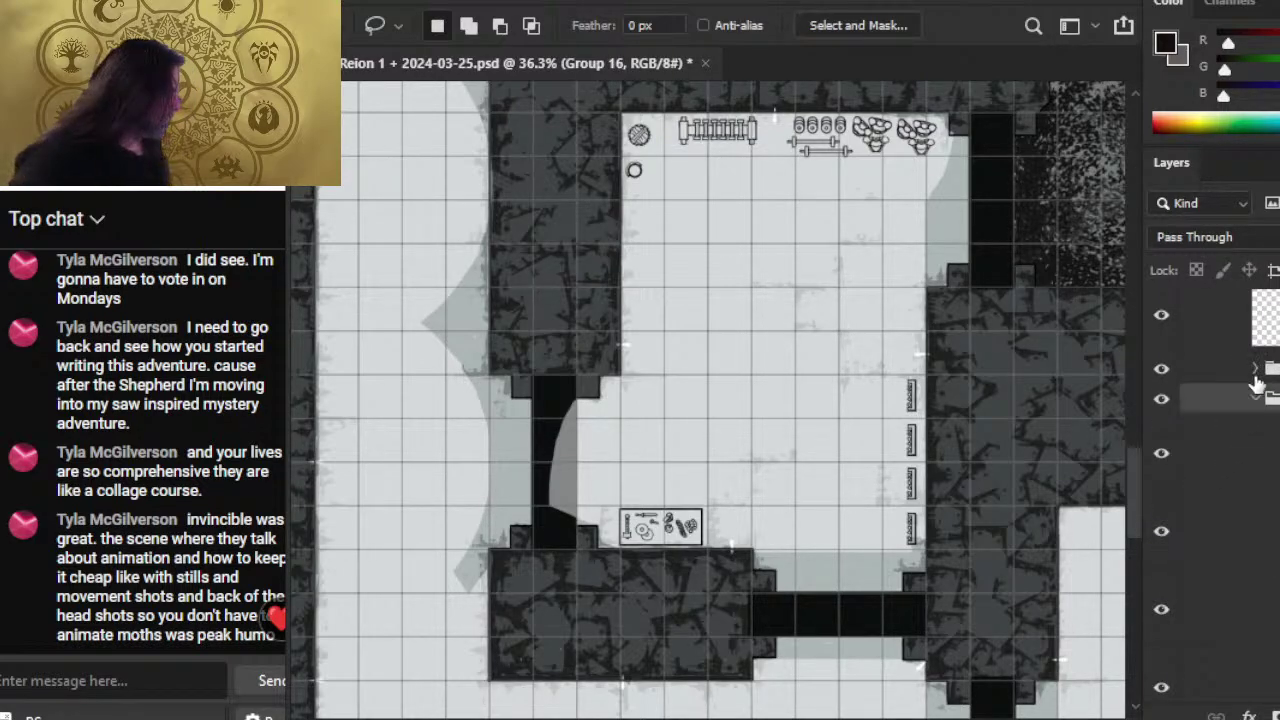
pyautogui.click(1162, 401)
pyautogui.click(1162, 401)
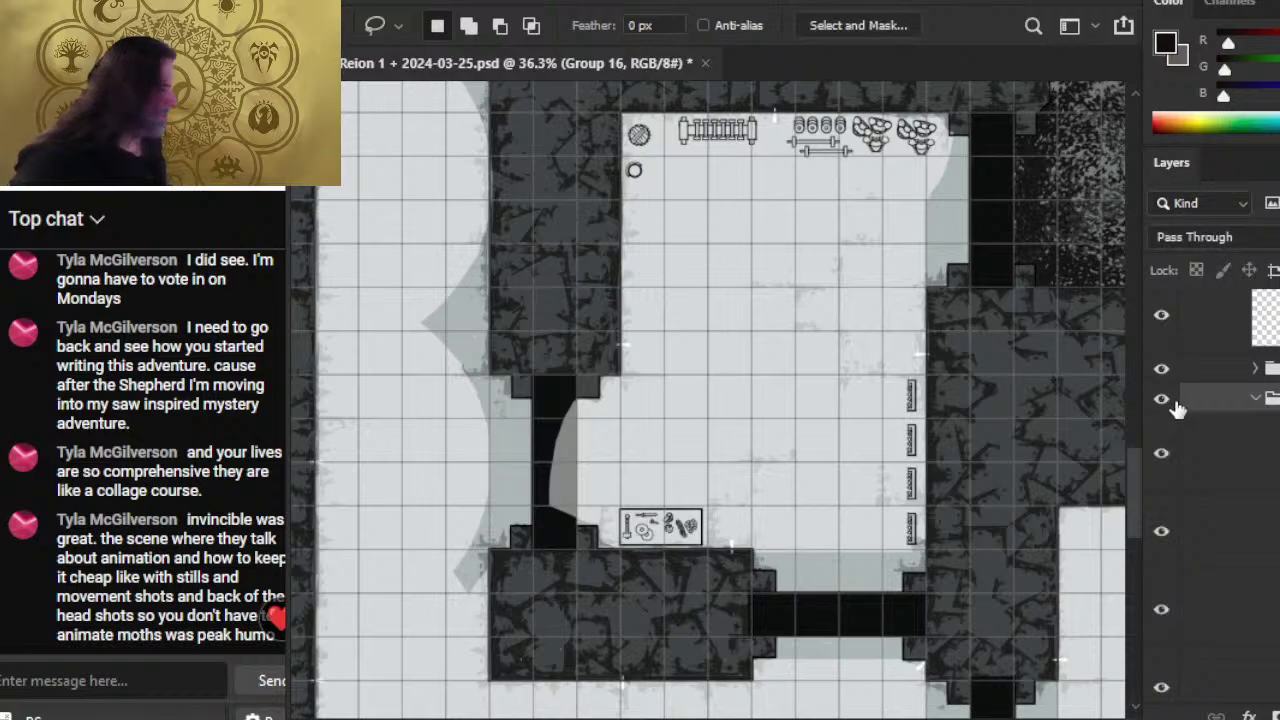
pyautogui.click(1162, 328)
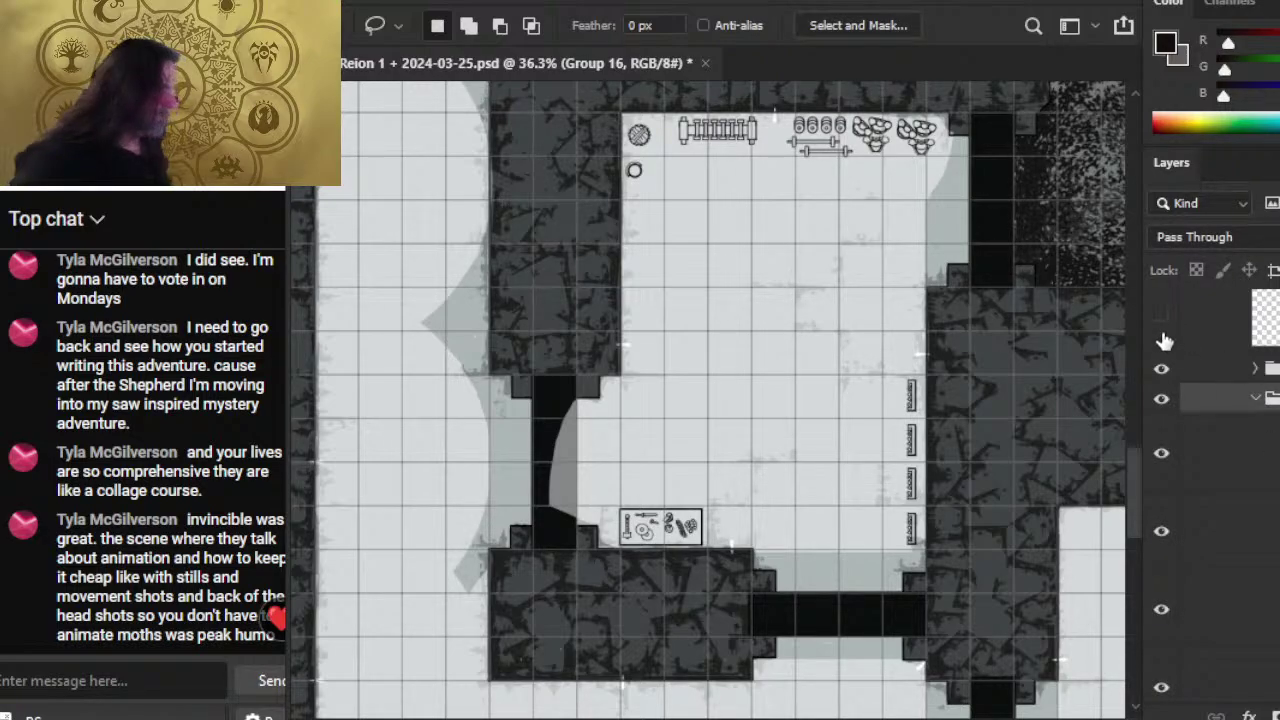
pyautogui.click(1164, 328)
# - Move Layer 314 into room group 7, above the two collapsed prop groups
pyautogui.scroll(-2, 1183, 536)
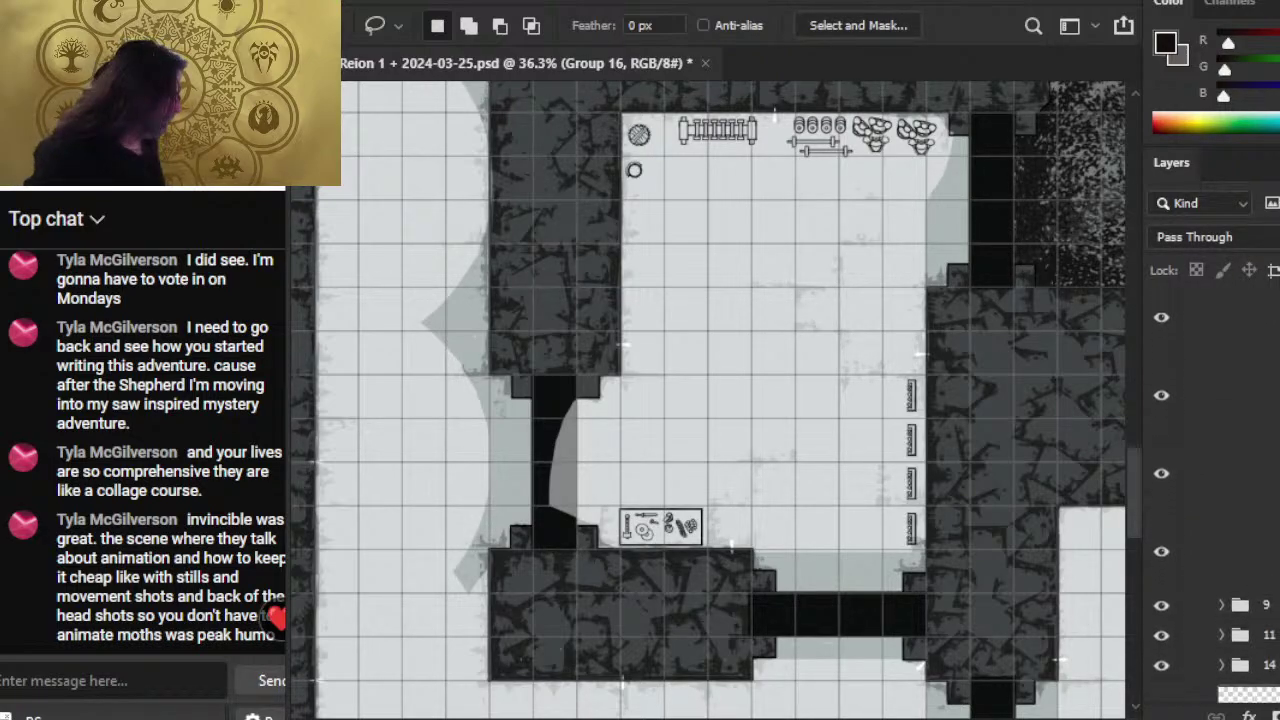
pyautogui.click(1159, 545)
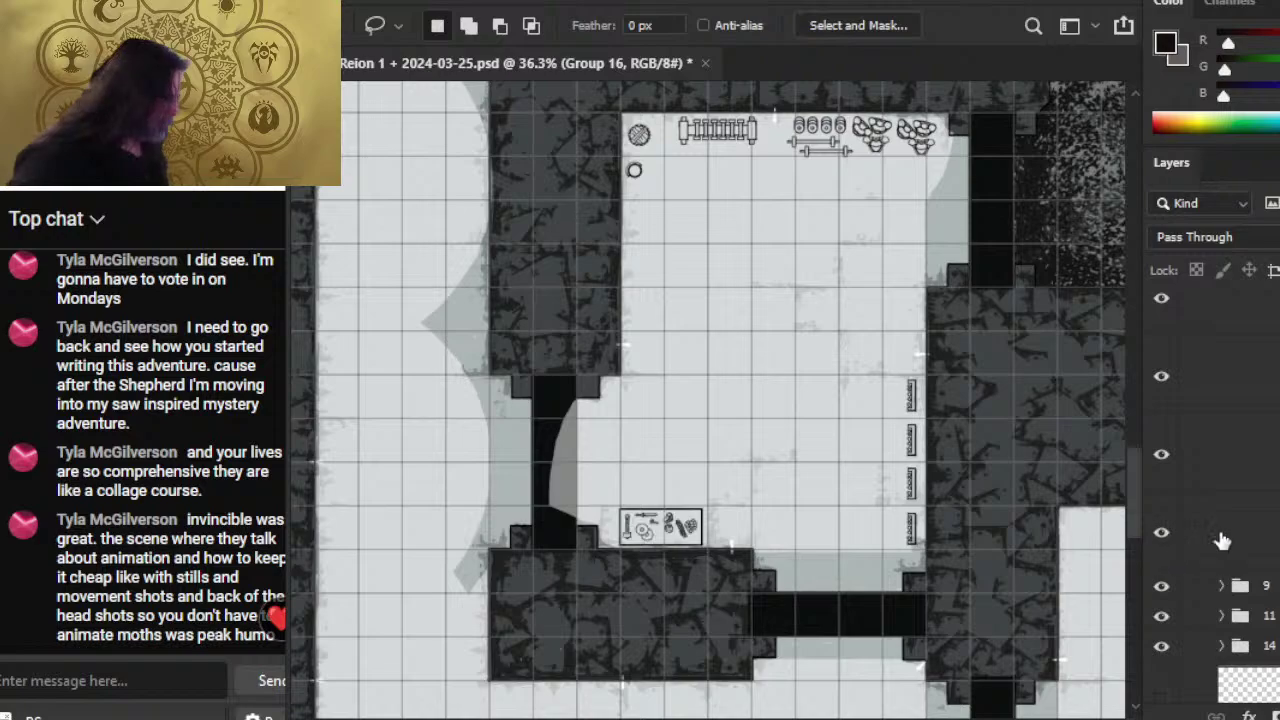
pyautogui.moveTo(1238, 545); pyautogui.dragTo(1262, 592)
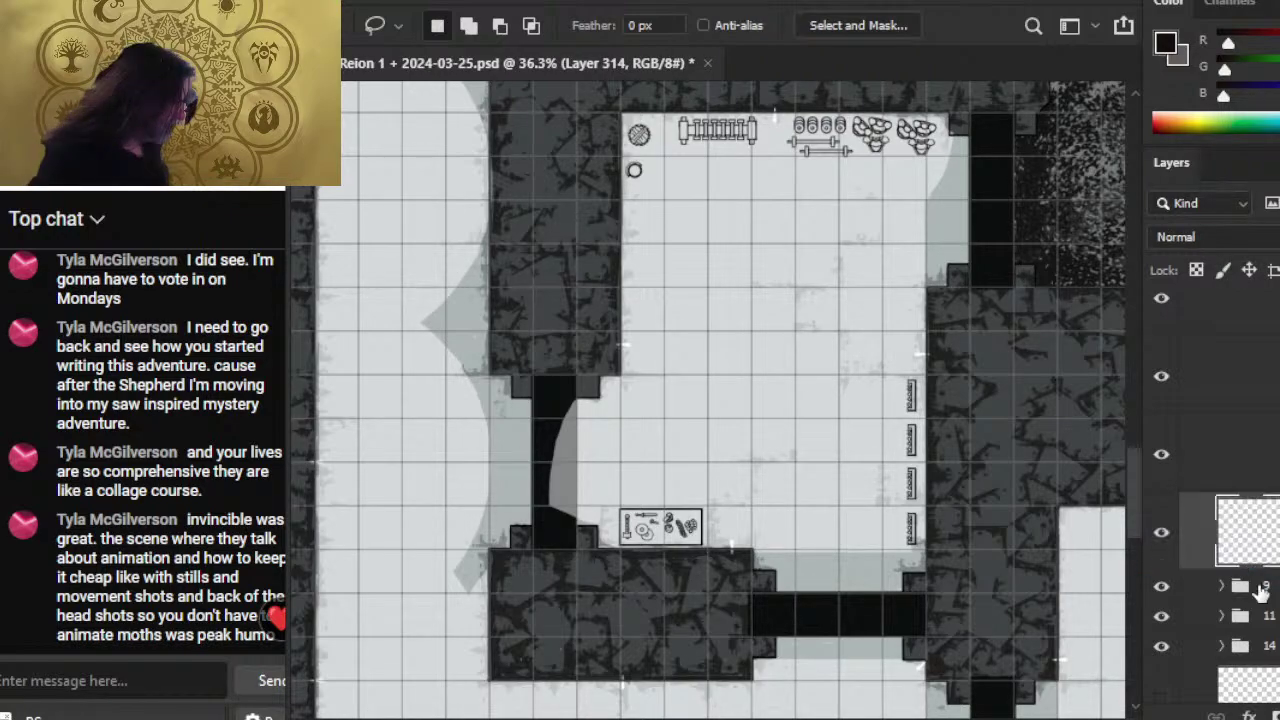
pyautogui.scroll(3, 1212, 490)
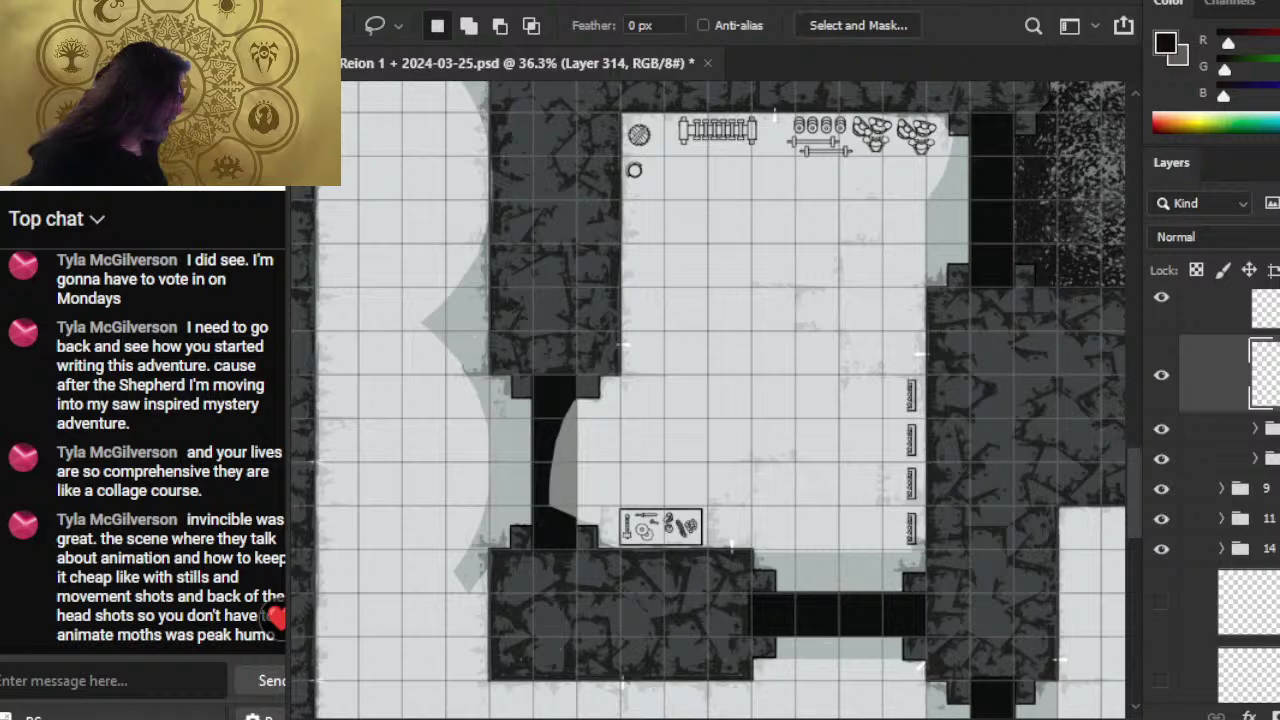
# - Identify the dumbbell rack and loose weights groups by toggling visibility, and shift both together about a quarter grid square left
pyautogui.click(1161, 432)
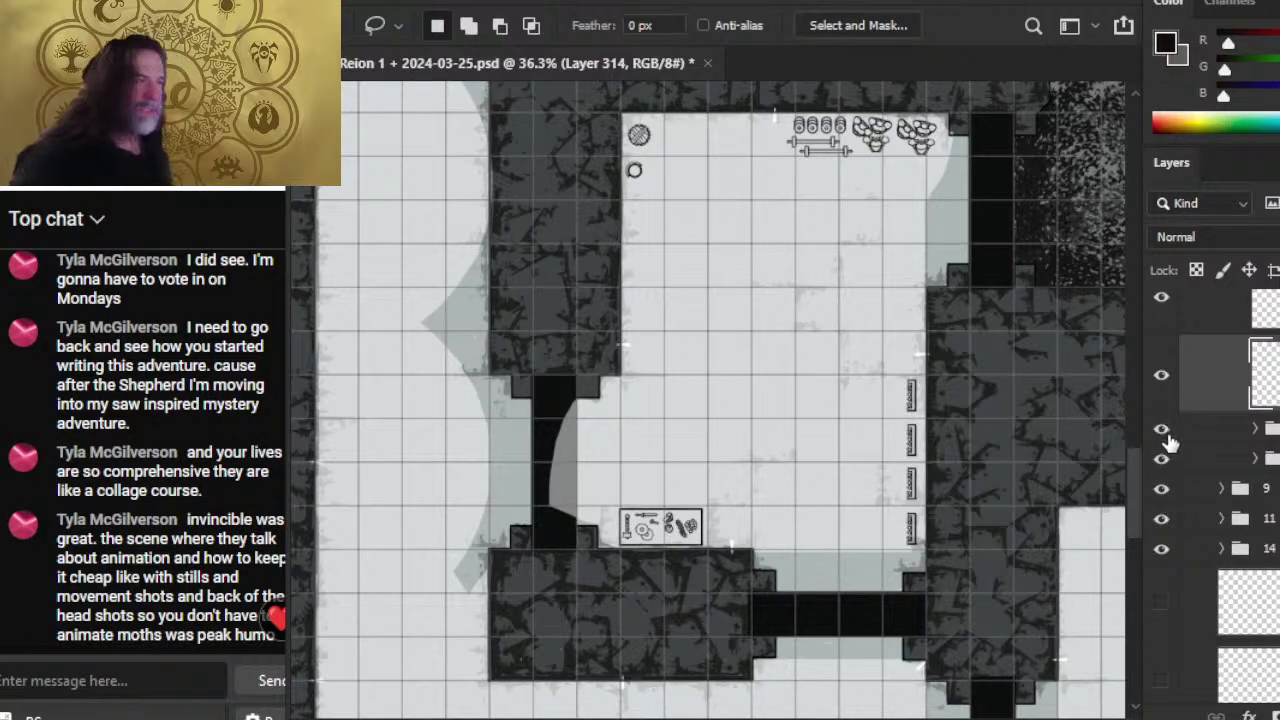
pyautogui.click(1161, 432)
pyautogui.click(1163, 458)
pyautogui.click(1213, 438)
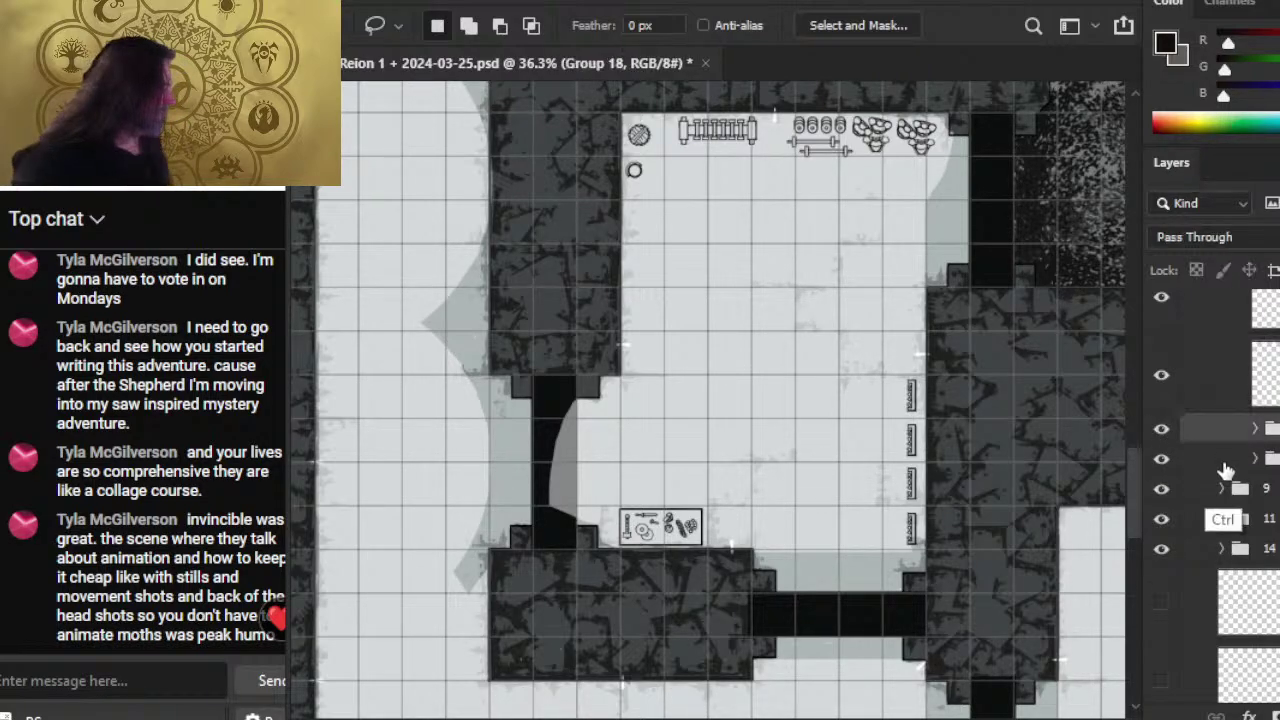
pyautogui.keyDown('ctrl'); pyautogui.click(1225, 461); pyautogui.keyUp('ctrl')
pyautogui.press('v')
pyautogui.hotkey('shift', 'Left')
pyautogui.hotkey('shift', 'Left')
pyautogui.hotkey('shift', 'Left')
pyautogui.hotkey('shift', 'Left')
pyautogui.hotkey('shift', 'Left')
pyautogui.hotkey('shift', 'Left')
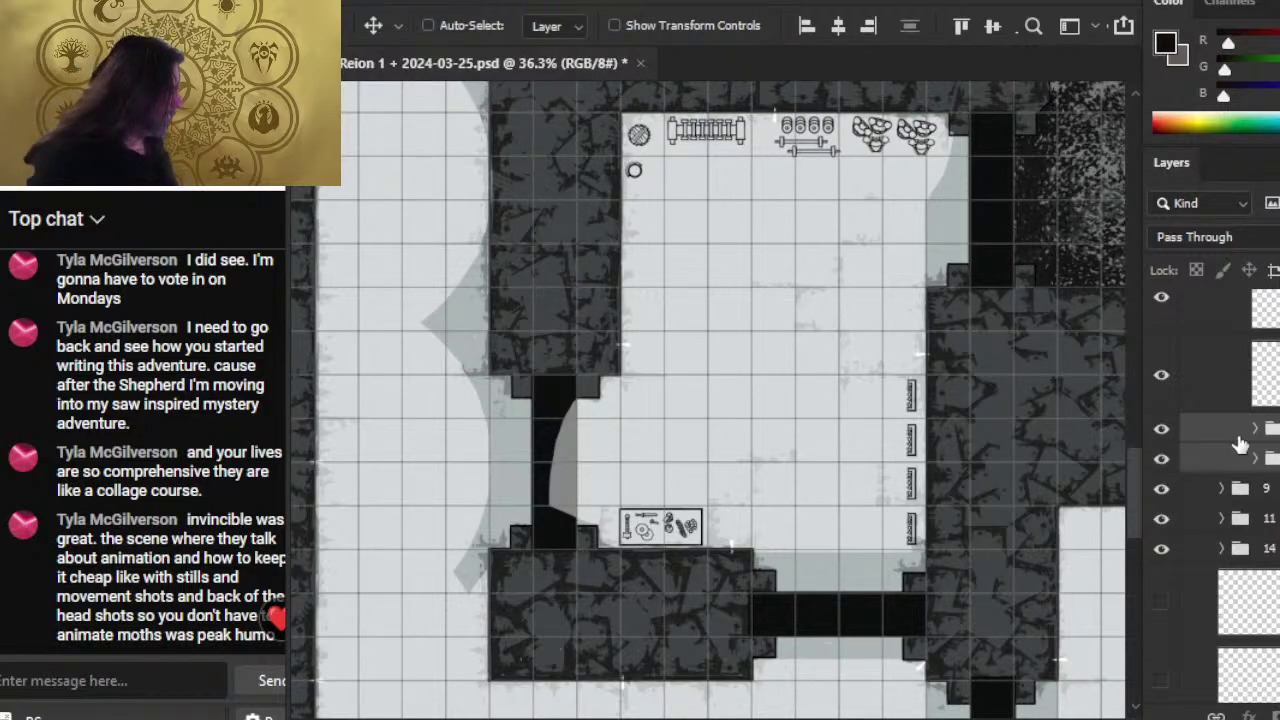
# - Nudge only the loose weights group about half a grid square left, close beside the dumbbell rack
pyautogui.click(1193, 460)
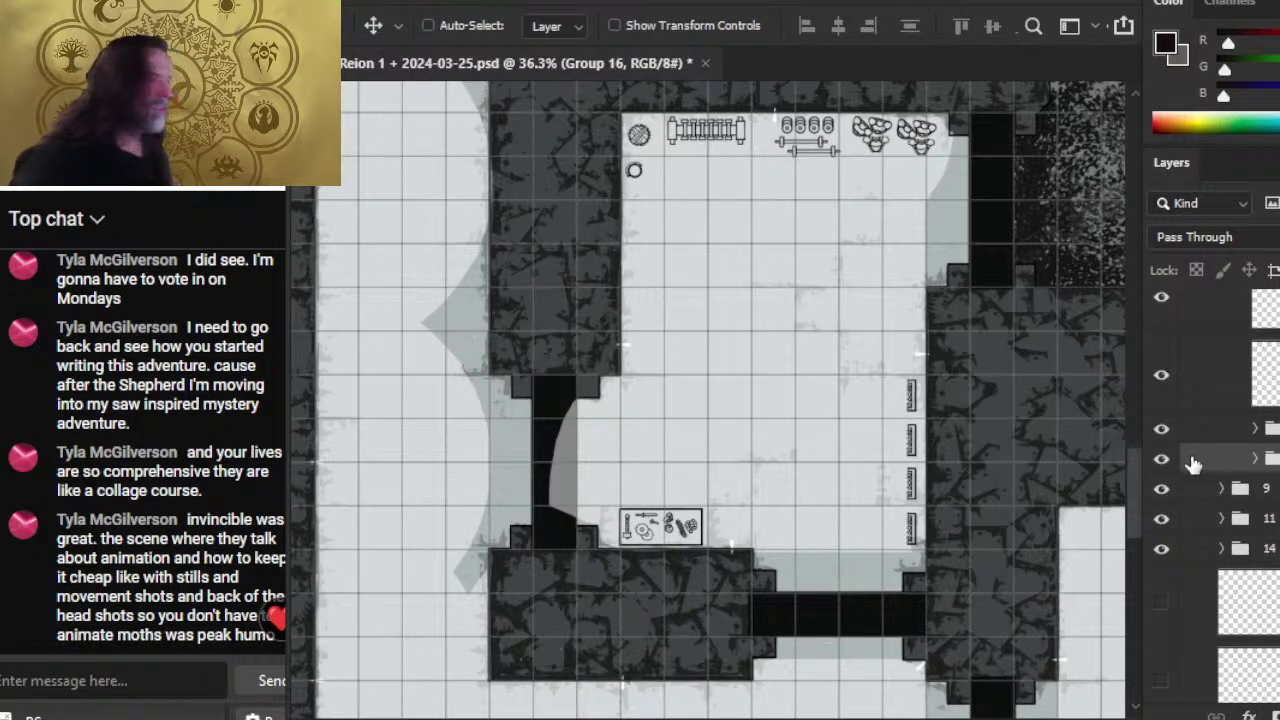
pyautogui.press('Left')
pyautogui.press('Left')
pyautogui.press('Left')
pyautogui.press('Left')
pyautogui.press('Left')
pyautogui.press('Left')
pyautogui.press('Left')
pyautogui.press('Left')
pyautogui.press('Left')
pyautogui.press('Left')
pyautogui.press('Left')
pyautogui.press('Left')
pyautogui.press('Left')
pyautogui.press('Left')
pyautogui.press('Left')
pyautogui.press('Left')
pyautogui.press('Left')
pyautogui.press('Left')
pyautogui.press('Left')
pyautogui.press('Left')
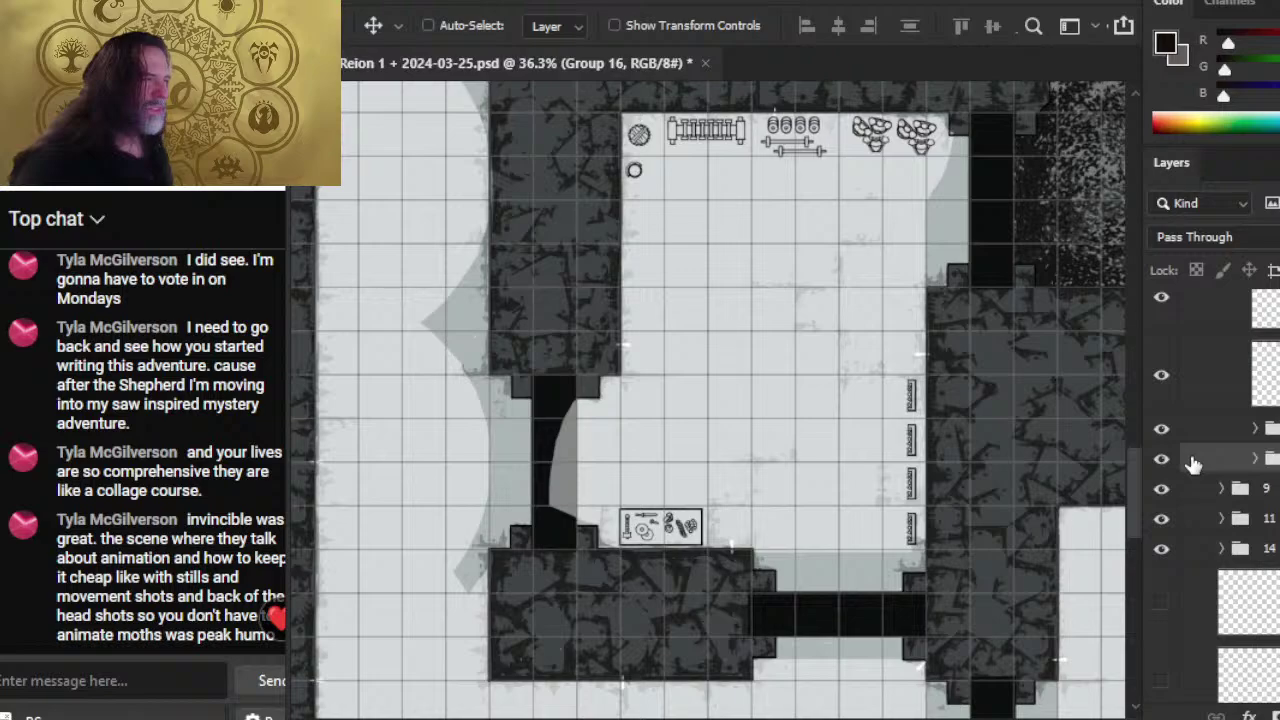
pyautogui.press('Left')
pyautogui.press('Left')
pyautogui.press('Left')
pyautogui.press('Left')
pyautogui.press('Left')
pyautogui.press('Left')
pyautogui.press('Left')
pyautogui.press('Left')
pyautogui.press('Left')
pyautogui.press('Left')
pyautogui.press('Left')
pyautogui.press('Left')
pyautogui.press('Left')
pyautogui.press('Left')
pyautogui.press('Left')
pyautogui.press('Left')
pyautogui.press('Left')
pyautogui.press('Left')
pyautogui.press('Left')
pyautogui.press('Left')
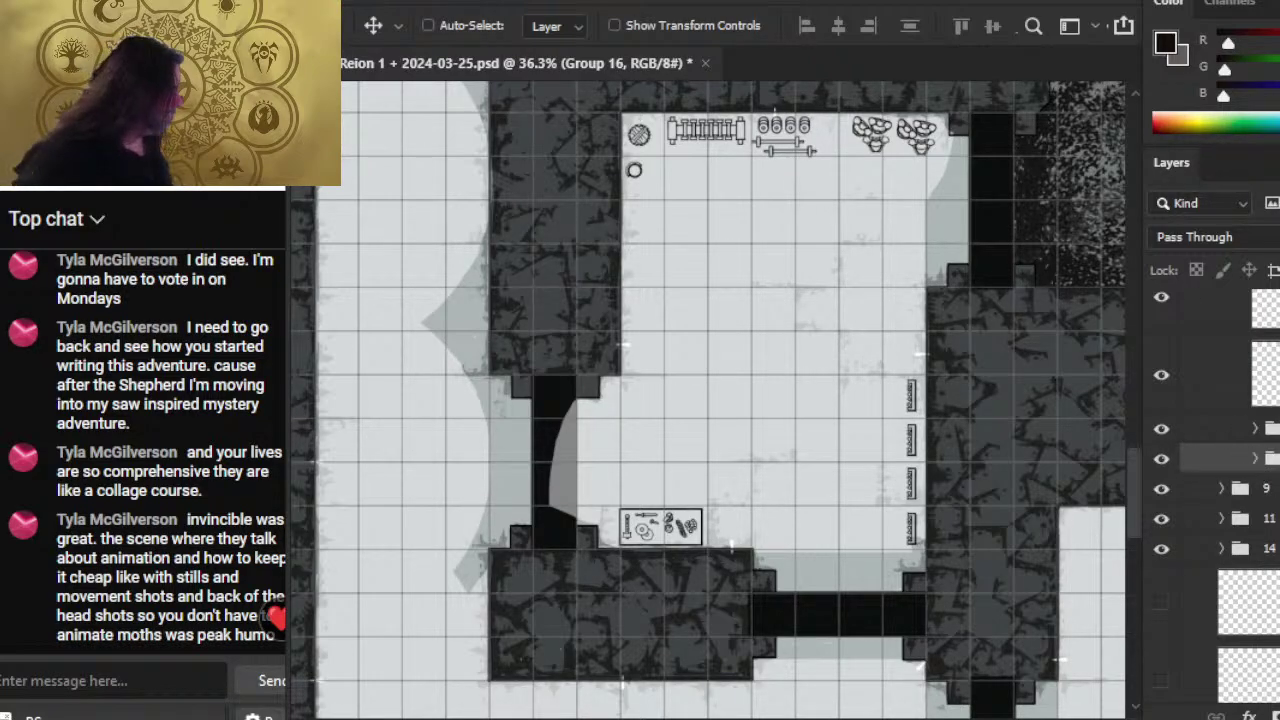
# - Select the two prop groups in the room's upper-right corner and nudge them together about a third of a grid square left
pyautogui.scroll(3, 1210, 450)
pyautogui.click(1210, 428)
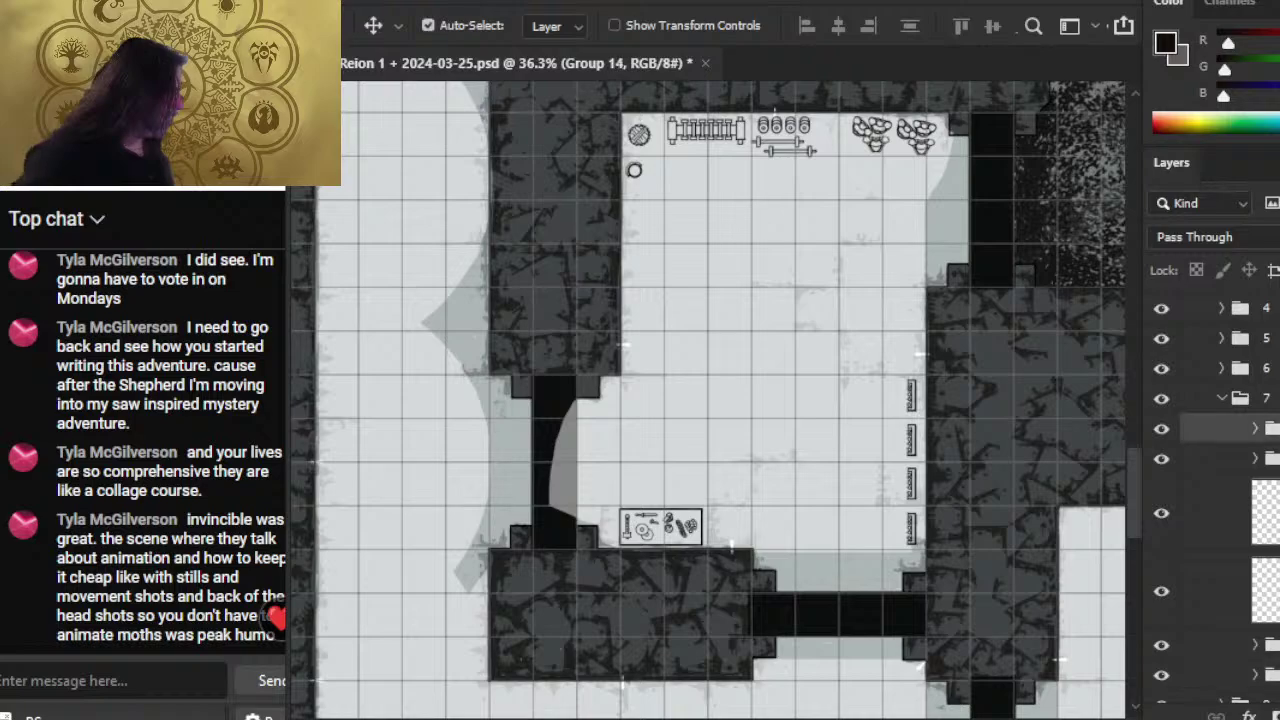
pyautogui.keyDown('ctrl'); pyautogui.click(1210, 458); pyautogui.keyUp('ctrl')
pyautogui.press('Left')
pyautogui.press('Left')
pyautogui.press('Left')
pyautogui.press('Left')
pyautogui.press('Left')
pyautogui.press('Left')
pyautogui.press('Left')
pyautogui.press('Left')
pyautogui.press('Left')
pyautogui.press('Left')
pyautogui.press('Left')
pyautogui.press('Left')
pyautogui.press('Left')
pyautogui.press('Left')
pyautogui.press('Left')
pyautogui.press('Left')
pyautogui.press('Left')
pyautogui.press('Left')
pyautogui.press('Left')
pyautogui.press('Left')
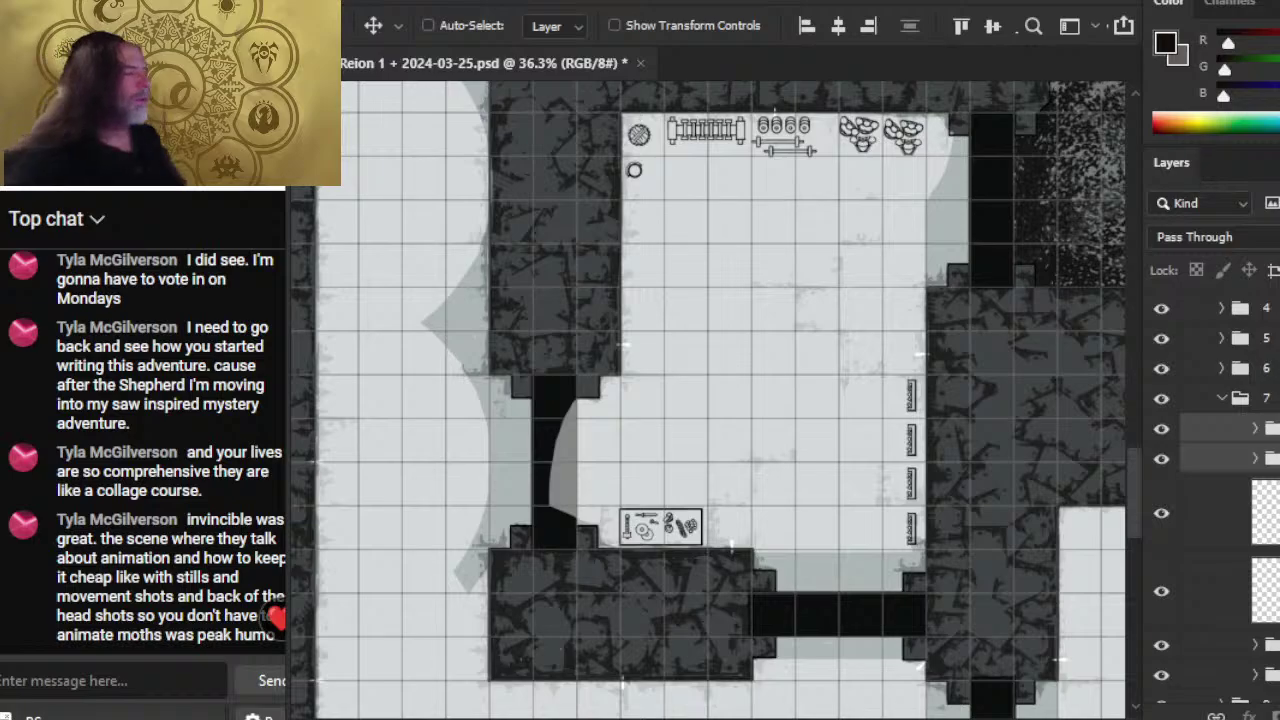
# - Rotate the loose weights group 90° counterclockwise and place it against the room's left wall, below the small round prop
pyautogui.press('z')
pyautogui.moveTo(783, 124); pyautogui.dragTo(857, 226)
pyautogui.moveTo(808, 191); pyautogui.dragTo(870, 249)
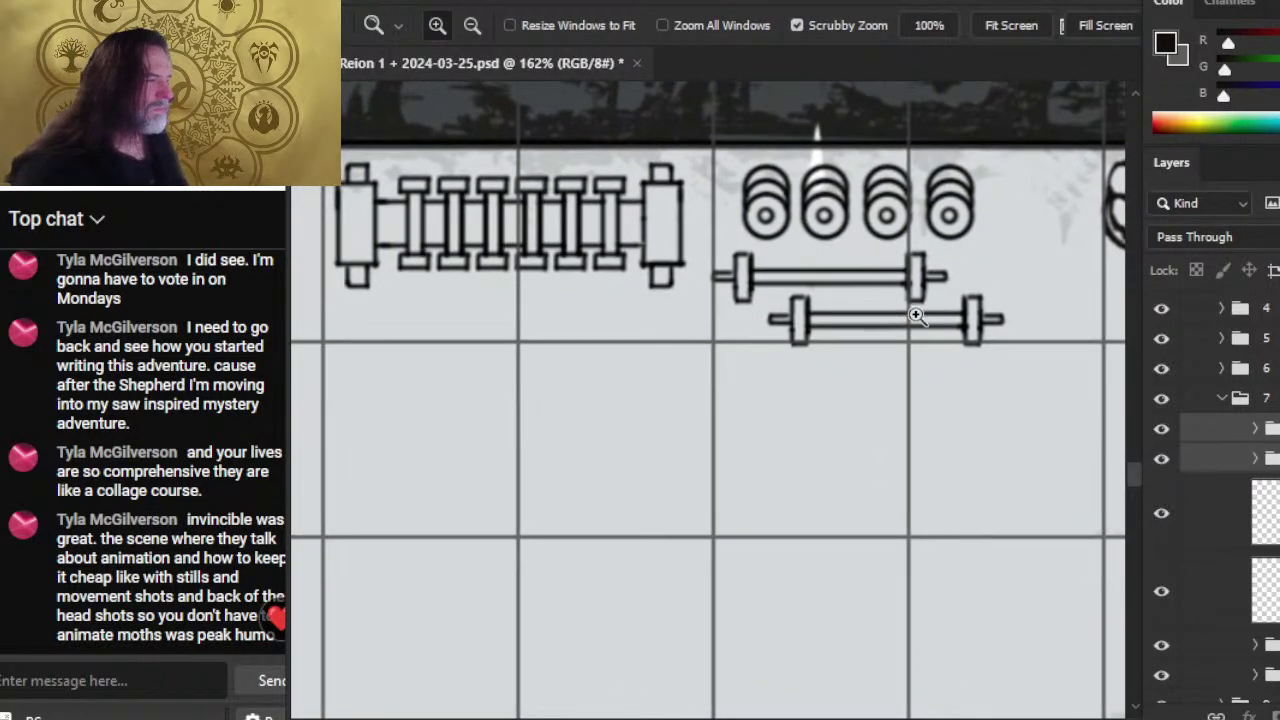
pyautogui.moveTo(916, 318); pyautogui.dragTo(795, 318)
pyautogui.moveTo(939, 382); pyautogui.dragTo(834, 362)
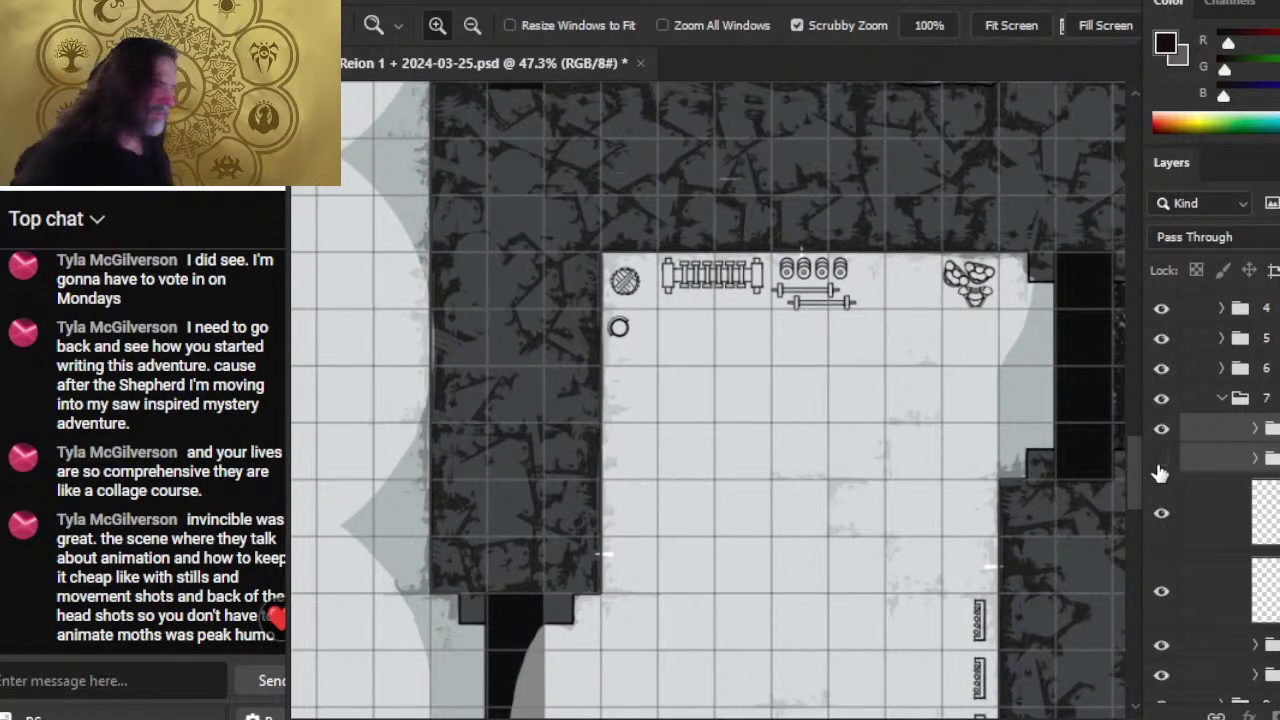
pyautogui.click(1162, 677)
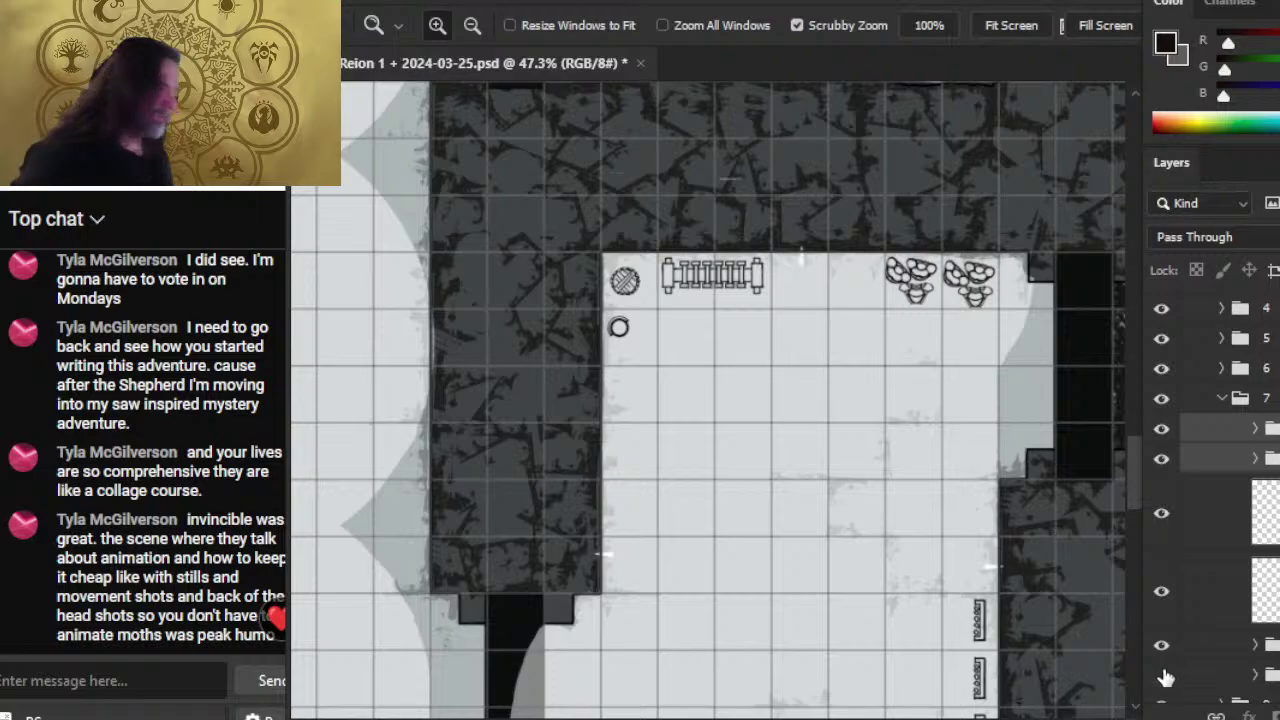
pyautogui.click(1162, 677)
pyautogui.click(1198, 652)
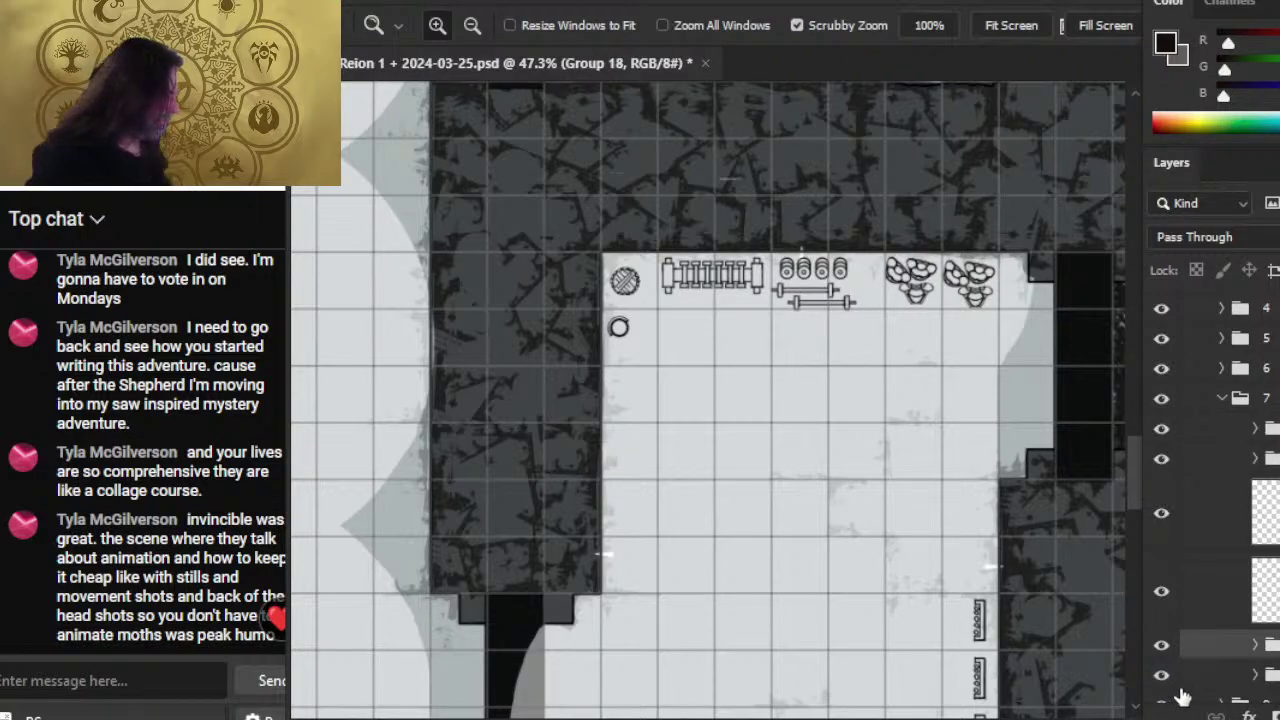
pyautogui.press('l')
pyautogui.rightClick(930, 347)
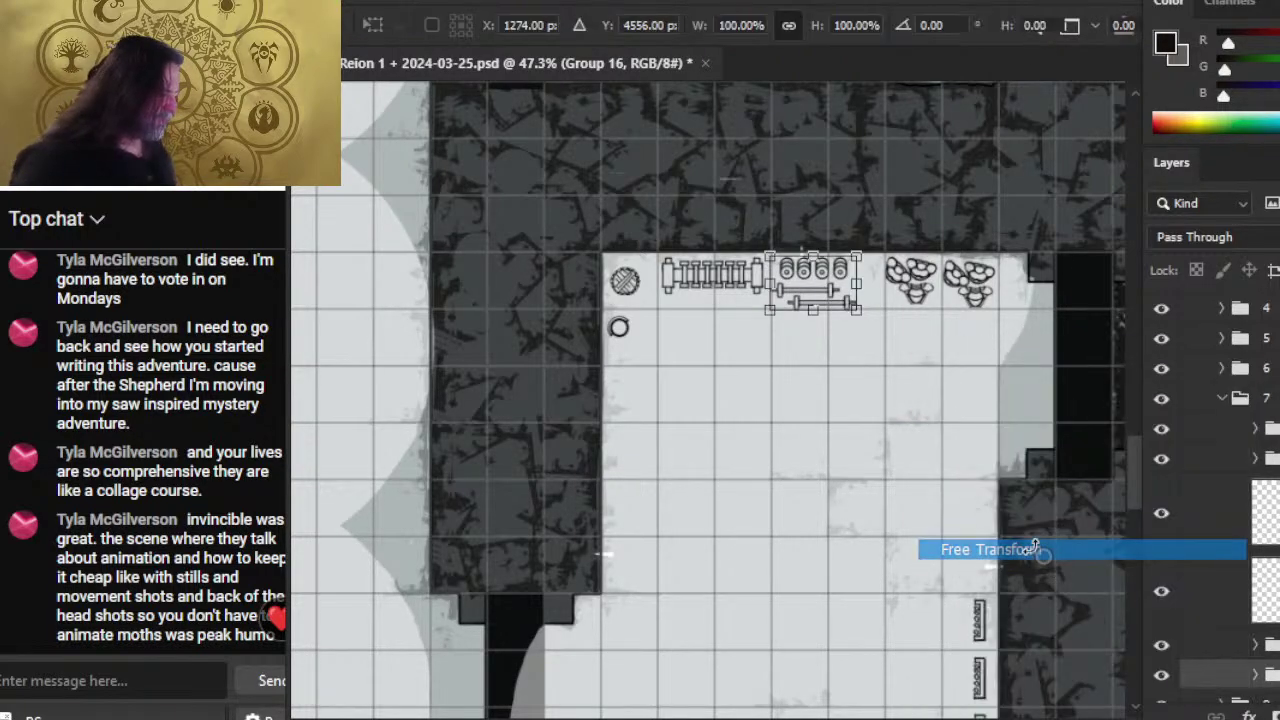
pyautogui.click(1045, 548)
pyautogui.moveTo(1045, 548)
pyautogui.mouseDown()
pyautogui.moveTo(911, 549)
pyautogui.moveTo(910, 459)
pyautogui.moveTo(690, 530)
pyautogui.mouseUp()
pyautogui.press('Return')
pyautogui.press('v')
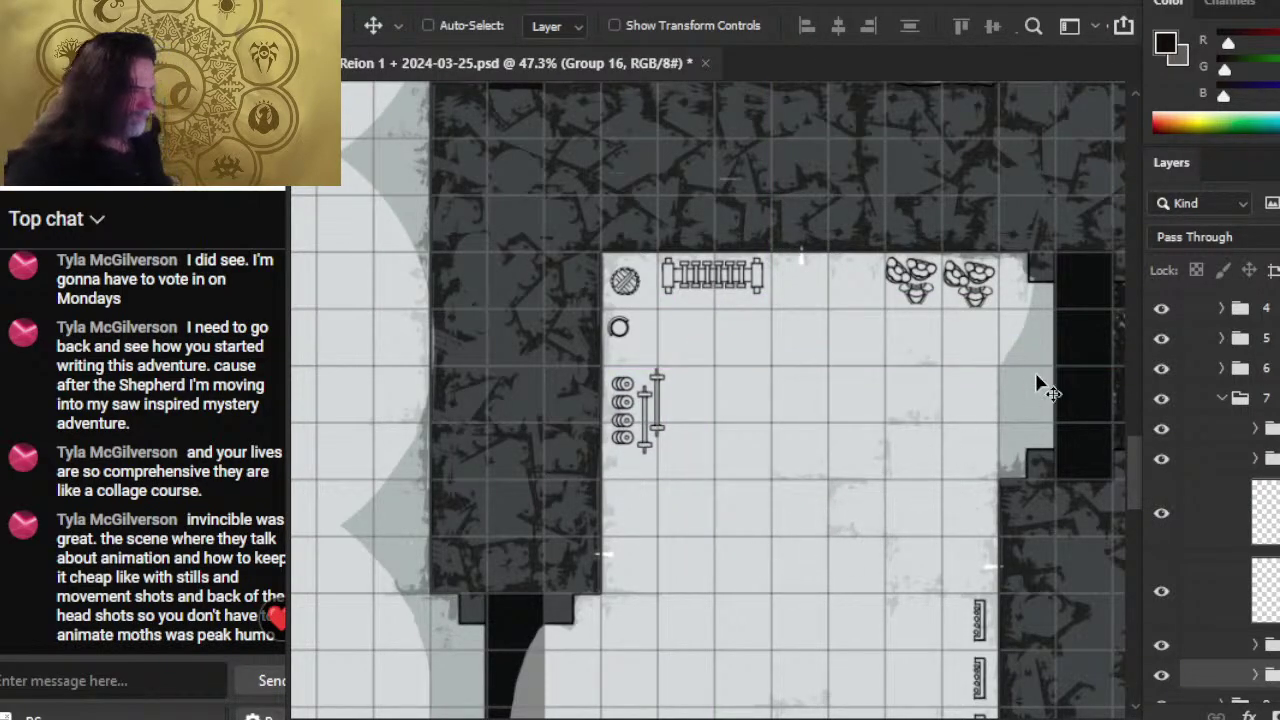
# - Select both upper-right corner prop groups and shift them one grid square left along the upper wall
pyautogui.click(1268, 458)
pyautogui.keyDown('ctrl'); pyautogui.click(1268, 428); pyautogui.keyUp('ctrl')
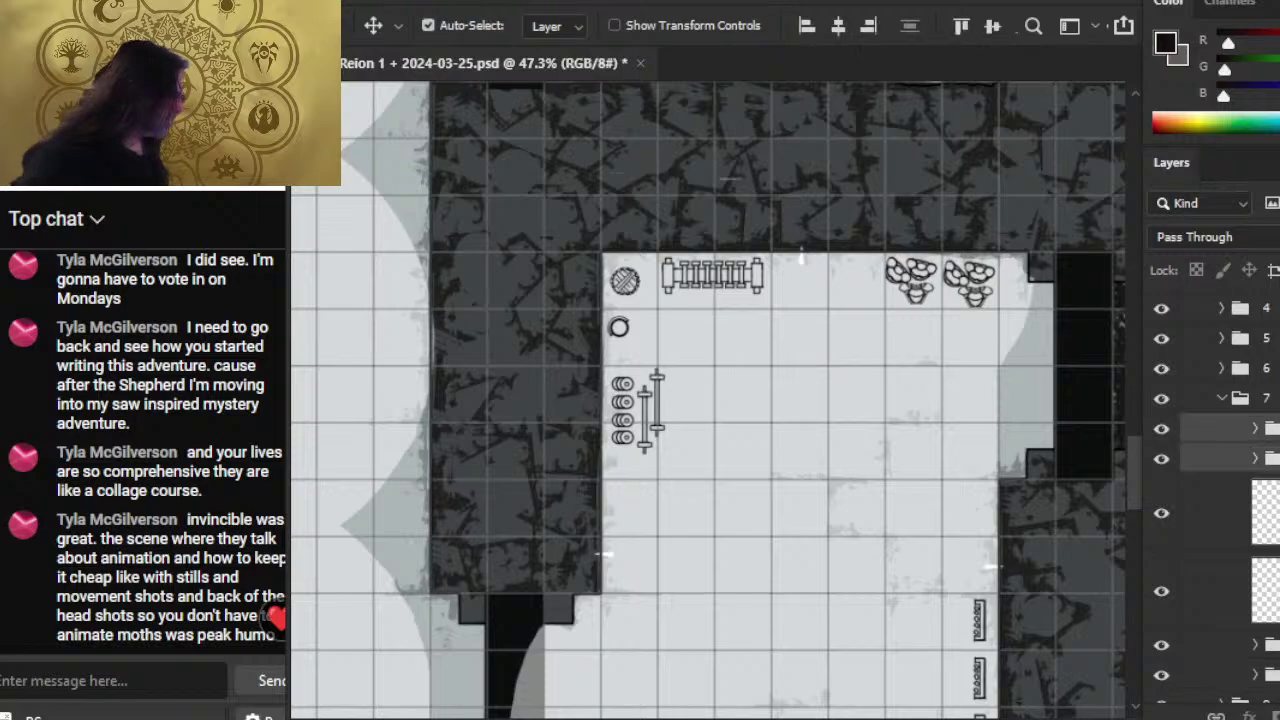
pyautogui.hotkey('shift', 'Left')
pyautogui.hotkey('shift', 'Left')
pyautogui.hotkey('shift', 'Left')
pyautogui.hotkey('shift', 'Left')
pyautogui.hotkey('shift', 'Left')
pyautogui.hotkey('shift', 'Left')
pyautogui.hotkey('shift', 'Left')
pyautogui.hotkey('shift', 'Left')
pyautogui.hotkey('shift', 'Left')
pyautogui.hotkey('shift', 'Left')
pyautogui.hotkey('shift', 'Left')
pyautogui.hotkey('shift', 'Left')
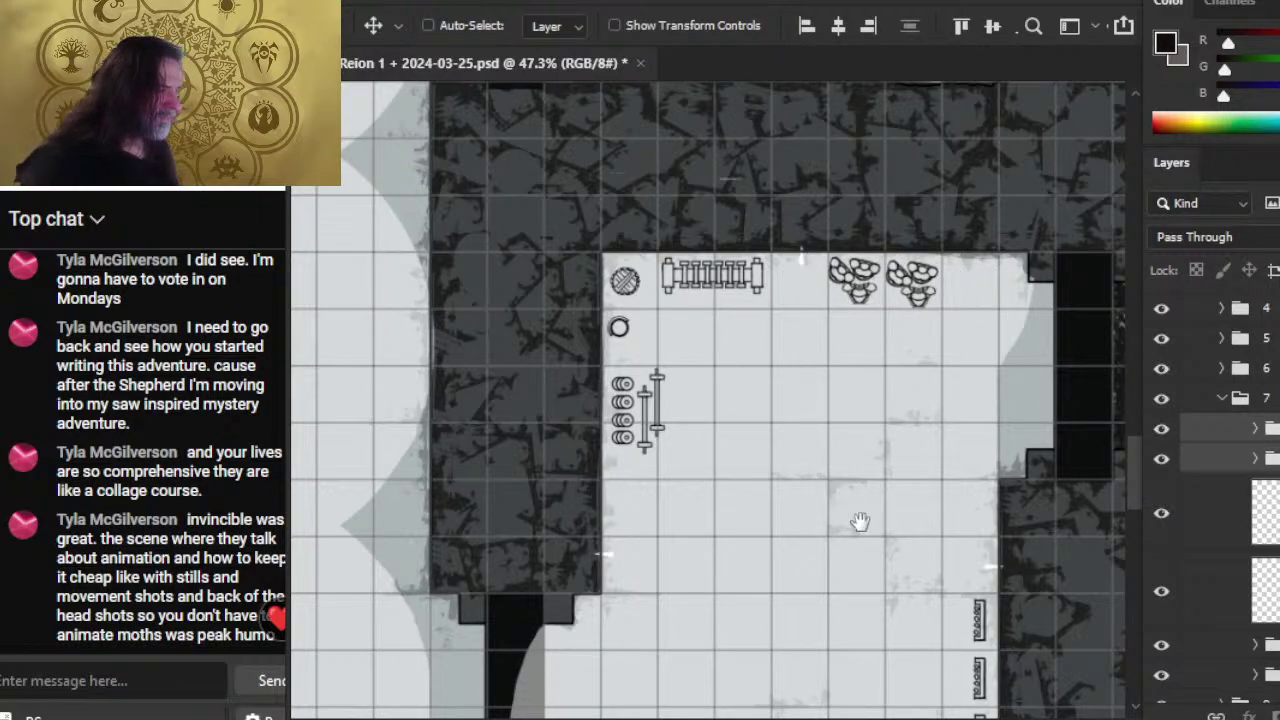
# - Review the whole room's prop layout and examine the two loose layers in group 7 by toggling their visibility
pyautogui.moveTo(857, 523); pyautogui.dragTo(832, 315)
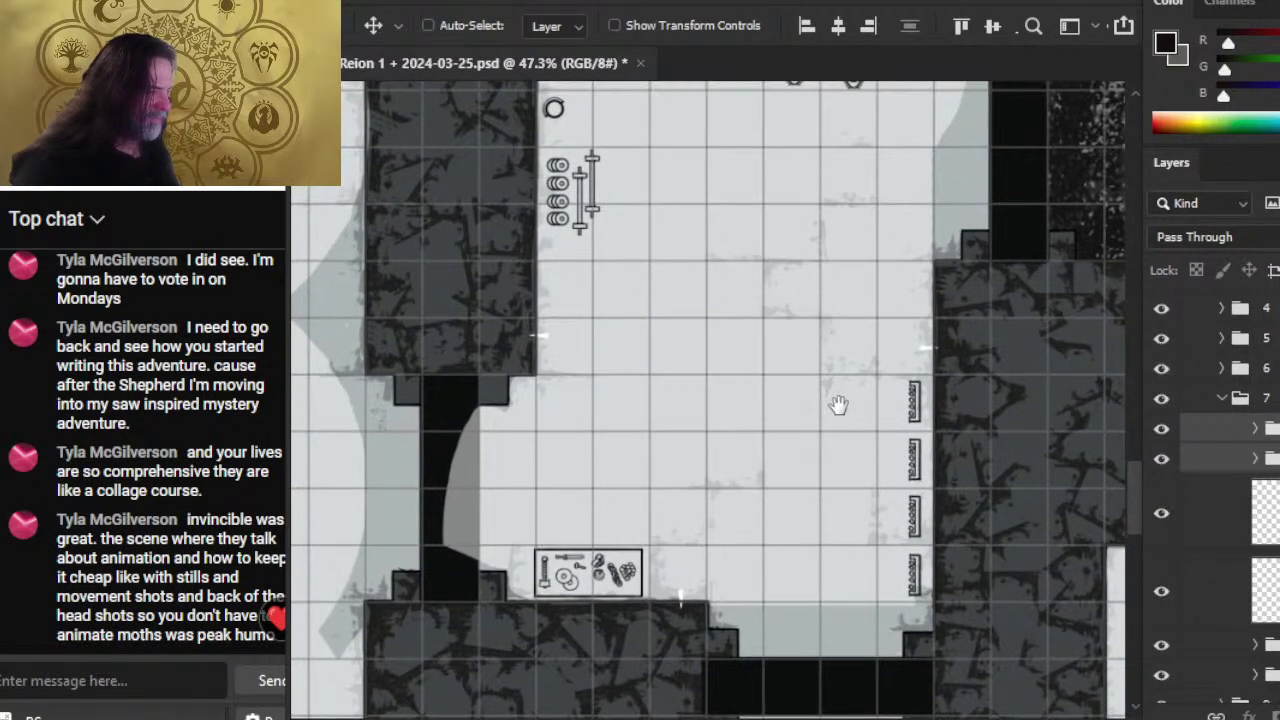
pyautogui.moveTo(865, 388); pyautogui.dragTo(939, 332)
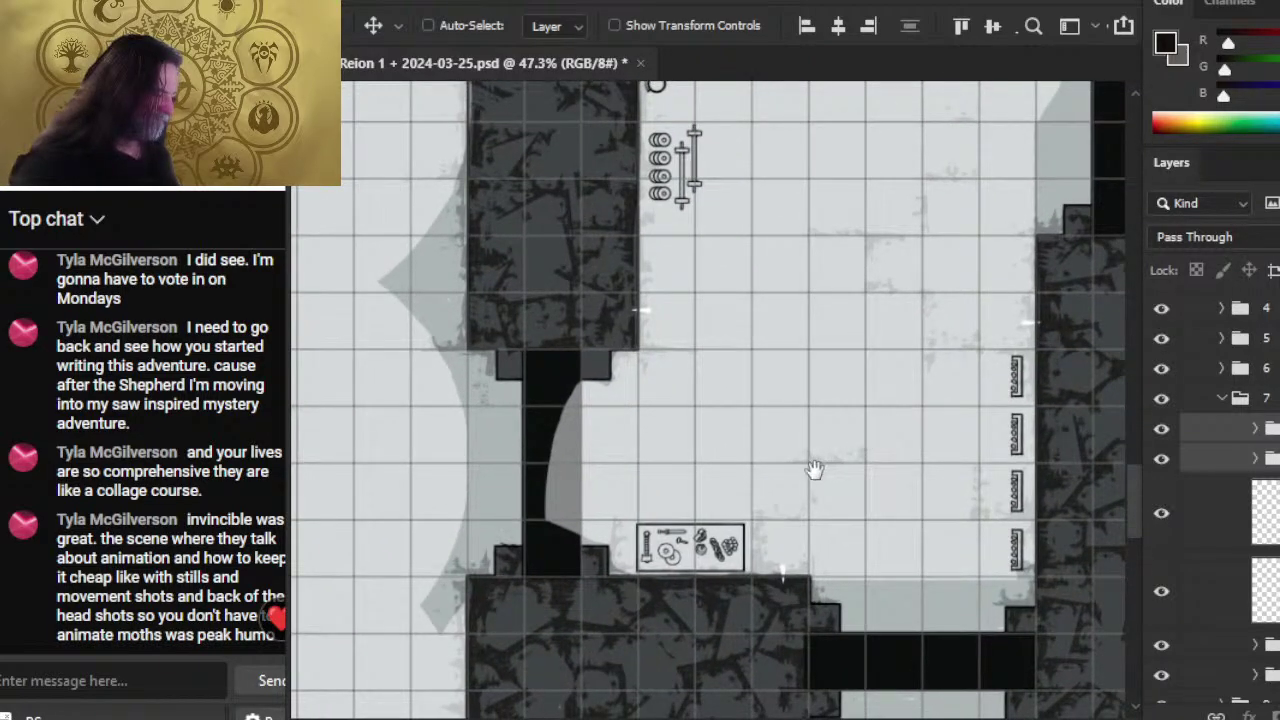
pyautogui.moveTo(935, 332); pyautogui.dragTo(867, 478)
pyautogui.press('z')
pyautogui.moveTo(960, 472); pyautogui.dragTo(914, 468)
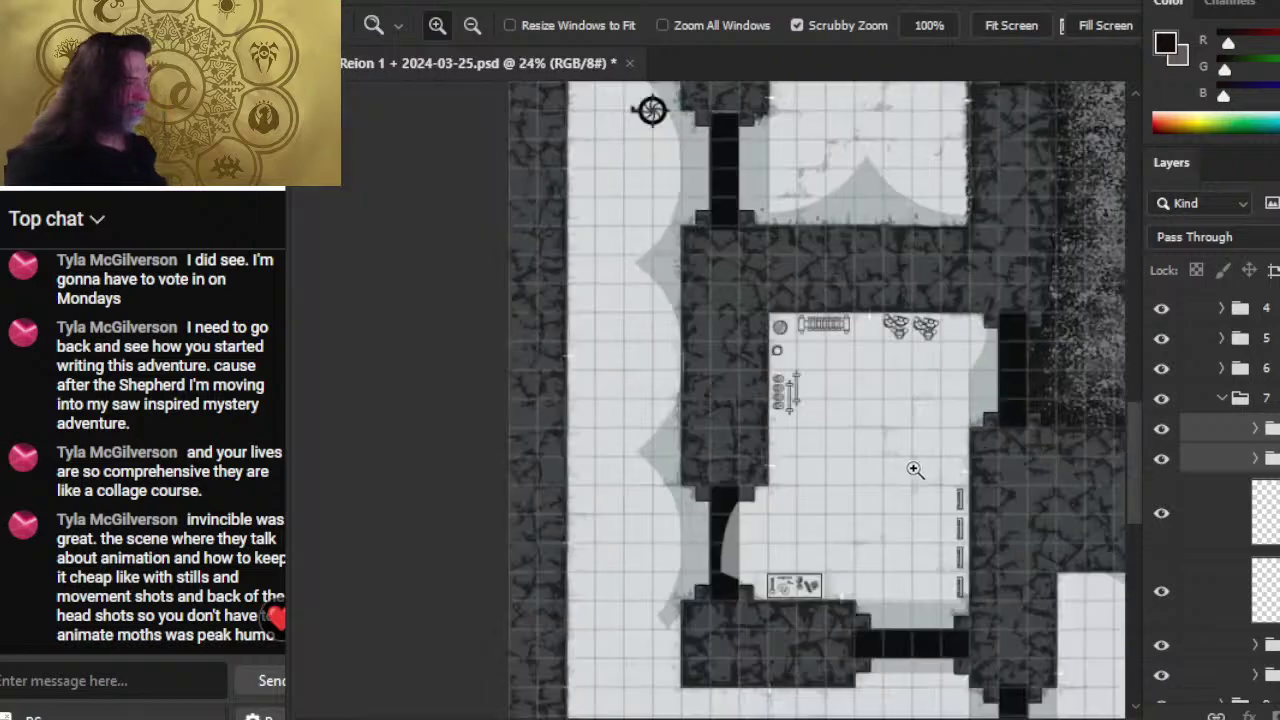
pyautogui.moveTo(1034, 594); pyautogui.dragTo(891, 365)
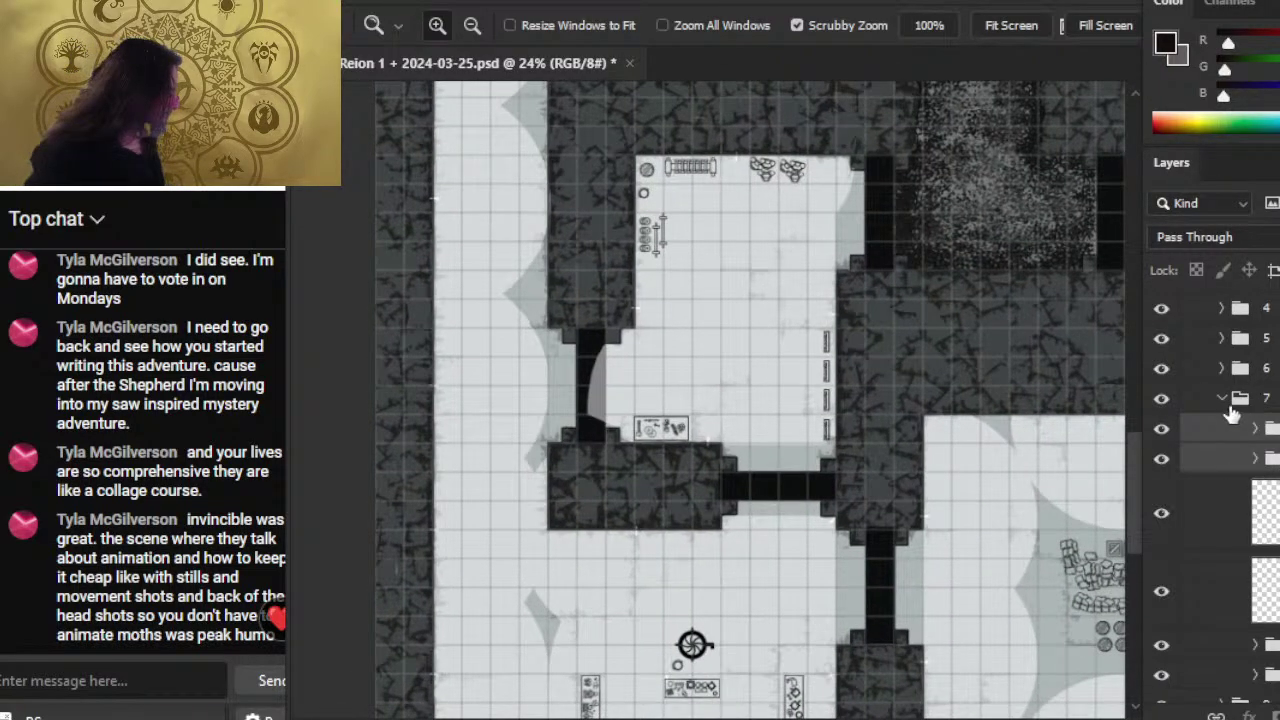
pyautogui.click(1223, 399)
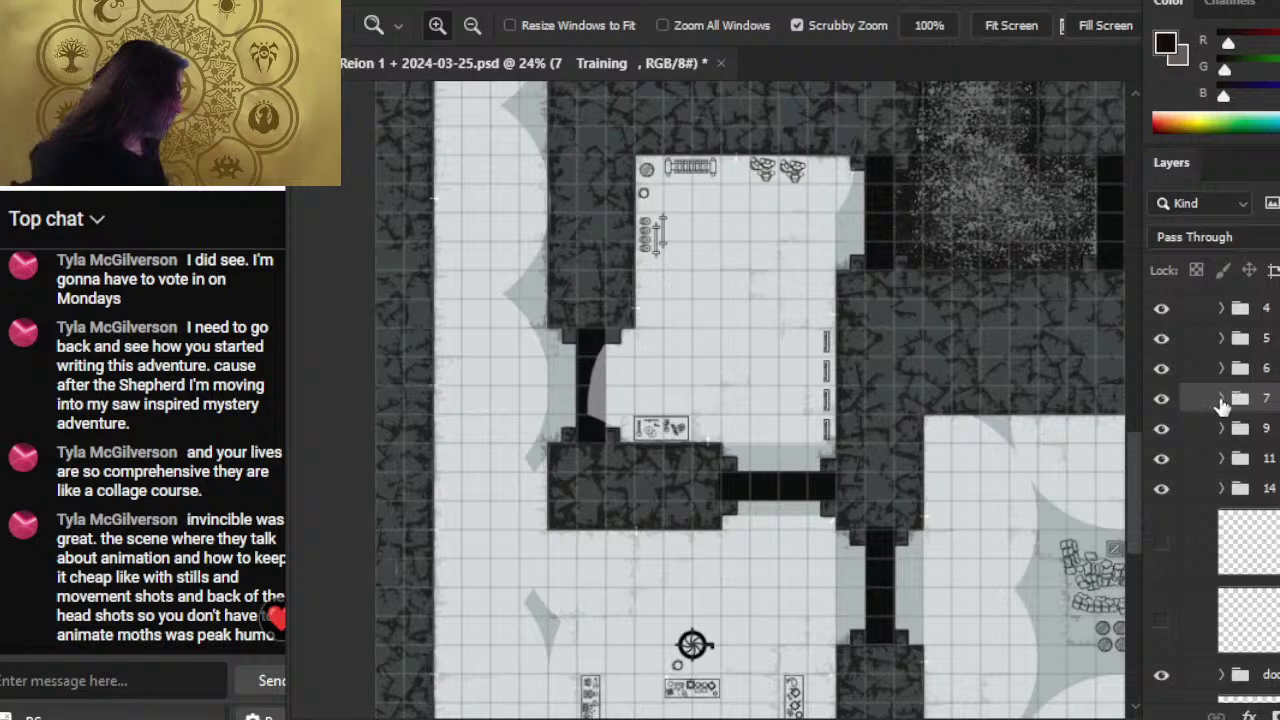
pyautogui.click(1221, 399)
pyautogui.click(1222, 428)
pyautogui.scroll(-2, 1210, 480)
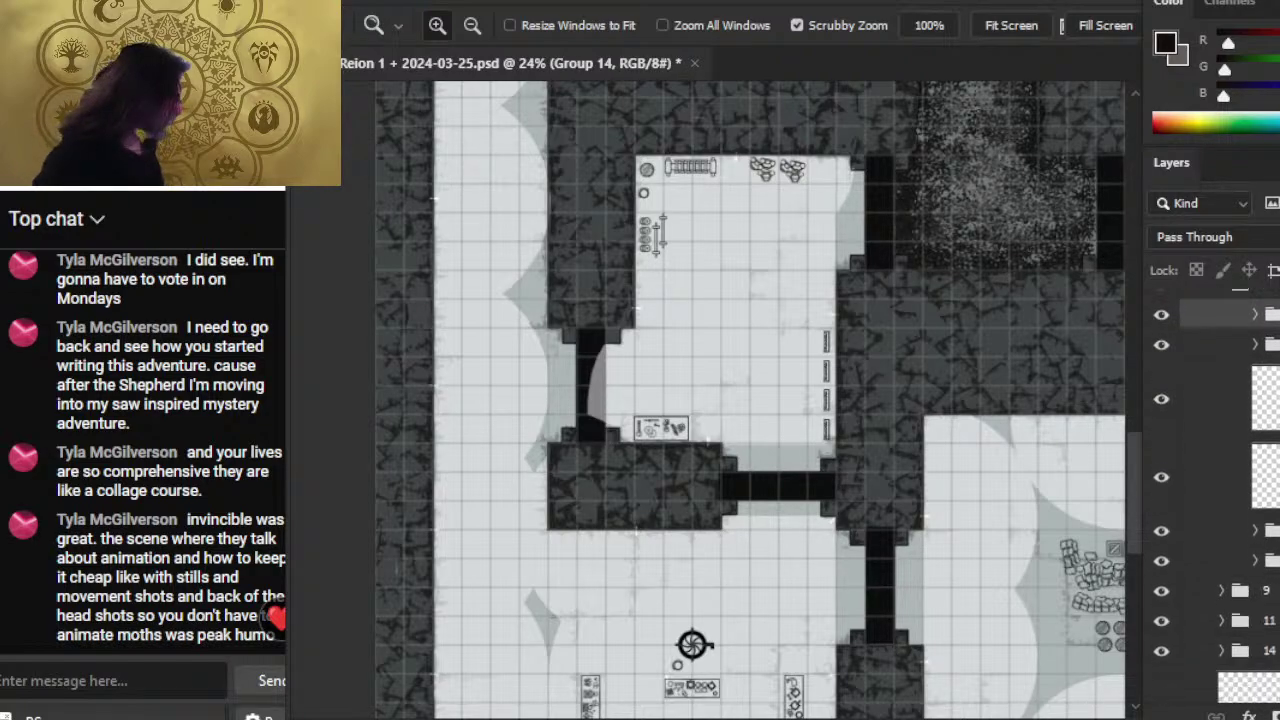
pyautogui.click(1162, 409)
pyautogui.click(1162, 412)
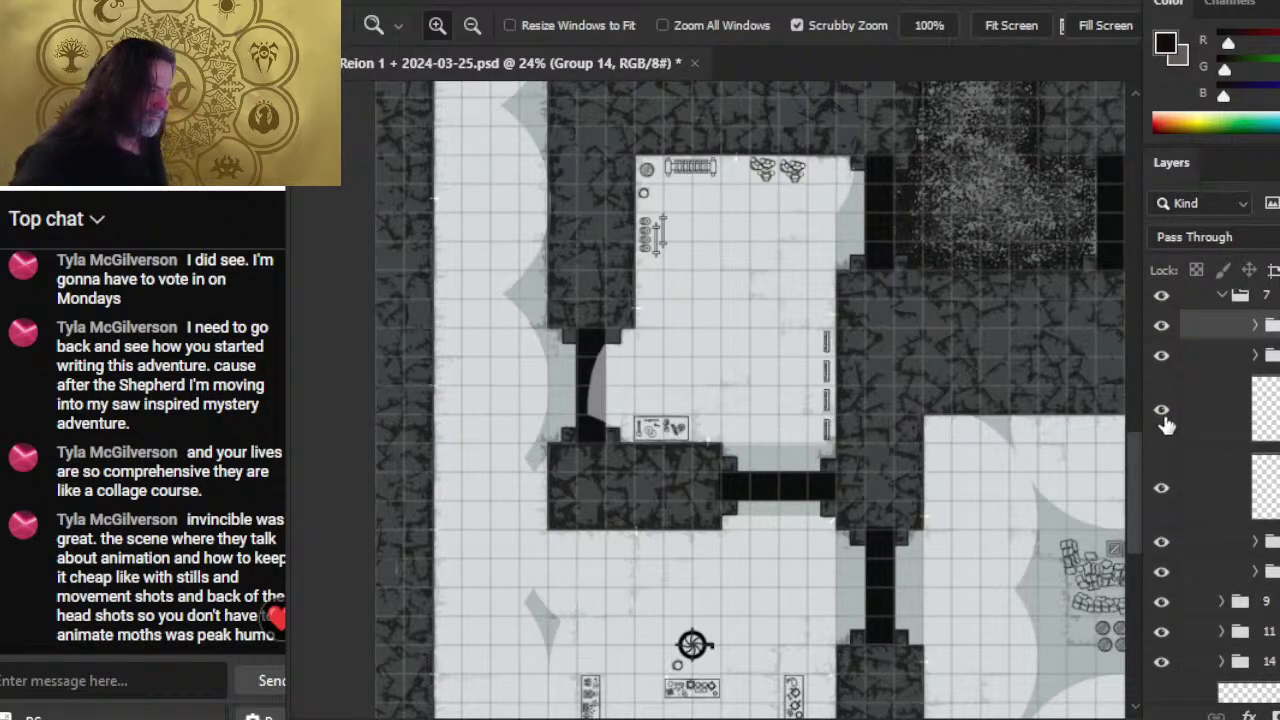
pyautogui.click(1165, 500)
pyautogui.click(1163, 489)
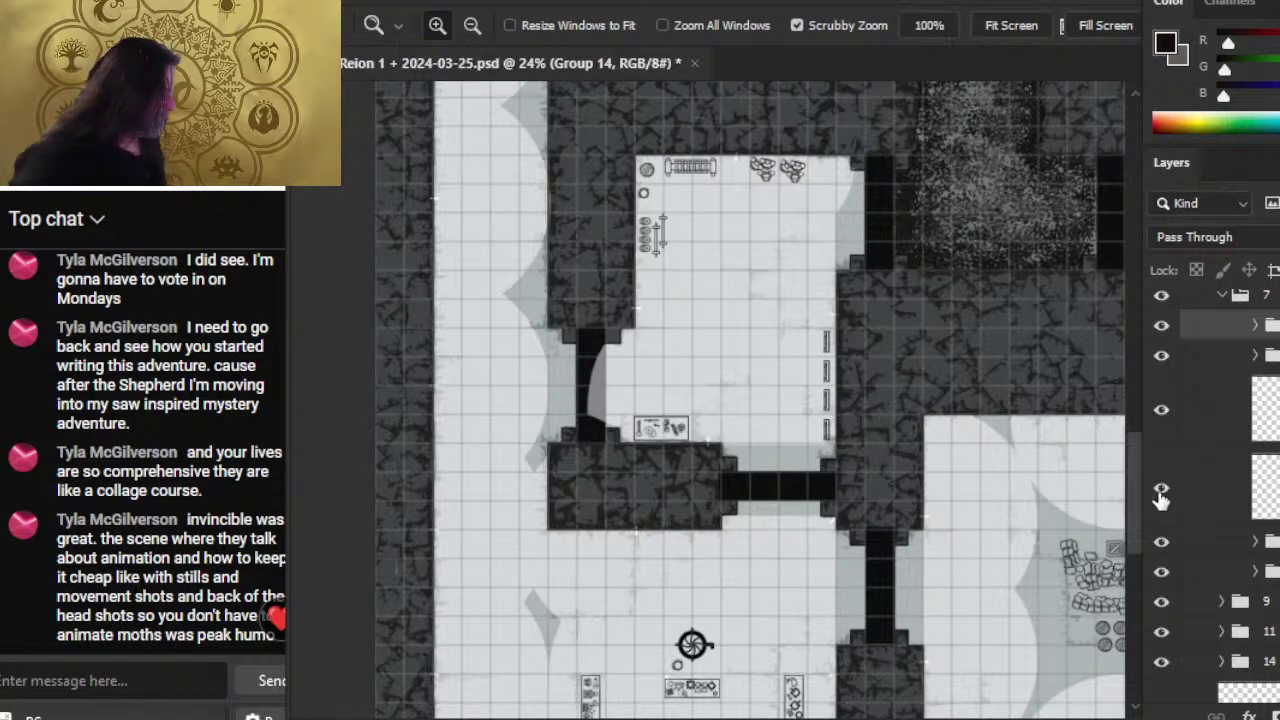
# - Lasso the tool table in the room's lower-left corner and cut its outline onto a separate new layer above Layer 314
pyautogui.click(1210, 427)
pyautogui.press('l')
pyautogui.moveTo(616, 485)
pyautogui.mouseDown()
pyautogui.moveTo(700, 410)
pyautogui.moveTo(625, 490)
pyautogui.mouseUp()
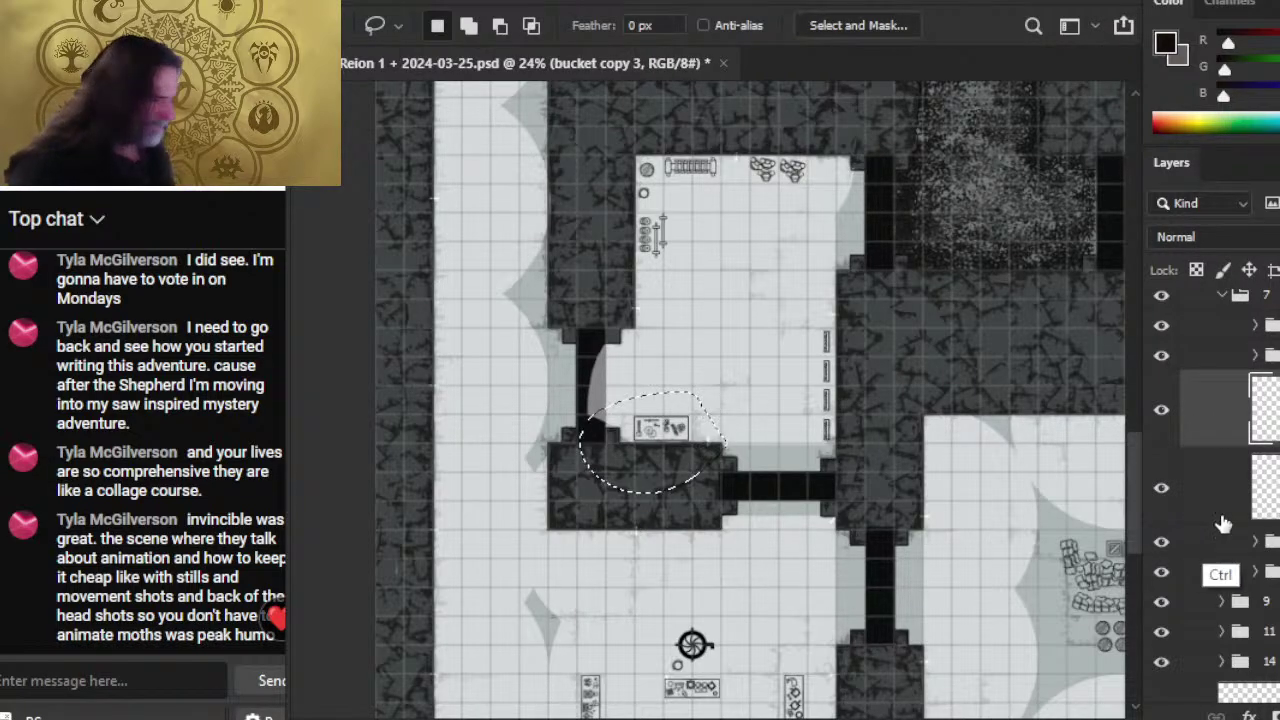
pyautogui.hotkey('ctrl', 'x')
pyautogui.hotkey('ctrl', 'j')
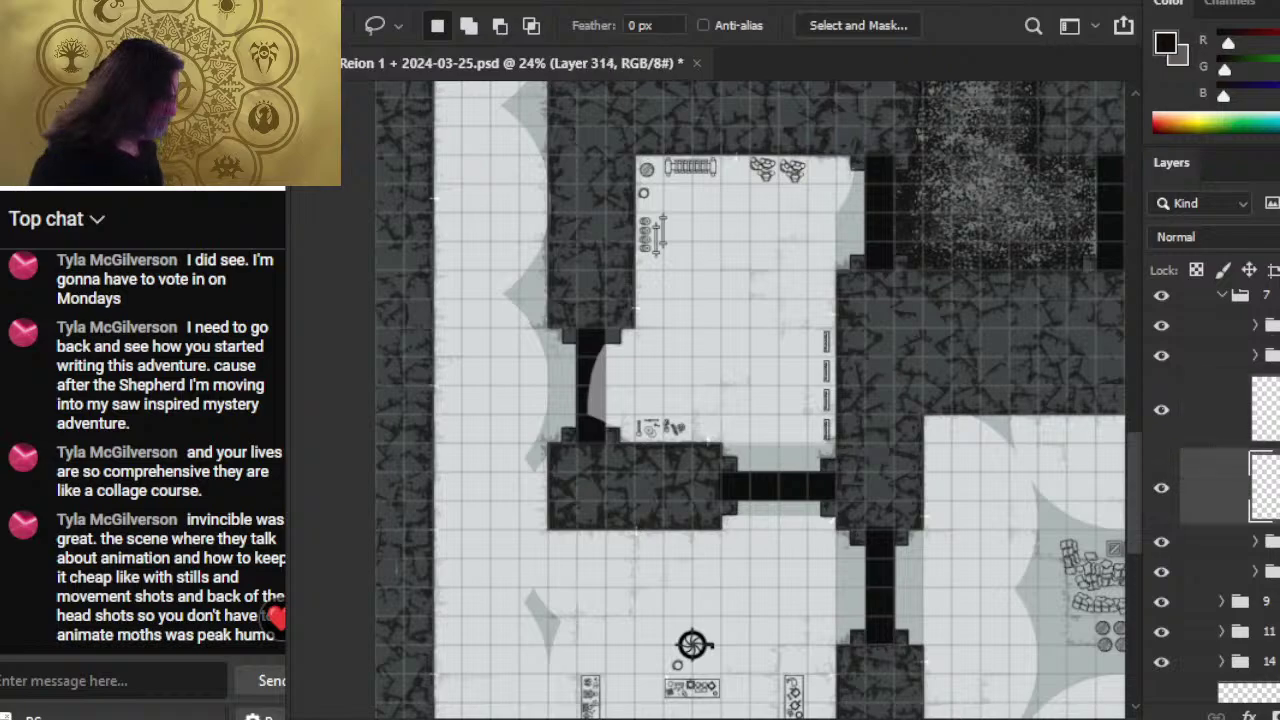
pyautogui.click(1160, 491)
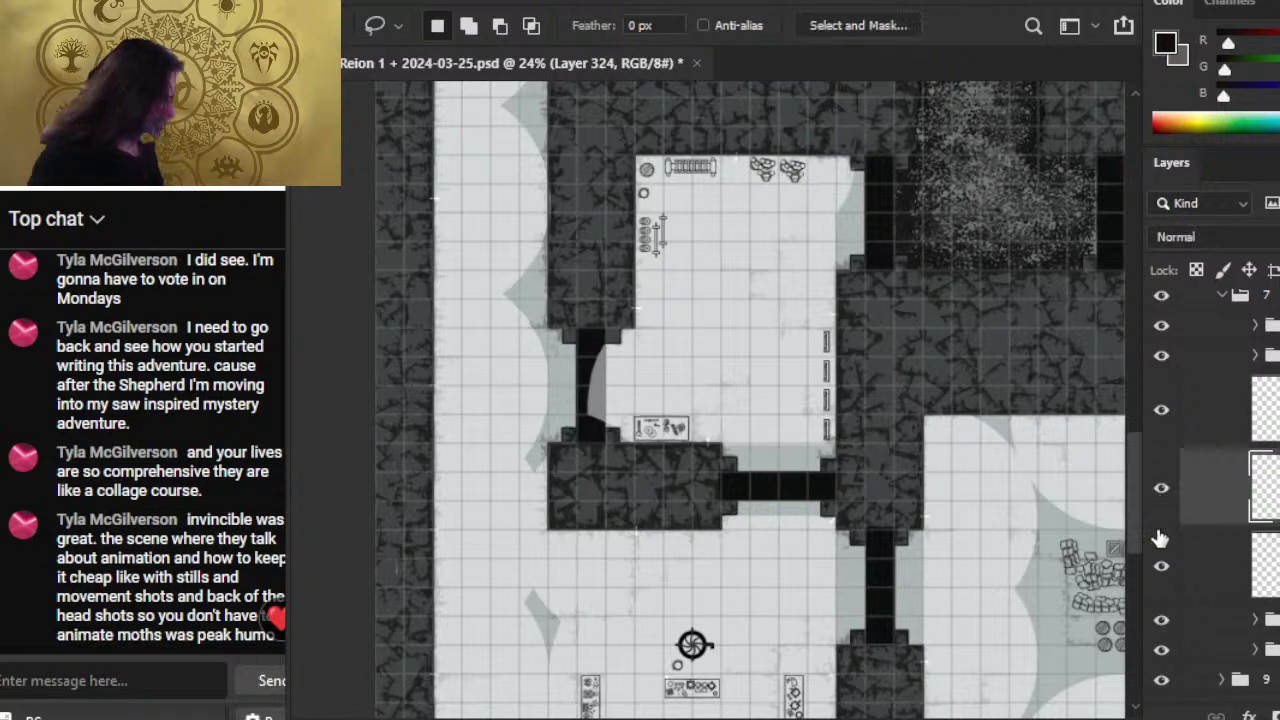
# - Group the tool table's cut-out layer with the layer below it, checking the layers and the neighbouring group by toggling visibility
pyautogui.click(1160, 568)
pyautogui.click(1160, 568)
pyautogui.hotkey('ctrl', 'g')
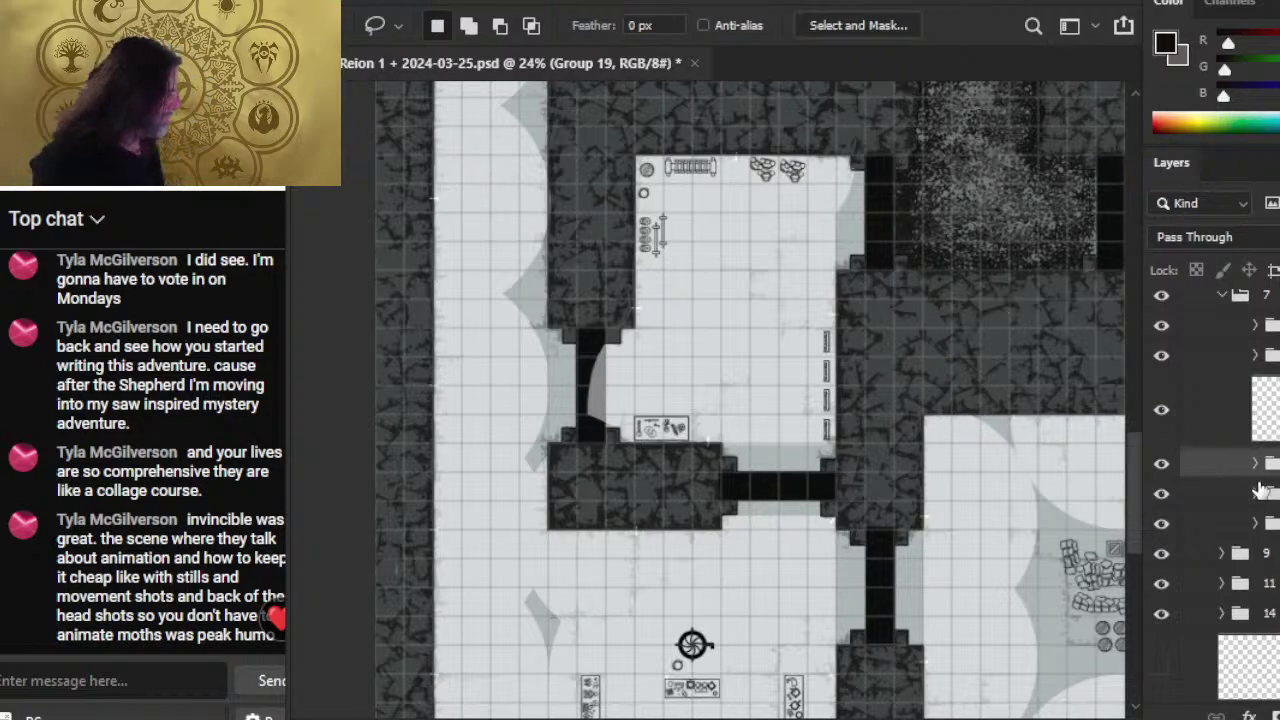
pyautogui.click(1162, 494)
pyautogui.click(1162, 494)
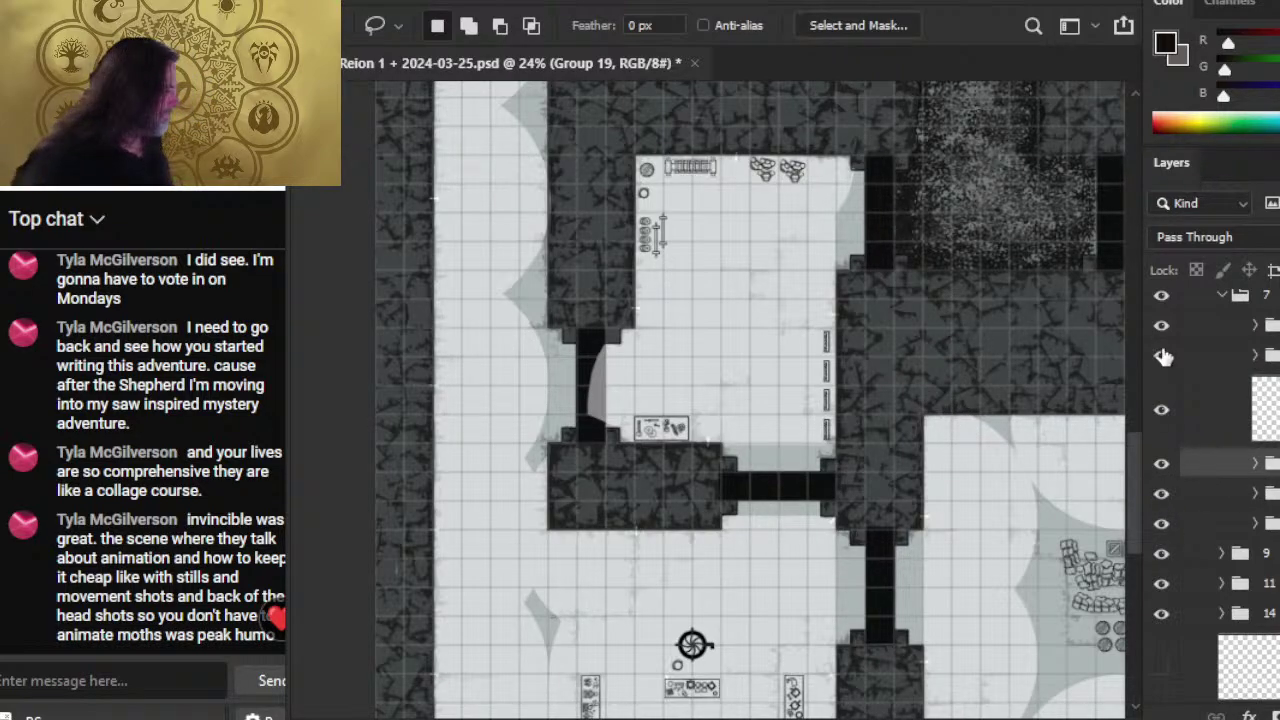
# - Hide the left prop group on the room's upper wall, rotate Group 14 by 180°, and place it beside the tool table
pyautogui.click(1164, 356)
pyautogui.click(1222, 328)
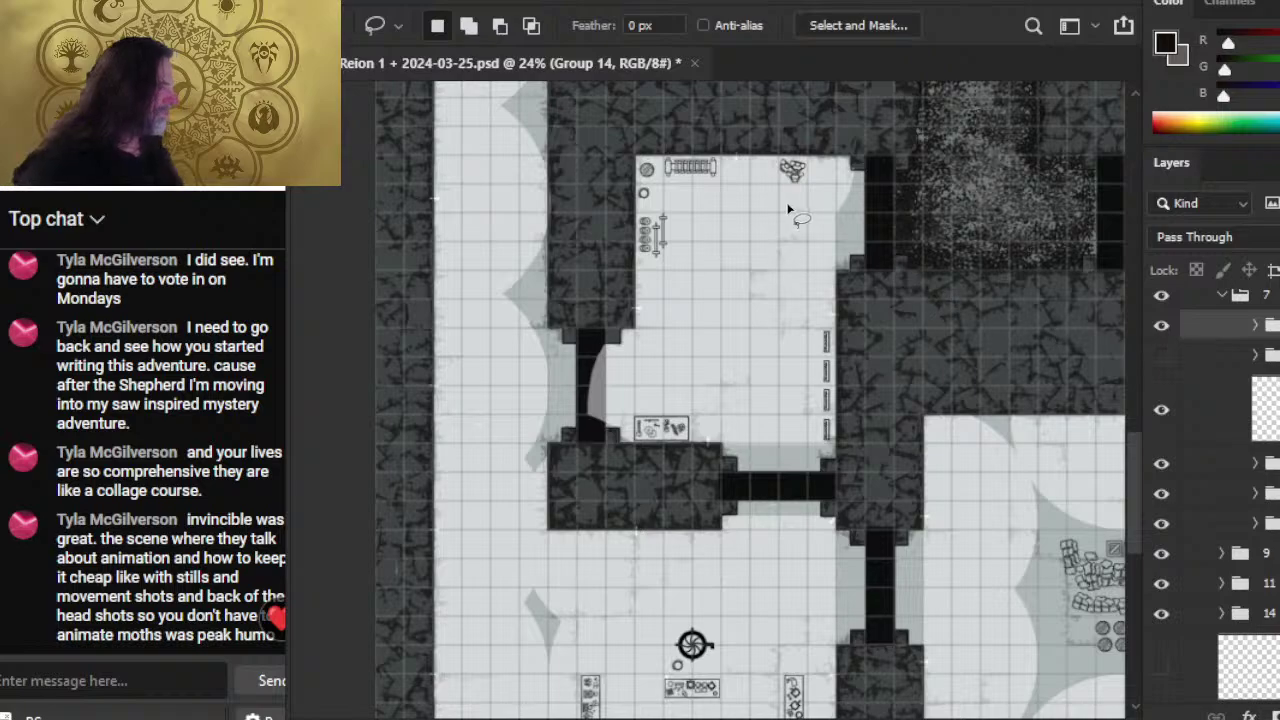
pyautogui.rightClick(795, 246)
pyautogui.click(903, 455)
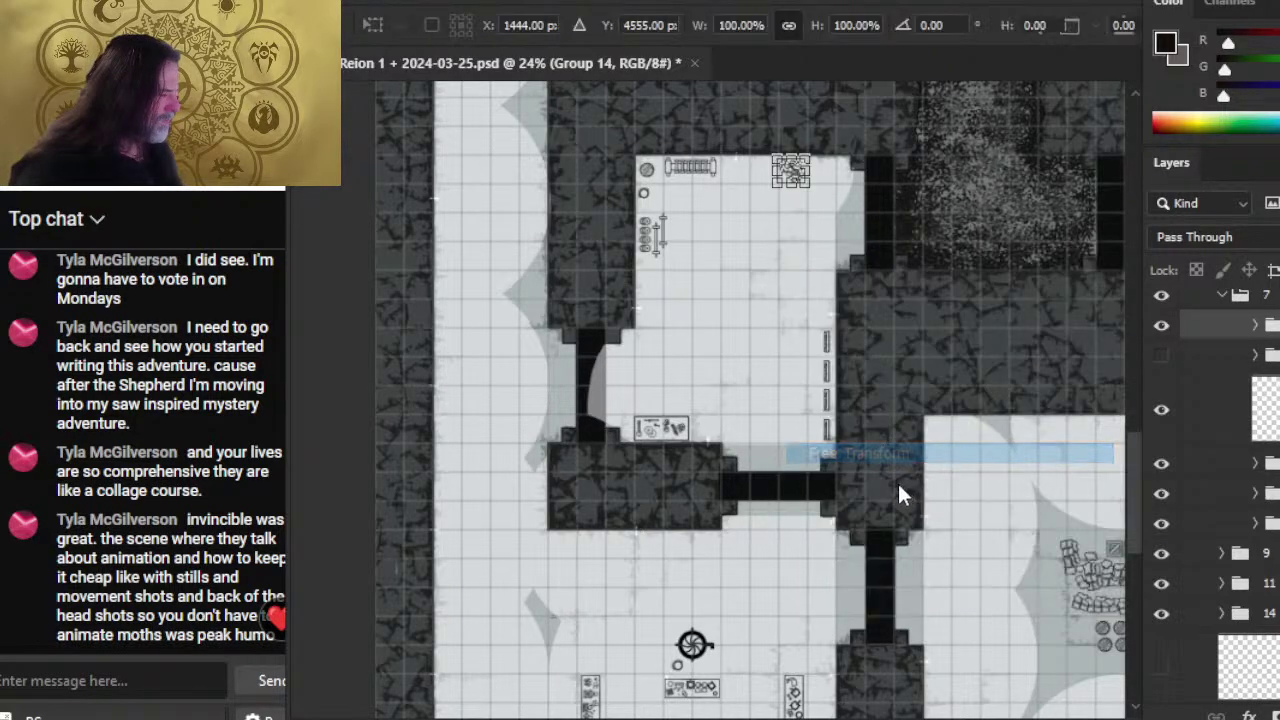
pyautogui.moveTo(866, 148); pyautogui.dragTo(695, 234)
pyautogui.press('Return')
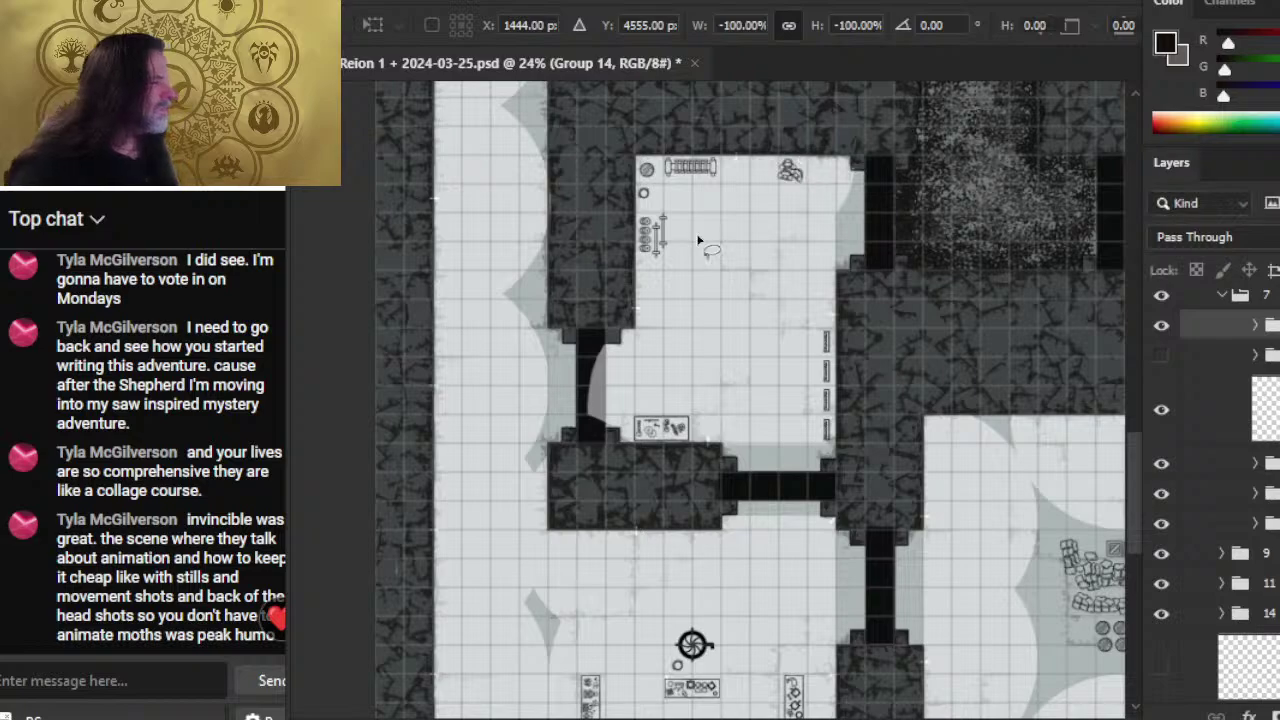
pyautogui.moveTo(841, 330); pyautogui.dragTo(820, 486)
# - Select the bucket copy 3 layer that holds the narrow props along the room's right wall
pyautogui.hotkey('ctrl', 'space')
pyautogui.moveTo(721, 426); pyautogui.dragTo(674, 489)
pyautogui.hotkey('ctrl', 'space')
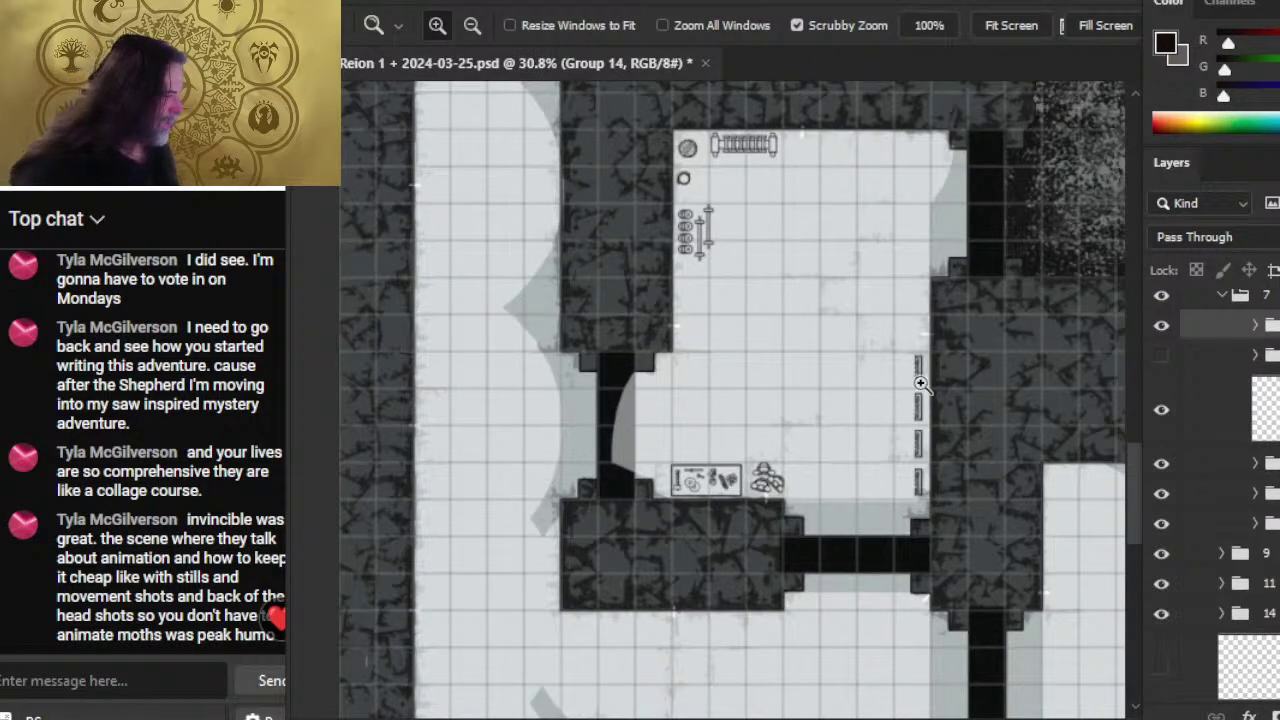
pyautogui.click(1183, 422)
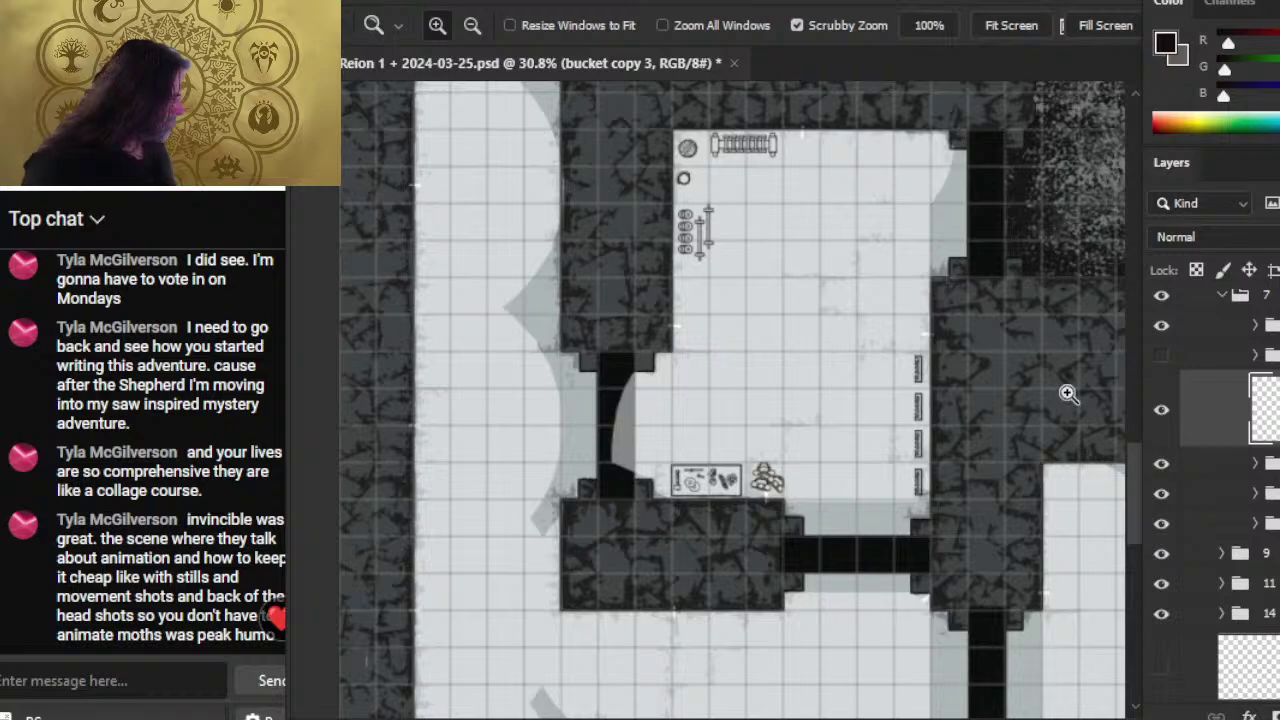
pyautogui.press('e')
pyautogui.press(']')
pyautogui.press(']')
pyautogui.press(']')
pyautogui.press(']')
pyautogui.press(']')
pyautogui.press(']')
pyautogui.press(']')
pyautogui.press(']')
pyautogui.press(']')
pyautogui.press(']')
pyautogui.press(']')
pyautogui.press(']')
pyautogui.press(']')
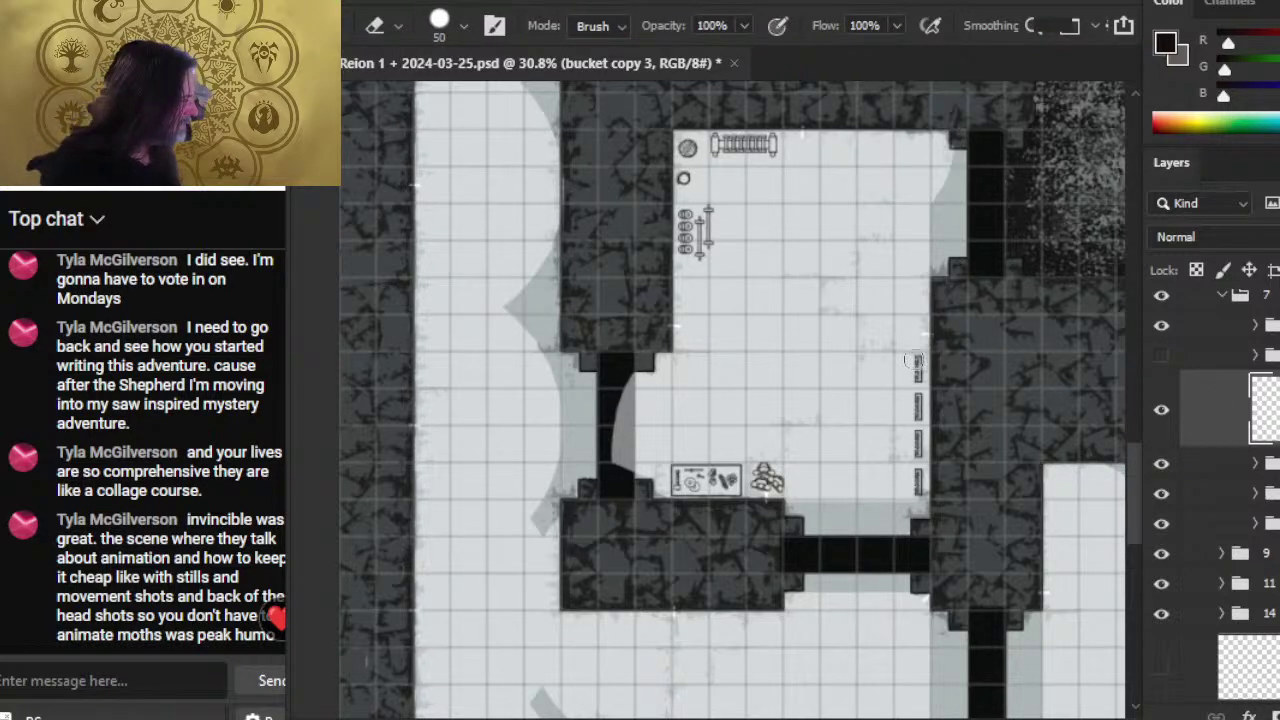
# - Lasso the upper two narrow props on the right wall, cut them, and paste them in place on a new layer
pyautogui.press('l')
pyautogui.moveTo(888, 380)
pyautogui.mouseDown()
pyautogui.moveTo(921, 423)
pyautogui.moveTo(945, 405)
pyautogui.moveTo(940, 349)
pyautogui.mouseUp()
pyautogui.hotkey('ctrl', 'x')
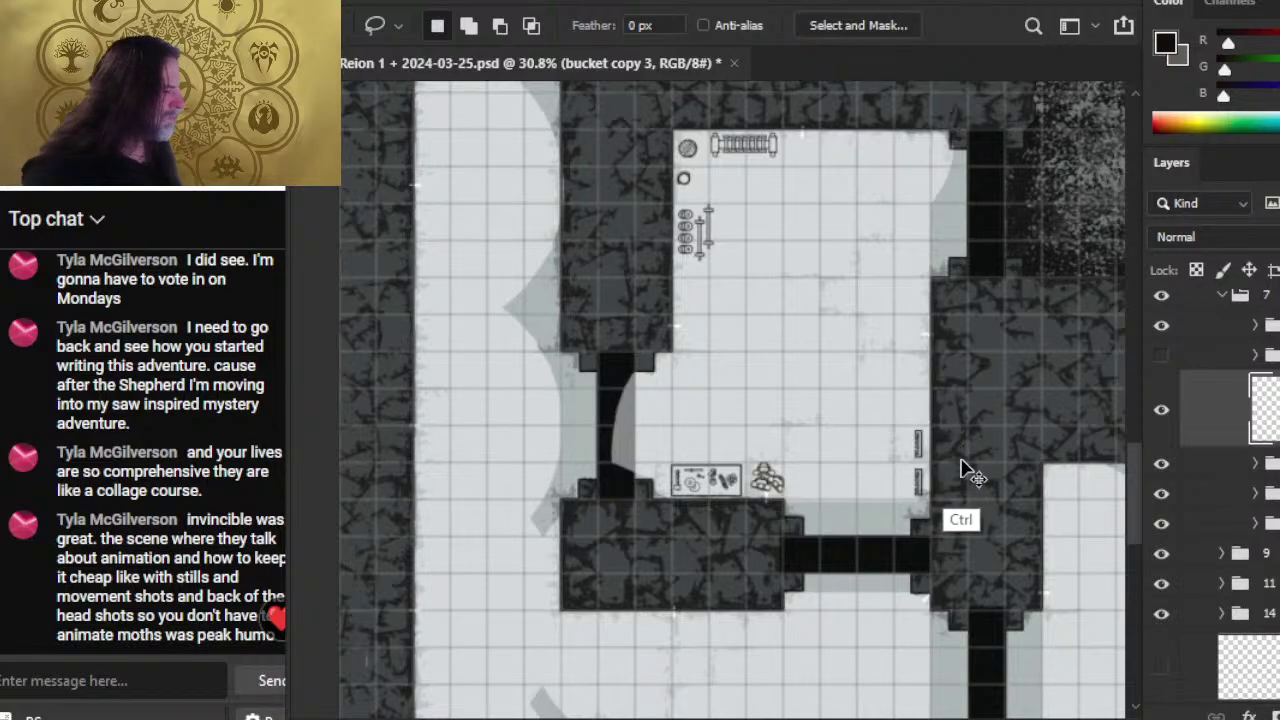
pyautogui.hotkey('ctrl', 'shift', 'v')
# - Rotate the two cut-out narrow props 180° and place them against the room's left wall, below the weights
pyautogui.rightClick(880, 370)
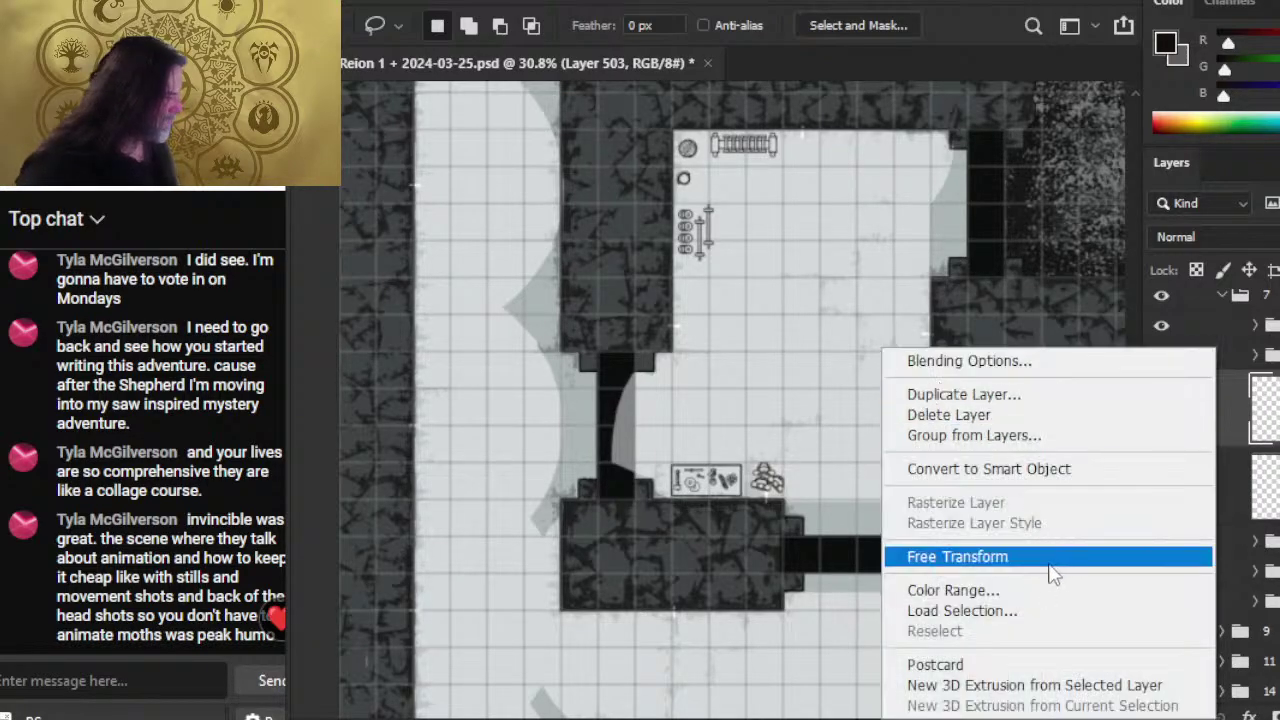
pyautogui.click(1045, 557)
pyautogui.moveTo(936, 277); pyautogui.dragTo(897, 524)
pyautogui.press('Return')
pyautogui.press('v')
pyautogui.moveTo(1085, 450); pyautogui.dragTo(886, 356)
# - Cut the lower narrow prop on the left wall onto its own layer, rotate it 90°, and place it in the upper-right corner
pyautogui.press('l')
pyautogui.moveTo(708, 334); pyautogui.dragTo(714, 342)
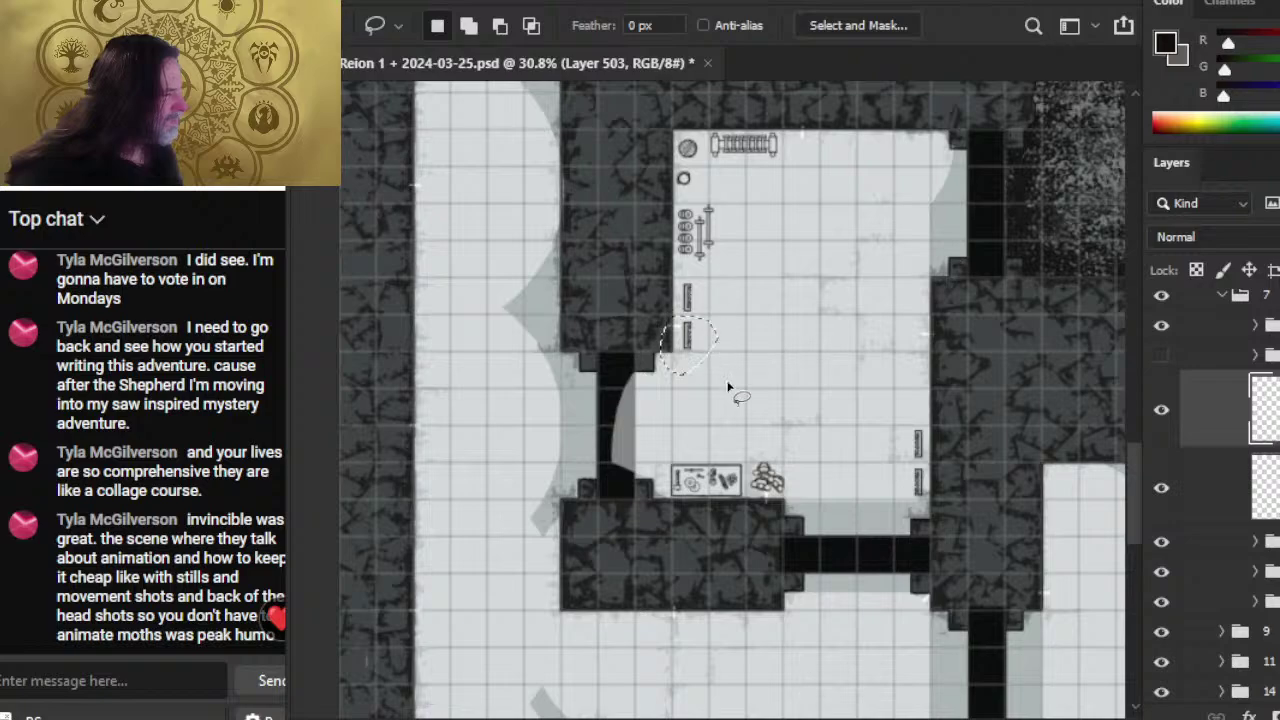
pyautogui.hotkey('ctrl', 'shift', 'j')
pyautogui.moveTo(729, 408); pyautogui.dragTo(908, 213)
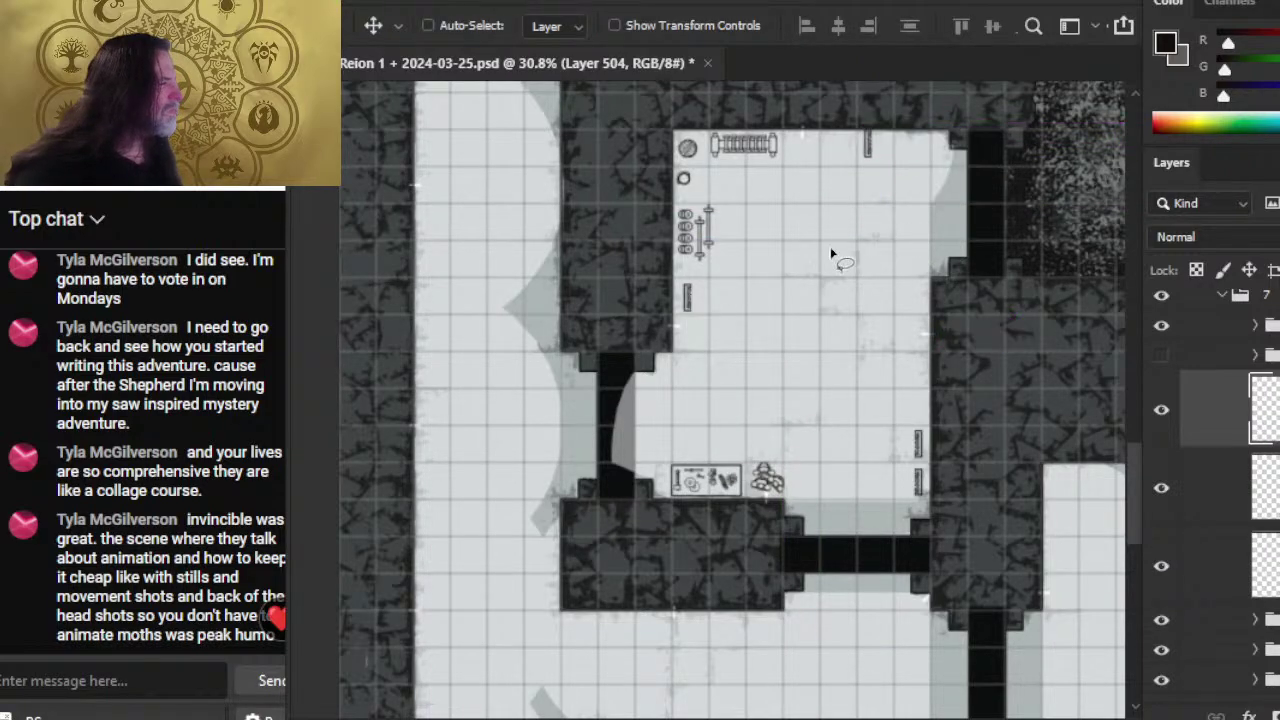
pyautogui.rightClick(851, 242)
pyautogui.click(930, 452)
pyautogui.moveTo(994, 214)
pyautogui.mouseDown()
pyautogui.moveTo(1005, 208)
pyautogui.moveTo(983, 318)
pyautogui.moveTo(892, 330)
pyautogui.moveTo(980, 331)
pyautogui.moveTo(971, 263)
pyautogui.mouseUp()
pyautogui.press('Return')
# - Copy the corner's narrow prop twice and space the copies one and two grid squares to its left along the upper wall
pyautogui.press('l')
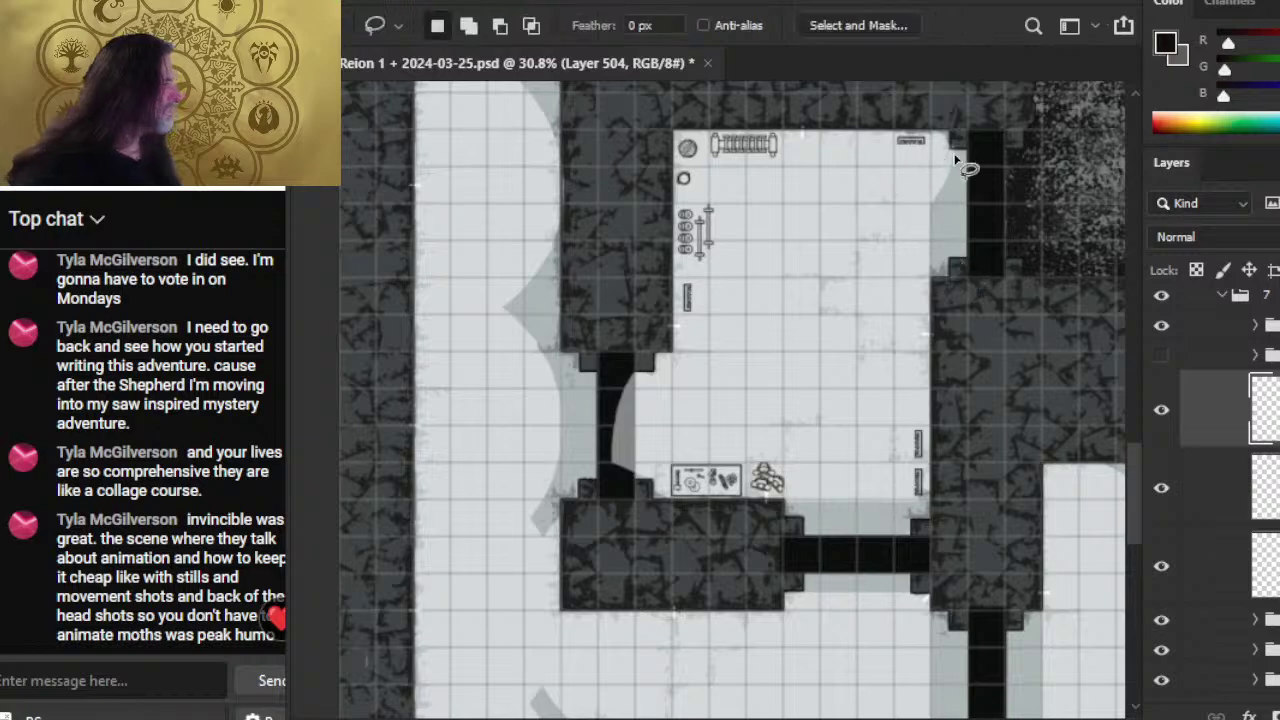
pyautogui.moveTo(955, 160); pyautogui.dragTo(950, 165)
pyautogui.hotkey('ctrl', 'j')
pyautogui.press('v')
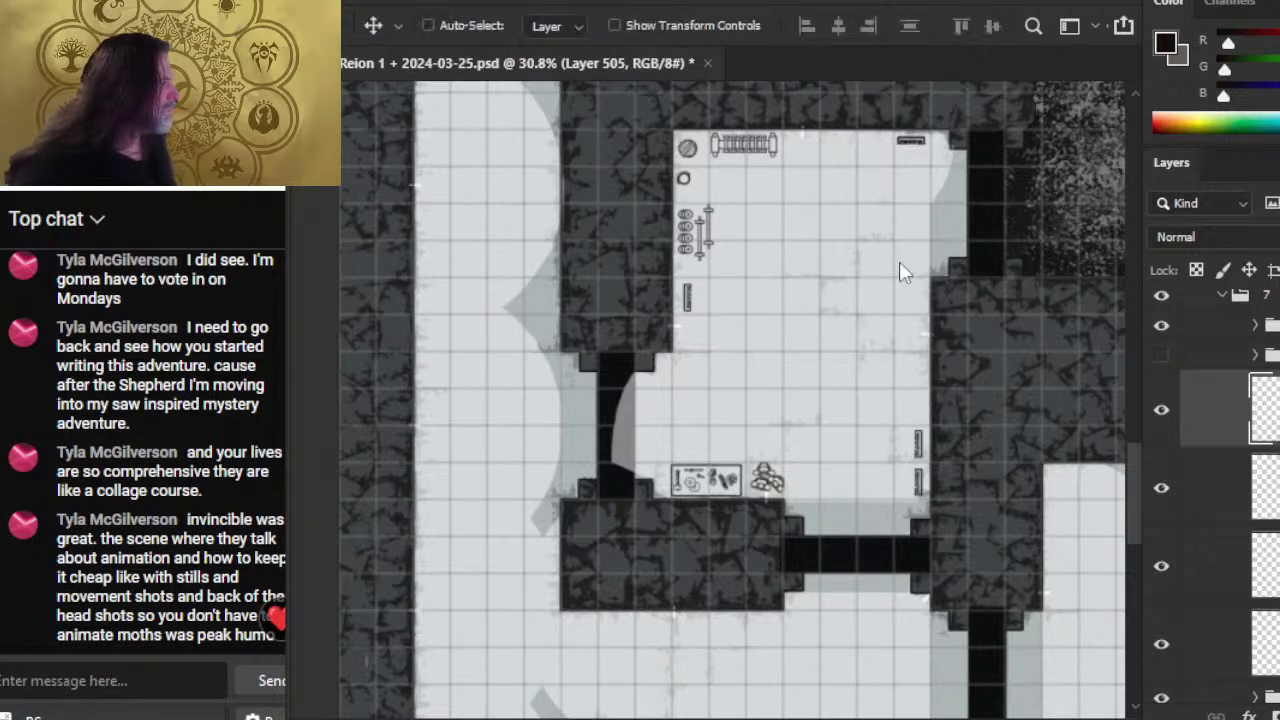
pyautogui.hotkey('shift', 'Left')
pyautogui.hotkey('shift', 'Left')
pyautogui.hotkey('shift', 'Left')
pyautogui.hotkey('shift', 'Left')
pyautogui.hotkey('shift', 'Left')
pyautogui.hotkey('shift', 'Left')
pyautogui.hotkey('shift', 'Left')
pyautogui.hotkey('shift', 'Left')
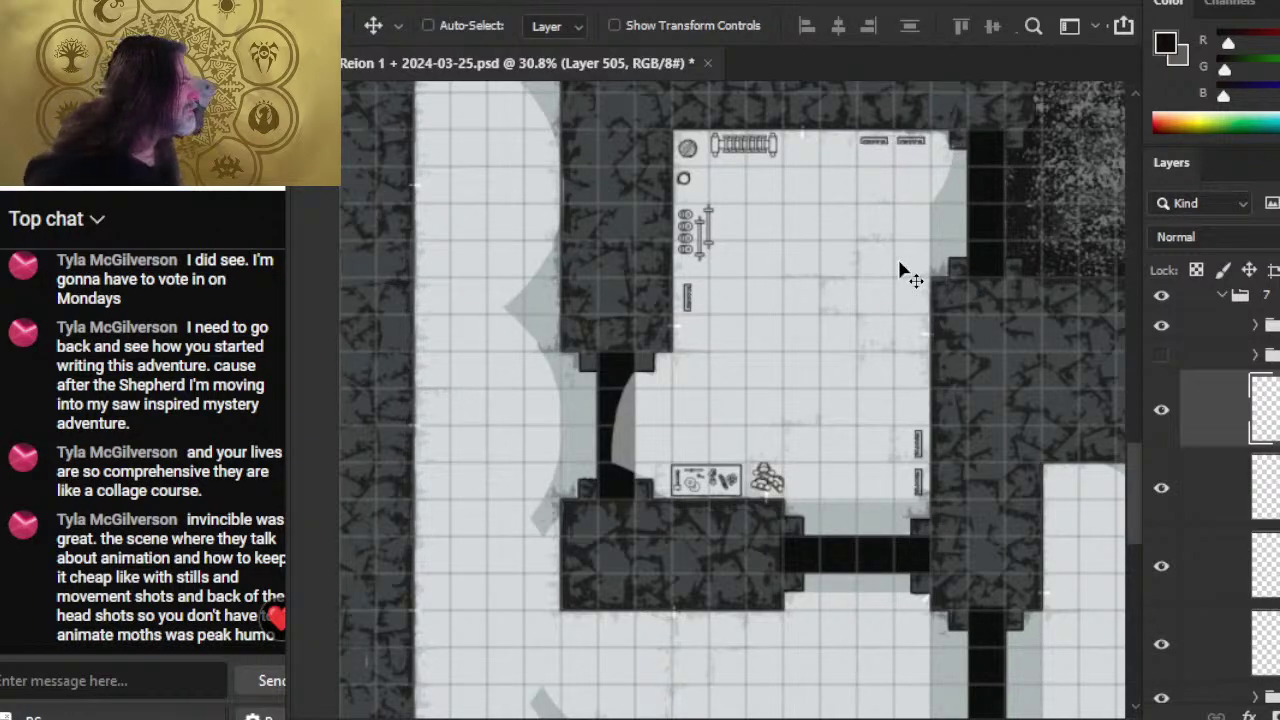
pyautogui.hotkey('ctrl', 'v')
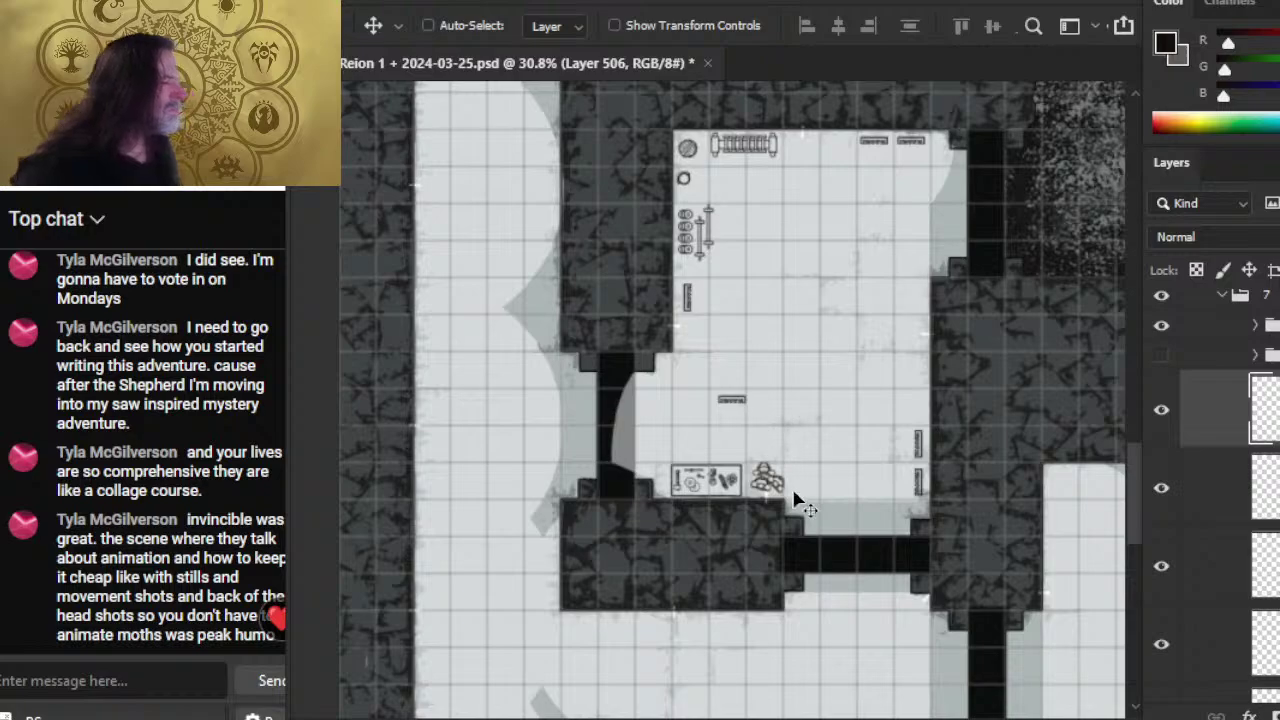
pyautogui.moveTo(796, 500); pyautogui.dragTo(912, 214)
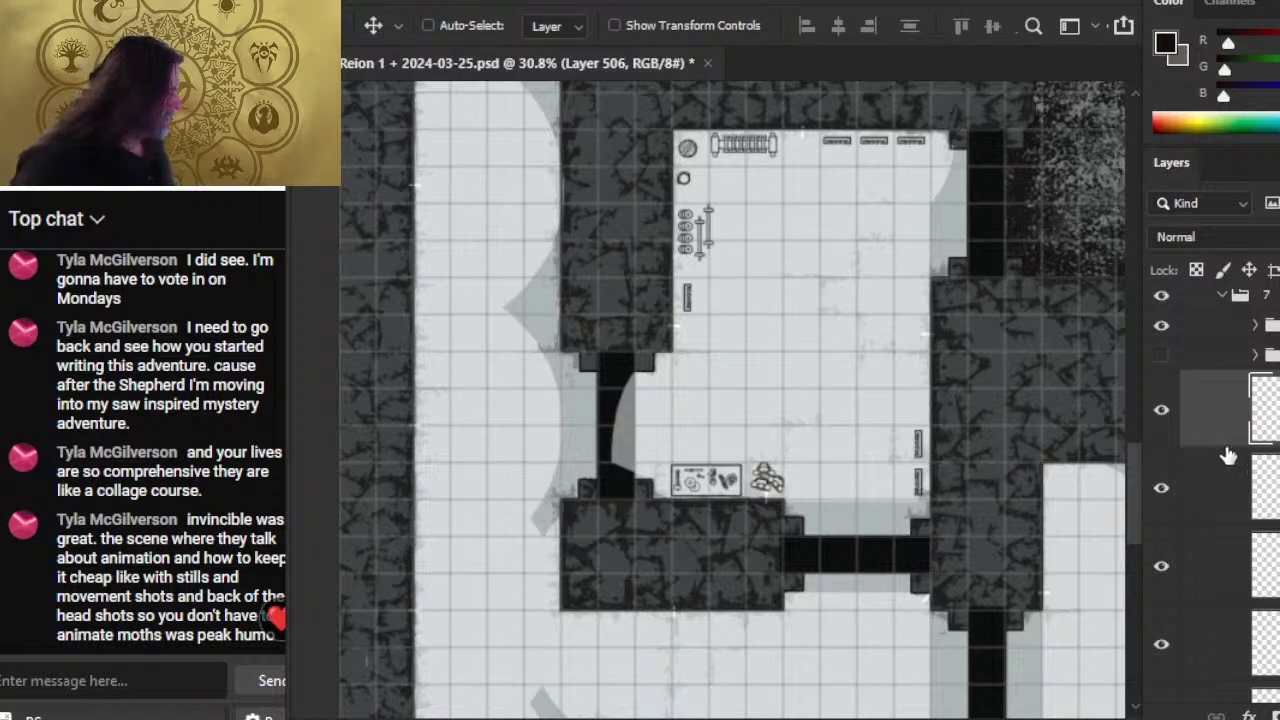
# - Rotate Group 14 by 90° counterclockwise and place it against the room's right wall, directly above the two narrow props
pyautogui.click(1159, 331)
pyautogui.click(1159, 331)
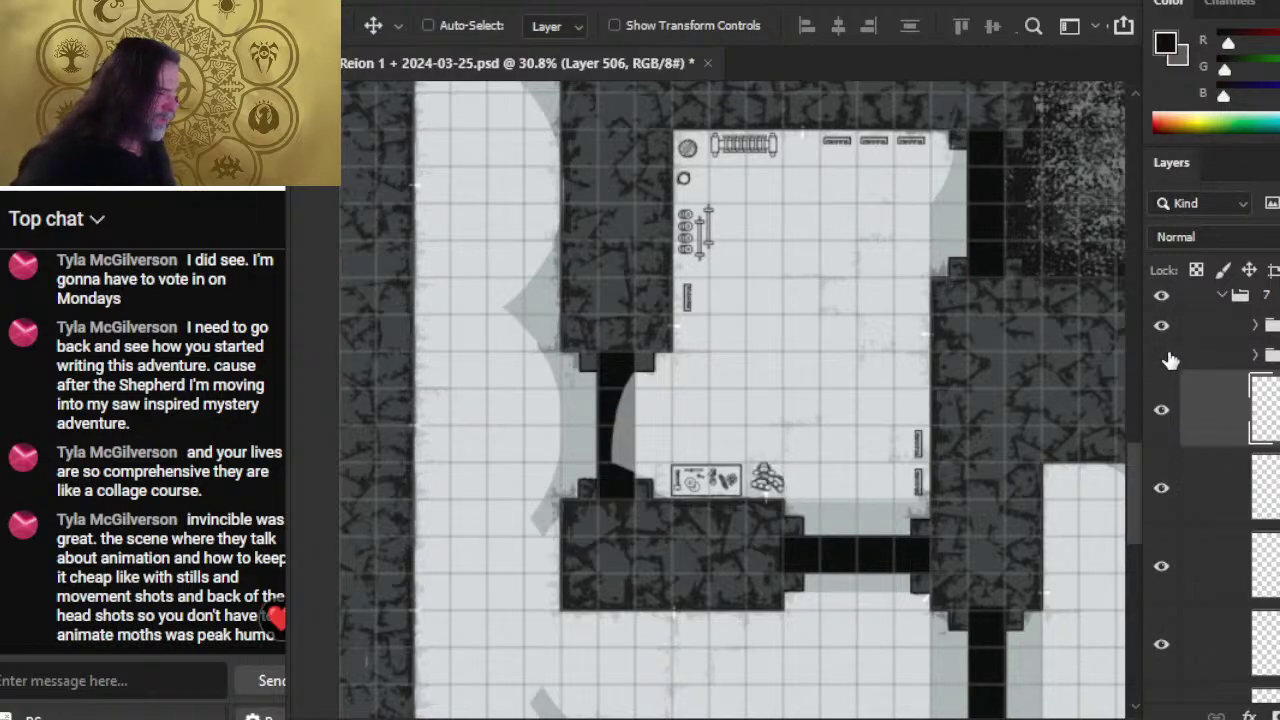
pyautogui.click(1207, 333)
pyautogui.moveTo(754, 534)
pyautogui.mouseDown()
pyautogui.moveTo(837, 429)
pyautogui.moveTo(860, 448)
pyautogui.mouseUp()
pyautogui.press('l')
pyautogui.rightClick(856, 369)
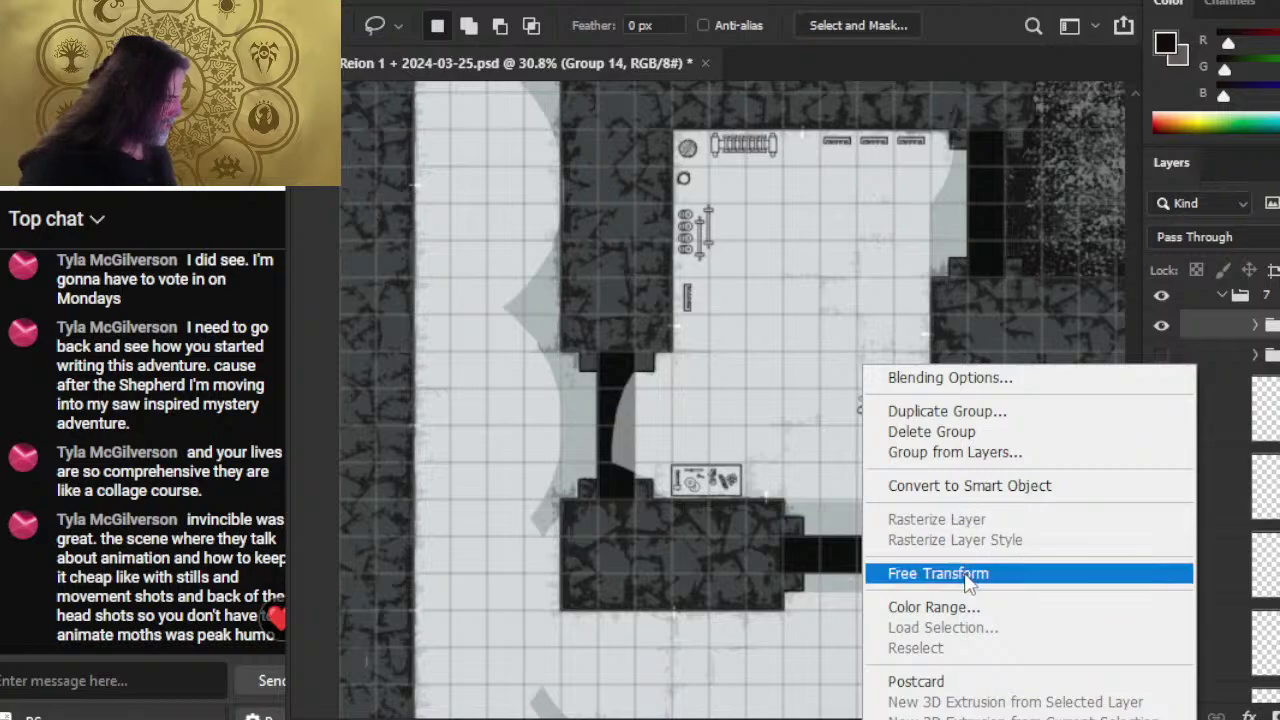
pyautogui.click(940, 573)
pyautogui.moveTo(958, 355); pyautogui.dragTo(849, 306)
pyautogui.press('Return')
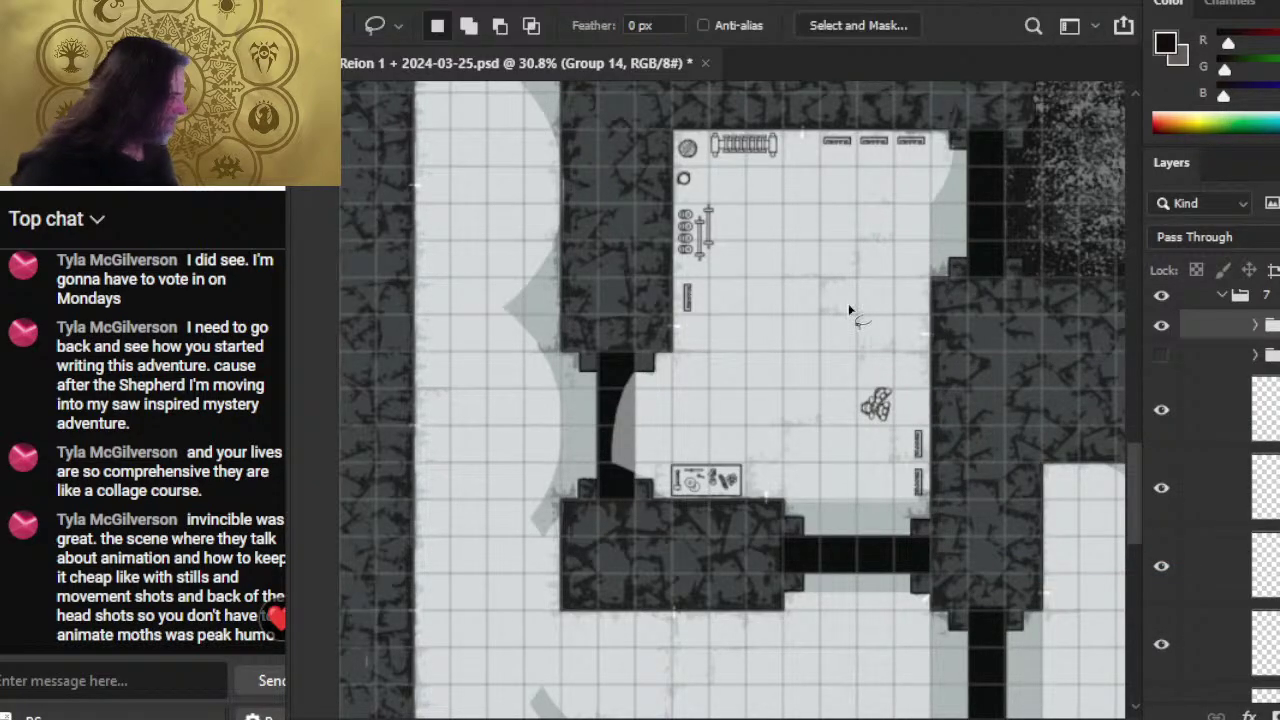
pyautogui.press('v')
pyautogui.moveTo(950, 461); pyautogui.dragTo(982, 463)
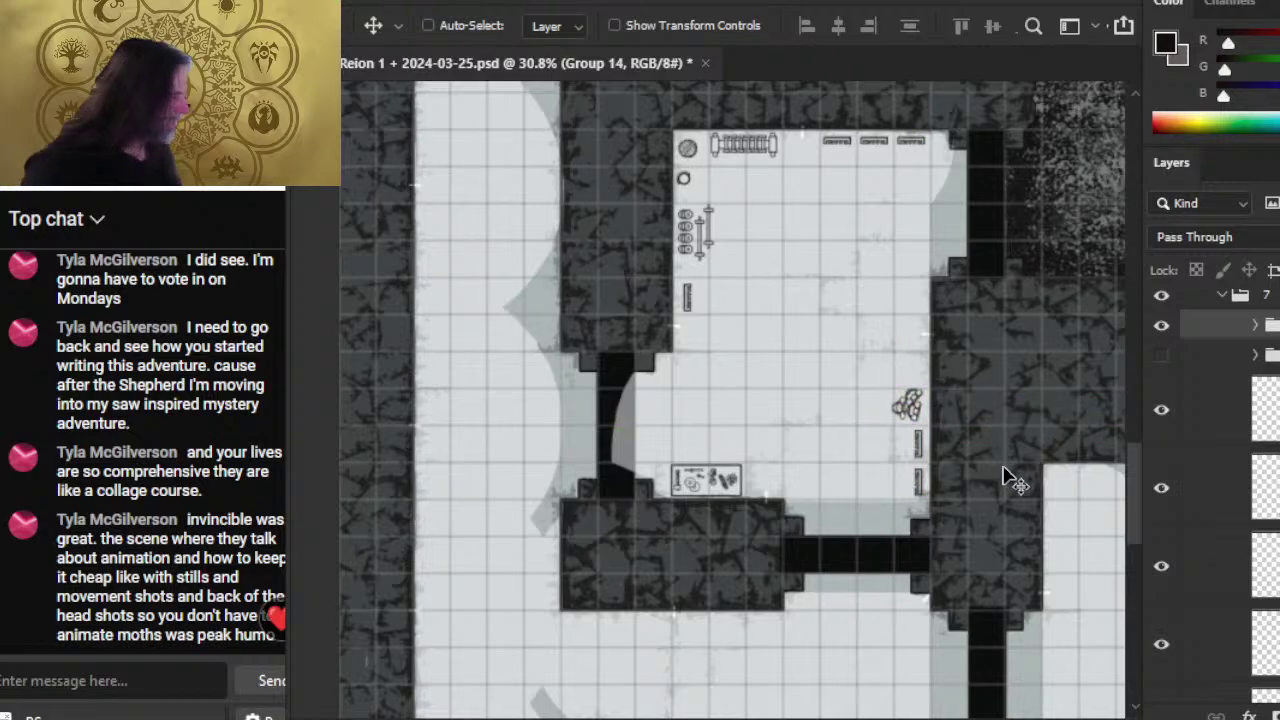
# - Show the hidden prop group on the upper wall again and delete the leftmost narrow prop's layer overlapping it
pyautogui.click(1170, 358)
pyautogui.click(1166, 415)
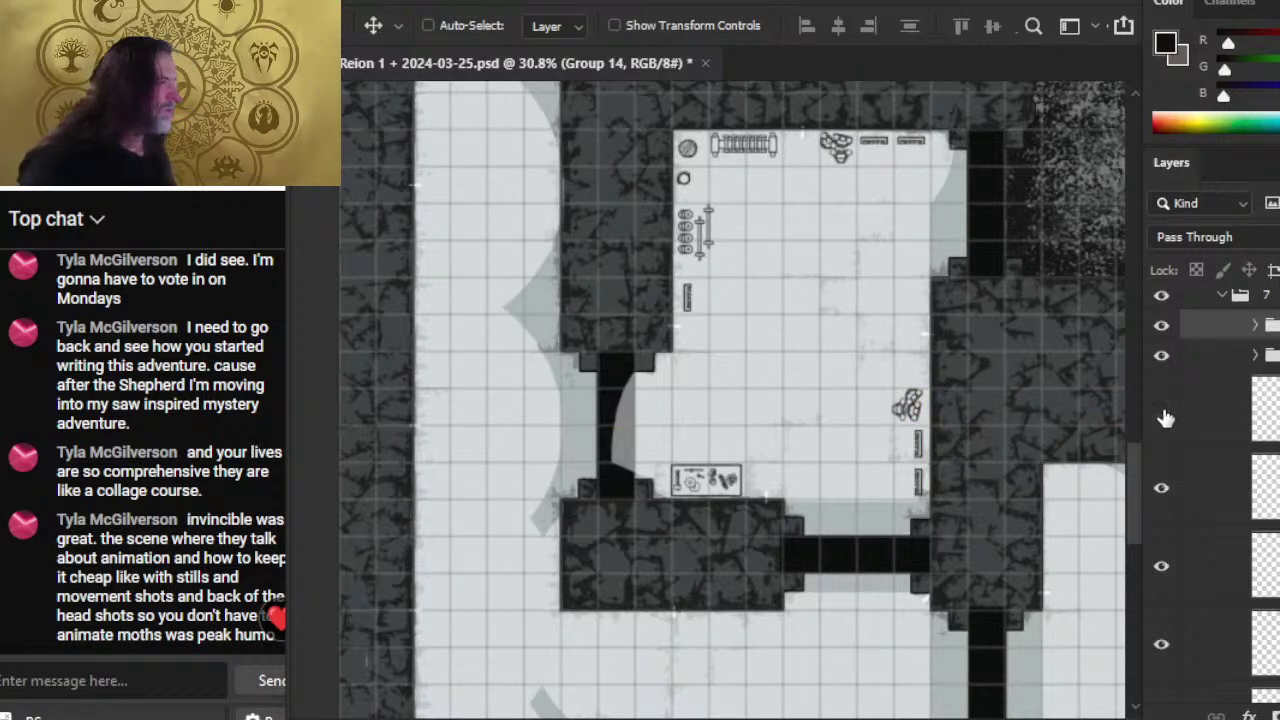
pyautogui.click(1166, 415)
pyautogui.click(1203, 423)
pyautogui.press('Delete')
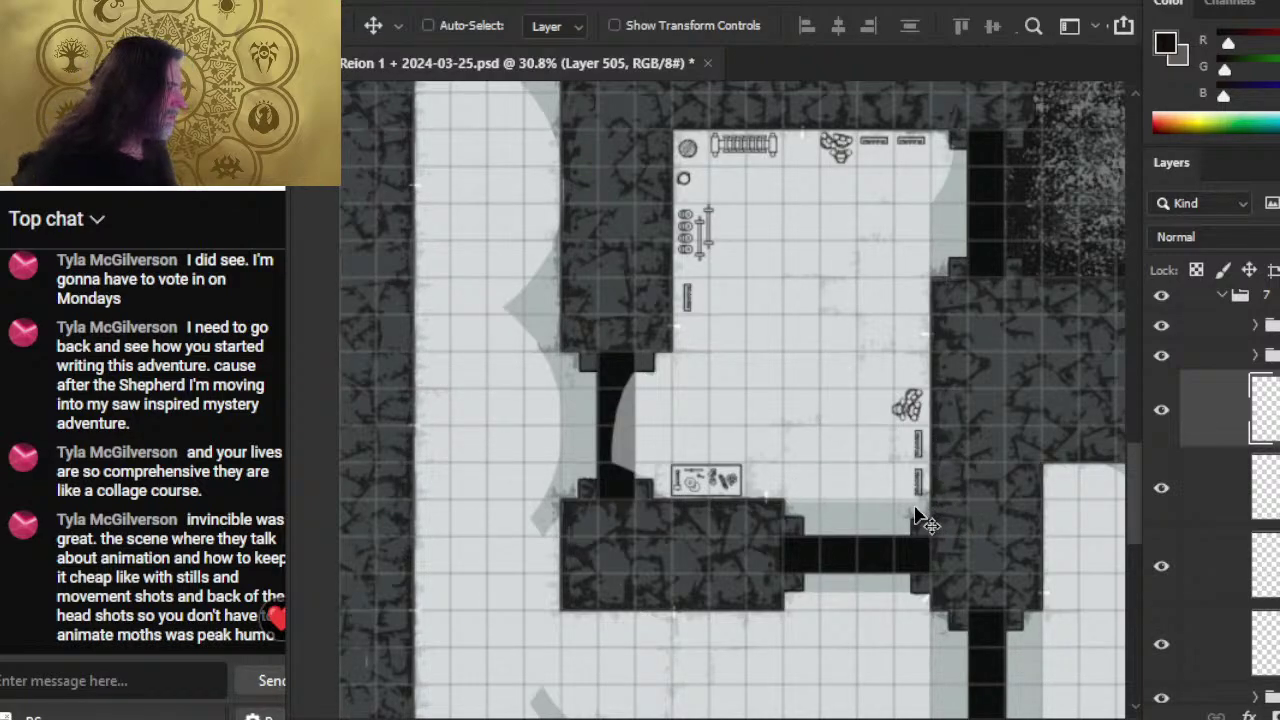
# - Examine which upper-wall narrow prop each loose layer holds by selecting Layer 504 and toggling the layer above it
pyautogui.click(1187, 456)
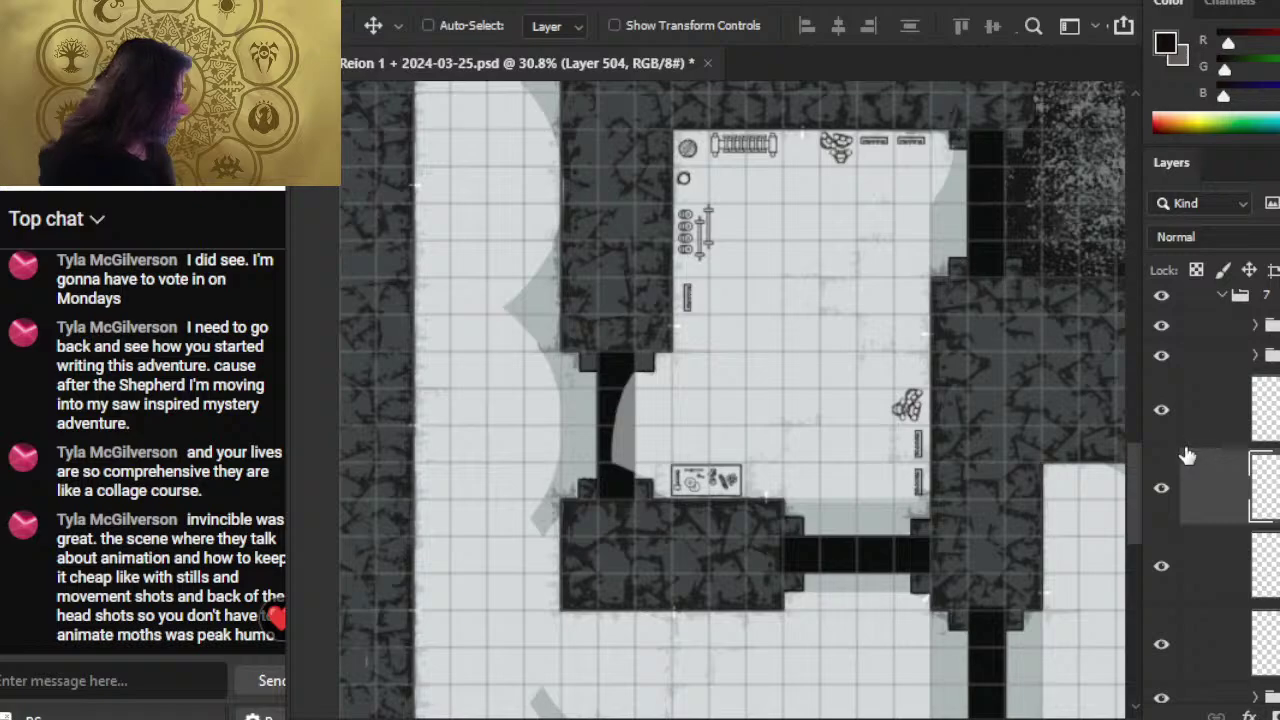
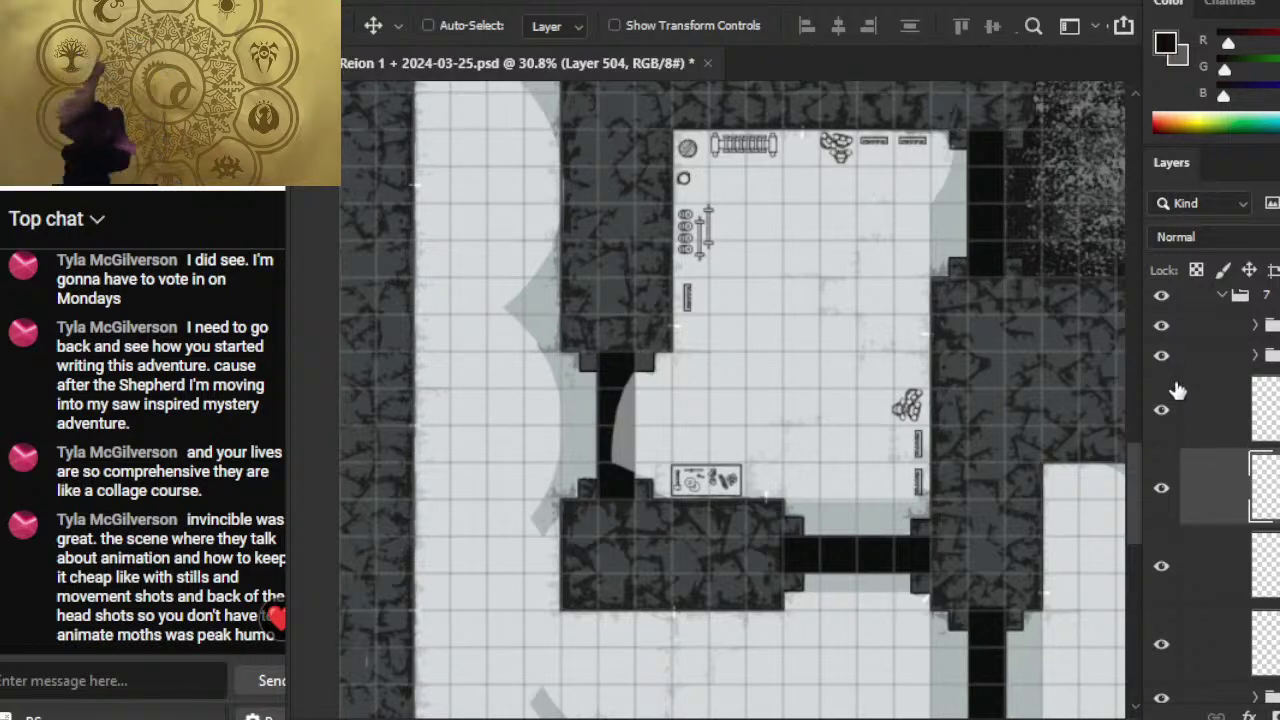
pyautogui.click(1162, 409)
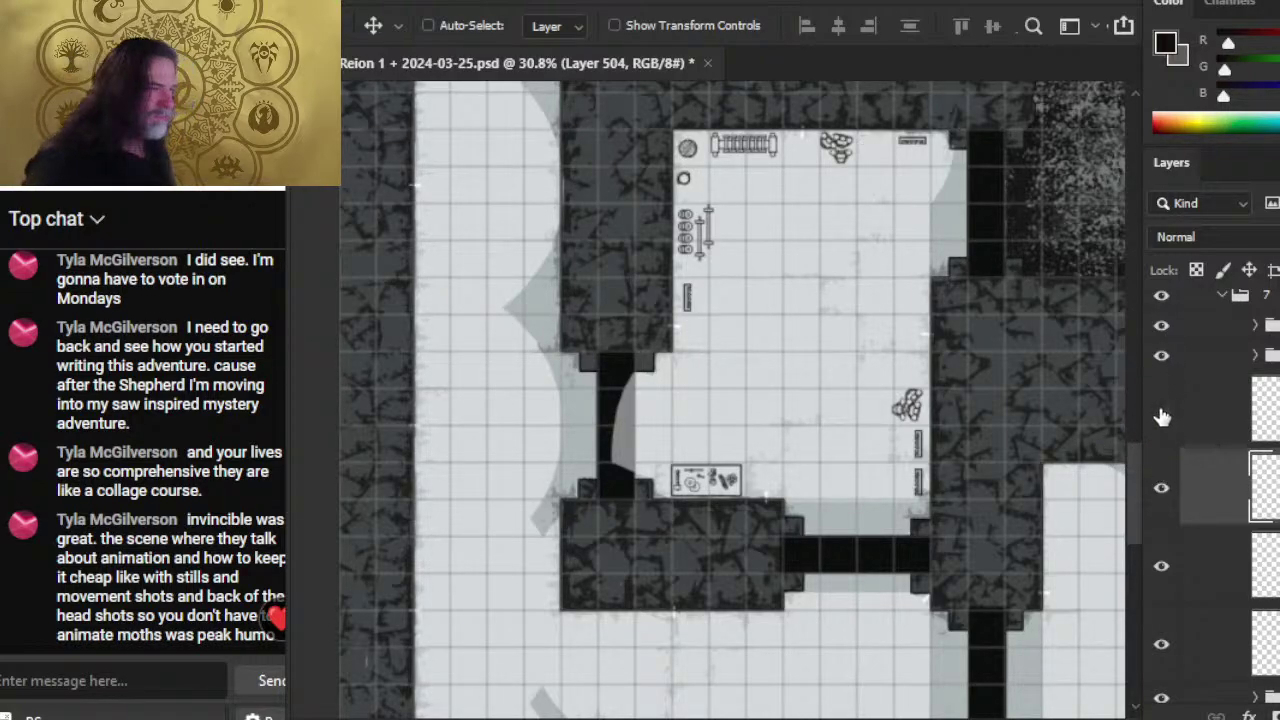
pyautogui.click(1162, 409)
# - On the bucket copy 3 layer, lasso the two round props in the upper-left corner and move them down beside the left wall's narrow prop
pyautogui.scroll(-6, 1210, 490)
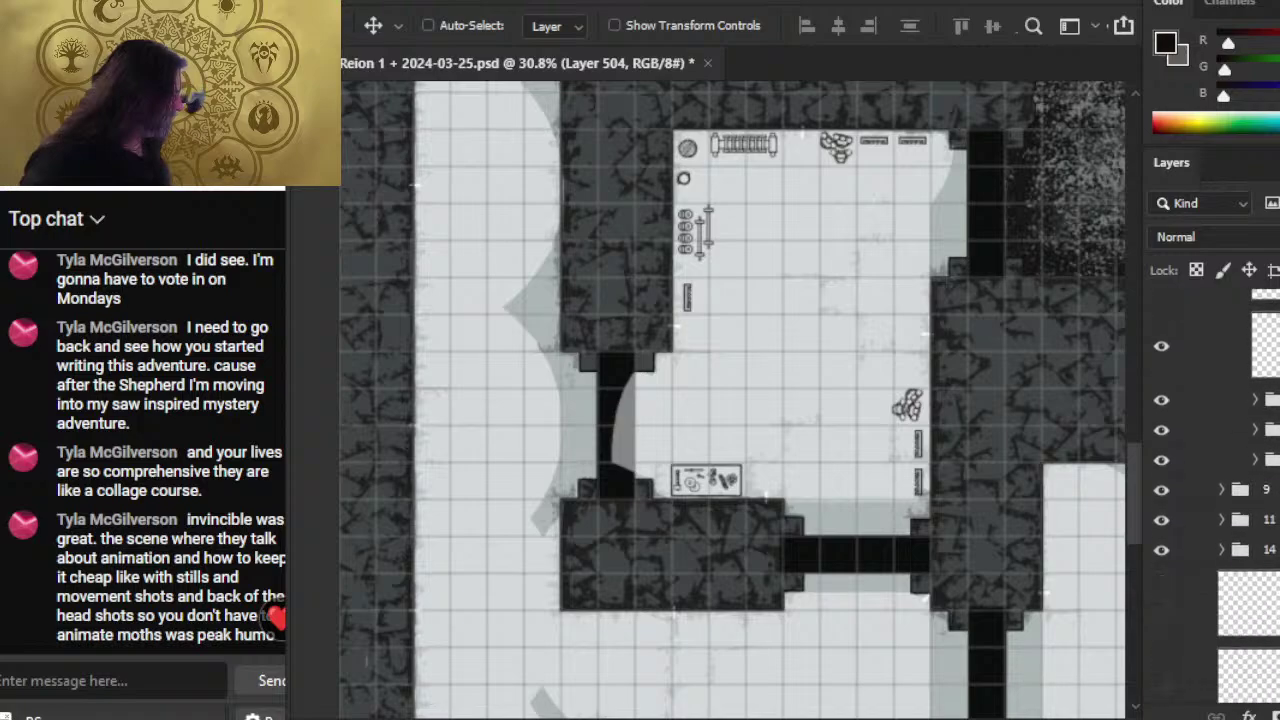
pyautogui.scroll(3, 1210, 490)
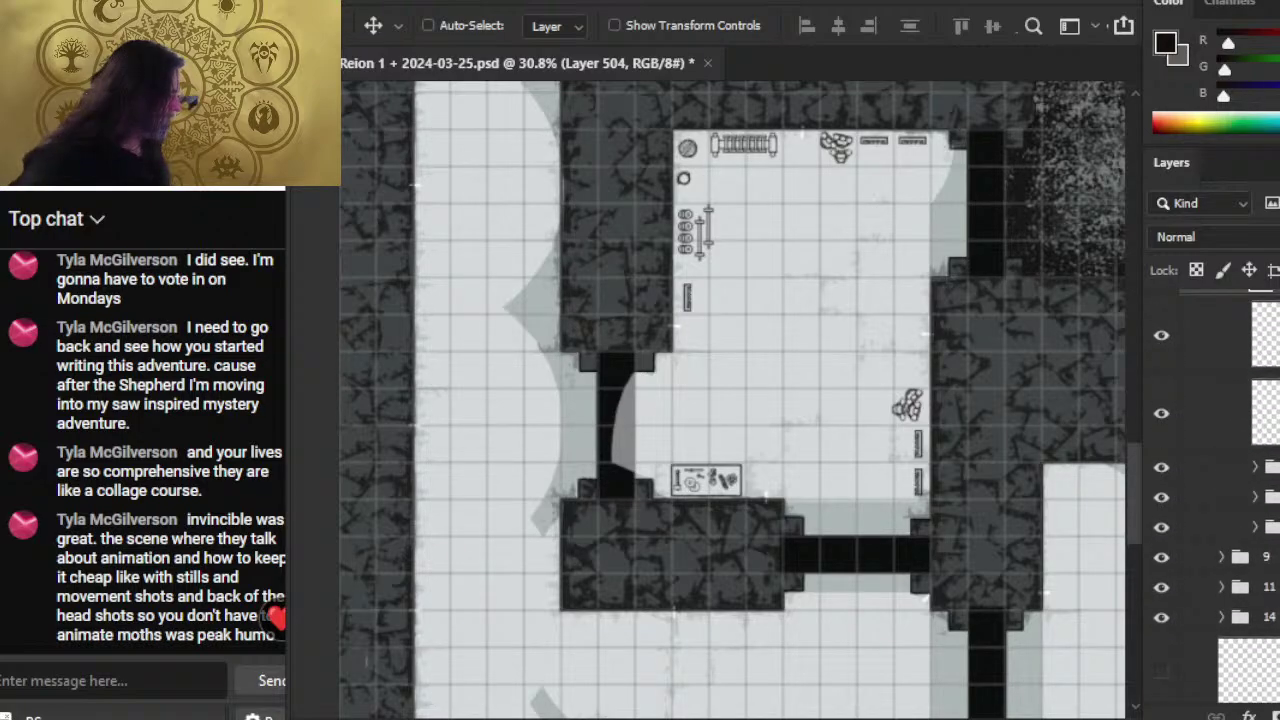
pyautogui.click(1165, 418)
pyautogui.press('l')
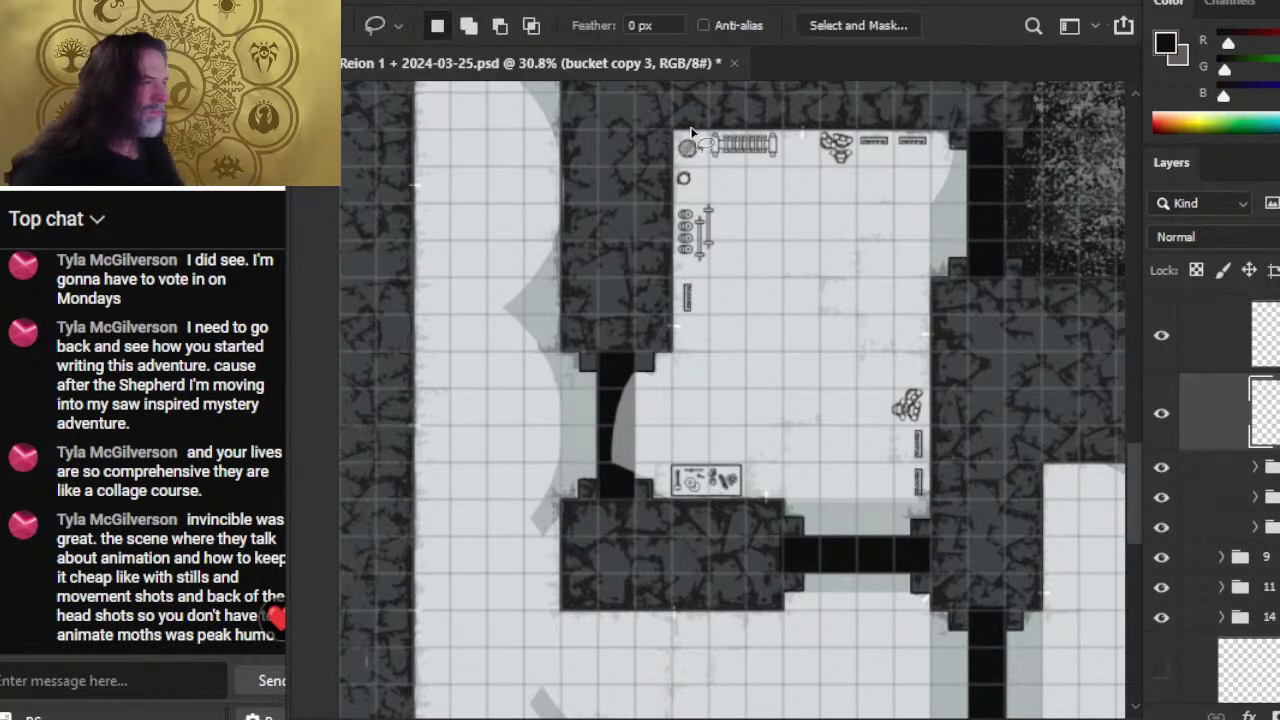
pyautogui.moveTo(697, 131)
pyautogui.mouseDown()
pyautogui.moveTo(712, 198)
pyautogui.moveTo(722, 145)
pyautogui.moveTo(694, 358)
pyautogui.moveTo(706, 296)
pyautogui.moveTo(708, 311)
pyautogui.mouseUp()
pyautogui.press('v')
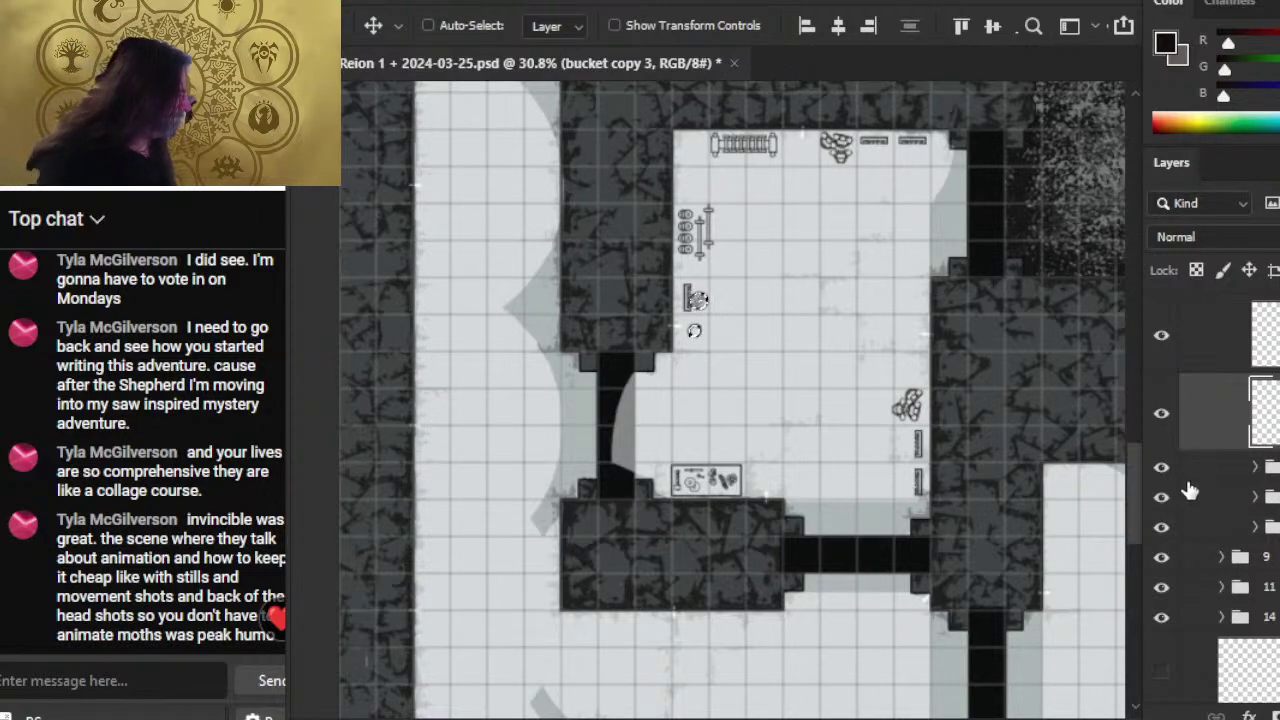
pyautogui.press('l')
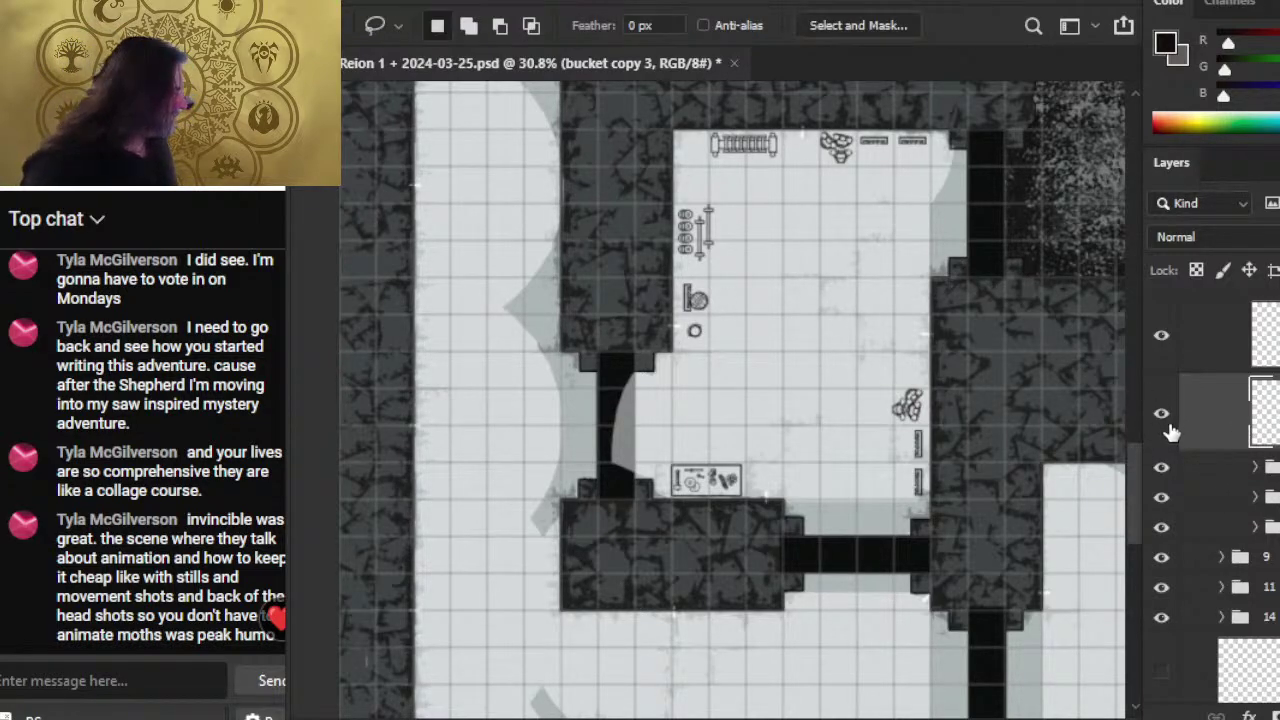
# - Check what the bucket copy 3 layer and the tool table group below it contain by toggling their visibility
pyautogui.click(1163, 415)
pyautogui.click(1163, 418)
pyautogui.click(1164, 469)
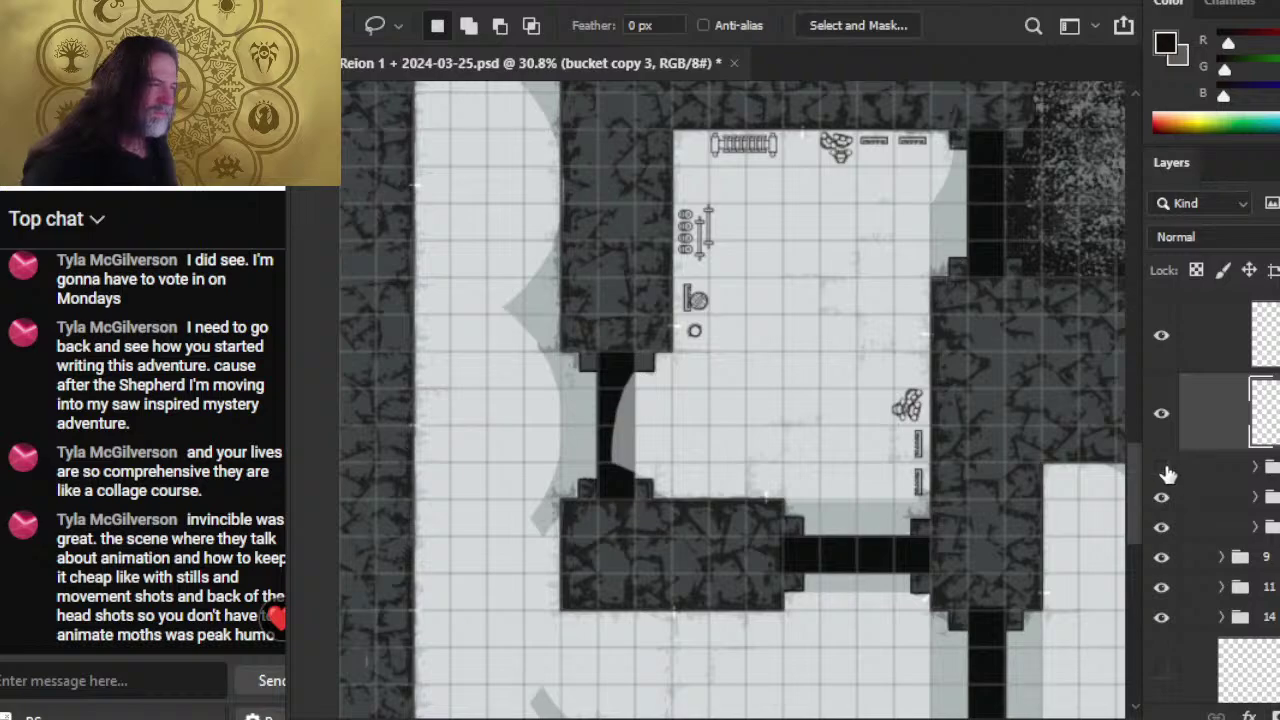
# - Toggle the visibility of folder 7's layers and groups in turn to identify which group holds the weights and bars
pyautogui.click(1163, 469)
pyautogui.scroll(3, 1210, 450)
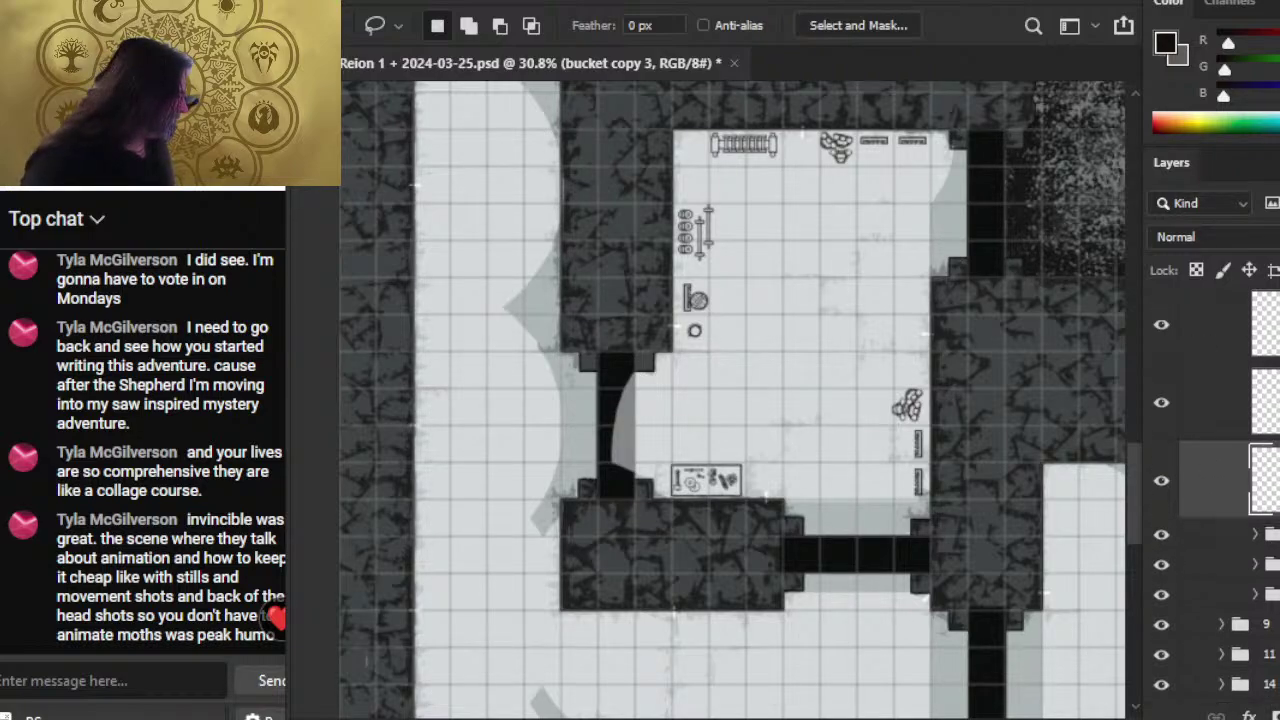
pyautogui.click(1161, 303)
pyautogui.click(1161, 305)
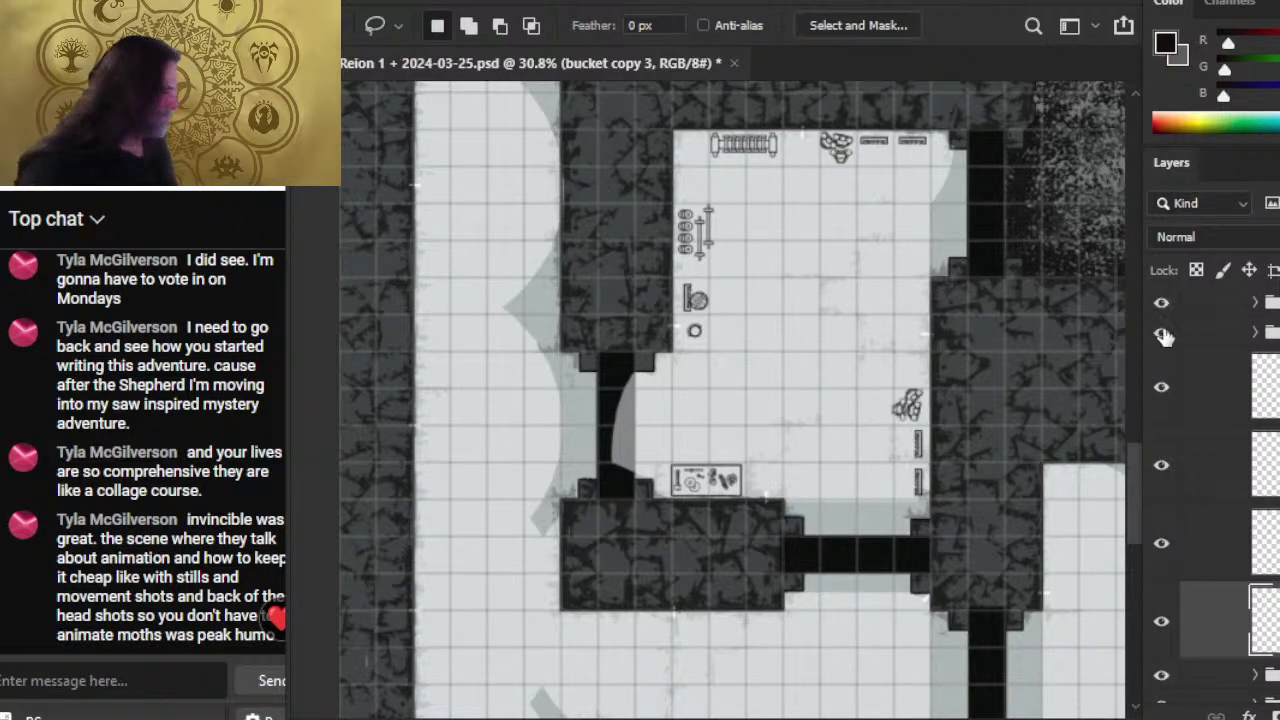
pyautogui.click(1162, 331)
pyautogui.click(1162, 331)
pyautogui.scroll(-3, 1205, 480)
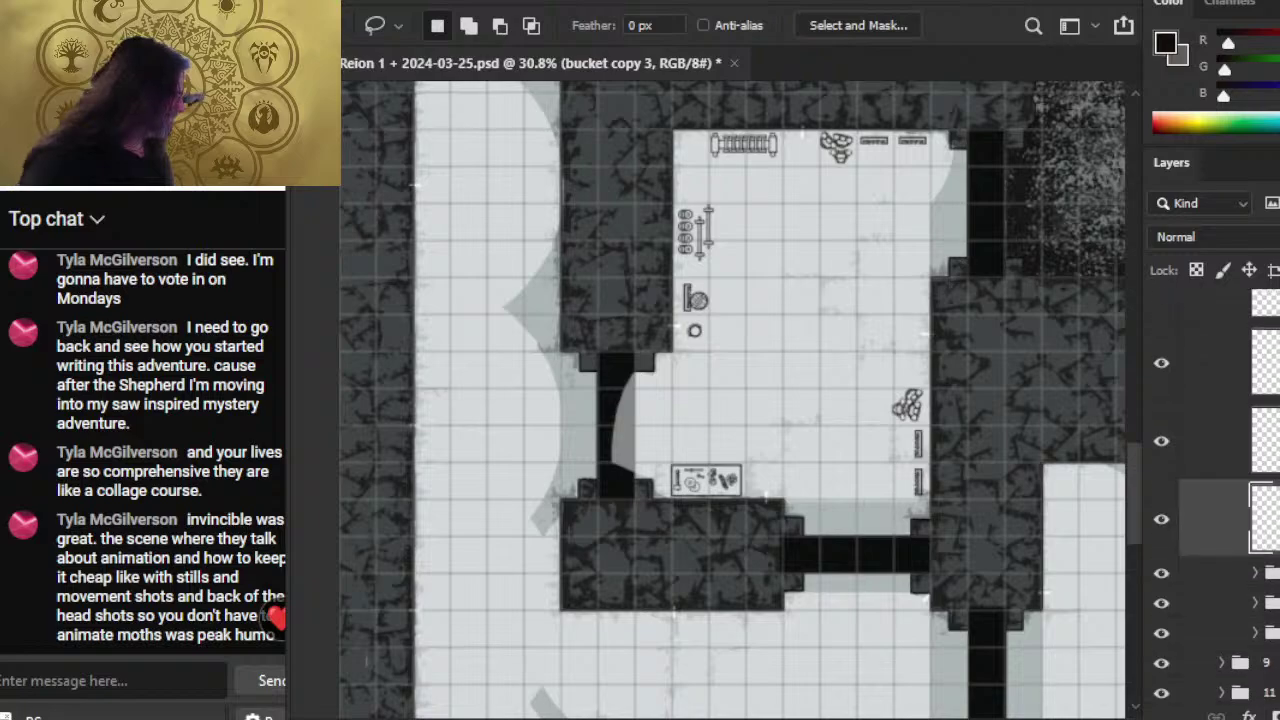
pyautogui.click(1161, 476)
pyautogui.click(1161, 476)
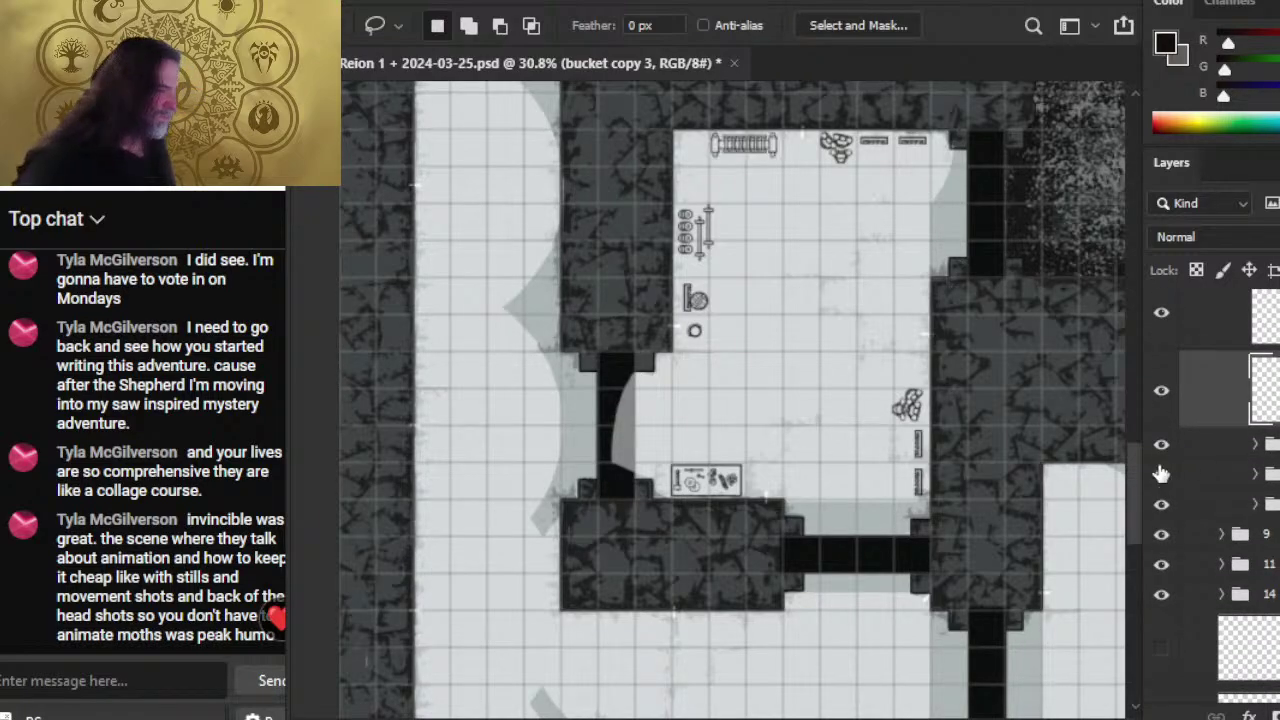
pyautogui.click(1162, 446)
pyautogui.click(1162, 446)
pyautogui.click(1161, 506)
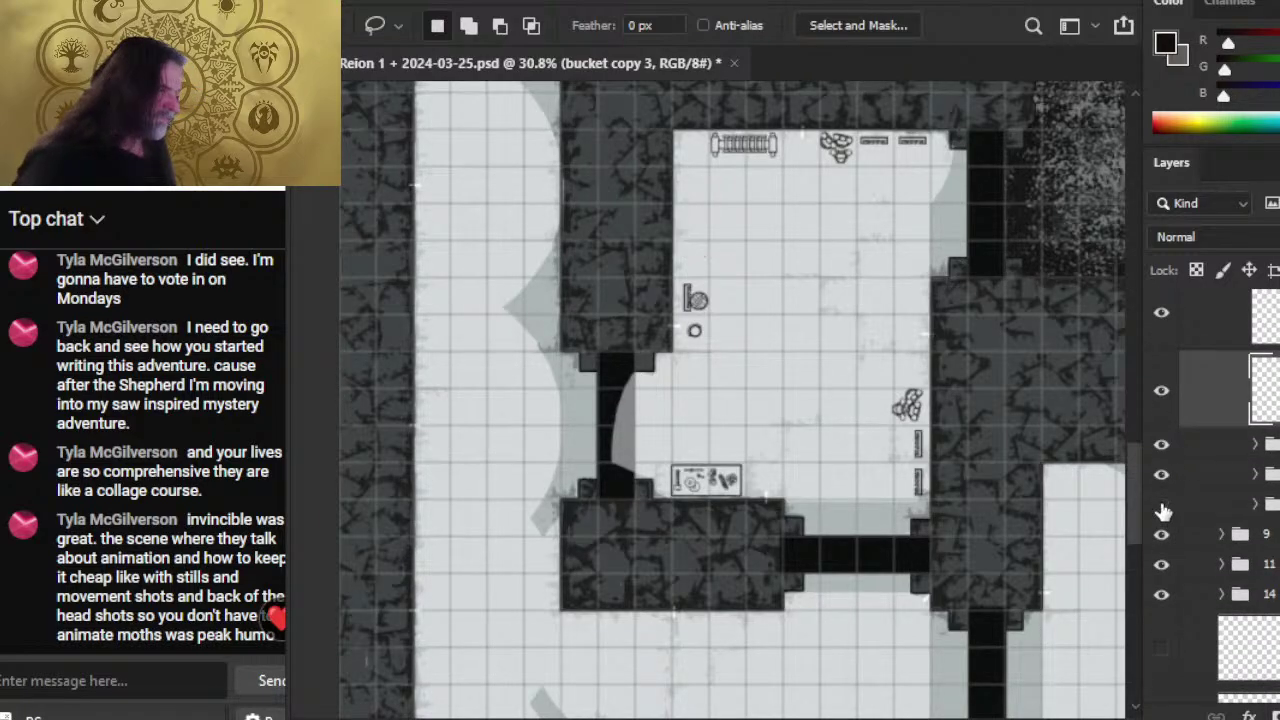
pyautogui.click(1161, 506)
# - Move Group 16, the weights and bars, up along the room's left wall to just below the top-left corner
pyautogui.click(1190, 510)
pyautogui.click(1205, 445)
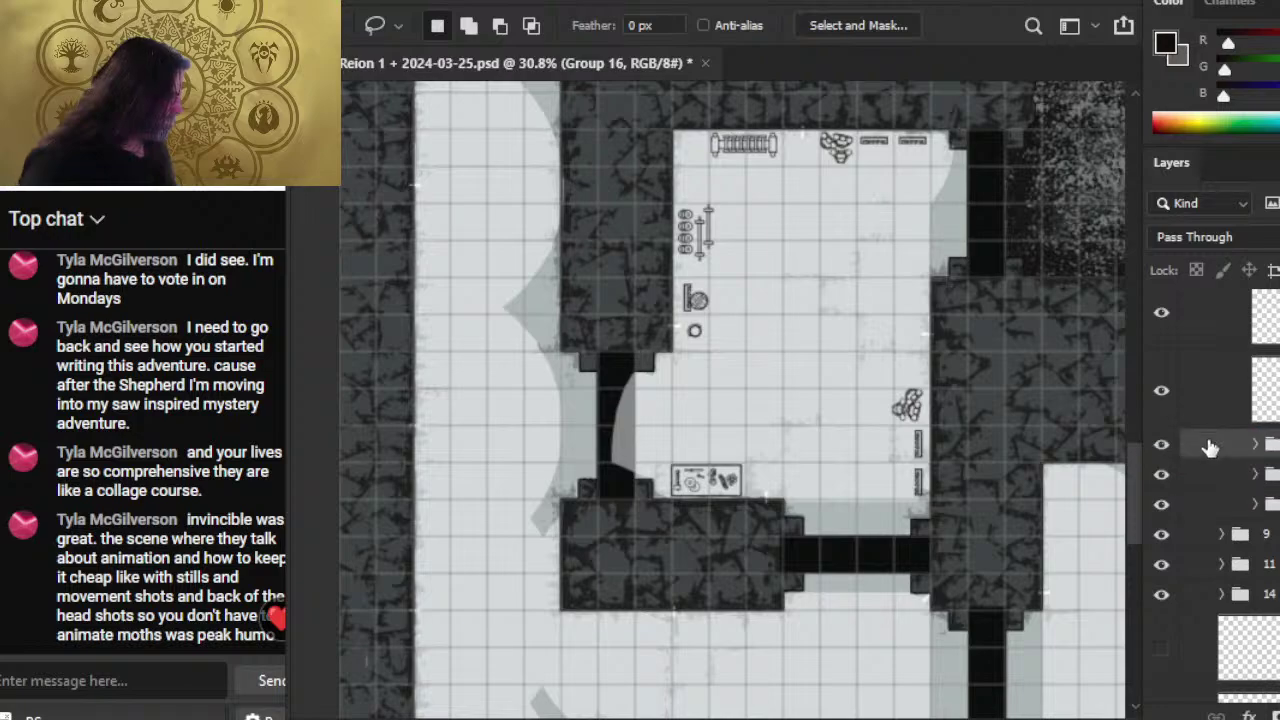
pyautogui.press('v')
pyautogui.hotkey('shift', 'Up')
pyautogui.hotkey('shift', 'Up')
pyautogui.hotkey('shift', 'Up')
pyautogui.hotkey('shift', 'Up')
pyautogui.hotkey('shift', 'Up')
pyautogui.hotkey('shift', 'Up')
pyautogui.hotkey('shift', 'Up')
pyautogui.hotkey('shift', 'Up')
pyautogui.hotkey('shift', 'Up')
pyautogui.hotkey('shift', 'Up')
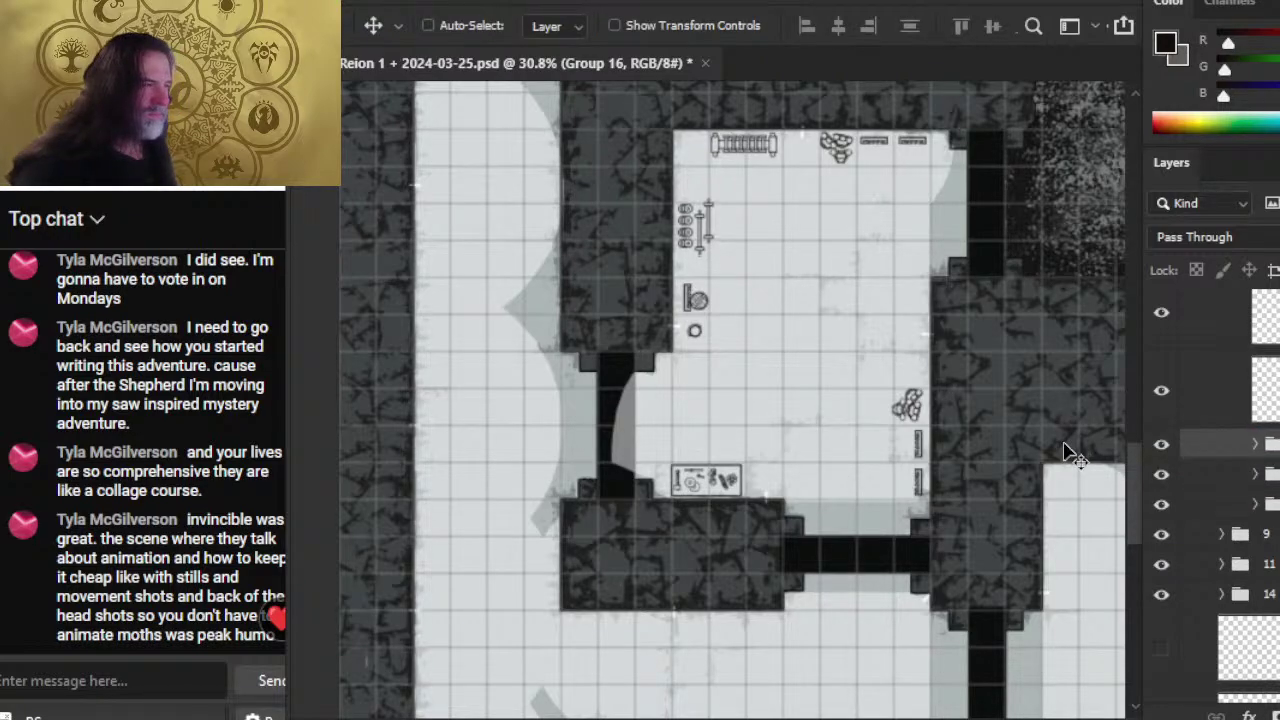
pyautogui.hotkey('shift', 'Up')
pyautogui.hotkey('shift', 'Up')
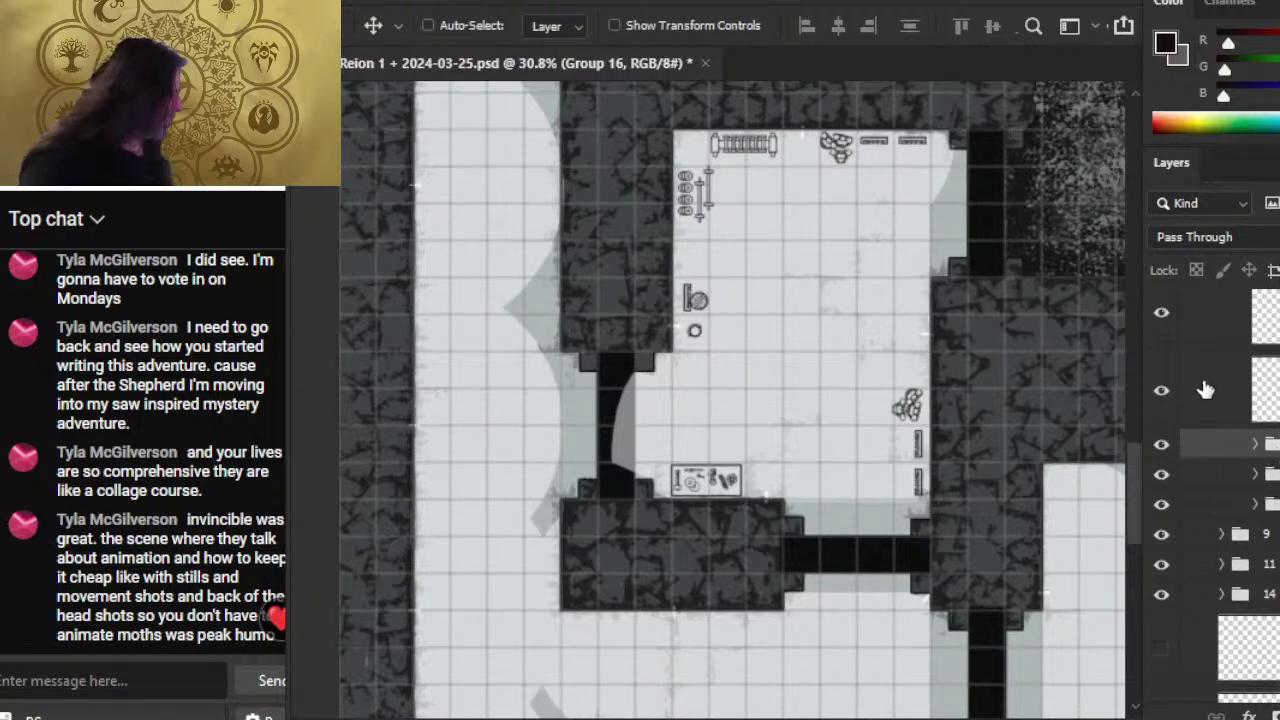
# - Identify and delete the layer in folder 7 that holds the small upright bench beside the larger bucket
pyautogui.click(1163, 392)
pyautogui.click(1163, 392)
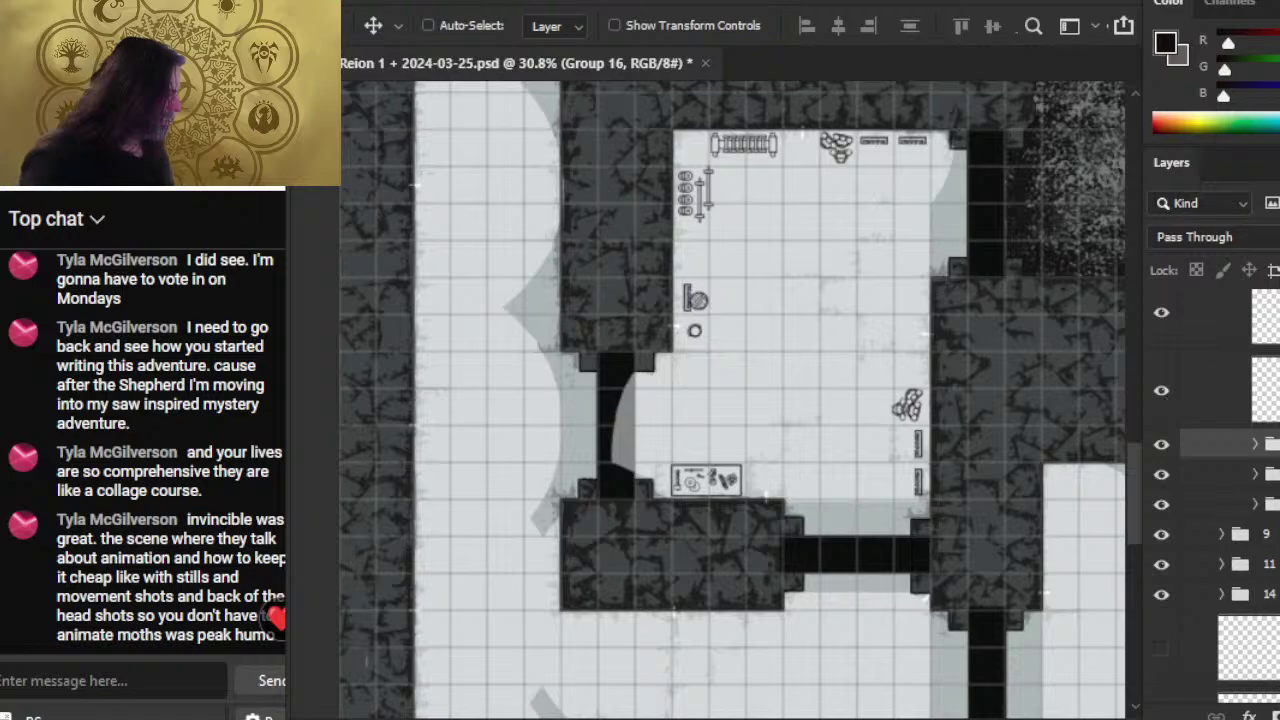
pyautogui.scroll(3, 1215, 500)
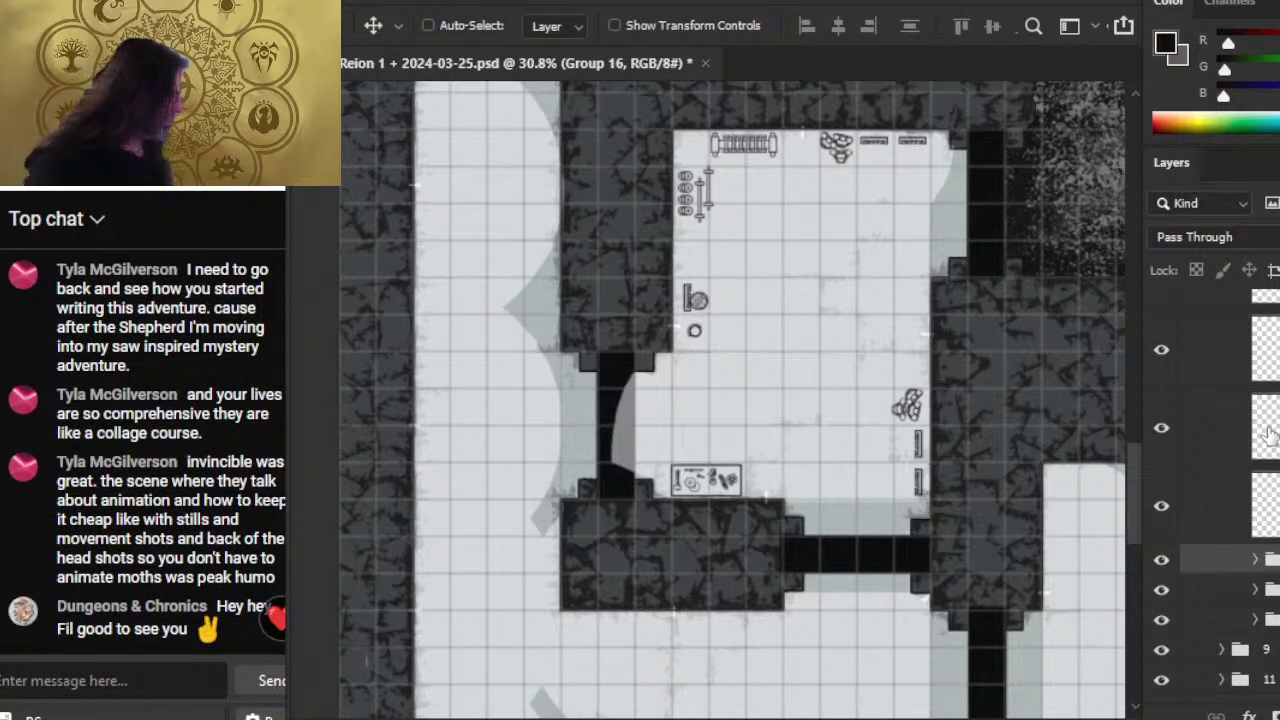
pyautogui.click(1162, 350)
pyautogui.click(1162, 350)
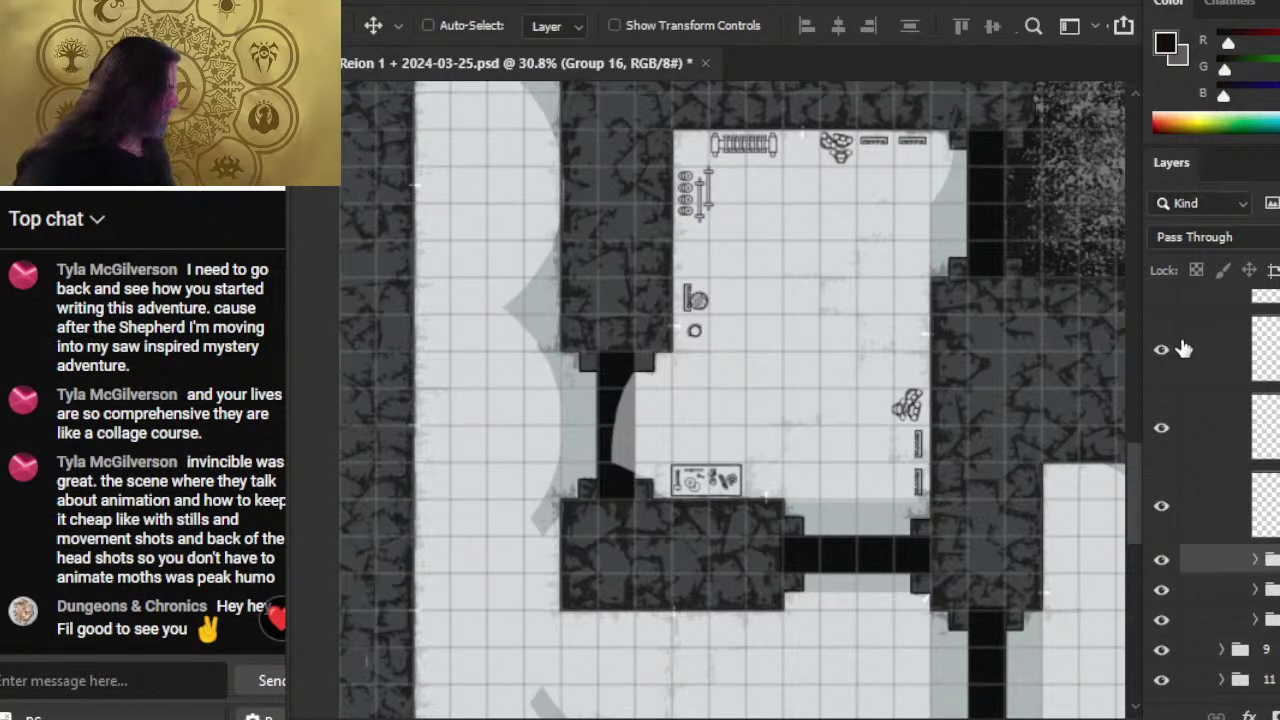
pyautogui.scroll(5, 1273, 483)
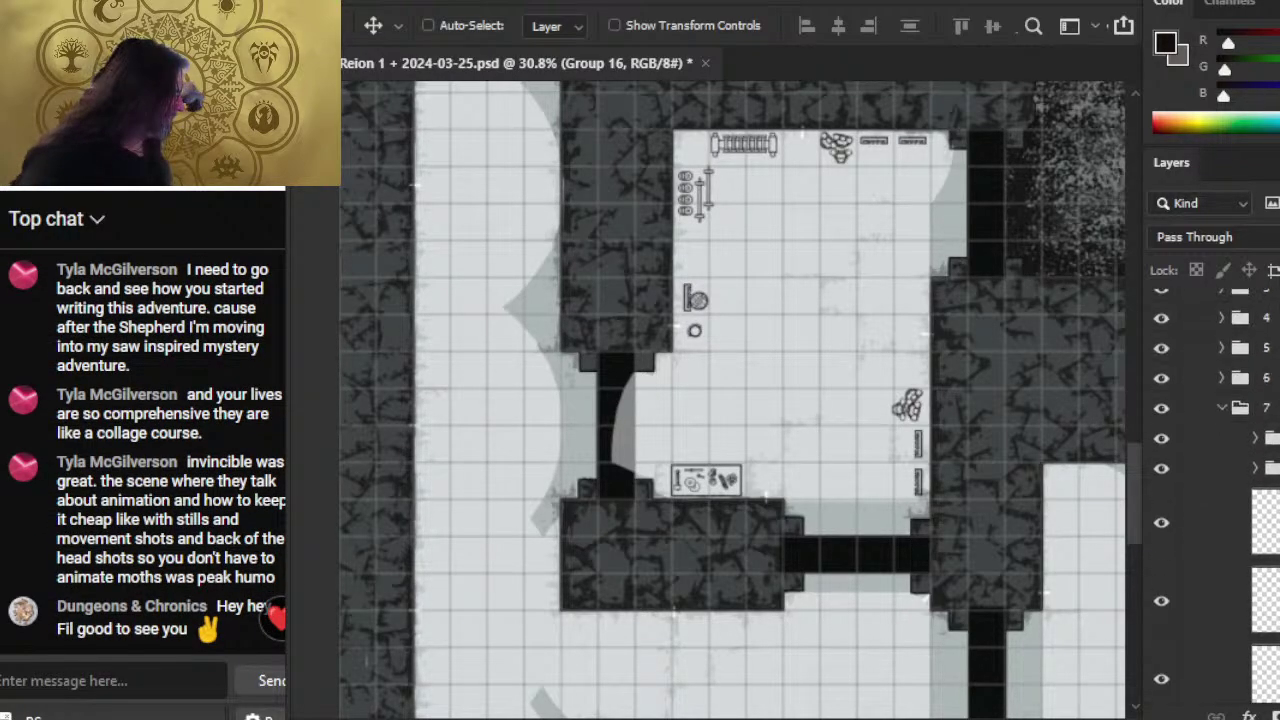
pyautogui.click(1163, 540)
pyautogui.click(1163, 540)
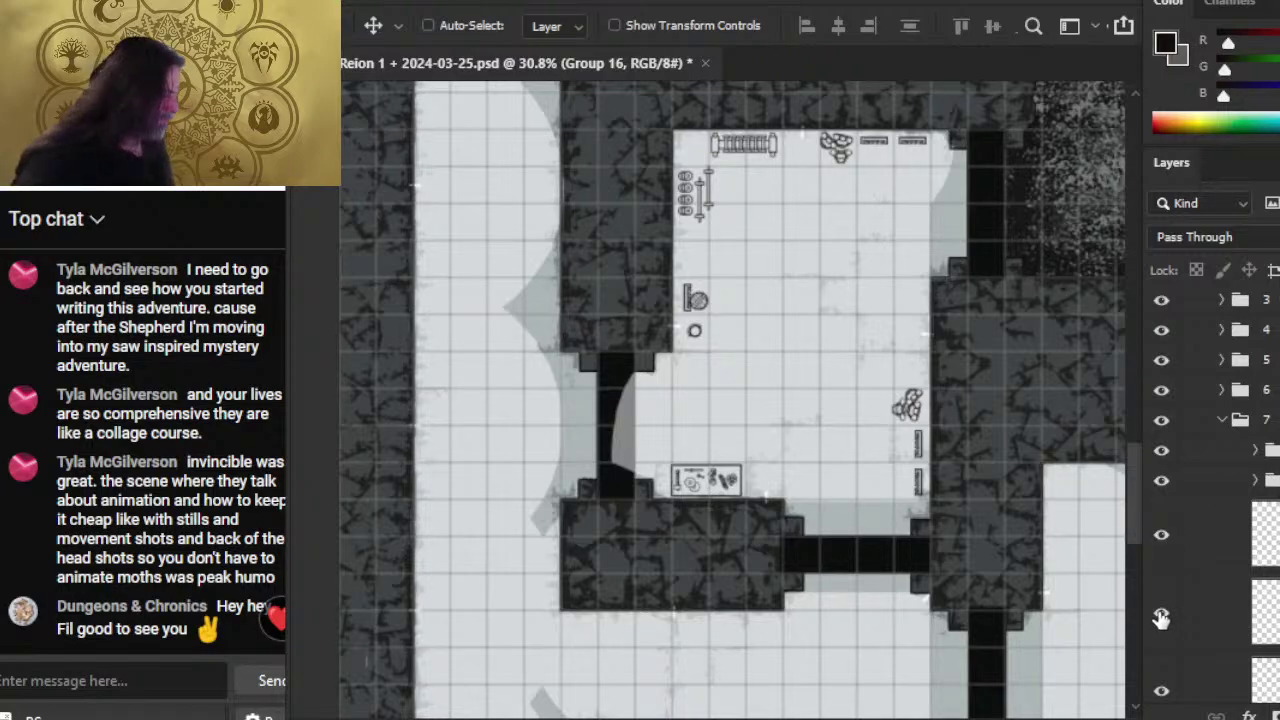
pyautogui.click(1162, 613)
pyautogui.click(1162, 613)
pyautogui.click(1162, 690)
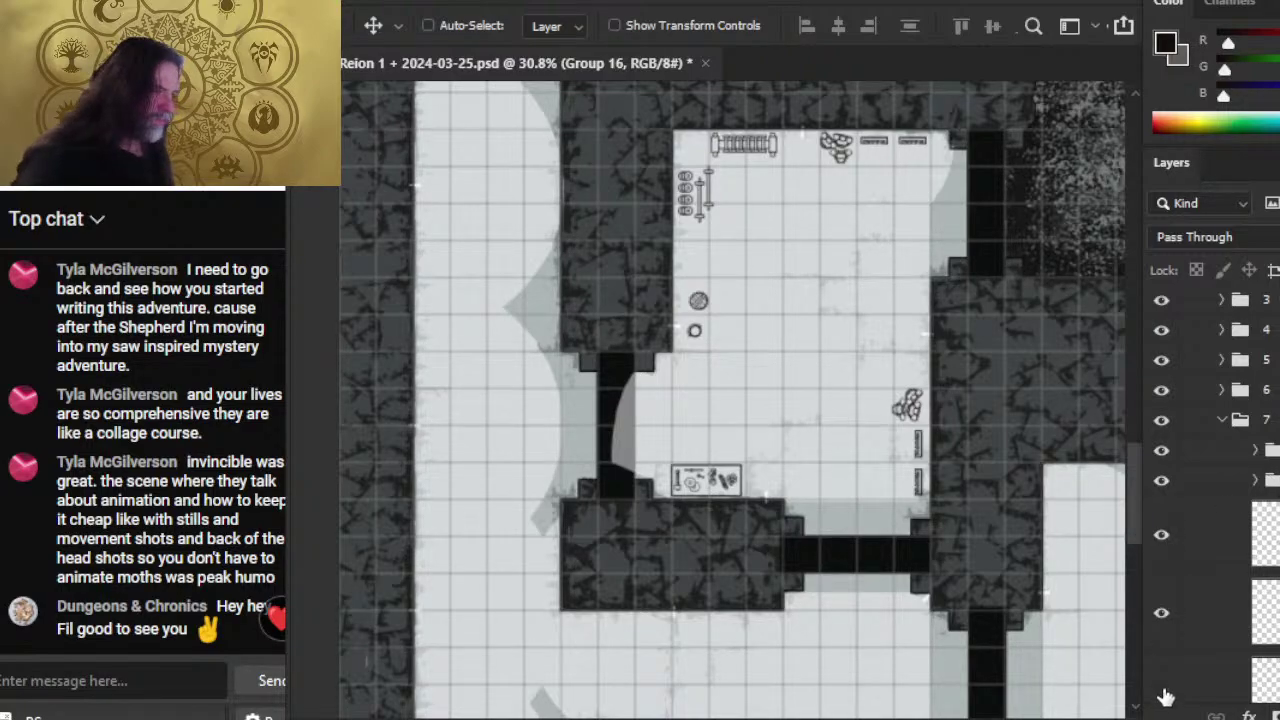
pyautogui.click(1162, 690)
pyautogui.click(1200, 700)
pyautogui.click(1200, 700)
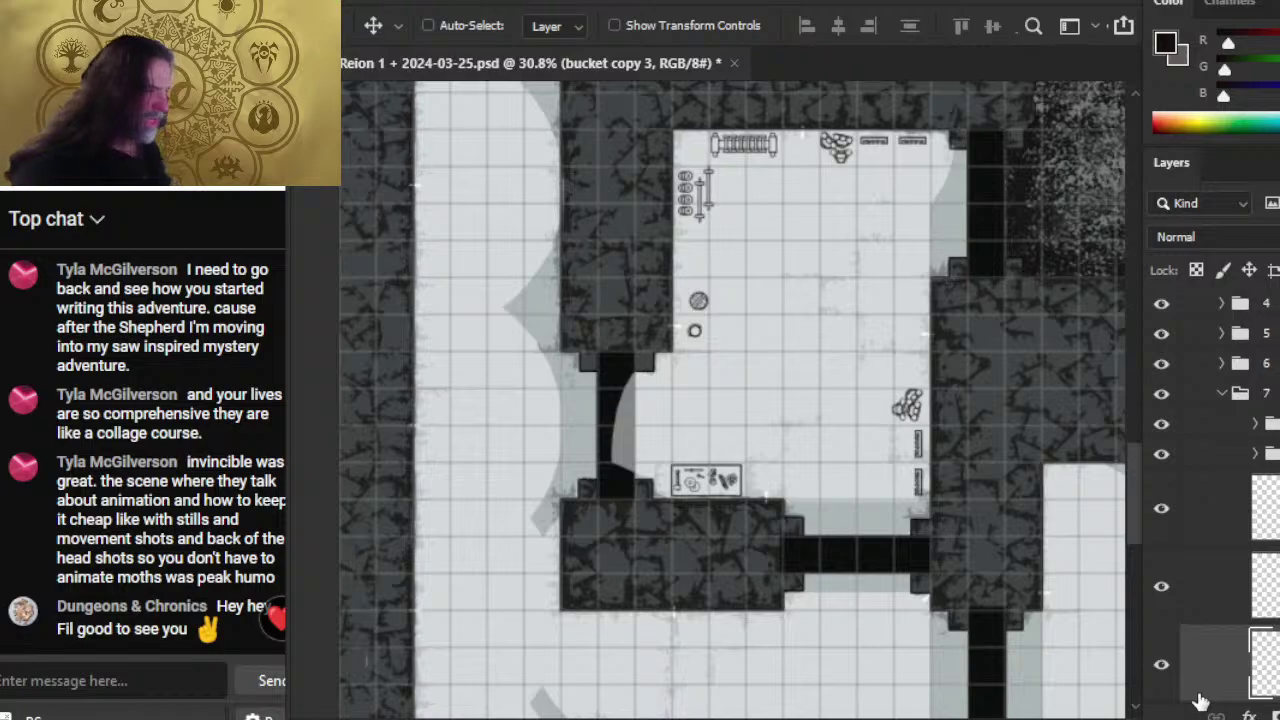
# - Toggle the visibility of folder 7's three loose layers in turn to identify which one holds the two buckets
pyautogui.scroll(-3, 1210, 500)
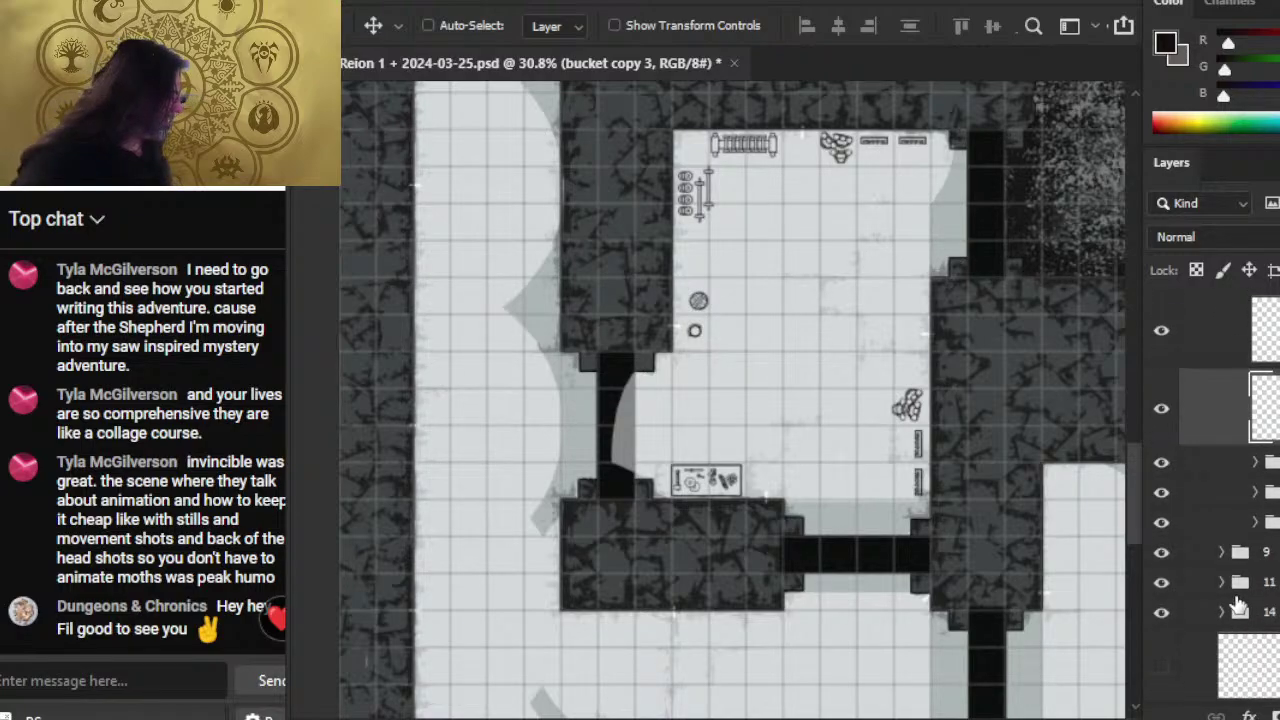
pyautogui.scroll(-3, 1210, 500)
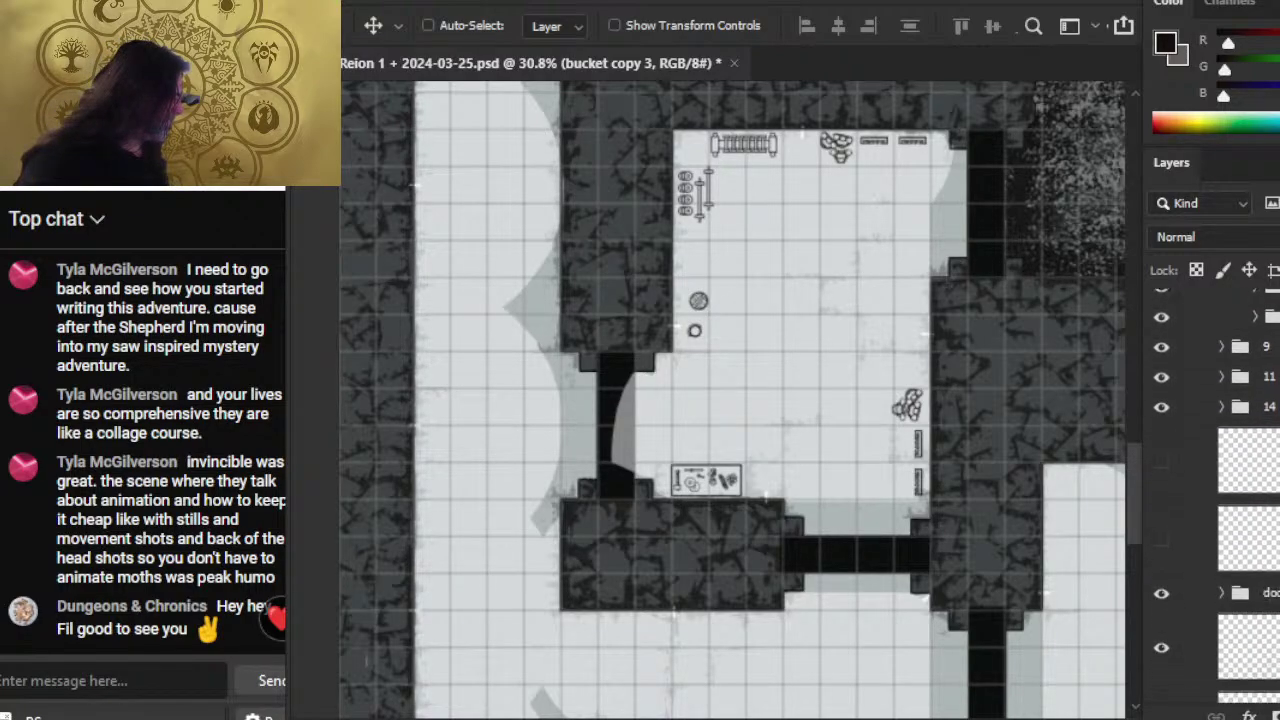
pyautogui.scroll(-2, 1210, 500)
pyautogui.scroll(5, 1210, 500)
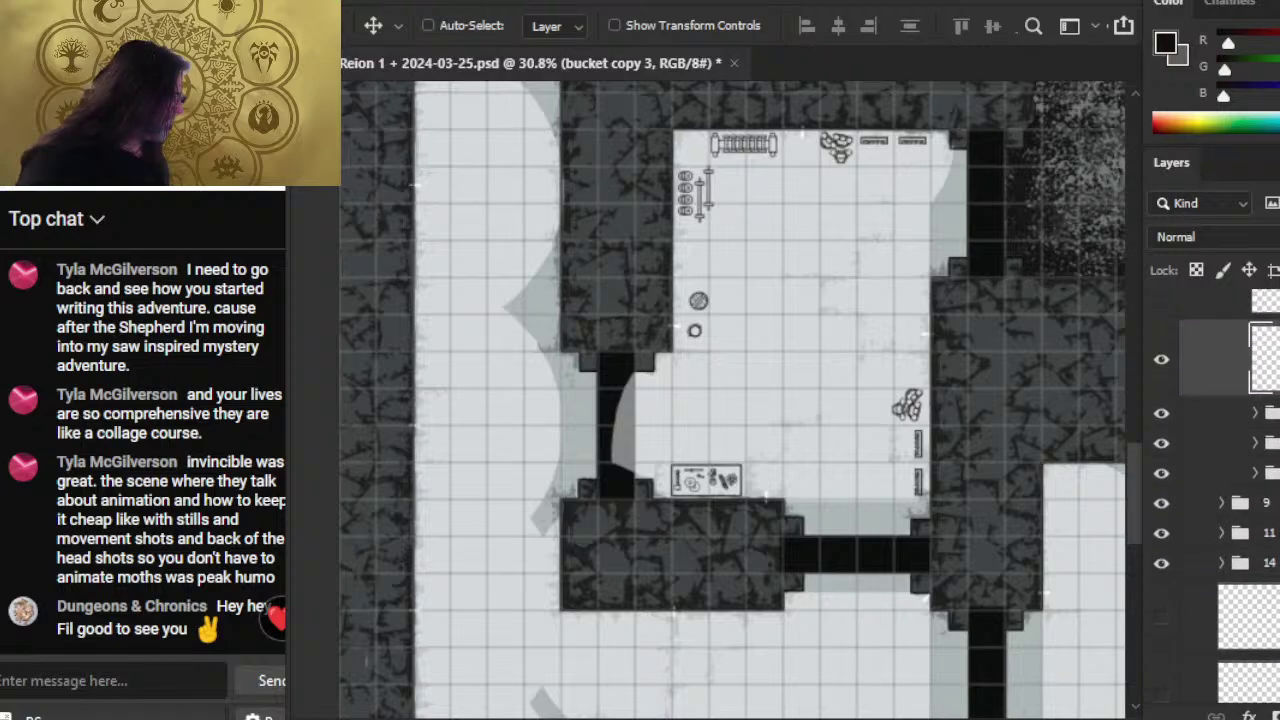
pyautogui.click(1166, 366)
pyautogui.click(1161, 361)
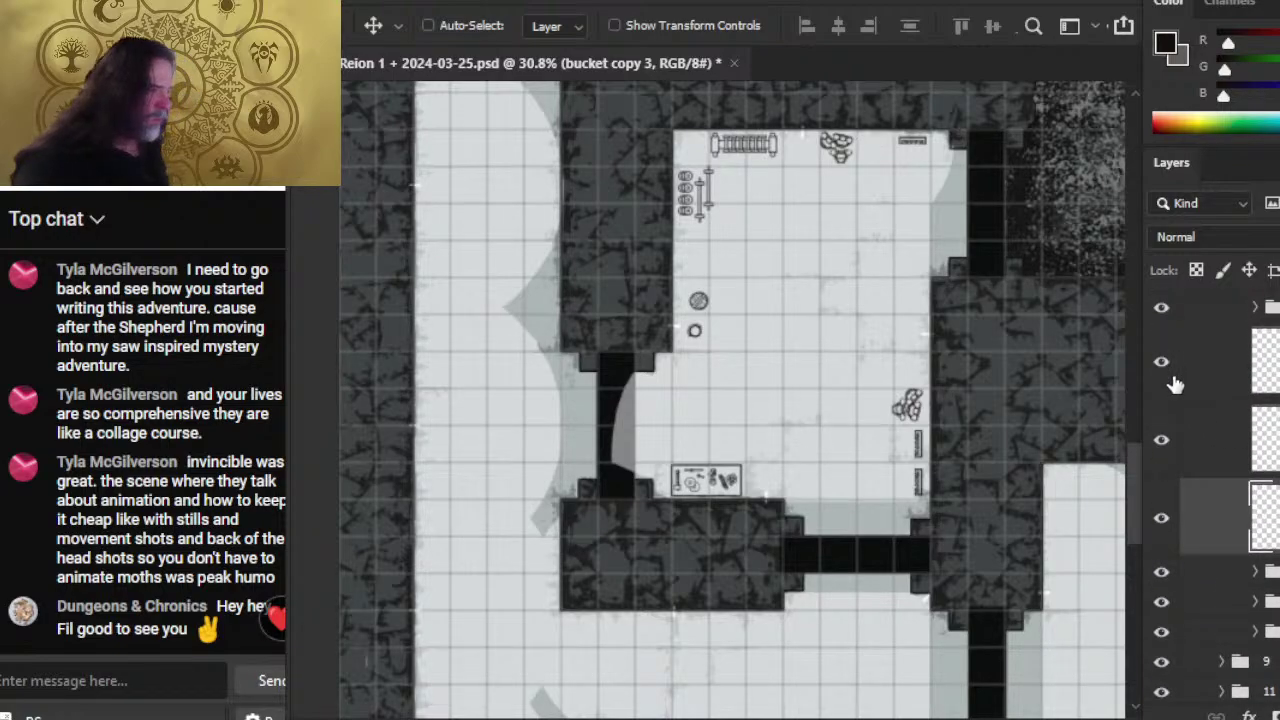
pyautogui.click(1163, 442)
pyautogui.click(1164, 442)
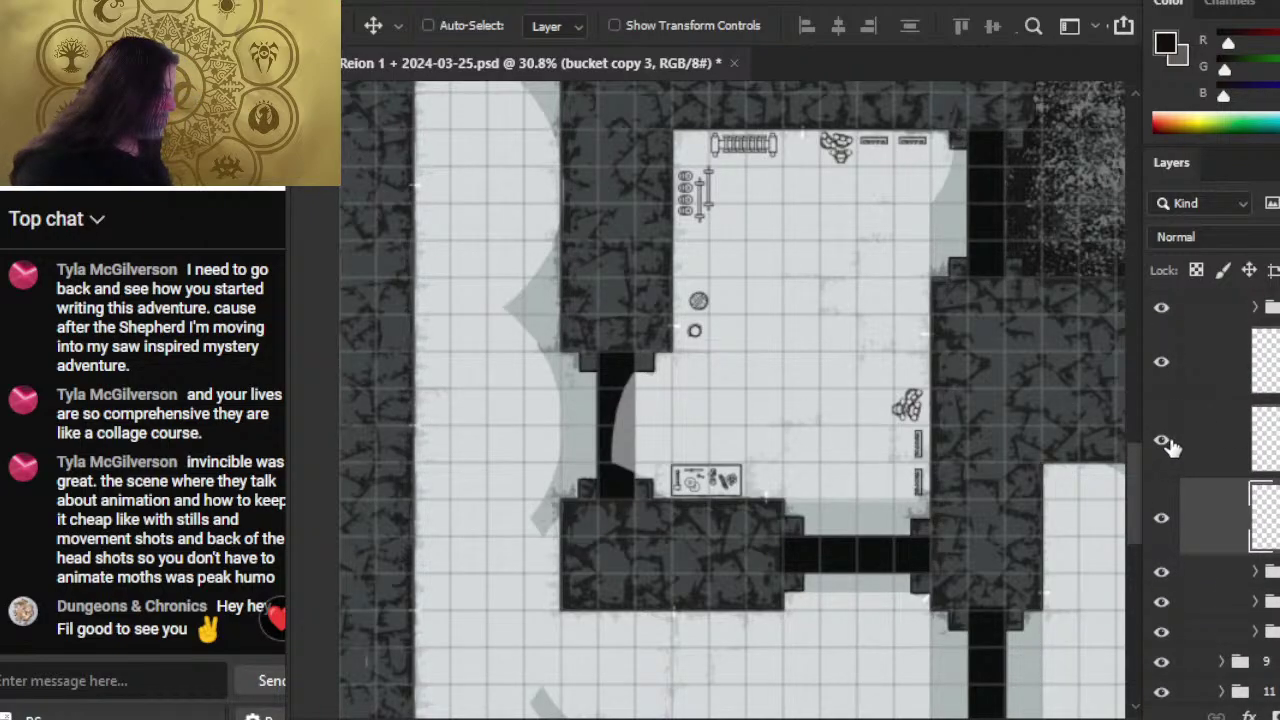
pyautogui.click(1161, 519)
pyautogui.click(1161, 519)
# - Lasso both buckets on the bucket copy 3 layer and move them up and closer to the room's left wall
pyautogui.press('l')
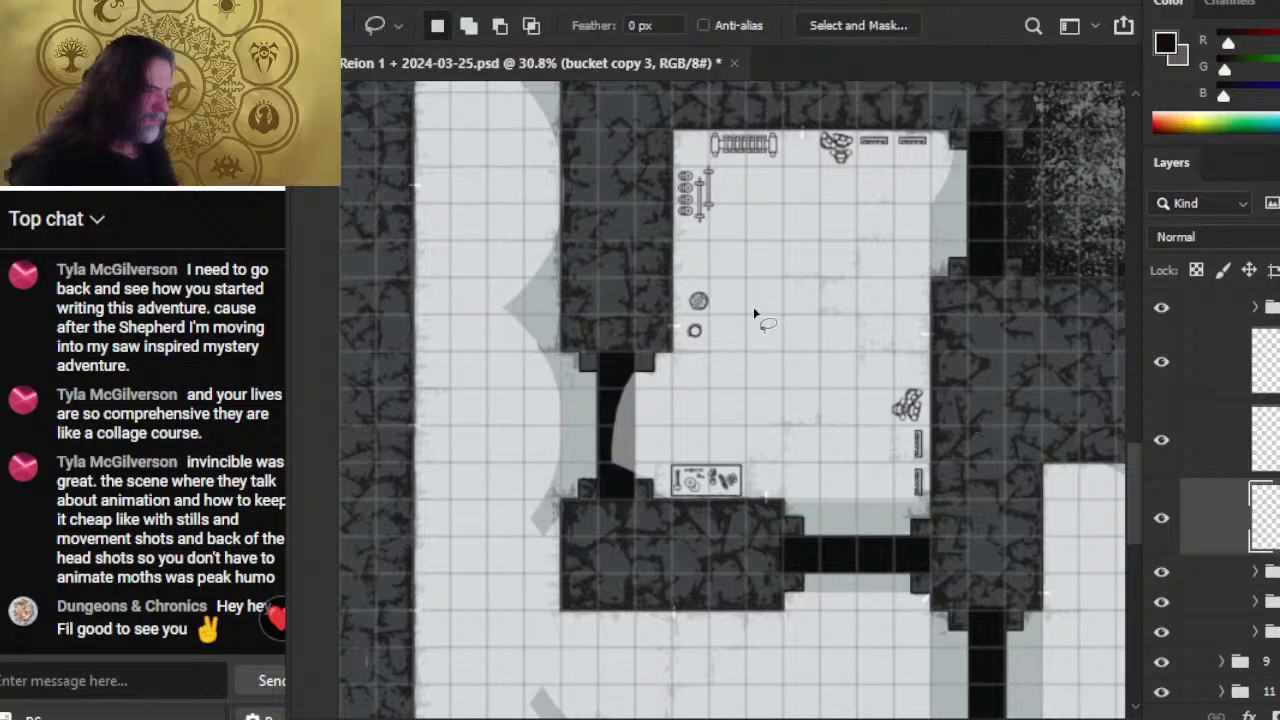
pyautogui.moveTo(753, 309)
pyautogui.mouseDown()
pyautogui.moveTo(743, 286)
pyautogui.moveTo(750, 300)
pyautogui.mouseUp()
pyautogui.press('v')
pyautogui.moveTo(714, 348); pyautogui.dragTo(710, 298)
pyautogui.hotkey('shift', 'Left')
pyautogui.hotkey('shift', 'Left')
pyautogui.hotkey('shift', 'Left')
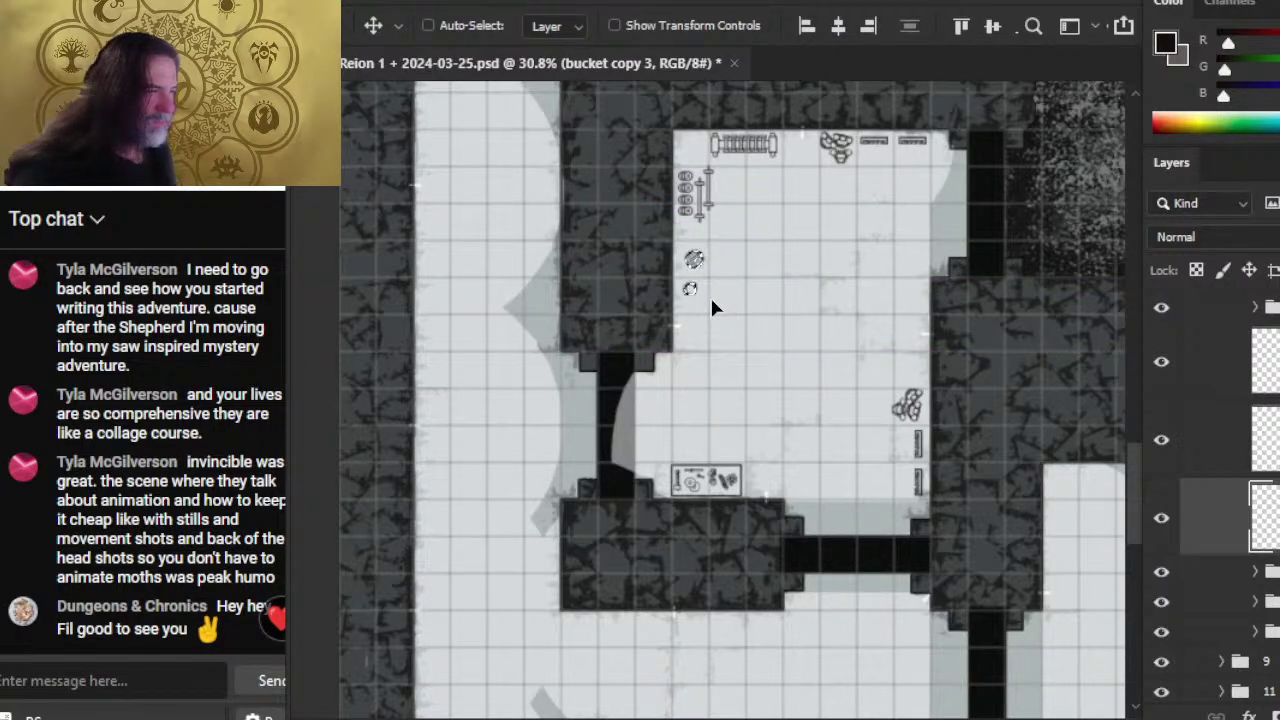
pyautogui.hotkey('ctrl', 'd')
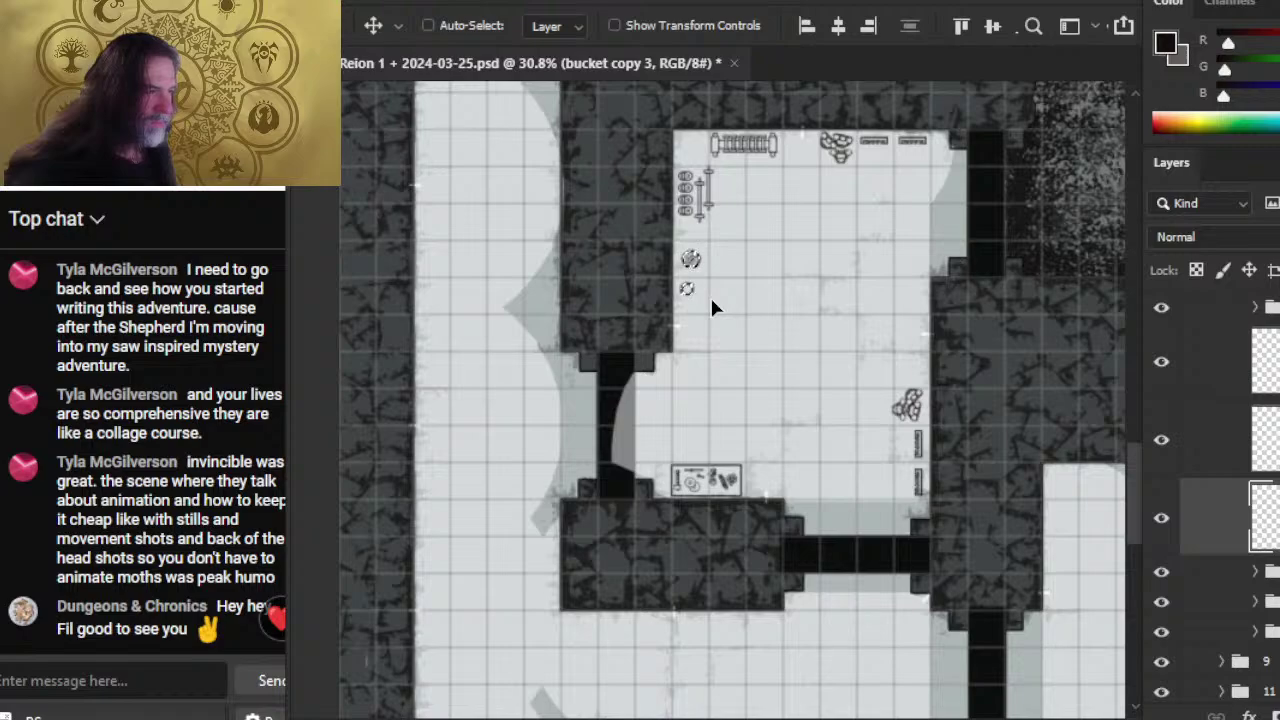
# - Lasso the larger bucket and move it into the room's top-left corner
pyautogui.press('l')
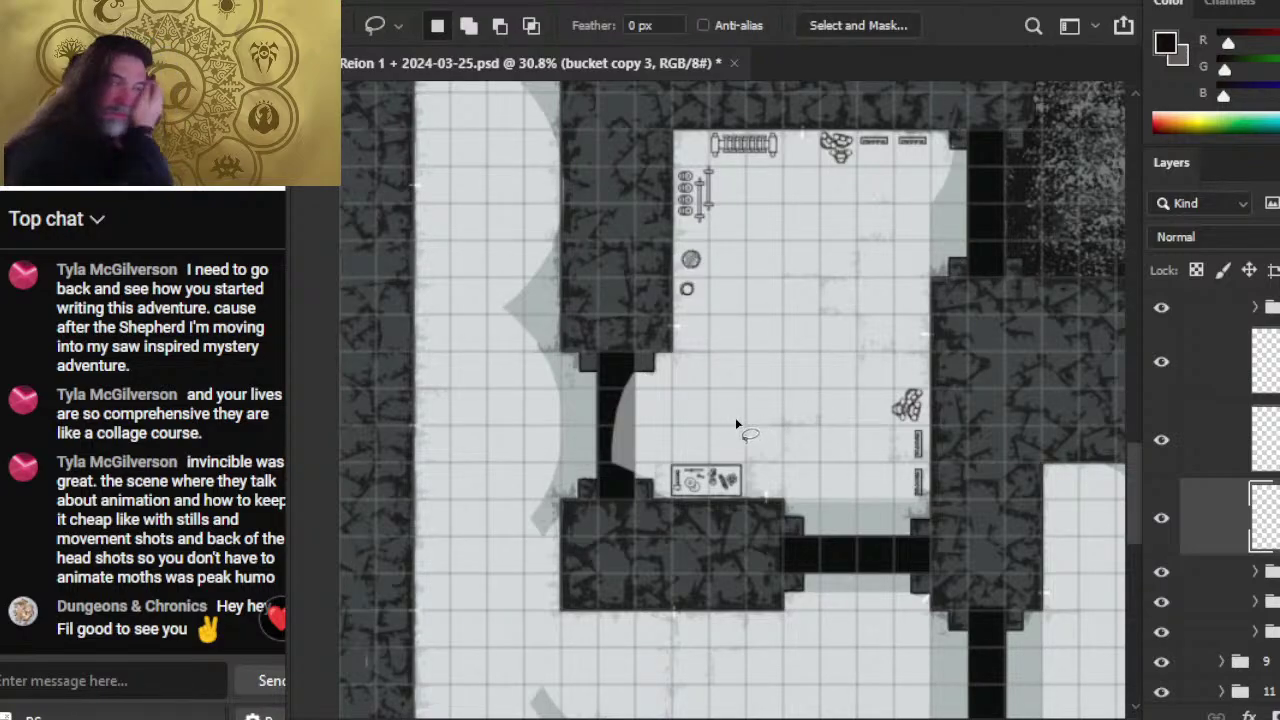
pyautogui.moveTo(669, 263)
pyautogui.mouseDown()
pyautogui.moveTo(710, 237)
pyautogui.moveTo(701, 270)
pyautogui.moveTo(698, 149)
pyautogui.mouseUp()
pyautogui.press('v')
# - Lasso the small bucket and move it beside the table along the room's bottom wall
pyautogui.press('l')
pyautogui.moveTo(700, 282)
pyautogui.mouseDown()
pyautogui.moveTo(666, 292)
pyautogui.moveTo(680, 340)
pyautogui.moveTo(700, 300)
pyautogui.moveTo(801, 249)
pyautogui.moveTo(946, 240)
pyautogui.moveTo(951, 220)
pyautogui.moveTo(956, 252)
pyautogui.mouseUp()
pyautogui.press('v')
pyautogui.press('l')
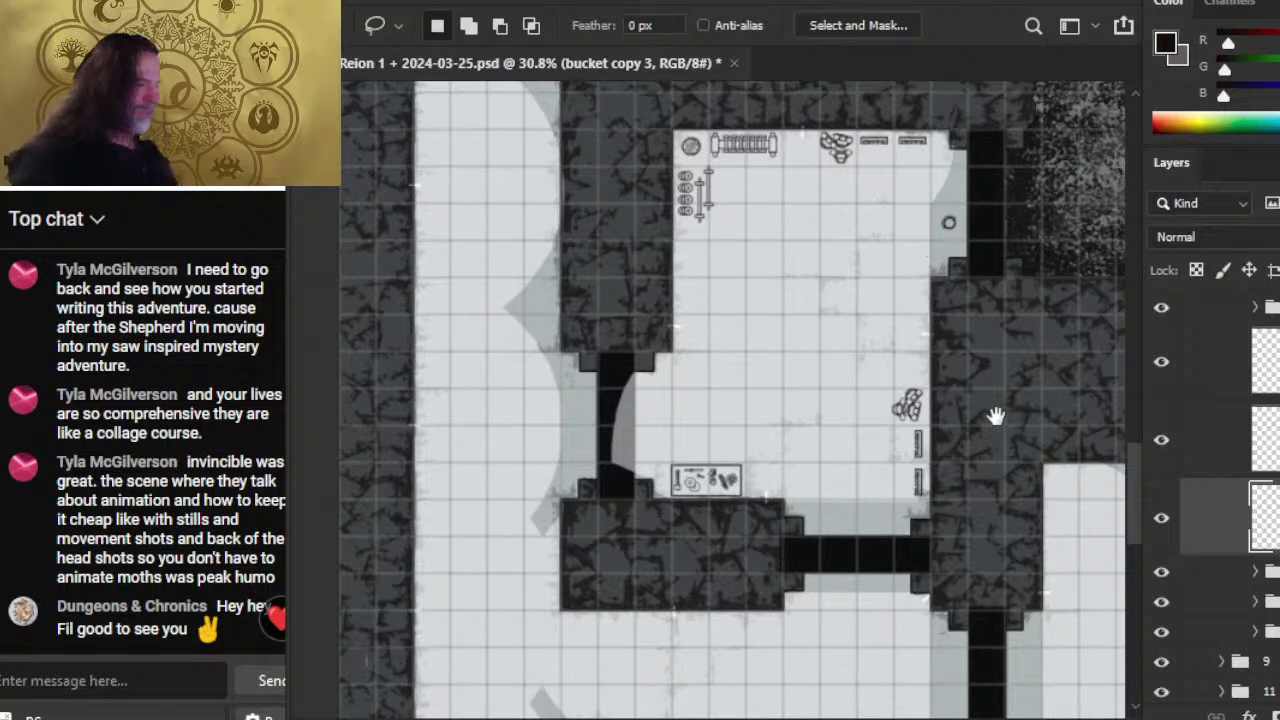
pyautogui.moveTo(996, 416)
pyautogui.mouseDown()
pyautogui.moveTo(949, 363)
pyautogui.moveTo(963, 387)
pyautogui.mouseUp()
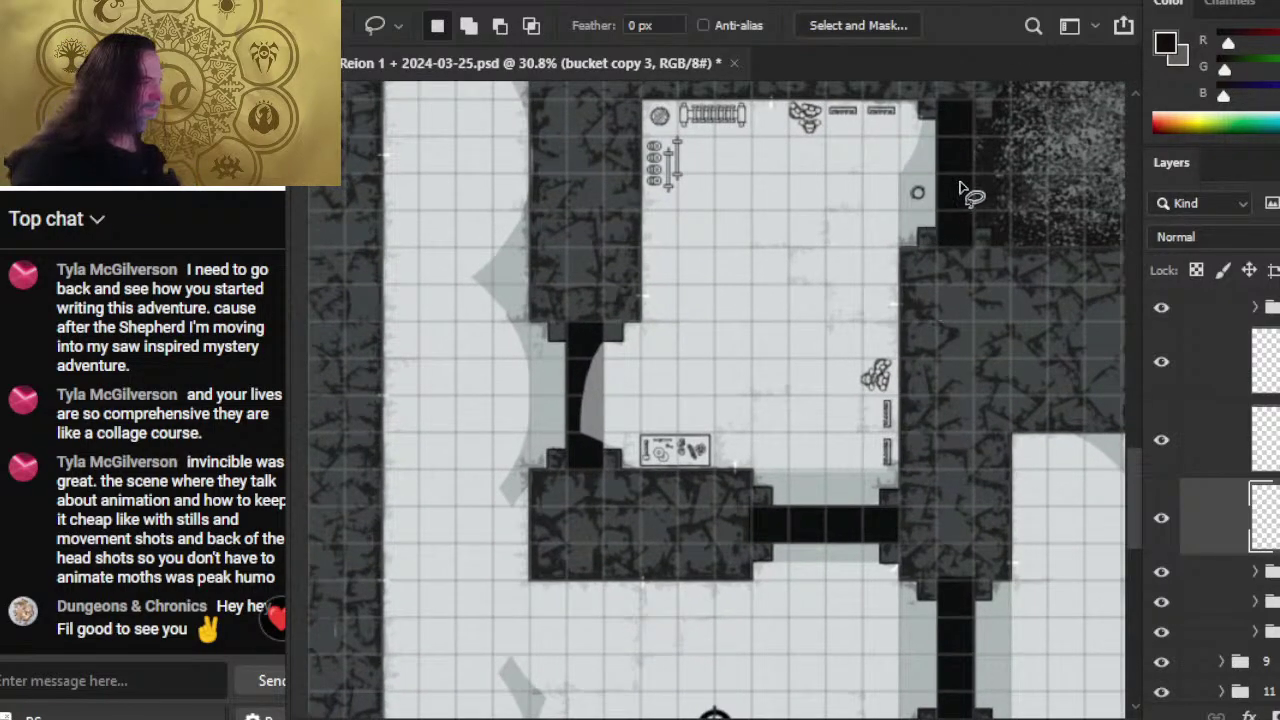
pyautogui.press('v')
pyautogui.moveTo(922, 194)
pyautogui.mouseDown()
pyautogui.moveTo(759, 442)
pyautogui.moveTo(739, 449)
pyautogui.mouseUp()
pyautogui.press('l')
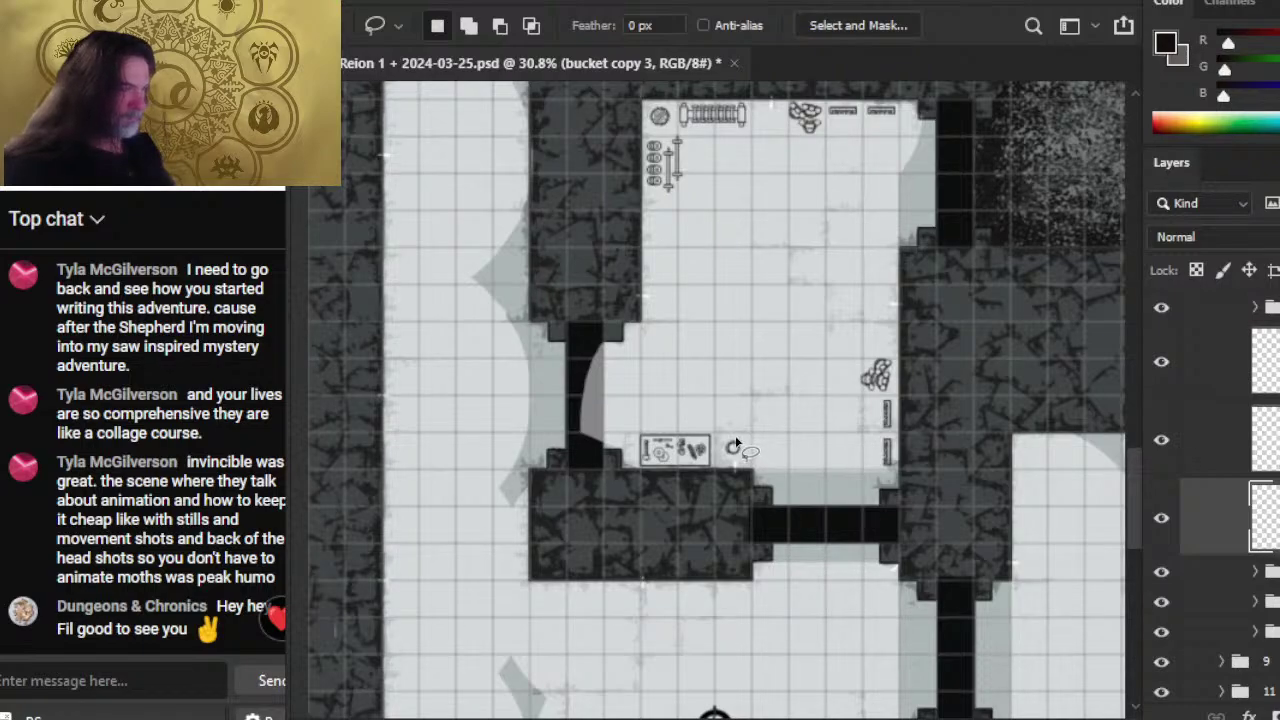
pyautogui.scroll(5, 1215, 500)
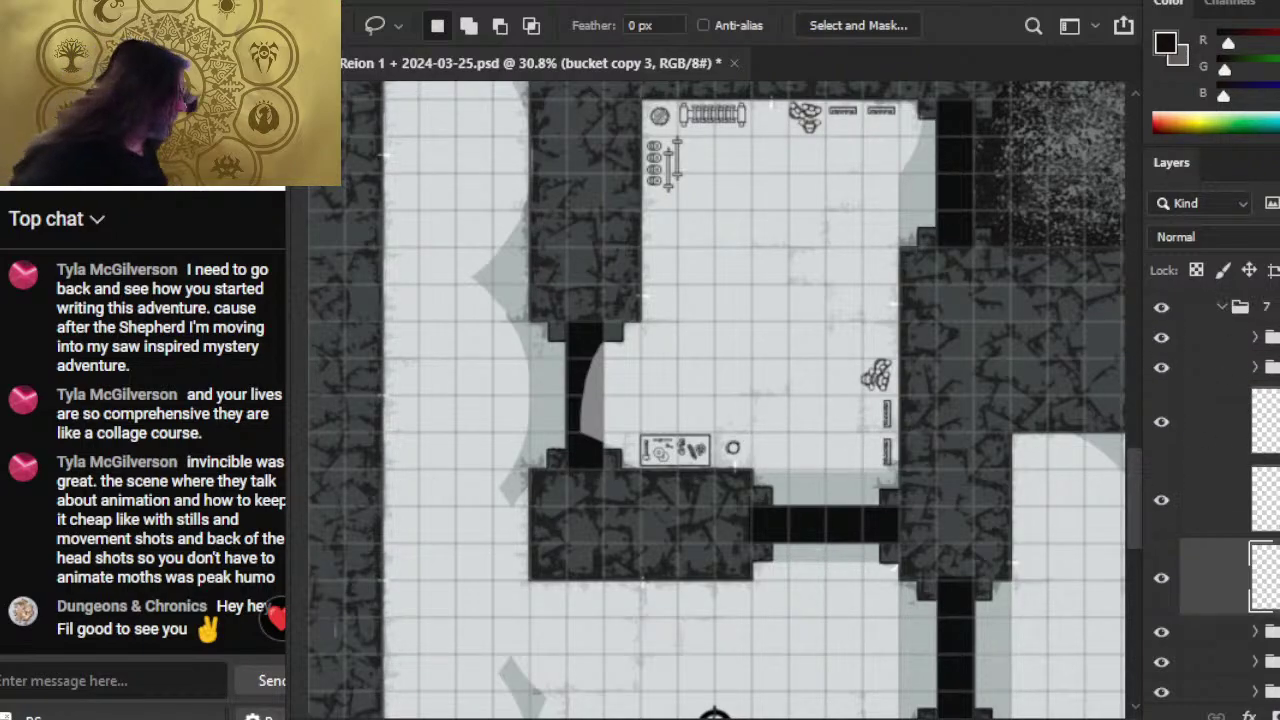
pyautogui.scroll(-1, 1225, 465)
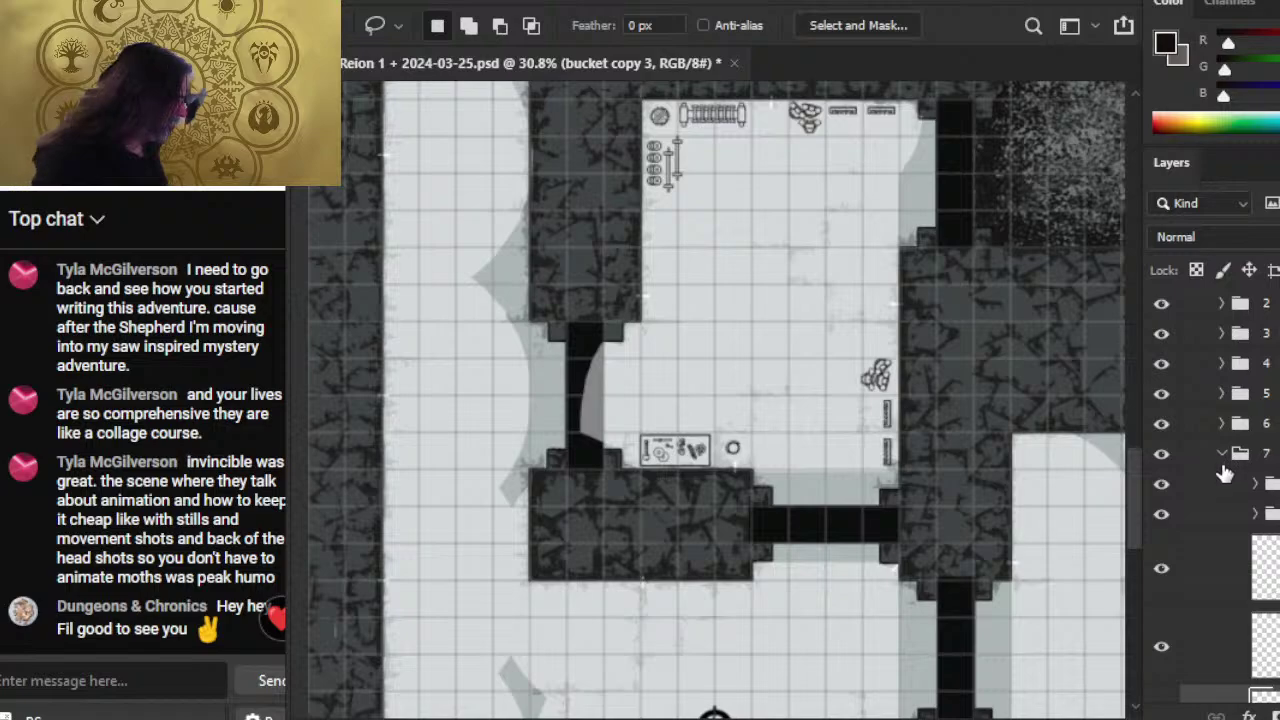
pyautogui.scroll(-5, 1215, 480)
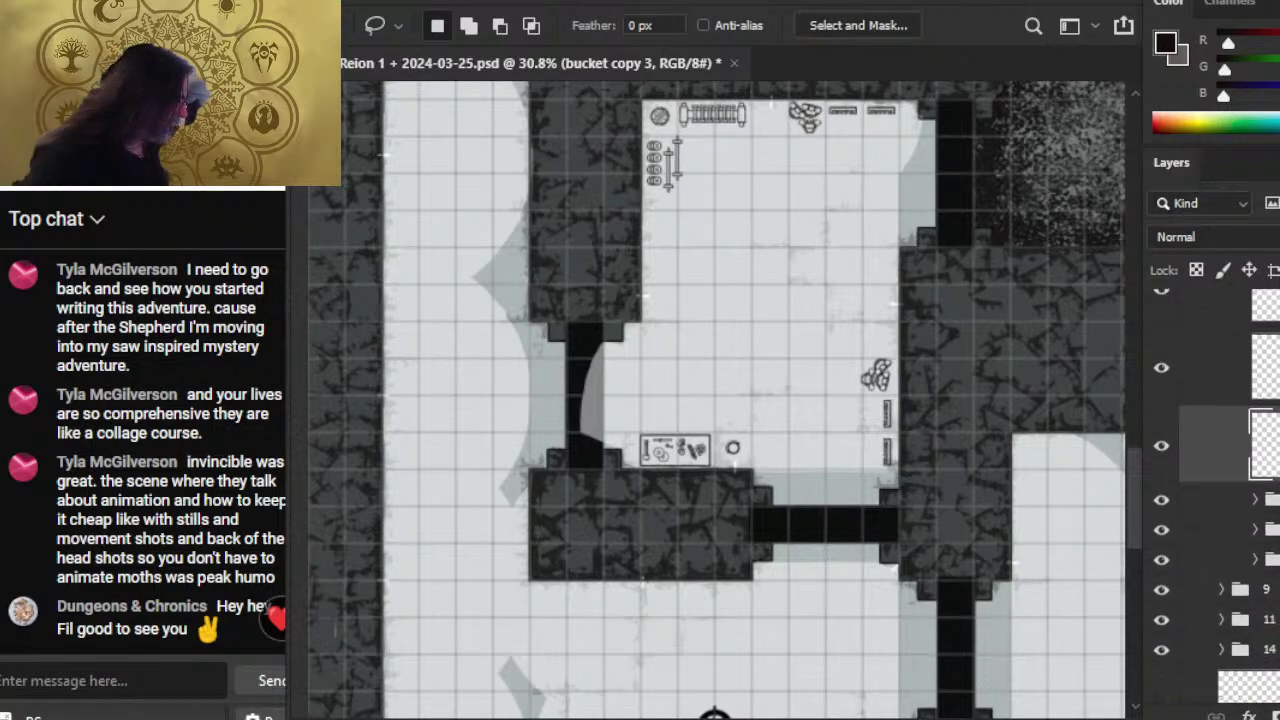
pyautogui.scroll(3, 1215, 480)
pyautogui.scroll(-2, 1215, 480)
pyautogui.scroll(3, 1215, 480)
pyautogui.scroll(-1, 1215, 480)
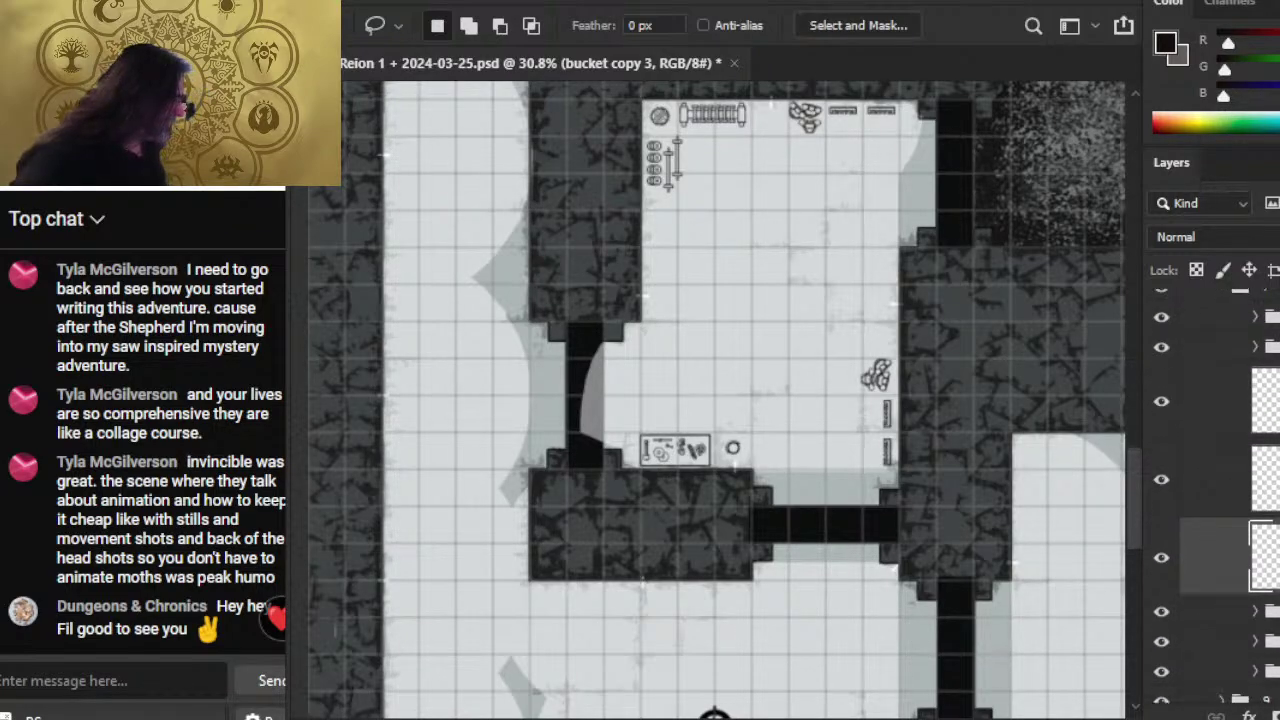
pyautogui.click(1255, 335)
pyautogui.click(1162, 378)
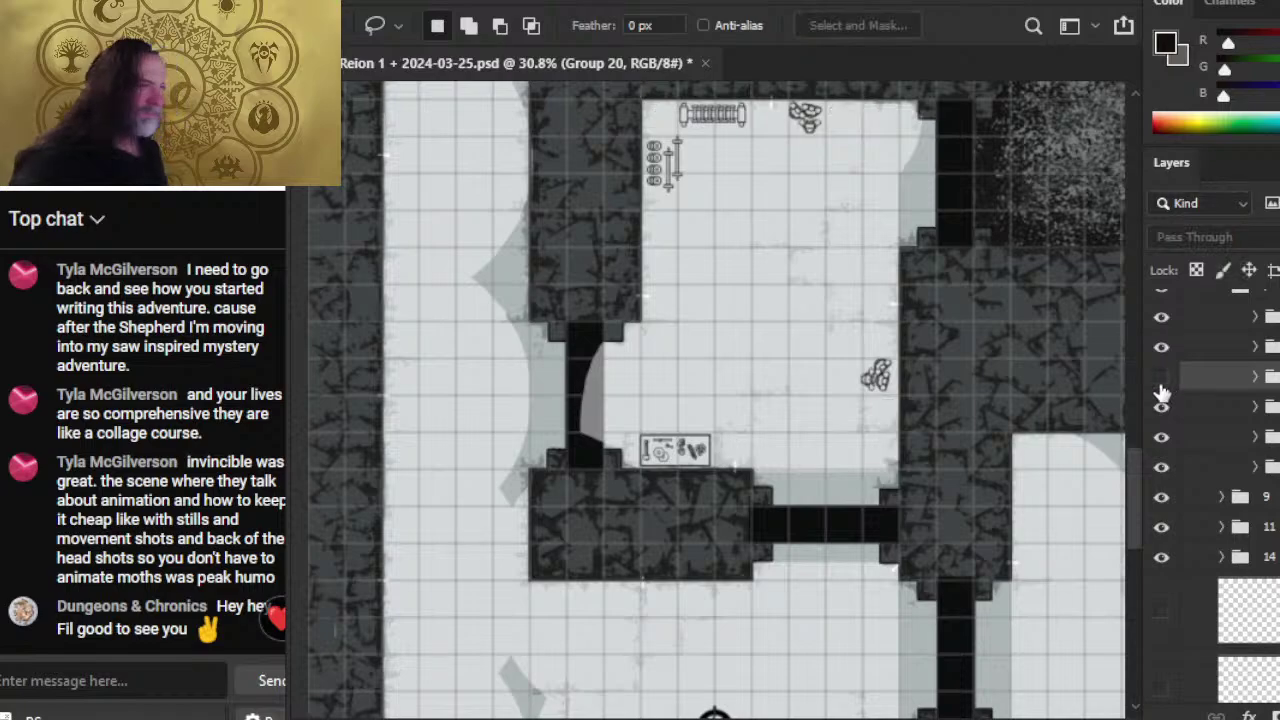
pyautogui.click(1163, 385)
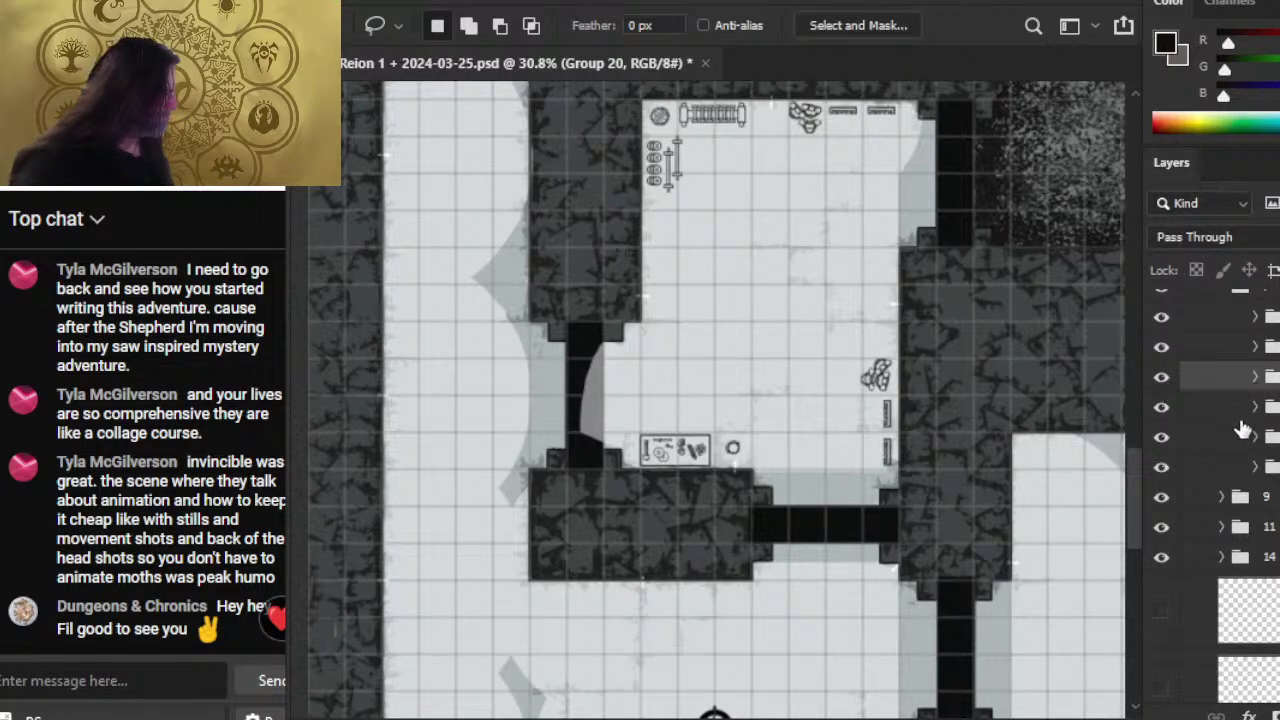
pyautogui.hotkey('ctrl', 'shift', 'g')
# - Toggle the visibility of the lower two of the three selected layers to check what each one contains
pyautogui.click(1162, 479)
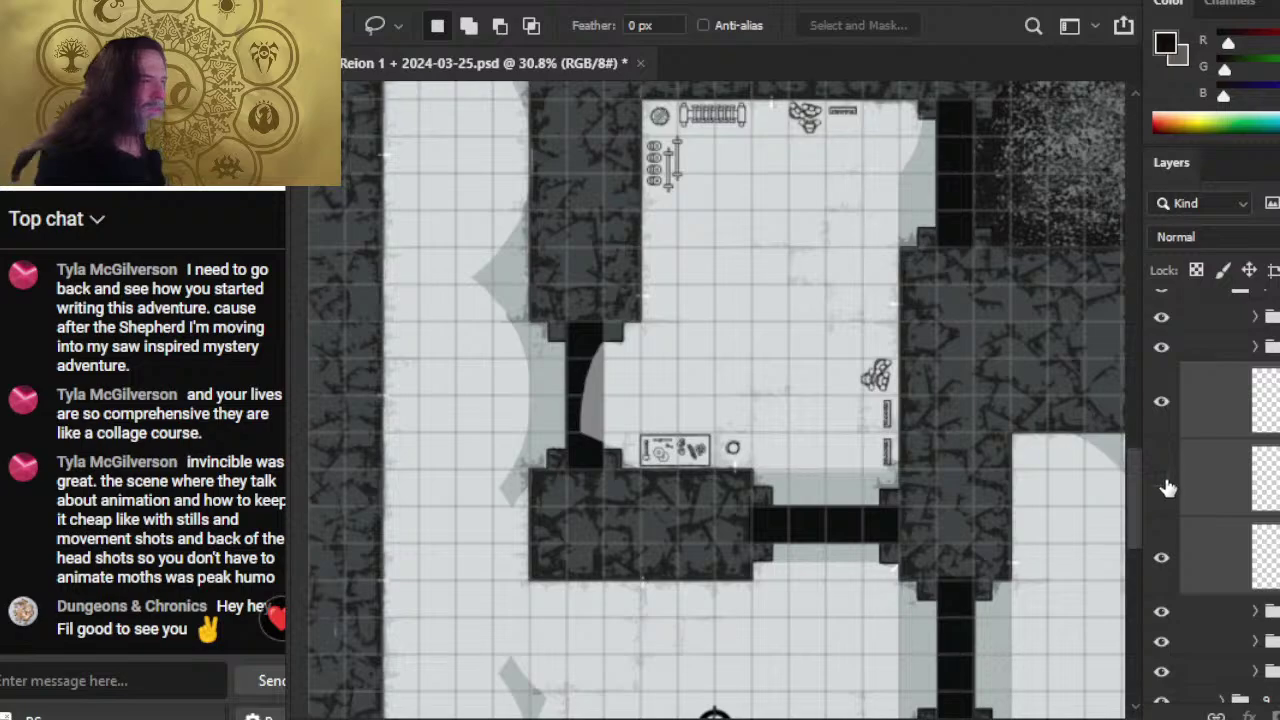
pyautogui.click(1162, 479)
pyautogui.click(1161, 560)
pyautogui.click(1161, 560)
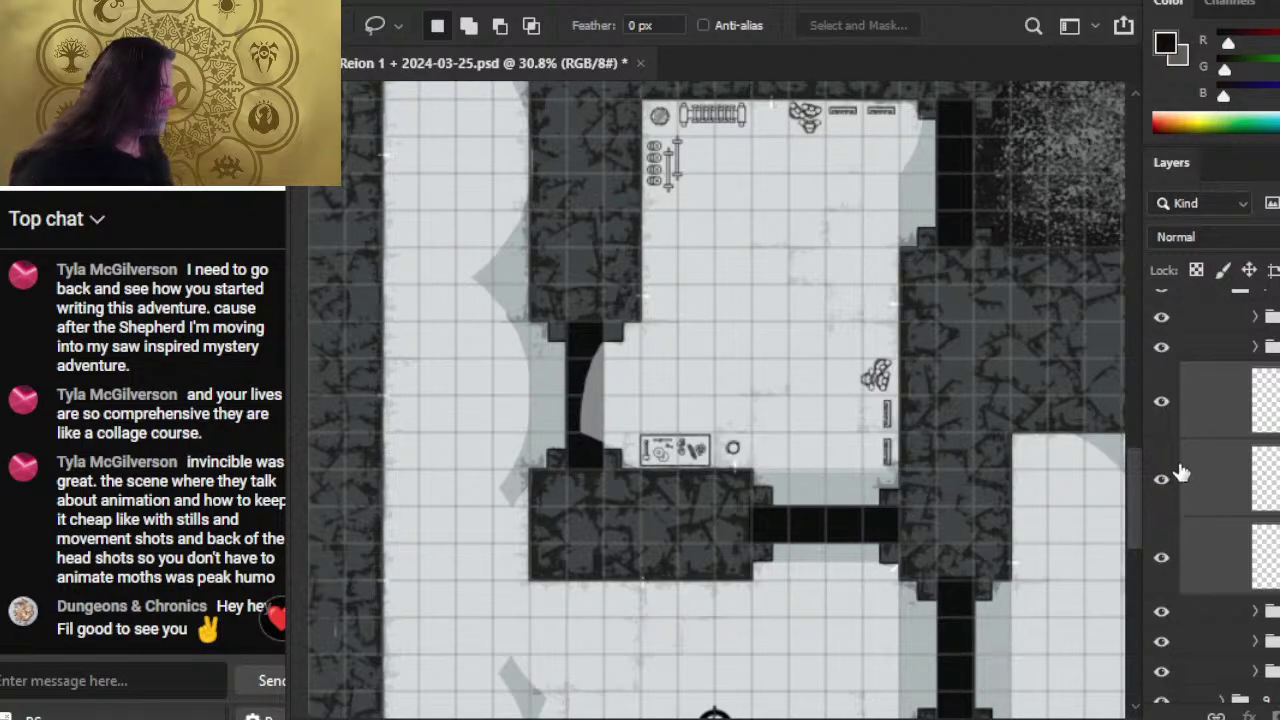
# - Toggle each of room 7's three prop layers off and on, including bucket copy 3, to identify their contents
pyautogui.click(1166, 565)
pyautogui.click(1166, 565)
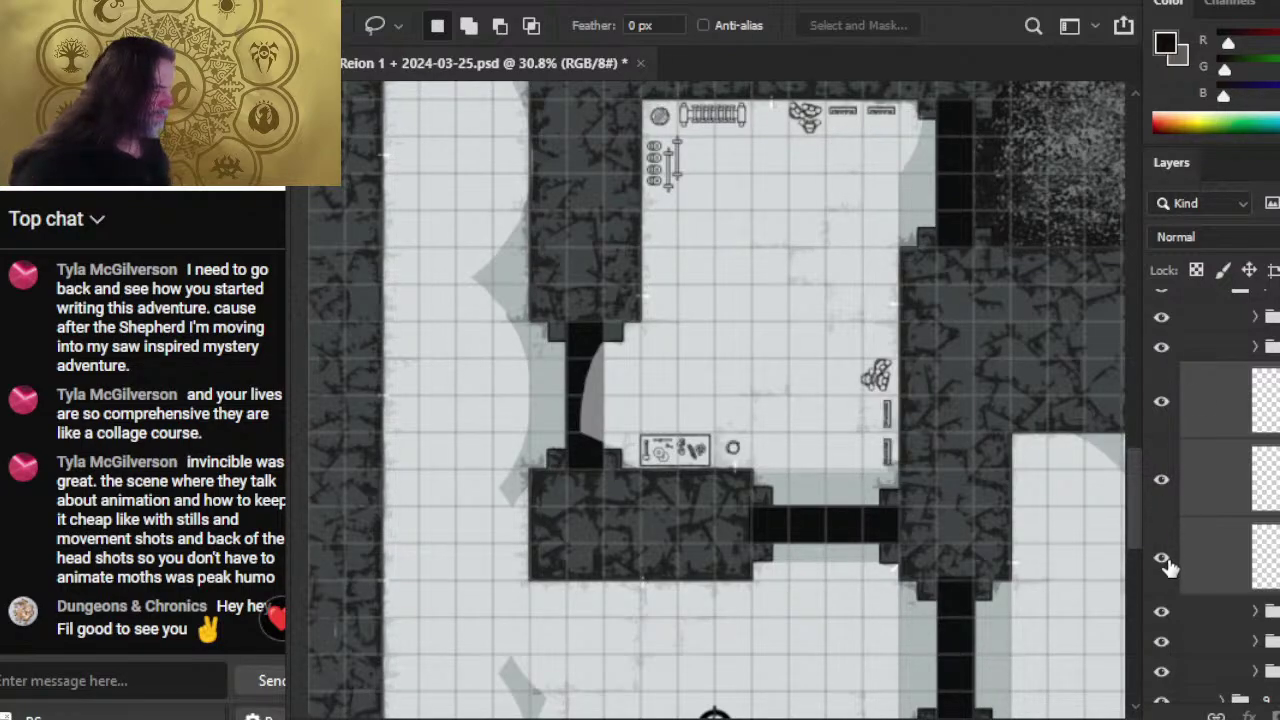
pyautogui.click(1222, 566)
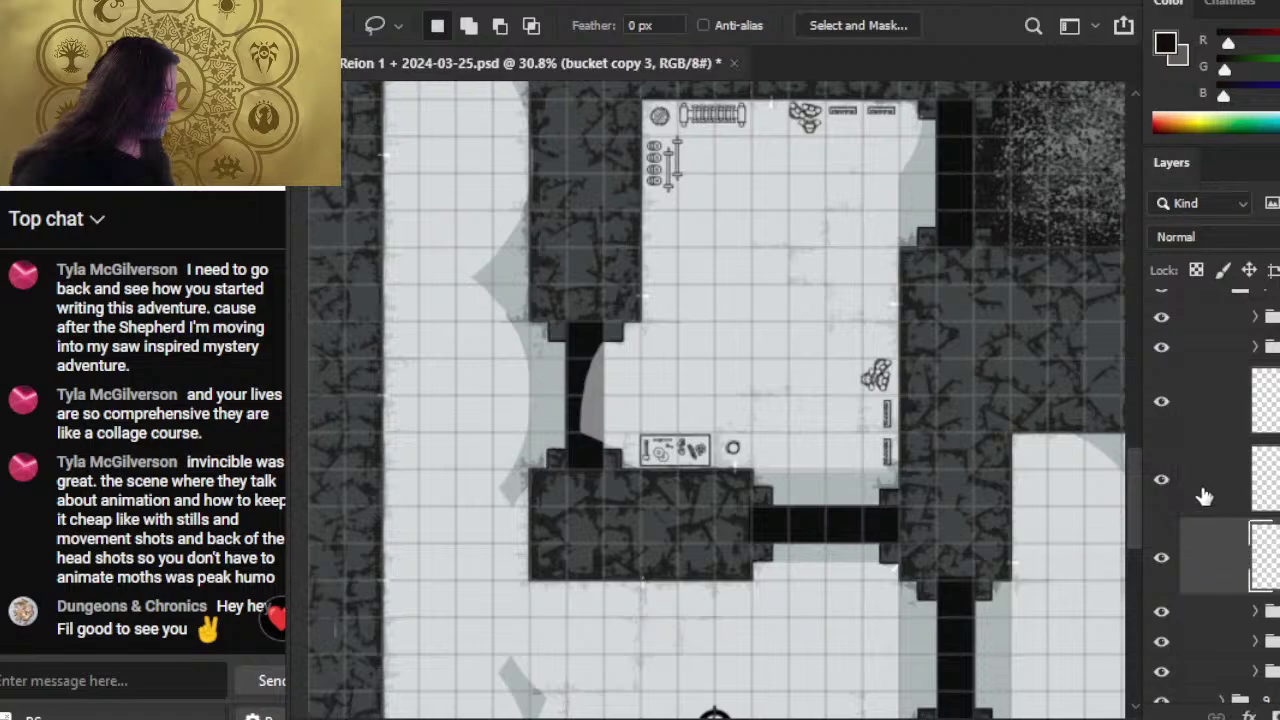
pyautogui.click(1163, 483)
pyautogui.click(1163, 483)
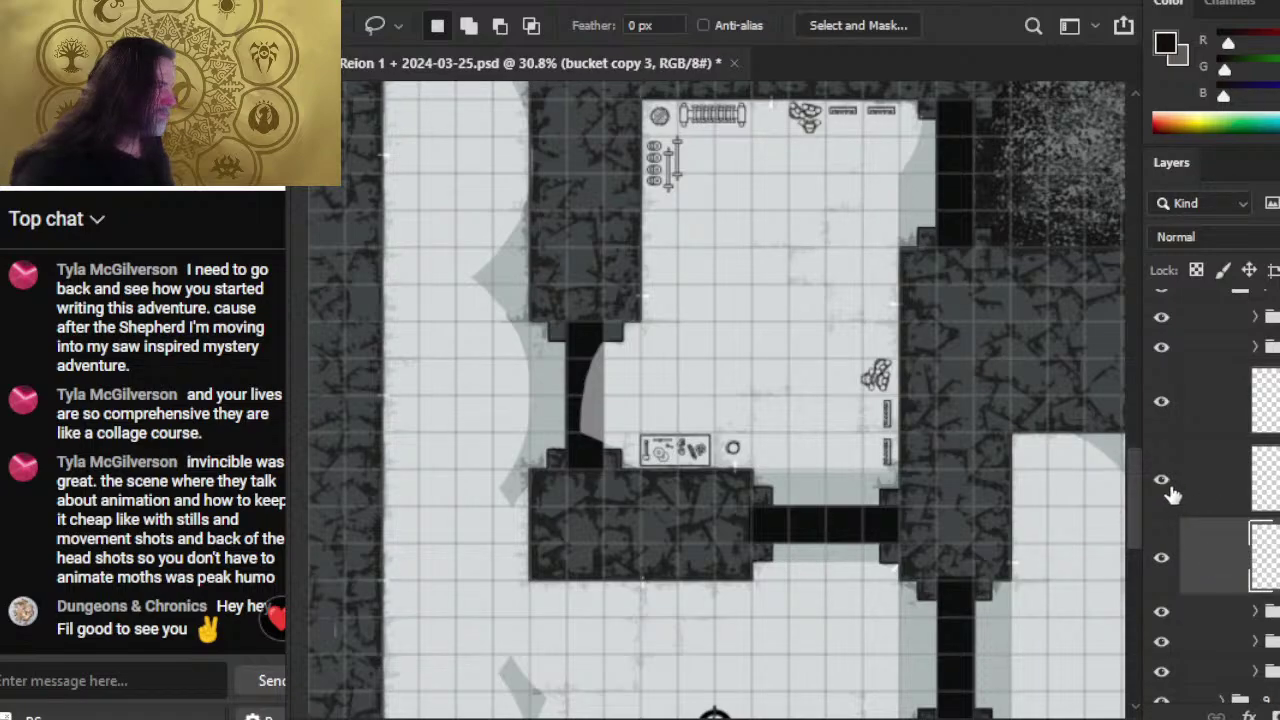
pyautogui.click(1163, 402)
pyautogui.click(1163, 402)
# - Merge Layer 505 and Layer 504 down into bucket copy 3, and check the merged layer by toggling its visibility
pyautogui.rightClick(1210, 416)
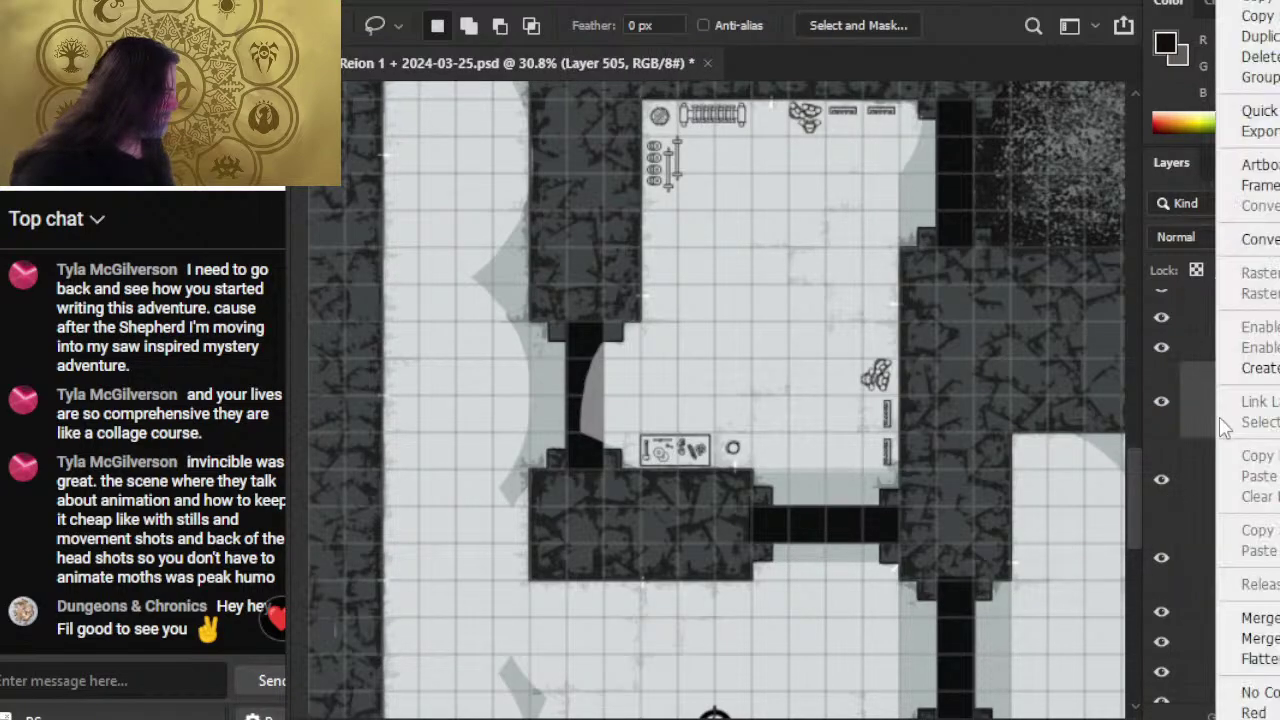
pyautogui.click(1240, 614)
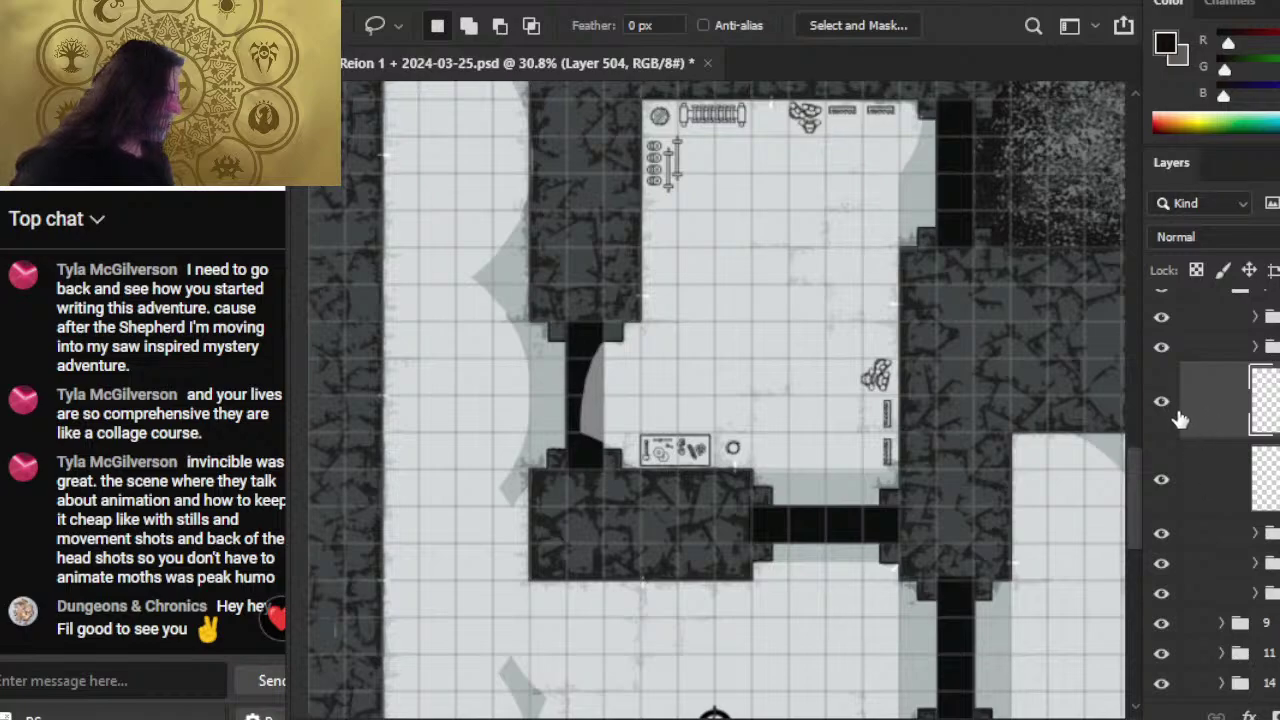
pyautogui.rightClick(1180, 420)
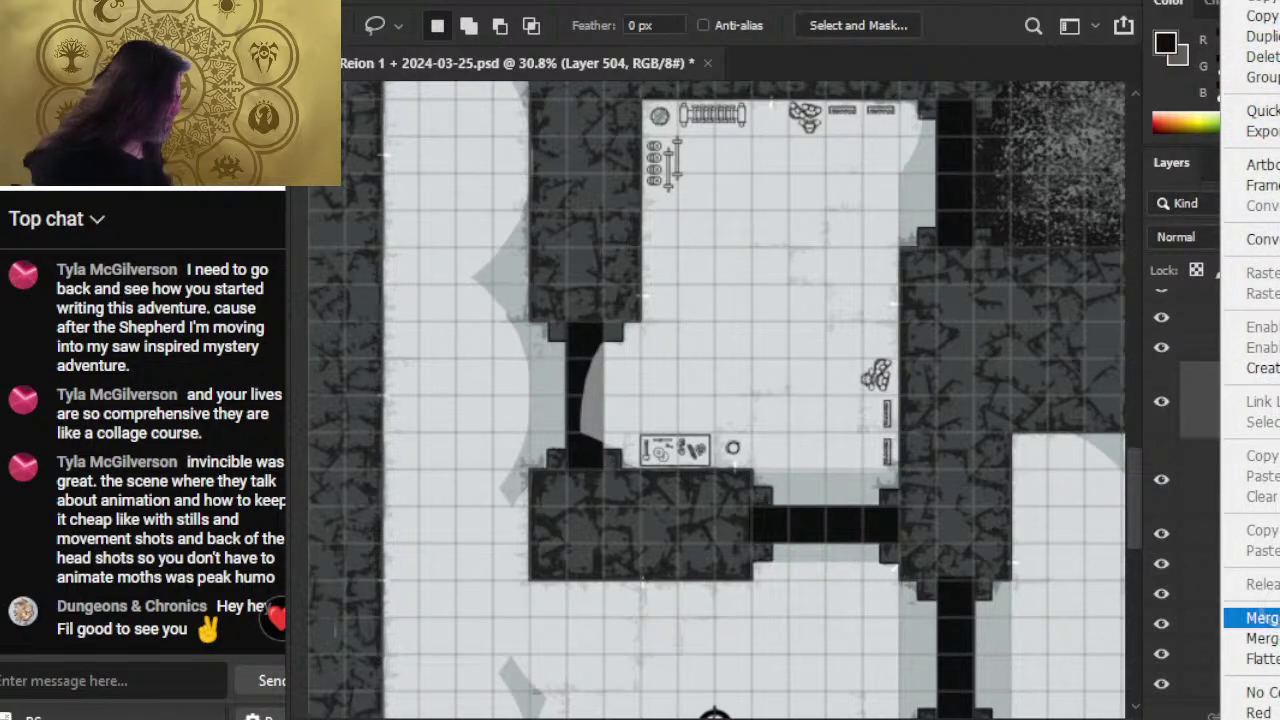
pyautogui.click(1255, 618)
pyautogui.click(1162, 406)
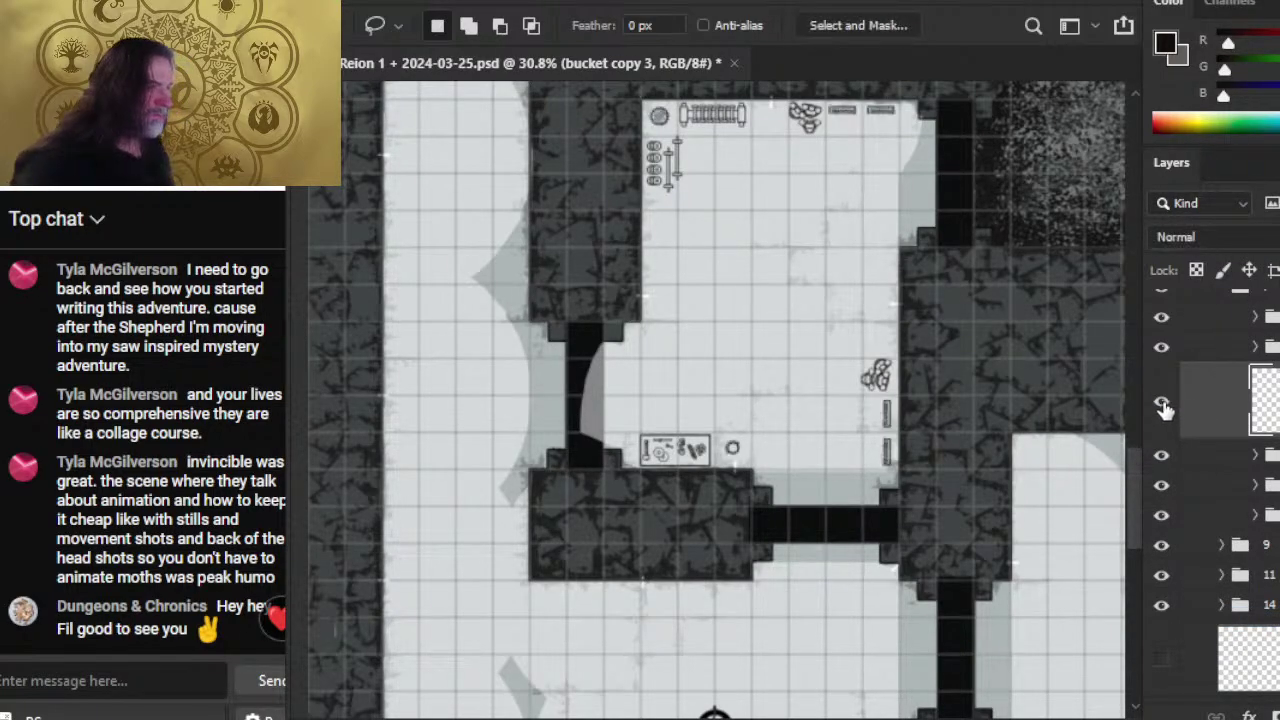
pyautogui.click(1162, 406)
pyautogui.click(1163, 405)
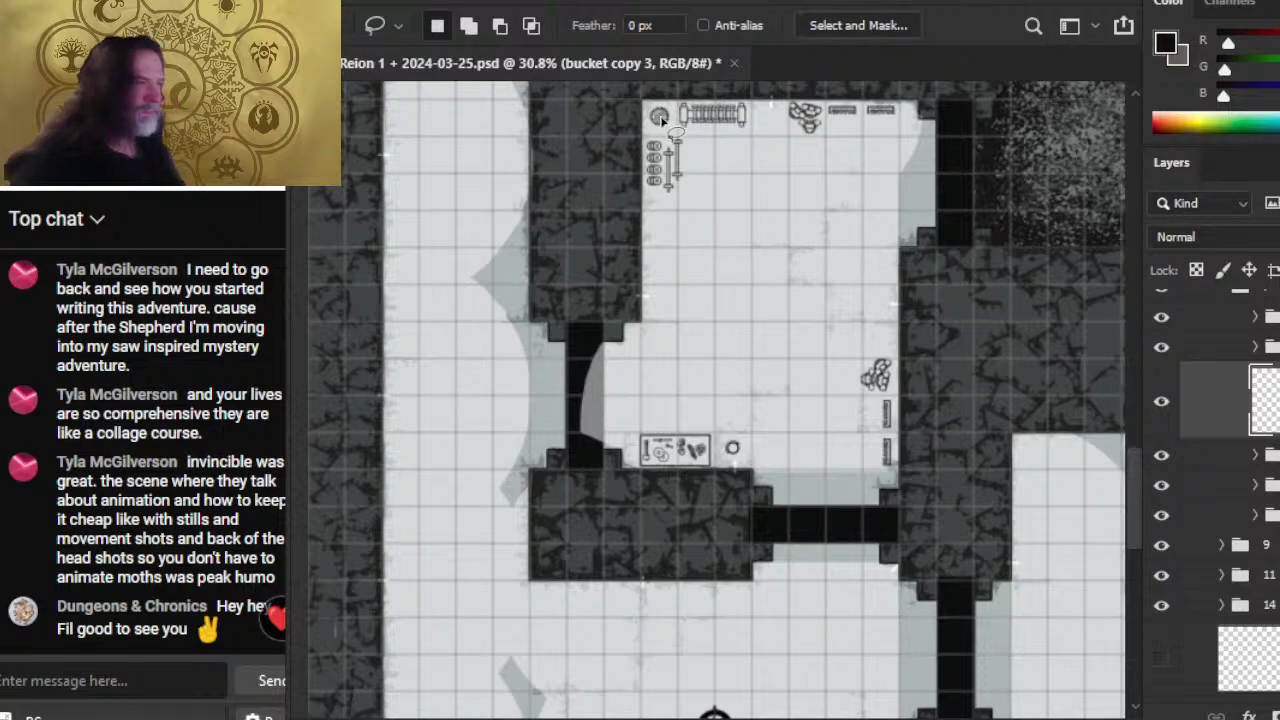
# - Lasso the large corner bucket and the small bucket by the table, separating each onto its own layer
pyautogui.moveTo(682, 106)
pyautogui.mouseDown()
pyautogui.moveTo(636, 98)
pyautogui.moveTo(660, 136)
pyautogui.mouseUp()
pyautogui.hotkey('ctrl', 'shift', 'j')
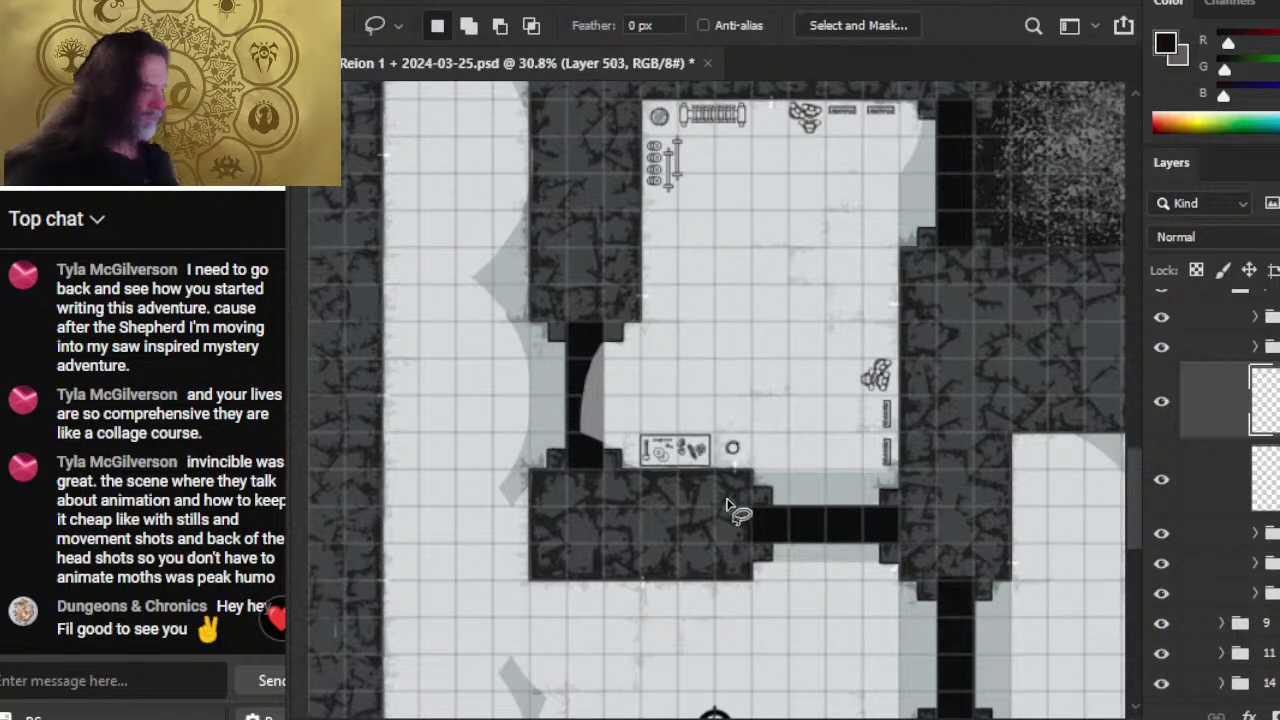
pyautogui.hotkey('ctrl', 'z')
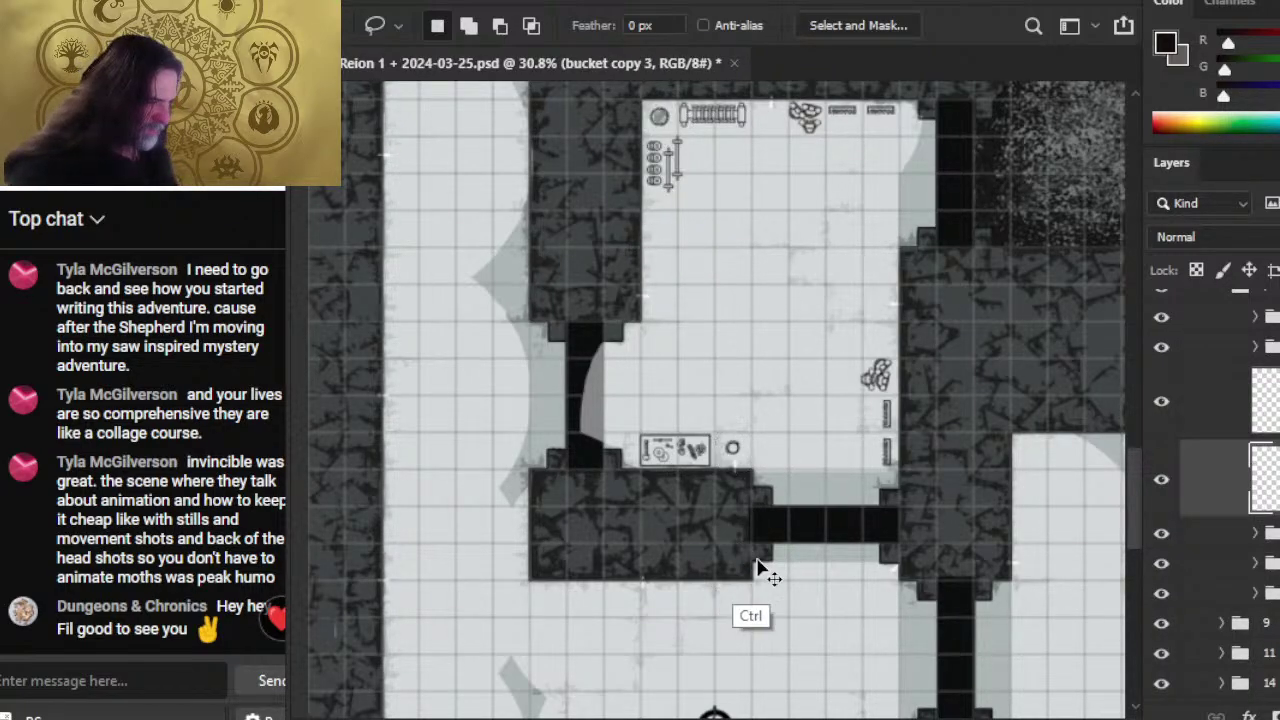
pyautogui.hotkey('ctrl', 'j')
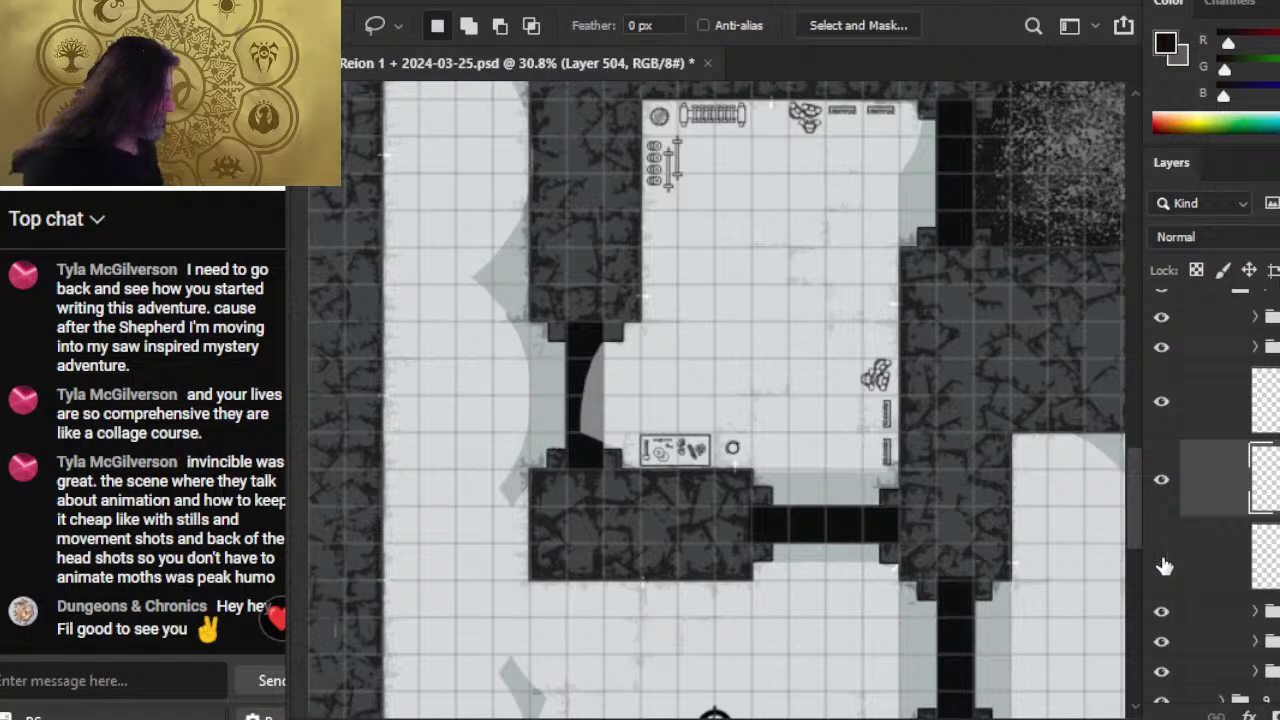
# - Examine room 7 and the rooms around it to review the current prop arrangement
pyautogui.scroll(3, 1210, 480)
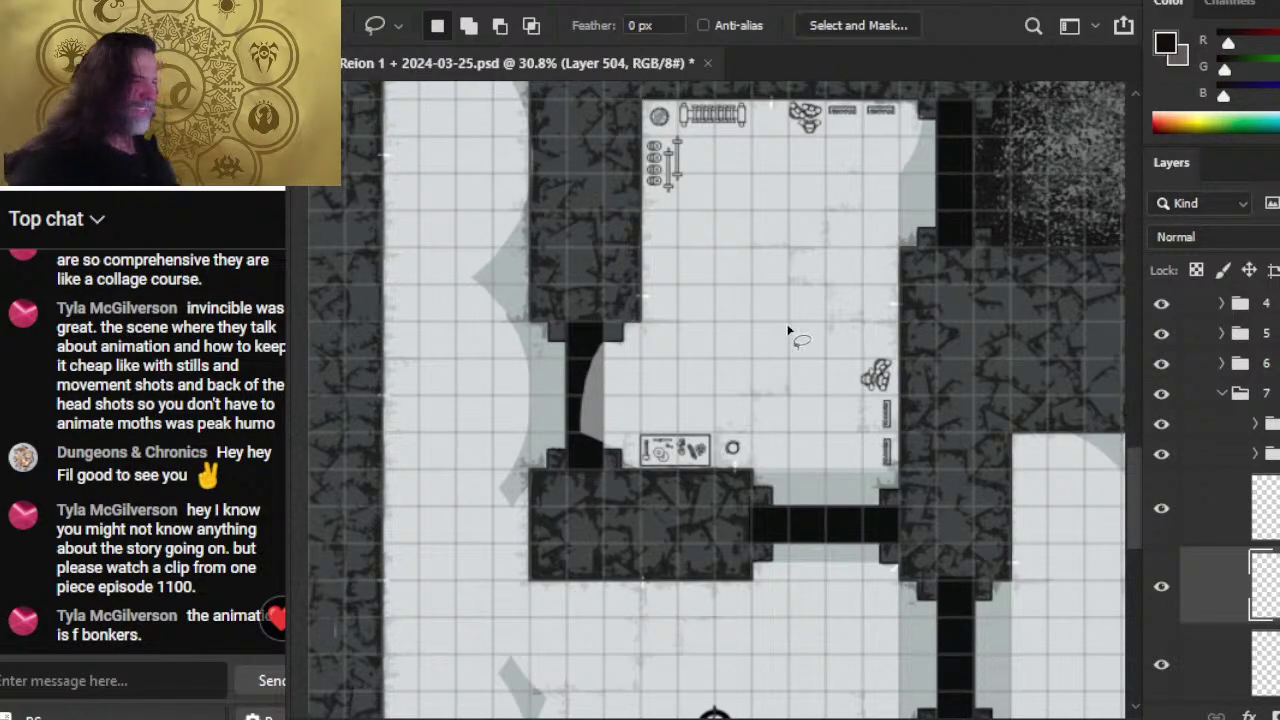
pyautogui.moveTo(1066, 291)
pyautogui.mouseDown()
pyautogui.moveTo(946, 380)
pyautogui.moveTo(934, 283)
pyautogui.moveTo(920, 276)
pyautogui.moveTo(902, 344)
pyautogui.mouseUp()
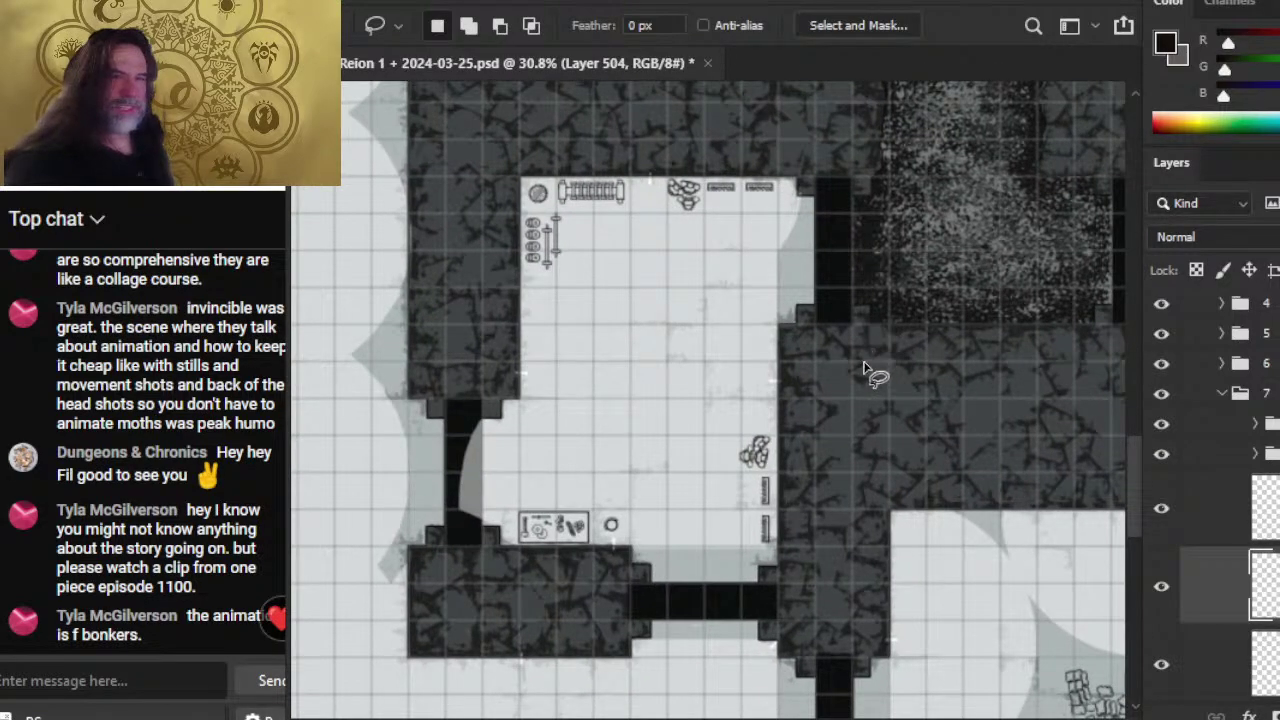
pyautogui.press('z')
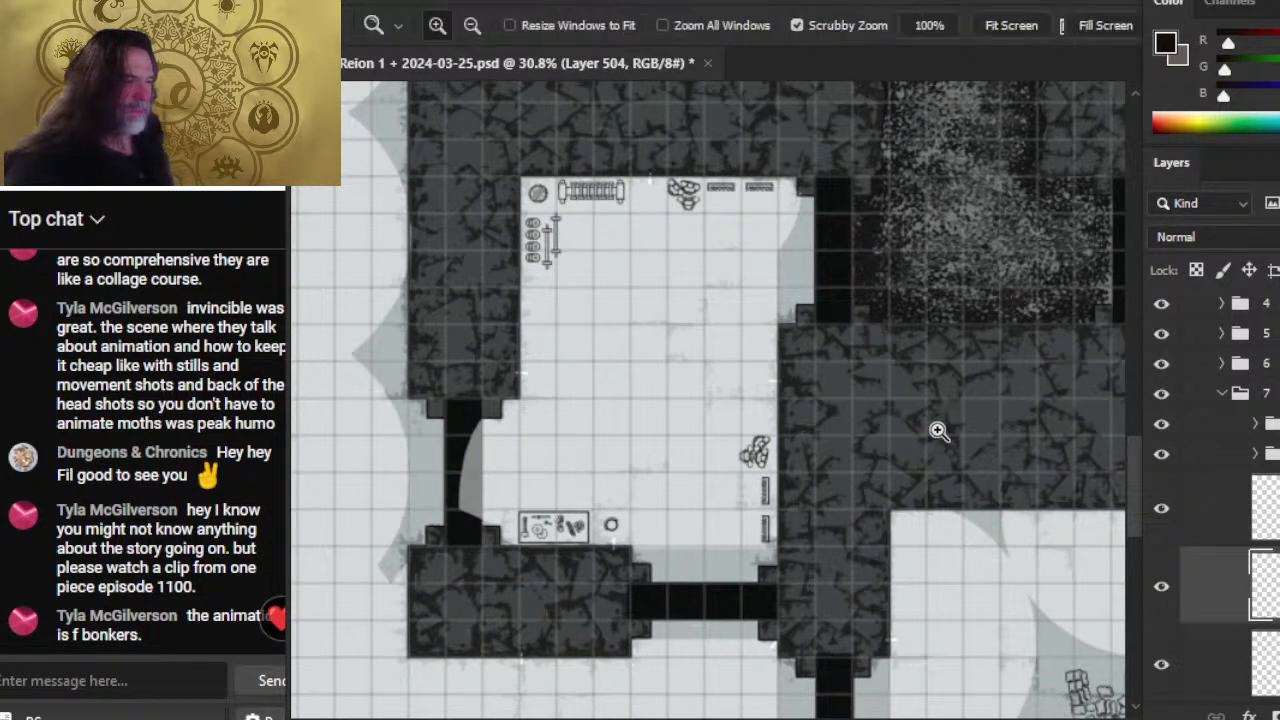
pyautogui.moveTo(938, 430); pyautogui.dragTo(874, 430)
pyautogui.moveTo(878, 373); pyautogui.dragTo(940, 329)
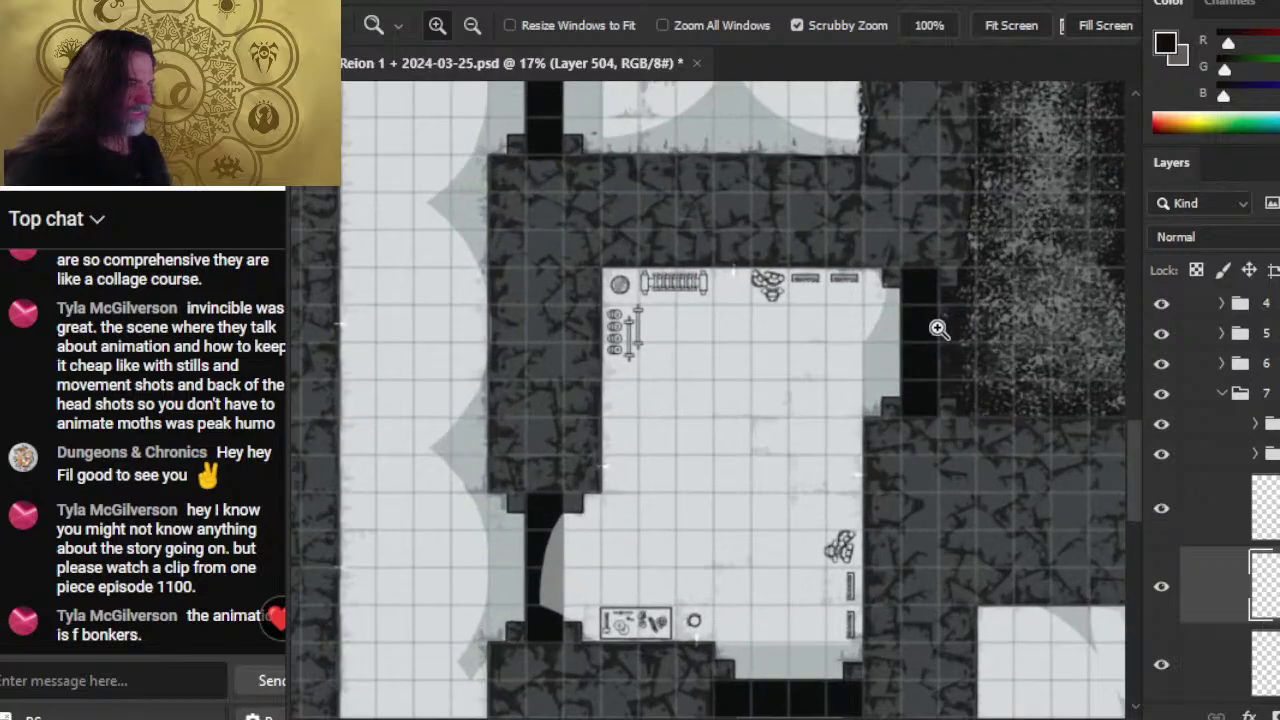
pyautogui.moveTo(900, 471); pyautogui.dragTo(906, 686)
pyautogui.moveTo(875, 184); pyautogui.dragTo(895, 298)
pyautogui.moveTo(871, 589); pyautogui.dragTo(857, 251)
pyautogui.moveTo(931, 608); pyautogui.dragTo(772, 320)
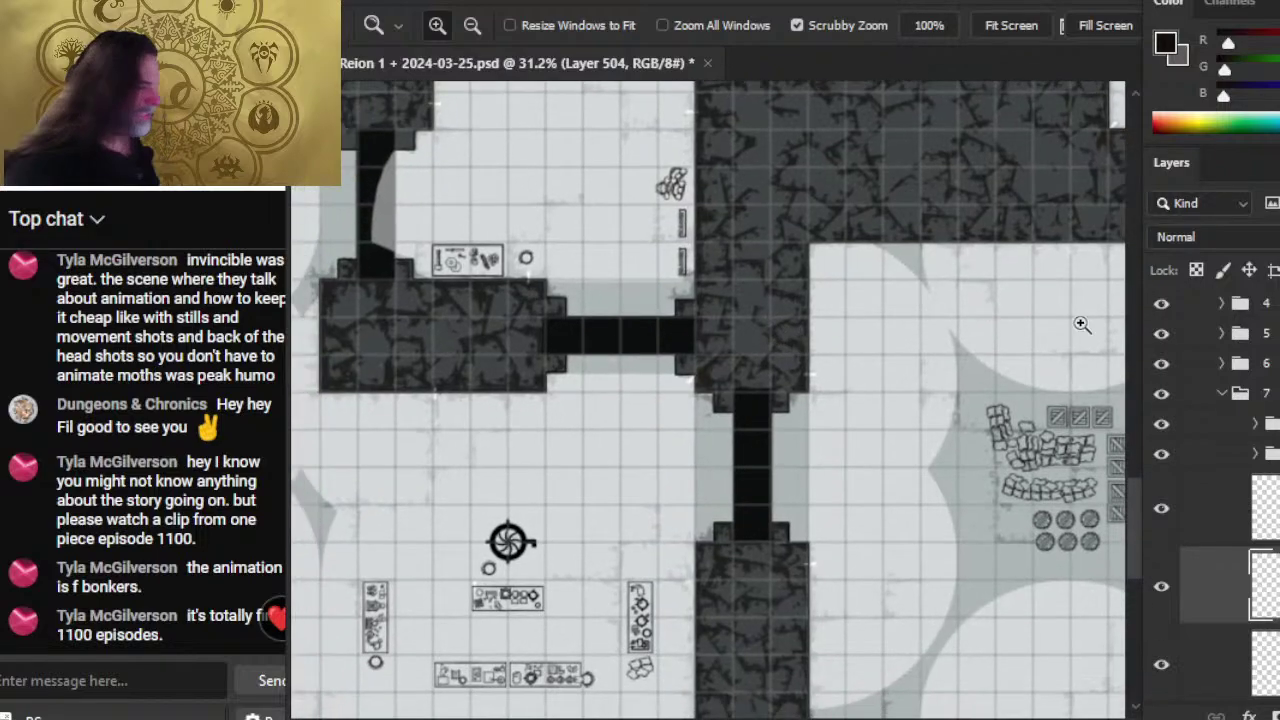
pyautogui.scroll(1, 1240, 367)
pyautogui.scroll(-1, 1215, 500)
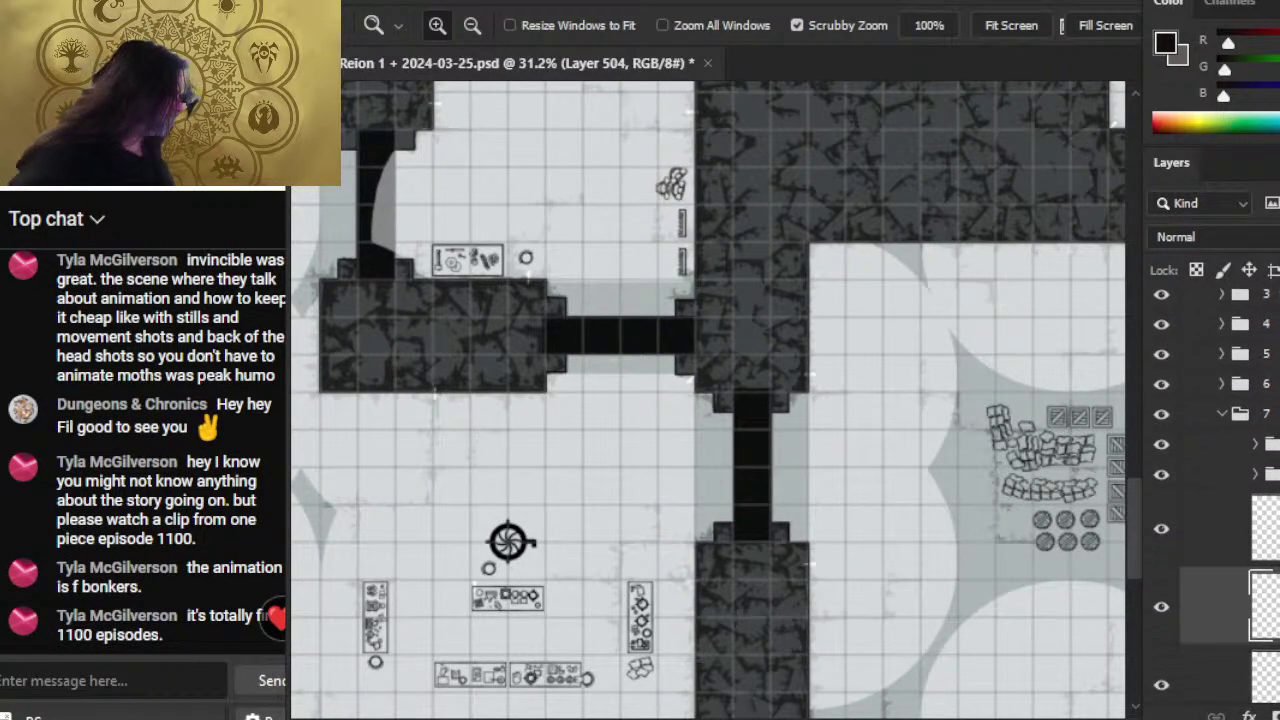
# - Group all the layers and subgroups inside folder 7 into a single group named BW
pyautogui.click(1262, 432)
pyautogui.scroll(-5, 1240, 432)
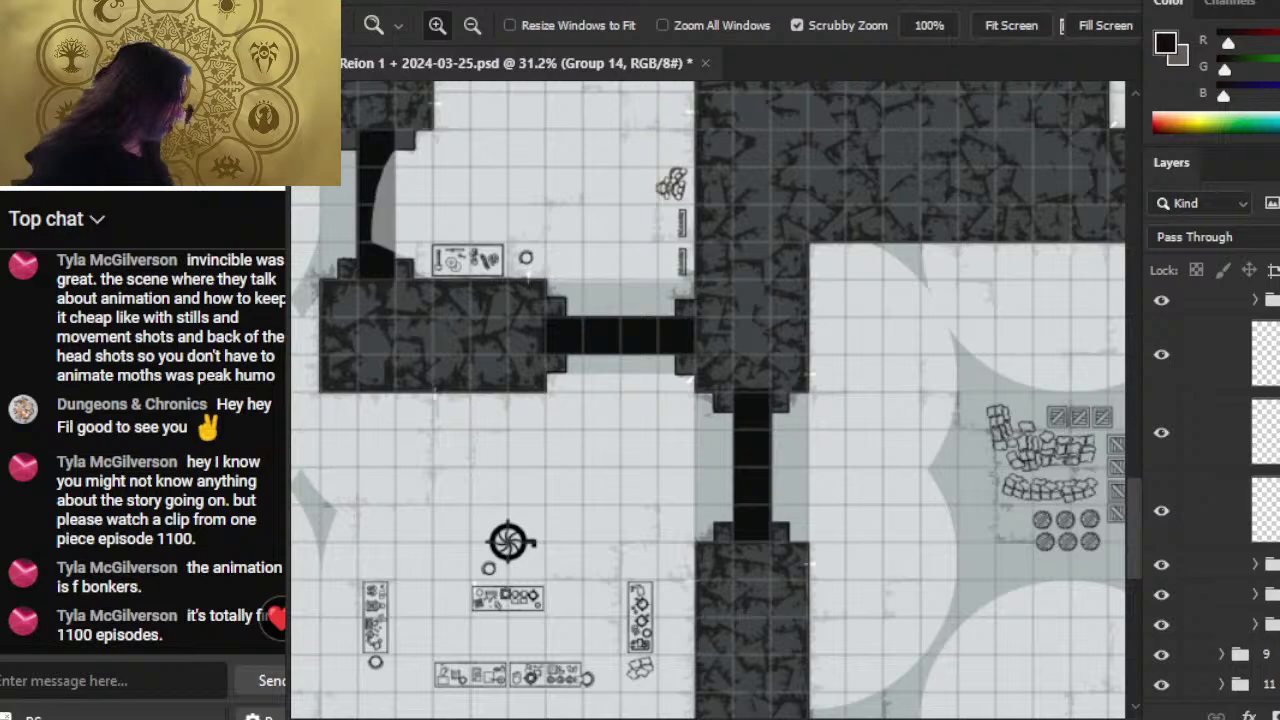
pyautogui.scroll(-2, 1240, 432)
pyautogui.keyDown('shift'); pyautogui.click(1262, 508); pyautogui.keyUp('shift')
pyautogui.scroll(-3, 1240, 432)
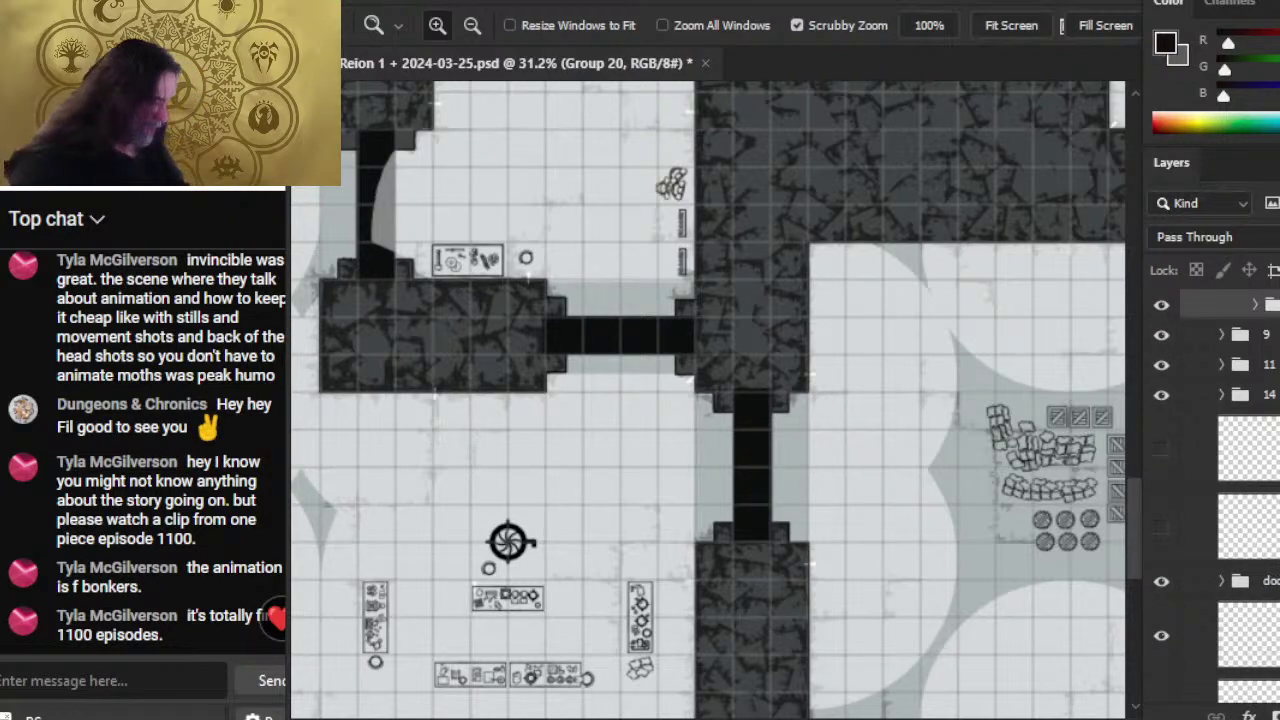
pyautogui.press('Return')
# - Add an empty layer in a new group named COLOR inside folder 7, and place the BW group above it
pyautogui.hotkey('ctrl', 'shift', 'alt', 'n')
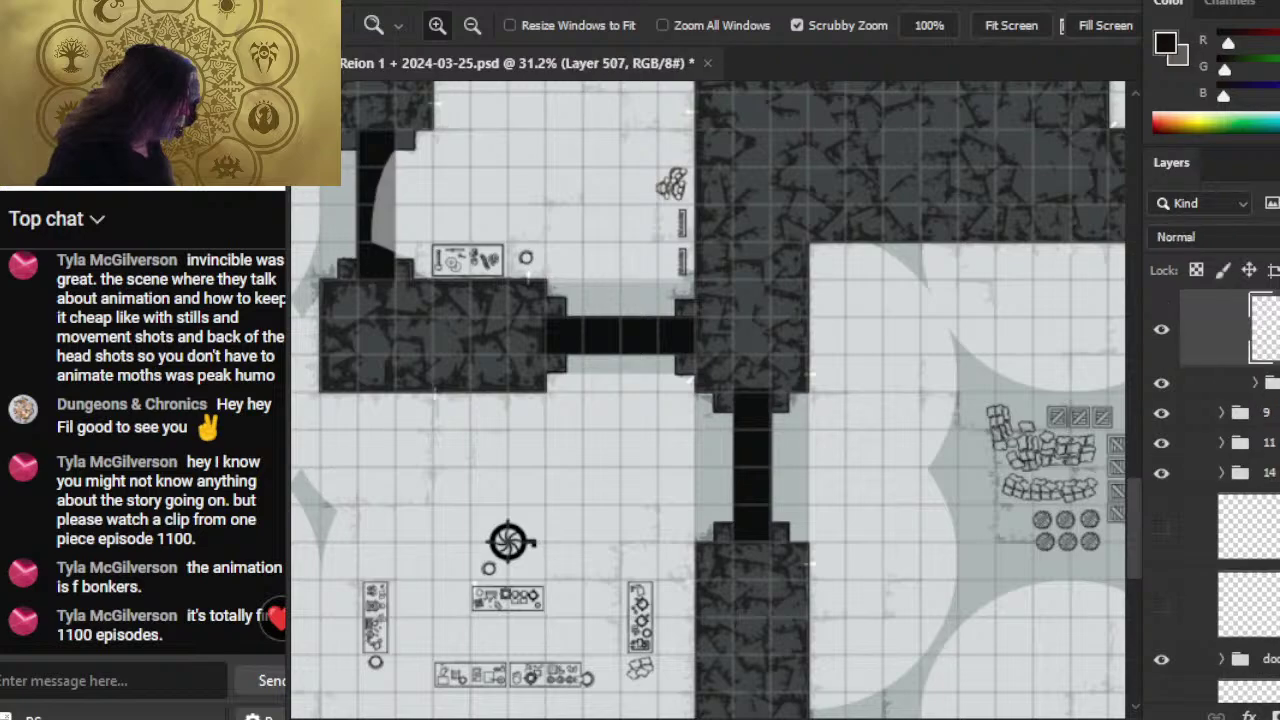
pyautogui.hotkey('ctrl', 'g')
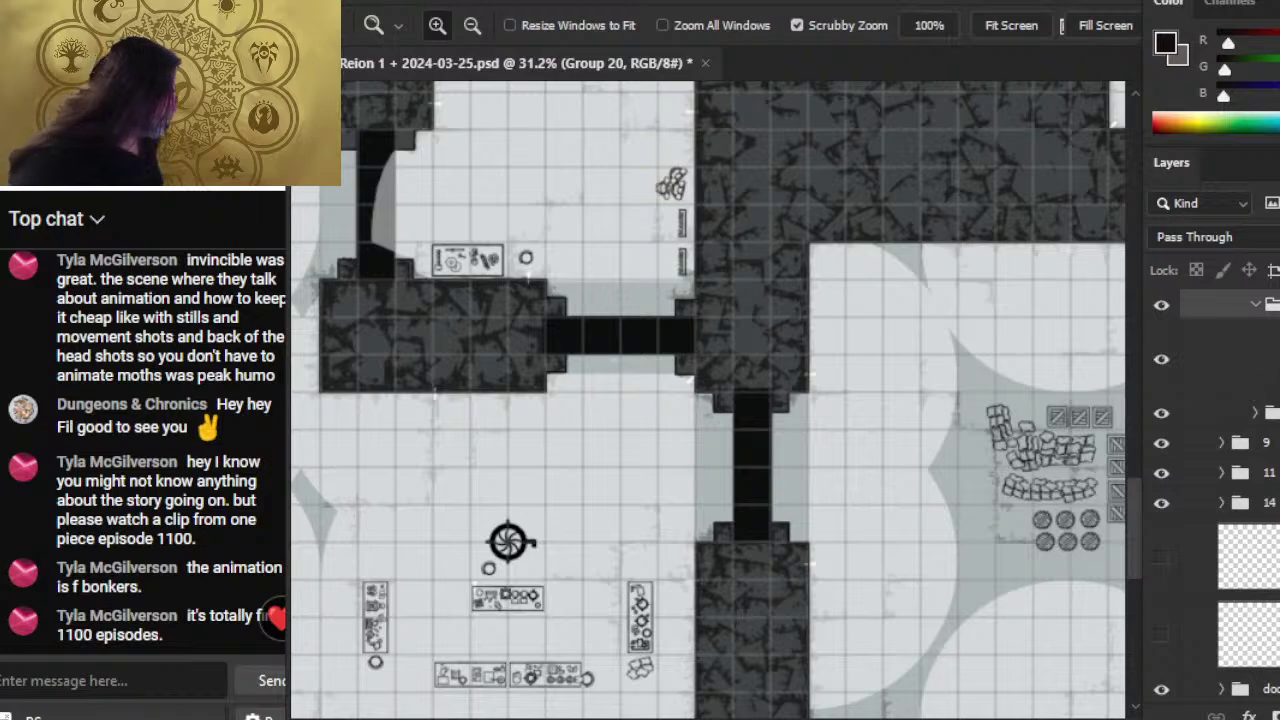
pyautogui.hotkey('alt', '[')
pyautogui.moveTo(1268, 412); pyautogui.dragTo(1268, 296)
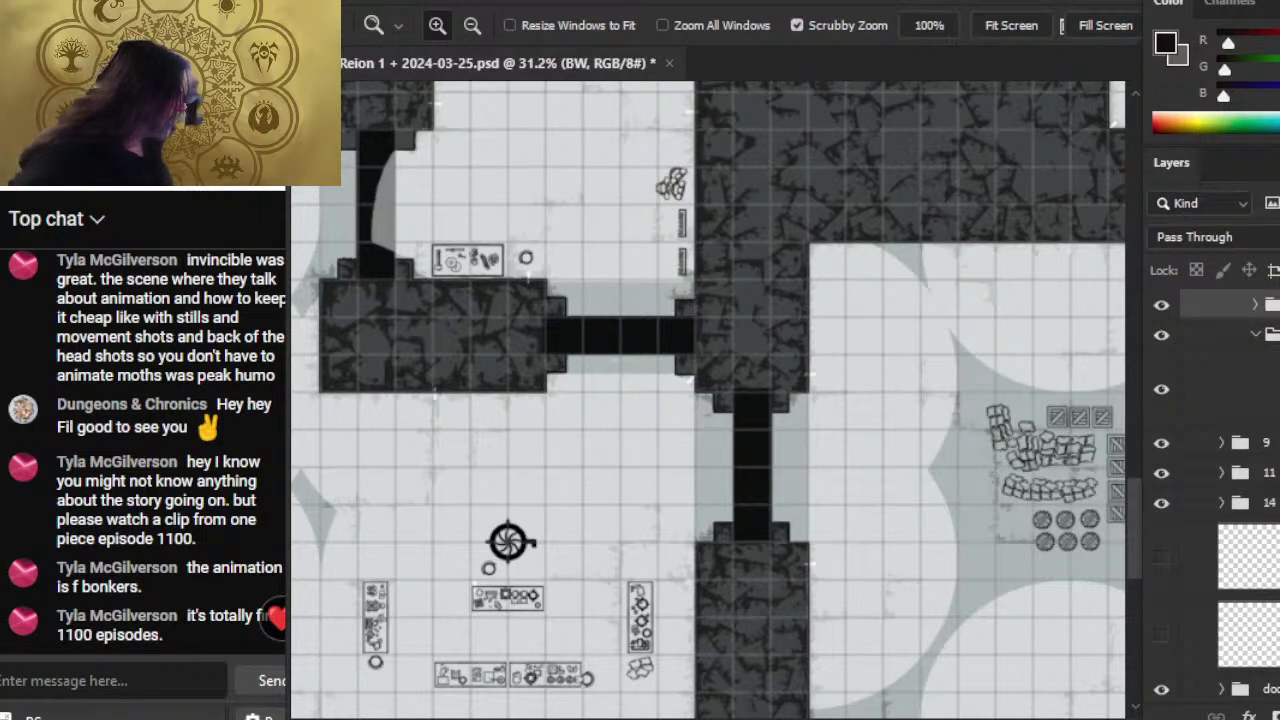
pyautogui.scroll(3, 1272, 398)
pyautogui.click(1161, 398)
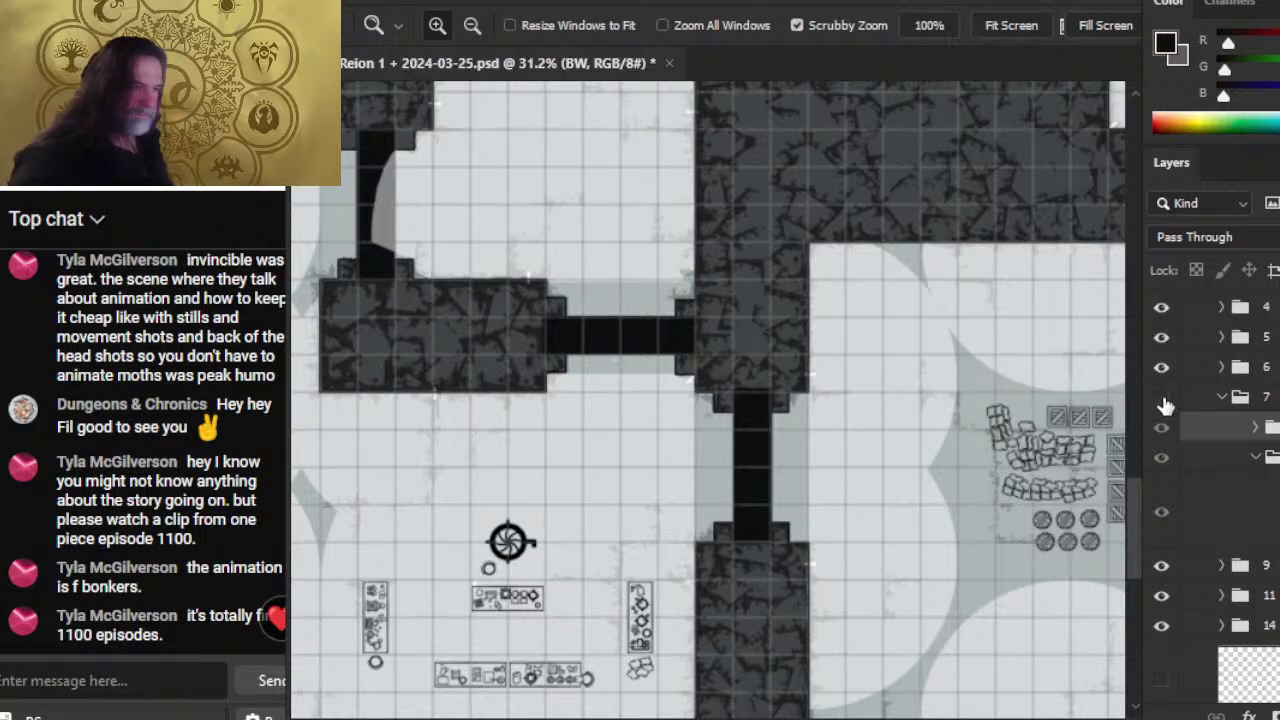
pyautogui.click(1161, 398)
pyautogui.click(1229, 511)
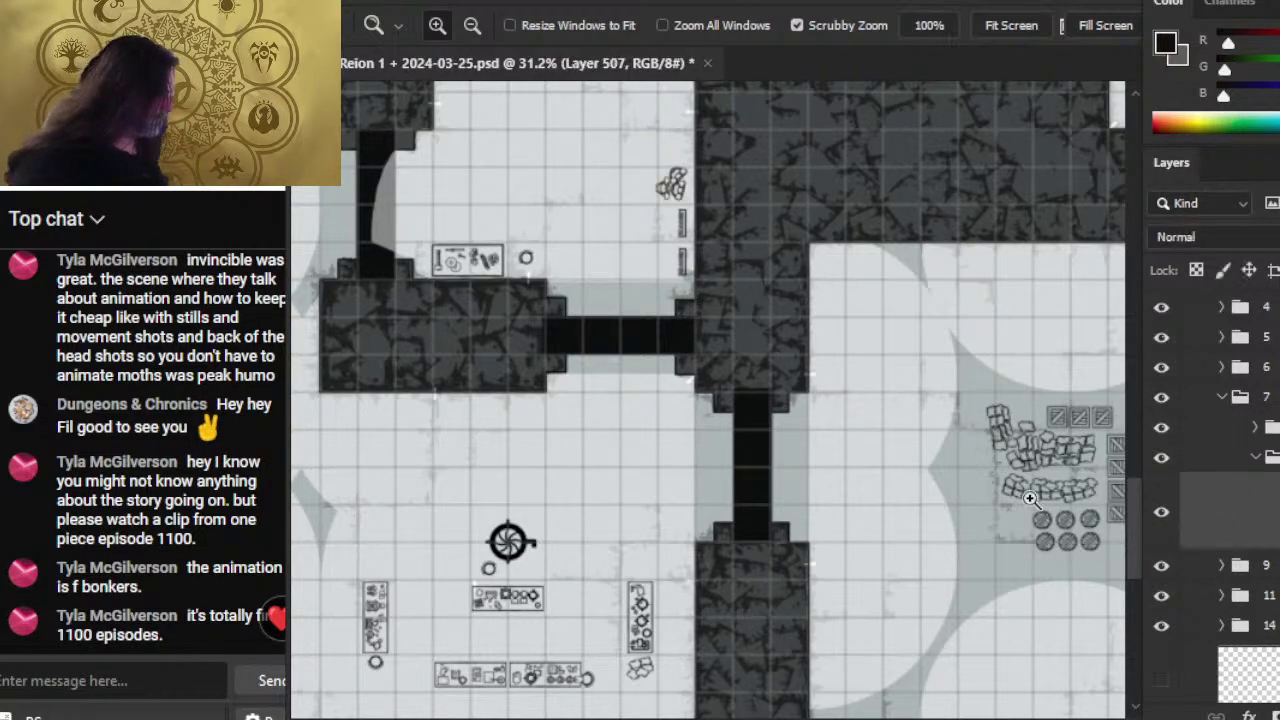
# - Show the ref group and examine the coloured reference pieces around room 7
pyautogui.moveTo(489, 498); pyautogui.dragTo(474, 385)
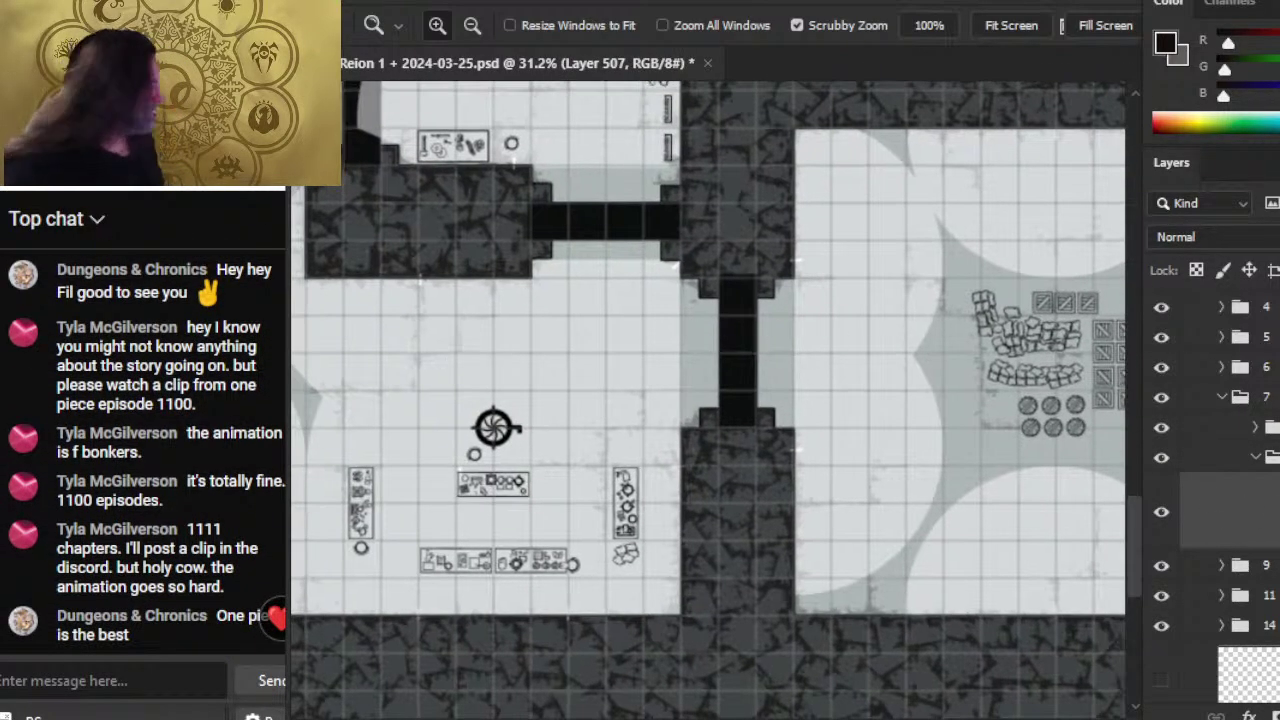
pyautogui.scroll(5, 1220, 500)
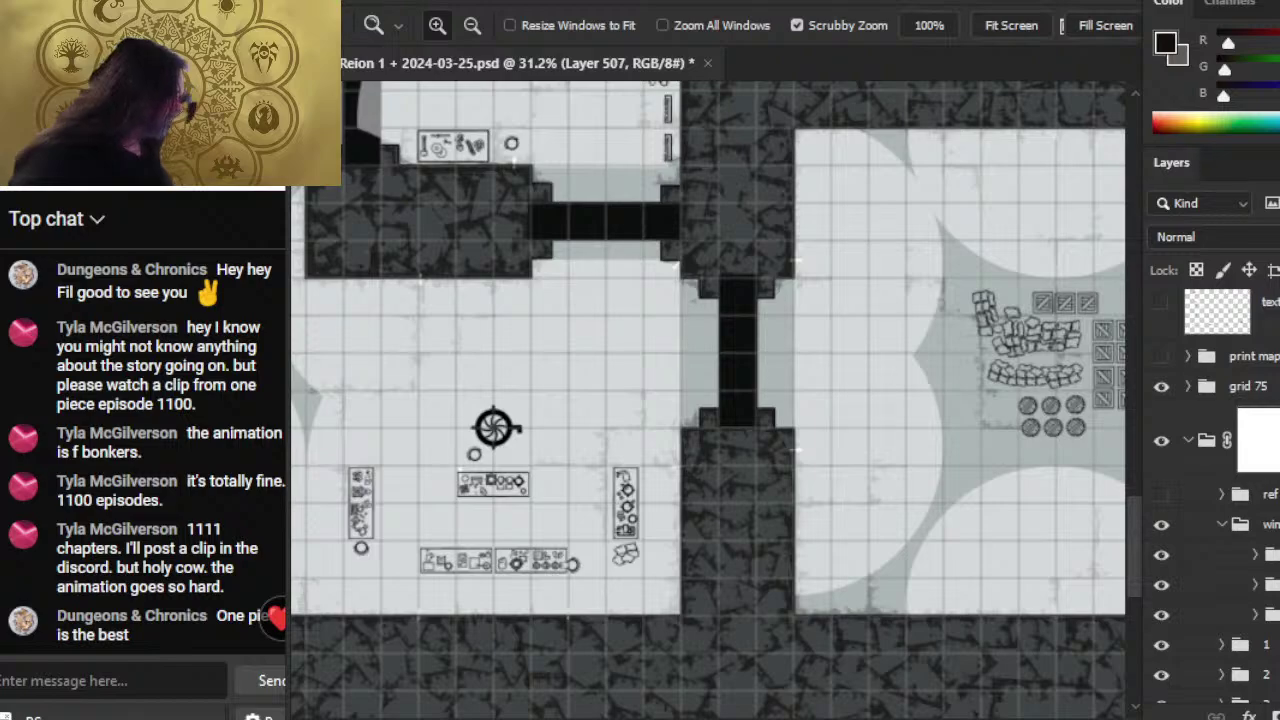
pyautogui.click(1161, 490)
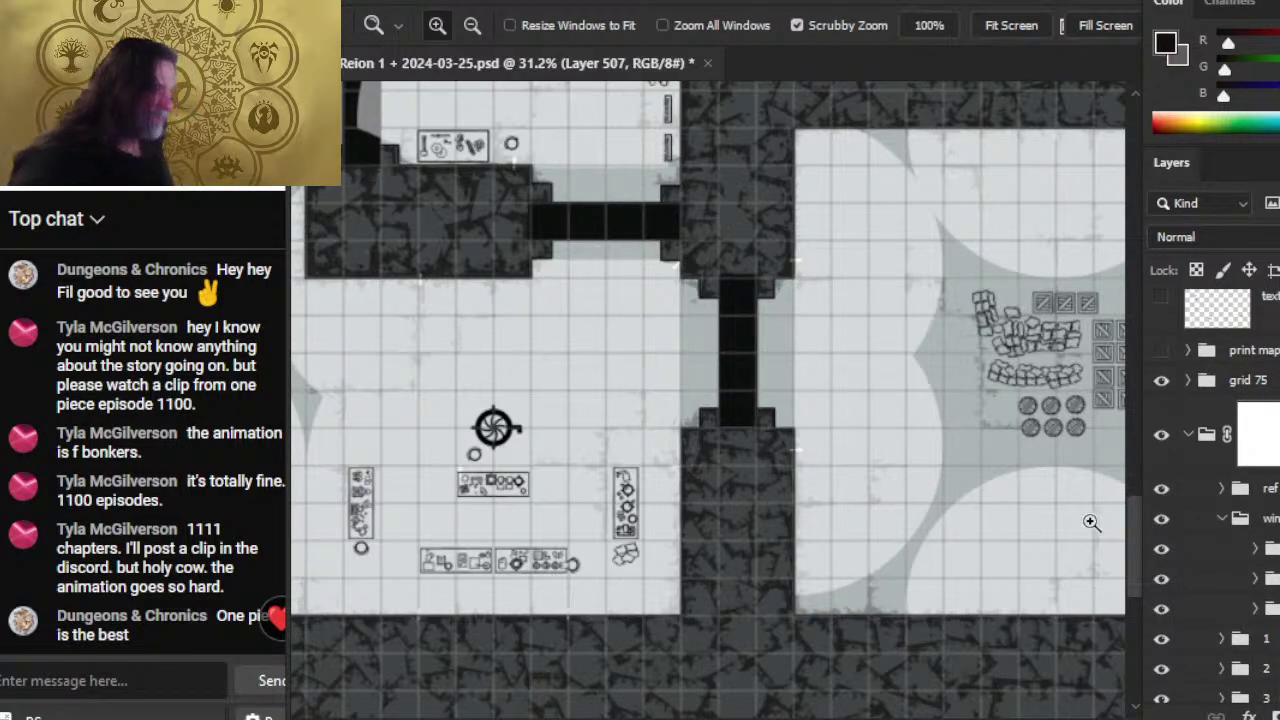
pyautogui.moveTo(841, 317)
pyautogui.mouseDown()
pyautogui.moveTo(862, 428)
pyautogui.moveTo(942, 563)
pyautogui.mouseUp()
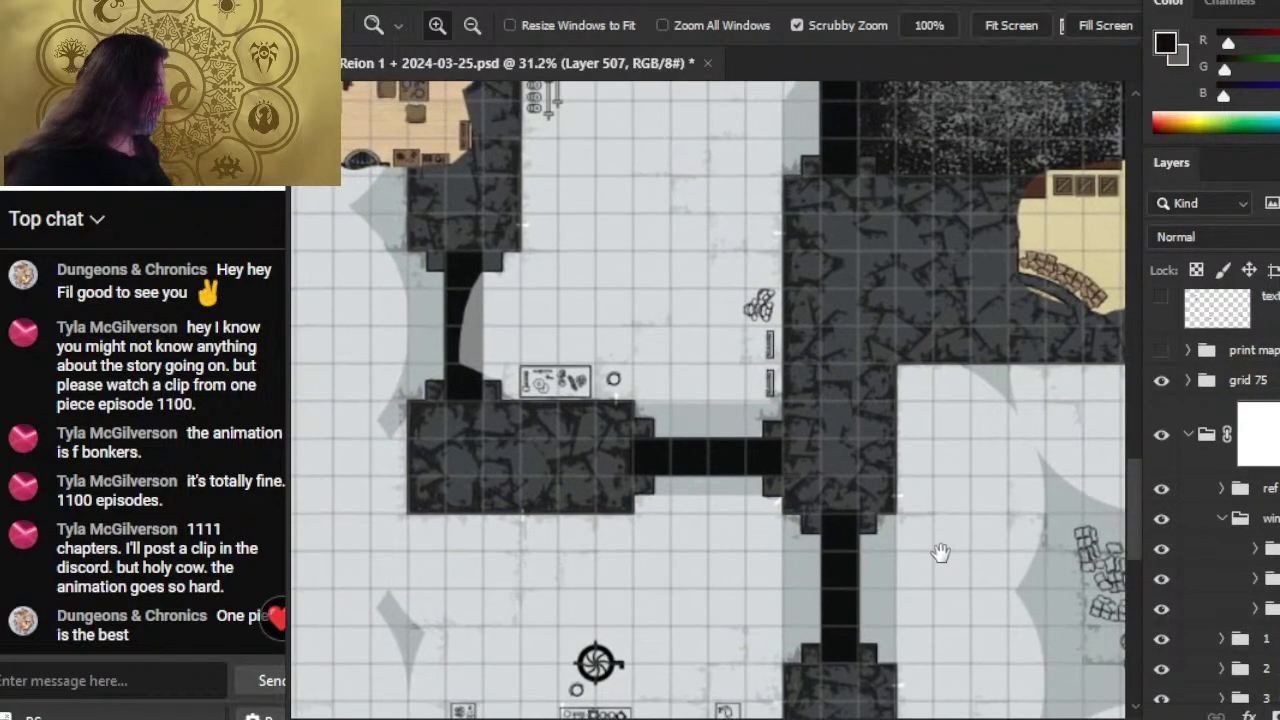
pyautogui.moveTo(912, 357)
pyautogui.mouseDown()
pyautogui.moveTo(973, 520)
pyautogui.moveTo(947, 435)
pyautogui.mouseUp()
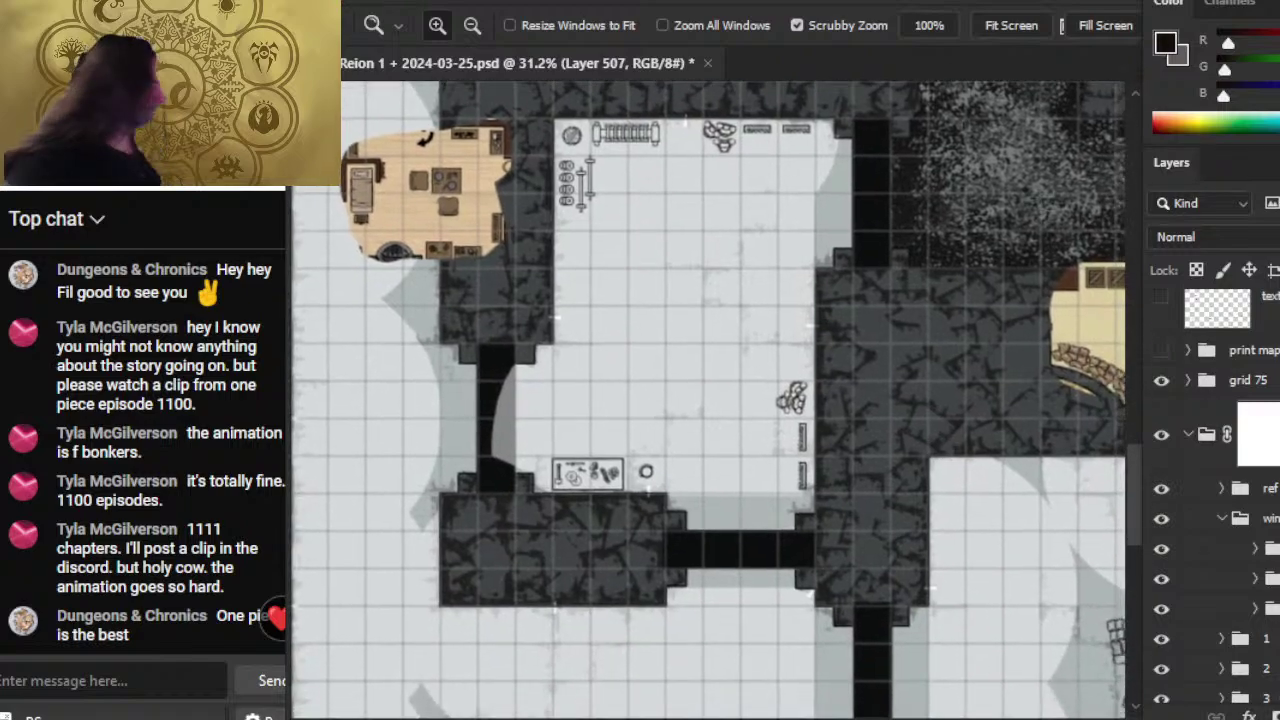
# - Collapse the COLOR group and room 7's parent folder in the layer list
pyautogui.scroll(-10, 1215, 500)
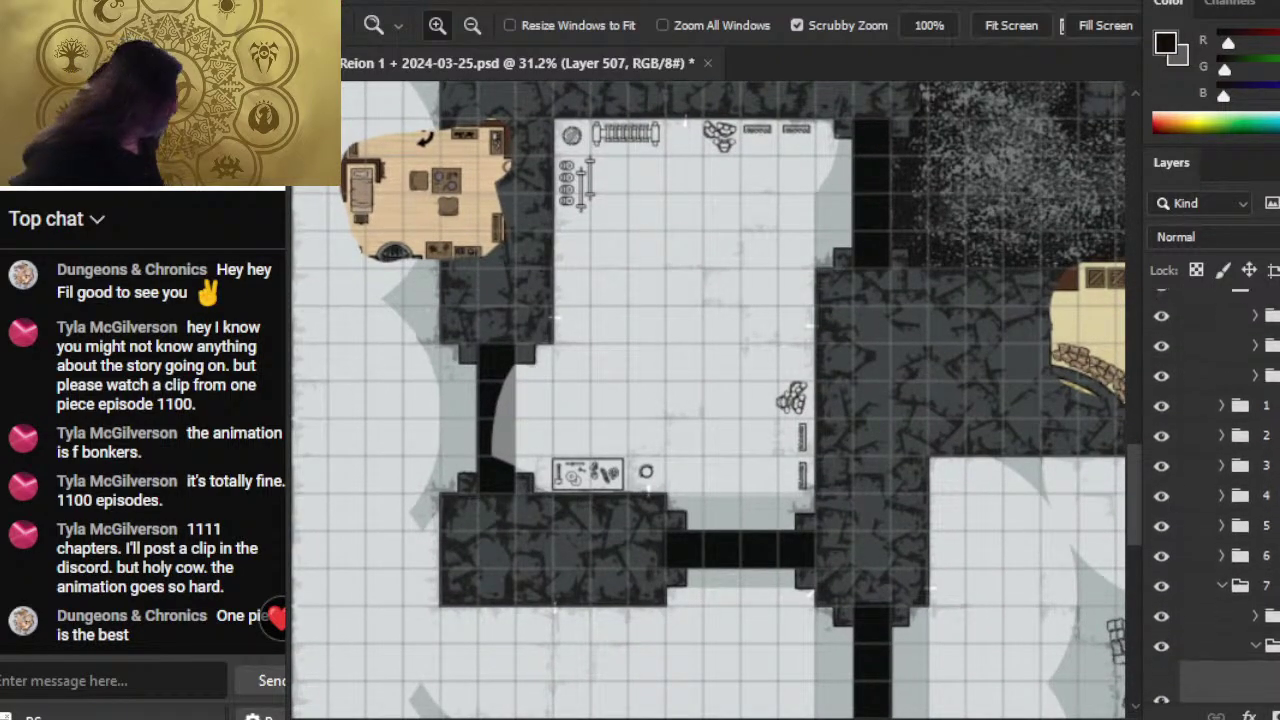
pyautogui.scroll(-5, 1215, 500)
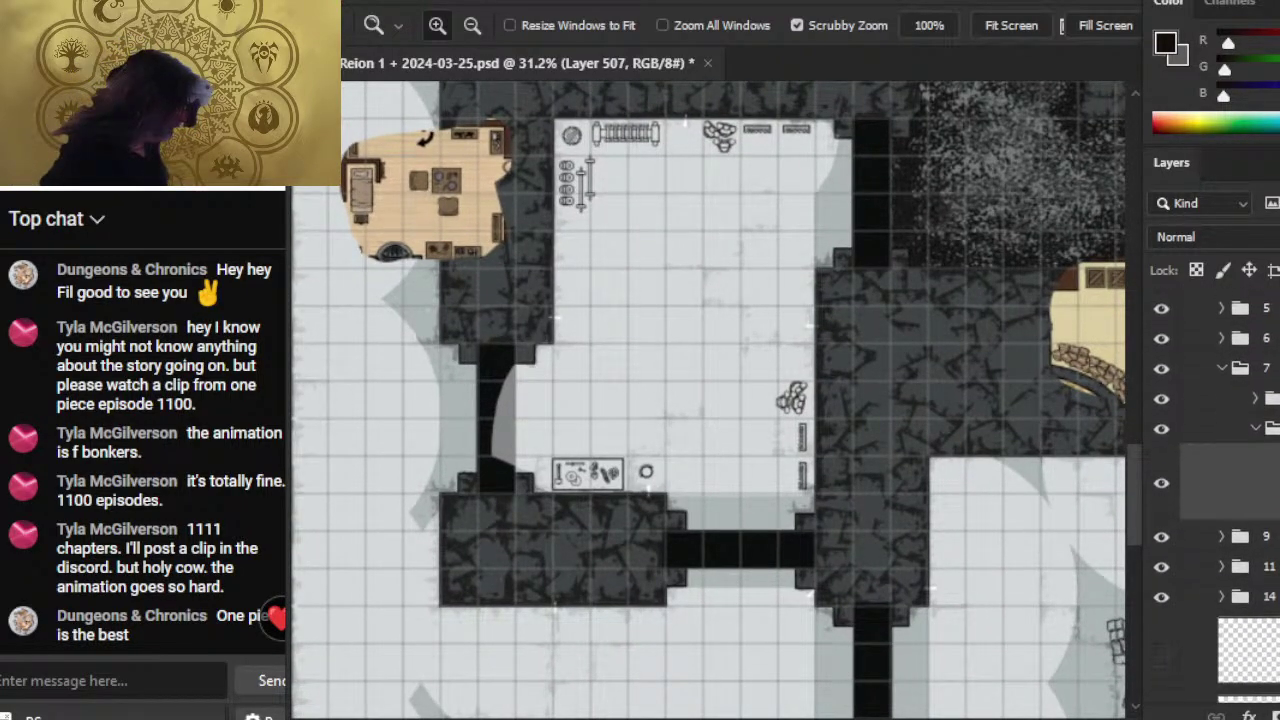
pyautogui.click(1256, 430)
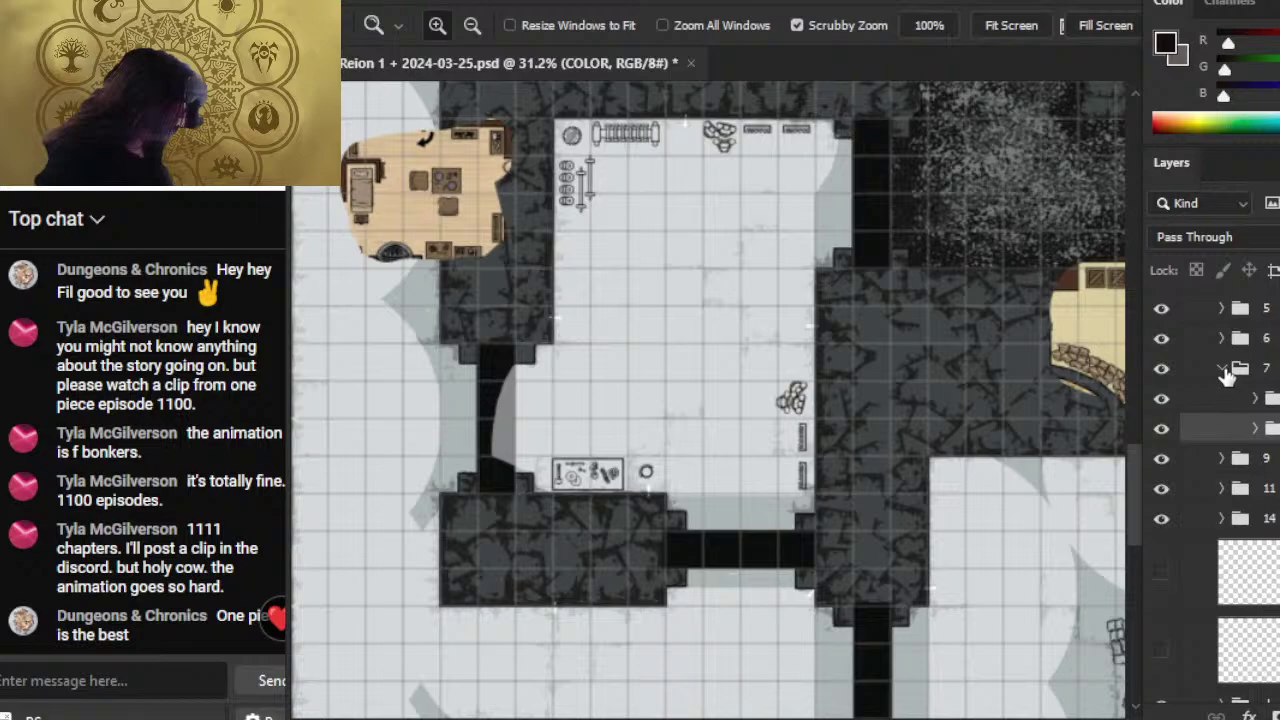
pyautogui.click(1223, 369)
# - Group the three layers inside folder 5, including the crates layer, into a single group named BW
pyautogui.moveTo(1055, 535); pyautogui.dragTo(652, 404)
pyautogui.moveTo(981, 521); pyautogui.dragTo(936, 436)
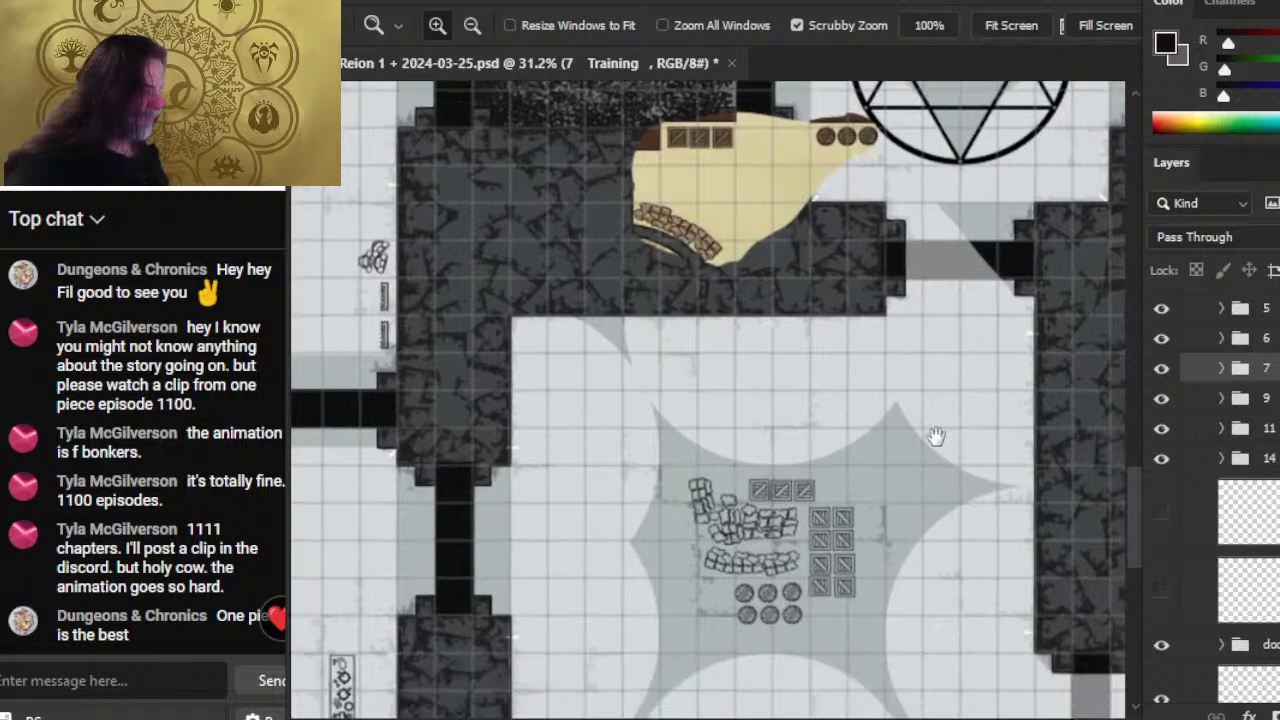
pyautogui.scroll(-3, 1088, 320)
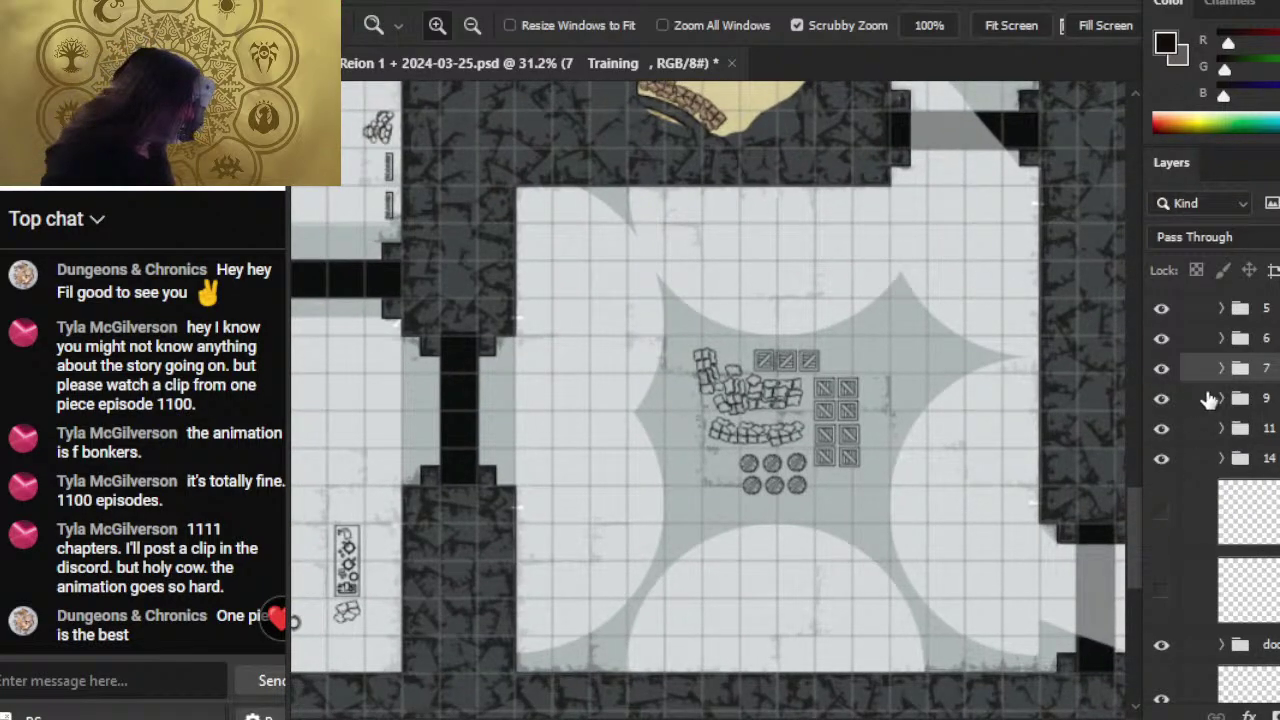
pyautogui.scroll(2, 1220, 450)
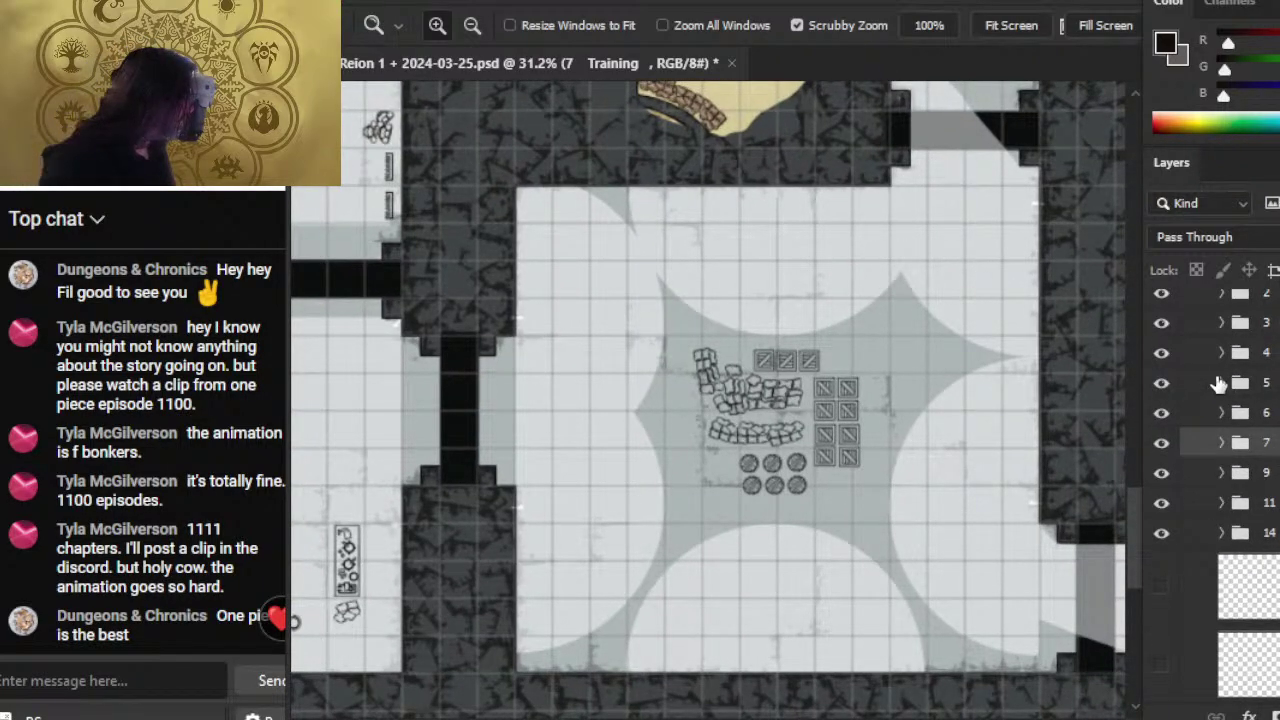
pyautogui.click(1220, 383)
pyautogui.click(1262, 437)
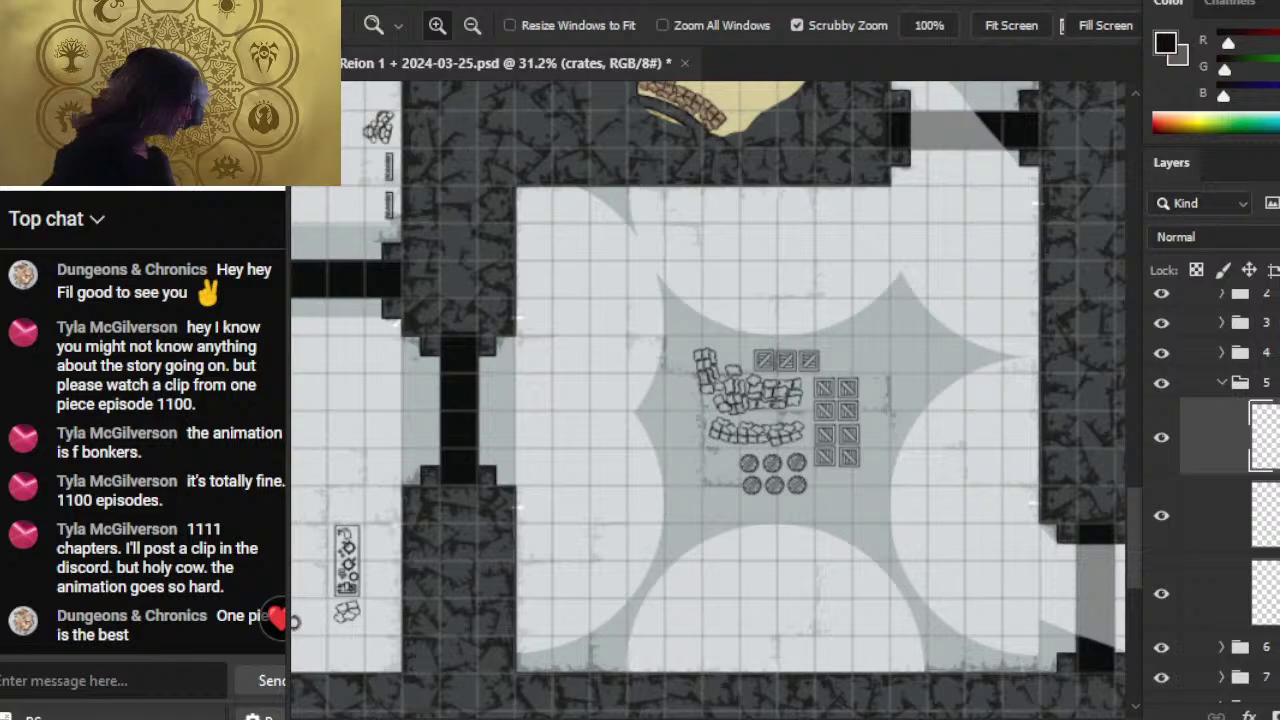
pyautogui.hotkey('ctrl', 'g')
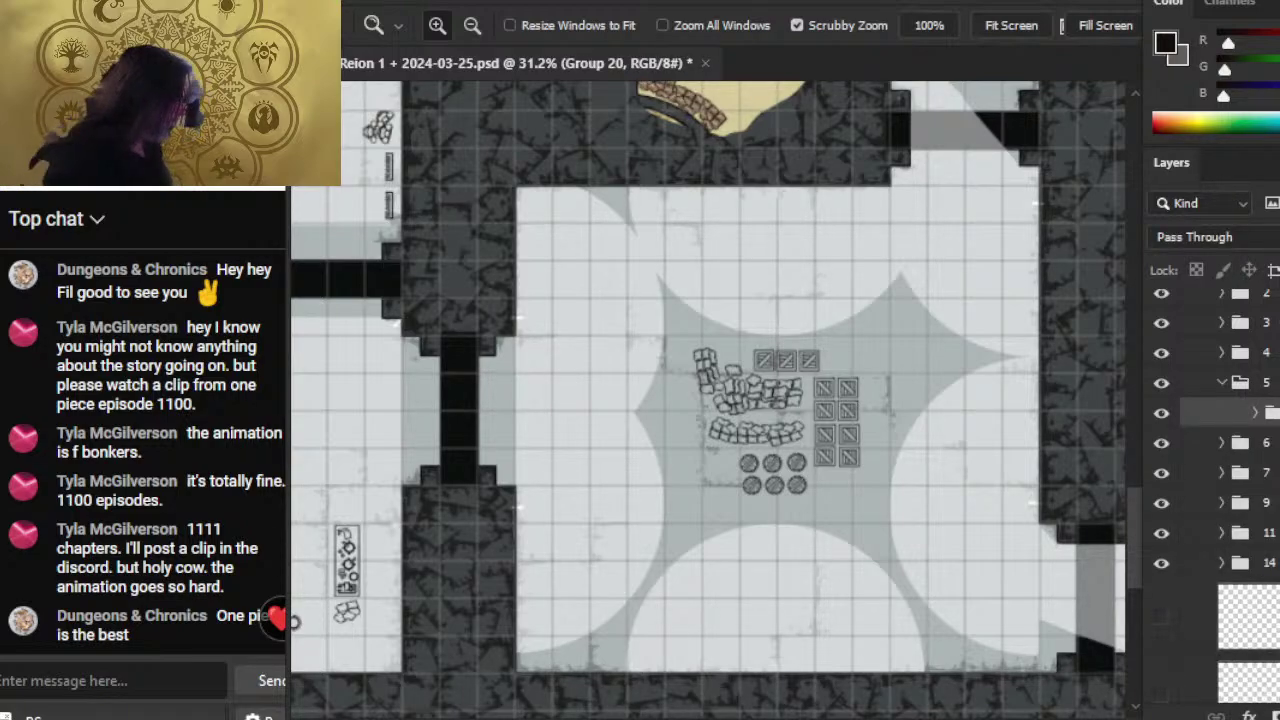
pyautogui.press('Return')
# - Add an empty layer in a new group named COLOR inside folder 5, and place that group below BW
pyautogui.hotkey('ctrl', 'shift', 'alt', 'n')
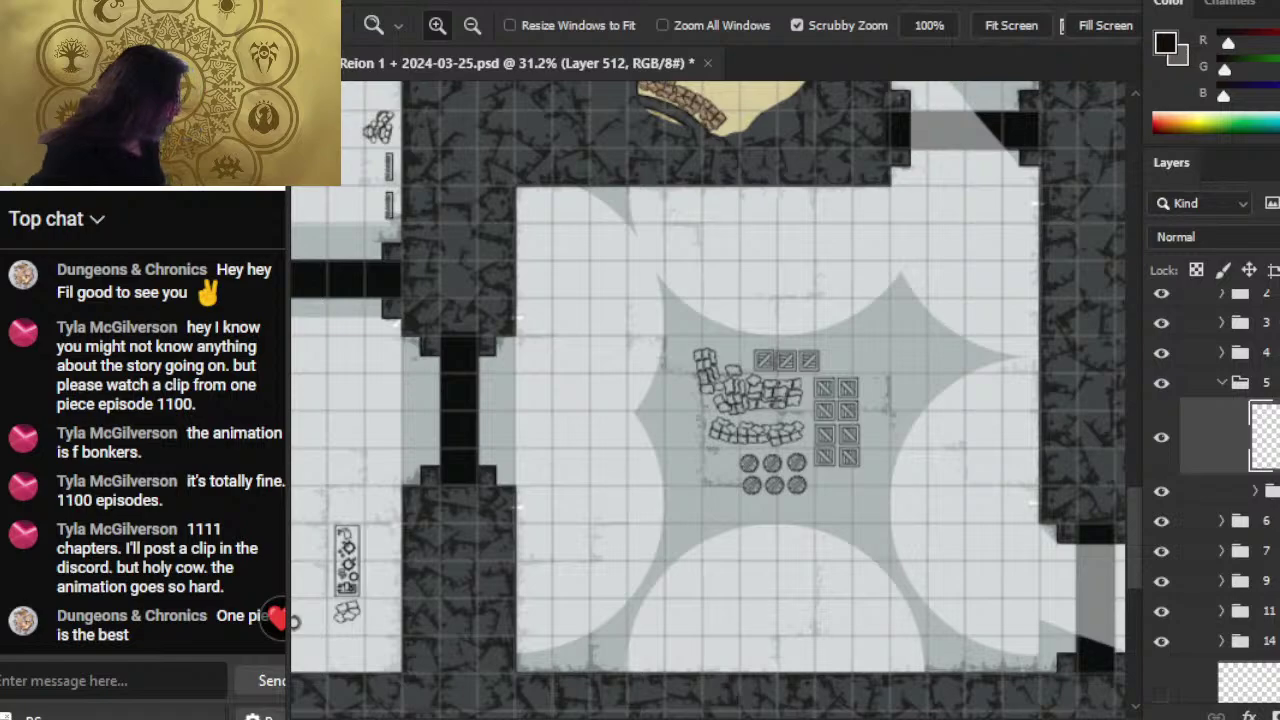
pyautogui.hotkey('ctrl', 'g')
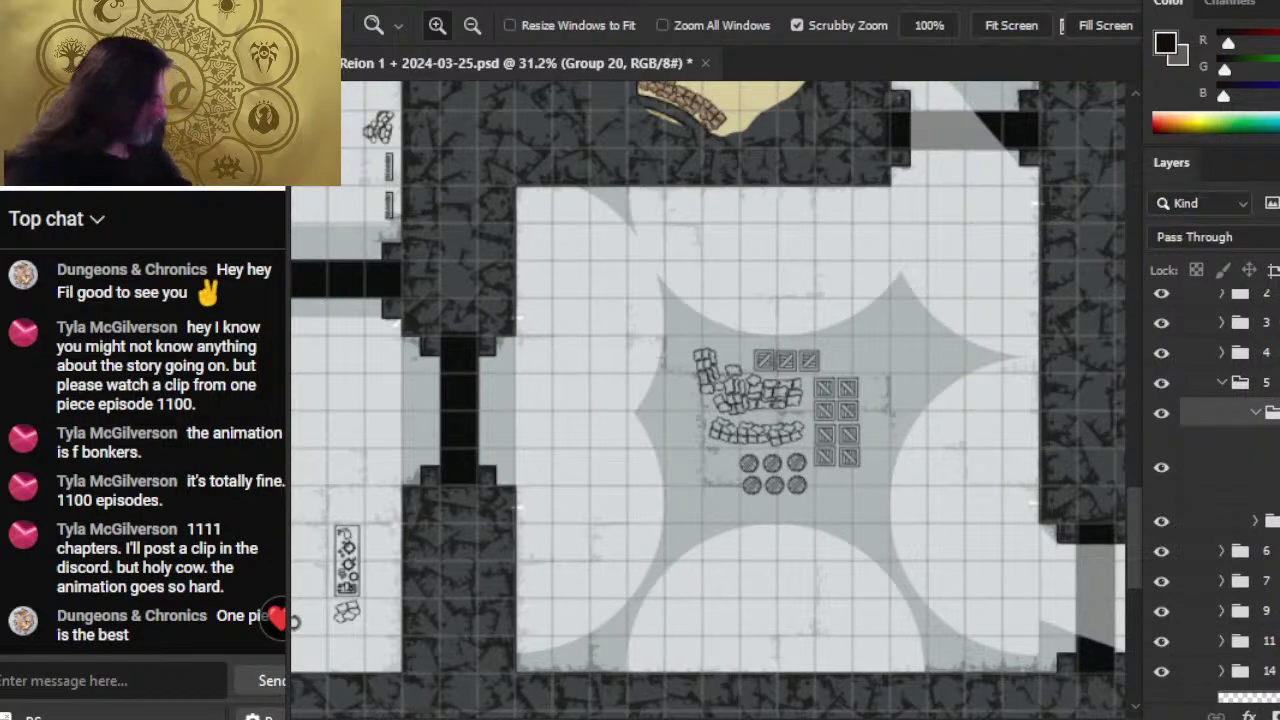
pyautogui.press('Return')
pyautogui.click(1257, 413)
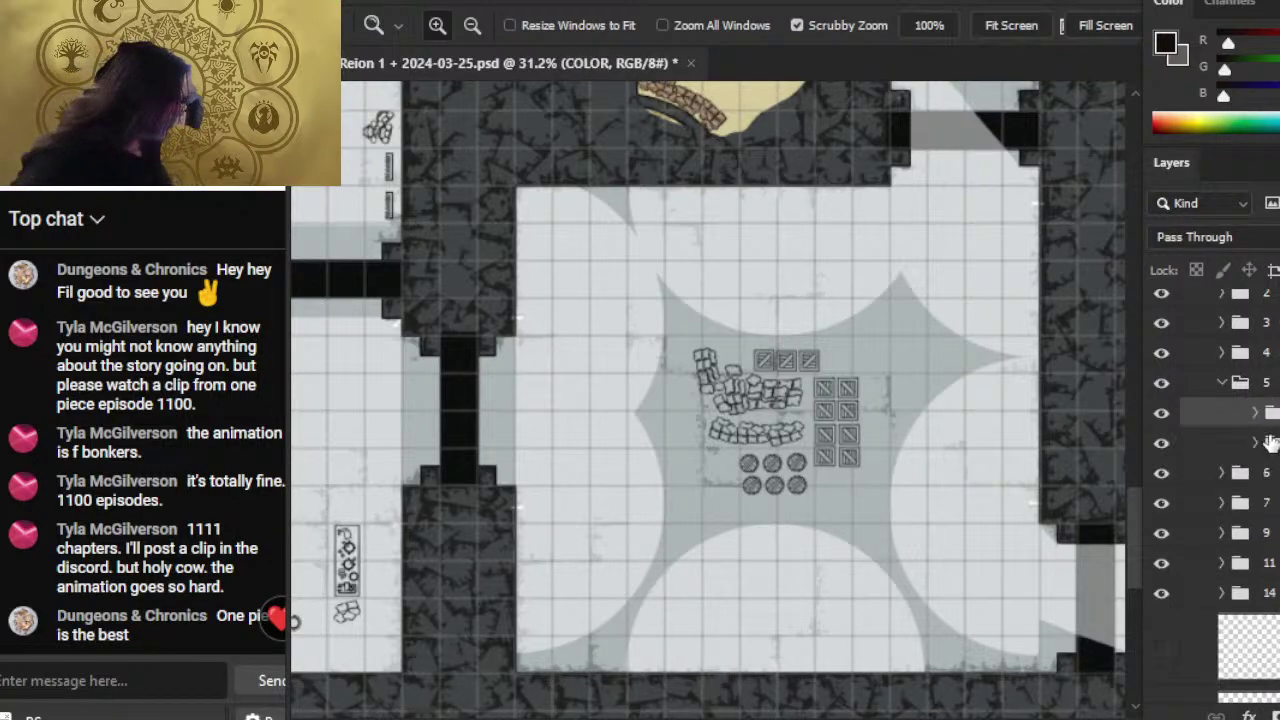
pyautogui.moveTo(1257, 413)
pyautogui.mouseDown()
pyautogui.moveTo(1257, 447)
pyautogui.moveTo(1272, 442)
pyautogui.moveTo(1272, 408)
pyautogui.mouseUp()
pyautogui.hotkey('ctrl', 'z')
pyautogui.click(1270, 448)
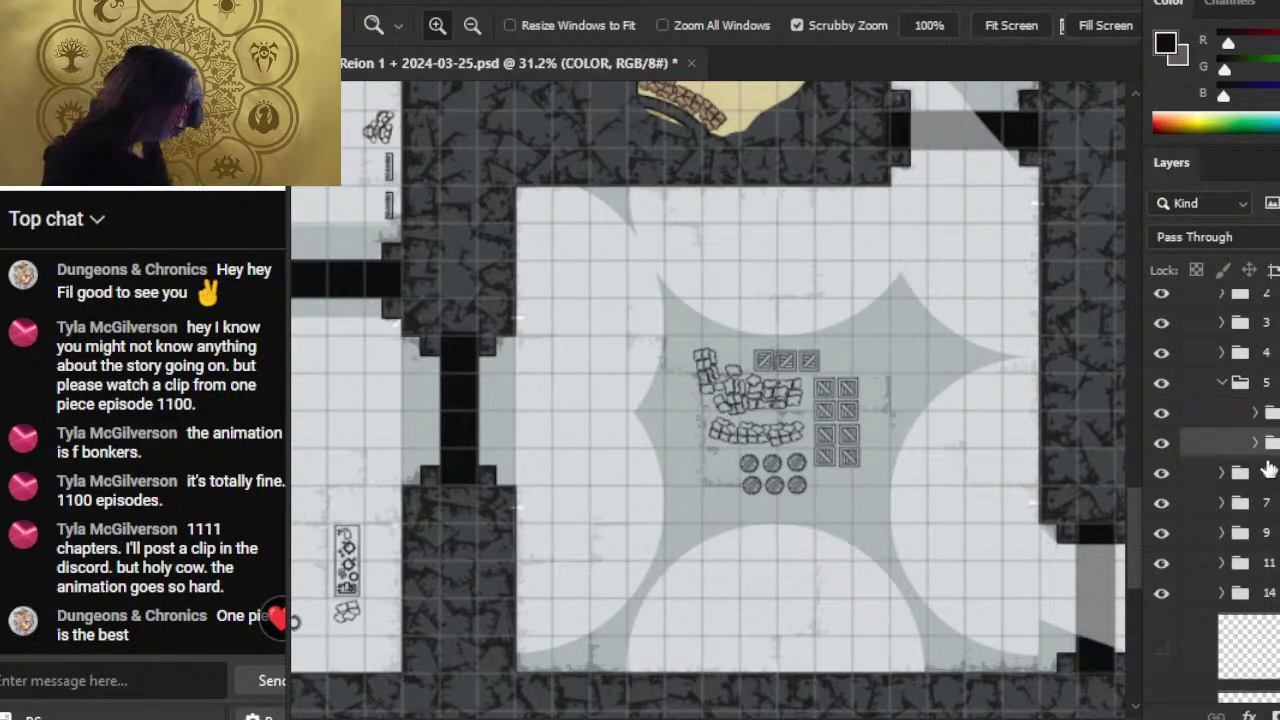
# - Make the empty layer in room 5's COLOR group active and sample the crate brown from the coloured reference piece for the brush
pyautogui.click(1255, 442)
pyautogui.click(1270, 497)
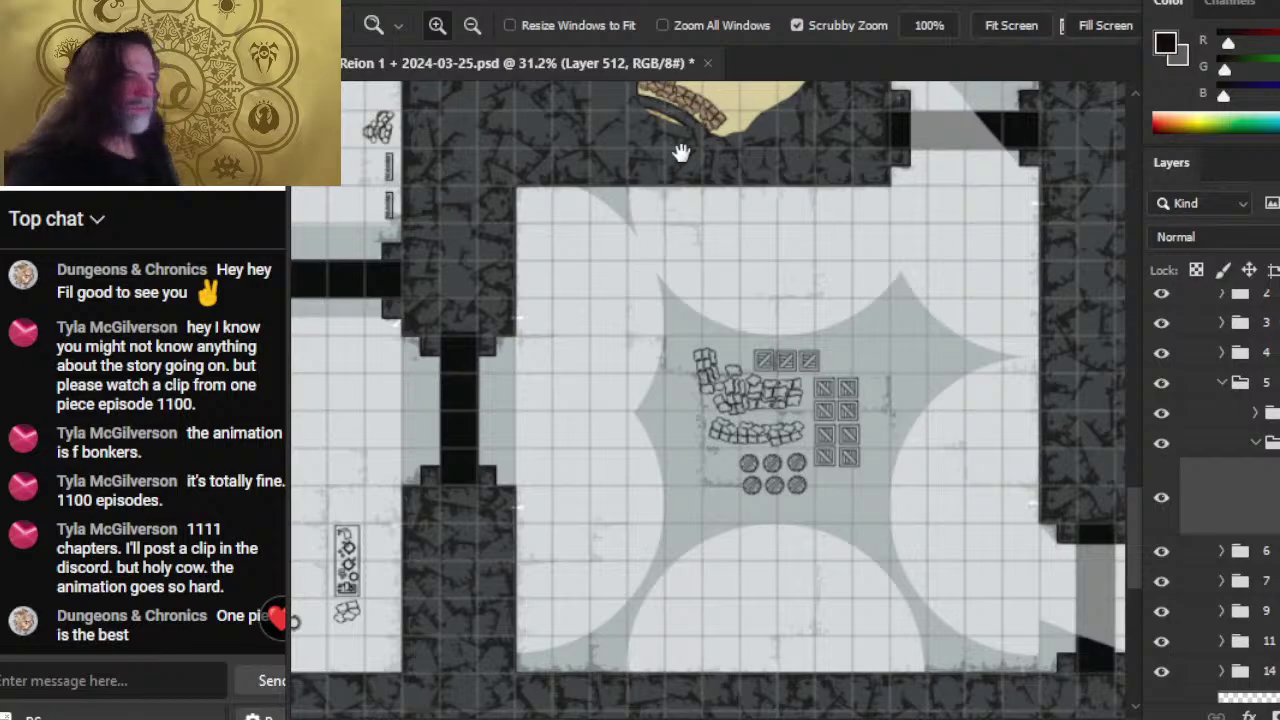
pyautogui.moveTo(681, 152); pyautogui.dragTo(628, 348)
pyautogui.moveTo(647, 190); pyautogui.dragTo(758, 254)
pyautogui.press('b')
pyautogui.keyDown('alt'); pyautogui.click(650, 205); pyautogui.keyUp('alt')
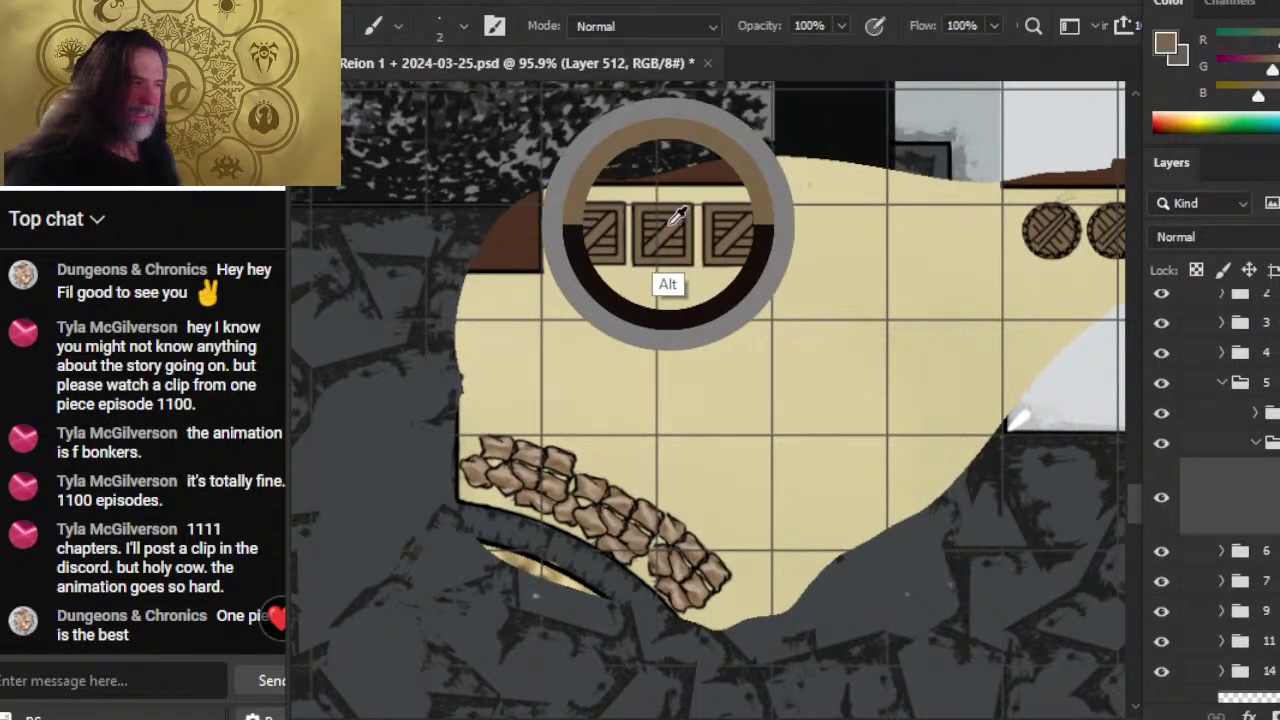
# - Choose the square brush preset for colouring the crates in room 5
pyautogui.hotkey('ctrl', 'space')
pyautogui.moveTo(880, 498); pyautogui.dragTo(737, 463)
pyautogui.moveTo(912, 586); pyautogui.dragTo(765, 117)
pyautogui.moveTo(815, 436); pyautogui.dragTo(985, 428)
pyautogui.press('b')
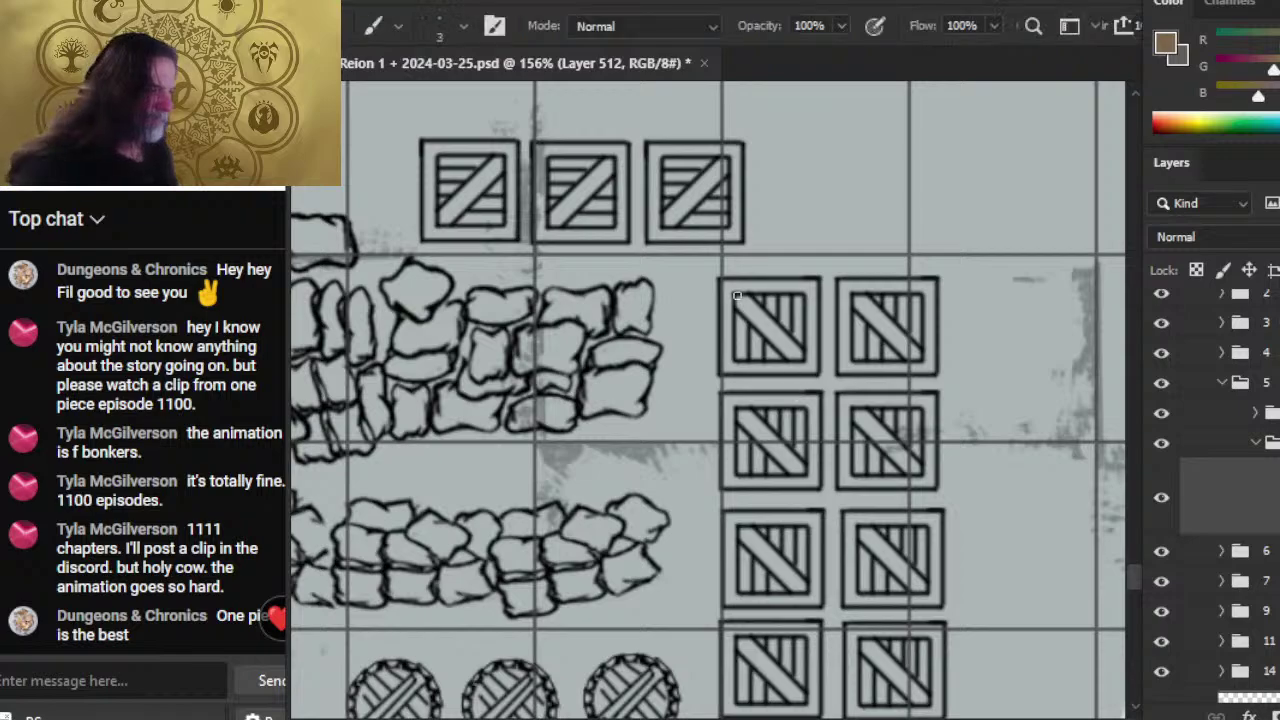
pyautogui.rightClick(800, 327)
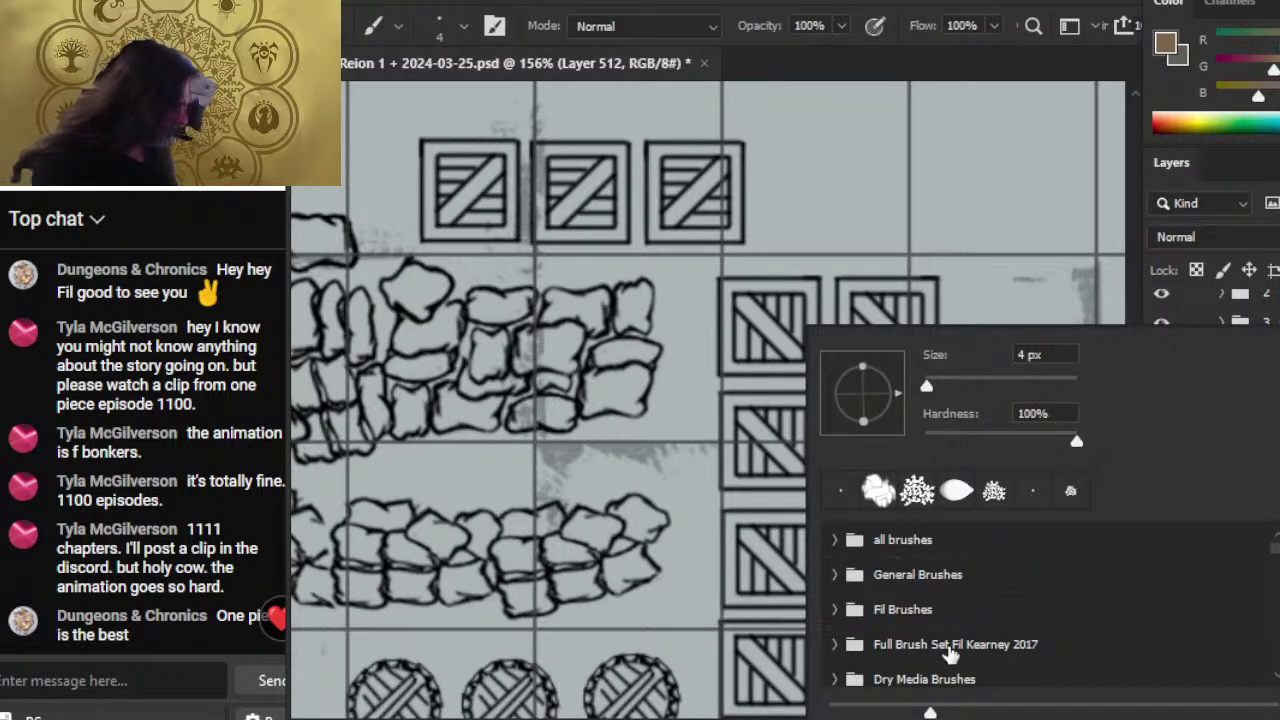
pyautogui.scroll(-10, 1020, 610)
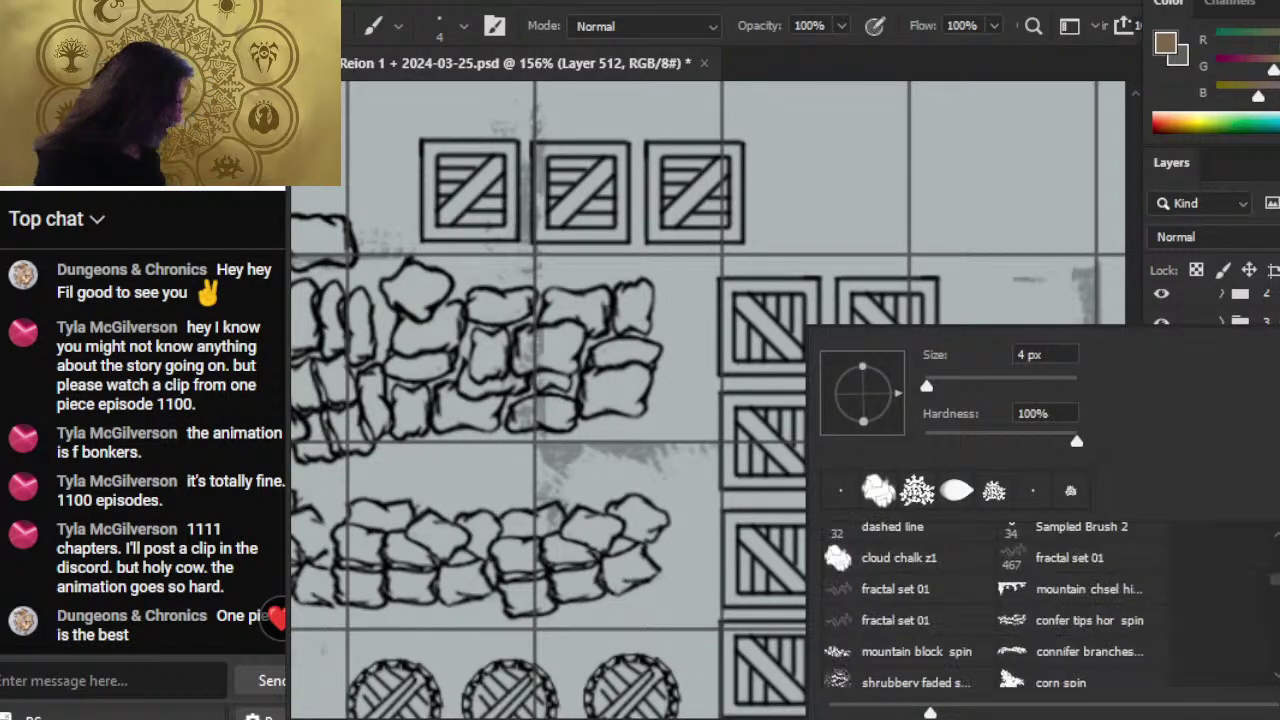
pyautogui.scroll(-10, 1030, 604)
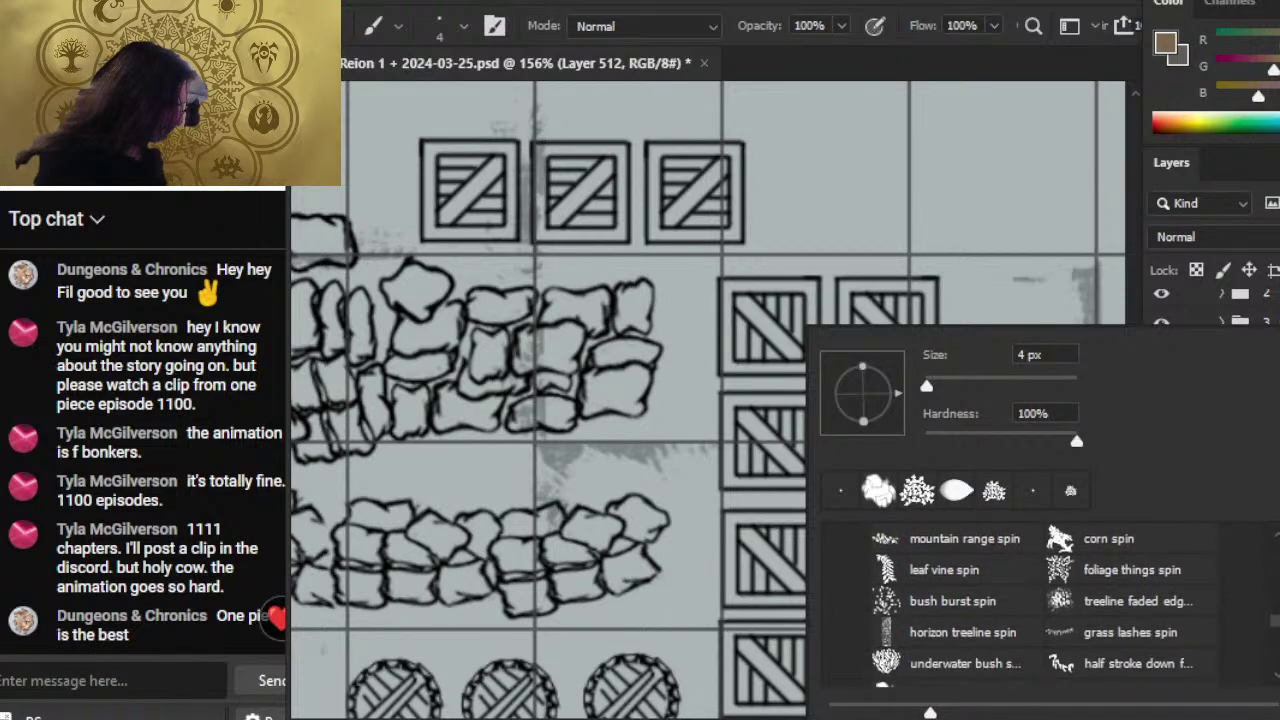
pyautogui.scroll(-3, 1000, 605)
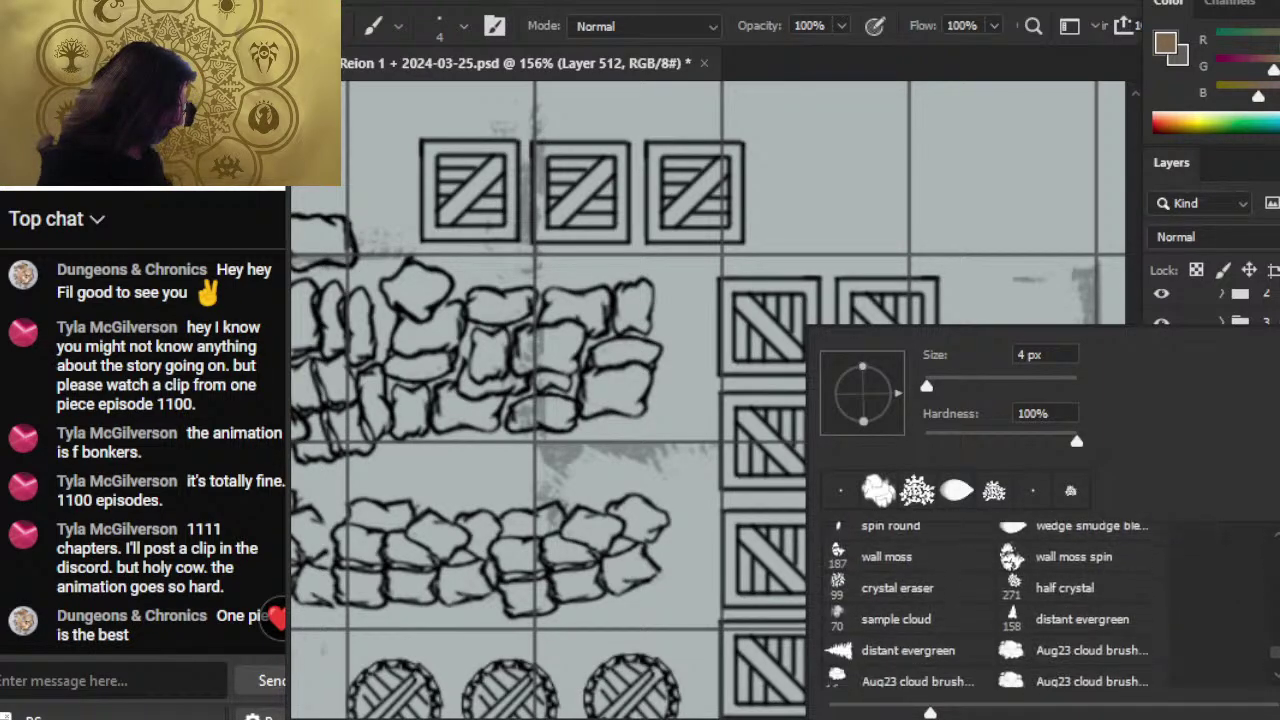
pyautogui.click(875, 579)
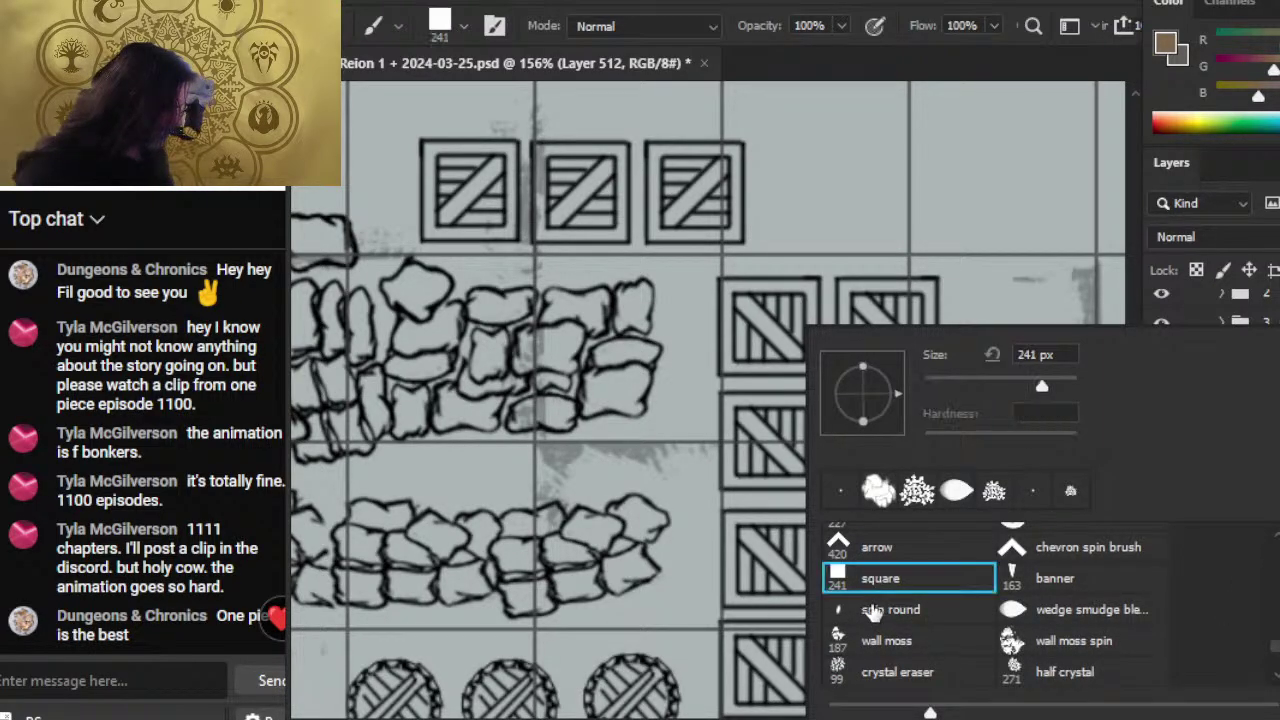
pyautogui.click(959, 6)
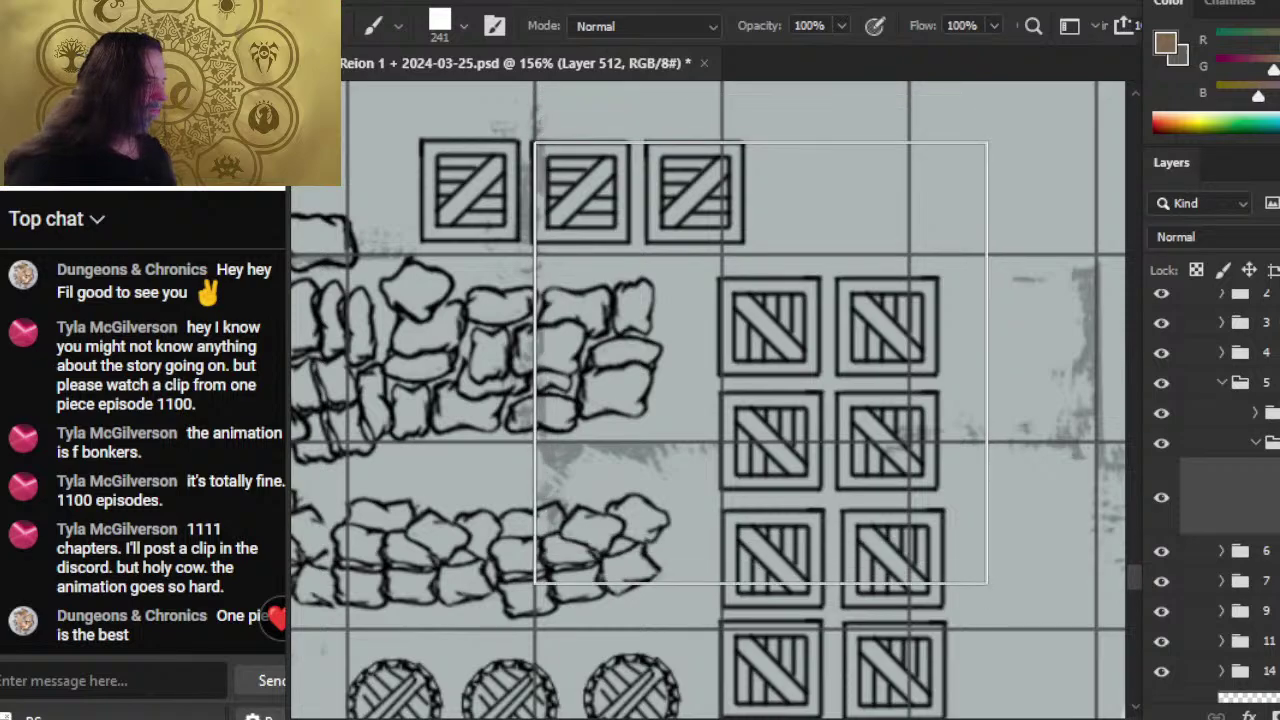
# - Reduce the square brush to 50 px so it fits a single crate
pyautogui.press('[')
pyautogui.press('[')
pyautogui.press('[')
pyautogui.press('[')
pyautogui.press('[')
pyautogui.press('[')
pyautogui.press('[')
pyautogui.press('[')
pyautogui.press('[')
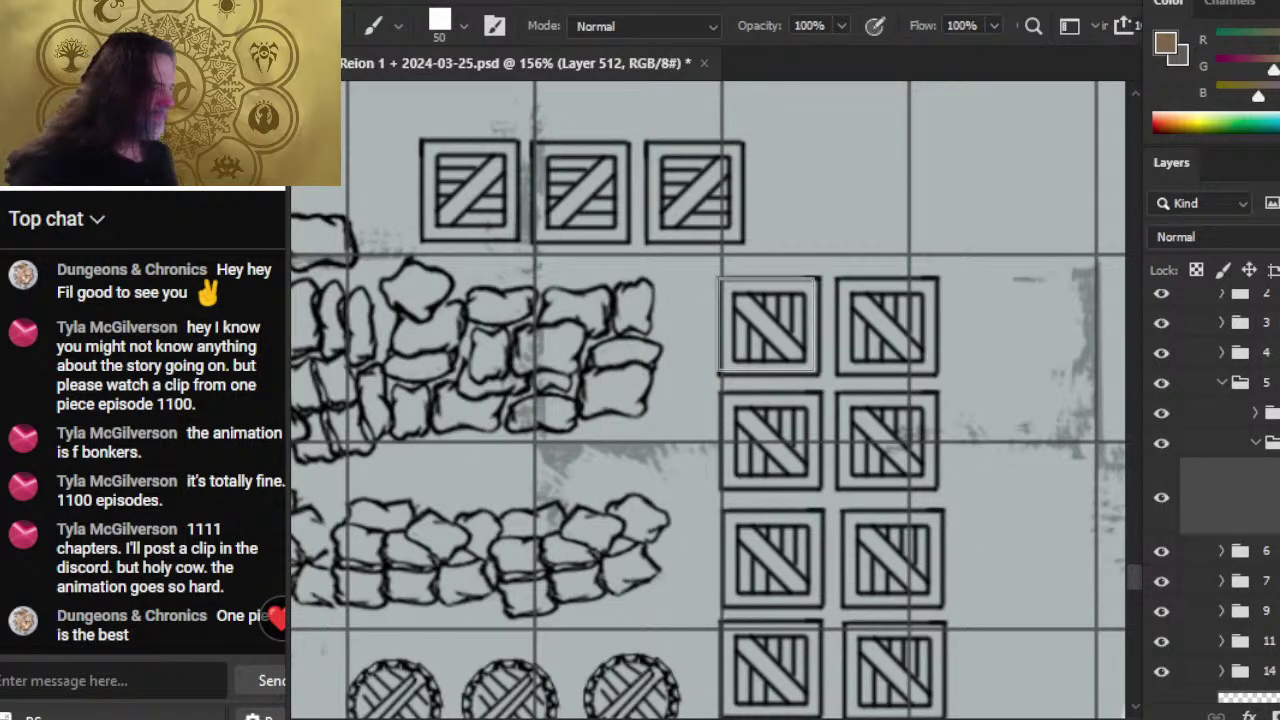
# - Stamp the sampled brown over each of the eight crates in the two-column stack
pyautogui.click(769, 334)
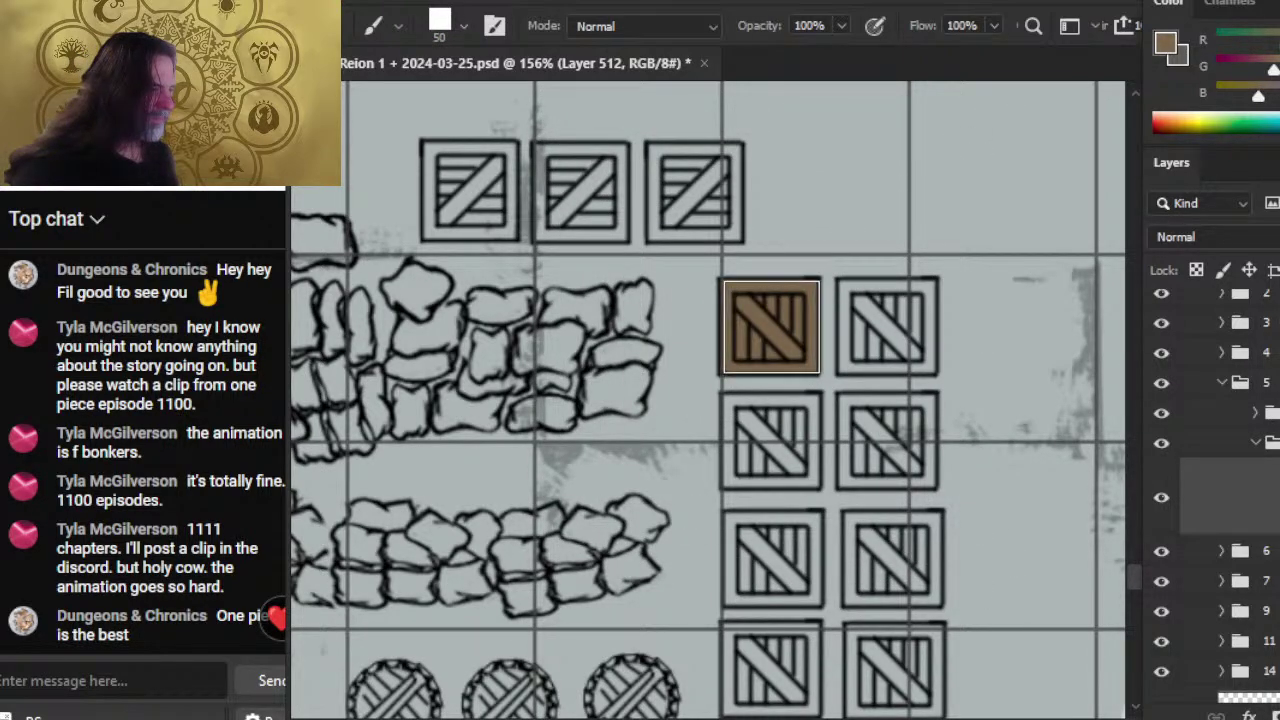
pyautogui.click(881, 325)
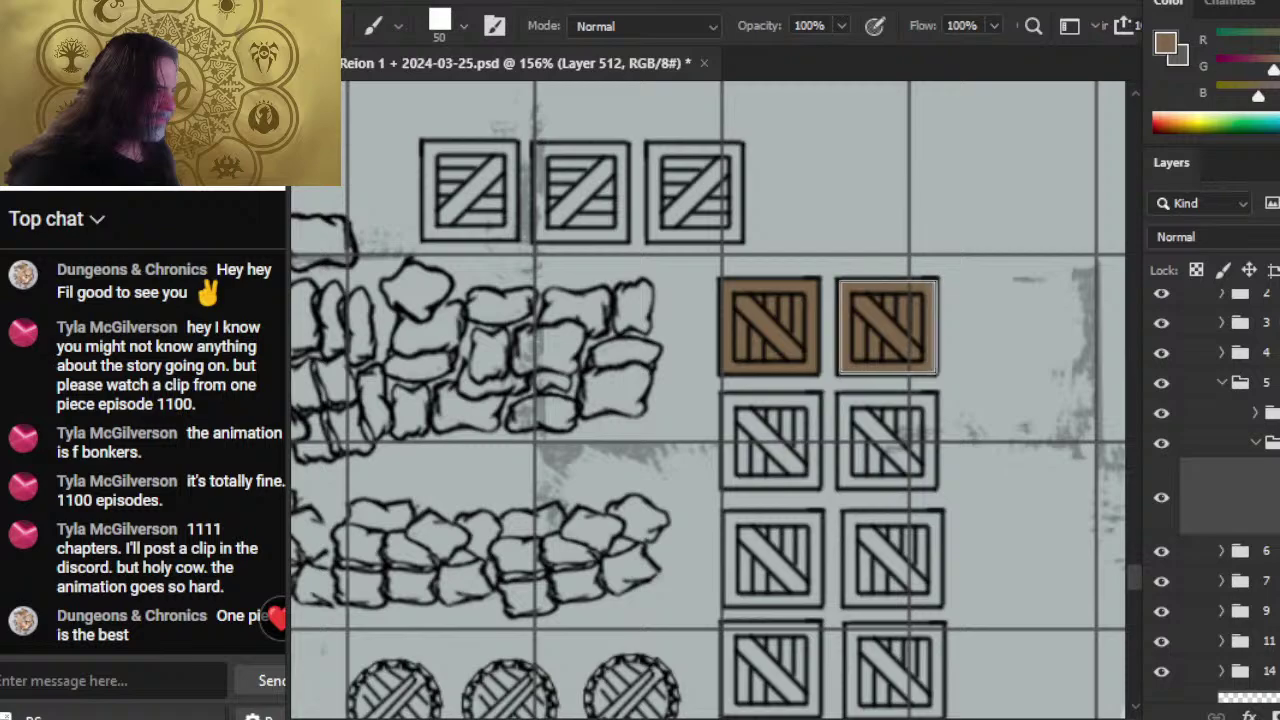
pyautogui.click(771, 440)
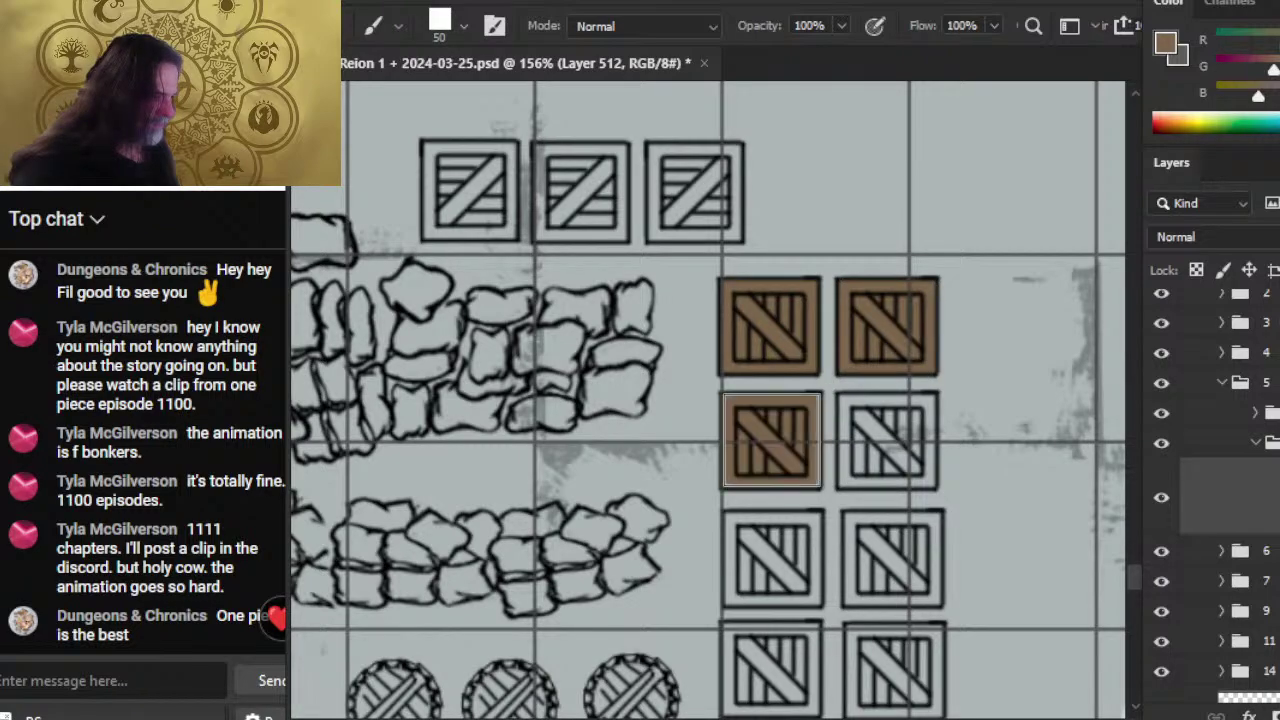
pyautogui.click(887, 443)
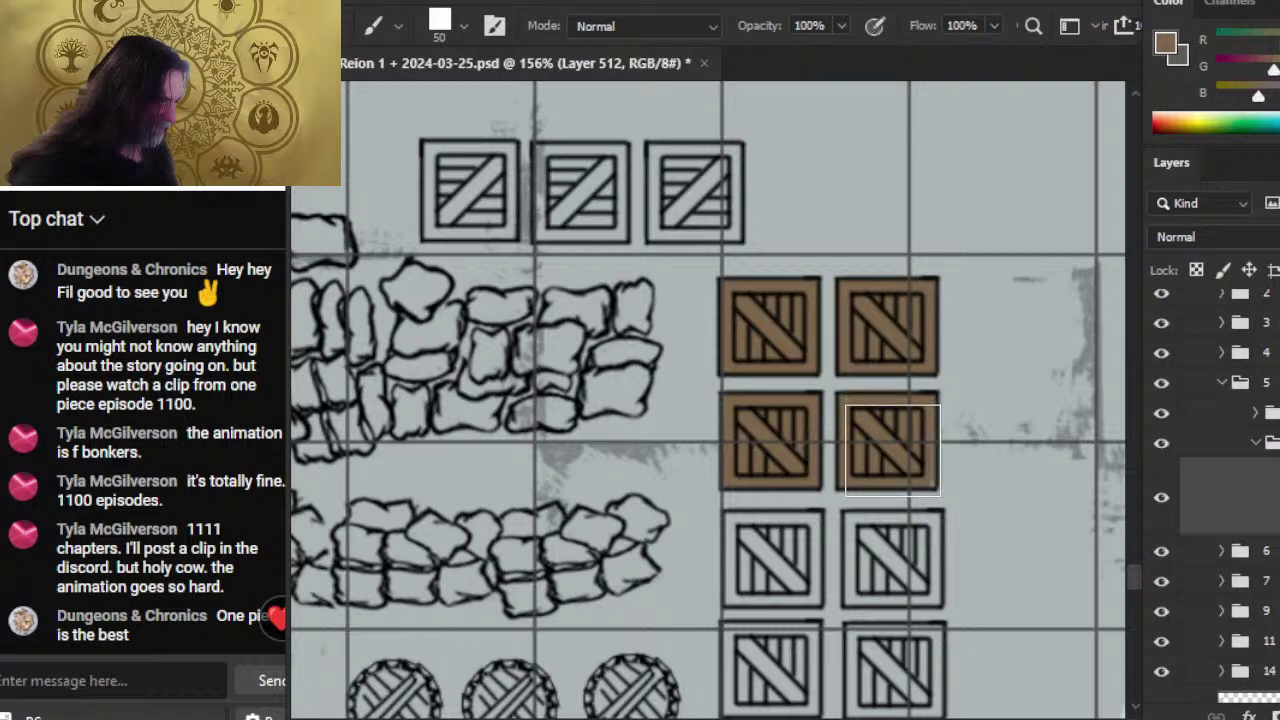
pyautogui.moveTo(891, 571); pyautogui.dragTo(889, 440)
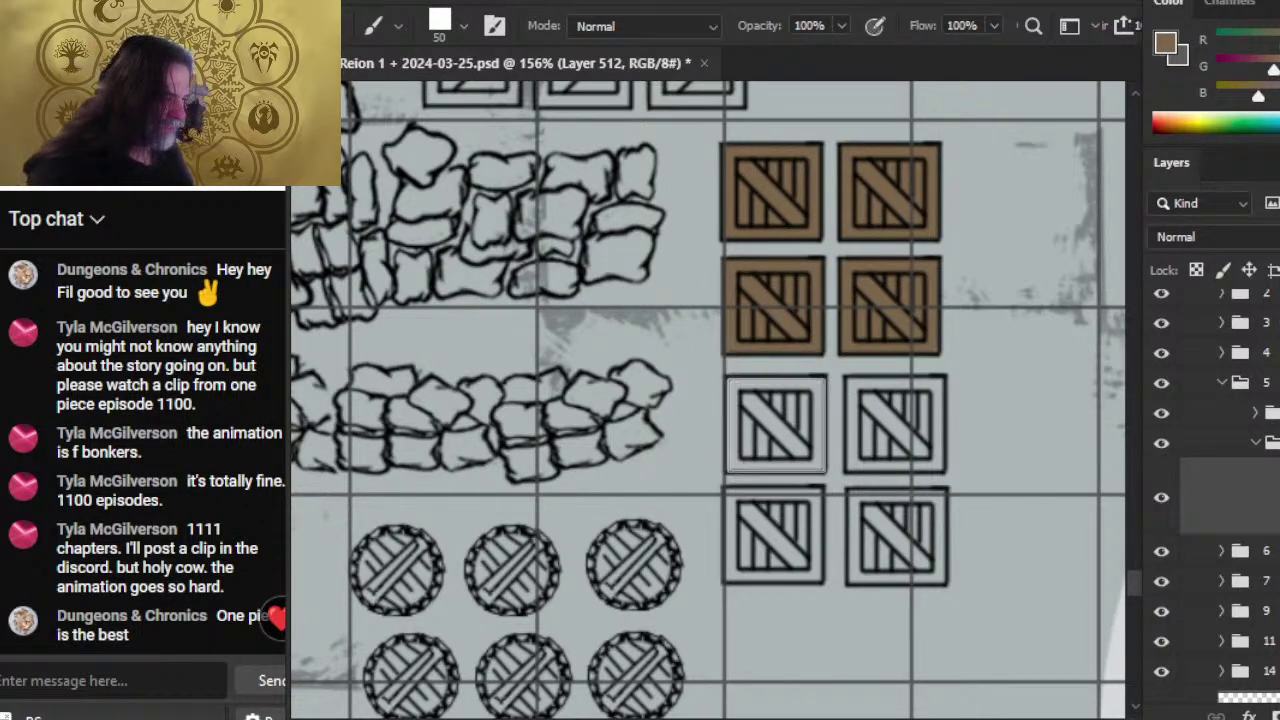
pyautogui.click(777, 426)
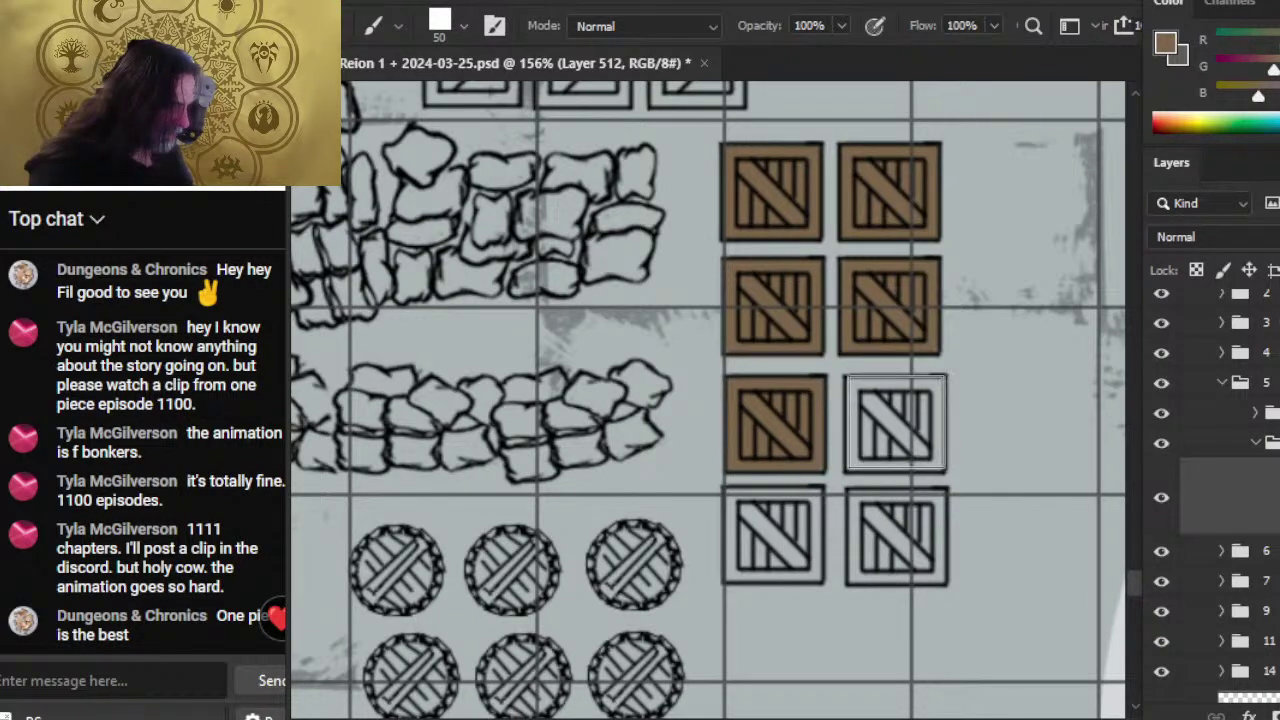
pyautogui.click(895, 423)
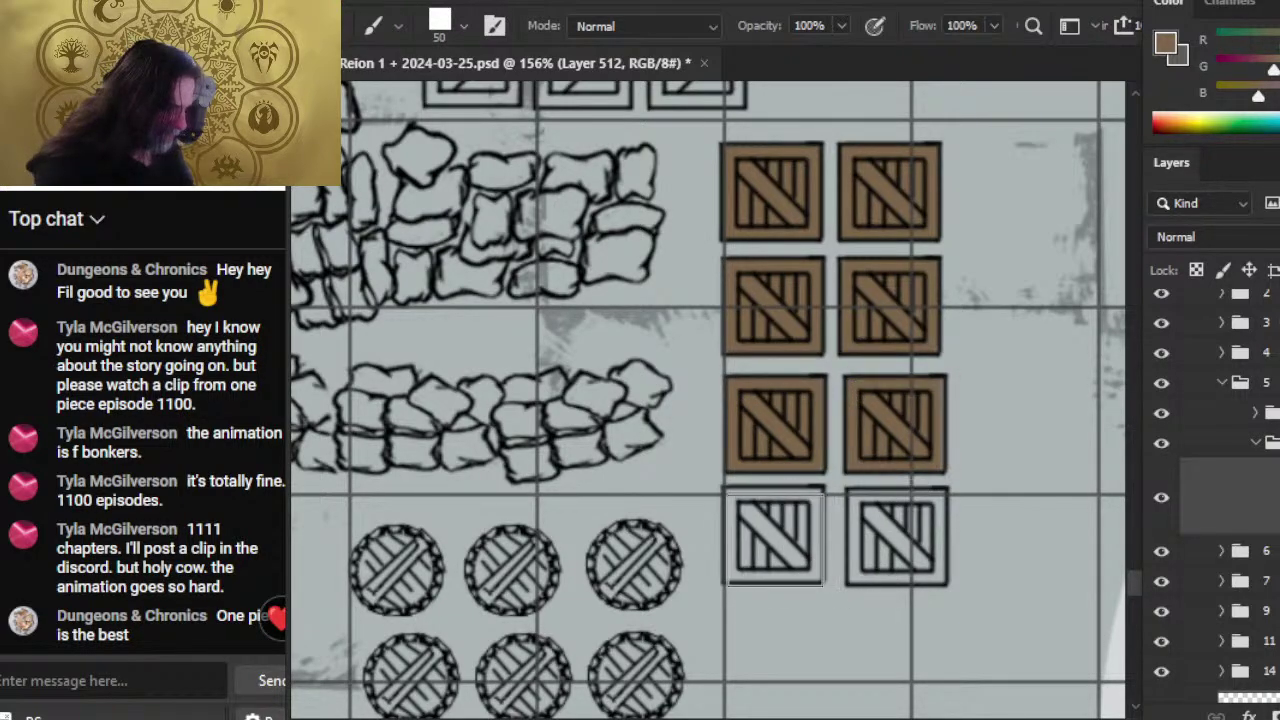
pyautogui.click(774, 535)
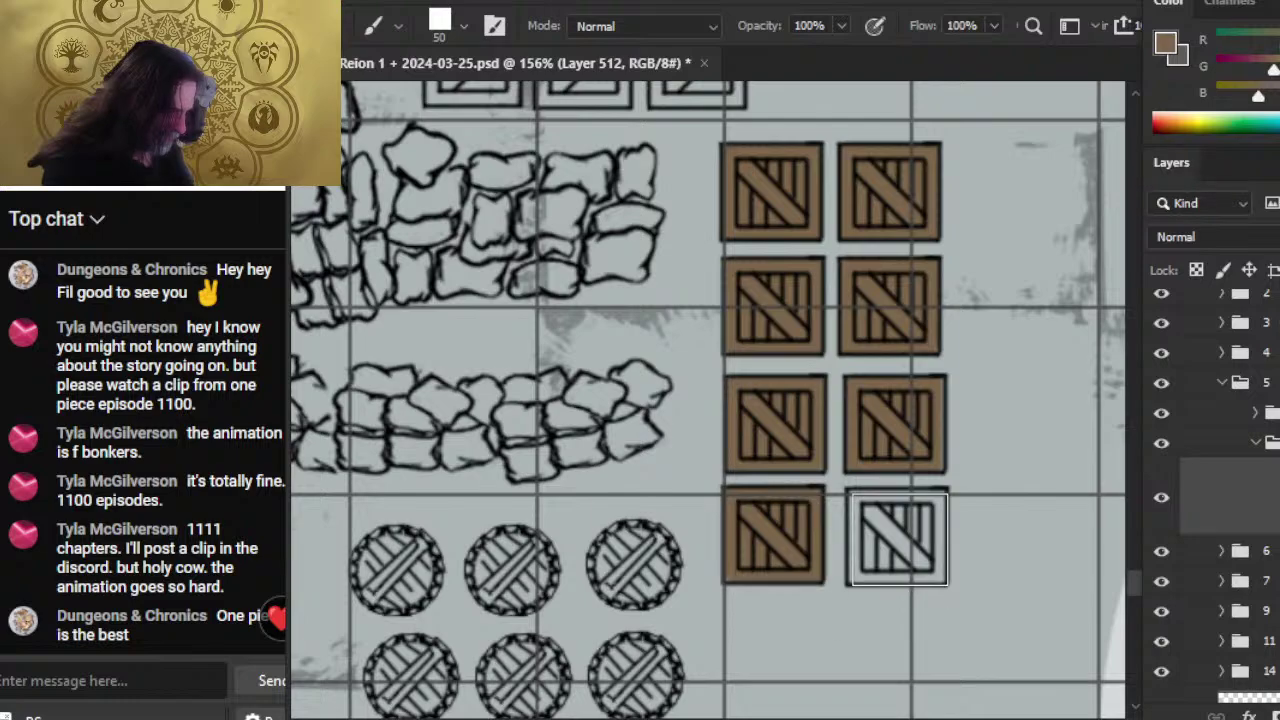
pyautogui.click(898, 537)
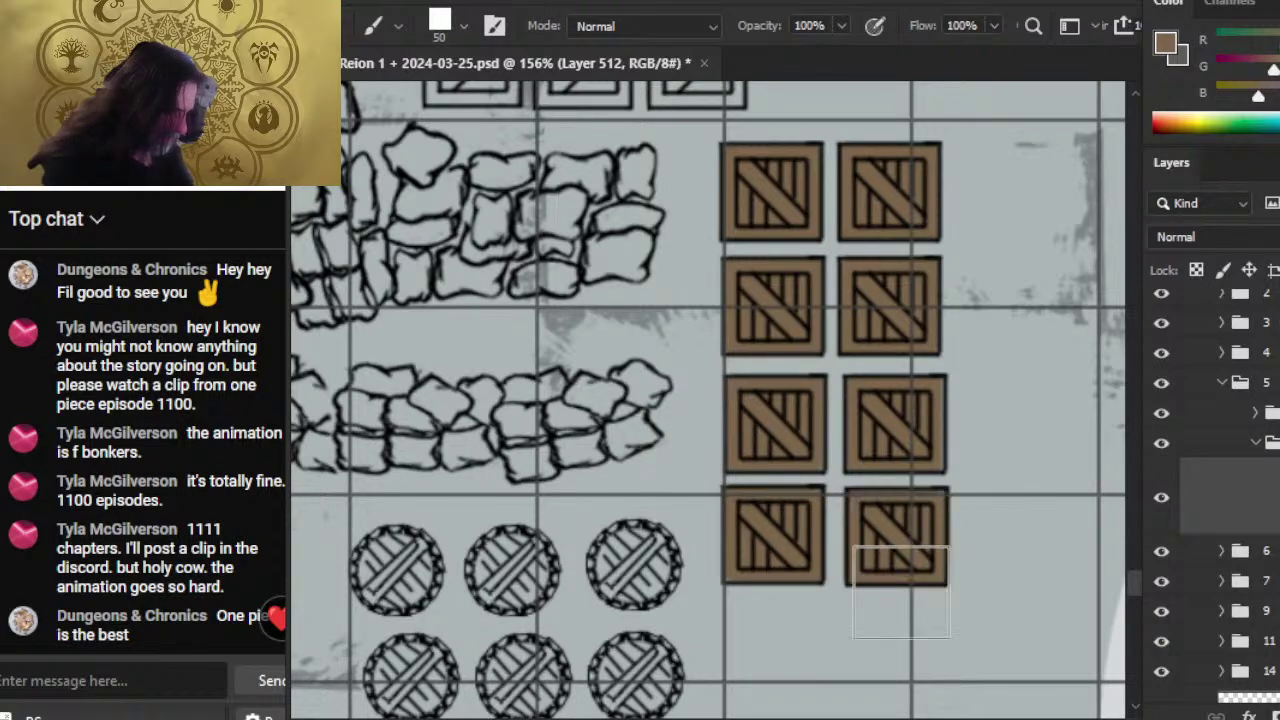
# - Stamp the same brown over each of the three crates in the row above the rubble
pyautogui.press('z')
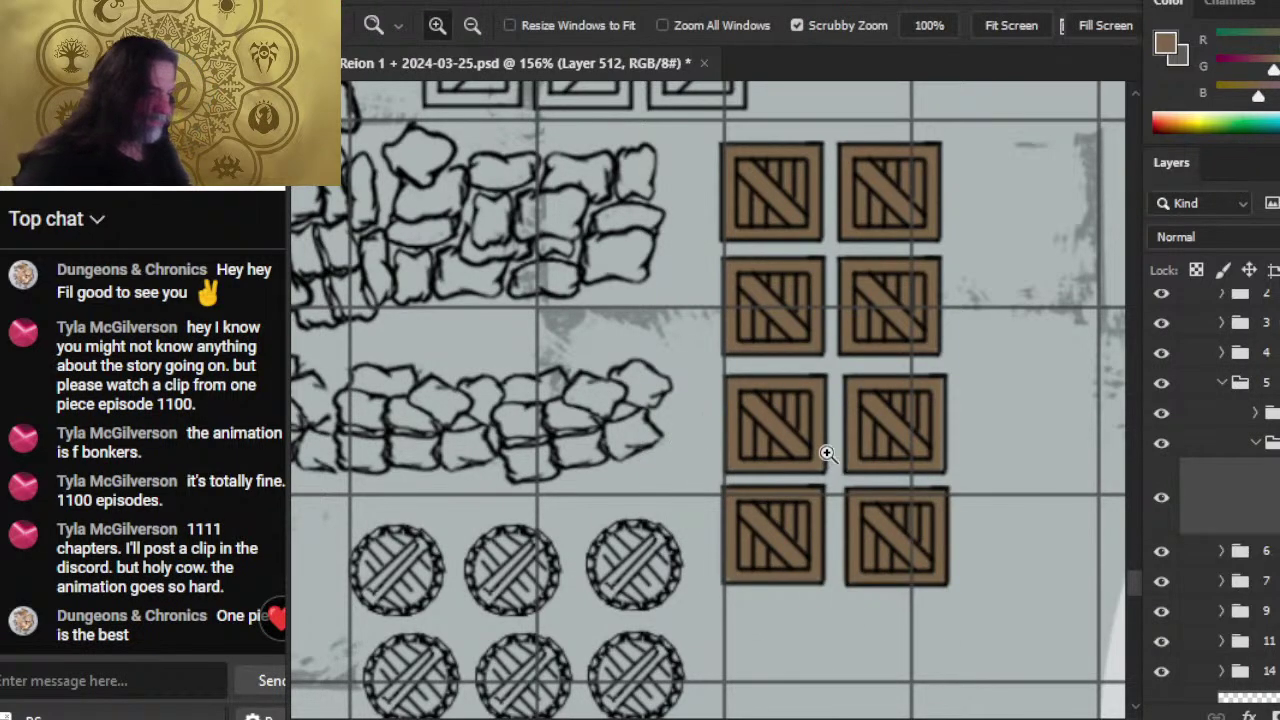
pyautogui.moveTo(827, 453); pyautogui.dragTo(716, 415)
pyautogui.doubleClick(627, 191)
pyautogui.press('b')
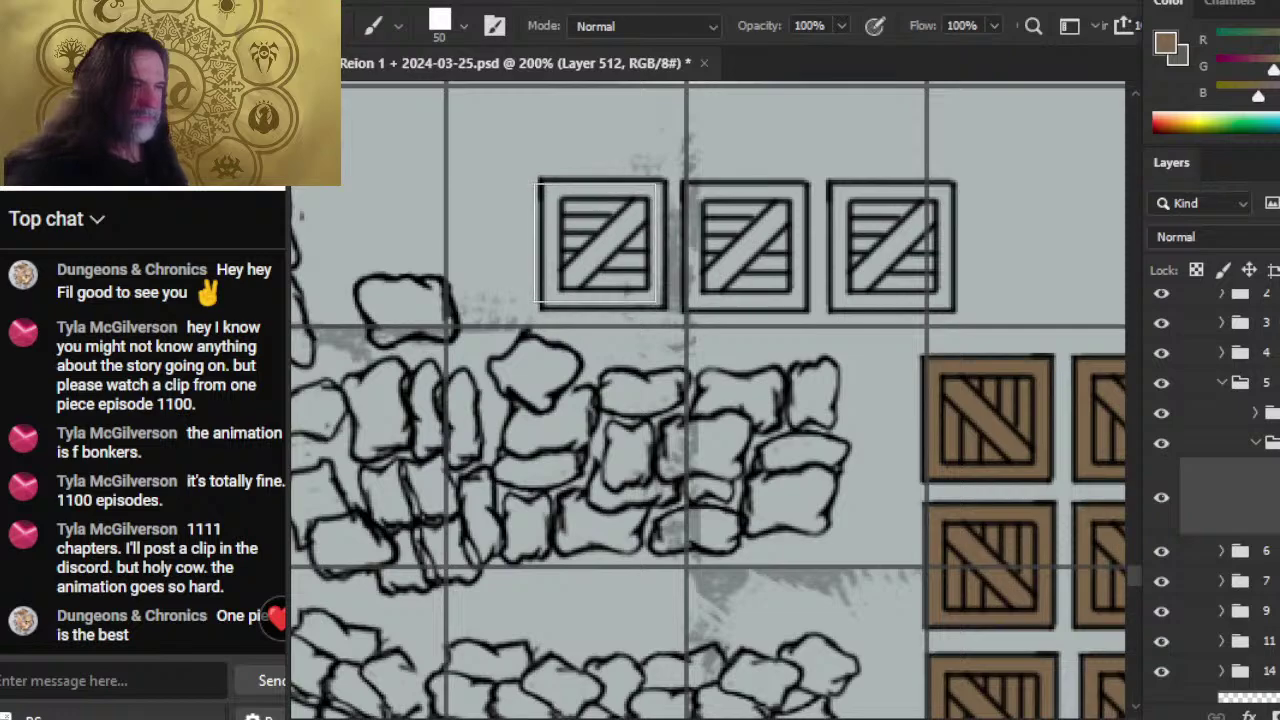
pyautogui.click(598, 242)
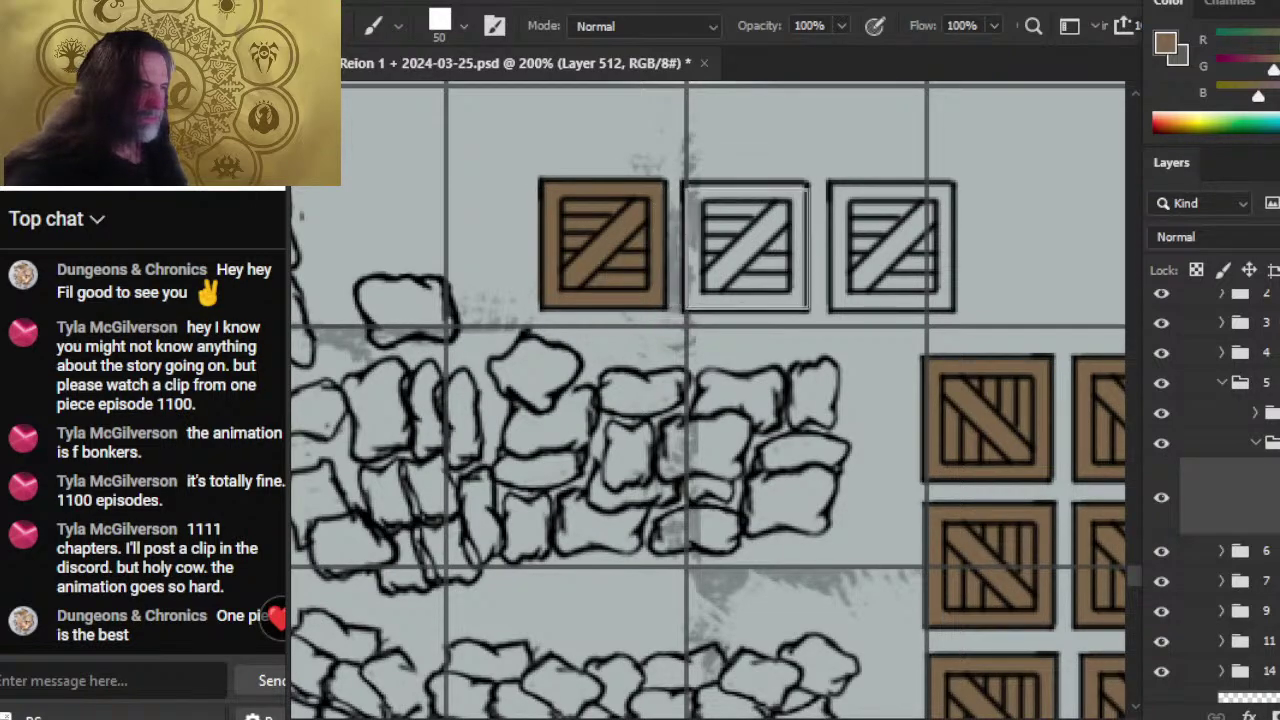
pyautogui.click(746, 246)
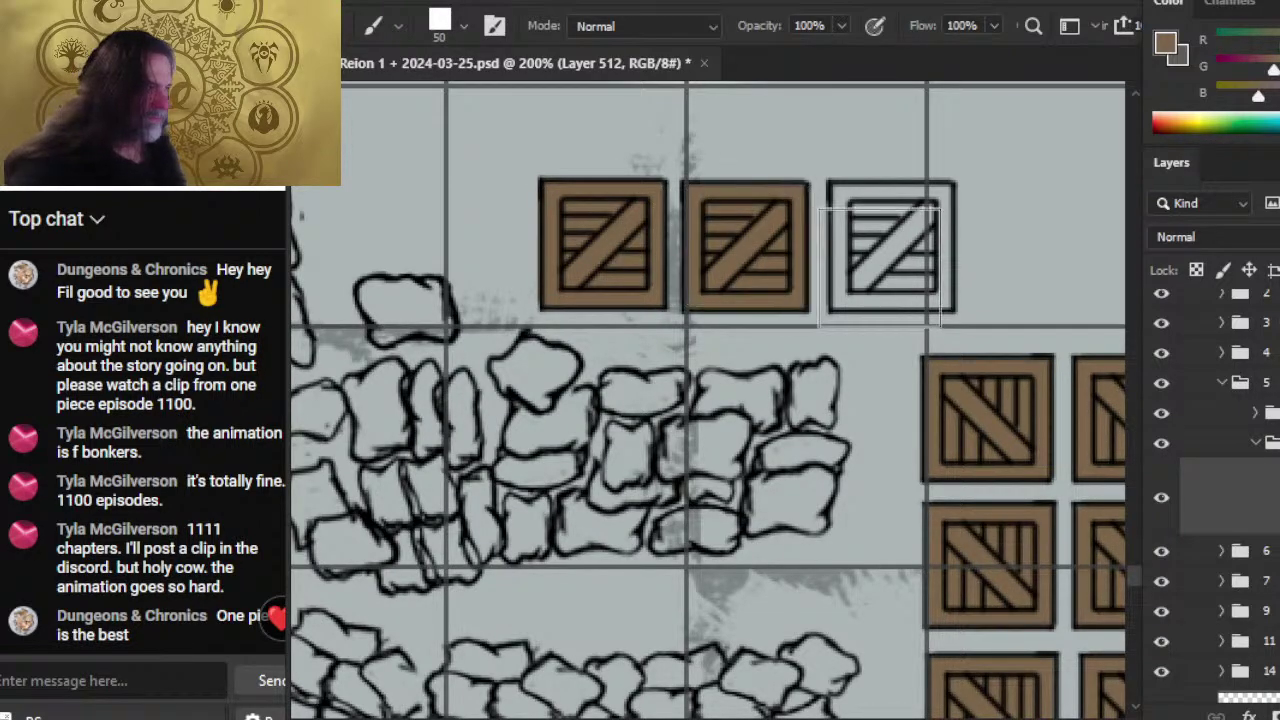
pyautogui.click(889, 248)
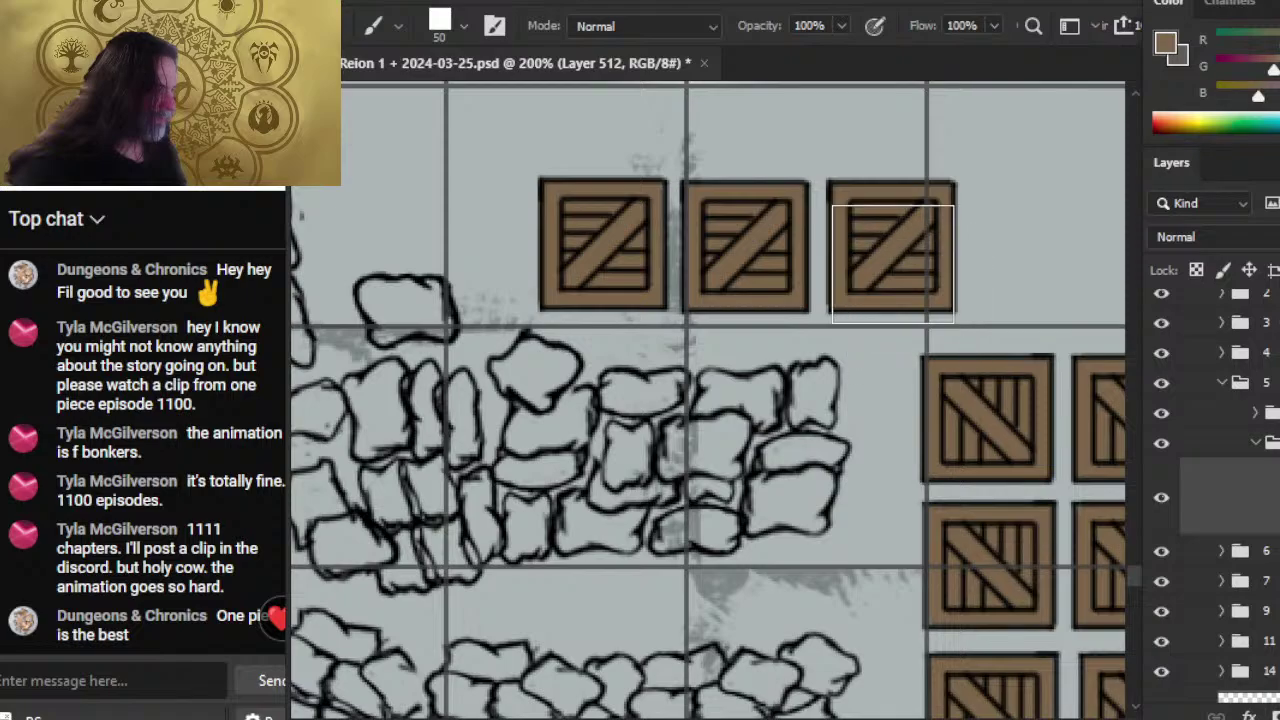
pyautogui.press('z')
pyautogui.moveTo(926, 372); pyautogui.dragTo(777, 420)
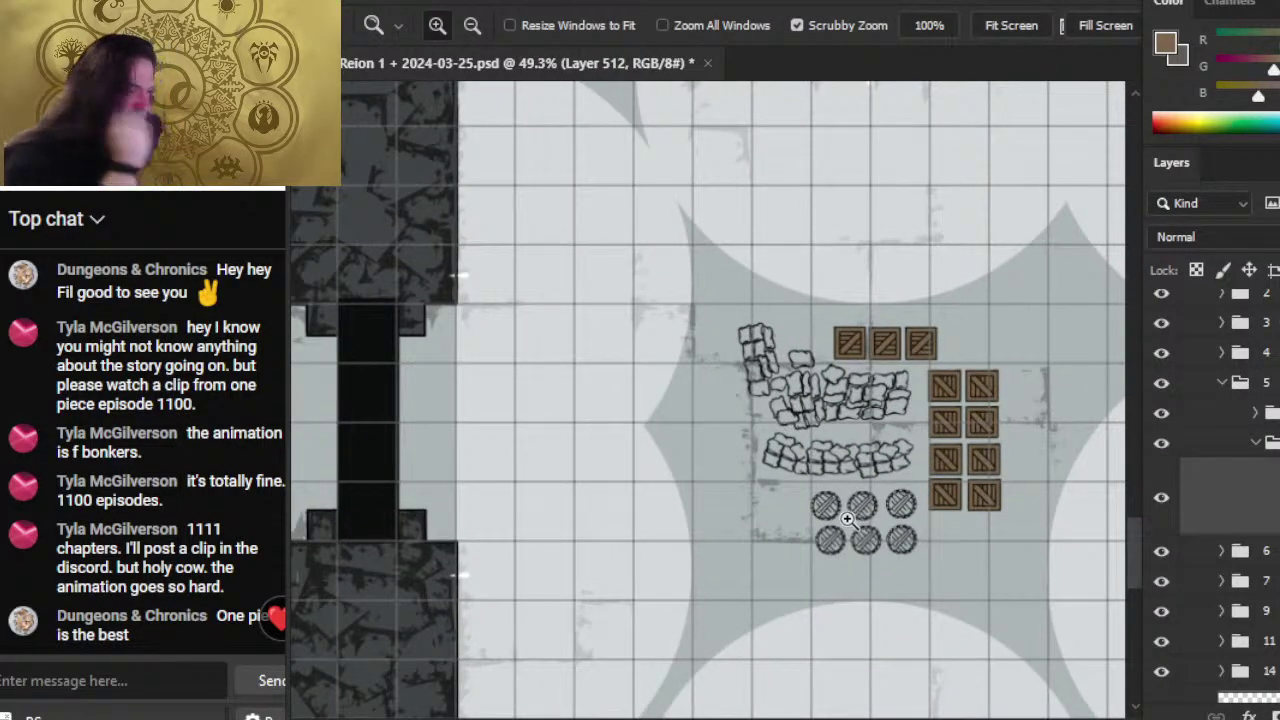
pyautogui.moveTo(996, 490); pyautogui.dragTo(639, 334)
pyautogui.moveTo(900, 432); pyautogui.dragTo(790, 434)
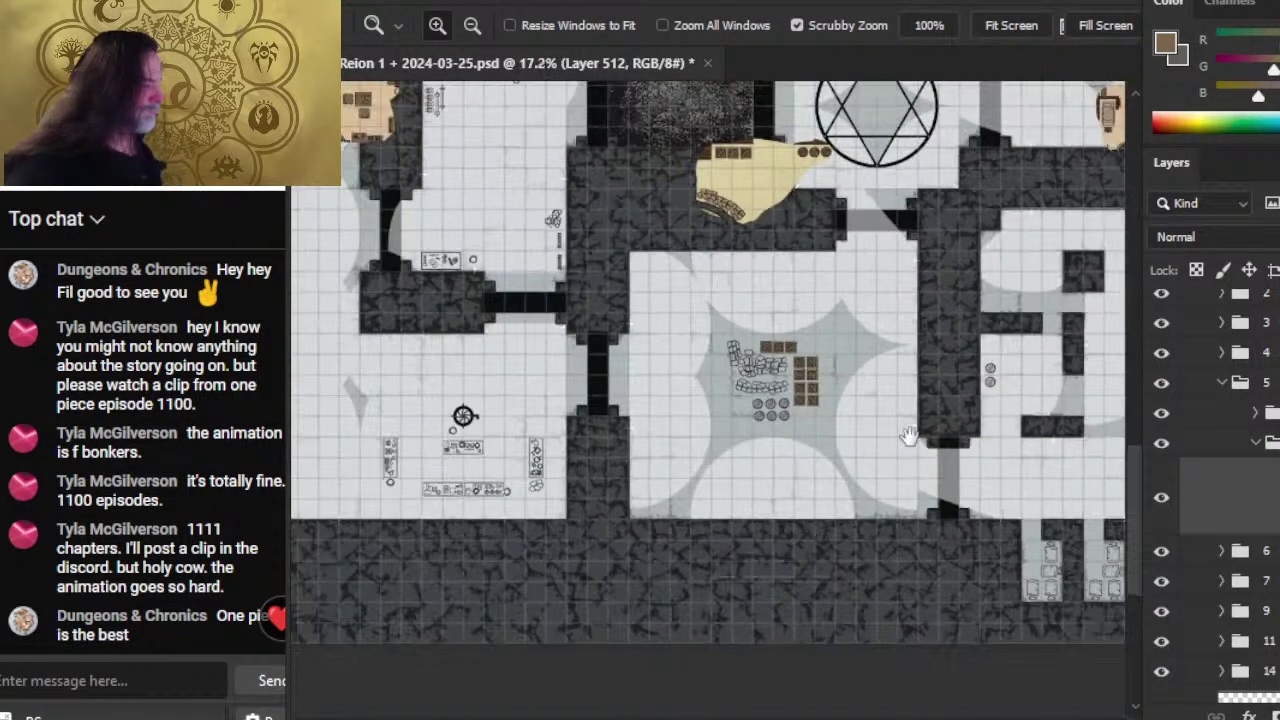
# - Collapse the COLOR group and the room 5 storage room group in the layer list
pyautogui.moveTo(975, 449); pyautogui.dragTo(607, 362)
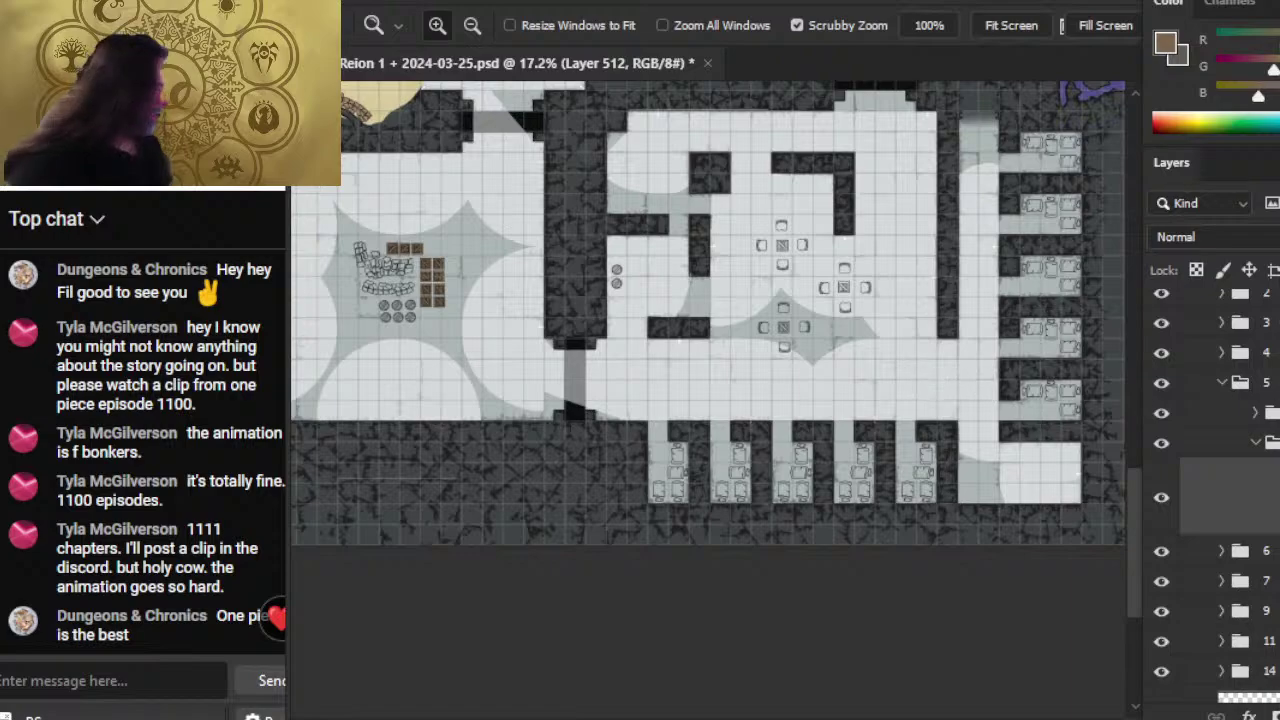
pyautogui.click(1257, 445)
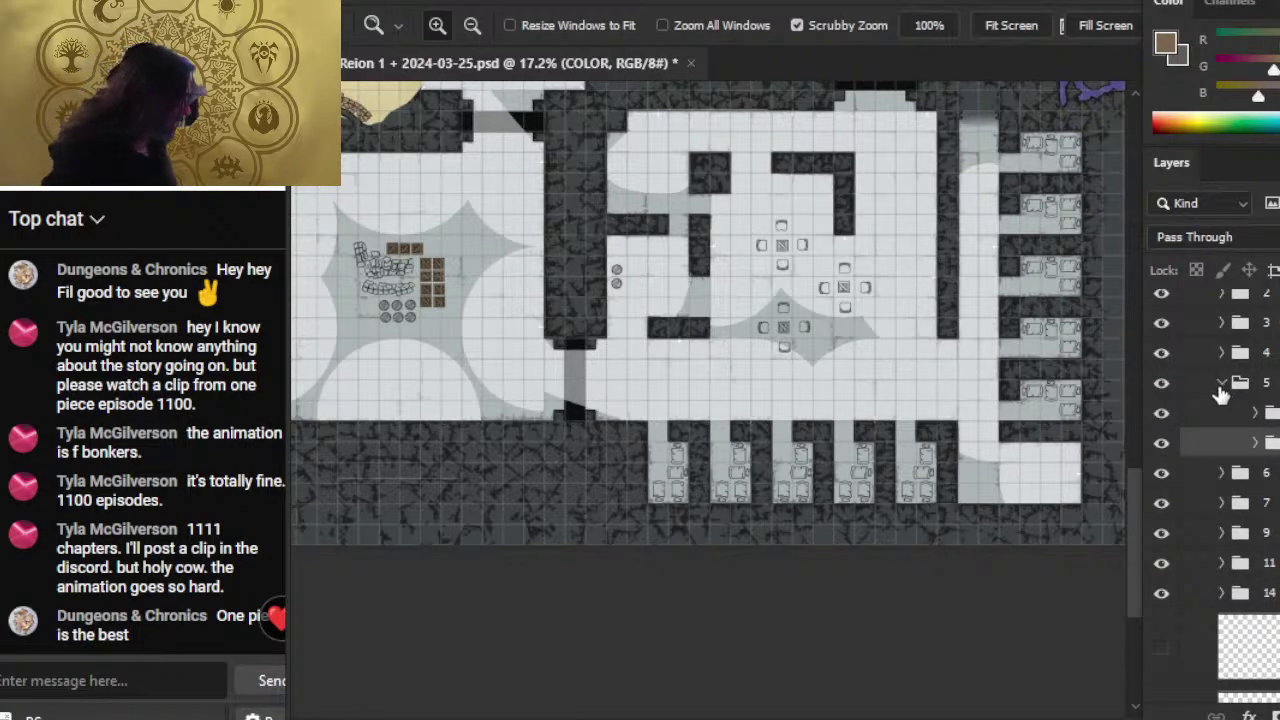
pyautogui.click(1221, 386)
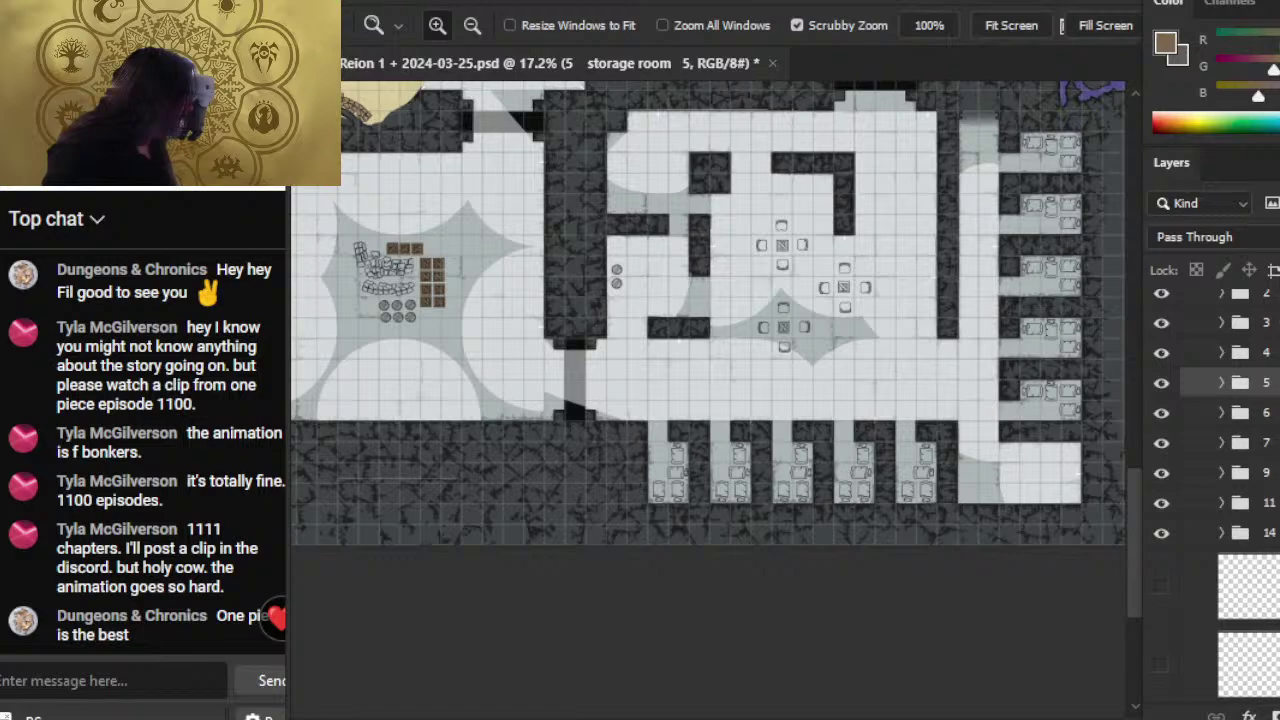
# - Group the two existing subgroups inside room 4's group into a new group named BW
pyautogui.scroll(2, 1220, 440)
pyautogui.click(1220, 410)
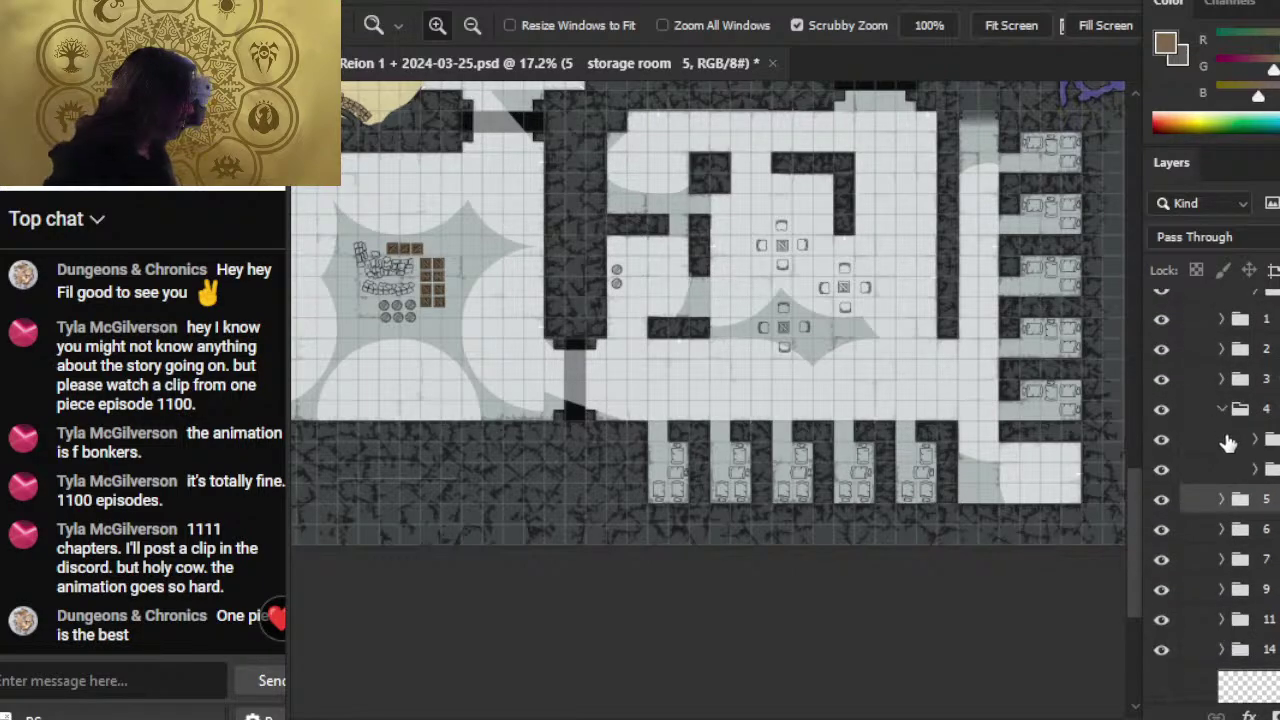
pyautogui.click(1268, 469)
pyautogui.keyDown('shift'); pyautogui.click(1268, 439); pyautogui.keyUp('shift')
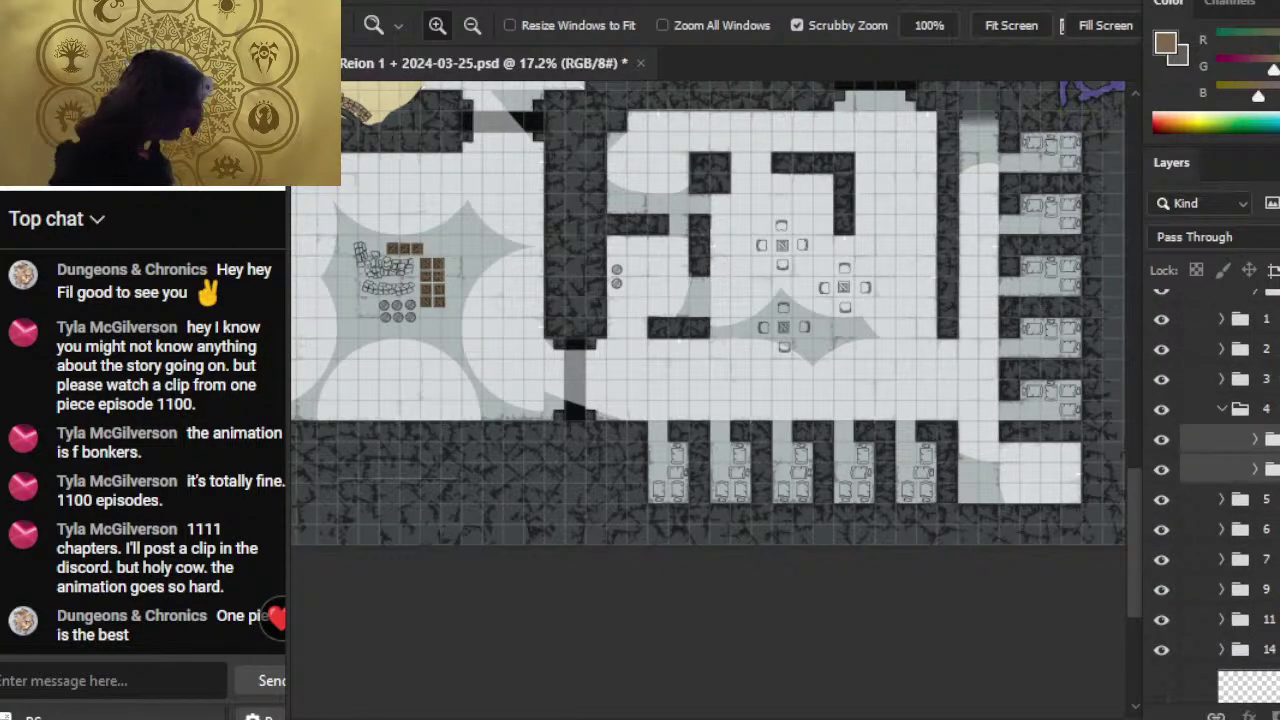
pyautogui.hotkey('ctrl', 'g')
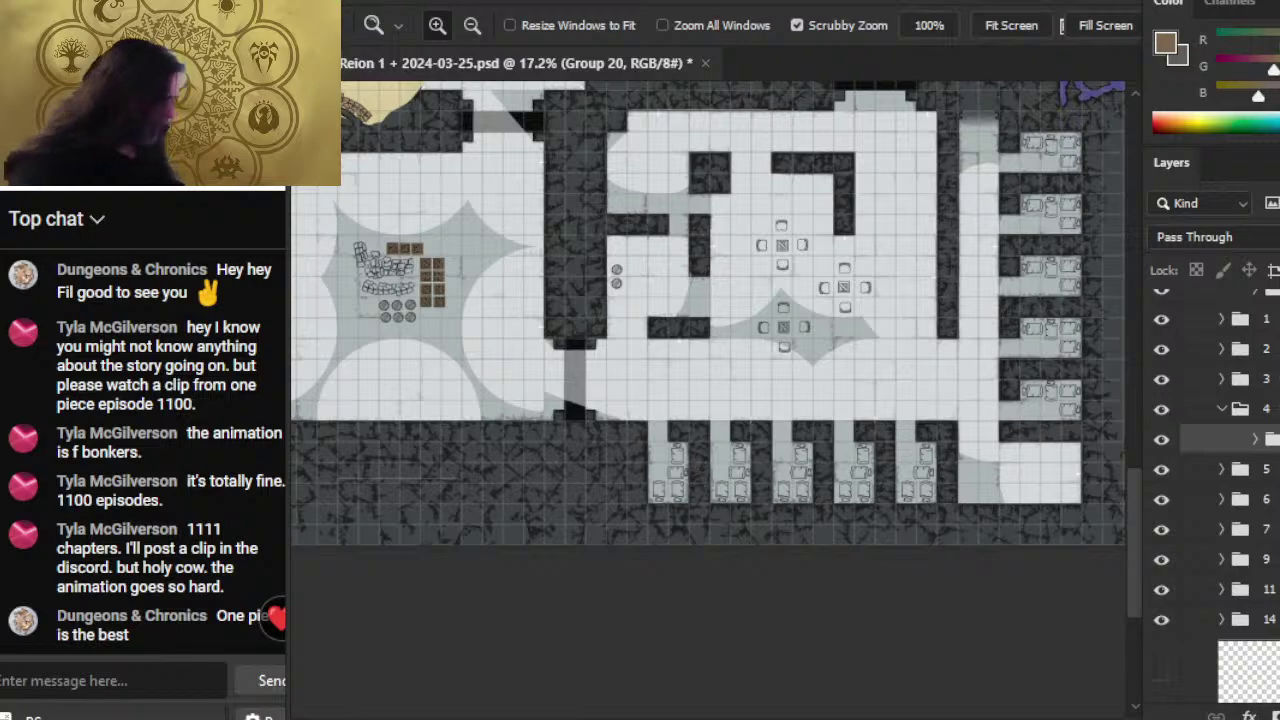
pyautogui.write('BW')
pyautogui.press('Return')
# - Create a new layer inside a group named COLOR for room 4, and move the BW group above it
pyautogui.hotkey('ctrl', 'shift', 'alt', 'n')
pyautogui.hotkey('ctrl', 'g')
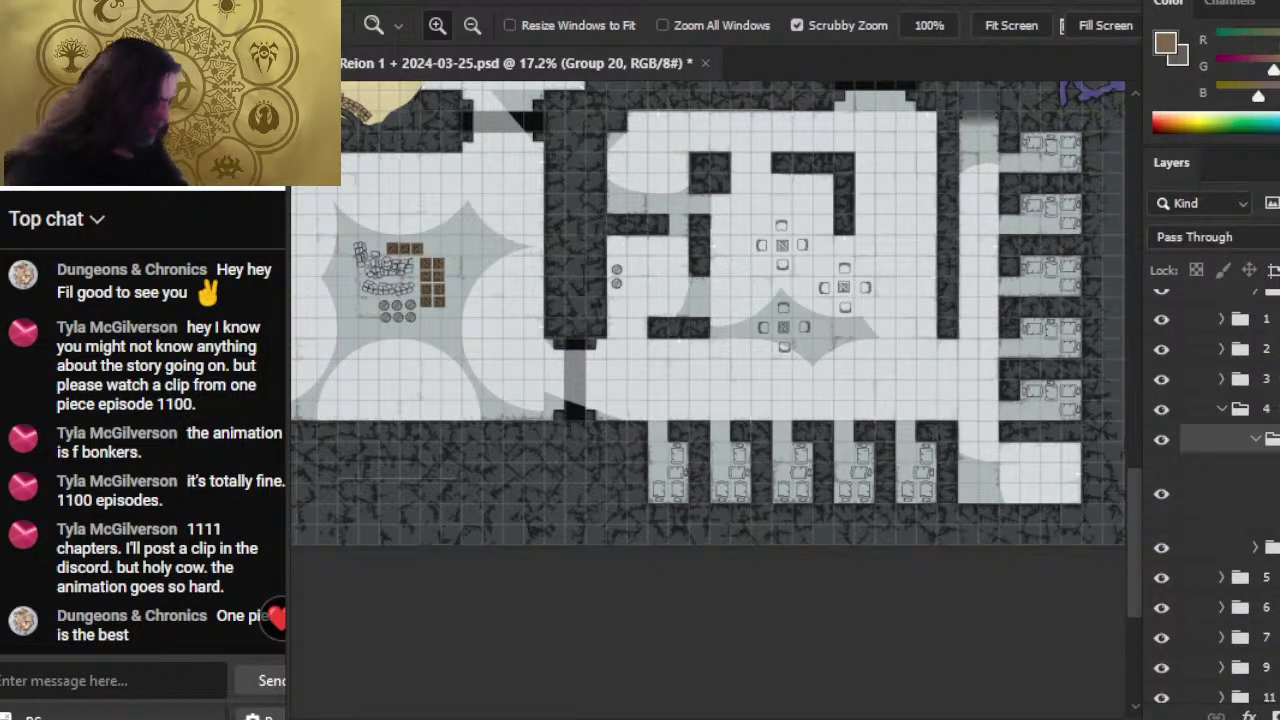
pyautogui.write('COLOR')
pyautogui.press('Return')
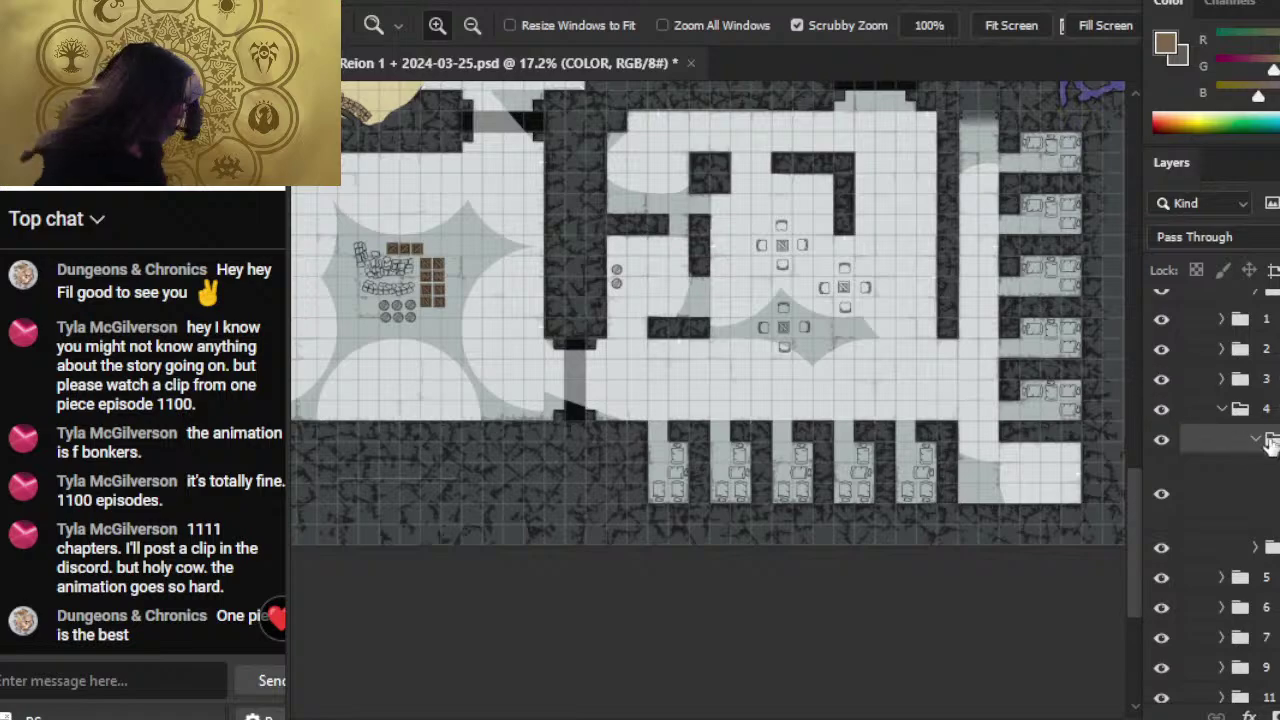
pyautogui.moveTo(1240, 547); pyautogui.dragTo(1240, 426)
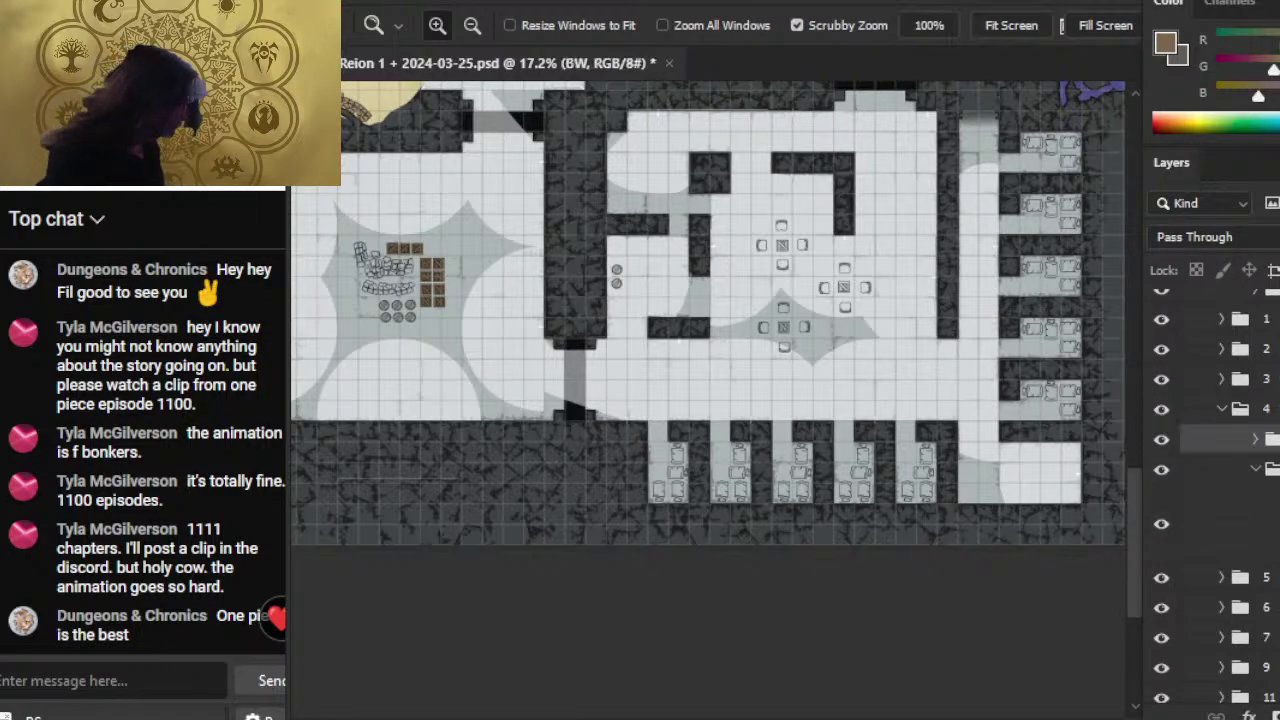
# - Stamp the sampled brown over the three crate tables between the chairs in room 4, on the new COLOR layer
pyautogui.click(1240, 522)
pyautogui.moveTo(804, 274); pyautogui.dragTo(913, 330)
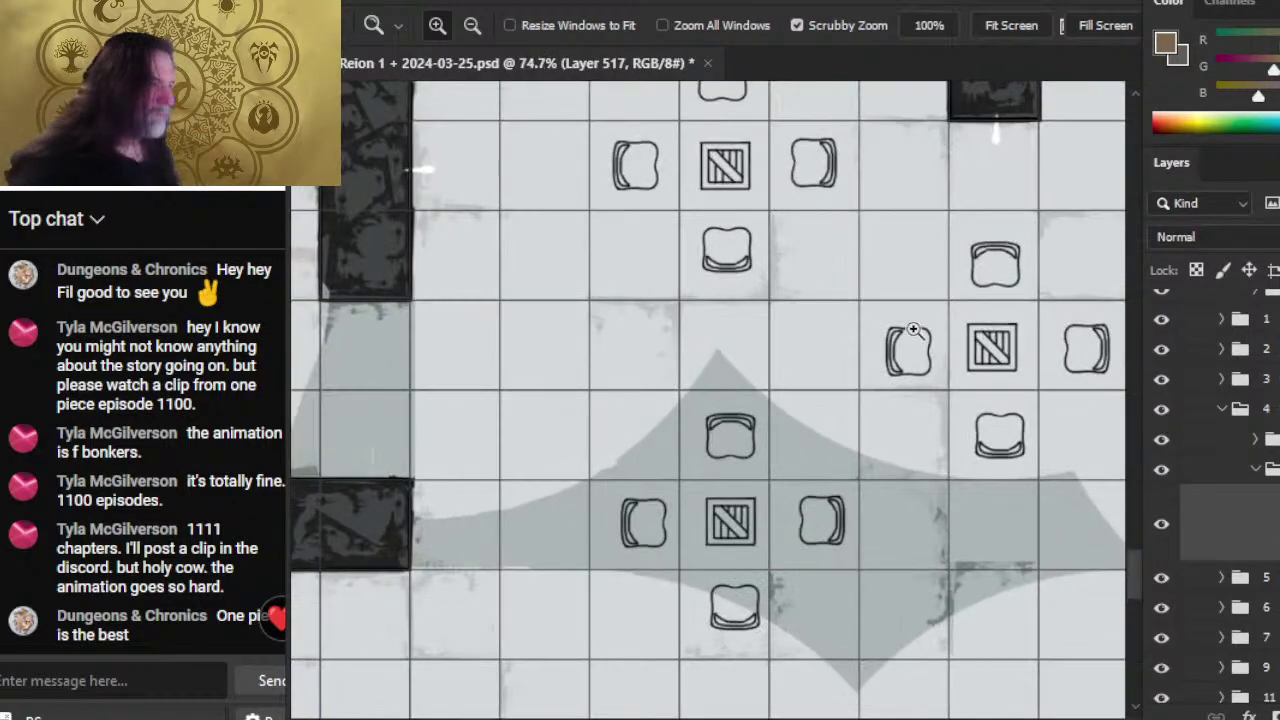
pyautogui.moveTo(733, 218)
pyautogui.mouseDown()
pyautogui.moveTo(711, 330)
pyautogui.moveTo(776, 309)
pyautogui.mouseUp()
pyautogui.press('b')
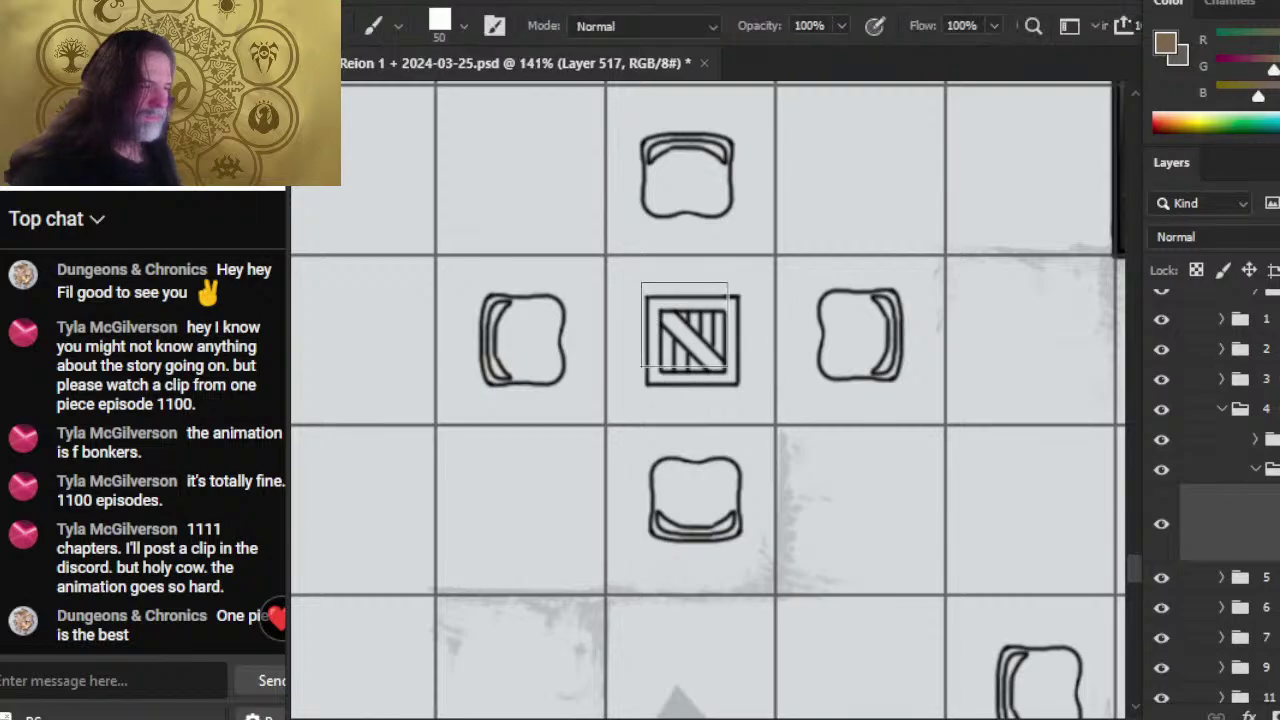
pyautogui.click(692, 338)
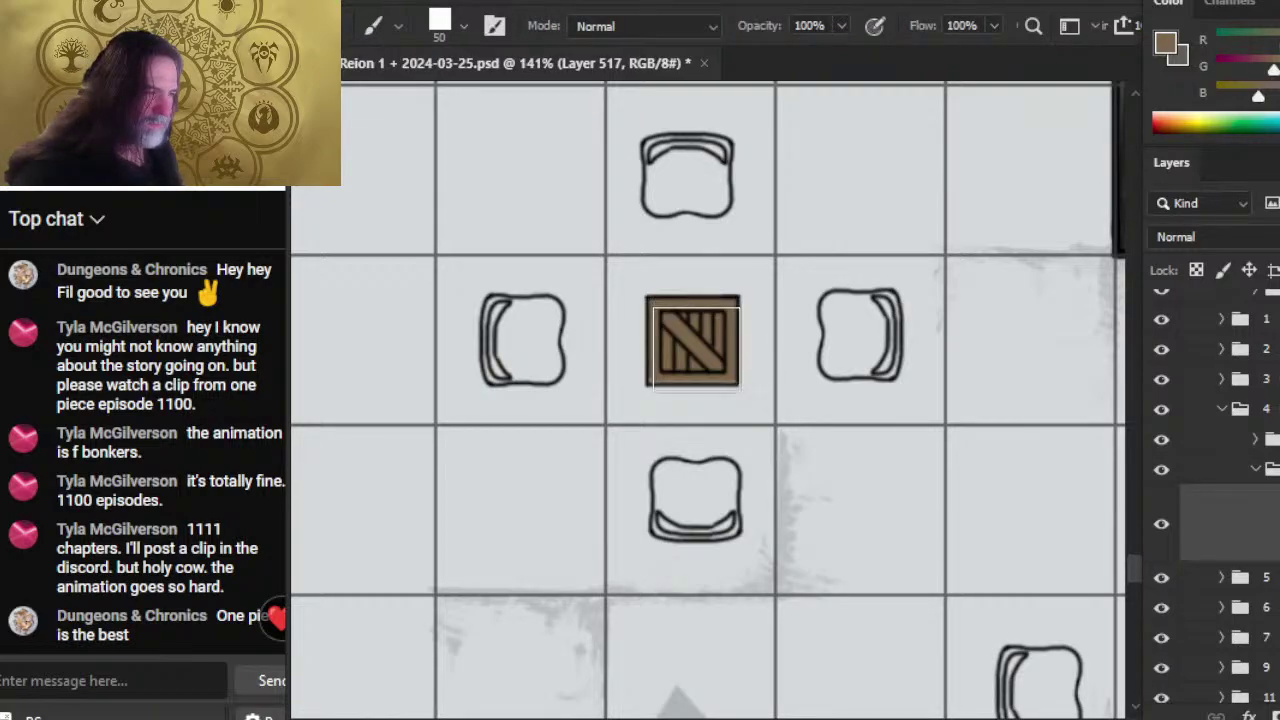
pyautogui.press('e')
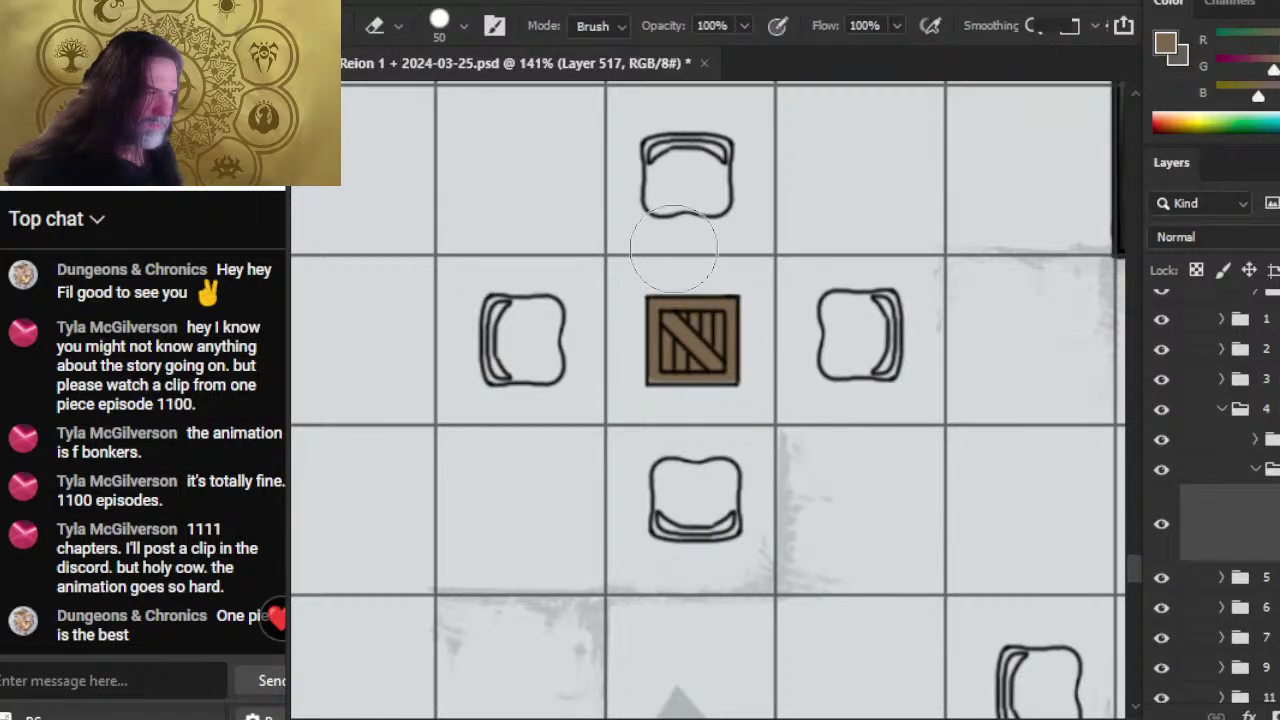
pyautogui.press('b')
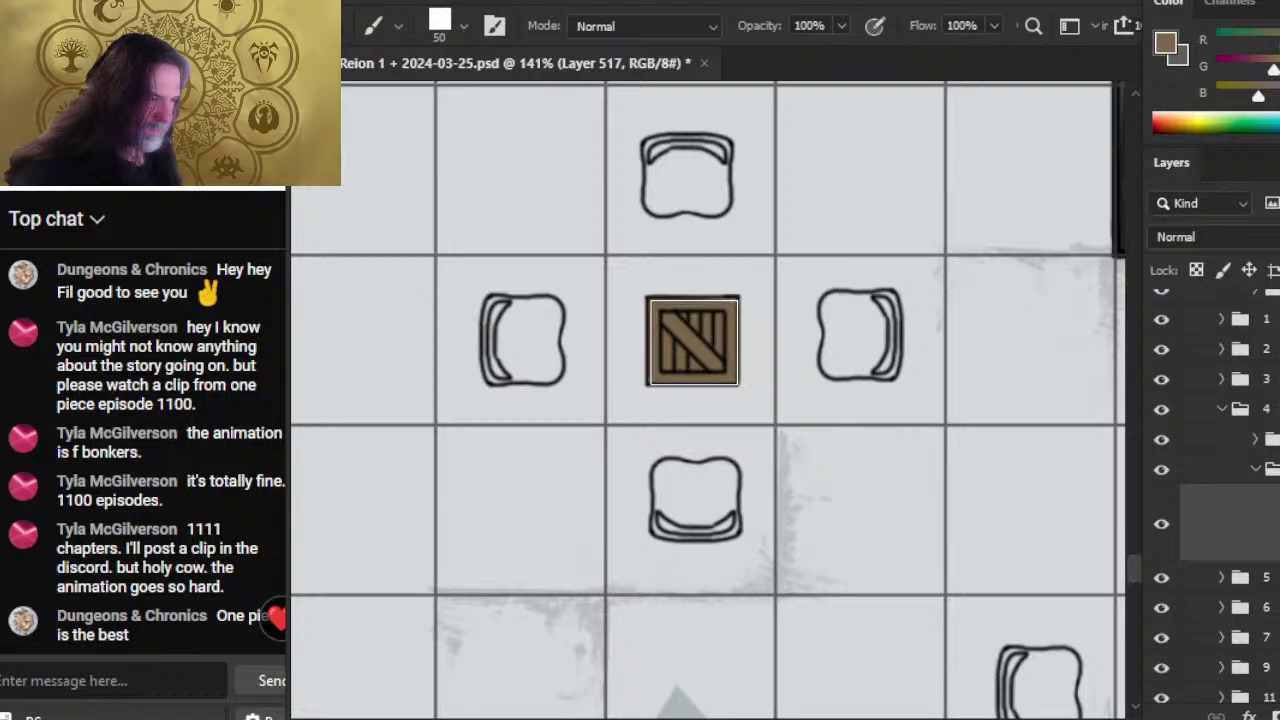
pyautogui.moveTo(834, 530); pyautogui.dragTo(531, 178)
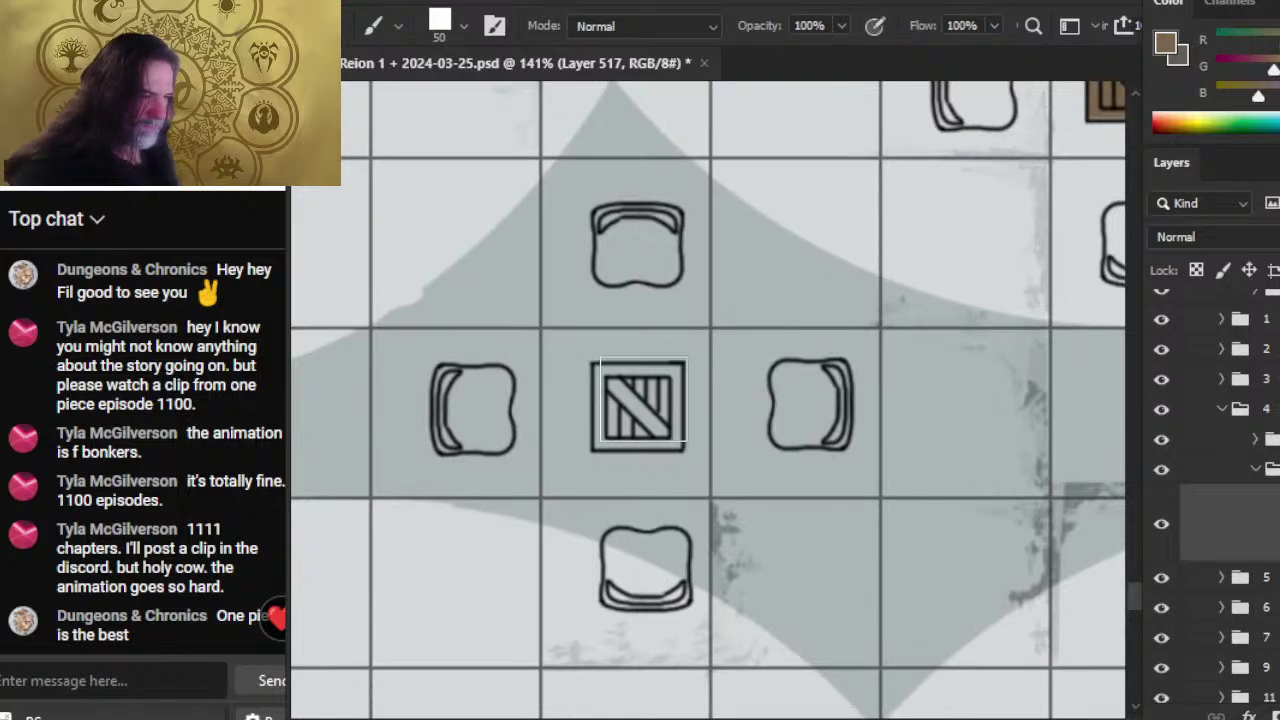
# - Sample the brown fill of the coloured barrels beside the hexagram circle
pyautogui.press('z')
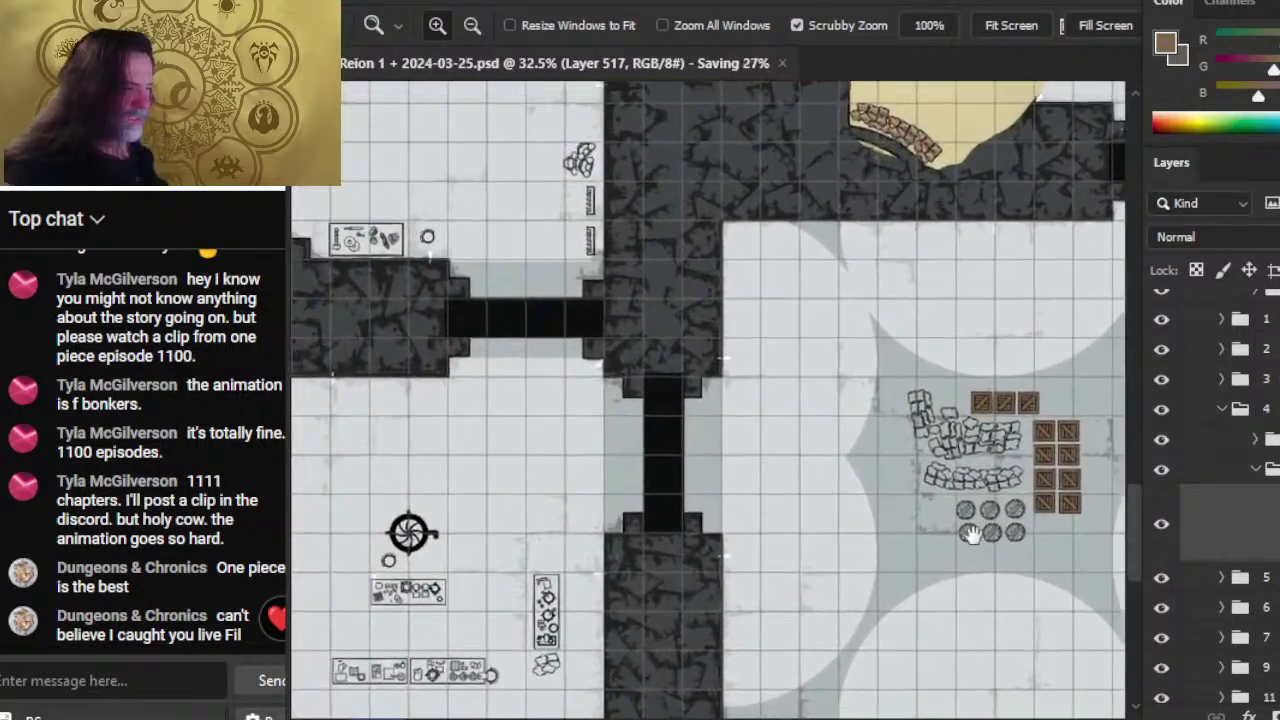
pyautogui.moveTo(891, 495); pyautogui.dragTo(1006, 560)
pyautogui.moveTo(634, 614); pyautogui.dragTo(797, 351)
pyautogui.moveTo(652, 267); pyautogui.dragTo(609, 711)
pyautogui.moveTo(777, 480); pyautogui.dragTo(463, 363)
pyautogui.moveTo(883, 642); pyautogui.dragTo(765, 397)
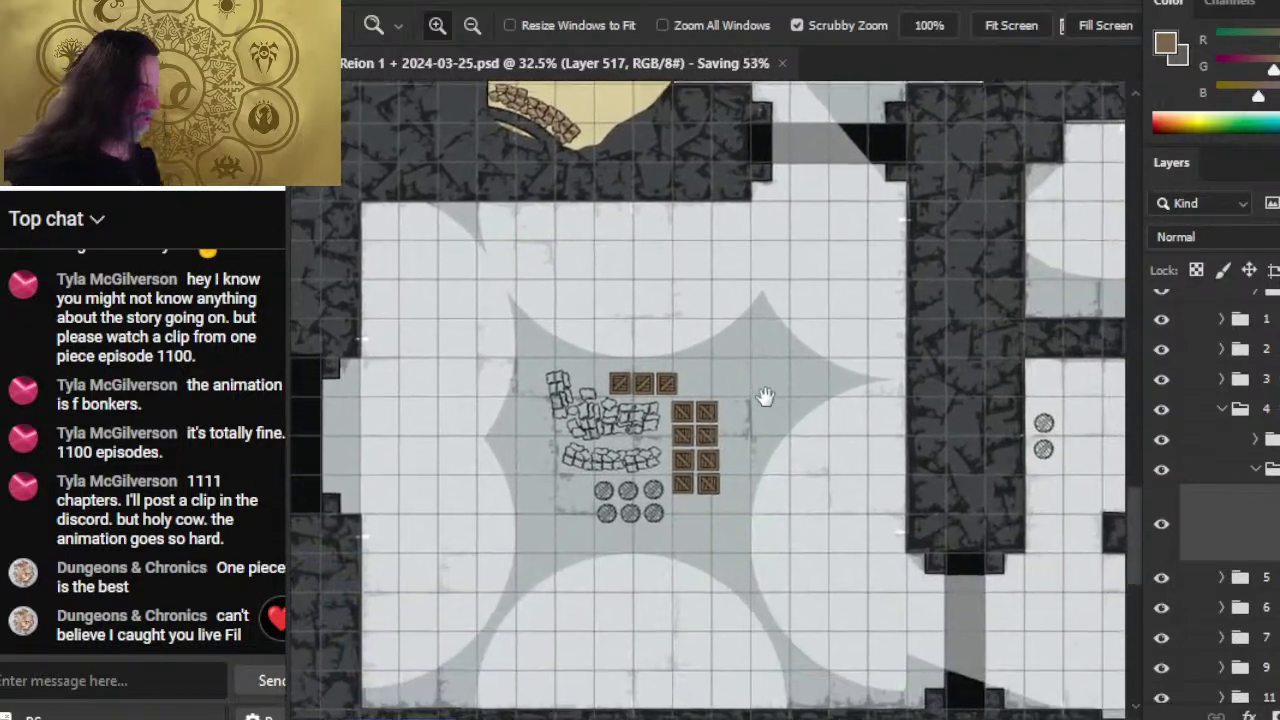
pyautogui.moveTo(674, 317)
pyautogui.mouseDown()
pyautogui.moveTo(720, 460)
pyautogui.moveTo(710, 567)
pyautogui.mouseUp()
pyautogui.moveTo(678, 266); pyautogui.dragTo(879, 335)
pyautogui.press('b')
pyautogui.keyDown('alt'); pyautogui.click(684, 491); pyautogui.keyUp('alt')
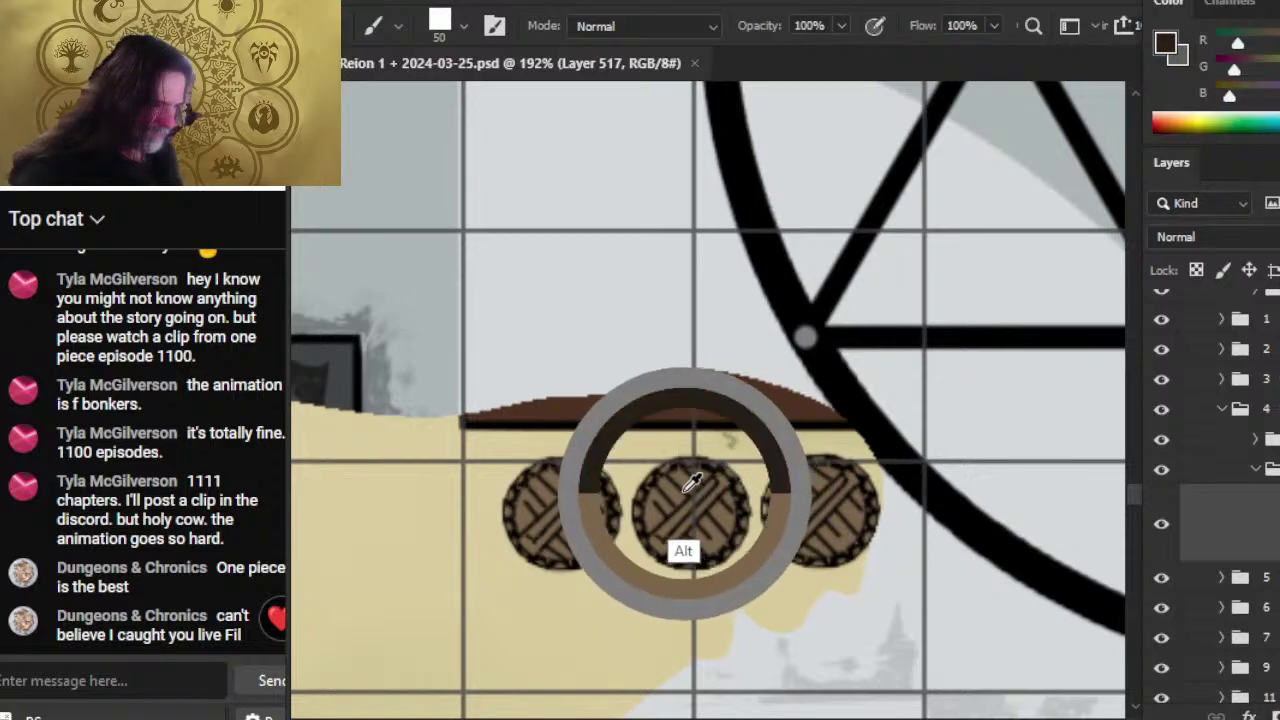
# - Check the coloured crates in room 4 by toggling the visibility of its groups
pyautogui.press('z')
pyautogui.scroll(-8, 846, 523)
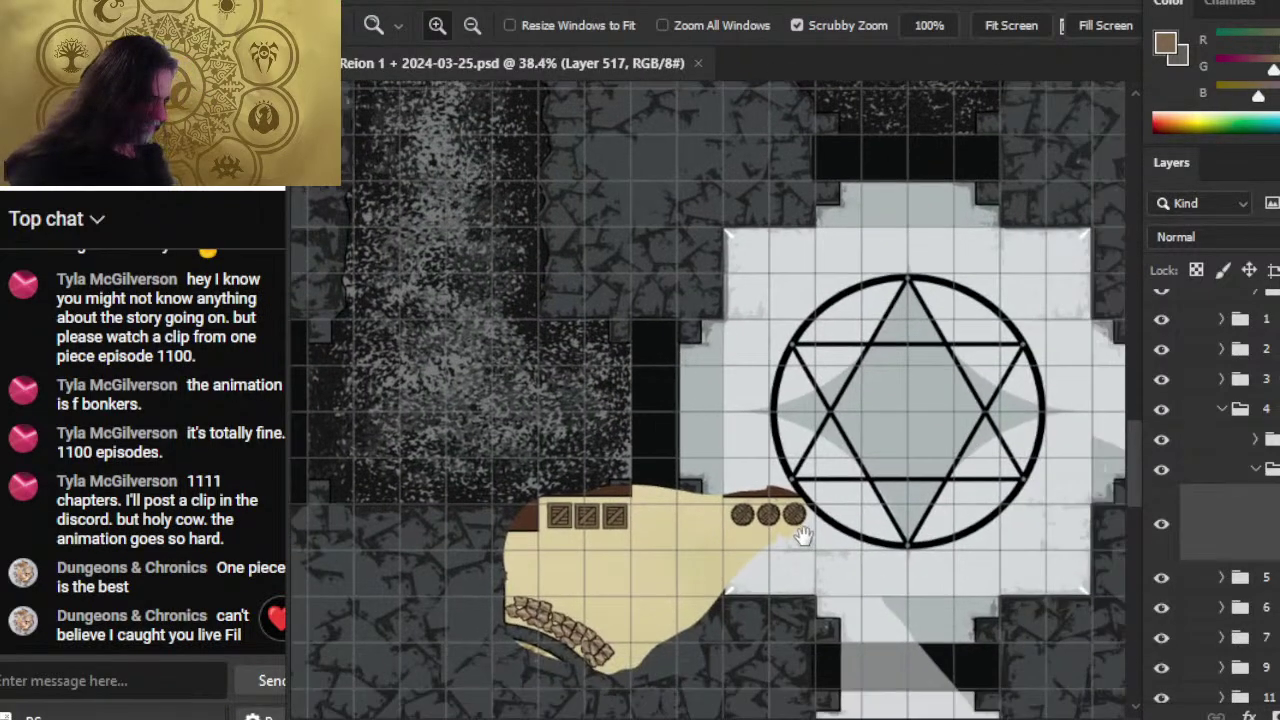
pyautogui.moveTo(803, 536); pyautogui.dragTo(466, 263)
pyautogui.moveTo(943, 494); pyautogui.dragTo(803, 328)
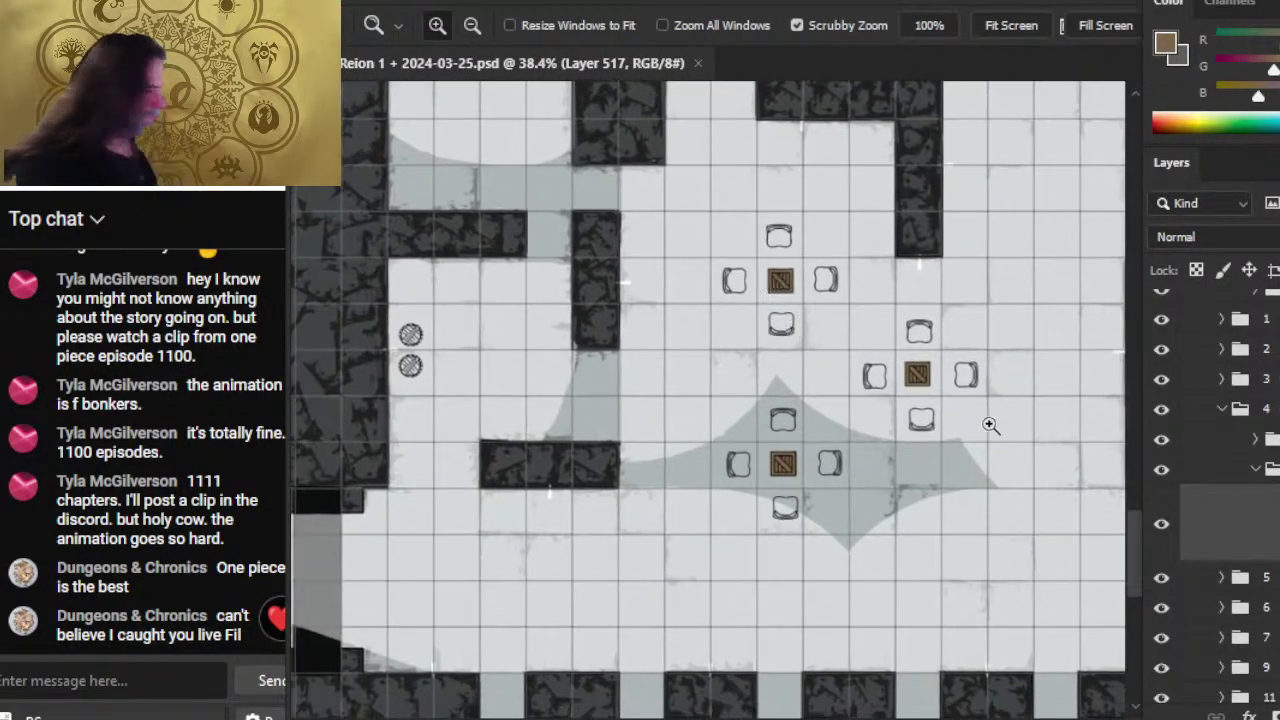
pyautogui.click(1161, 410)
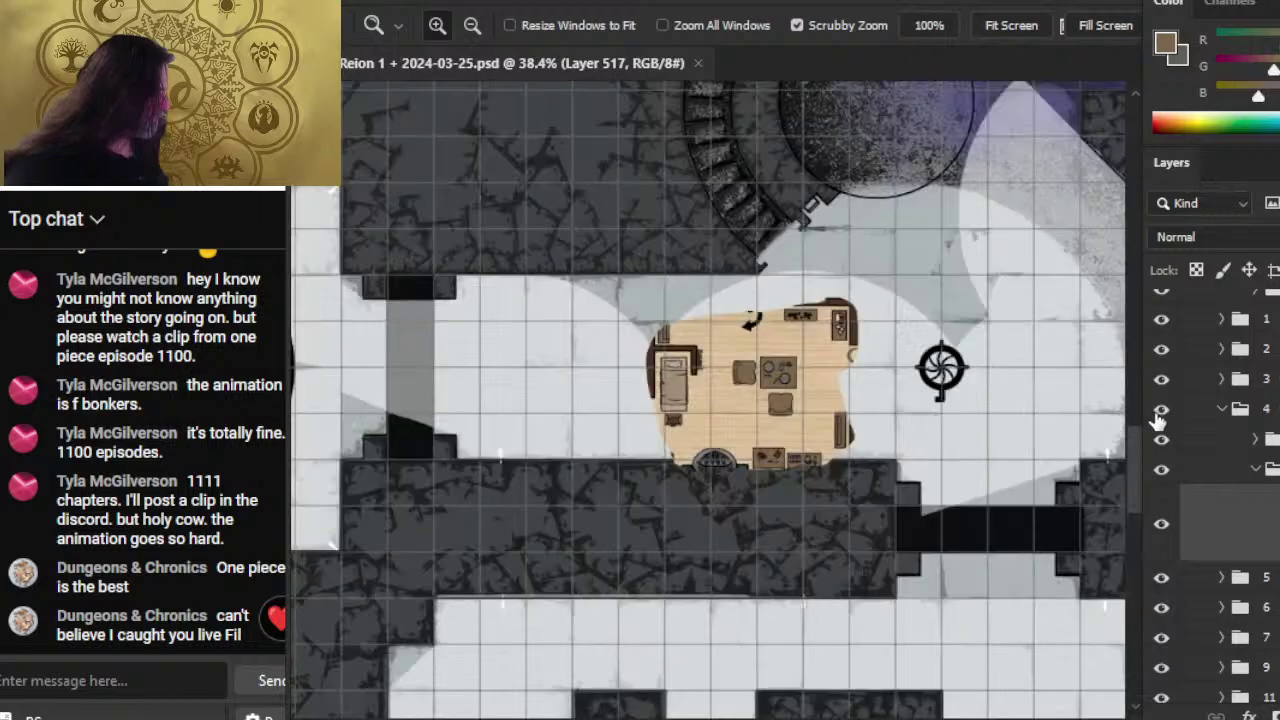
pyautogui.moveTo(997, 549); pyautogui.dragTo(783, 211)
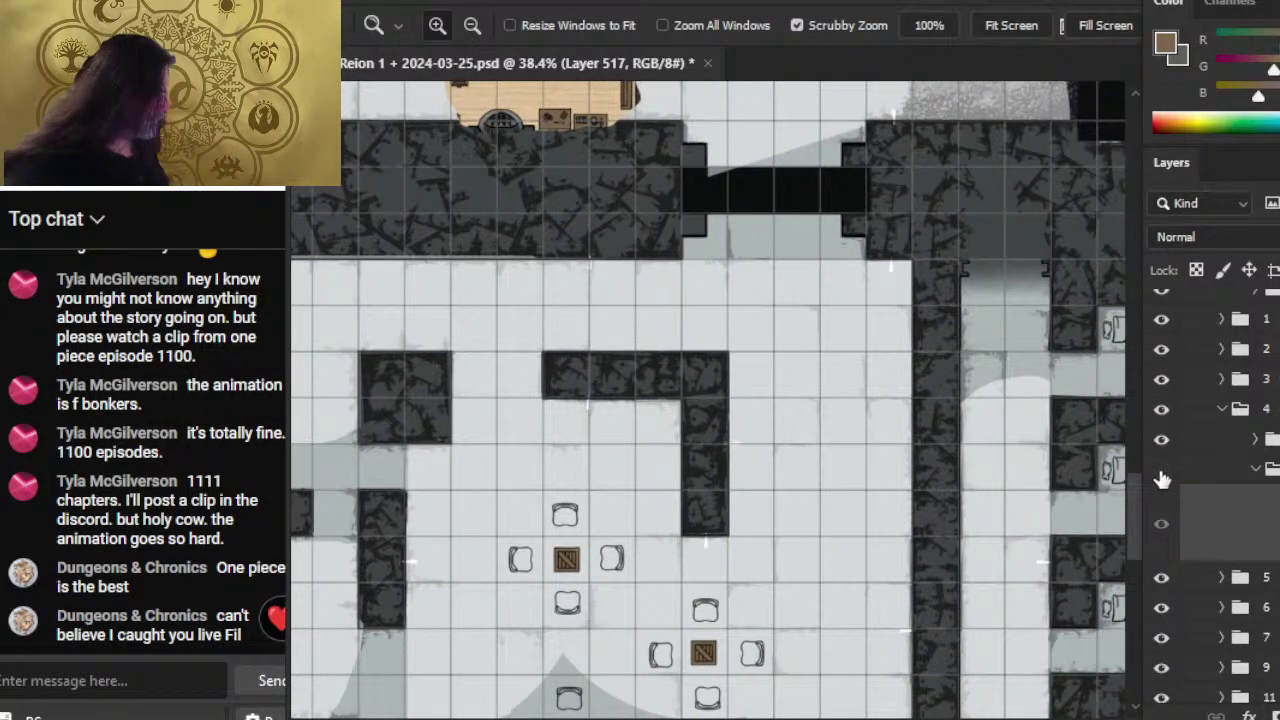
pyautogui.click(1162, 467)
pyautogui.moveTo(653, 530); pyautogui.dragTo(960, 420)
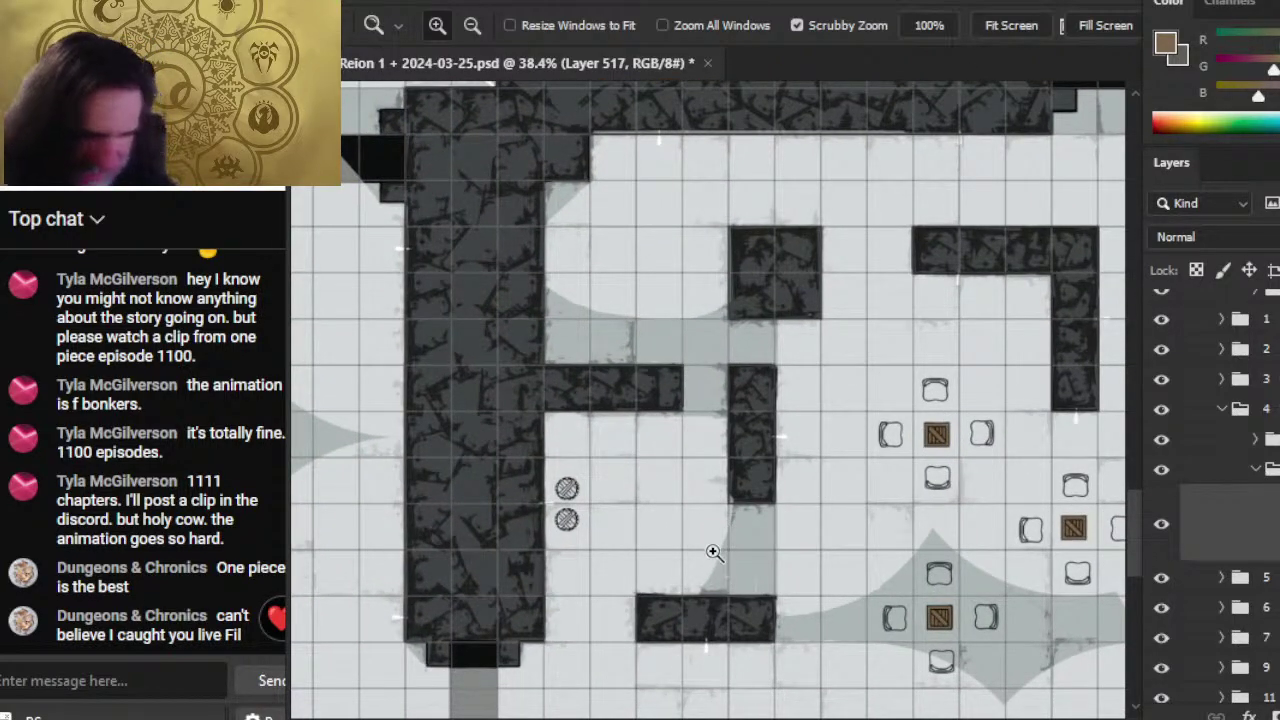
# - Switch the brush to the solid round preset at 50 px for the barrels
pyautogui.press('b')
pyautogui.rightClick(890, 472)
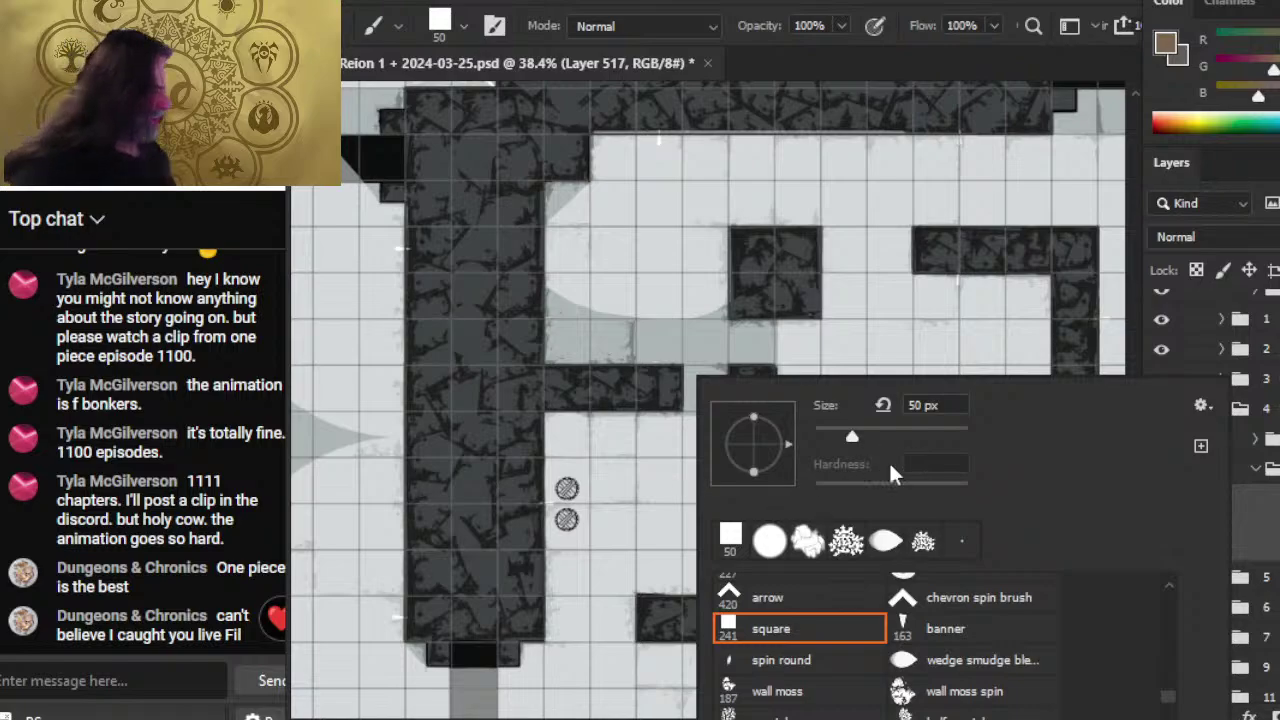
pyautogui.click(780, 545)
pyautogui.click(932, 7)
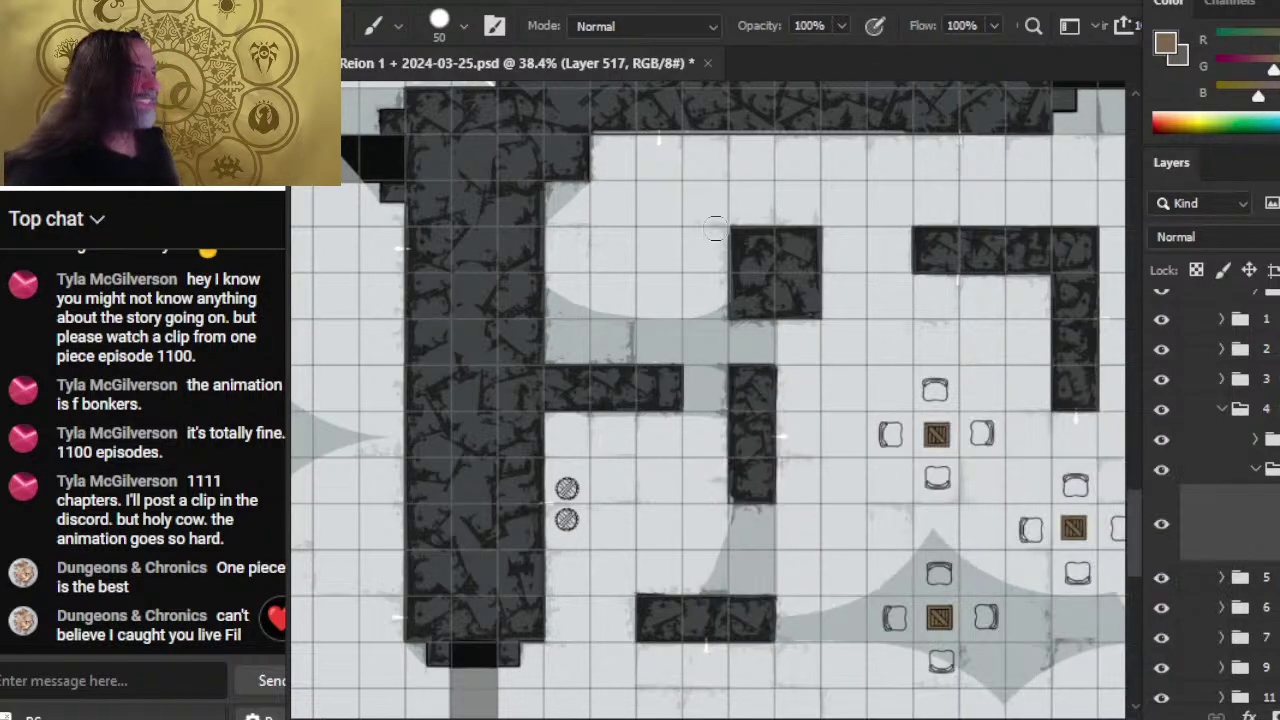
# - Try to stamp the brown over the two barrels beside room 4's thick wall
pyautogui.press('z')
pyautogui.moveTo(560, 480); pyautogui.dragTo(750, 474)
pyautogui.press('b')
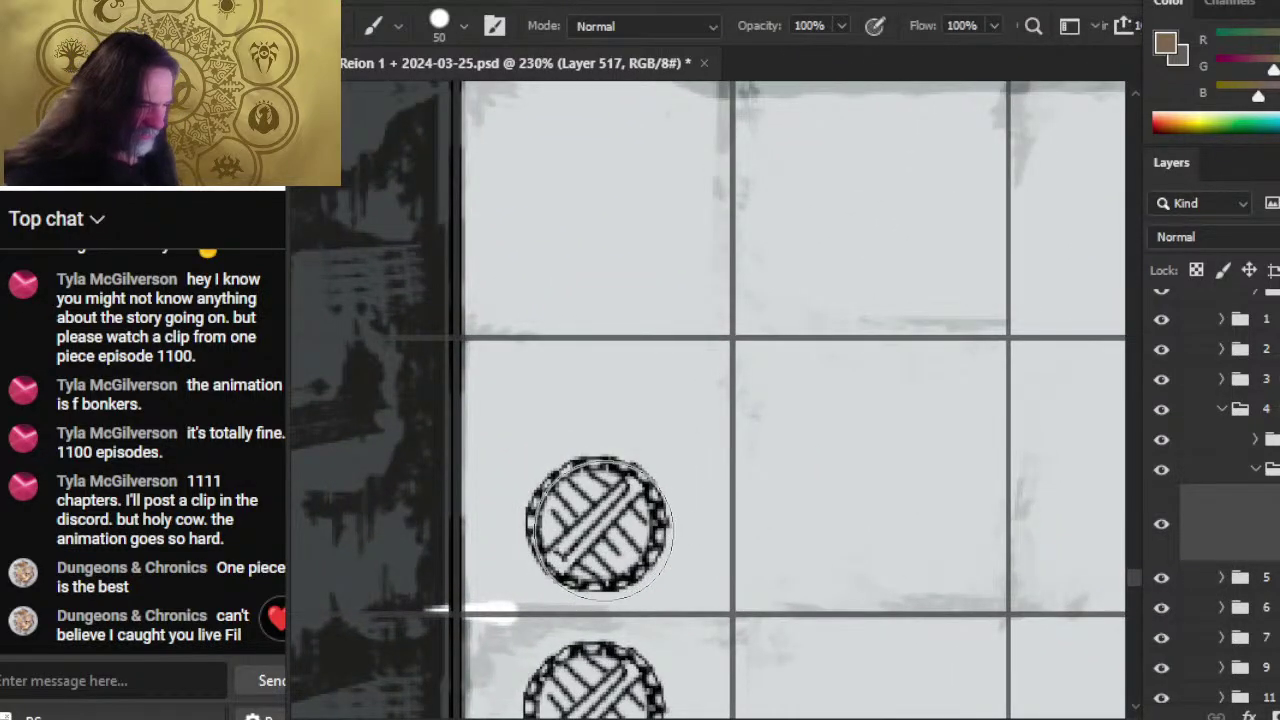
pyautogui.click(599, 528)
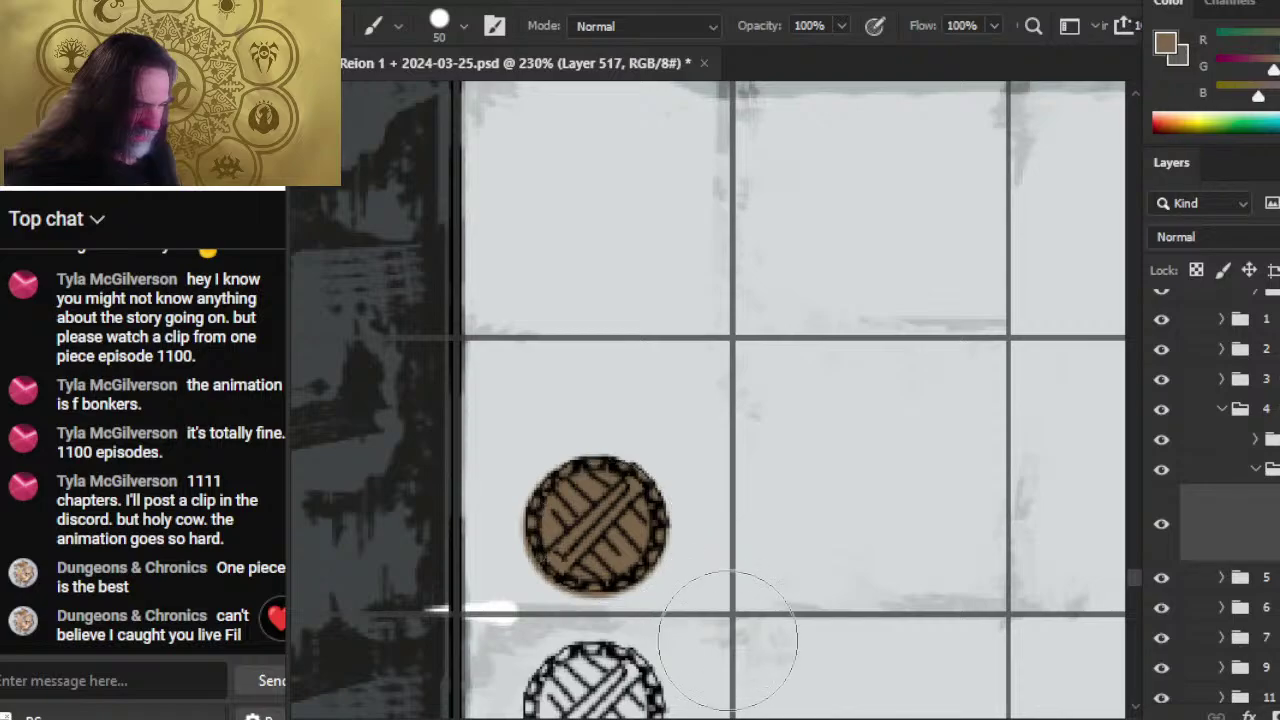
pyautogui.moveTo(730, 619); pyautogui.dragTo(788, 322)
pyautogui.click(657, 420)
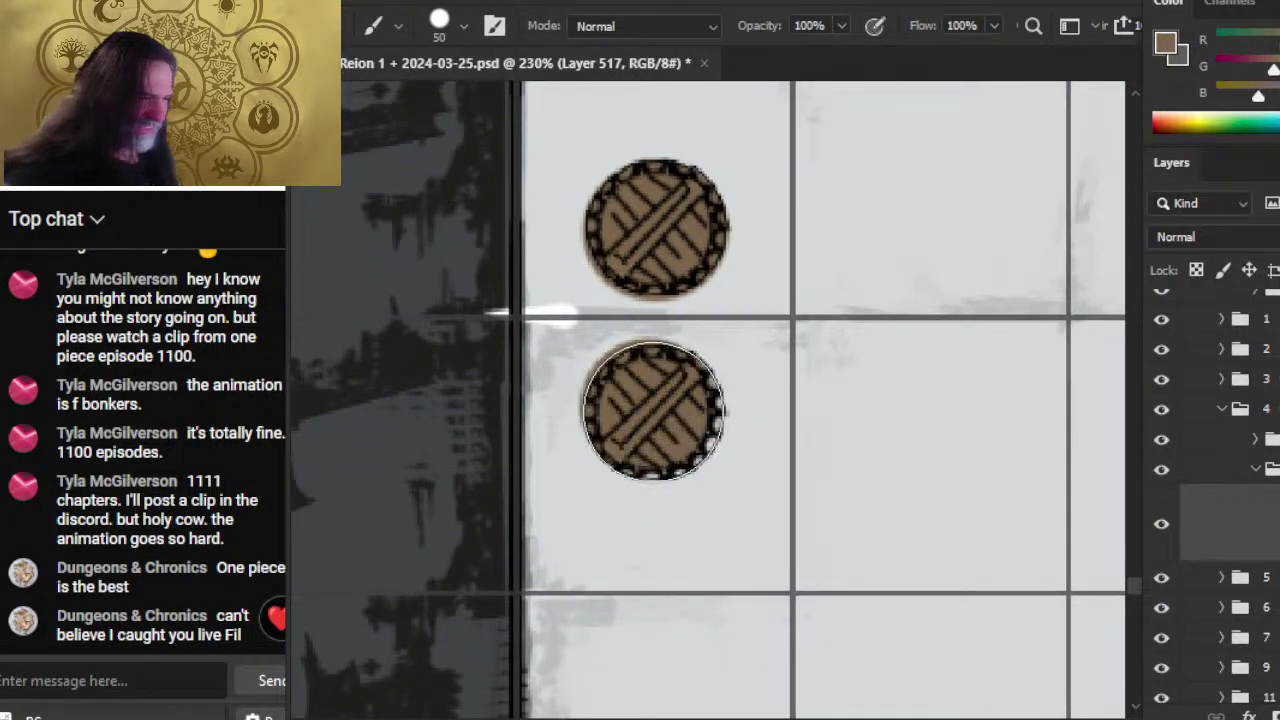
# - Undo the brown stamps on both barrels in room 4
pyautogui.press('e')
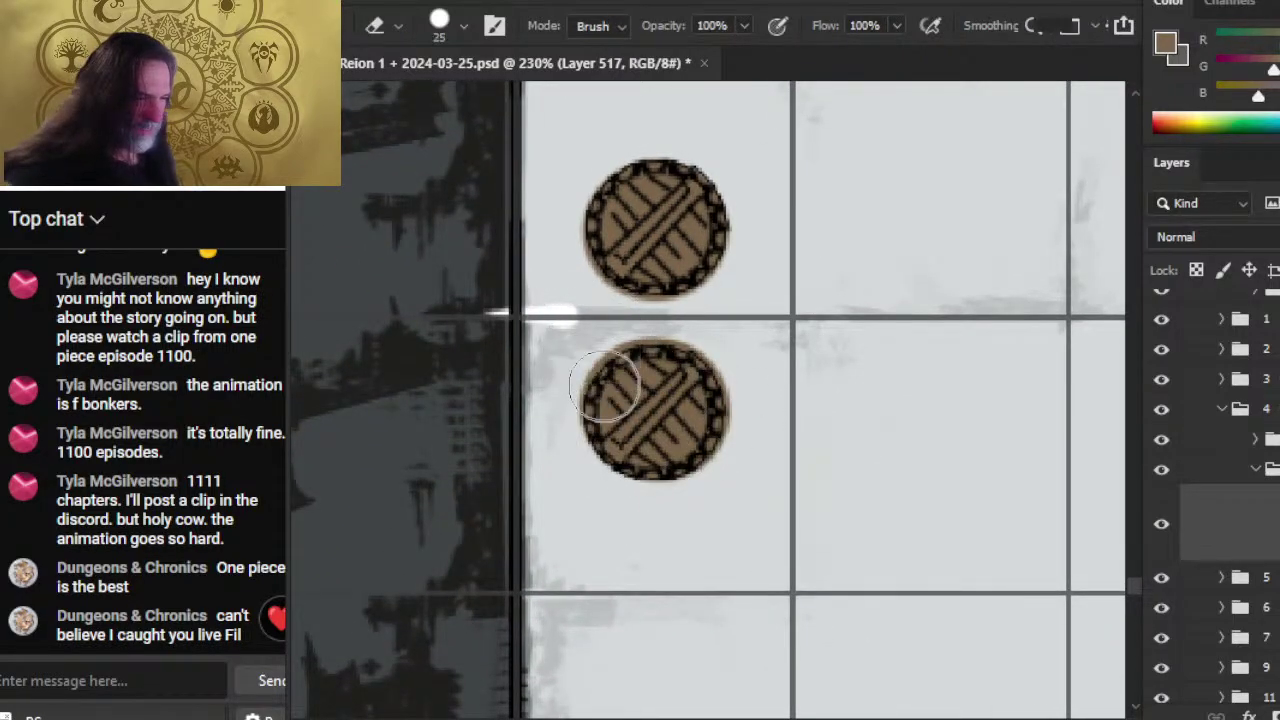
pyautogui.hotkey('ctrl', 'z')
pyautogui.hotkey('ctrl', 'z')
pyautogui.hotkey('ctrl', 'z')
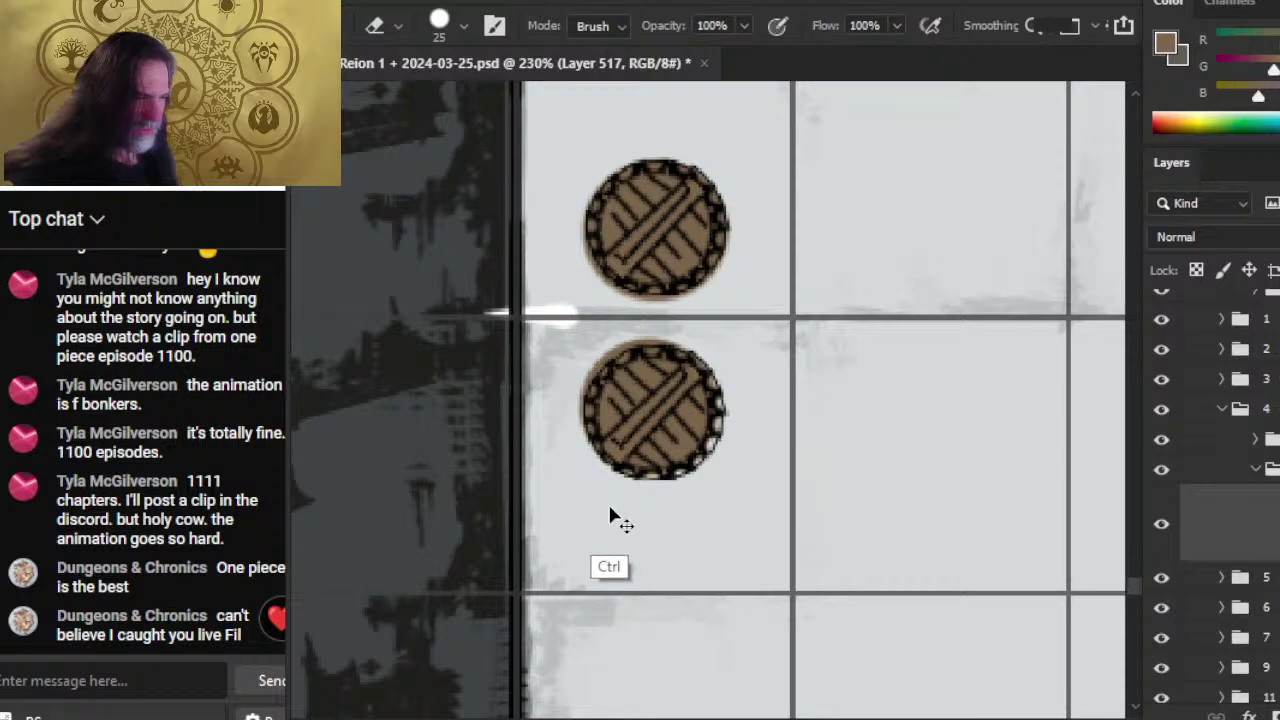
pyautogui.hotkey('ctrl', 'z')
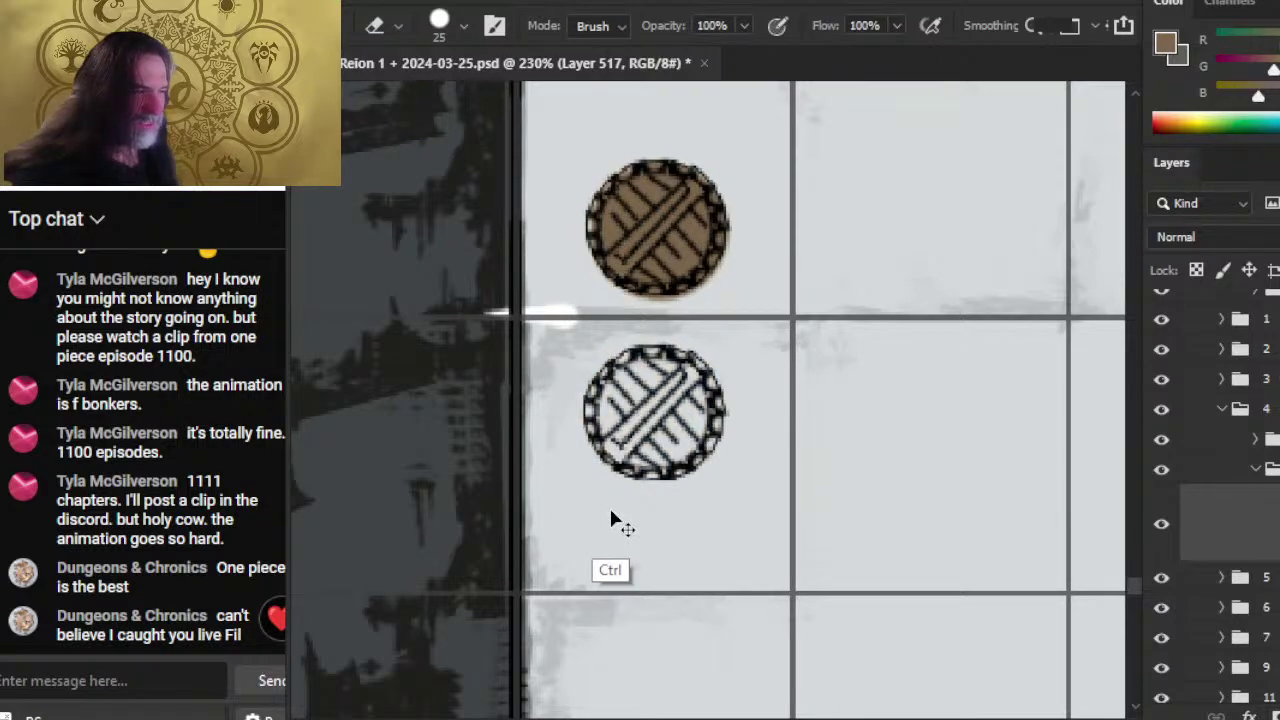
pyautogui.hotkey('ctrl', 'z')
# - Stamp the brown again with the round brush, centred on each of the two barrels in room 4
pyautogui.press('b')
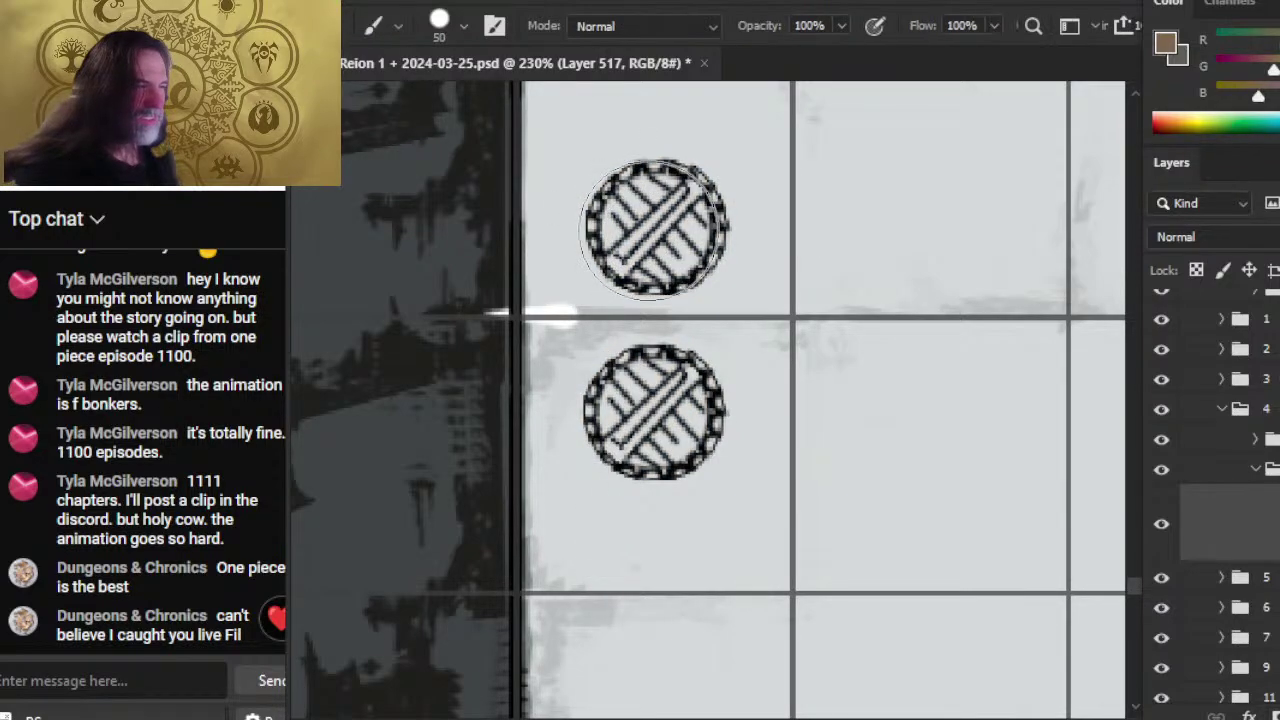
pyautogui.click(657, 228)
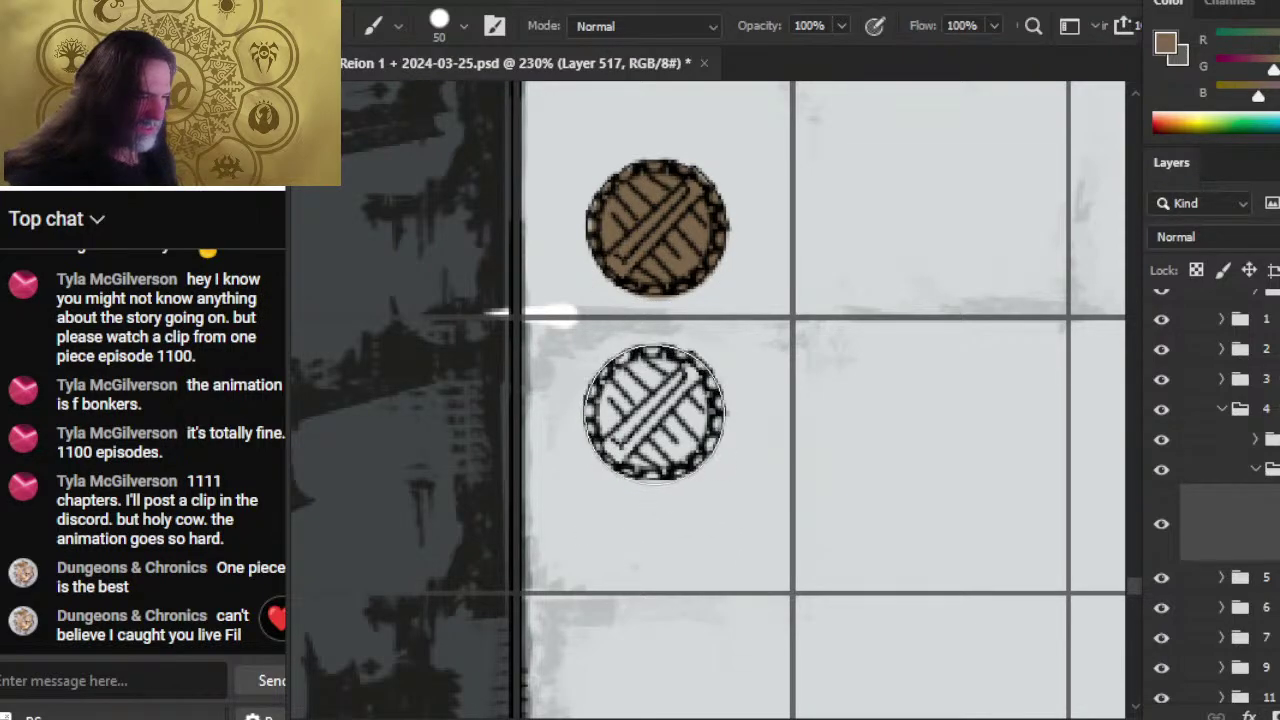
pyautogui.click(654, 414)
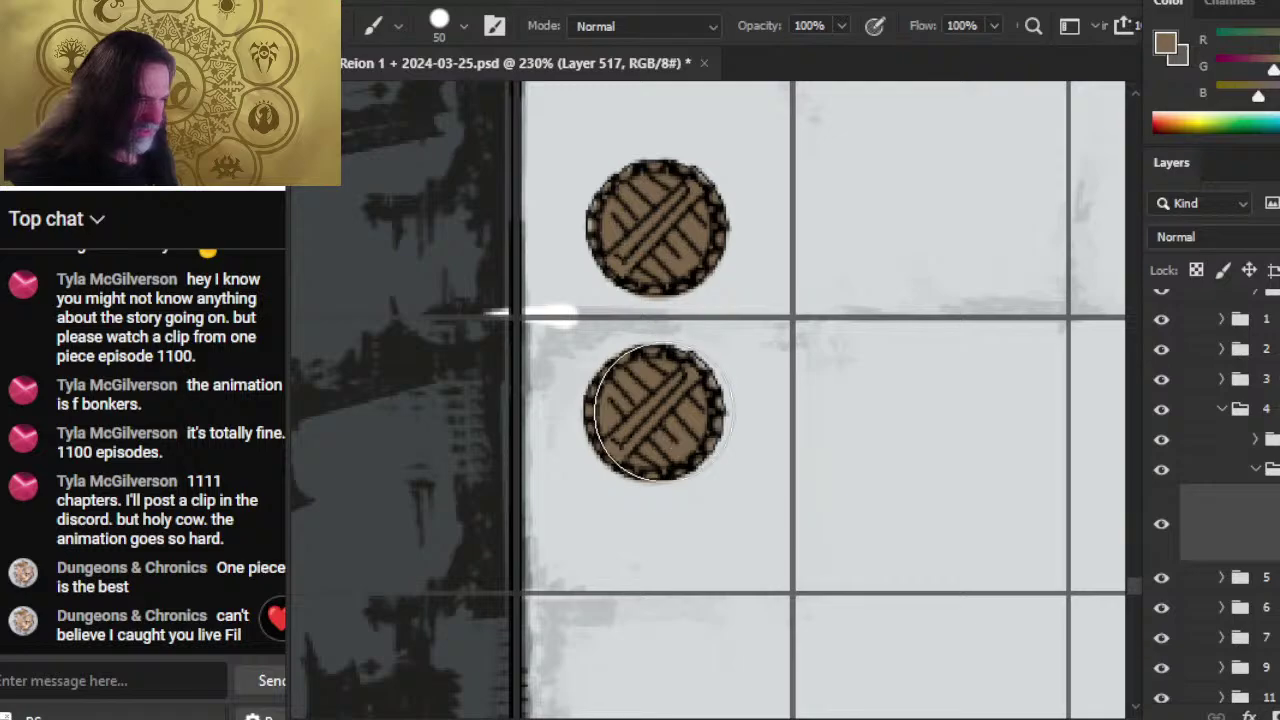
pyautogui.press('z')
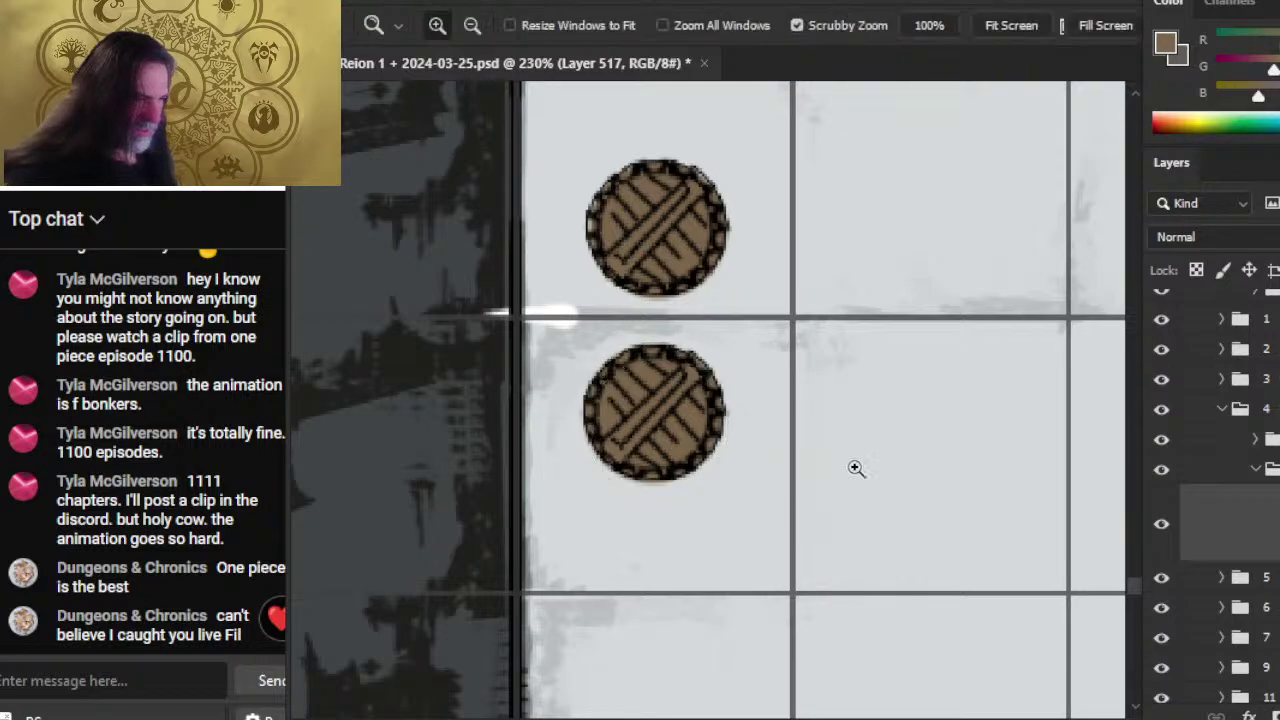
# - Collapse room 4's layer group and select the colour layer inside room 5's COLOR group
pyautogui.moveTo(873, 470); pyautogui.dragTo(745, 466)
pyautogui.moveTo(876, 524); pyautogui.dragTo(816, 524)
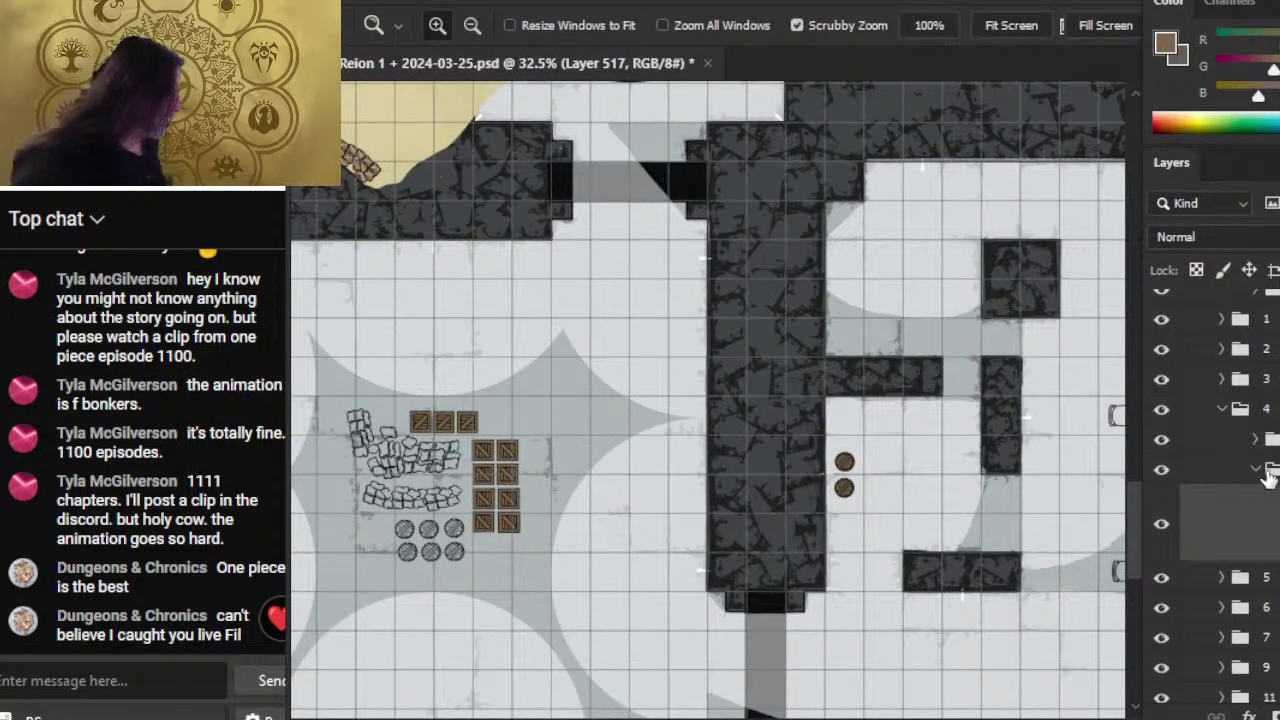
pyautogui.click(1223, 413)
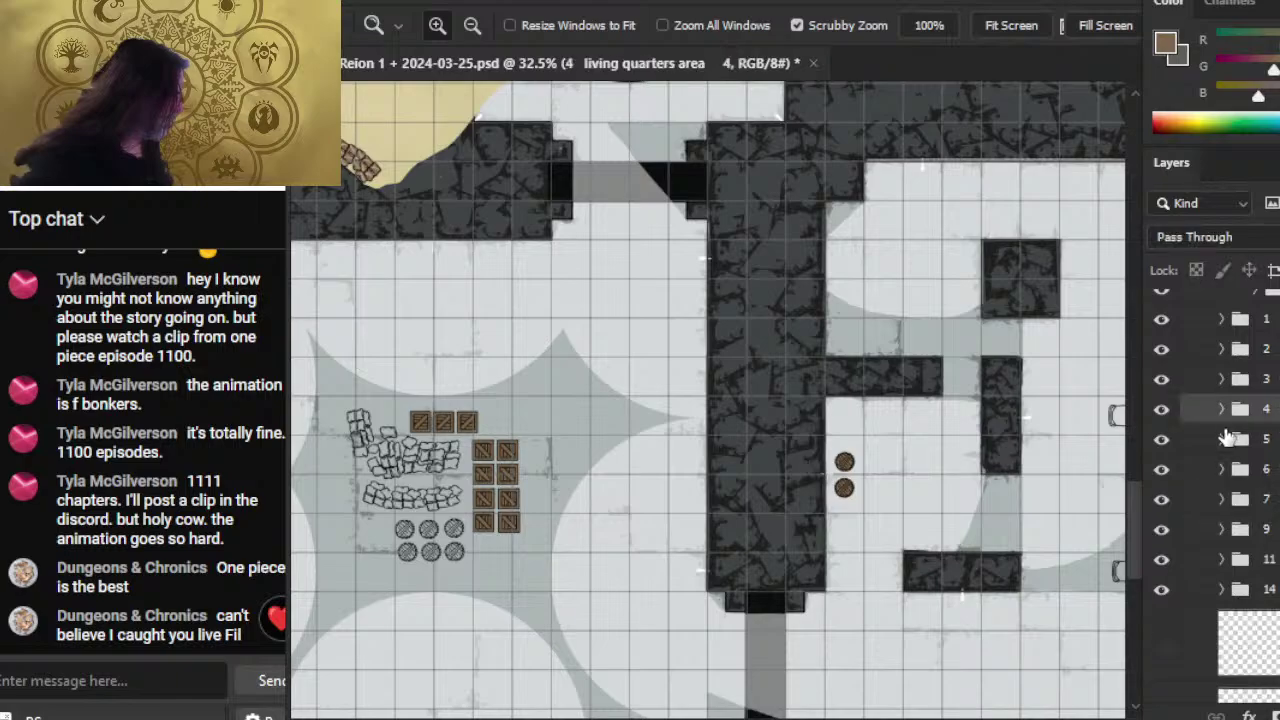
pyautogui.moveTo(1020, 580); pyautogui.dragTo(962, 580)
pyautogui.moveTo(1020, 580); pyautogui.dragTo(1004, 440)
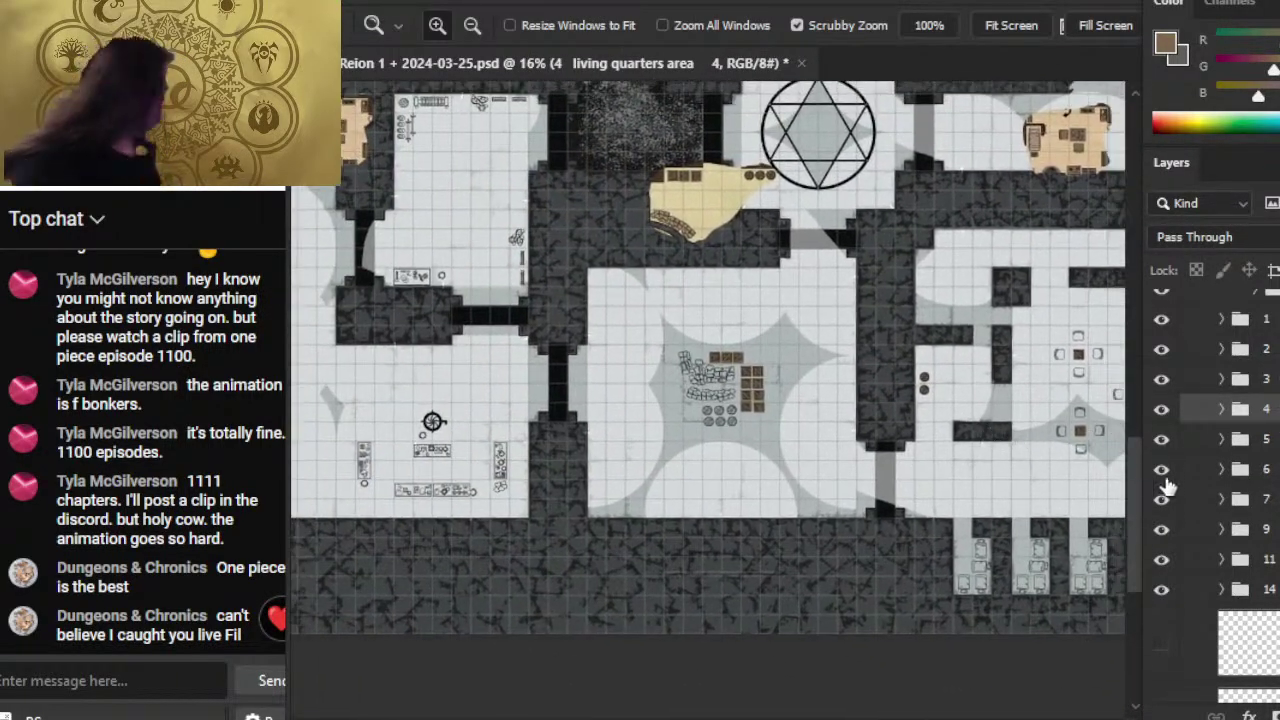
pyautogui.click(1221, 441)
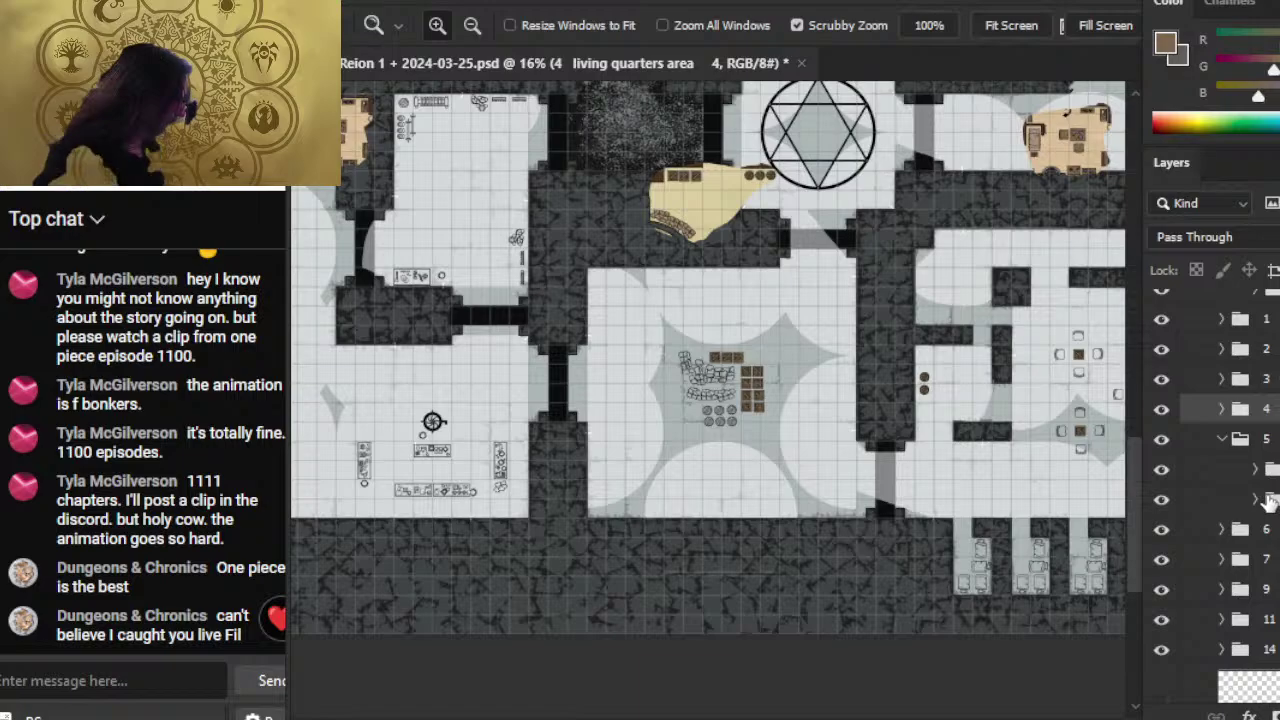
pyautogui.click(1258, 500)
pyautogui.click(1228, 553)
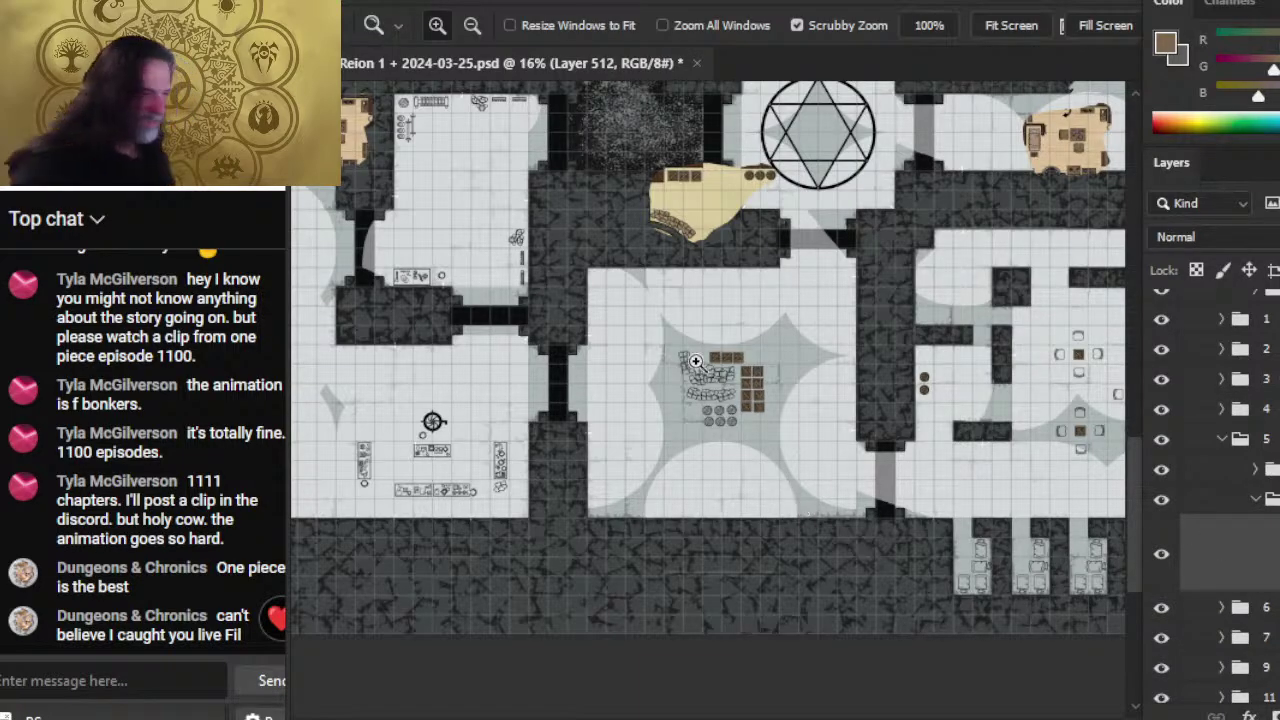
# - Stamp the brown with the 50 px round brush over each of the six barrels in room 5
pyautogui.moveTo(697, 363)
pyautogui.mouseDown()
pyautogui.moveTo(869, 380)
pyautogui.moveTo(798, 443)
pyautogui.moveTo(630, 160)
pyautogui.mouseUp()
pyautogui.press('b')
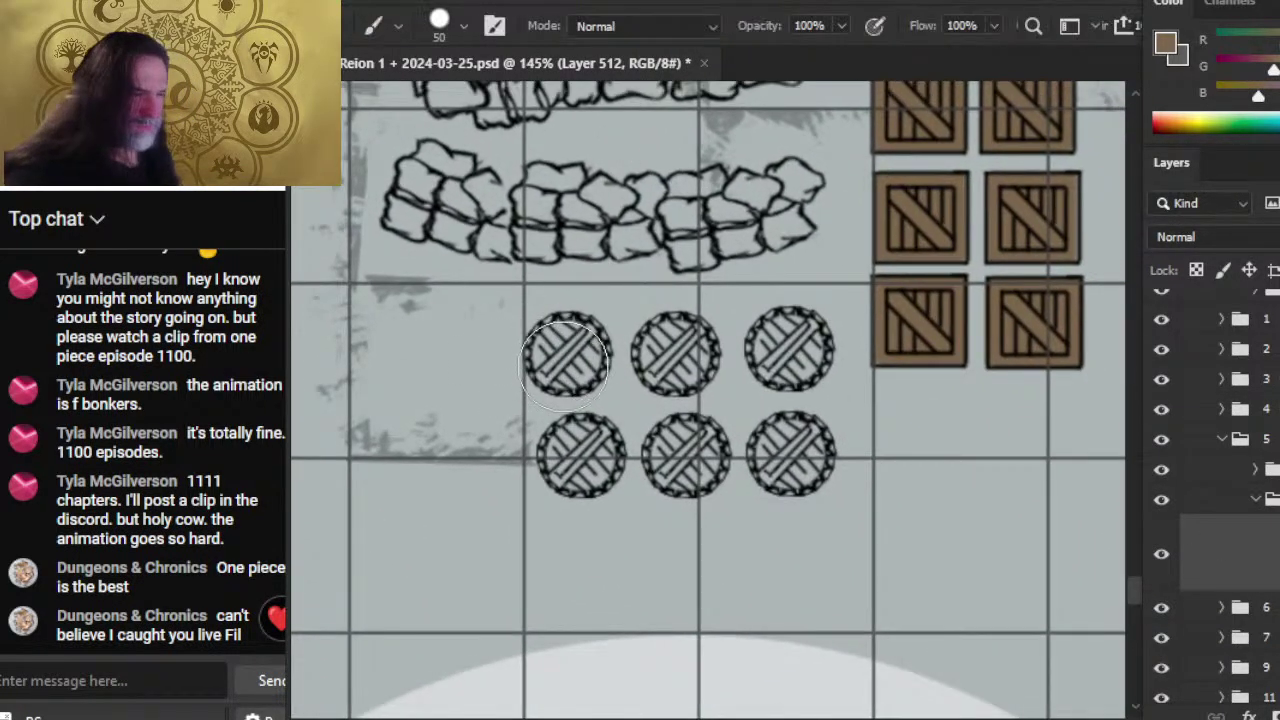
pyautogui.click(569, 353)
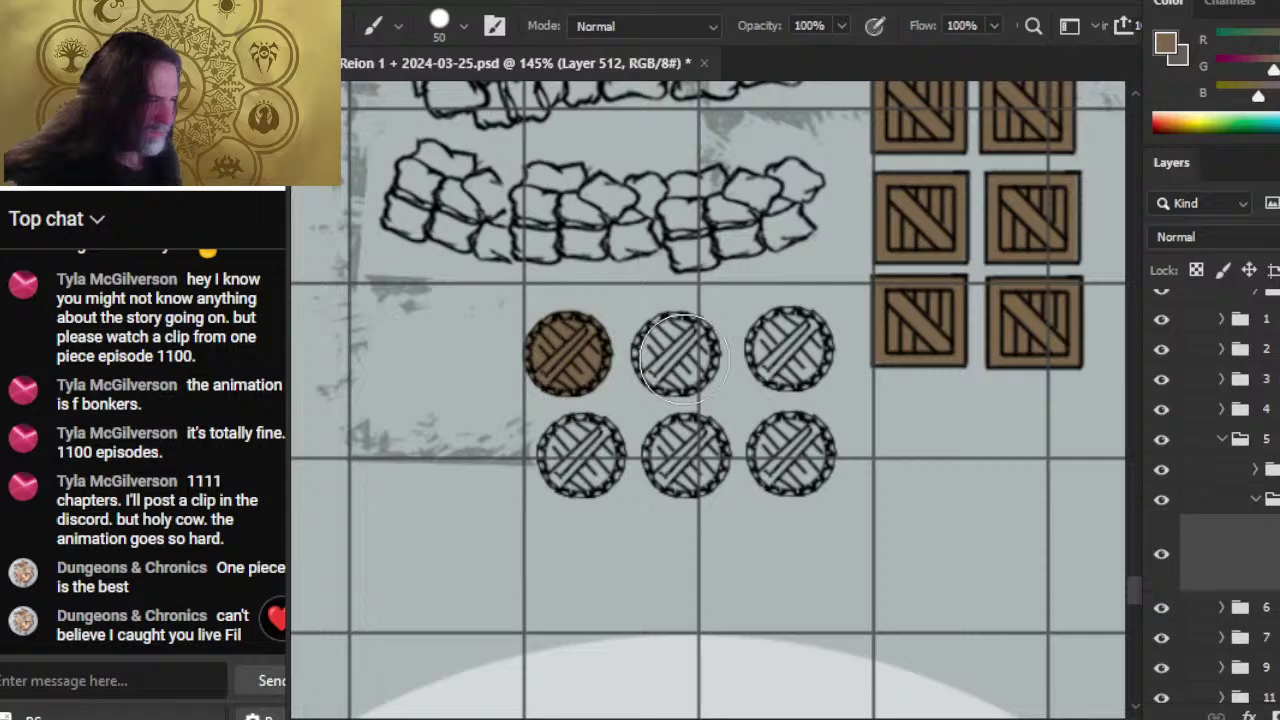
pyautogui.click(676, 354)
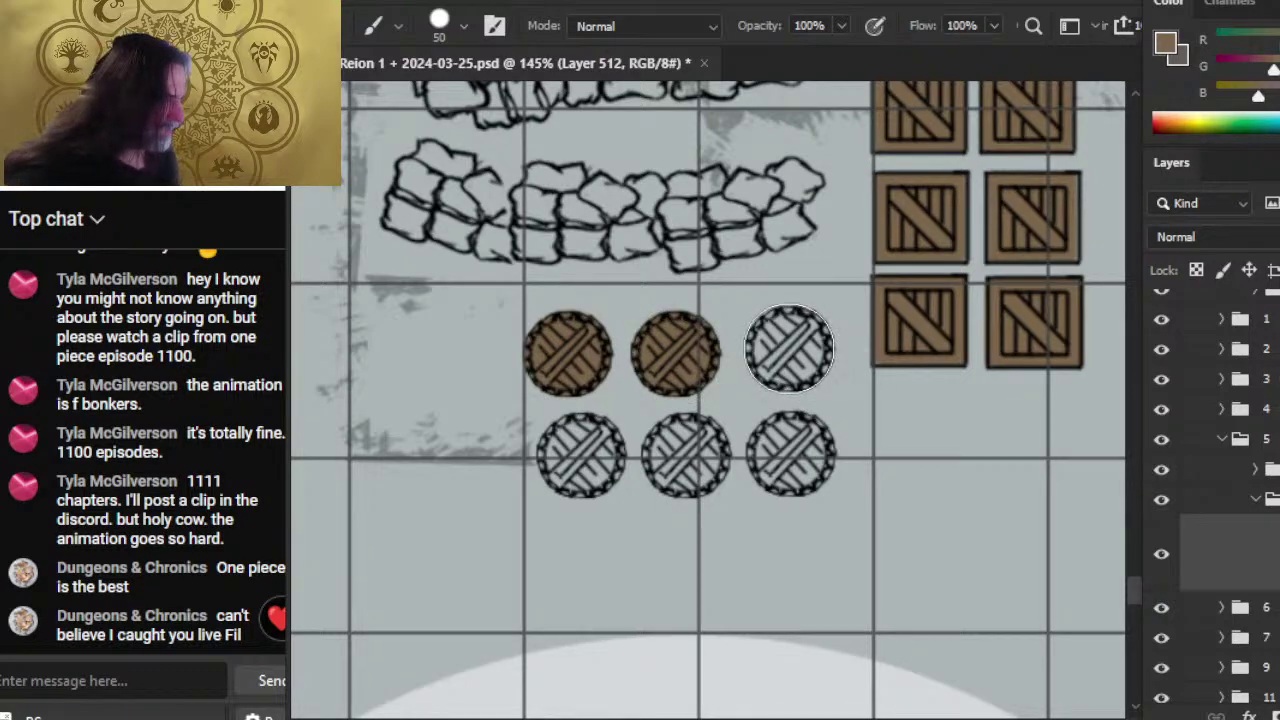
pyautogui.click(790, 350)
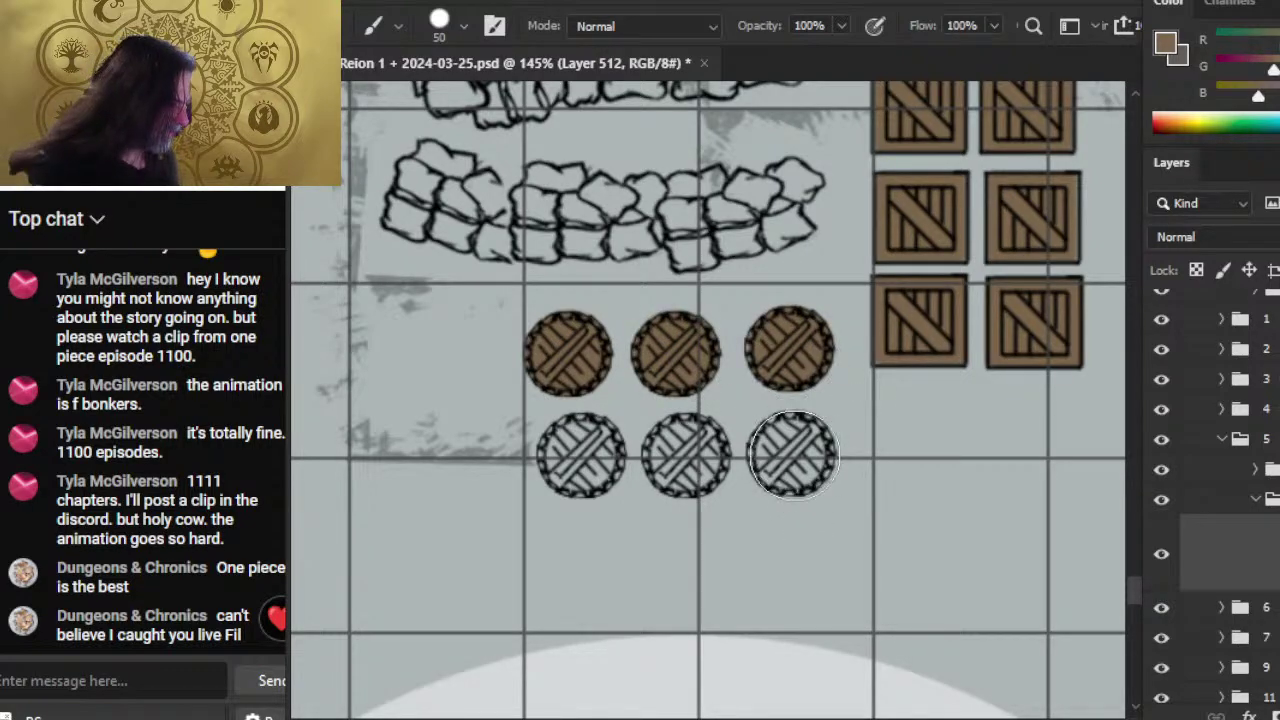
pyautogui.click(794, 455)
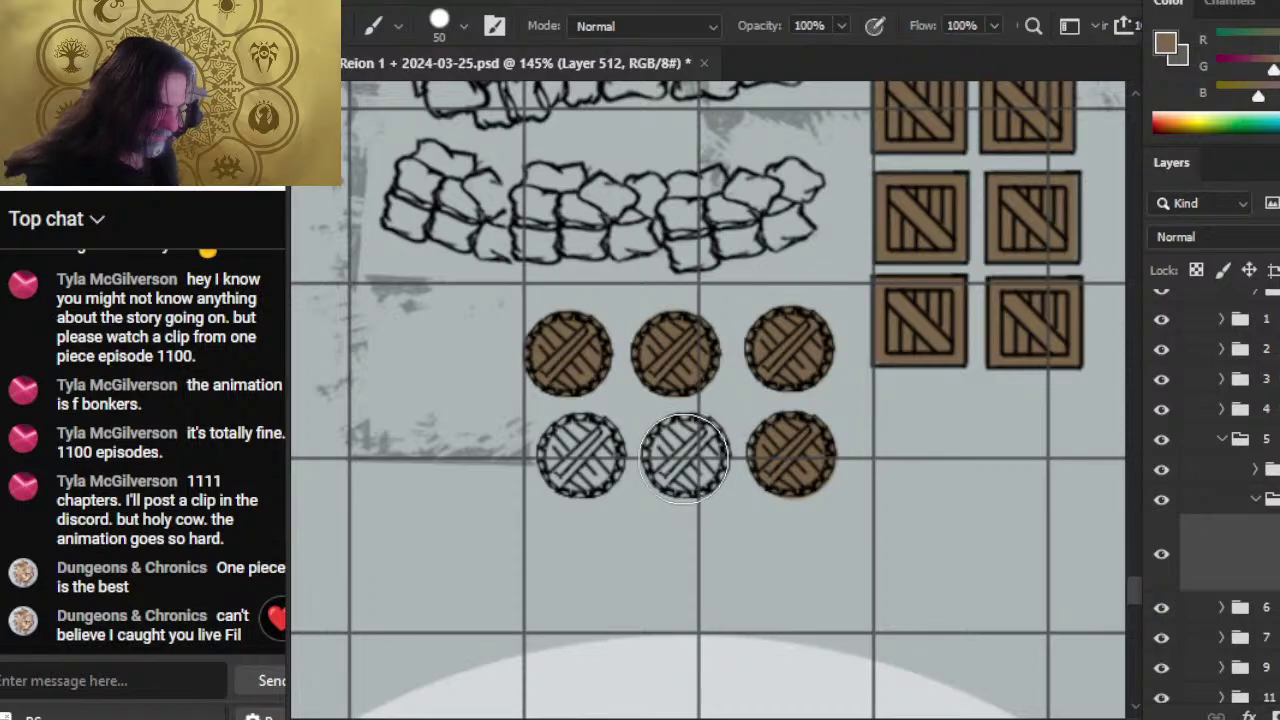
pyautogui.click(688, 457)
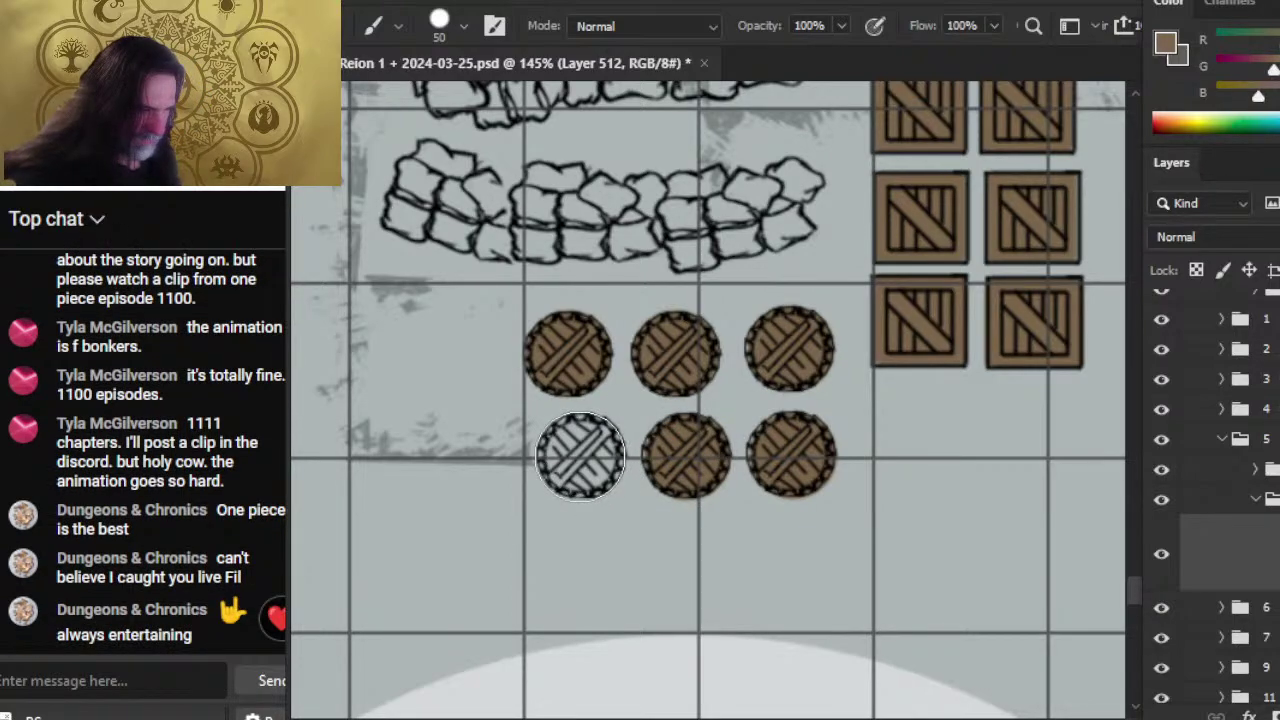
pyautogui.click(581, 455)
# - Collapse room 5's group, expand room 7's group and add a 7 to the end of its Training name
pyautogui.press('z')
pyautogui.moveTo(895, 495); pyautogui.dragTo(768, 473)
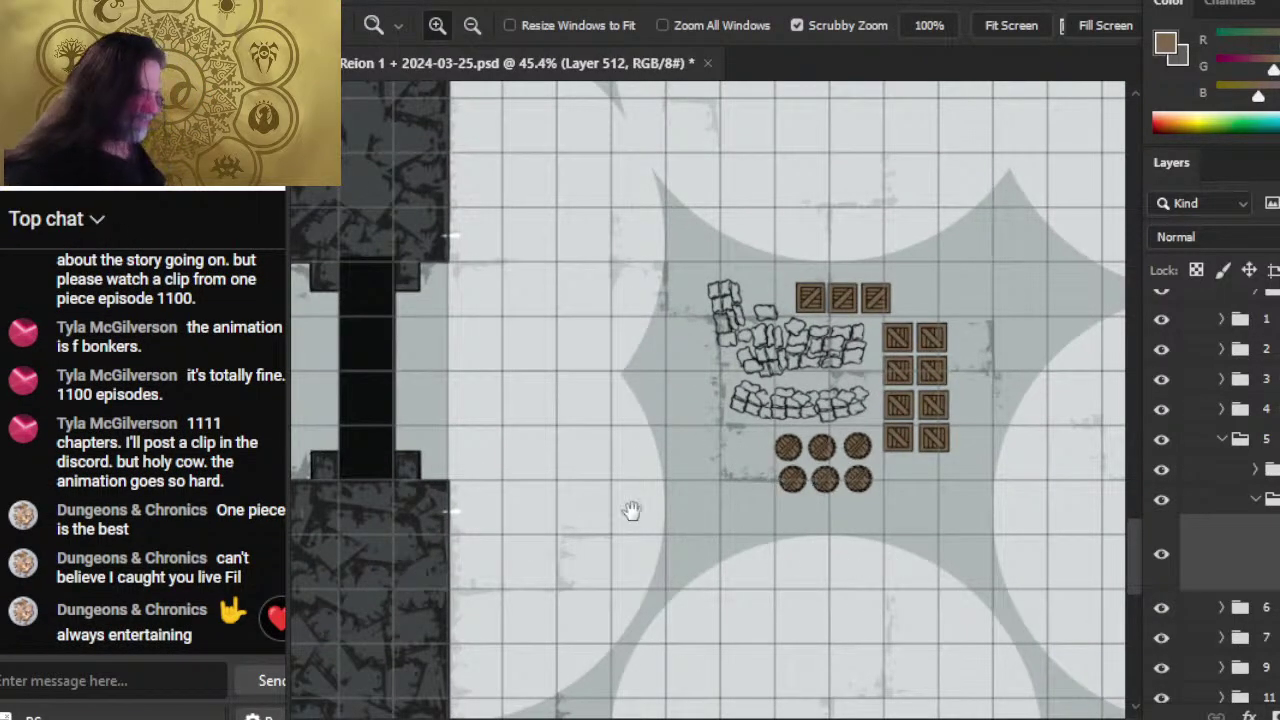
pyautogui.moveTo(631, 511); pyautogui.dragTo(994, 417)
pyautogui.moveTo(648, 598); pyautogui.dragTo(730, 719)
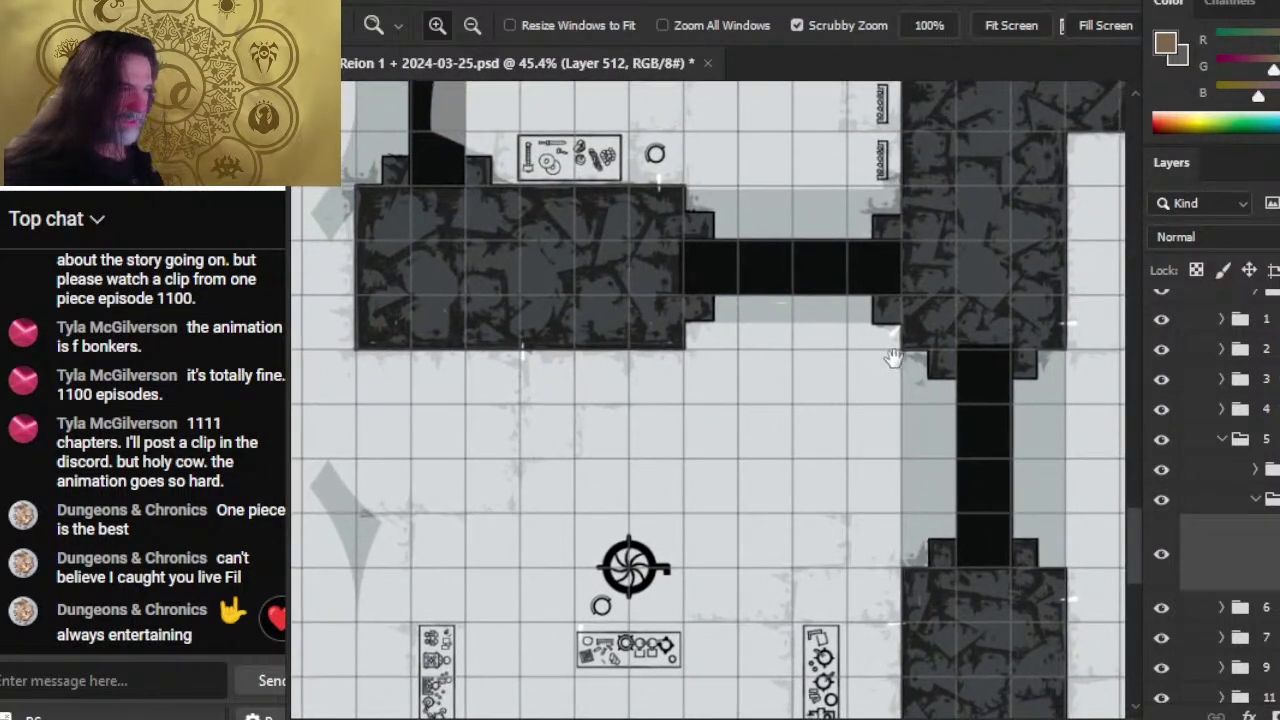
pyautogui.moveTo(894, 357); pyautogui.dragTo(887, 709)
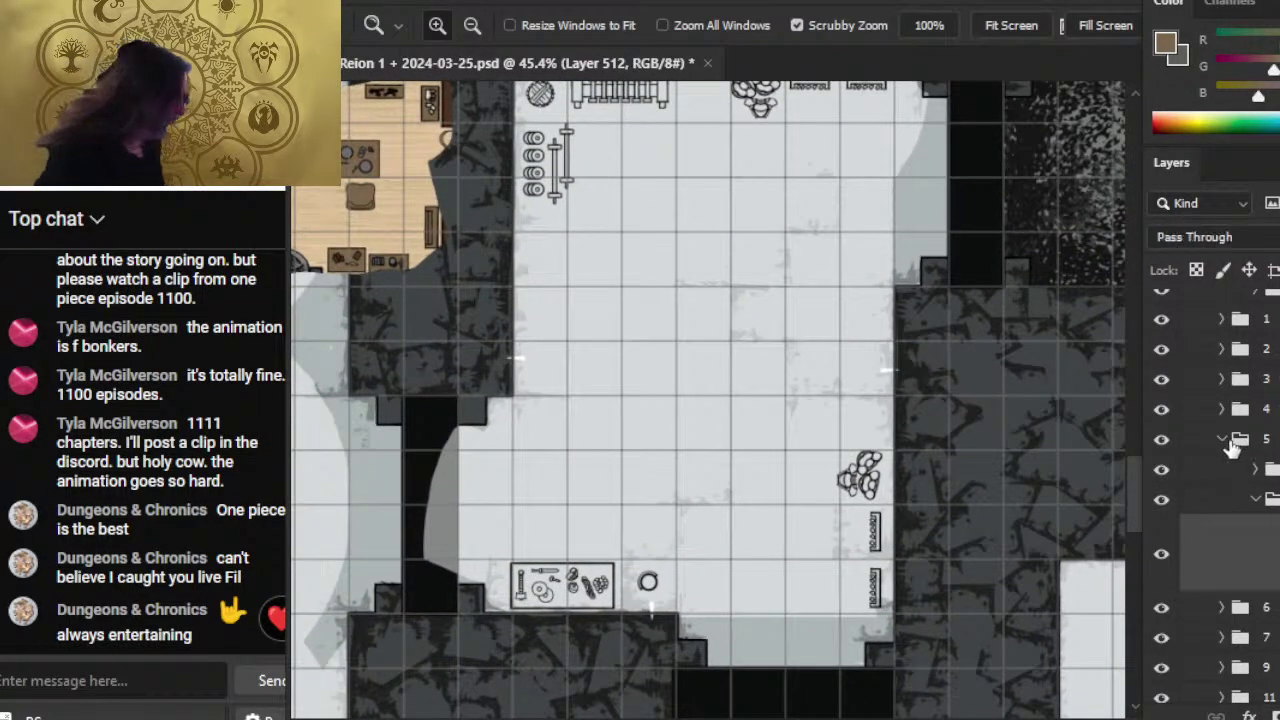
pyautogui.click(1228, 440)
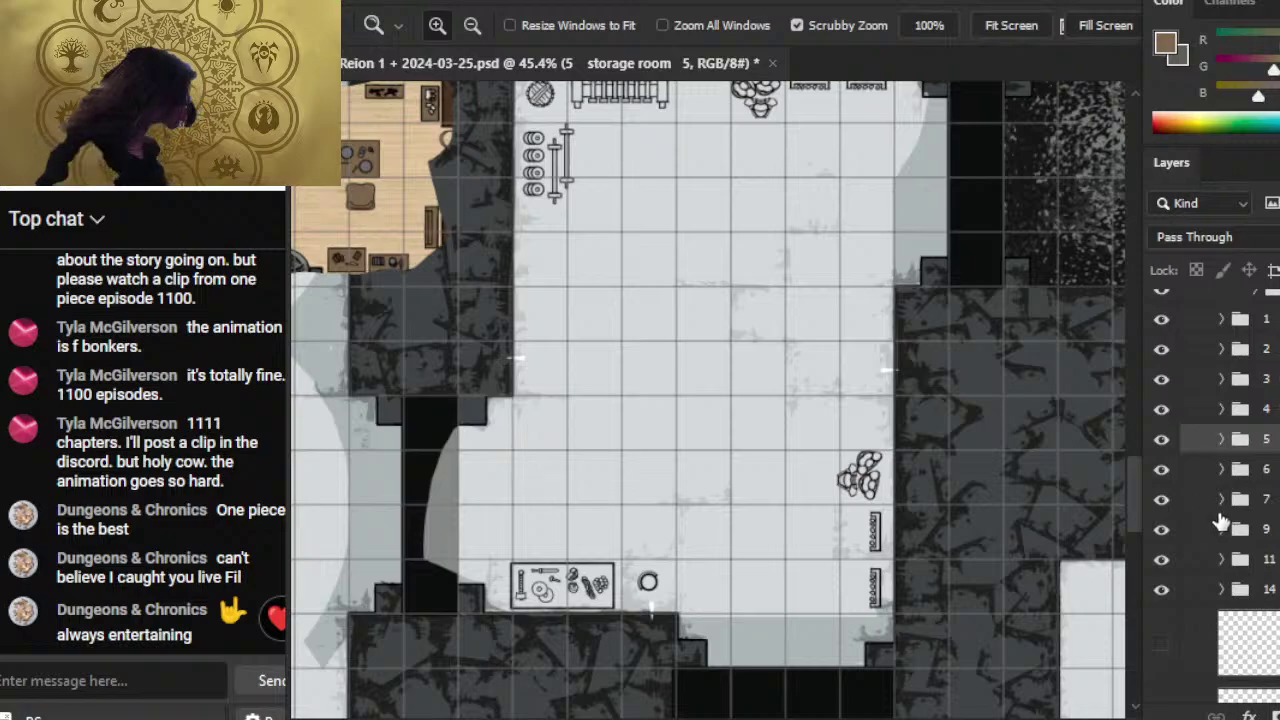
pyautogui.click(1221, 499)
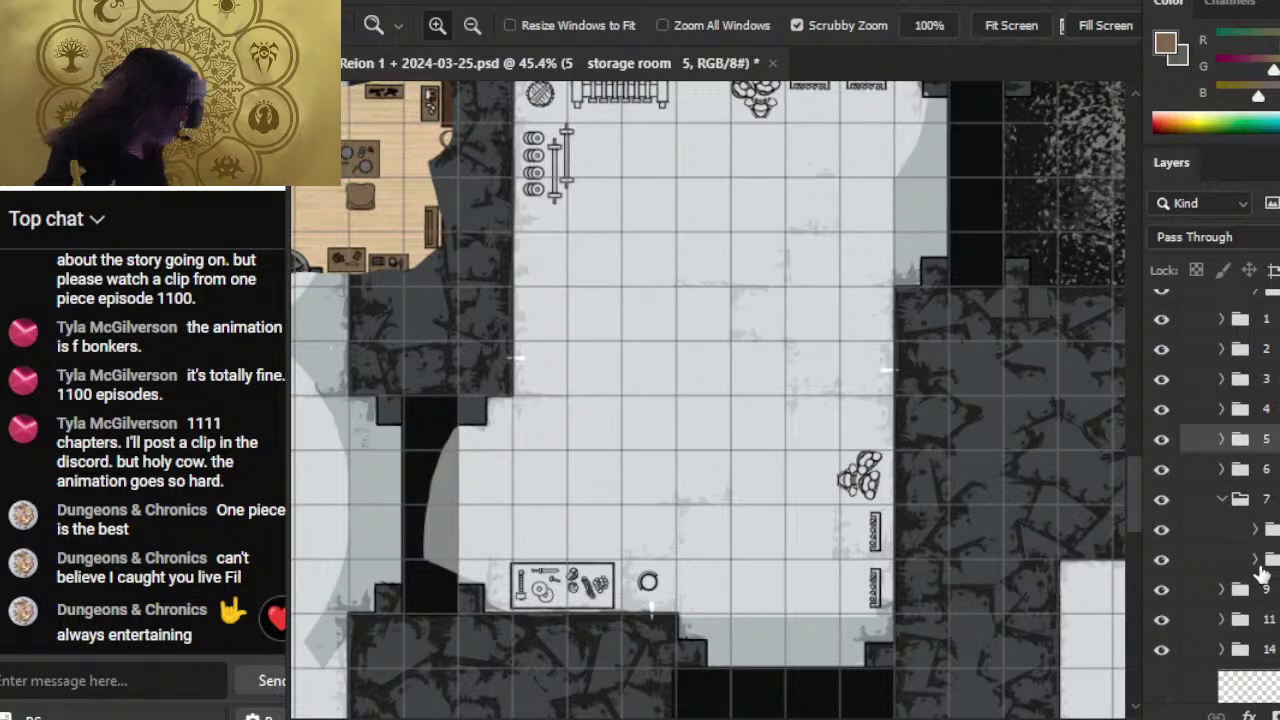
pyautogui.click(1264, 499)
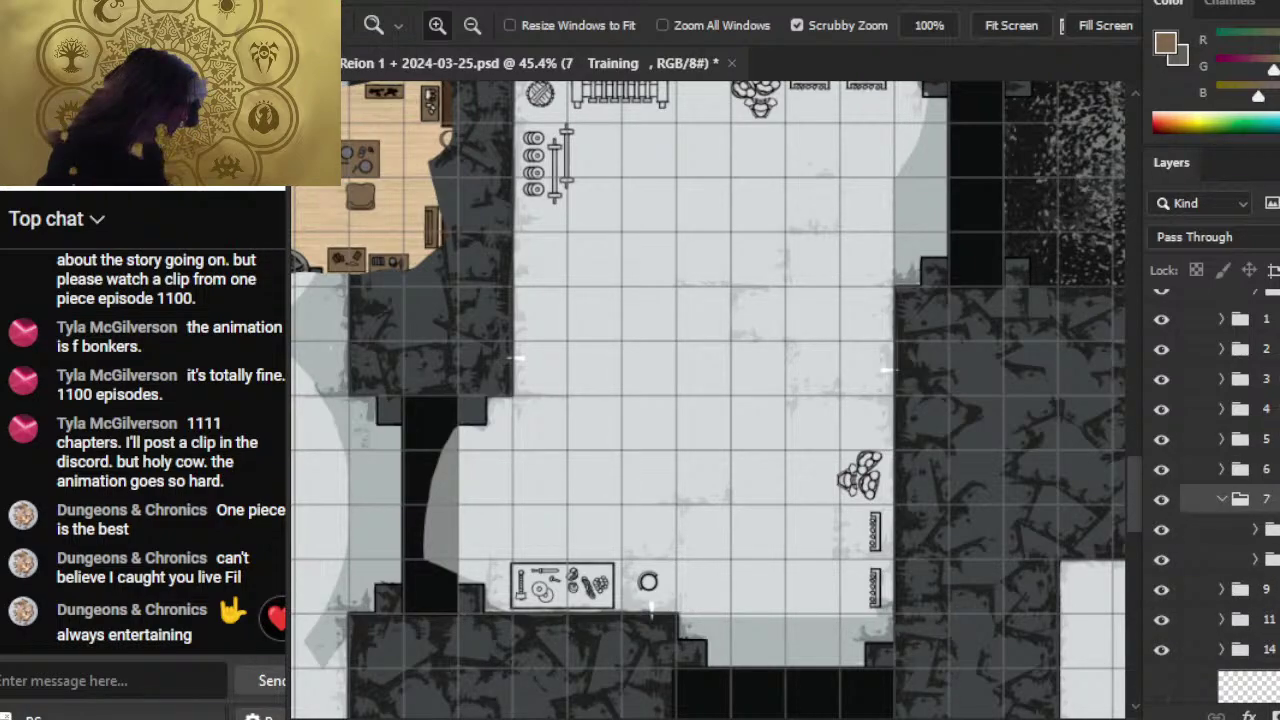
pyautogui.click(1270, 499)
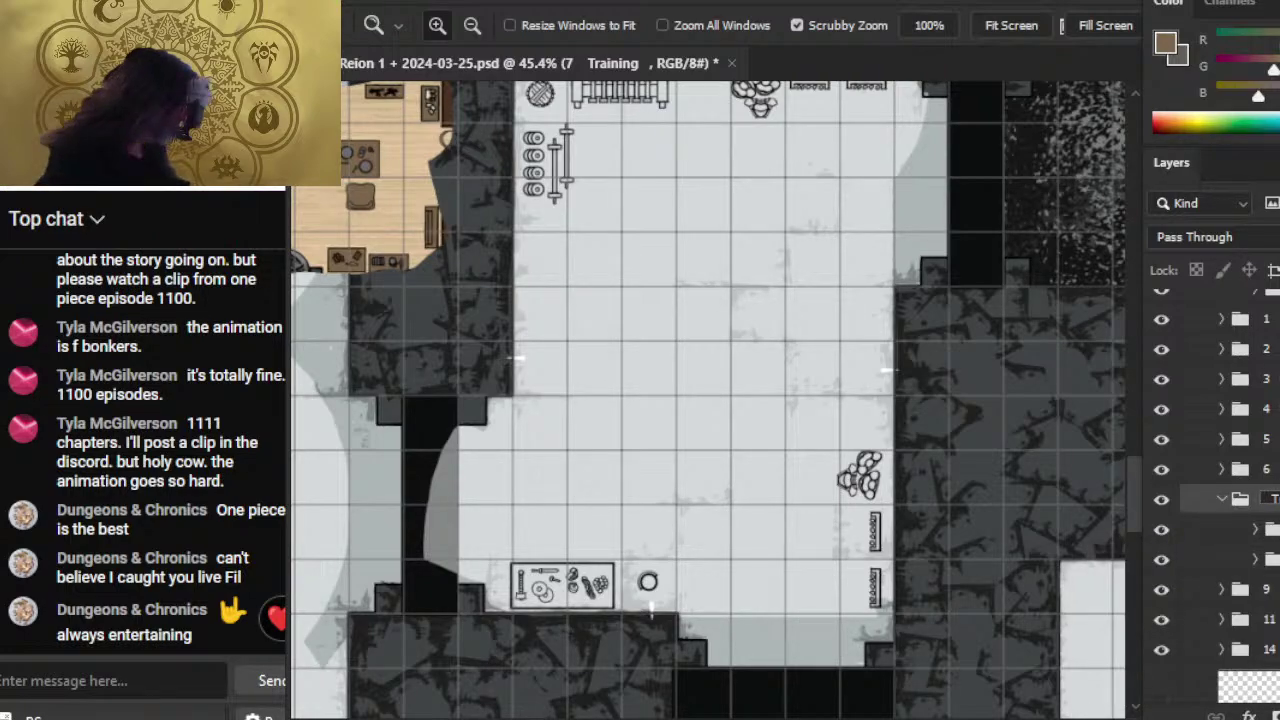
pyautogui.write('7')
# - Select the layer in room 7's COLOR group and stamp brown over the barrel in the training room's corner
pyautogui.click(1256, 559)
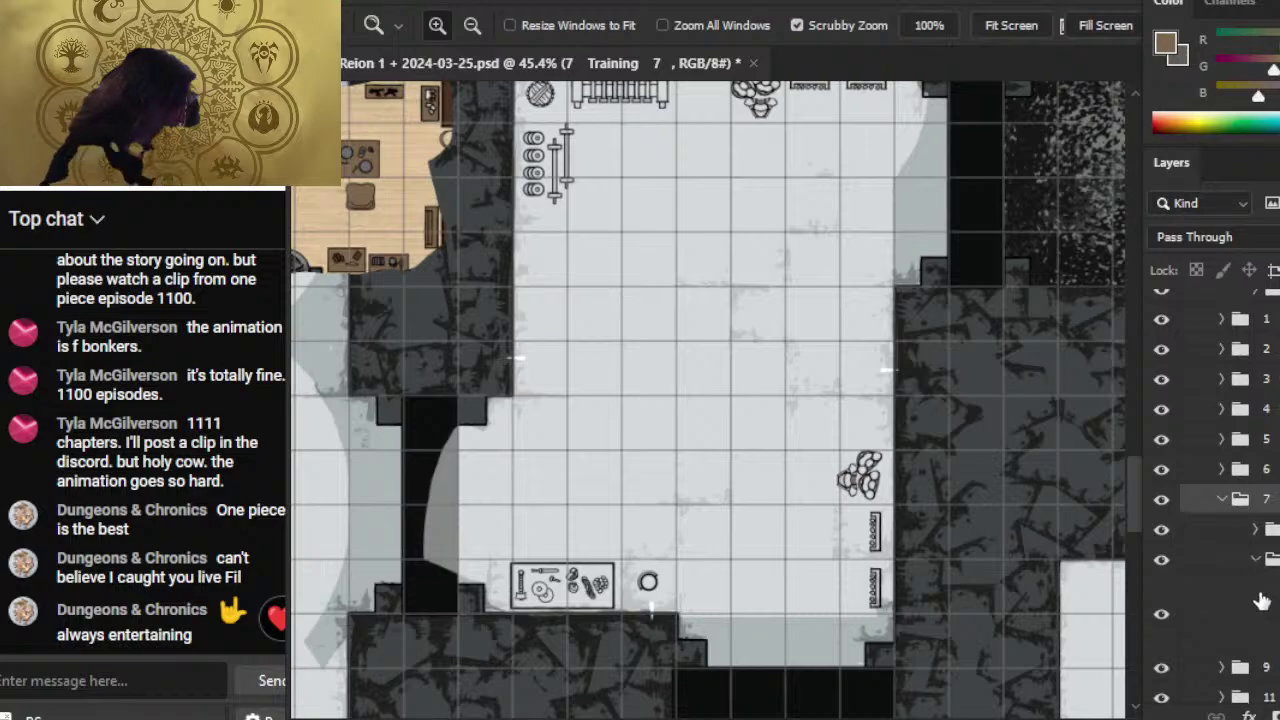
pyautogui.click(1246, 613)
pyautogui.moveTo(570, 172); pyautogui.dragTo(589, 398)
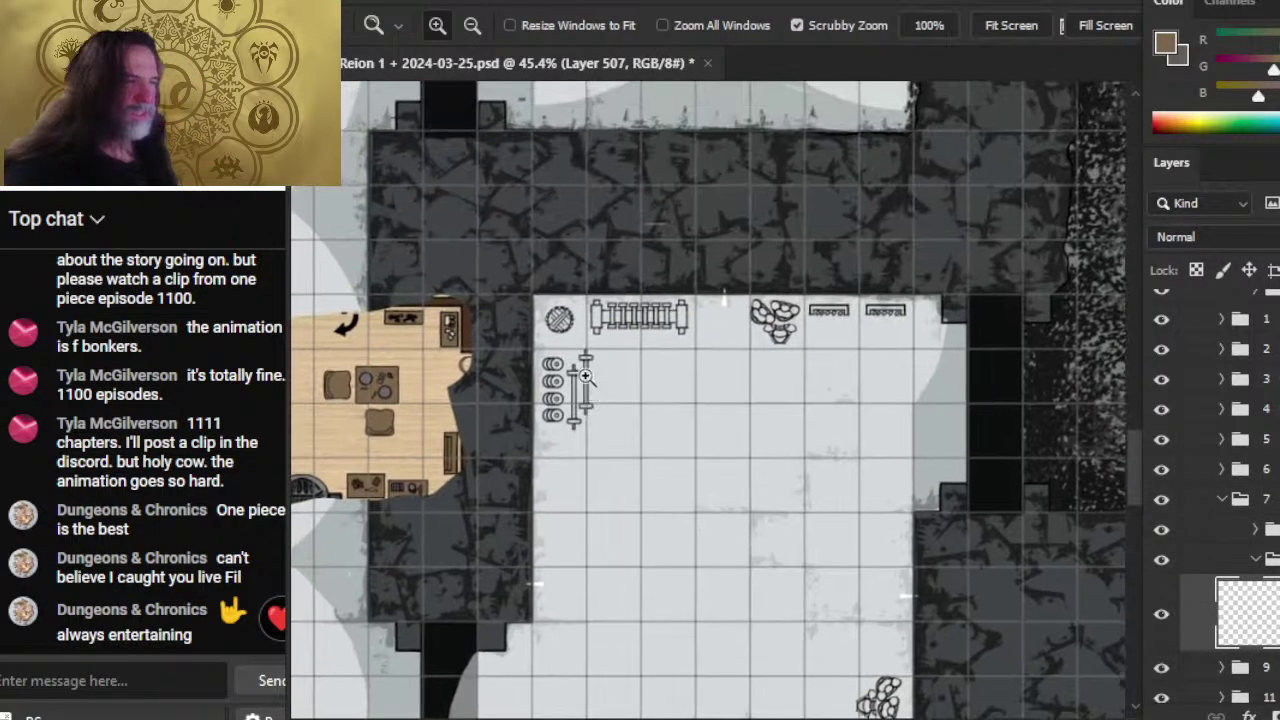
pyautogui.moveTo(545, 318); pyautogui.dragTo(666, 374)
pyautogui.press('b')
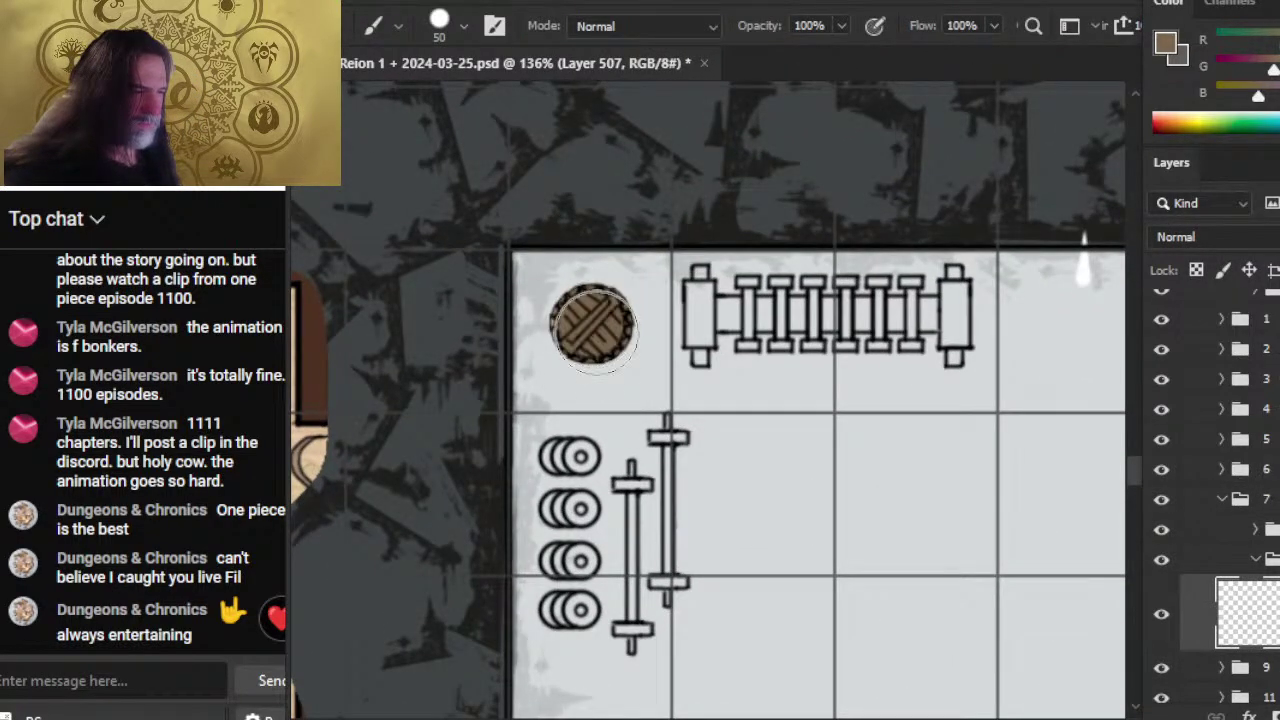
# - Examine the training room and its neighbouring rooms for remaining uncoloured props, continuing to the coloured reference beside the living quarters
pyautogui.press('z')
pyautogui.moveTo(823, 477); pyautogui.dragTo(651, 418)
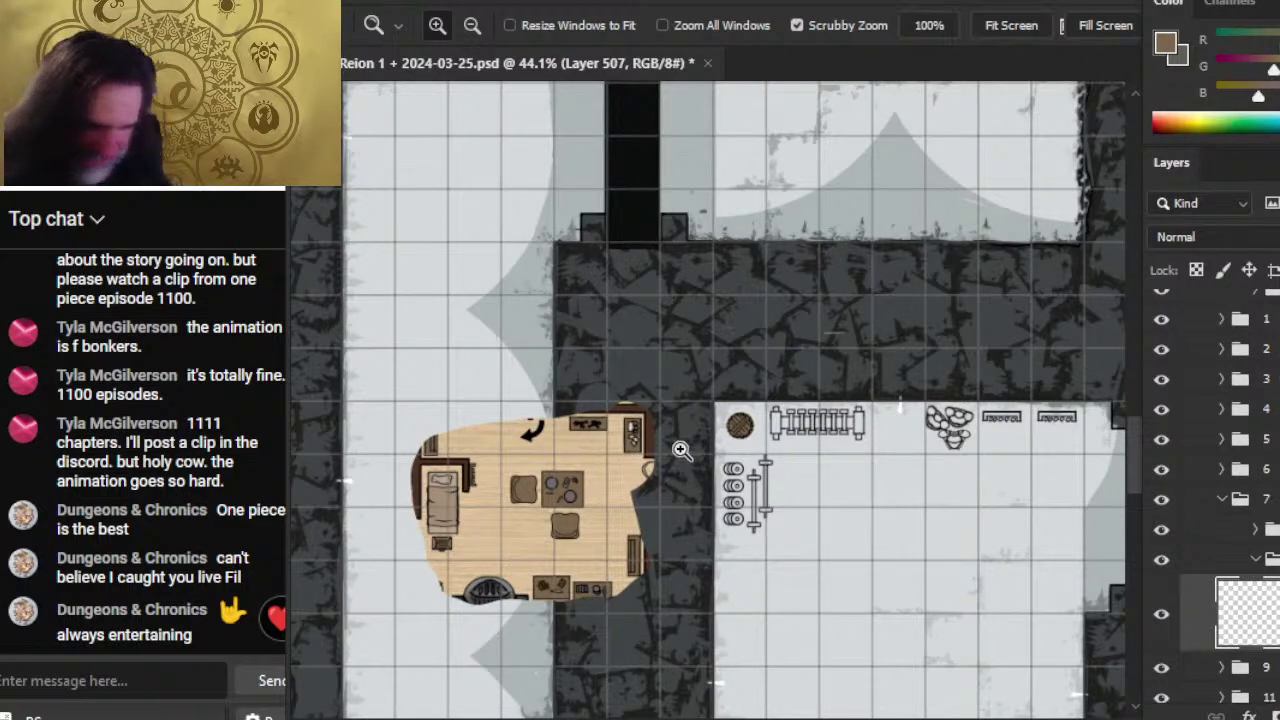
pyautogui.moveTo(825, 425); pyautogui.dragTo(770, 414)
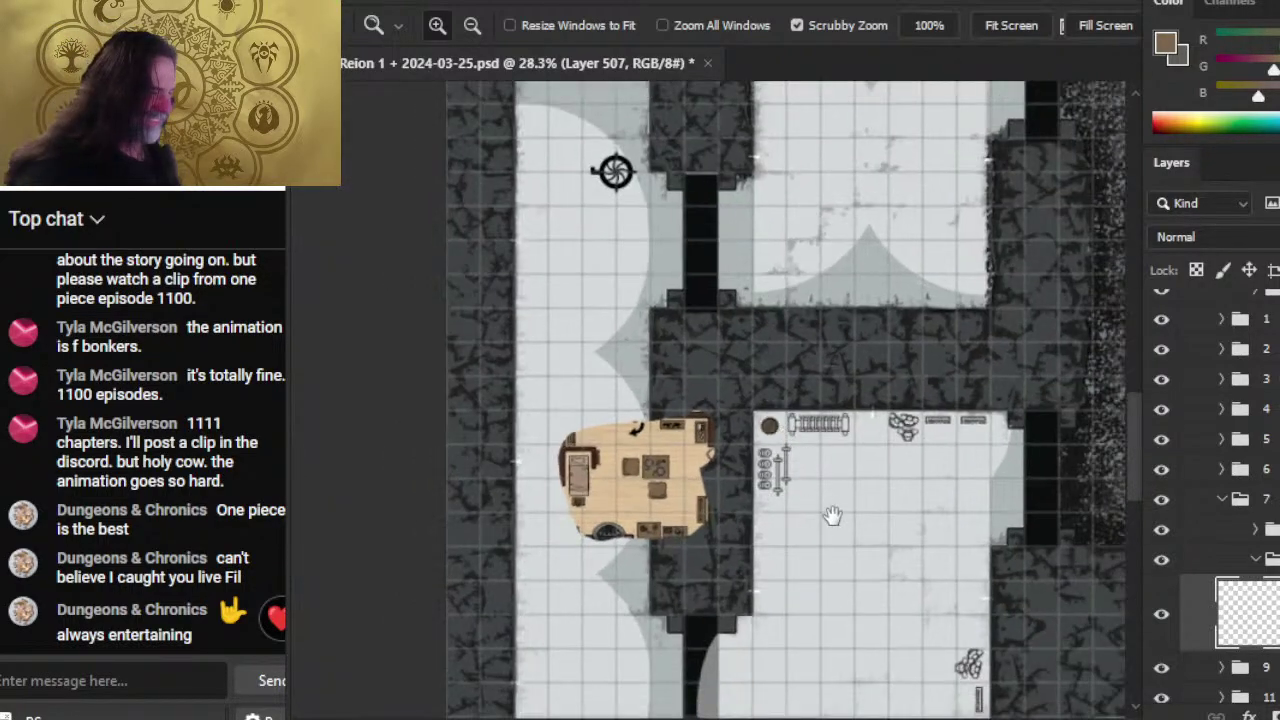
pyautogui.moveTo(853, 443); pyautogui.dragTo(690, 213)
pyautogui.moveTo(806, 430); pyautogui.dragTo(783, 277)
pyautogui.moveTo(829, 484); pyautogui.dragTo(821, 473)
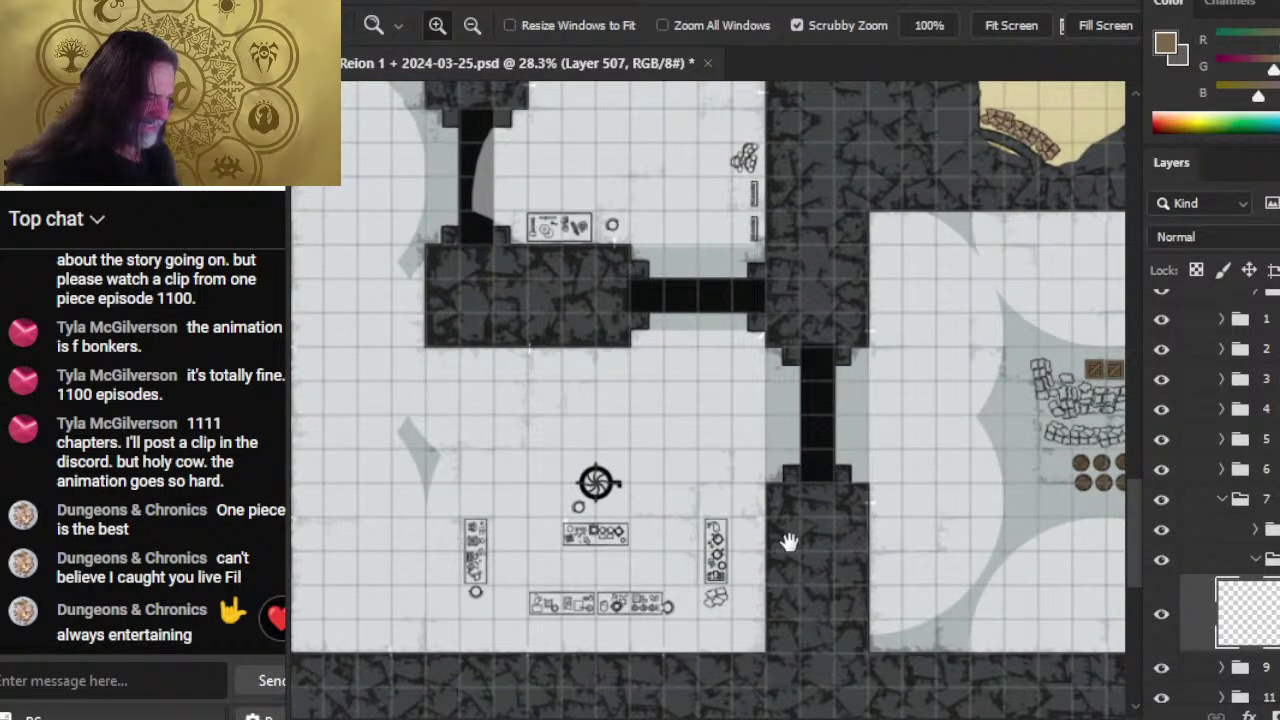
pyautogui.moveTo(770, 570); pyautogui.dragTo(713, 498)
pyautogui.moveTo(982, 492); pyautogui.dragTo(962, 532)
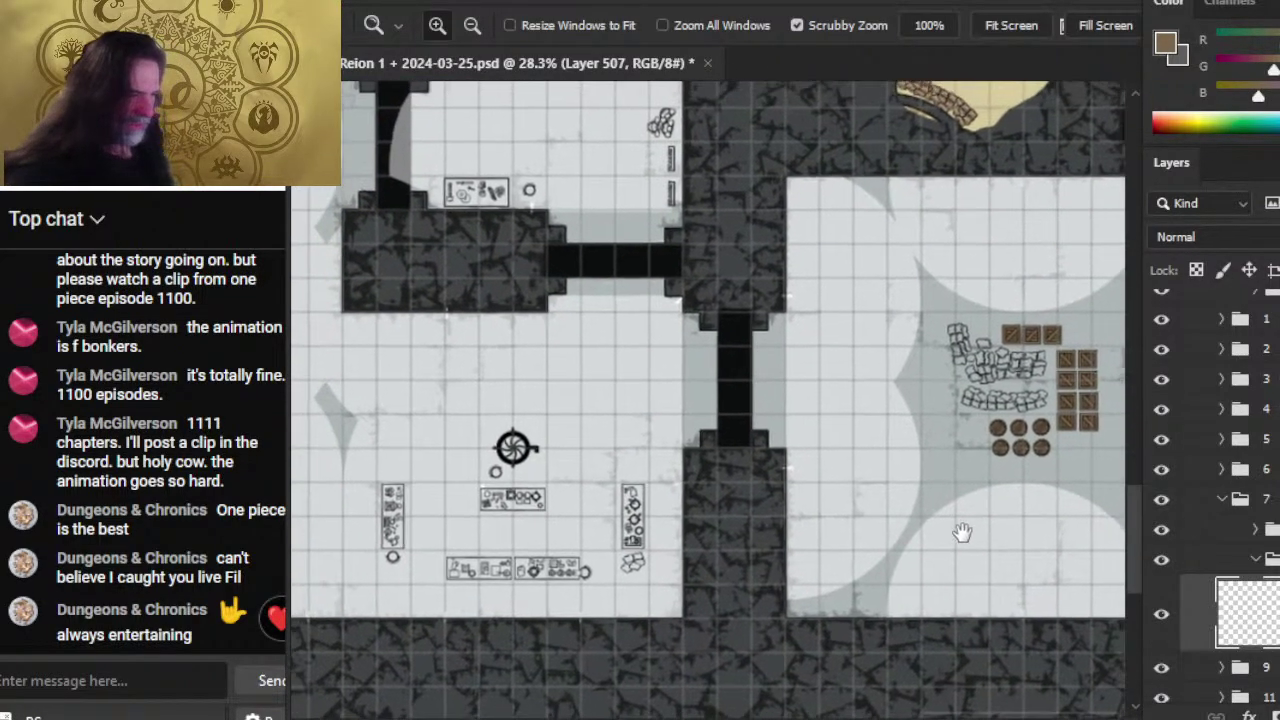
pyautogui.click(490, 435)
pyautogui.click(490, 450)
pyautogui.click(503, 442)
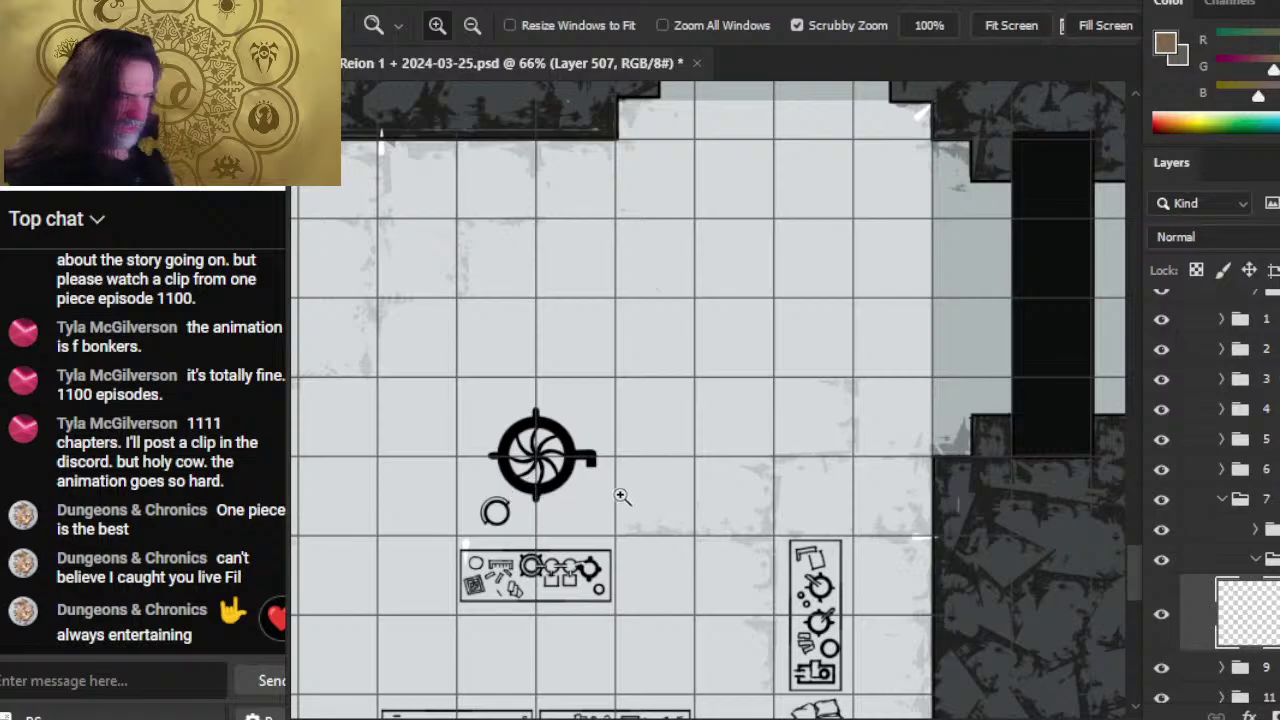
pyautogui.moveTo(939, 529); pyautogui.dragTo(843, 485)
pyautogui.moveTo(970, 457); pyautogui.dragTo(629, 343)
pyautogui.moveTo(840, 241); pyautogui.dragTo(612, 458)
pyautogui.moveTo(840, 300); pyautogui.dragTo(612, 451)
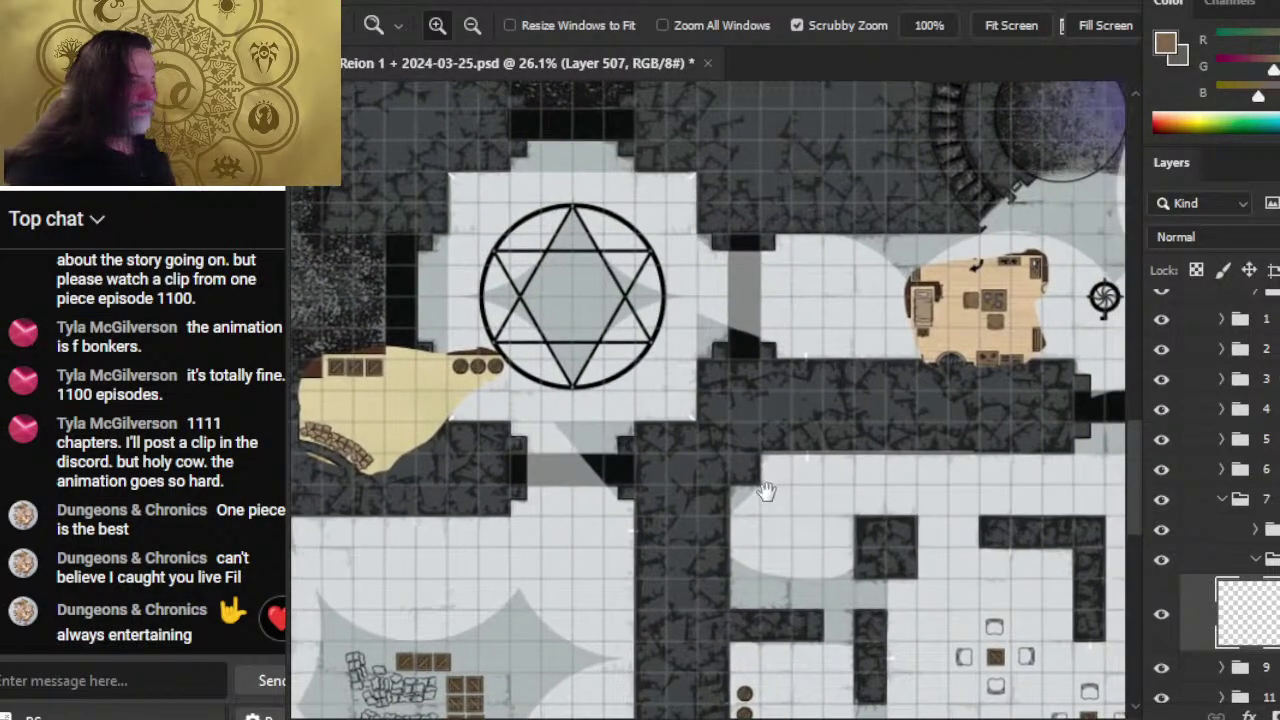
pyautogui.moveTo(852, 510); pyautogui.dragTo(640, 466)
pyautogui.moveTo(743, 596); pyautogui.dragTo(705, 562)
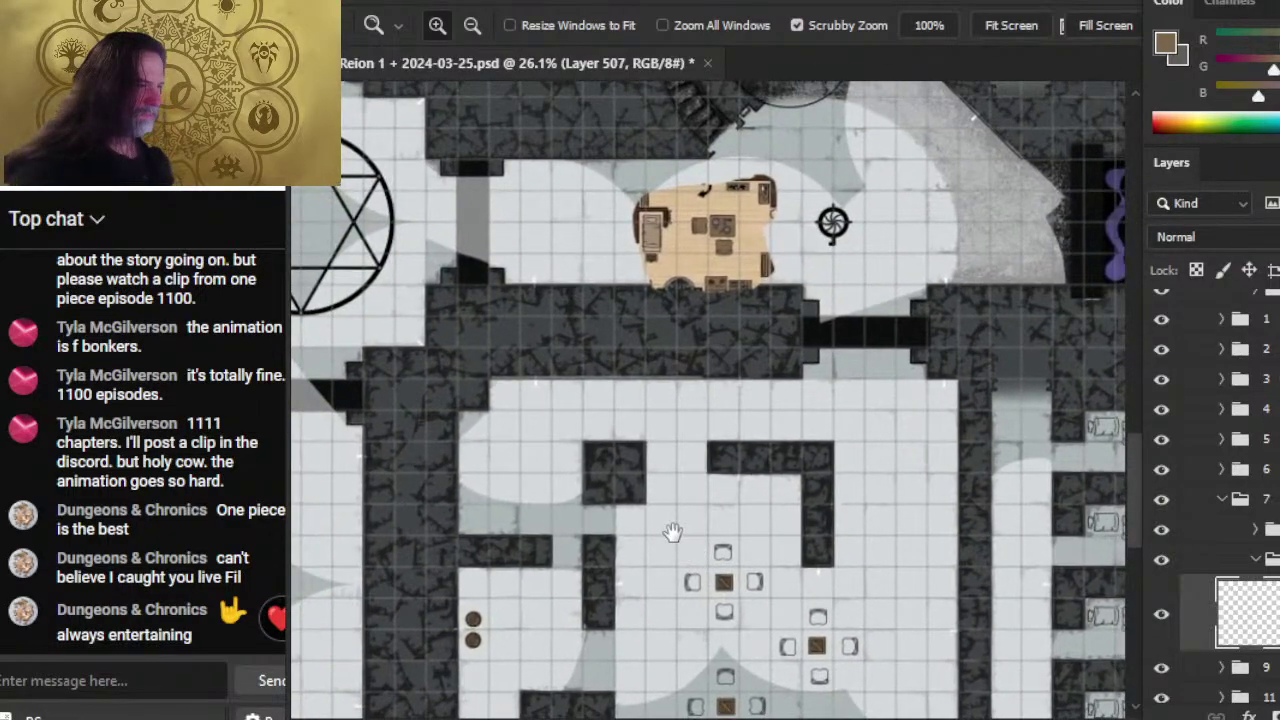
# - Sample the brown of the wooden furniture in the coloured reference room
pyautogui.moveTo(720, 230)
pyautogui.mouseDown()
pyautogui.moveTo(803, 272)
pyautogui.moveTo(843, 329)
pyautogui.mouseUp()
pyautogui.press('b')
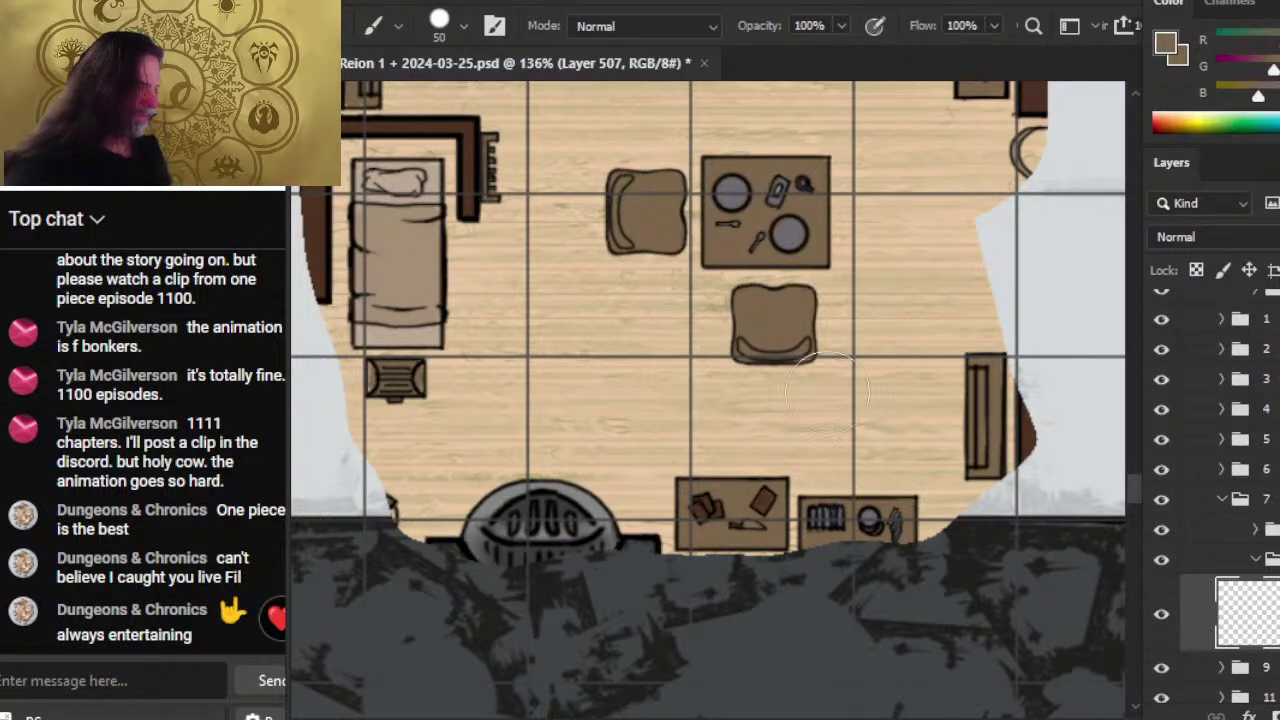
pyautogui.press('z')
pyautogui.moveTo(784, 307); pyautogui.dragTo(707, 464)
# - Toggle the visibility of room 7's colour layer off and on to check its colouring
pyautogui.moveTo(975, 585); pyautogui.dragTo(1040, 500)
pyautogui.moveTo(858, 633); pyautogui.dragTo(1069, 491)
pyautogui.moveTo(900, 564); pyautogui.dragTo(976, 509)
pyautogui.click(1163, 620)
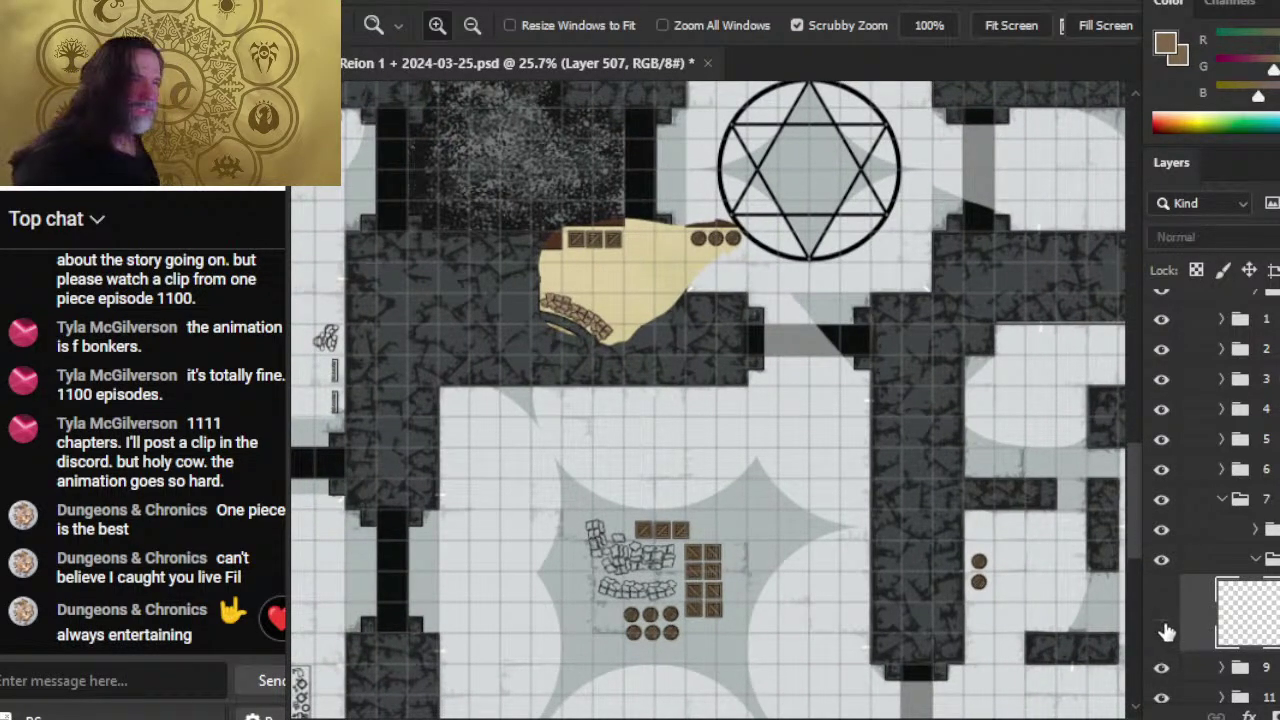
pyautogui.hscroll(-5, 1000, 520)
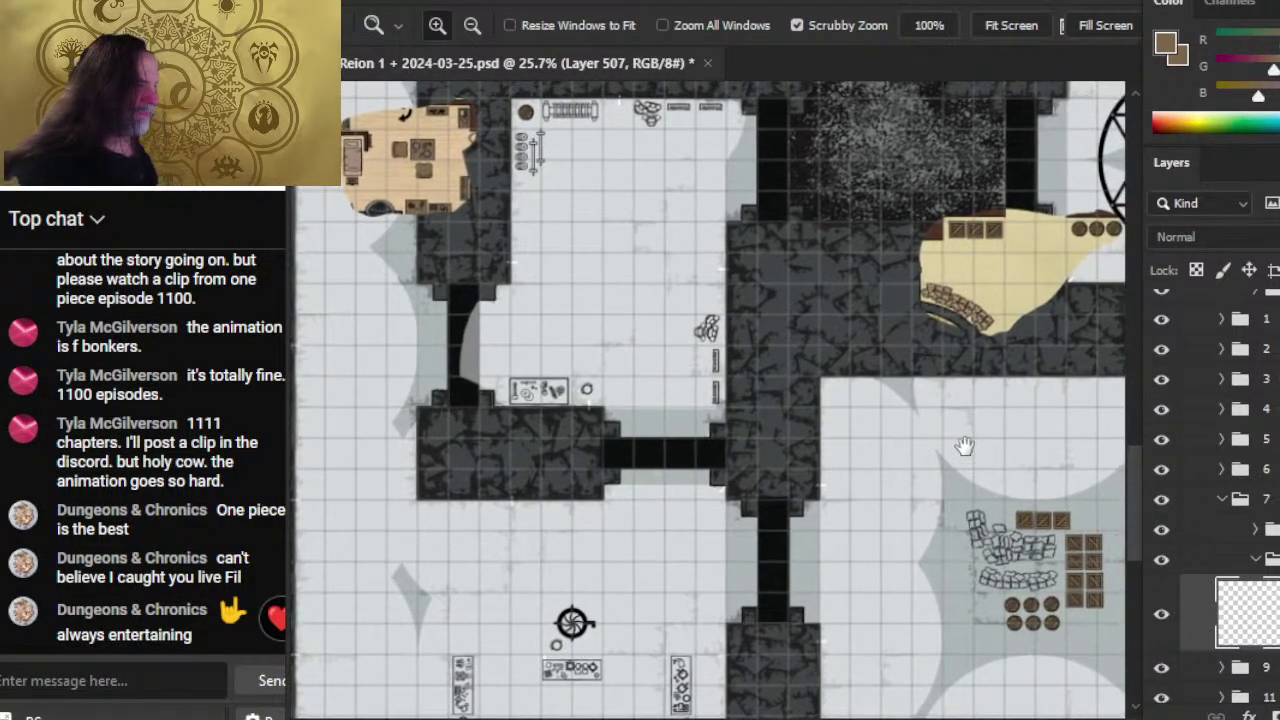
pyautogui.click(1162, 618)
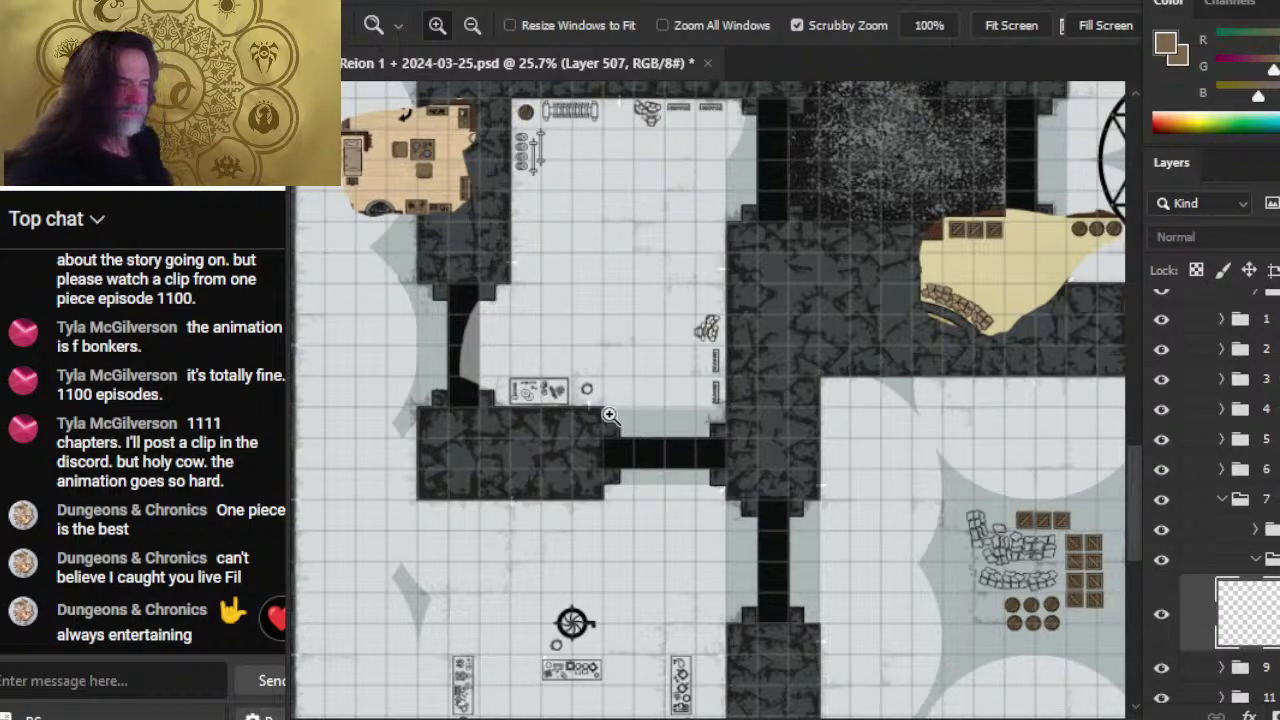
# - Switch to the square 50 px brush and paint the training room's weapon table brown
pyautogui.moveTo(518, 394); pyautogui.dragTo(700, 436)
pyautogui.press('b')
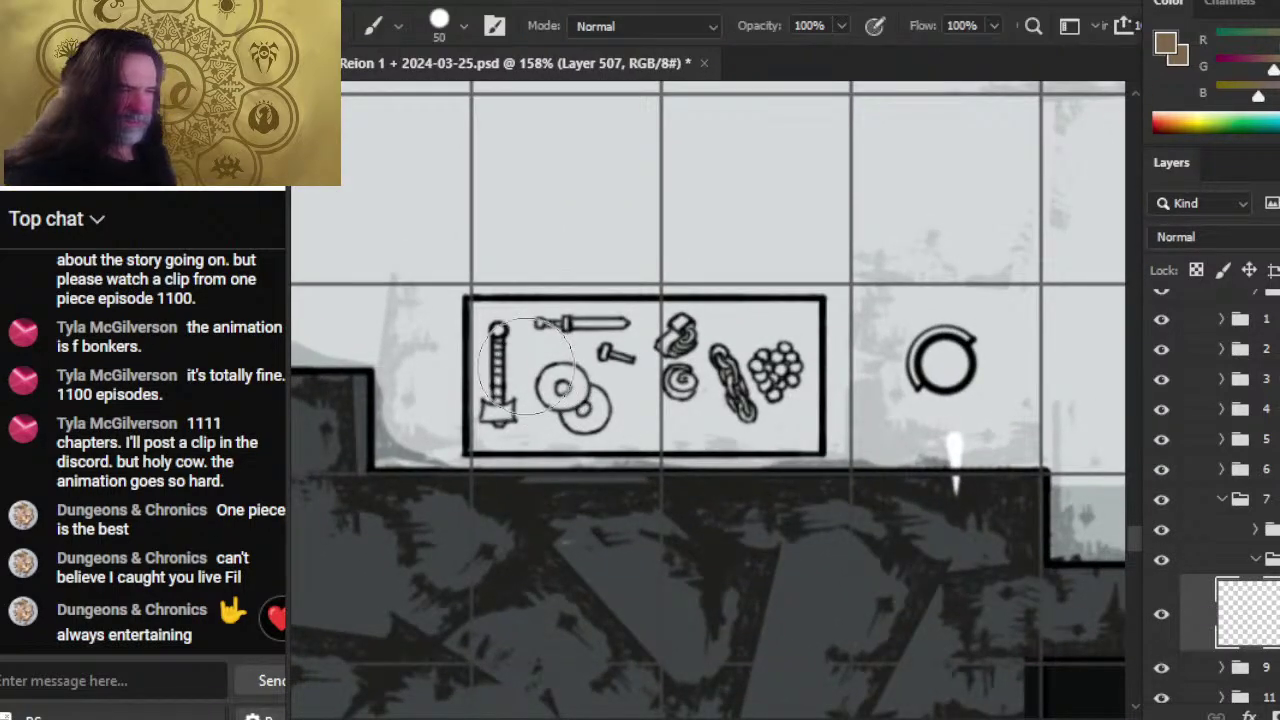
pyautogui.press('[')
pyautogui.rightClick(662, 420)
pyautogui.click(673, 542)
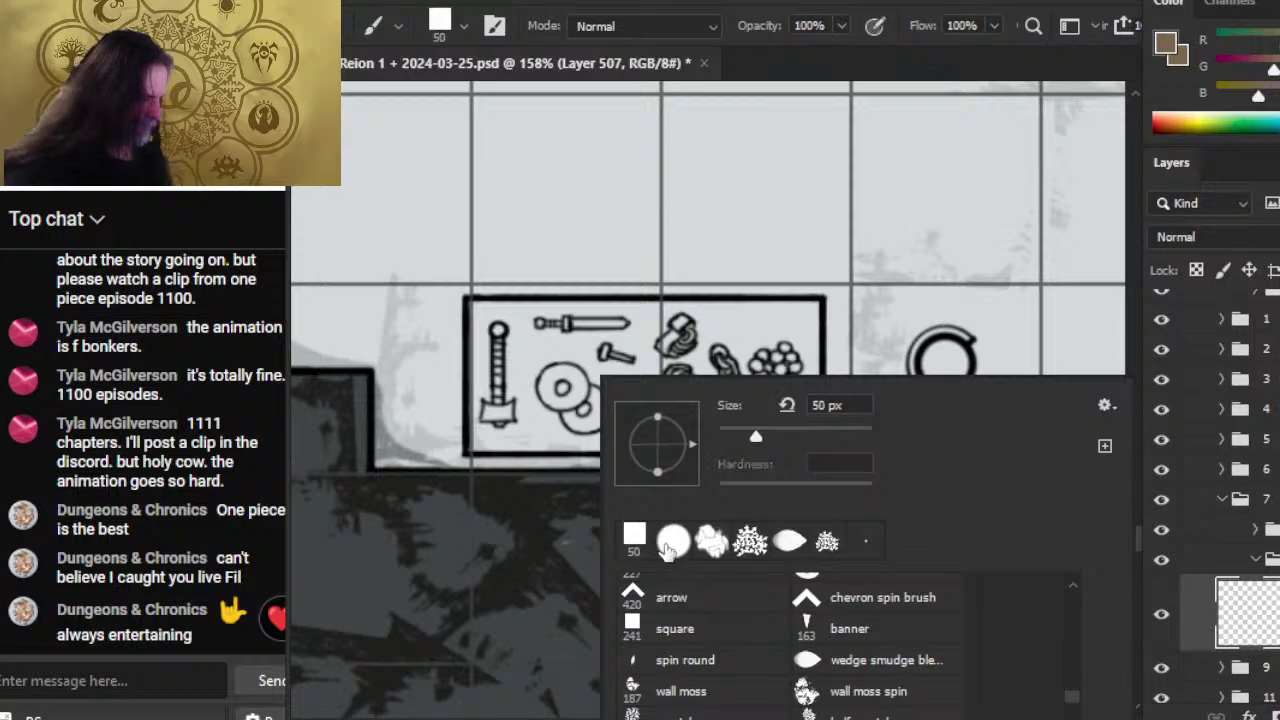
pyautogui.moveTo(520, 347)
pyautogui.mouseDown()
pyautogui.moveTo(516, 407)
pyautogui.moveTo(774, 407)
pyautogui.moveTo(771, 348)
pyautogui.moveTo(606, 350)
pyautogui.mouseUp()
pyautogui.press('z')
pyautogui.moveTo(836, 485); pyautogui.dragTo(757, 543)
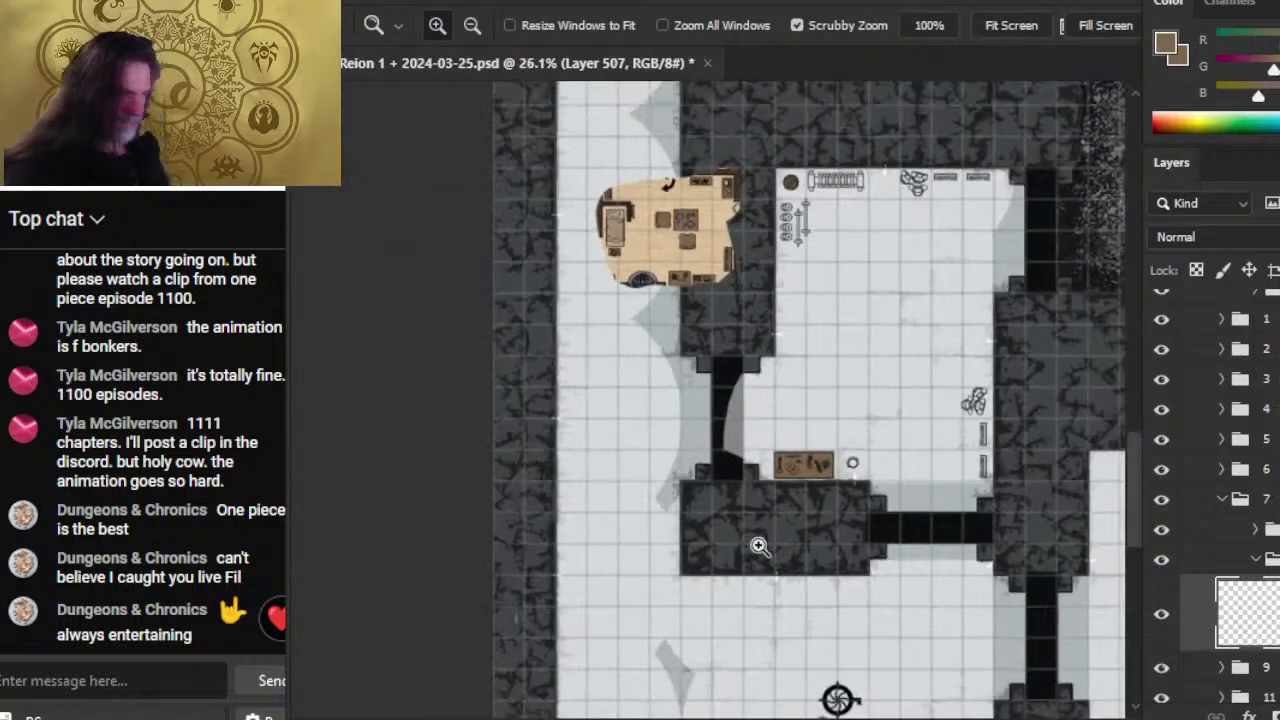
# - Group the existing layers of room 6 together and name the group BW
pyautogui.moveTo(868, 641); pyautogui.dragTo(771, 623)
pyautogui.moveTo(776, 413); pyautogui.dragTo(692, 487)
pyautogui.moveTo(861, 643); pyautogui.dragTo(786, 460)
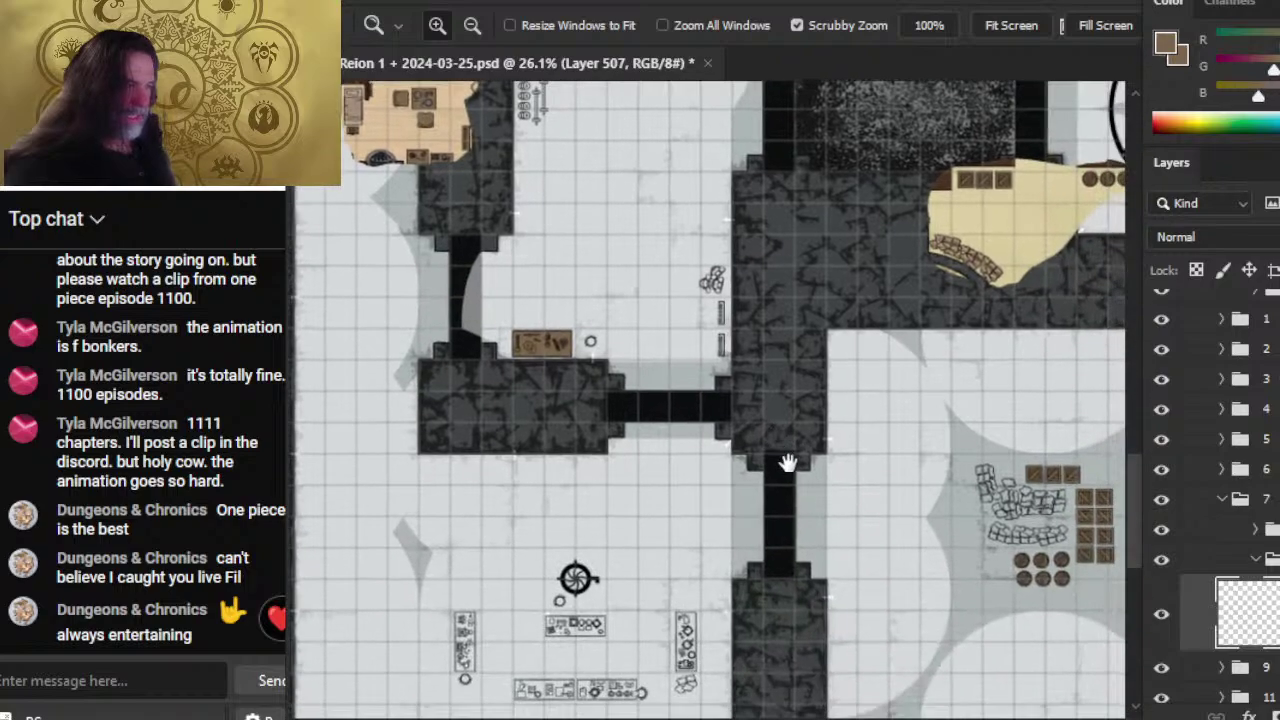
pyautogui.moveTo(760, 591); pyautogui.dragTo(808, 401)
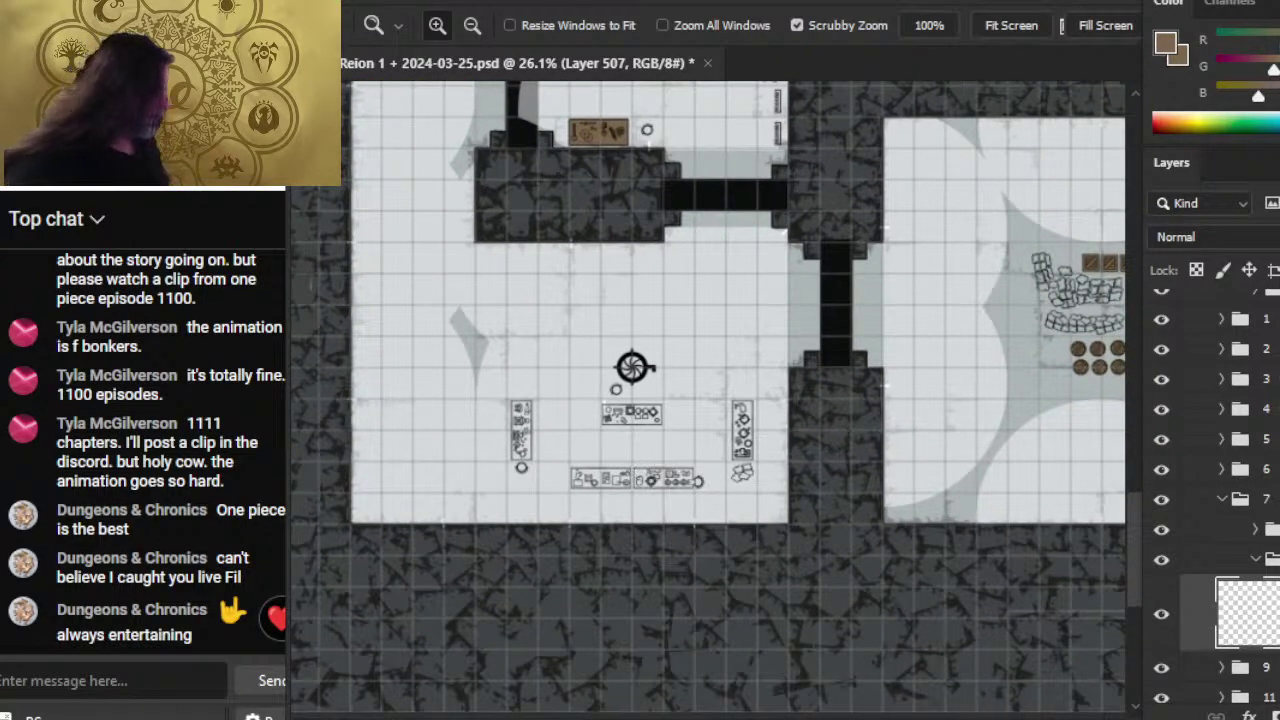
pyautogui.click(1212, 502)
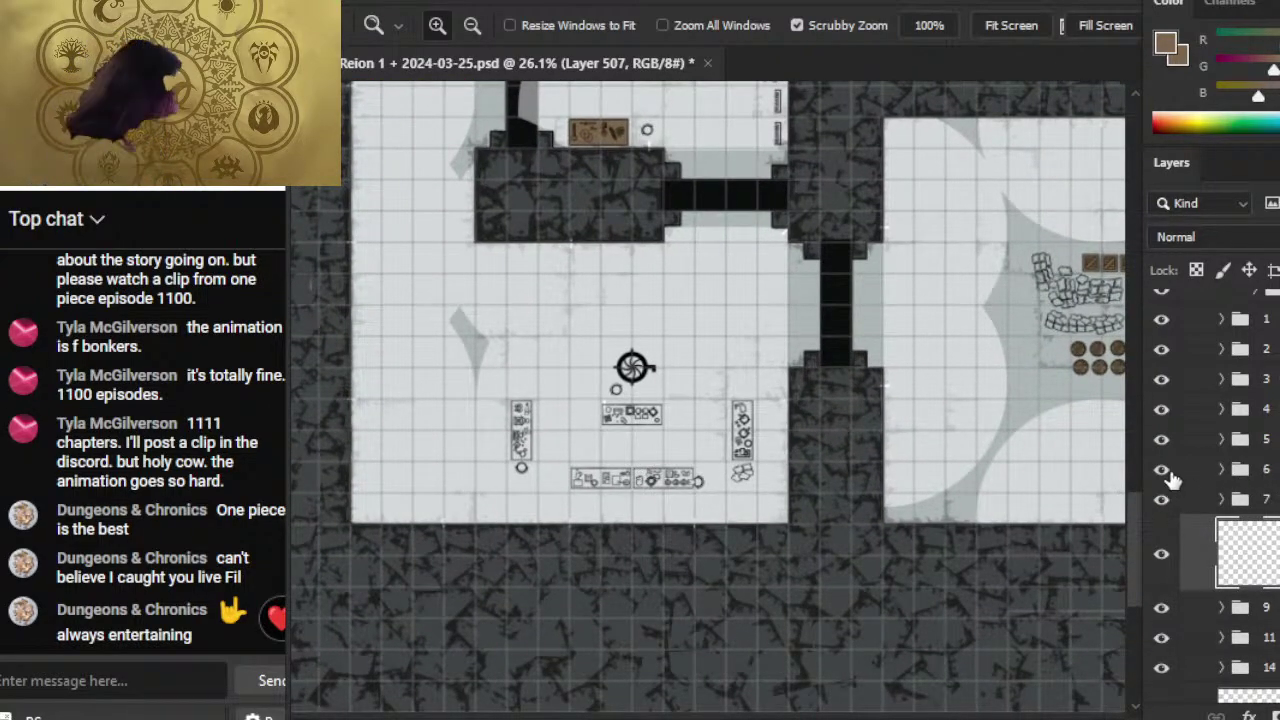
pyautogui.click(1221, 469)
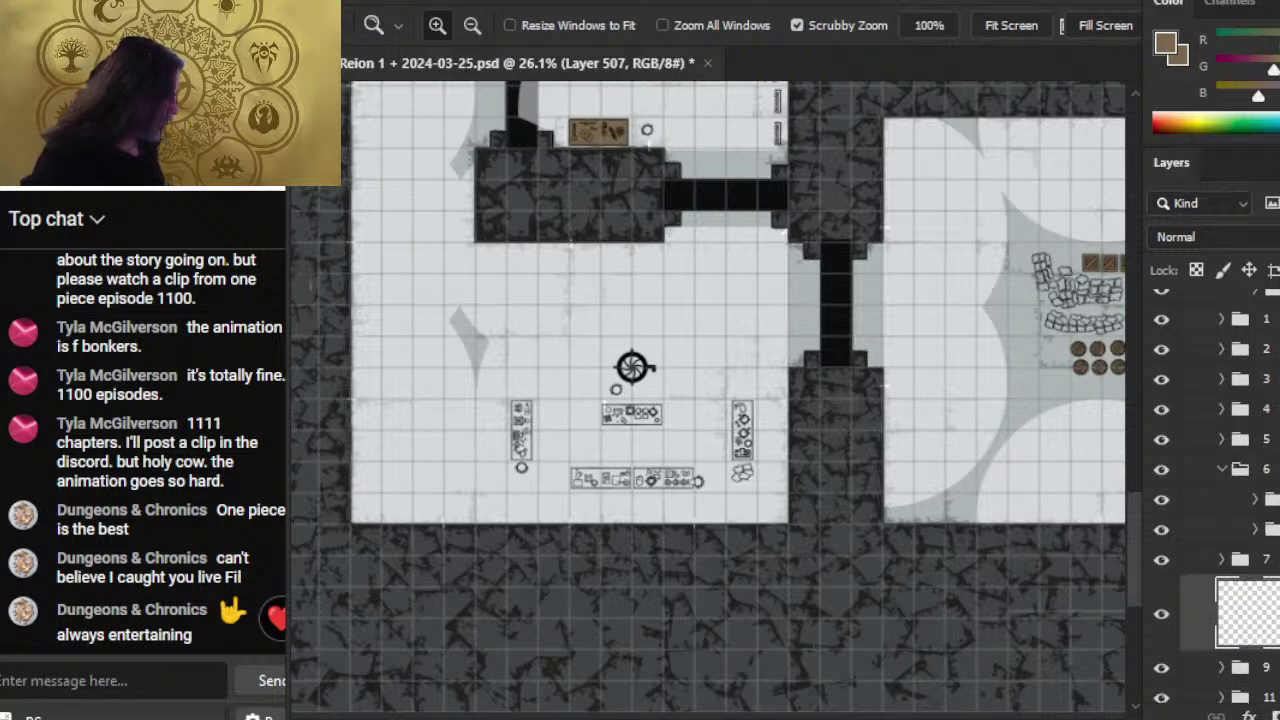
pyautogui.click(1268, 499)
pyautogui.keyDown('shift'); pyautogui.click(1268, 529); pyautogui.keyUp('shift')
pyautogui.hotkey('ctrl', 'g')
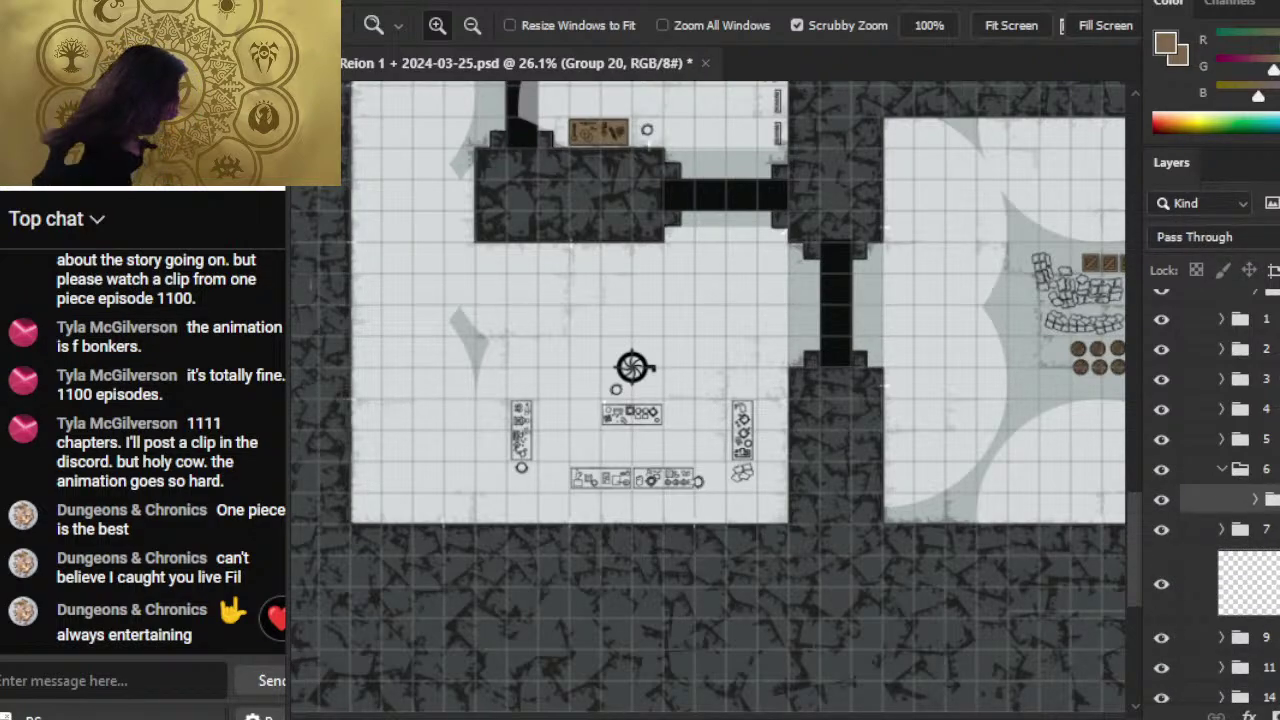
pyautogui.press('Return')
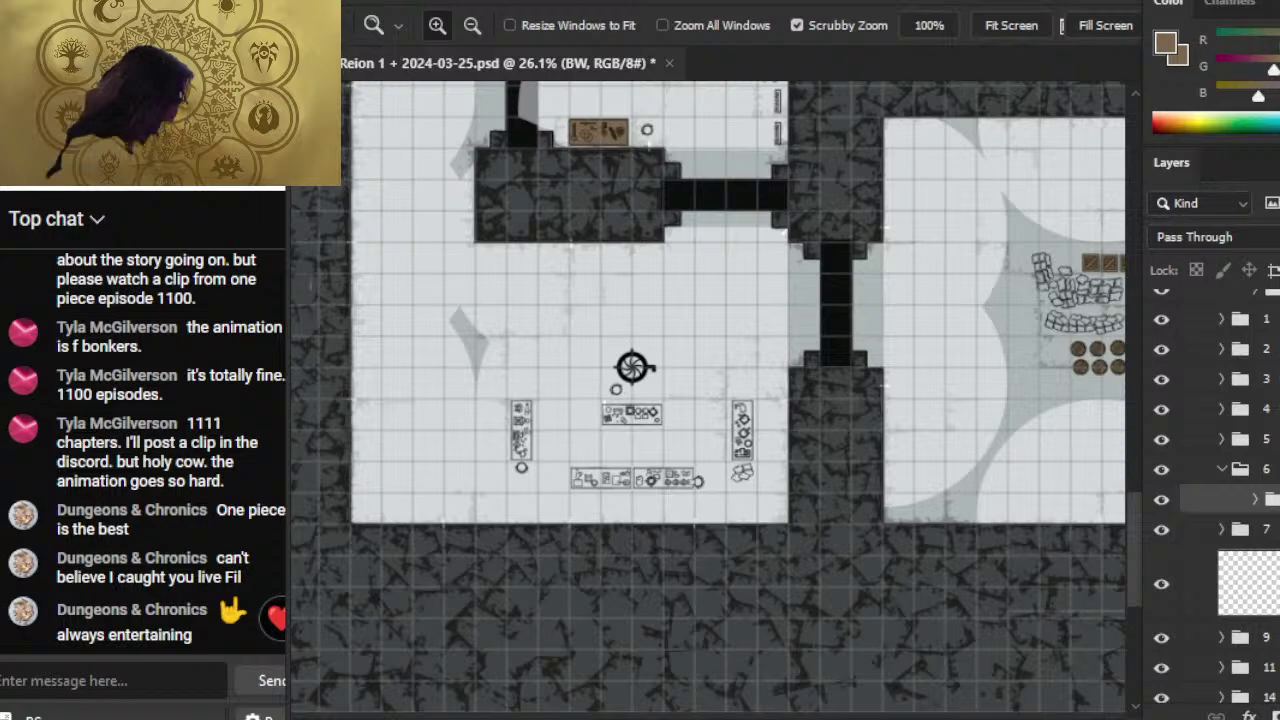
# - Create a COLOR group holding a new empty layer in room 6 and place it below the BW group
pyautogui.hotkey('ctrl', 'alt', 'shift', 'n')
pyautogui.hotkey('ctrl', 'g')
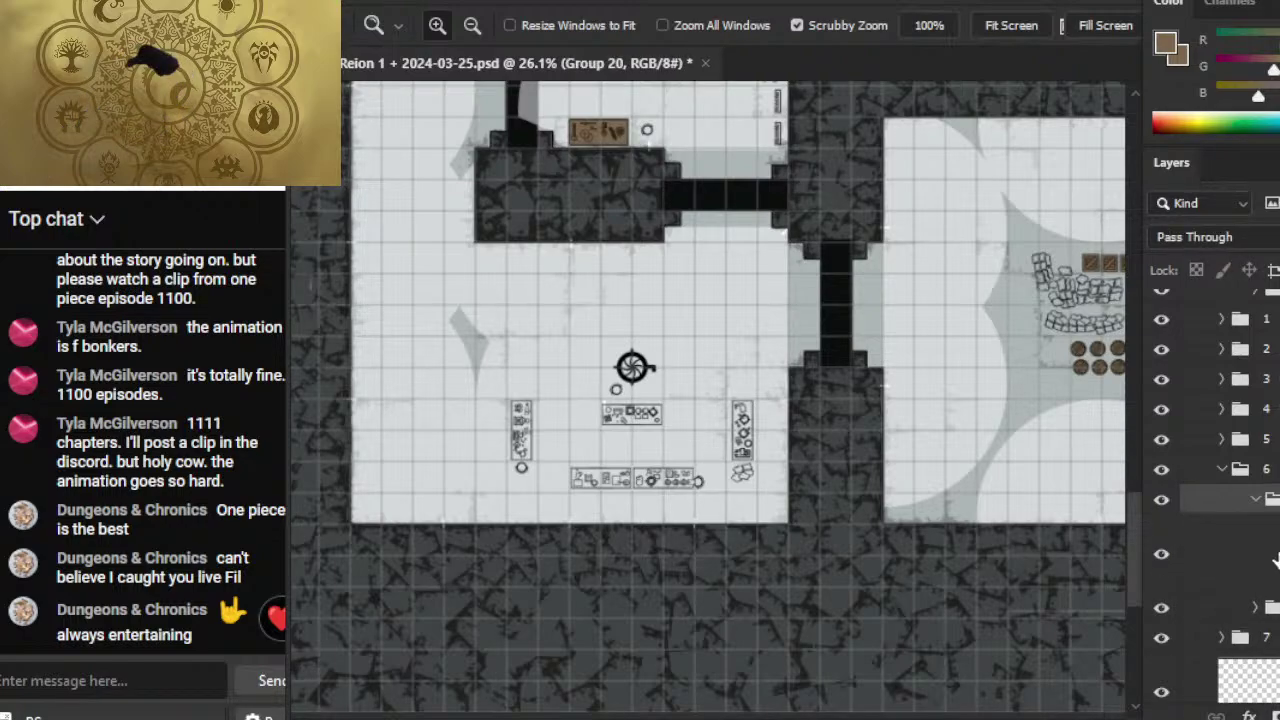
pyautogui.hotkey('alt', '[')
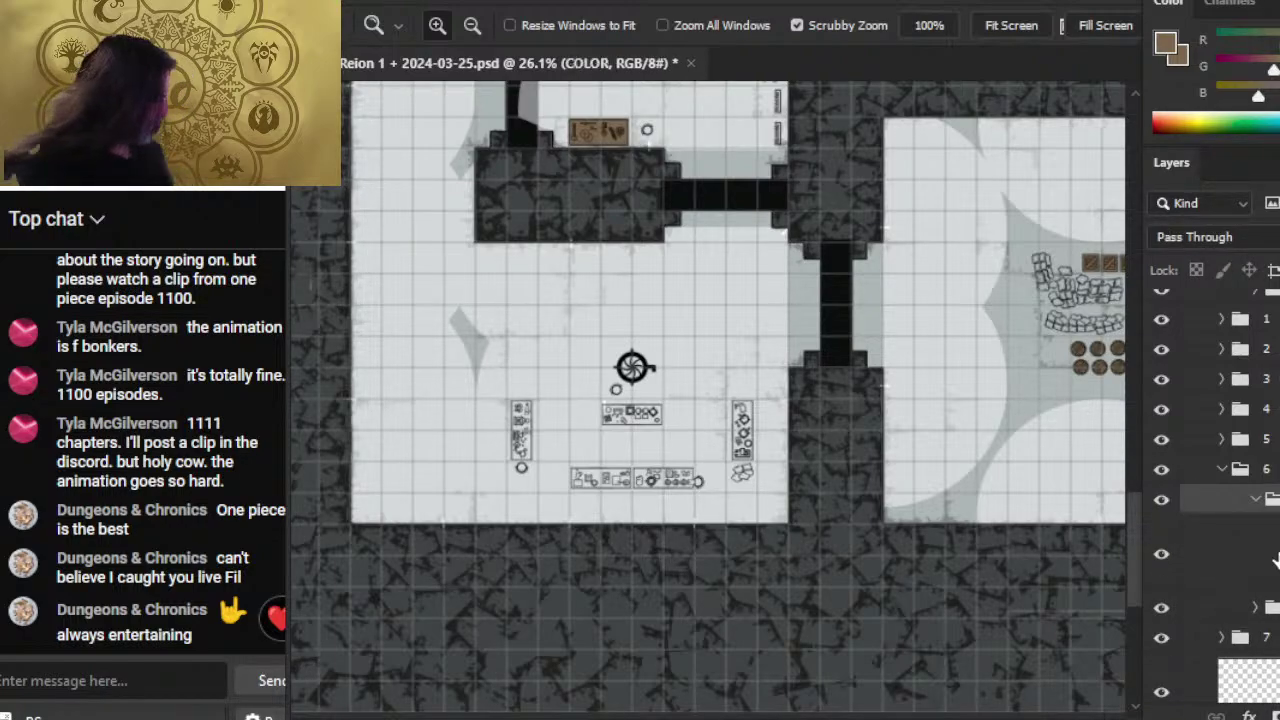
pyautogui.click(1254, 565)
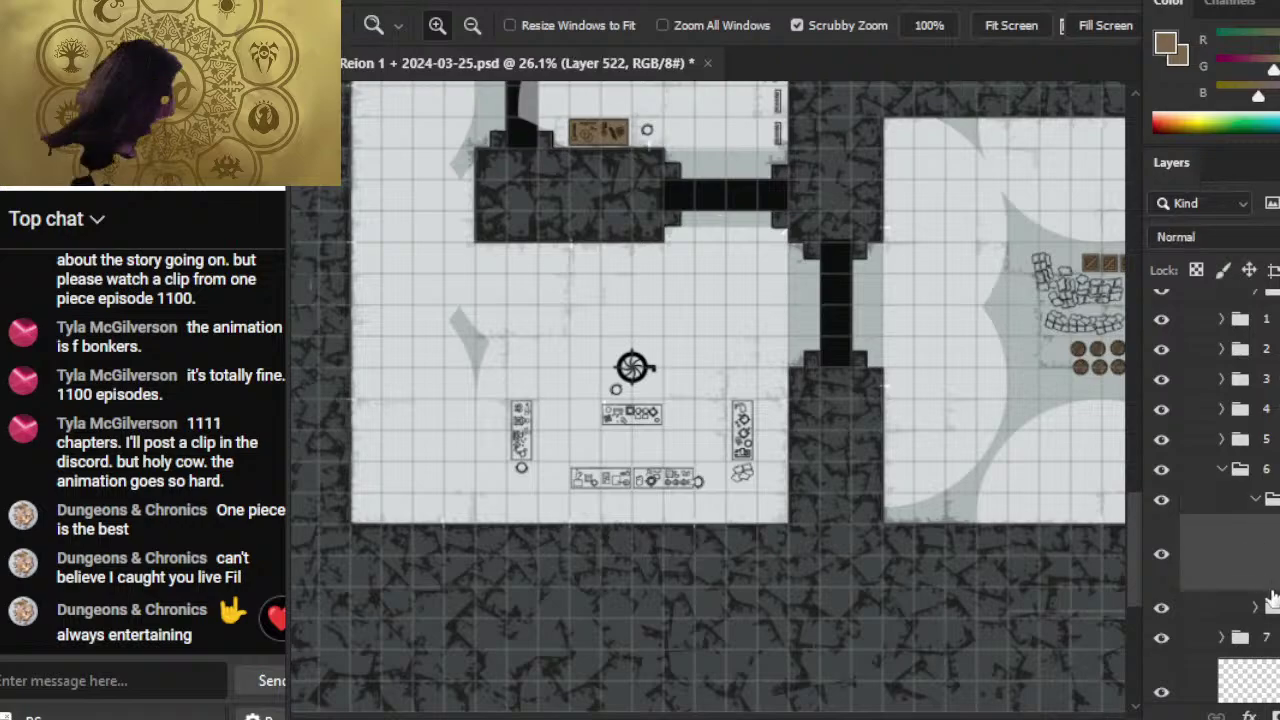
pyautogui.click(1265, 500)
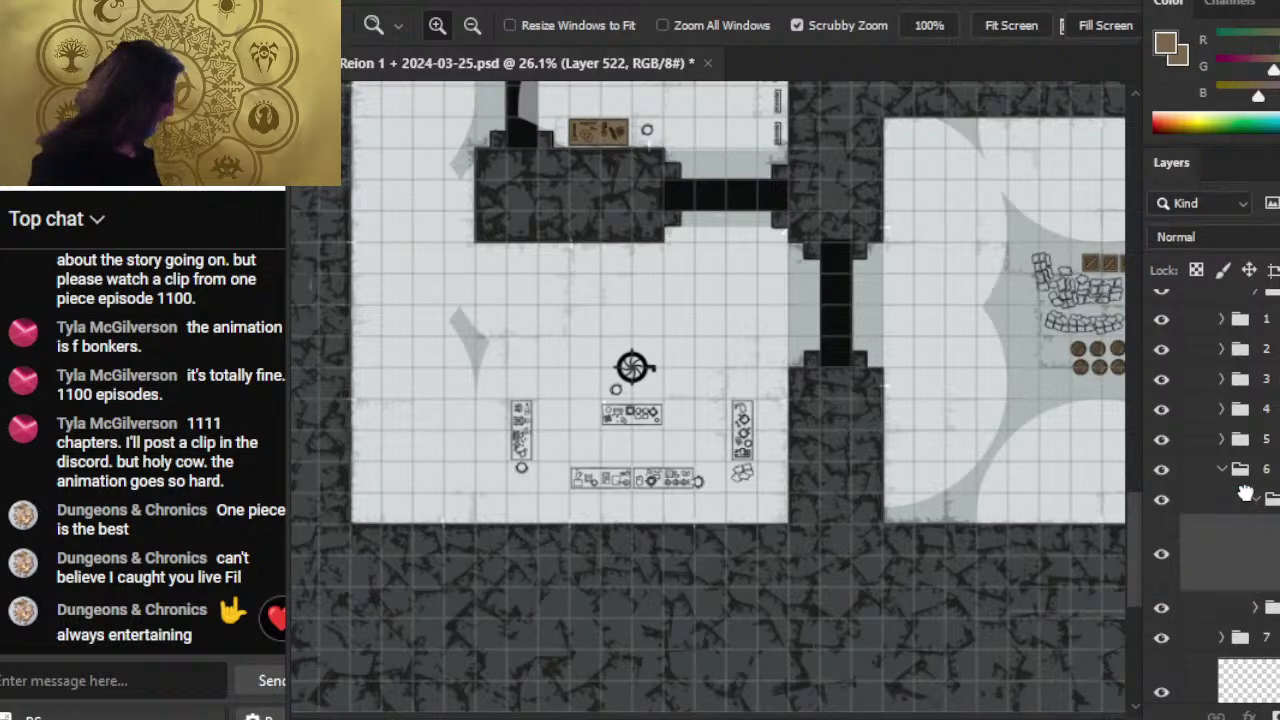
pyautogui.moveTo(1250, 543); pyautogui.dragTo(1251, 485)
pyautogui.click(1195, 575)
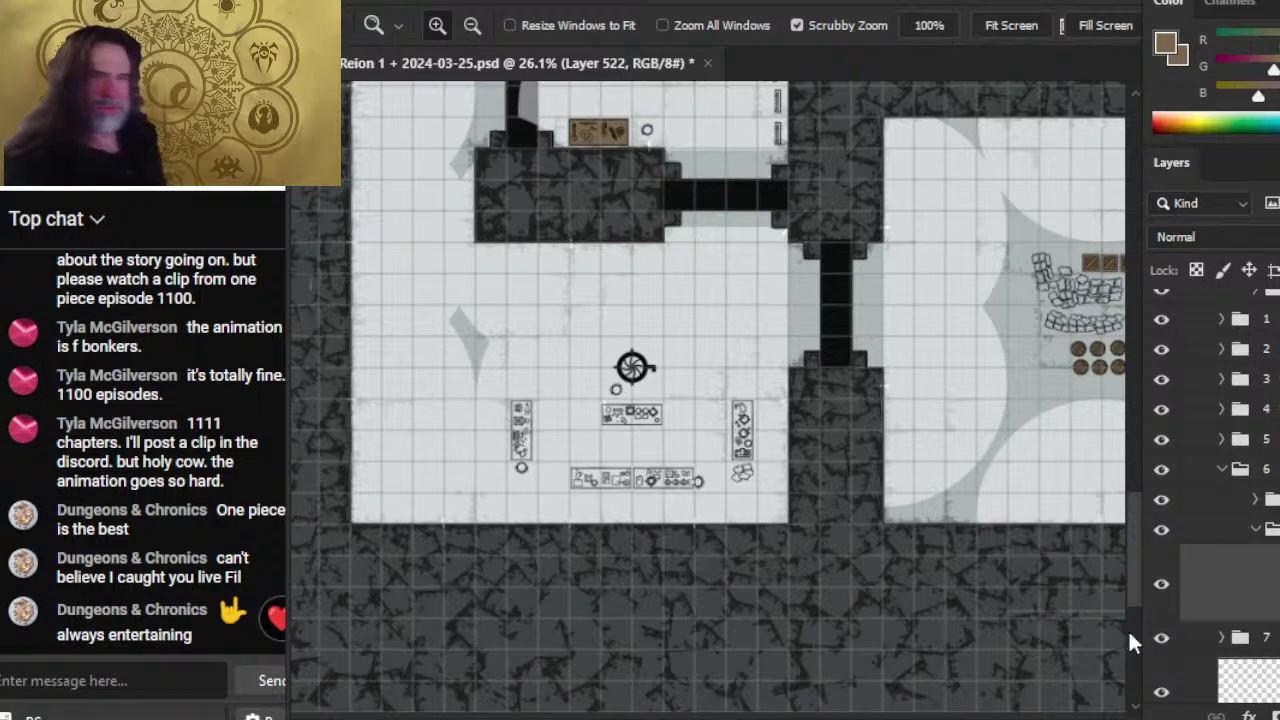
# - Paint room 6's westernmost vertical worktable brown with the square 50 px brush on the new colour layer
pyautogui.moveTo(508, 401)
pyautogui.mouseDown()
pyautogui.moveTo(511, 488)
pyautogui.moveTo(590, 452)
pyautogui.mouseUp()
pyautogui.press('b')
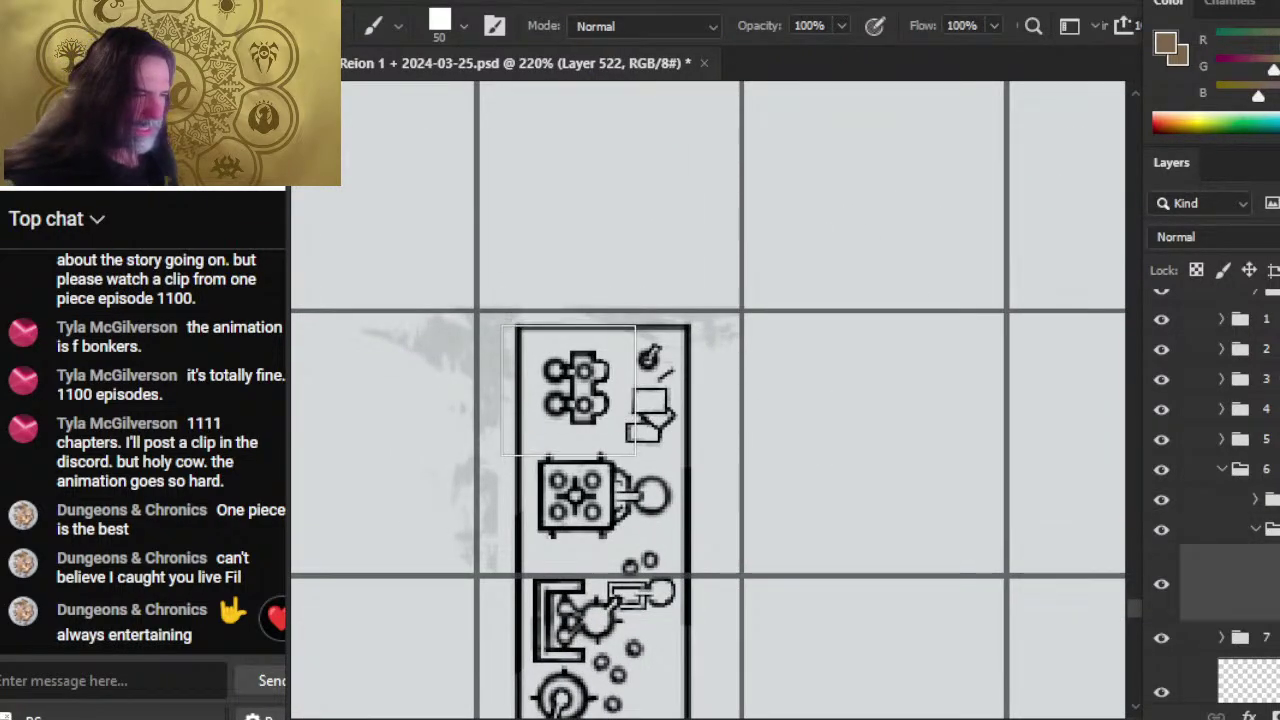
pyautogui.keyDown('shift'); pyautogui.click(583, 391); pyautogui.keyUp('shift')
pyautogui.moveTo(596, 391)
pyautogui.mouseDown()
pyautogui.moveTo(622, 395)
pyautogui.moveTo(611, 628)
pyautogui.moveTo(614, 486)
pyautogui.moveTo(587, 493)
pyautogui.moveTo(592, 605)
pyautogui.moveTo(632, 350)
pyautogui.mouseUp()
pyautogui.moveTo(606, 463); pyautogui.dragTo(604, 541)
pyautogui.keyDown('shift'); pyautogui.click(629, 541); pyautogui.keyUp('shift')
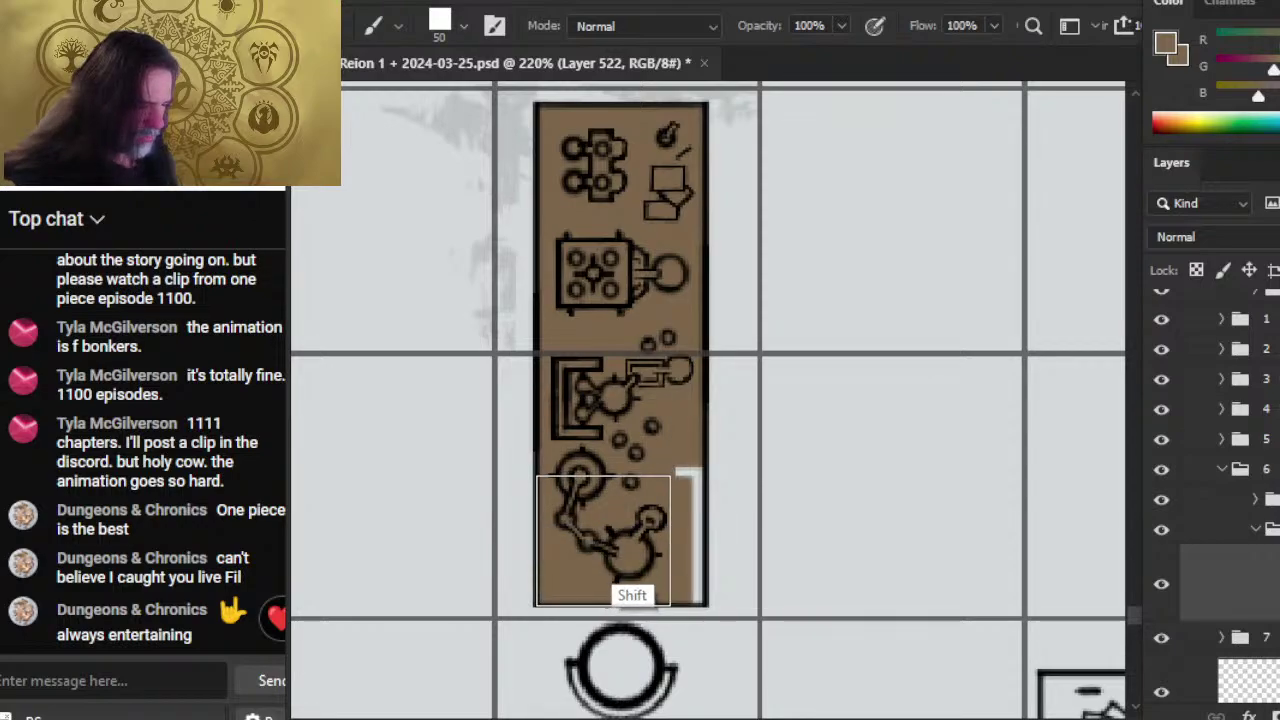
pyautogui.keyDown('shift'); pyautogui.click(637, 541); pyautogui.keyUp('shift')
pyautogui.keyDown('shift'); pyautogui.click(640, 531); pyautogui.keyUp('shift')
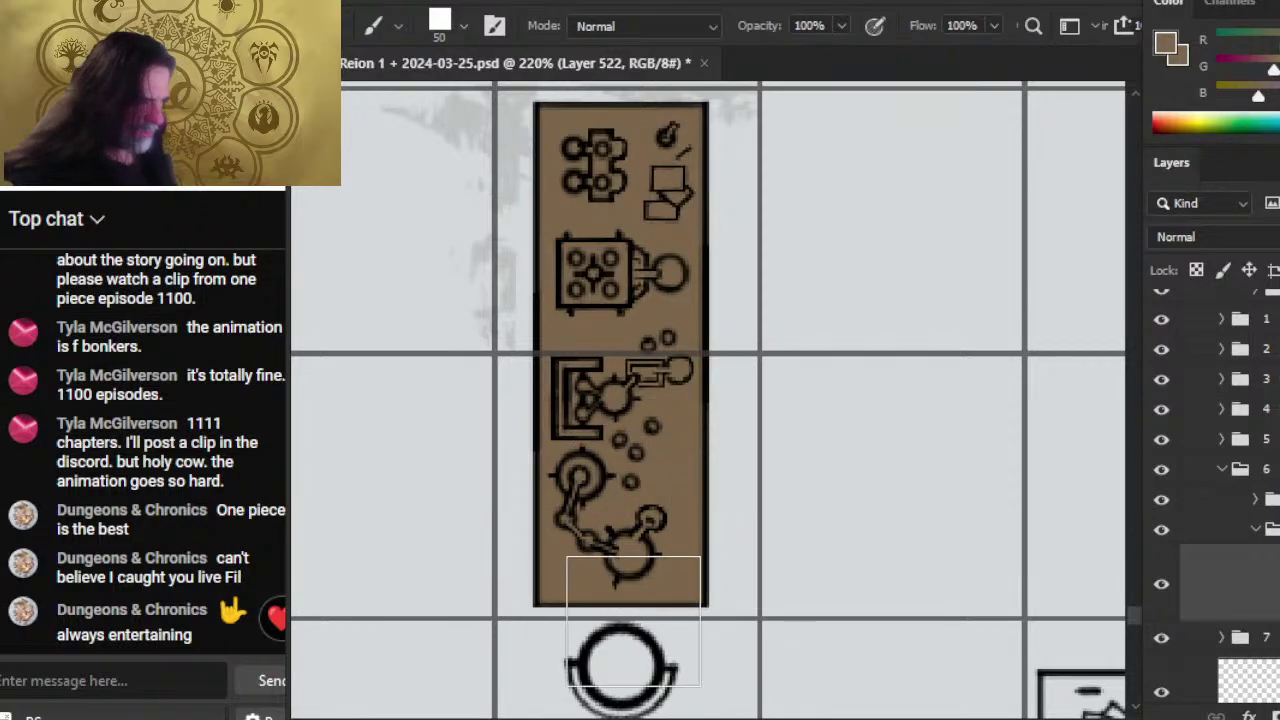
# - Paint the worktable just below the round spiral emblem brown and clean up its edges
pyautogui.press('z')
pyautogui.moveTo(794, 573); pyautogui.dragTo(671, 554)
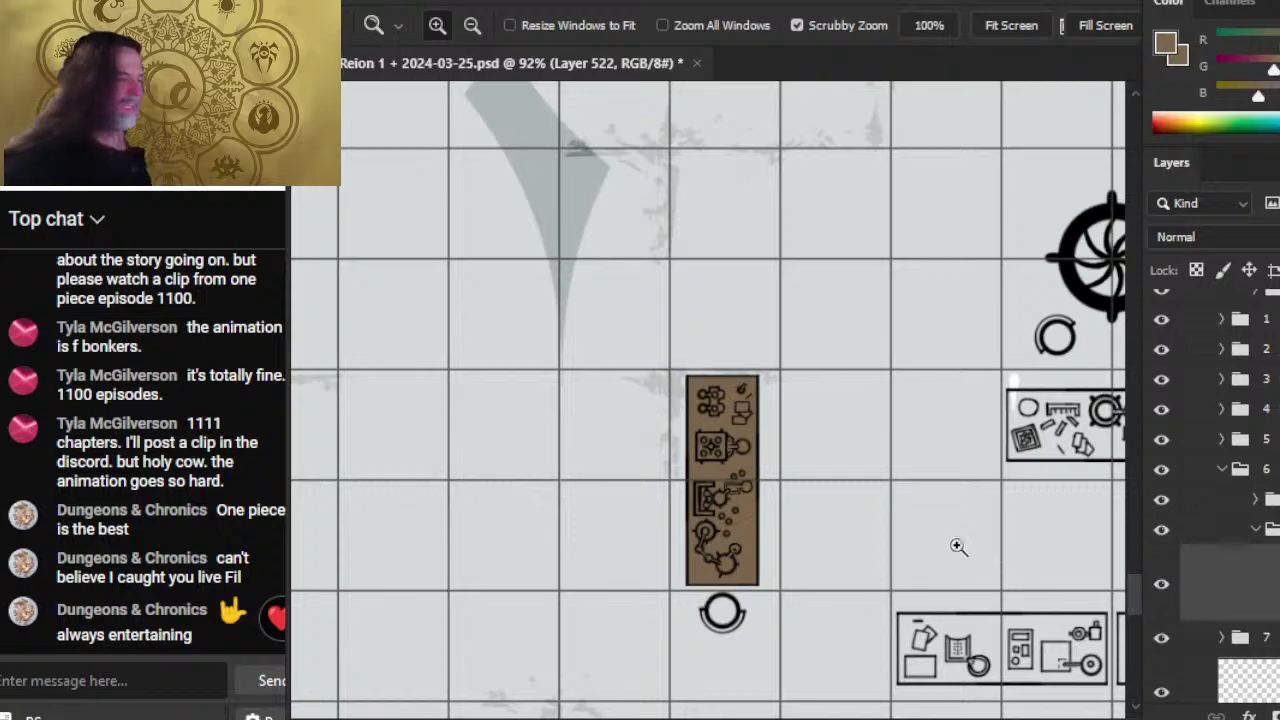
pyautogui.moveTo(840, 500); pyautogui.dragTo(544, 389)
pyautogui.moveTo(751, 333); pyautogui.dragTo(840, 333)
pyautogui.press('b')
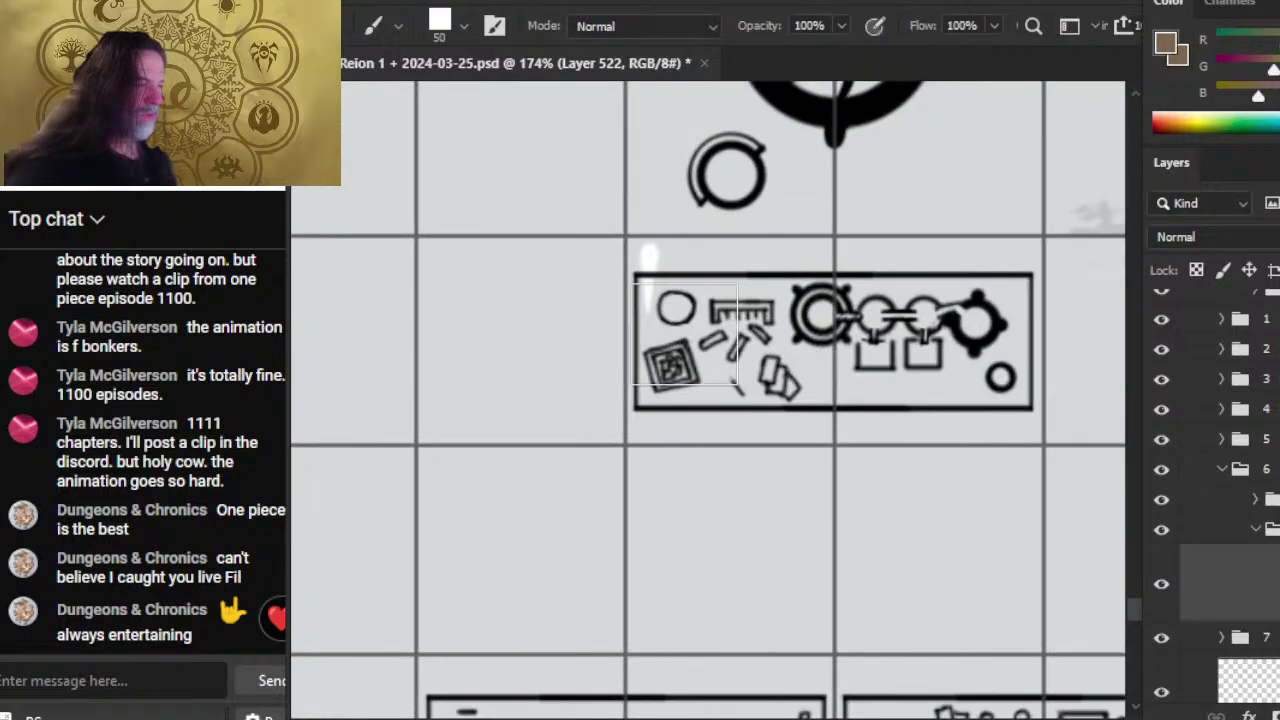
pyautogui.click(689, 324)
pyautogui.moveTo(689, 324)
pyautogui.mouseDown()
pyautogui.moveTo(696, 361)
pyautogui.moveTo(927, 373)
pyautogui.moveTo(988, 363)
pyautogui.moveTo(975, 321)
pyautogui.moveTo(999, 339)
pyautogui.moveTo(780, 321)
pyautogui.mouseUp()
pyautogui.press('e')
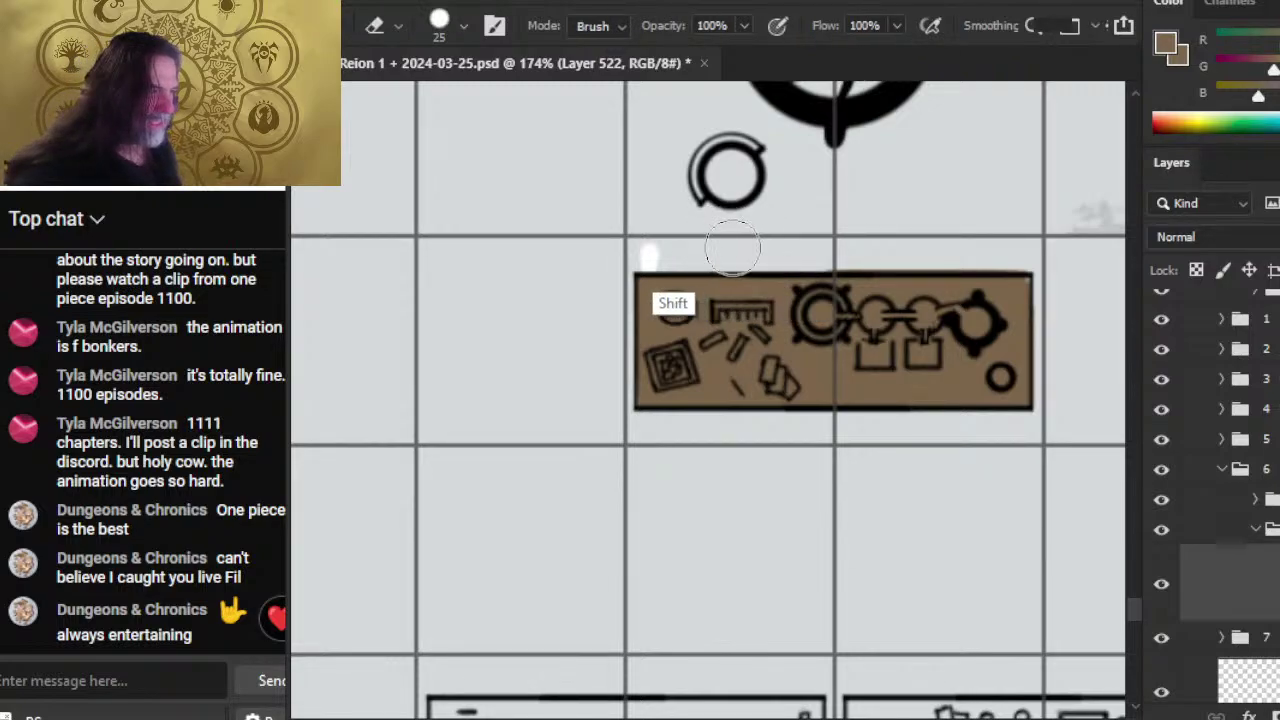
pyautogui.press('b')
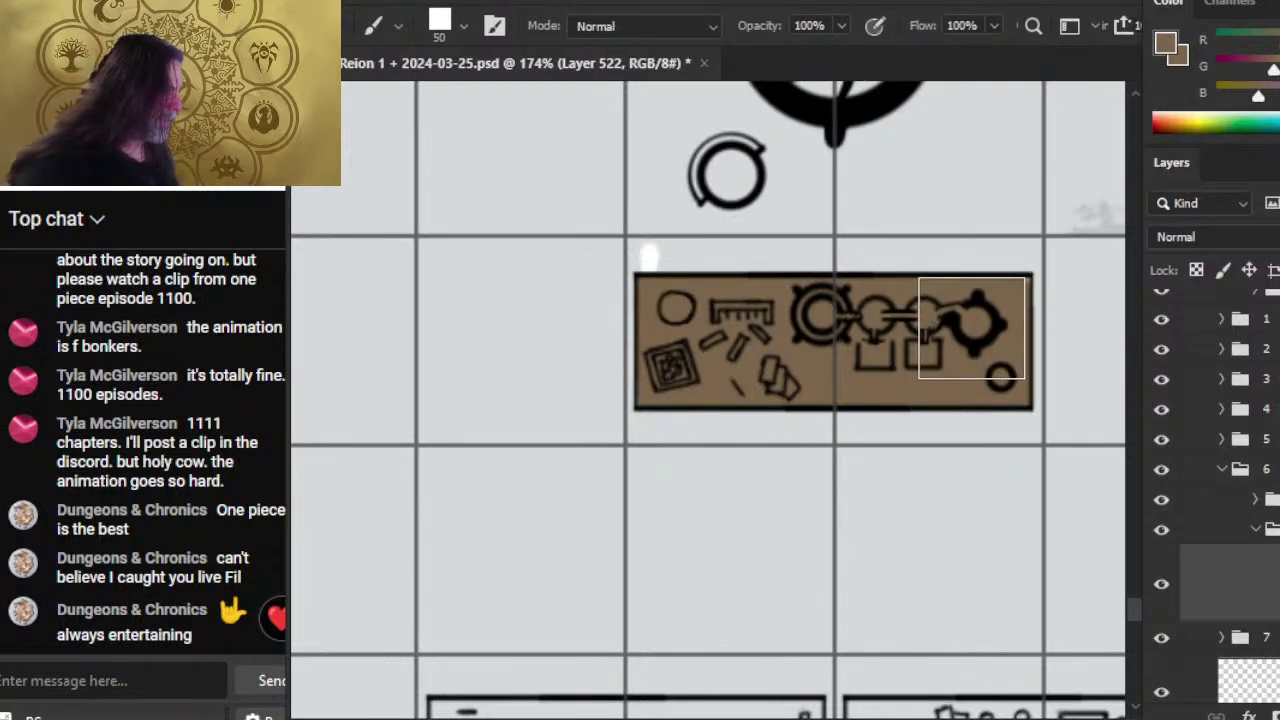
# - Paint the western one of the two adjoining southern worktables brown and erase the overspill along its edges
pyautogui.press('z')
pyautogui.moveTo(820, 565); pyautogui.dragTo(695, 566)
pyautogui.moveTo(827, 559); pyautogui.dragTo(754, 269)
pyautogui.click(643, 351)
pyautogui.press('b')
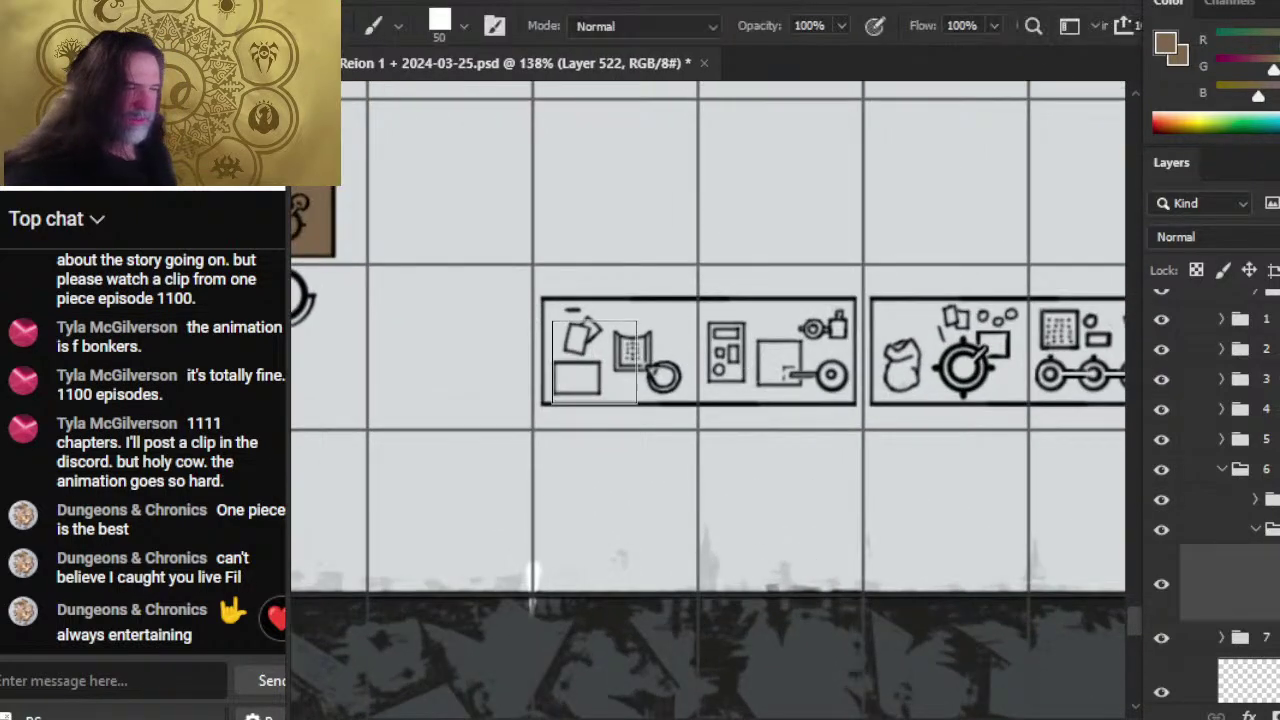
pyautogui.moveTo(587, 341)
pyautogui.mouseDown()
pyautogui.moveTo(815, 342)
pyautogui.moveTo(824, 364)
pyautogui.moveTo(678, 364)
pyautogui.mouseUp()
pyautogui.moveTo(812, 364); pyautogui.dragTo(584, 362)
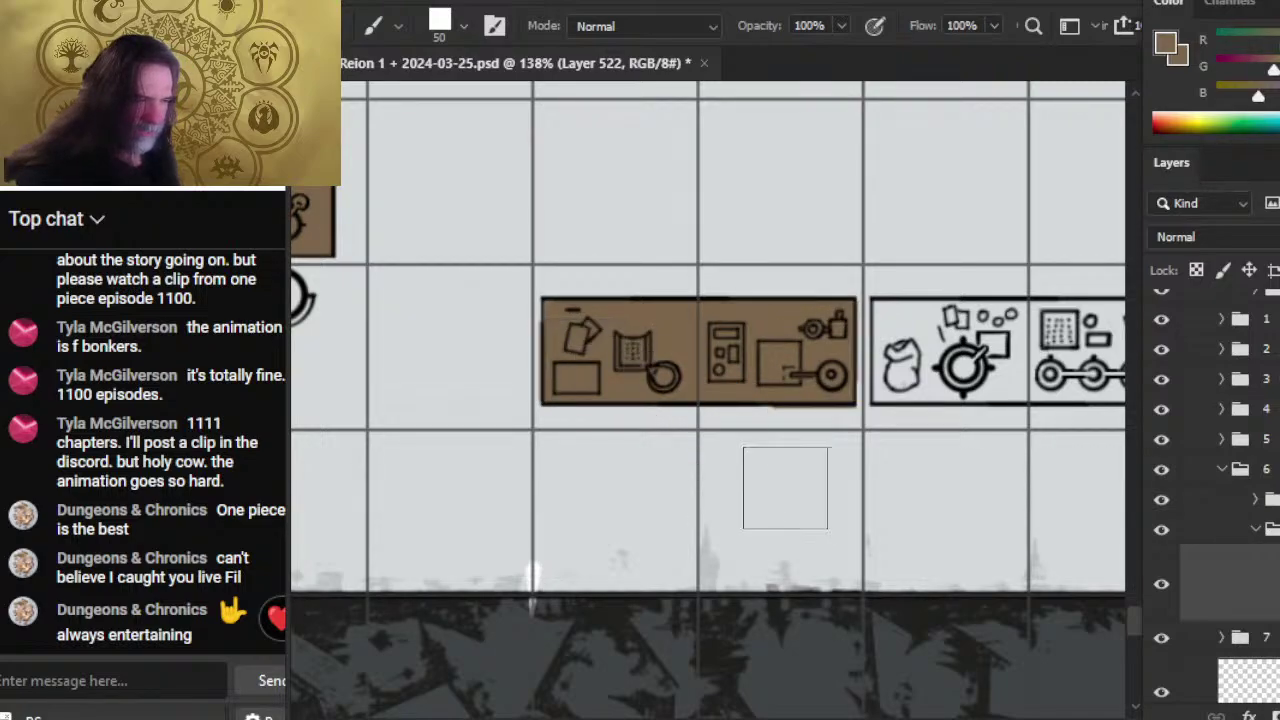
pyautogui.press('e')
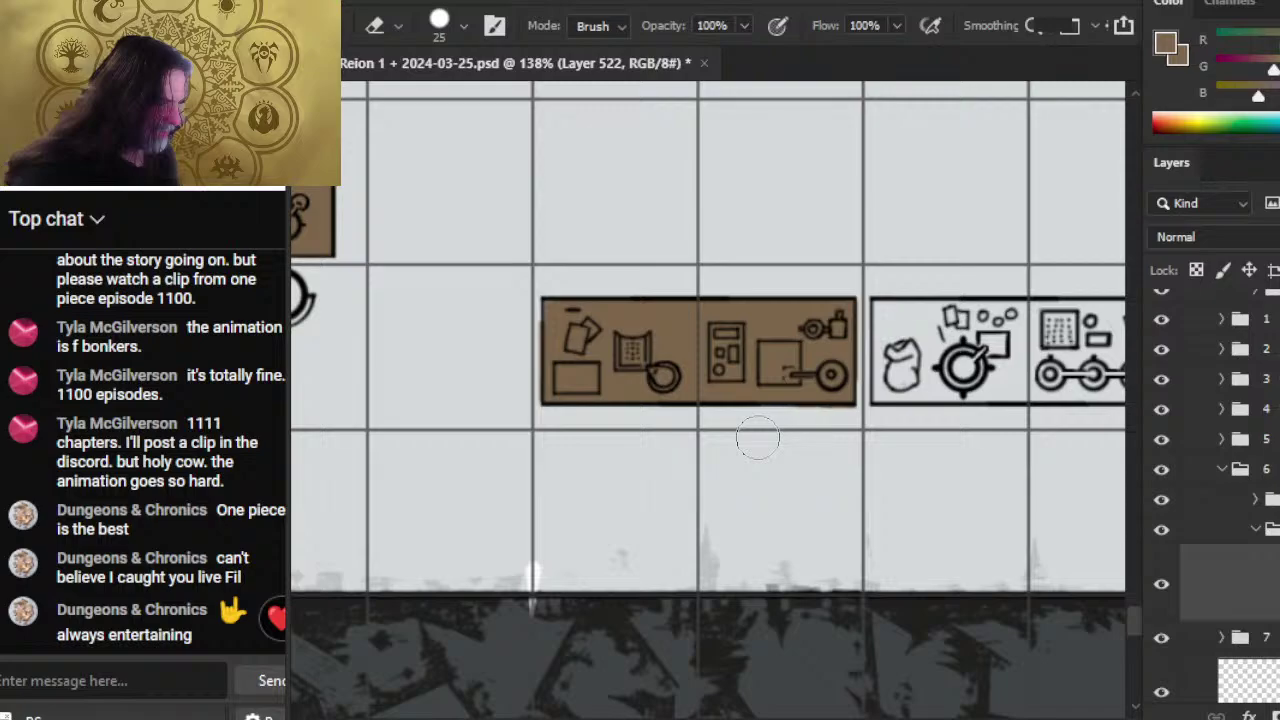
# - Paint the eastern one of the two adjoining southern worktables brown, including the area around the sack and flasks
pyautogui.moveTo(874, 523); pyautogui.dragTo(541, 559)
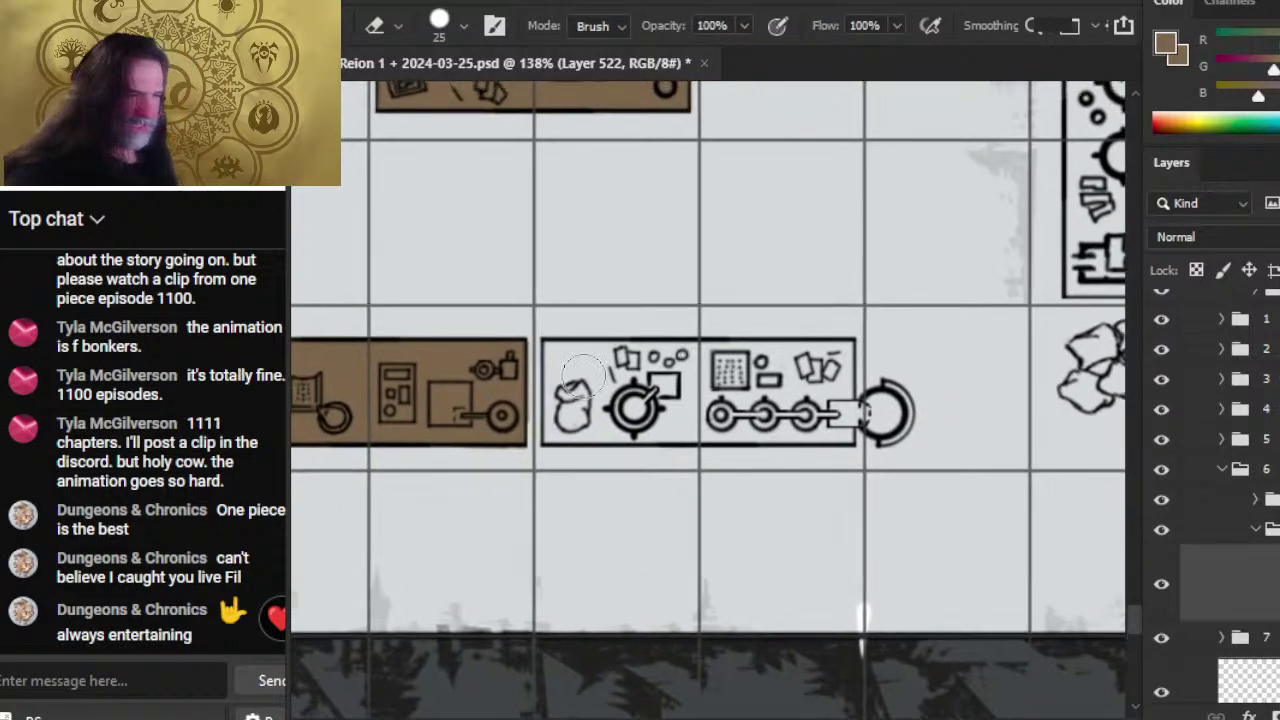
pyautogui.press('b')
pyautogui.moveTo(585, 382)
pyautogui.mouseDown()
pyautogui.moveTo(590, 396)
pyautogui.moveTo(670, 404)
pyautogui.moveTo(812, 404)
pyautogui.mouseUp()
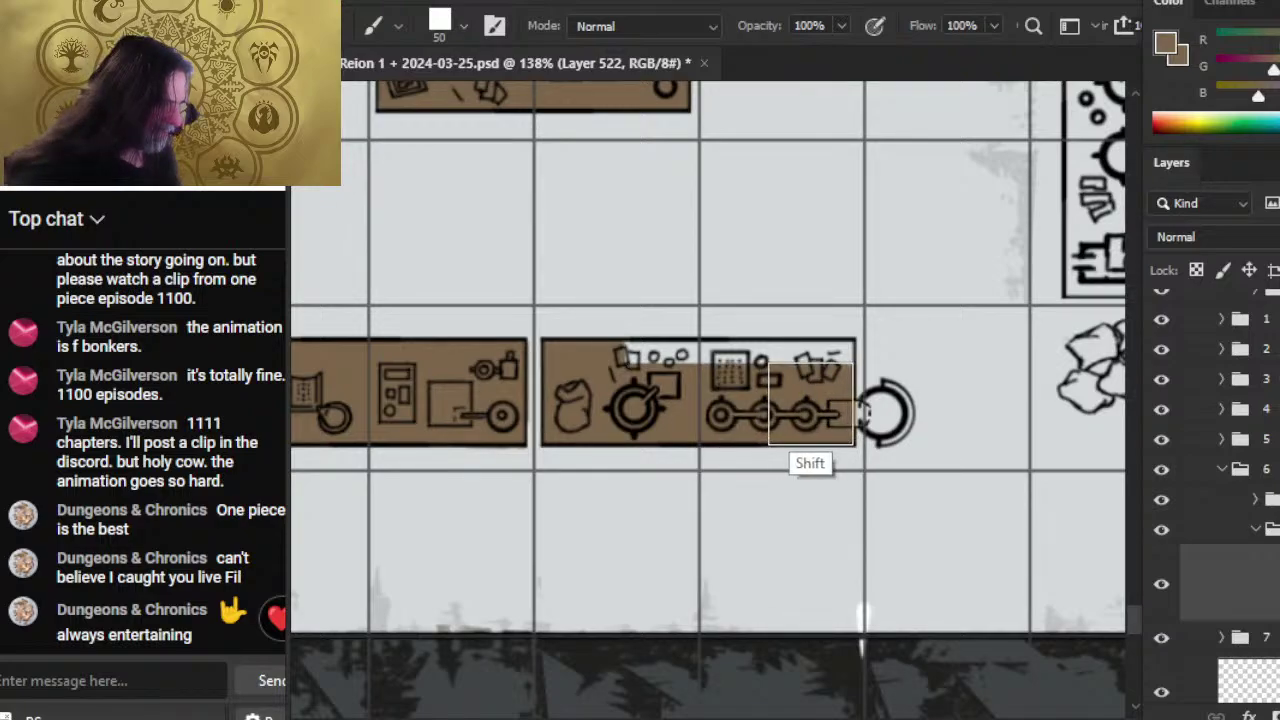
pyautogui.moveTo(810, 383); pyautogui.dragTo(630, 383)
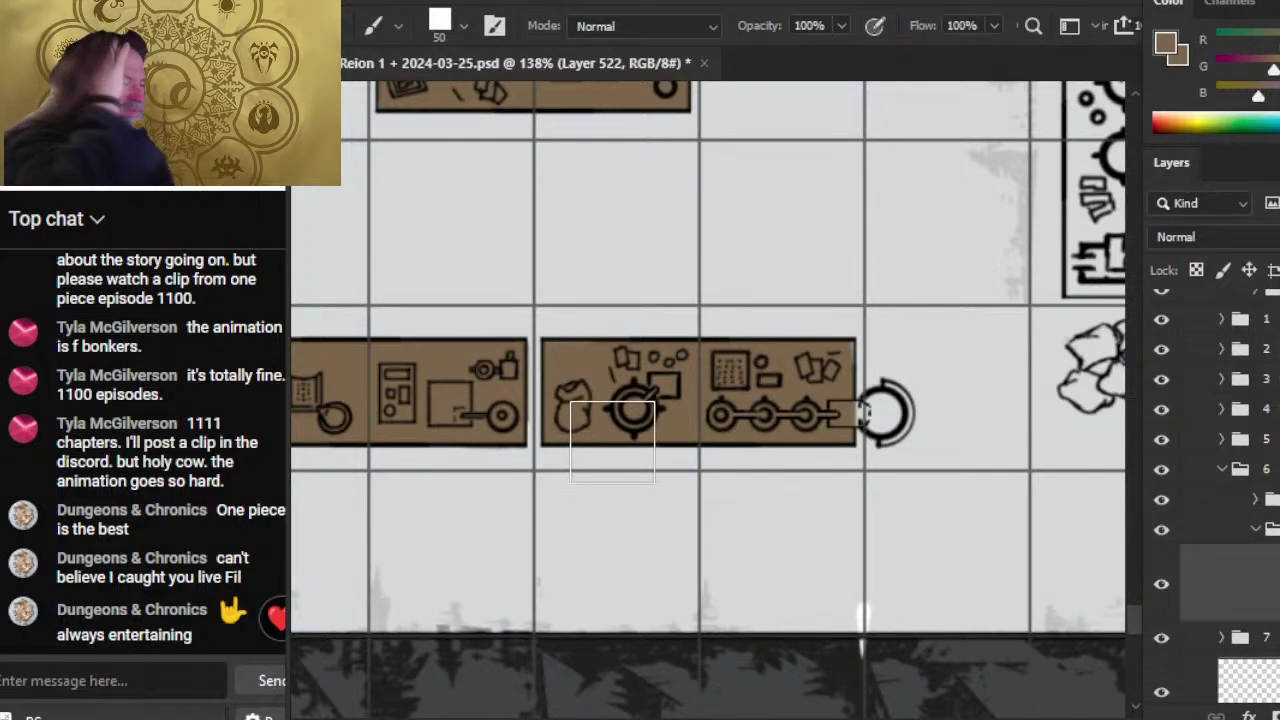
# - Paint the vertical worktable above the rock pile brown
pyautogui.moveTo(843, 371); pyautogui.dragTo(531, 426)
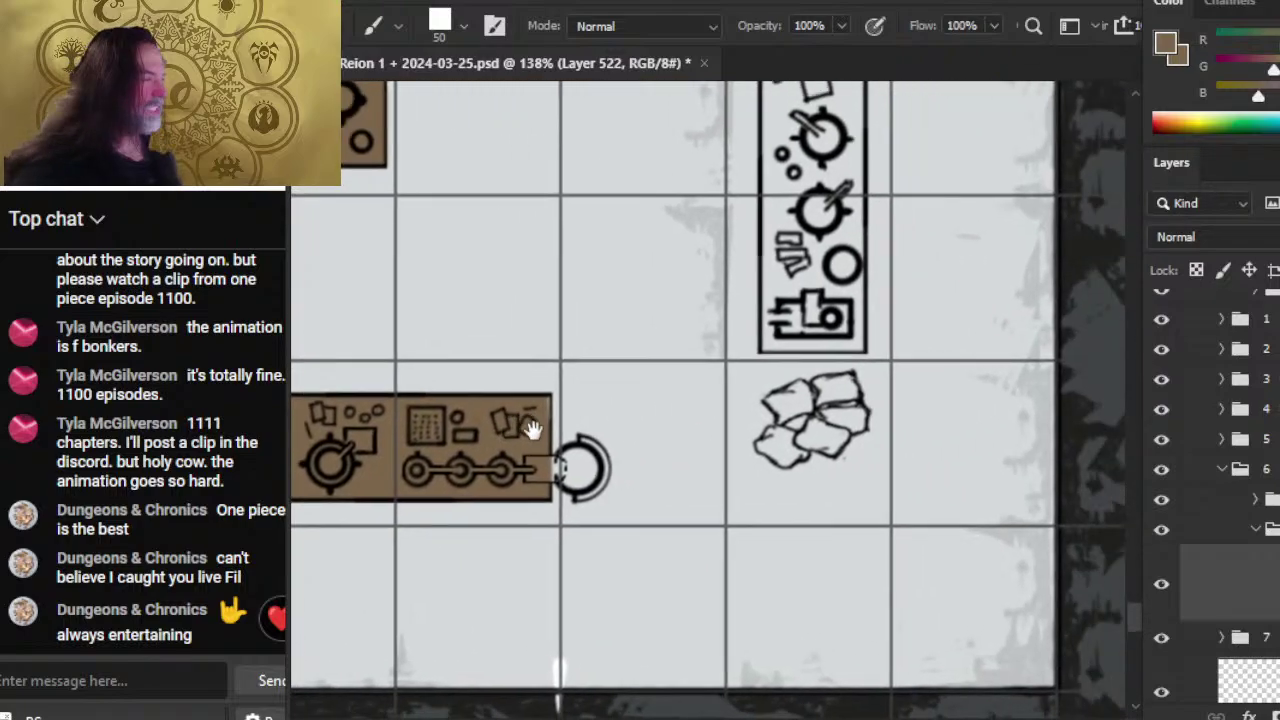
pyautogui.moveTo(826, 337)
pyautogui.mouseDown()
pyautogui.moveTo(746, 393)
pyautogui.moveTo(721, 341)
pyautogui.moveTo(740, 230)
pyautogui.moveTo(746, 363)
pyautogui.moveTo(742, 140)
pyautogui.moveTo(740, 164)
pyautogui.moveTo(730, 135)
pyautogui.mouseUp()
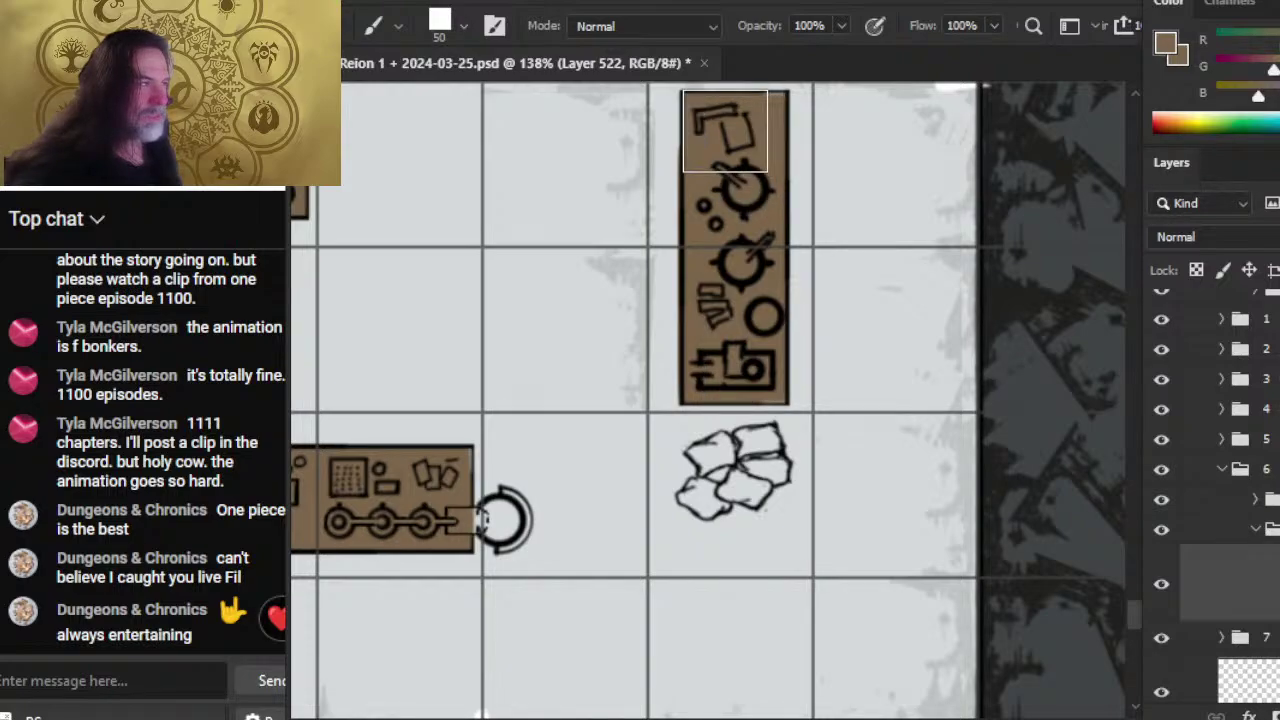
pyautogui.press('z')
pyautogui.moveTo(749, 314)
pyautogui.mouseDown()
pyautogui.moveTo(603, 318)
pyautogui.moveTo(610, 300)
pyautogui.mouseUp()
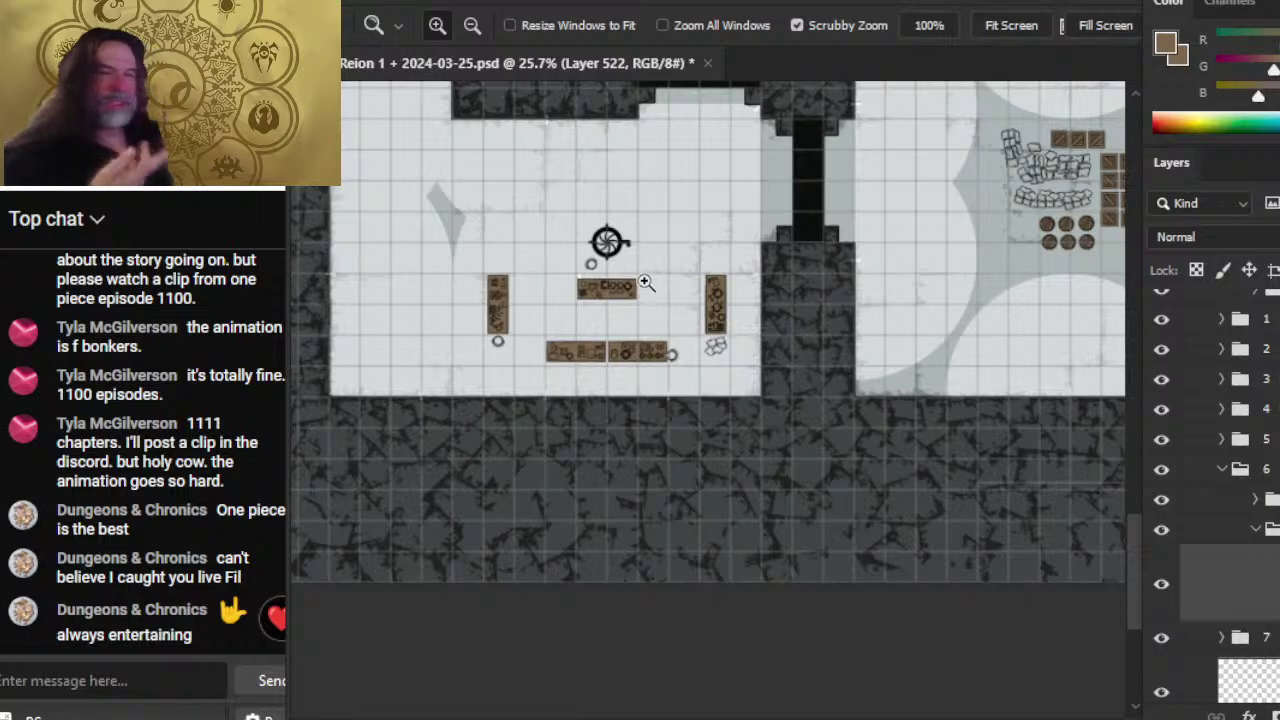
# - Examine the storage room and the neighbouring coloured reference areas, comparing them with room 6's props
pyautogui.moveTo(944, 356); pyautogui.dragTo(706, 689)
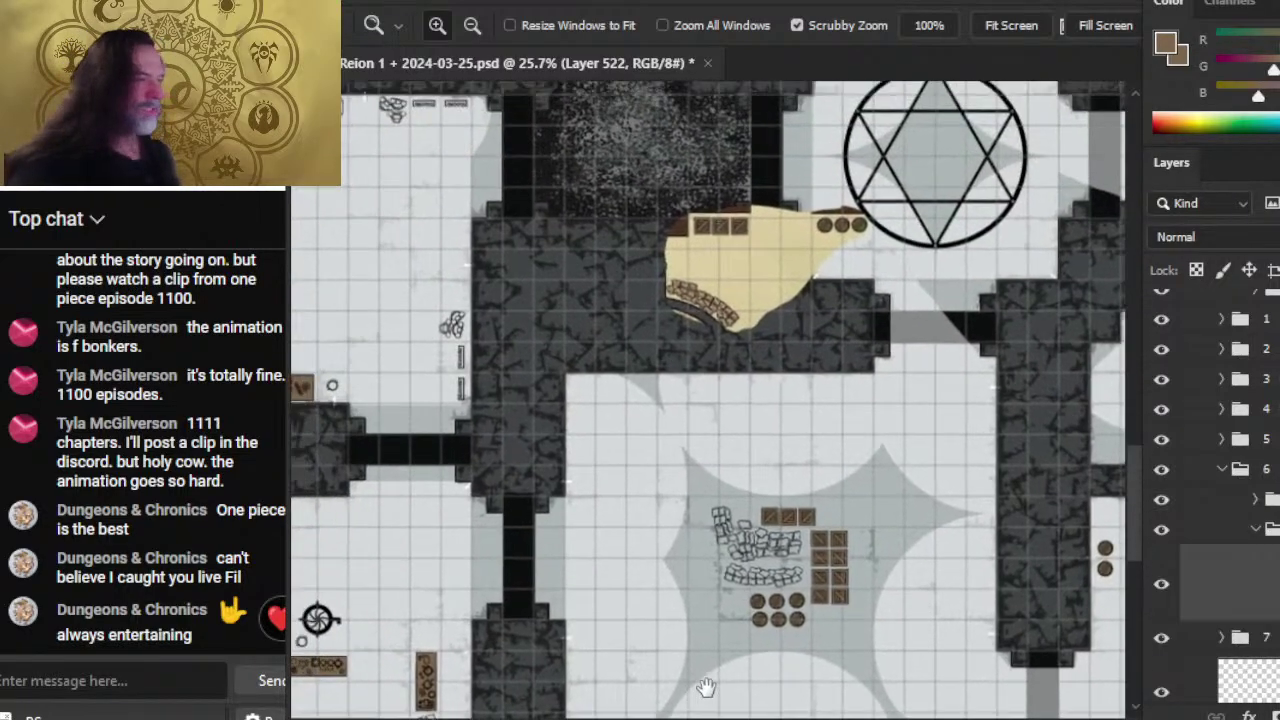
pyautogui.moveTo(728, 377); pyautogui.dragTo(490, 300)
pyautogui.moveTo(611, 440); pyautogui.dragTo(930, 715)
pyautogui.moveTo(814, 700); pyautogui.dragTo(960, 714)
pyautogui.moveTo(634, 544); pyautogui.dragTo(848, 525)
pyautogui.moveTo(732, 531); pyautogui.dragTo(771, 351)
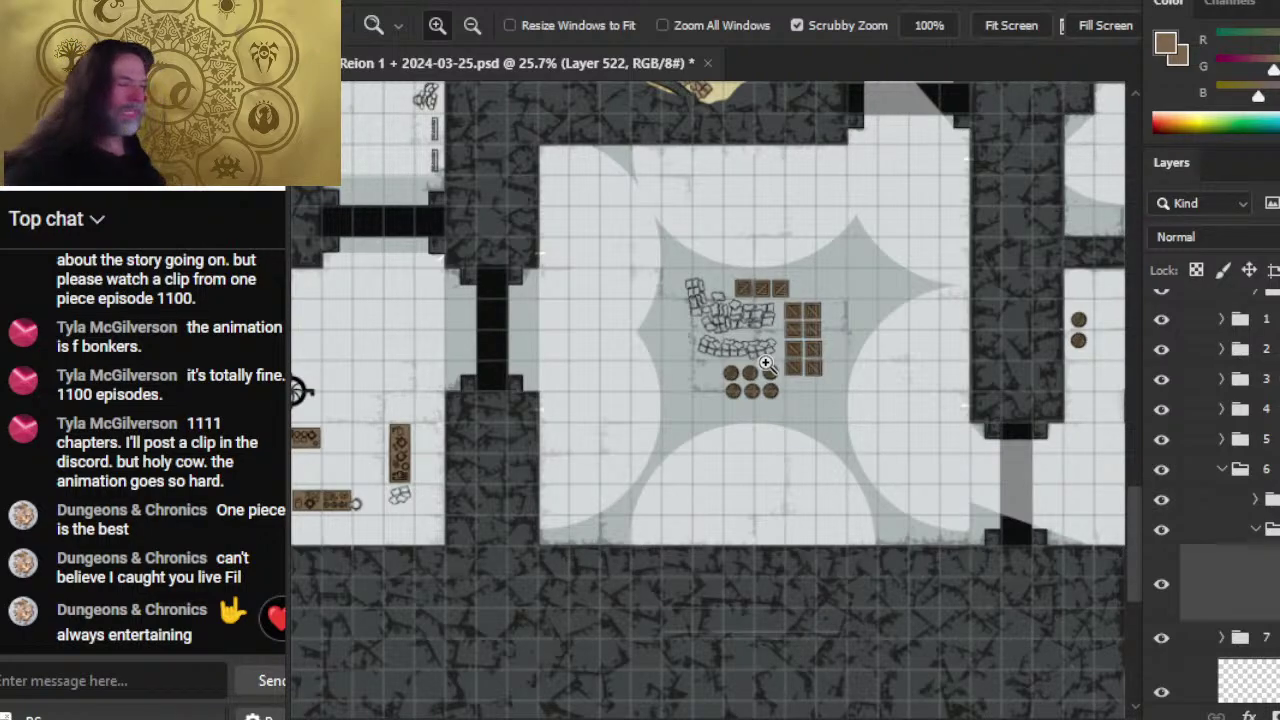
pyautogui.moveTo(562, 488); pyautogui.dragTo(727, 414)
# - Switch the brush from the square tip to the round preset
pyautogui.press('b')
pyautogui.rightClick(813, 306)
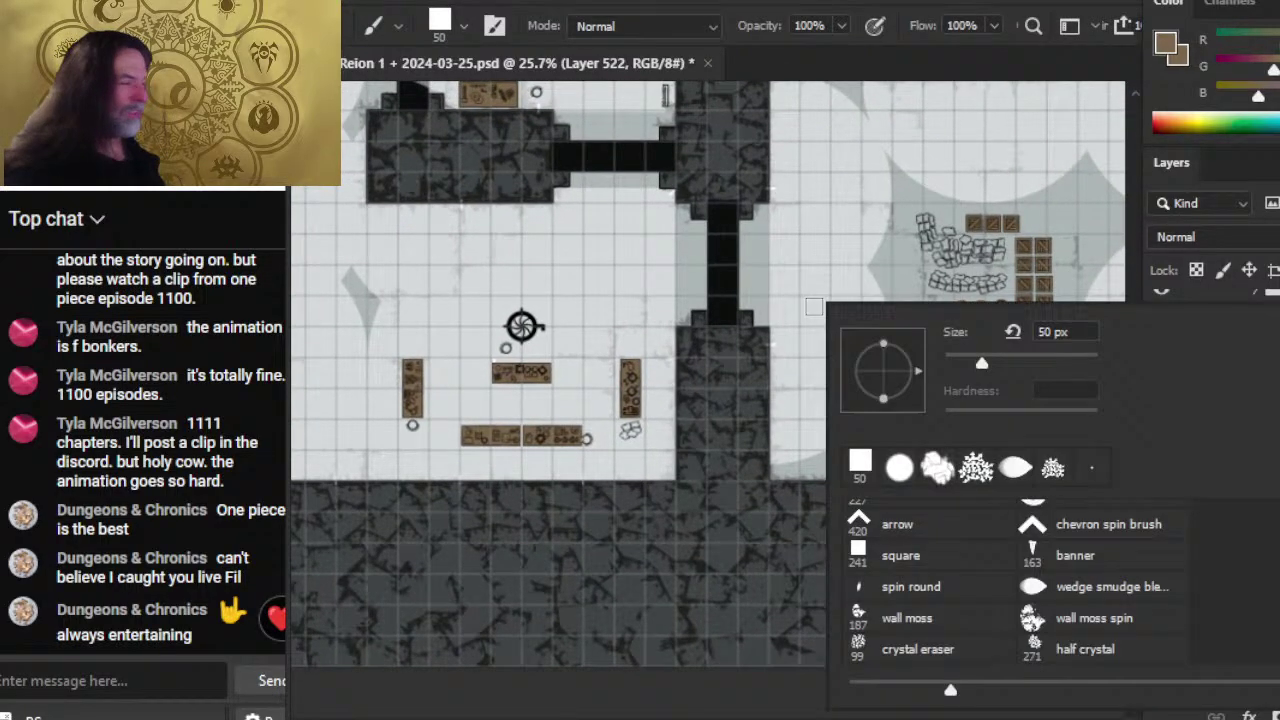
pyautogui.click(903, 484)
pyautogui.click(983, 5)
# - Examine the other rooms for uncoloured props and toggle room 6's COLOR group off and on to check its colouring
pyautogui.moveTo(684, 289); pyautogui.dragTo(695, 628)
pyautogui.press('z')
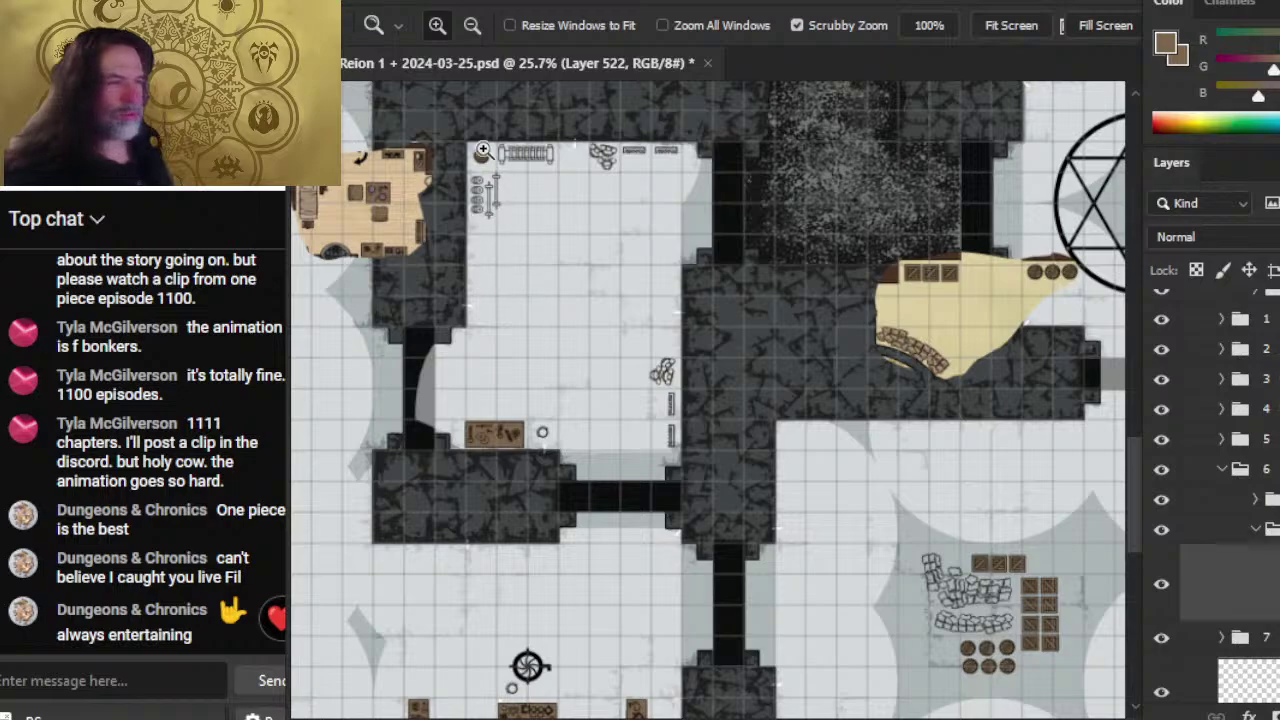
pyautogui.moveTo(483, 150); pyautogui.dragTo(594, 191)
pyautogui.moveTo(816, 356); pyautogui.dragTo(677, 411)
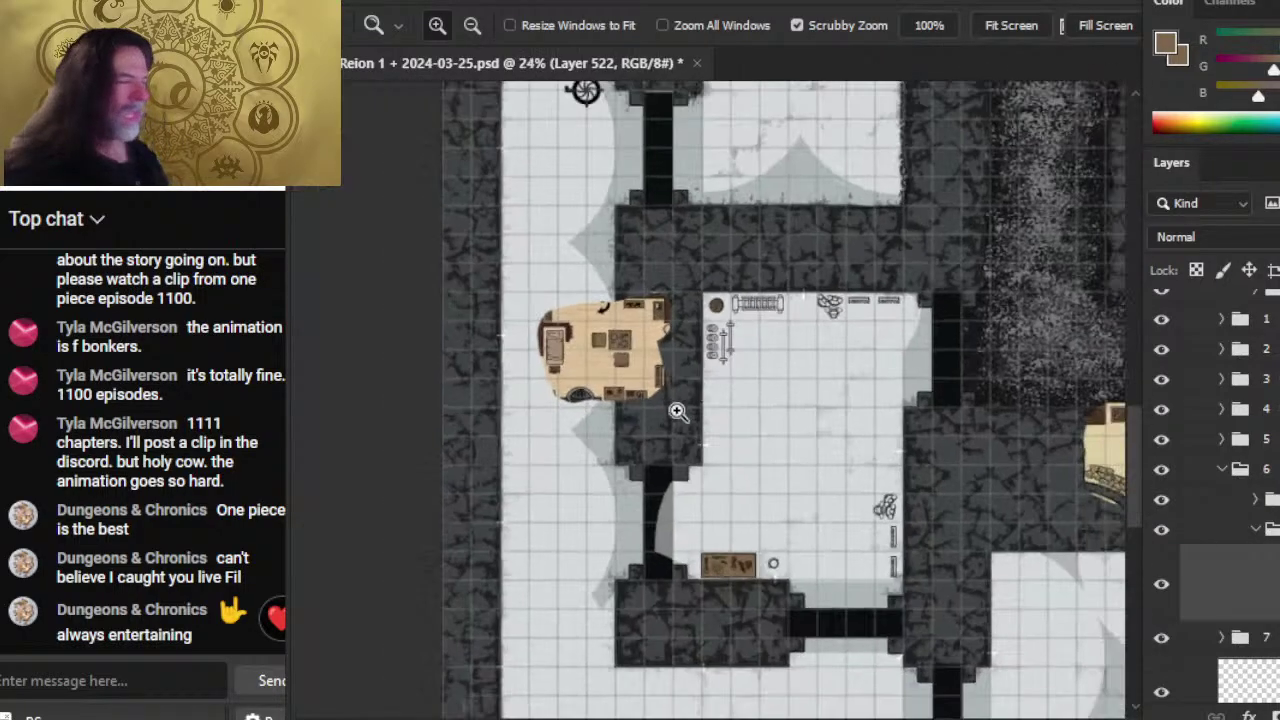
pyautogui.moveTo(880, 532); pyautogui.dragTo(509, 497)
pyautogui.moveTo(915, 645); pyautogui.dragTo(469, 380)
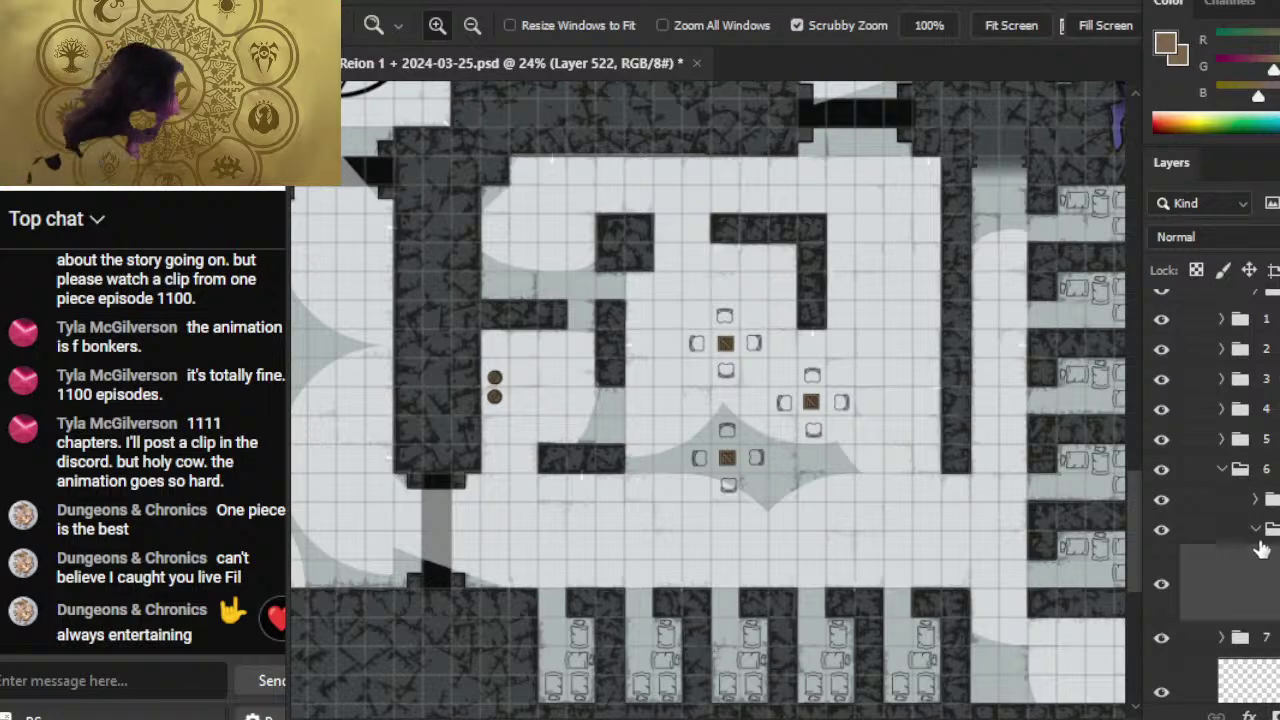
pyautogui.moveTo(836, 551); pyautogui.dragTo(907, 520)
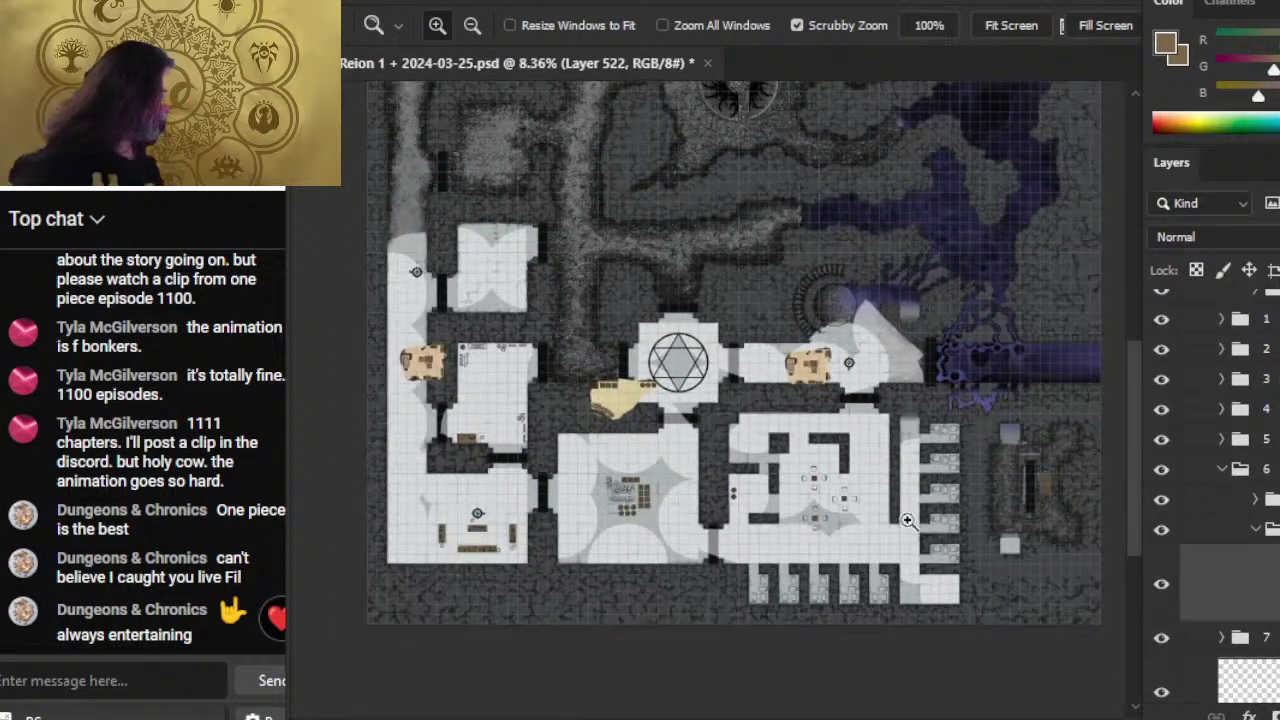
pyautogui.click(1168, 536)
pyautogui.click(1172, 535)
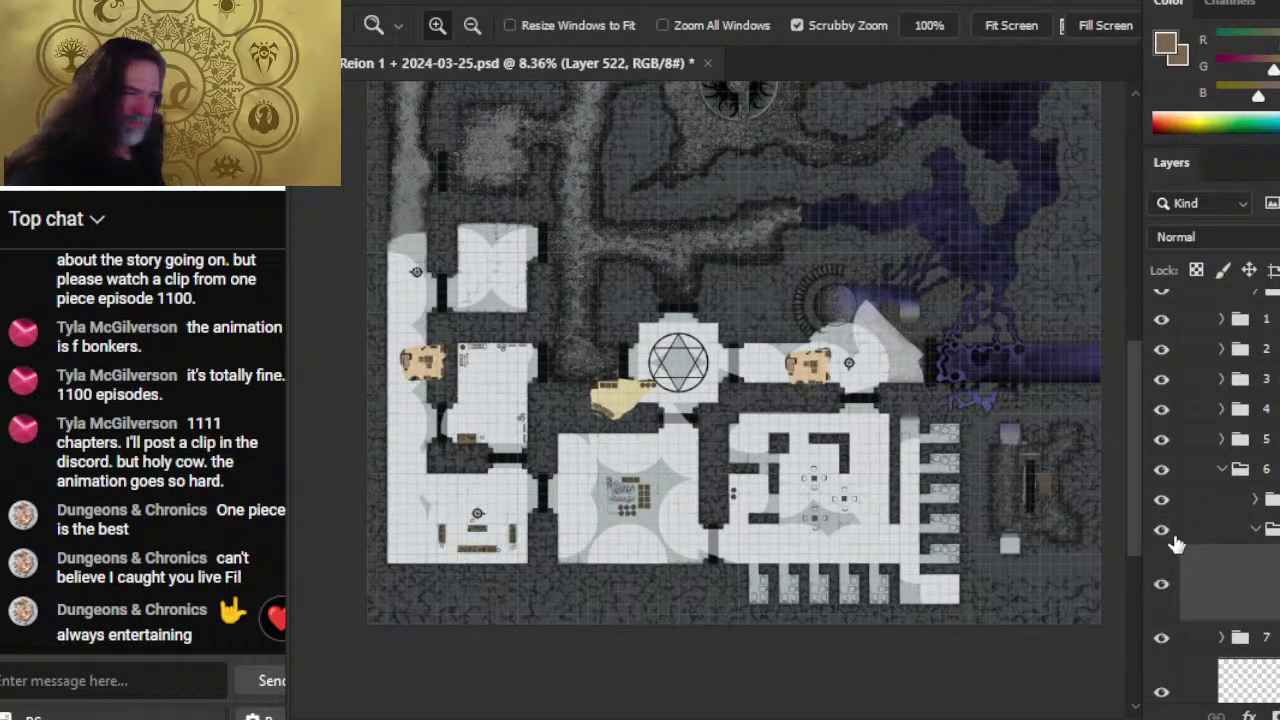
# - Toggle room 6's COLOR group off and on, and collapse it together with the room 6 group
pyautogui.click(1173, 537)
pyautogui.click(1177, 544)
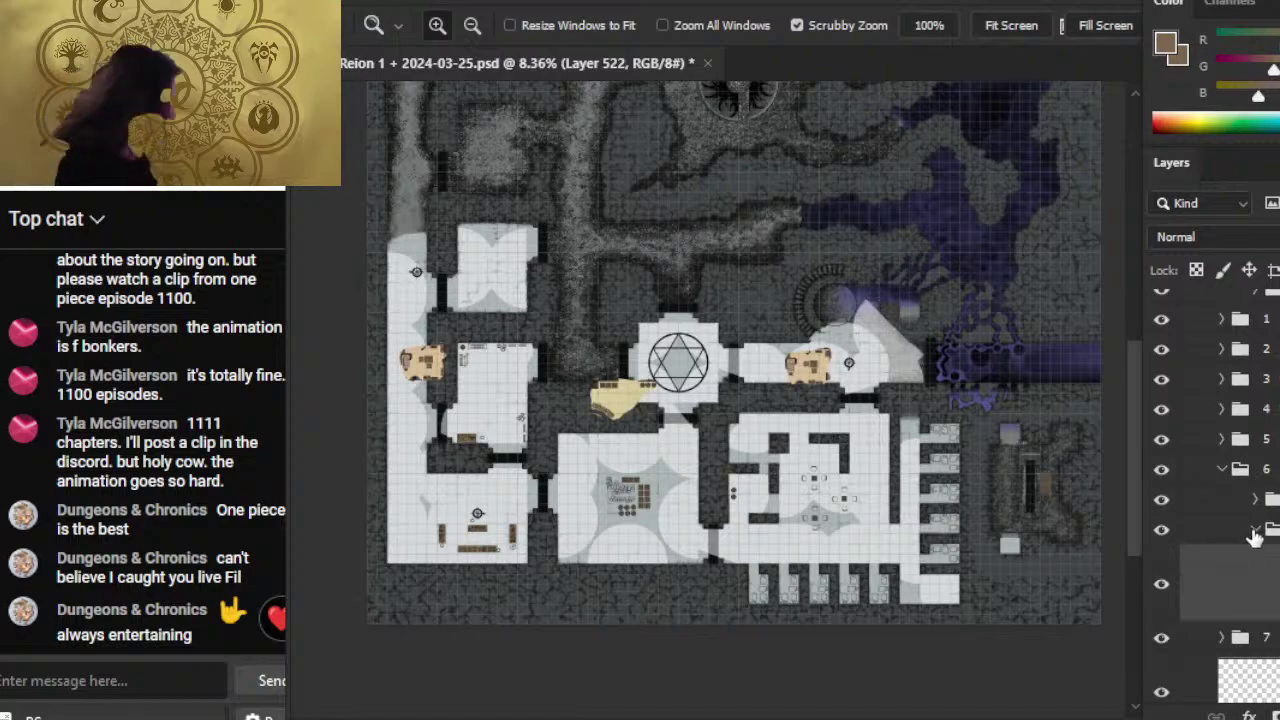
pyautogui.click(1255, 532)
pyautogui.click(1220, 470)
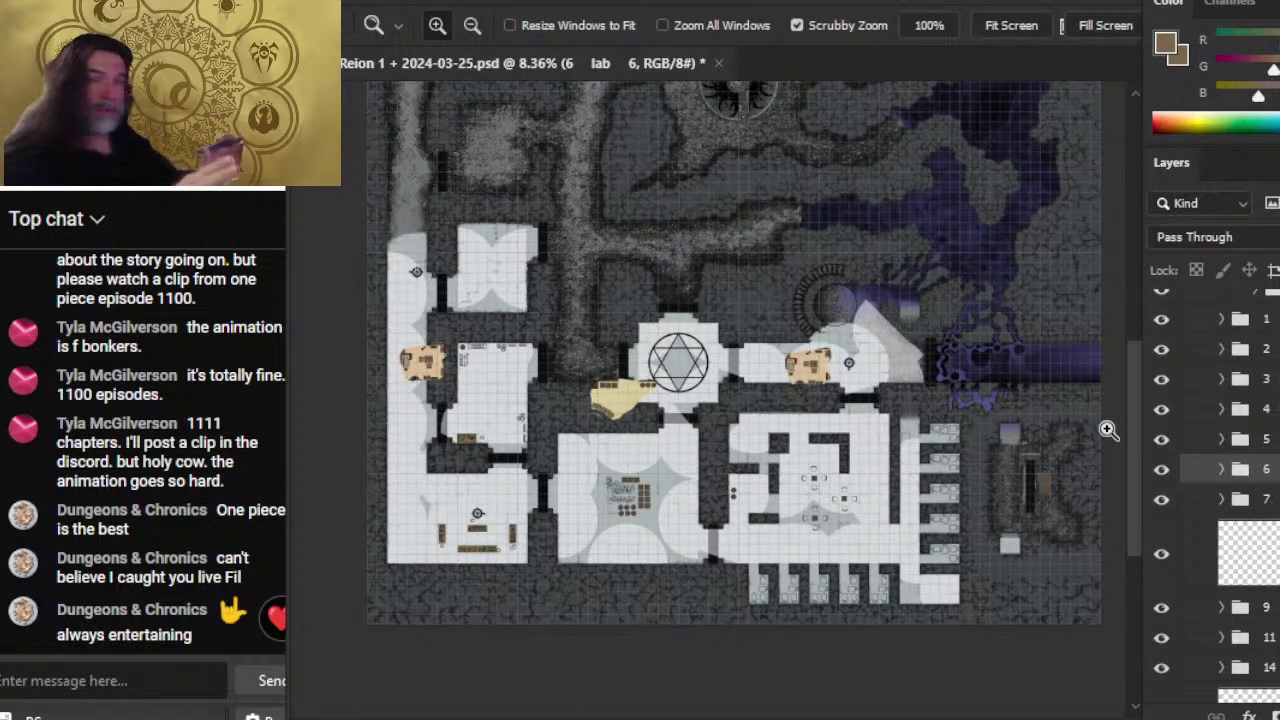
# - Toggle the room 3 and room 4 groups off and on to find which one holds the crates and chairs
pyautogui.click(1162, 380)
pyautogui.click(1162, 381)
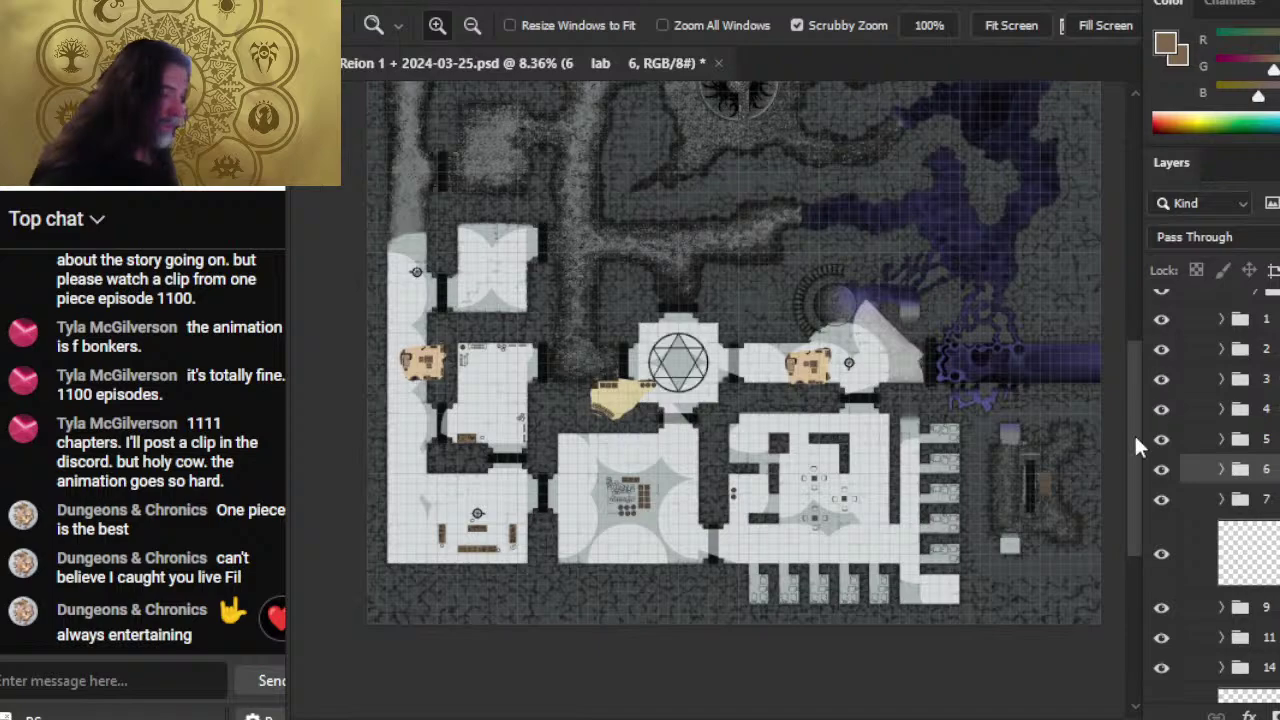
pyautogui.click(1162, 410)
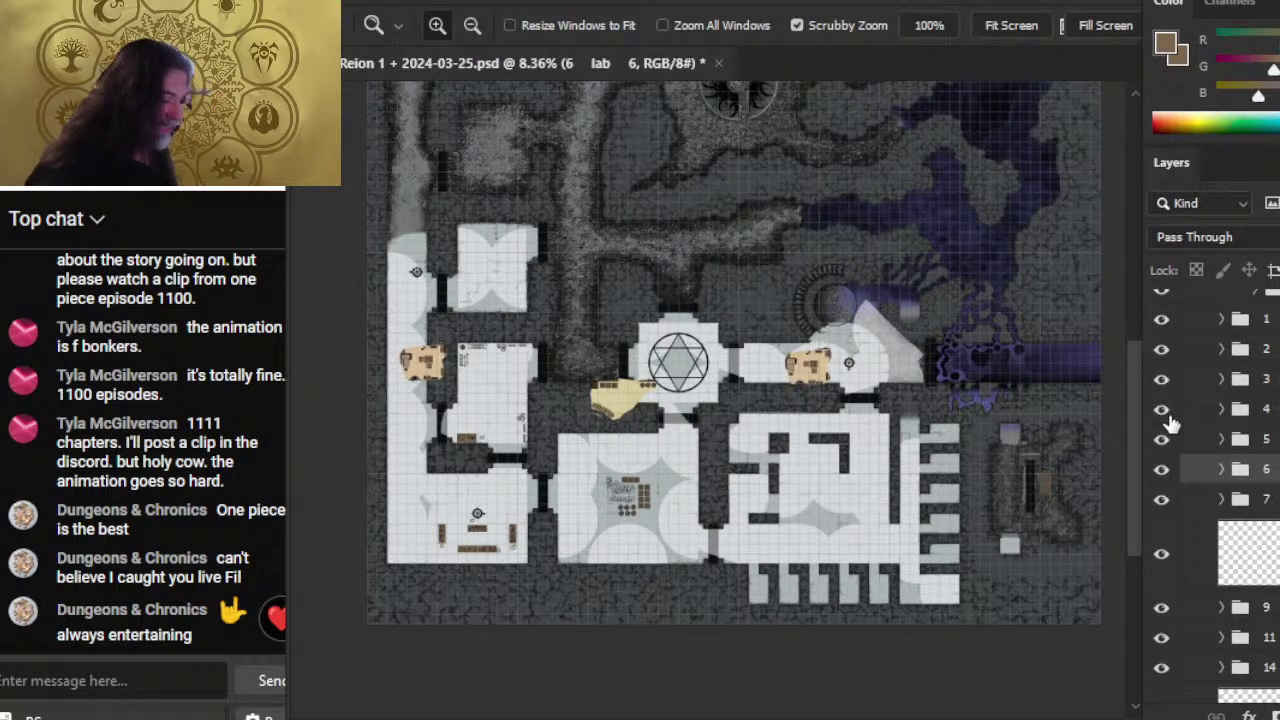
# - On the layer in room 5's COLOR group, paint the chair above the upper-left crate brown with a size 10 brush
pyautogui.click(1221, 439)
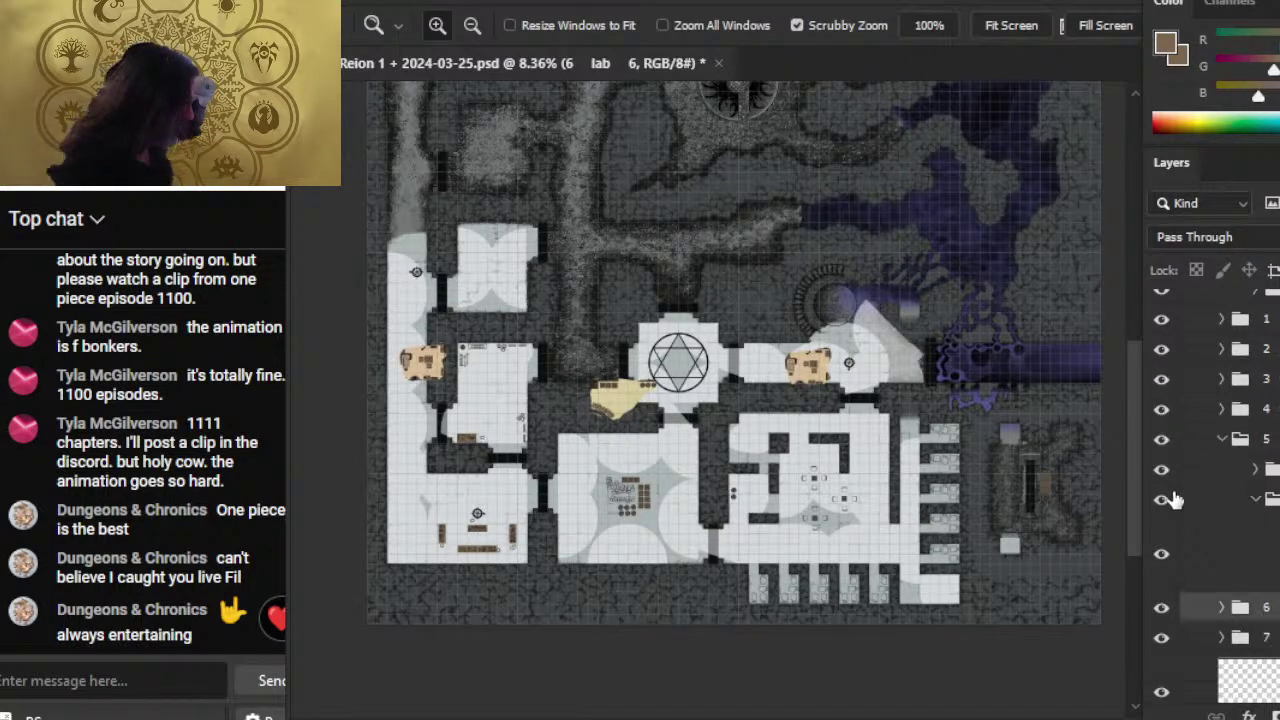
pyautogui.click(1194, 560)
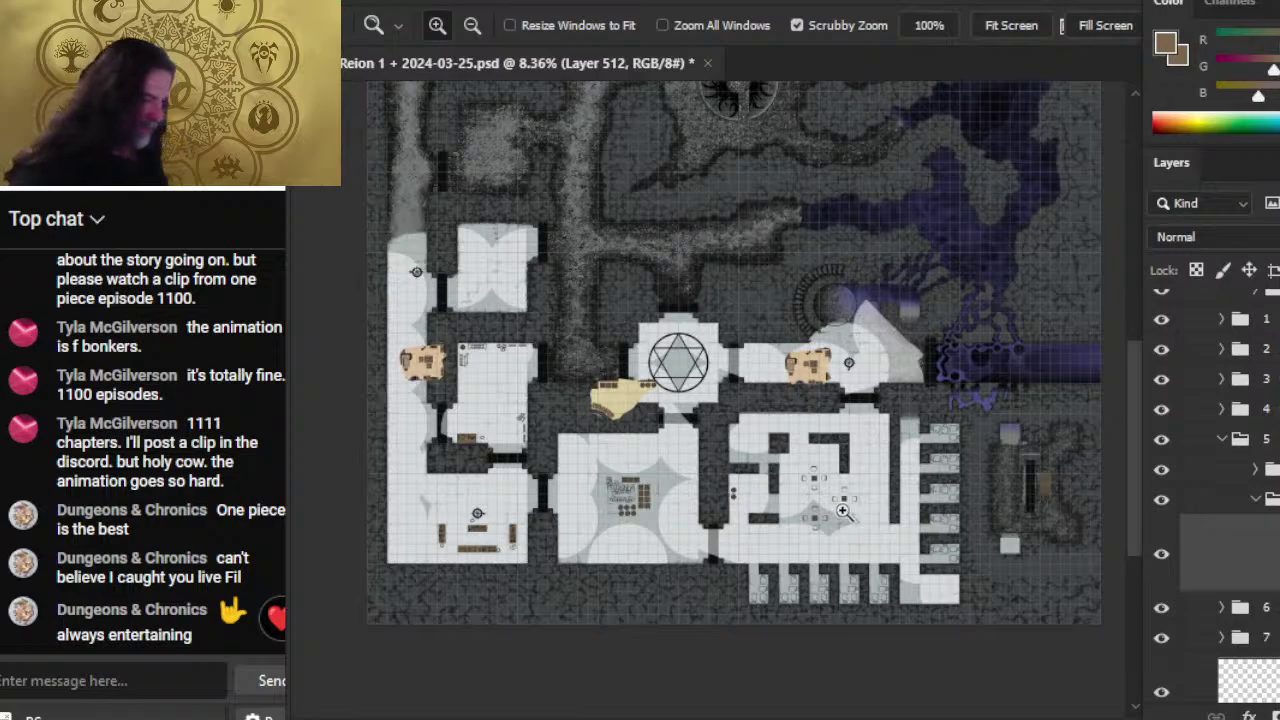
pyautogui.moveTo(853, 494); pyautogui.dragTo(954, 502)
pyautogui.moveTo(731, 410)
pyautogui.mouseDown()
pyautogui.moveTo(877, 409)
pyautogui.moveTo(872, 448)
pyautogui.mouseUp()
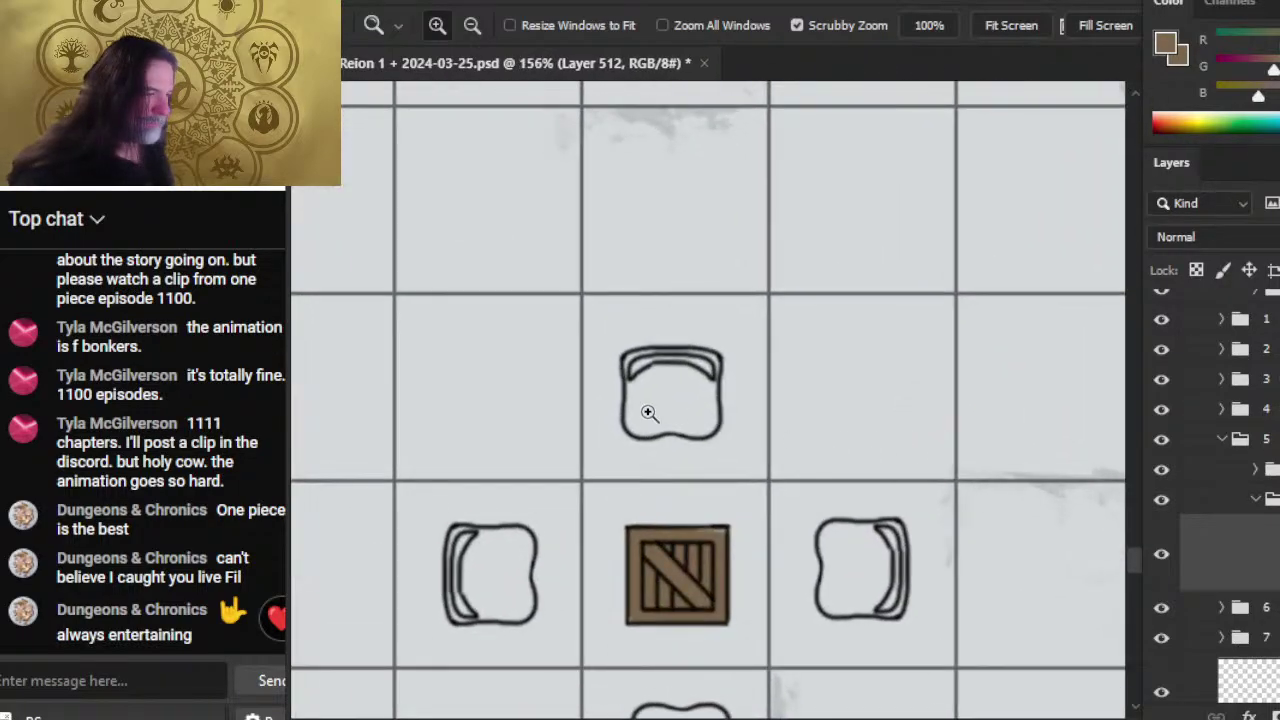
pyautogui.press('b')
pyautogui.press('[')
pyautogui.press('[')
pyautogui.press('[')
pyautogui.press('[')
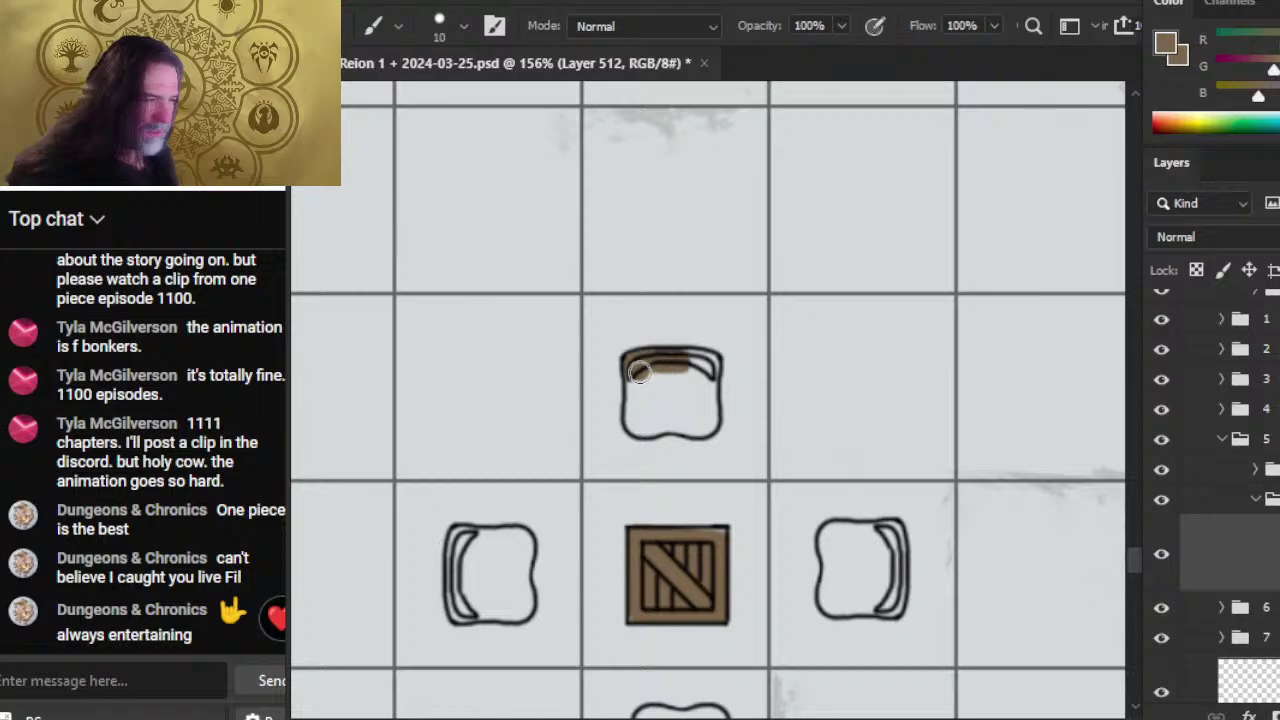
pyautogui.moveTo(640, 372); pyautogui.dragTo(714, 362)
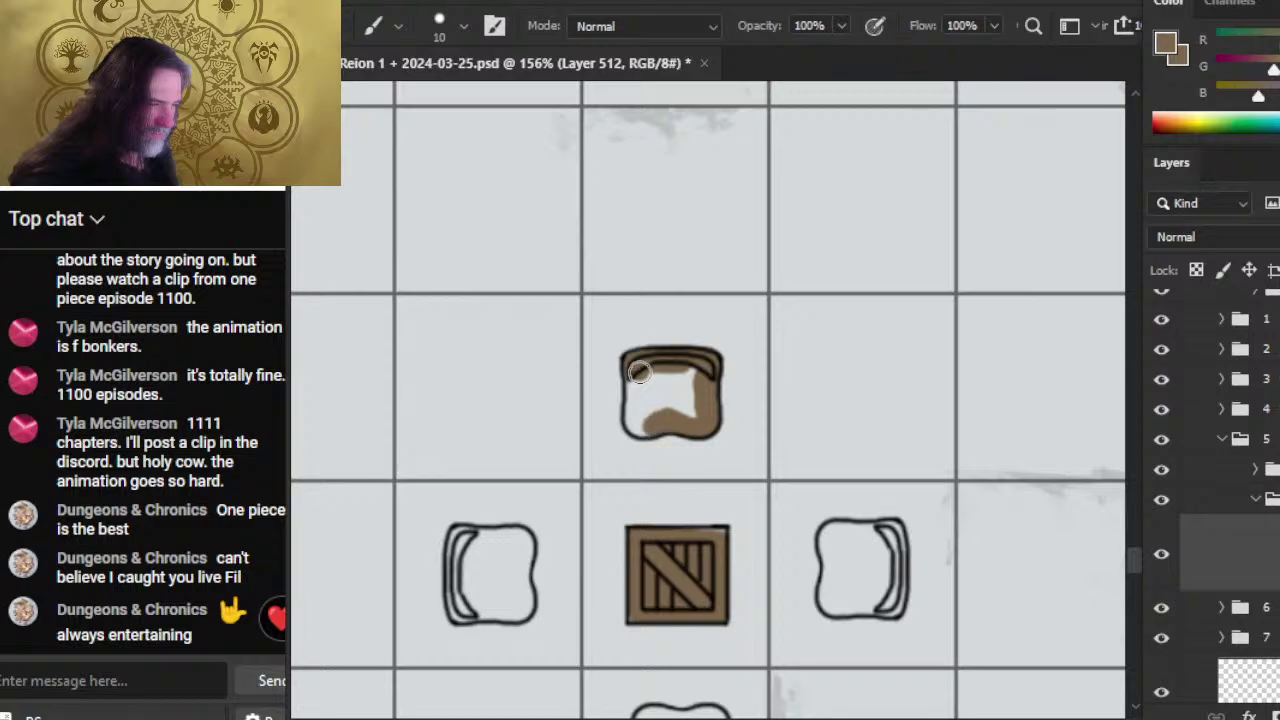
pyautogui.moveTo(638, 372)
pyautogui.mouseDown()
pyautogui.moveTo(672, 400)
pyautogui.moveTo(638, 372)
pyautogui.mouseUp()
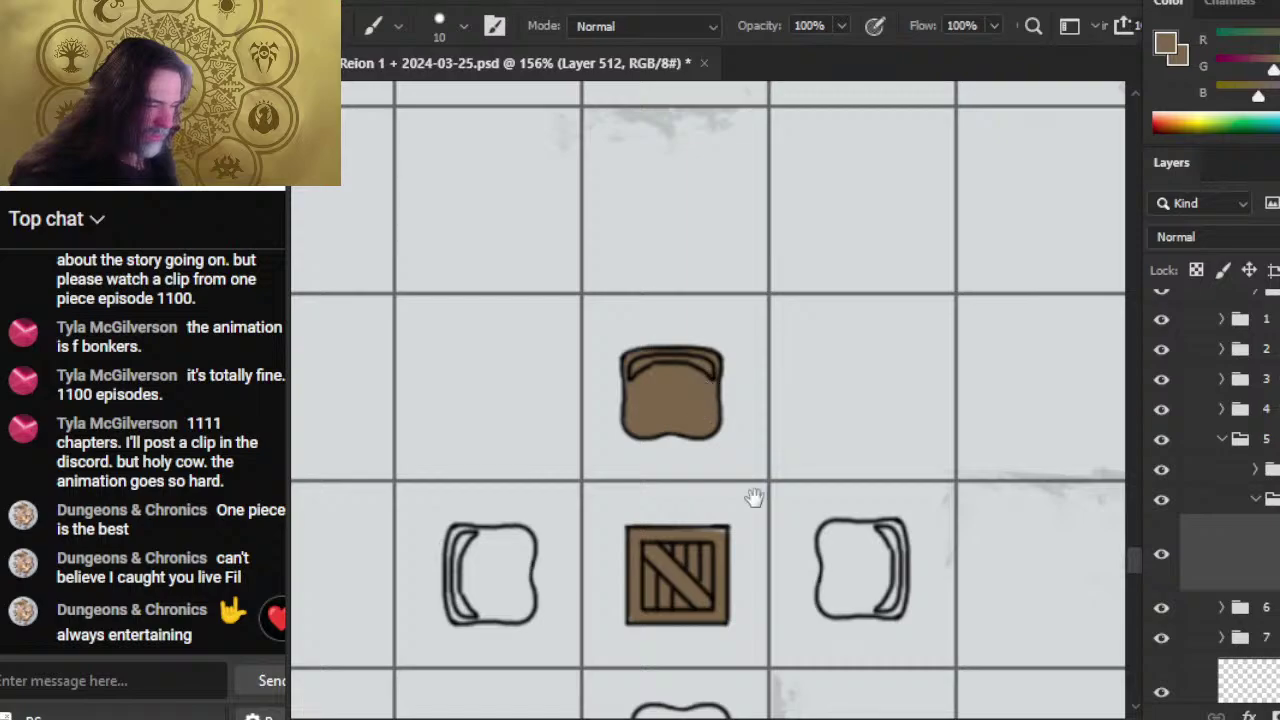
# - Paint the chair to the right of the upper-left crate brown and clean up its edges
pyautogui.moveTo(754, 497)
pyautogui.mouseDown()
pyautogui.moveTo(660, 393)
pyautogui.moveTo(686, 375)
pyautogui.mouseUp()
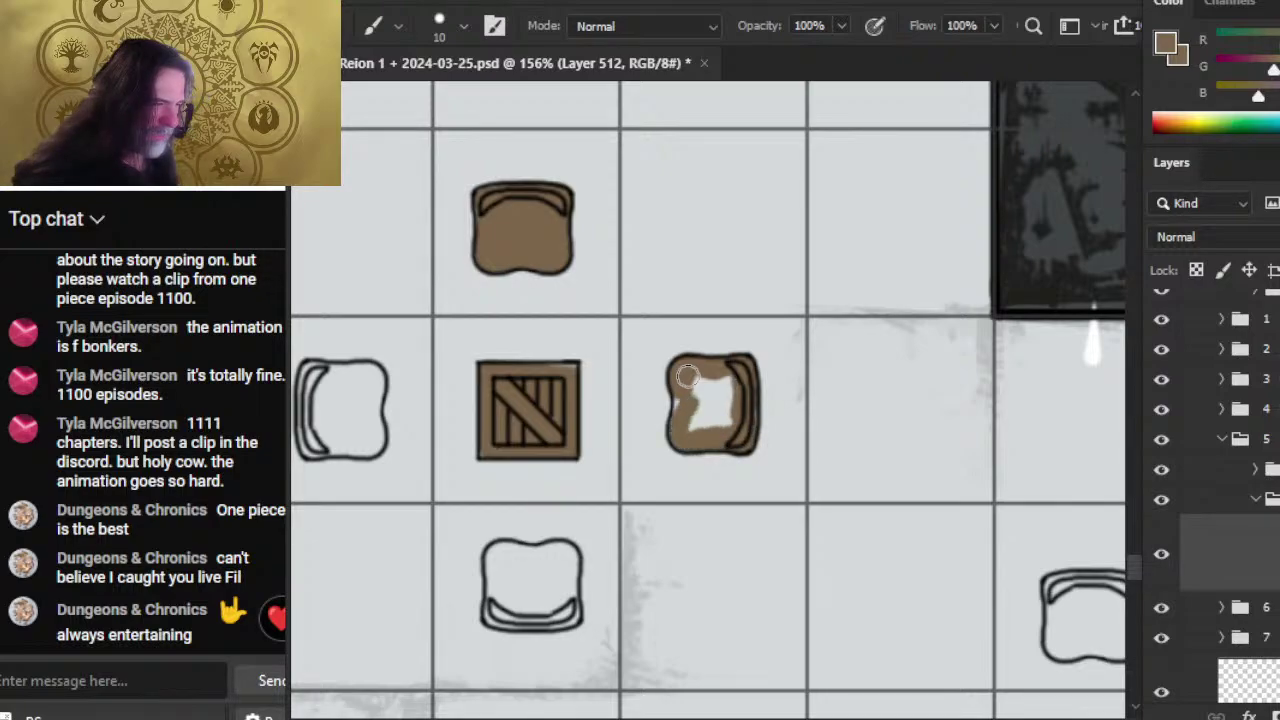
pyautogui.moveTo(687, 375); pyautogui.dragTo(687, 375)
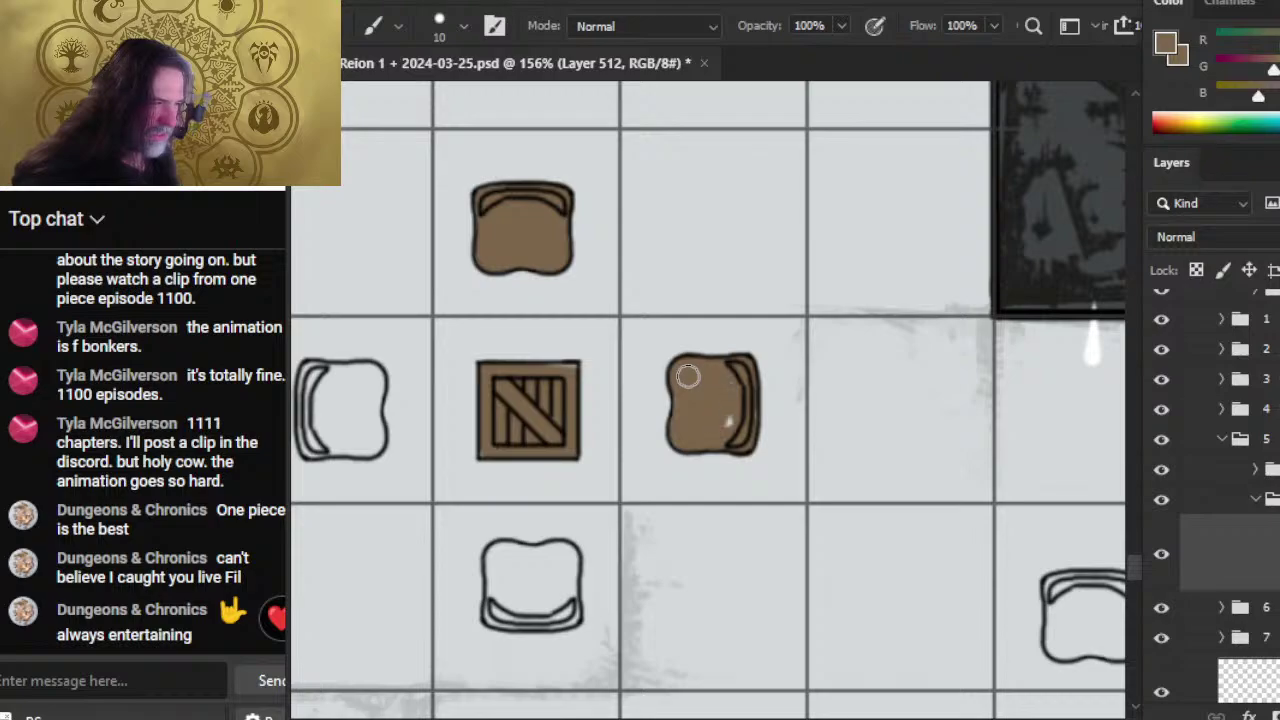
pyautogui.press('e')
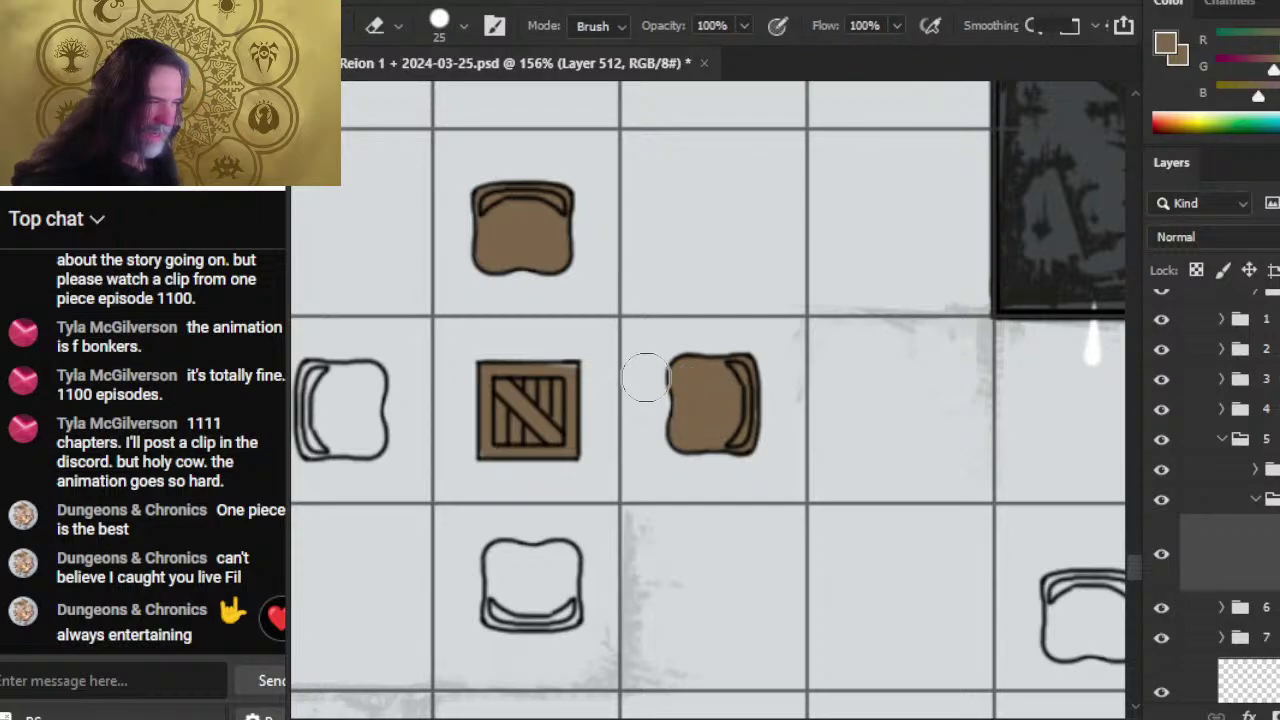
# - Paint the chair to the left of the upper-left crate brown and clean up its edges
pyautogui.moveTo(612, 454); pyautogui.dragTo(829, 408)
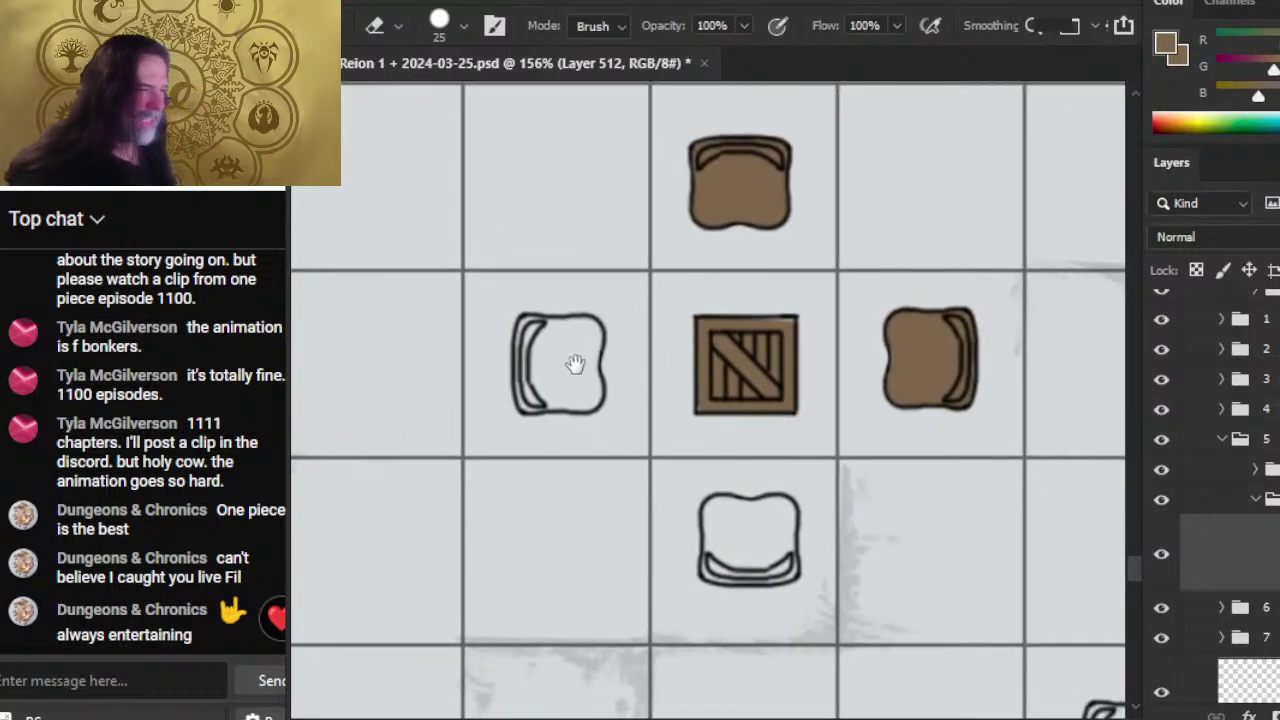
pyautogui.press('b')
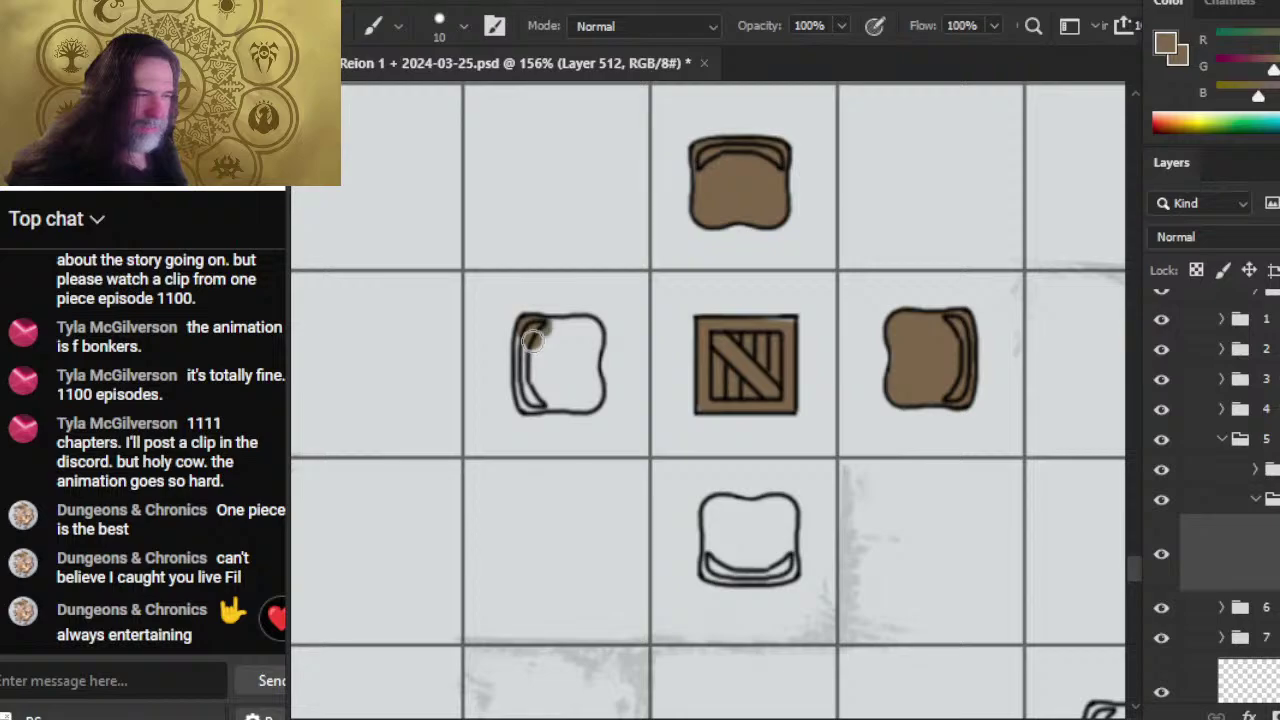
pyautogui.moveTo(533, 340); pyautogui.dragTo(533, 341)
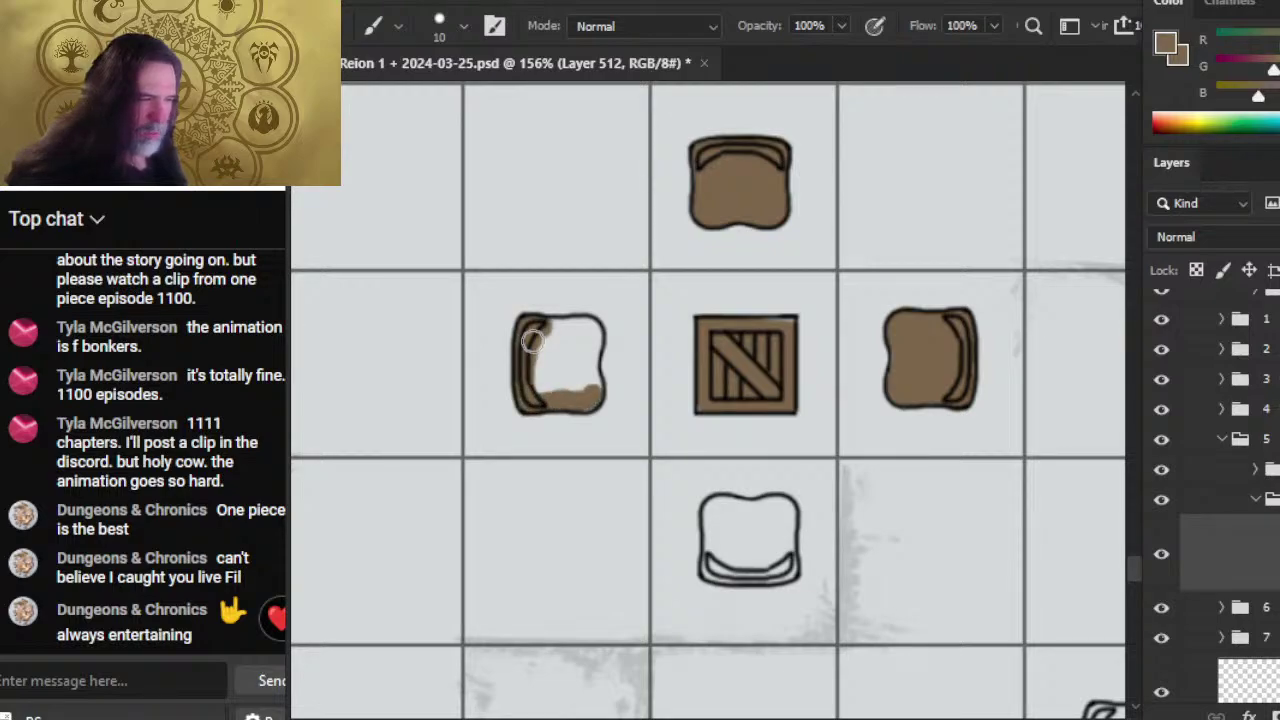
pyautogui.moveTo(533, 341)
pyautogui.mouseDown()
pyautogui.moveTo(560, 385)
pyautogui.moveTo(533, 342)
pyautogui.mouseUp()
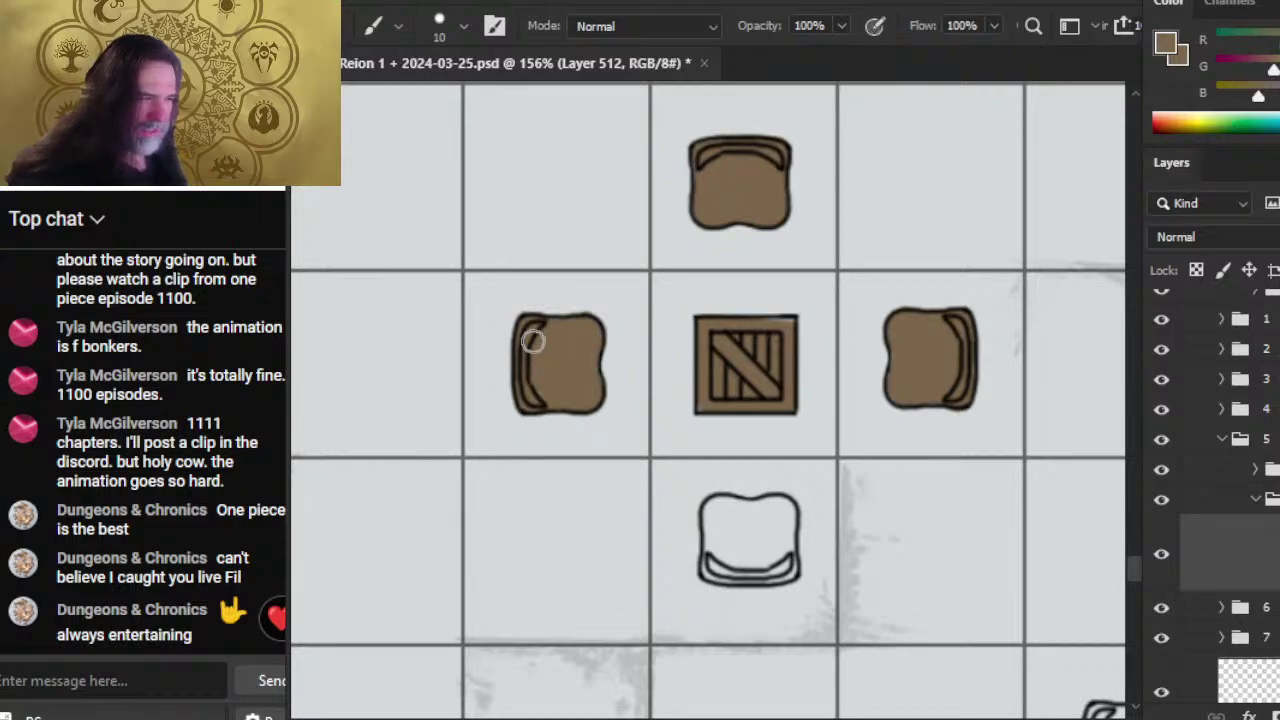
pyautogui.press('e')
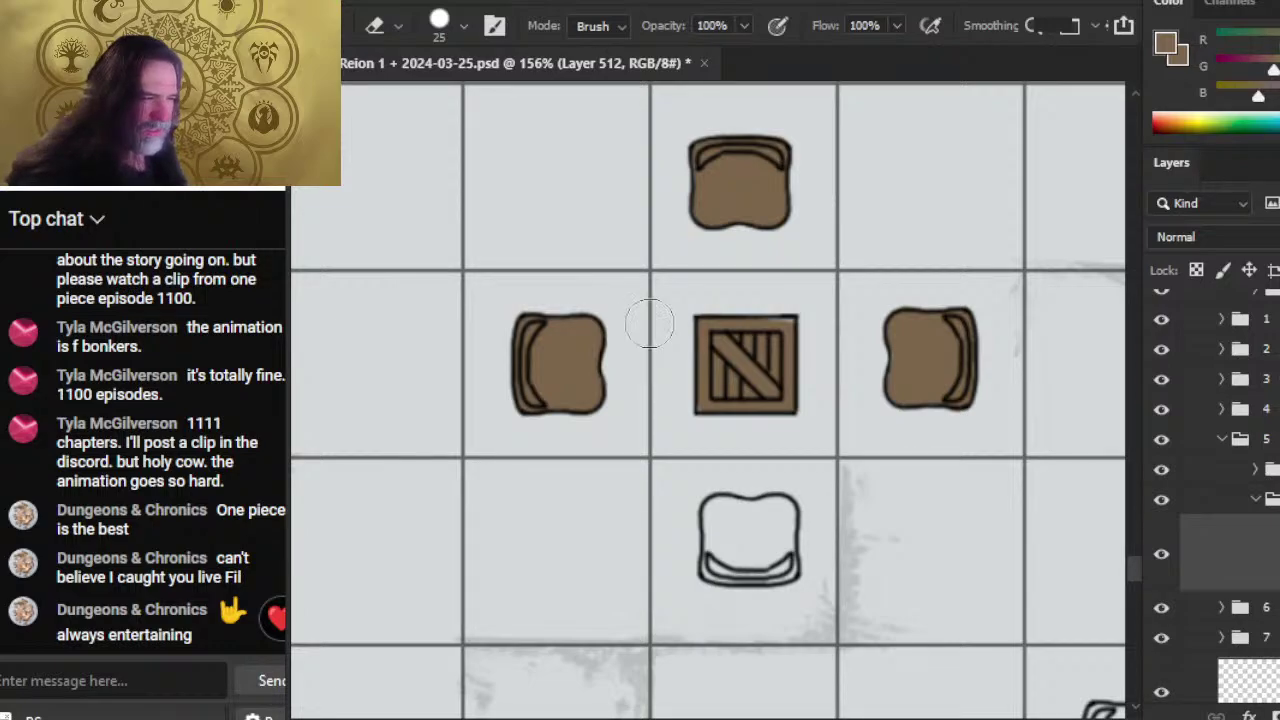
# - Paint the chair below the upper-left crate brown
pyautogui.moveTo(737, 437); pyautogui.dragTo(607, 297)
pyautogui.press('b')
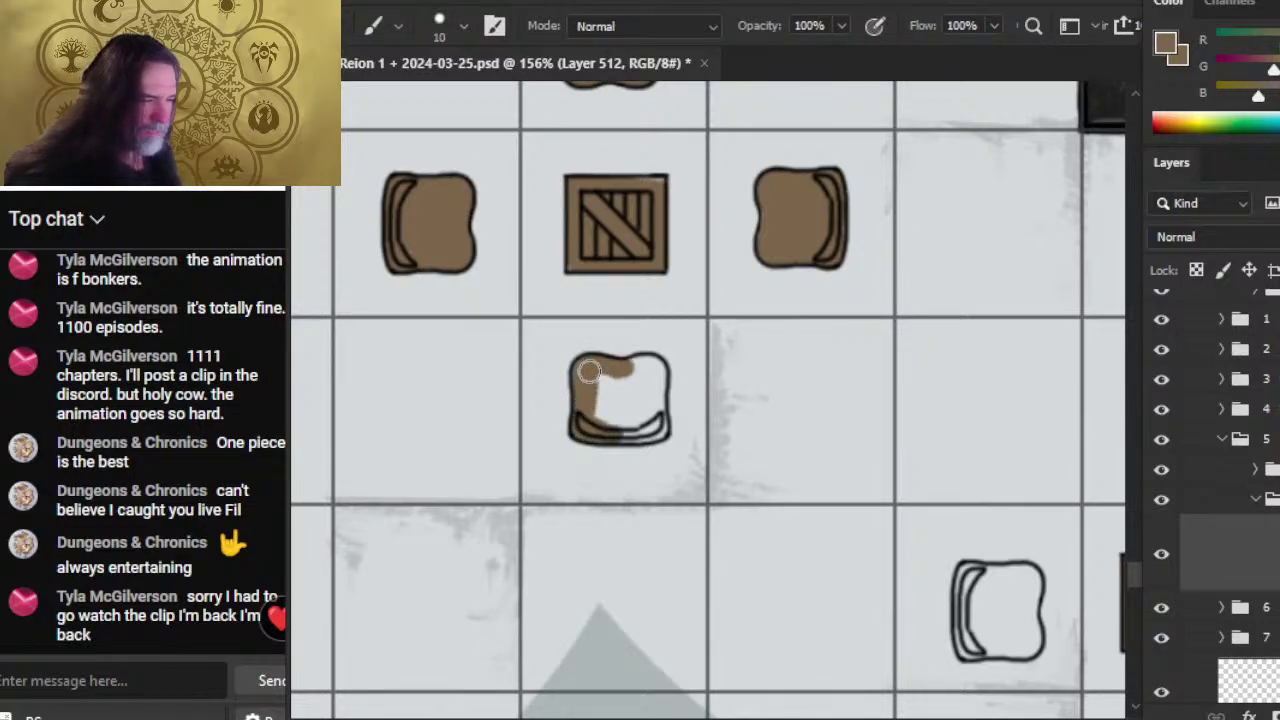
pyautogui.moveTo(616, 433)
pyautogui.mouseDown()
pyautogui.moveTo(659, 419)
pyautogui.moveTo(652, 376)
pyautogui.mouseUp()
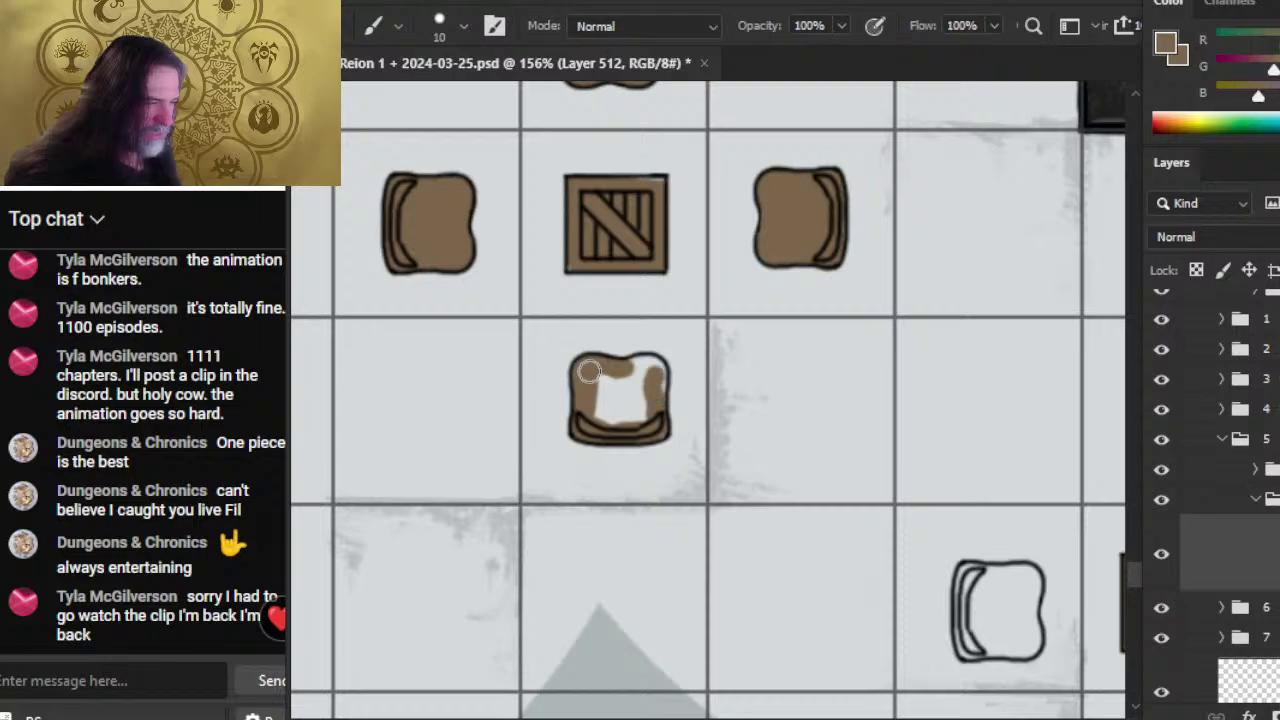
pyautogui.moveTo(589, 371)
pyautogui.mouseDown()
pyautogui.moveTo(645, 418)
pyautogui.moveTo(589, 371)
pyautogui.mouseUp()
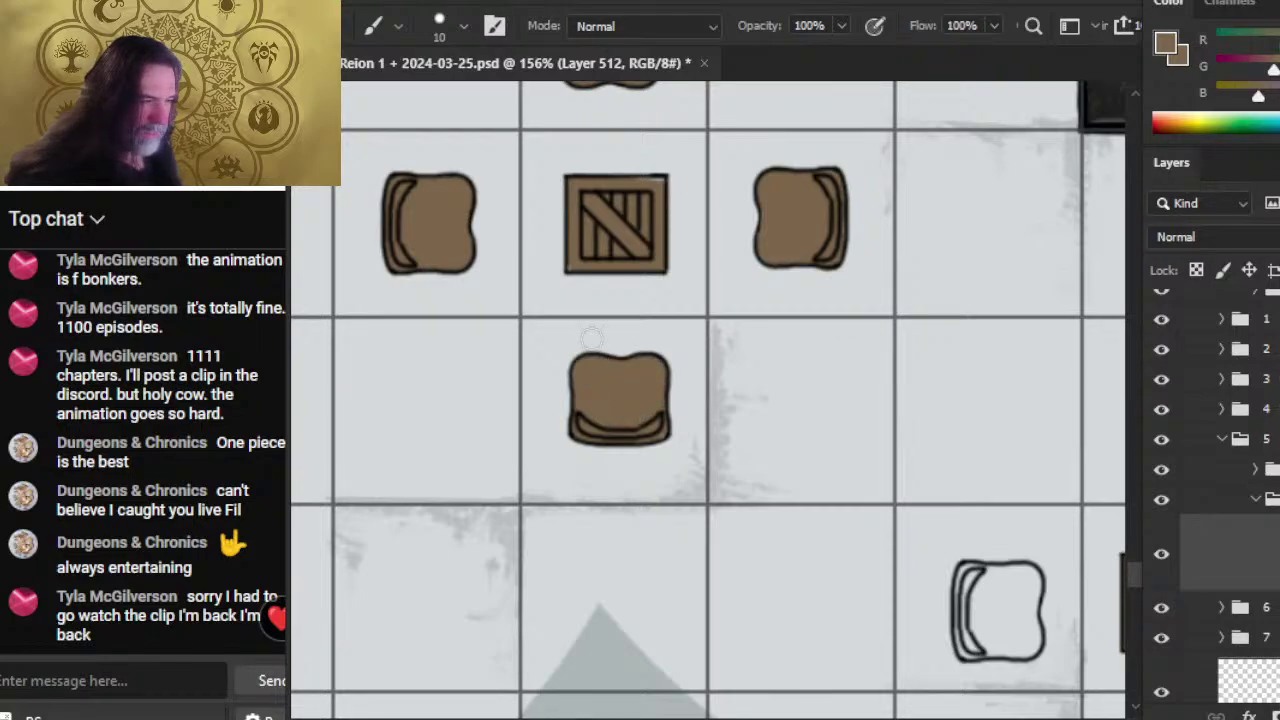
# - Paint the chair to the left of the right-hand crate brown and tidy its outline
pyautogui.press('z')
pyautogui.moveTo(811, 410); pyautogui.dragTo(680, 360)
pyautogui.moveTo(847, 428); pyautogui.dragTo(606, 289)
pyautogui.moveTo(715, 328); pyautogui.dragTo(803, 347)
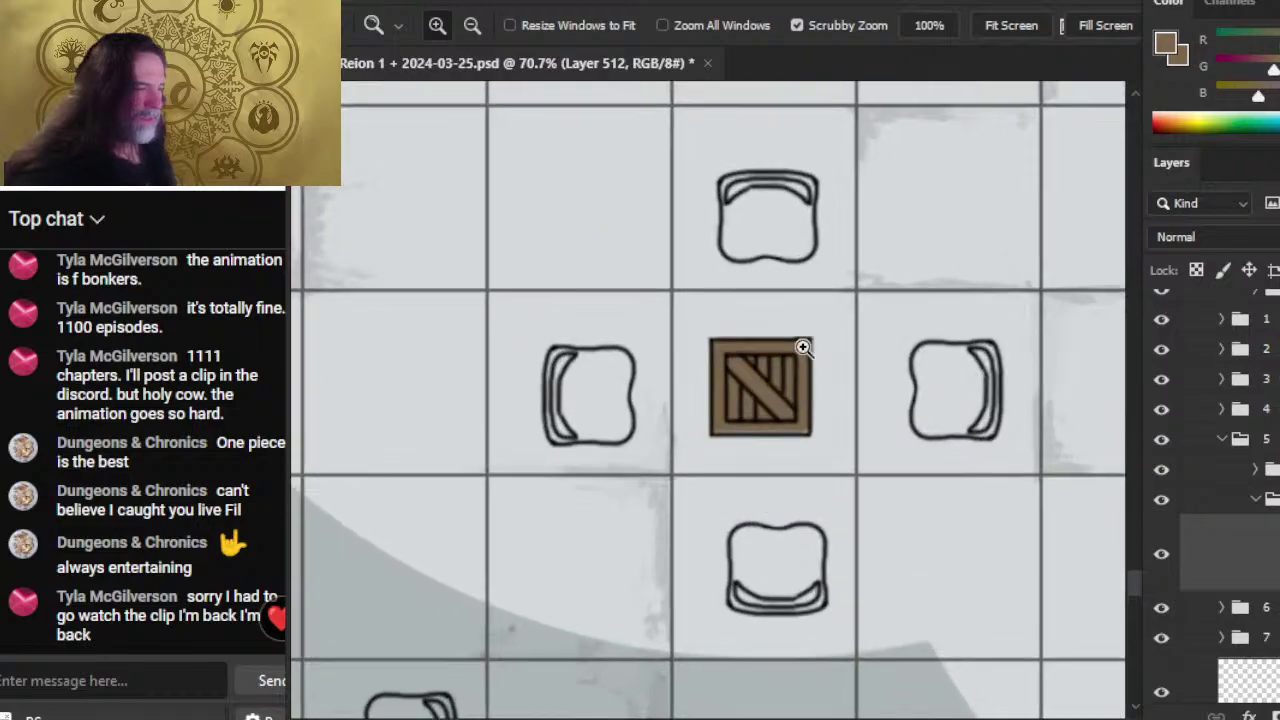
pyautogui.press('b')
pyautogui.moveTo(566, 369); pyautogui.dragTo(567, 370)
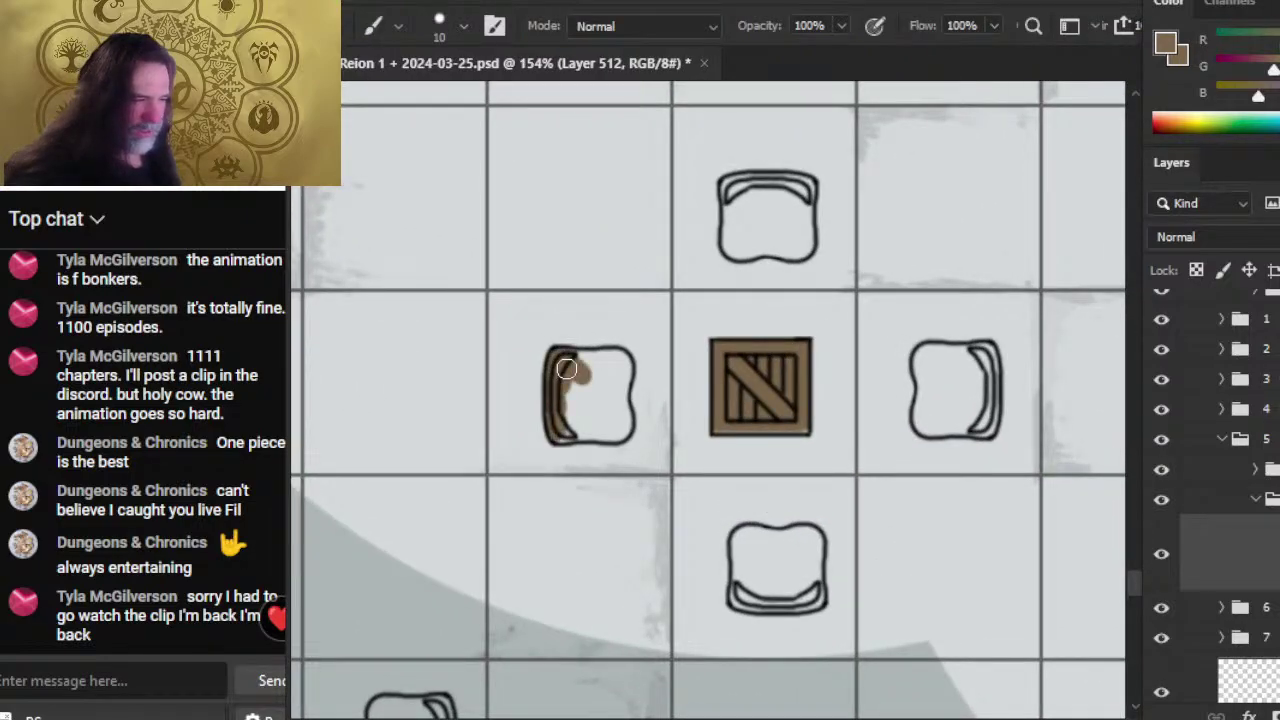
pyautogui.moveTo(580, 428)
pyautogui.mouseDown()
pyautogui.moveTo(620, 432)
pyautogui.moveTo(628, 370)
pyautogui.moveTo(594, 370)
pyautogui.mouseUp()
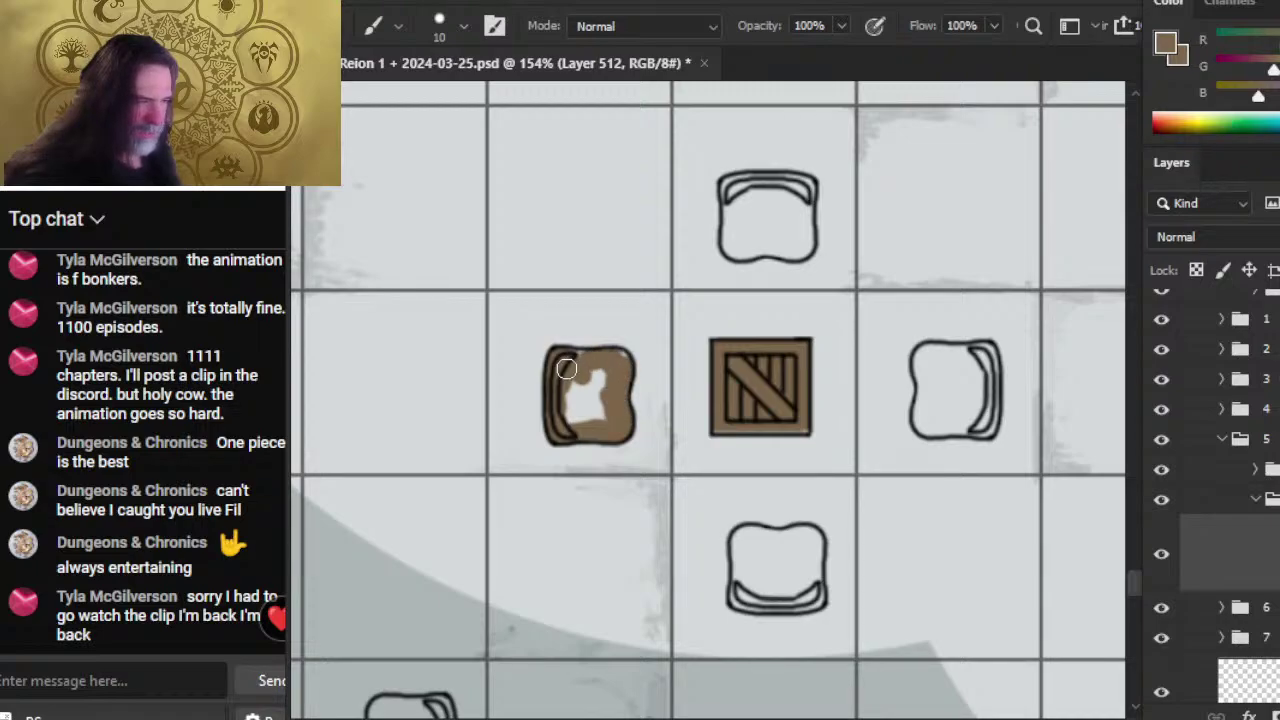
pyautogui.moveTo(572, 416); pyautogui.dragTo(600, 372)
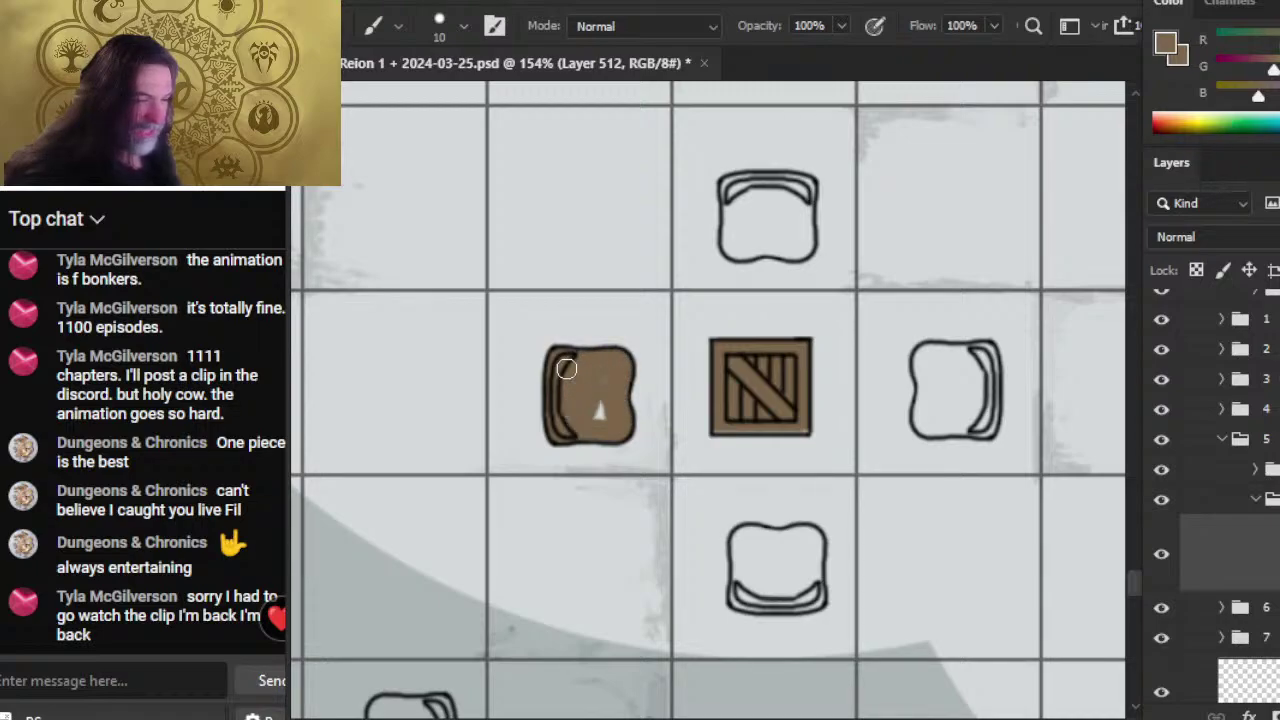
pyautogui.press('e')
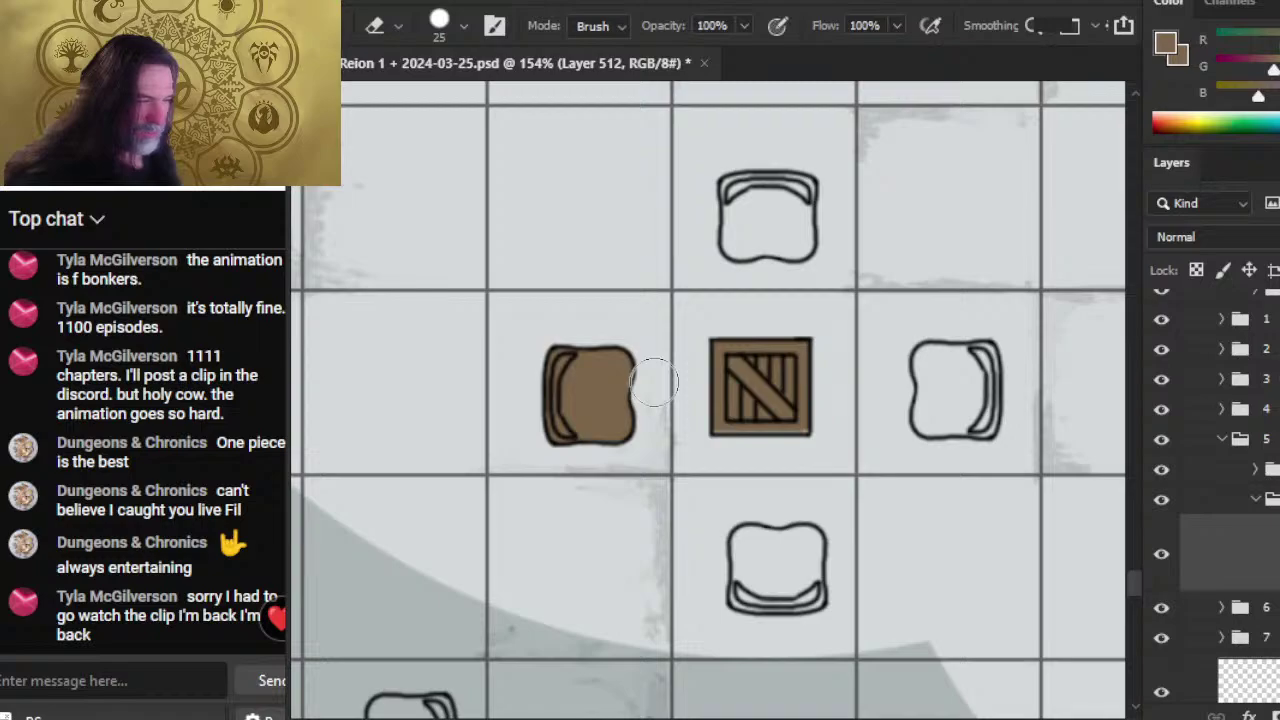
pyautogui.press('b')
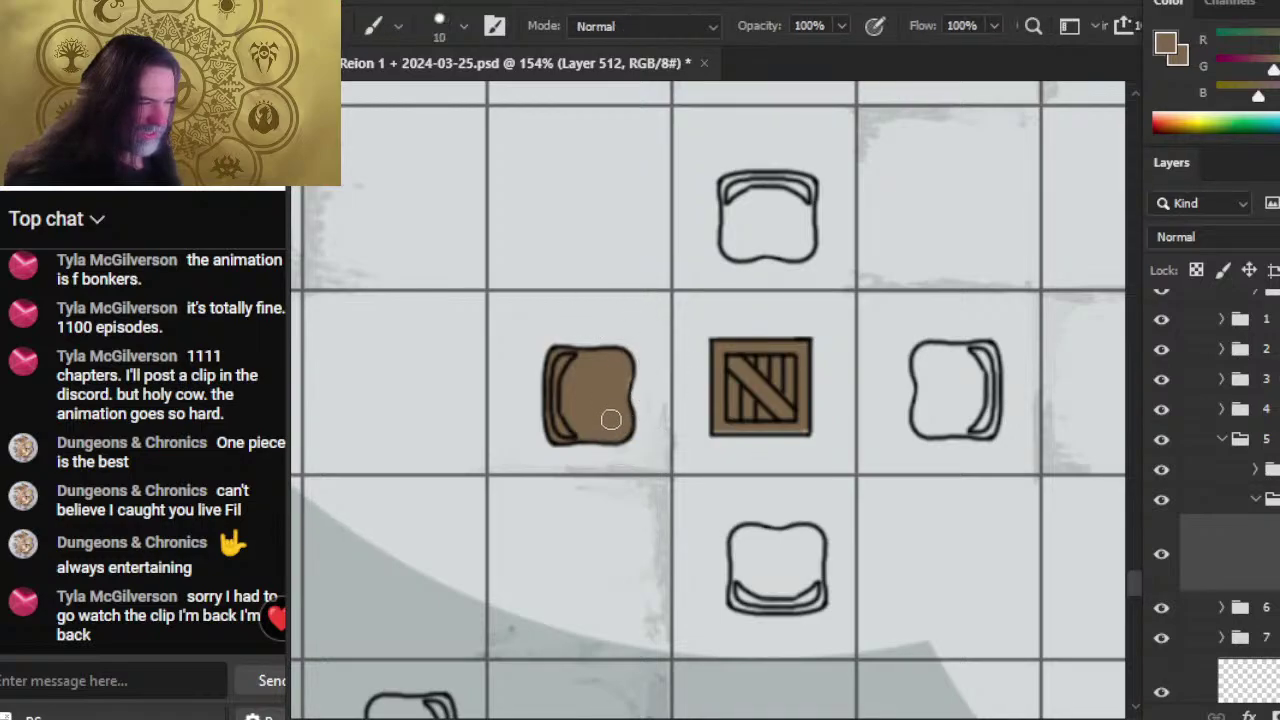
# - Try smudging the right-hand crate's brown fill toward its edges, and toggle the active layer off and on to check it
pyautogui.moveTo(757, 549); pyautogui.dragTo(703, 480)
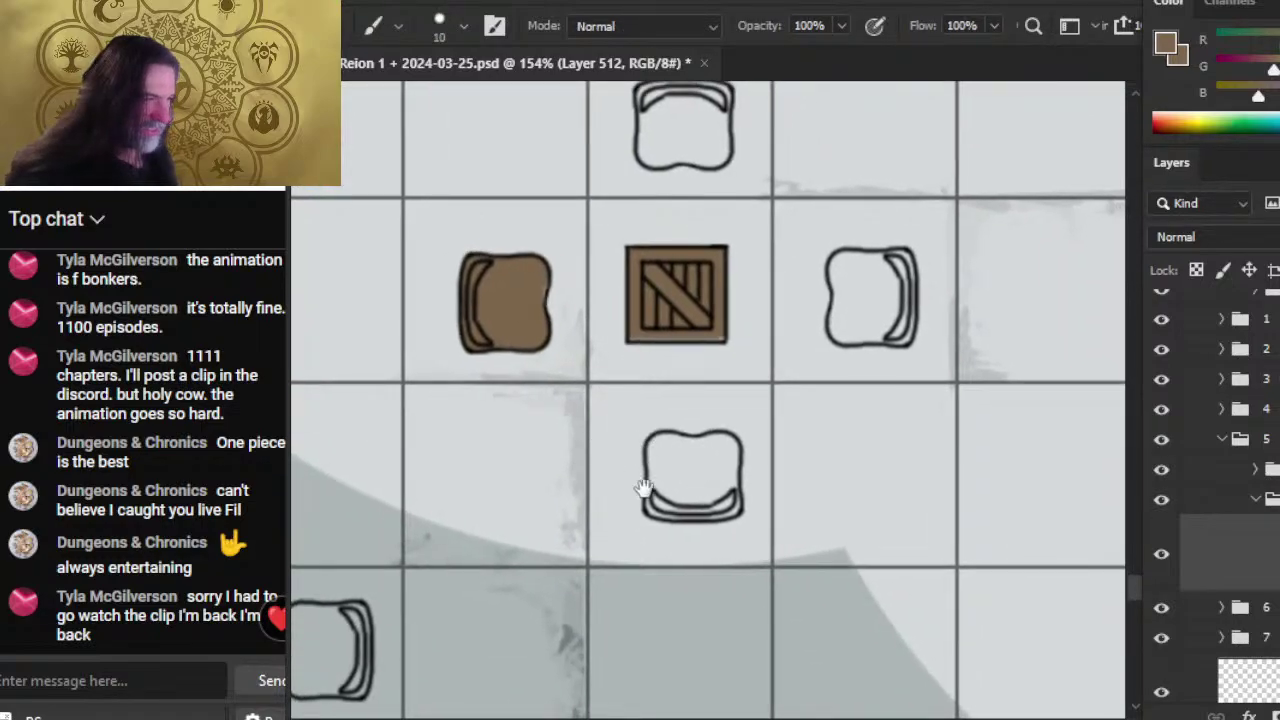
pyautogui.press('r')
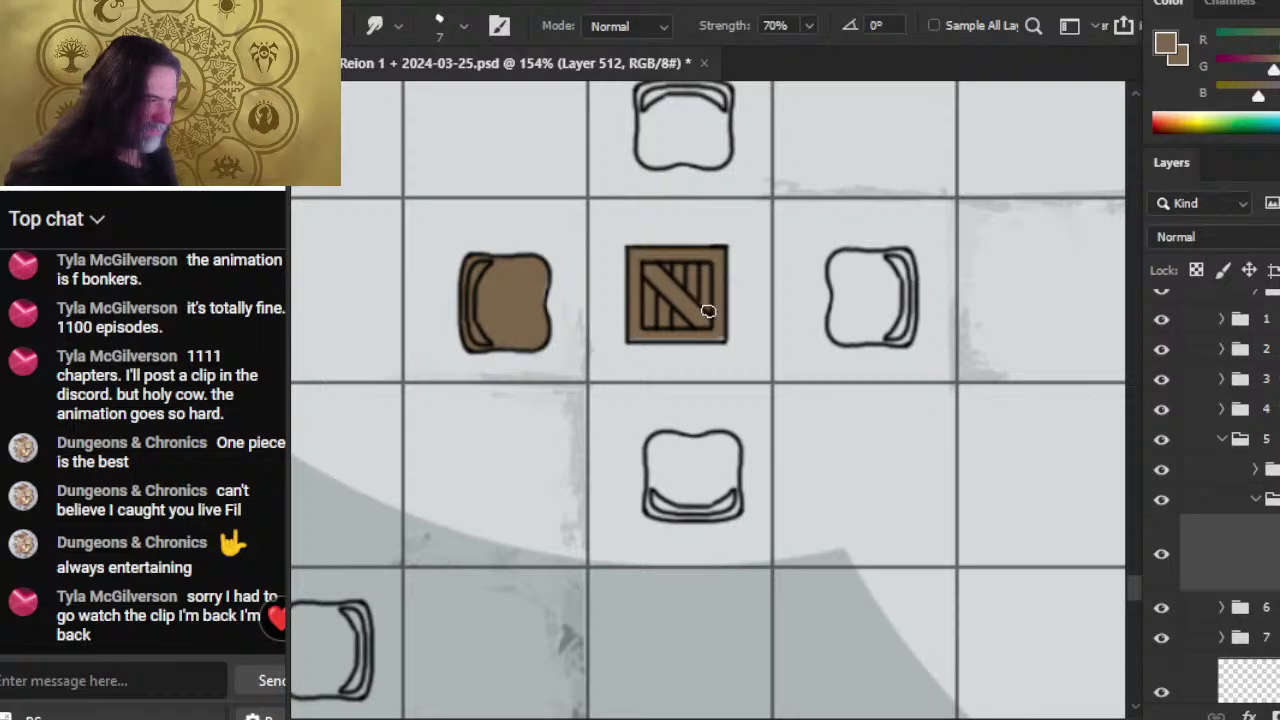
pyautogui.click(1162, 552)
pyautogui.click(1163, 551)
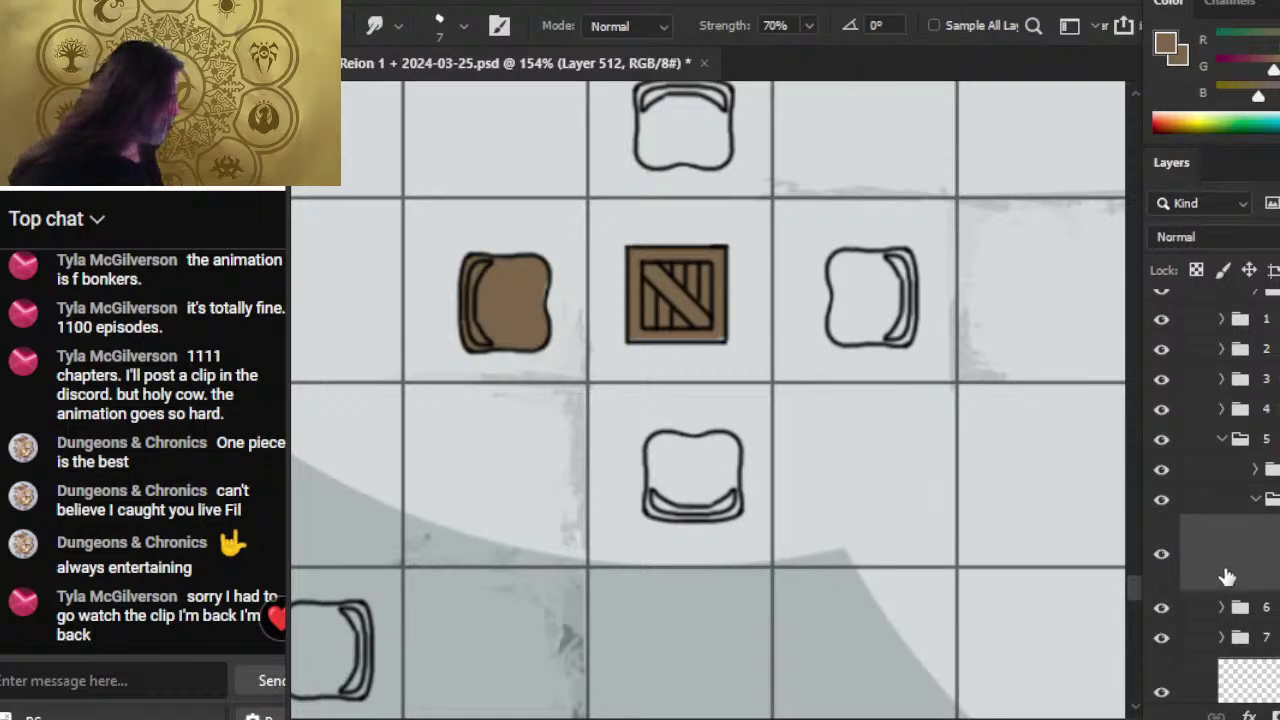
# - Lasso all the brown-painted chairs and cut their colour from room 5's COLOR layer
pyautogui.press('z')
pyautogui.moveTo(893, 455)
pyautogui.mouseDown()
pyautogui.moveTo(756, 428)
pyautogui.moveTo(762, 415)
pyautogui.mouseUp()
pyautogui.press('l')
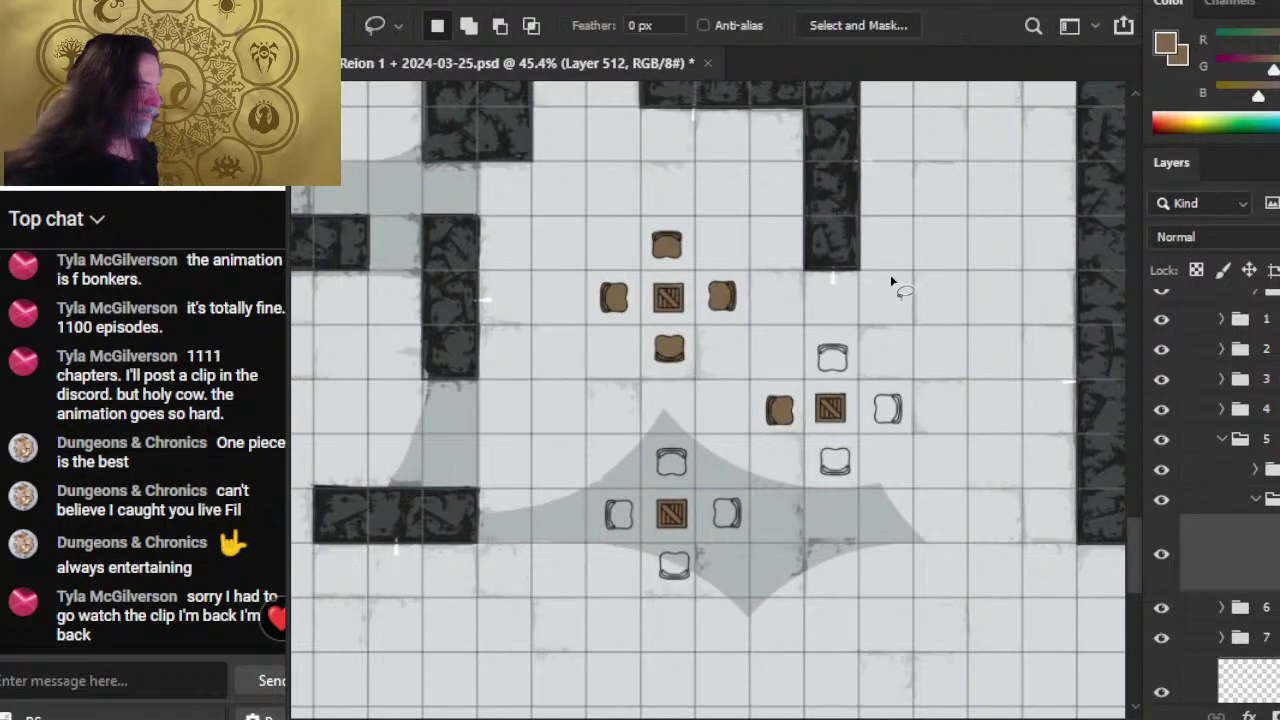
pyautogui.moveTo(862, 239)
pyautogui.mouseDown()
pyautogui.moveTo(445, 418)
pyautogui.moveTo(450, 440)
pyautogui.mouseUp()
pyautogui.press('Delete')
pyautogui.hotkey('ctrl', 'd')
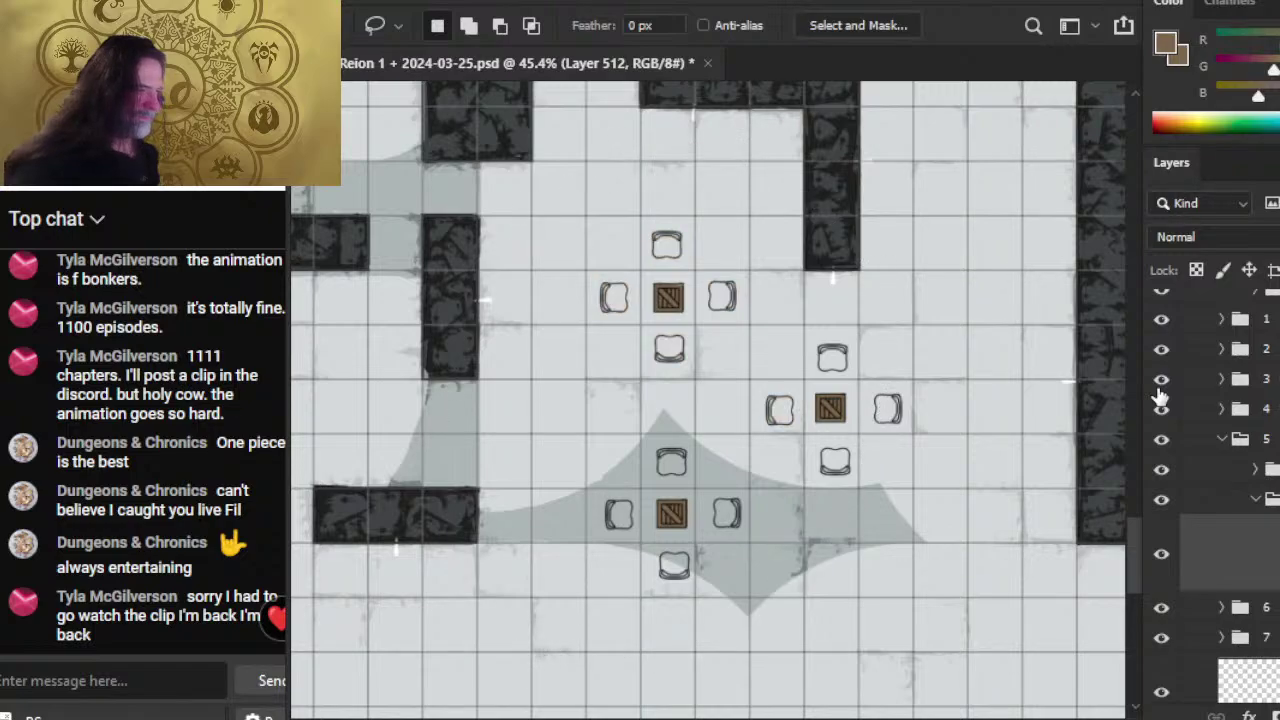
# - Collapse the room 5 group and paste the chair colours in place inside room 4's COLOR group
pyautogui.click(1258, 500)
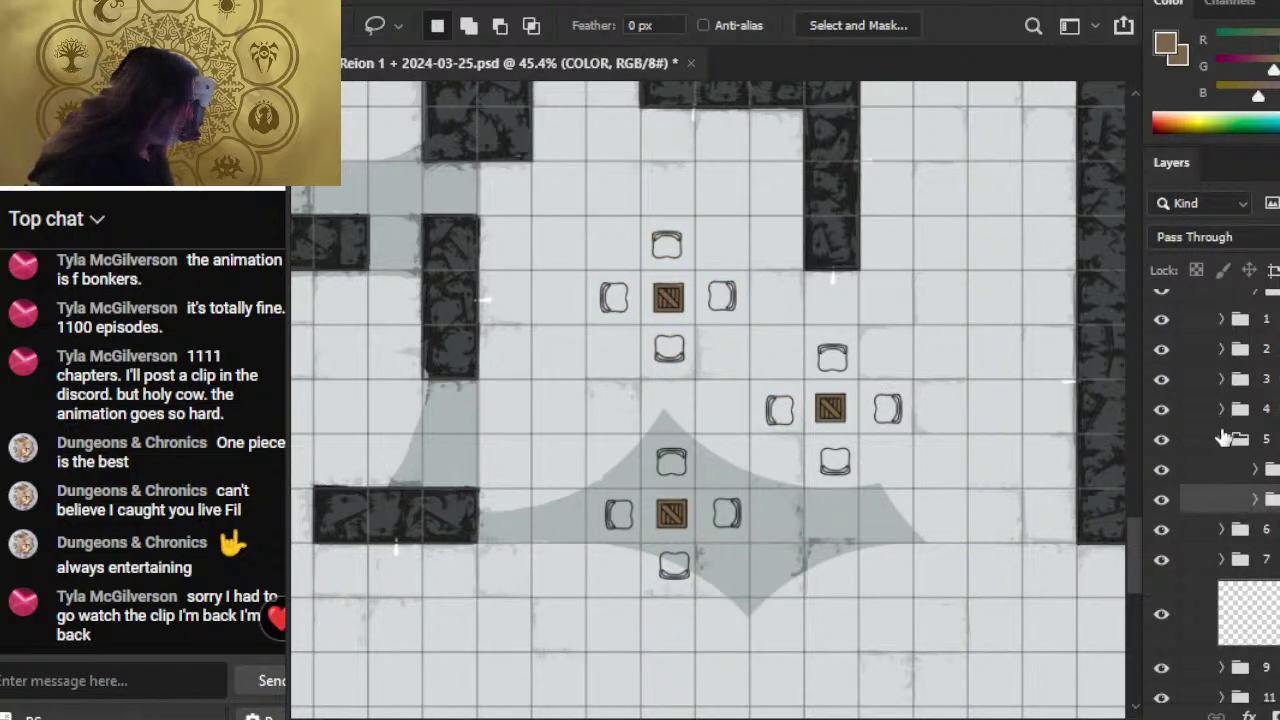
pyautogui.click(1221, 440)
pyautogui.click(1220, 410)
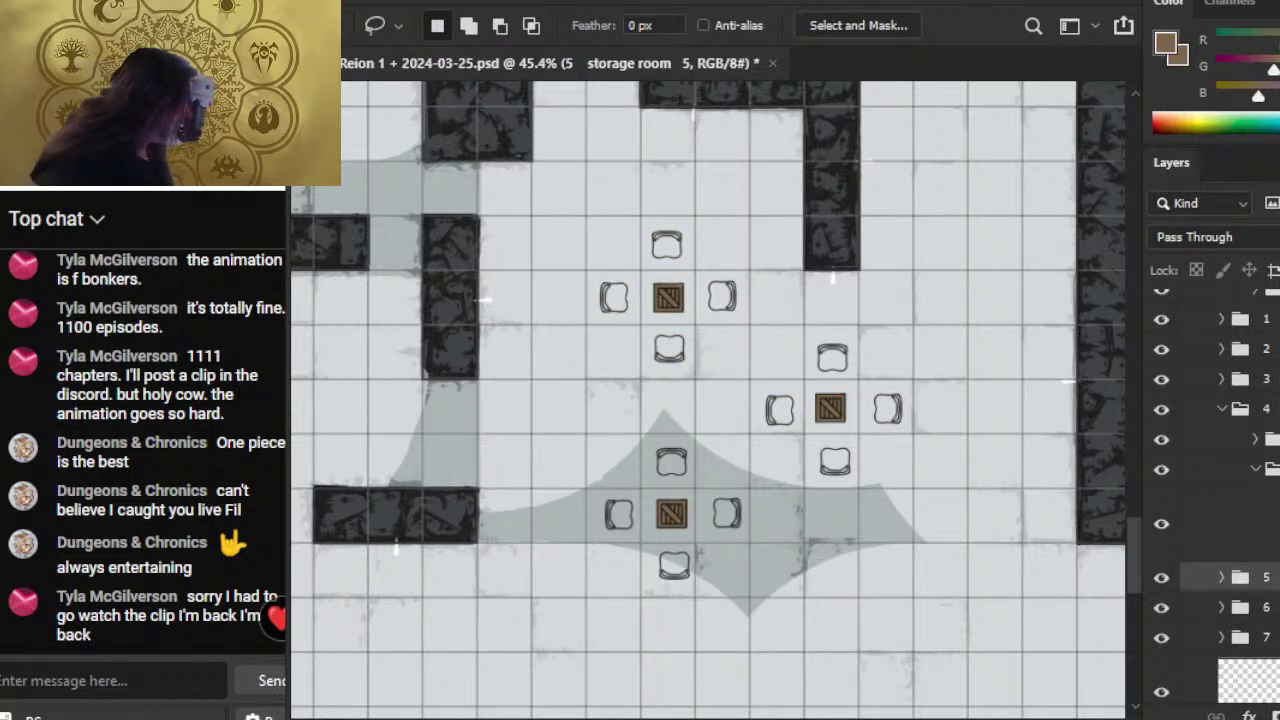
pyautogui.click(1265, 522)
pyautogui.hotkey('ctrl', 'shift', 'v')
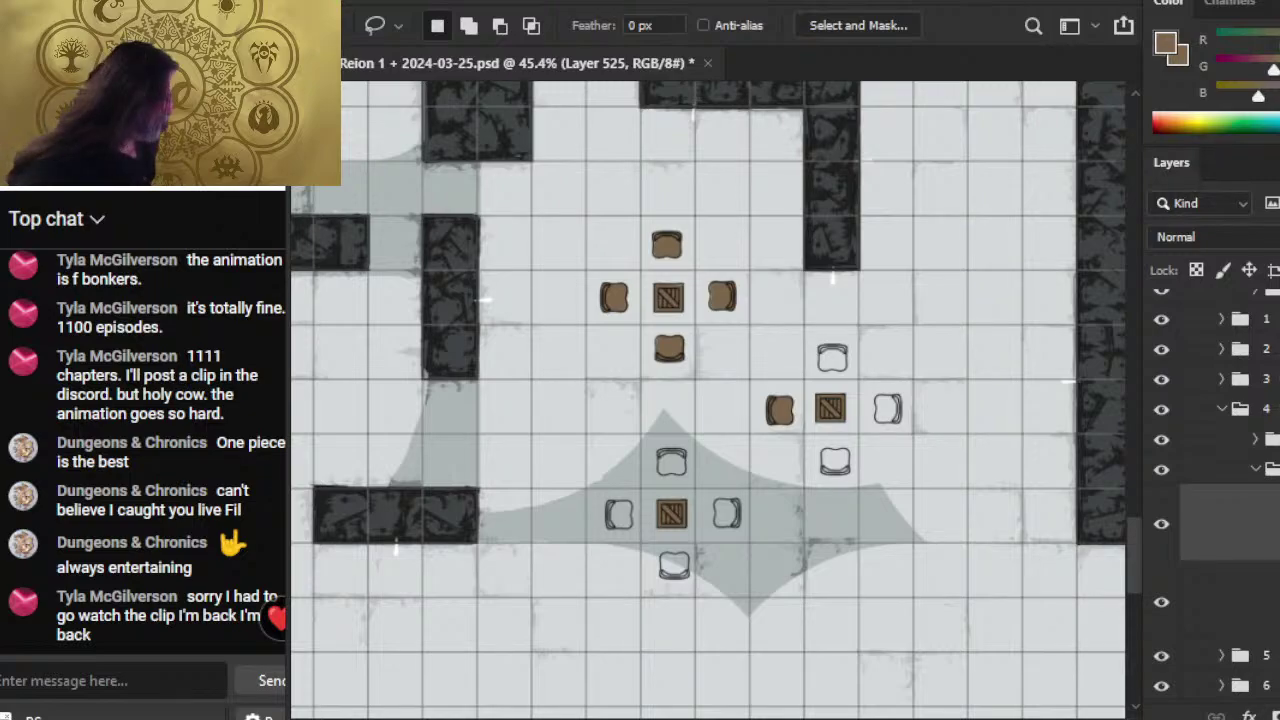
# - Merge the pasted chair colours down into room 4's existing colour layer, and smudge the right-hand crate's brown into its lower edge
pyautogui.rightClick(1220, 523)
pyautogui.click(1165, 694)
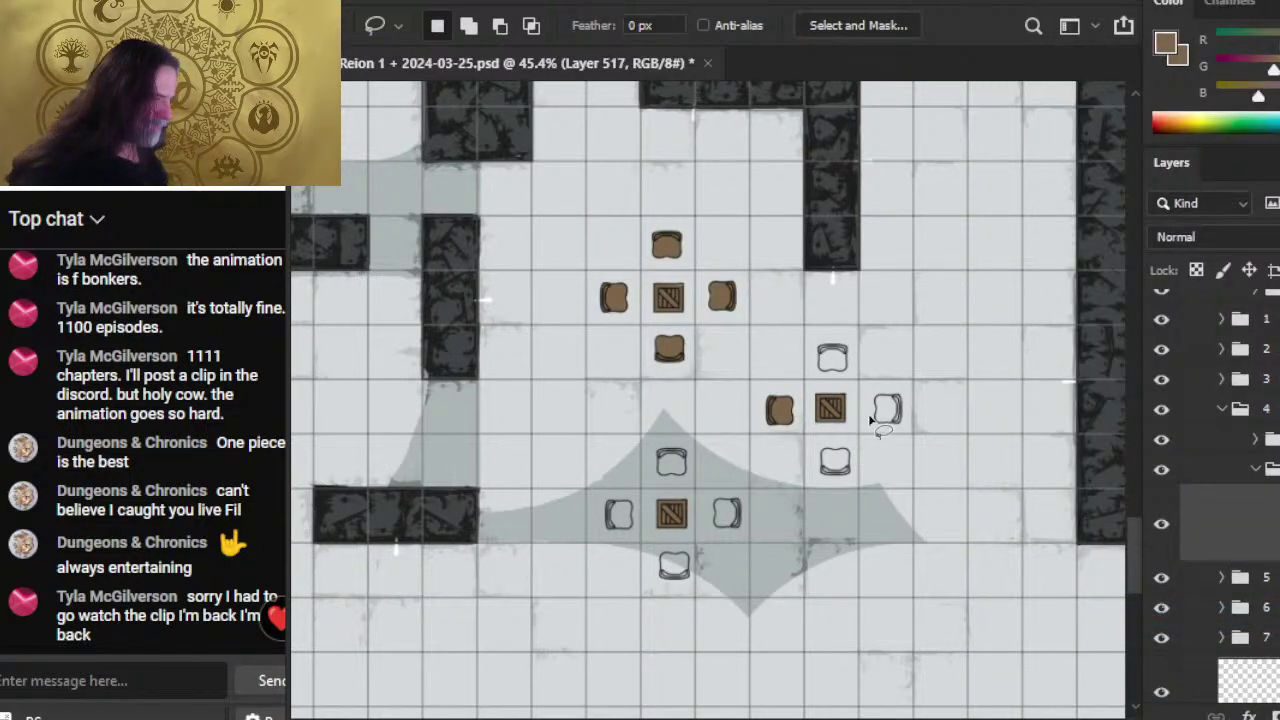
pyautogui.press('z')
pyautogui.moveTo(827, 413)
pyautogui.mouseDown()
pyautogui.moveTo(980, 451)
pyautogui.moveTo(1060, 455)
pyautogui.mouseUp()
pyautogui.press('r')
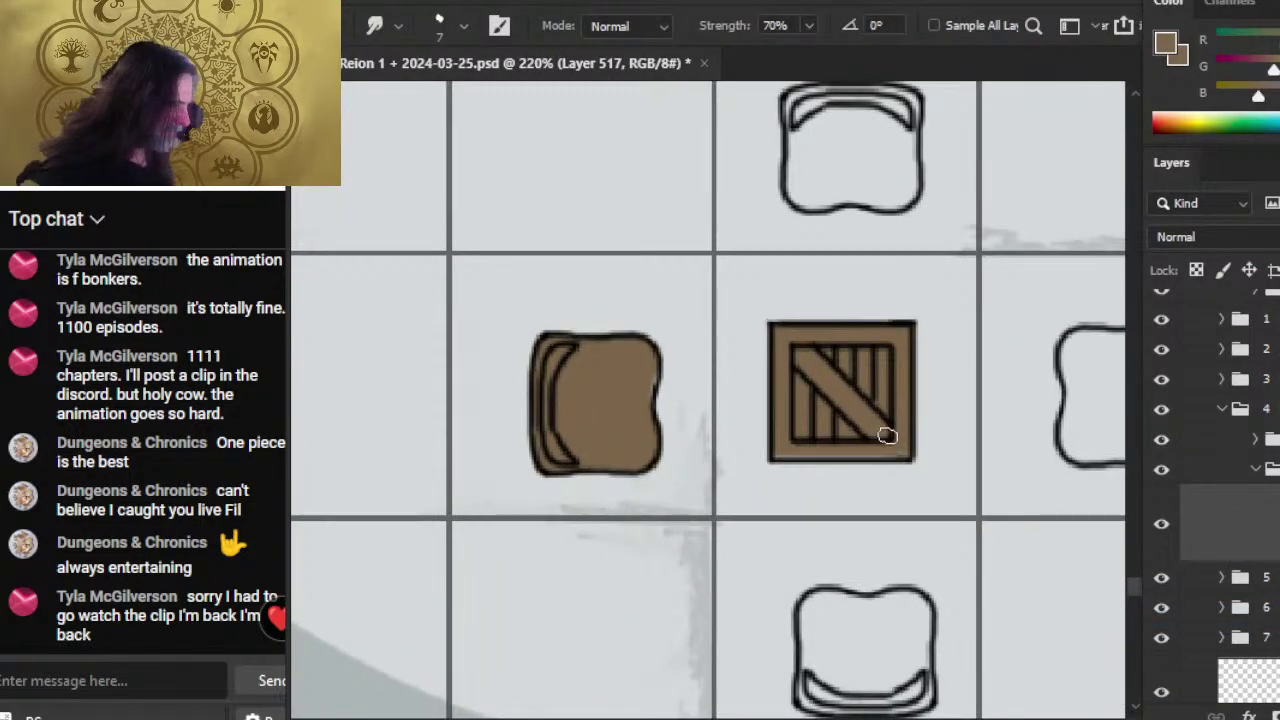
pyautogui.moveTo(890, 447); pyautogui.dragTo(863, 448)
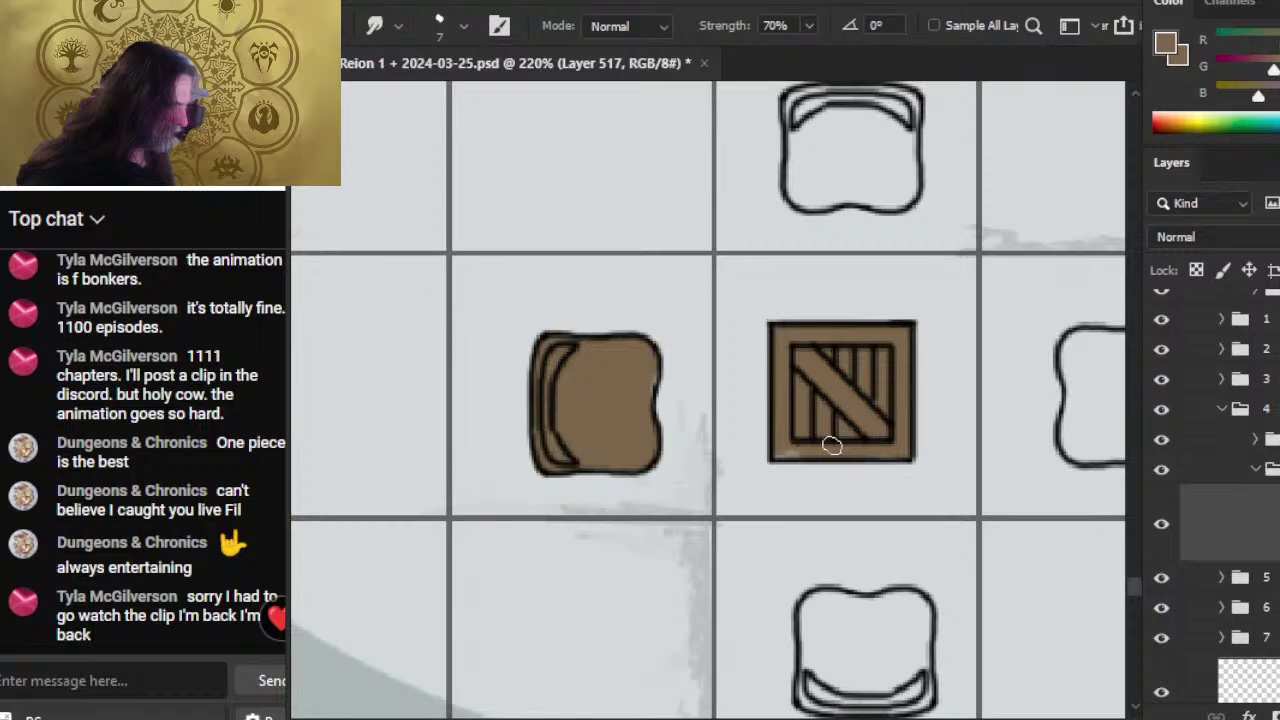
pyautogui.press('e')
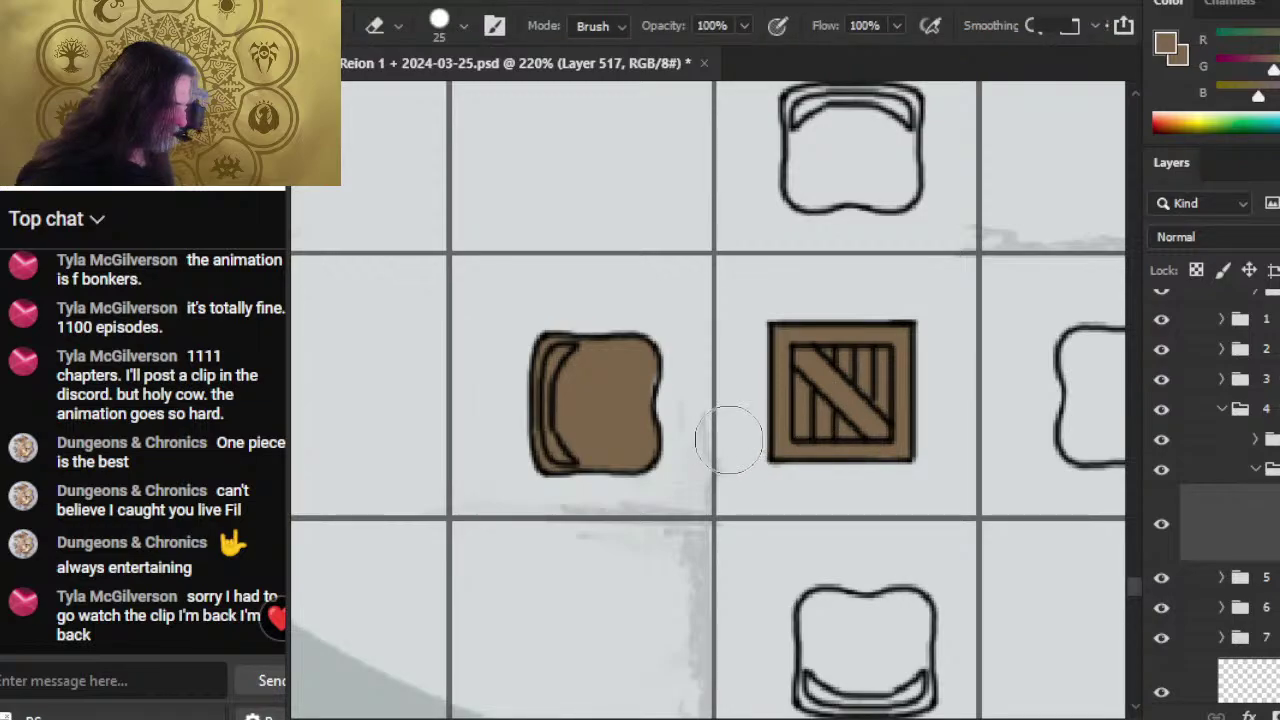
pyautogui.press('r')
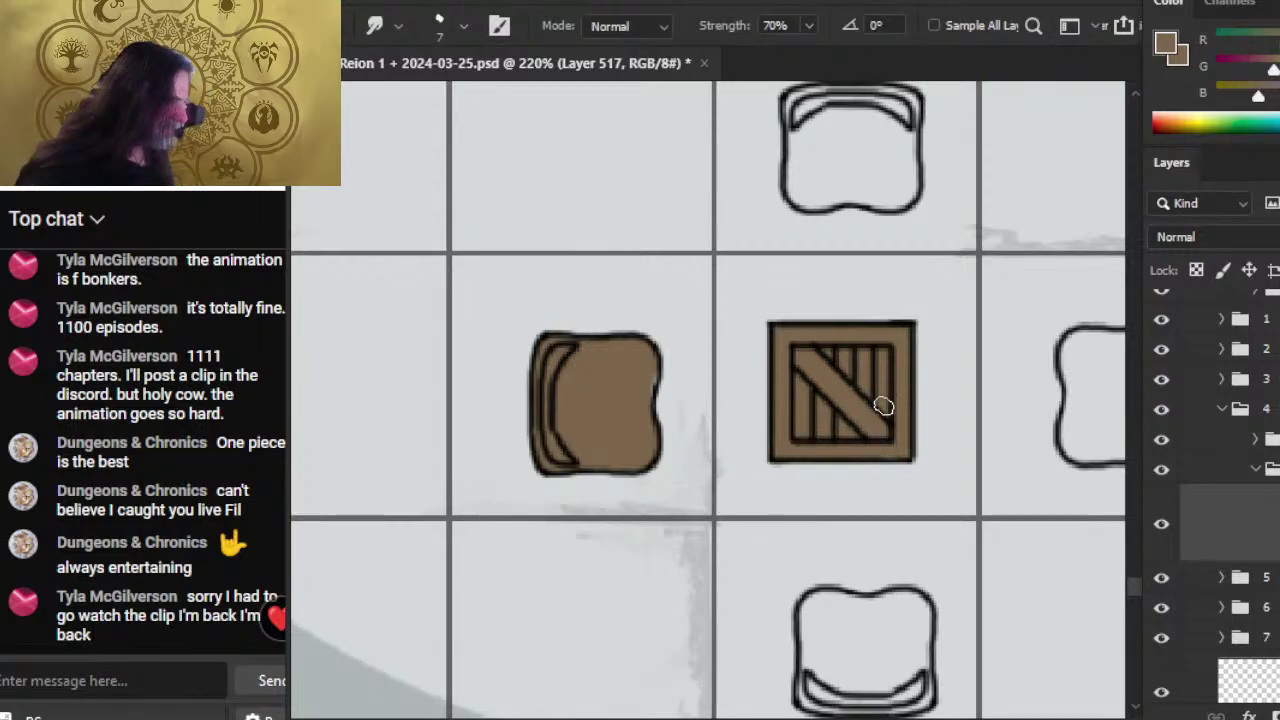
# - Smudge the upper crate's brown fill into the gaps along its top edge
pyautogui.press('z')
pyautogui.moveTo(843, 451); pyautogui.dragTo(729, 471)
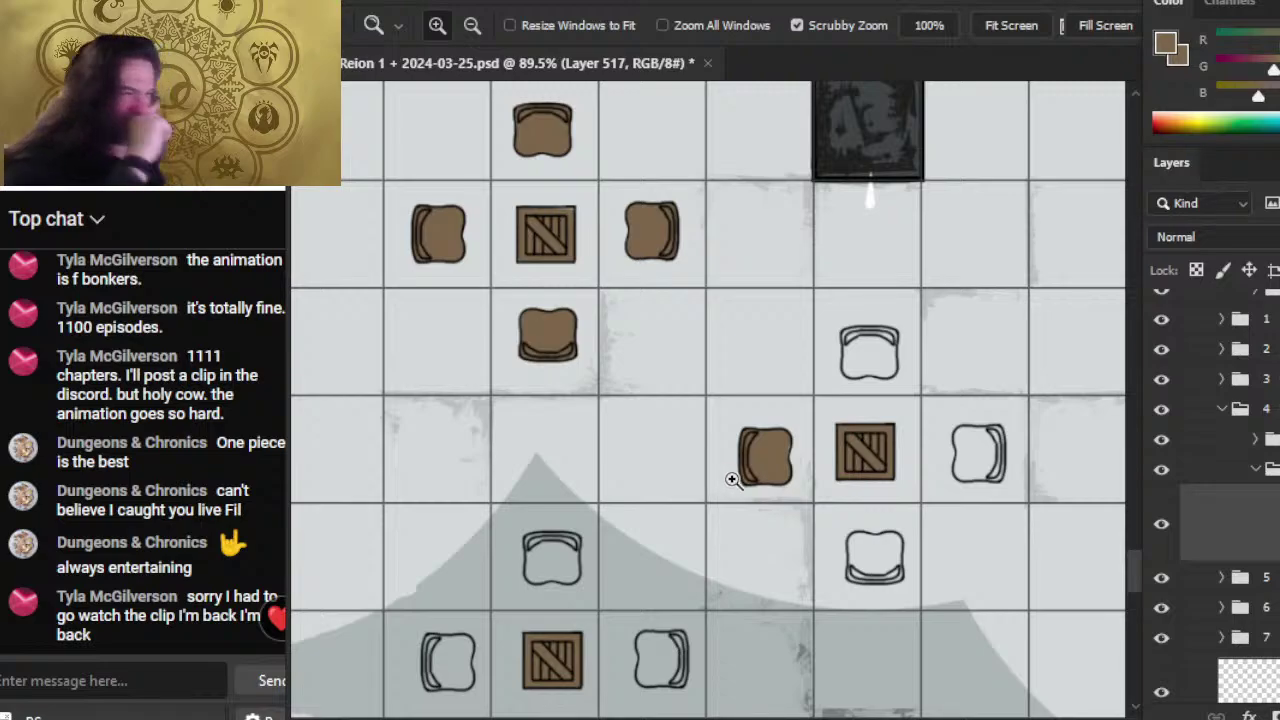
pyautogui.moveTo(523, 220); pyautogui.dragTo(563, 277)
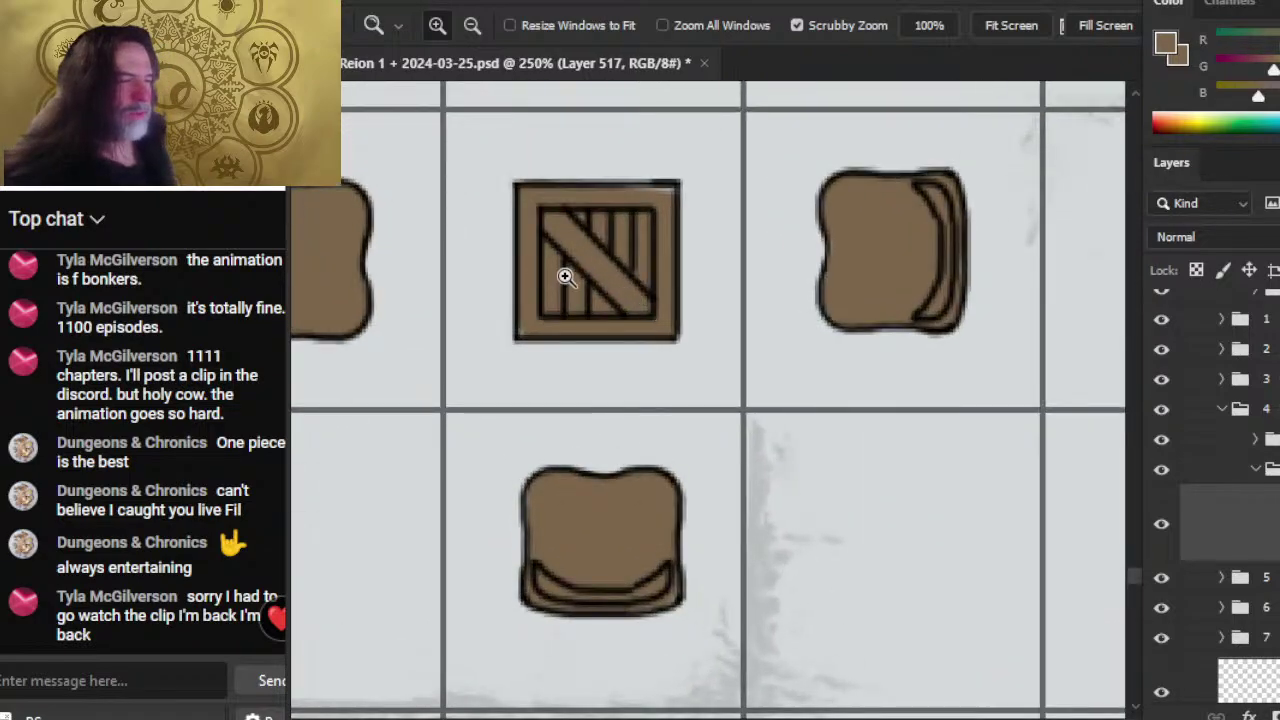
pyautogui.press('r')
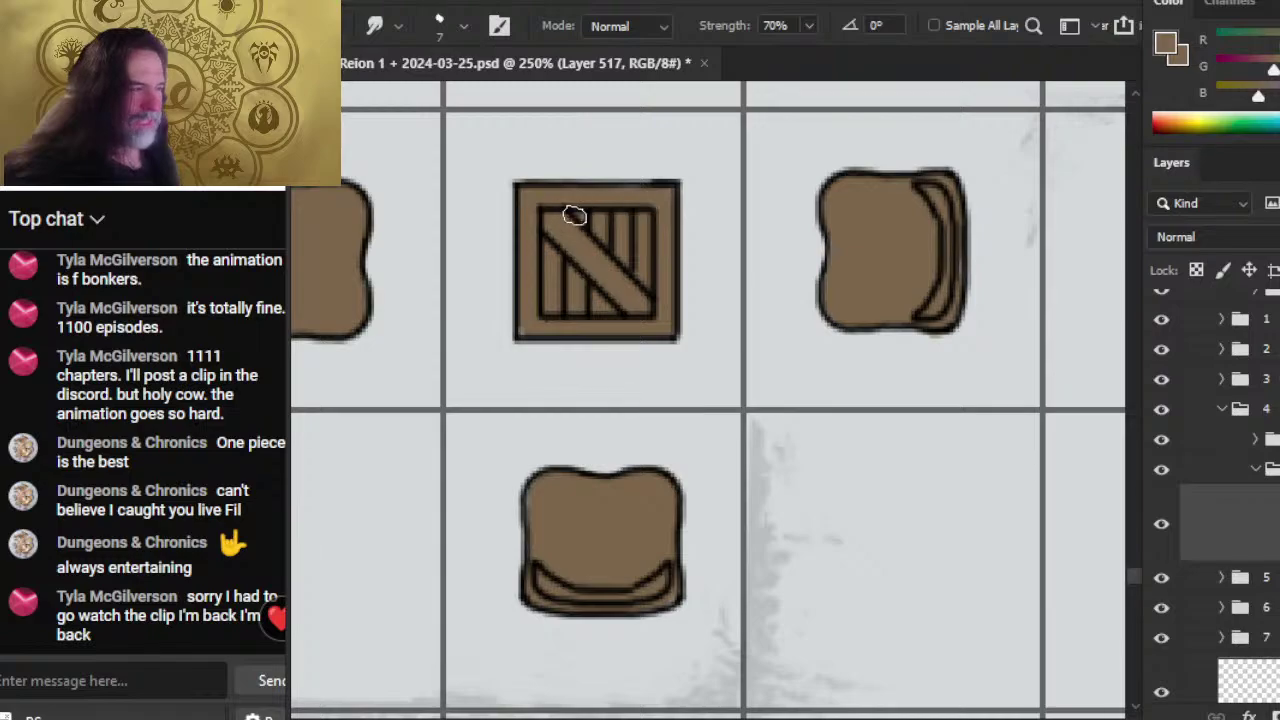
pyautogui.press('e')
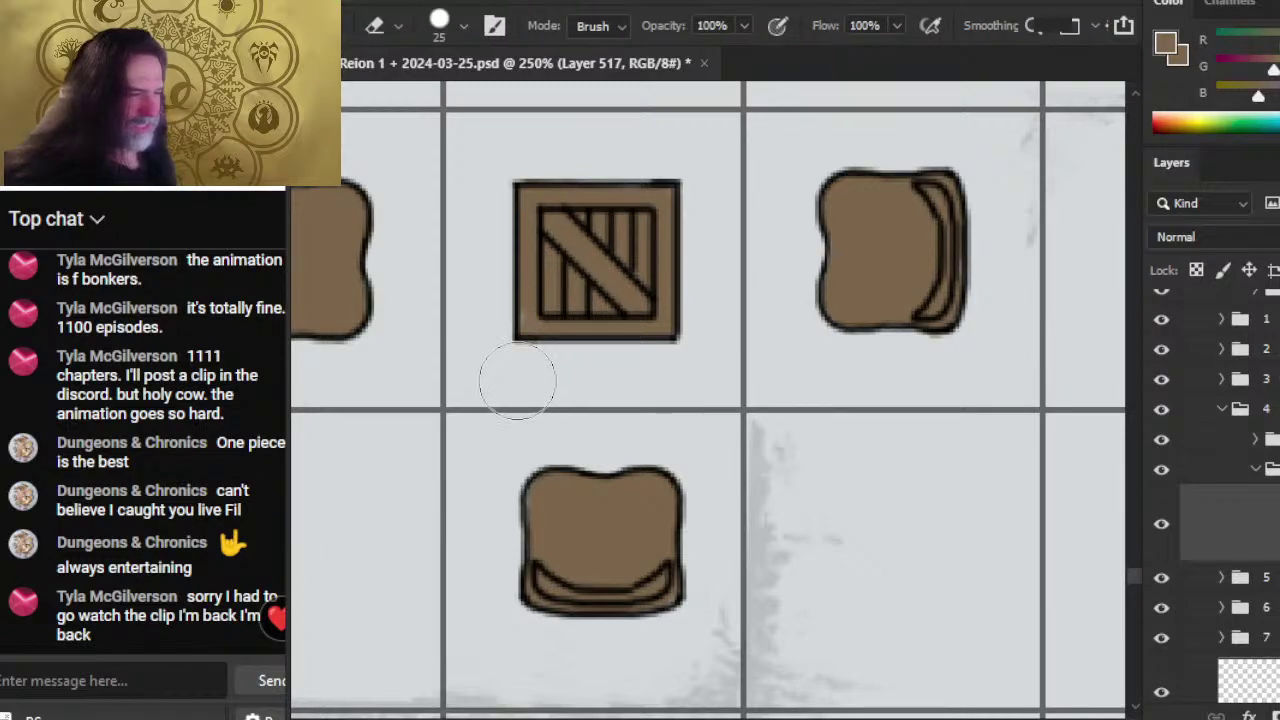
# - Paint the chair above the lower crate brown, filling the seat and backrest
pyautogui.press('z')
pyautogui.moveTo(627, 334); pyautogui.dragTo(478, 337)
pyautogui.press('space')
pyautogui.moveTo(758, 495); pyautogui.dragTo(645, 565)
pyautogui.moveTo(769, 426); pyautogui.dragTo(624, 466)
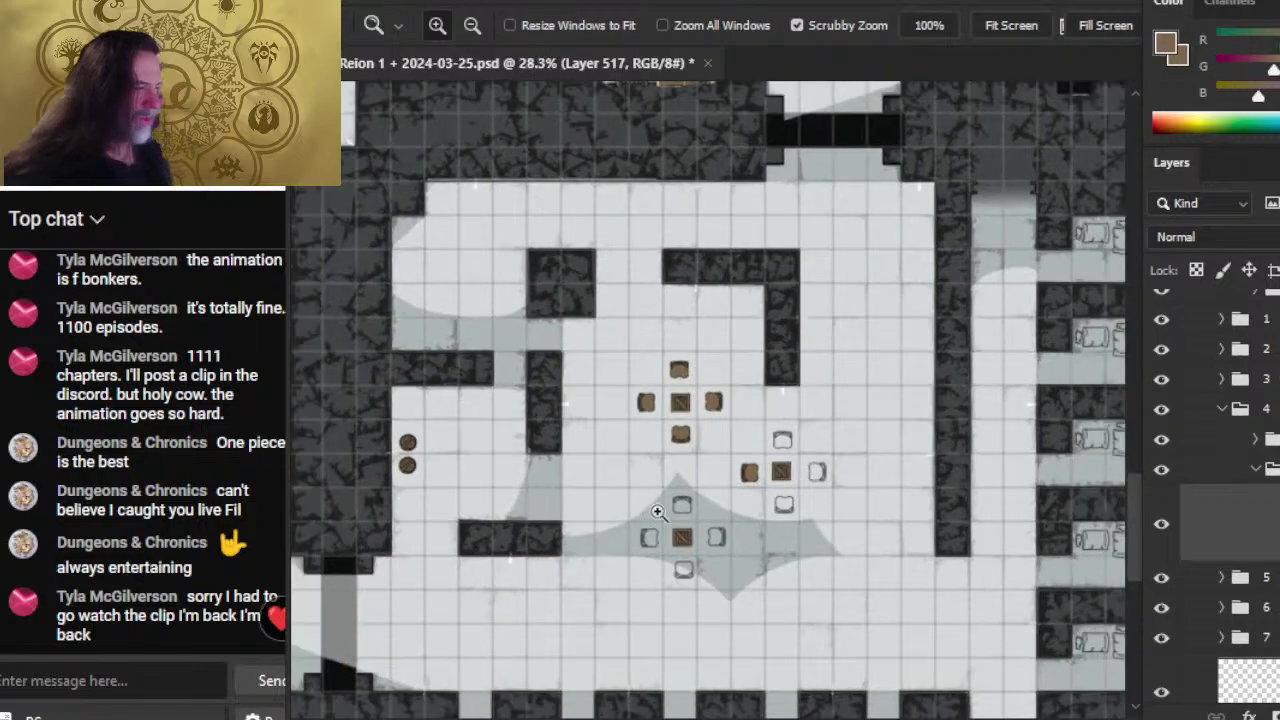
pyautogui.press('space')
pyautogui.moveTo(788, 565); pyautogui.dragTo(739, 462)
pyautogui.moveTo(610, 418)
pyautogui.mouseDown()
pyautogui.moveTo(684, 441)
pyautogui.moveTo(760, 429)
pyautogui.mouseUp()
pyautogui.press('b')
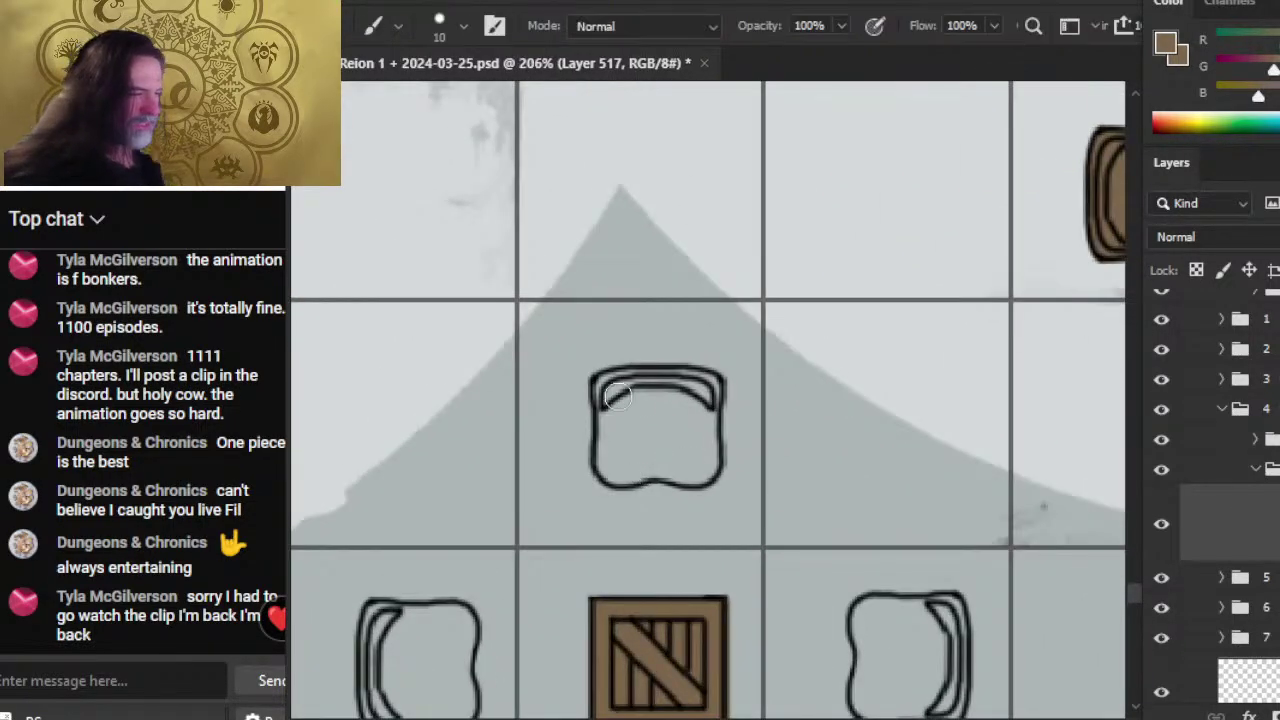
pyautogui.moveTo(617, 402); pyautogui.dragTo(617, 402)
pyautogui.moveTo(710, 392)
pyautogui.mouseDown()
pyautogui.moveTo(695, 445)
pyautogui.moveTo(708, 478)
pyautogui.moveTo(612, 474)
pyautogui.moveTo(610, 445)
pyautogui.moveTo(650, 425)
pyautogui.moveTo(685, 440)
pyautogui.mouseUp()
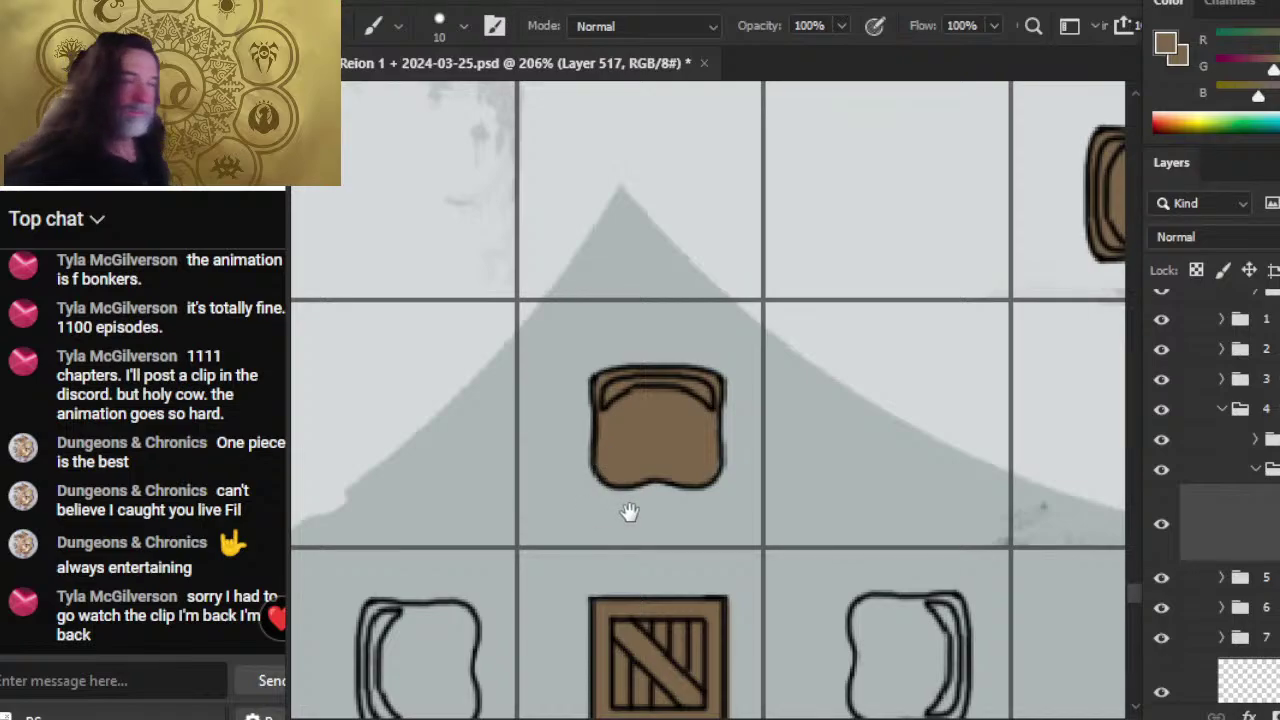
# - Paint the chair to the left of the lower crate brown and erase any colour outside its outline
pyautogui.moveTo(628, 514); pyautogui.dragTo(774, 259)
pyautogui.moveTo(519, 374)
pyautogui.mouseDown()
pyautogui.moveTo(505, 380)
pyautogui.moveTo(505, 465)
pyautogui.moveTo(582, 460)
pyautogui.moveTo(598, 446)
pyautogui.moveTo(598, 374)
pyautogui.moveTo(545, 358)
pyautogui.moveTo(548, 405)
pyautogui.moveTo(530, 440)
pyautogui.moveTo(575, 385)
pyautogui.moveTo(578, 440)
pyautogui.moveTo(515, 375)
pyautogui.mouseUp()
pyautogui.press('e')
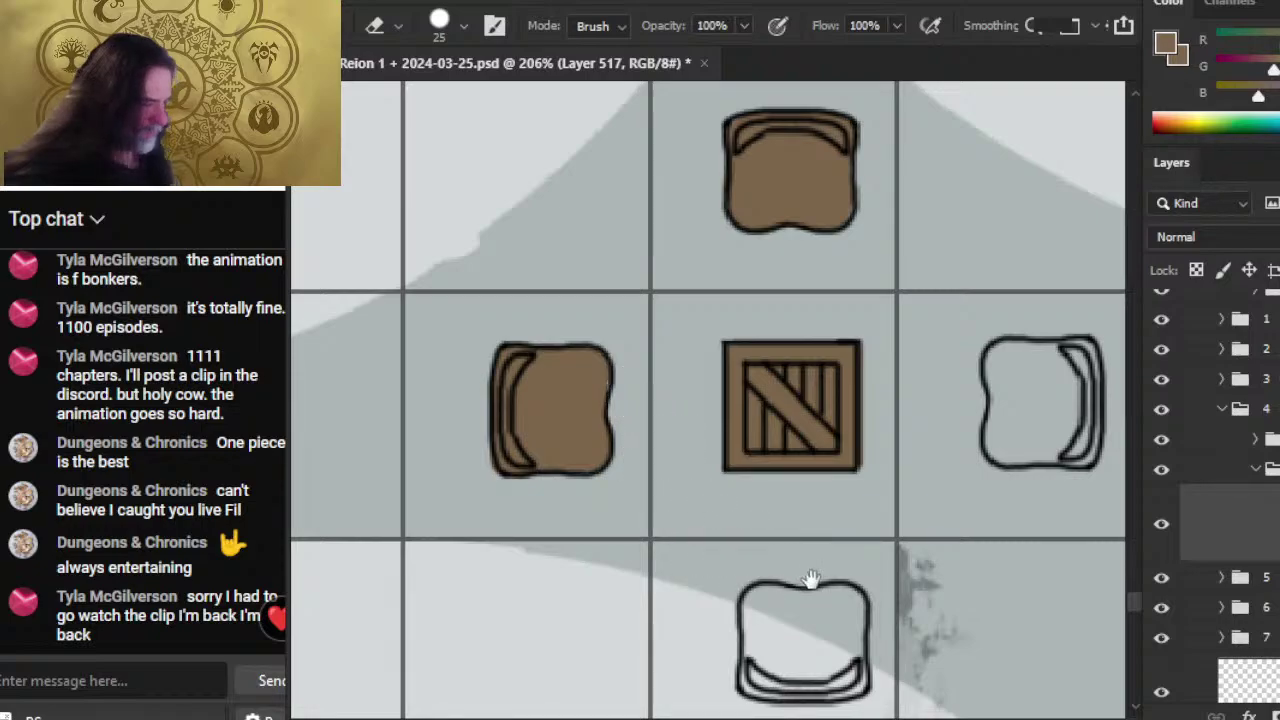
# - Paint the chair to the right of the lower crate brown
pyautogui.moveTo(811, 580); pyautogui.dragTo(416, 428)
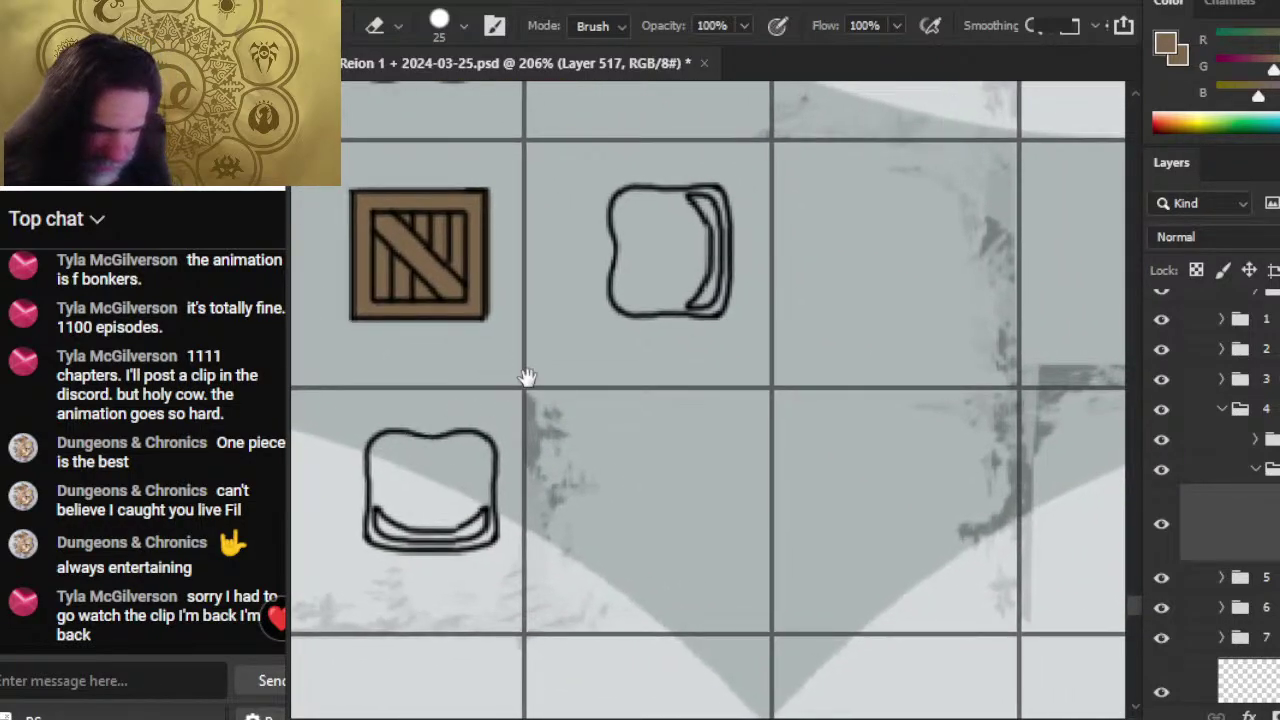
pyautogui.moveTo(652, 441); pyautogui.dragTo(538, 482)
pyautogui.press('b')
pyautogui.moveTo(520, 247)
pyautogui.mouseDown()
pyautogui.moveTo(540, 268)
pyautogui.moveTo(556, 248)
pyautogui.moveTo(585, 250)
pyautogui.moveTo(586, 345)
pyautogui.moveTo(500, 340)
pyautogui.moveTo(498, 305)
pyautogui.moveTo(568, 300)
pyautogui.mouseUp()
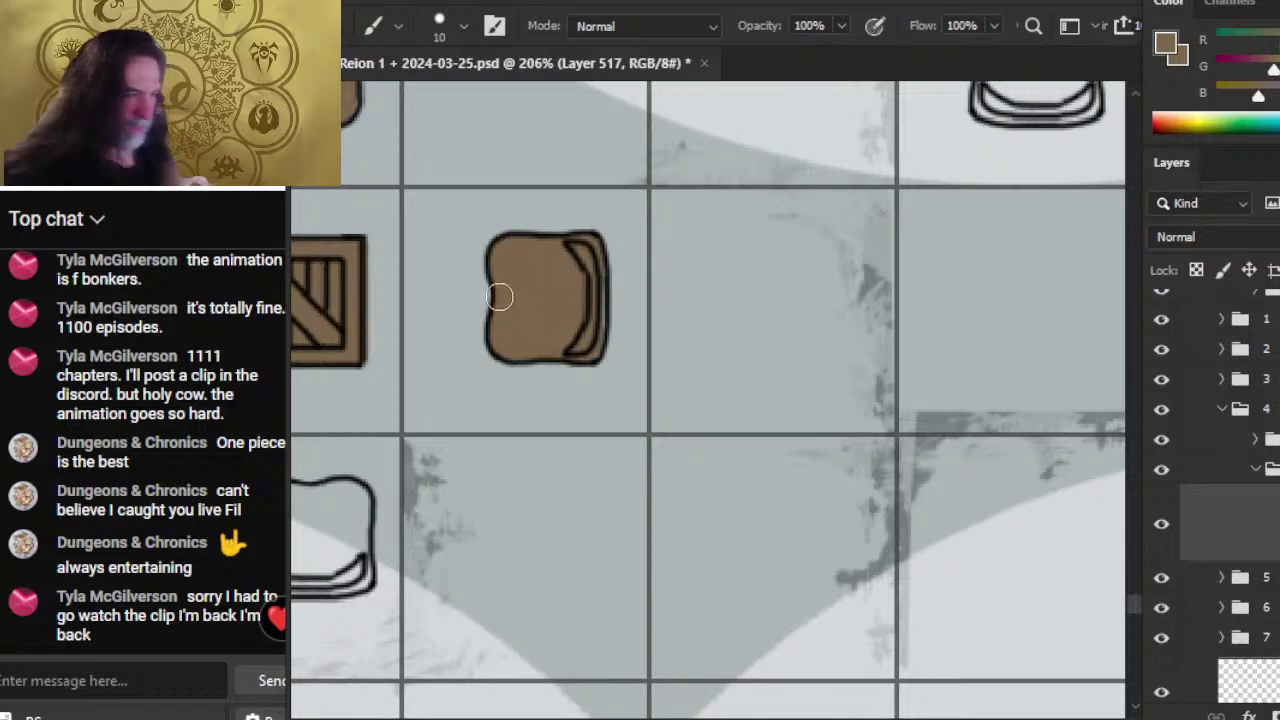
# - Paint the chair below the lower crate brown and erase the colour spilling past its outline
pyautogui.moveTo(606, 437); pyautogui.dragTo(877, 366)
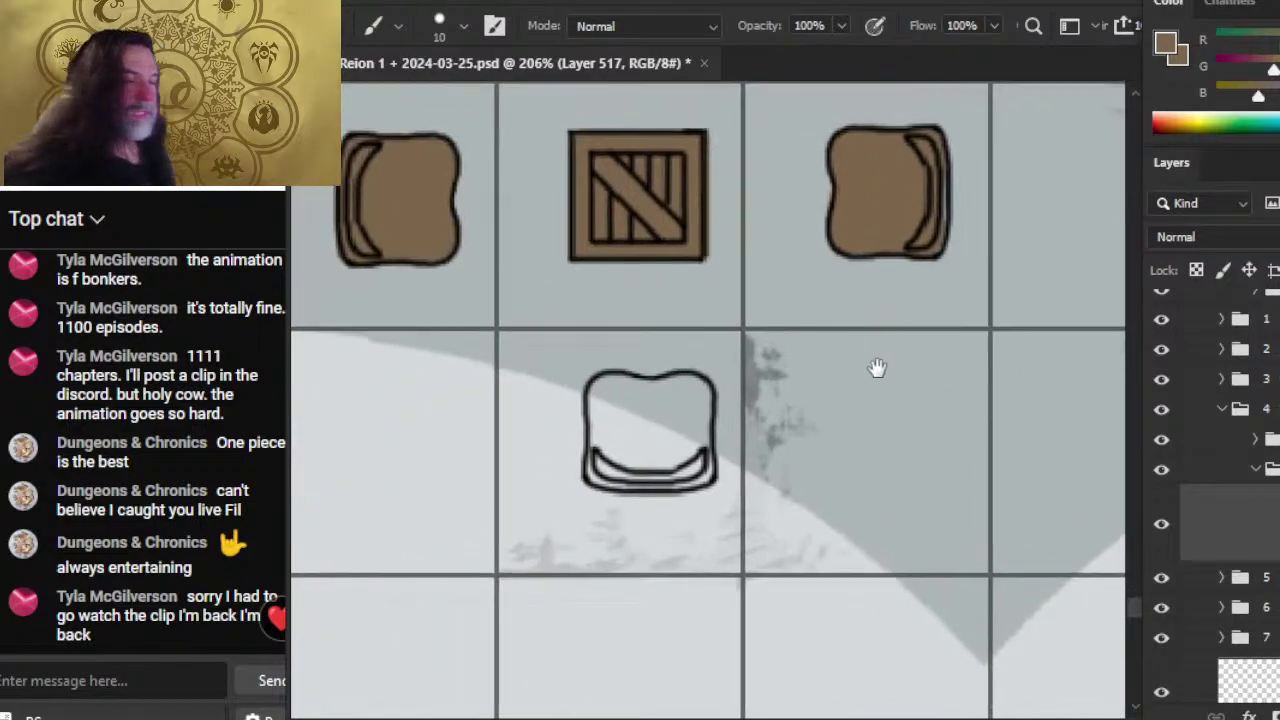
pyautogui.moveTo(633, 383)
pyautogui.mouseDown()
pyautogui.moveTo(596, 382)
pyautogui.moveTo(604, 454)
pyautogui.moveTo(666, 471)
pyautogui.moveTo(691, 502)
pyautogui.moveTo(651, 514)
pyautogui.mouseUp()
pyautogui.press('e')
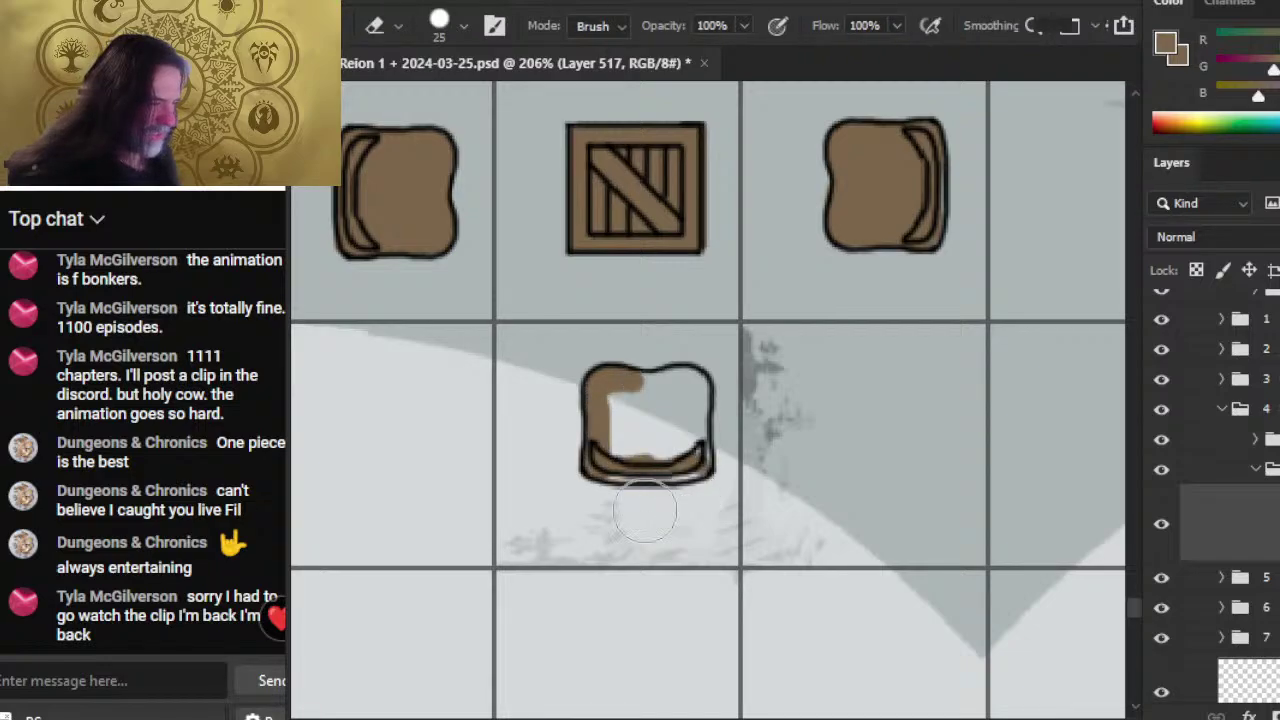
pyautogui.press('b')
pyautogui.moveTo(613, 452)
pyautogui.mouseDown()
pyautogui.moveTo(650, 474)
pyautogui.moveTo(700, 478)
pyautogui.moveTo(698, 372)
pyautogui.moveTo(675, 385)
pyautogui.moveTo(690, 397)
pyautogui.moveTo(630, 420)
pyautogui.moveTo(689, 397)
pyautogui.moveTo(681, 445)
pyautogui.moveTo(557, 400)
pyautogui.mouseUp()
pyautogui.press('e')
pyautogui.press('b')
# - Paint the chair above the right-hand crate brown, covering the backrest and seat
pyautogui.press('z')
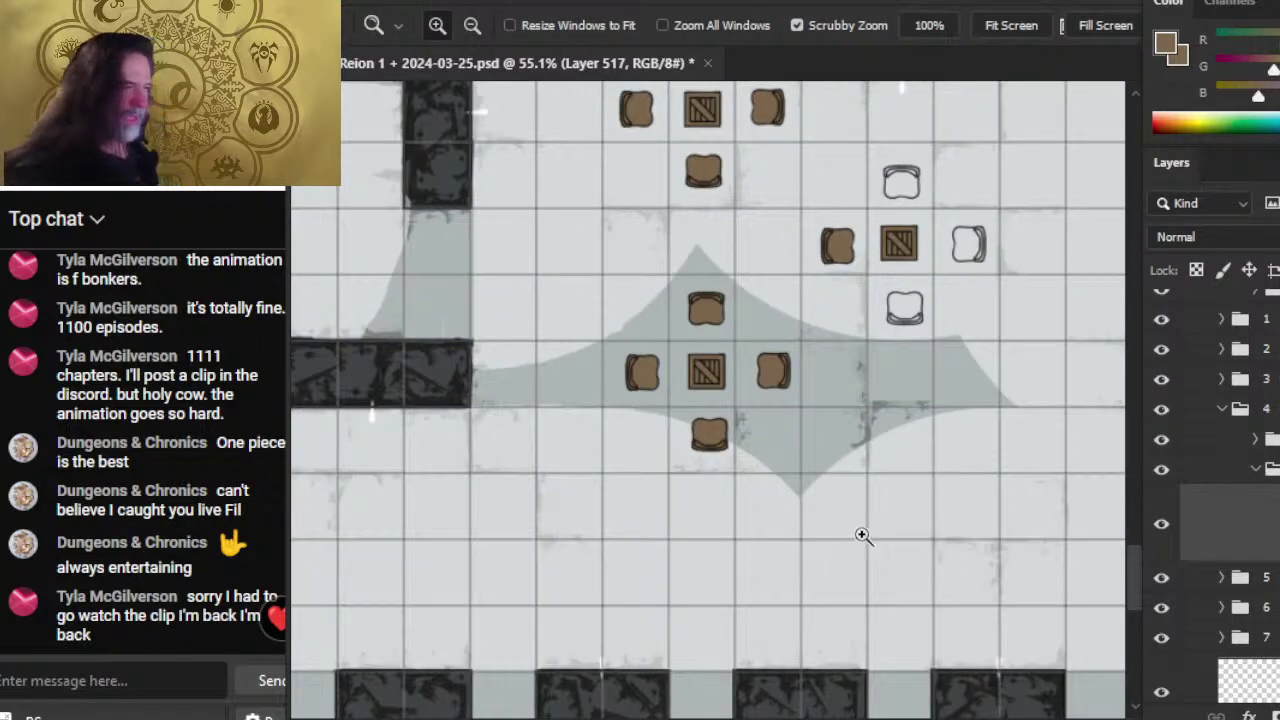
pyautogui.moveTo(871, 283); pyautogui.dragTo(621, 422)
pyautogui.moveTo(697, 332); pyautogui.dragTo(810, 372)
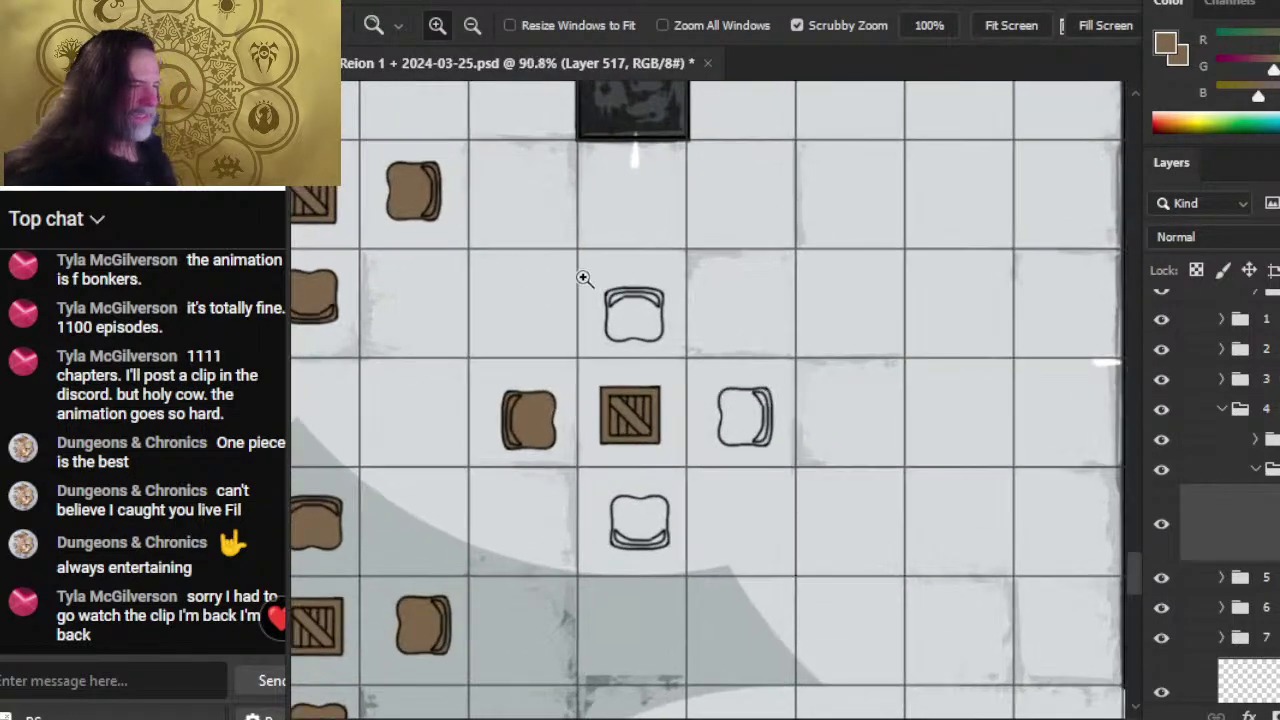
pyautogui.moveTo(584, 278); pyautogui.dragTo(708, 337)
pyautogui.press('b')
pyautogui.moveTo(630, 302)
pyautogui.mouseDown()
pyautogui.moveTo(690, 290)
pyautogui.moveTo(633, 306)
pyautogui.moveTo(717, 305)
pyautogui.mouseUp()
pyautogui.moveTo(633, 307)
pyautogui.mouseDown()
pyautogui.moveTo(710, 345)
pyautogui.moveTo(633, 307)
pyautogui.mouseUp()
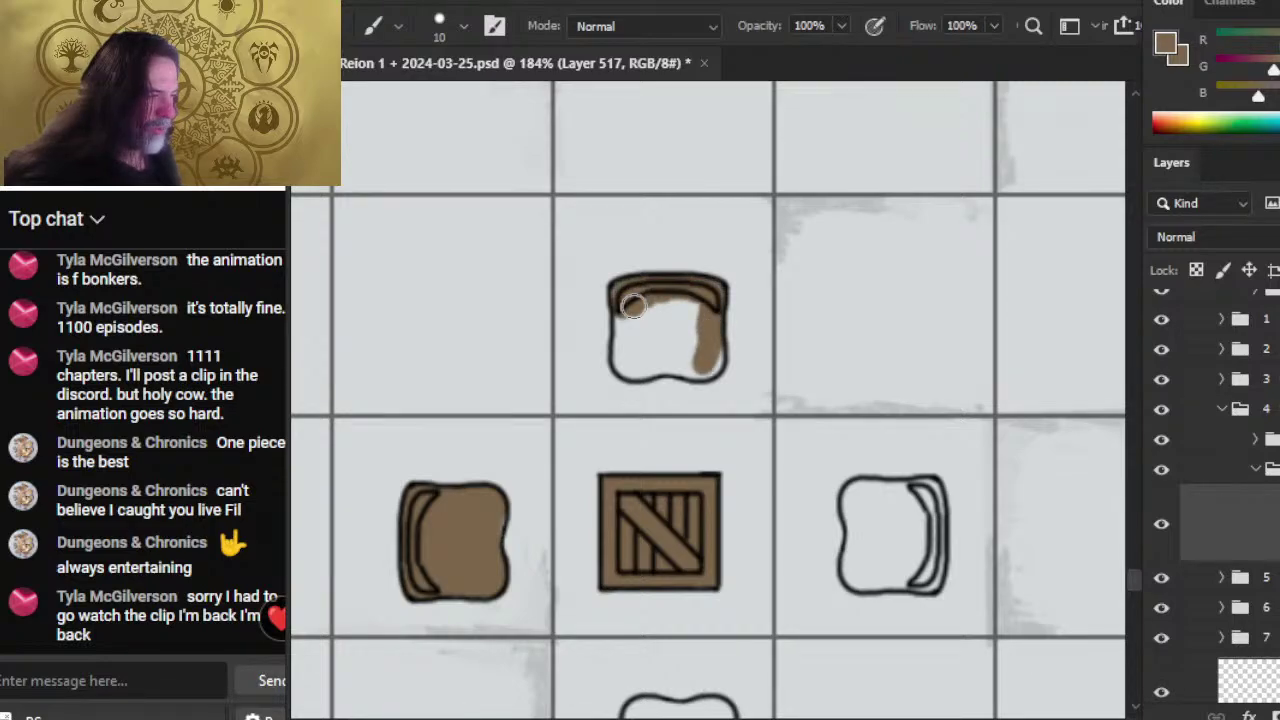
pyautogui.moveTo(698, 348)
pyautogui.mouseDown()
pyautogui.moveTo(645, 372)
pyautogui.moveTo(615, 340)
pyautogui.moveTo(640, 325)
pyautogui.moveTo(618, 330)
pyautogui.moveTo(650, 350)
pyautogui.moveTo(680, 305)
pyautogui.moveTo(695, 345)
pyautogui.mouseUp()
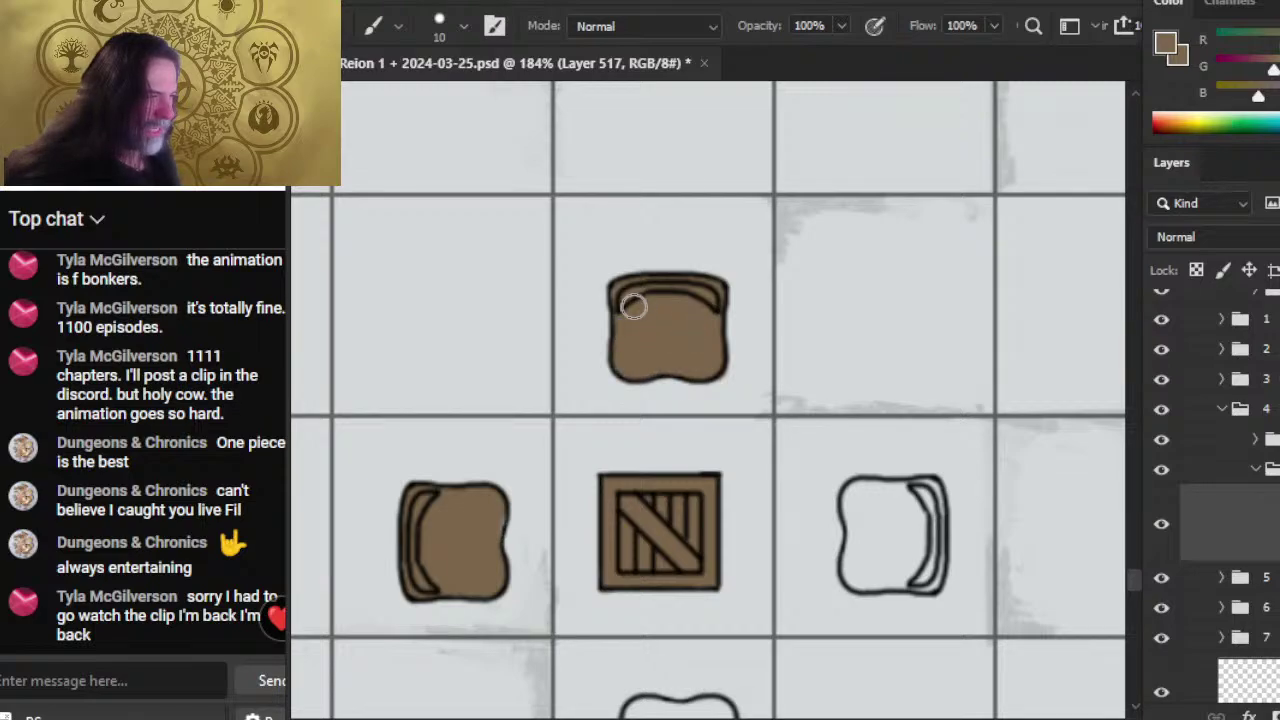
# - Look over the neighbouring rooms and the whole dungeon map to check which props are coloured
pyautogui.press('z')
pyautogui.moveTo(844, 381); pyautogui.dragTo(646, 326)
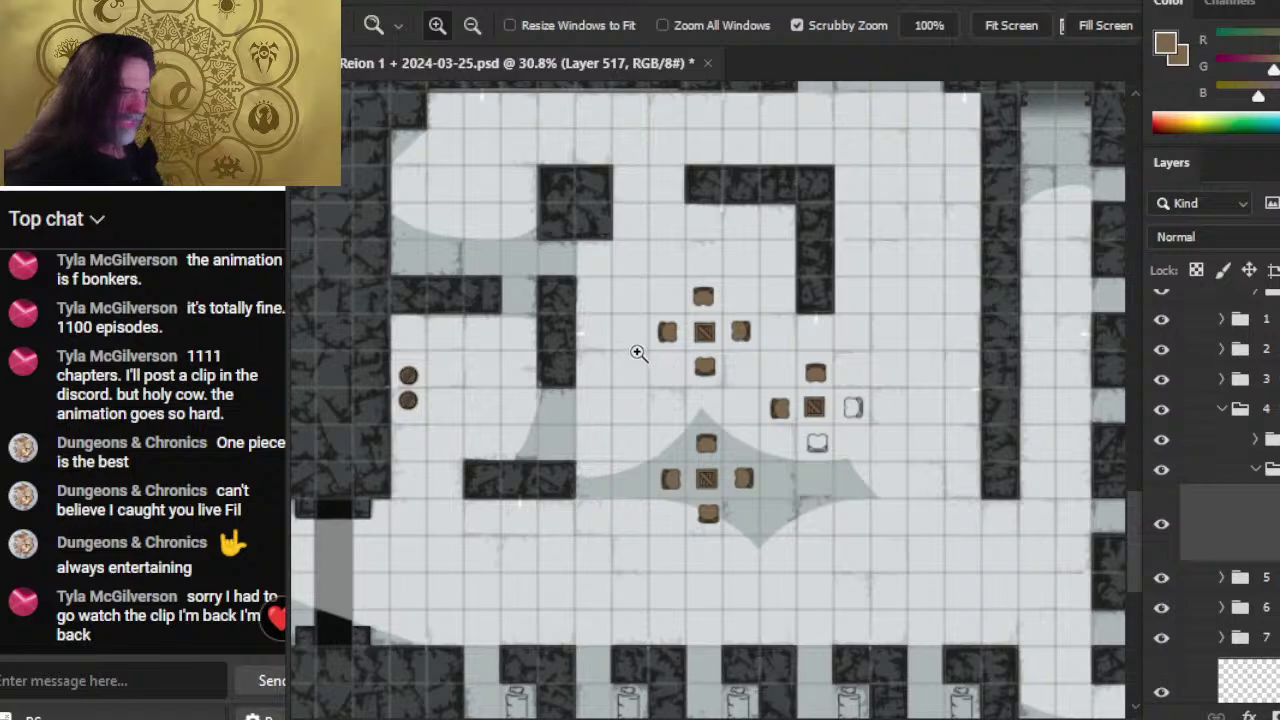
pyautogui.moveTo(674, 390); pyautogui.dragTo(597, 391)
pyautogui.moveTo(458, 477); pyautogui.dragTo(592, 466)
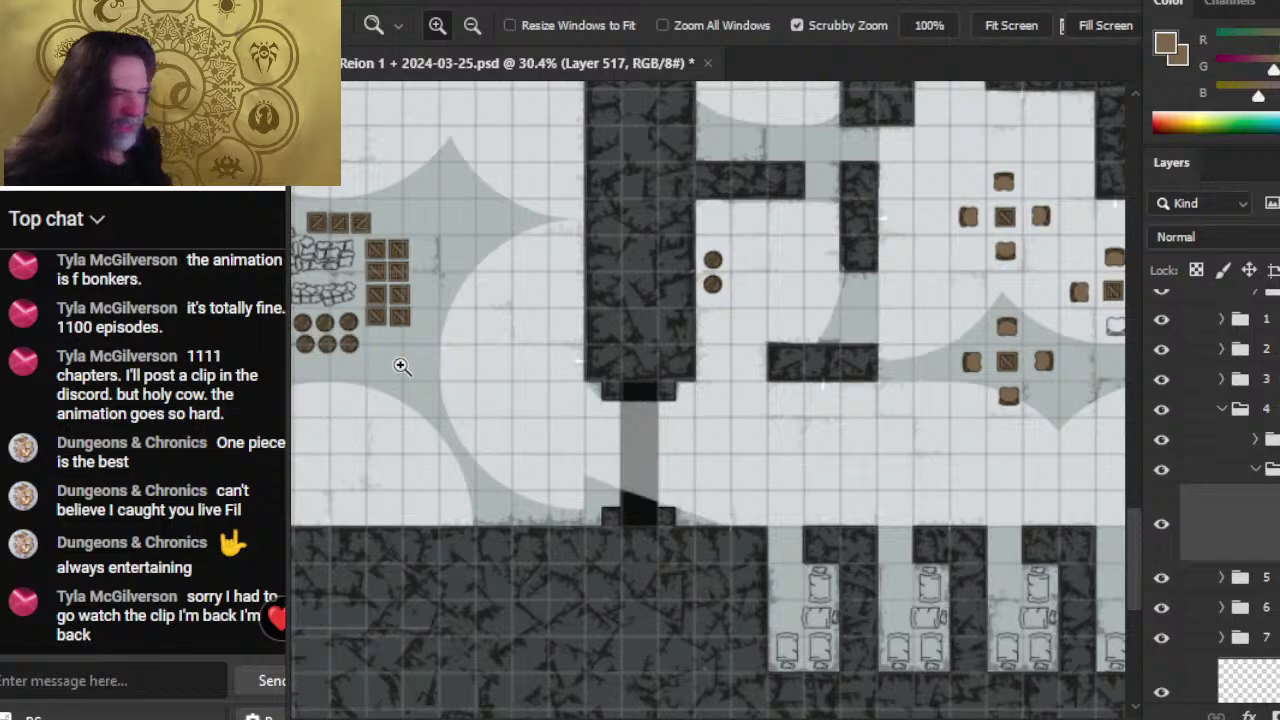
pyautogui.press('space')
pyautogui.moveTo(400, 366); pyautogui.dragTo(545, 433)
pyautogui.moveTo(815, 435); pyautogui.dragTo(666, 443)
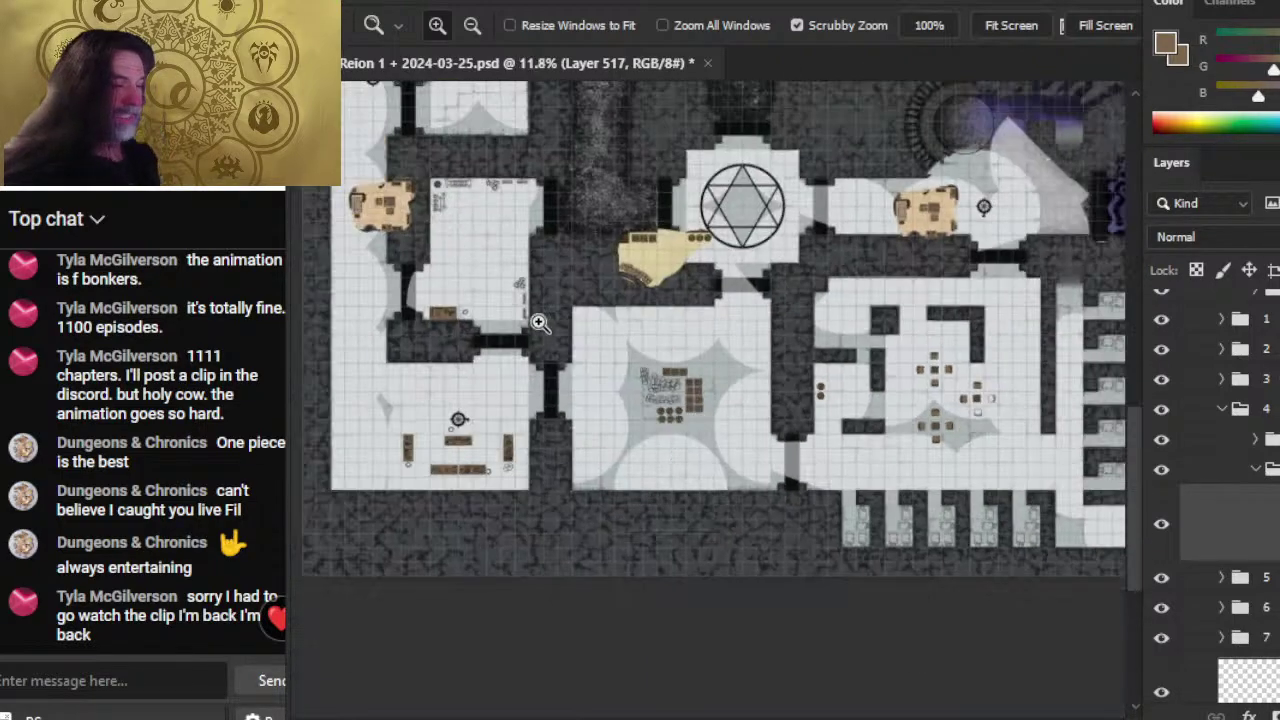
pyautogui.moveTo(879, 439); pyautogui.dragTo(647, 470)
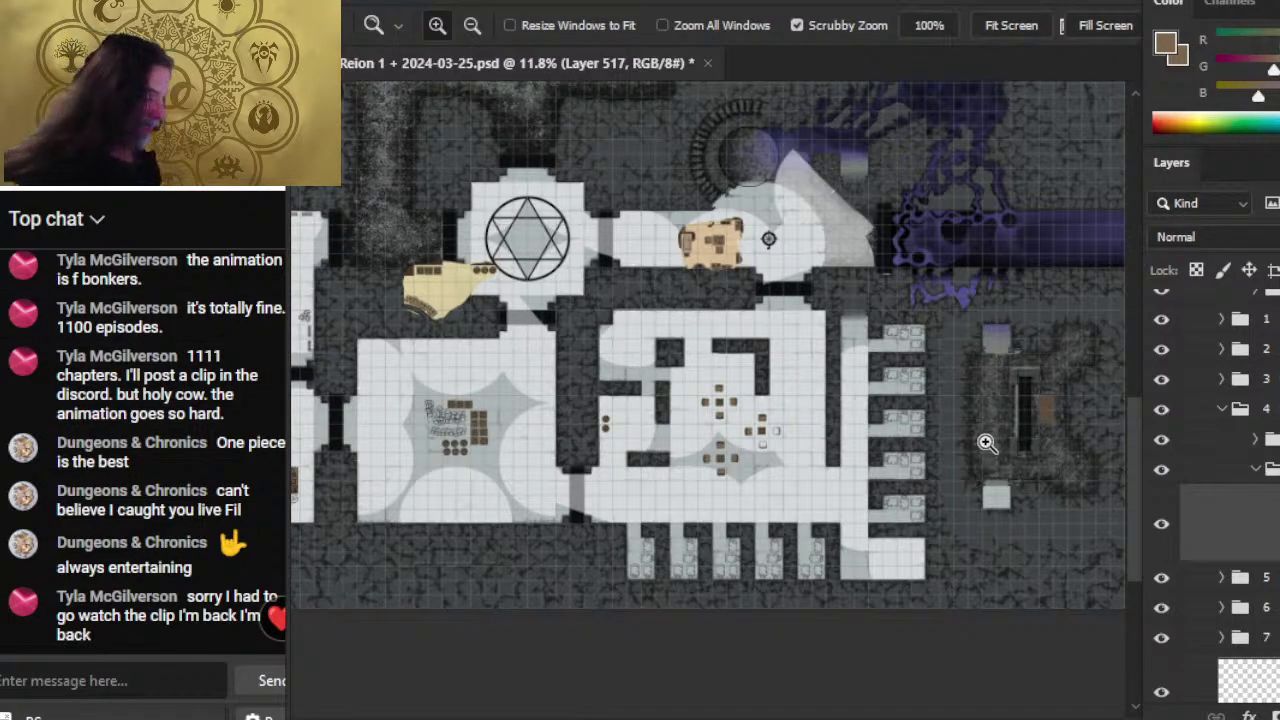
# - Paint the chair below the right-hand crate brown and tidy its outline
pyautogui.moveTo(808, 440); pyautogui.dragTo(851, 520)
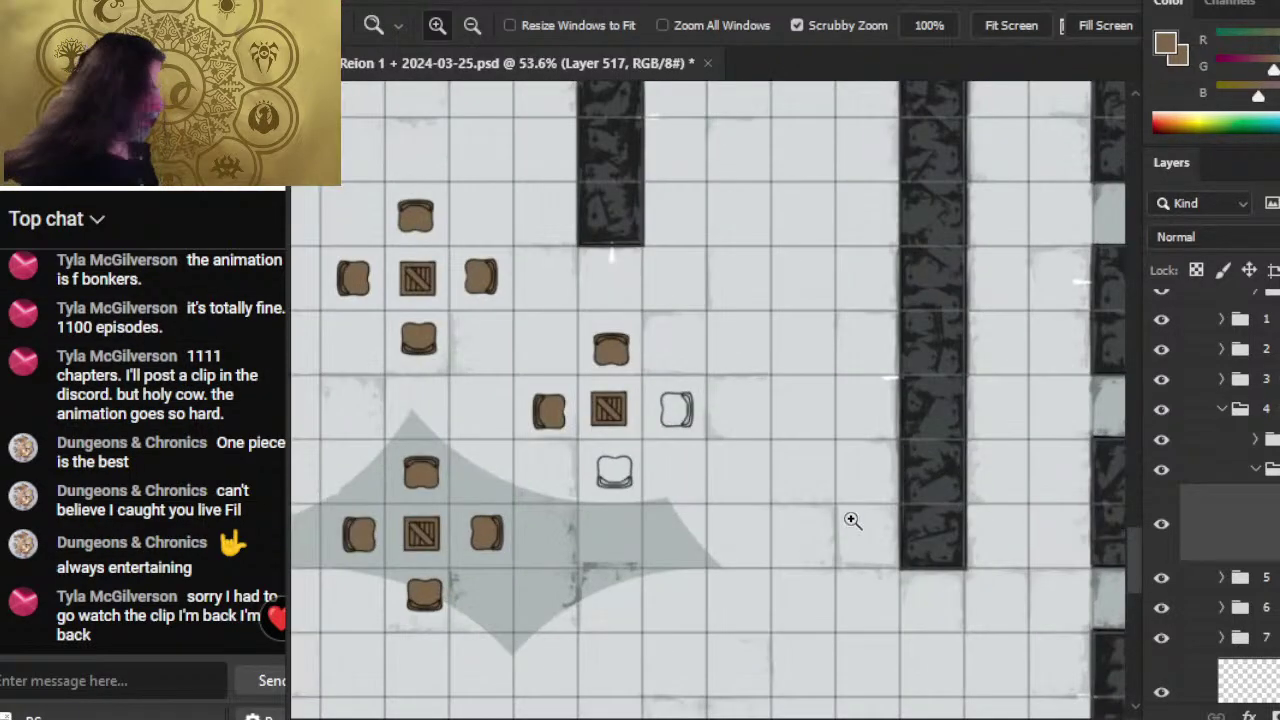
pyautogui.moveTo(620, 453)
pyautogui.mouseDown()
pyautogui.moveTo(651, 509)
pyautogui.moveTo(600, 483)
pyautogui.mouseUp()
pyautogui.press('b')
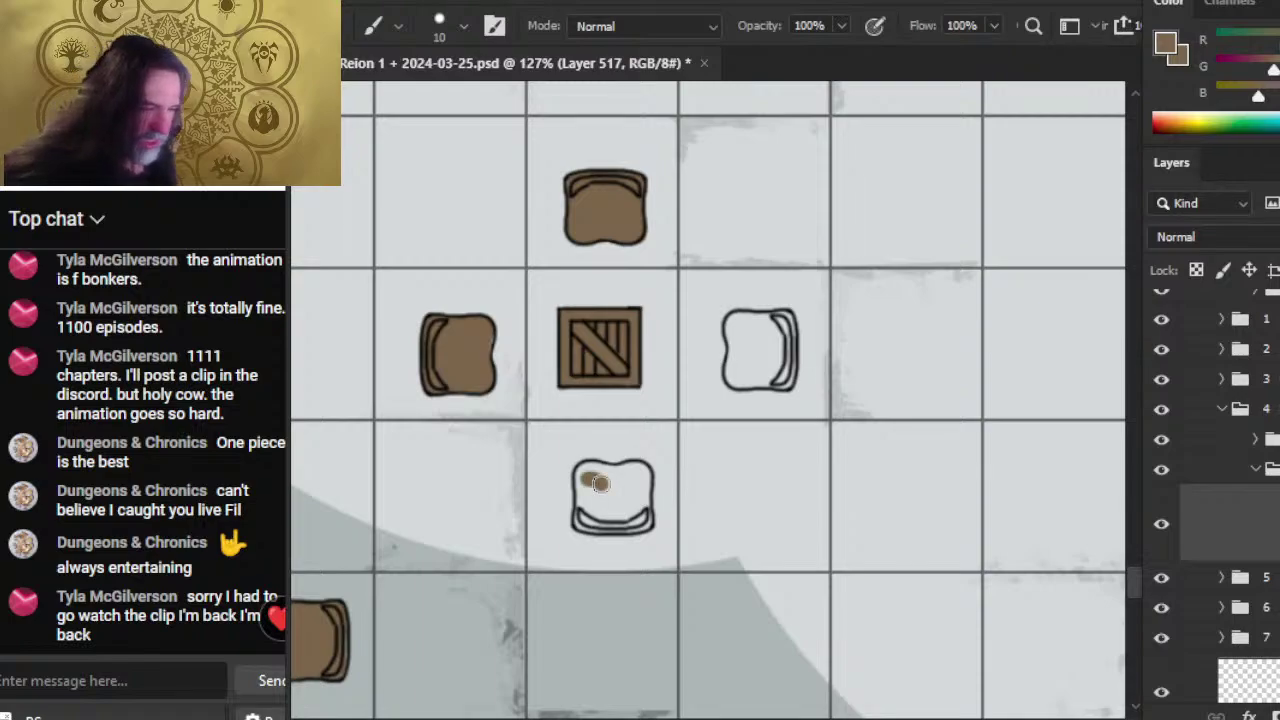
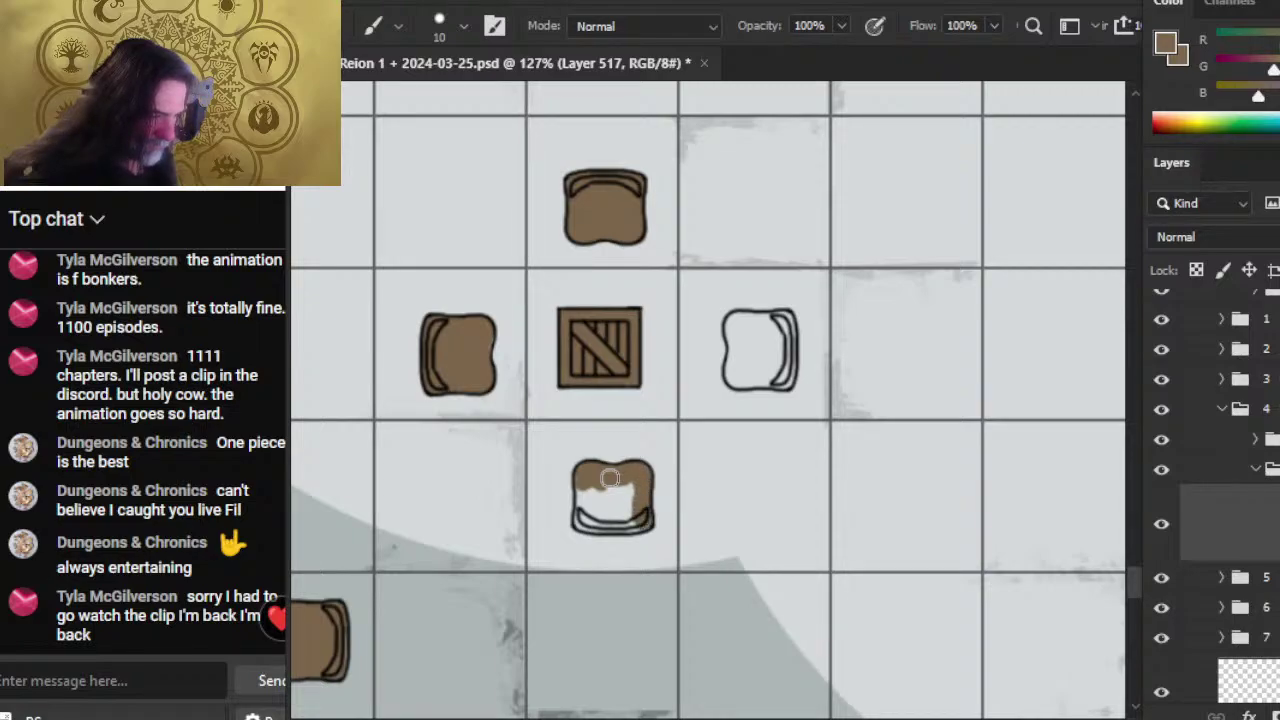
pyautogui.moveTo(618, 523); pyautogui.dragTo(582, 521)
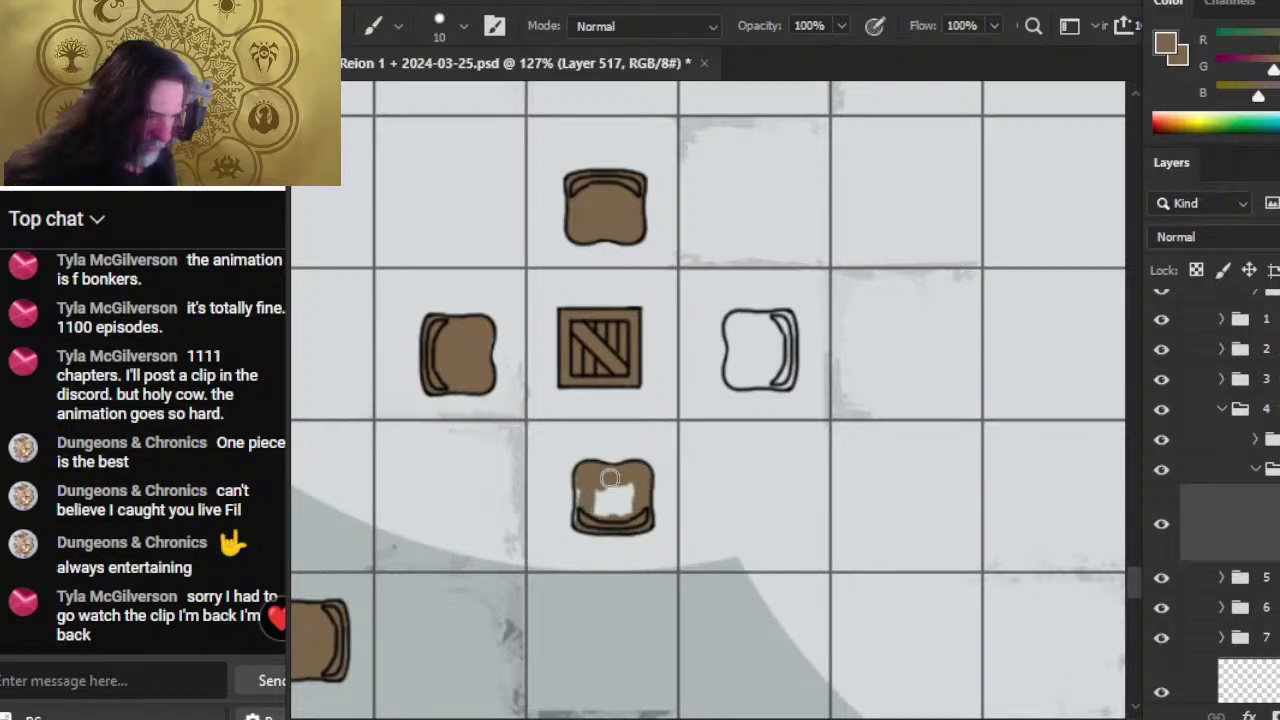
pyautogui.moveTo(610, 479); pyautogui.dragTo(610, 479)
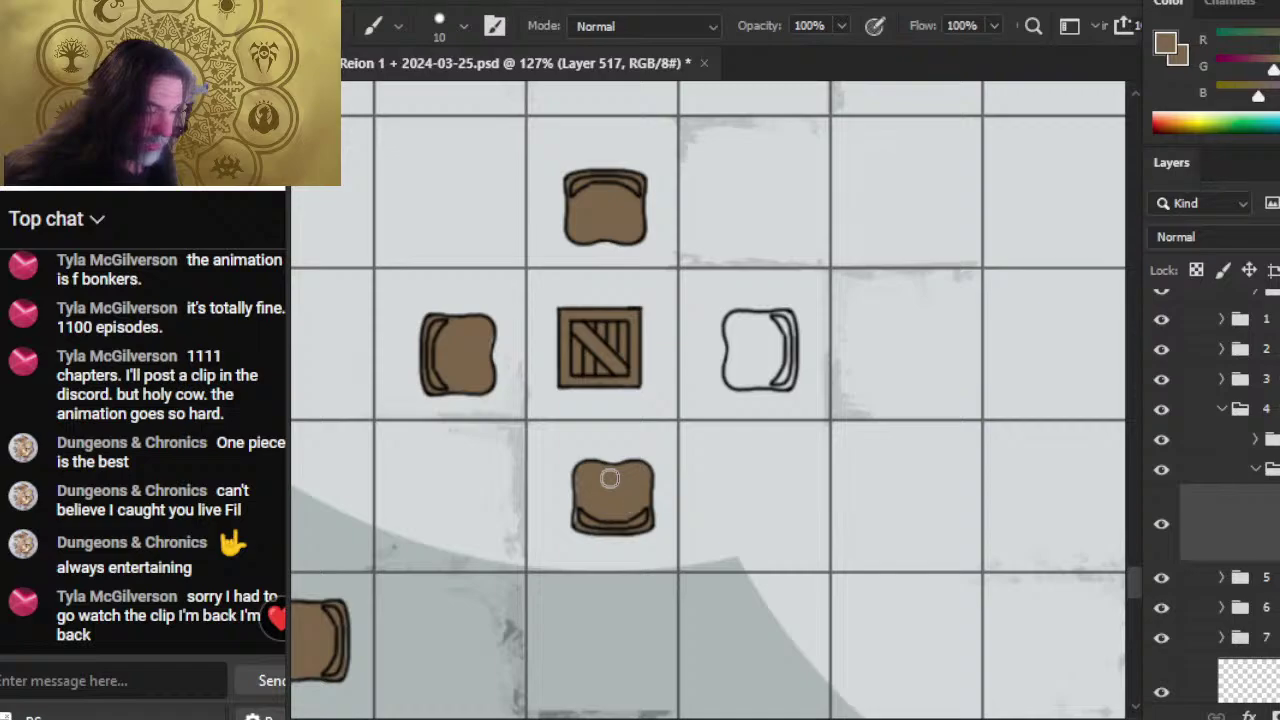
pyautogui.press('e')
pyautogui.press('b')
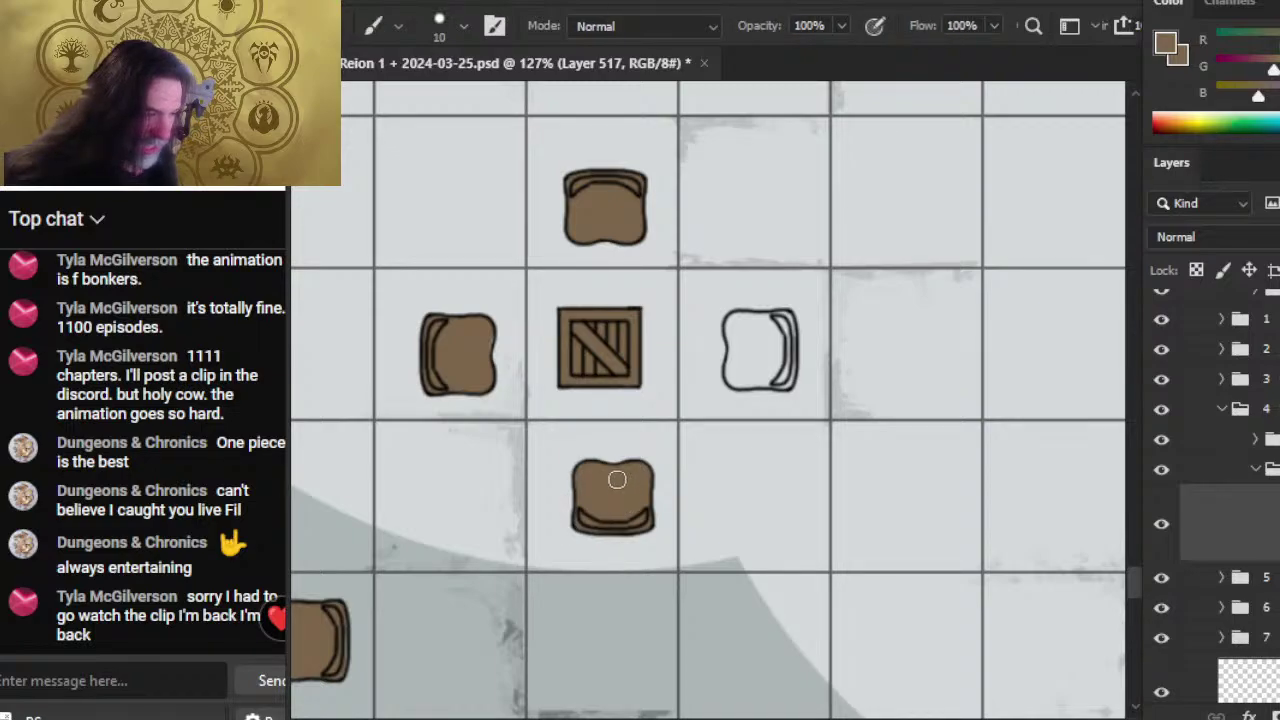
# - Paint the last uncoloured chair, to the right of the right-hand crate, brown
pyautogui.click(746, 324)
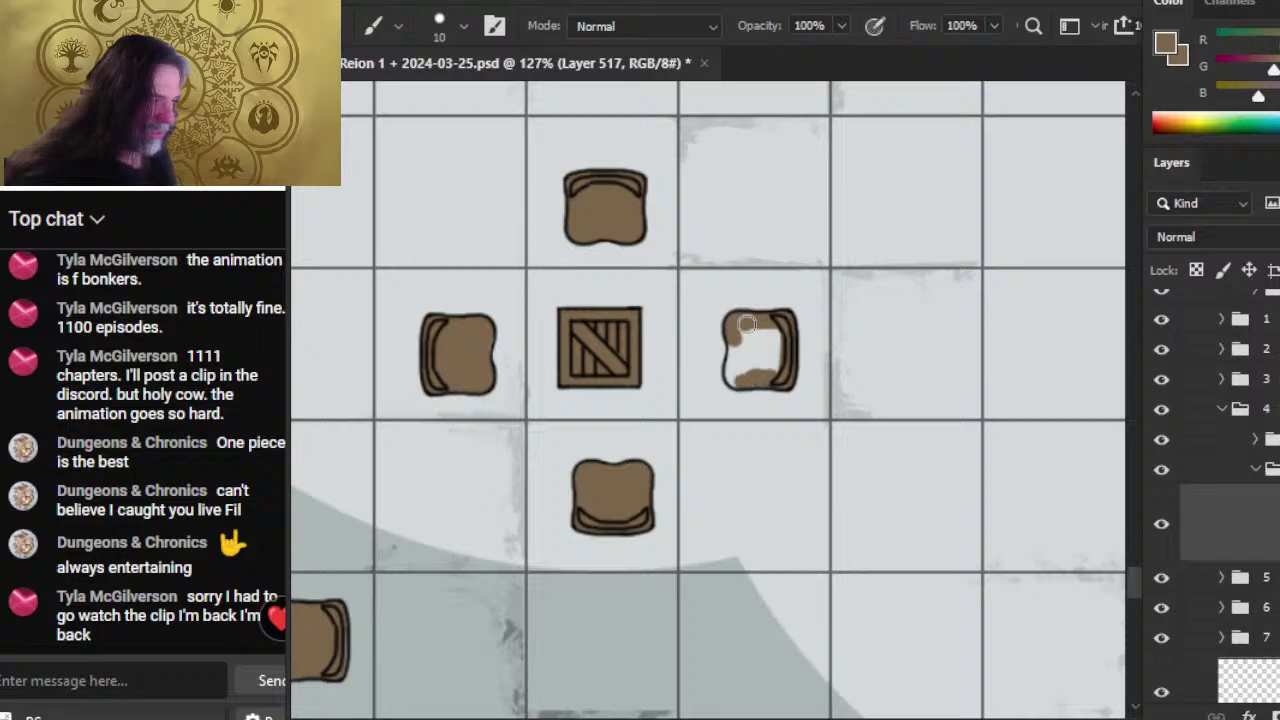
pyautogui.moveTo(748, 345)
pyautogui.mouseDown()
pyautogui.moveTo(746, 324)
pyautogui.moveTo(571, 363)
pyautogui.mouseUp()
pyautogui.press('z')
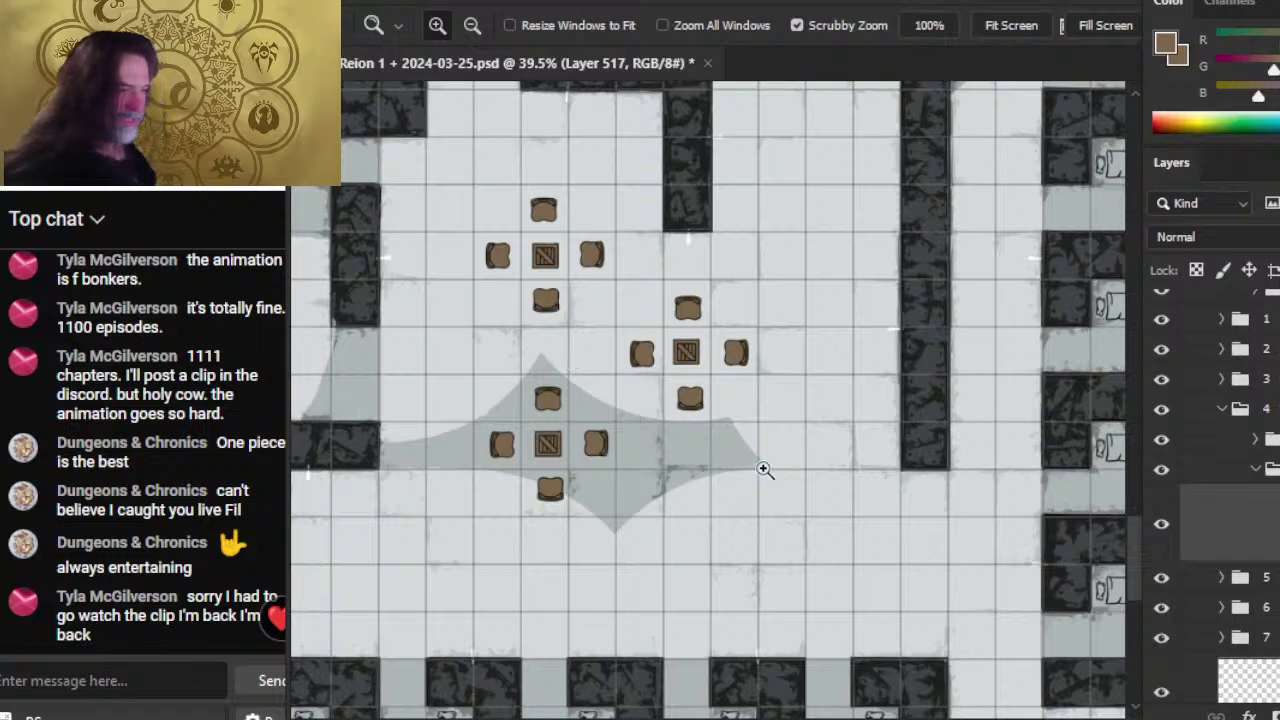
pyautogui.moveTo(762, 468); pyautogui.dragTo(652, 460)
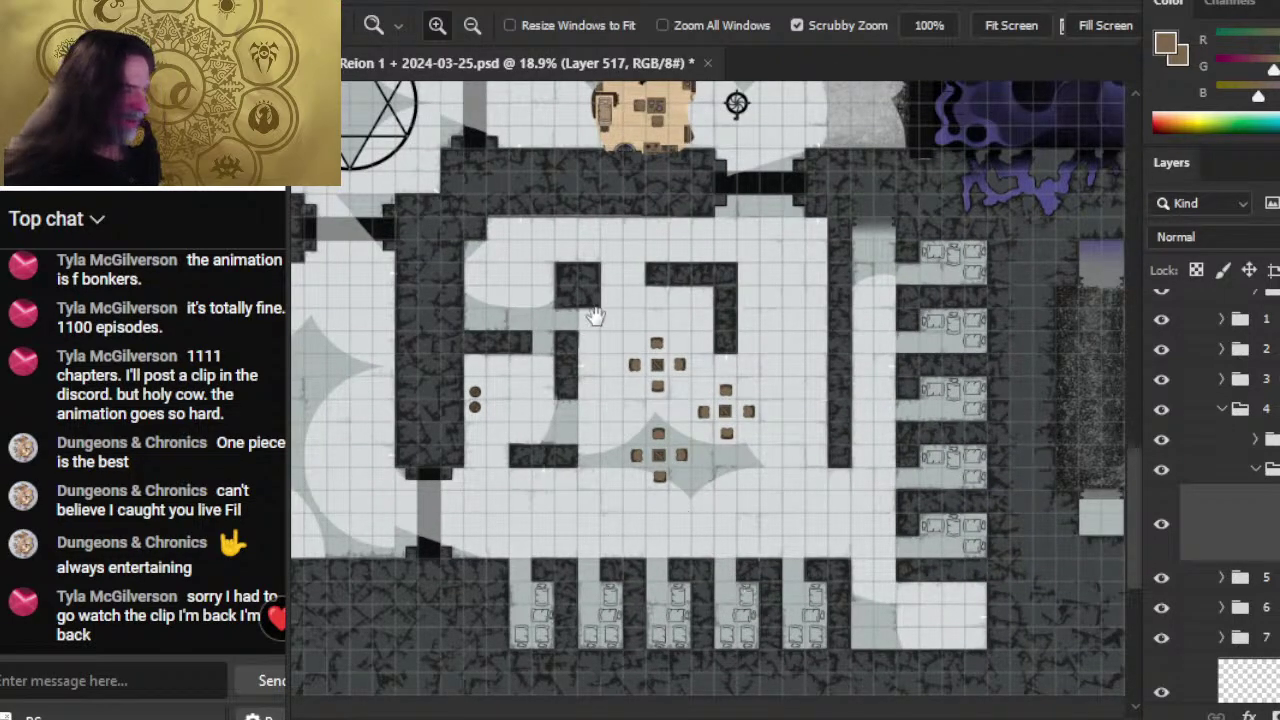
pyautogui.moveTo(595, 316); pyautogui.dragTo(697, 577)
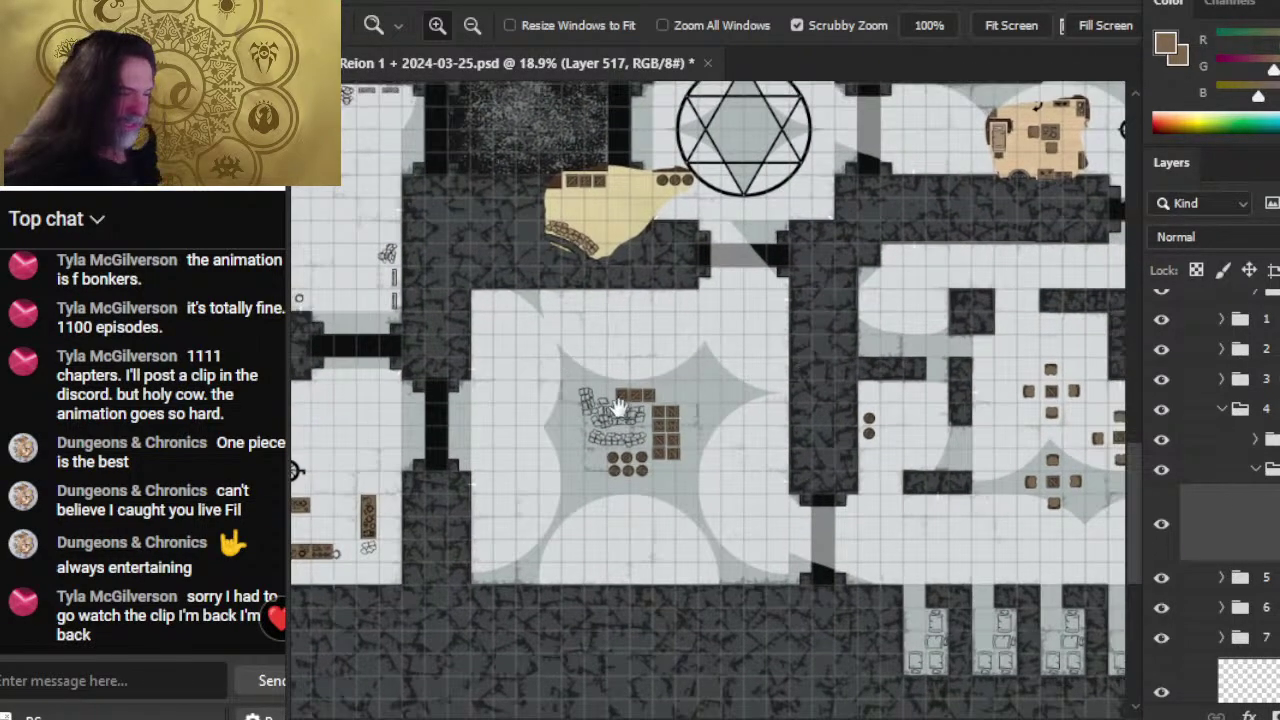
# - Sample the blanket brown from the bed in the furnished wooden-floor room as the brush colour
pyautogui.moveTo(596, 421); pyautogui.dragTo(751, 326)
pyautogui.moveTo(669, 256); pyautogui.dragTo(718, 452)
pyautogui.moveTo(850, 376)
pyautogui.mouseDown()
pyautogui.moveTo(838, 424)
pyautogui.moveTo(720, 274)
pyautogui.mouseUp()
pyautogui.moveTo(1022, 392)
pyautogui.mouseDown()
pyautogui.moveTo(743, 423)
pyautogui.moveTo(722, 506)
pyautogui.mouseUp()
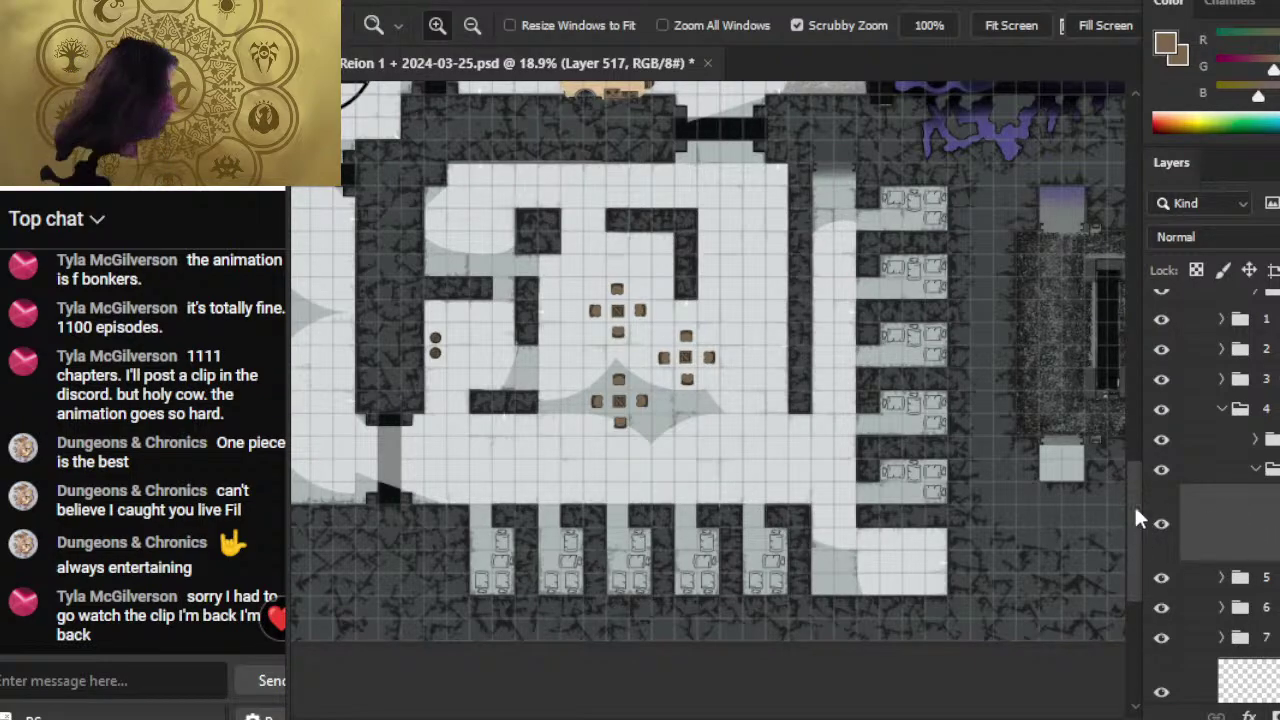
pyautogui.moveTo(757, 263); pyautogui.dragTo(794, 603)
pyautogui.moveTo(682, 382); pyautogui.dragTo(808, 443)
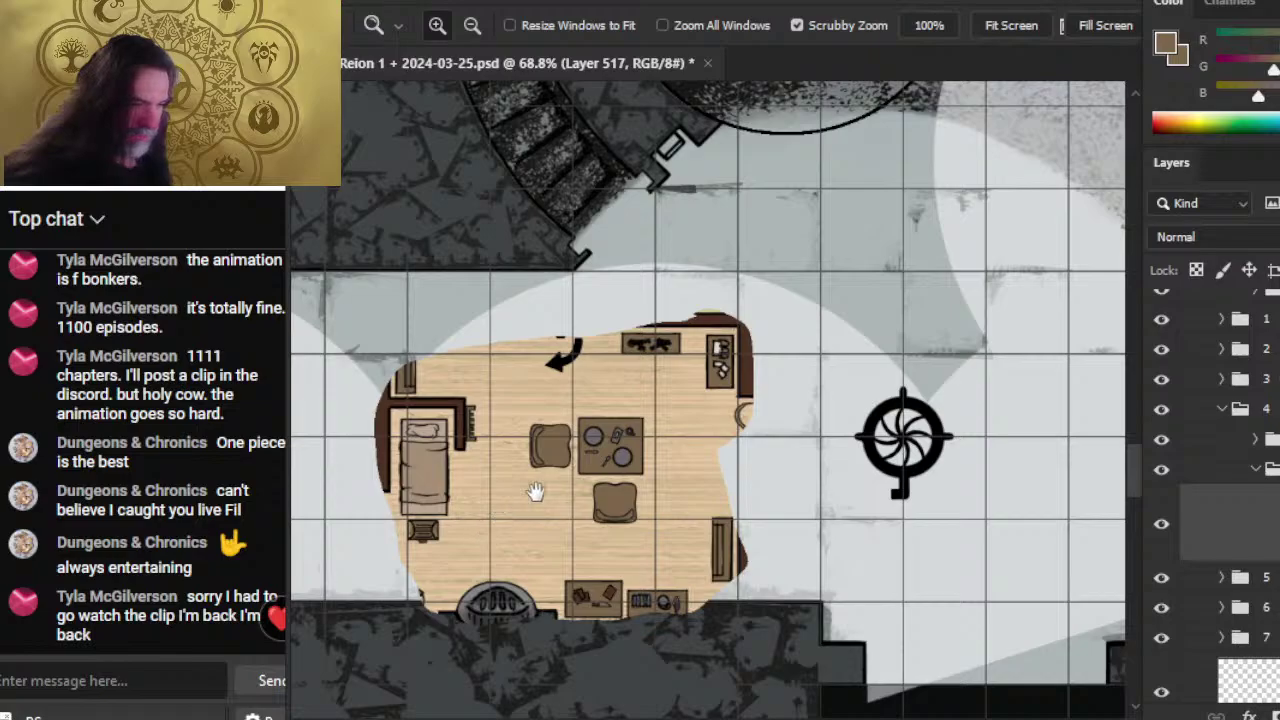
pyautogui.moveTo(536, 492); pyautogui.dragTo(731, 442)
pyautogui.moveTo(622, 404); pyautogui.dragTo(755, 425)
pyautogui.press('b')
pyautogui.keyDown('alt'); pyautogui.click(617, 429); pyautogui.keyUp('alt')
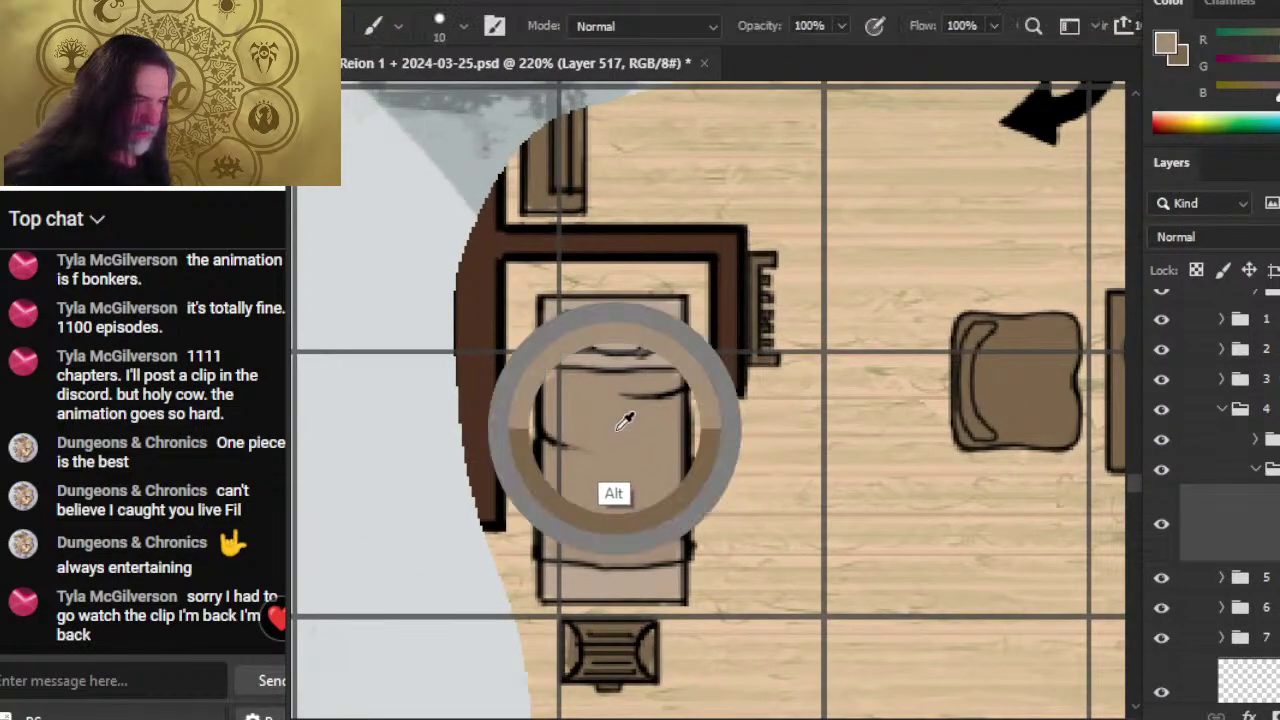
# - Sample the lighter beige of the same bed's pillow, keeping the blanket brown as the second colour
pyautogui.press('z')
pyautogui.moveTo(826, 489); pyautogui.dragTo(804, 509)
pyautogui.moveTo(900, 526); pyautogui.dragTo(640, 306)
pyautogui.moveTo(949, 602); pyautogui.dragTo(945, 711)
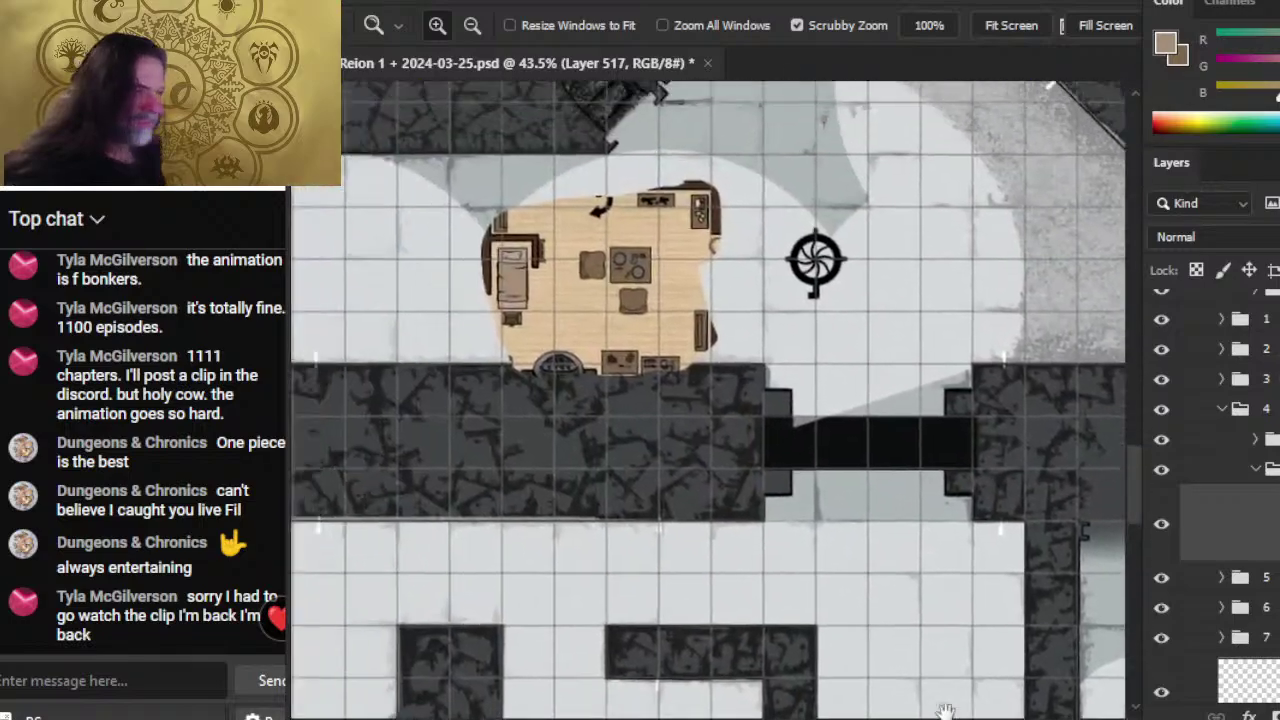
pyautogui.moveTo(494, 288)
pyautogui.mouseDown()
pyautogui.moveTo(706, 455)
pyautogui.moveTo(697, 450)
pyautogui.moveTo(749, 469)
pyautogui.mouseUp()
pyautogui.press('b')
pyautogui.press('x')
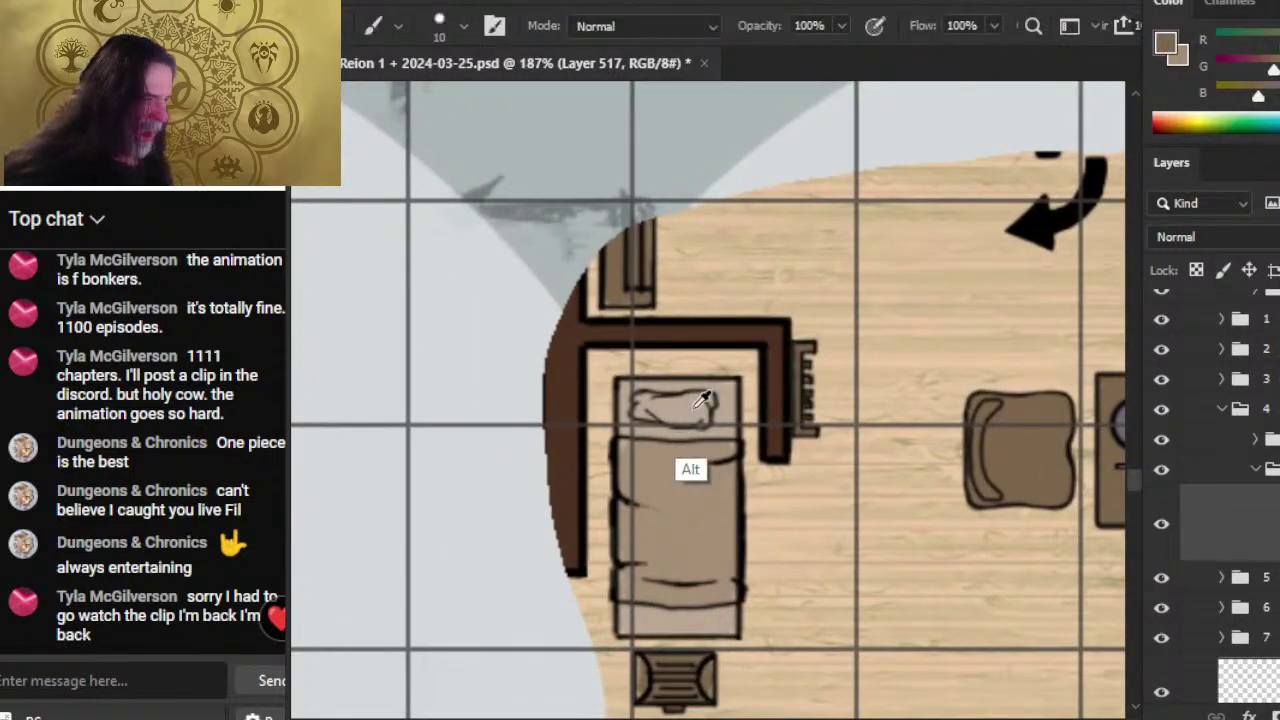
pyautogui.keyDown('alt'); pyautogui.click(695, 407); pyautogui.keyUp('alt')
# - Paint all four pillows beige in the topmost cell of the eastern cell column
pyautogui.press('z')
pyautogui.moveTo(866, 463); pyautogui.dragTo(640, 445)
pyautogui.moveTo(929, 571); pyautogui.dragTo(590, 333)
pyautogui.moveTo(957, 566); pyautogui.dragTo(481, 345)
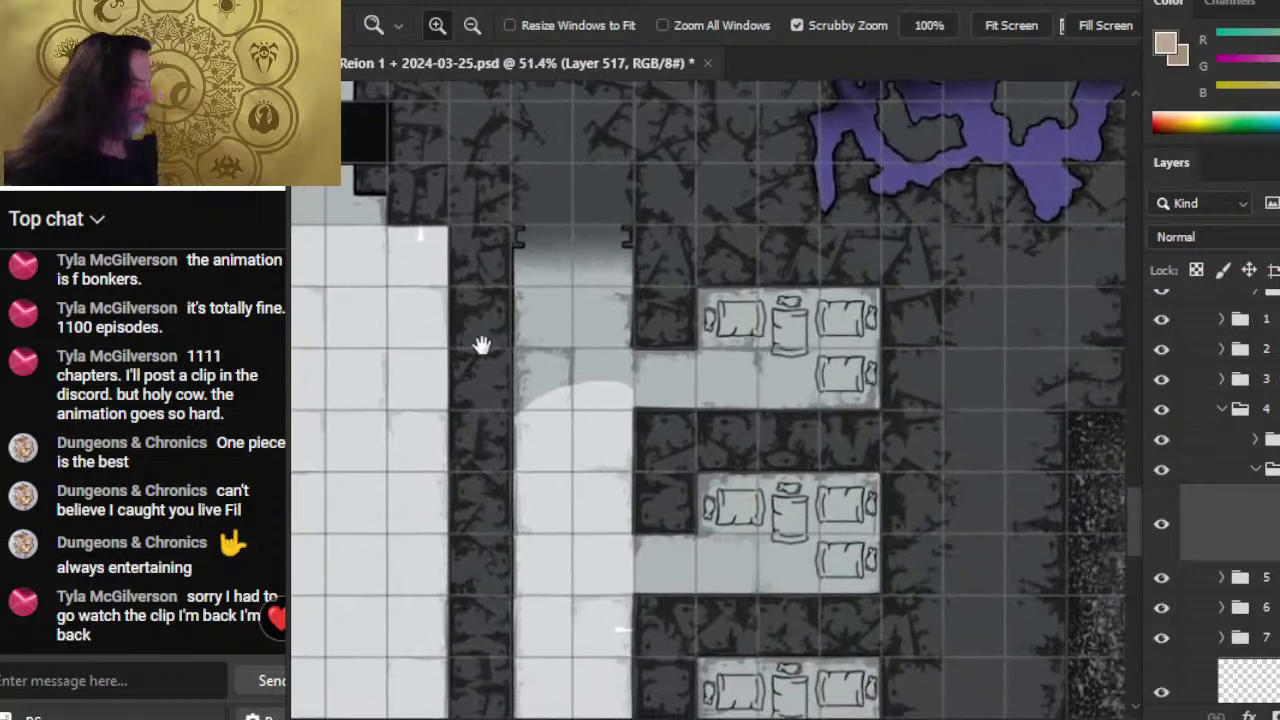
pyautogui.scroll(3, 660, 283)
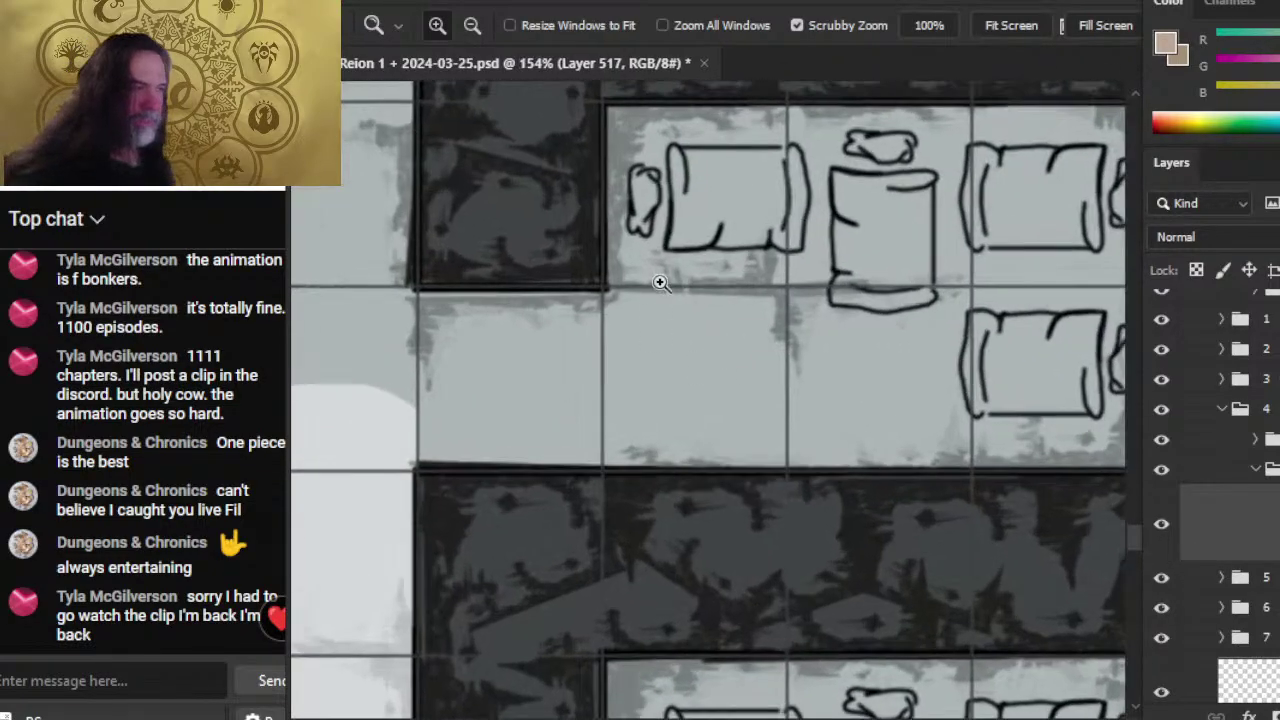
pyautogui.press('b')
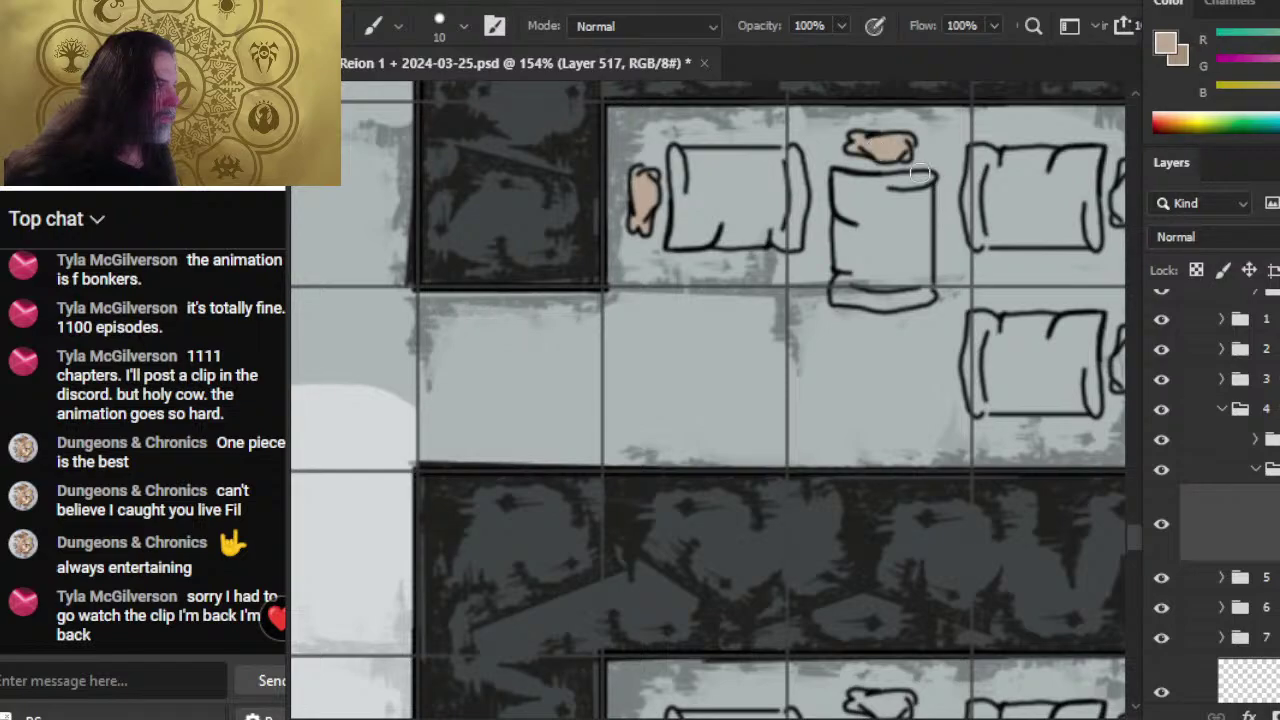
pyautogui.moveTo(899, 225); pyautogui.dragTo(631, 261)
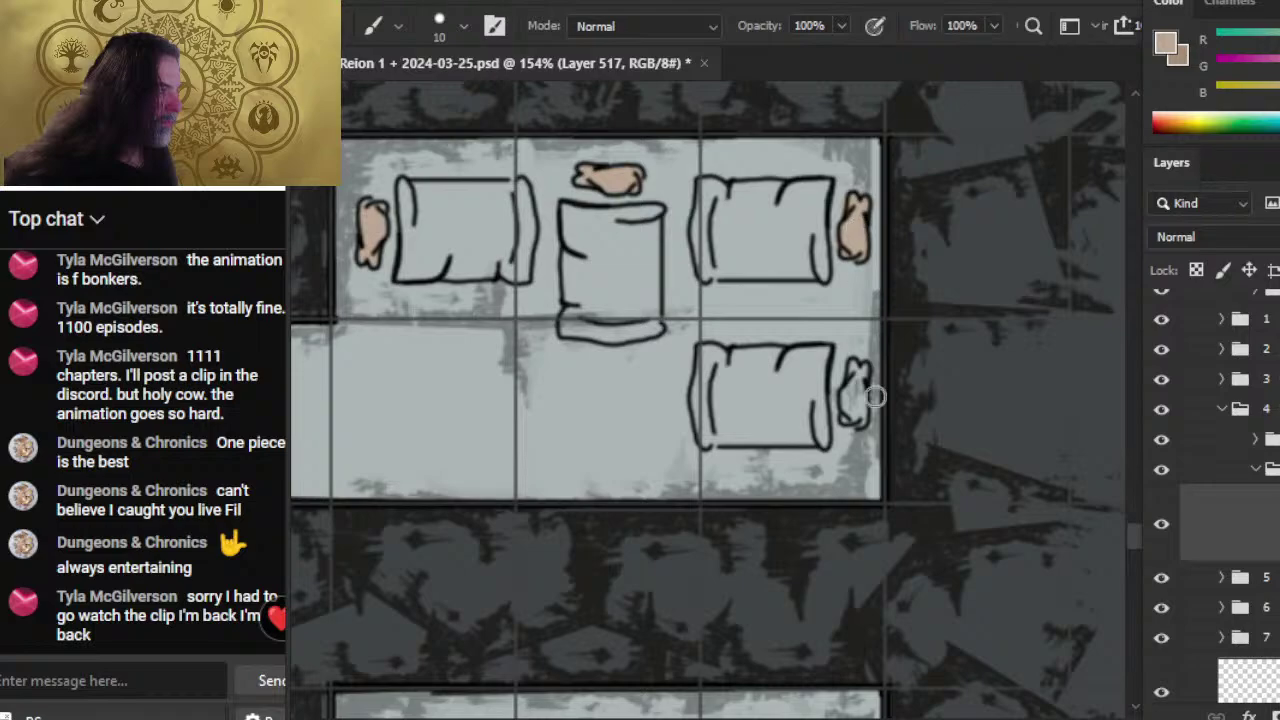
pyautogui.moveTo(860, 392)
pyautogui.mouseDown()
pyautogui.moveTo(852, 418)
pyautogui.moveTo(862, 395)
pyautogui.mouseUp()
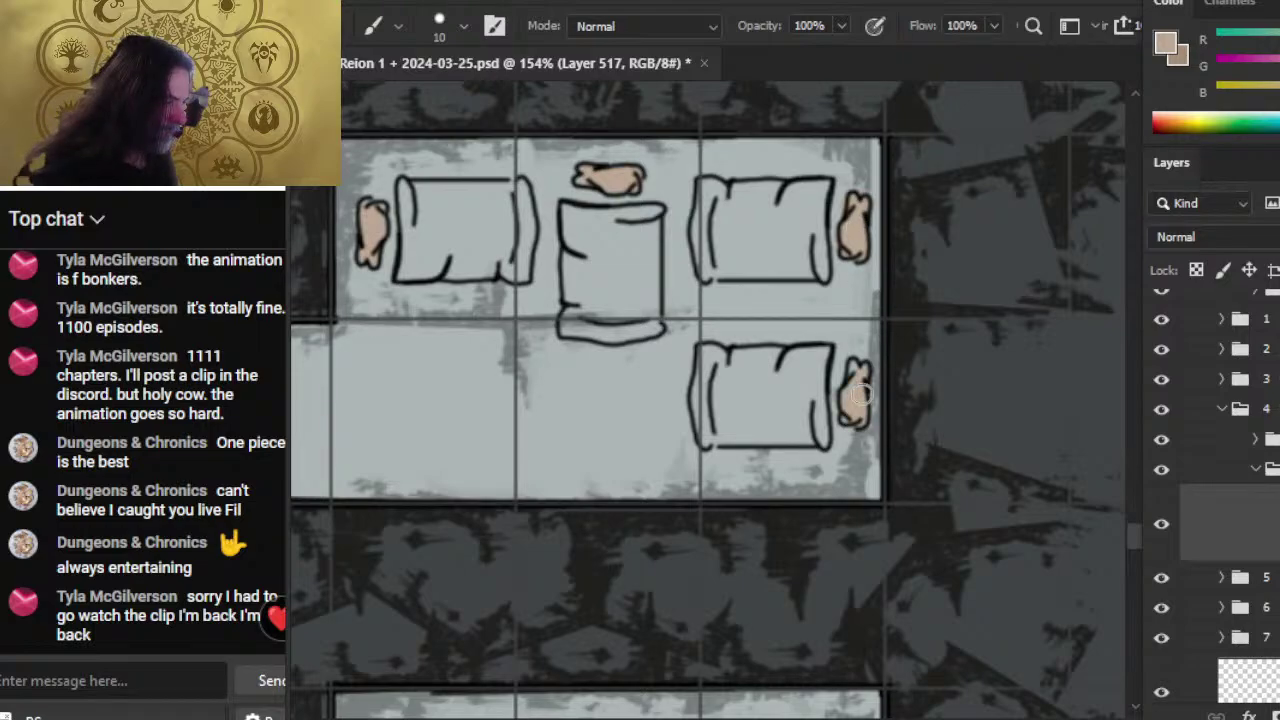
# - Switch to the blanket brown and fill the left bedroll in the topmost cell
pyautogui.press('x')
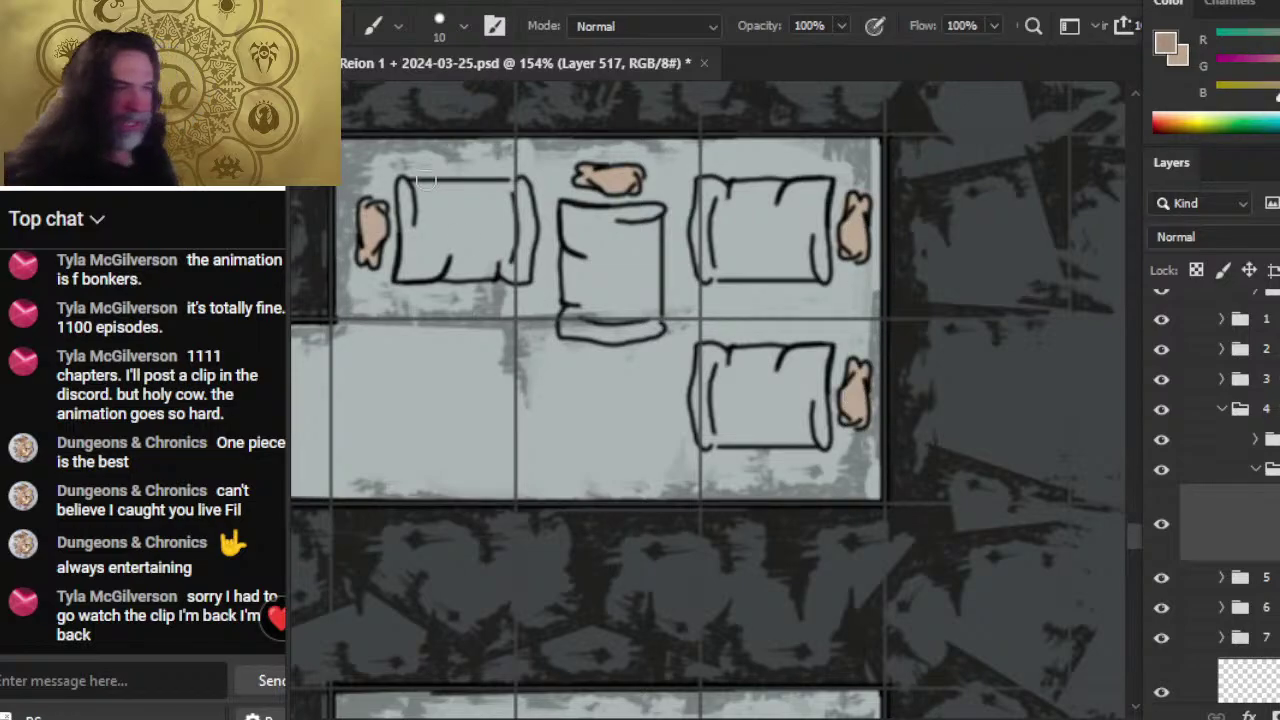
pyautogui.moveTo(434, 209)
pyautogui.mouseDown()
pyautogui.moveTo(452, 262)
pyautogui.moveTo(502, 270)
pyautogui.moveTo(517, 270)
pyautogui.moveTo(525, 236)
pyautogui.mouseUp()
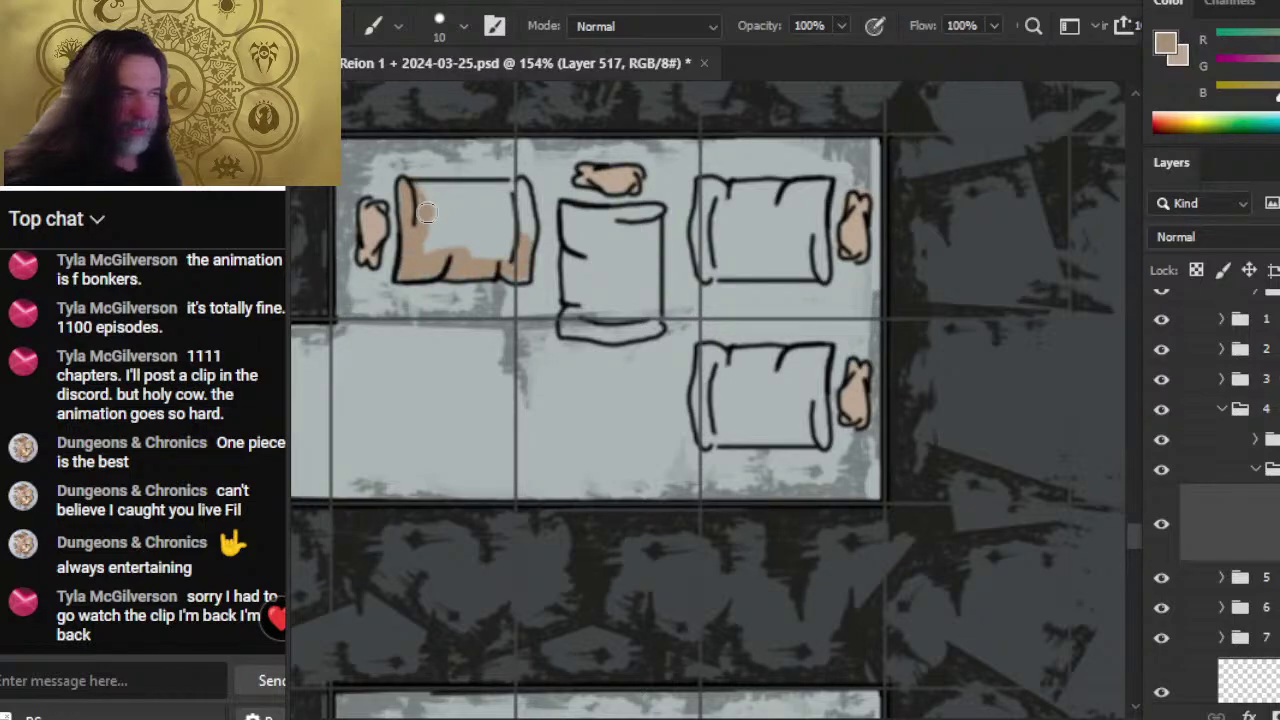
pyautogui.moveTo(508, 190)
pyautogui.mouseDown()
pyautogui.moveTo(428, 188)
pyautogui.moveTo(430, 250)
pyautogui.moveTo(488, 204)
pyautogui.mouseUp()
pyautogui.moveTo(482, 256)
pyautogui.mouseDown()
pyautogui.moveTo(510, 202)
pyautogui.moveTo(514, 212)
pyautogui.mouseUp()
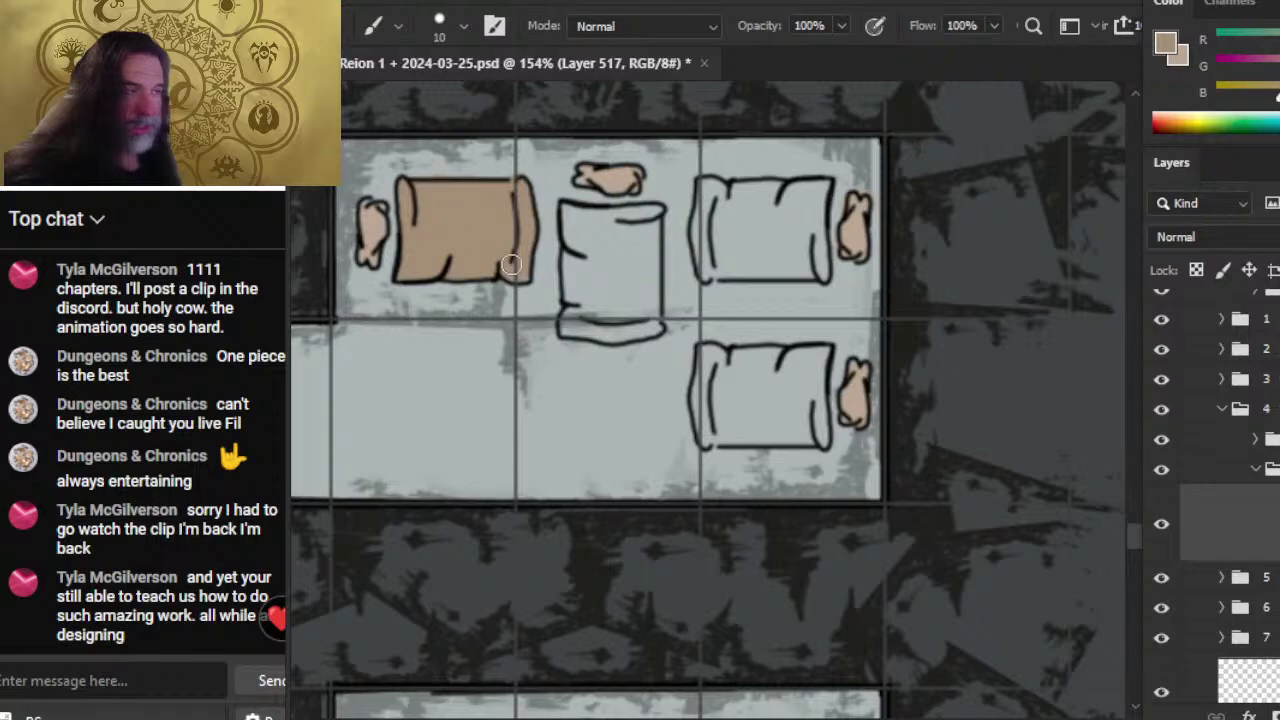
# - Paint the middle and upper-right bedrolls of the topmost cell in the blanket brown
pyautogui.moveTo(570, 214)
pyautogui.mouseDown()
pyautogui.moveTo(586, 222)
pyautogui.moveTo(576, 246)
pyautogui.moveTo(586, 222)
pyautogui.moveTo(645, 300)
pyautogui.moveTo(606, 335)
pyautogui.moveTo(592, 292)
pyautogui.moveTo(628, 300)
pyautogui.moveTo(572, 272)
pyautogui.moveTo(600, 272)
pyautogui.mouseUp()
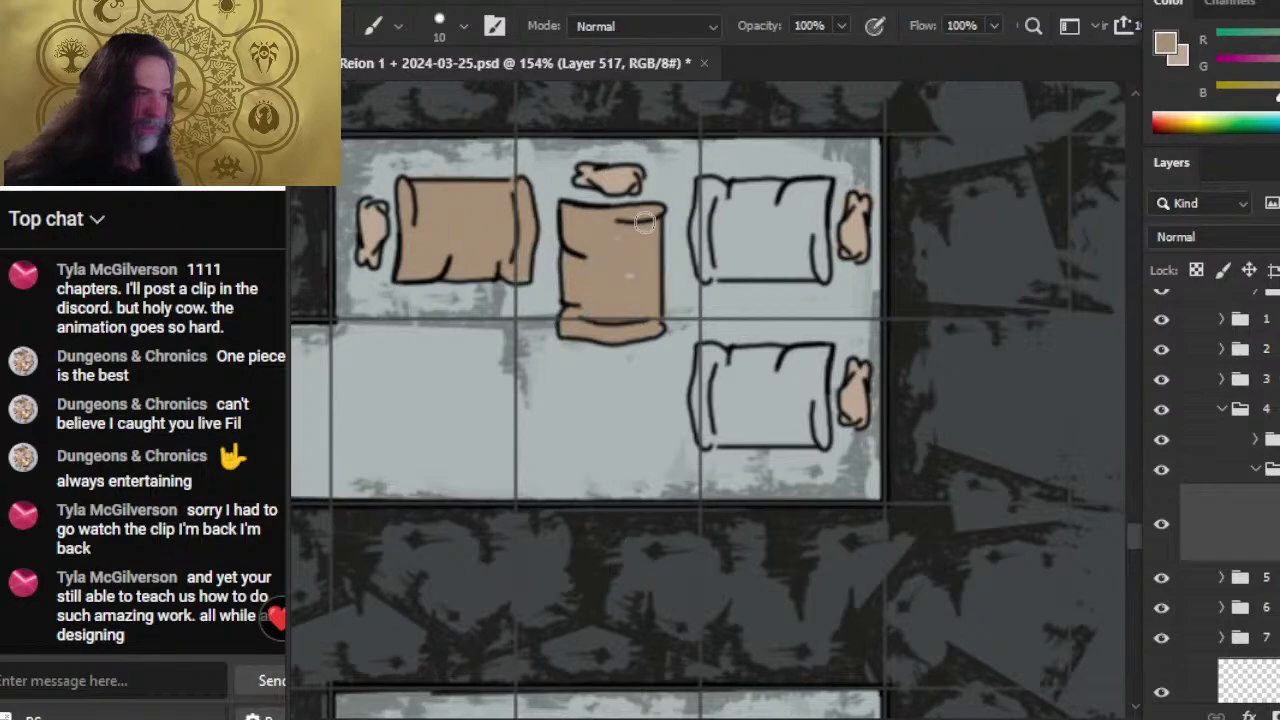
pyautogui.moveTo(697, 283); pyautogui.dragTo(517, 272)
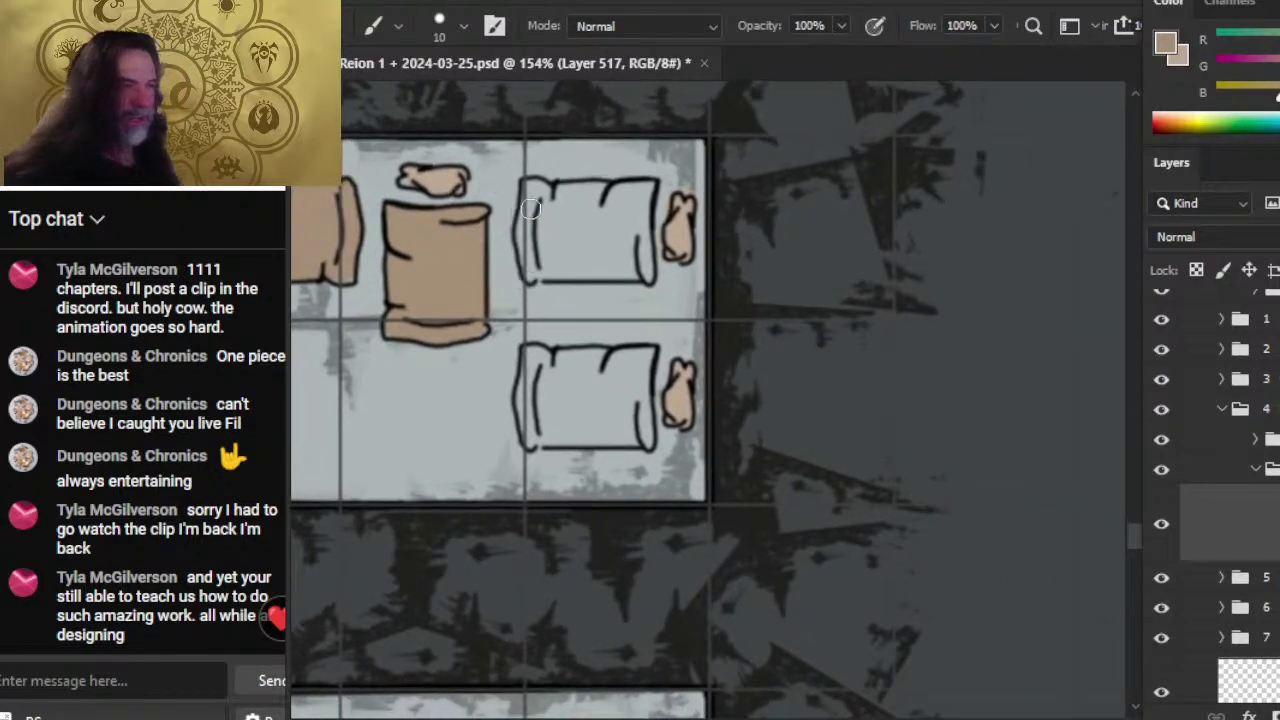
pyautogui.moveTo(545, 196)
pyautogui.mouseDown()
pyautogui.moveTo(524, 266)
pyautogui.moveTo(590, 268)
pyautogui.moveTo(644, 264)
pyautogui.moveTo(645, 192)
pyautogui.moveTo(546, 197)
pyautogui.moveTo(592, 252)
pyautogui.mouseUp()
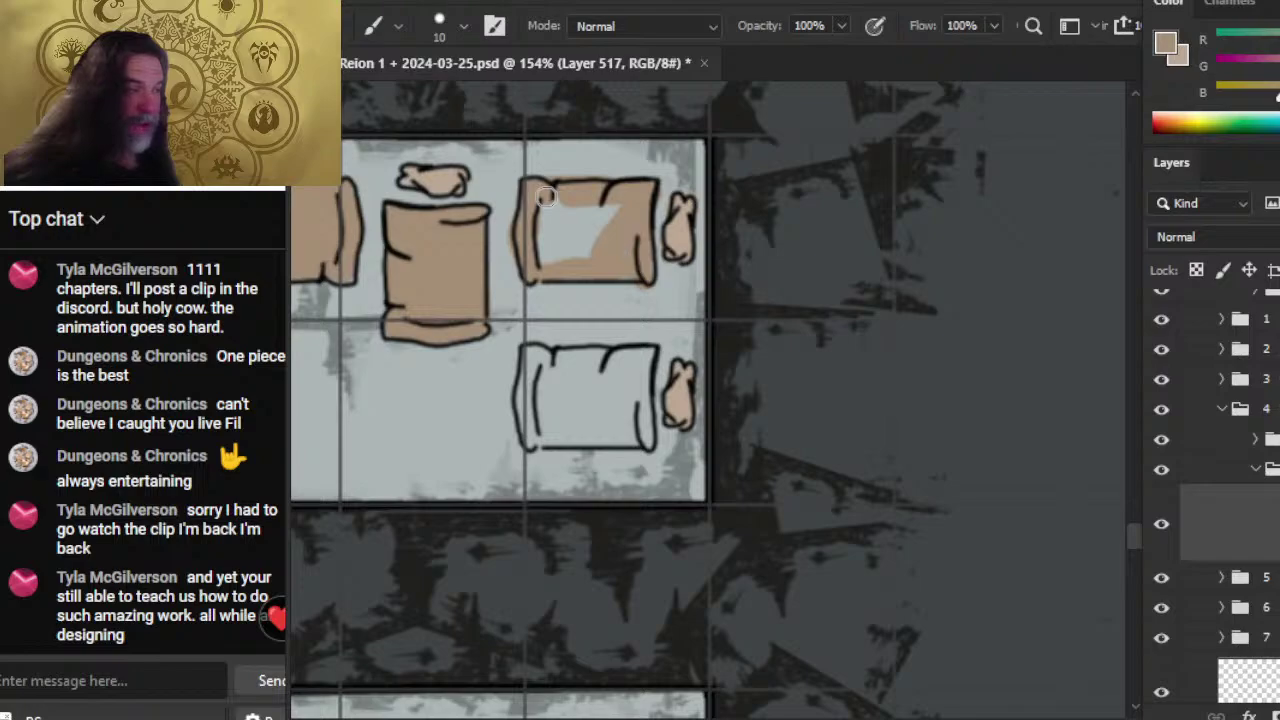
pyautogui.moveTo(546, 197)
pyautogui.mouseDown()
pyautogui.moveTo(565, 240)
pyautogui.moveTo(545, 215)
pyautogui.mouseUp()
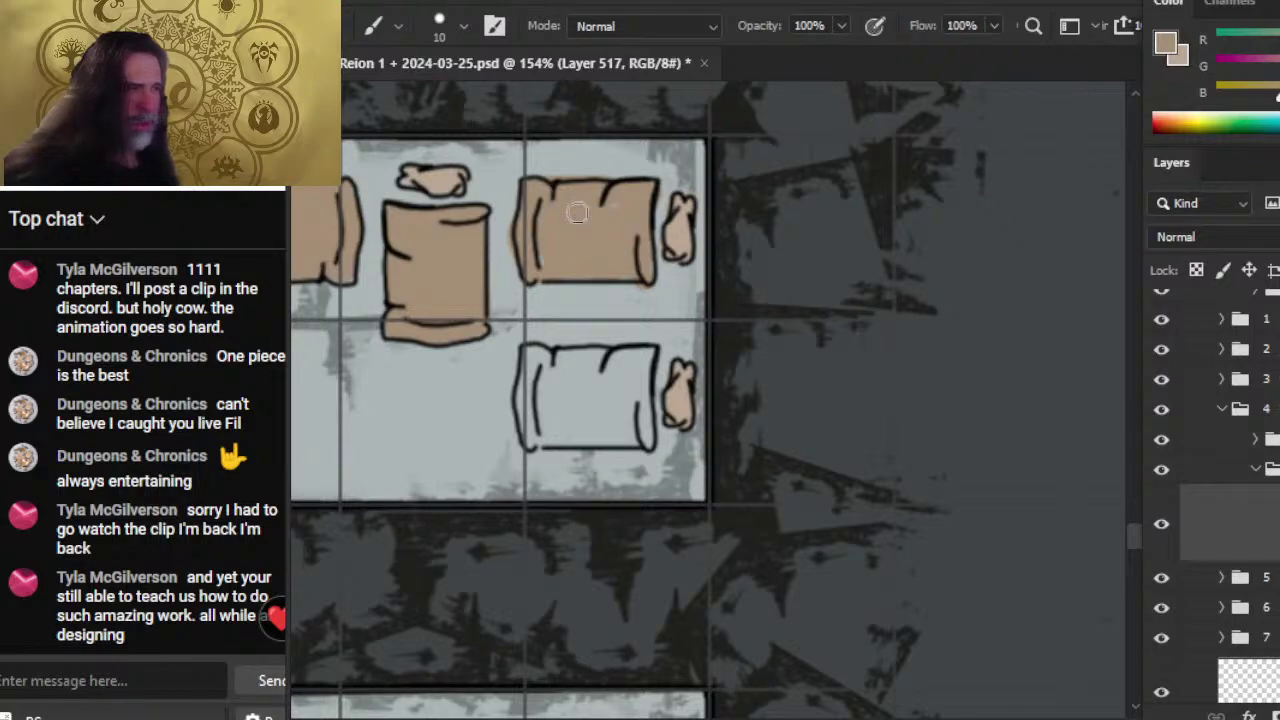
# - Paint the lower-right bedroll of the topmost cell brown, from its edges to the centre
pyautogui.press('z')
pyautogui.press('e')
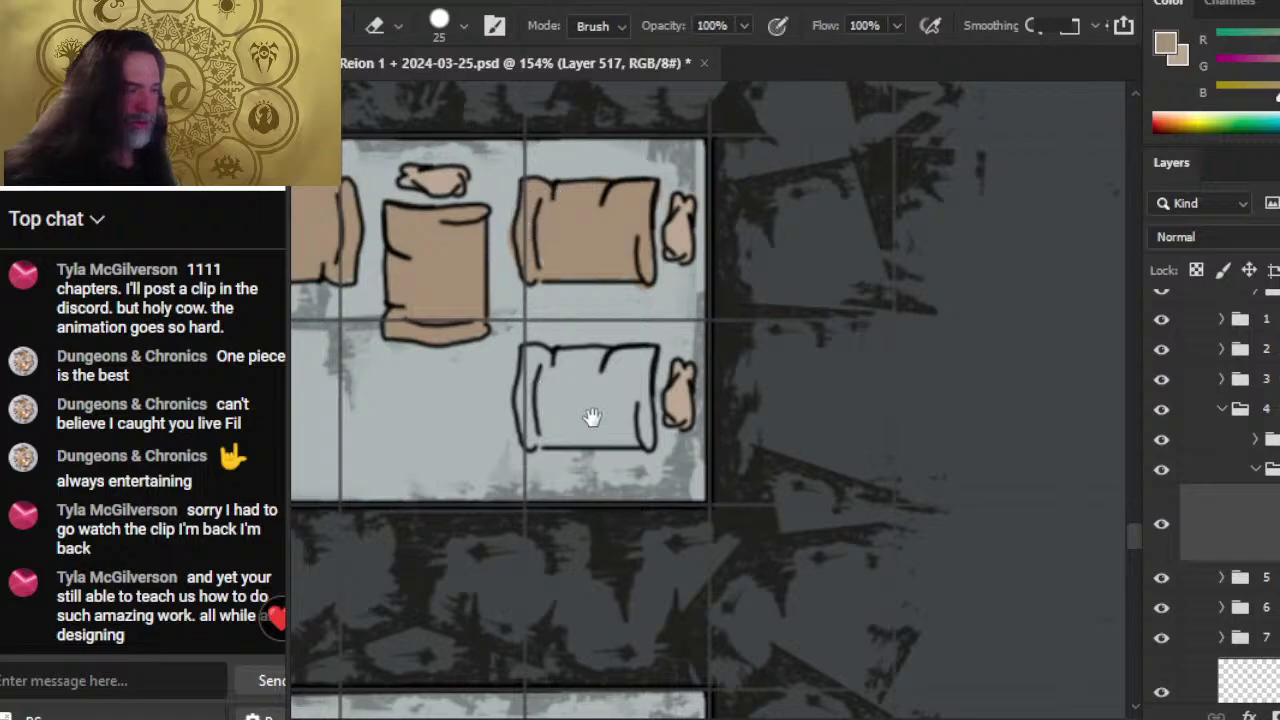
pyautogui.moveTo(592, 417); pyautogui.dragTo(613, 323)
pyautogui.press('b')
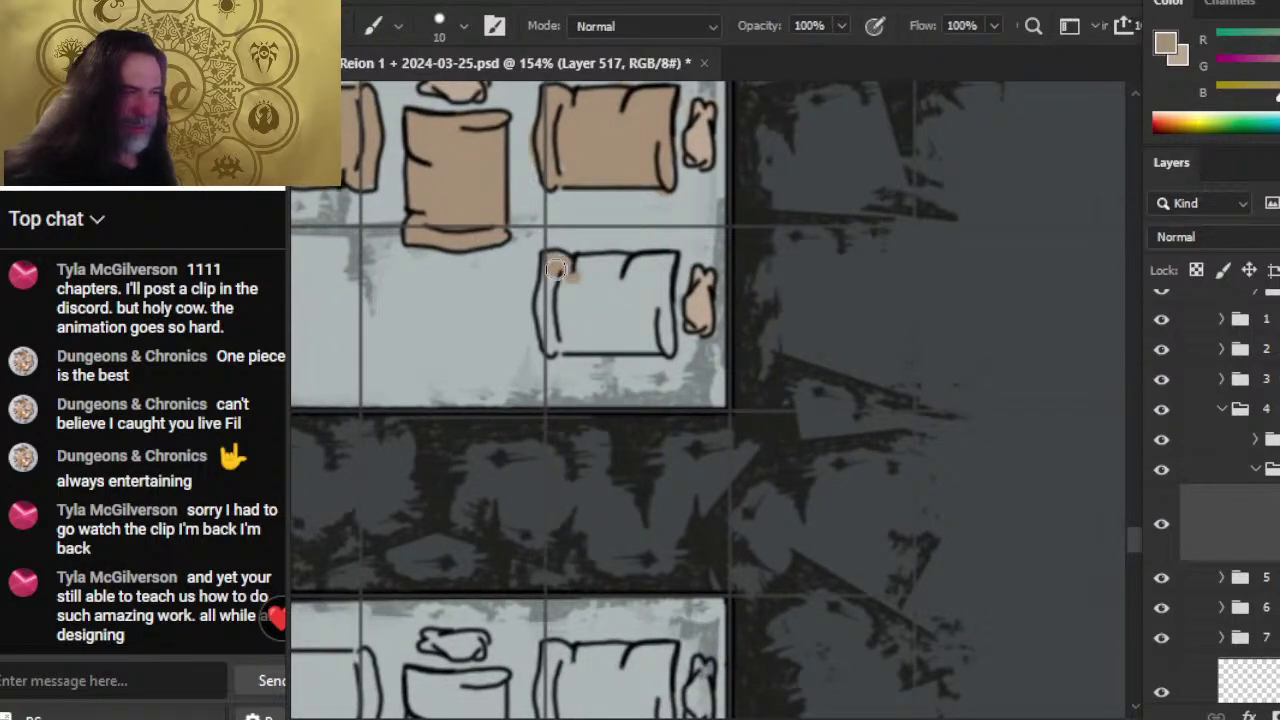
pyautogui.moveTo(548, 344)
pyautogui.mouseDown()
pyautogui.moveTo(652, 340)
pyautogui.moveTo(657, 302)
pyautogui.moveTo(660, 320)
pyautogui.mouseUp()
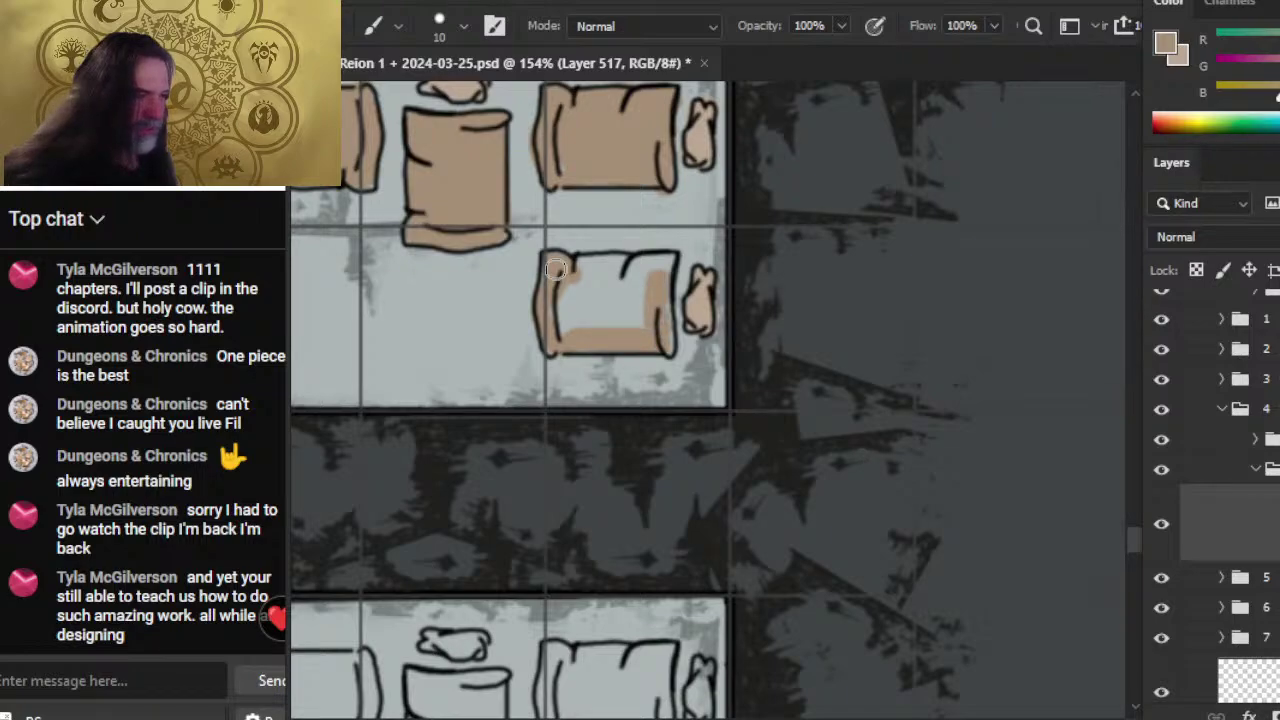
pyautogui.moveTo(556, 270); pyautogui.dragTo(656, 268)
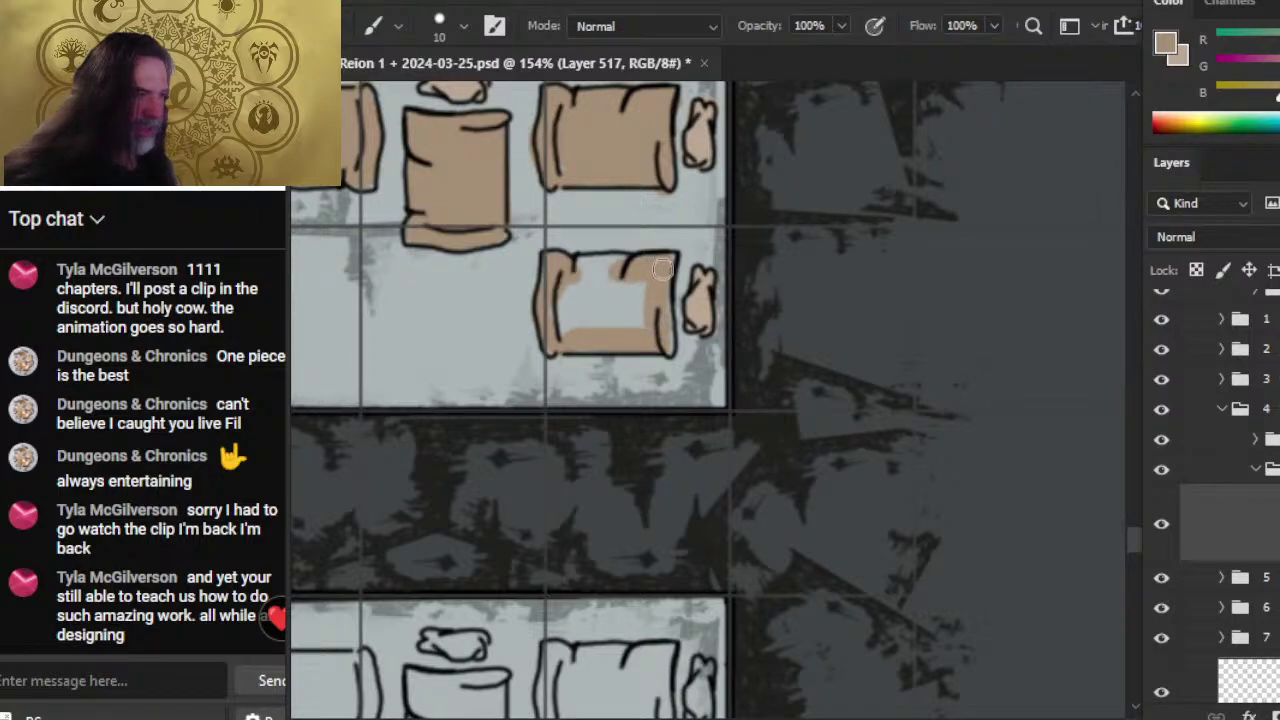
pyautogui.moveTo(578, 266)
pyautogui.mouseDown()
pyautogui.moveTo(667, 264)
pyautogui.moveTo(570, 312)
pyautogui.moveTo(644, 324)
pyautogui.mouseUp()
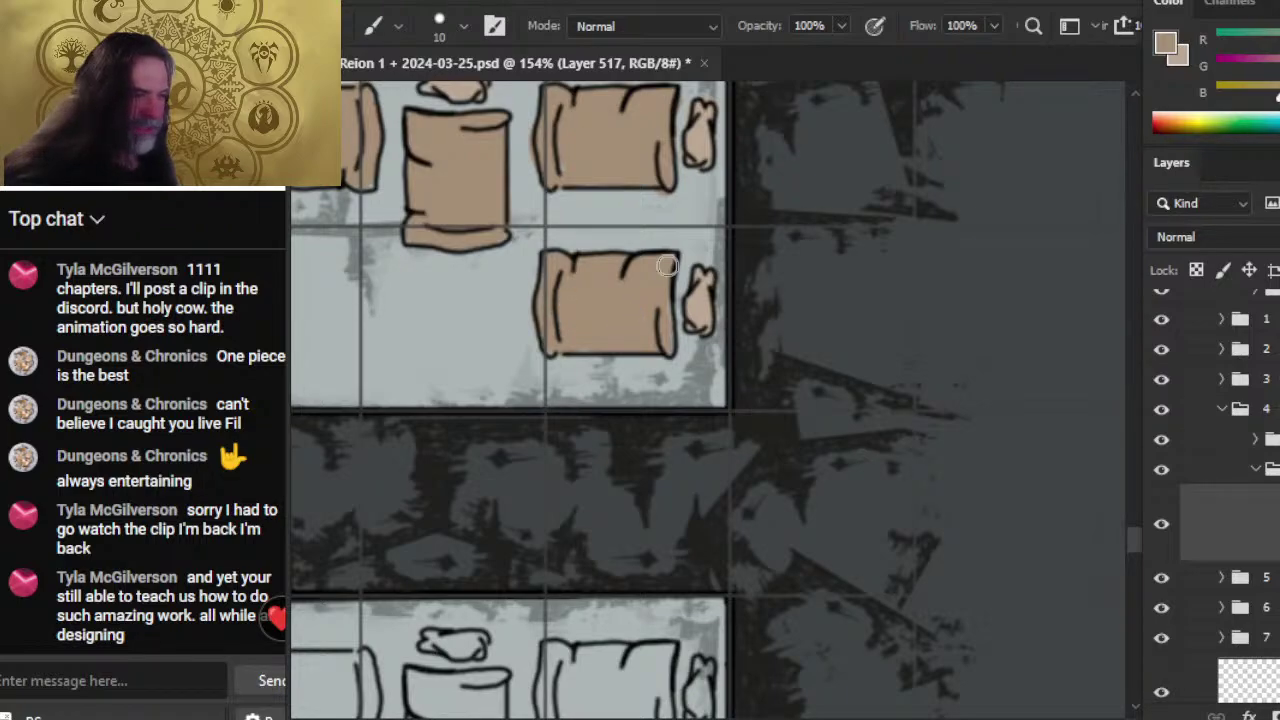
# - Start painting the left bedroll of the second cell from the top in the blanket brown
pyautogui.press('z')
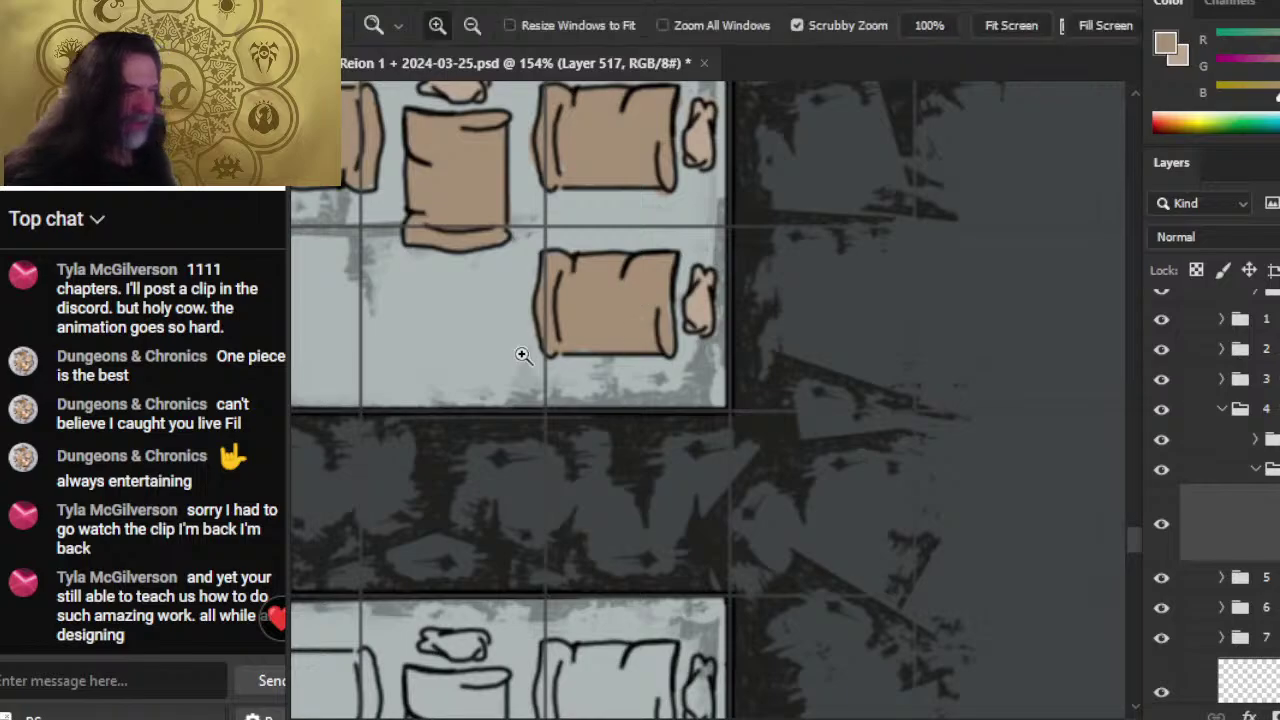
pyautogui.moveTo(634, 334); pyautogui.dragTo(543, 323)
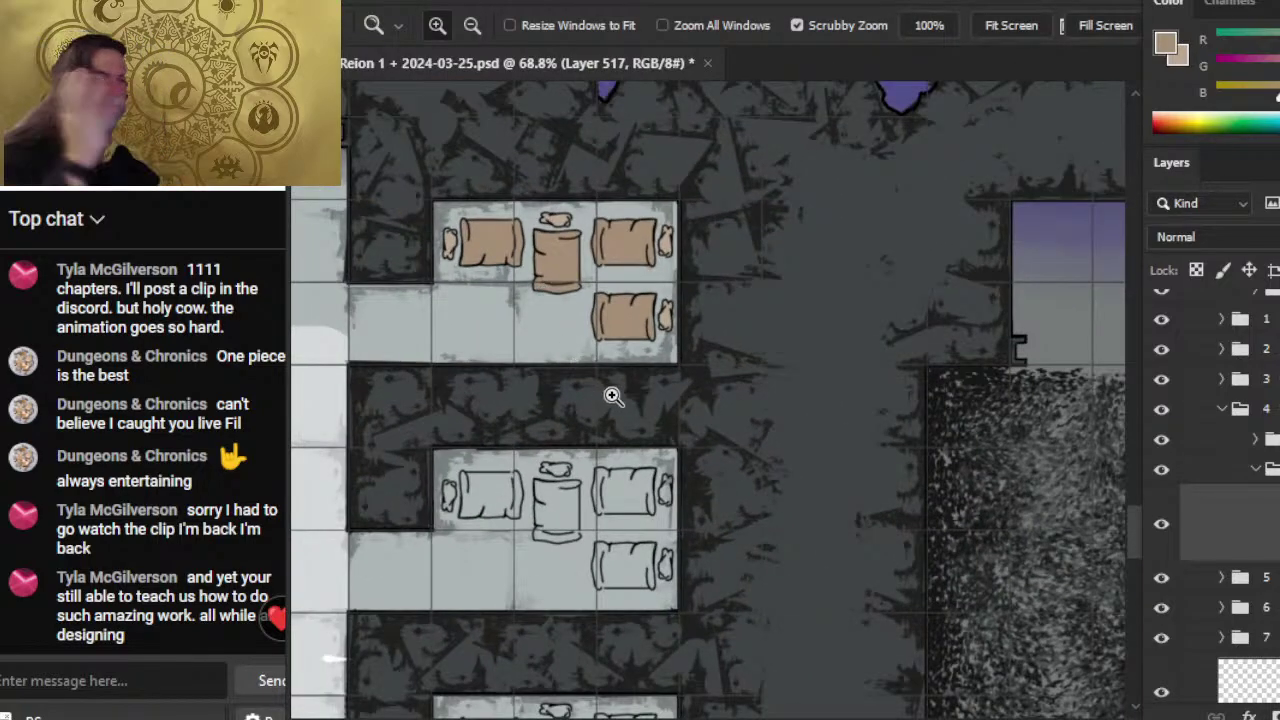
pyautogui.moveTo(576, 233)
pyautogui.mouseDown()
pyautogui.moveTo(768, 487)
pyautogui.moveTo(737, 160)
pyautogui.moveTo(699, 128)
pyautogui.mouseUp()
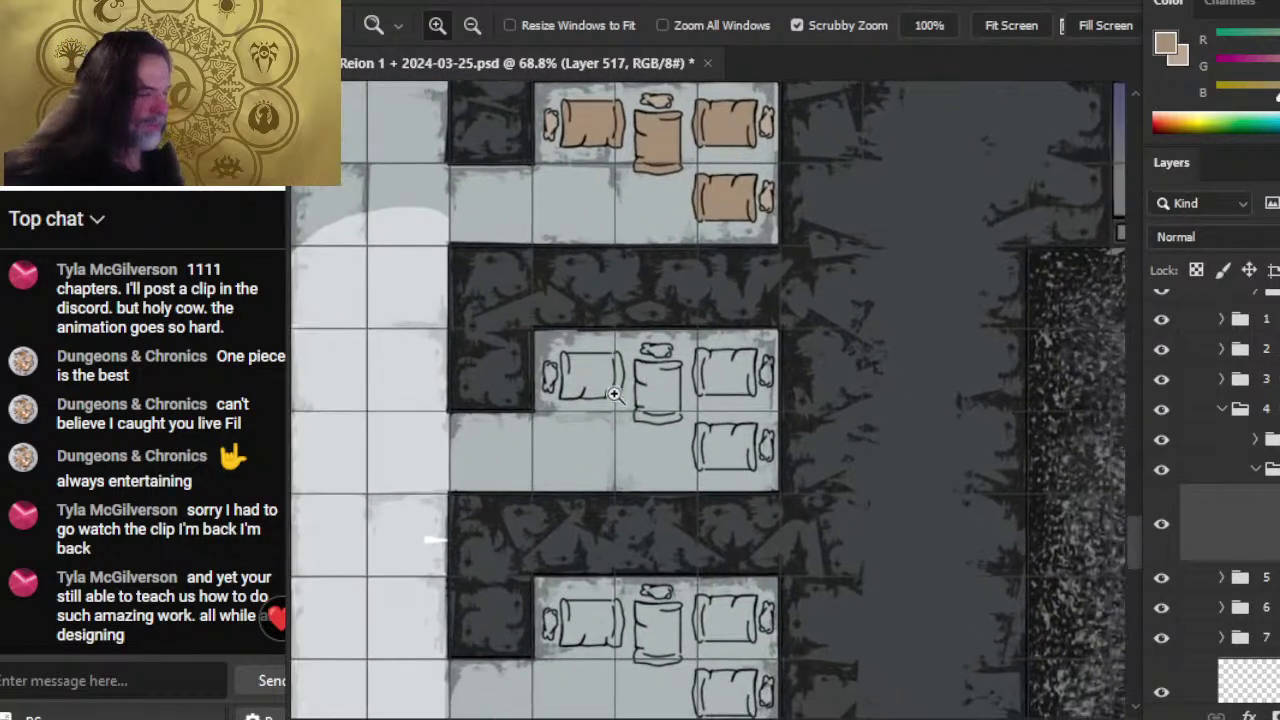
pyautogui.moveTo(568, 385); pyautogui.dragTo(634, 371)
pyautogui.press('b')
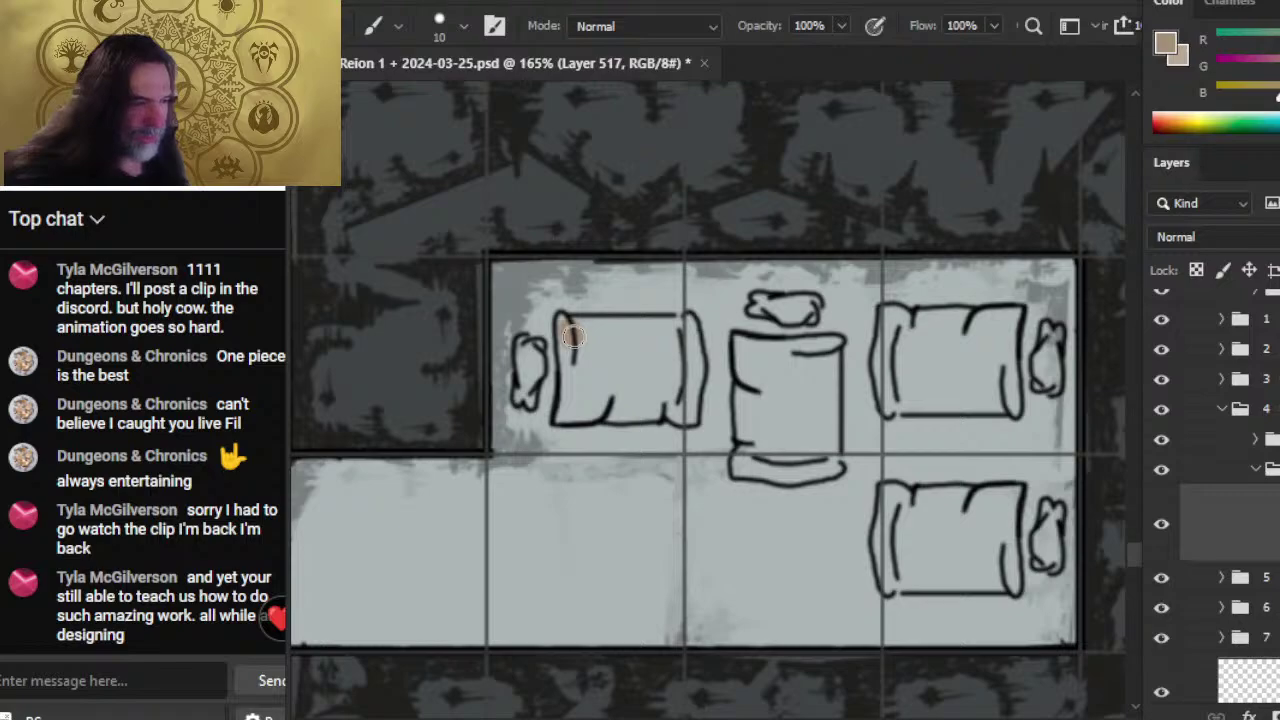
# - Fill the leftmost bedroll of the room with brown, using a size 10 brush inside its outline
pyautogui.moveTo(572, 337)
pyautogui.mouseDown()
pyautogui.moveTo(575, 415)
pyautogui.moveTo(640, 398)
pyautogui.moveTo(610, 365)
pyautogui.moveTo(656, 394)
pyautogui.moveTo(646, 410)
pyautogui.moveTo(676, 404)
pyautogui.mouseUp()
pyautogui.moveTo(680, 360)
pyautogui.mouseDown()
pyautogui.moveTo(698, 405)
pyautogui.moveTo(674, 326)
pyautogui.moveTo(650, 390)
pyautogui.mouseUp()
pyautogui.moveTo(600, 342); pyautogui.dragTo(586, 384)
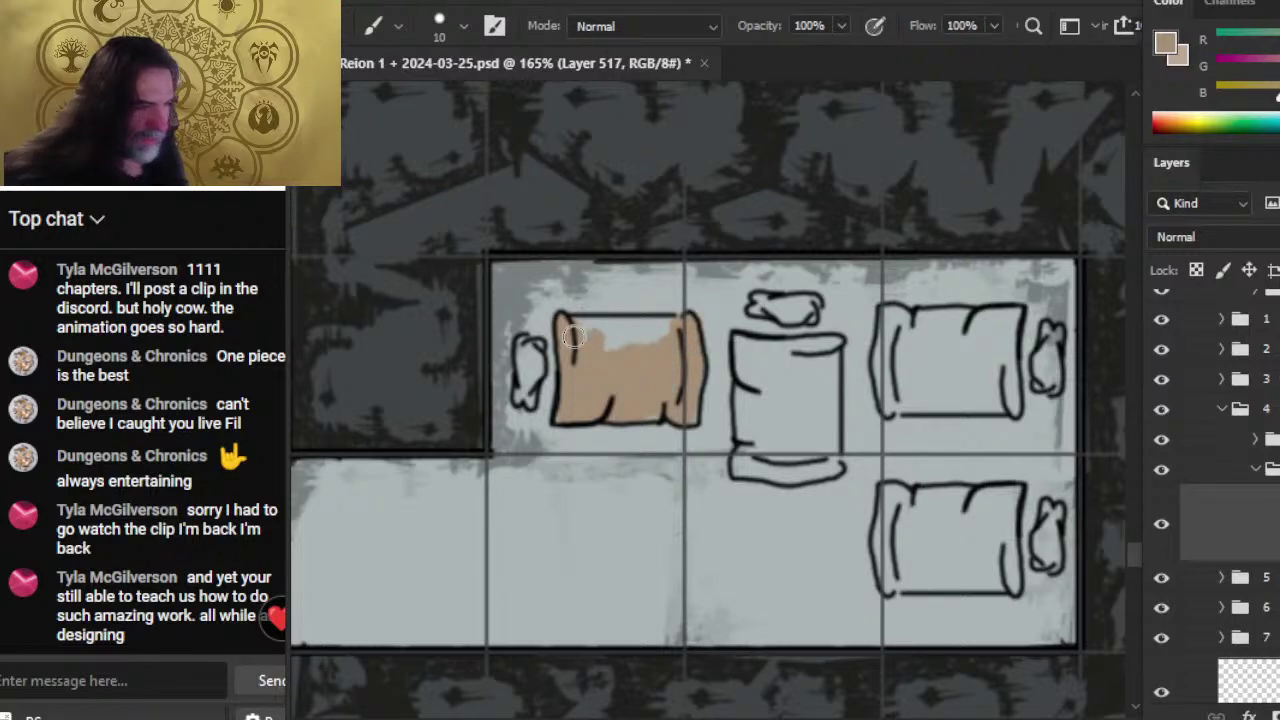
pyautogui.moveTo(580, 340)
pyautogui.mouseDown()
pyautogui.moveTo(618, 322)
pyautogui.moveTo(668, 328)
pyautogui.mouseUp()
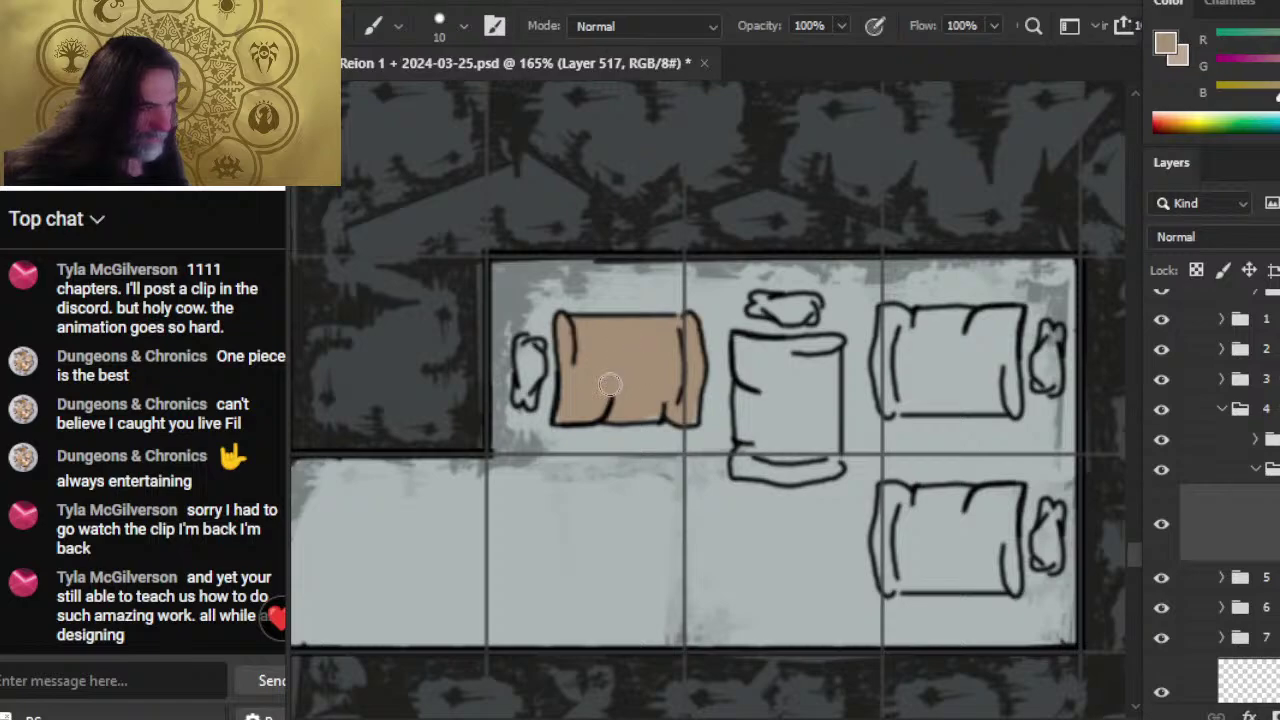
pyautogui.moveTo(661, 413)
pyautogui.mouseDown()
pyautogui.moveTo(608, 371)
pyautogui.moveTo(646, 418)
pyautogui.mouseUp()
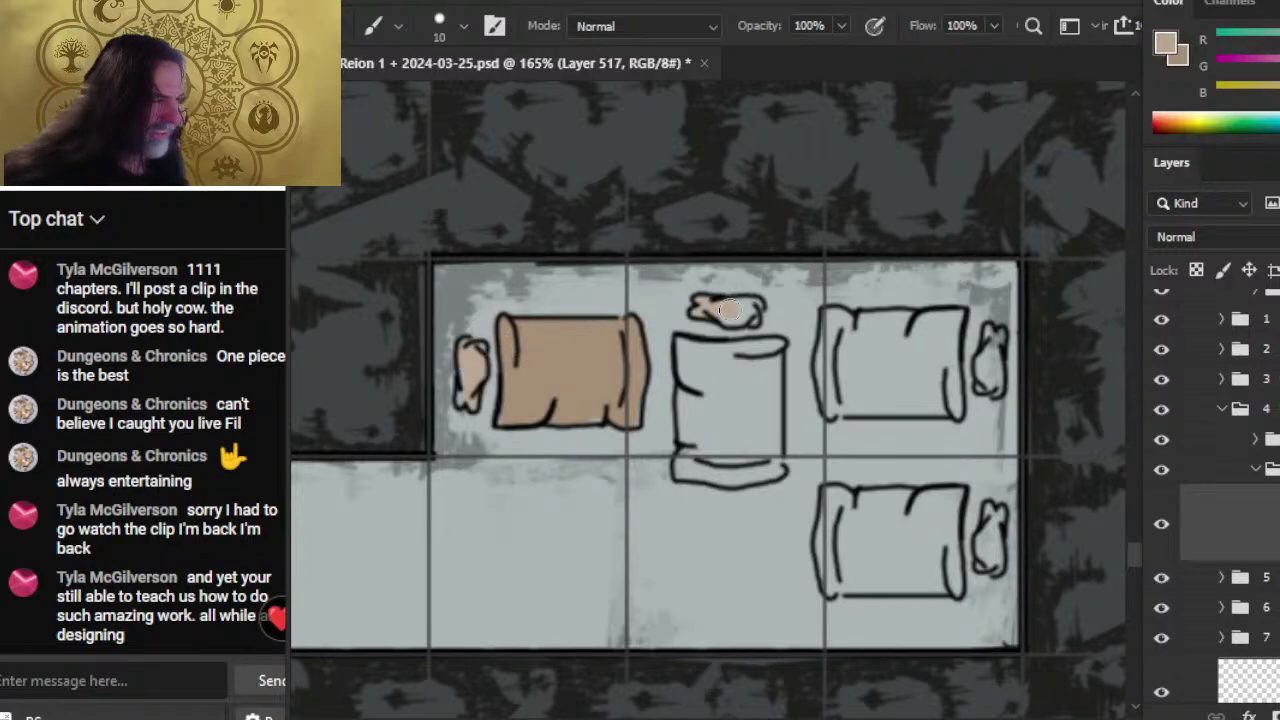
# - Fill the vertical middle bedroll of the same room with the darker brown
pyautogui.press('x')
pyautogui.moveTo(686, 346)
pyautogui.mouseDown()
pyautogui.moveTo(698, 384)
pyautogui.moveTo(698, 366)
pyautogui.moveTo(778, 346)
pyautogui.moveTo(758, 396)
pyautogui.moveTo(772, 376)
pyautogui.moveTo(762, 404)
pyautogui.moveTo(775, 474)
pyautogui.moveTo(735, 380)
pyautogui.moveTo(710, 420)
pyautogui.moveTo(682, 424)
pyautogui.moveTo(750, 480)
pyautogui.mouseUp()
pyautogui.press('e')
pyautogui.press('b')
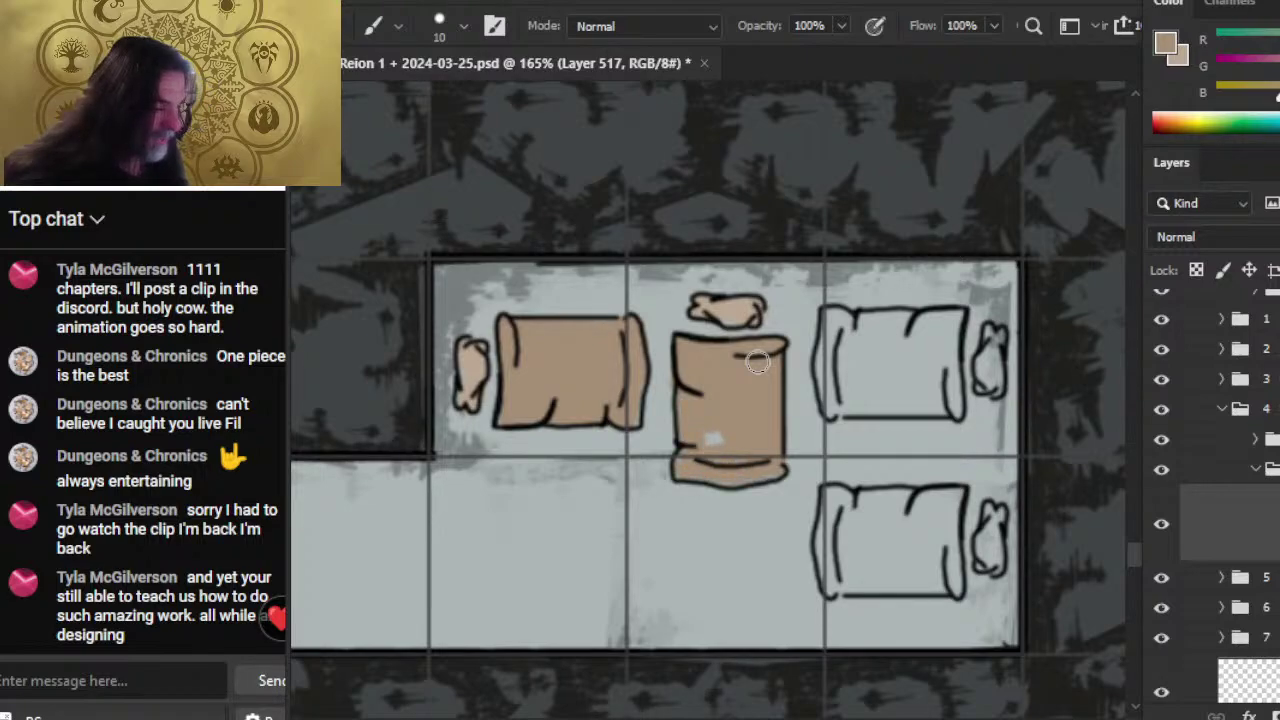
# - Close the gap in the middle bedroll's colour and fill the two bedrolls along the room's right wall with brown
pyautogui.moveTo(739, 400)
pyautogui.mouseDown()
pyautogui.moveTo(646, 389)
pyautogui.moveTo(581, 363)
pyautogui.mouseUp()
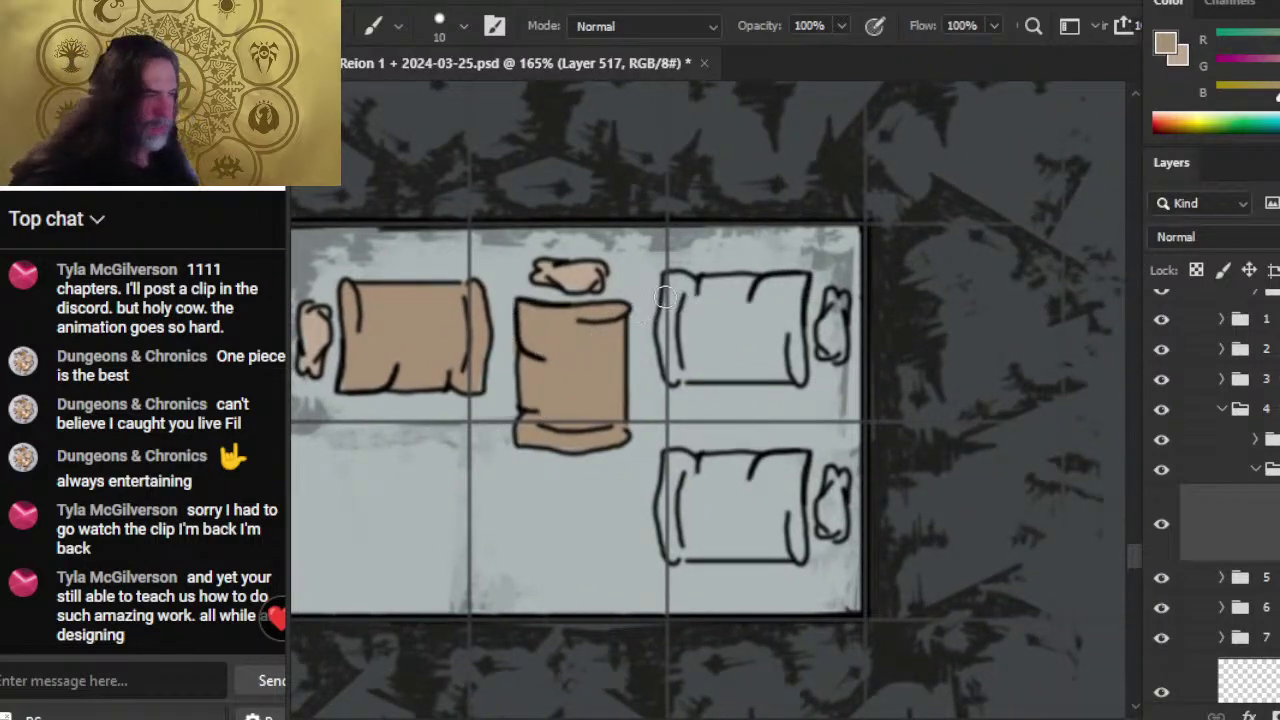
pyautogui.moveTo(665, 296)
pyautogui.mouseDown()
pyautogui.moveTo(680, 288)
pyautogui.moveTo(680, 378)
pyautogui.moveTo(720, 356)
pyautogui.moveTo(738, 378)
pyautogui.moveTo(800, 365)
pyautogui.moveTo(795, 285)
pyautogui.moveTo(706, 284)
pyautogui.moveTo(740, 330)
pyautogui.moveTo(700, 340)
pyautogui.moveTo(780, 350)
pyautogui.mouseUp()
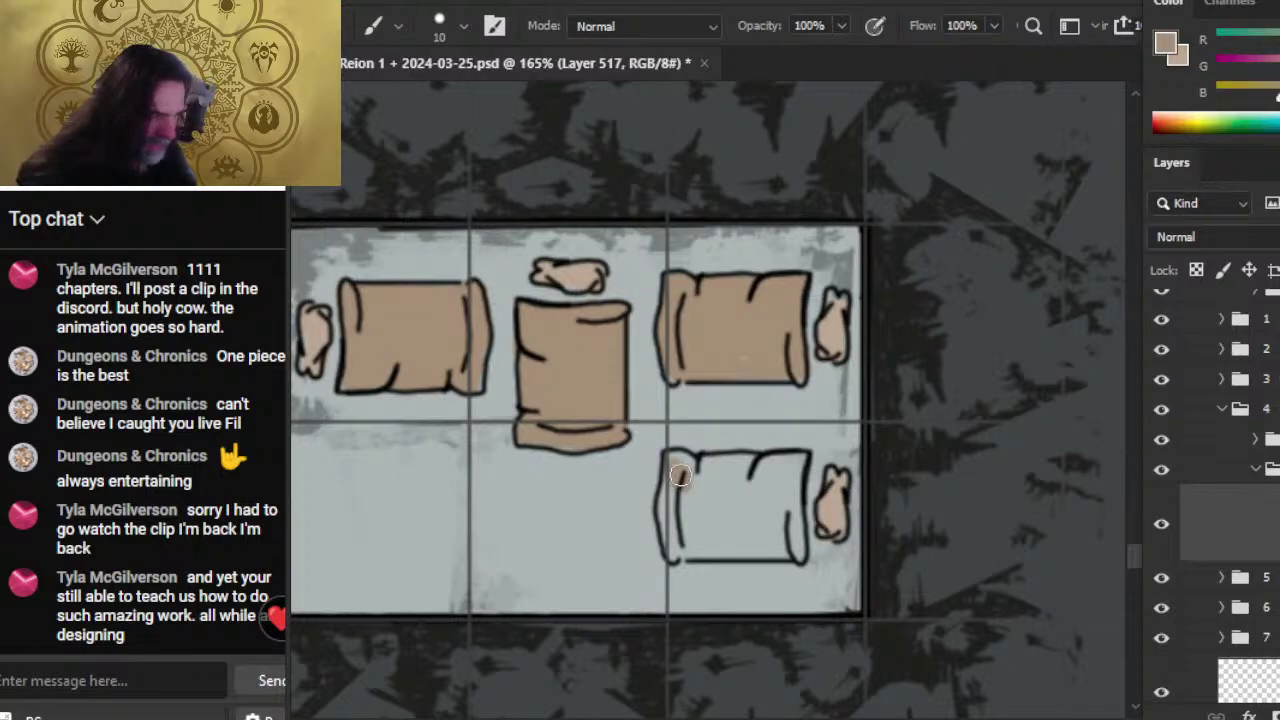
pyautogui.moveTo(680, 476); pyautogui.dragTo(680, 476)
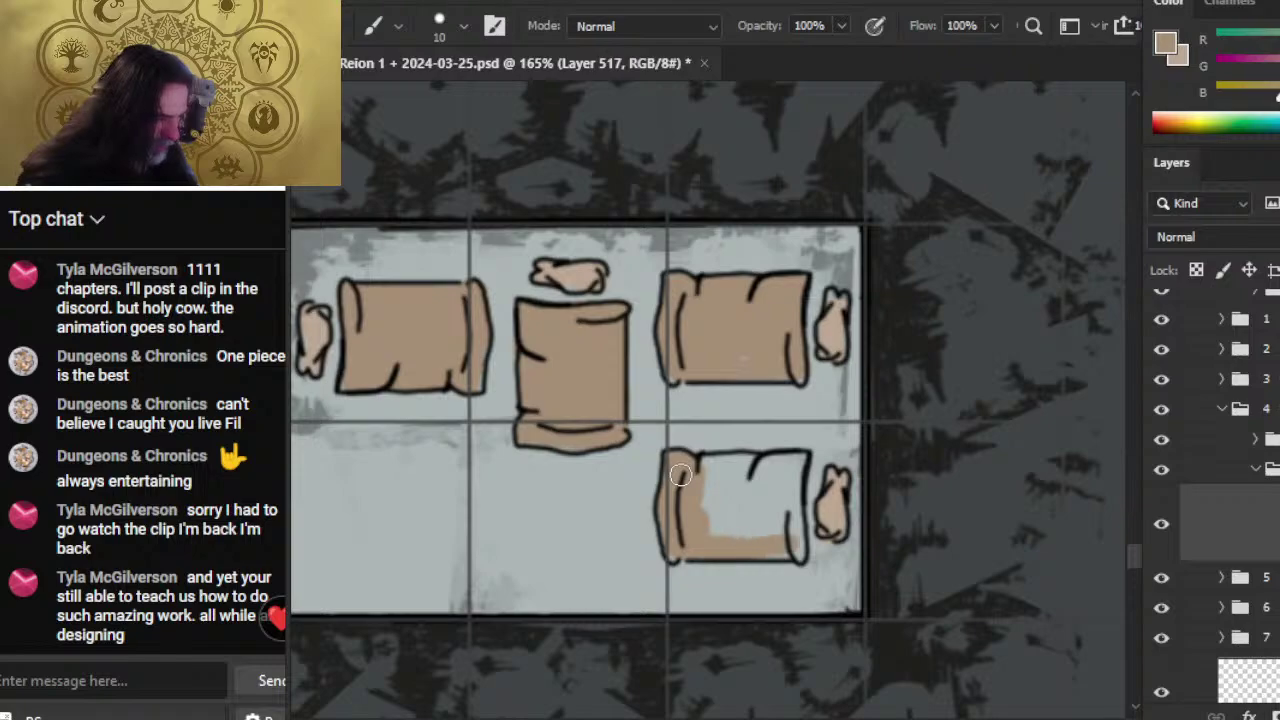
pyautogui.moveTo(794, 545)
pyautogui.mouseDown()
pyautogui.moveTo(790, 462)
pyautogui.moveTo(606, 486)
pyautogui.mouseUp()
# - Lasso the coloured bedding, put it on its own new layer and move it over the uncoloured room below
pyautogui.press('z')
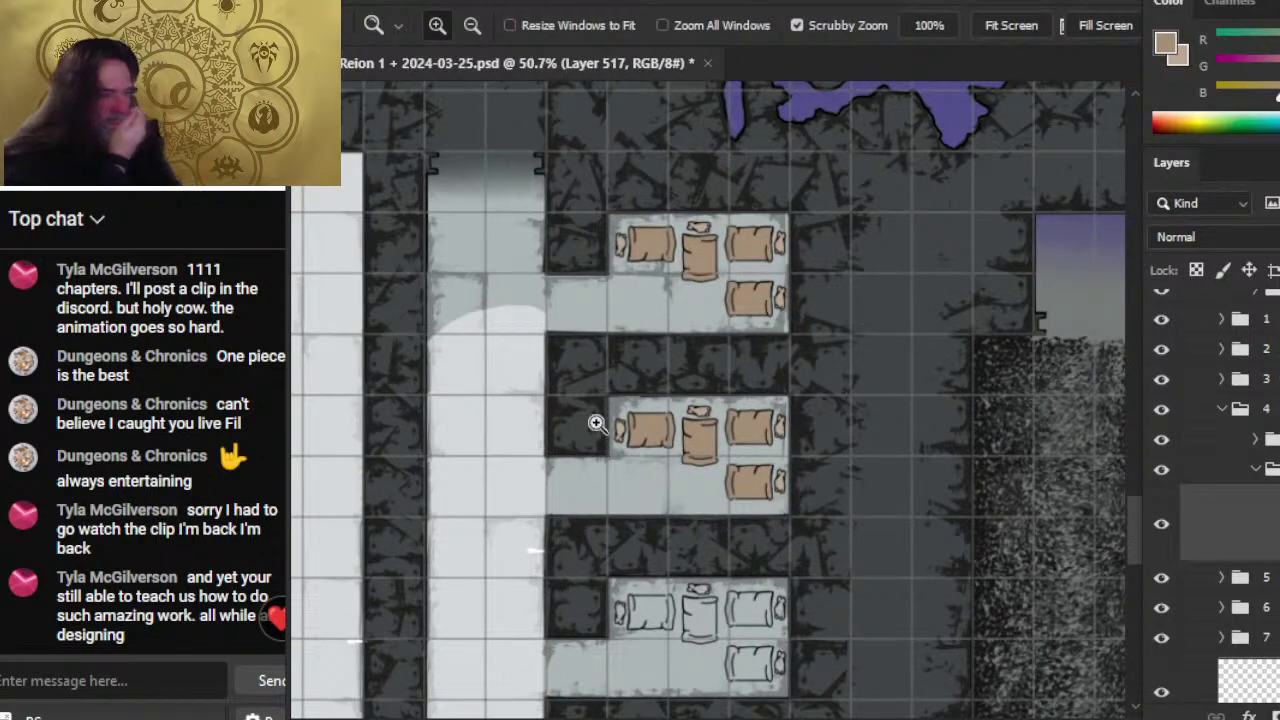
pyautogui.moveTo(720, 528); pyautogui.dragTo(609, 320)
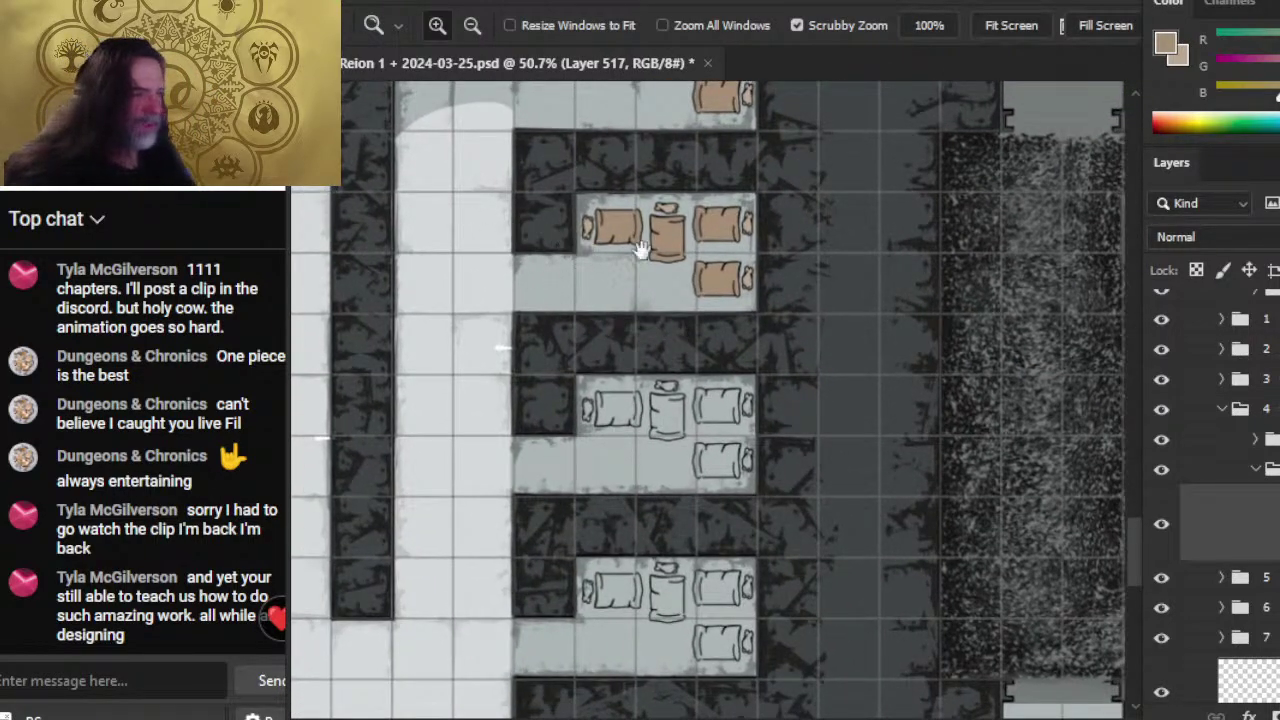
pyautogui.press('l')
pyautogui.moveTo(543, 183)
pyautogui.mouseDown()
pyautogui.moveTo(757, 183)
pyautogui.moveTo(797, 492)
pyautogui.moveTo(797, 478)
pyautogui.mouseUp()
pyautogui.hotkey('ctrl', 'shift', 'j')
pyautogui.press('v')
pyautogui.press('z')
pyautogui.press('v')
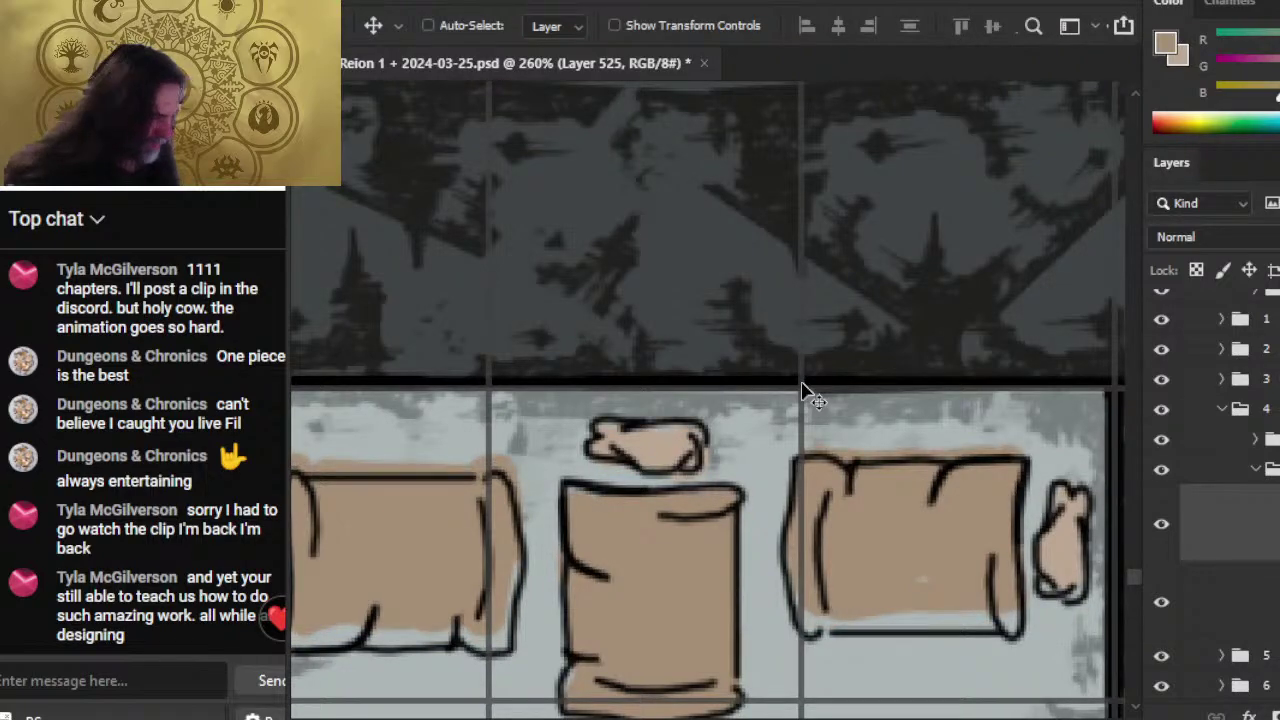
# - Try to nudge the duplicated colour layer vertically to fit the bedroll outlines, then delete that layer
pyautogui.moveTo(654, 563); pyautogui.dragTo(845, 451)
pyautogui.press('Down')
pyautogui.press('Down')
pyautogui.press('Down')
pyautogui.press('Down')
pyautogui.press('Down')
pyautogui.press('Down')
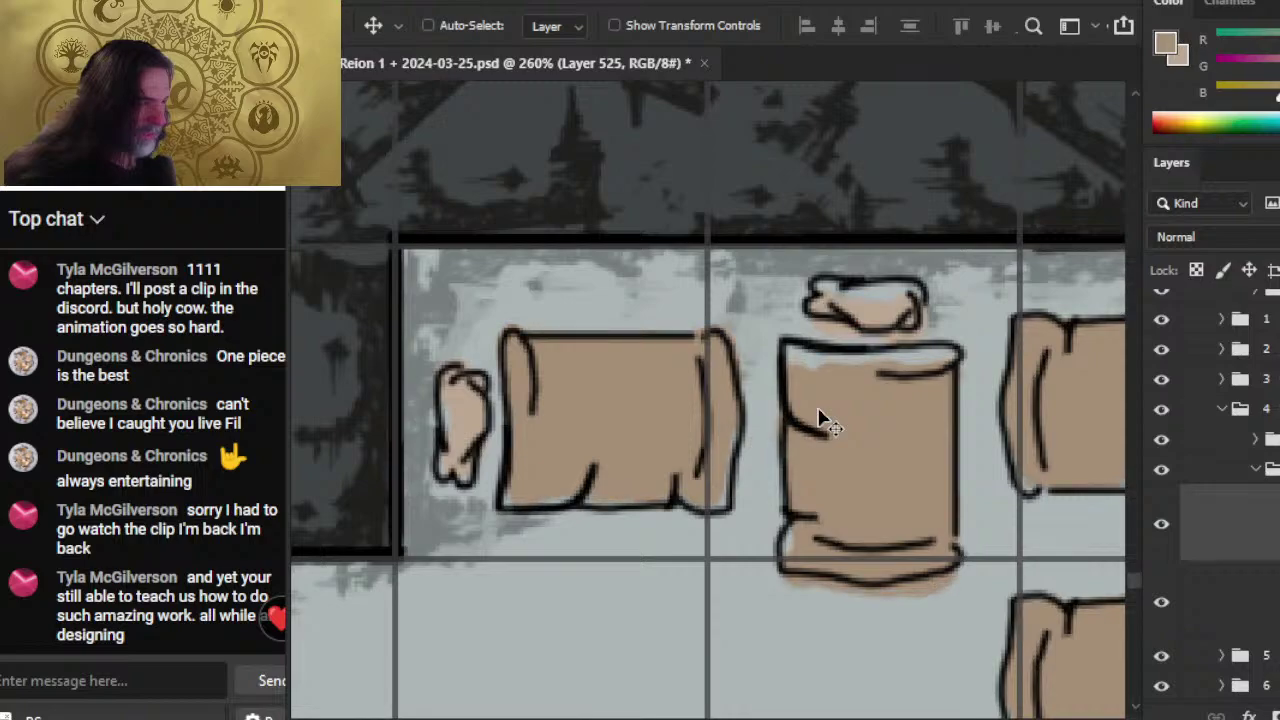
pyautogui.press('Down')
pyautogui.press('Up')
pyautogui.press('Up')
pyautogui.press('Up')
pyautogui.press('Up')
pyautogui.press('Up')
pyautogui.press('Up')
pyautogui.press('Up')
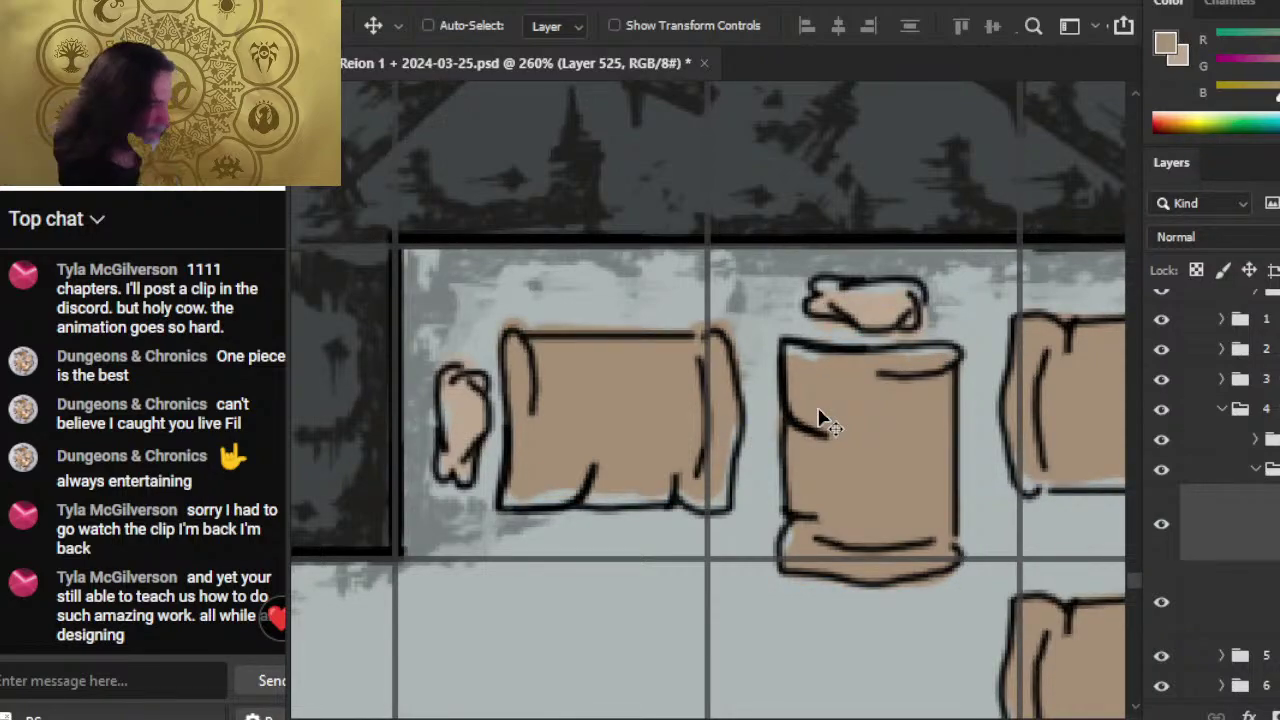
pyautogui.press('Delete')
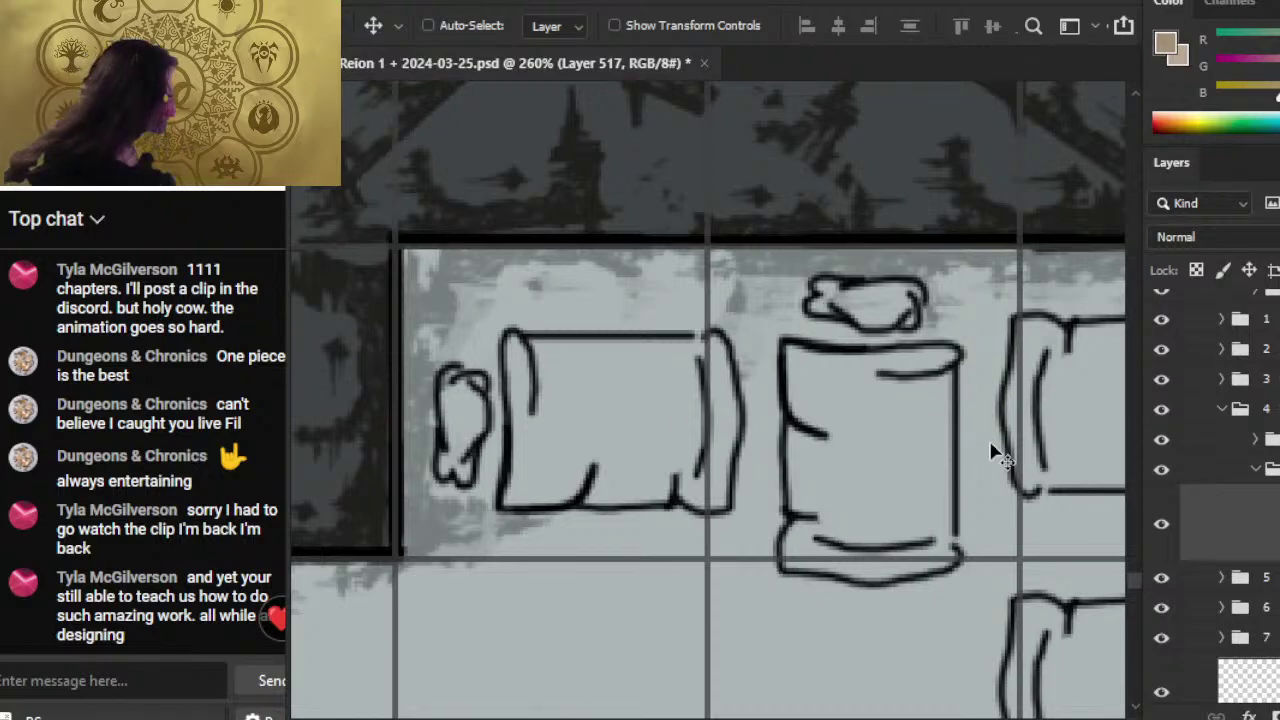
# - Start the left bedroll of the third room in brown and fill its left, middle and upper-right pillows with light tan
pyautogui.press('b')
pyautogui.moveTo(518, 345)
pyautogui.mouseDown()
pyautogui.moveTo(530, 400)
pyautogui.moveTo(530, 375)
pyautogui.moveTo(584, 386)
pyautogui.mouseUp()
pyautogui.press('x')
pyautogui.hotkey('ctrl', 'z')
pyautogui.moveTo(461, 413); pyautogui.dragTo(459, 400)
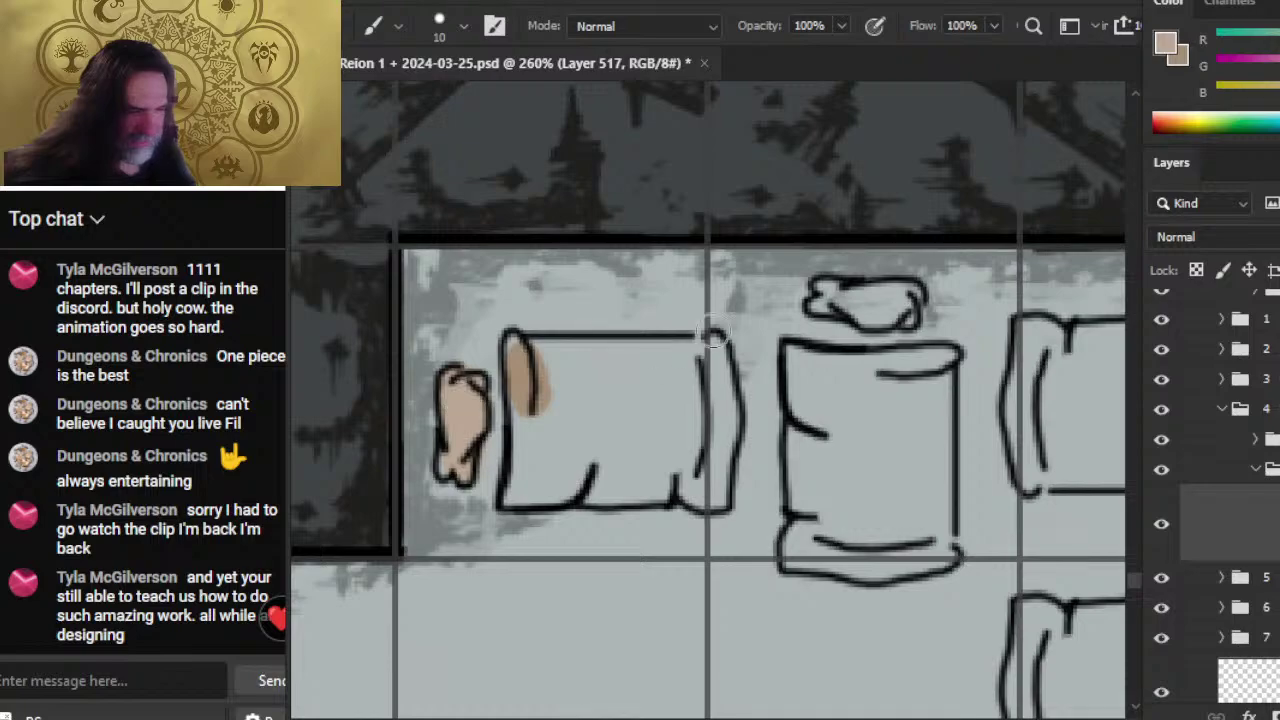
pyautogui.moveTo(832, 282); pyautogui.dragTo(848, 300)
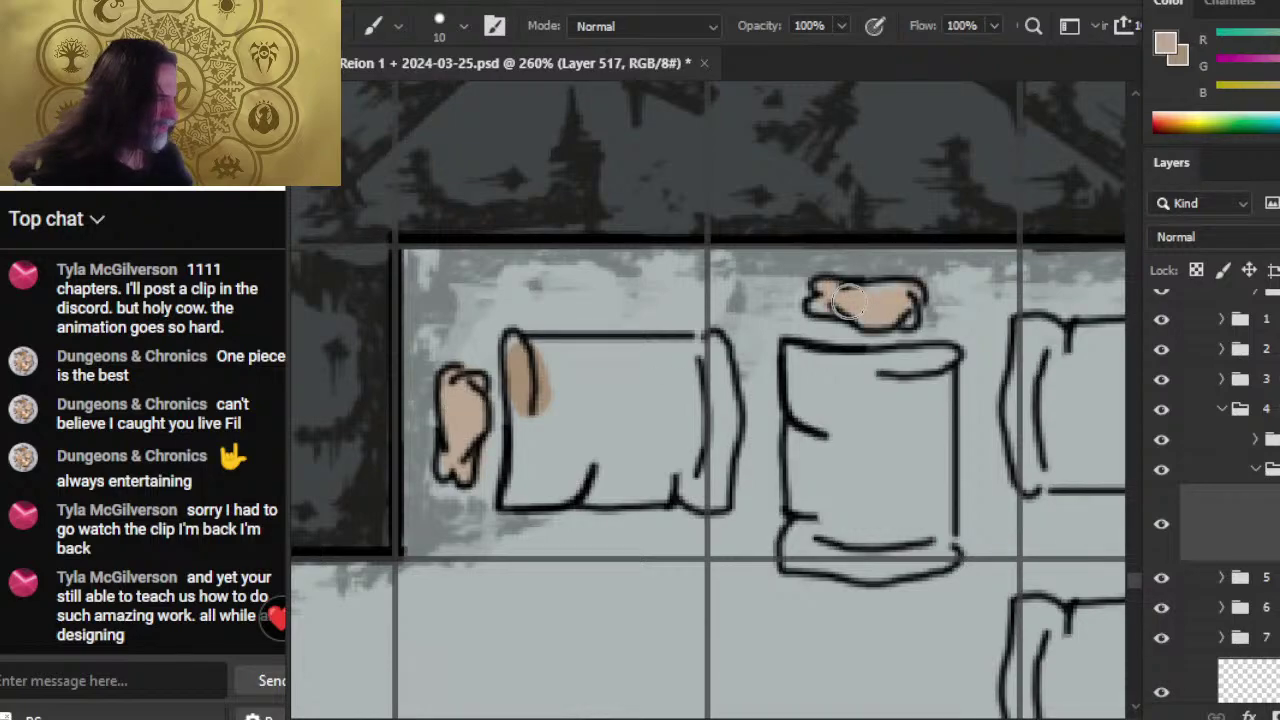
pyautogui.moveTo(917, 331); pyautogui.dragTo(530, 310)
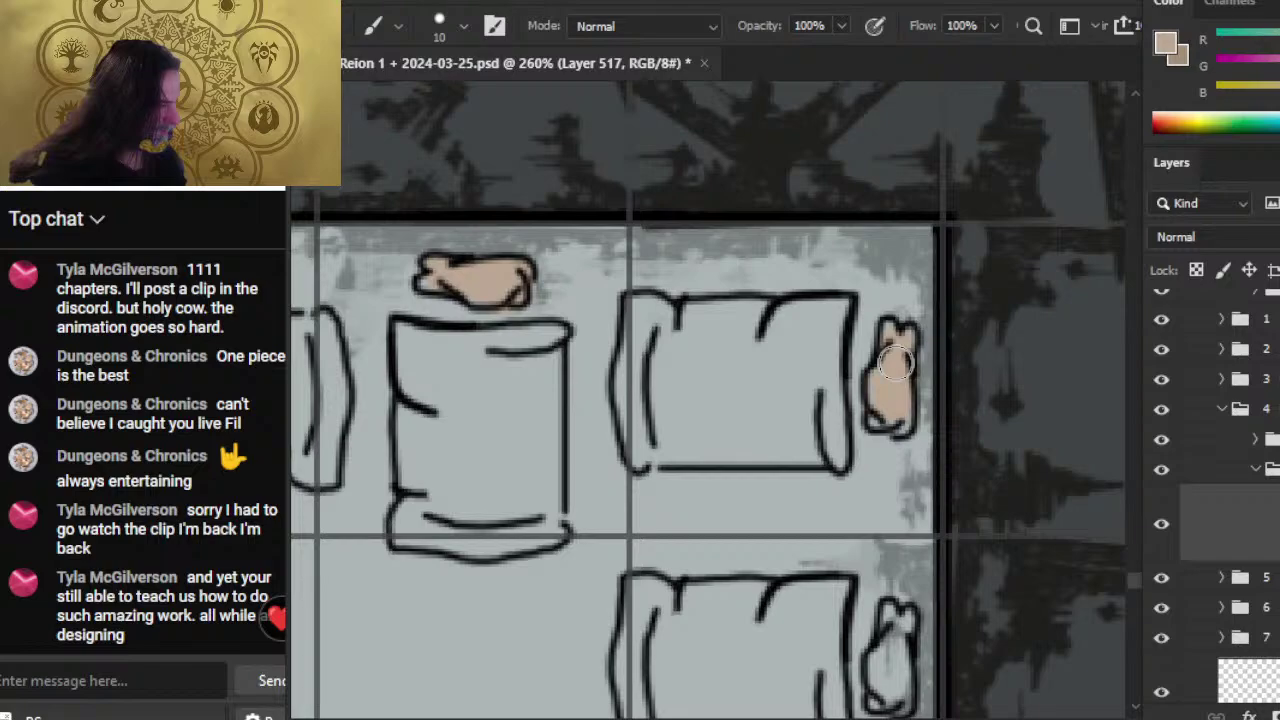
# - Fill the lower-right pillow of the third room with light tan and its bedroll with brown
pyautogui.moveTo(845, 583)
pyautogui.mouseDown()
pyautogui.moveTo(782, 323)
pyautogui.moveTo(784, 335)
pyautogui.mouseUp()
pyautogui.moveTo(836, 382); pyautogui.dragTo(833, 413)
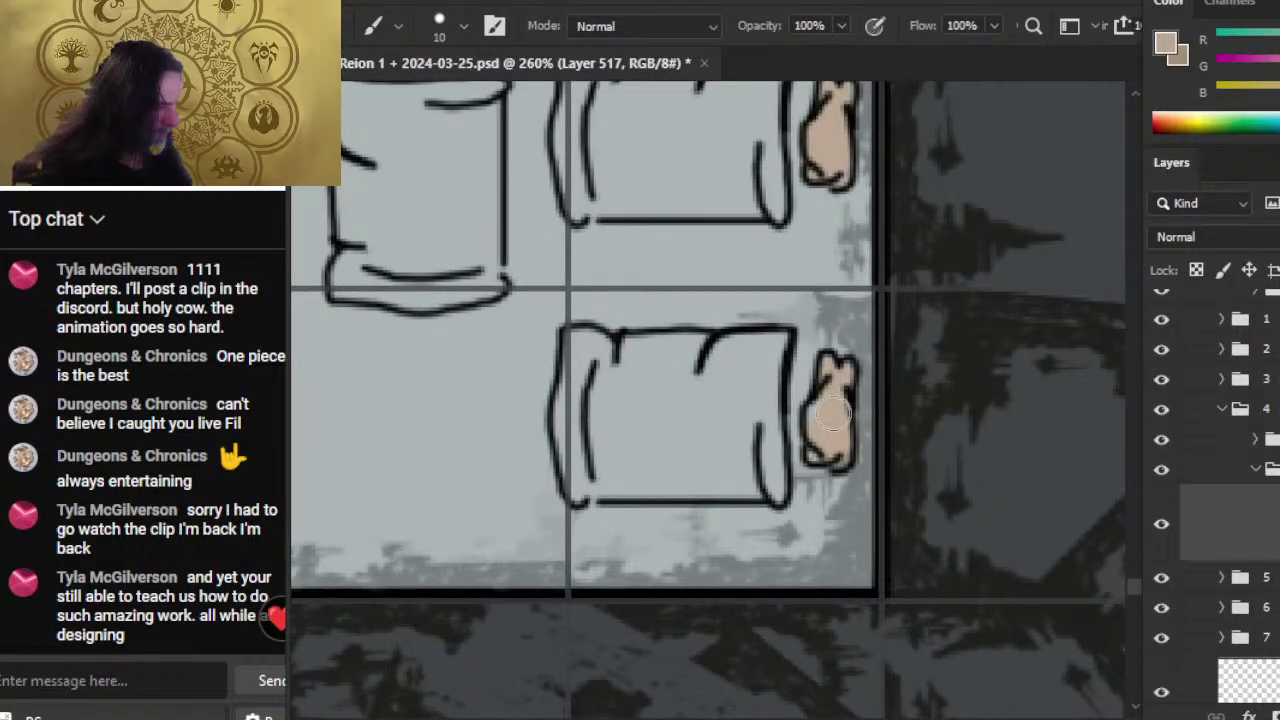
pyautogui.moveTo(571, 358)
pyautogui.mouseDown()
pyautogui.moveTo(620, 369)
pyautogui.moveTo(593, 422)
pyautogui.moveTo(564, 419)
pyautogui.moveTo(605, 470)
pyautogui.mouseUp()
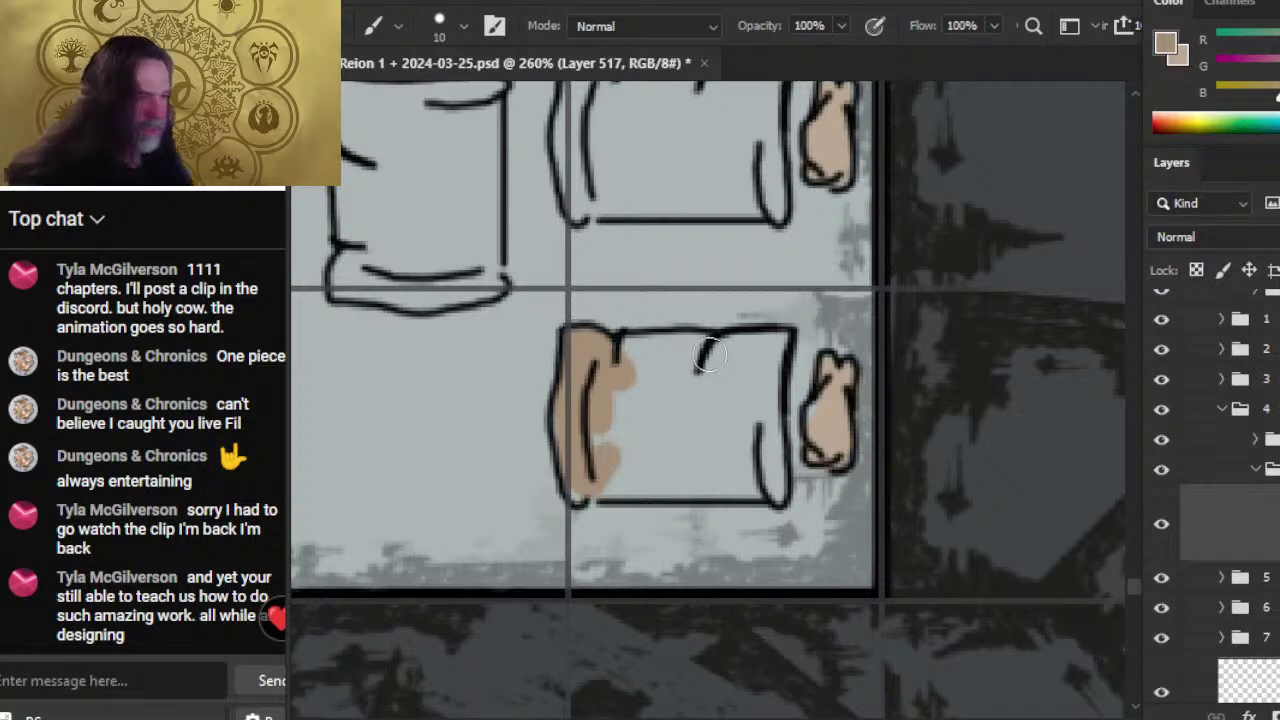
pyautogui.moveTo(634, 363)
pyautogui.mouseDown()
pyautogui.moveTo(762, 350)
pyautogui.moveTo(764, 470)
pyautogui.moveTo(752, 410)
pyautogui.moveTo(716, 462)
pyautogui.moveTo(636, 408)
pyautogui.moveTo(605, 450)
pyautogui.moveTo(722, 492)
pyautogui.mouseUp()
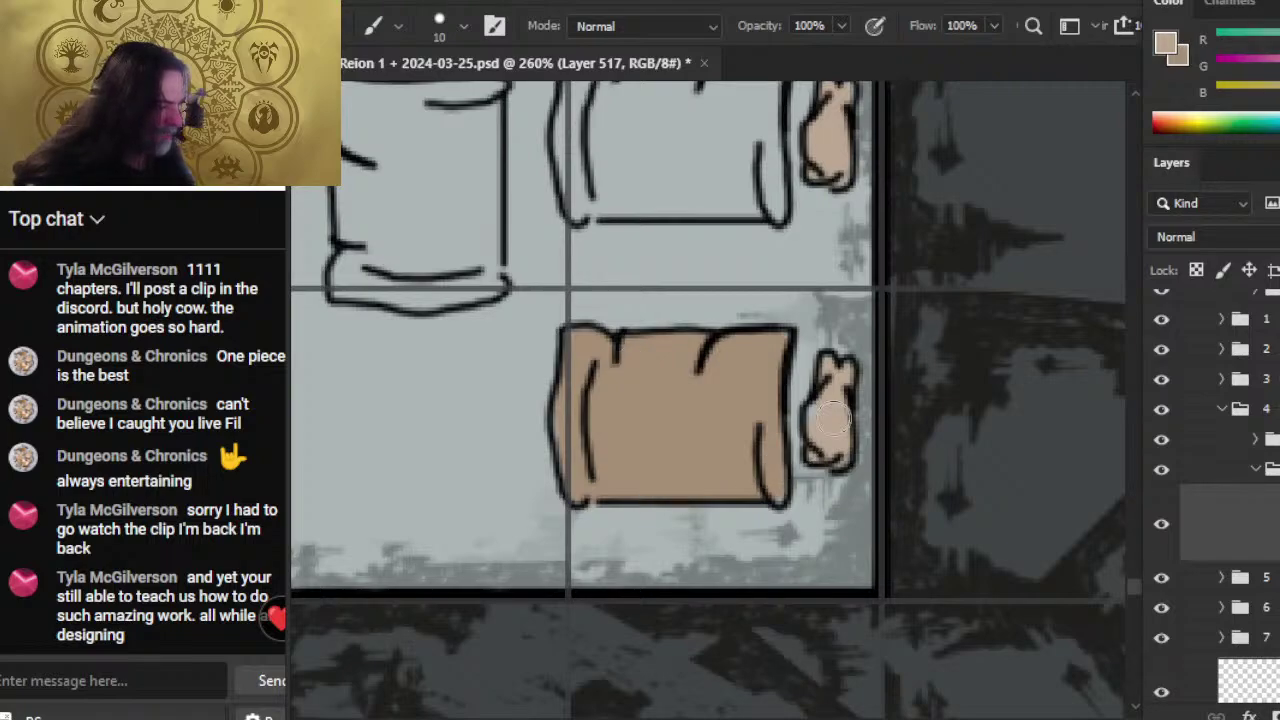
# - Examine the furniture outlines in the dark speckled room and look over the surrounding parts of the dungeon map
pyautogui.press('z')
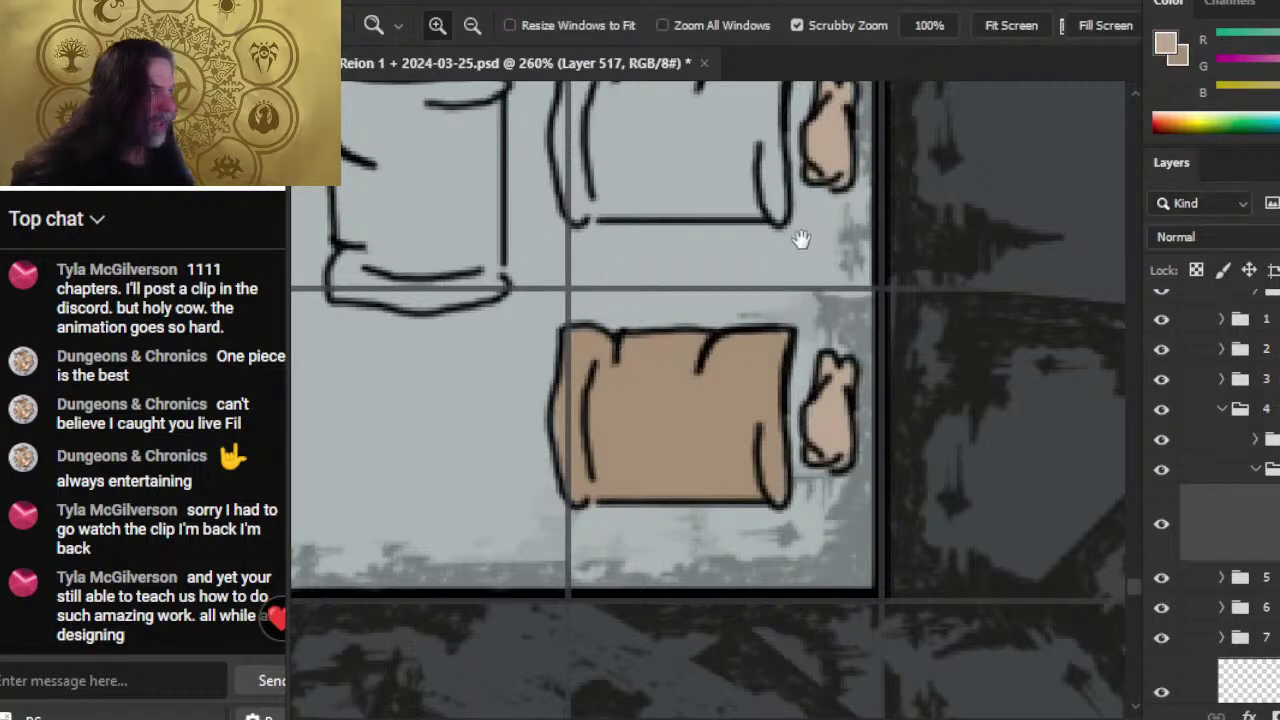
pyautogui.moveTo(800, 285)
pyautogui.mouseDown()
pyautogui.moveTo(774, 420)
pyautogui.moveTo(585, 457)
pyautogui.moveTo(590, 388)
pyautogui.mouseUp()
pyautogui.moveTo(563, 290); pyautogui.dragTo(883, 602)
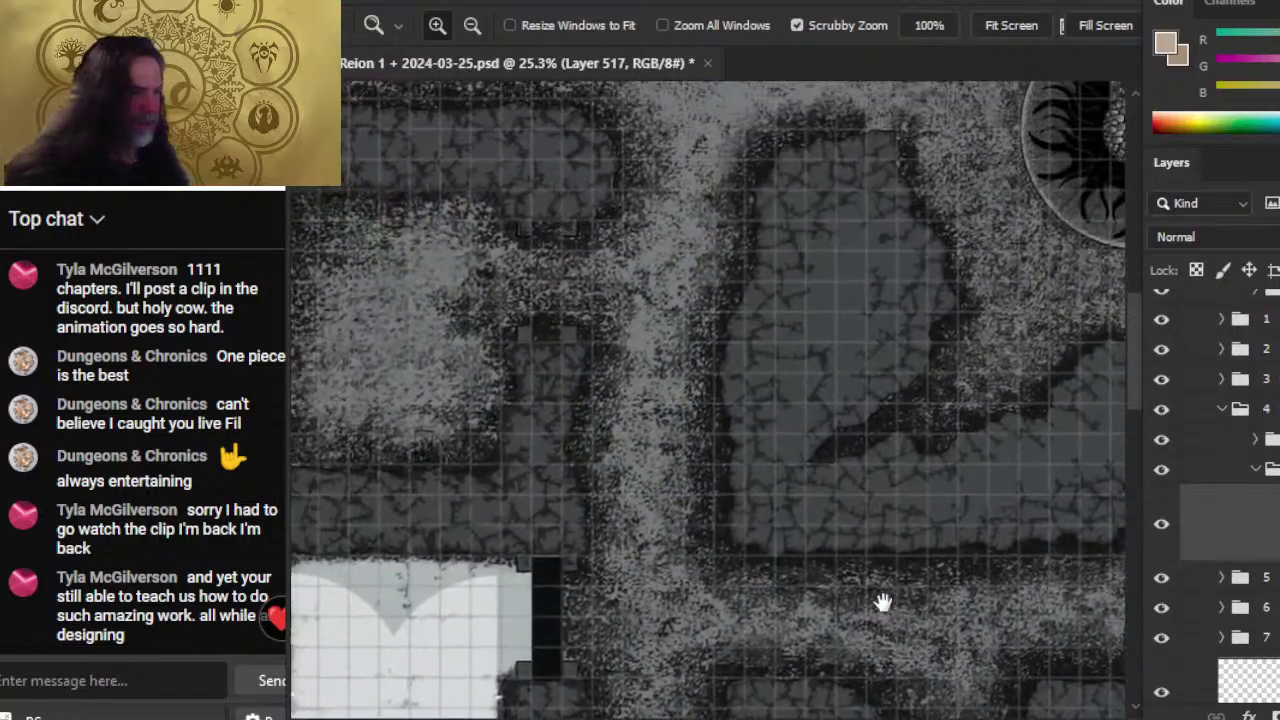
pyautogui.moveTo(543, 400); pyautogui.dragTo(767, 466)
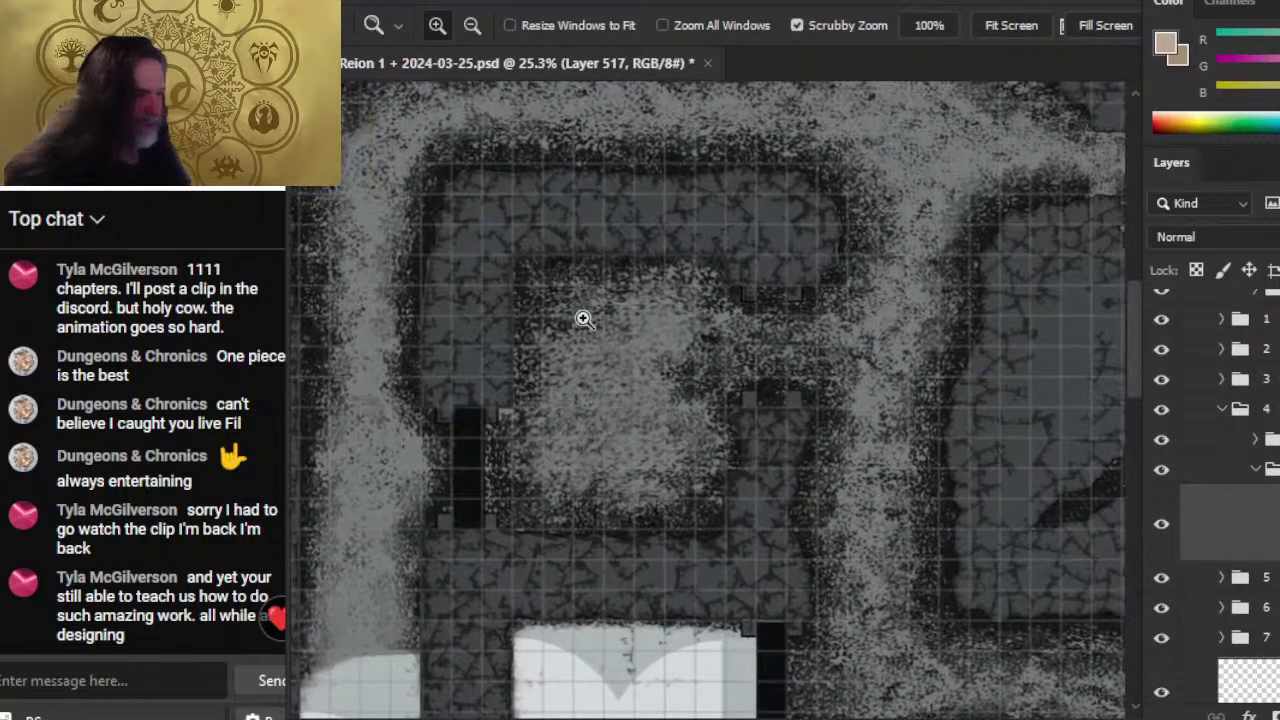
pyautogui.moveTo(577, 317); pyautogui.dragTo(674, 366)
pyautogui.moveTo(889, 489); pyautogui.dragTo(691, 232)
pyautogui.moveTo(692, 644); pyautogui.dragTo(626, 501)
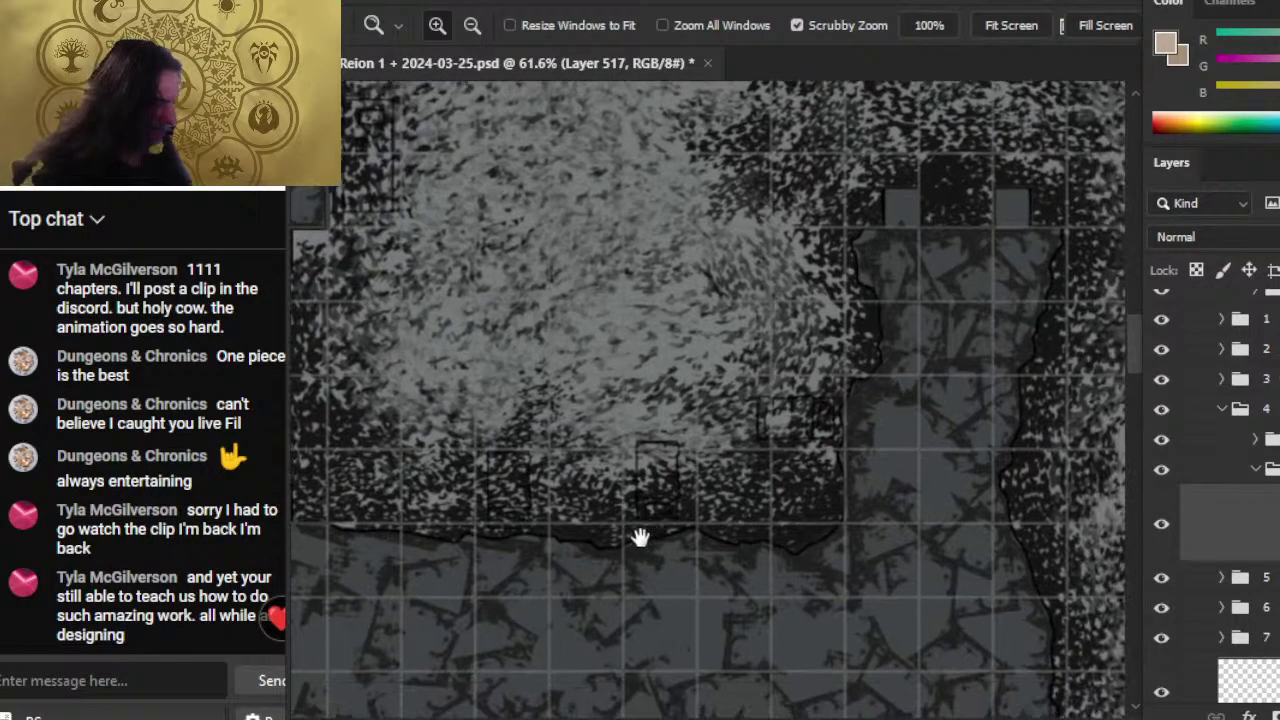
pyautogui.moveTo(595, 420); pyautogui.dragTo(830, 660)
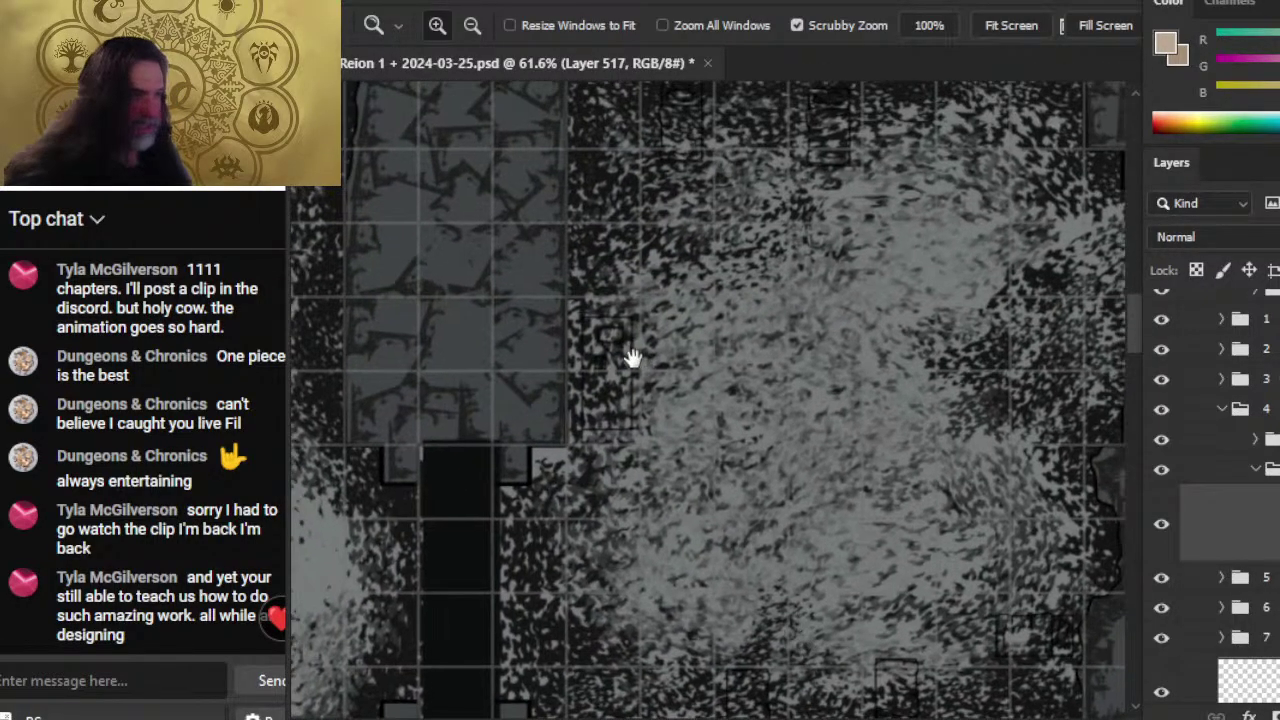
pyautogui.moveTo(828, 424); pyautogui.dragTo(674, 463)
pyautogui.moveTo(871, 577); pyautogui.dragTo(577, 203)
pyautogui.moveTo(873, 543); pyautogui.dragTo(762, 392)
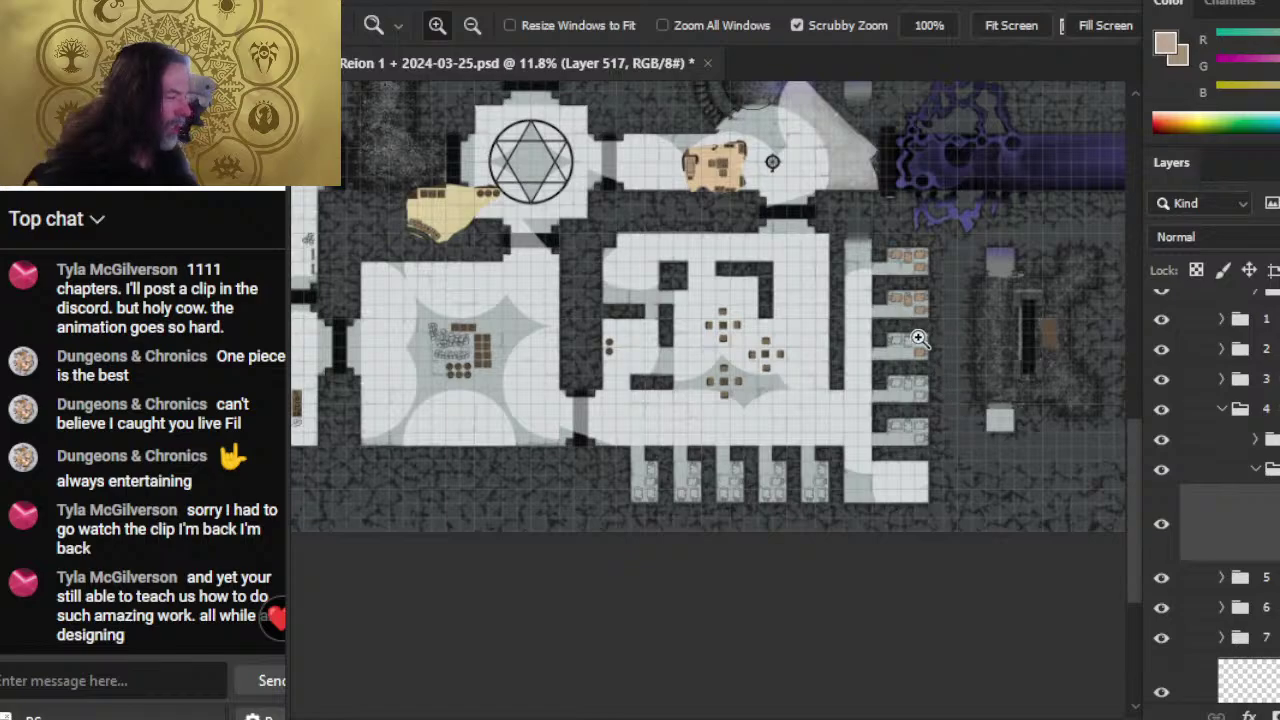
# - Clean up the first brown strokes on the third room's left bedroll with the Eraser and fill the whole bedroll brown
pyautogui.moveTo(903, 347); pyautogui.dragTo(1068, 366)
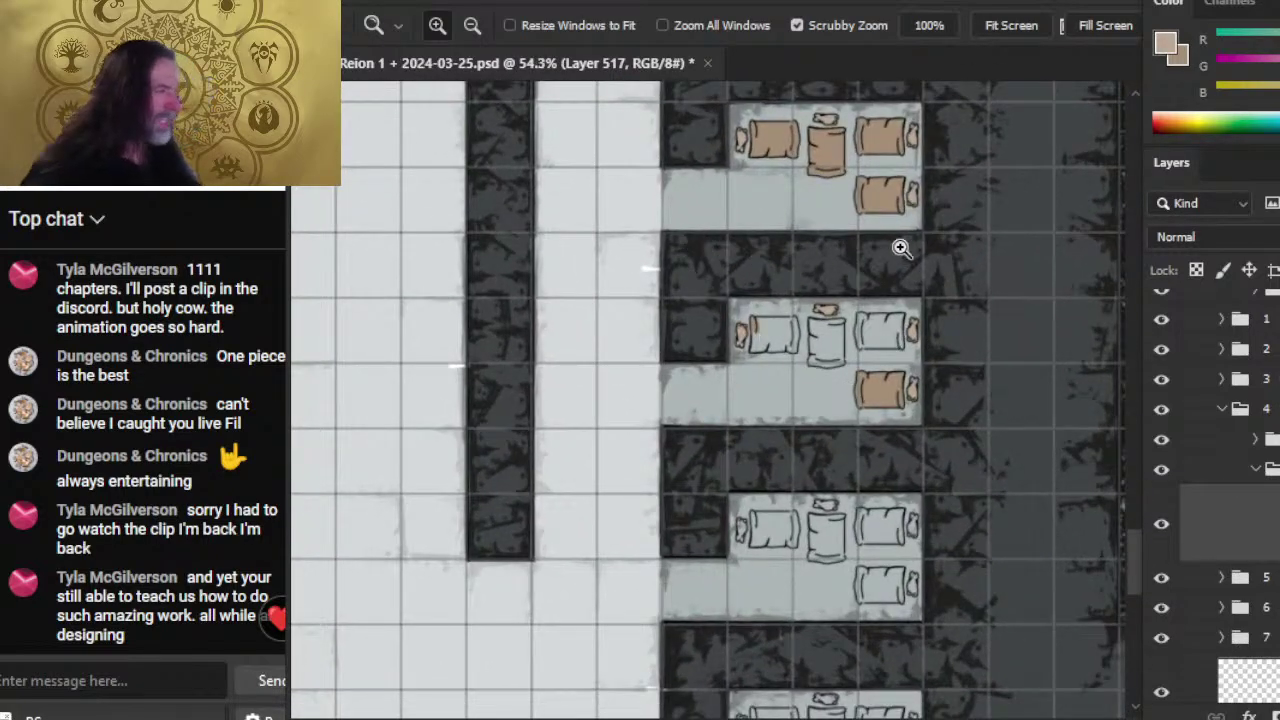
pyautogui.press('space')
pyautogui.moveTo(916, 240); pyautogui.dragTo(889, 292)
pyautogui.moveTo(738, 376); pyautogui.dragTo(870, 376)
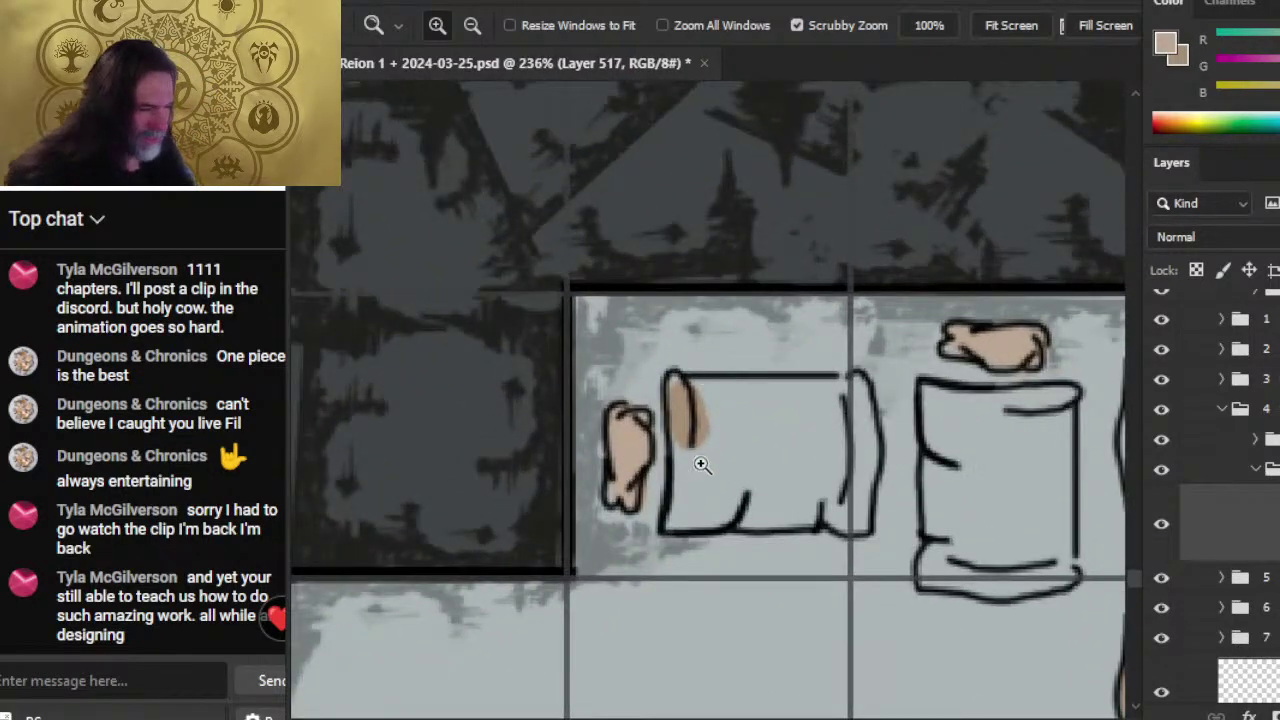
pyautogui.moveTo(686, 411); pyautogui.dragTo(690, 408)
pyautogui.press('b')
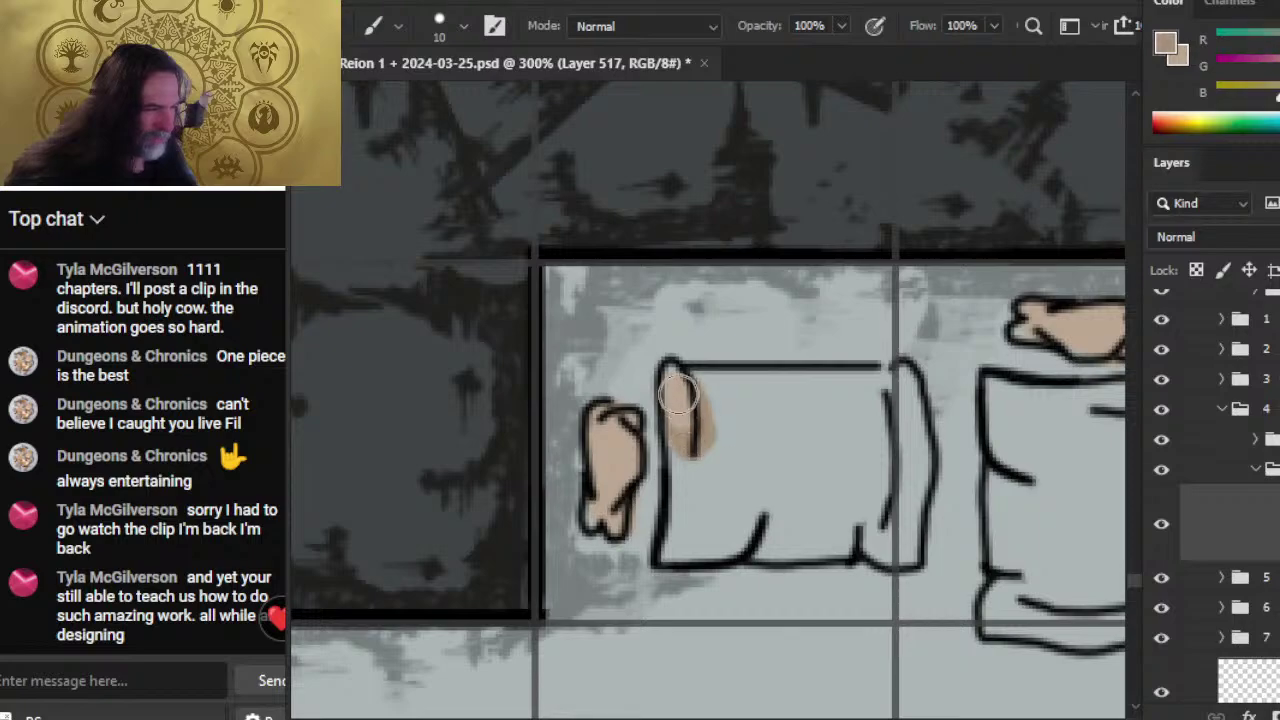
pyautogui.press('e')
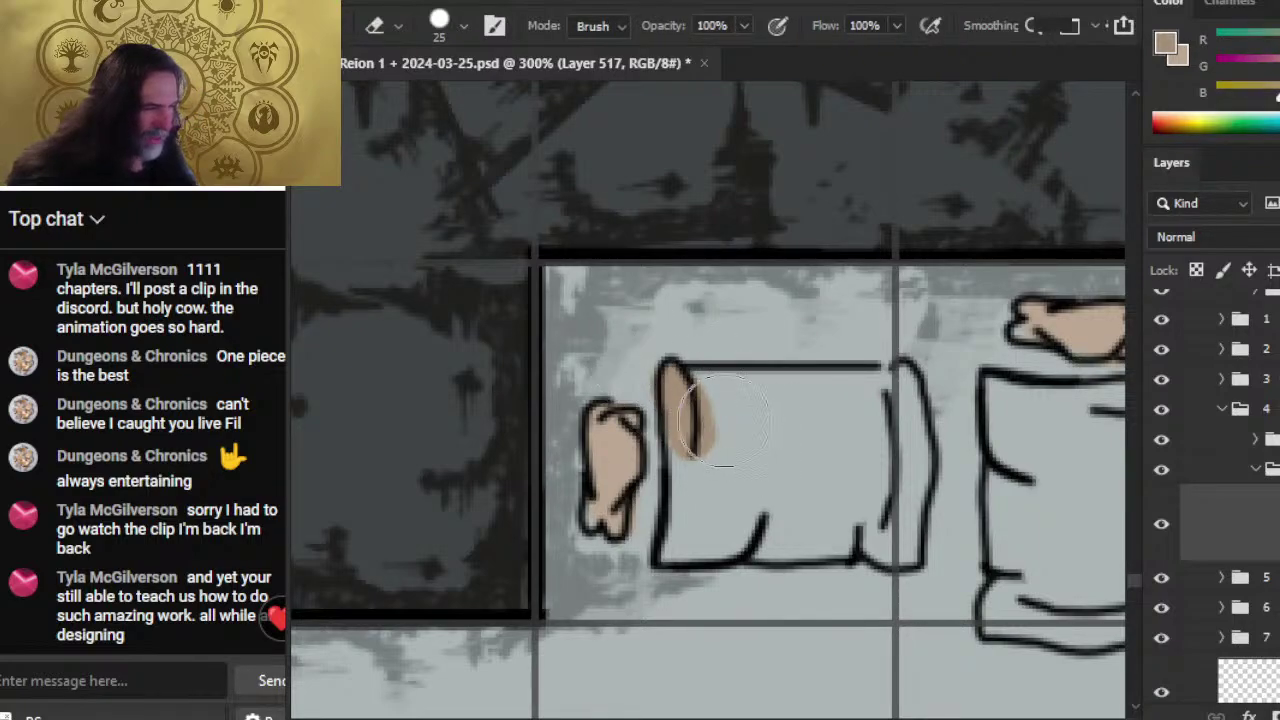
pyautogui.moveTo(733, 424)
pyautogui.mouseDown()
pyautogui.moveTo(686, 440)
pyautogui.moveTo(740, 400)
pyautogui.moveTo(694, 411)
pyautogui.mouseUp()
pyautogui.press('b')
pyautogui.moveTo(770, 395)
pyautogui.mouseDown()
pyautogui.moveTo(900, 395)
pyautogui.moveTo(912, 422)
pyautogui.moveTo(908, 560)
pyautogui.moveTo(850, 500)
pyautogui.moveTo(765, 540)
pyautogui.moveTo(665, 555)
pyautogui.moveTo(690, 470)
pyautogui.moveTo(720, 480)
pyautogui.moveTo(760, 430)
pyautogui.mouseUp()
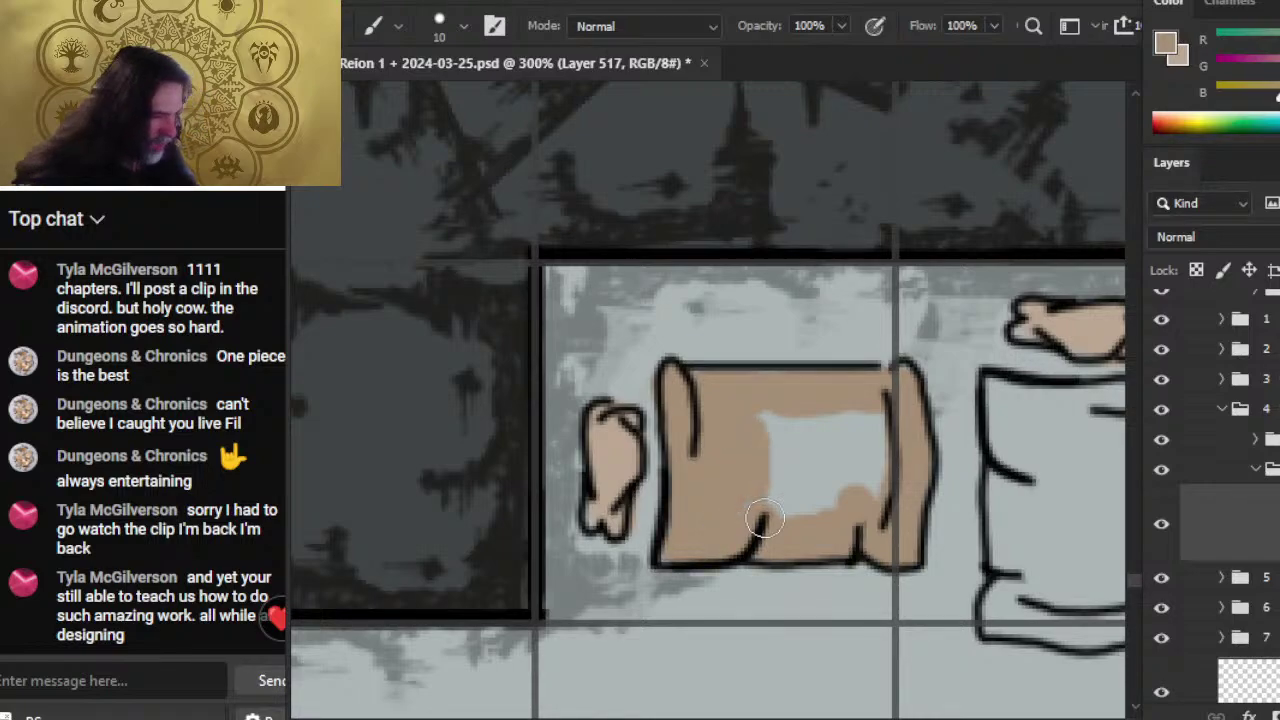
pyautogui.moveTo(770, 485)
pyautogui.mouseDown()
pyautogui.moveTo(790, 430)
pyautogui.moveTo(805, 505)
pyautogui.moveTo(850, 420)
pyautogui.moveTo(885, 480)
pyautogui.mouseUp()
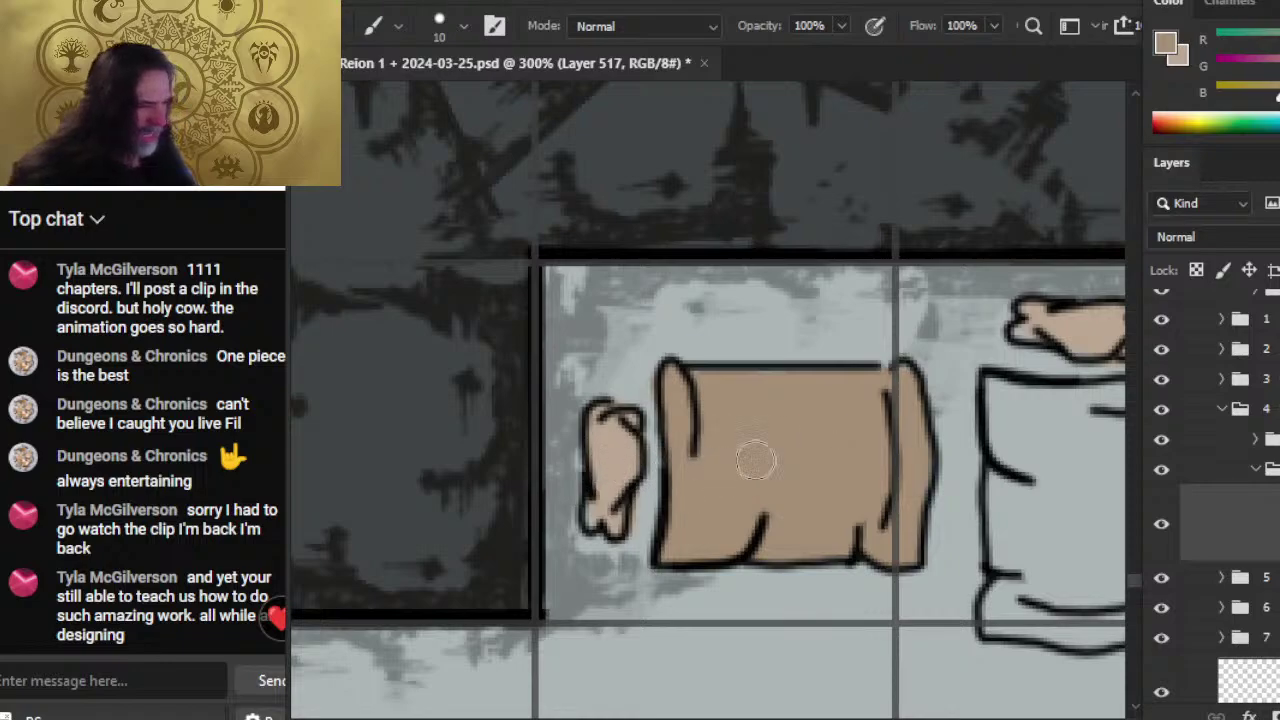
# - Fill the third room's vertical middle bedroll with brown, reducing the brush size to 7 for the edges
pyautogui.press('z')
pyautogui.press('b')
pyautogui.moveTo(946, 478); pyautogui.dragTo(729, 413)
pyautogui.moveTo(800, 344)
pyautogui.mouseDown()
pyautogui.moveTo(798, 426)
pyautogui.moveTo(888, 353)
pyautogui.moveTo(903, 356)
pyautogui.moveTo(810, 347)
pyautogui.mouseUp()
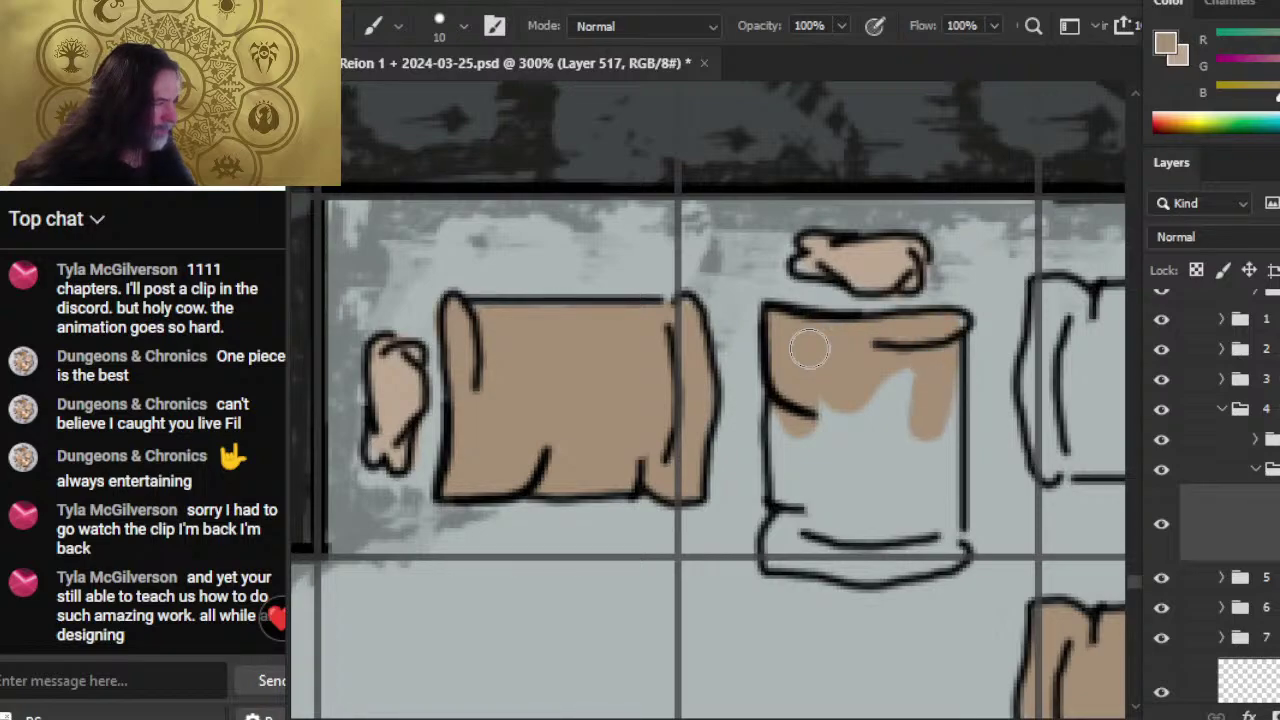
pyautogui.press('[')
pyautogui.press('[')
pyautogui.press('[')
pyautogui.moveTo(905, 380)
pyautogui.mouseDown()
pyautogui.moveTo(885, 450)
pyautogui.moveTo(920, 480)
pyautogui.moveTo(948, 420)
pyautogui.moveTo(940, 522)
pyautogui.moveTo(952, 545)
pyautogui.moveTo(885, 572)
pyautogui.moveTo(776, 552)
pyautogui.moveTo(790, 515)
pyautogui.moveTo(845, 505)
pyautogui.moveTo(892, 532)
pyautogui.moveTo(902, 515)
pyautogui.moveTo(862, 440)
pyautogui.moveTo(838, 482)
pyautogui.mouseUp()
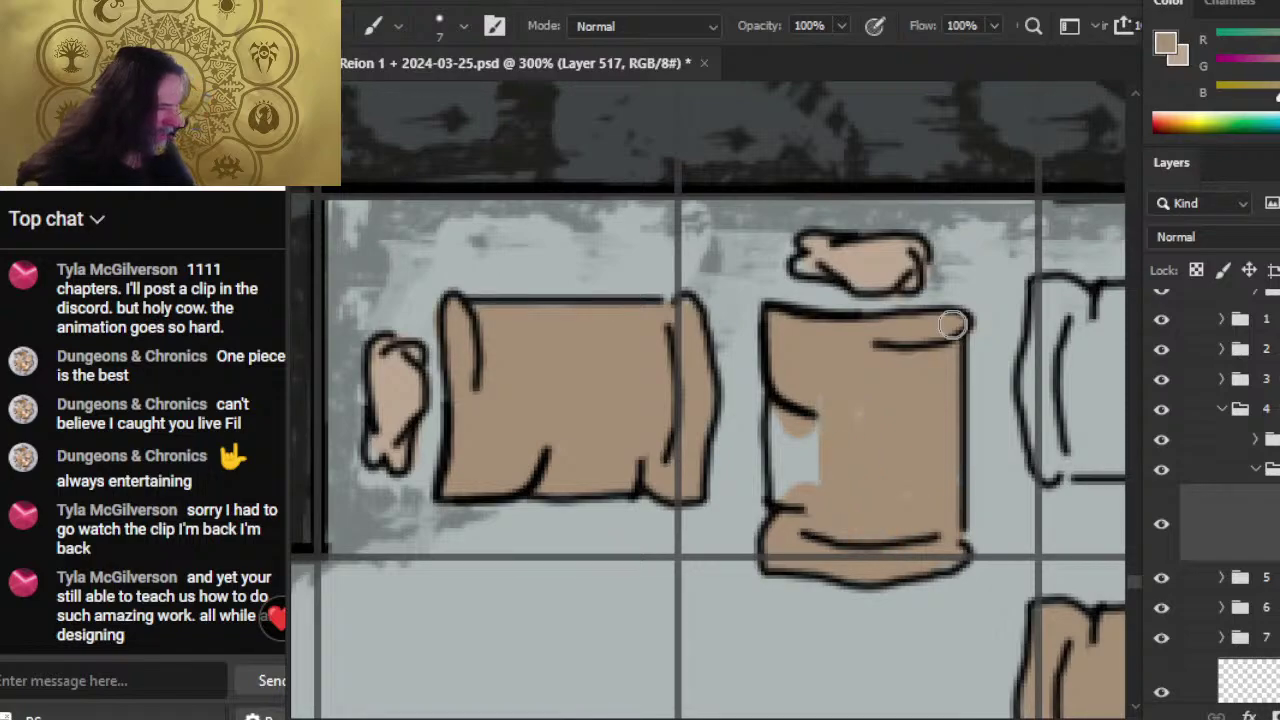
pyautogui.moveTo(815, 430)
pyautogui.mouseDown()
pyautogui.moveTo(795, 488)
pyautogui.moveTo(775, 420)
pyautogui.mouseUp()
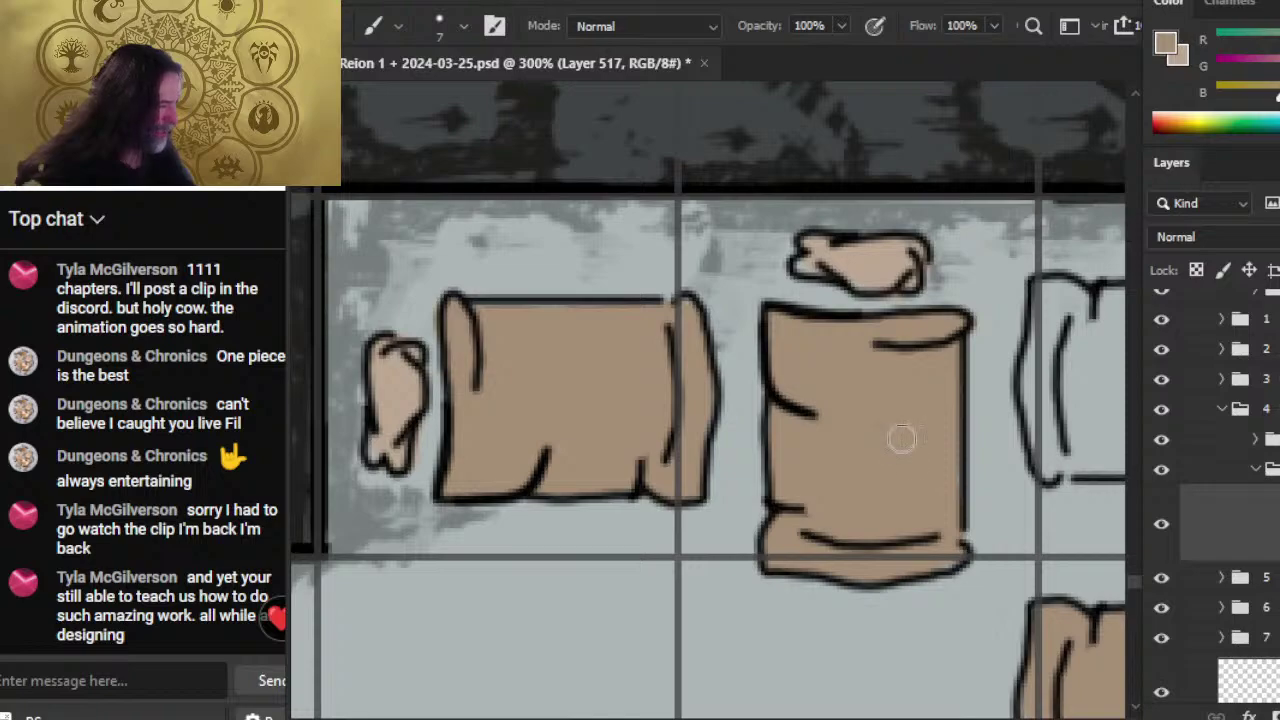
pyautogui.press('space')
pyautogui.moveTo(908, 458); pyautogui.dragTo(679, 403)
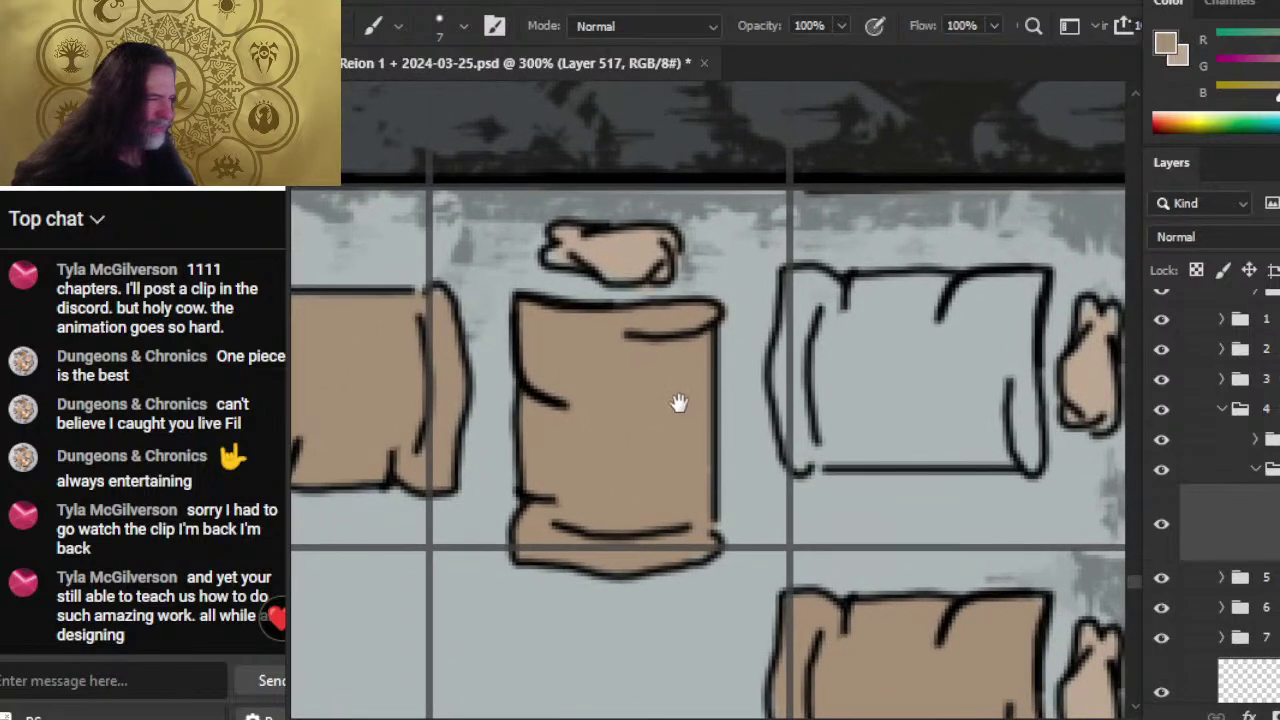
# - Fill the third room's upper-right bedroll with brown, covering the edges first and then the centre
pyautogui.moveTo(818, 303)
pyautogui.mouseDown()
pyautogui.moveTo(808, 288)
pyautogui.moveTo(795, 390)
pyautogui.moveTo(817, 300)
pyautogui.moveTo(812, 448)
pyautogui.moveTo(1018, 450)
pyautogui.moveTo(1022, 345)
pyautogui.moveTo(1012, 298)
pyautogui.moveTo(852, 296)
pyautogui.moveTo(828, 420)
pyautogui.mouseUp()
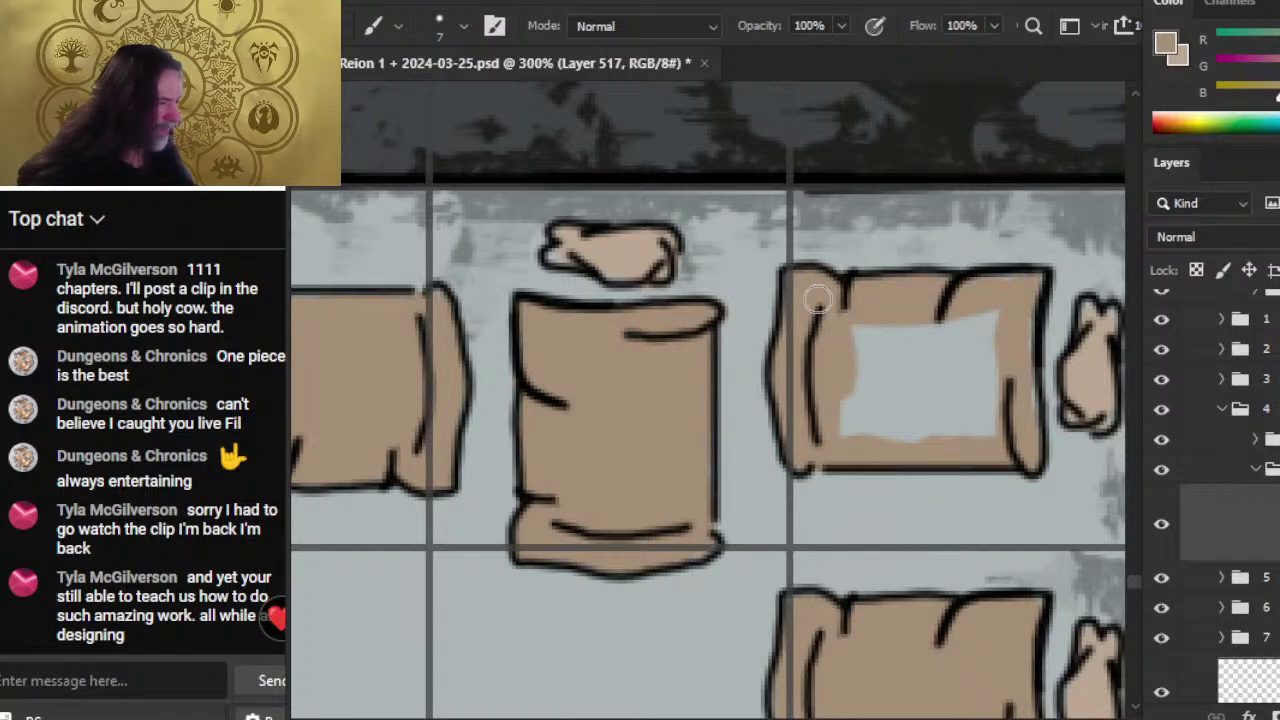
pyautogui.moveTo(850, 330)
pyautogui.mouseDown()
pyautogui.moveTo(884, 428)
pyautogui.moveTo(912, 334)
pyautogui.moveTo(918, 428)
pyautogui.moveTo(936, 332)
pyautogui.moveTo(958, 436)
pyautogui.moveTo(970, 322)
pyautogui.moveTo(980, 436)
pyautogui.moveTo(996, 312)
pyautogui.mouseUp()
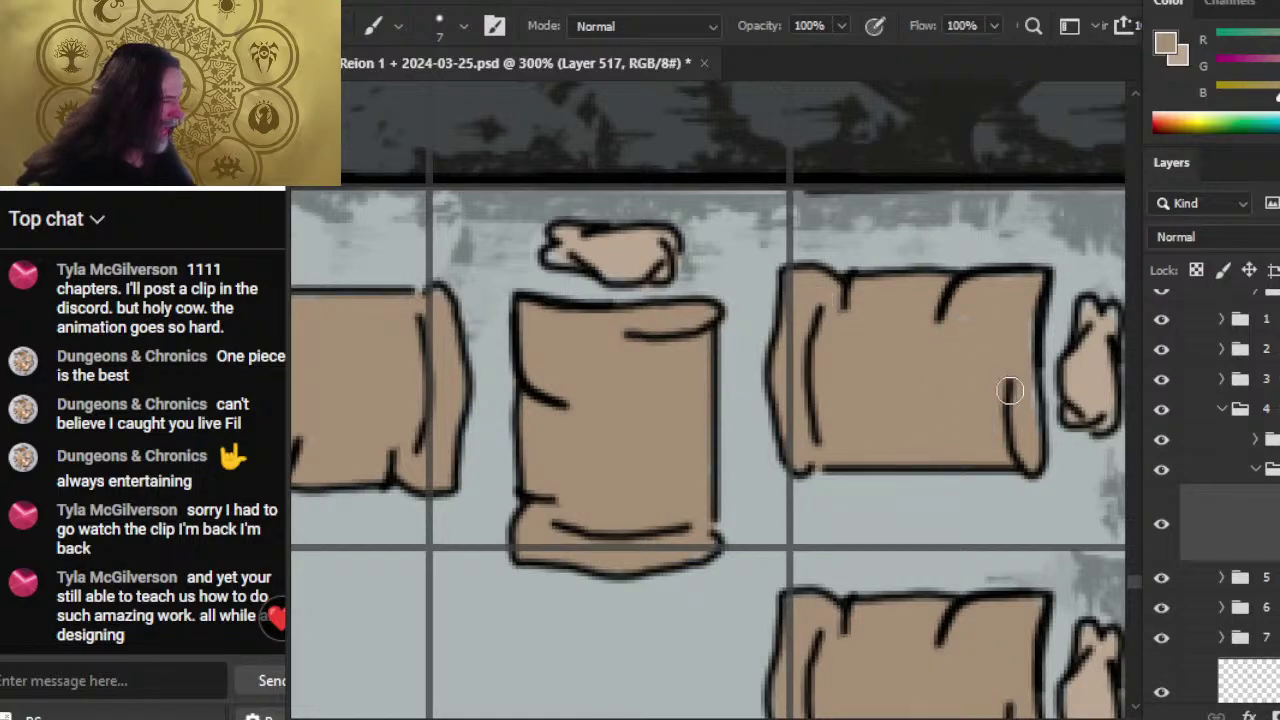
pyautogui.moveTo(932, 399)
pyautogui.mouseDown()
pyautogui.moveTo(877, 389)
pyautogui.moveTo(811, 309)
pyautogui.mouseUp()
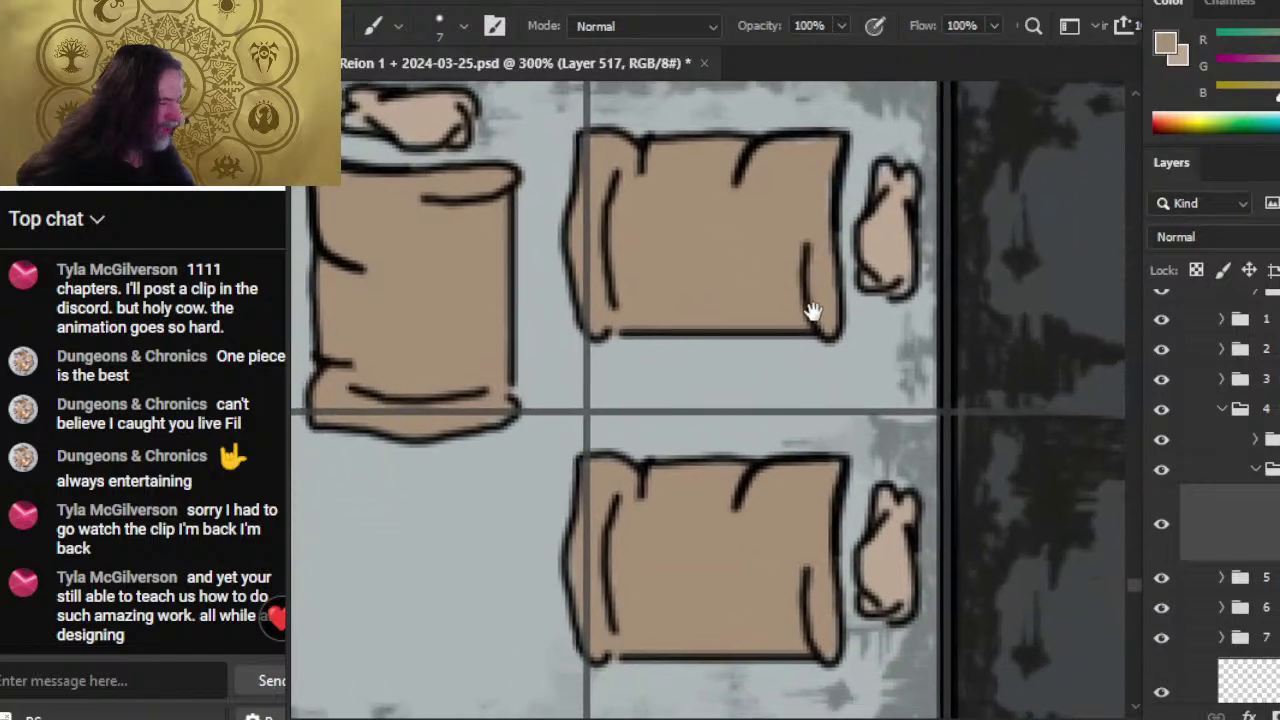
pyautogui.moveTo(770, 540)
pyautogui.mouseDown()
pyautogui.moveTo(861, 457)
pyautogui.moveTo(737, 514)
pyautogui.mouseUp()
# - Fill the four pillows in the fourth room, directly below the coloured rooms, with light tan using the Brush
pyautogui.press('z')
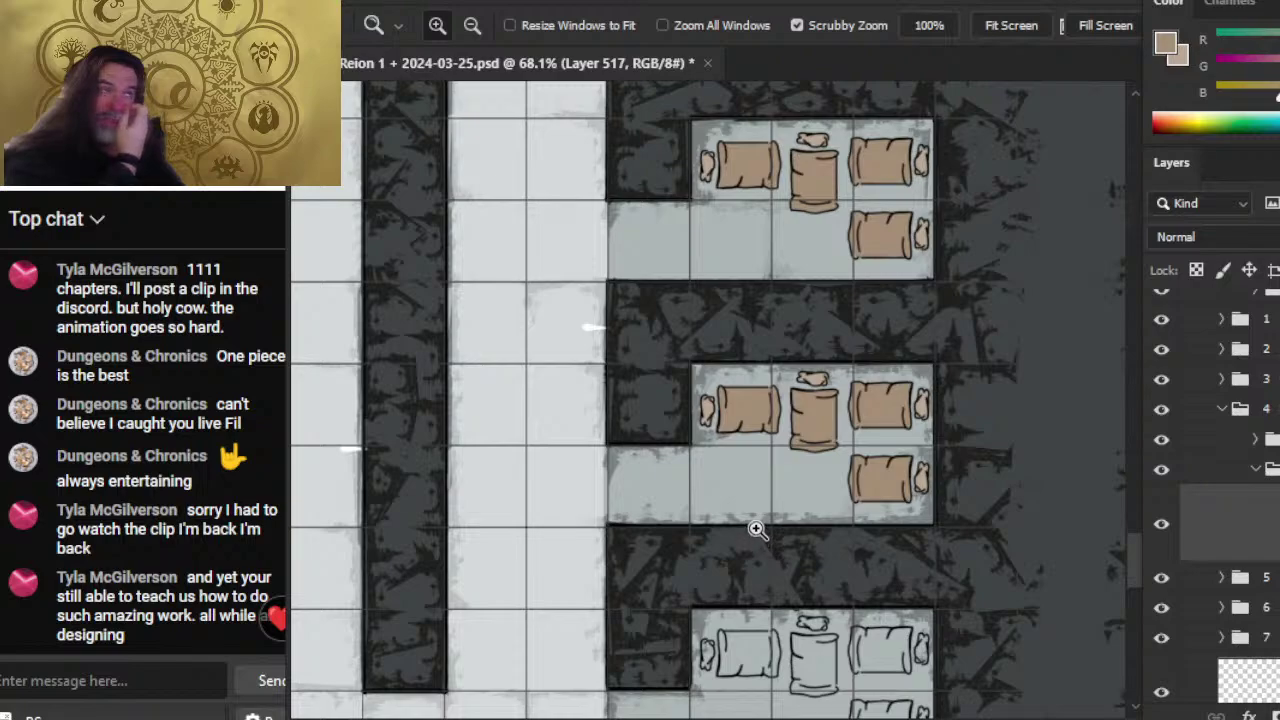
pyautogui.moveTo(886, 622); pyautogui.dragTo(842, 390)
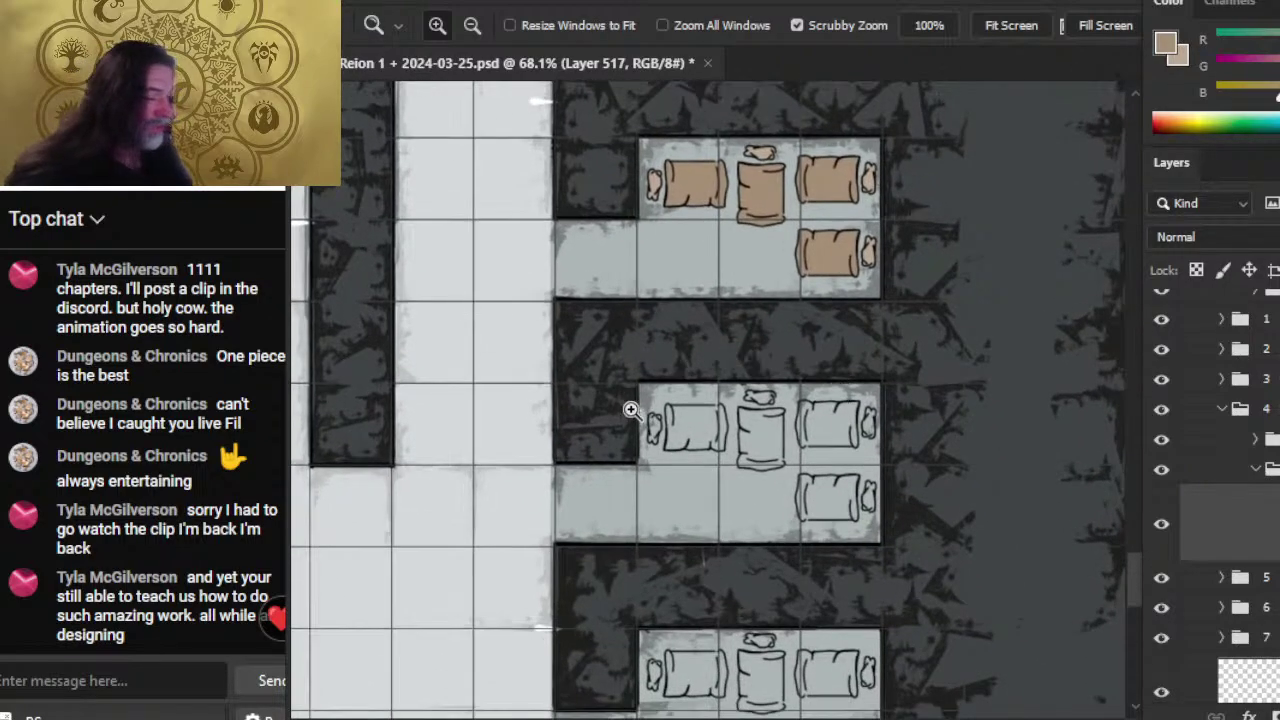
pyautogui.moveTo(631, 410); pyautogui.dragTo(651, 457)
pyautogui.press('b')
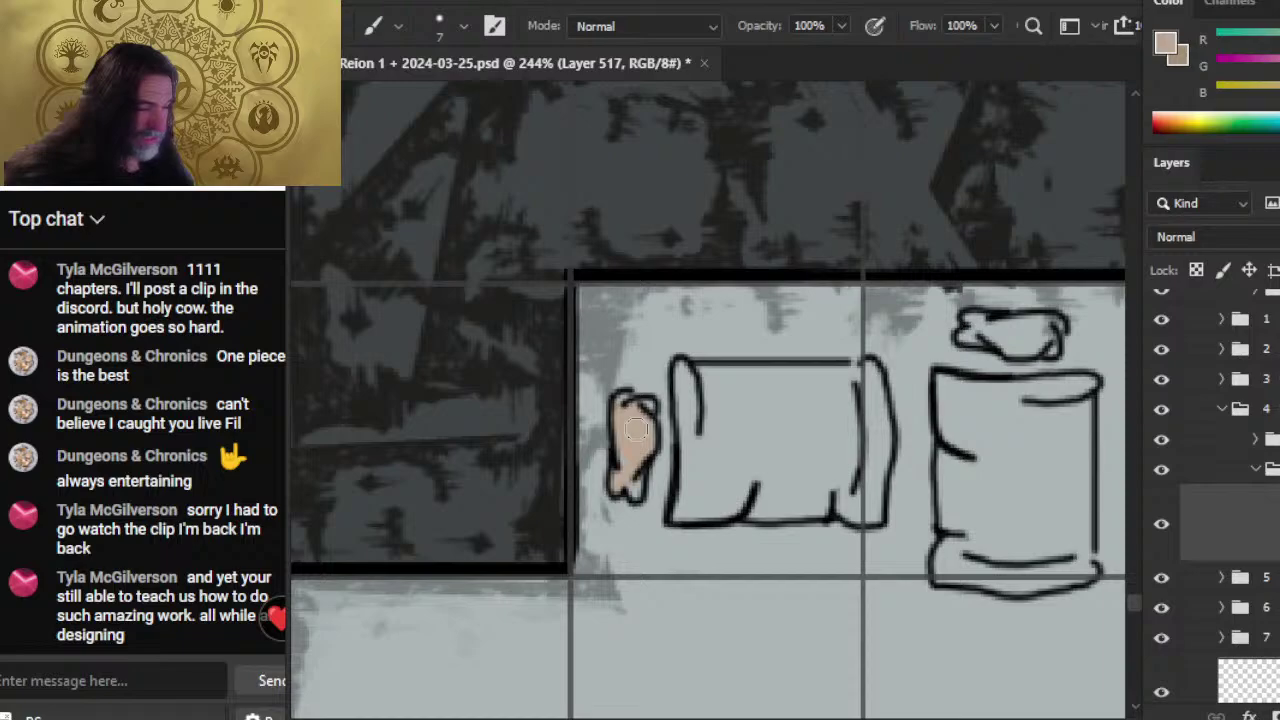
pyautogui.hscroll(4, 665, 455)
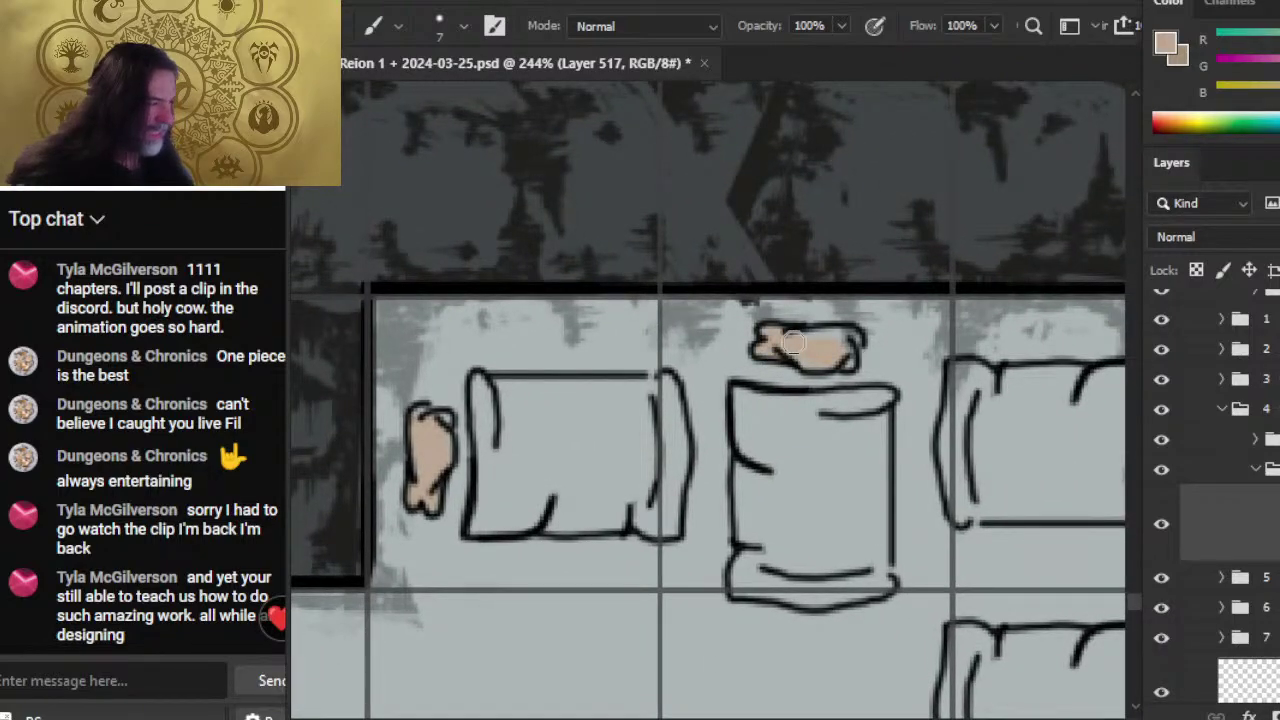
pyautogui.hscroll(6, 918, 374)
pyautogui.scroll(-2, 918, 374)
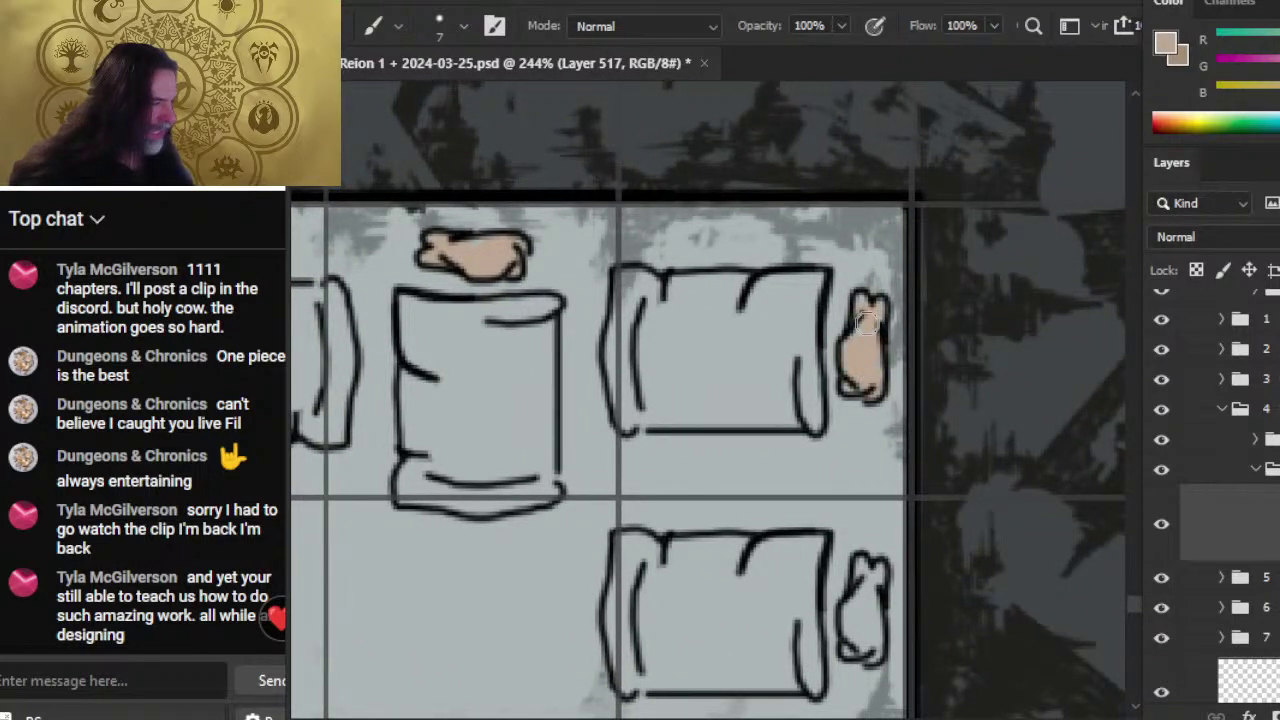
pyautogui.scroll(-3, 815, 410)
pyautogui.hscroll(1, 815, 410)
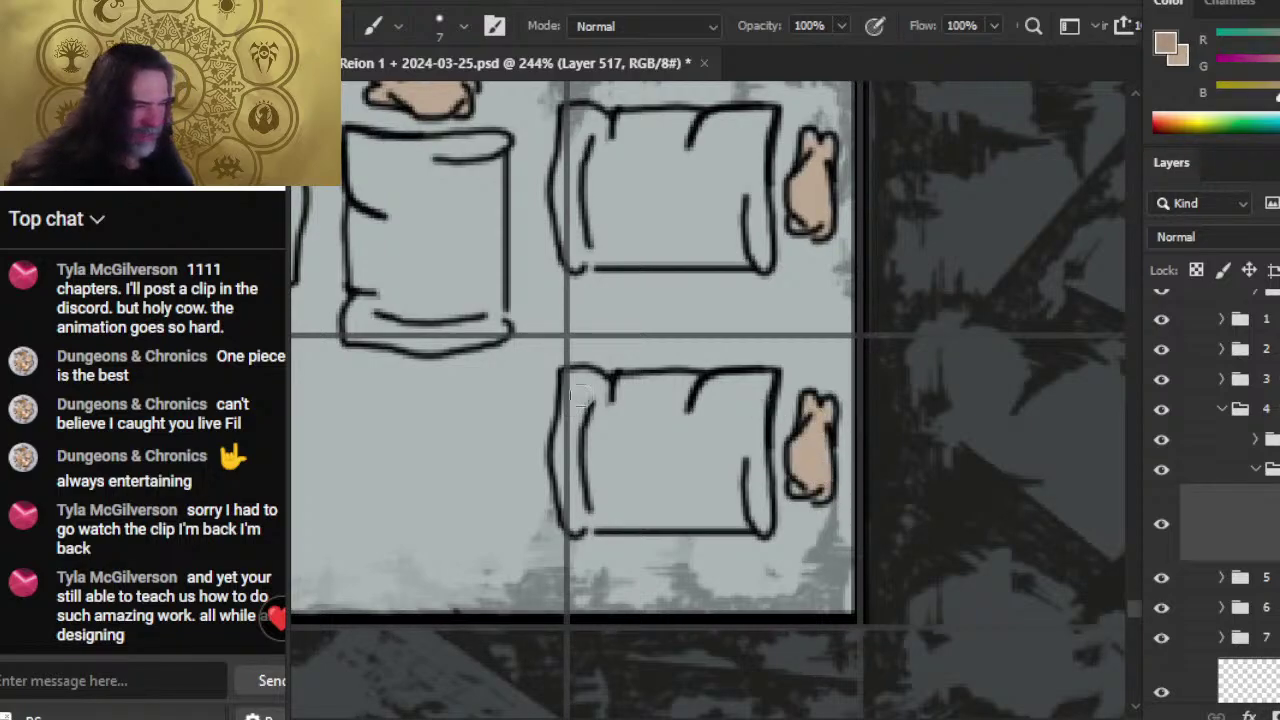
# - Fill the fourth room's lower-right bedroll with brown out to its black outline
pyautogui.moveTo(588, 402); pyautogui.dragTo(575, 381)
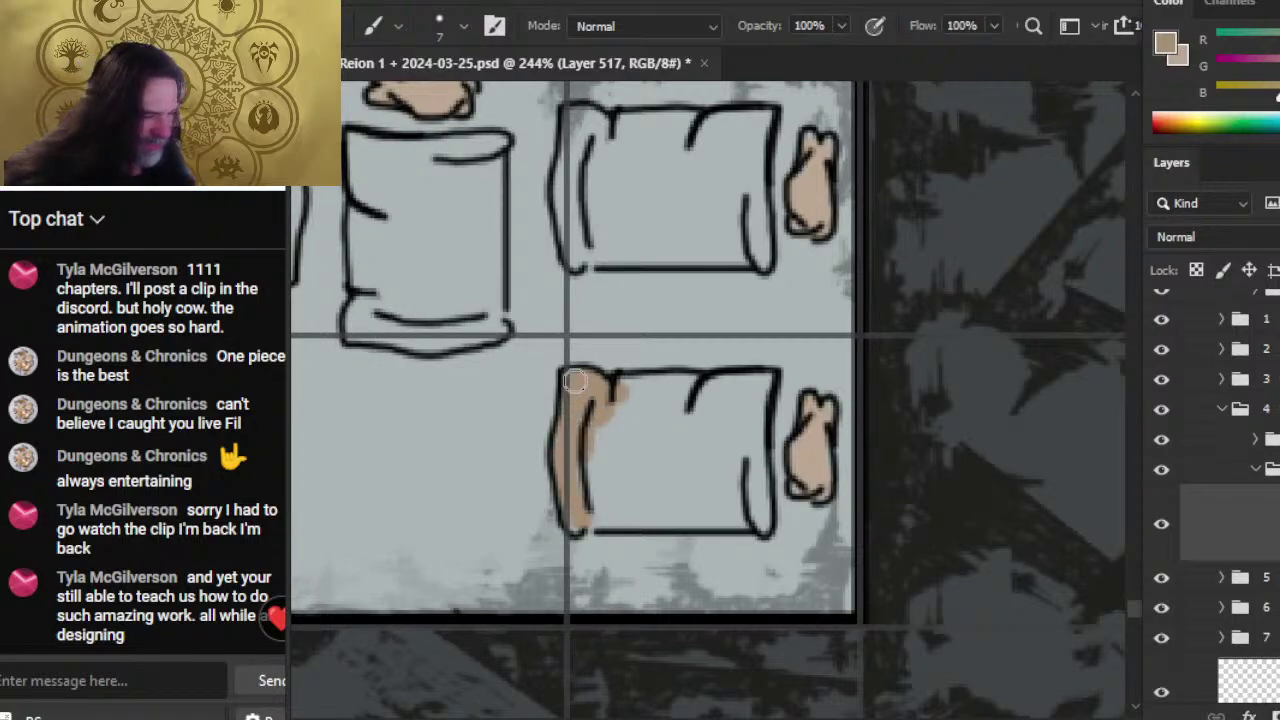
pyautogui.moveTo(588, 514)
pyautogui.mouseDown()
pyautogui.moveTo(736, 511)
pyautogui.moveTo(750, 376)
pyautogui.mouseUp()
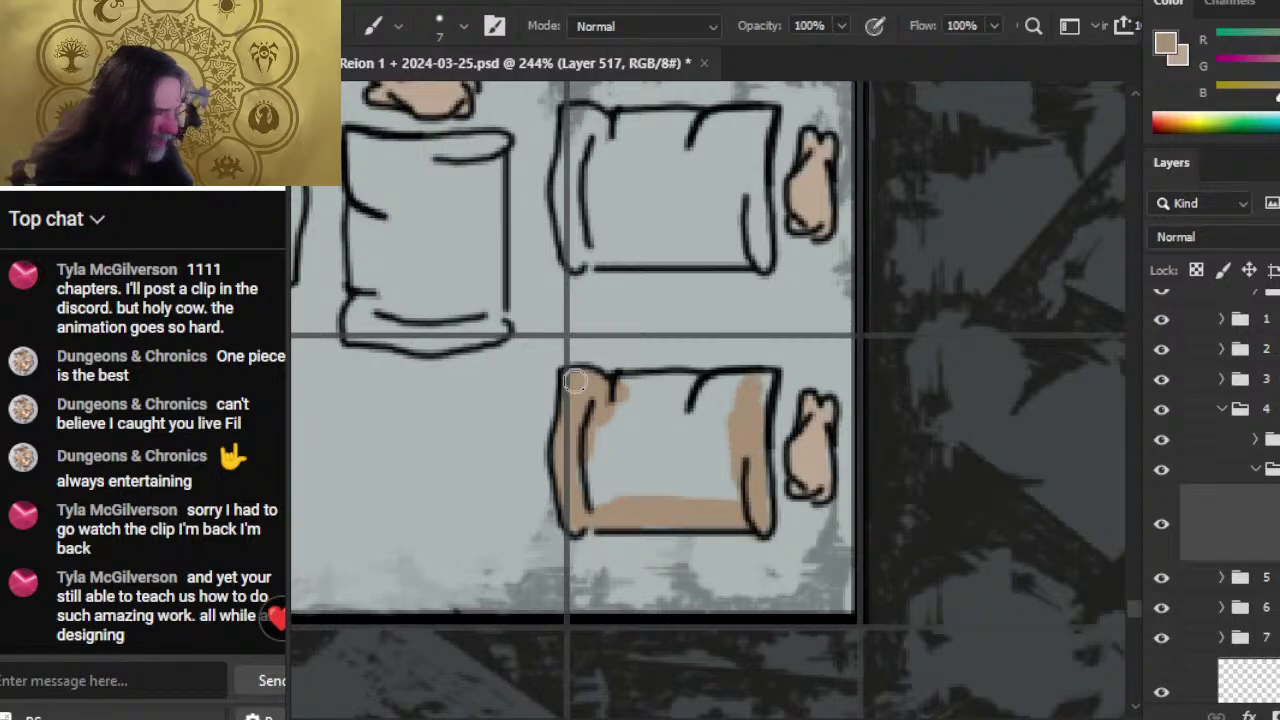
pyautogui.moveTo(735, 425)
pyautogui.mouseDown()
pyautogui.moveTo(722, 495)
pyautogui.moveTo(695, 540)
pyautogui.moveTo(605, 540)
pyautogui.moveTo(700, 548)
pyautogui.mouseUp()
pyautogui.press('e')
pyautogui.press('b')
pyautogui.moveTo(585, 480)
pyautogui.mouseDown()
pyautogui.moveTo(610, 425)
pyautogui.moveTo(685, 375)
pyautogui.mouseUp()
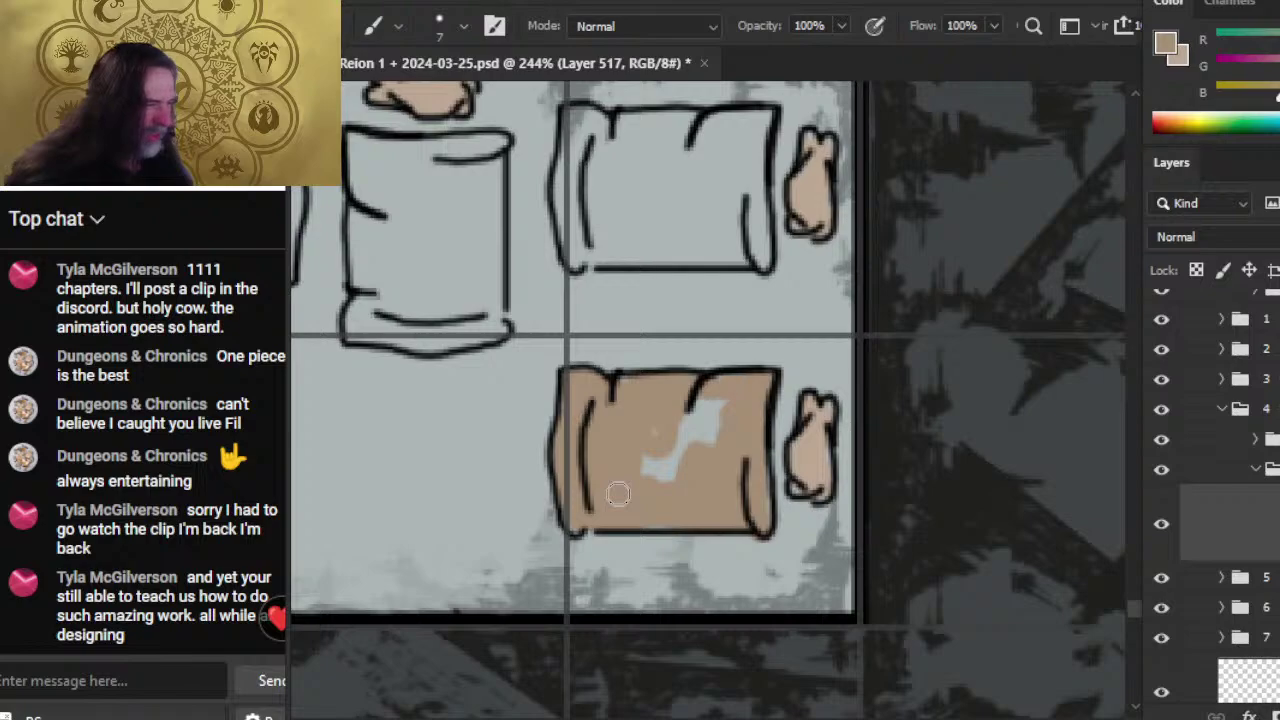
pyautogui.moveTo(650, 475); pyautogui.dragTo(688, 415)
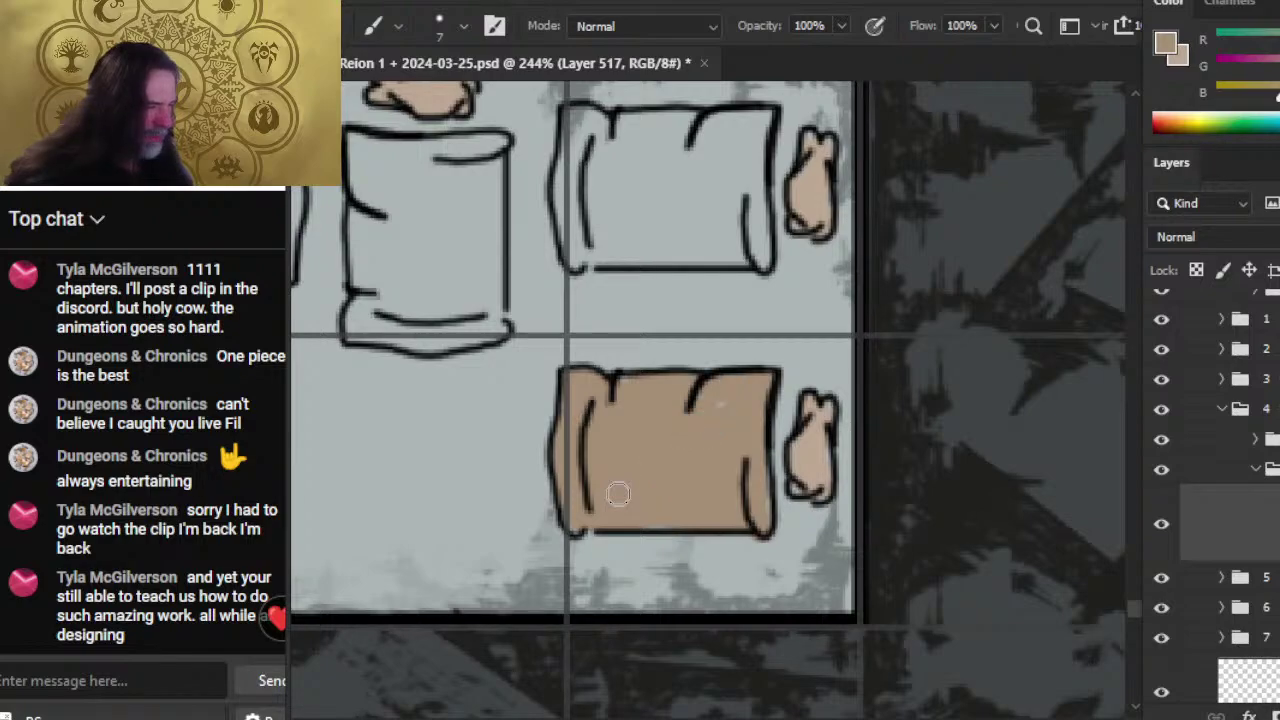
# - Fill the fourth room's upper-right bedroll with brown, including both rolled ends
pyautogui.moveTo(570, 356)
pyautogui.mouseDown()
pyautogui.moveTo(631, 491)
pyautogui.moveTo(573, 160)
pyautogui.mouseUp()
pyautogui.moveTo(636, 289); pyautogui.dragTo(636, 287)
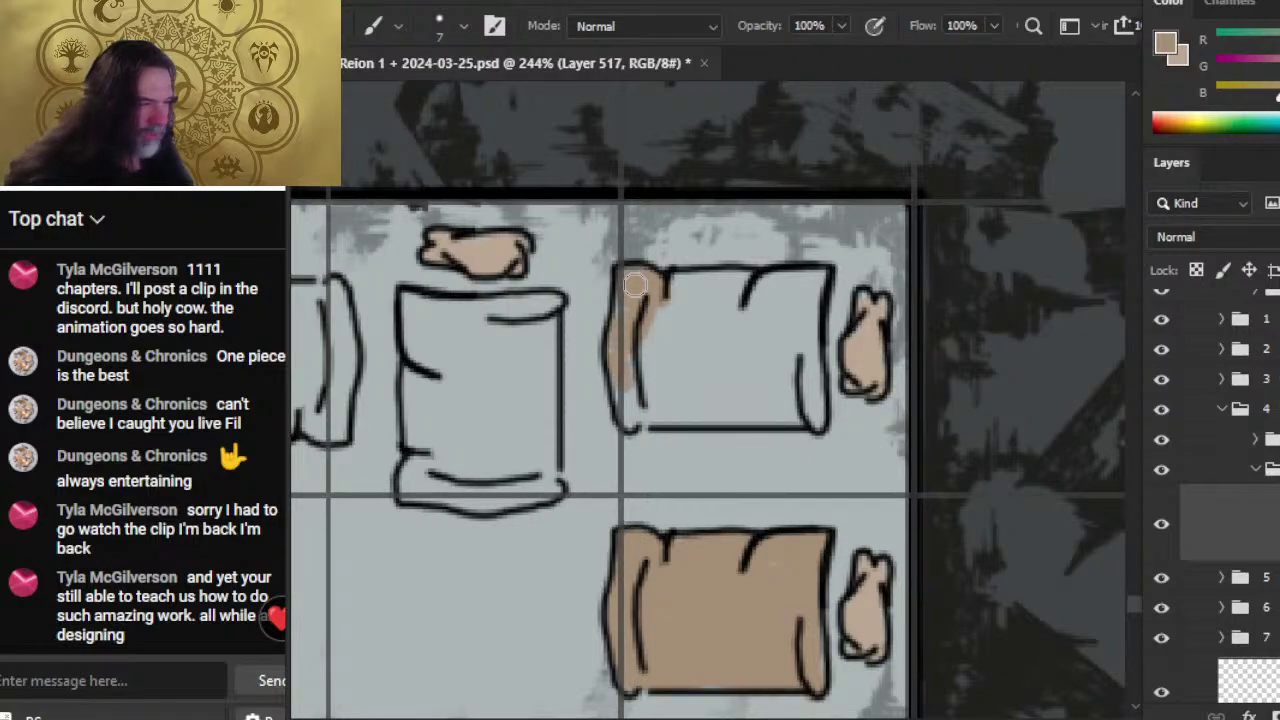
pyautogui.moveTo(628, 390)
pyautogui.mouseDown()
pyautogui.moveTo(632, 425)
pyautogui.moveTo(822, 408)
pyautogui.moveTo(800, 322)
pyautogui.moveTo(812, 278)
pyautogui.moveTo(735, 292)
pyautogui.moveTo(785, 330)
pyautogui.moveTo(765, 392)
pyautogui.moveTo(650, 385)
pyautogui.moveTo(660, 310)
pyautogui.mouseUp()
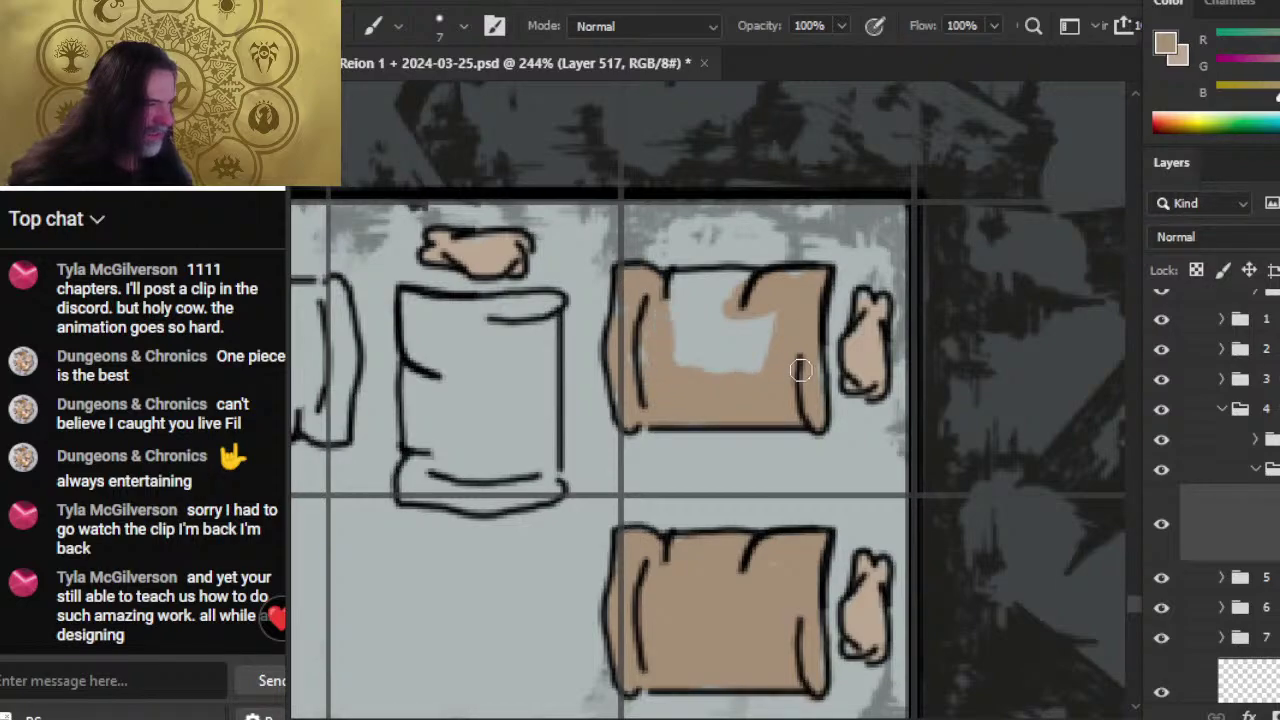
pyautogui.moveTo(690, 364)
pyautogui.mouseDown()
pyautogui.moveTo(680, 290)
pyautogui.moveTo(750, 276)
pyautogui.mouseUp()
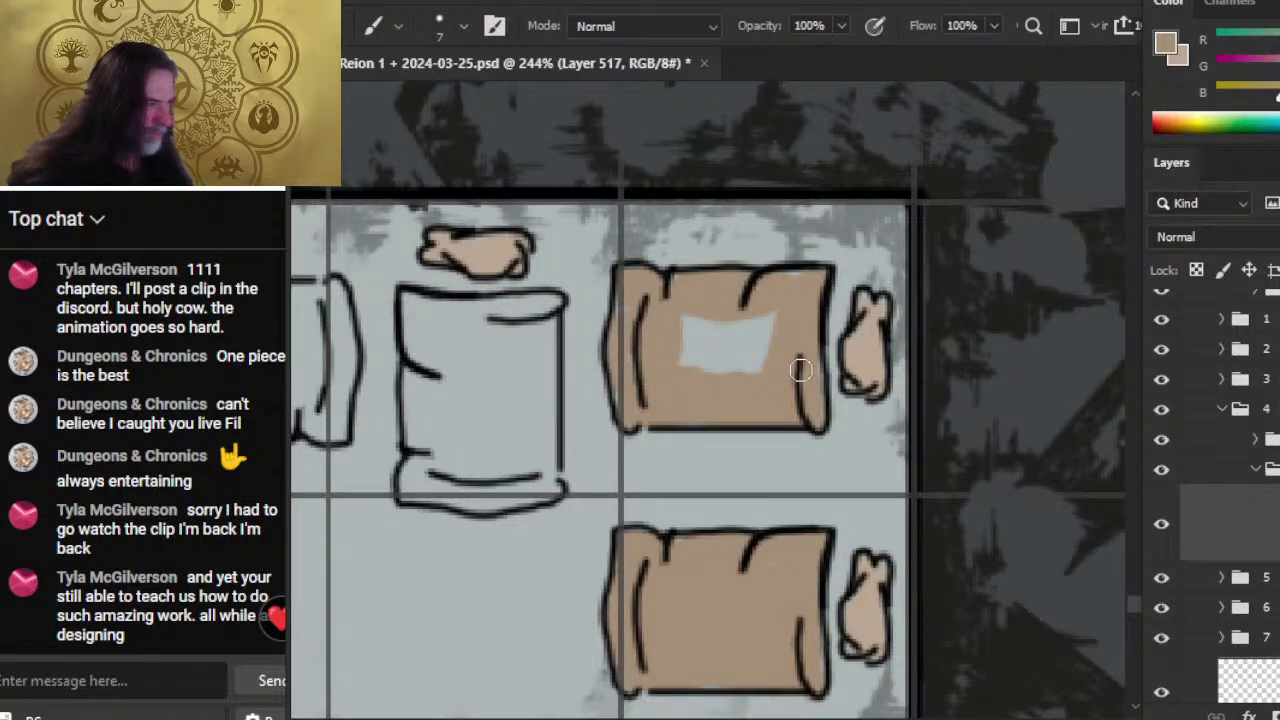
pyautogui.moveTo(685, 322)
pyautogui.mouseDown()
pyautogui.moveTo(720, 338)
pyautogui.moveTo(700, 356)
pyautogui.moveTo(768, 330)
pyautogui.mouseUp()
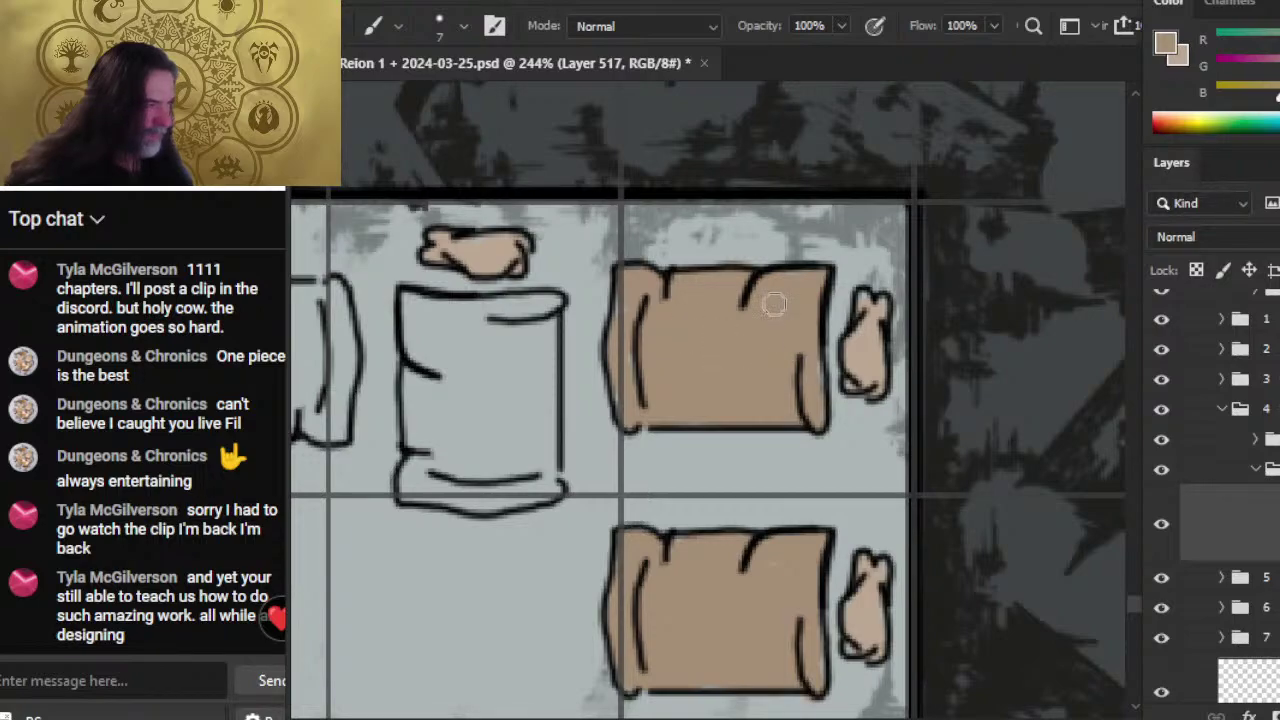
# - Fill the fourth room's left bedroll with brown inside its outline
pyautogui.moveTo(623, 443)
pyautogui.mouseDown()
pyautogui.moveTo(775, 427)
pyautogui.moveTo(363, 374)
pyautogui.mouseUp()
pyautogui.moveTo(854, 406); pyautogui.dragTo(416, 363)
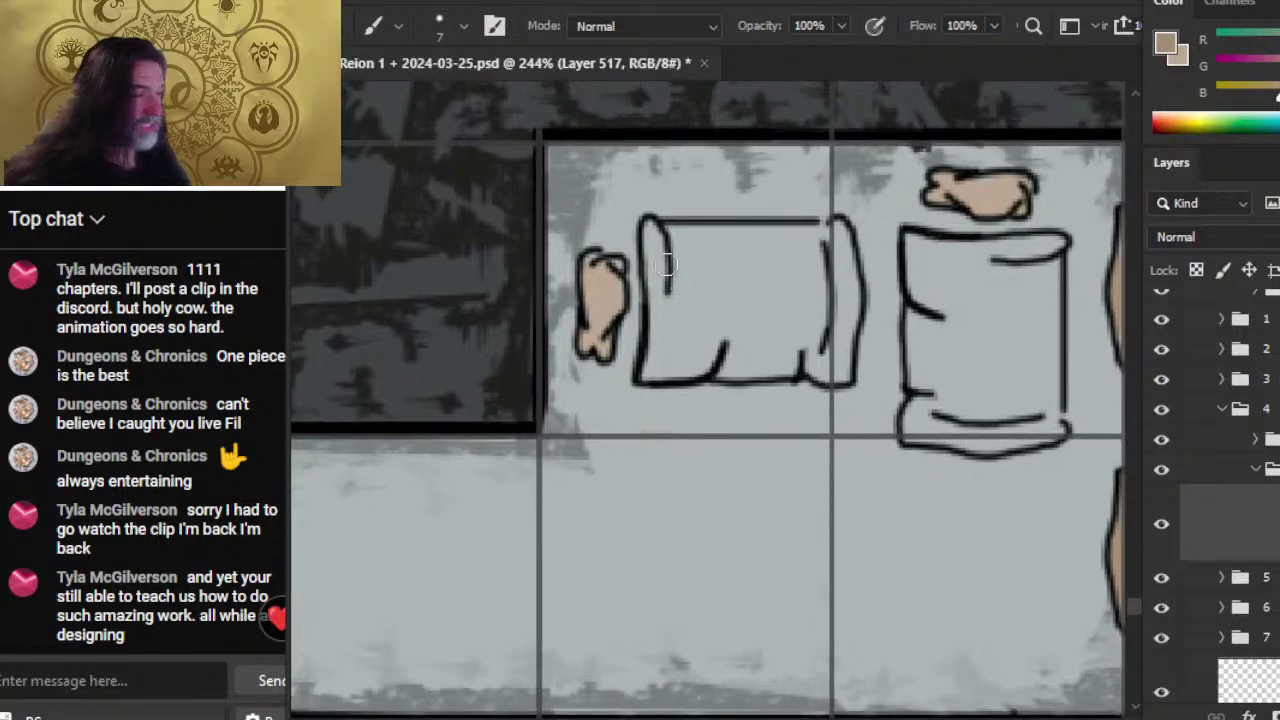
pyautogui.moveTo(659, 243)
pyautogui.mouseDown()
pyautogui.moveTo(655, 378)
pyautogui.moveTo(815, 358)
pyautogui.moveTo(842, 374)
pyautogui.moveTo(845, 285)
pyautogui.moveTo(821, 234)
pyautogui.moveTo(664, 238)
pyautogui.moveTo(806, 254)
pyautogui.moveTo(676, 272)
pyautogui.moveTo(708, 282)
pyautogui.moveTo(686, 350)
pyautogui.mouseUp()
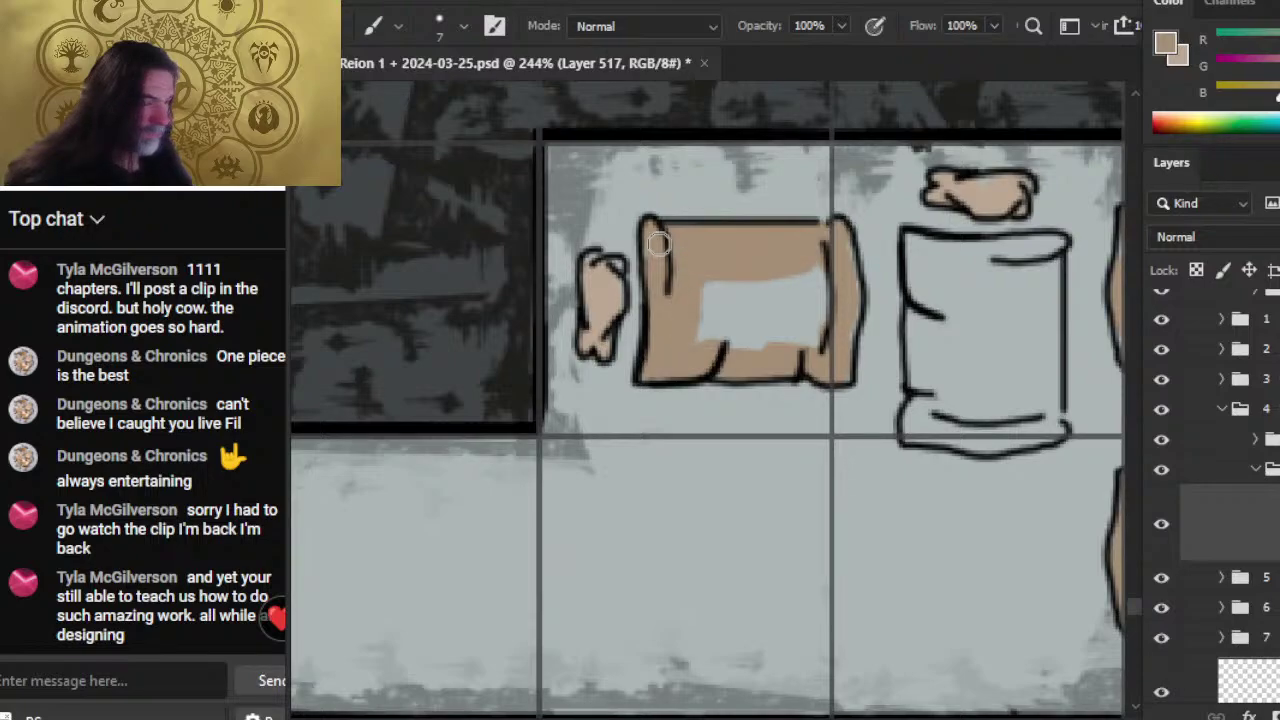
pyautogui.moveTo(700, 300)
pyautogui.mouseDown()
pyautogui.moveTo(745, 320)
pyautogui.moveTo(822, 300)
pyautogui.mouseUp()
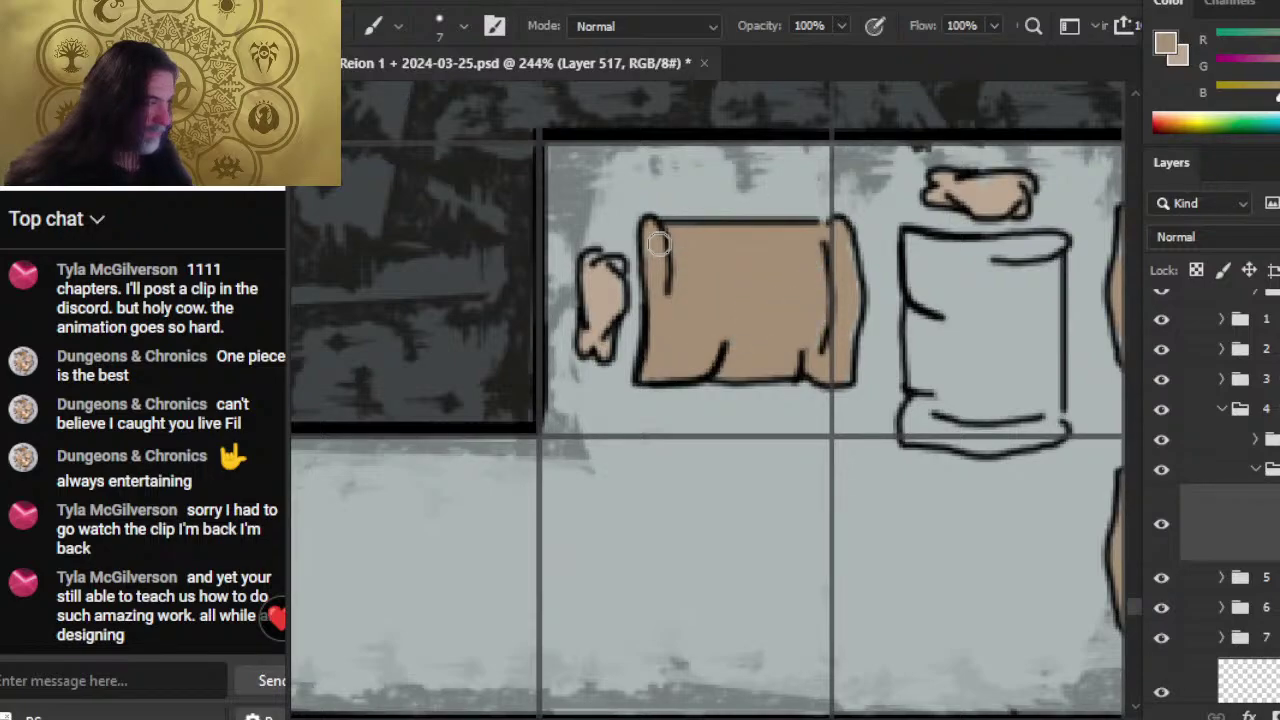
# - Fill the fourth room's vertical middle bedroll with brown
pyautogui.moveTo(880, 329); pyautogui.dragTo(623, 323)
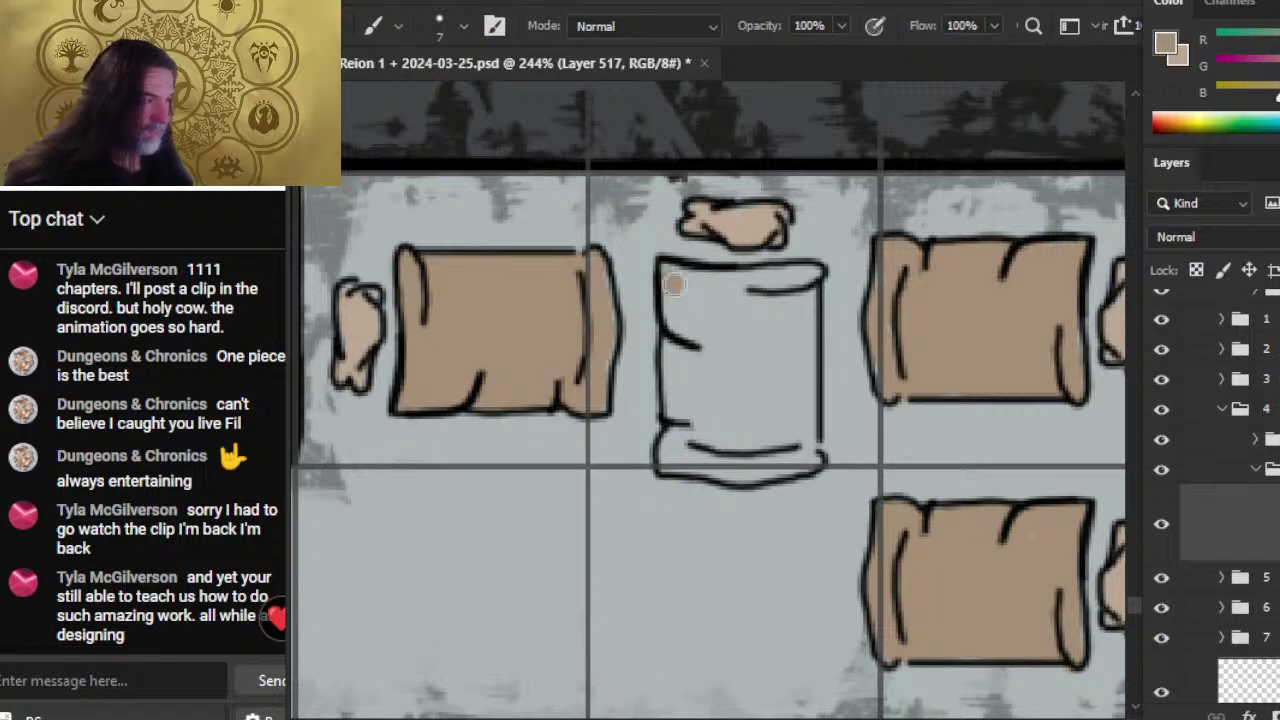
pyautogui.moveTo(668, 268)
pyautogui.mouseDown()
pyautogui.moveTo(704, 360)
pyautogui.moveTo(722, 290)
pyautogui.moveTo(795, 272)
pyautogui.moveTo(740, 315)
pyautogui.moveTo(785, 350)
pyautogui.moveTo(790, 390)
pyautogui.moveTo(805, 380)
pyautogui.moveTo(805, 440)
pyautogui.moveTo(740, 360)
pyautogui.moveTo(705, 378)
pyautogui.moveTo(665, 372)
pyautogui.moveTo(682, 455)
pyautogui.moveTo(818, 472)
pyautogui.mouseUp()
pyautogui.moveTo(692, 440)
pyautogui.mouseDown()
pyautogui.moveTo(752, 372)
pyautogui.moveTo(785, 440)
pyautogui.moveTo(669, 443)
pyautogui.mouseUp()
# - Examine the coloured bedrolls and pillows across the finished rooms for gaps and paint outside the outlines
pyautogui.press('z')
pyautogui.moveTo(768, 464); pyautogui.dragTo(720, 474)
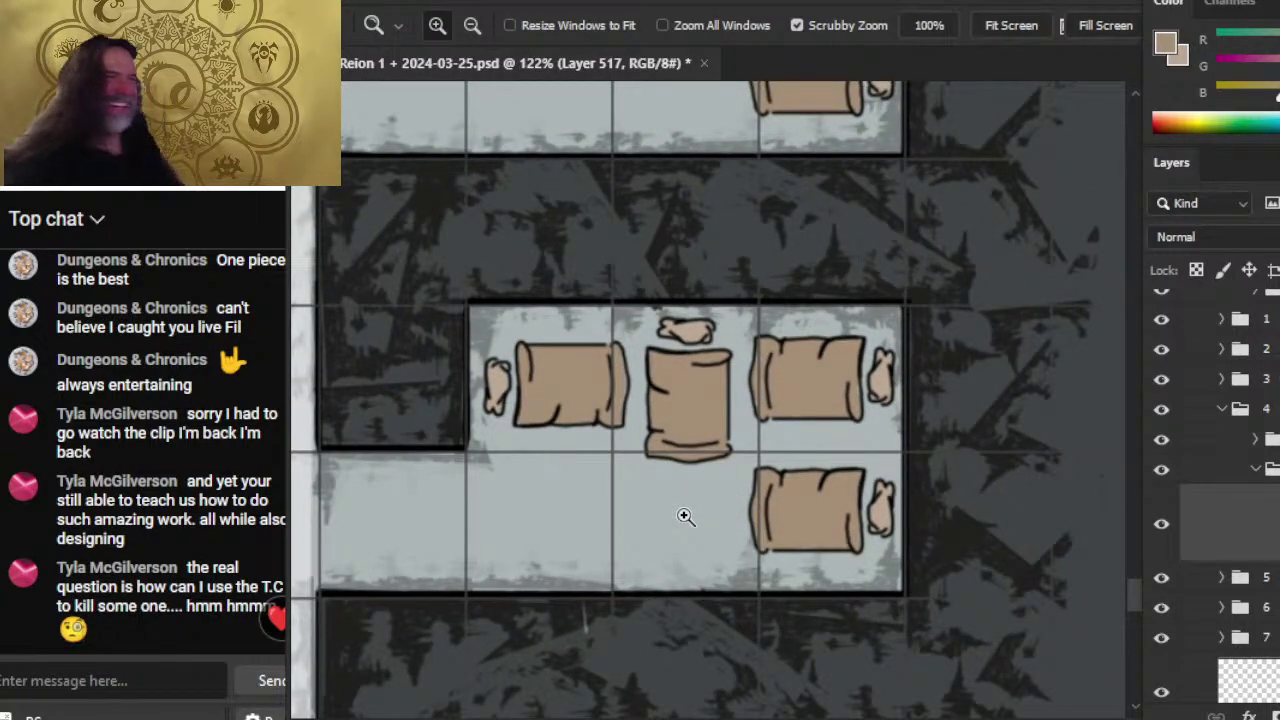
pyautogui.moveTo(789, 423); pyautogui.dragTo(651, 394)
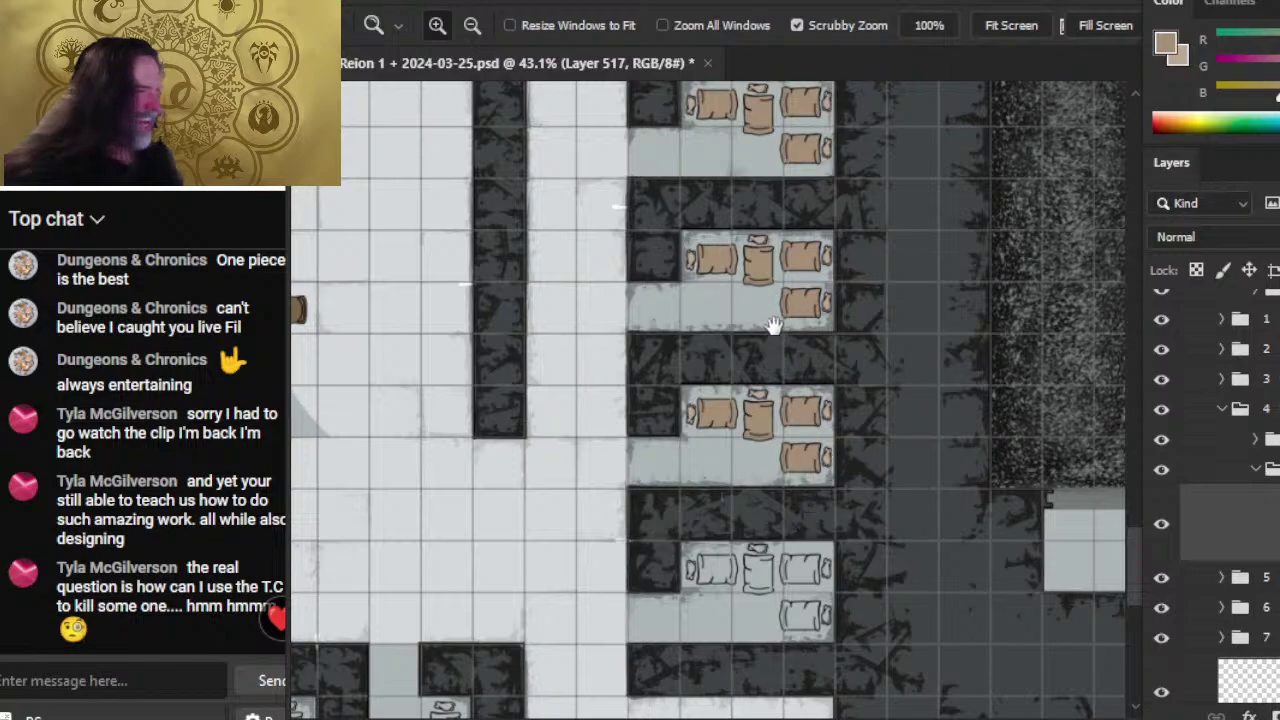
pyautogui.moveTo(771, 326); pyautogui.dragTo(729, 573)
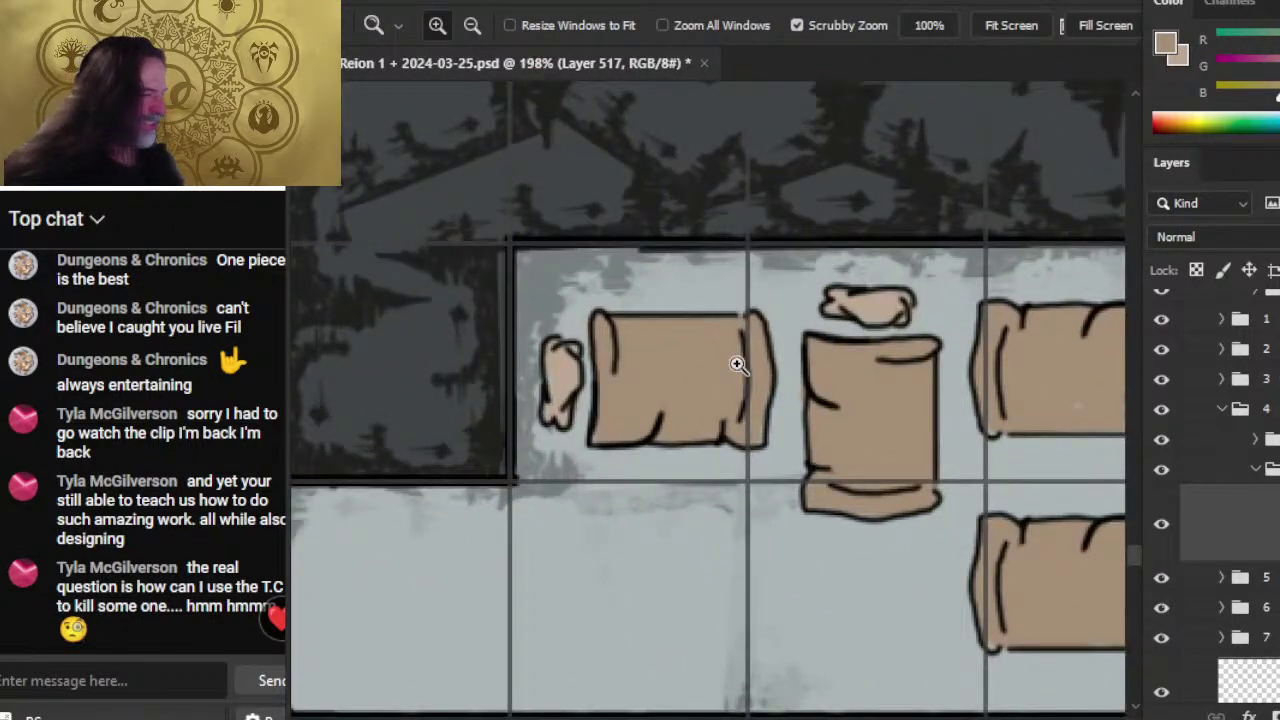
pyautogui.moveTo(725, 385); pyautogui.dragTo(740, 367)
pyautogui.press('b')
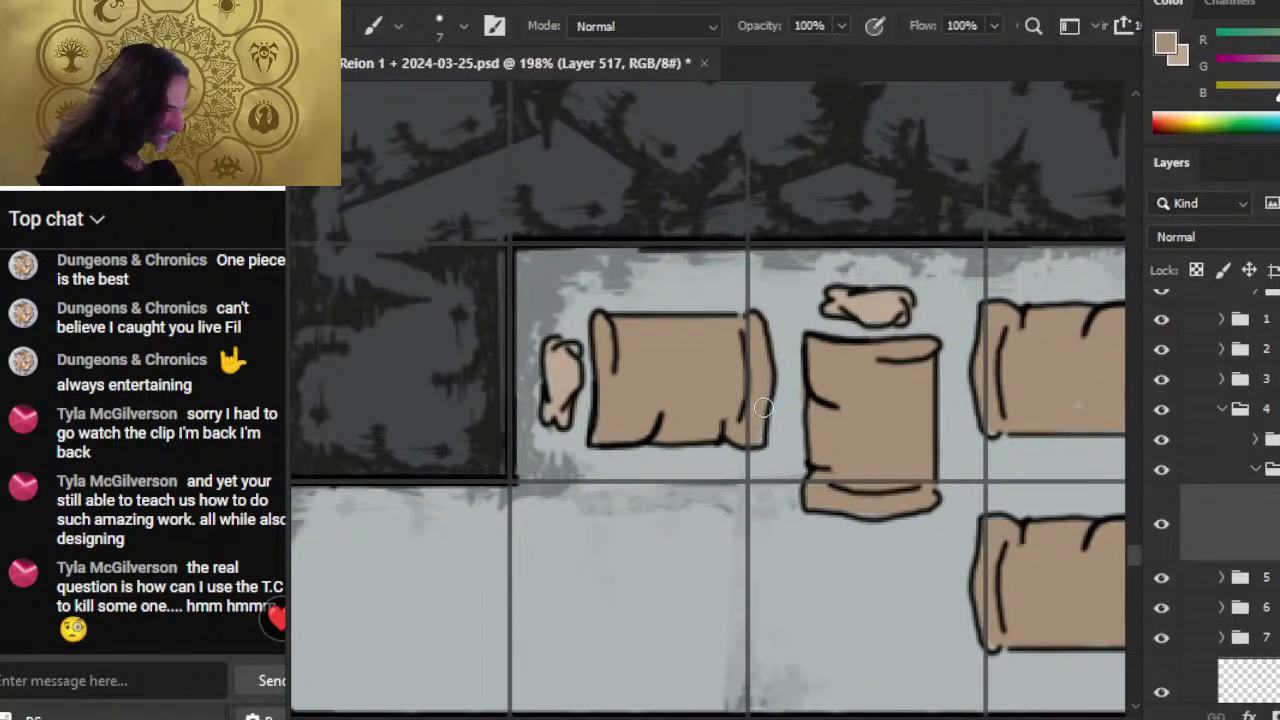
pyautogui.moveTo(884, 338); pyautogui.dragTo(818, 460)
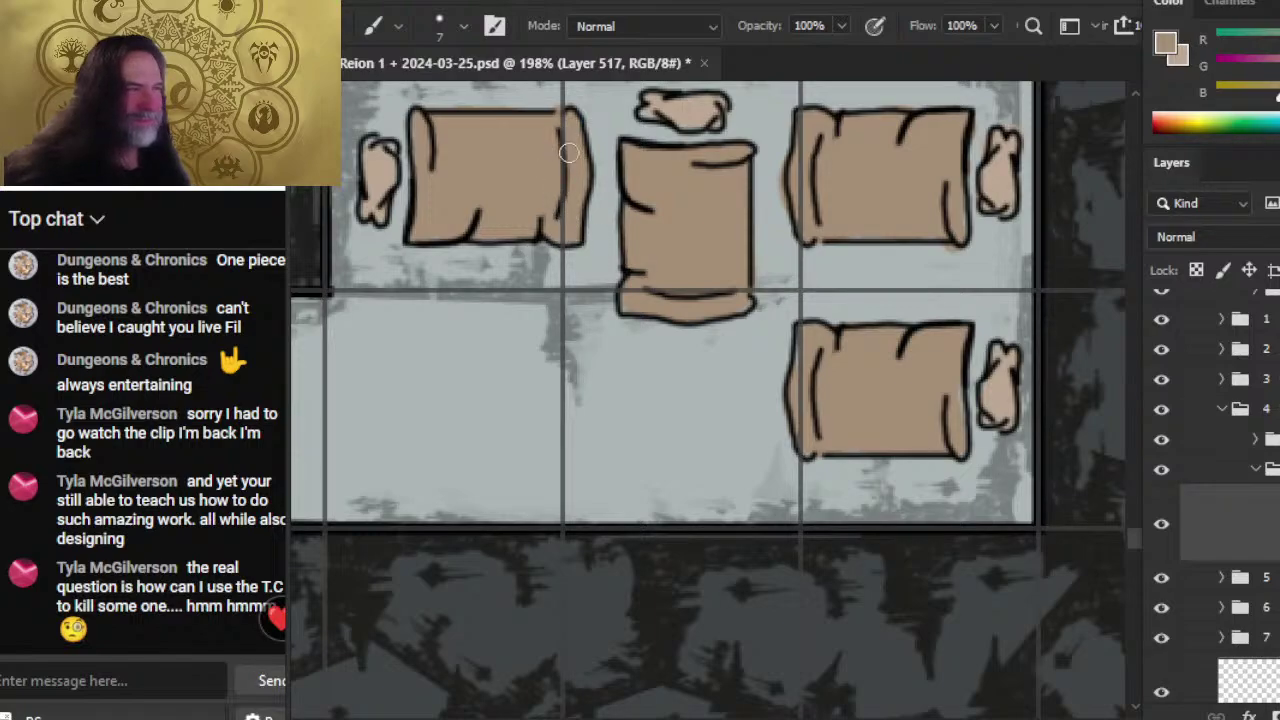
pyautogui.moveTo(903, 433); pyautogui.dragTo(850, 236)
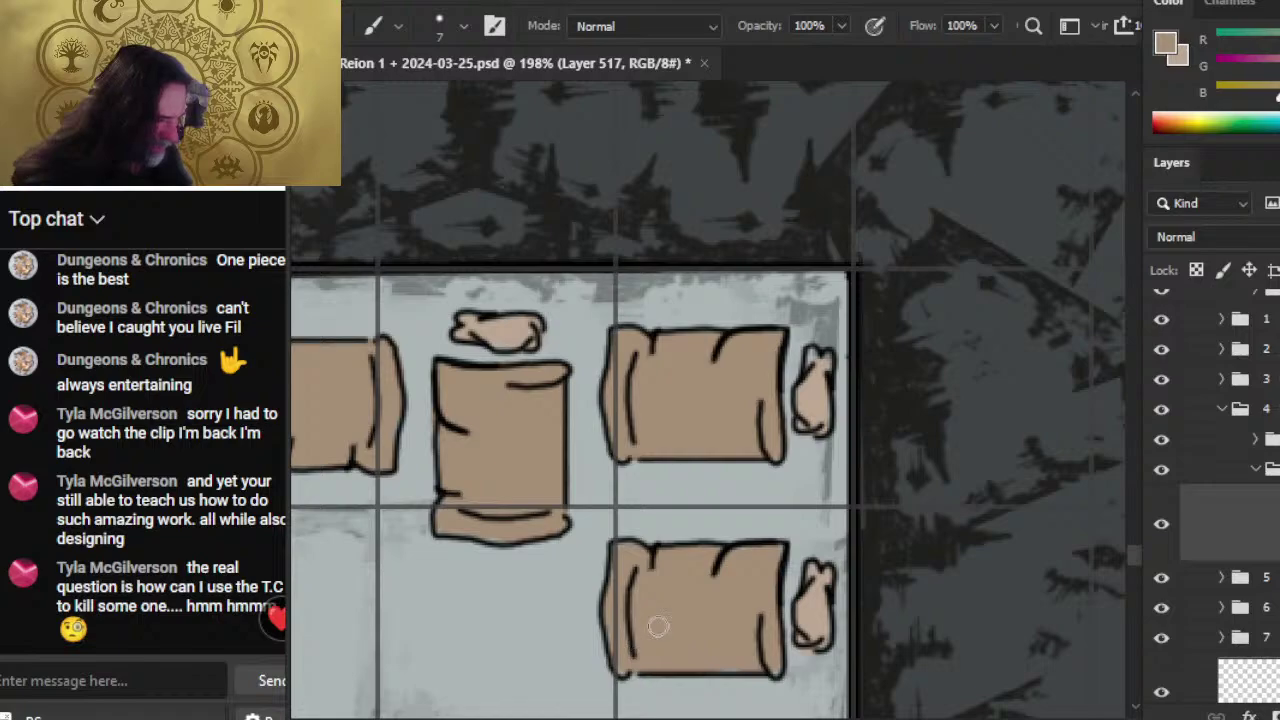
pyautogui.moveTo(527, 519); pyautogui.dragTo(777, 457)
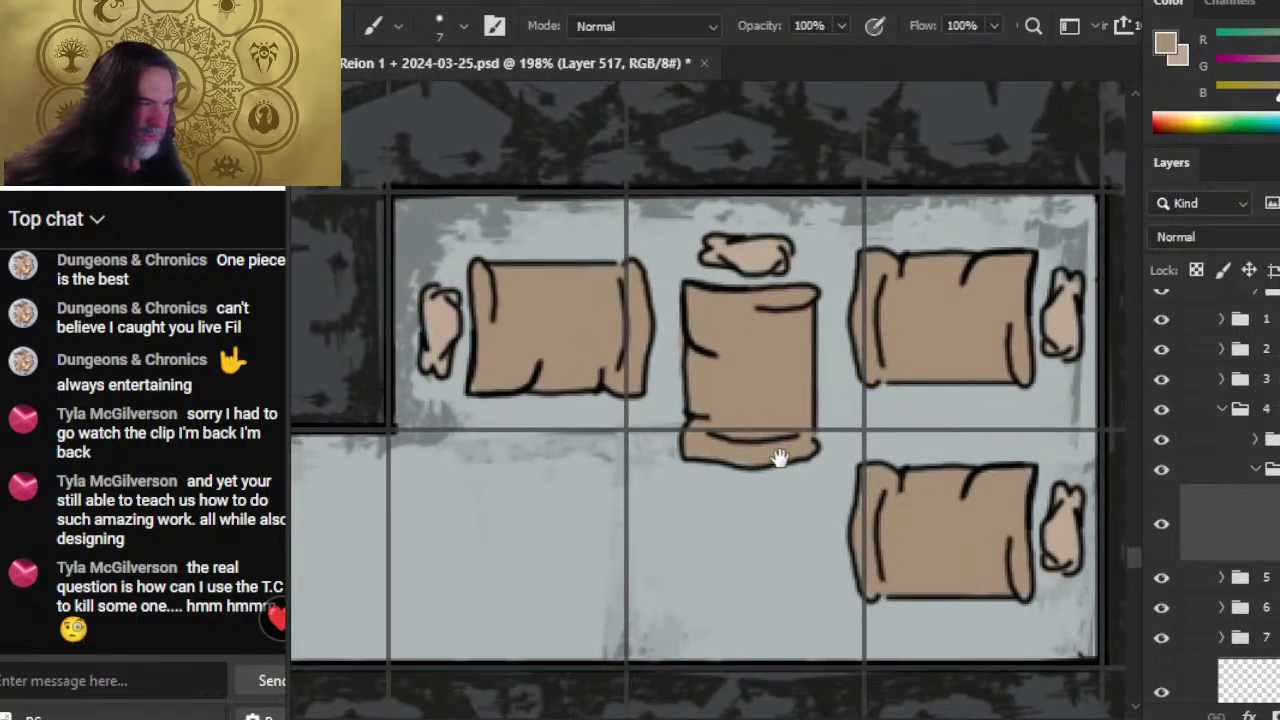
# - Fill the four pillows in the fifth room, the next uncoloured one below, with light tan
pyautogui.press('z')
pyautogui.moveTo(818, 516); pyautogui.dragTo(689, 516)
pyautogui.moveTo(811, 578); pyautogui.dragTo(726, 300)
pyautogui.moveTo(676, 465); pyautogui.dragTo(805, 491)
pyautogui.moveTo(897, 611); pyautogui.dragTo(672, 312)
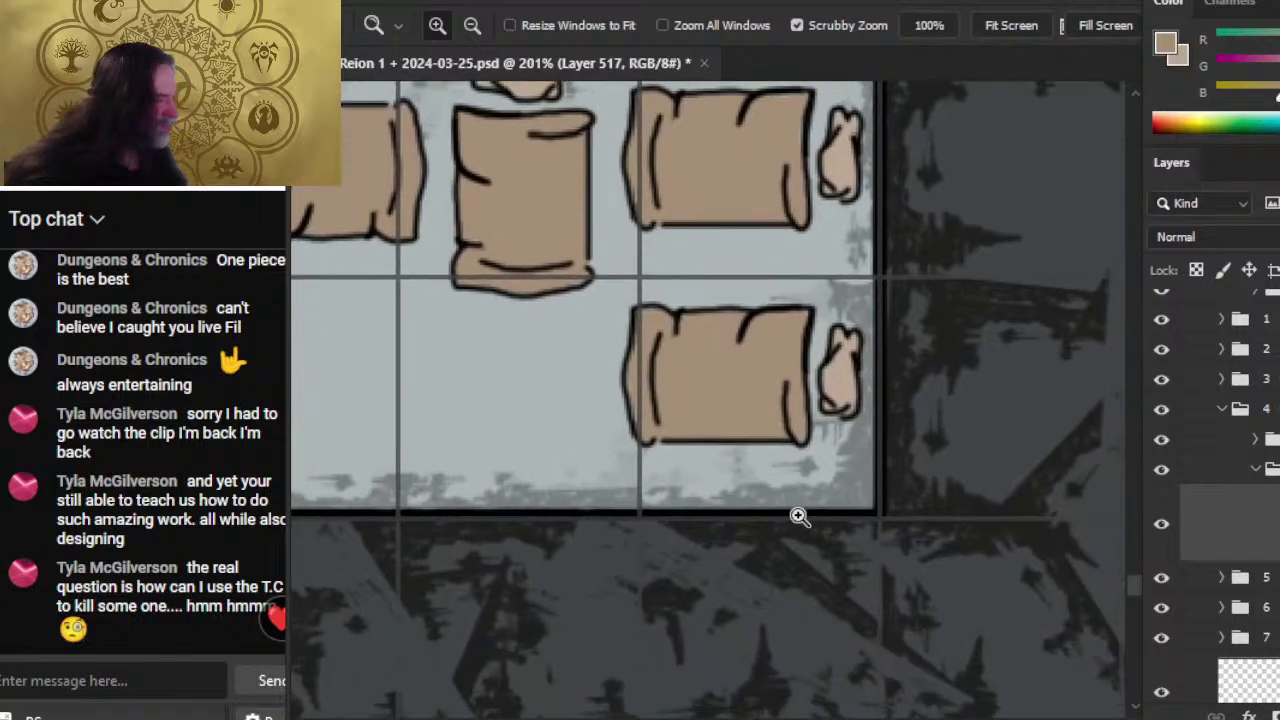
pyautogui.moveTo(799, 516); pyautogui.dragTo(650, 336)
pyautogui.scroll(4, 552, 396)
pyautogui.press('b')
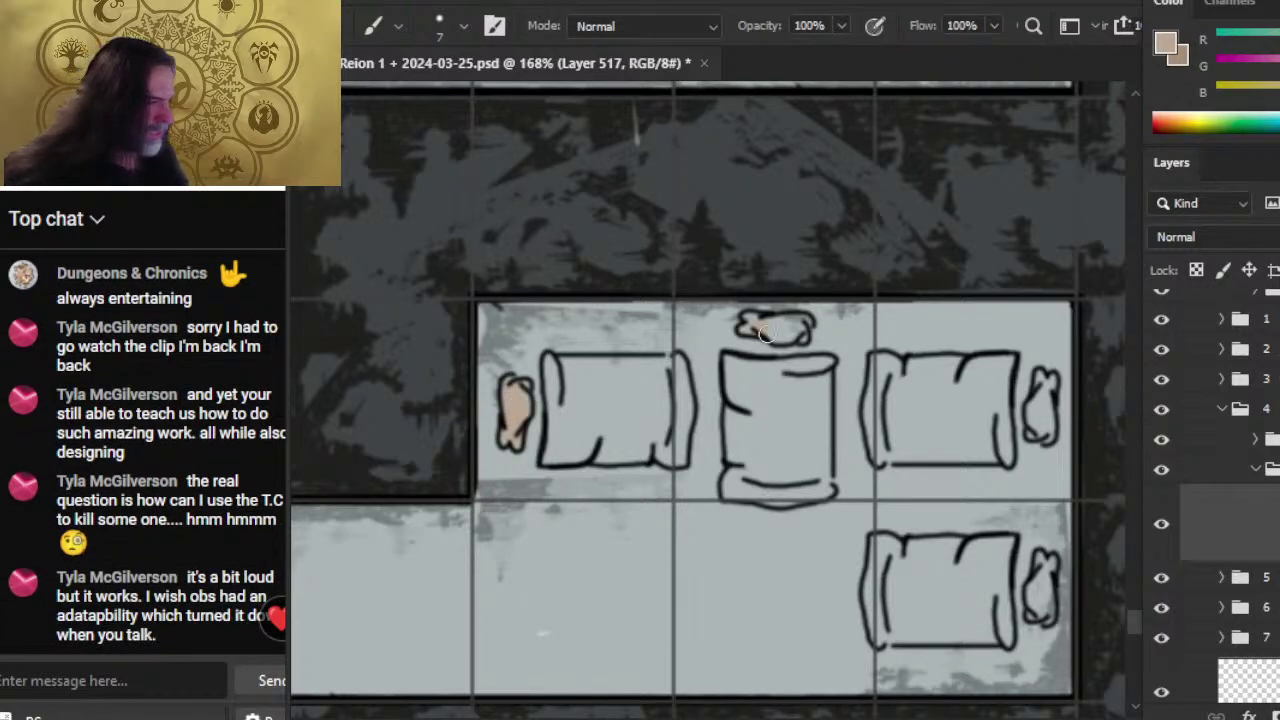
pyautogui.moveTo(869, 388); pyautogui.dragTo(610, 347)
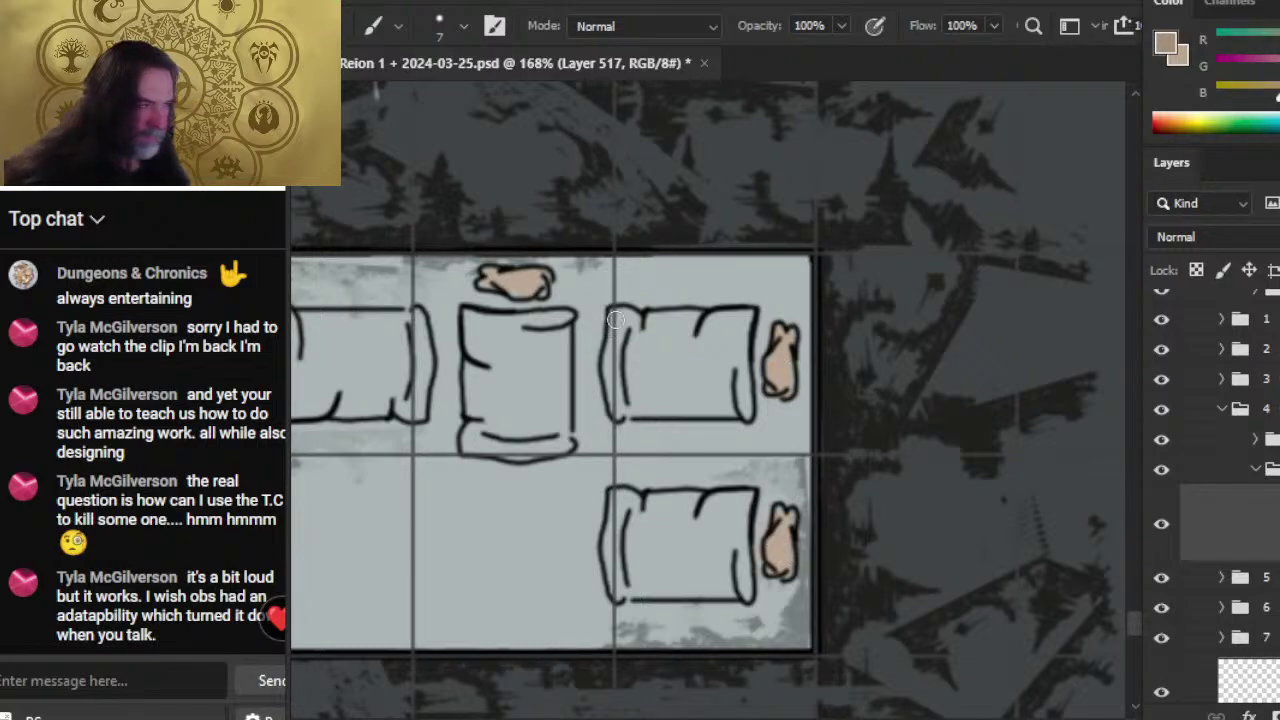
# - Paint the edges and most of the interior of the fifth room's upper-right bedroll brown
pyautogui.moveTo(612, 370); pyautogui.dragTo(614, 319)
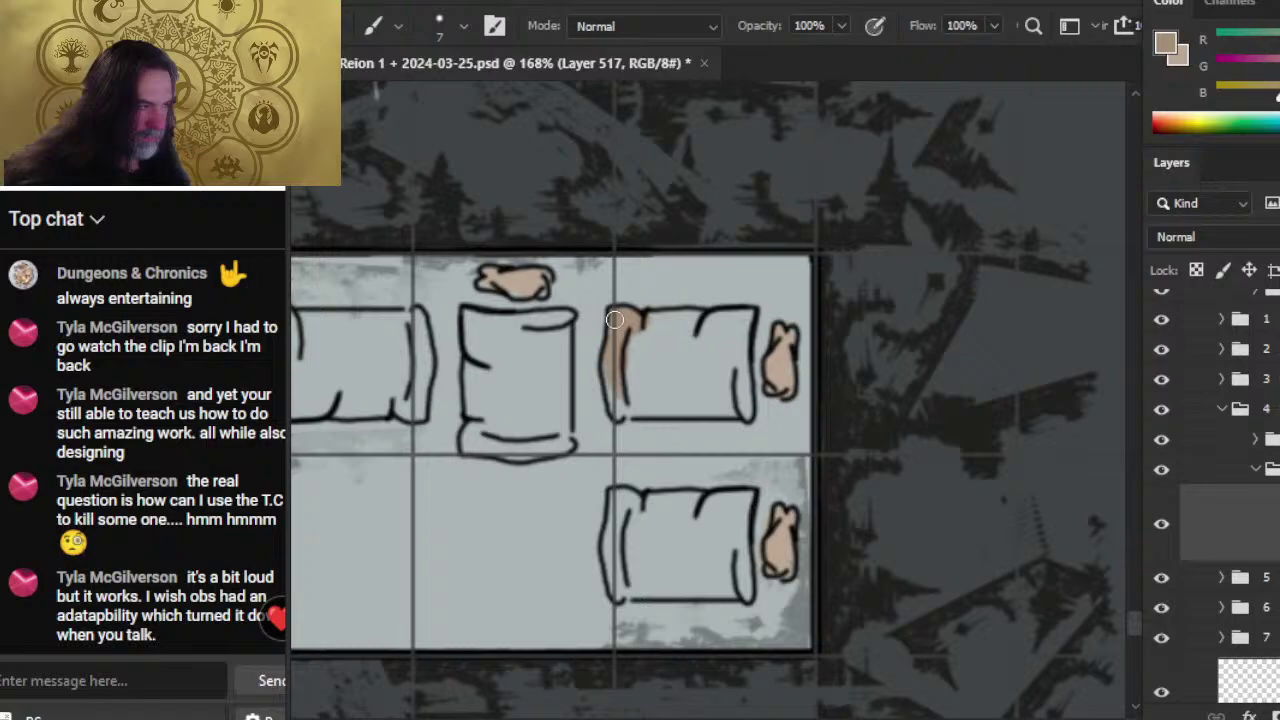
pyautogui.moveTo(616, 412)
pyautogui.mouseDown()
pyautogui.moveTo(750, 400)
pyautogui.moveTo(728, 368)
pyautogui.moveTo(740, 330)
pyautogui.moveTo(648, 318)
pyautogui.moveTo(634, 390)
pyautogui.moveTo(690, 350)
pyautogui.mouseUp()
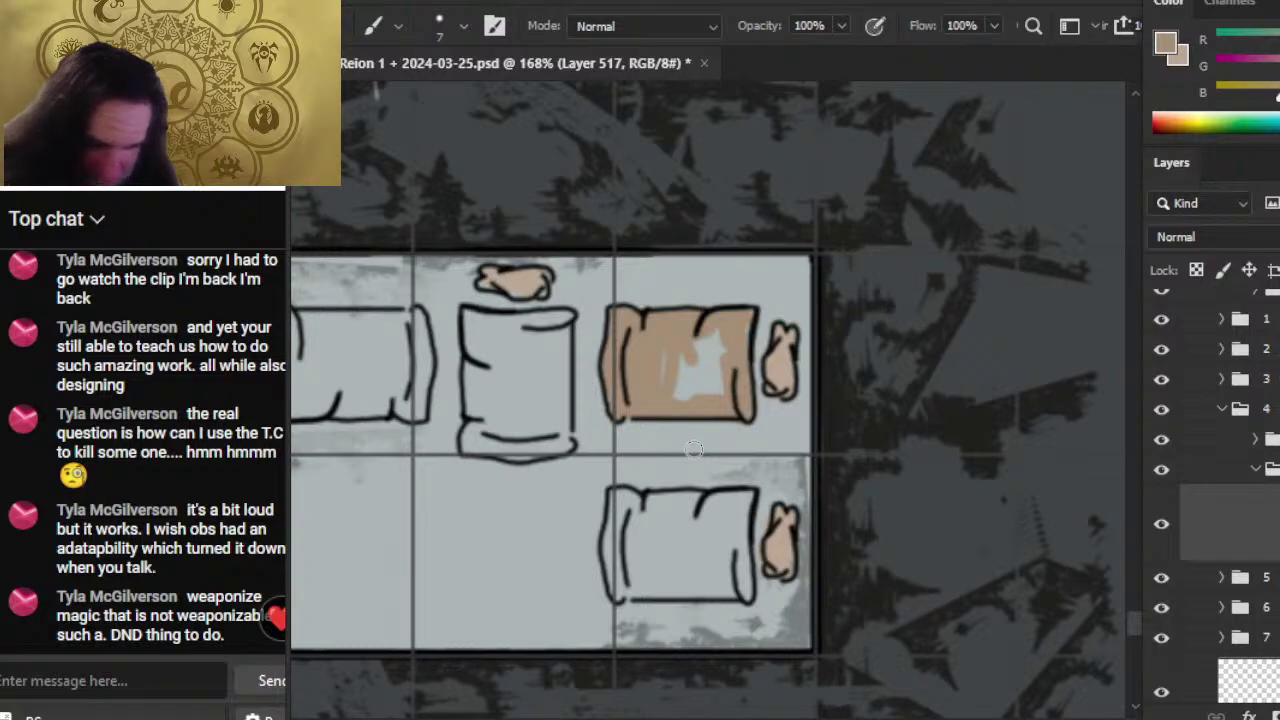
pyautogui.hotkey('alt', 'Tab')
pyautogui.hotkey('alt', 'Tab')
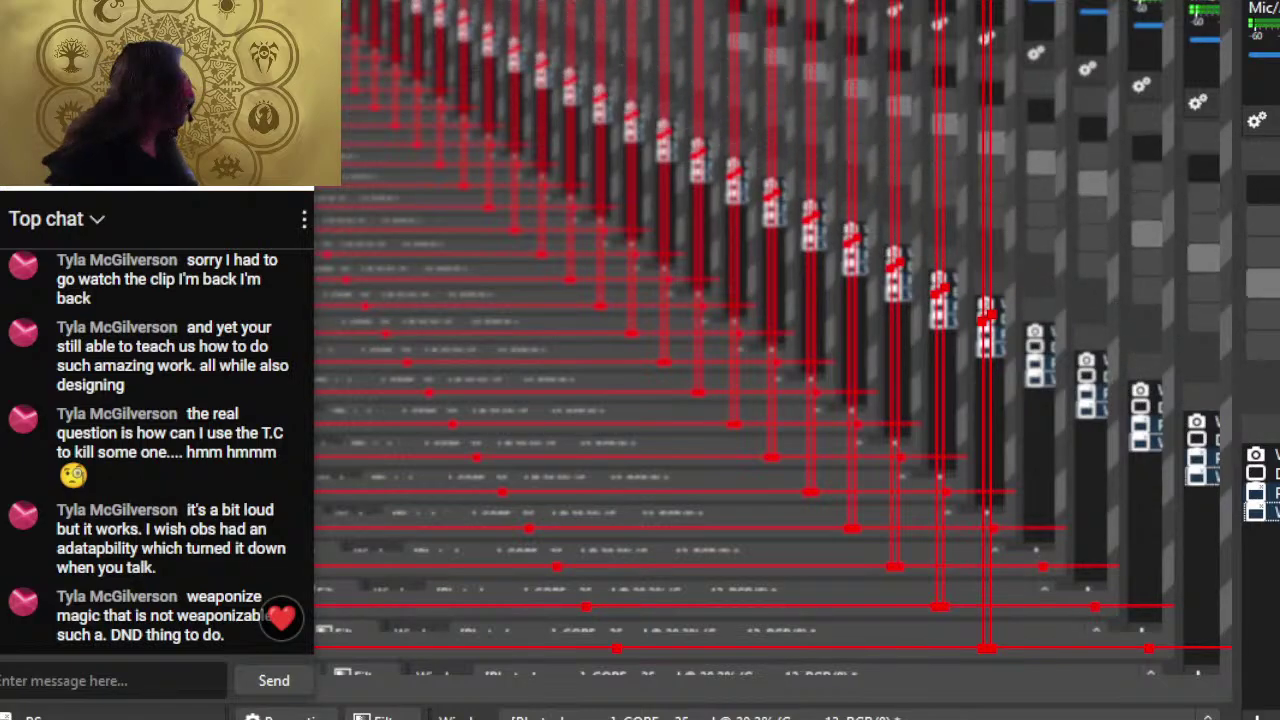
pyautogui.hotkey('alt', 'Tab')
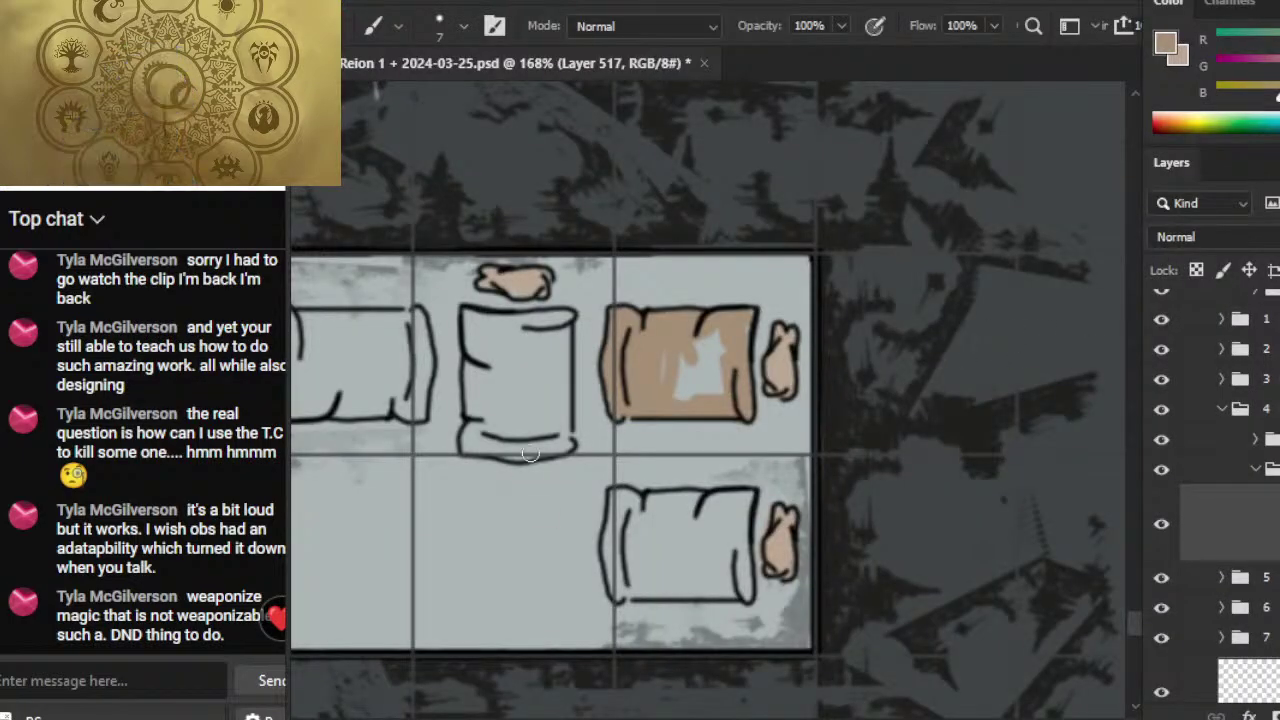
# - Switch to the Epidemic Sound playlist window, move it into view and widen it to check the track's volume slider
pyautogui.hotkey('alt', 'Tab')
pyautogui.hotkey('alt', 'Tab')
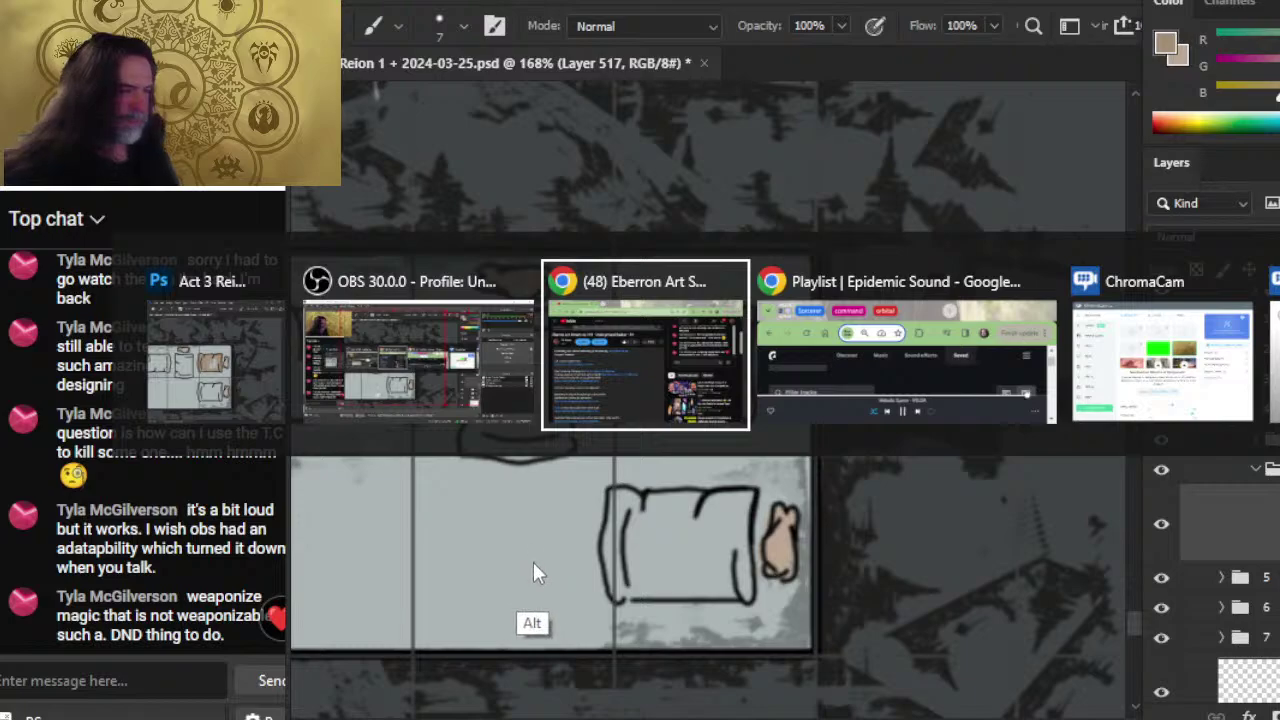
pyautogui.hotkey('alt', 'Tab')
pyautogui.hotkey('alt', 'Tab')
pyautogui.hotkey('alt', 'Tab')
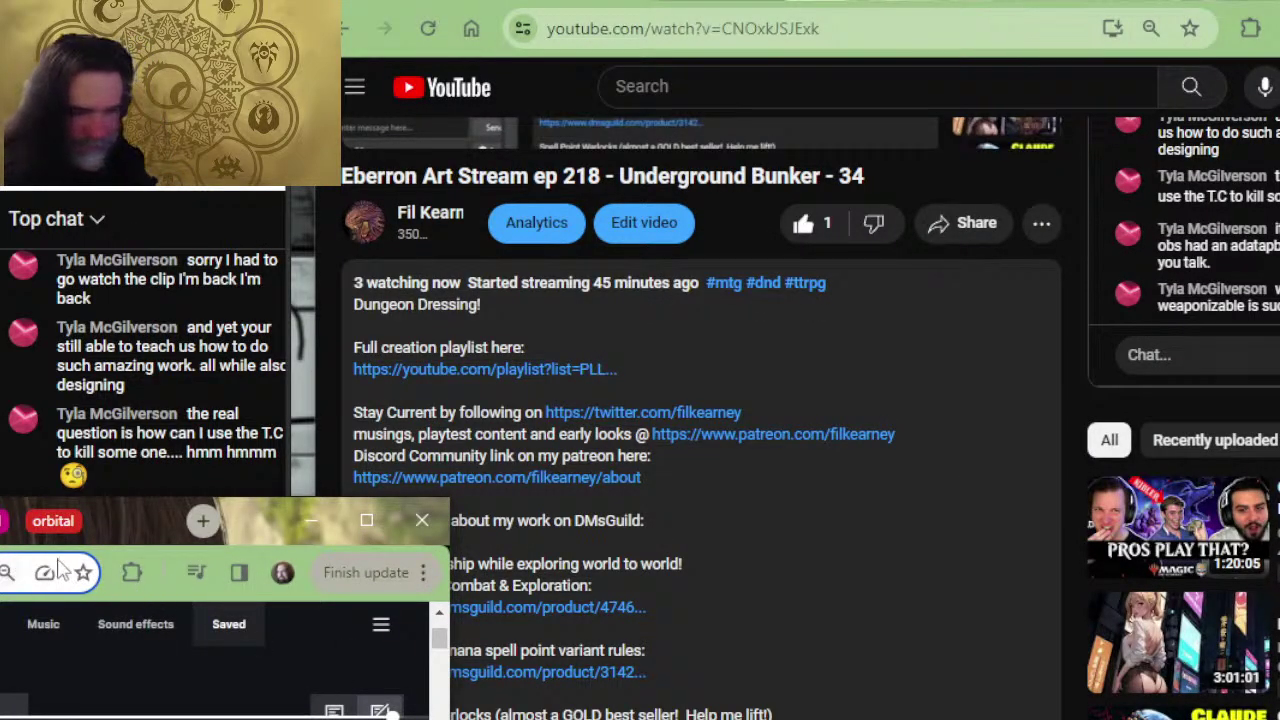
pyautogui.rightClick(54, 521)
pyautogui.moveTo(147, 520); pyautogui.dragTo(530, 318)
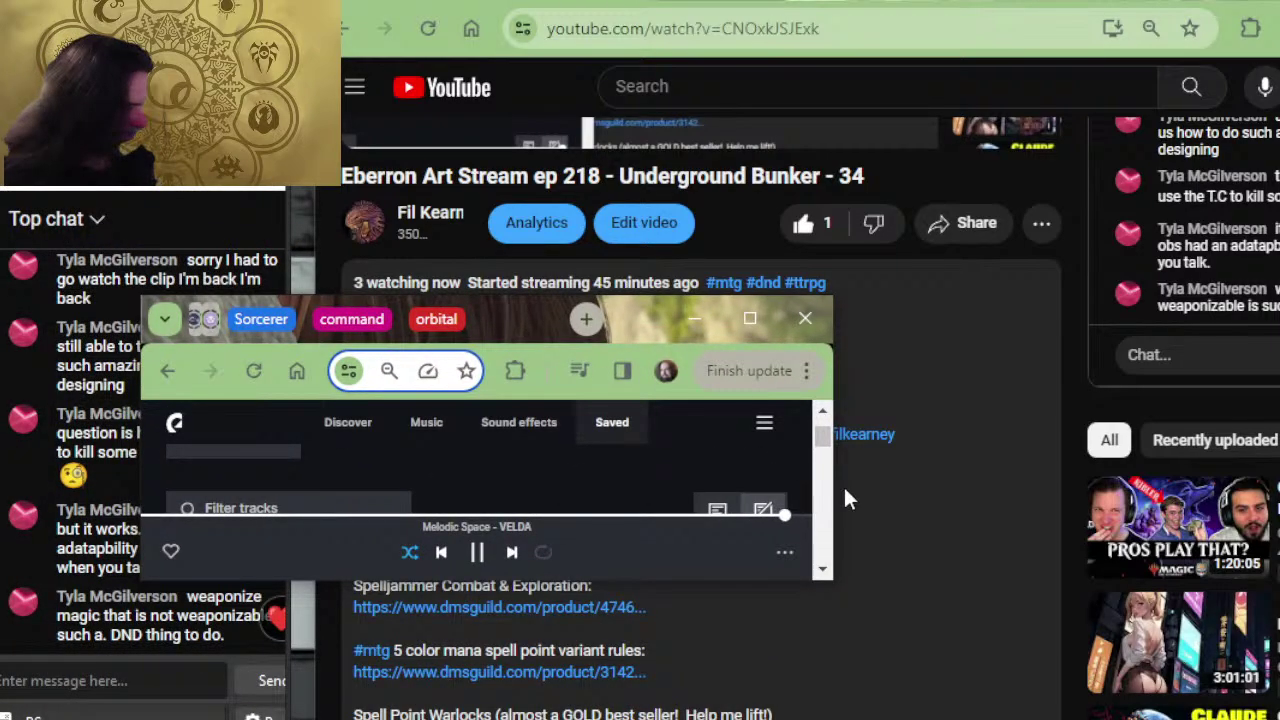
pyautogui.moveTo(835, 486); pyautogui.dragTo(1279, 488)
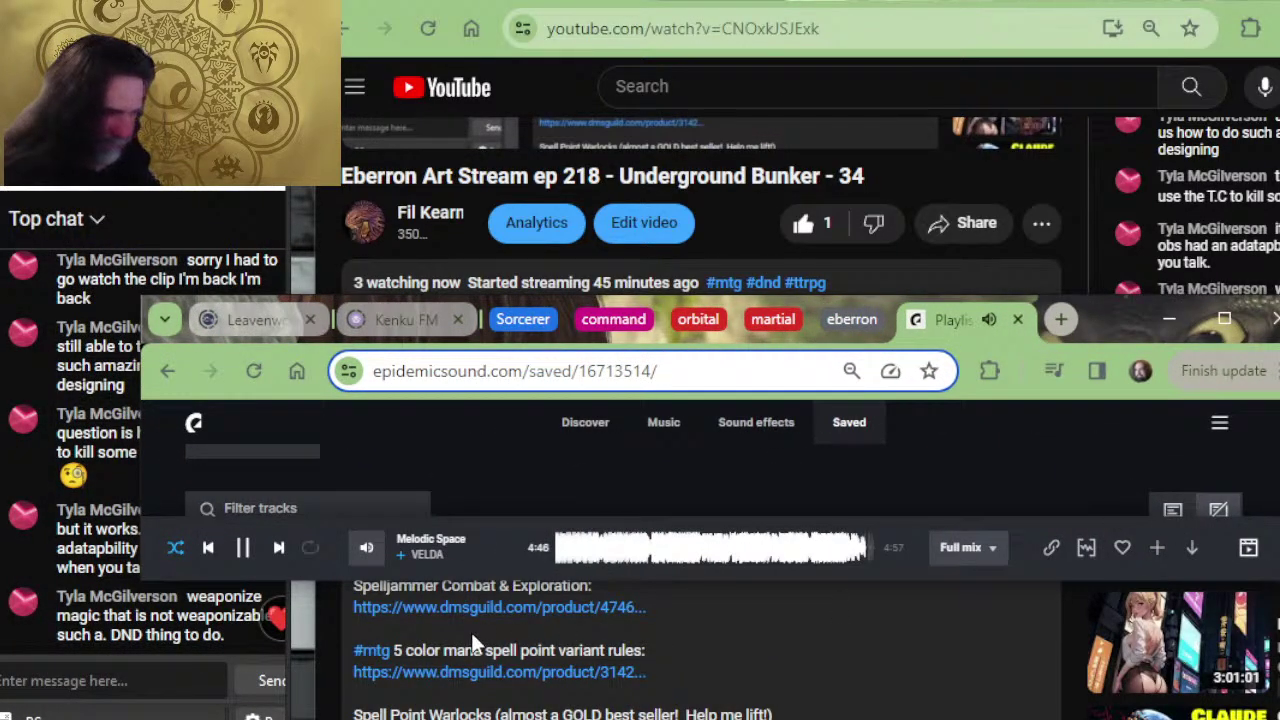
pyautogui.moveTo(366, 547)
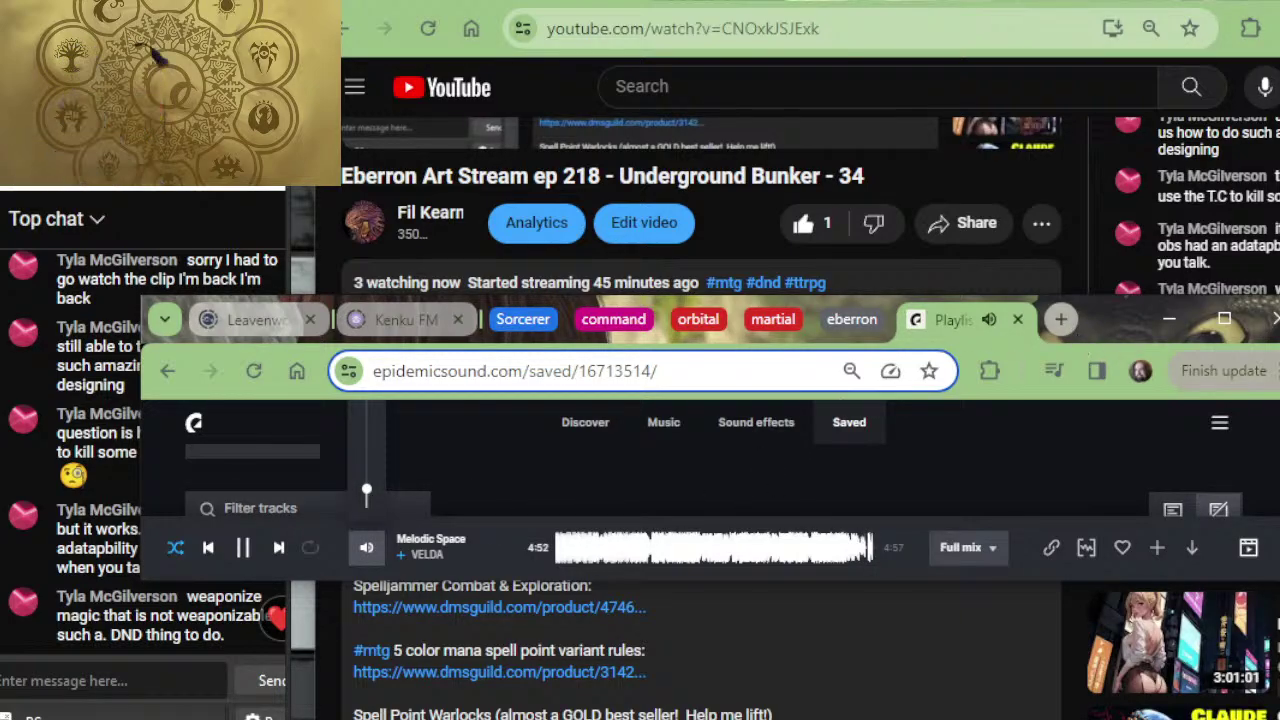
# - Narrow the playlist window, move it back to its earlier place and switch back to the dungeon map in Photoshop
pyautogui.moveTo(1278, 340); pyautogui.dragTo(832, 340)
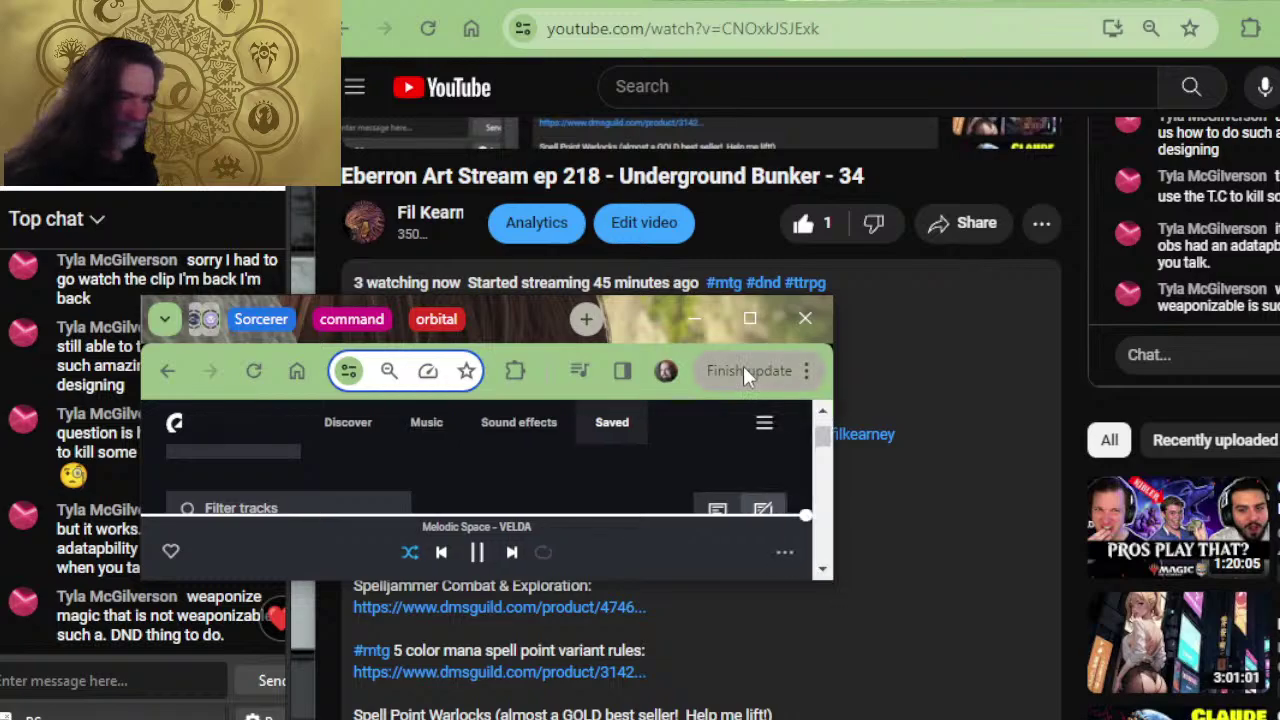
pyautogui.moveTo(641, 320); pyautogui.dragTo(255, 524)
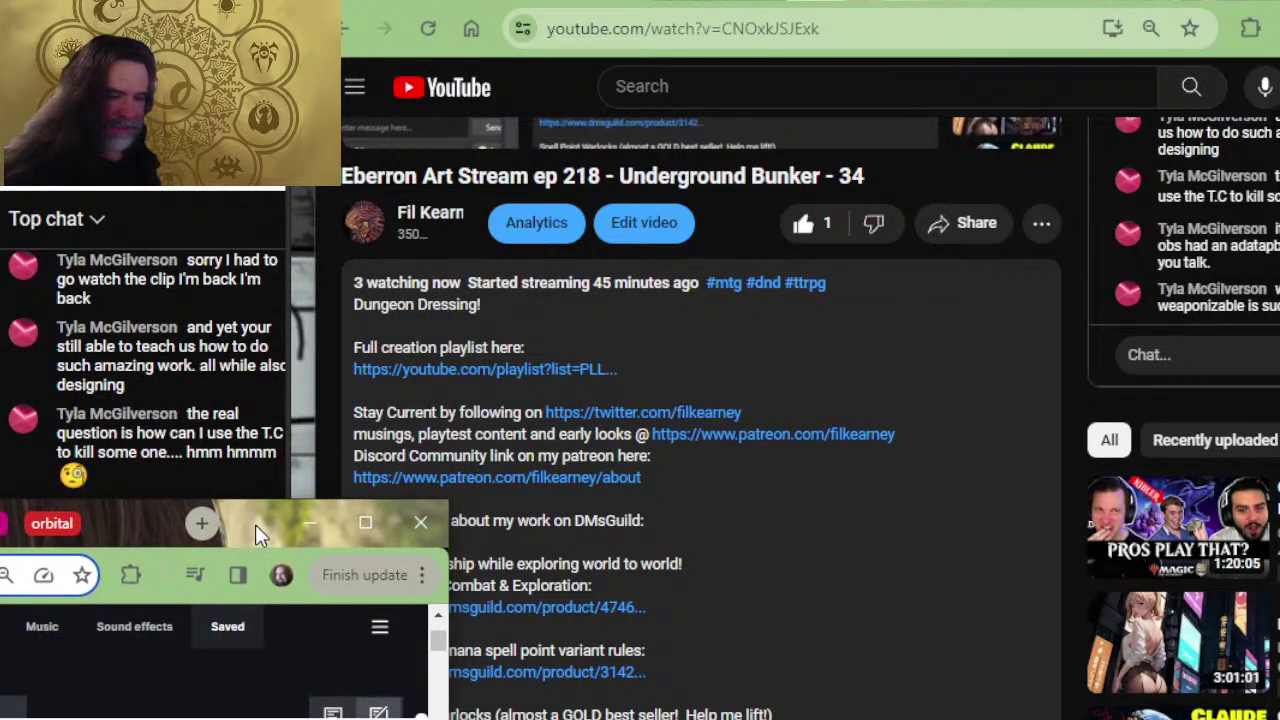
pyautogui.hotkey('alt', 'Tab')
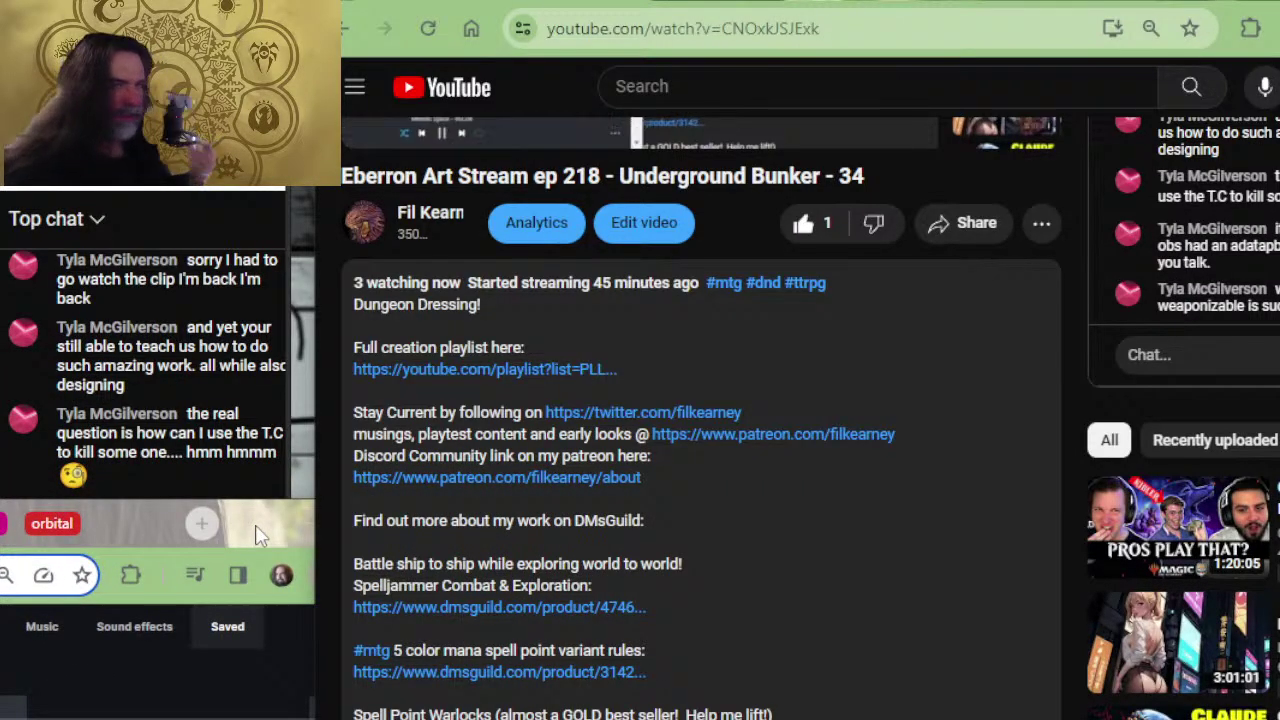
pyautogui.hotkey('alt', 'Tab')
pyautogui.hotkey('alt', 'Tab')
pyautogui.hotkey('alt', 'Tab')
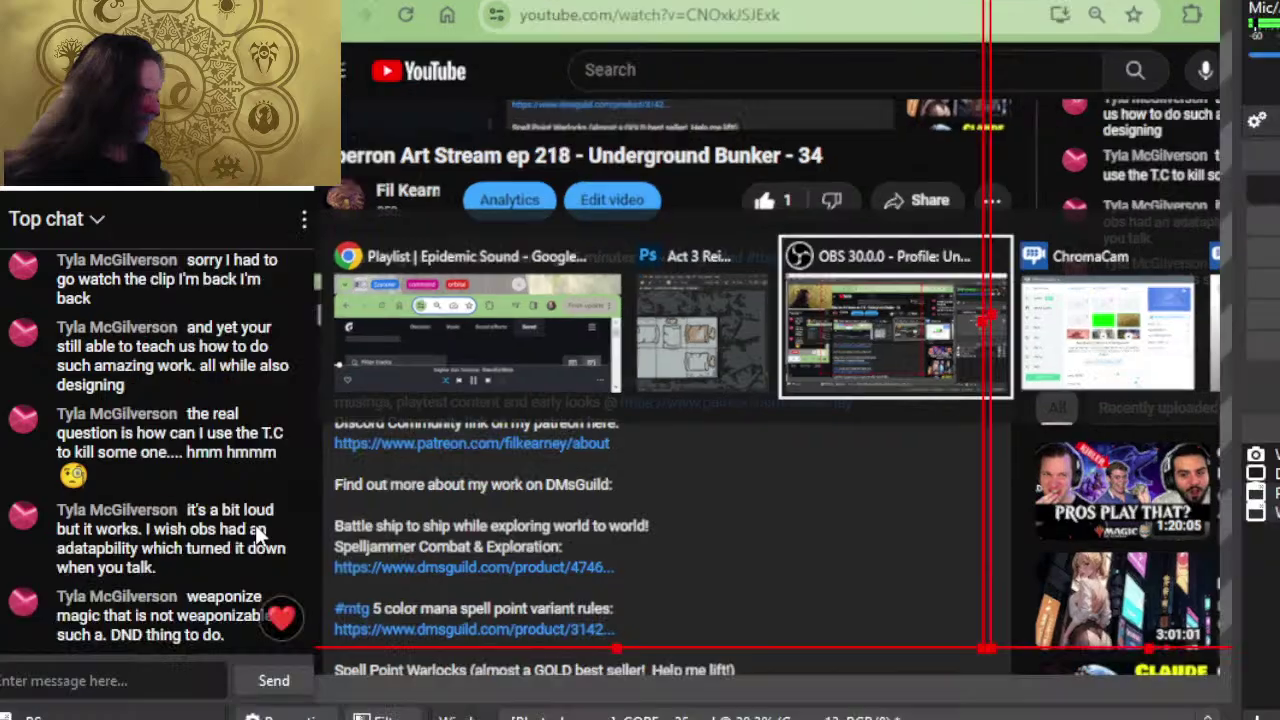
pyautogui.hotkey('alt', 'Tab')
pyautogui.hotkey('alt', 'Tab')
pyautogui.hotkey('alt', 'Tab')
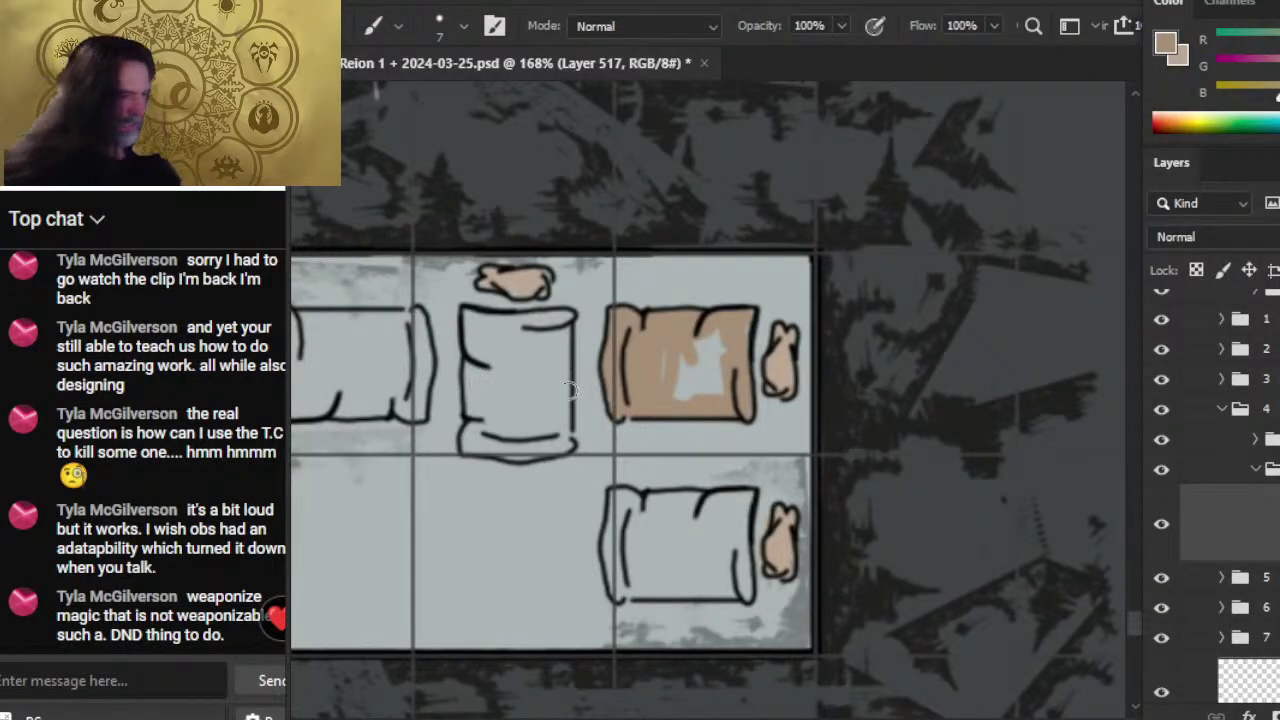
# - Fill the remaining gap inside the fifth room's upper-right bedroll with brown
pyautogui.moveTo(684, 395); pyautogui.dragTo(694, 336)
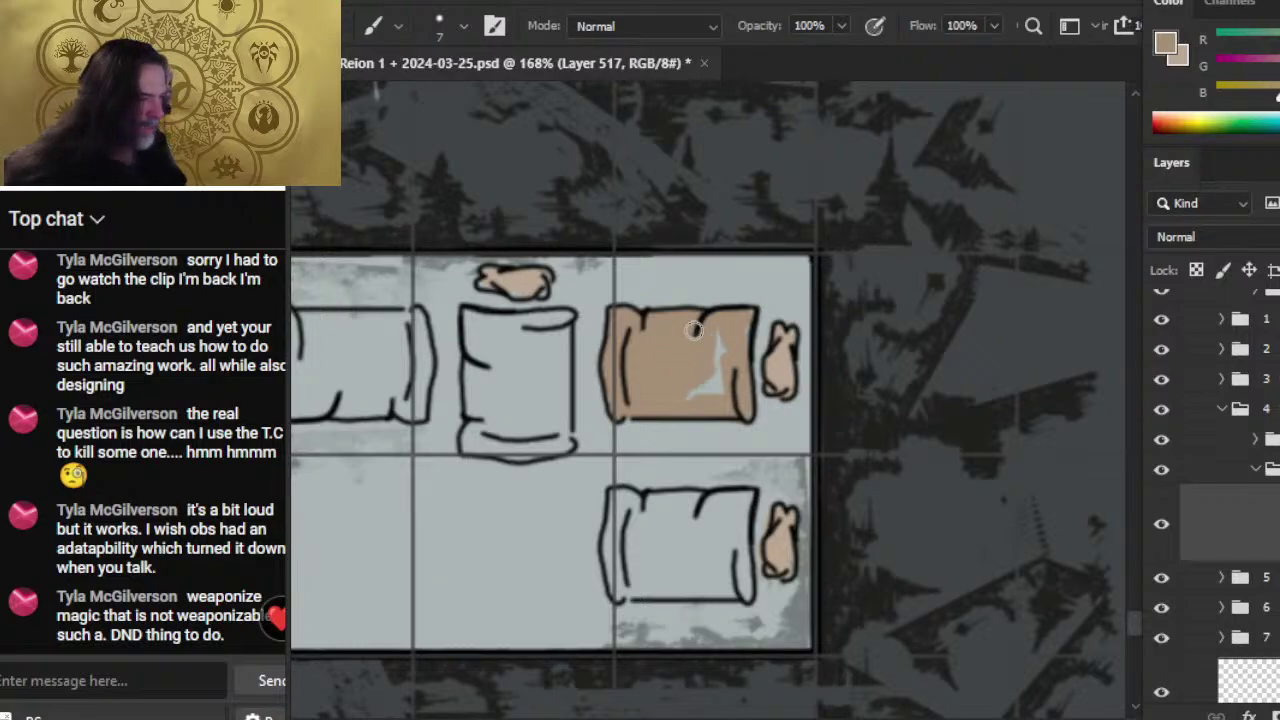
pyautogui.moveTo(710, 385); pyautogui.dragTo(694, 331)
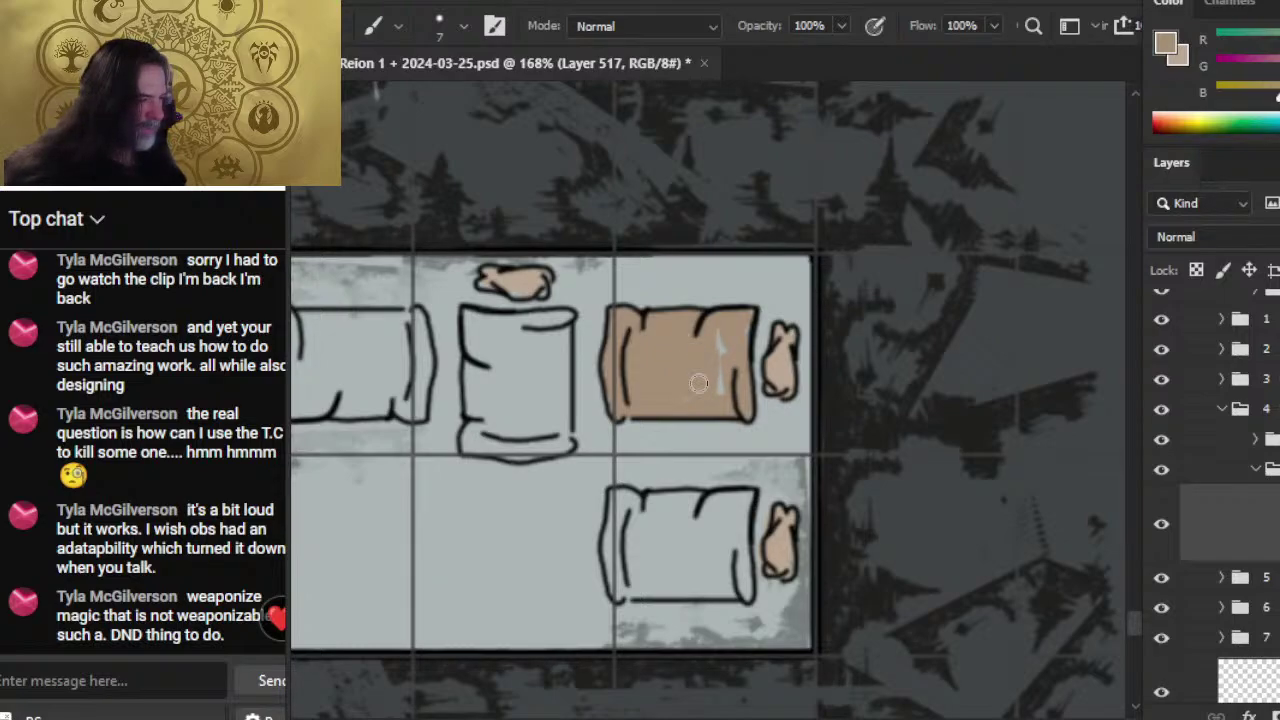
pyautogui.moveTo(699, 383); pyautogui.dragTo(720, 349)
# - Switch to the YouTube page of the live stream, mute its player and return to the map in Photoshop
pyautogui.hotkey('alt', 'Tab')
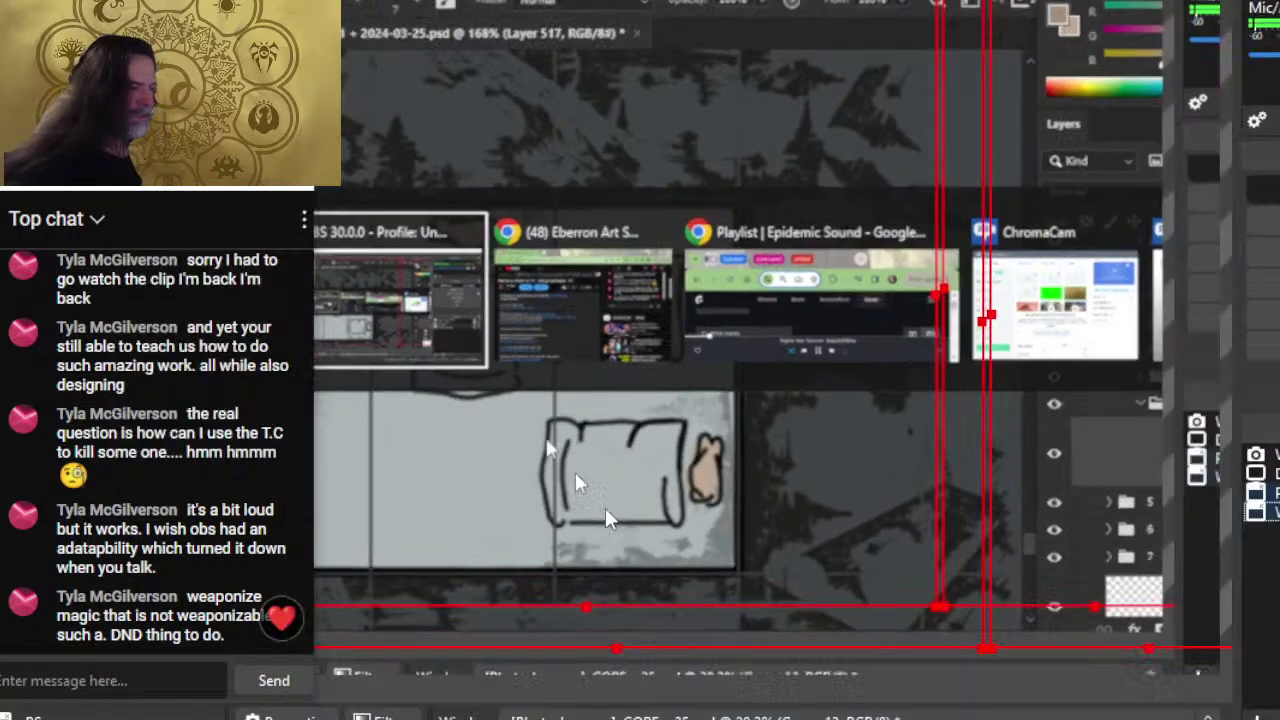
pyautogui.hotkey('alt', 'Tab')
pyautogui.hotkey('alt', 'Tab')
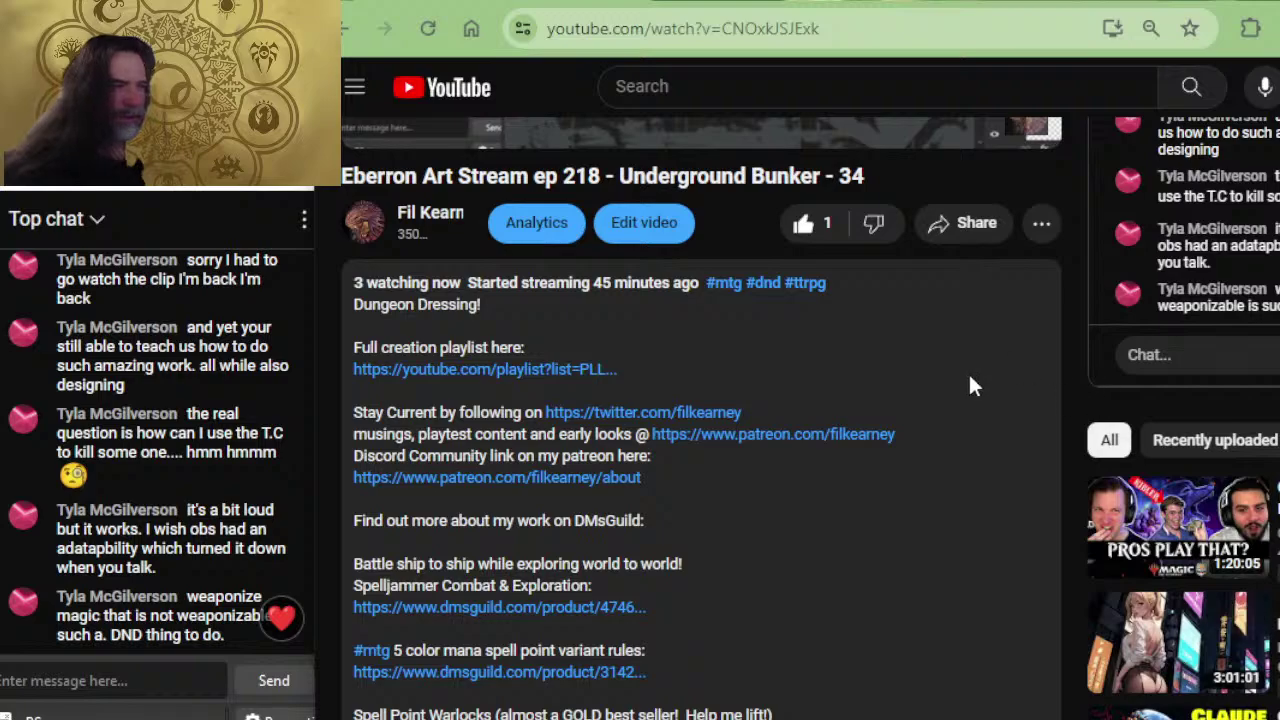
pyautogui.scroll(4, 969, 386)
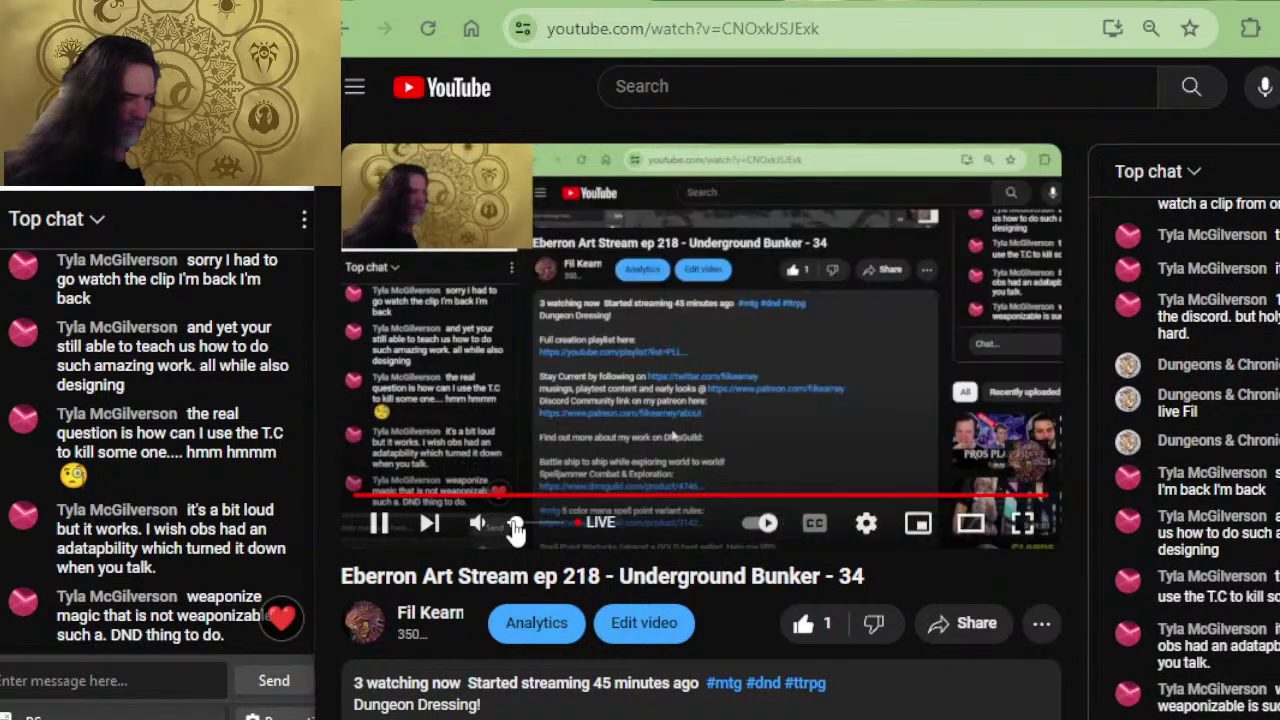
pyautogui.click(511, 523)
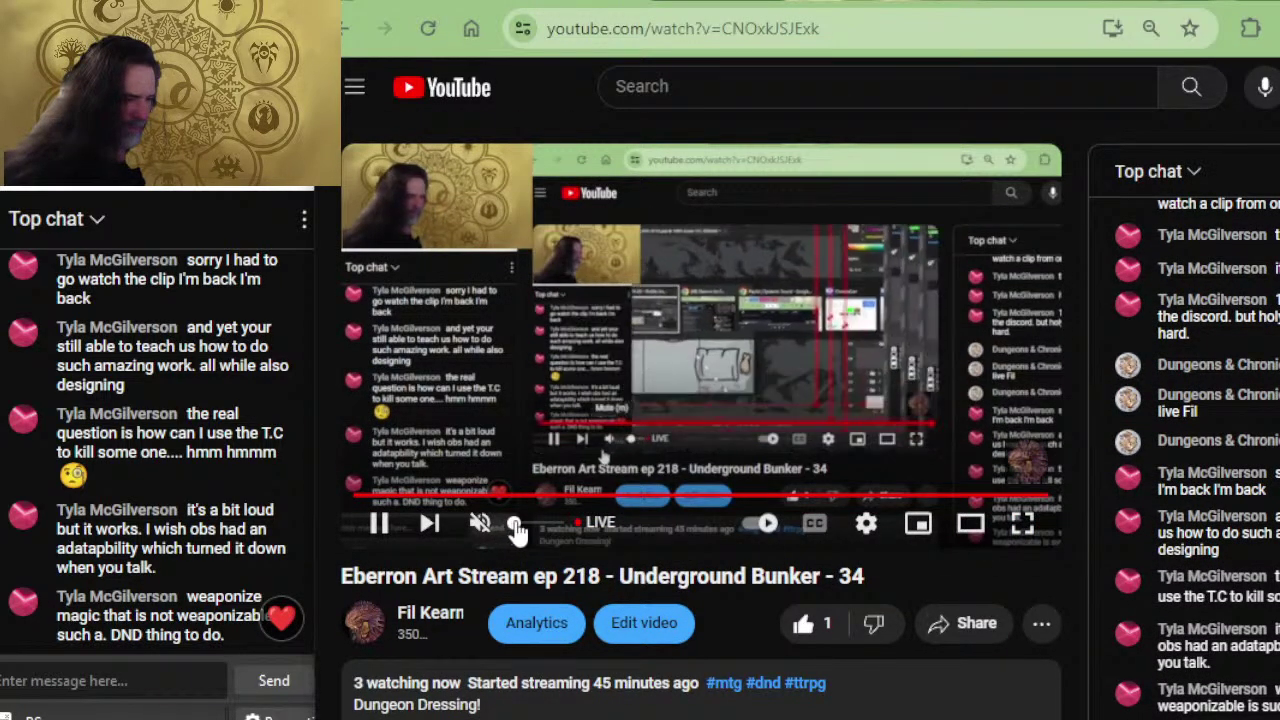
pyautogui.hotkey('alt', 'Tab')
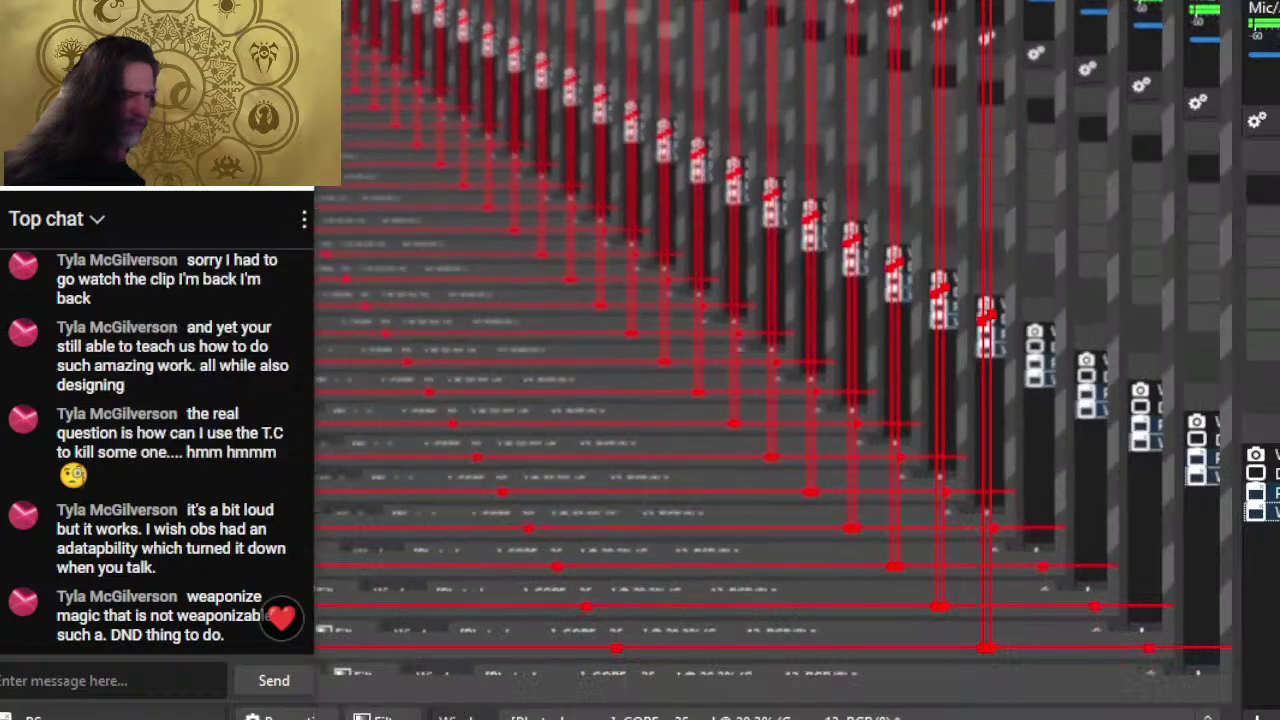
pyautogui.hotkey('alt', 'Tab')
pyautogui.hotkey('alt', 'Tab')
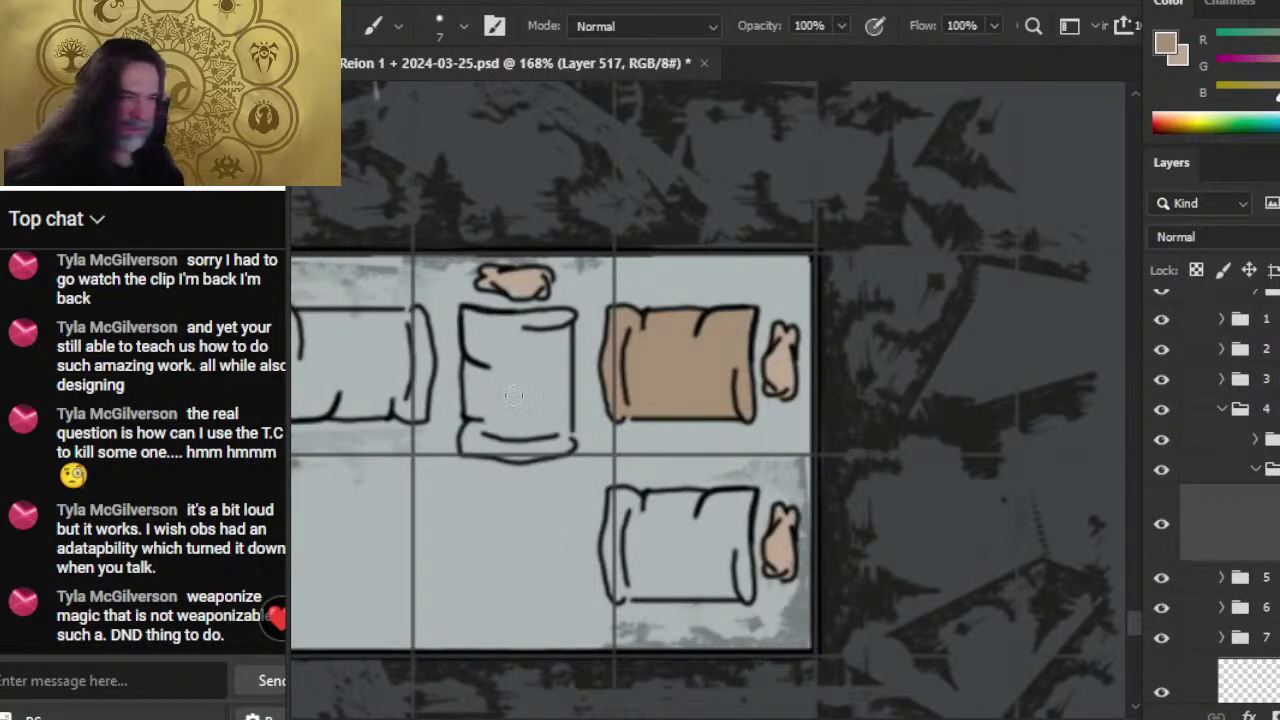
# - Fill the fifth room's vertical middle bedroll with brown
pyautogui.moveTo(505, 355)
pyautogui.mouseDown()
pyautogui.moveTo(490, 395)
pyautogui.moveTo(478, 340)
pyautogui.moveTo(513, 396)
pyautogui.mouseUp()
pyautogui.moveTo(475, 330)
pyautogui.mouseDown()
pyautogui.moveTo(495, 315)
pyautogui.moveTo(555, 320)
pyautogui.moveTo(540, 335)
pyautogui.moveTo(570, 315)
pyautogui.moveTo(494, 338)
pyautogui.moveTo(479, 422)
pyautogui.moveTo(467, 368)
pyautogui.moveTo(550, 350)
pyautogui.moveTo(560, 385)
pyautogui.mouseUp()
pyautogui.moveTo(560, 336); pyautogui.dragTo(564, 450)
pyautogui.moveTo(550, 390)
pyautogui.mouseDown()
pyautogui.moveTo(515, 450)
pyautogui.moveTo(505, 410)
pyautogui.moveTo(484, 448)
pyautogui.moveTo(468, 444)
pyautogui.moveTo(488, 412)
pyautogui.moveTo(502, 425)
pyautogui.mouseUp()
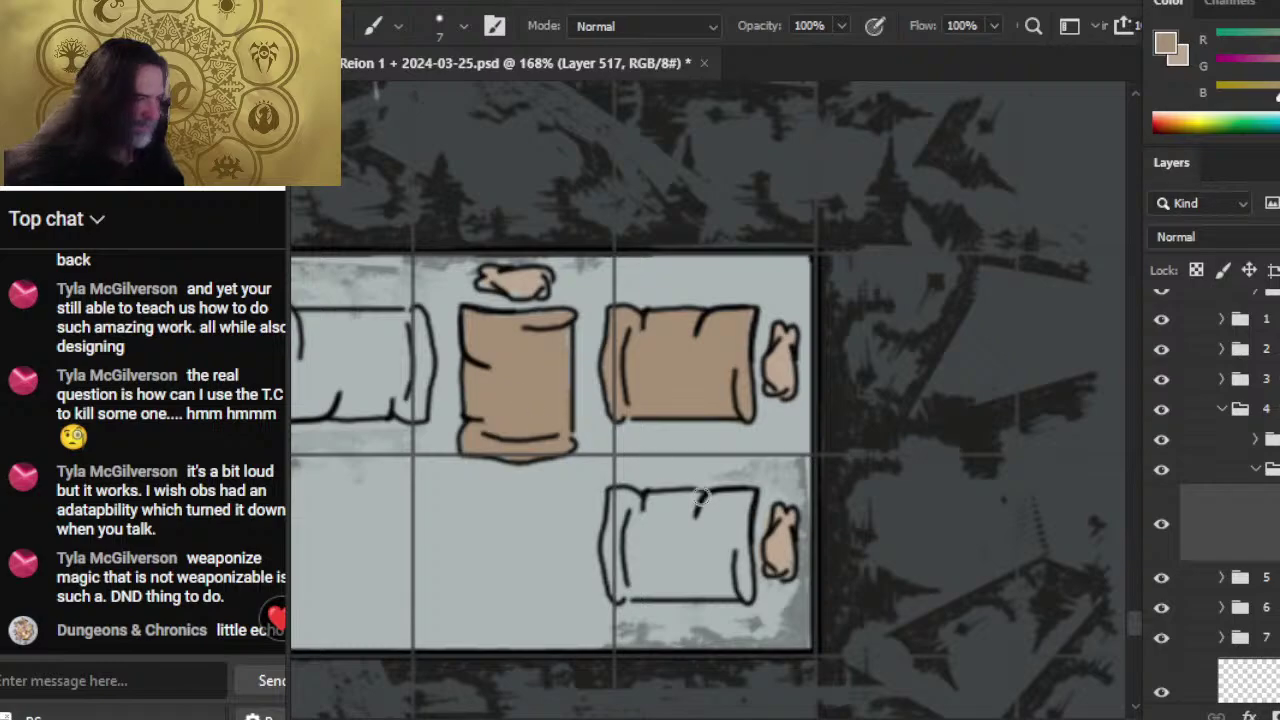
# - Fill the fifth room's lower-right bedroll with brown, including its rolled ends
pyautogui.moveTo(443, 500); pyautogui.dragTo(516, 496)
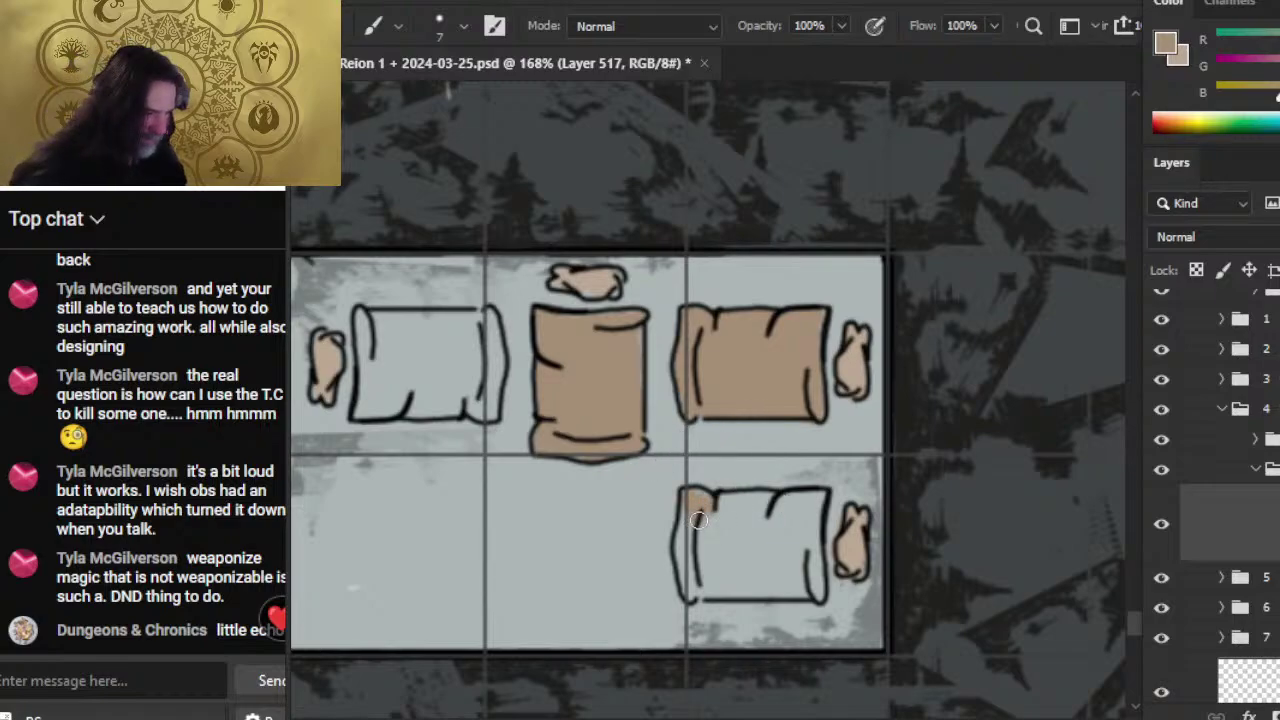
pyautogui.moveTo(698, 520)
pyautogui.mouseDown()
pyautogui.moveTo(682, 584)
pyautogui.moveTo(694, 598)
pyautogui.moveTo(822, 588)
pyautogui.moveTo(800, 508)
pyautogui.moveTo(796, 556)
pyautogui.moveTo(812, 505)
pyautogui.moveTo(816, 540)
pyautogui.moveTo(818, 494)
pyautogui.moveTo(718, 512)
pyautogui.moveTo(764, 496)
pyautogui.moveTo(722, 494)
pyautogui.moveTo(700, 572)
pyautogui.mouseUp()
pyautogui.moveTo(722, 520)
pyautogui.mouseDown()
pyautogui.moveTo(770, 528)
pyautogui.moveTo(760, 556)
pyautogui.moveTo(750, 545)
pyautogui.moveTo(714, 560)
pyautogui.moveTo(728, 518)
pyautogui.moveTo(788, 534)
pyautogui.moveTo(805, 503)
pyautogui.moveTo(793, 572)
pyautogui.mouseUp()
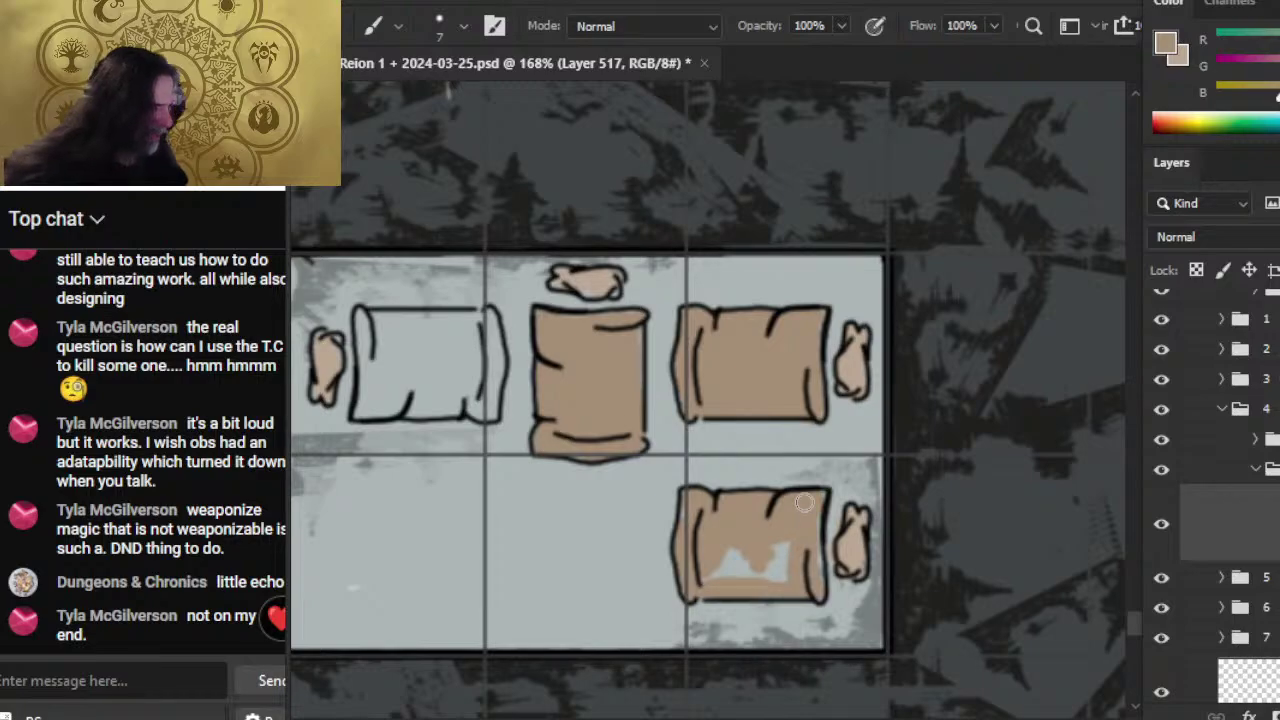
pyautogui.moveTo(805, 503)
pyautogui.mouseDown()
pyautogui.moveTo(770, 565)
pyautogui.moveTo(722, 574)
pyautogui.moveTo(805, 503)
pyautogui.mouseUp()
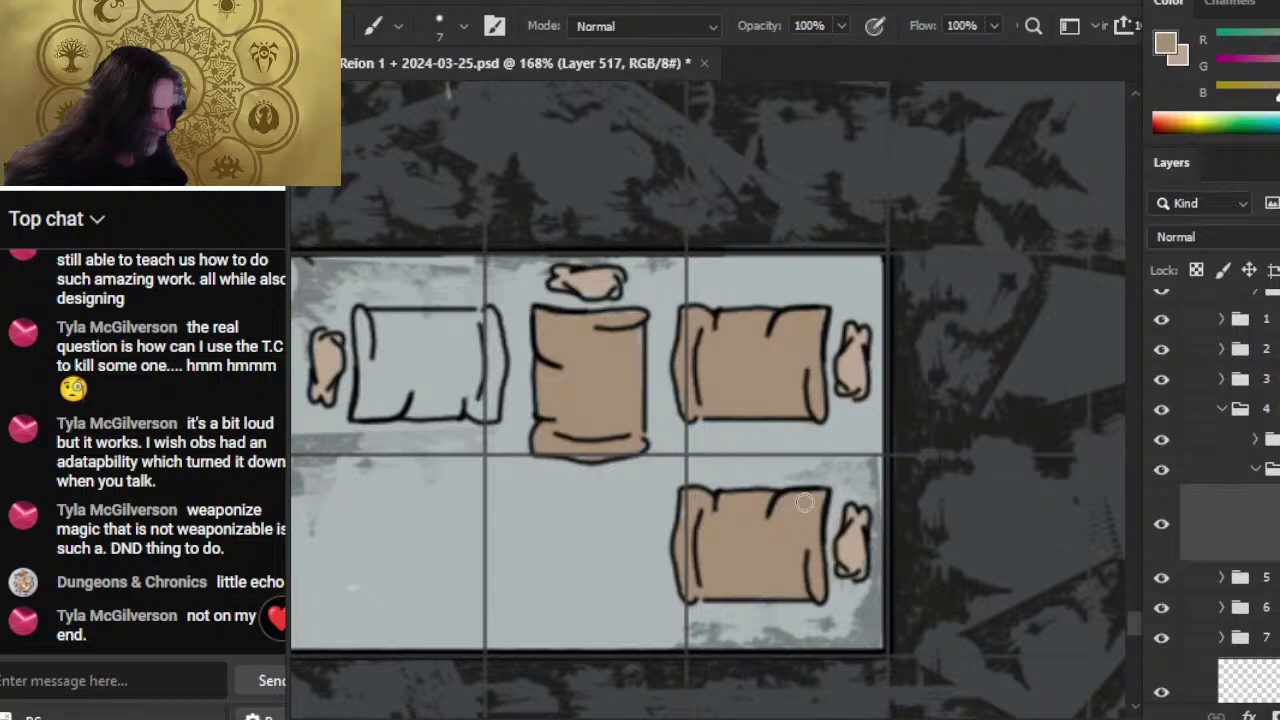
# - Fill the fifth room's left bedroll with brown up to its outlines
pyautogui.moveTo(445, 395)
pyautogui.mouseDown()
pyautogui.moveTo(689, 440)
pyautogui.moveTo(637, 424)
pyautogui.mouseUp()
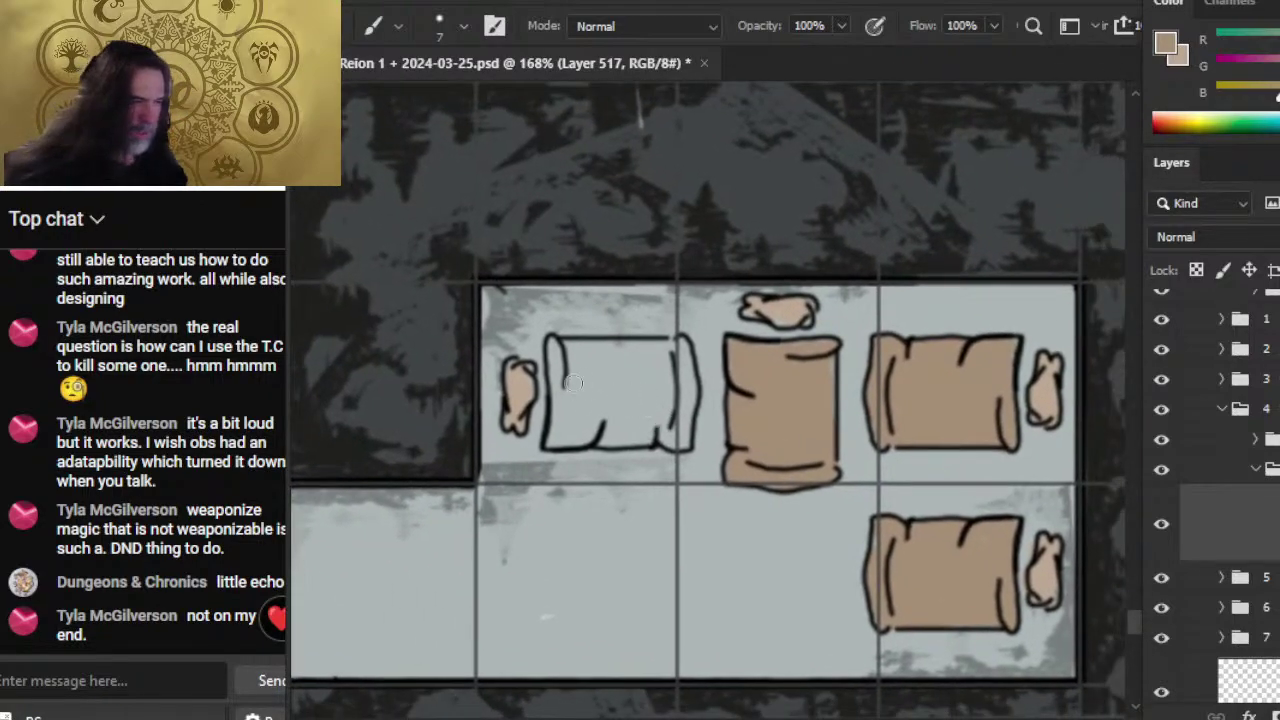
pyautogui.moveTo(565, 400)
pyautogui.mouseDown()
pyautogui.moveTo(558, 366)
pyautogui.moveTo(585, 402)
pyautogui.moveTo(606, 380)
pyautogui.moveTo(598, 408)
pyautogui.mouseUp()
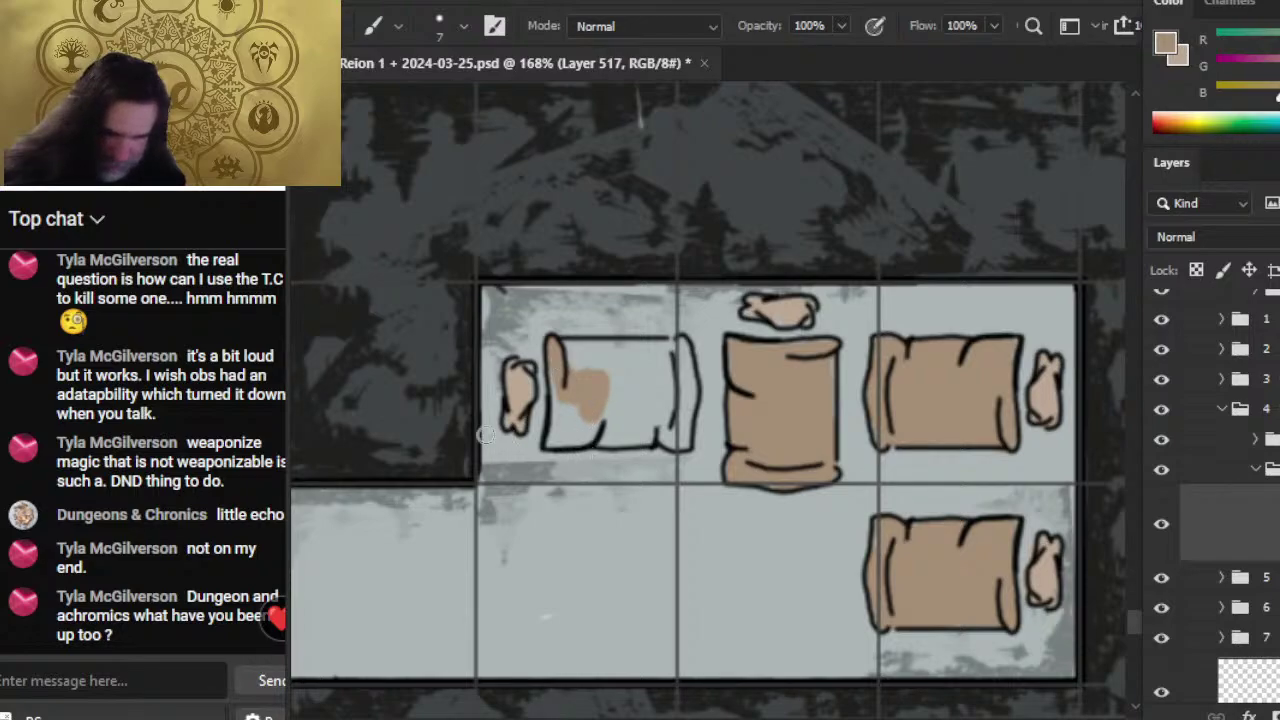
pyautogui.moveTo(605, 376)
pyautogui.mouseDown()
pyautogui.moveTo(562, 412)
pyautogui.moveTo(573, 380)
pyautogui.moveTo(578, 435)
pyautogui.moveTo(573, 380)
pyautogui.mouseUp()
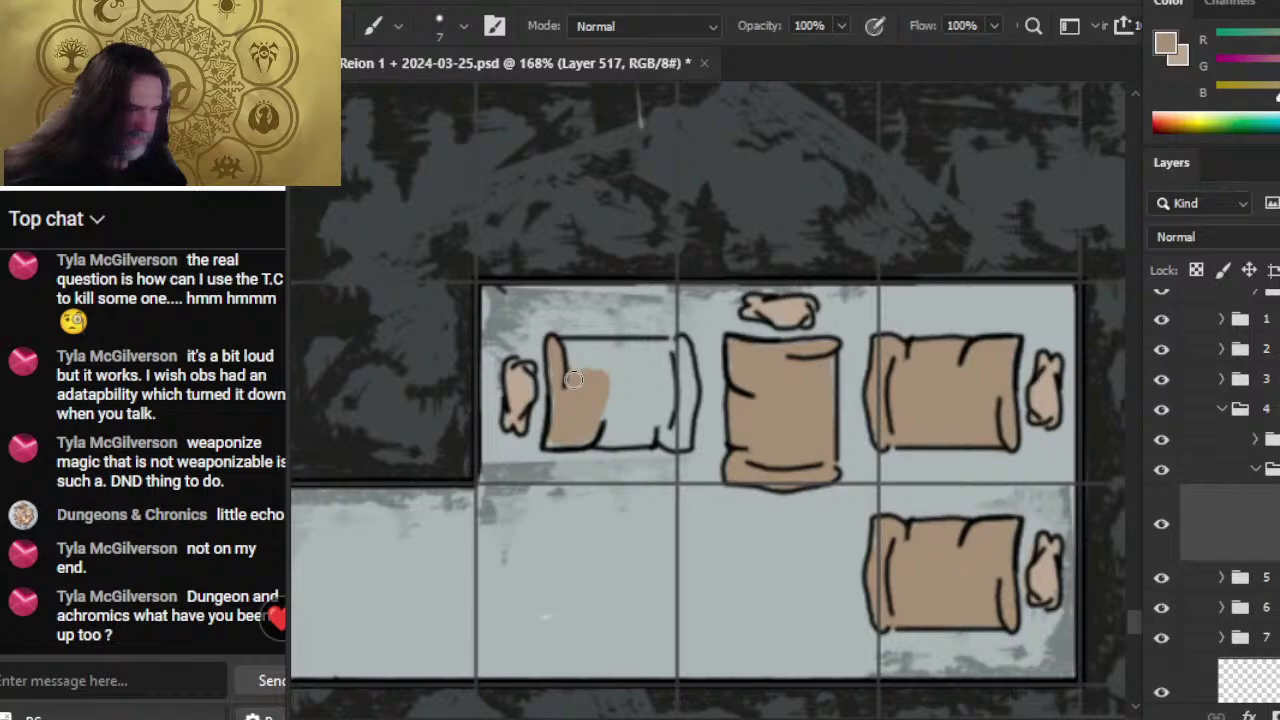
pyautogui.moveTo(606, 420)
pyautogui.mouseDown()
pyautogui.moveTo(632, 432)
pyautogui.moveTo(606, 442)
pyautogui.moveTo(616, 408)
pyautogui.moveTo(642, 440)
pyautogui.mouseUp()
pyautogui.moveTo(573, 380)
pyautogui.mouseDown()
pyautogui.moveTo(675, 436)
pyautogui.moveTo(573, 380)
pyautogui.moveTo(686, 404)
pyautogui.mouseUp()
pyautogui.moveTo(686, 404)
pyautogui.mouseDown()
pyautogui.moveTo(573, 380)
pyautogui.moveTo(690, 372)
pyautogui.moveTo(573, 380)
pyautogui.moveTo(650, 348)
pyautogui.moveTo(573, 380)
pyautogui.moveTo(660, 400)
pyautogui.moveTo(680, 420)
pyautogui.mouseUp()
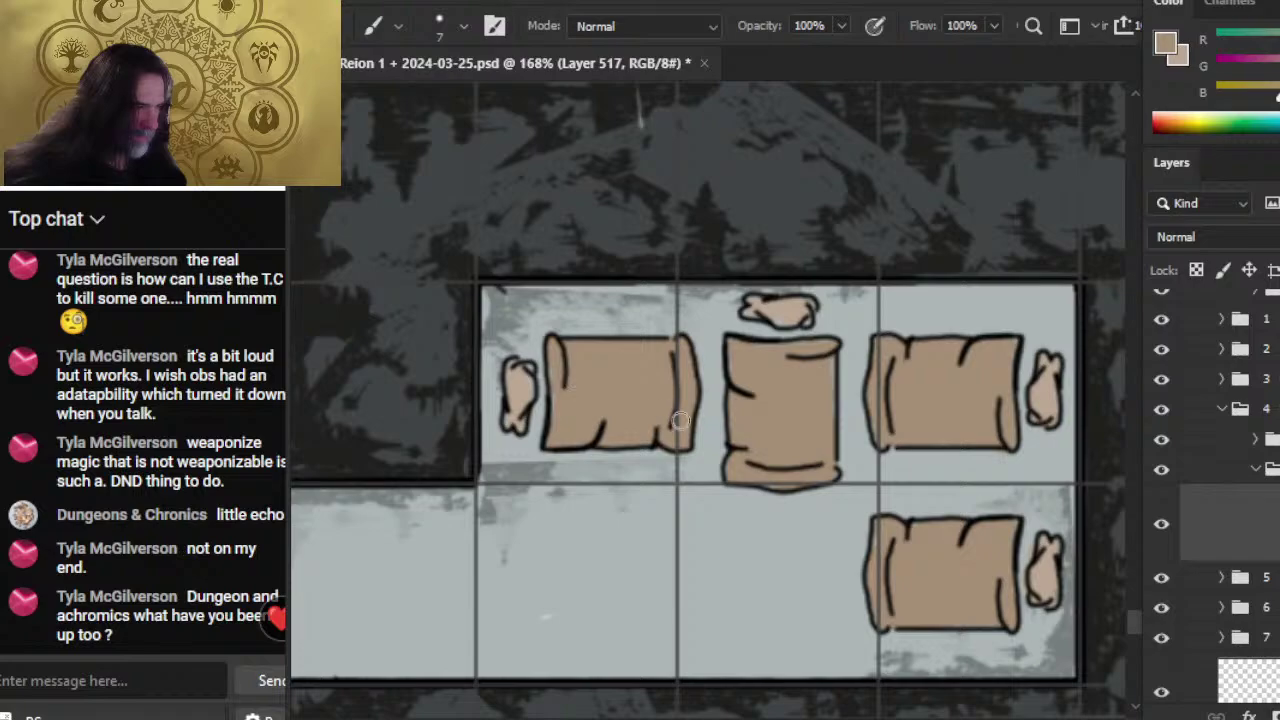
# - Fill the four pillows in the rightmost room of the map's bottom row with light tan
pyautogui.moveTo(829, 498); pyautogui.dragTo(603, 408)
pyautogui.press('z')
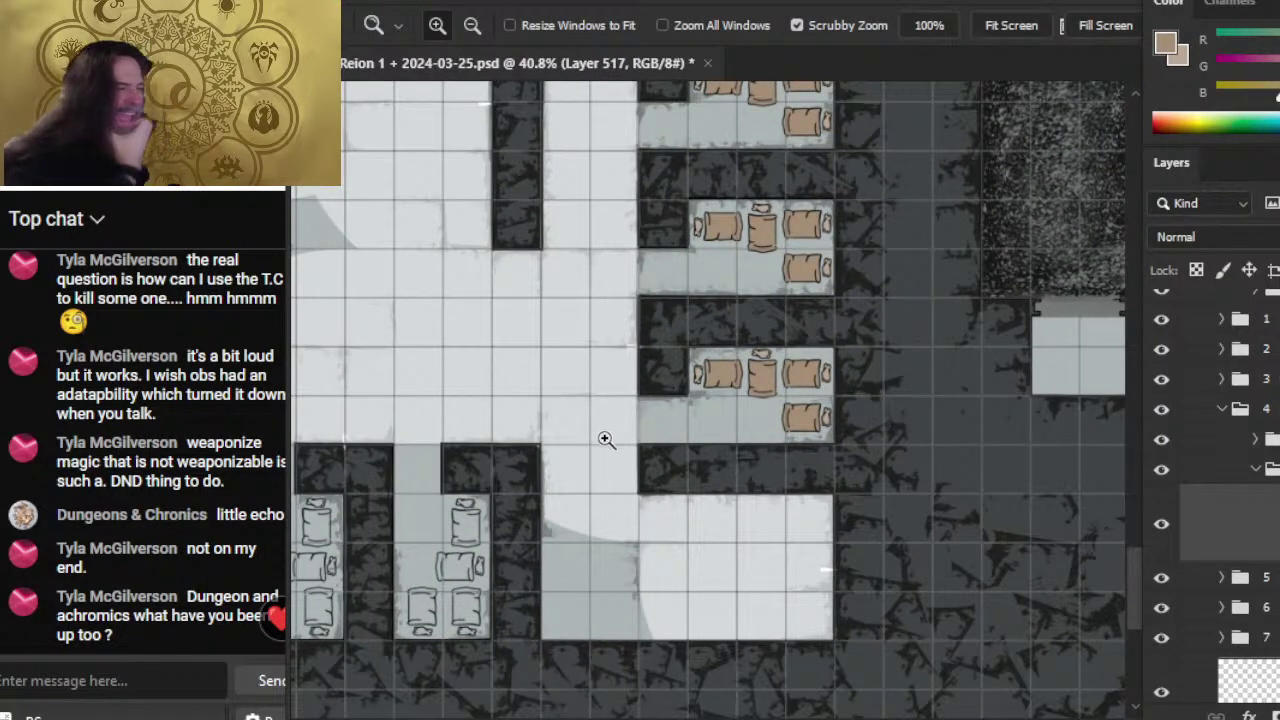
pyautogui.moveTo(550, 596); pyautogui.dragTo(697, 413)
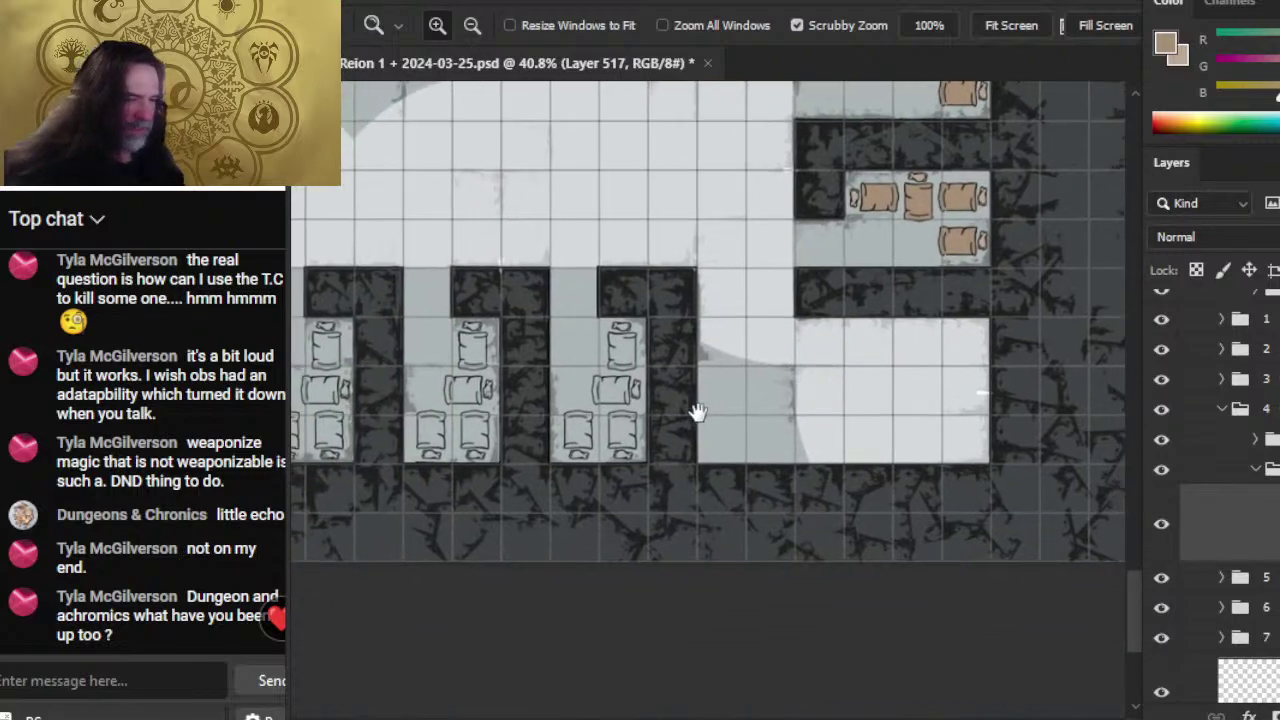
pyautogui.moveTo(617, 343); pyautogui.dragTo(657, 343)
pyautogui.press('b')
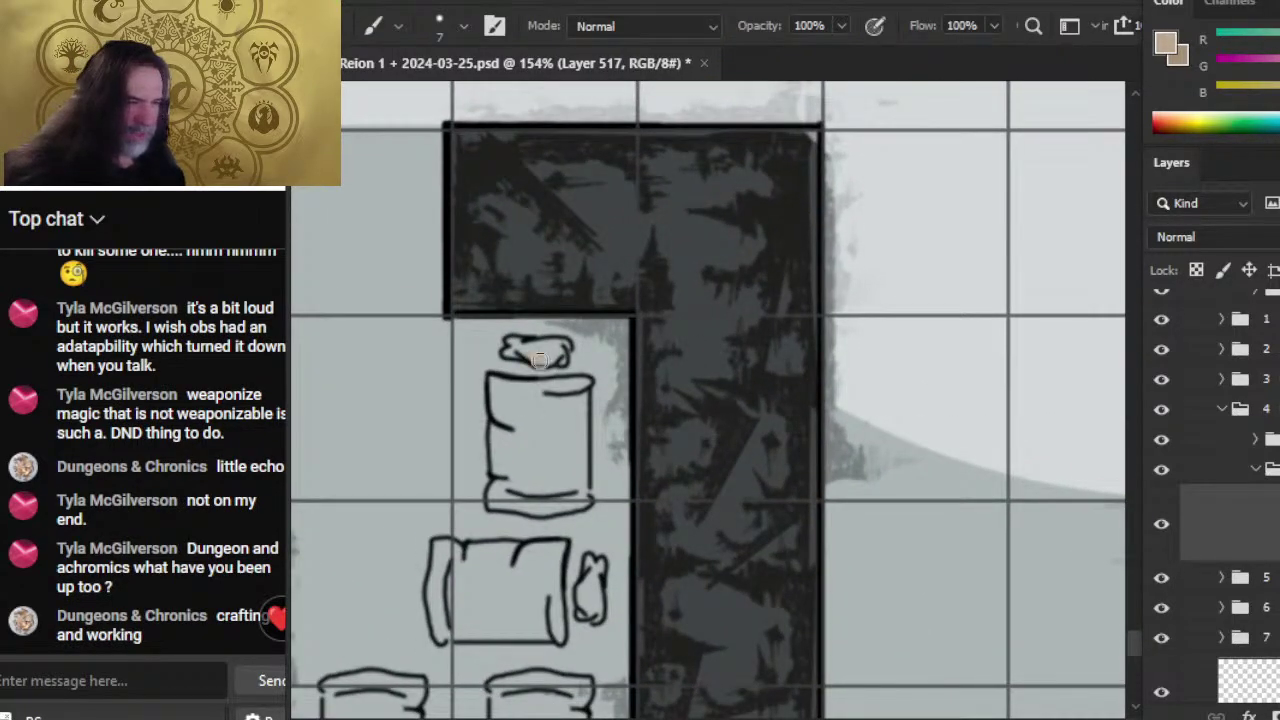
pyautogui.moveTo(608, 532); pyautogui.dragTo(692, 170)
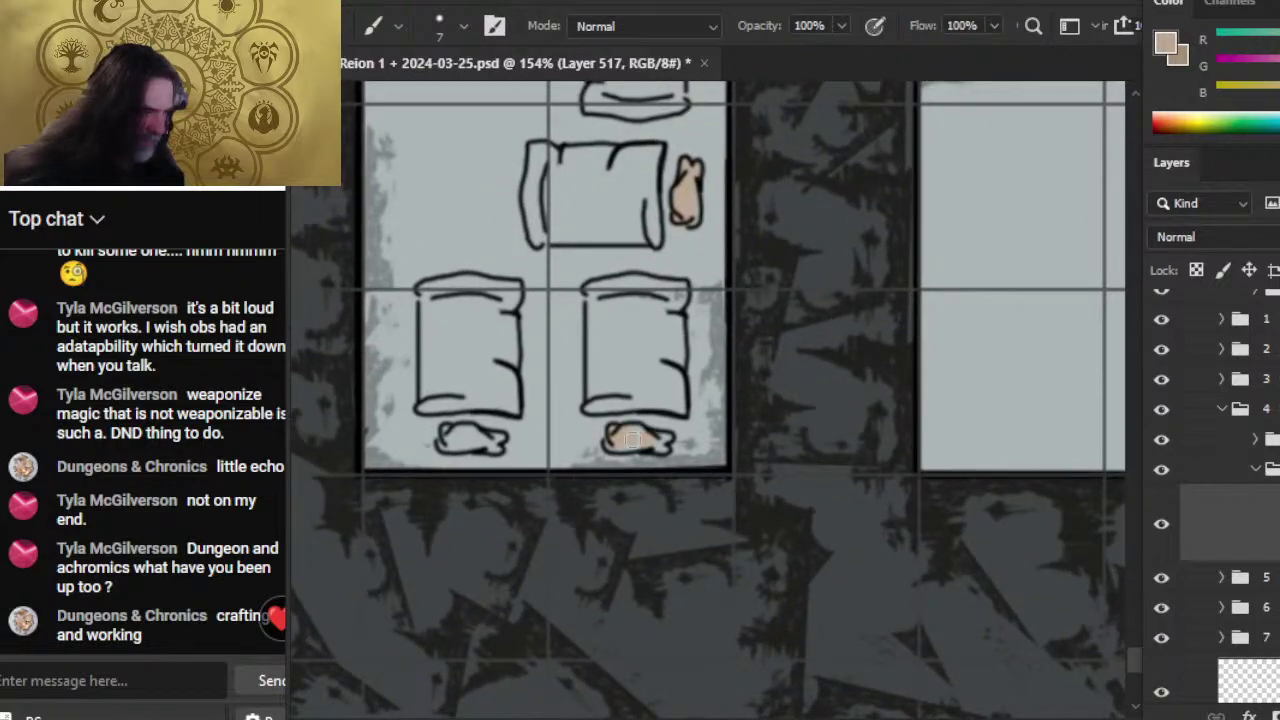
pyautogui.moveTo(632, 438); pyautogui.dragTo(662, 440)
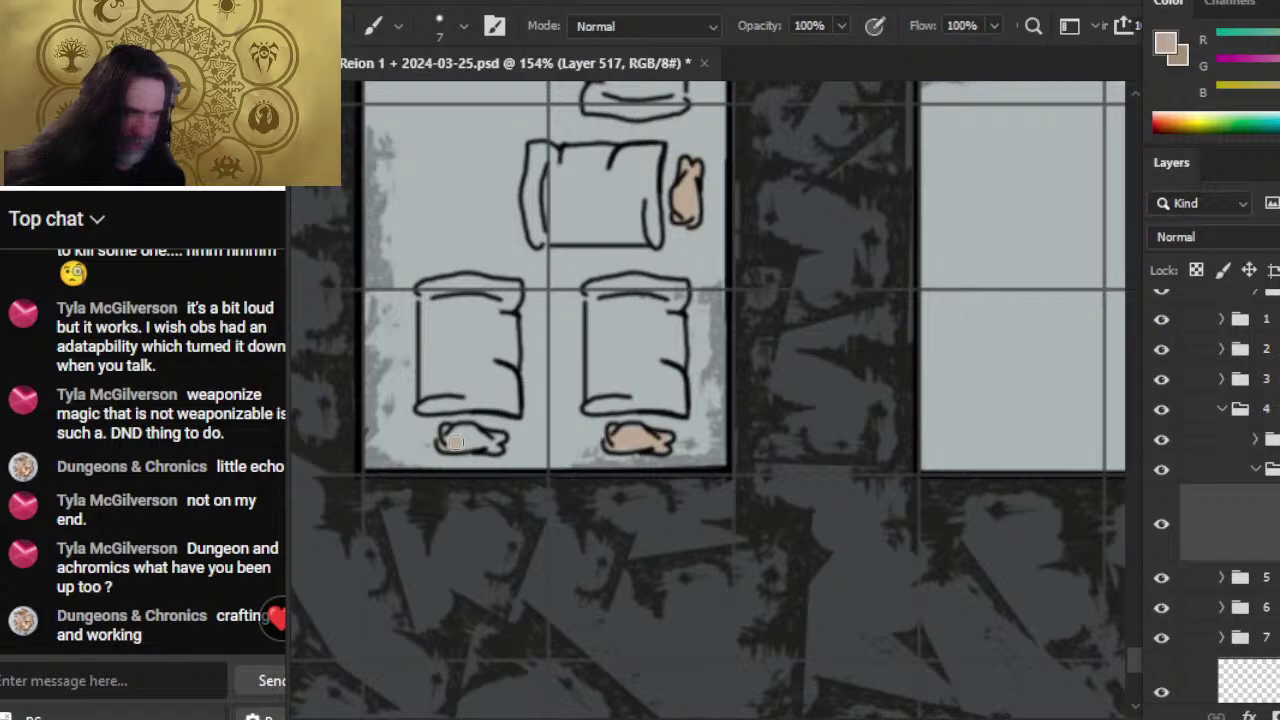
# - Fill the four pillows in the bottom row's second room from the right with light tan
pyautogui.moveTo(472, 476)
pyautogui.mouseDown()
pyautogui.moveTo(807, 431)
pyautogui.moveTo(911, 470)
pyautogui.mouseUp()
pyautogui.moveTo(506, 439); pyautogui.dragTo(525, 438)
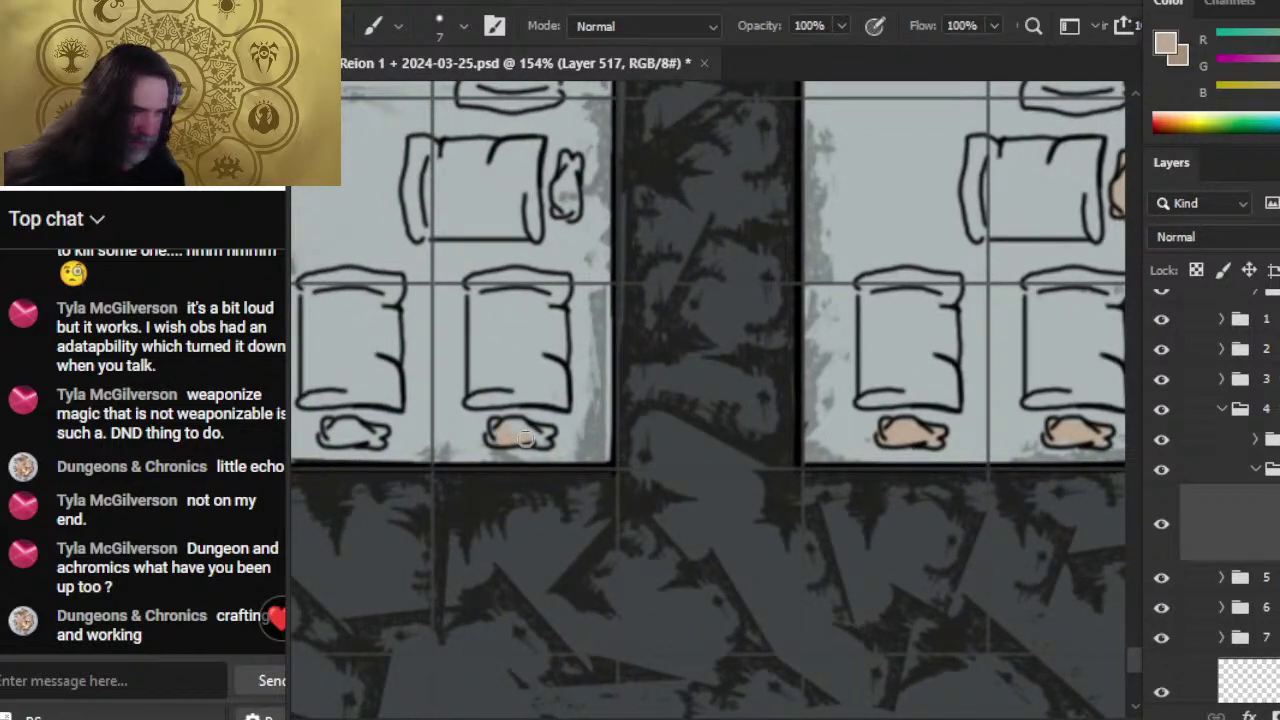
pyautogui.moveTo(532, 250); pyautogui.dragTo(554, 398)
pyautogui.moveTo(487, 484); pyautogui.dragTo(659, 403)
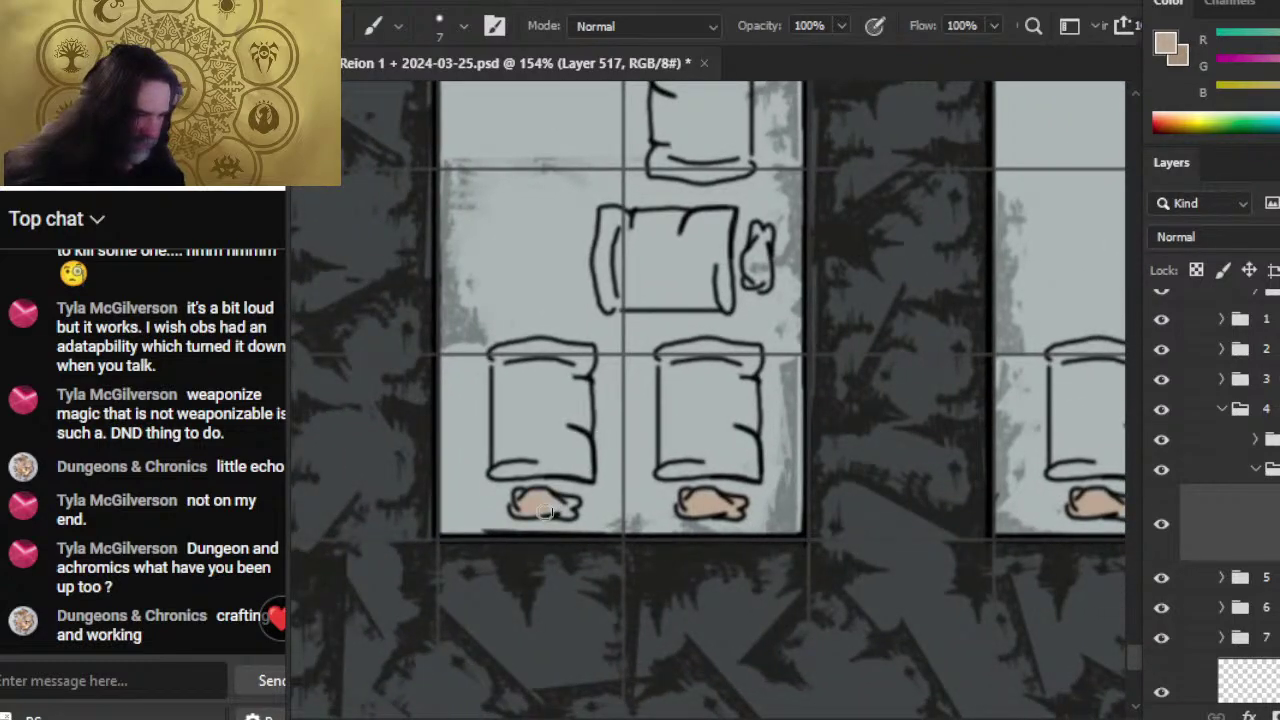
pyautogui.moveTo(738, 334); pyautogui.dragTo(620, 438)
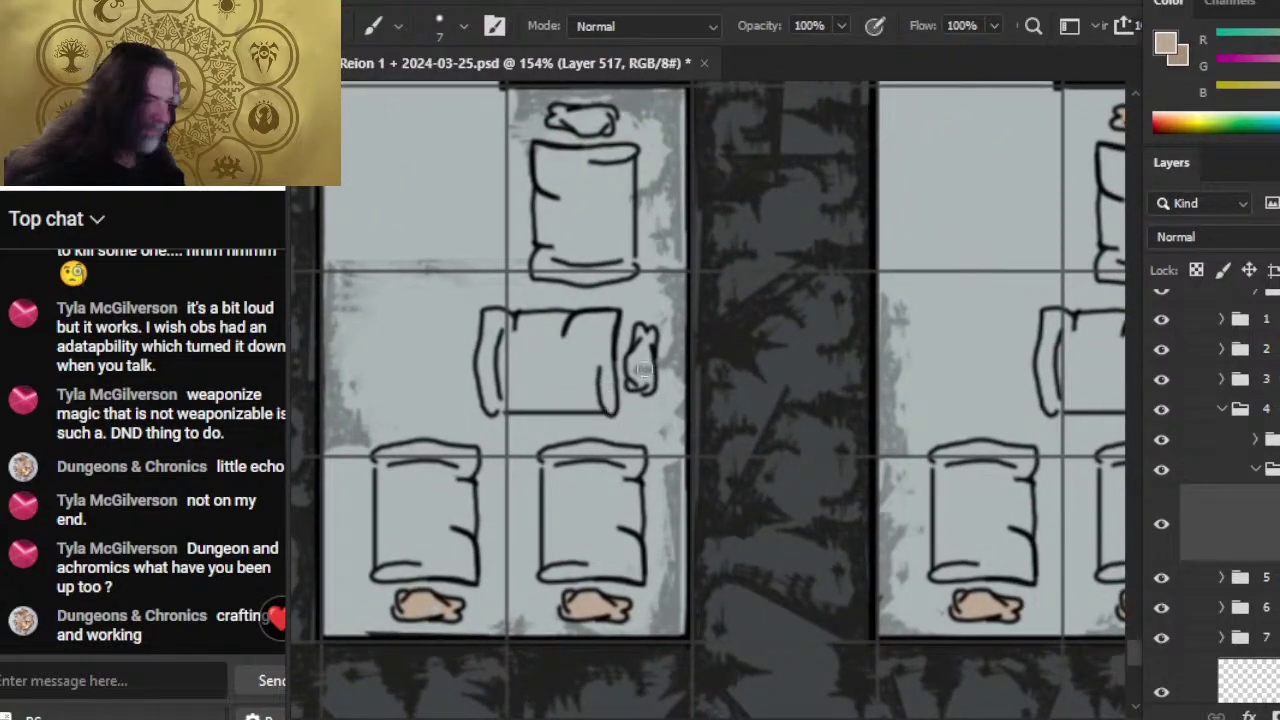
pyautogui.moveTo(641, 363); pyautogui.dragTo(637, 357)
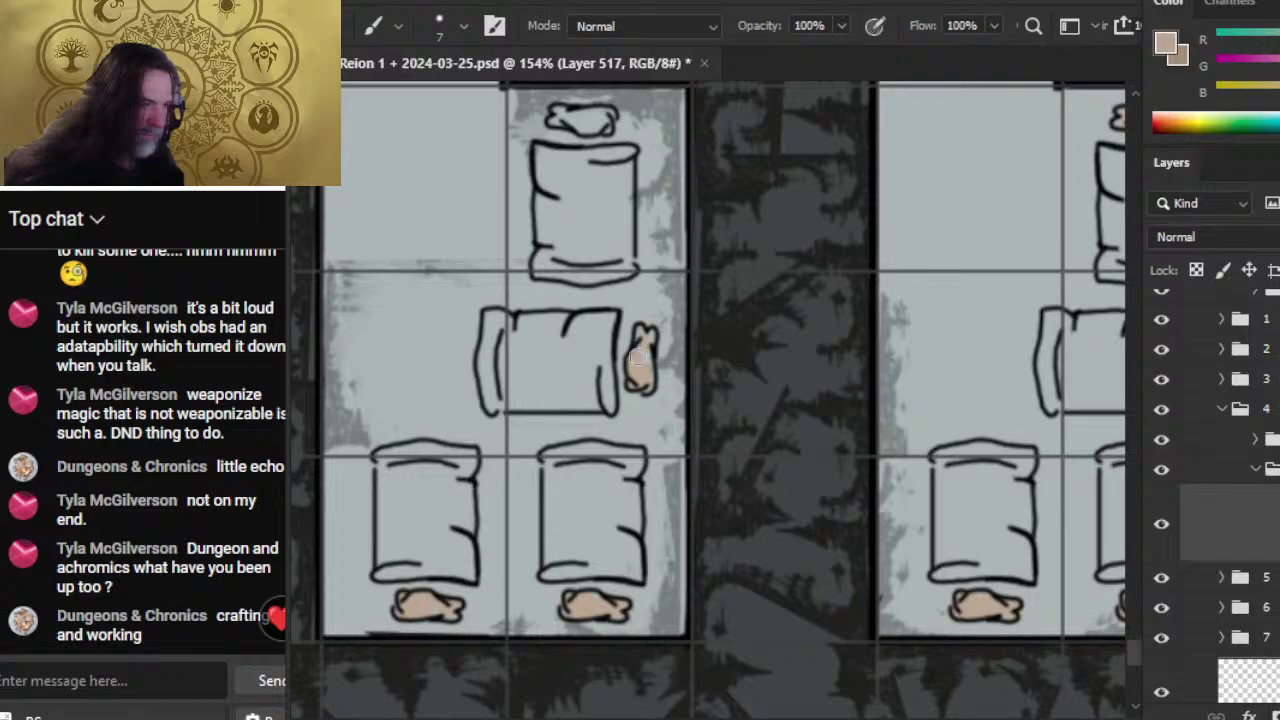
pyautogui.moveTo(566, 126); pyautogui.dragTo(584, 120)
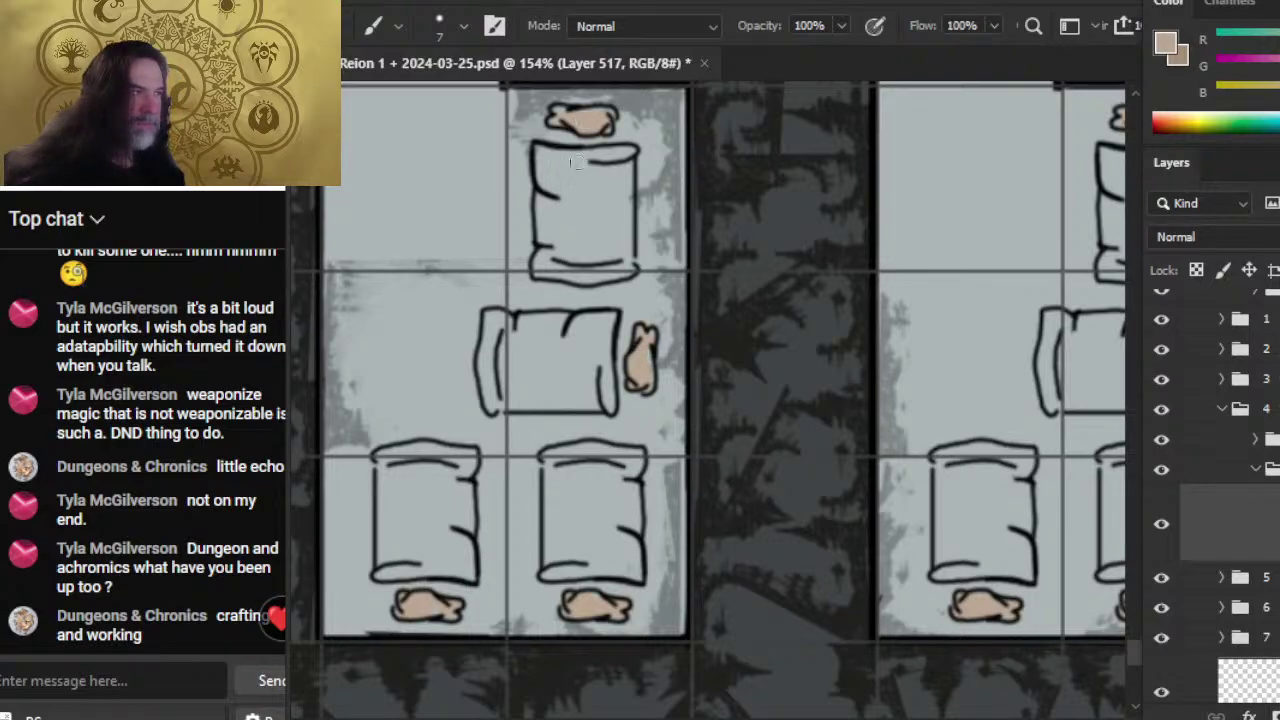
# - Fill all the pillows in the bottom row's third and fourth rooms from the right with light tan
pyautogui.moveTo(446, 334); pyautogui.dragTo(976, 348)
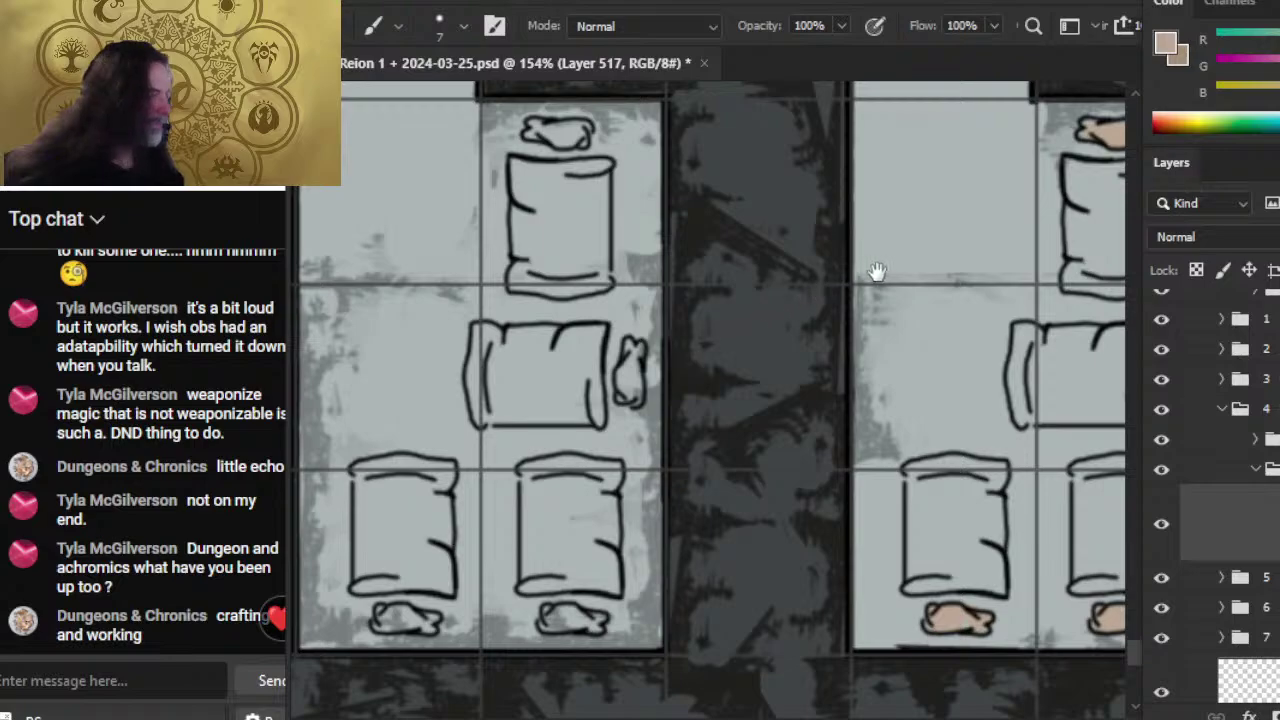
pyautogui.moveTo(877, 271)
pyautogui.mouseDown()
pyautogui.moveTo(754, 366)
pyautogui.moveTo(829, 391)
pyautogui.mouseUp()
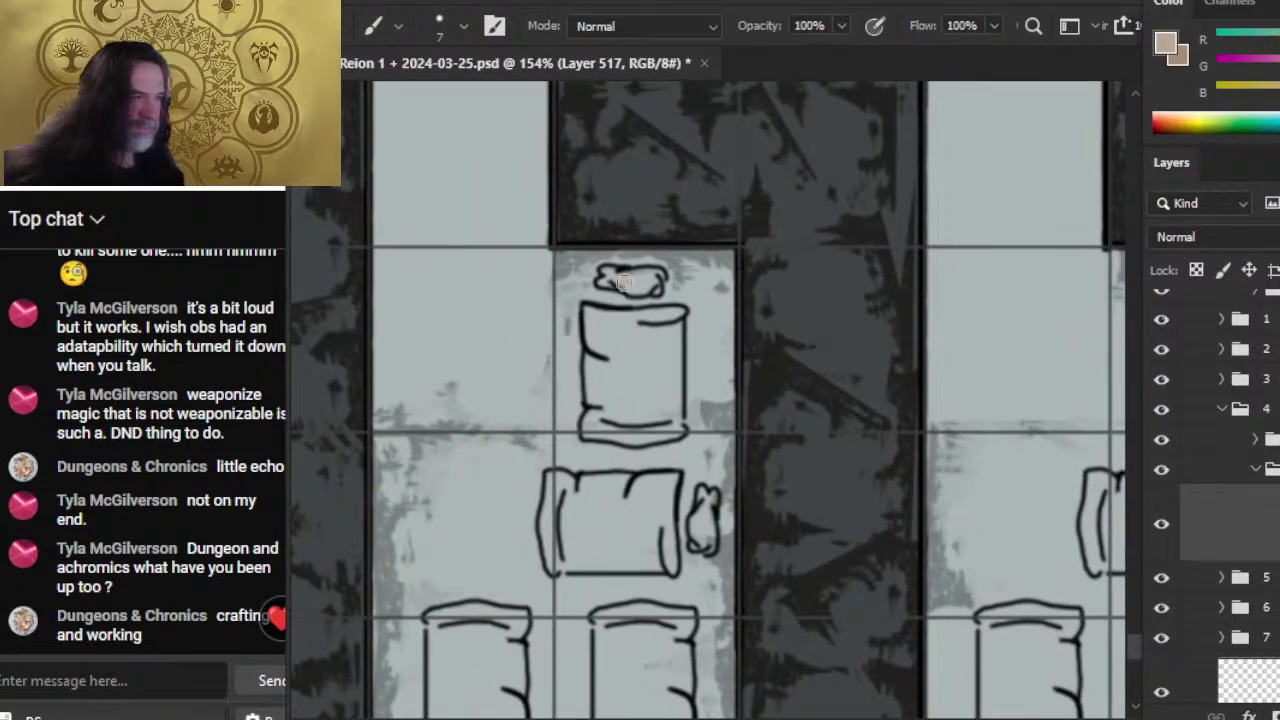
pyautogui.moveTo(700, 557); pyautogui.dragTo(700, 520)
pyautogui.press('e')
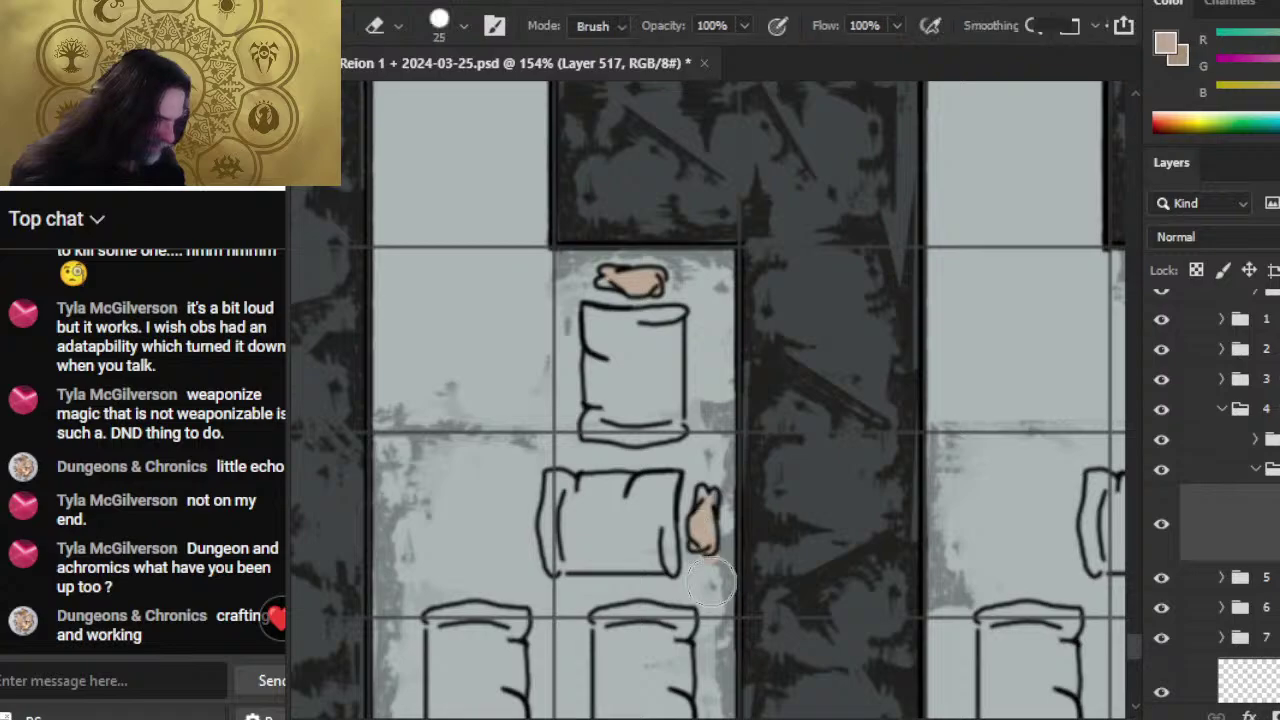
pyautogui.moveTo(717, 579); pyautogui.dragTo(717, 409)
pyautogui.press('b')
pyautogui.moveTo(655, 509); pyautogui.dragTo(650, 527)
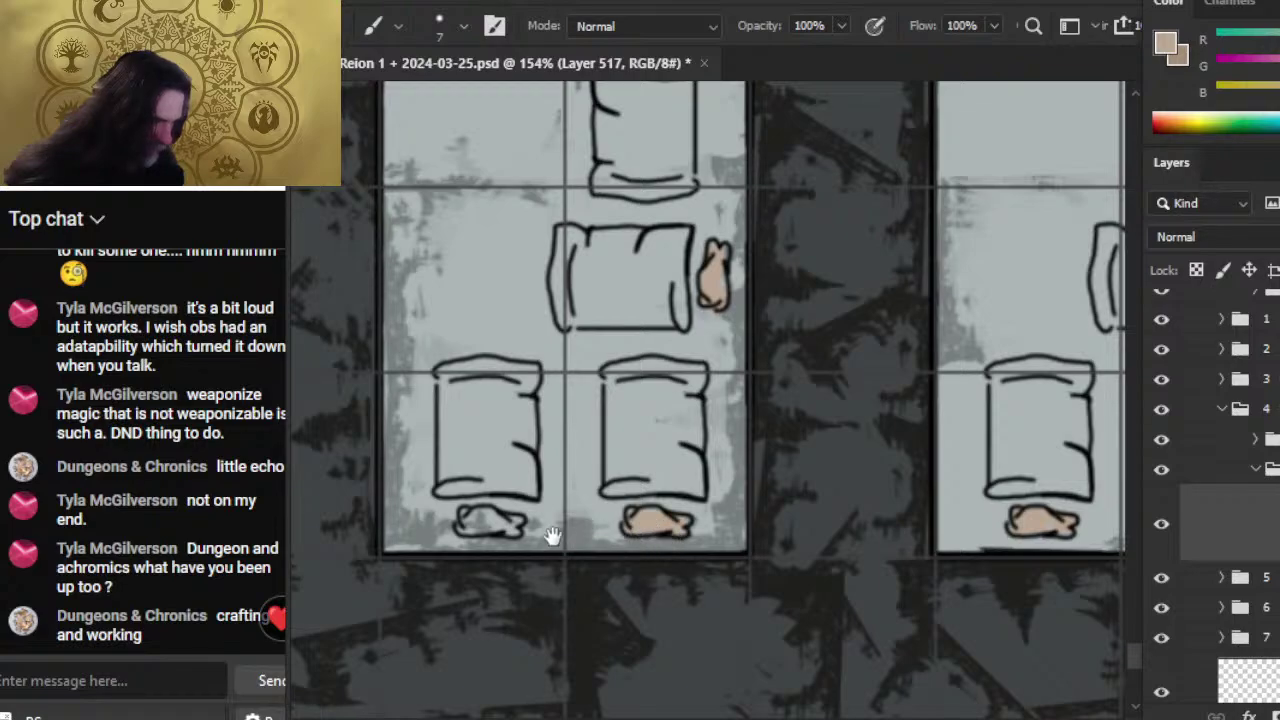
pyautogui.moveTo(468, 538); pyautogui.dragTo(678, 453)
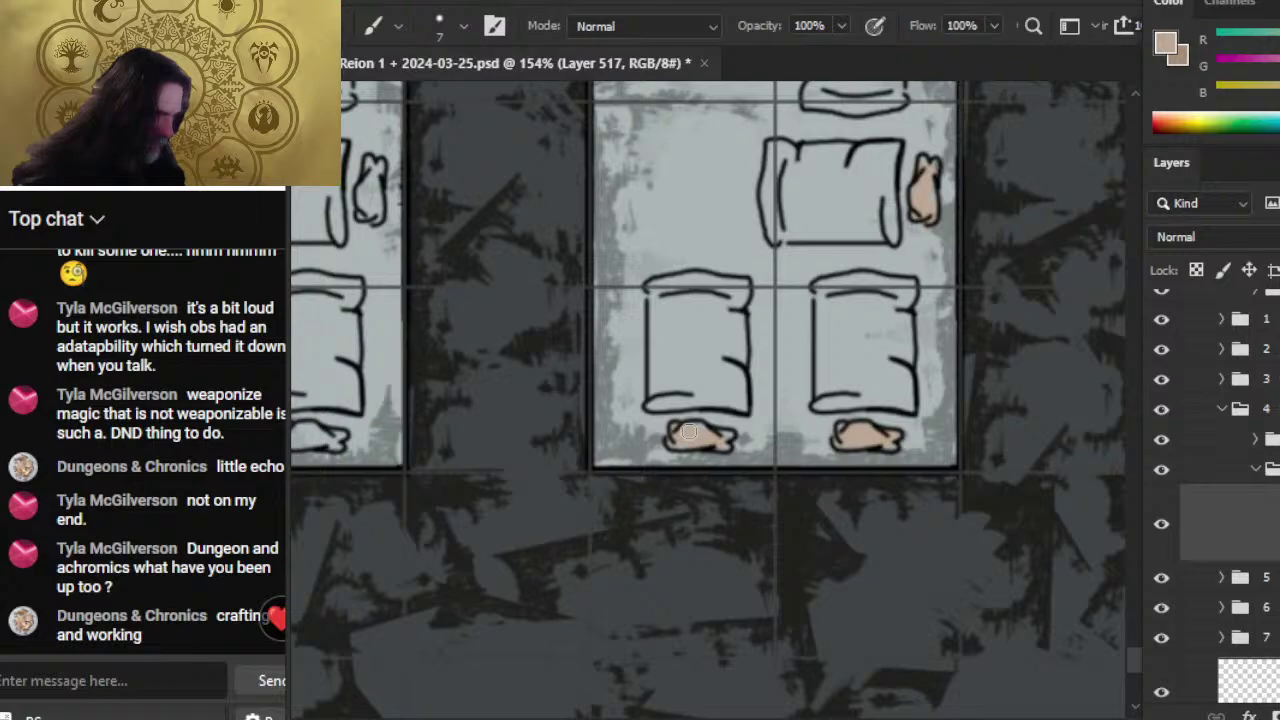
pyautogui.moveTo(689, 431); pyautogui.dragTo(725, 447)
pyautogui.moveTo(755, 308)
pyautogui.mouseDown()
pyautogui.moveTo(866, 371)
pyautogui.moveTo(997, 514)
pyautogui.moveTo(990, 535)
pyautogui.mouseUp()
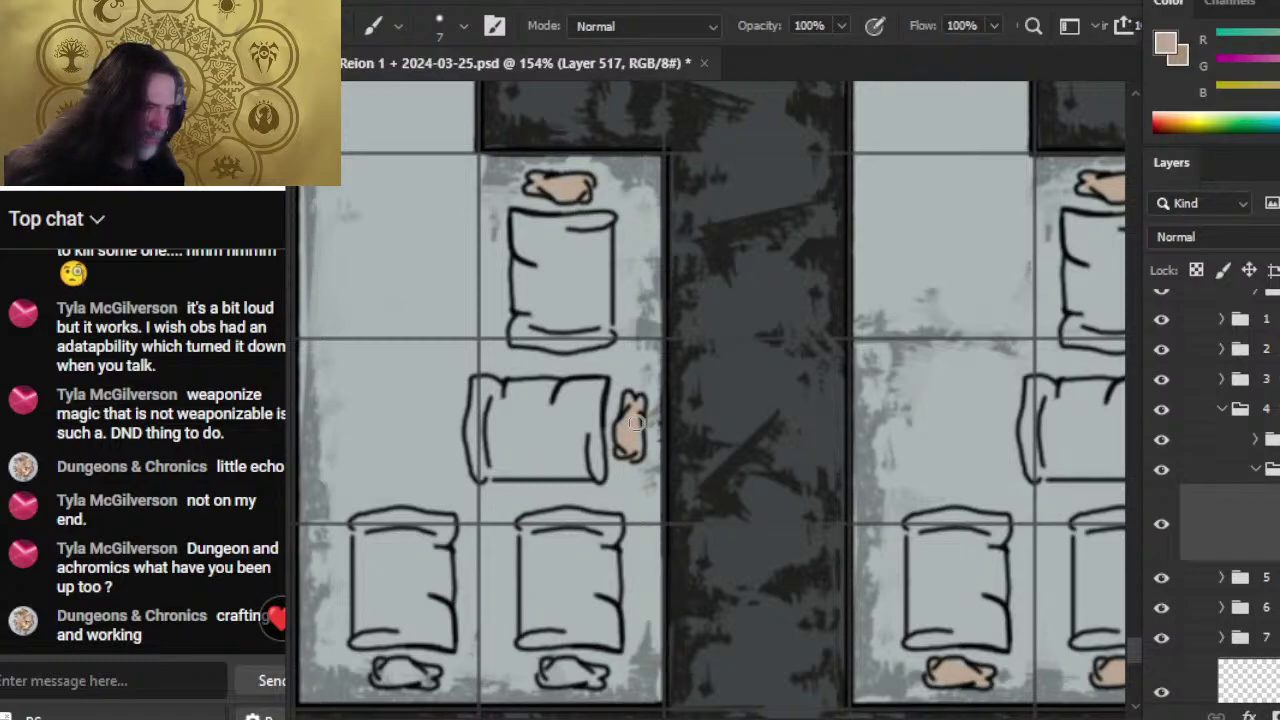
pyautogui.moveTo(635, 497); pyautogui.dragTo(712, 262)
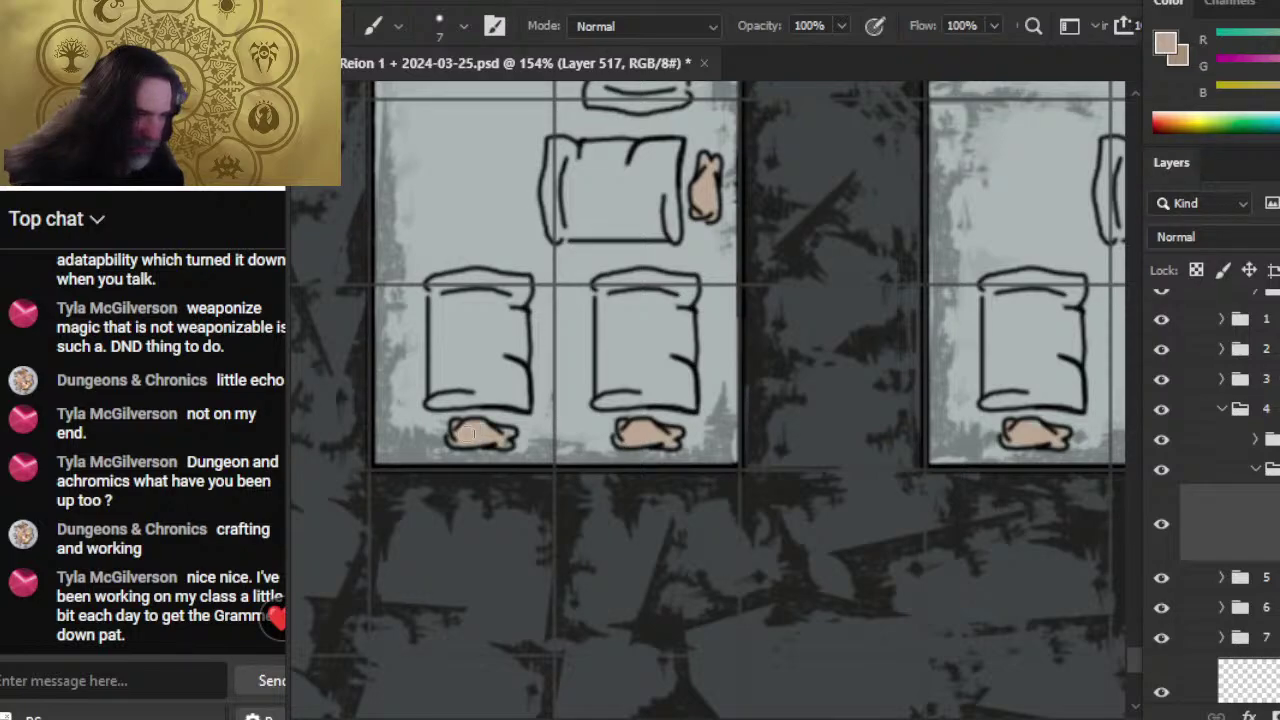
# - Fill the four pillows in the leftmost room of the bottom row with light tan
pyautogui.press('z')
pyautogui.moveTo(662, 386); pyautogui.dragTo(537, 275)
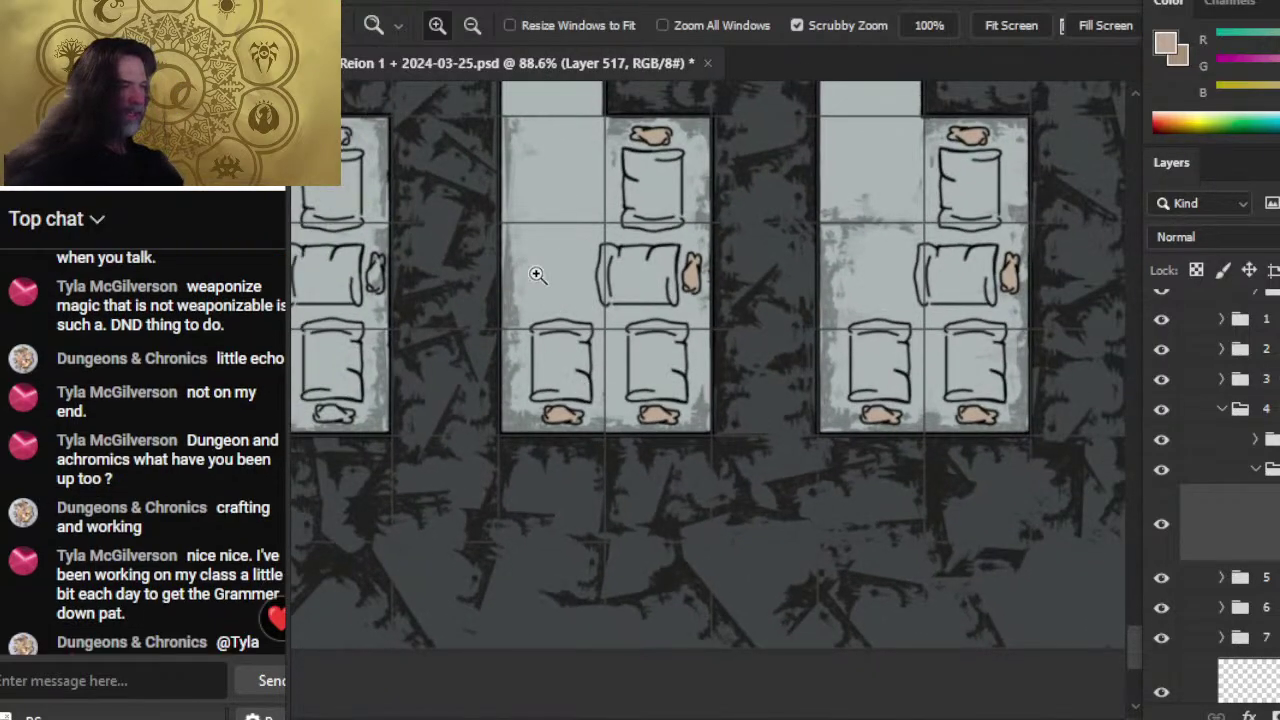
pyautogui.press('space')
pyautogui.moveTo(518, 345); pyautogui.dragTo(742, 369)
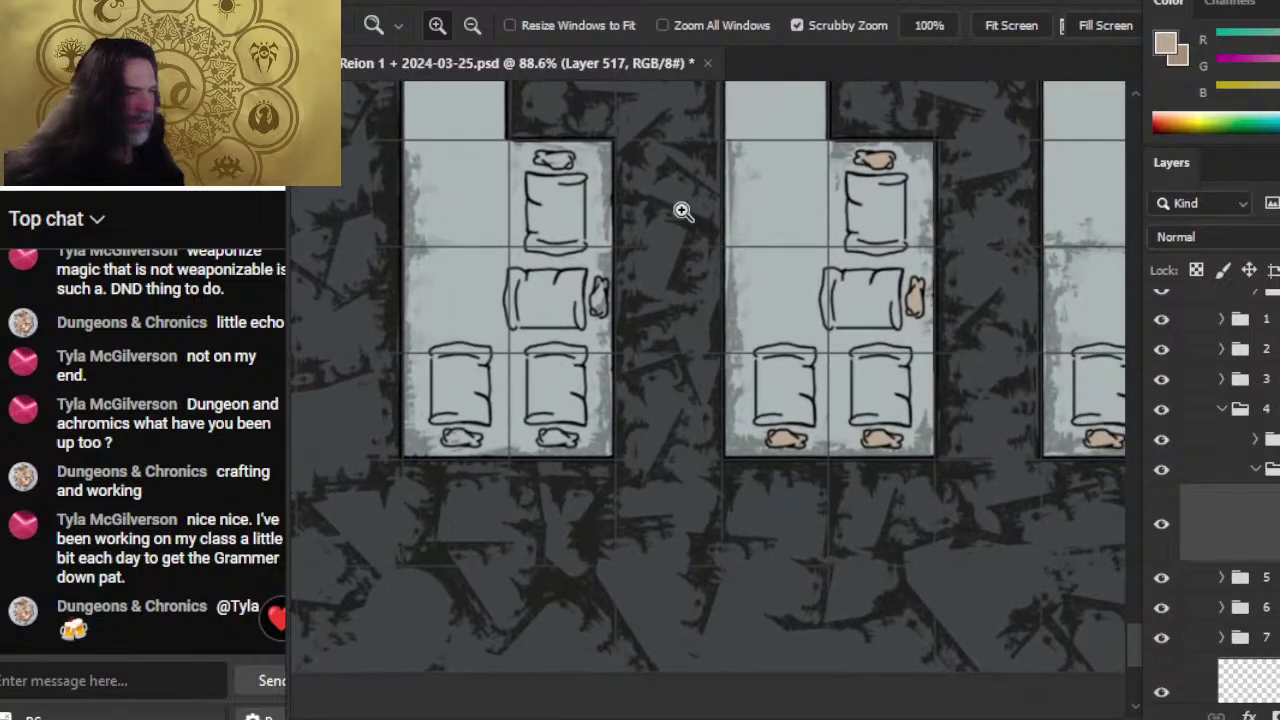
pyautogui.moveTo(541, 172)
pyautogui.mouseDown()
pyautogui.moveTo(668, 192)
pyautogui.moveTo(613, 342)
pyautogui.mouseUp()
pyautogui.press('b')
pyautogui.press('space')
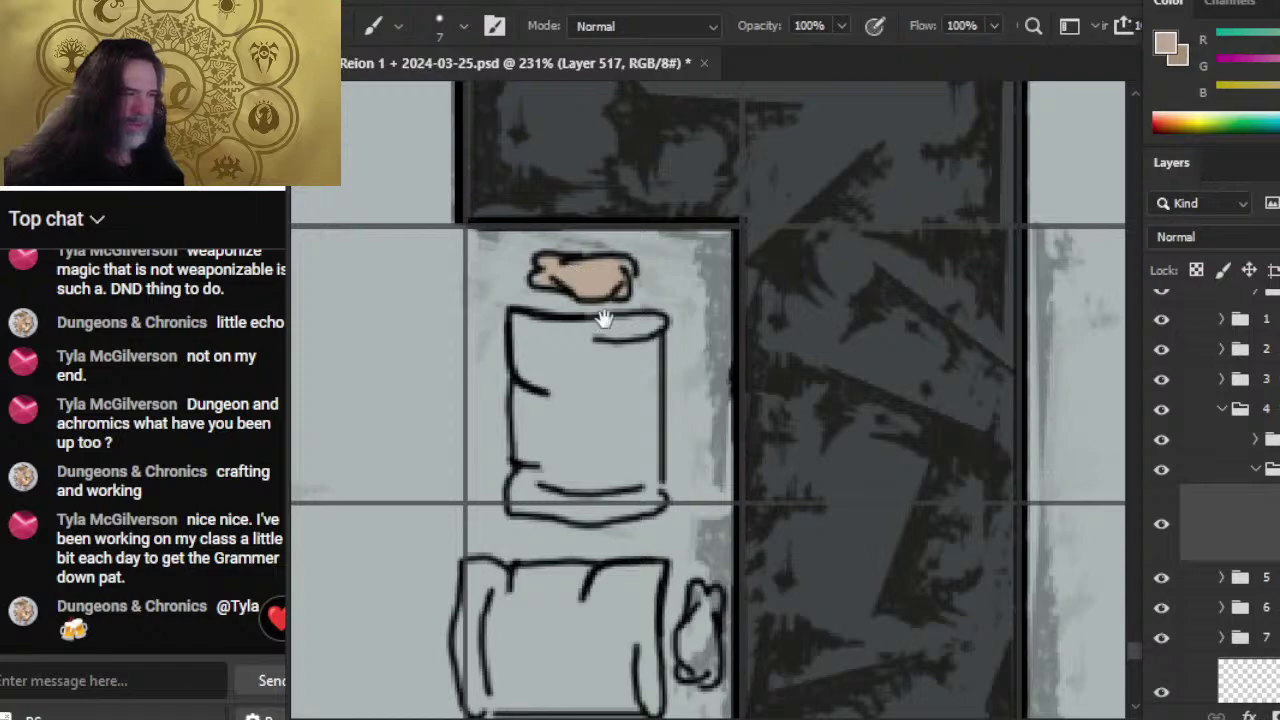
pyautogui.scroll(-3, 650, 280)
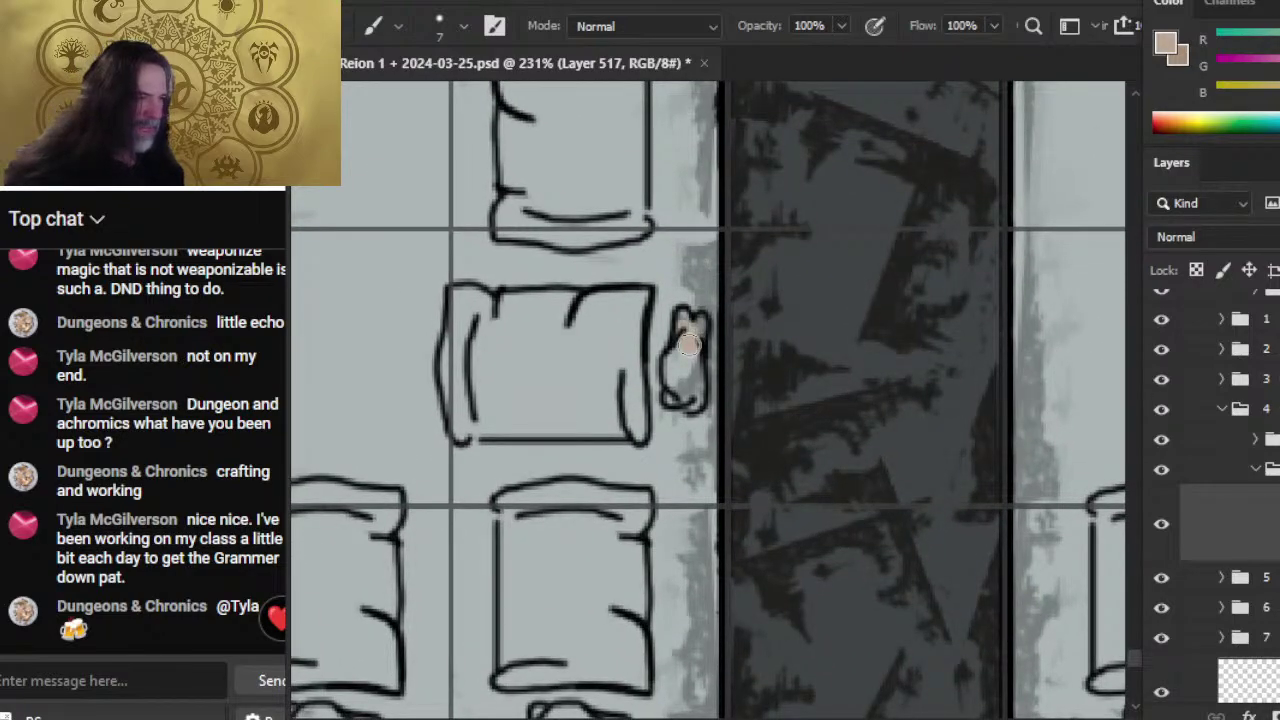
pyautogui.moveTo(688, 344)
pyautogui.mouseDown()
pyautogui.moveTo(690, 372)
pyautogui.moveTo(689, 345)
pyautogui.mouseUp()
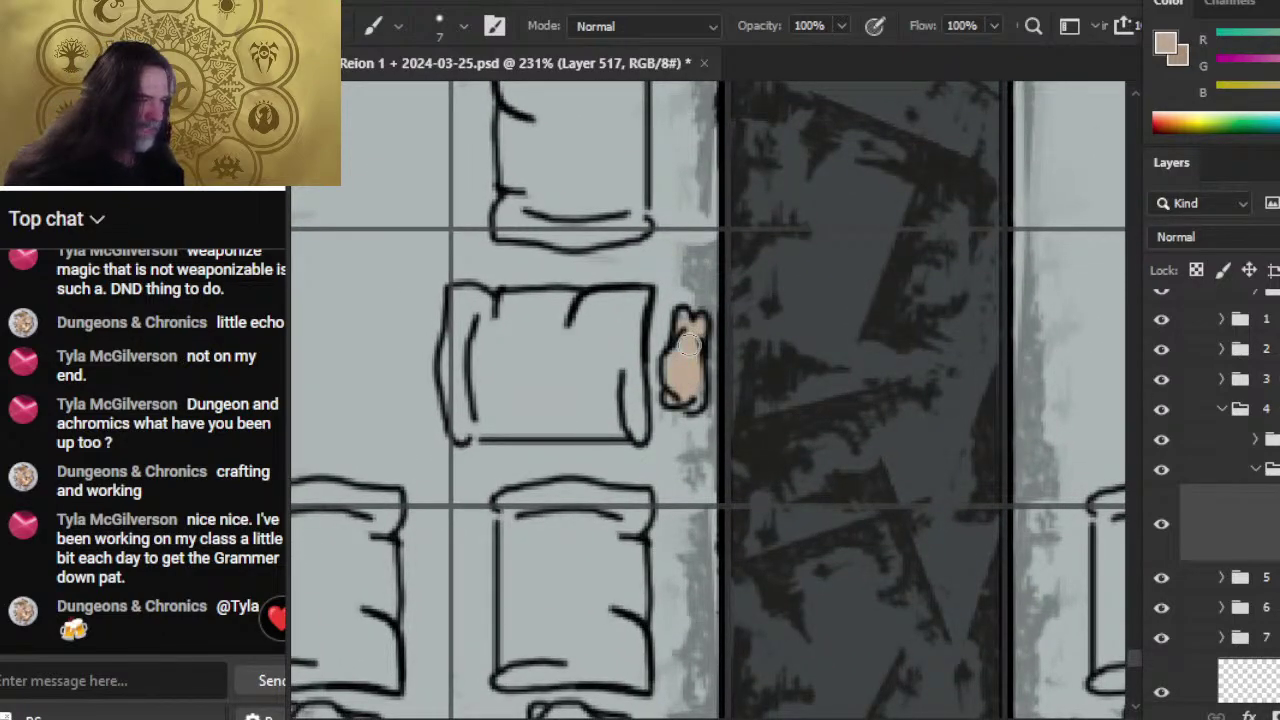
pyautogui.scroll(-3, 669, 400)
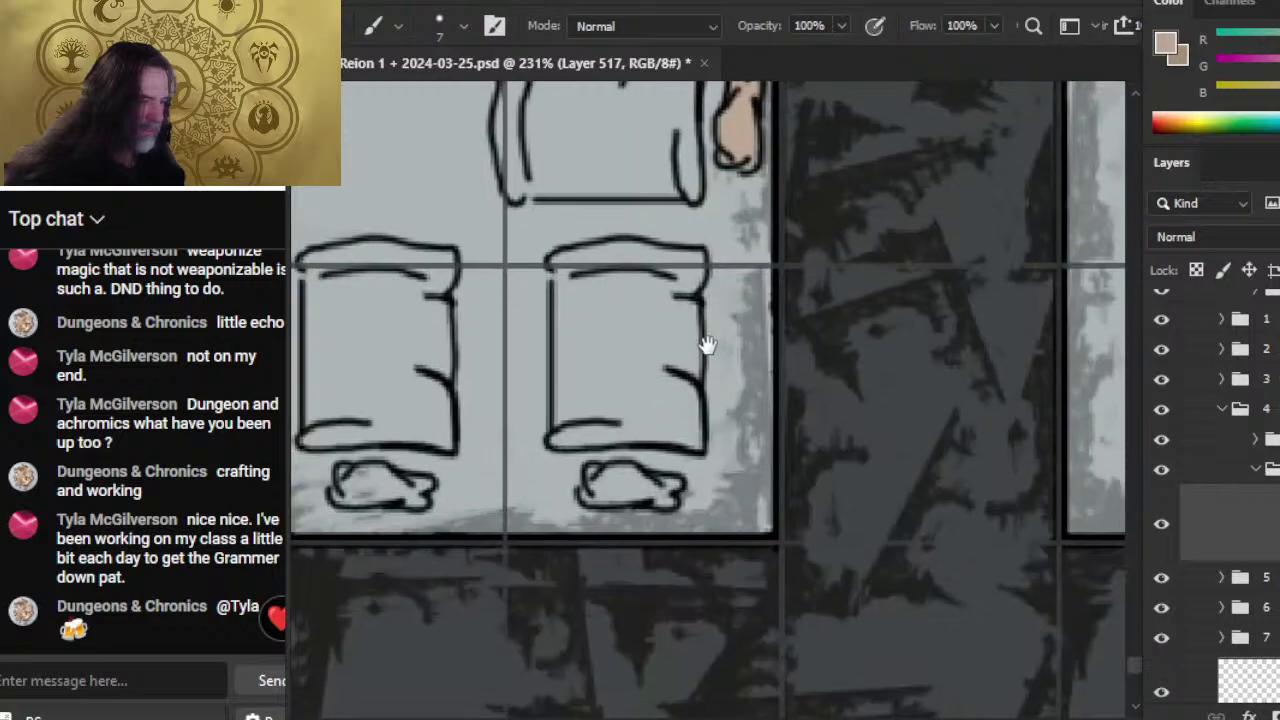
pyautogui.moveTo(610, 488); pyautogui.dragTo(598, 485)
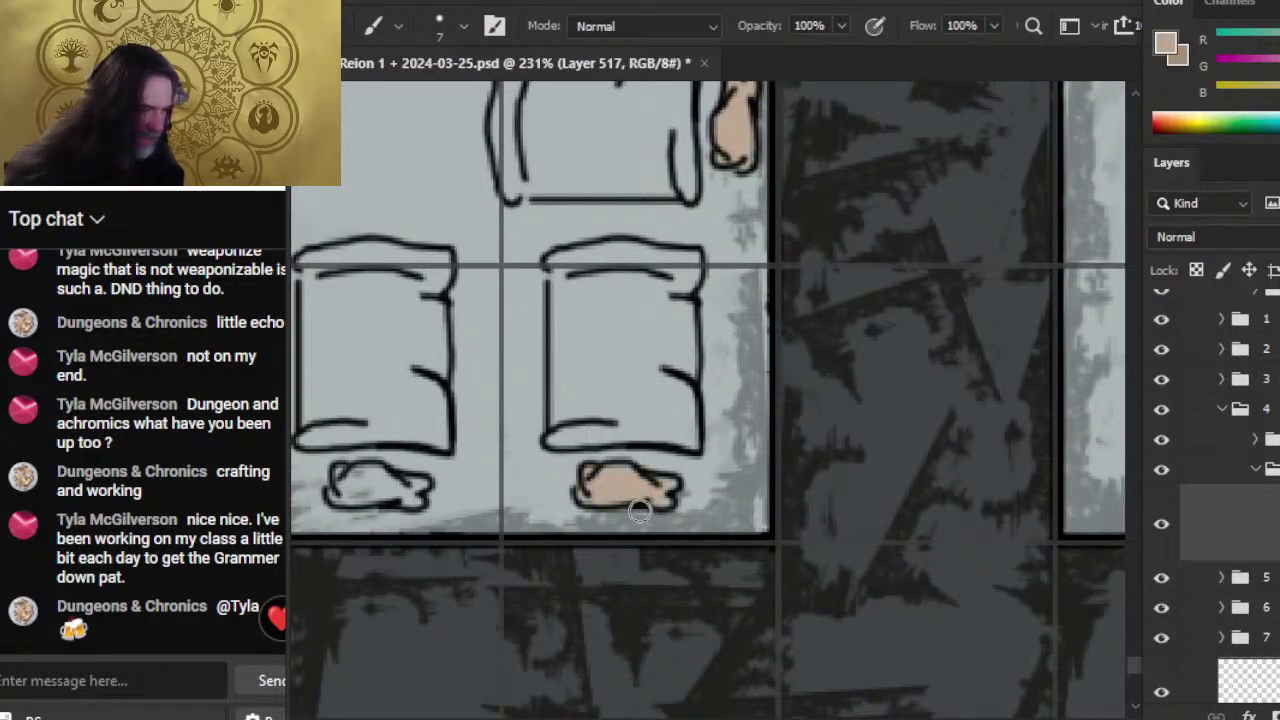
pyautogui.moveTo(591, 523); pyautogui.dragTo(801, 475)
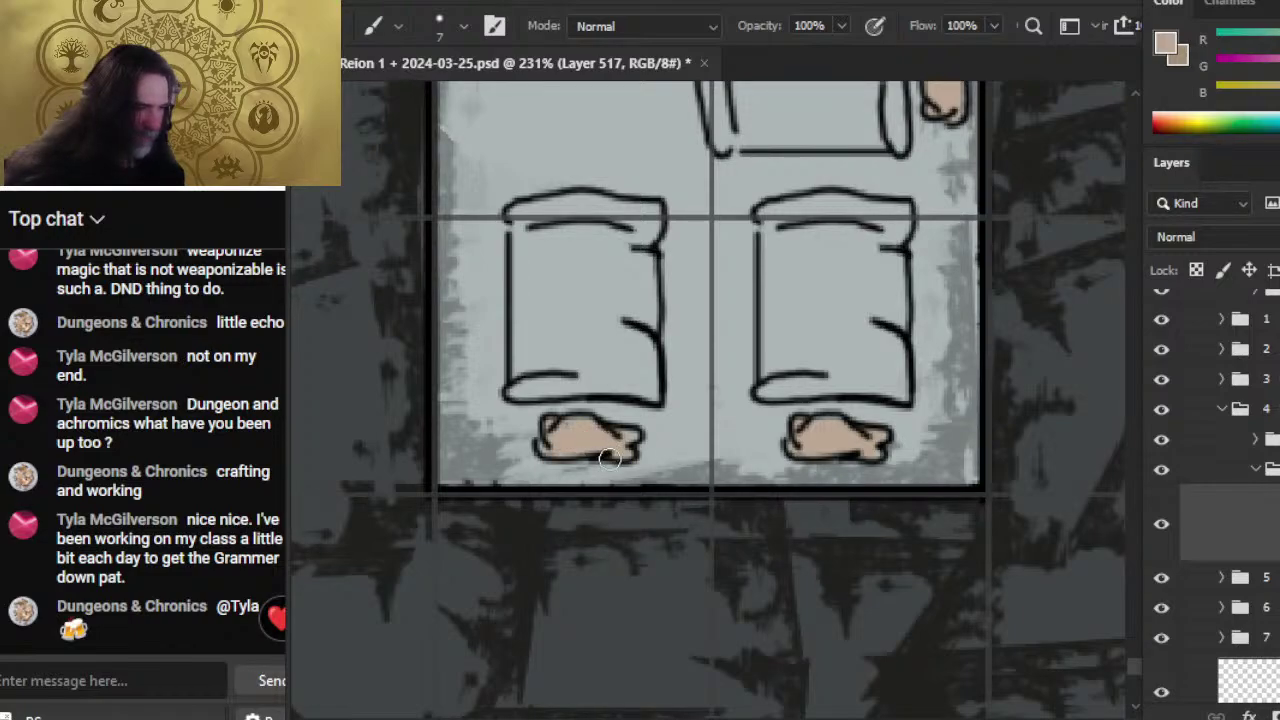
# - Fill the leftmost room's lower-left bedroll with brown and reduce the eraser size to 5
pyautogui.press('z')
pyautogui.moveTo(734, 417)
pyautogui.mouseDown()
pyautogui.moveTo(539, 392)
pyautogui.moveTo(635, 374)
pyautogui.moveTo(692, 380)
pyautogui.mouseUp()
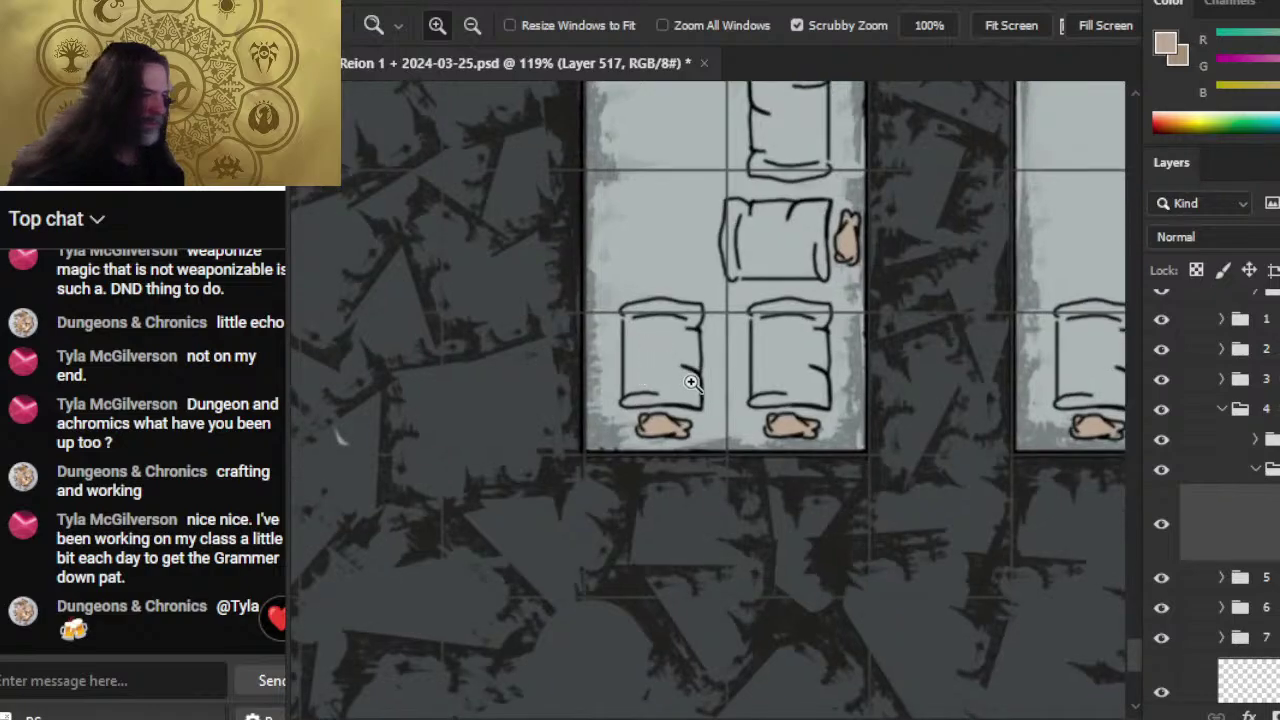
pyautogui.press('x')
pyautogui.press('b')
pyautogui.moveTo(627, 309)
pyautogui.mouseDown()
pyautogui.moveTo(690, 360)
pyautogui.moveTo(686, 398)
pyautogui.moveTo(638, 400)
pyautogui.moveTo(642, 316)
pyautogui.moveTo(650, 387)
pyautogui.mouseUp()
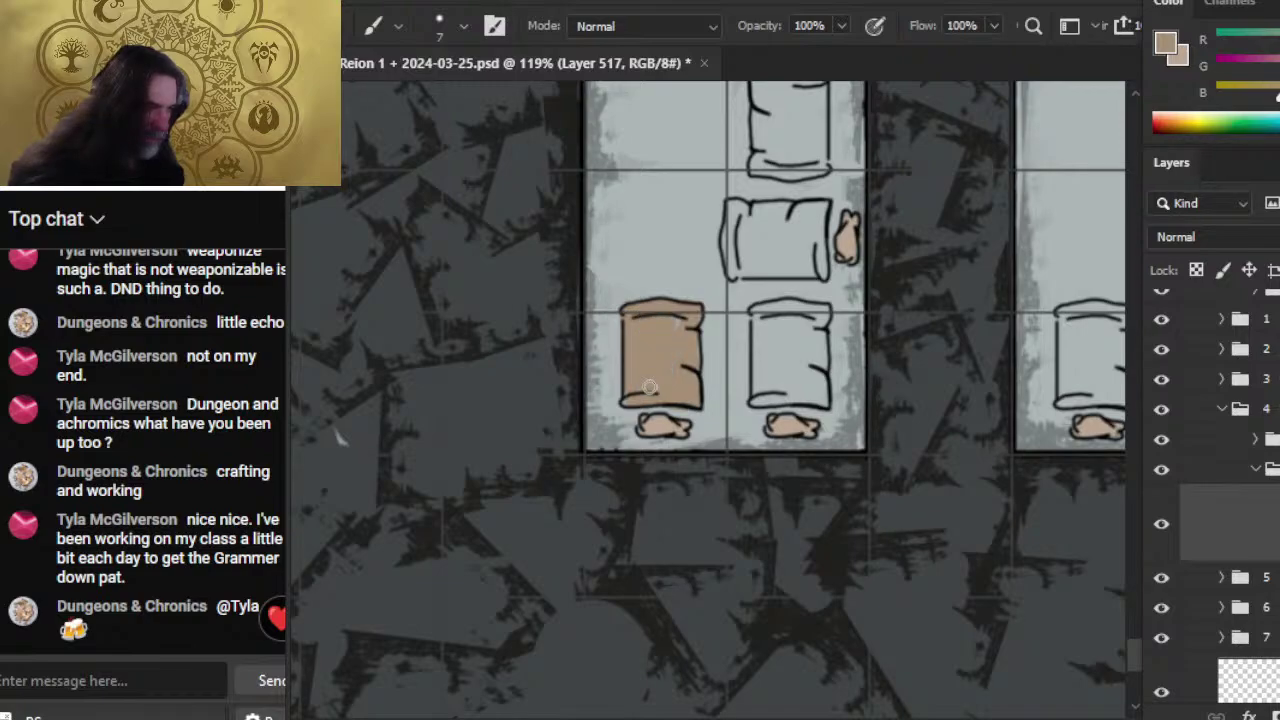
pyautogui.press('e')
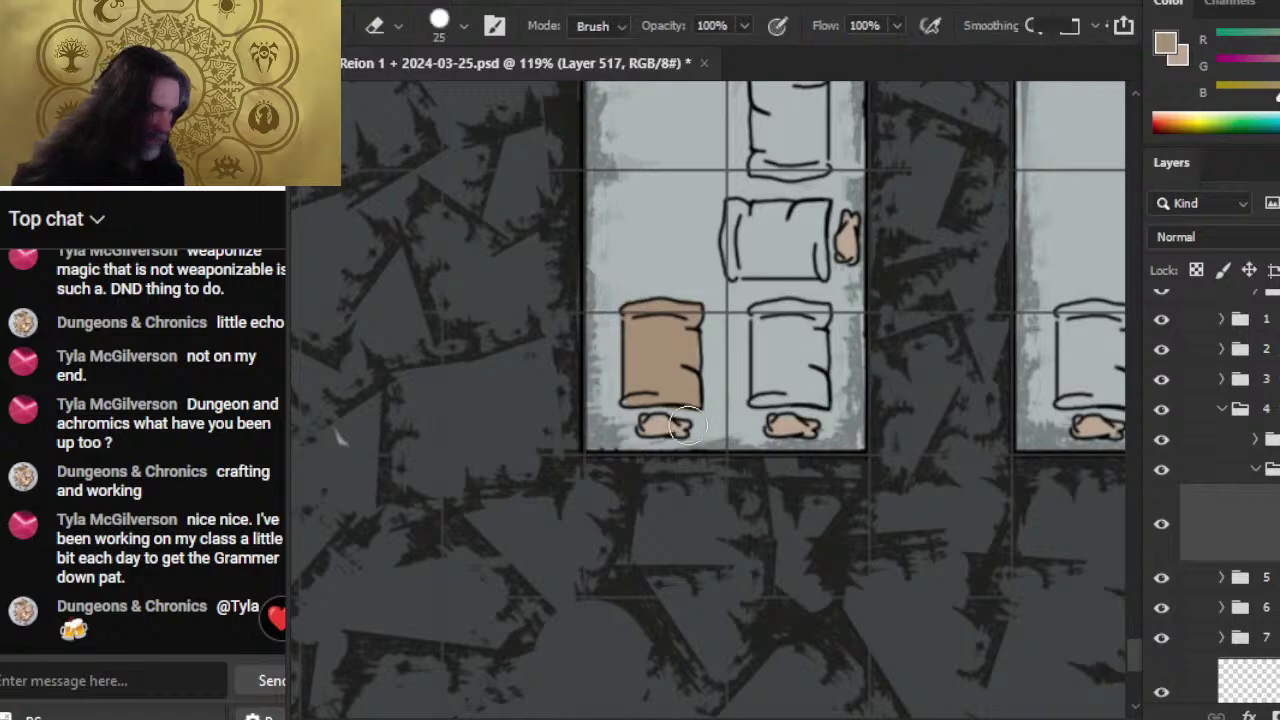
pyautogui.press('[')
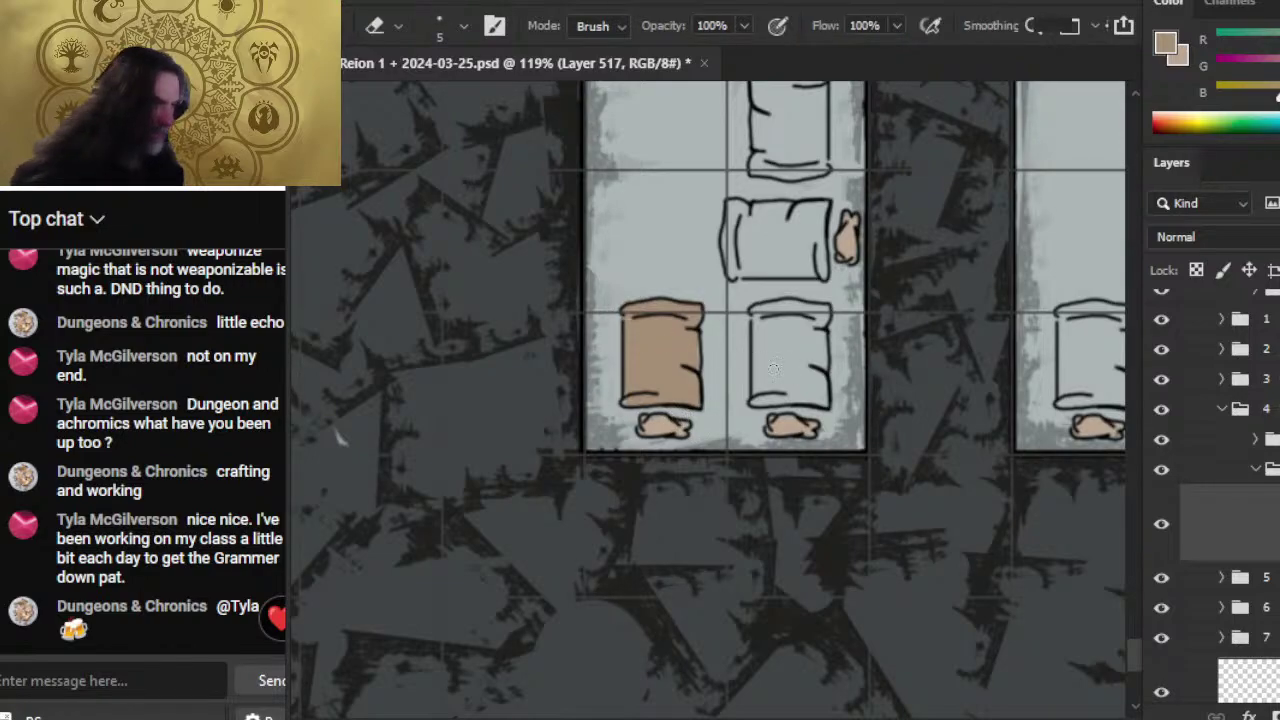
# - Fill the leftmost room's lower-right bedroll with brown, from its outlines inward to the centre
pyautogui.moveTo(752, 376); pyautogui.dragTo(665, 386)
pyautogui.press('b')
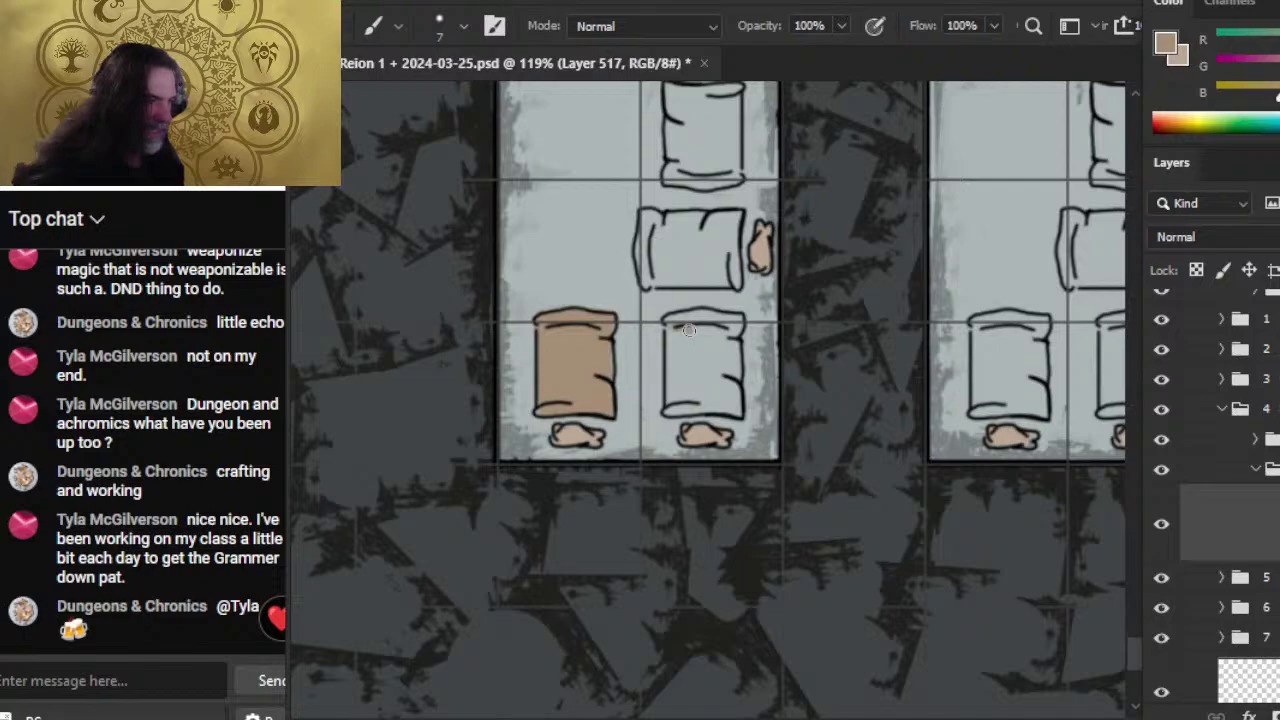
pyautogui.moveTo(689, 330); pyautogui.dragTo(689, 330)
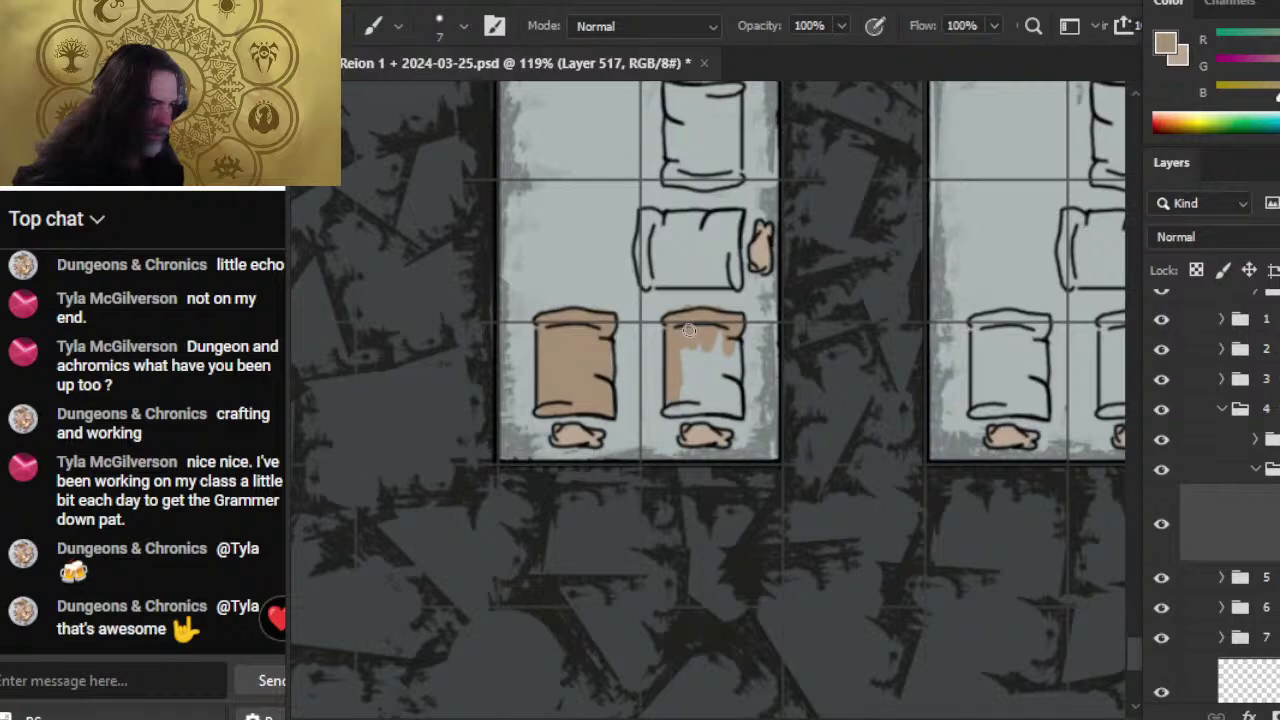
pyautogui.moveTo(694, 407)
pyautogui.mouseDown()
pyautogui.moveTo(731, 411)
pyautogui.moveTo(736, 392)
pyautogui.mouseUp()
pyautogui.moveTo(734, 346); pyautogui.dragTo(724, 390)
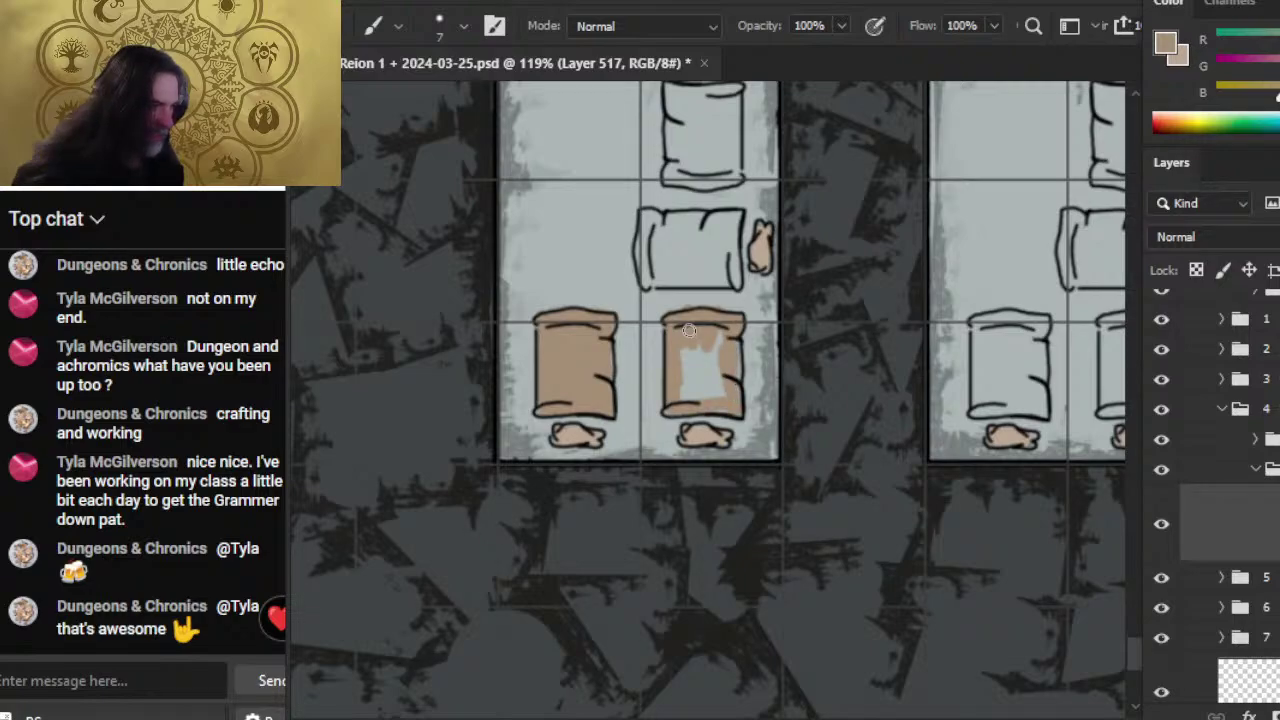
pyautogui.moveTo(712, 336)
pyautogui.mouseDown()
pyautogui.moveTo(700, 398)
pyautogui.moveTo(722, 396)
pyautogui.moveTo(692, 398)
pyautogui.mouseUp()
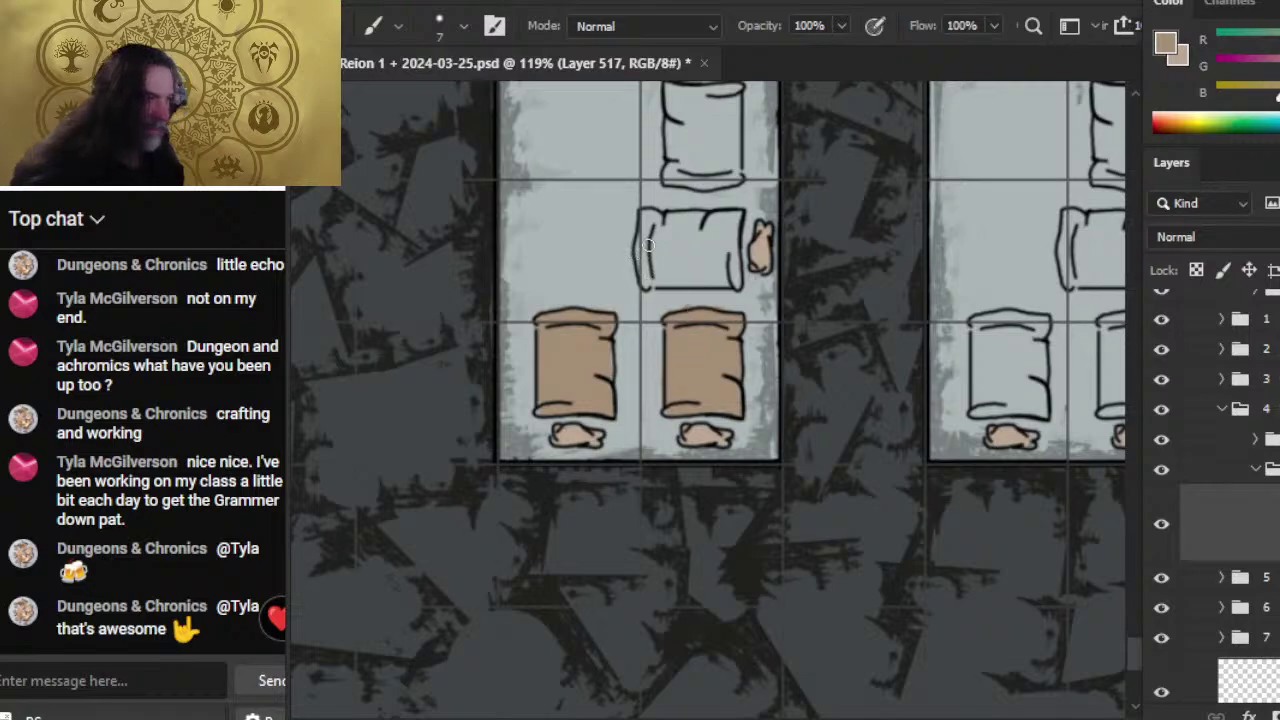
# - Fill the leftmost room's horizontal middle bedroll with brown, including its rolled ends
pyautogui.moveTo(656, 240)
pyautogui.mouseDown()
pyautogui.moveTo(644, 220)
pyautogui.moveTo(646, 256)
pyautogui.moveTo(663, 223)
pyautogui.moveTo(644, 286)
pyautogui.moveTo(736, 282)
pyautogui.mouseUp()
pyautogui.press('e')
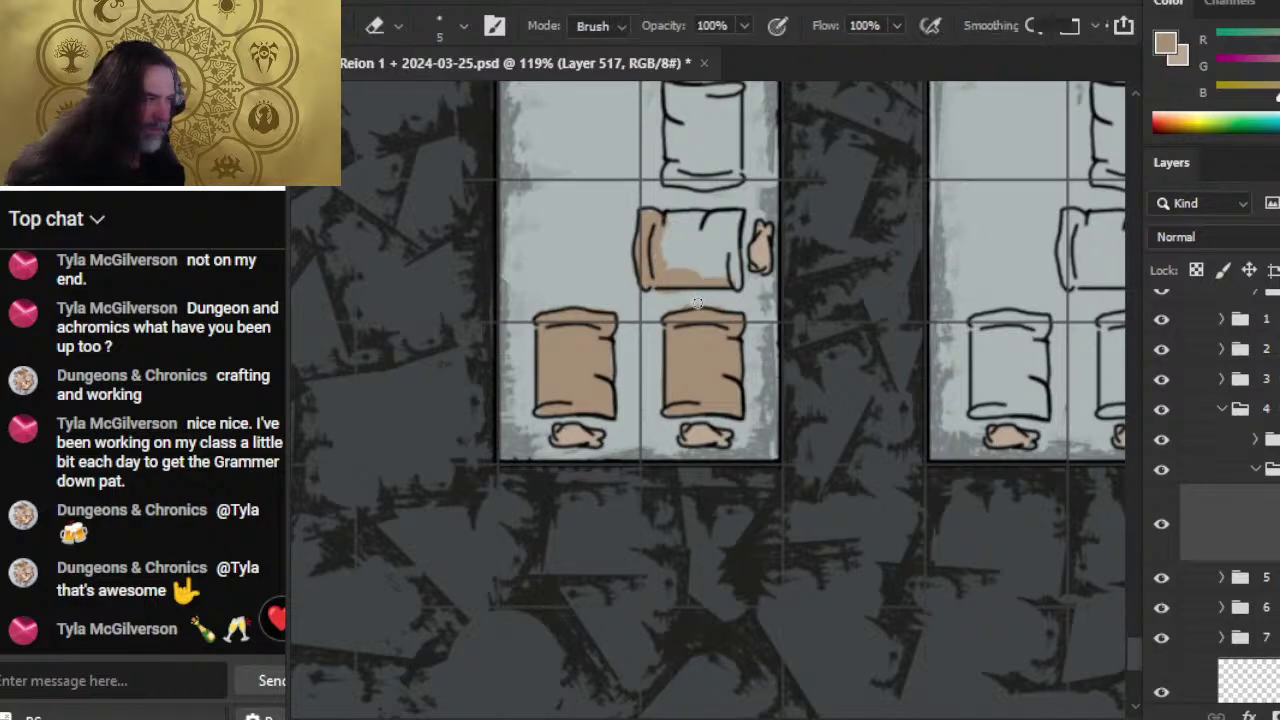
pyautogui.press('b')
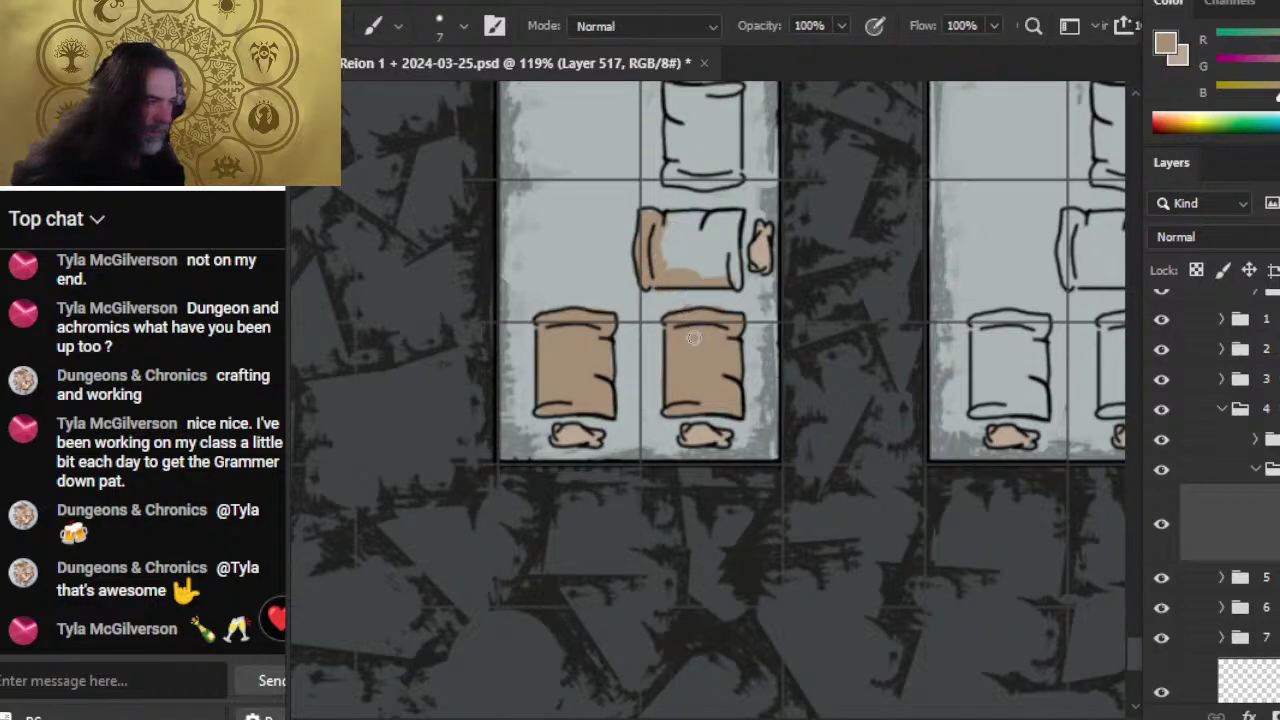
pyautogui.moveTo(714, 290); pyautogui.dragTo(705, 273)
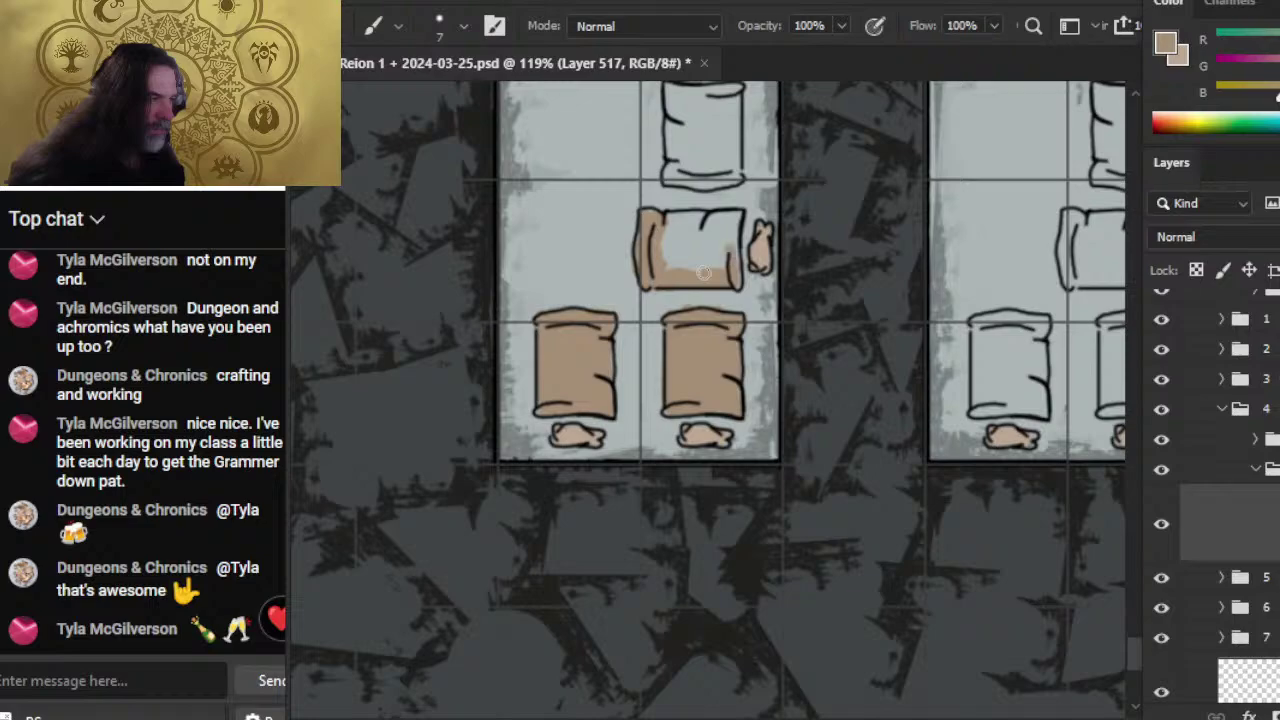
pyautogui.moveTo(738, 216)
pyautogui.mouseDown()
pyautogui.moveTo(672, 219)
pyautogui.moveTo(676, 248)
pyautogui.mouseUp()
pyautogui.press('g')
pyautogui.click(703, 254)
pyautogui.press('b')
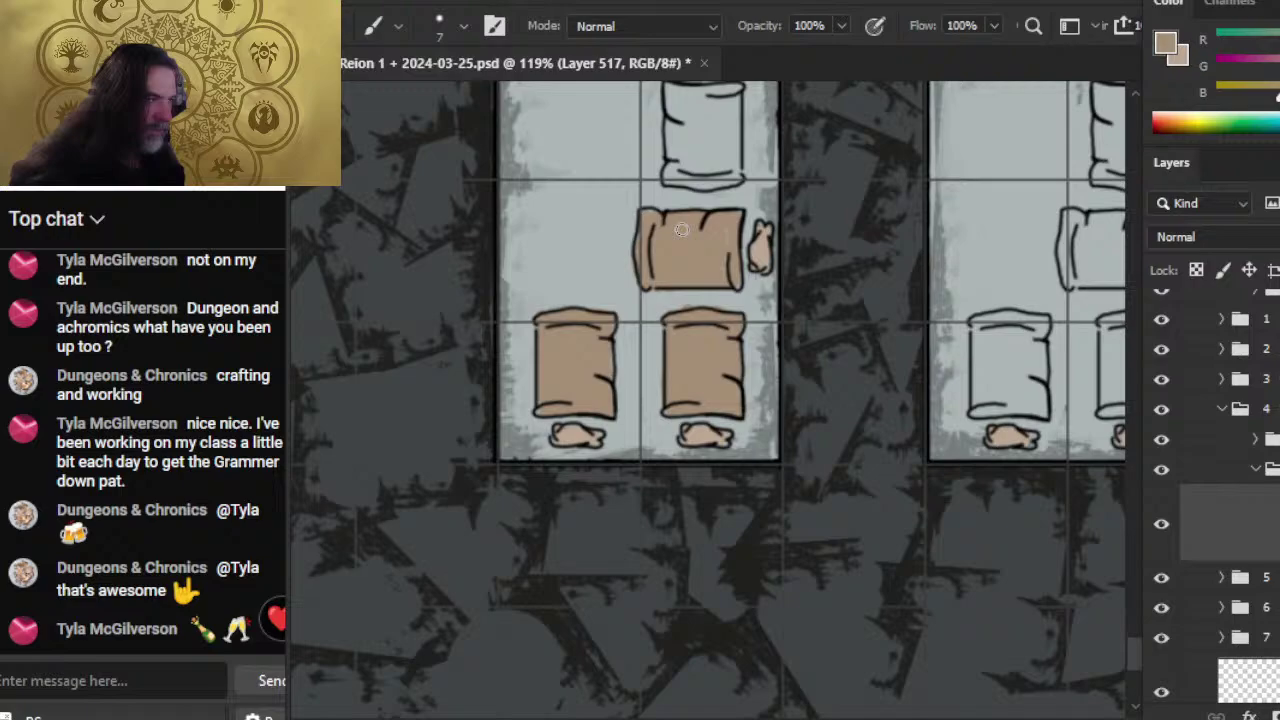
# - Fill the leftmost room's top bedroll with brown and erase the colour spilling past its lower edge
pyautogui.moveTo(723, 189); pyautogui.dragTo(687, 362)
pyautogui.moveTo(635, 262)
pyautogui.mouseDown()
pyautogui.moveTo(694, 292)
pyautogui.moveTo(696, 366)
pyautogui.moveTo(650, 354)
pyautogui.moveTo(636, 268)
pyautogui.moveTo(660, 345)
pyautogui.moveTo(676, 272)
pyautogui.moveTo(650, 278)
pyautogui.mouseUp()
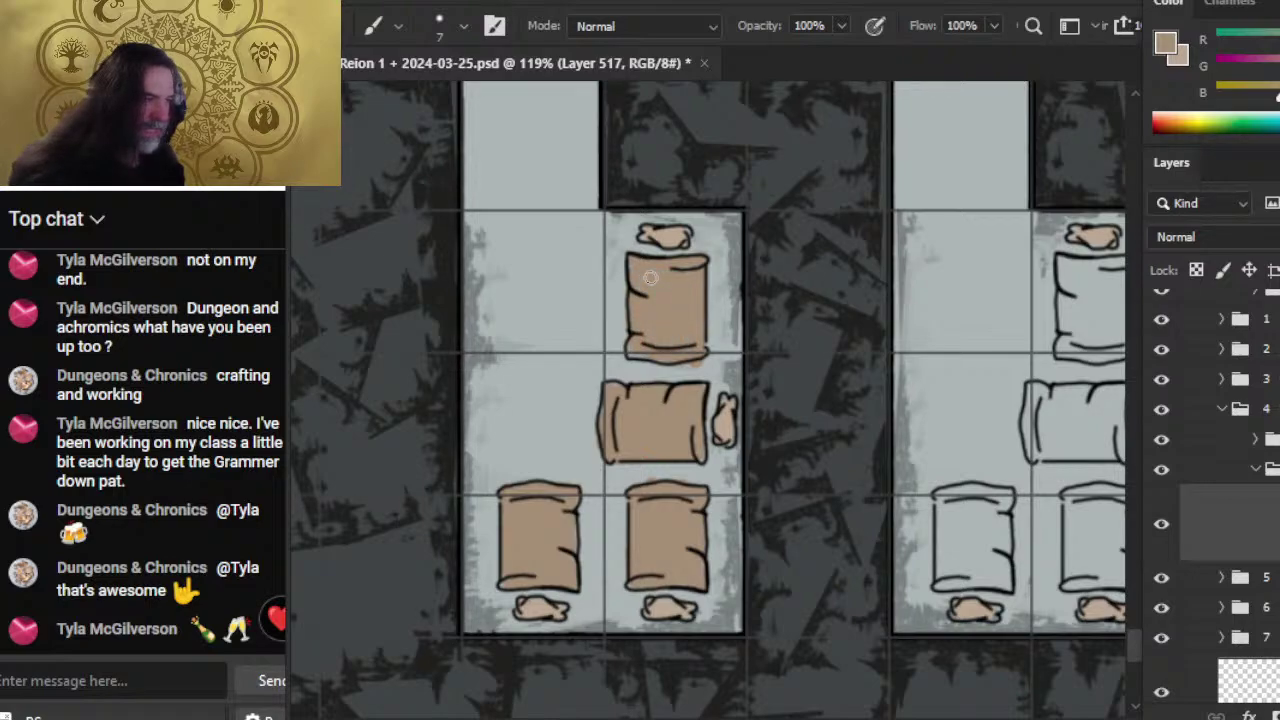
pyautogui.press('e')
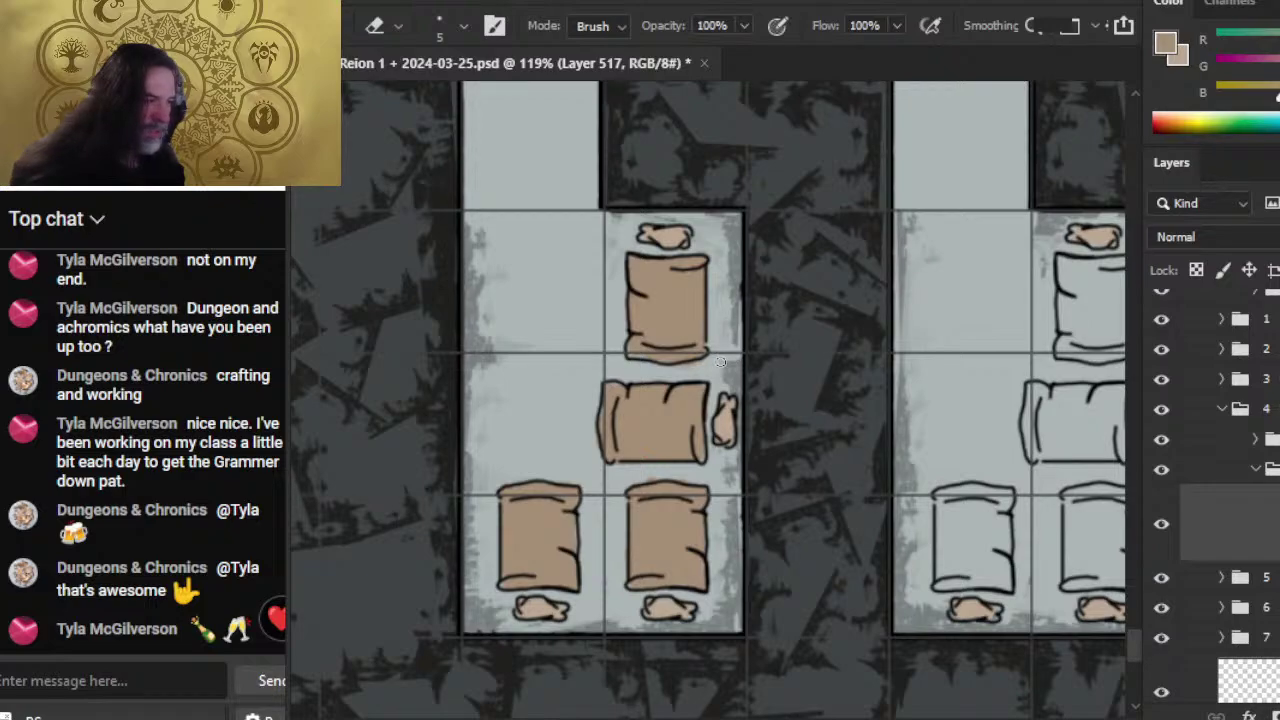
pyautogui.moveTo(771, 361); pyautogui.dragTo(666, 371)
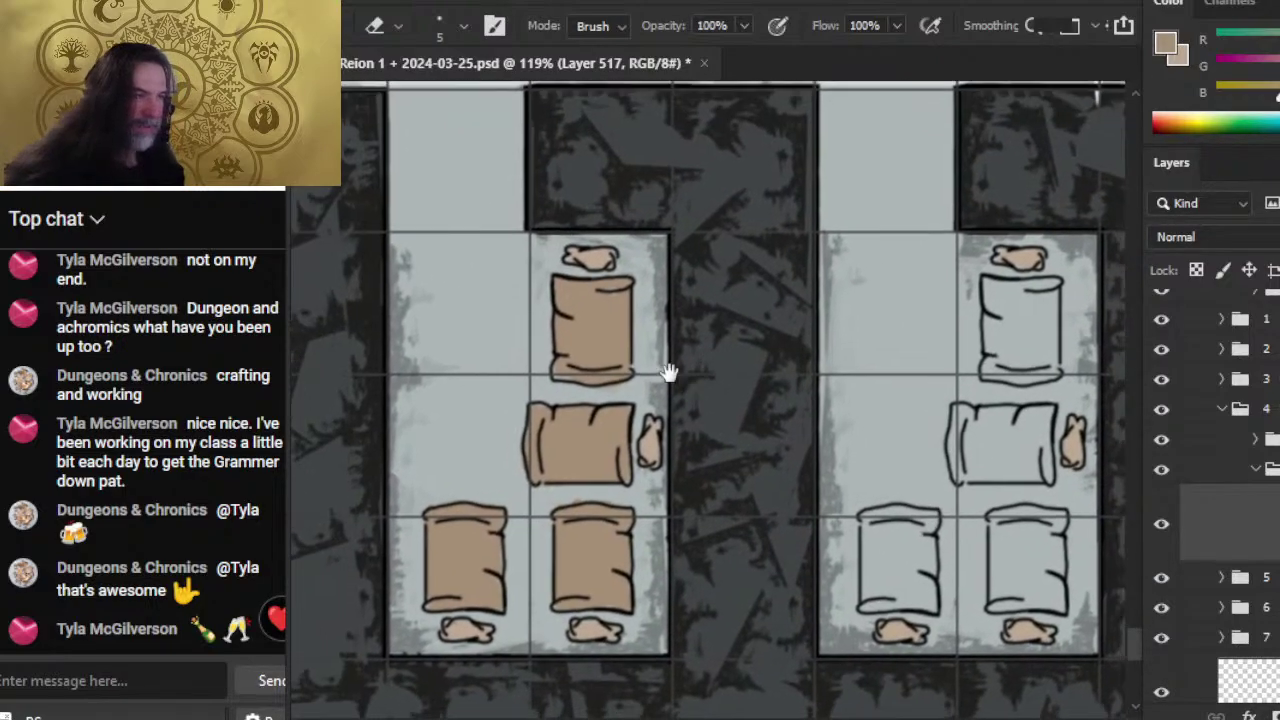
# - Fill the second room's top bedroll with brown, from its outlines inward to the centre
pyautogui.moveTo(843, 371); pyautogui.dragTo(597, 329)
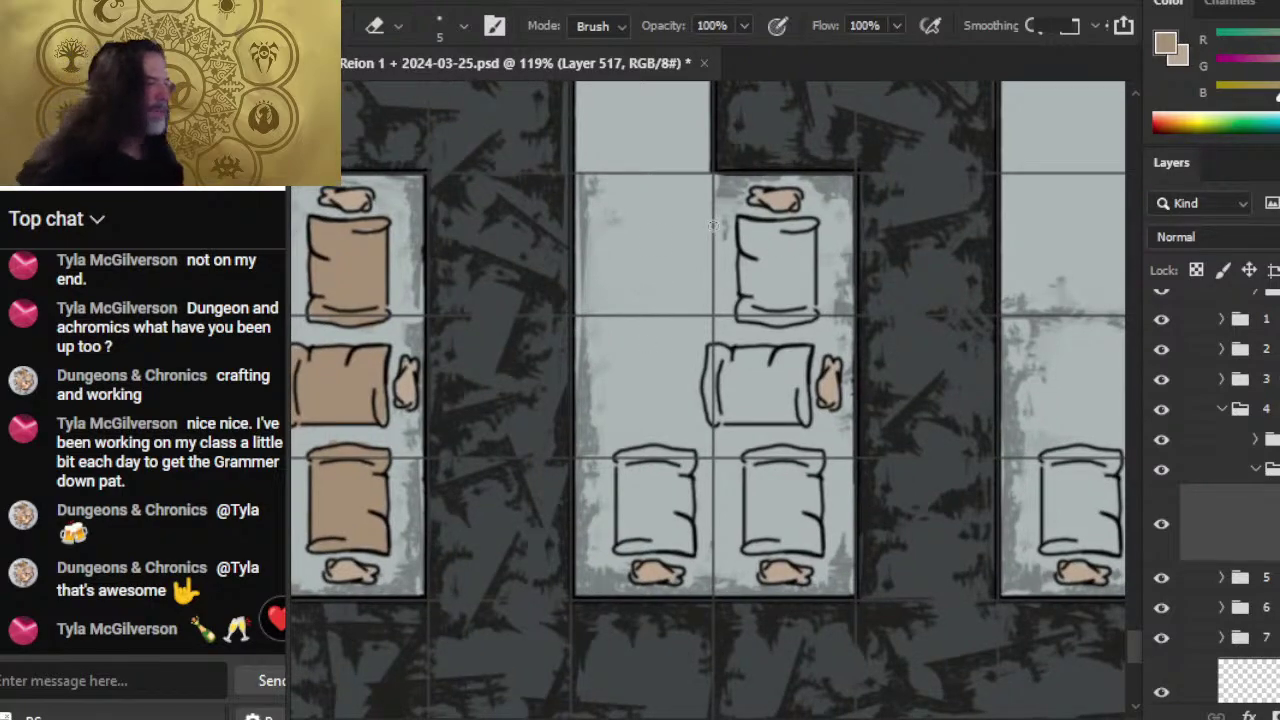
pyautogui.press('b')
pyautogui.moveTo(752, 240)
pyautogui.mouseDown()
pyautogui.moveTo(748, 252)
pyautogui.moveTo(770, 262)
pyautogui.moveTo(782, 226)
pyautogui.moveTo(752, 240)
pyautogui.moveTo(760, 268)
pyautogui.moveTo(752, 240)
pyautogui.mouseUp()
pyautogui.moveTo(752, 300)
pyautogui.mouseDown()
pyautogui.moveTo(772, 308)
pyautogui.moveTo(762, 318)
pyautogui.moveTo(800, 318)
pyautogui.mouseUp()
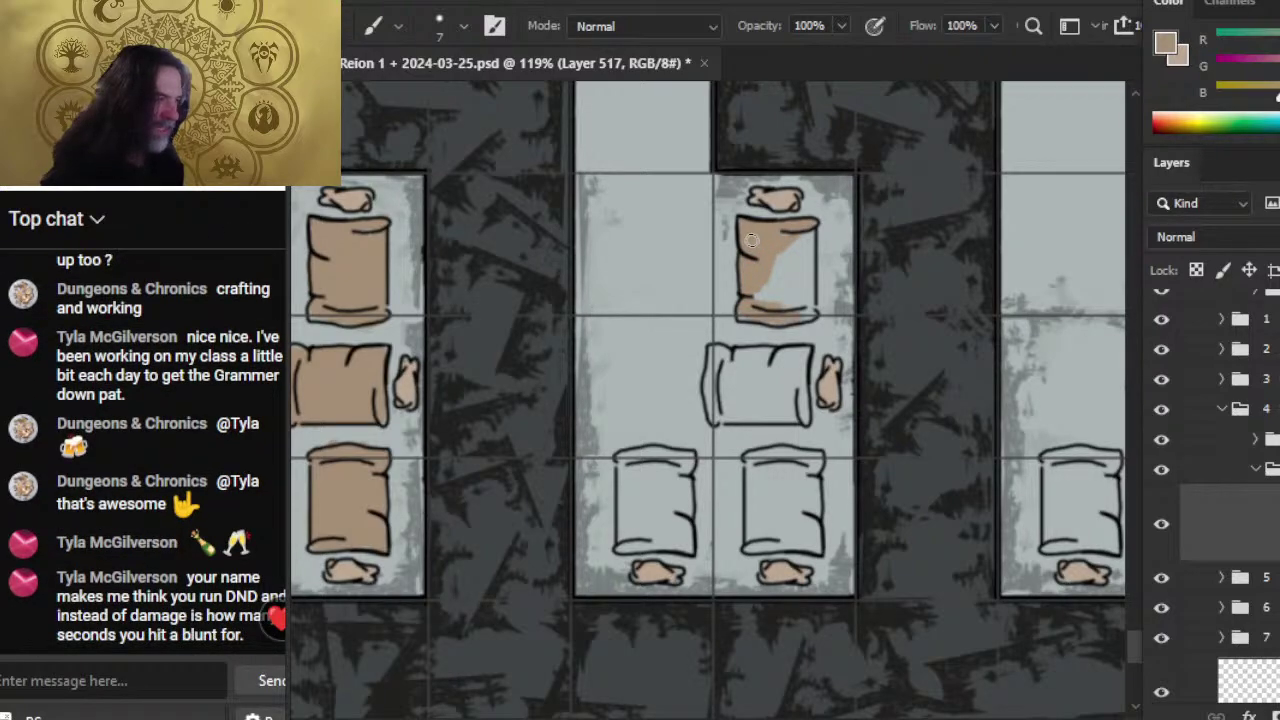
pyautogui.moveTo(802, 250); pyautogui.dragTo(804, 300)
pyautogui.moveTo(802, 236); pyautogui.dragTo(796, 306)
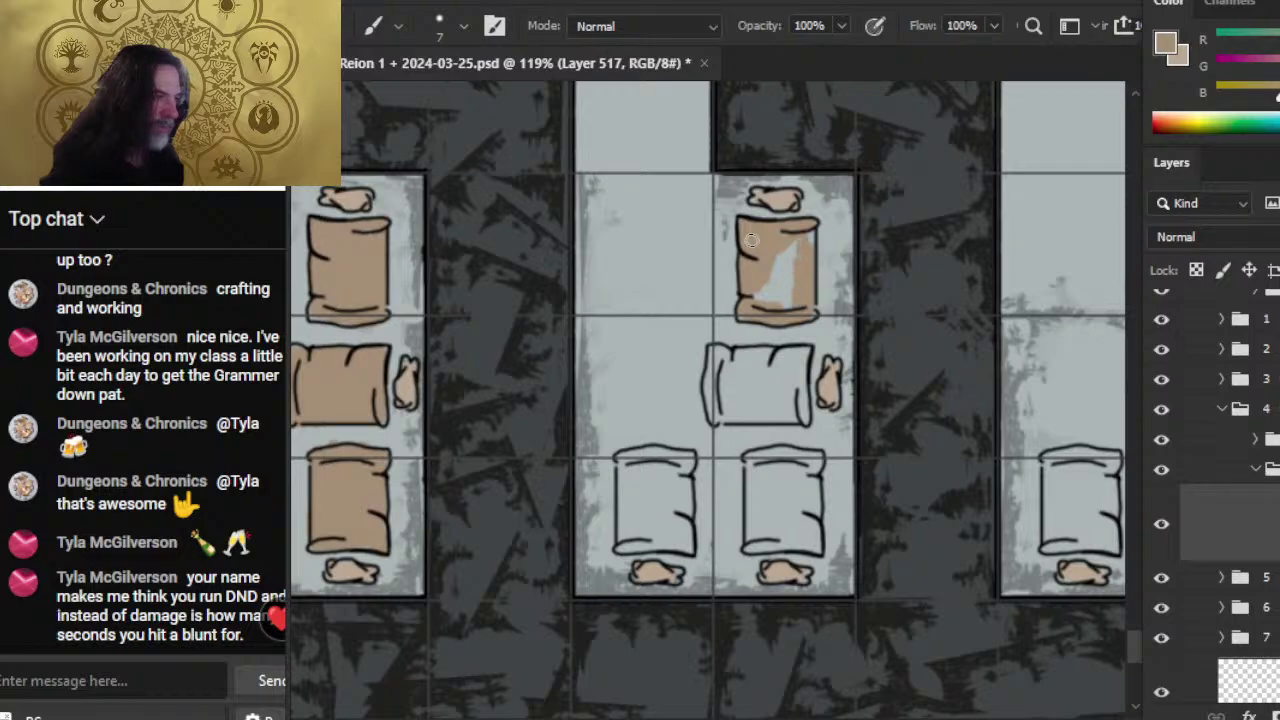
pyautogui.moveTo(788, 250); pyautogui.dragTo(776, 302)
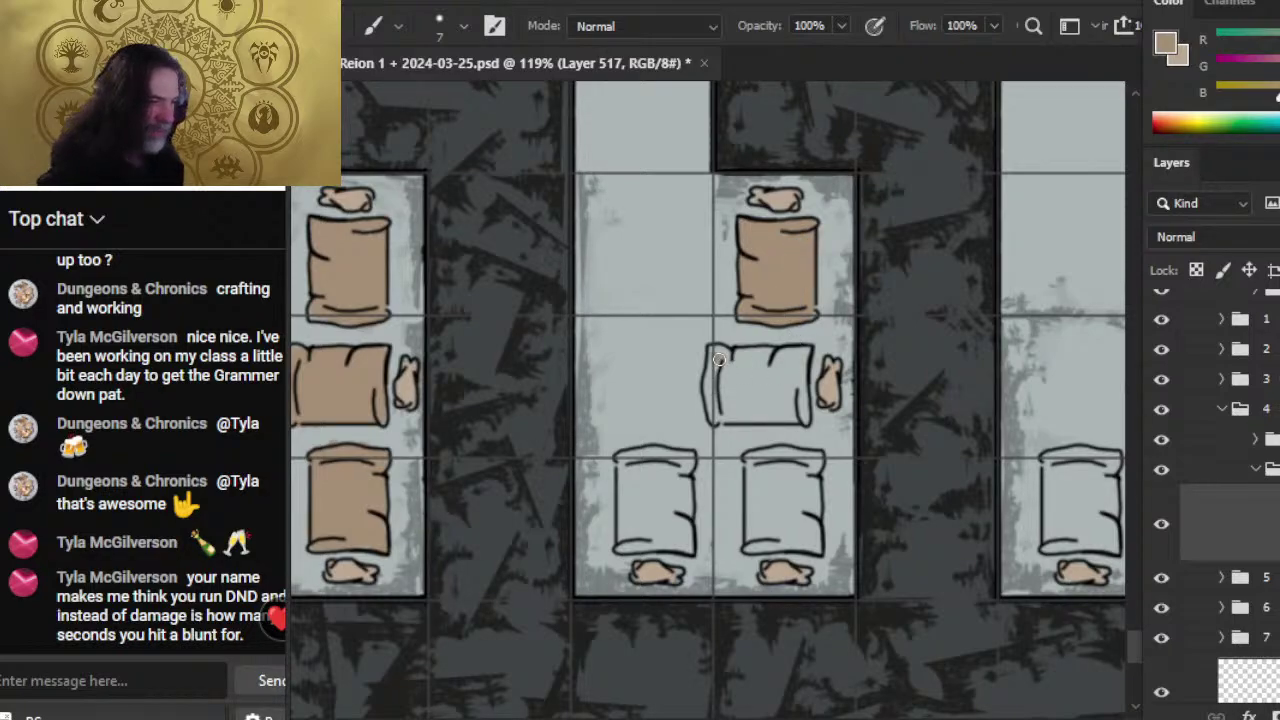
# - Fill the second room's horizontal middle bedroll with brown, including its rolled ends, and erase the colour spilling past its outline
pyautogui.moveTo(719, 359); pyautogui.dragTo(714, 418)
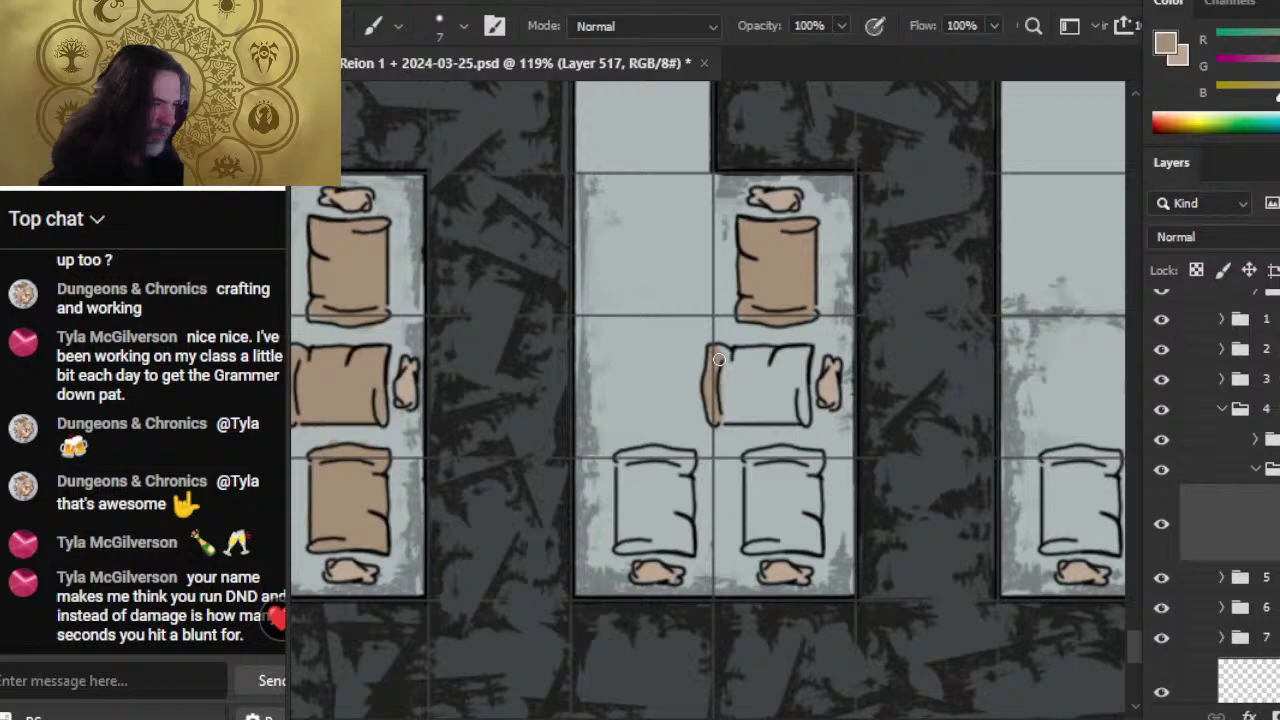
pyautogui.moveTo(718, 359)
pyautogui.mouseDown()
pyautogui.moveTo(790, 356)
pyautogui.moveTo(718, 359)
pyautogui.moveTo(805, 380)
pyautogui.moveTo(795, 425)
pyautogui.moveTo(780, 370)
pyautogui.moveTo(718, 359)
pyautogui.moveTo(755, 378)
pyautogui.moveTo(718, 359)
pyautogui.moveTo(760, 420)
pyautogui.mouseUp()
pyautogui.moveTo(760, 420)
pyautogui.mouseDown()
pyautogui.moveTo(718, 359)
pyautogui.moveTo(750, 400)
pyautogui.mouseUp()
pyautogui.moveTo(750, 400); pyautogui.dragTo(718, 359)
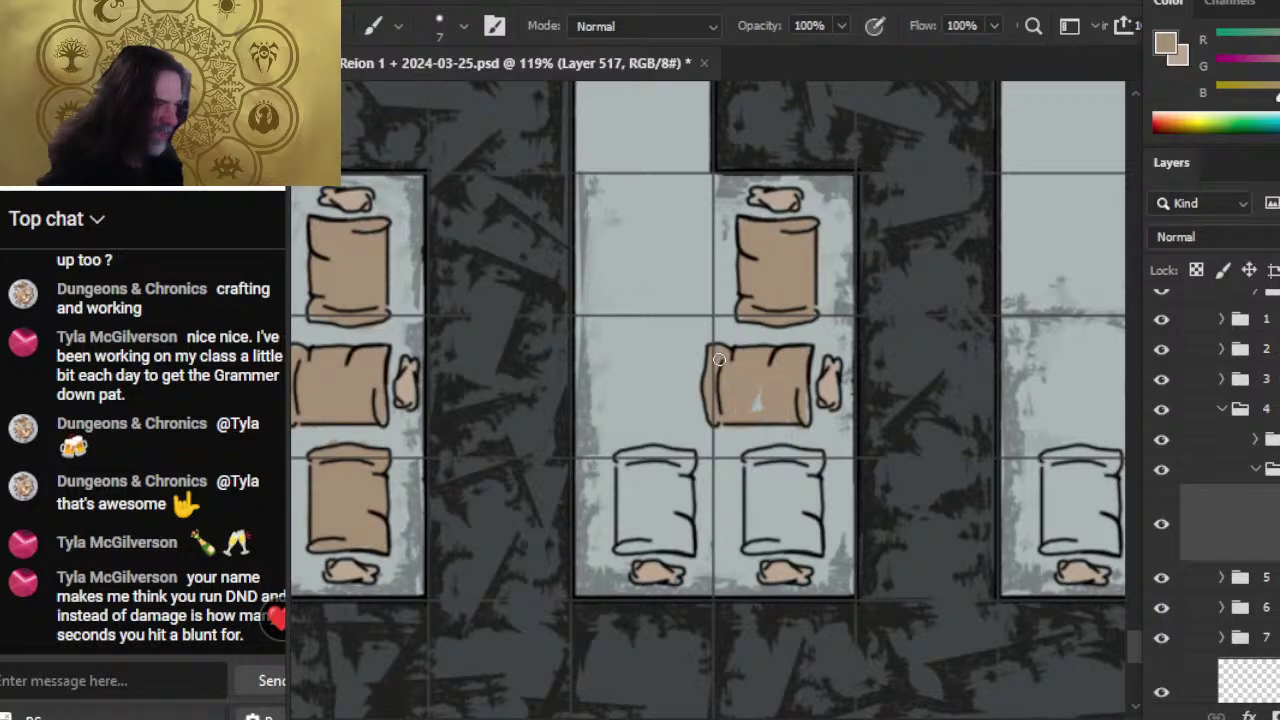
pyautogui.press('e')
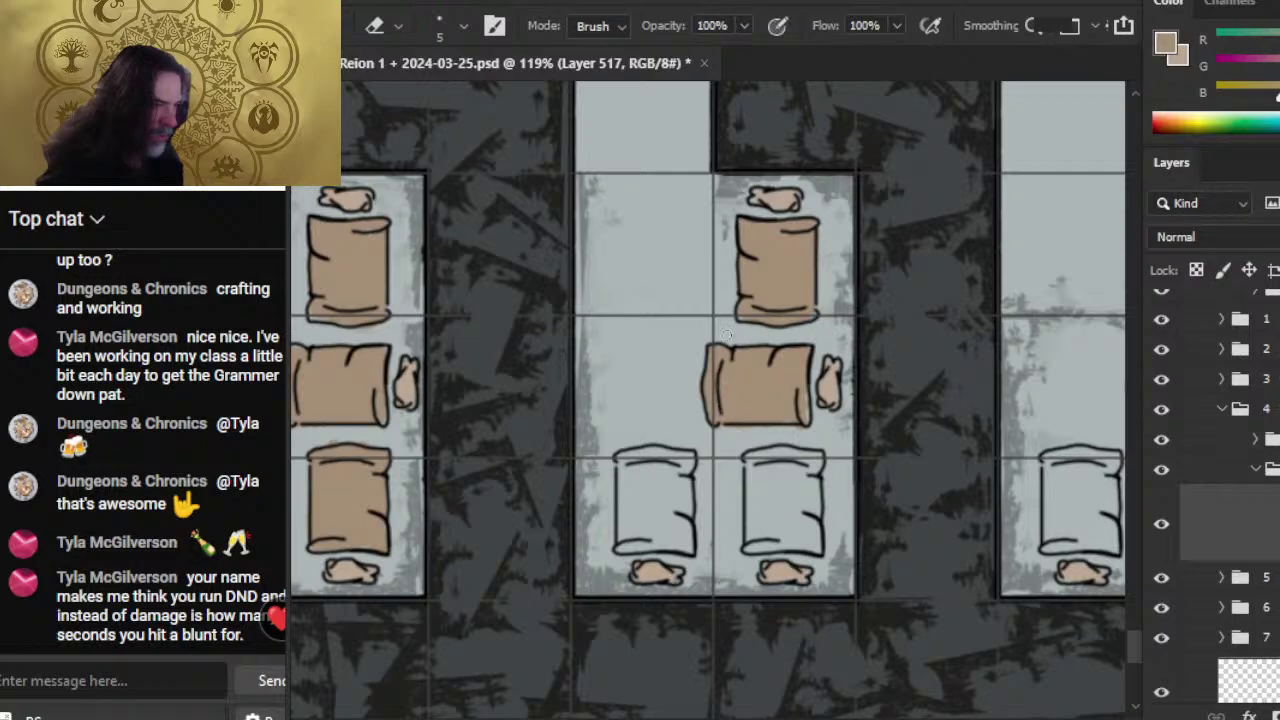
pyautogui.press('b')
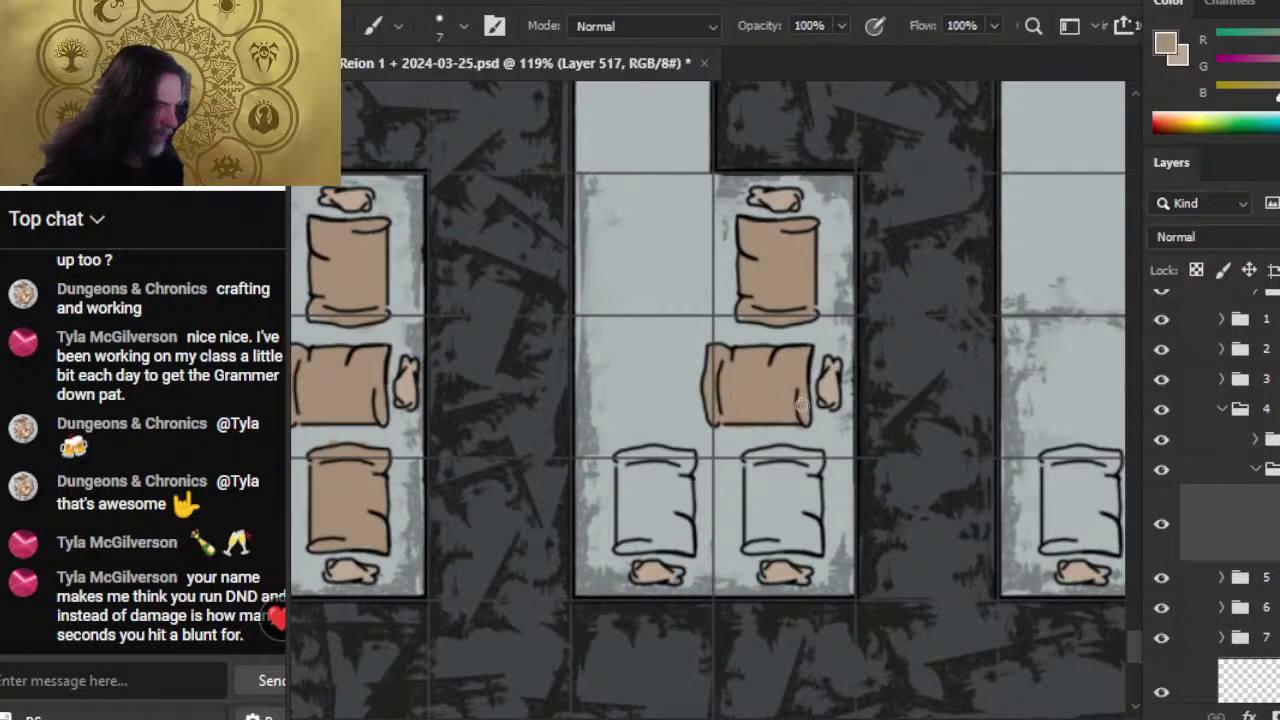
pyautogui.press('e')
pyautogui.press('b')
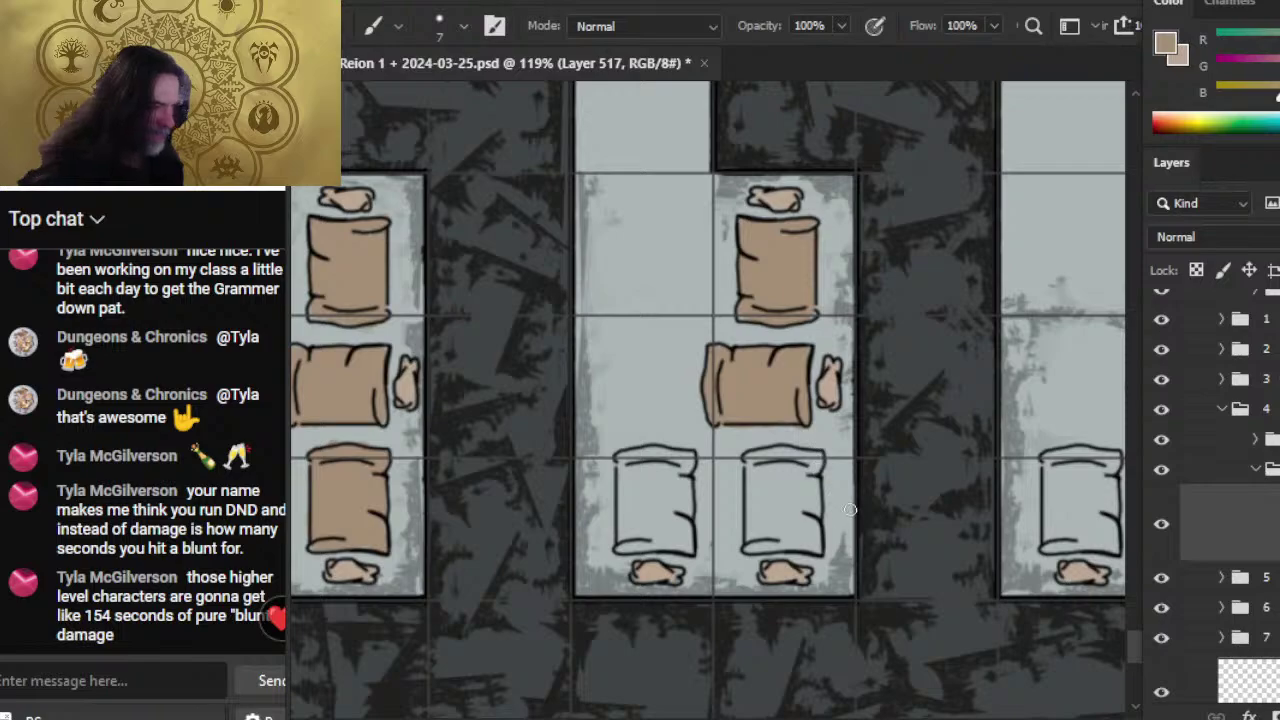
# - Fill the second room's lower-left and lower-right bedrolls with brown
pyautogui.press('z')
pyautogui.moveTo(850, 510); pyautogui.dragTo(743, 471)
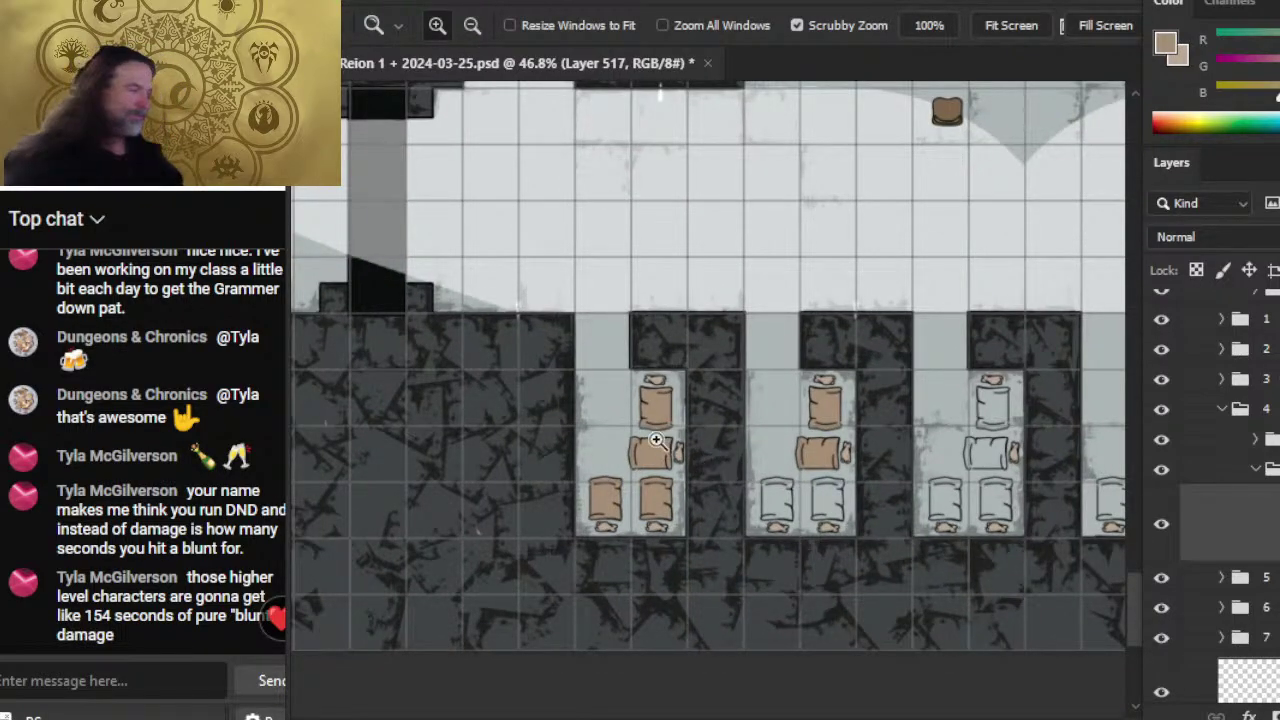
pyautogui.press('space')
pyautogui.moveTo(768, 487)
pyautogui.mouseDown()
pyautogui.moveTo(600, 369)
pyautogui.moveTo(616, 368)
pyautogui.moveTo(605, 370)
pyautogui.moveTo(640, 400)
pyautogui.moveTo(568, 390)
pyautogui.moveTo(582, 465)
pyautogui.moveTo(570, 410)
pyautogui.mouseUp()
pyautogui.press('b')
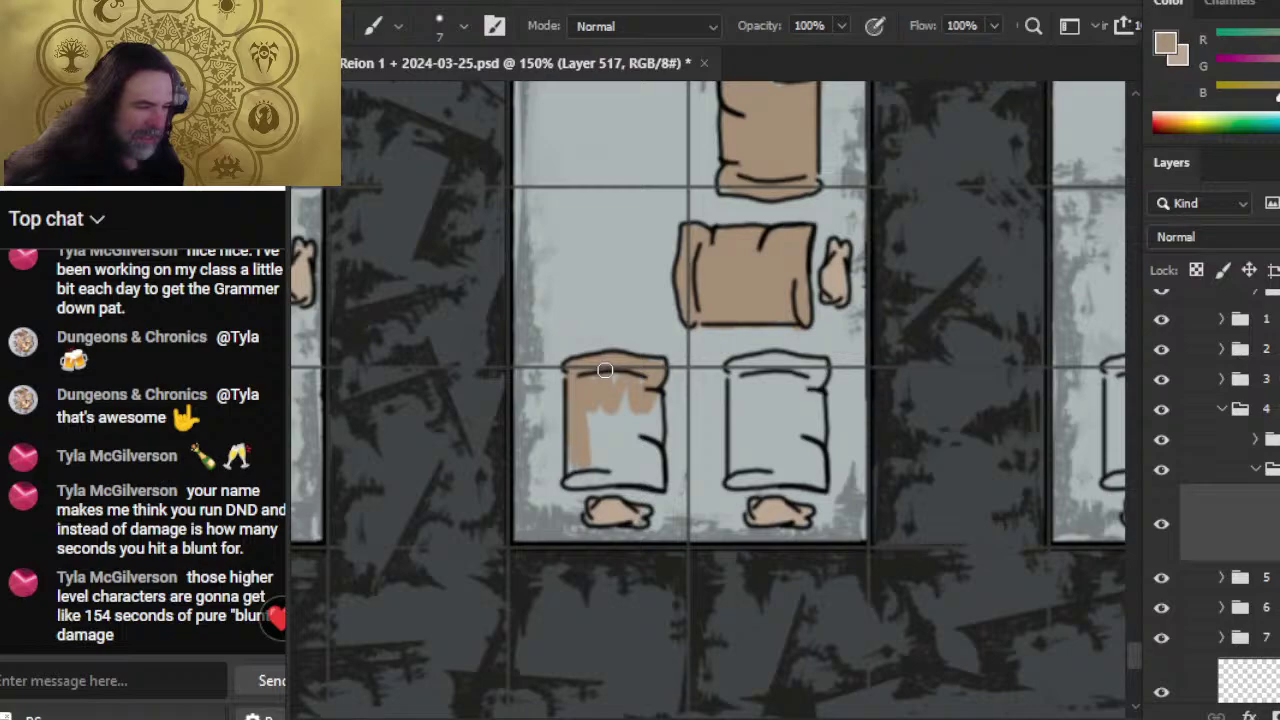
pyautogui.moveTo(592, 458)
pyautogui.mouseDown()
pyautogui.moveTo(572, 482)
pyautogui.moveTo(650, 466)
pyautogui.moveTo(652, 412)
pyautogui.moveTo(656, 466)
pyautogui.moveTo(662, 402)
pyautogui.mouseUp()
pyautogui.moveTo(642, 483)
pyautogui.mouseDown()
pyautogui.moveTo(595, 415)
pyautogui.moveTo(616, 458)
pyautogui.moveTo(630, 392)
pyautogui.mouseUp()
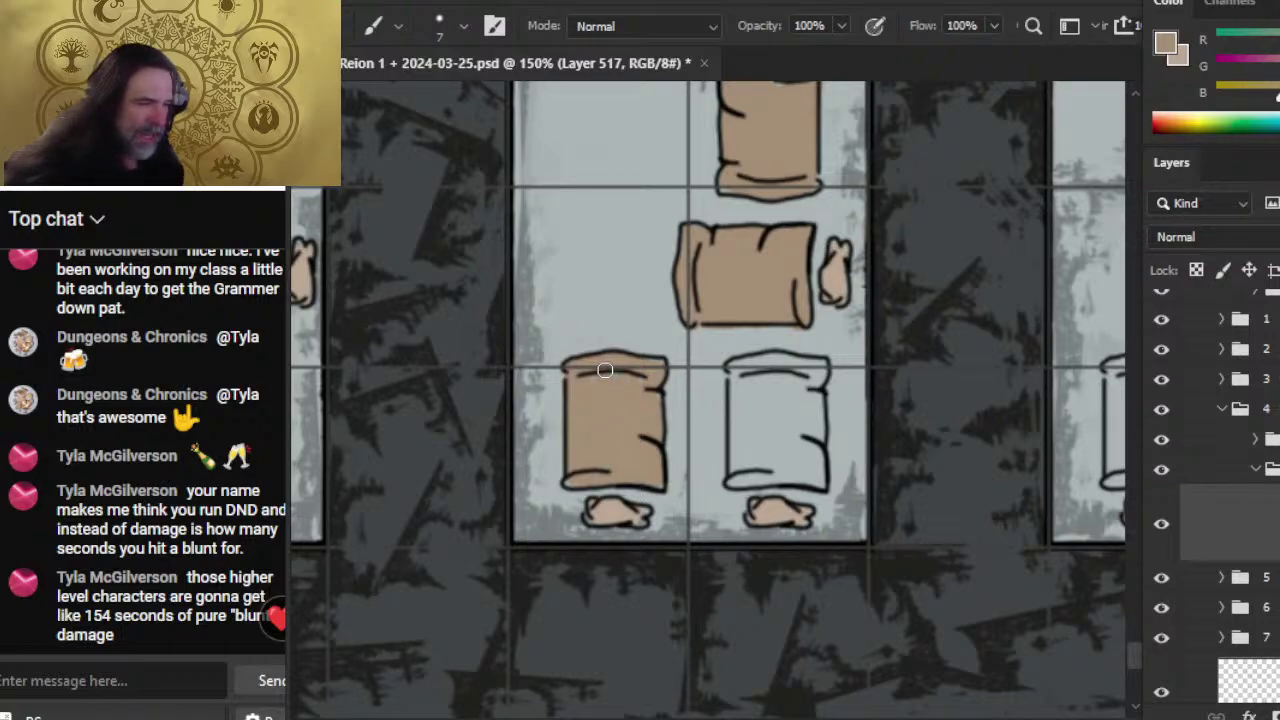
pyautogui.moveTo(760, 454); pyautogui.dragTo(588, 412)
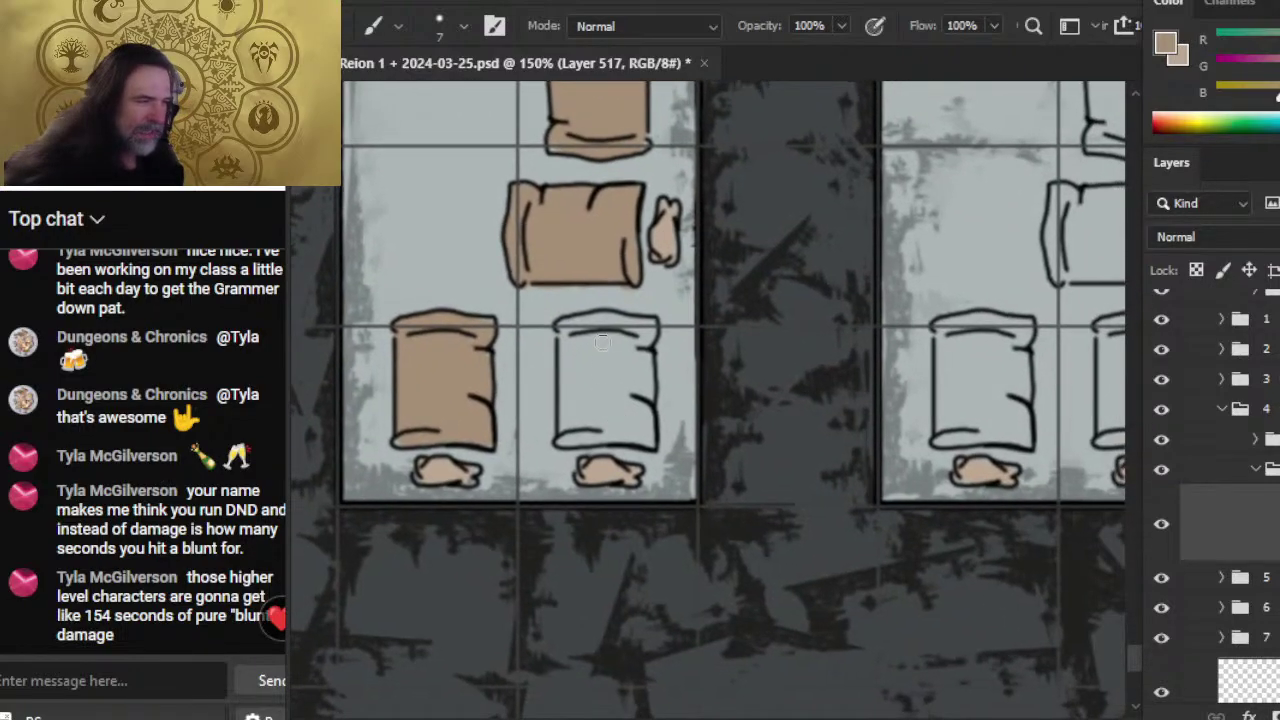
pyautogui.moveTo(574, 336)
pyautogui.mouseDown()
pyautogui.moveTo(600, 320)
pyautogui.moveTo(644, 326)
pyautogui.moveTo(572, 365)
pyautogui.moveTo(568, 442)
pyautogui.moveTo(606, 345)
pyautogui.moveTo(615, 410)
pyautogui.moveTo(635, 350)
pyautogui.moveTo(645, 440)
pyautogui.moveTo(580, 430)
pyautogui.moveTo(632, 422)
pyautogui.mouseUp()
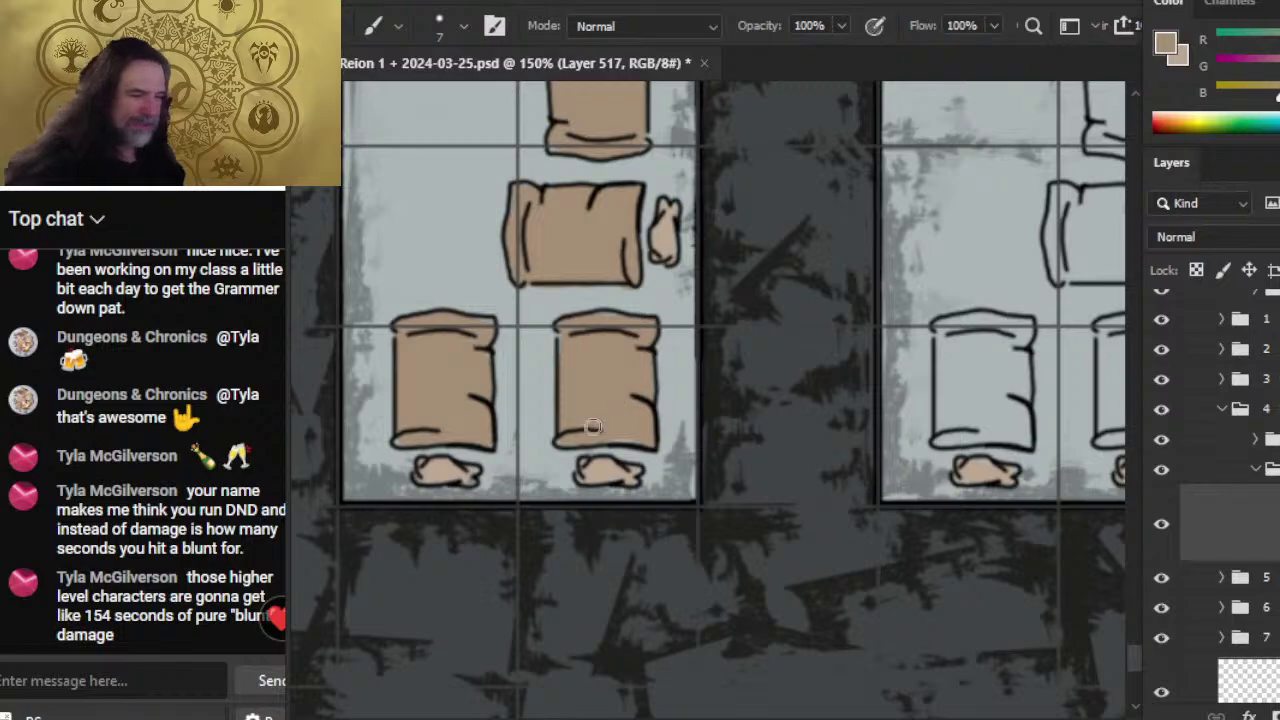
# - Fill the third room's top bedroll with brown and erase the colour spilling past its lower-right corner
pyautogui.press('z')
pyautogui.moveTo(677, 463); pyautogui.dragTo(556, 437)
pyautogui.moveTo(717, 474); pyautogui.dragTo(560, 423)
pyautogui.moveTo(711, 280); pyautogui.dragTo(826, 280)
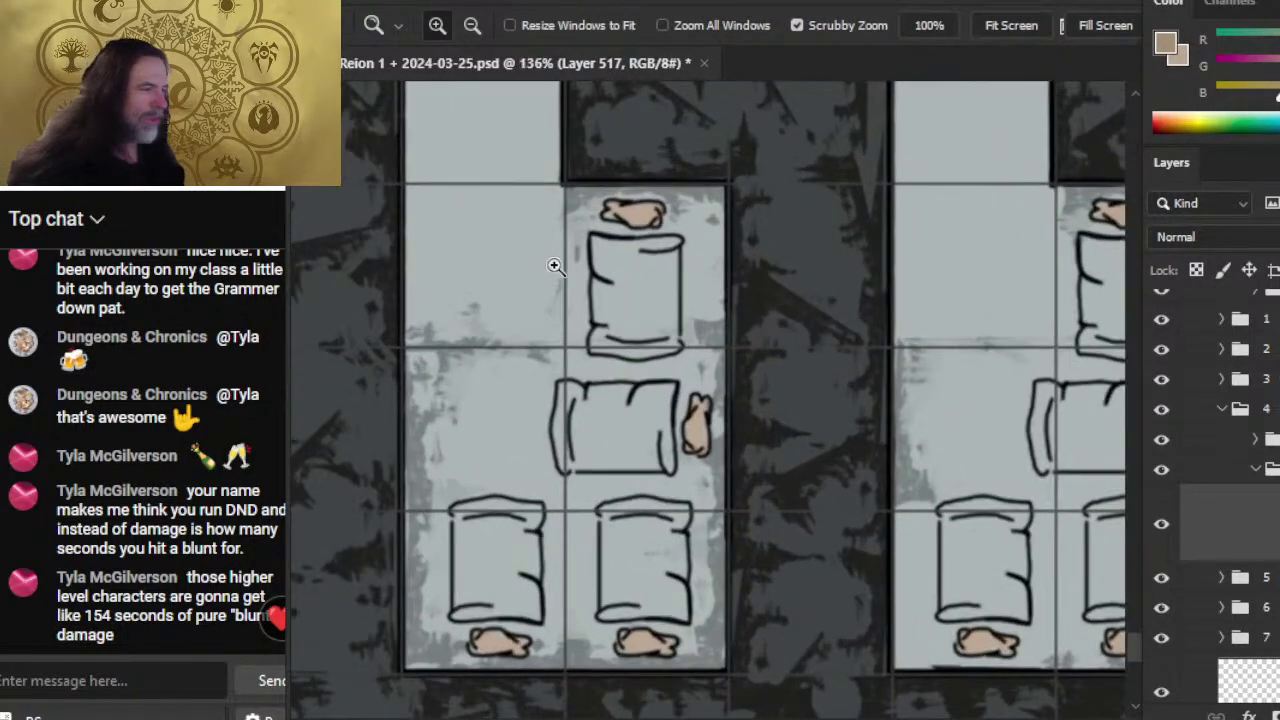
pyautogui.press('b')
pyautogui.moveTo(630, 258)
pyautogui.mouseDown()
pyautogui.moveTo(598, 250)
pyautogui.moveTo(646, 244)
pyautogui.moveTo(624, 255)
pyautogui.moveTo(672, 320)
pyautogui.moveTo(624, 255)
pyautogui.moveTo(636, 345)
pyautogui.moveTo(624, 254)
pyautogui.moveTo(604, 330)
pyautogui.mouseUp()
pyautogui.moveTo(604, 330)
pyautogui.mouseDown()
pyautogui.moveTo(624, 255)
pyautogui.moveTo(618, 330)
pyautogui.moveTo(638, 266)
pyautogui.moveTo(625, 255)
pyautogui.moveTo(666, 342)
pyautogui.mouseUp()
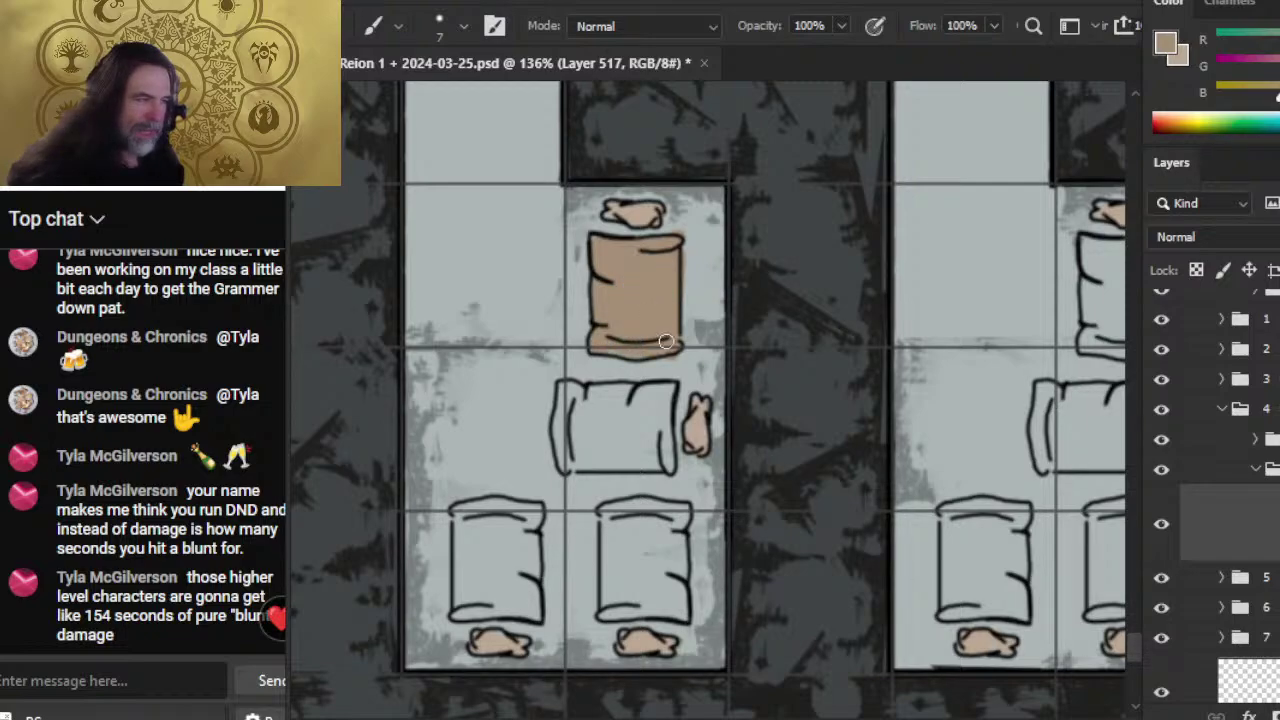
pyautogui.press('e')
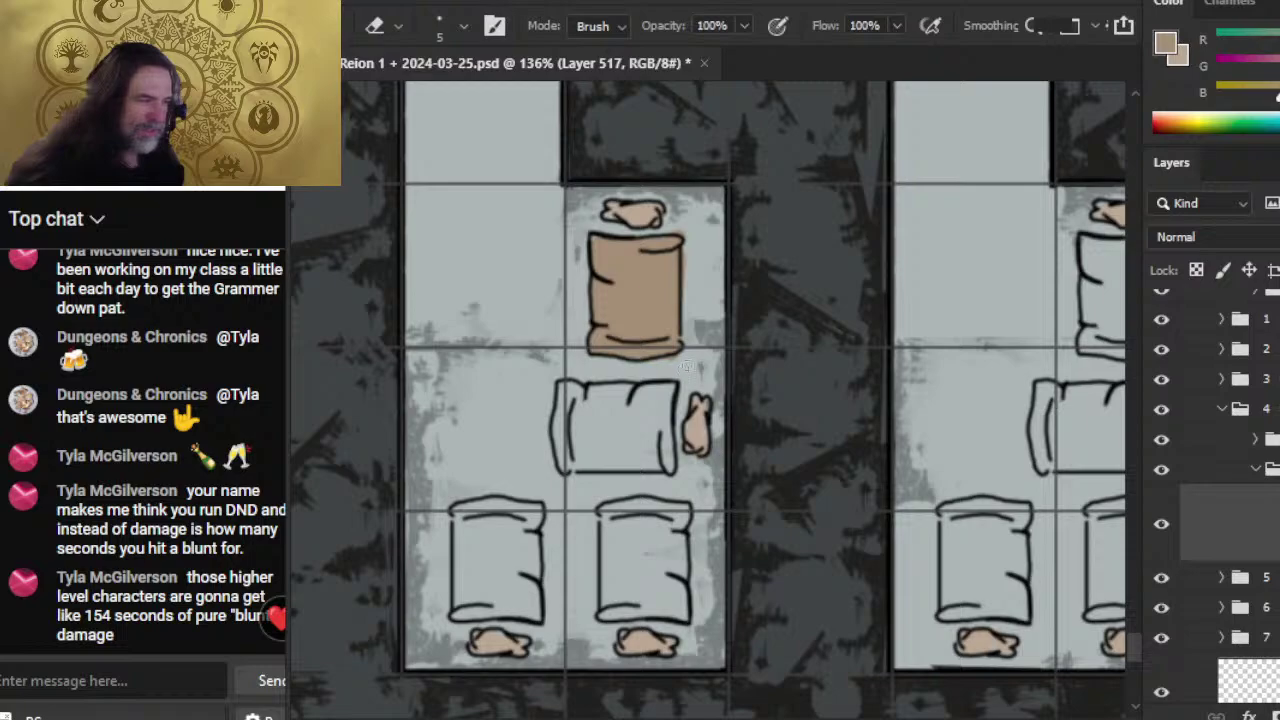
# - Fill the third room's horizontal middle bedroll with brown, including its rolled ends
pyautogui.press('b')
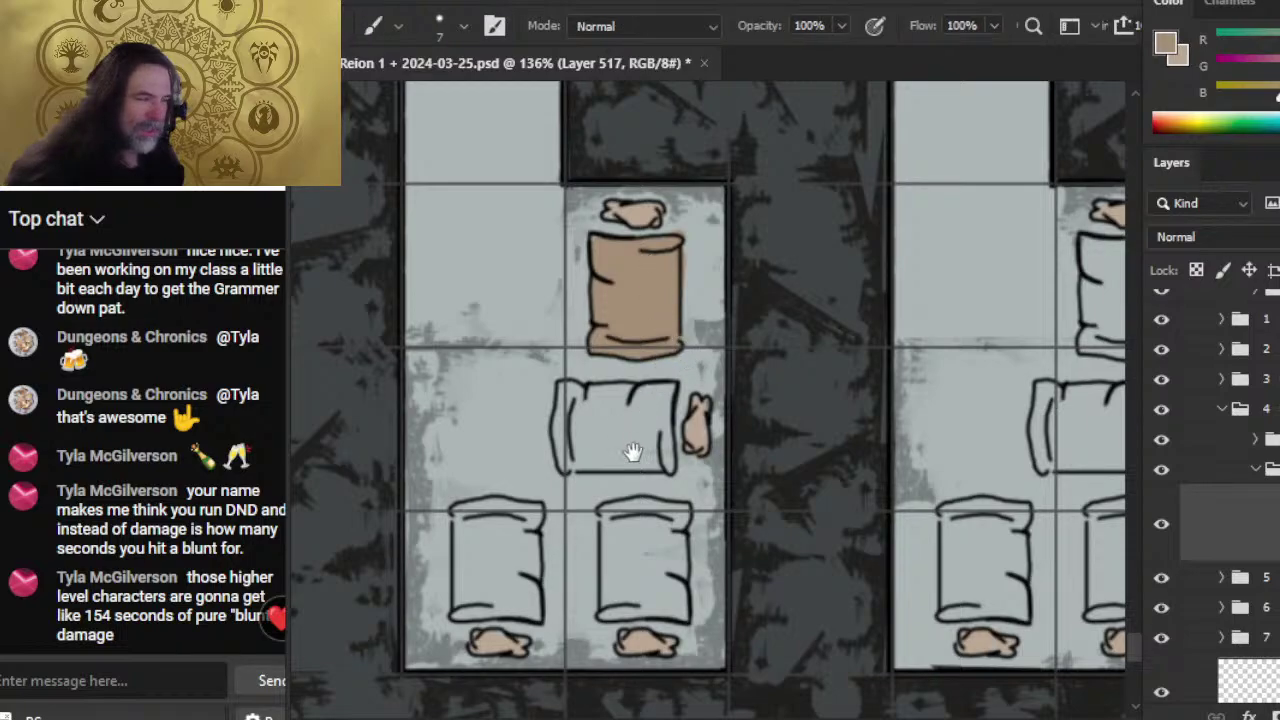
pyautogui.moveTo(623, 425); pyautogui.dragTo(700, 355)
pyautogui.moveTo(640, 314)
pyautogui.mouseDown()
pyautogui.moveTo(641, 336)
pyautogui.moveTo(643, 320)
pyautogui.mouseUp()
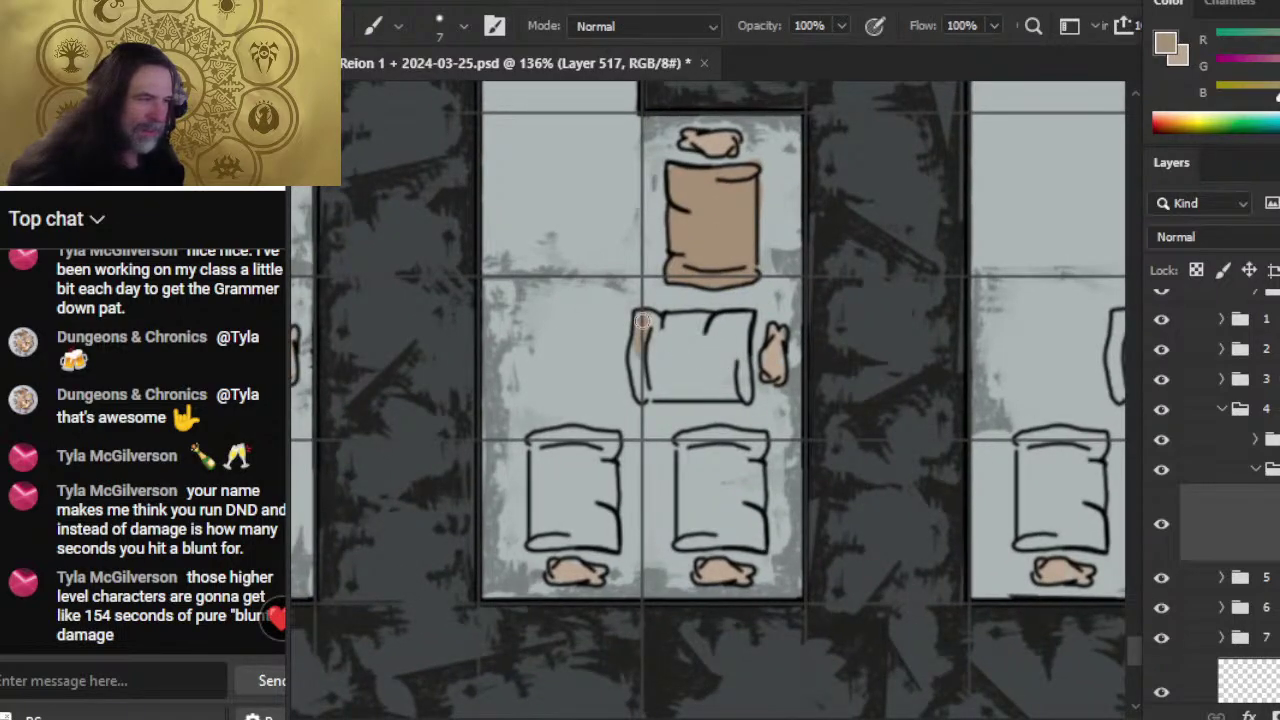
pyautogui.moveTo(638, 390)
pyautogui.mouseDown()
pyautogui.moveTo(738, 392)
pyautogui.moveTo(740, 314)
pyautogui.moveTo(712, 342)
pyautogui.moveTo(710, 384)
pyautogui.mouseUp()
pyautogui.moveTo(730, 318)
pyautogui.mouseDown()
pyautogui.moveTo(642, 320)
pyautogui.moveTo(656, 380)
pyautogui.mouseUp()
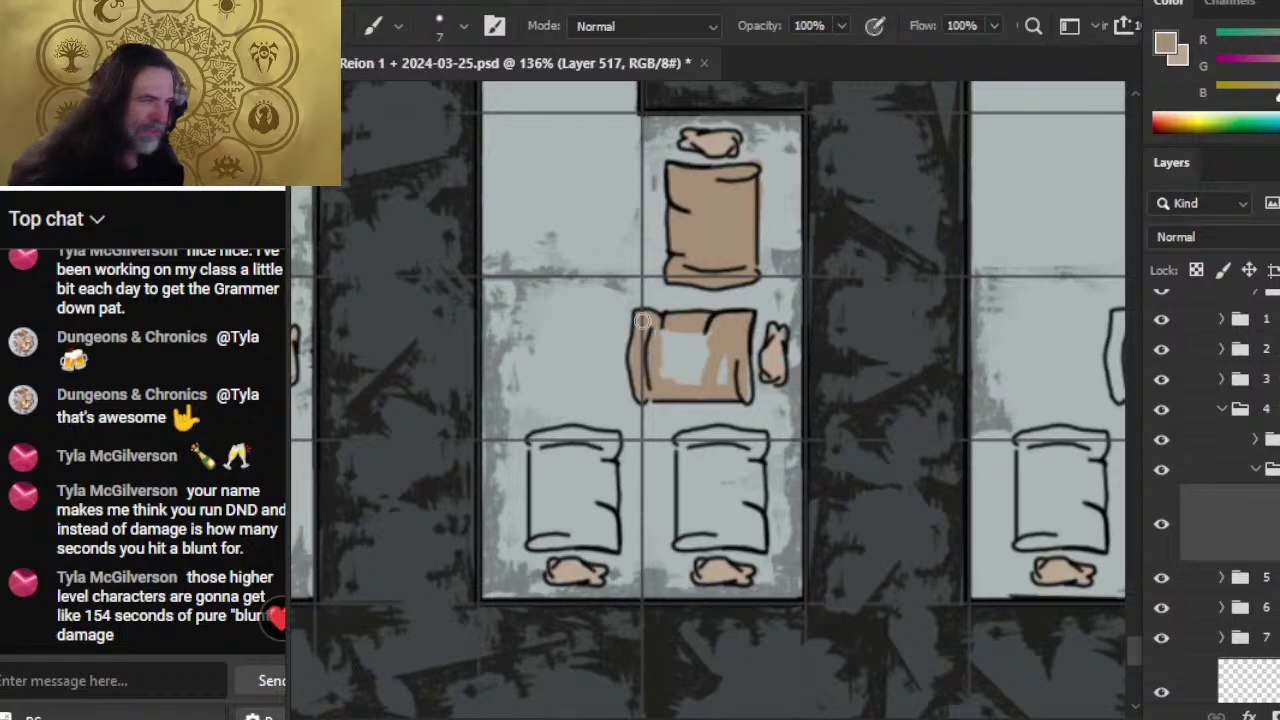
pyautogui.moveTo(642, 321)
pyautogui.mouseDown()
pyautogui.moveTo(668, 352)
pyautogui.moveTo(720, 370)
pyautogui.moveTo(700, 396)
pyautogui.mouseUp()
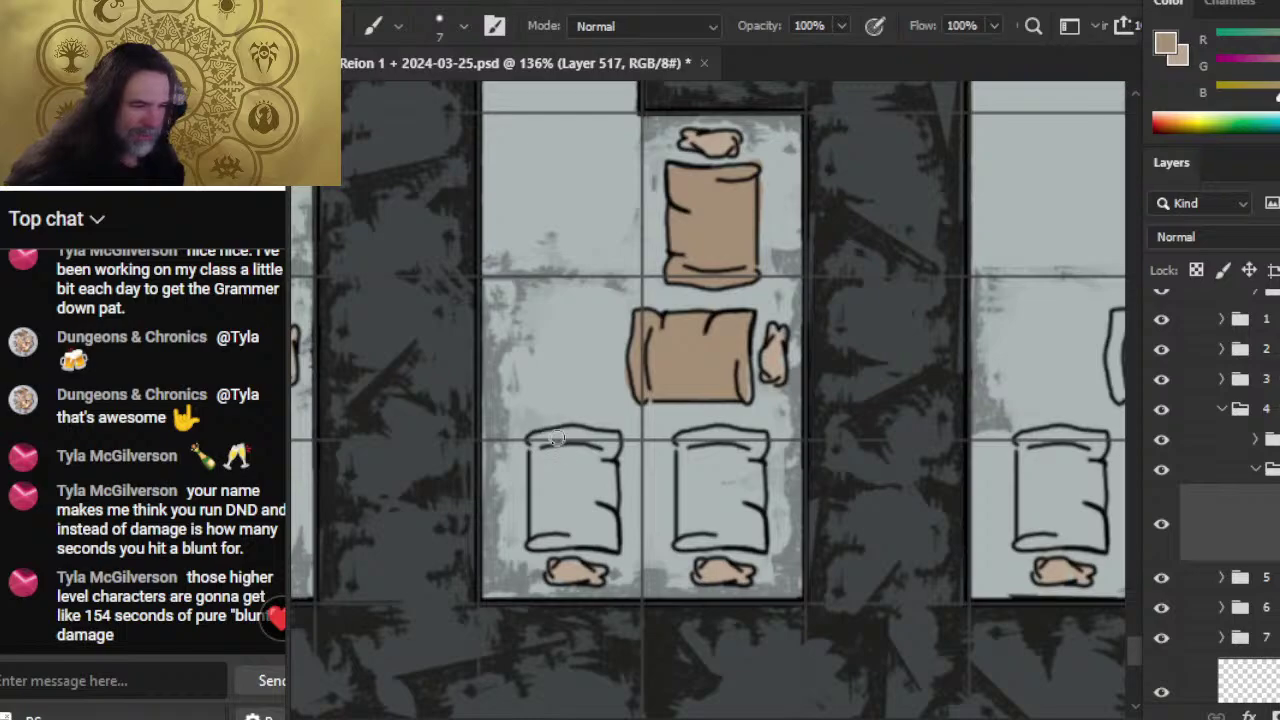
# - Fill the third room's two lower bedrolls with brown, covering their folded edges and centres
pyautogui.moveTo(559, 440); pyautogui.dragTo(608, 505)
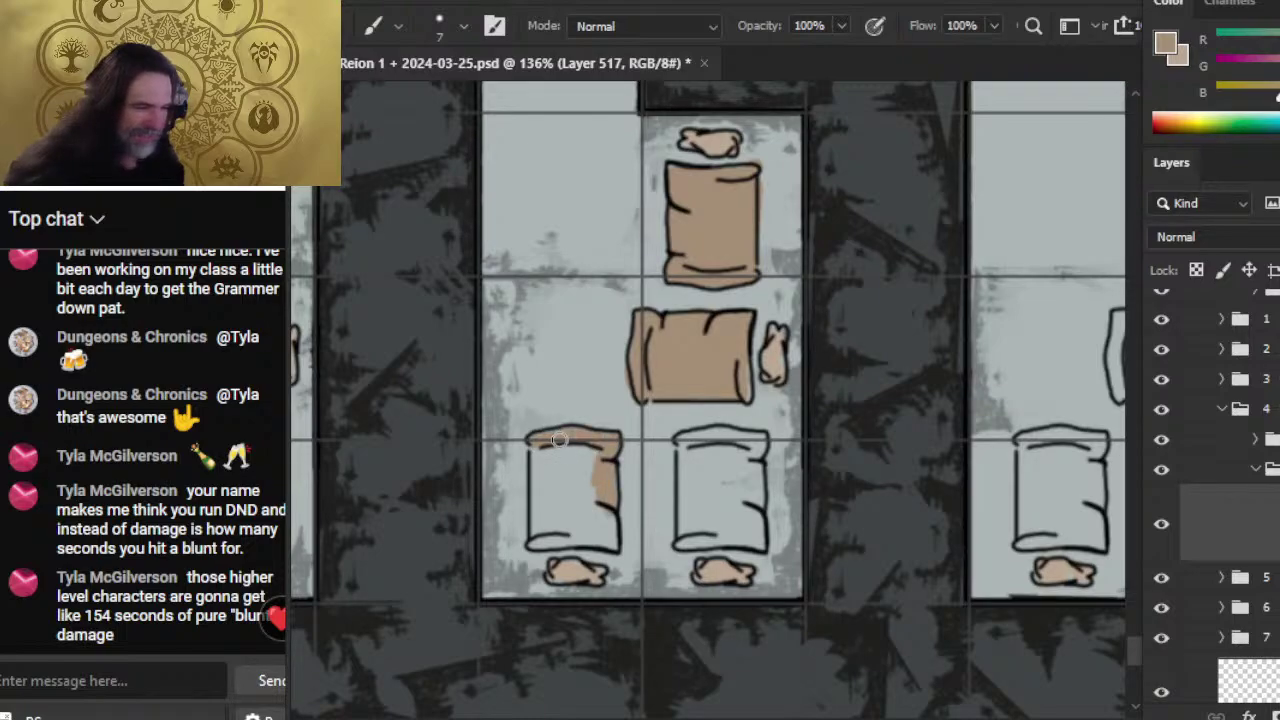
pyautogui.moveTo(559, 440)
pyautogui.mouseDown()
pyautogui.moveTo(538, 478)
pyautogui.moveTo(545, 540)
pyautogui.moveTo(540, 480)
pyautogui.mouseUp()
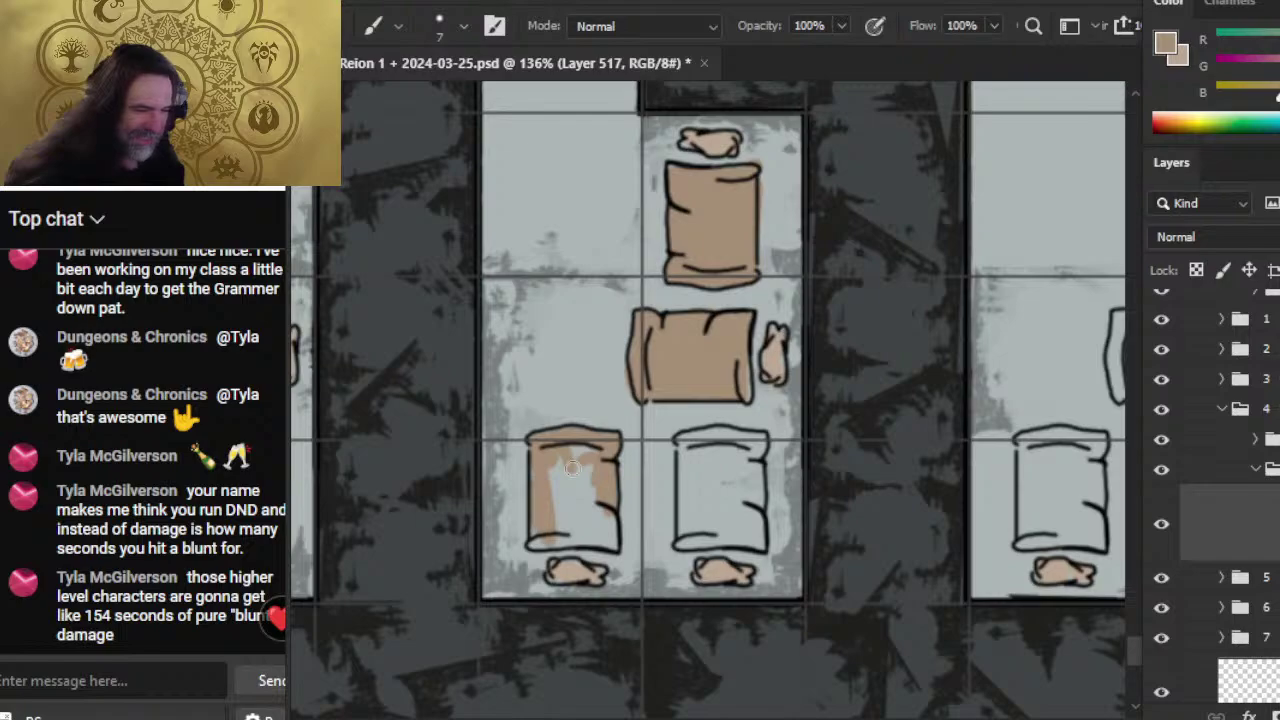
pyautogui.moveTo(558, 542); pyautogui.dragTo(603, 532)
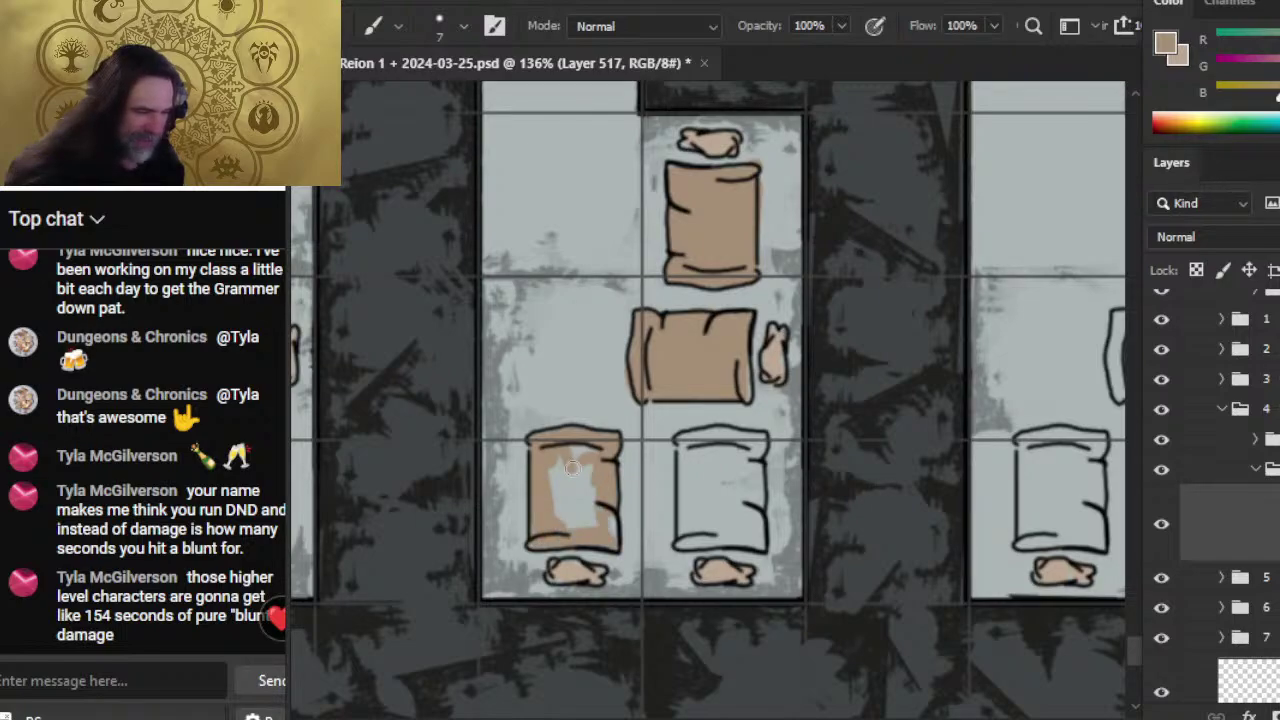
pyautogui.moveTo(588, 470); pyautogui.dragTo(578, 446)
pyautogui.moveTo(594, 510); pyautogui.dragTo(594, 528)
pyautogui.moveTo(564, 458)
pyautogui.mouseDown()
pyautogui.moveTo(564, 528)
pyautogui.moveTo(556, 466)
pyautogui.mouseUp()
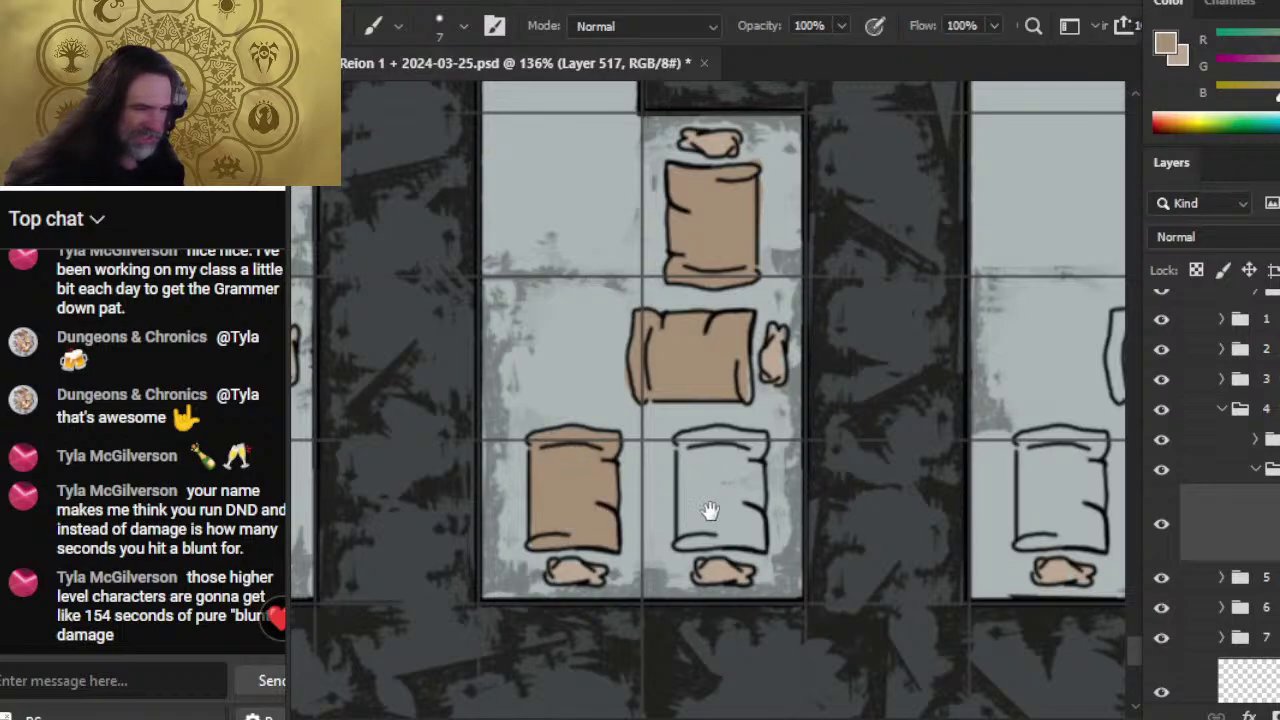
pyautogui.moveTo(709, 511); pyautogui.dragTo(575, 429)
pyautogui.moveTo(558, 356)
pyautogui.mouseDown()
pyautogui.moveTo(626, 364)
pyautogui.moveTo(609, 386)
pyautogui.moveTo(616, 462)
pyautogui.moveTo(560, 464)
pyautogui.moveTo(550, 424)
pyautogui.moveTo(552, 461)
pyautogui.moveTo(550, 370)
pyautogui.moveTo(566, 450)
pyautogui.moveTo(576, 370)
pyautogui.moveTo(600, 454)
pyautogui.mouseUp()
# - Fill the fourth room's top bedroll with brown, including its rolled lower edge
pyautogui.press('z')
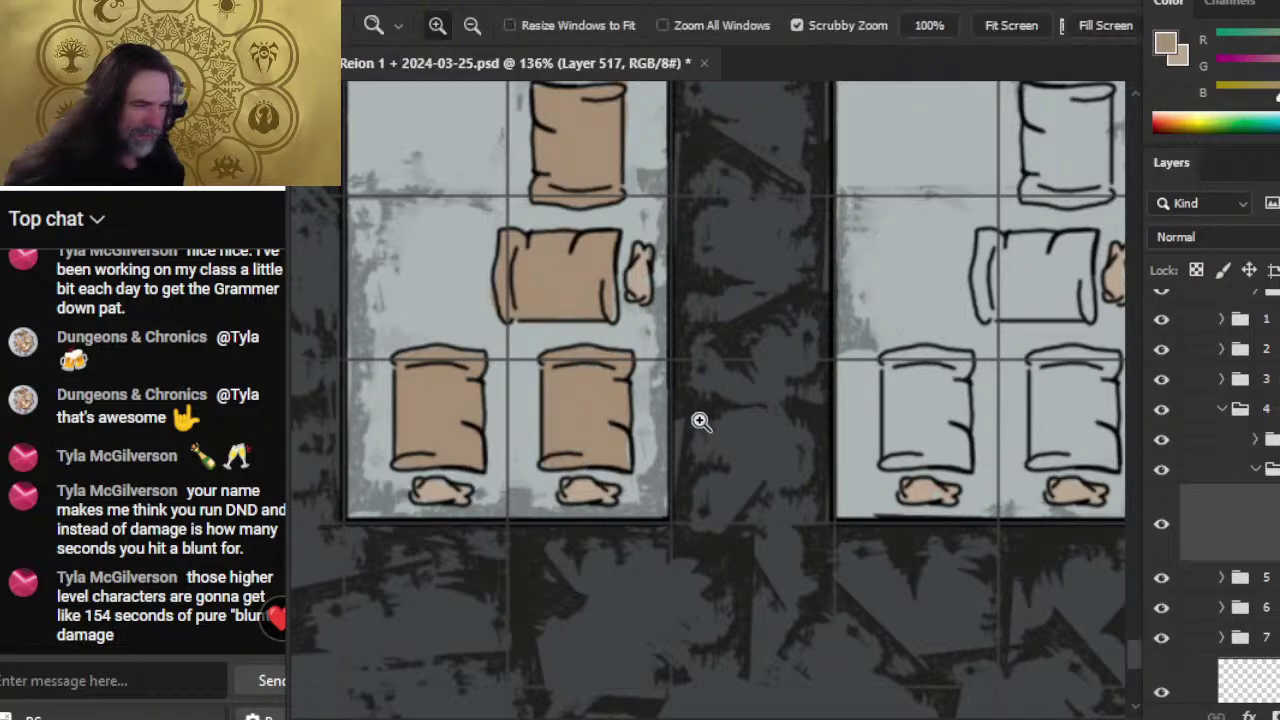
pyautogui.moveTo(700, 405); pyautogui.dragTo(574, 400)
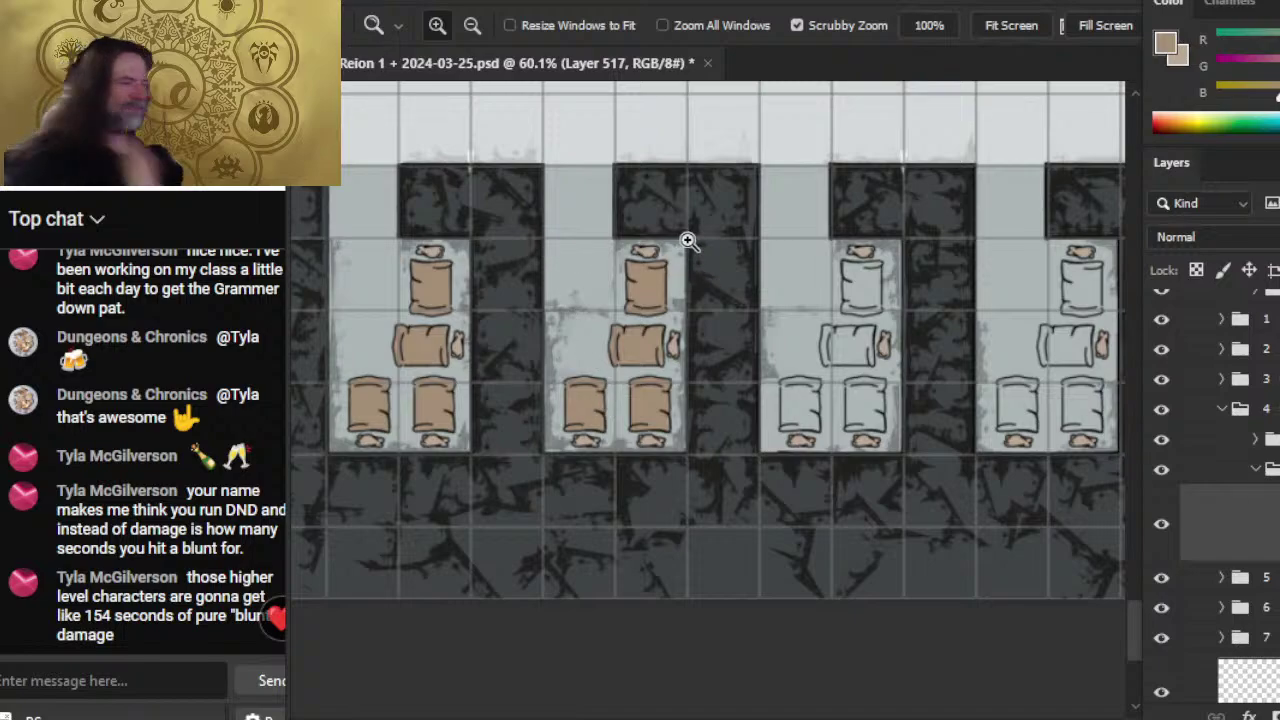
pyautogui.moveTo(686, 240); pyautogui.dragTo(749, 317)
pyautogui.press('b')
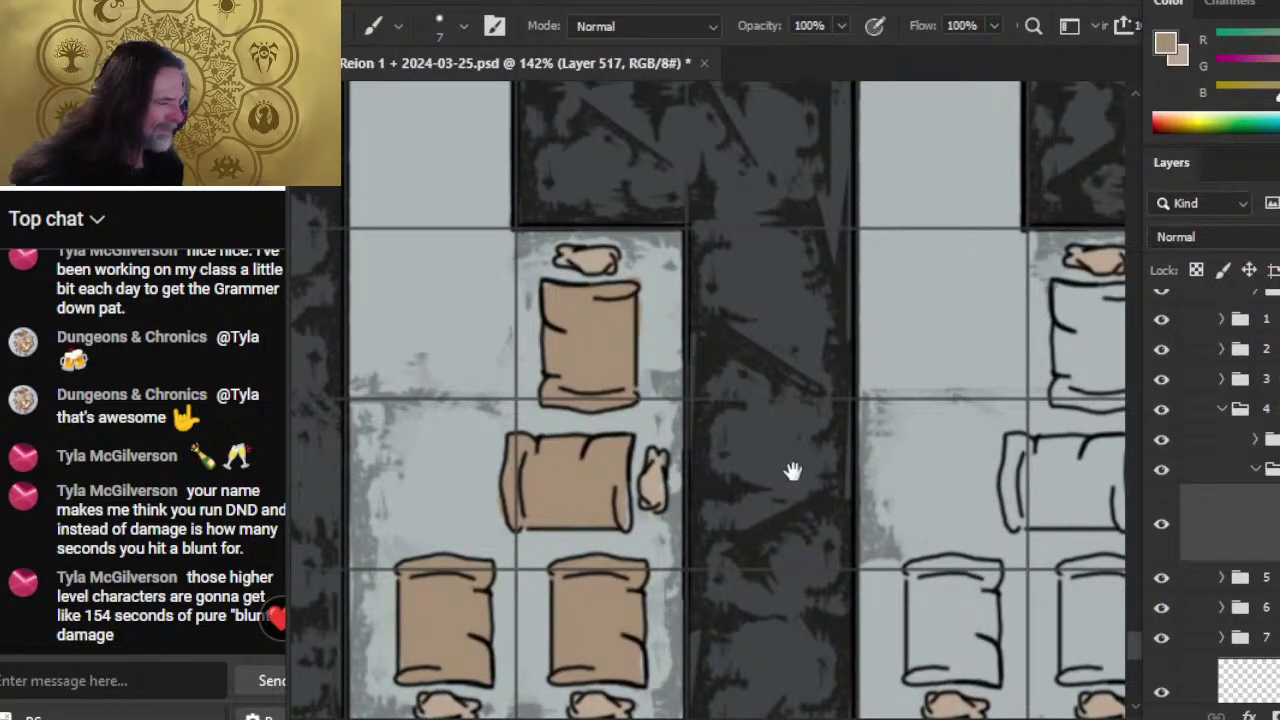
pyautogui.moveTo(794, 469); pyautogui.dragTo(651, 354)
pyautogui.moveTo(799, 386); pyautogui.dragTo(567, 468)
pyautogui.moveTo(678, 276)
pyautogui.mouseDown()
pyautogui.moveTo(690, 288)
pyautogui.moveTo(686, 260)
pyautogui.moveTo(766, 256)
pyautogui.moveTo(698, 330)
pyautogui.moveTo(745, 335)
pyautogui.moveTo(766, 270)
pyautogui.moveTo(762, 356)
pyautogui.moveTo(712, 330)
pyautogui.moveTo(694, 345)
pyautogui.moveTo(680, 298)
pyautogui.mouseUp()
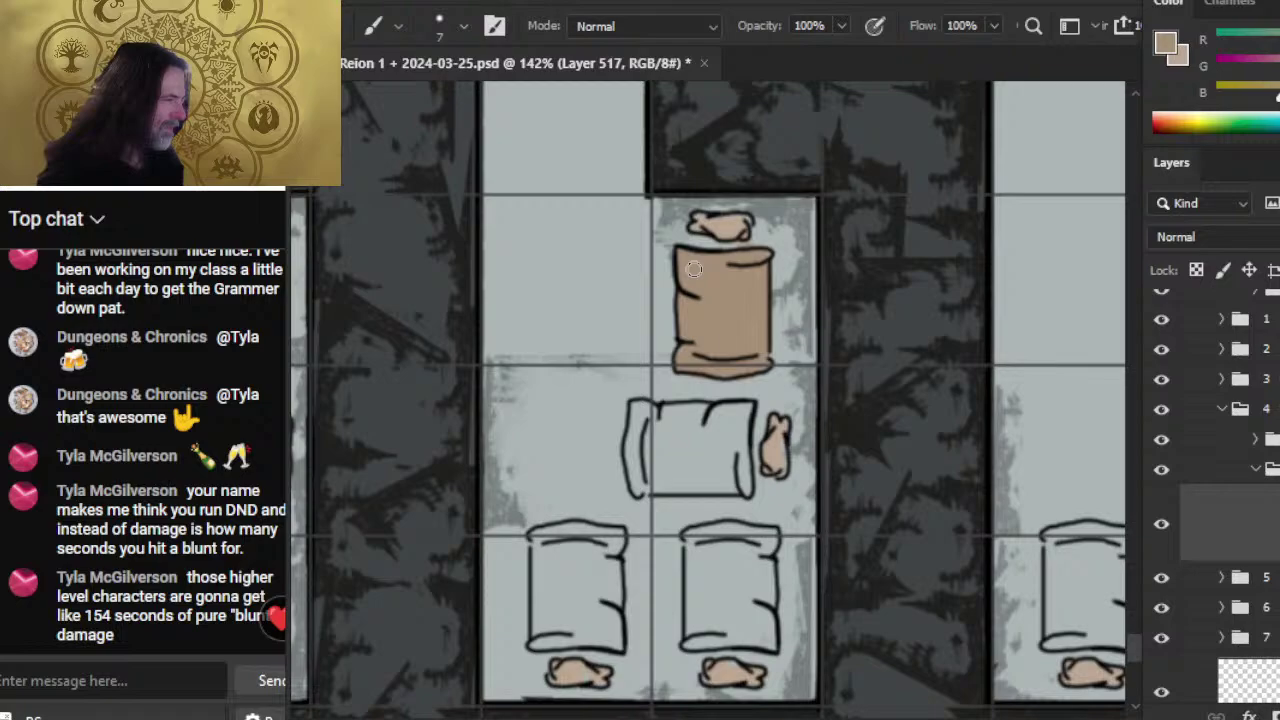
# - Fill the fourth room's horizontal middle bedroll with brown, from its rolled ends inward to the centre
pyautogui.scroll(-3, 738, 294)
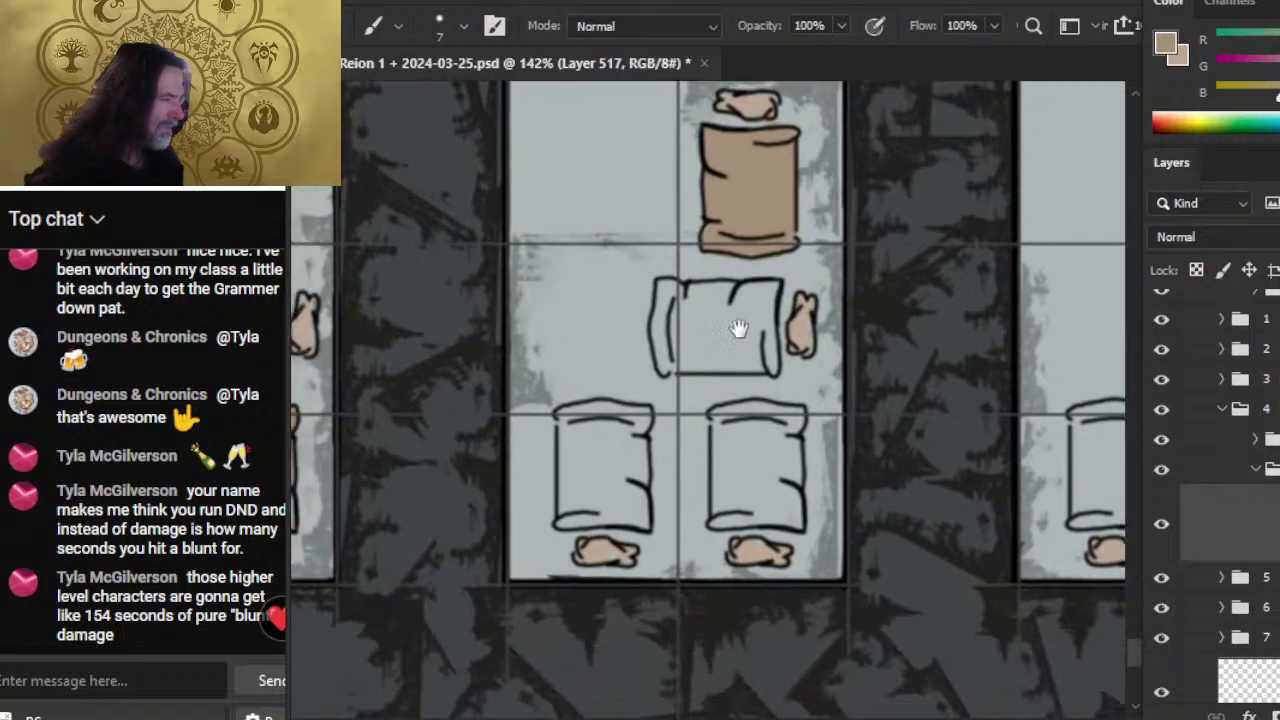
pyautogui.moveTo(661, 311); pyautogui.dragTo(658, 380)
pyautogui.moveTo(668, 332)
pyautogui.mouseDown()
pyautogui.moveTo(699, 372)
pyautogui.moveTo(764, 360)
pyautogui.mouseUp()
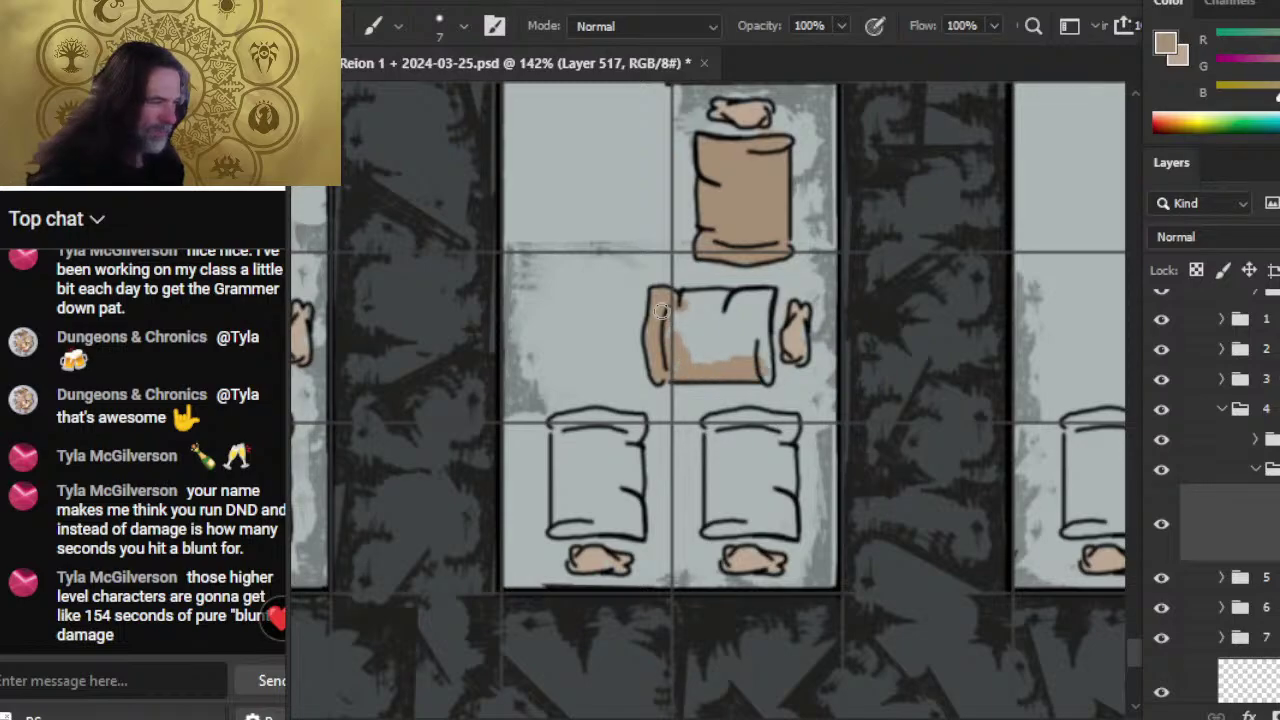
pyautogui.moveTo(760, 306); pyautogui.dragTo(751, 356)
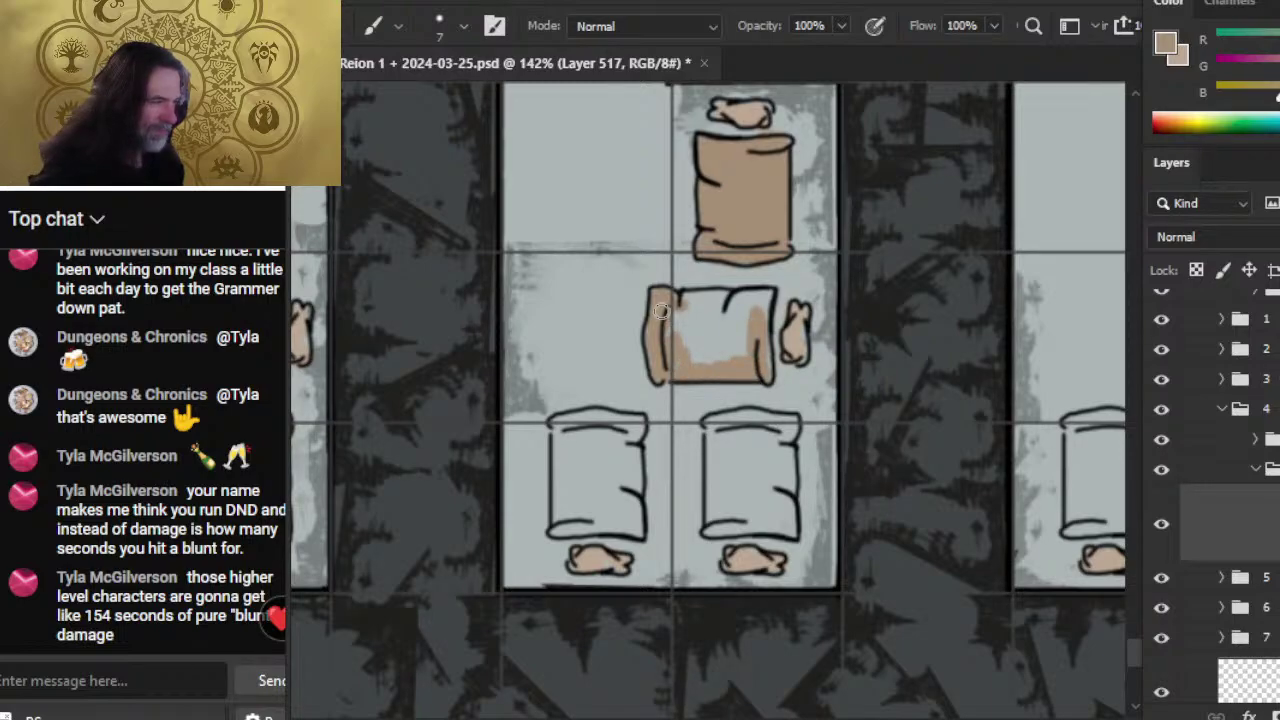
pyautogui.moveTo(758, 298)
pyautogui.mouseDown()
pyautogui.moveTo(682, 294)
pyautogui.moveTo(740, 330)
pyautogui.moveTo(662, 312)
pyautogui.moveTo(698, 355)
pyautogui.mouseUp()
pyautogui.moveTo(698, 355)
pyautogui.mouseDown()
pyautogui.moveTo(662, 311)
pyautogui.moveTo(730, 345)
pyautogui.moveTo(662, 311)
pyautogui.moveTo(753, 319)
pyautogui.moveTo(706, 391)
pyautogui.moveTo(769, 286)
pyautogui.mouseUp()
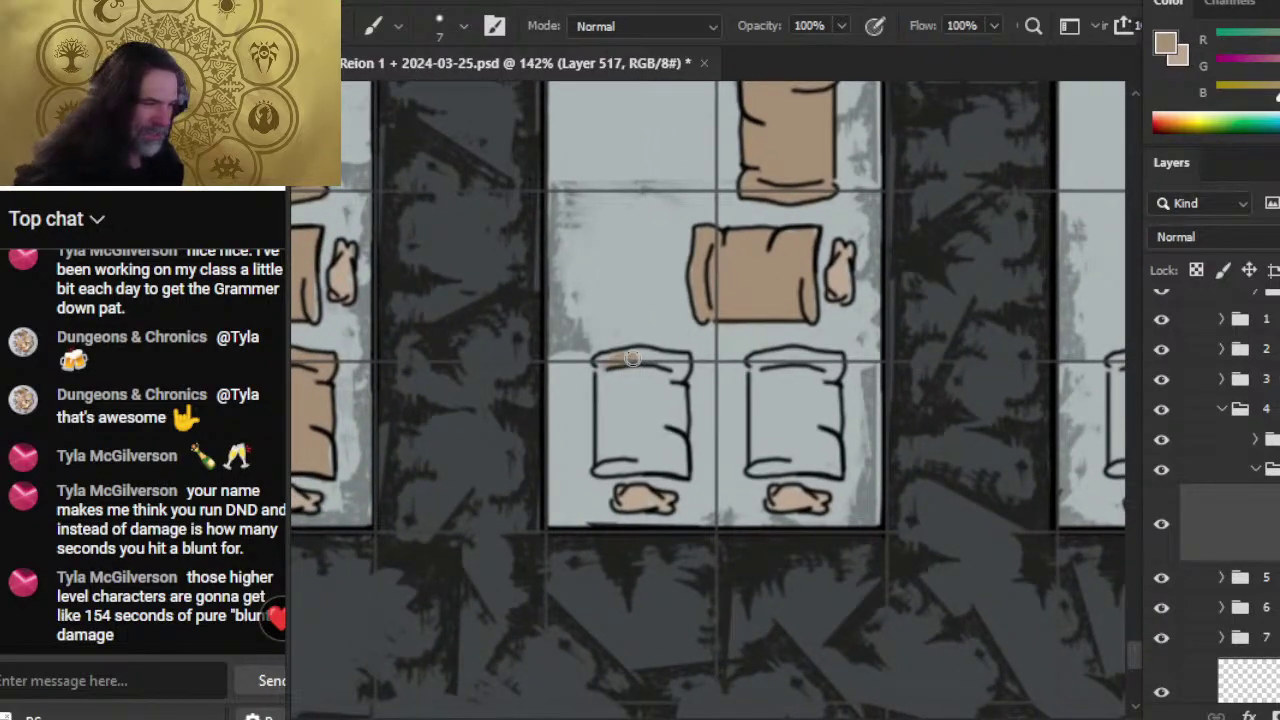
# - Fill the fourth room's lower-left bedroll with brown, from its upper fold down to the bottom edge
pyautogui.moveTo(633, 358); pyautogui.dragTo(668, 361)
pyautogui.moveTo(668, 361)
pyautogui.mouseDown()
pyautogui.moveTo(633, 358)
pyautogui.moveTo(668, 430)
pyautogui.moveTo(680, 395)
pyautogui.moveTo(664, 466)
pyautogui.moveTo(682, 470)
pyautogui.moveTo(654, 450)
pyautogui.moveTo(625, 458)
pyautogui.mouseUp()
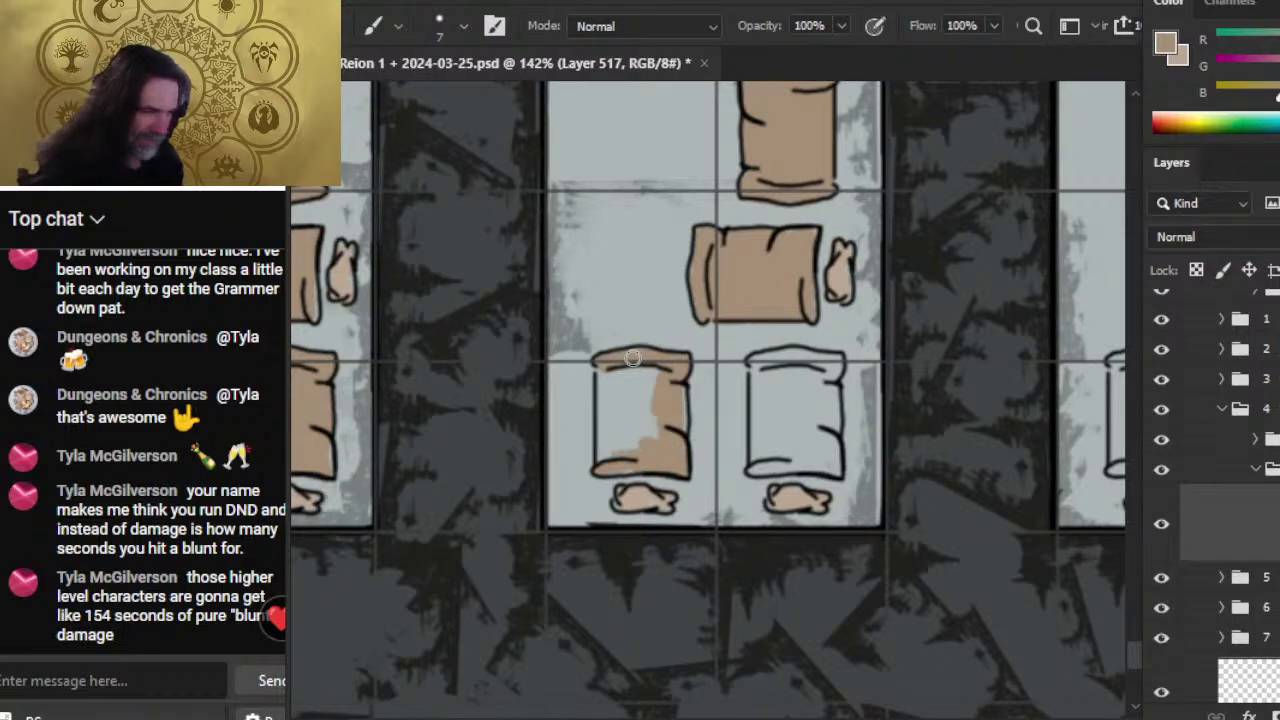
pyautogui.moveTo(618, 458)
pyautogui.mouseDown()
pyautogui.moveTo(604, 374)
pyautogui.moveTo(630, 446)
pyautogui.mouseUp()
pyautogui.moveTo(646, 368); pyautogui.dragTo(648, 446)
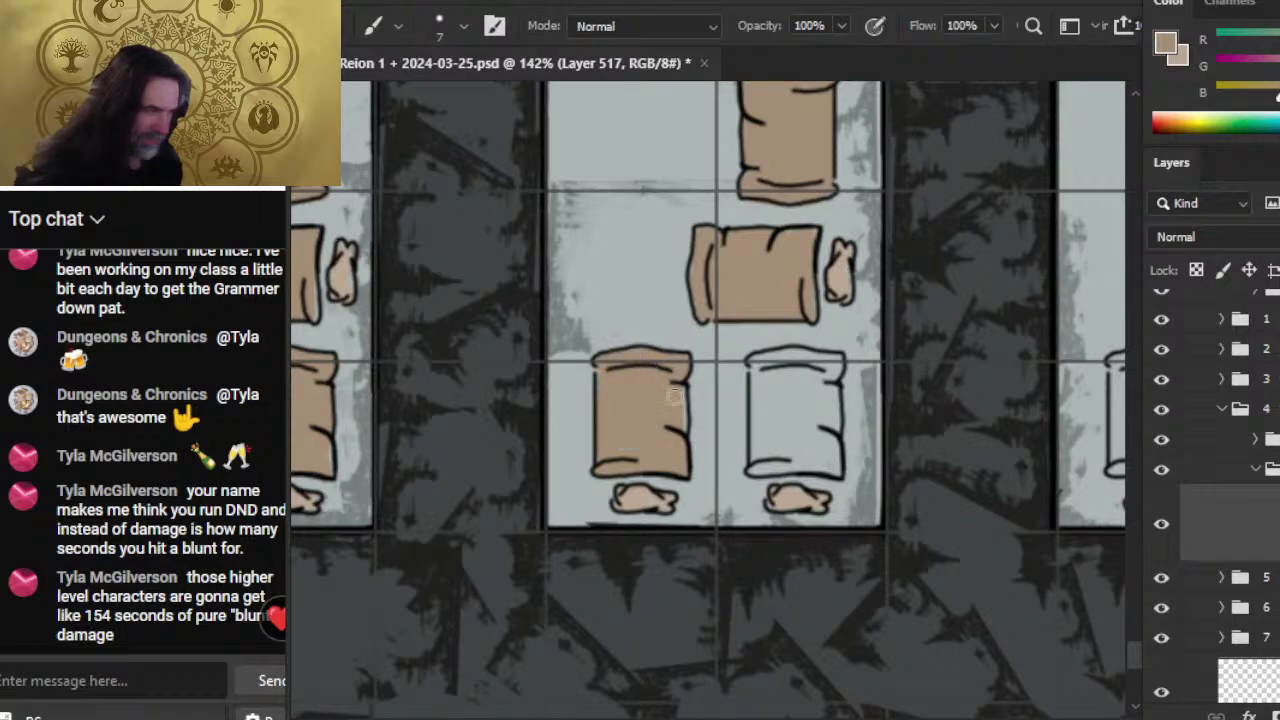
# - Fill the fourth room's lower-right bedroll and the fifth room's top bedroll with brown
pyautogui.moveTo(674, 382)
pyautogui.mouseDown()
pyautogui.moveTo(680, 408)
pyautogui.moveTo(650, 433)
pyautogui.moveTo(559, 412)
pyautogui.mouseUp()
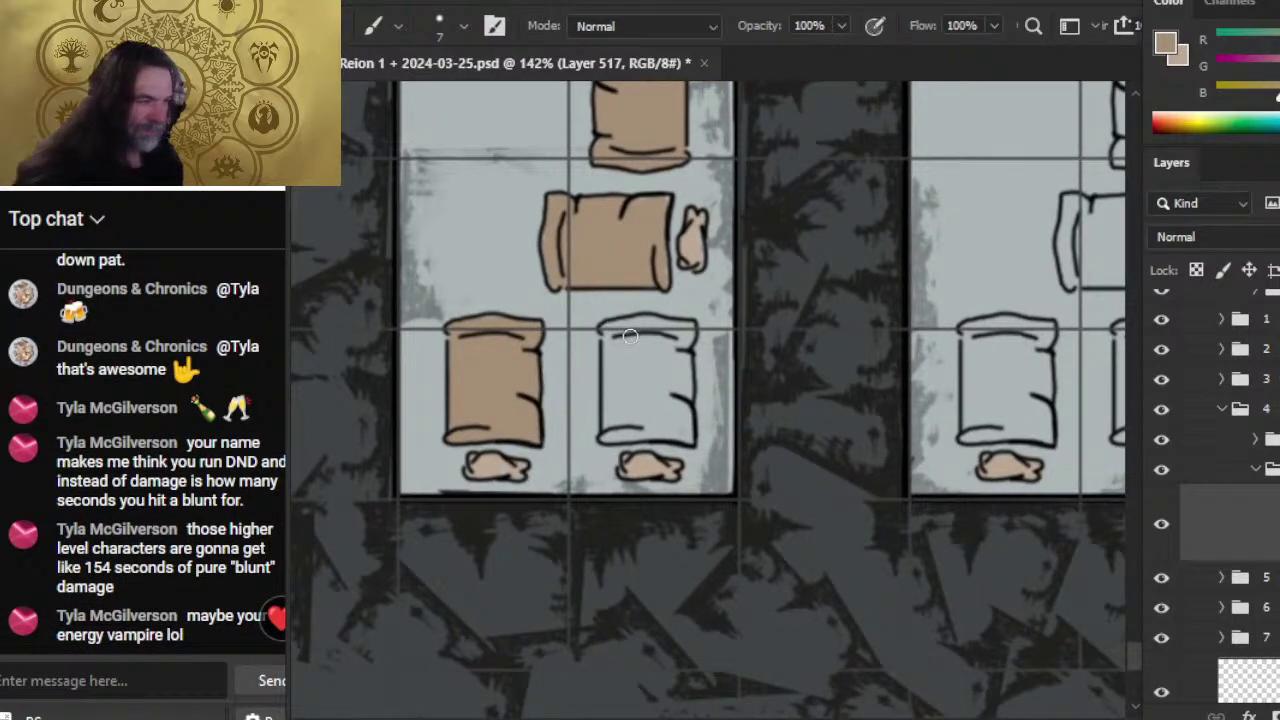
pyautogui.moveTo(606, 330)
pyautogui.mouseDown()
pyautogui.moveTo(682, 360)
pyautogui.moveTo(668, 386)
pyautogui.moveTo(686, 412)
pyautogui.moveTo(678, 440)
pyautogui.moveTo(618, 434)
pyautogui.moveTo(610, 350)
pyautogui.moveTo(622, 420)
pyautogui.moveTo(634, 340)
pyautogui.moveTo(652, 420)
pyautogui.moveTo(666, 338)
pyautogui.mouseUp()
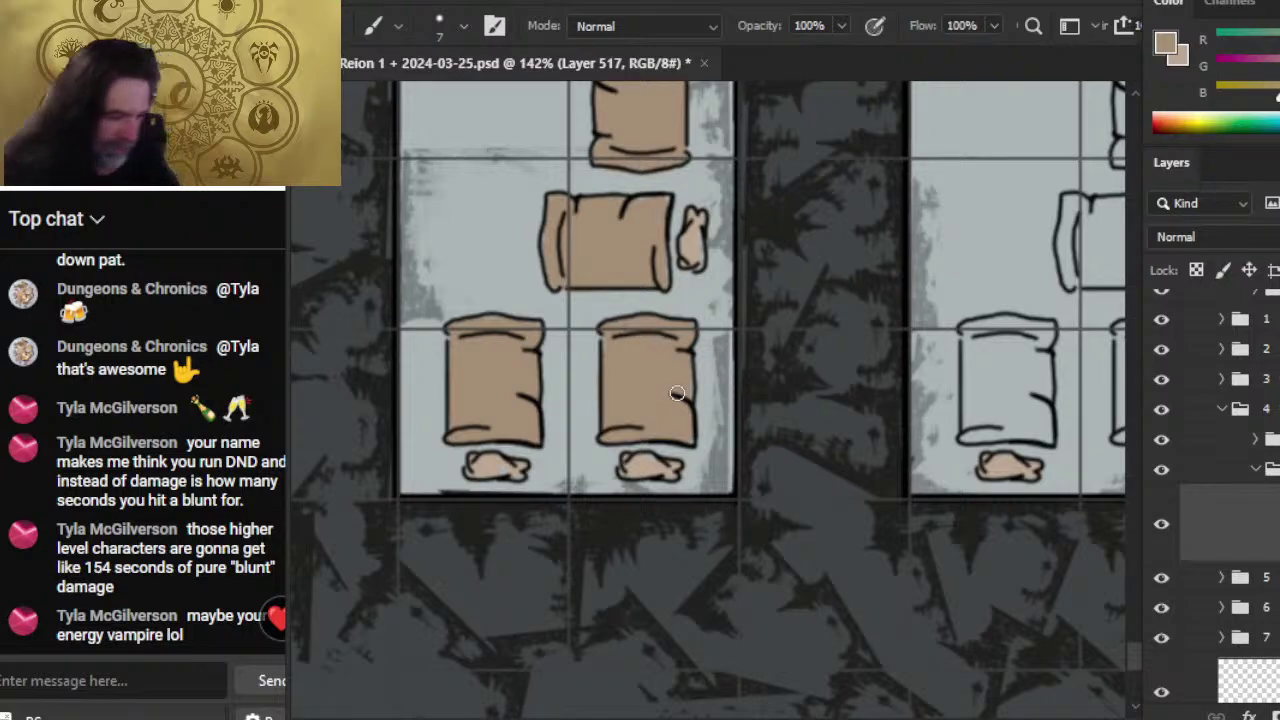
pyautogui.moveTo(797, 491); pyautogui.dragTo(757, 446)
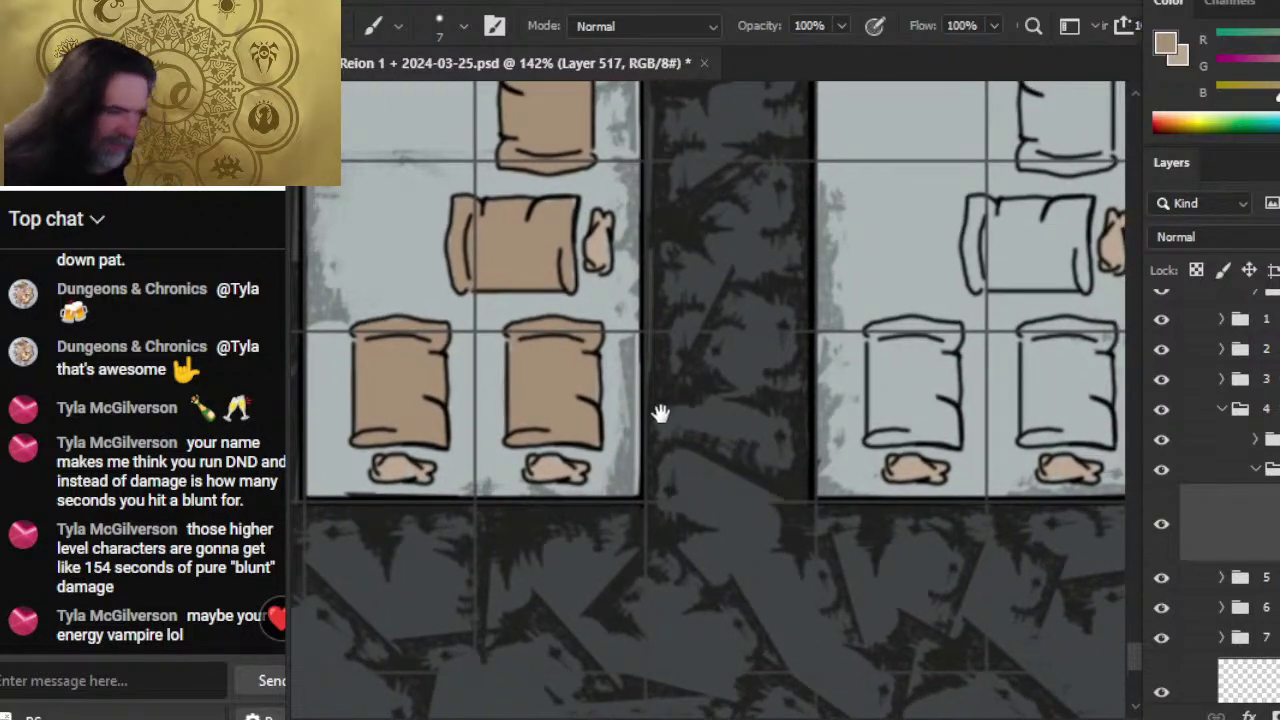
pyautogui.moveTo(803, 303); pyautogui.dragTo(575, 425)
pyautogui.moveTo(774, 331); pyautogui.dragTo(606, 391)
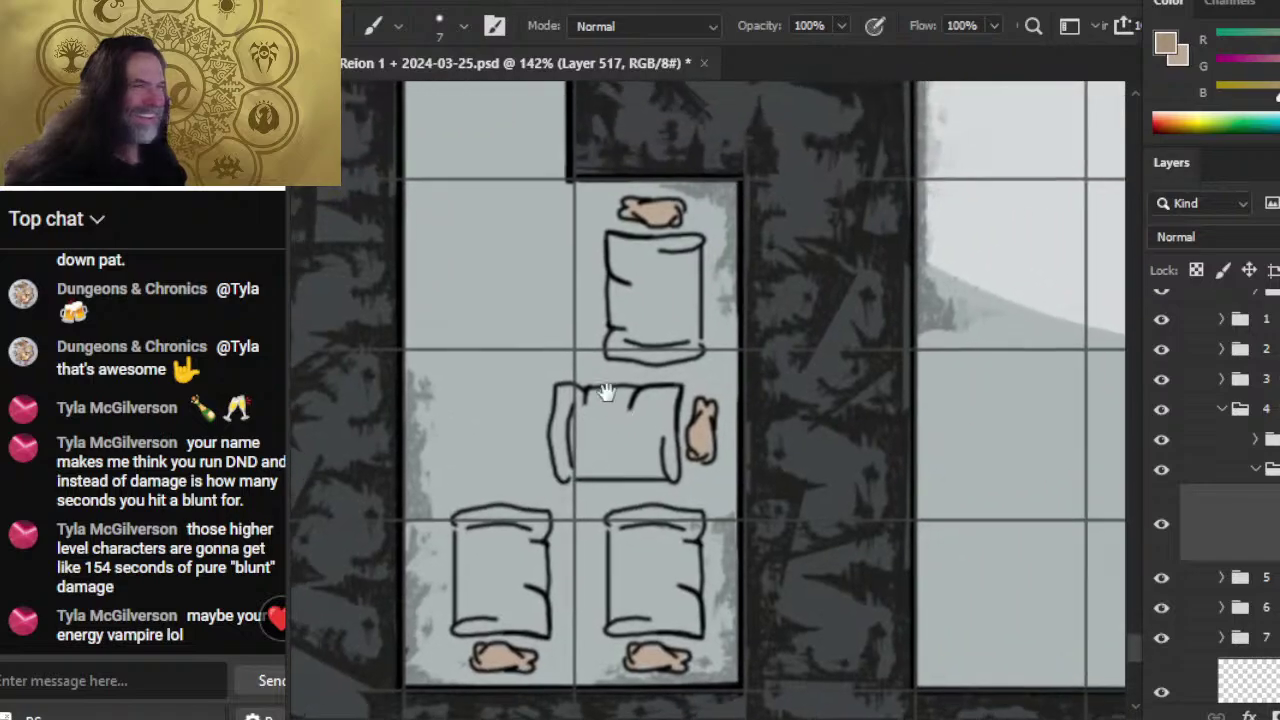
pyautogui.moveTo(612, 244)
pyautogui.mouseDown()
pyautogui.moveTo(694, 243)
pyautogui.moveTo(690, 346)
pyautogui.moveTo(614, 350)
pyautogui.moveTo(622, 295)
pyautogui.moveTo(642, 340)
pyautogui.moveTo(660, 330)
pyautogui.moveTo(668, 256)
pyautogui.moveTo(672, 344)
pyautogui.moveTo(680, 296)
pyautogui.mouseUp()
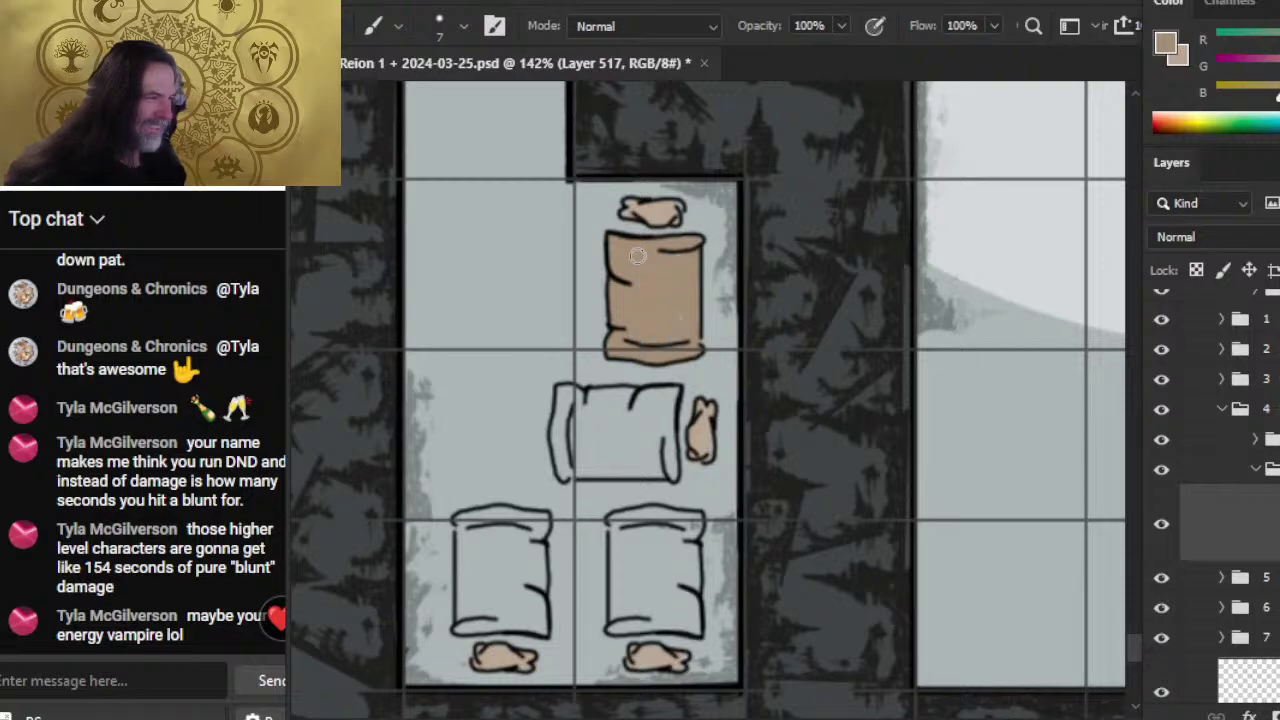
# - Fill the fifth room's horizontal middle bedroll with brown, from its rolled ends inward to the centre
pyautogui.moveTo(569, 400)
pyautogui.mouseDown()
pyautogui.moveTo(560, 455)
pyautogui.moveTo(568, 406)
pyautogui.mouseUp()
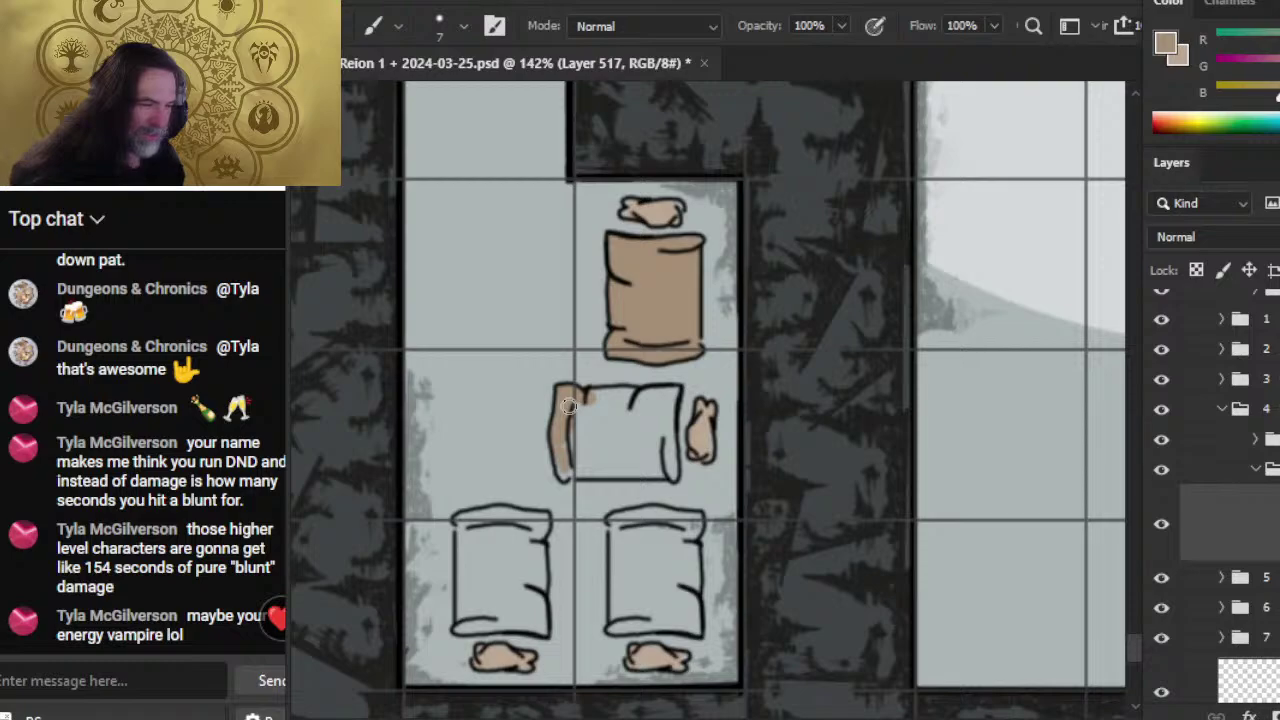
pyautogui.moveTo(572, 472)
pyautogui.mouseDown()
pyautogui.moveTo(662, 470)
pyautogui.moveTo(636, 463)
pyautogui.moveTo(666, 432)
pyautogui.moveTo(662, 393)
pyautogui.moveTo(606, 398)
pyautogui.moveTo(584, 460)
pyautogui.moveTo(610, 462)
pyautogui.mouseUp()
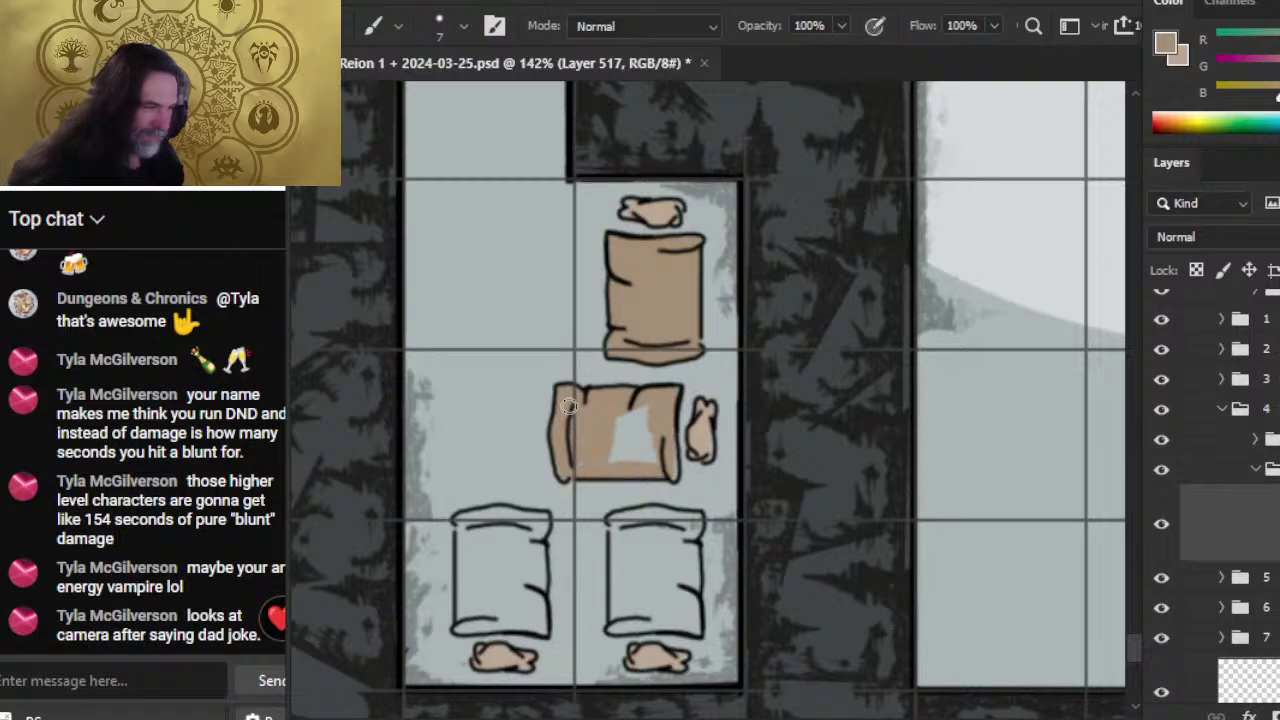
pyautogui.moveTo(615, 410)
pyautogui.mouseDown()
pyautogui.moveTo(635, 462)
pyautogui.moveTo(616, 455)
pyautogui.moveTo(652, 462)
pyautogui.mouseUp()
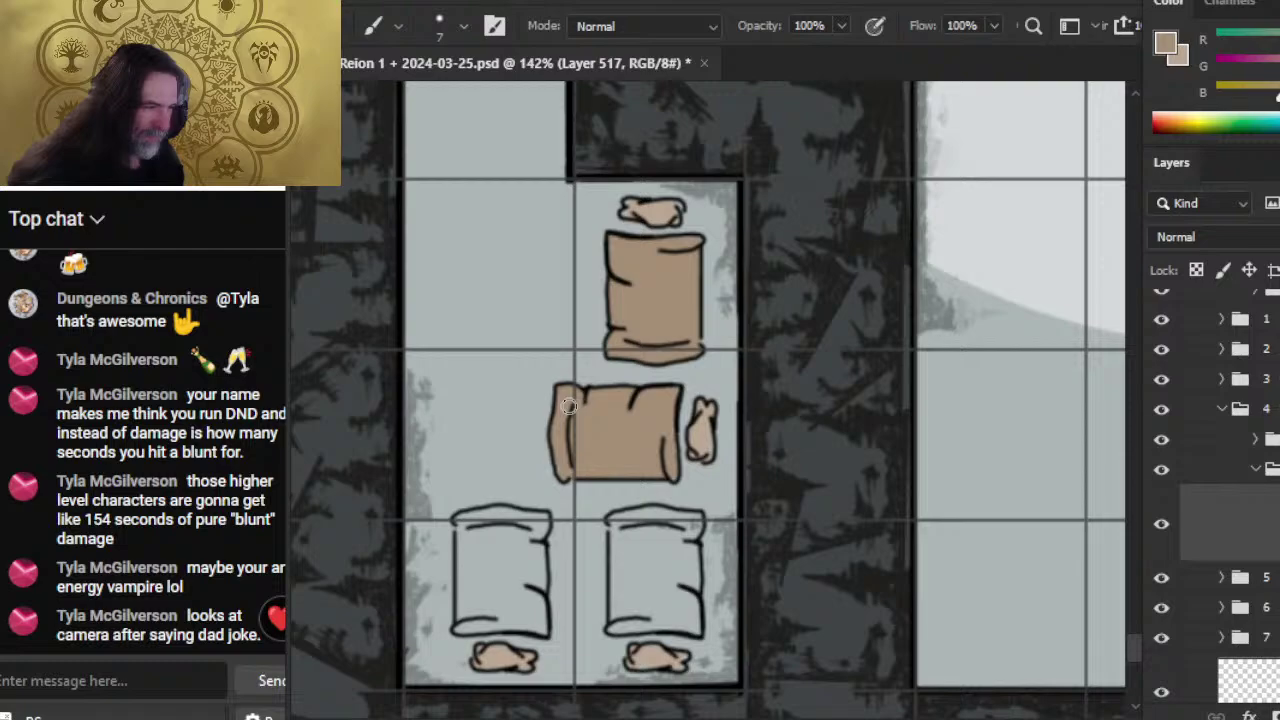
# - Fill the fifth room's lower-left bedroll with brown, including its upper fold and lower edge
pyautogui.press('space')
pyautogui.moveTo(623, 457)
pyautogui.mouseDown()
pyautogui.moveTo(766, 346)
pyautogui.moveTo(764, 325)
pyautogui.mouseUp()
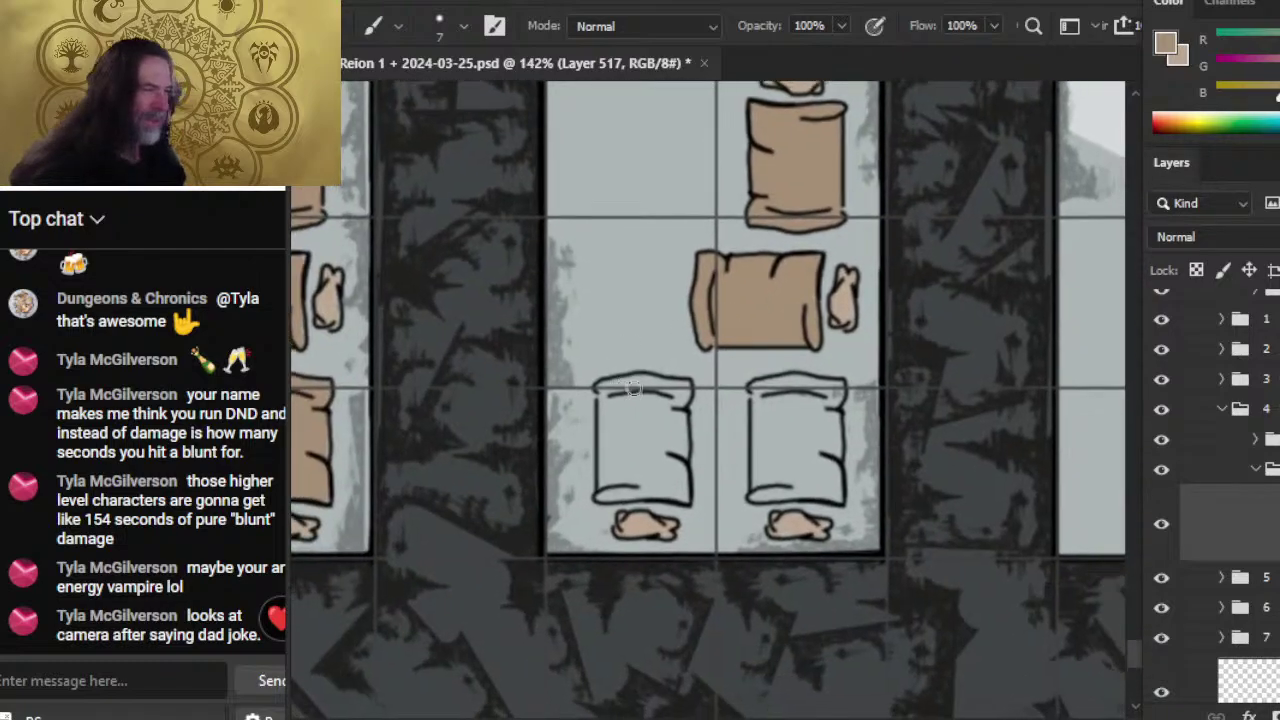
pyautogui.moveTo(630, 388)
pyautogui.mouseDown()
pyautogui.moveTo(608, 387)
pyautogui.moveTo(650, 385)
pyautogui.moveTo(622, 386)
pyautogui.moveTo(678, 476)
pyautogui.moveTo(686, 456)
pyautogui.moveTo(680, 494)
pyautogui.moveTo(602, 496)
pyautogui.moveTo(608, 420)
pyautogui.mouseUp()
pyautogui.moveTo(606, 482)
pyautogui.mouseDown()
pyautogui.moveTo(602, 394)
pyautogui.moveTo(622, 478)
pyautogui.mouseUp()
pyautogui.moveTo(630, 394)
pyautogui.mouseDown()
pyautogui.moveTo(640, 478)
pyautogui.moveTo(664, 478)
pyautogui.mouseUp()
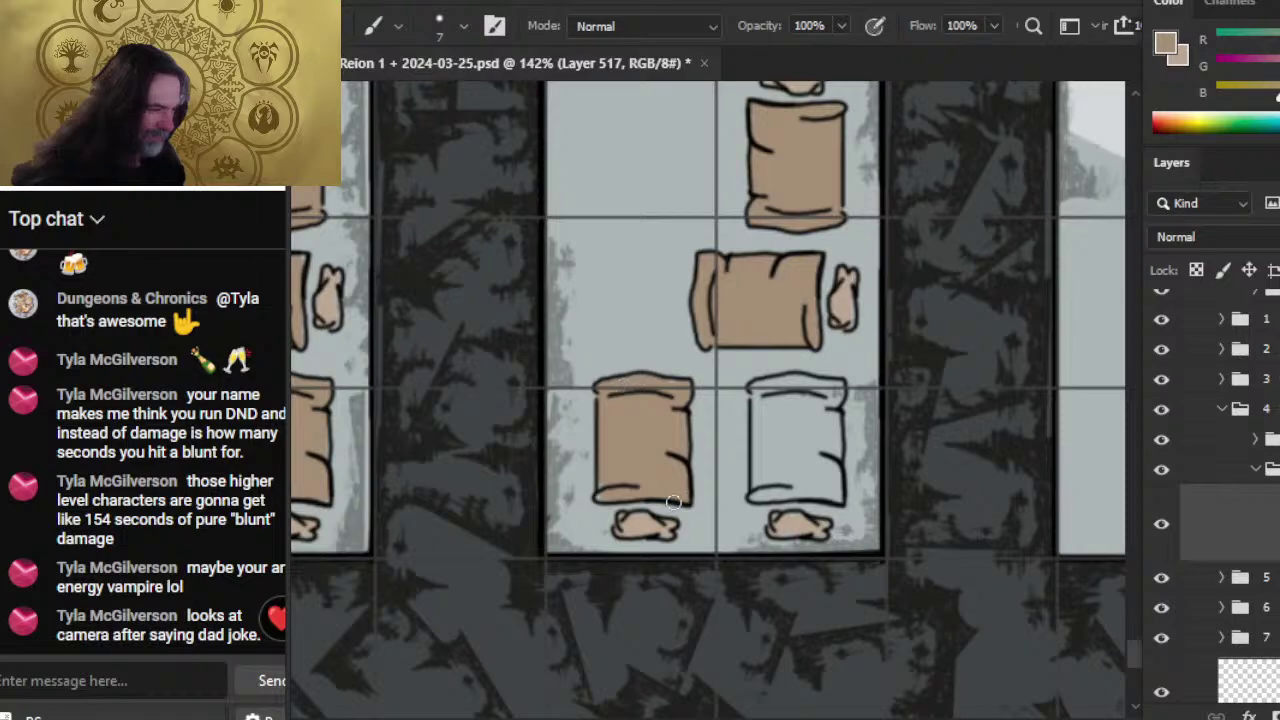
# - Fill the fifth room's lower-right bedroll with brown, covering the folded edges and the centre
pyautogui.hscroll(2, 788, 505)
pyautogui.click(658, 400)
pyautogui.moveTo(640, 400)
pyautogui.mouseDown()
pyautogui.moveTo(670, 382)
pyautogui.moveTo(720, 495)
pyautogui.moveTo(670, 493)
pyautogui.mouseUp()
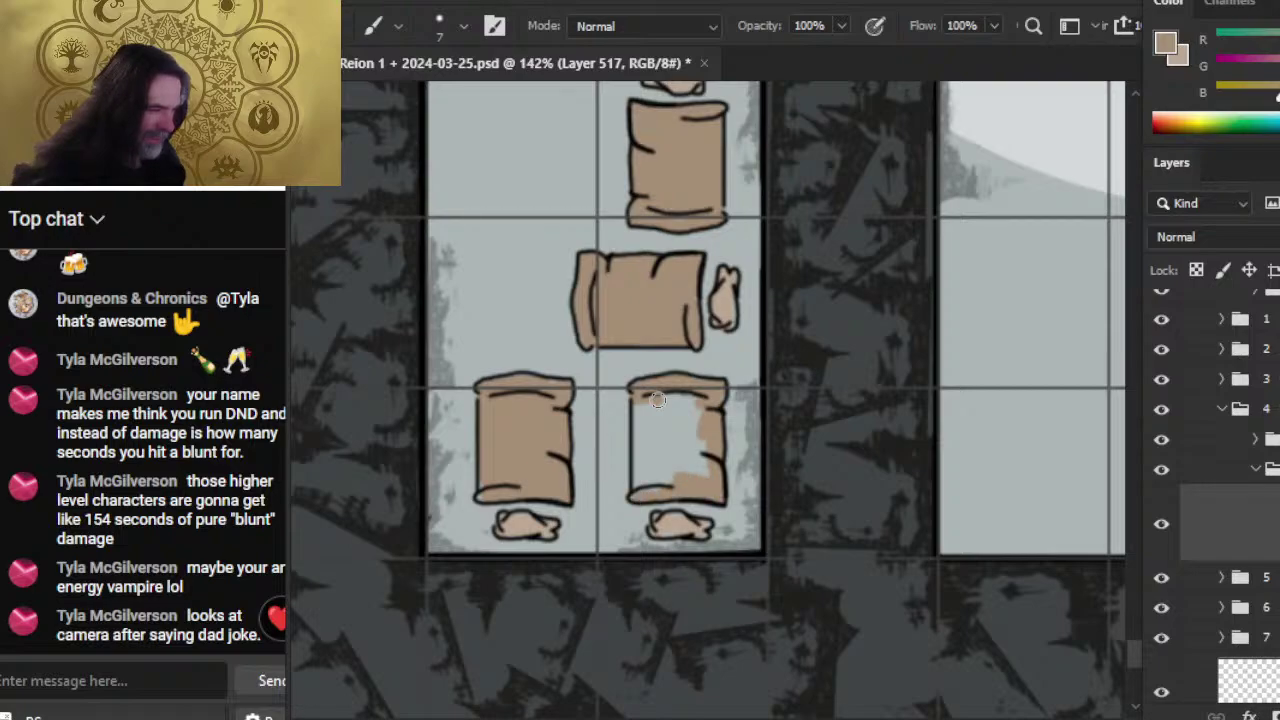
pyautogui.moveTo(636, 410)
pyautogui.mouseDown()
pyautogui.moveTo(638, 488)
pyautogui.moveTo(650, 402)
pyautogui.moveTo(656, 478)
pyautogui.moveTo(662, 402)
pyautogui.moveTo(676, 484)
pyautogui.moveTo(700, 398)
pyautogui.moveTo(698, 472)
pyautogui.moveTo(708, 444)
pyautogui.moveTo(729, 477)
pyautogui.moveTo(663, 454)
pyautogui.mouseUp()
# - Collapse the COLOR subgroup, the group 4 living quarters area and the expanded "win" layer group
pyautogui.press('z')
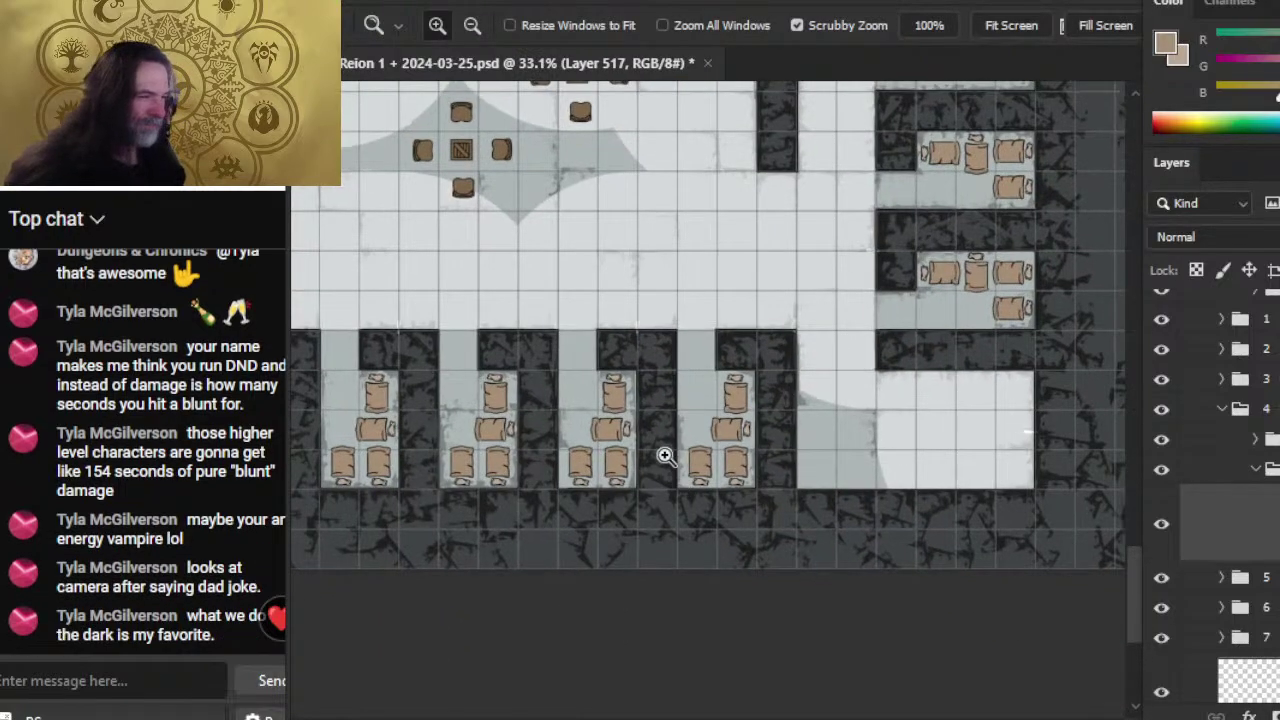
pyautogui.moveTo(862, 352); pyautogui.dragTo(780, 477)
pyautogui.moveTo(780, 477); pyautogui.dragTo(663, 423)
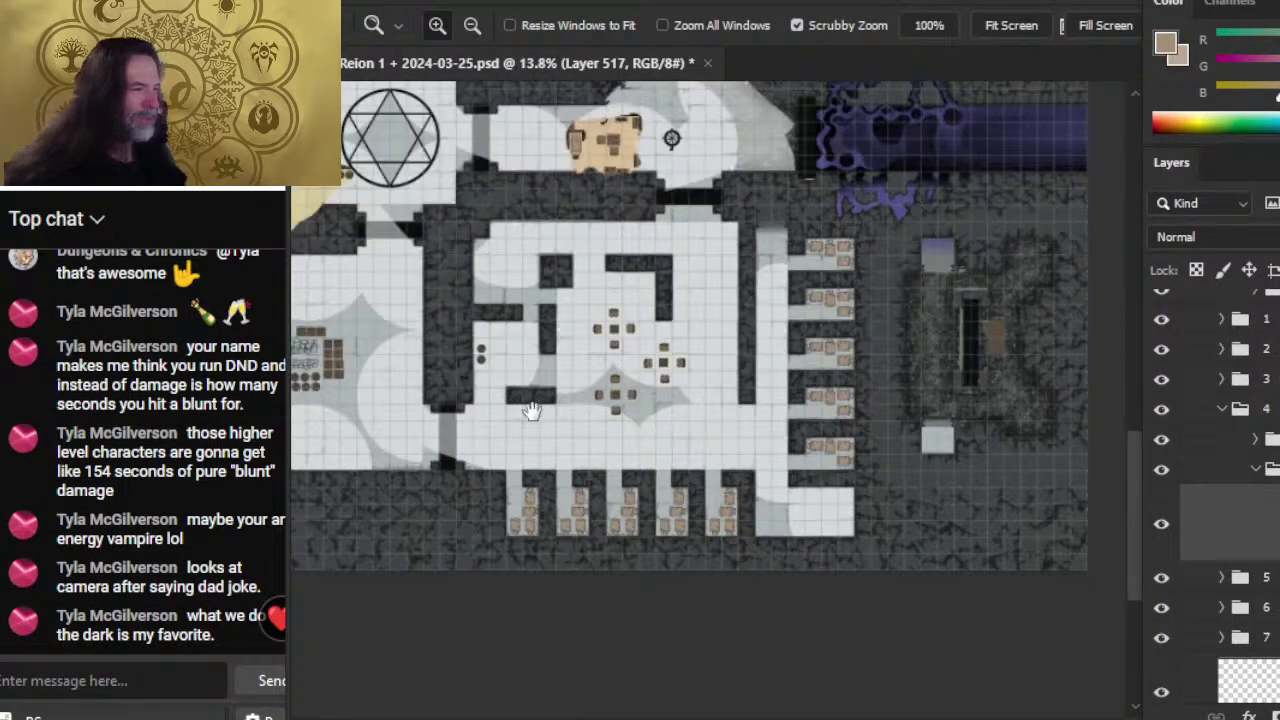
pyautogui.moveTo(531, 414); pyautogui.dragTo(691, 319)
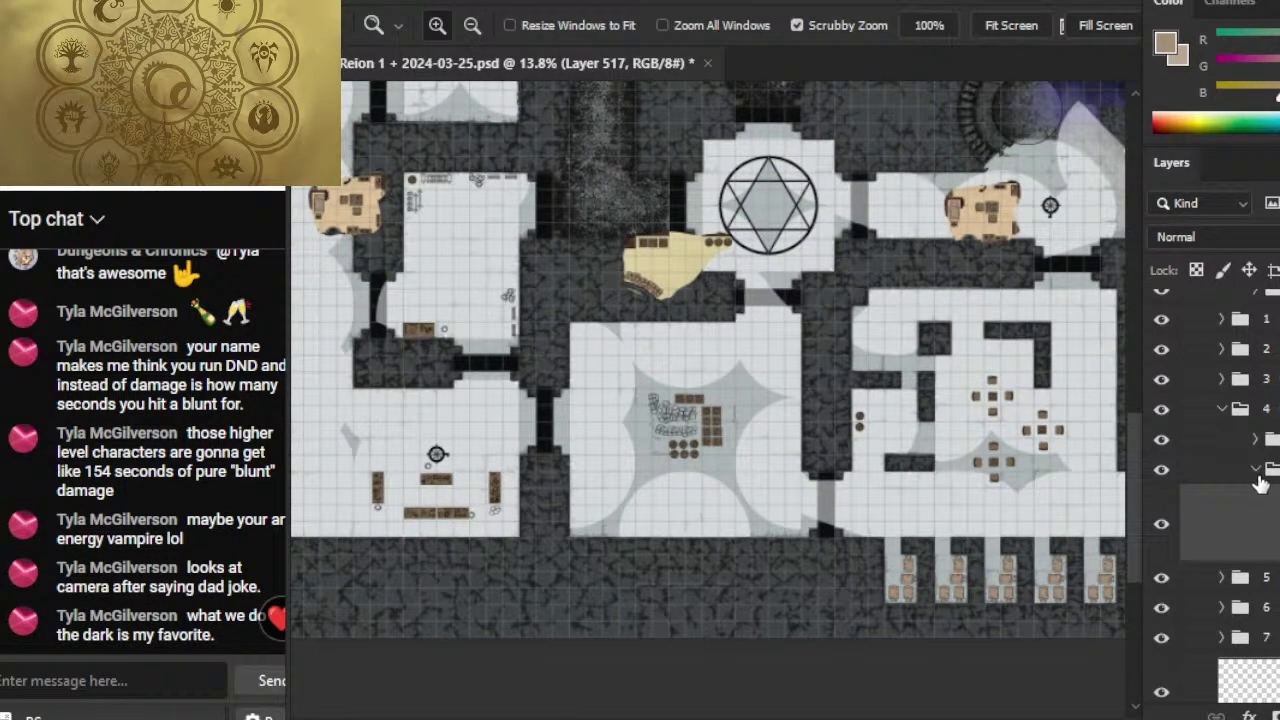
pyautogui.moveTo(896, 519); pyautogui.dragTo(678, 480)
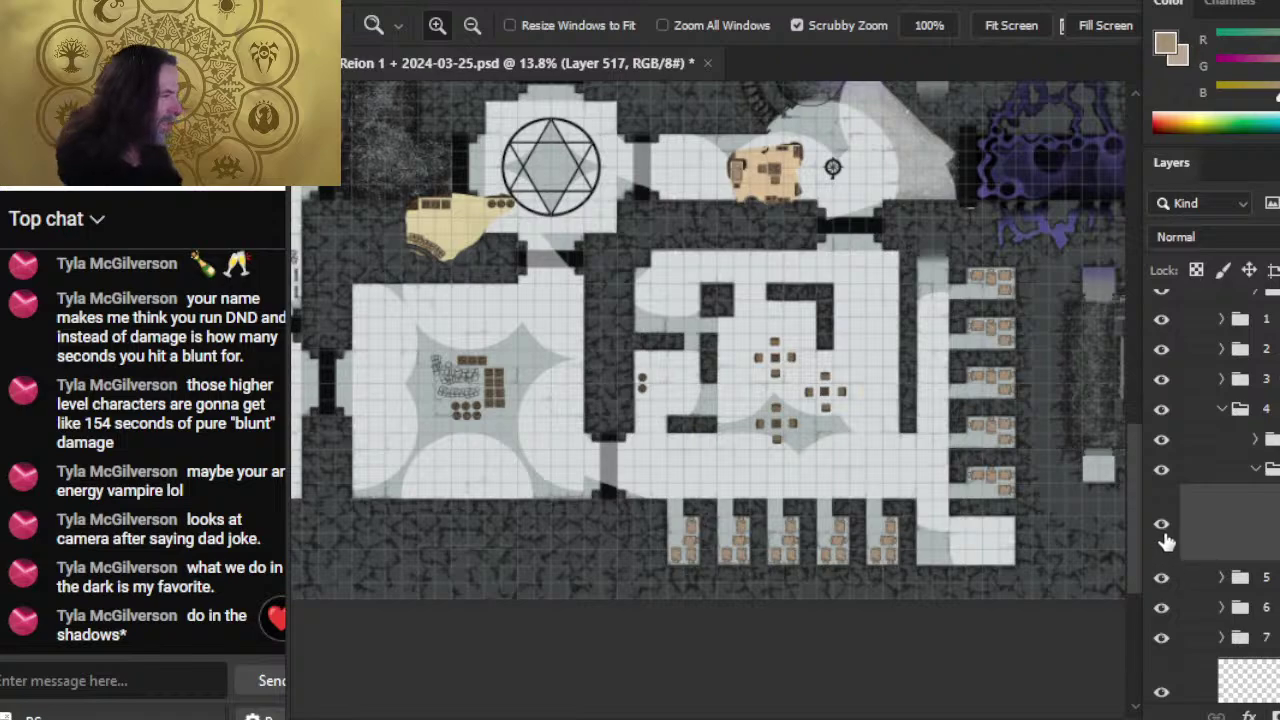
pyautogui.click(1258, 474)
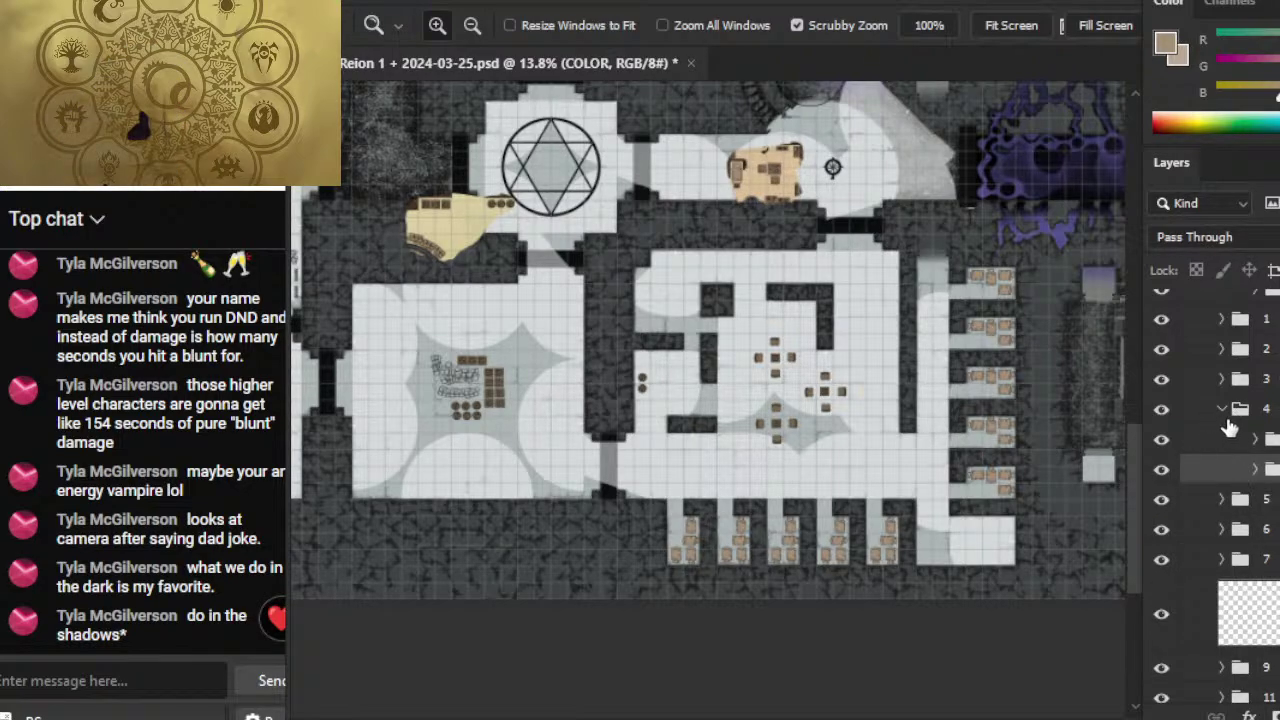
pyautogui.click(1265, 412)
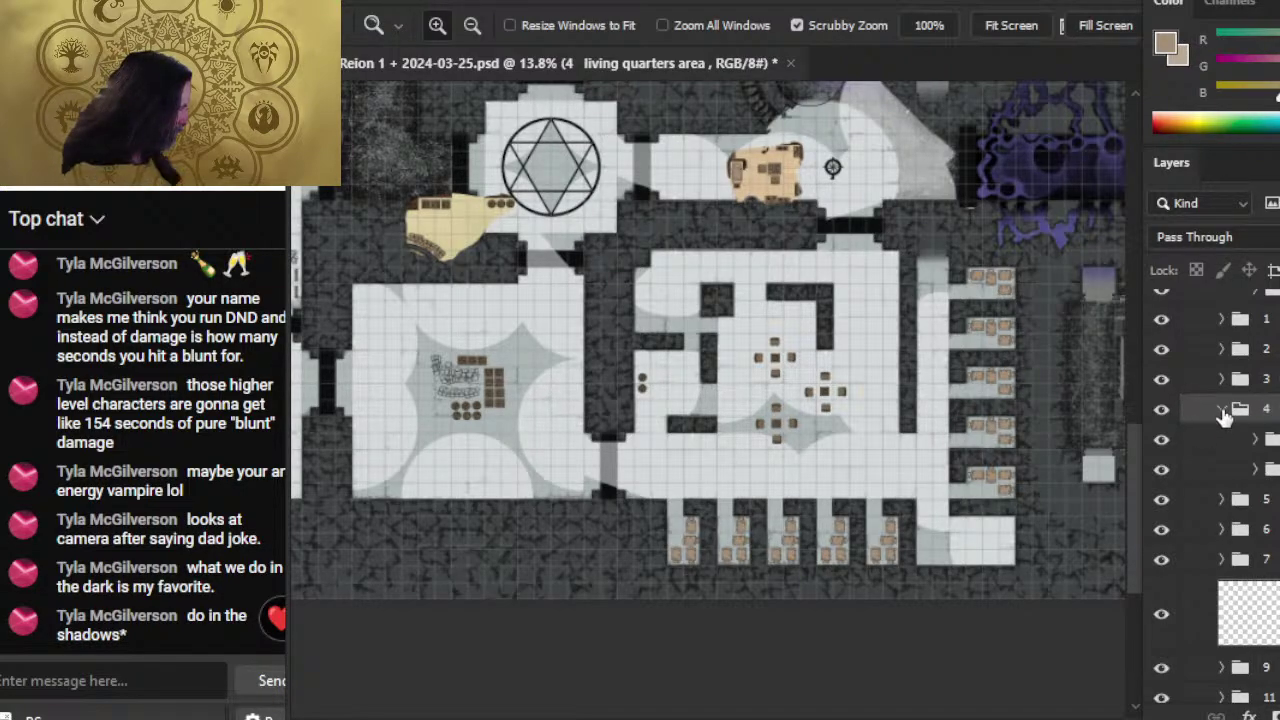
pyautogui.click(1221, 409)
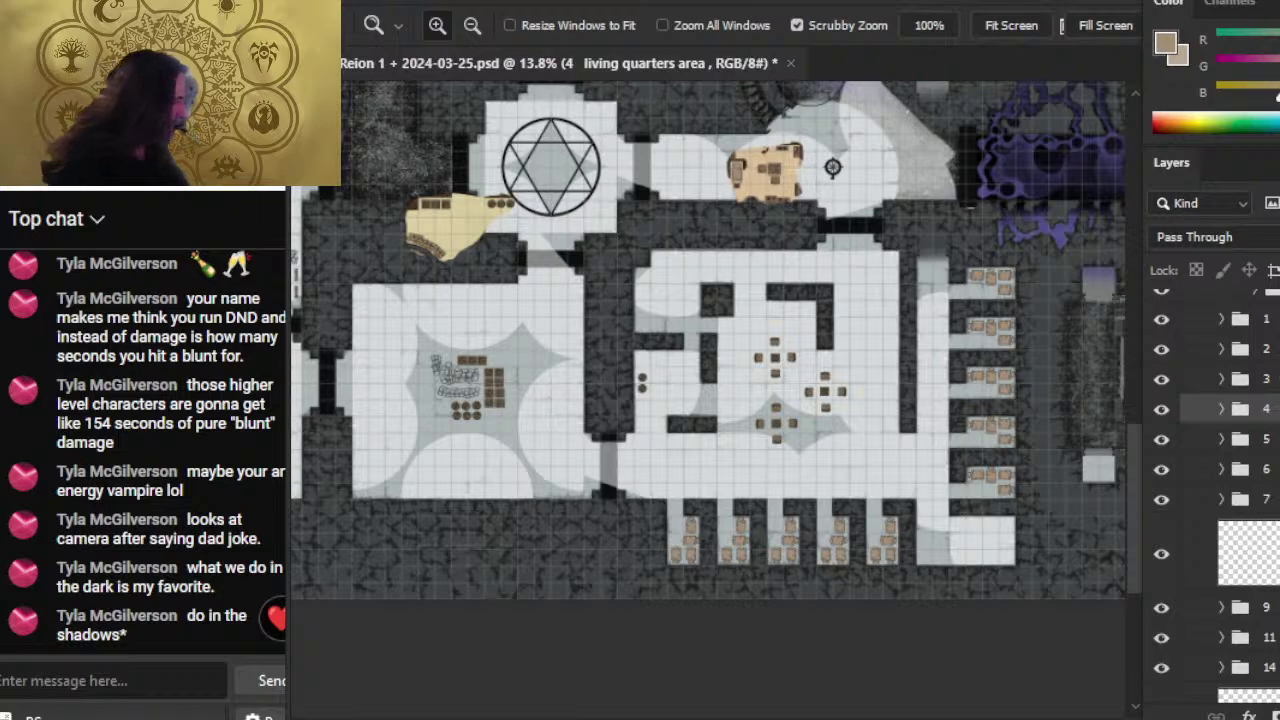
pyautogui.scroll(3, 1210, 480)
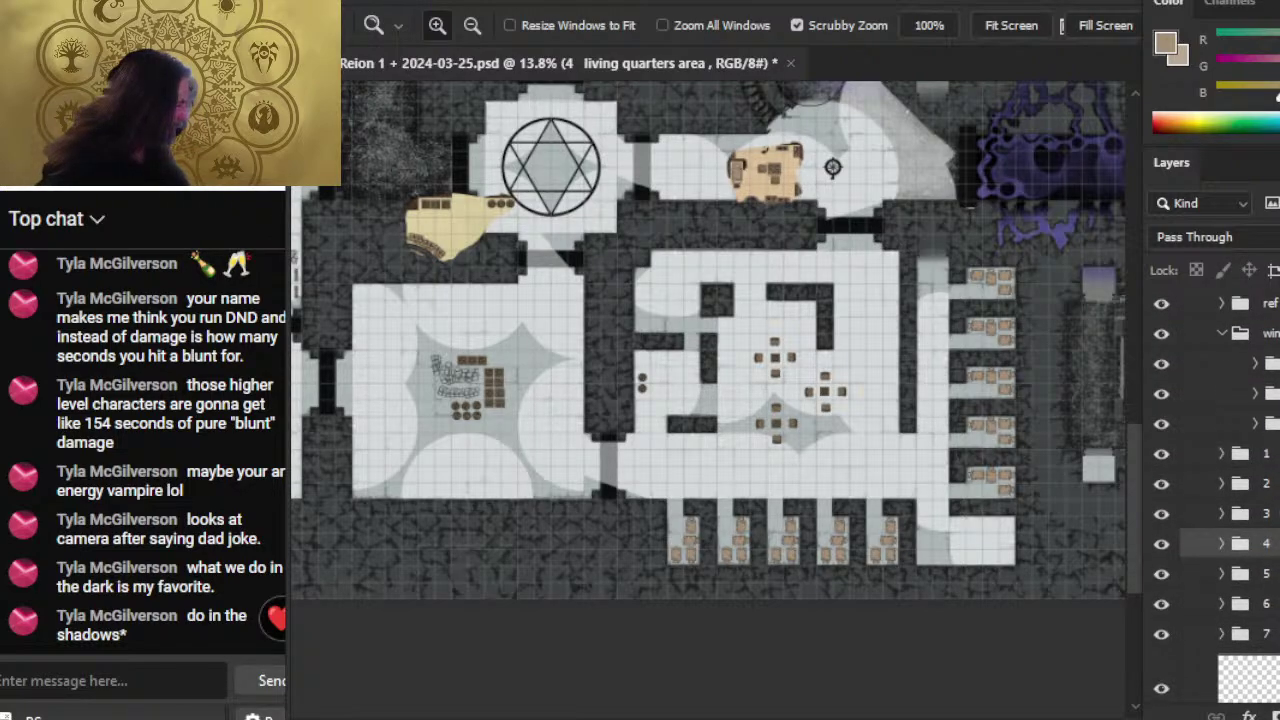
pyautogui.scroll(1, 1210, 480)
pyautogui.scroll(-1, 1210, 480)
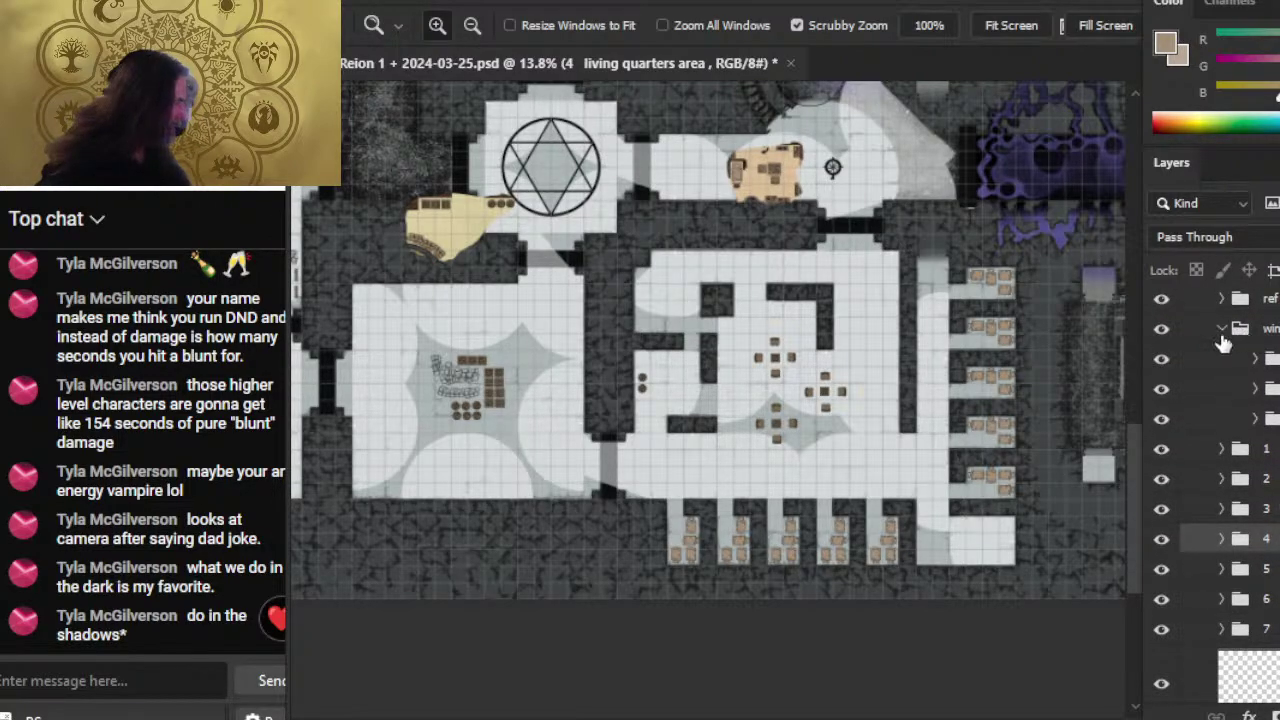
pyautogui.click(1222, 334)
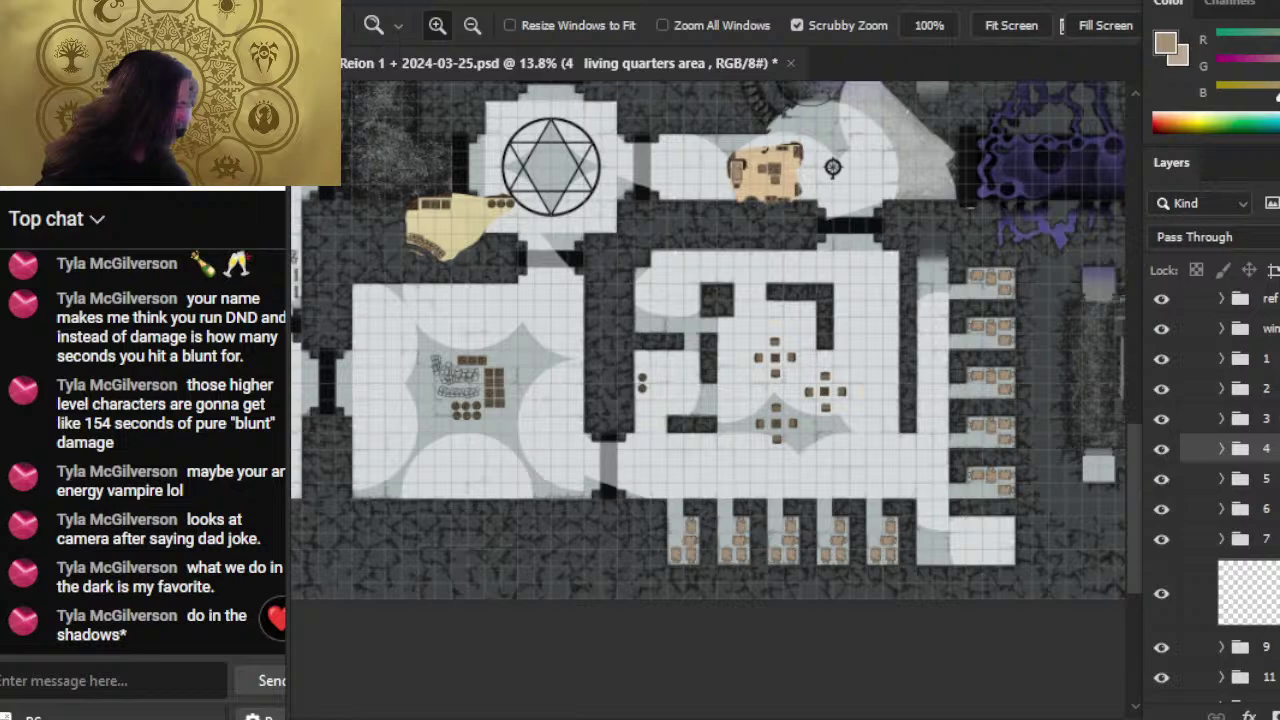
# - Expand layer group 5 and its second subgroup, and make Layer 512 the active layer
pyautogui.click(1222, 479)
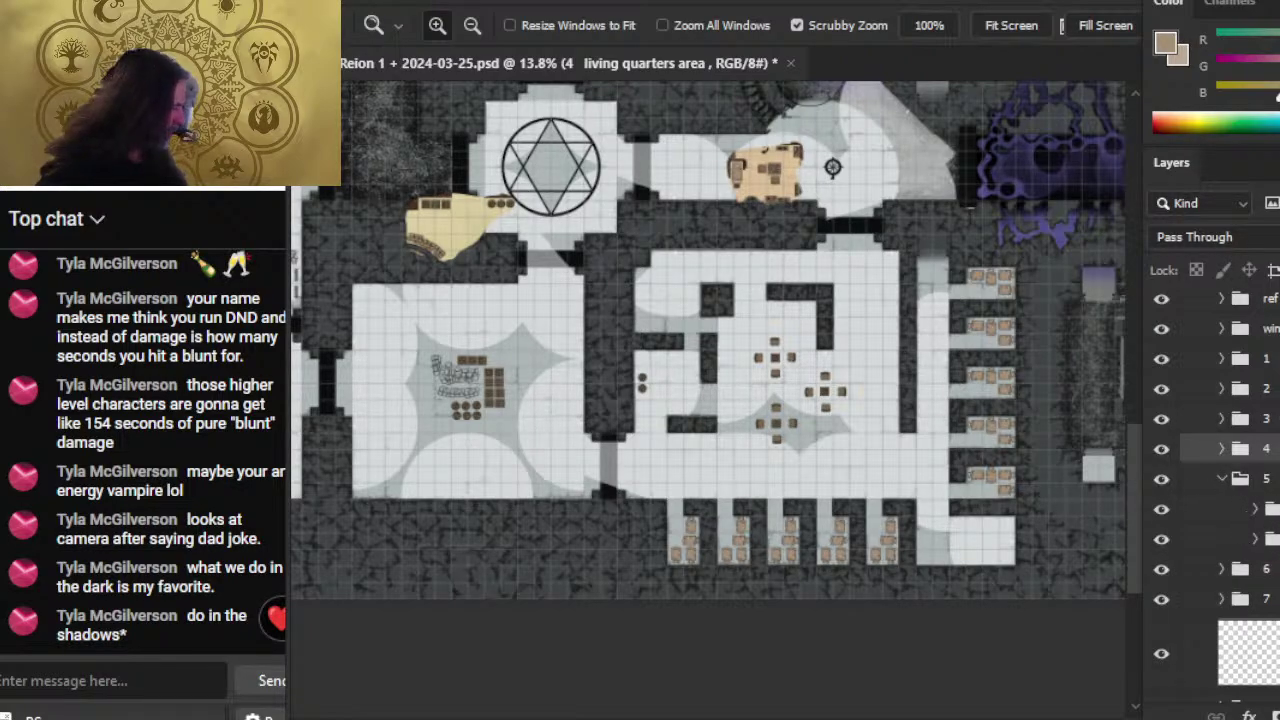
pyautogui.click(1256, 539)
pyautogui.click(1230, 593)
# - Sample the light tan and darker brown from the coloured sandbags in the yellow-floored area, making brown the foreground colour
pyautogui.moveTo(624, 380); pyautogui.dragTo(949, 436)
pyautogui.moveTo(762, 441); pyautogui.dragTo(990, 457)
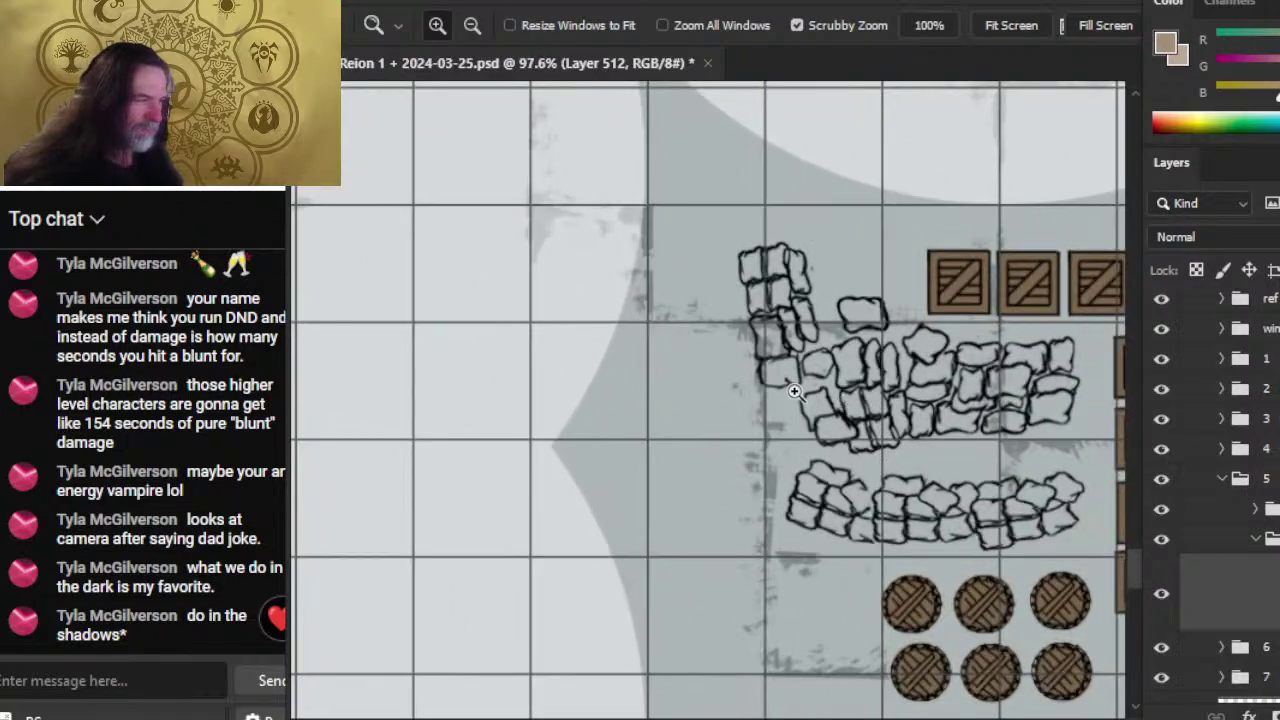
pyautogui.moveTo(928, 286); pyautogui.dragTo(1011, 703)
pyautogui.moveTo(884, 288); pyautogui.dragTo(870, 287)
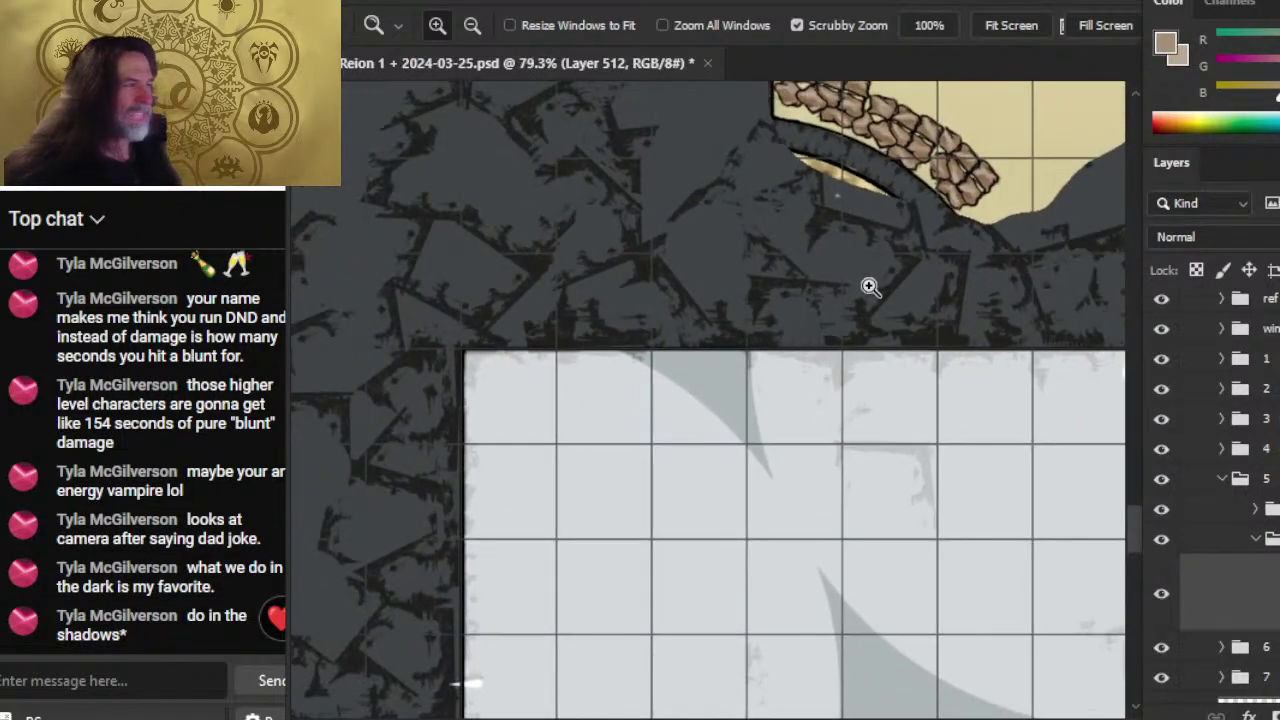
pyautogui.moveTo(949, 240); pyautogui.dragTo(849, 363)
pyautogui.moveTo(852, 278); pyautogui.dragTo(1011, 346)
pyautogui.press('b')
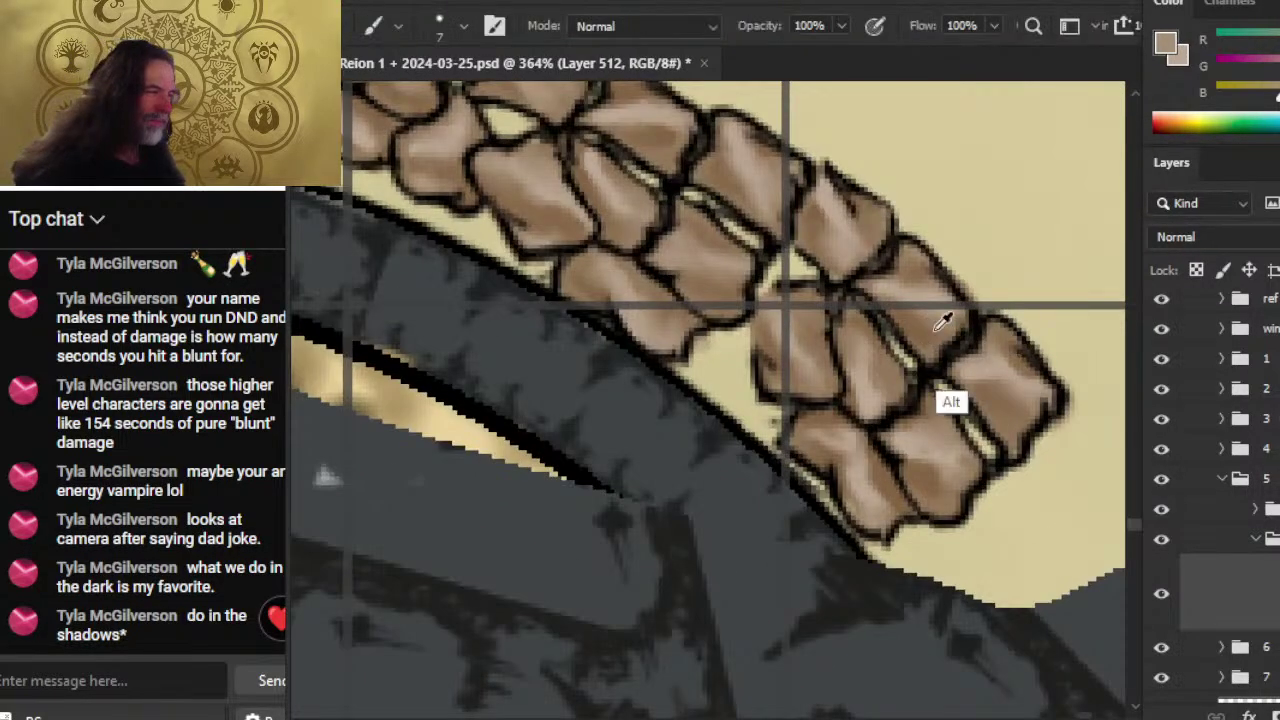
pyautogui.keyDown('alt'); pyautogui.click(906, 286); pyautogui.keyUp('alt')
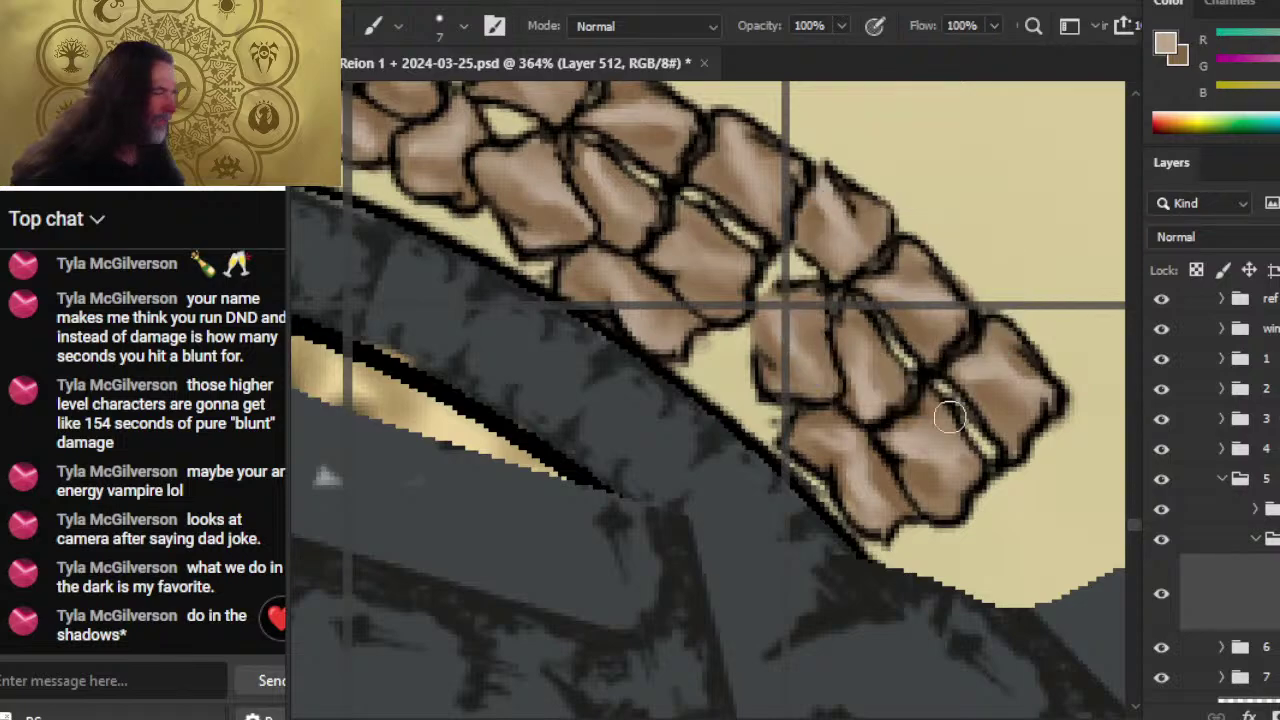
pyautogui.press('x')
# - Fill the upper bags of the uncoloured sandbag column beside the crates with flat brown, leaving its lowest bag unpainted
pyautogui.press('z')
pyautogui.moveTo(992, 486); pyautogui.dragTo(828, 498)
pyautogui.moveTo(968, 634); pyautogui.dragTo(837, 191)
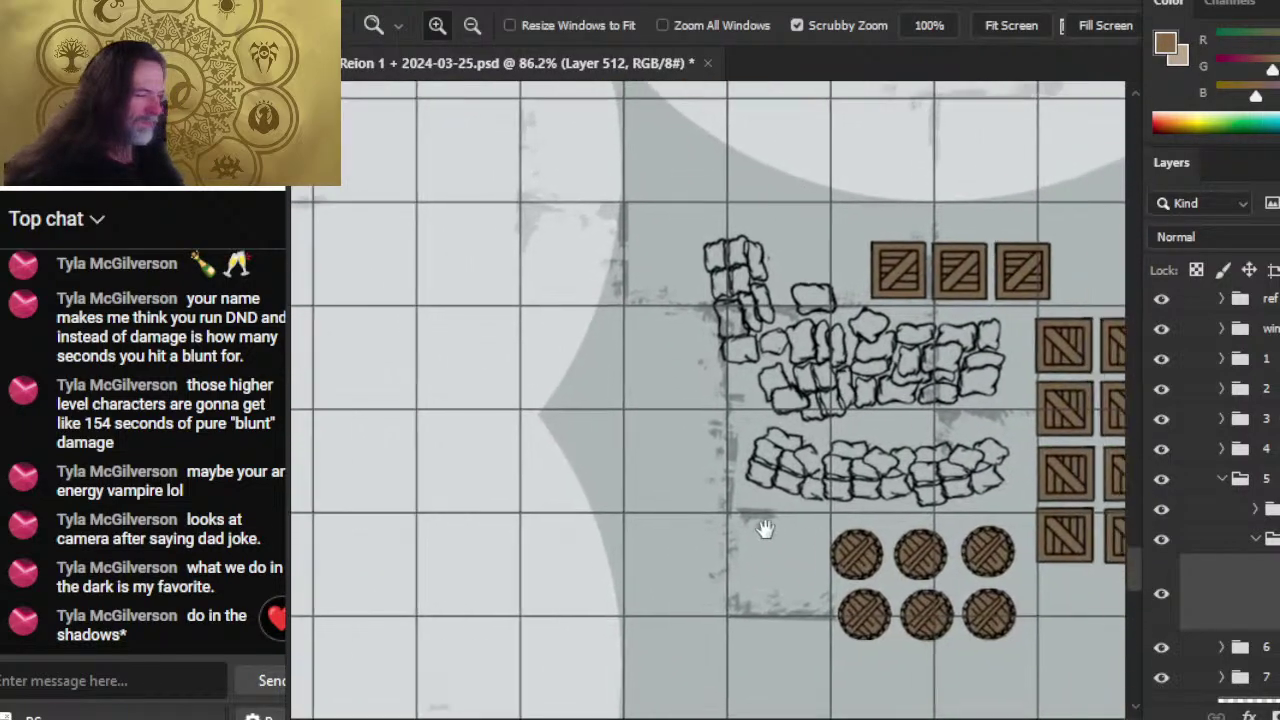
pyautogui.moveTo(765, 529); pyautogui.dragTo(754, 524)
pyautogui.moveTo(728, 266); pyautogui.dragTo(754, 321)
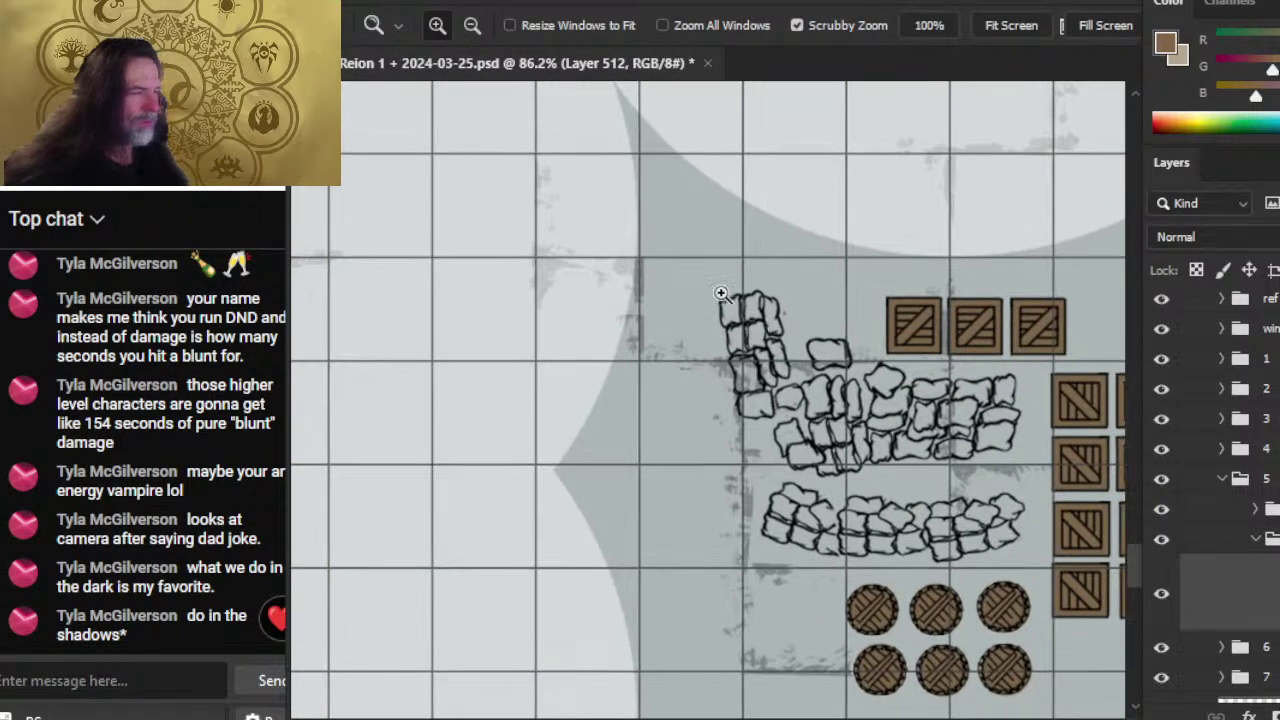
pyautogui.click(721, 293)
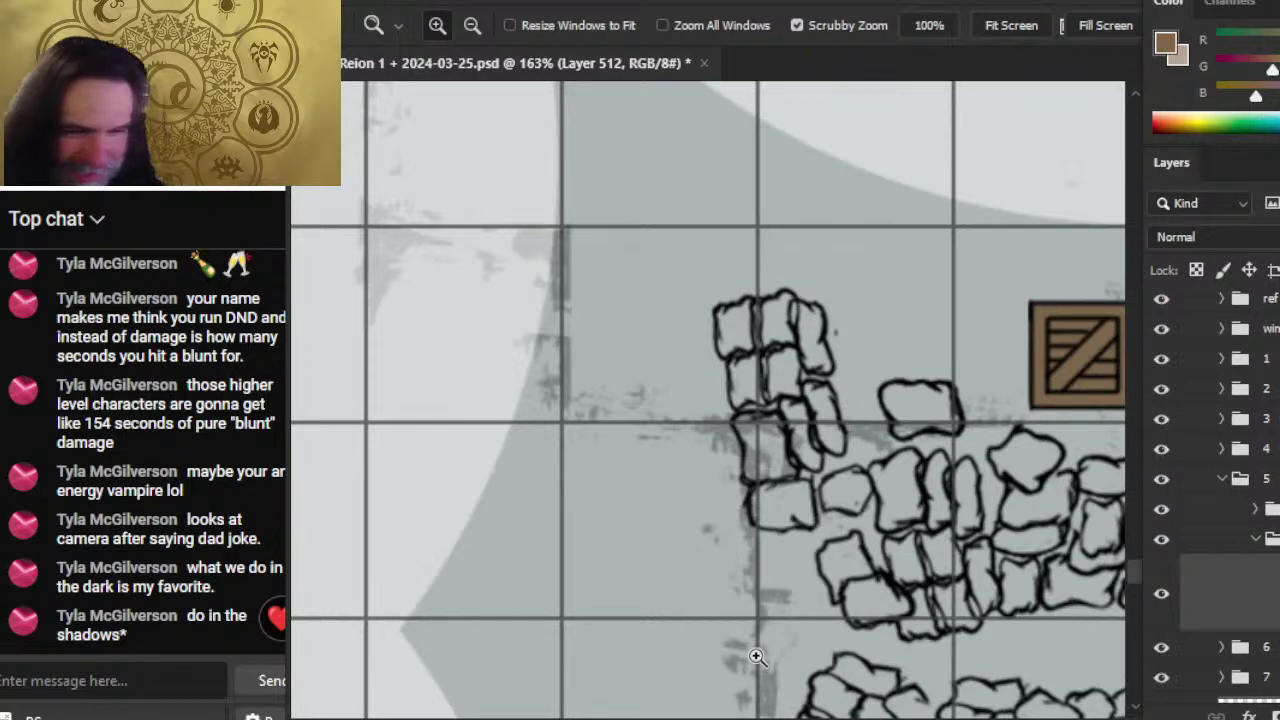
pyautogui.press('b')
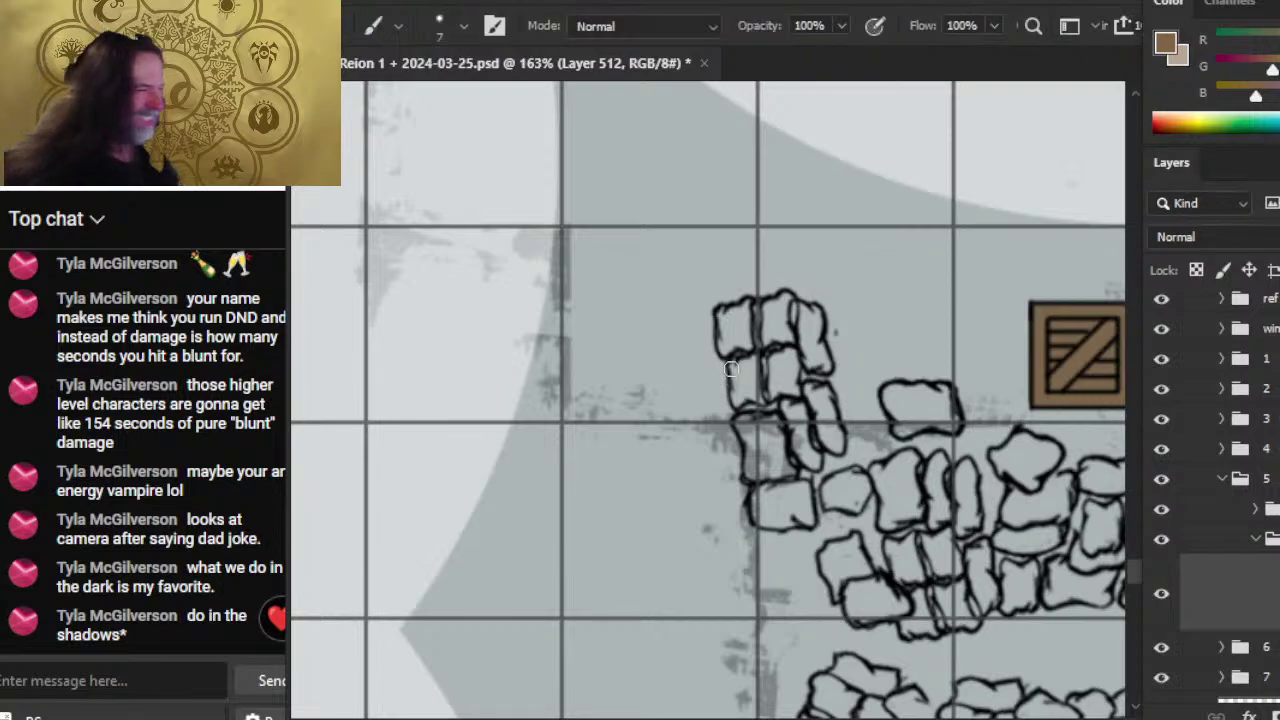
pyautogui.click(734, 326)
pyautogui.moveTo(734, 326)
pyautogui.mouseDown()
pyautogui.moveTo(725, 316)
pyautogui.moveTo(740, 348)
pyautogui.moveTo(785, 320)
pyautogui.moveTo(786, 336)
pyautogui.moveTo(808, 330)
pyautogui.moveTo(798, 308)
pyautogui.moveTo(806, 322)
pyautogui.moveTo(783, 363)
pyautogui.moveTo(762, 365)
pyautogui.mouseUp()
pyautogui.moveTo(820, 401)
pyautogui.mouseDown()
pyautogui.moveTo(814, 390)
pyautogui.moveTo(834, 444)
pyautogui.mouseUp()
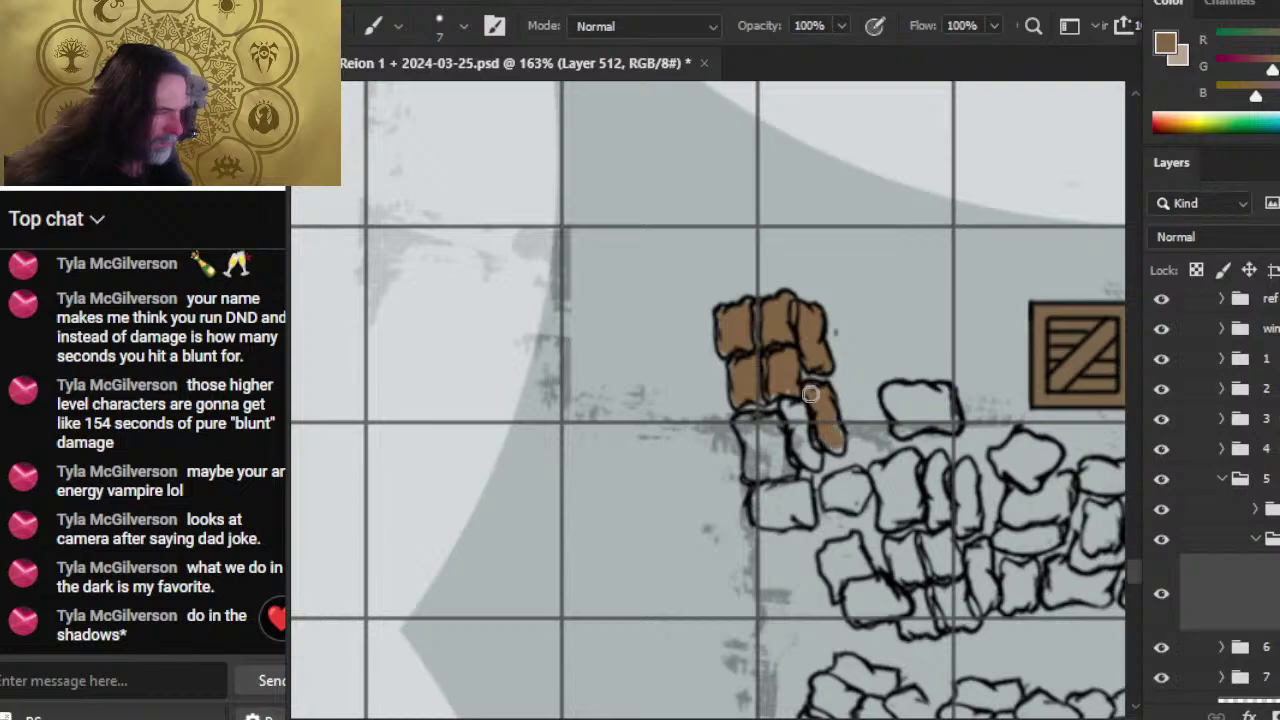
pyautogui.moveTo(810, 394)
pyautogui.mouseDown()
pyautogui.moveTo(798, 440)
pyautogui.moveTo(810, 394)
pyautogui.moveTo(802, 456)
pyautogui.moveTo(815, 454)
pyautogui.moveTo(743, 422)
pyautogui.moveTo(769, 435)
pyautogui.moveTo(752, 456)
pyautogui.moveTo(746, 440)
pyautogui.moveTo(758, 472)
pyautogui.moveTo(769, 434)
pyautogui.mouseUp()
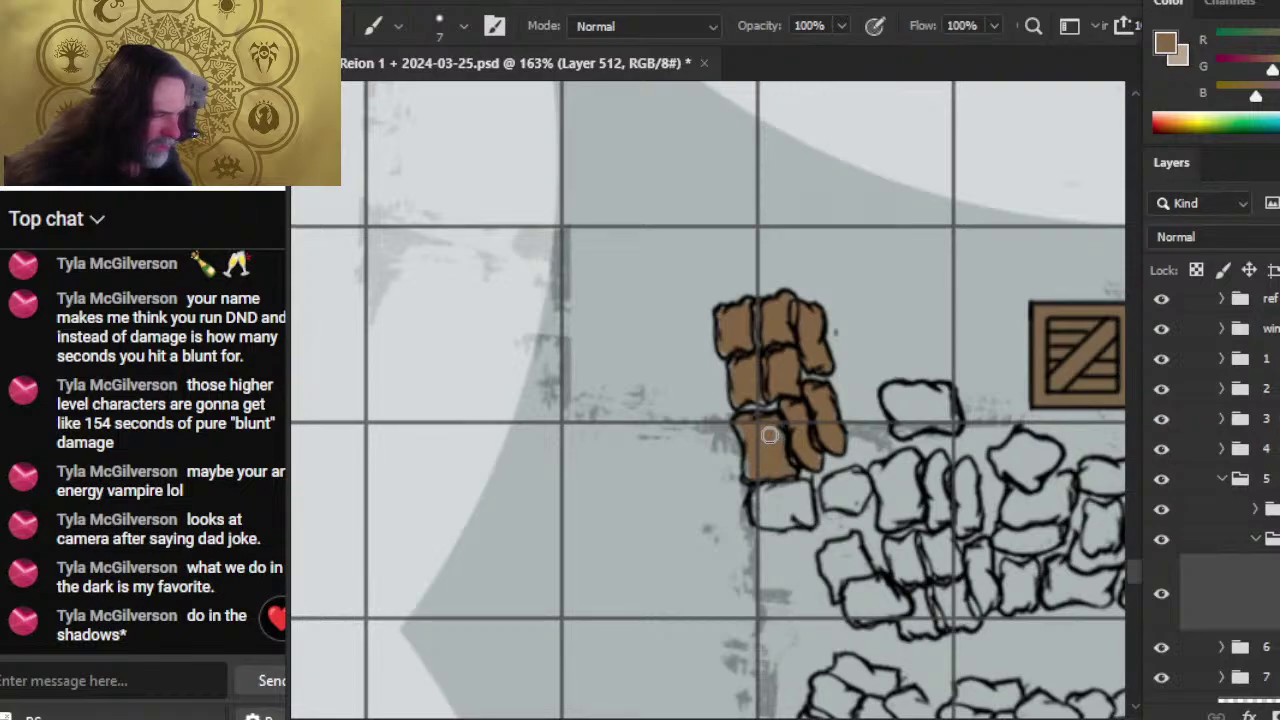
# - Paint light tan highlights on the column's brown bags and smudge them into the base colour, using a size 5 smudge brush
pyautogui.press('x')
pyautogui.moveTo(731, 329)
pyautogui.mouseDown()
pyautogui.moveTo(758, 362)
pyautogui.moveTo(765, 318)
pyautogui.moveTo(768, 335)
pyautogui.moveTo(773, 317)
pyautogui.moveTo(818, 343)
pyautogui.moveTo(807, 323)
pyautogui.moveTo(818, 329)
pyautogui.moveTo(832, 390)
pyautogui.moveTo(815, 352)
pyautogui.moveTo(796, 372)
pyautogui.moveTo(780, 374)
pyautogui.moveTo(785, 365)
pyautogui.moveTo(786, 394)
pyautogui.moveTo(740, 387)
pyautogui.moveTo(748, 375)
pyautogui.moveTo(754, 397)
pyautogui.moveTo(751, 371)
pyautogui.moveTo(787, 383)
pyautogui.moveTo(772, 364)
pyautogui.moveTo(784, 380)
pyautogui.moveTo(807, 350)
pyautogui.moveTo(824, 428)
pyautogui.mouseUp()
pyautogui.press('r')
pyautogui.press('b')
pyautogui.press('r')
pyautogui.press('b')
pyautogui.press('r')
pyautogui.press('b')
pyautogui.press('r')
pyautogui.press('b')
pyautogui.press('r')
pyautogui.press('[')
pyautogui.press('[')
pyautogui.press('b')
pyautogui.press('r')
pyautogui.press('b')
pyautogui.click(792, 418)
pyautogui.press('r')
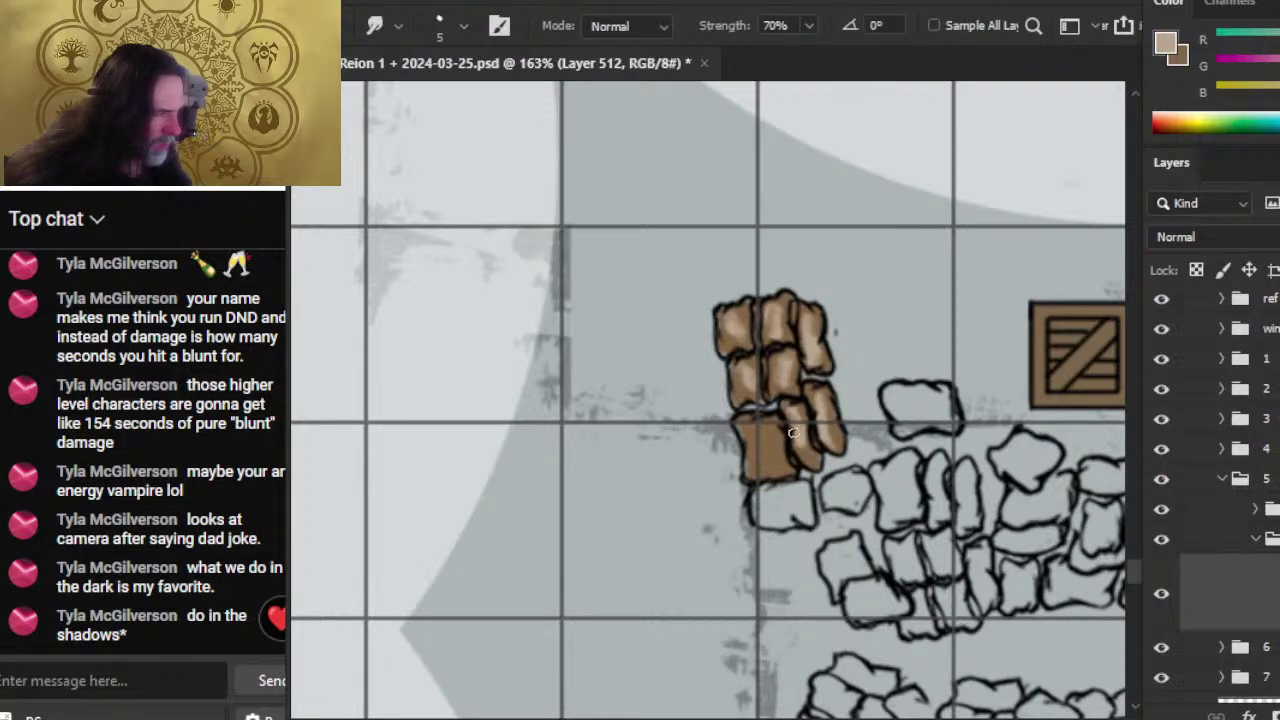
pyautogui.press('b')
pyautogui.click(761, 440)
pyautogui.press('r')
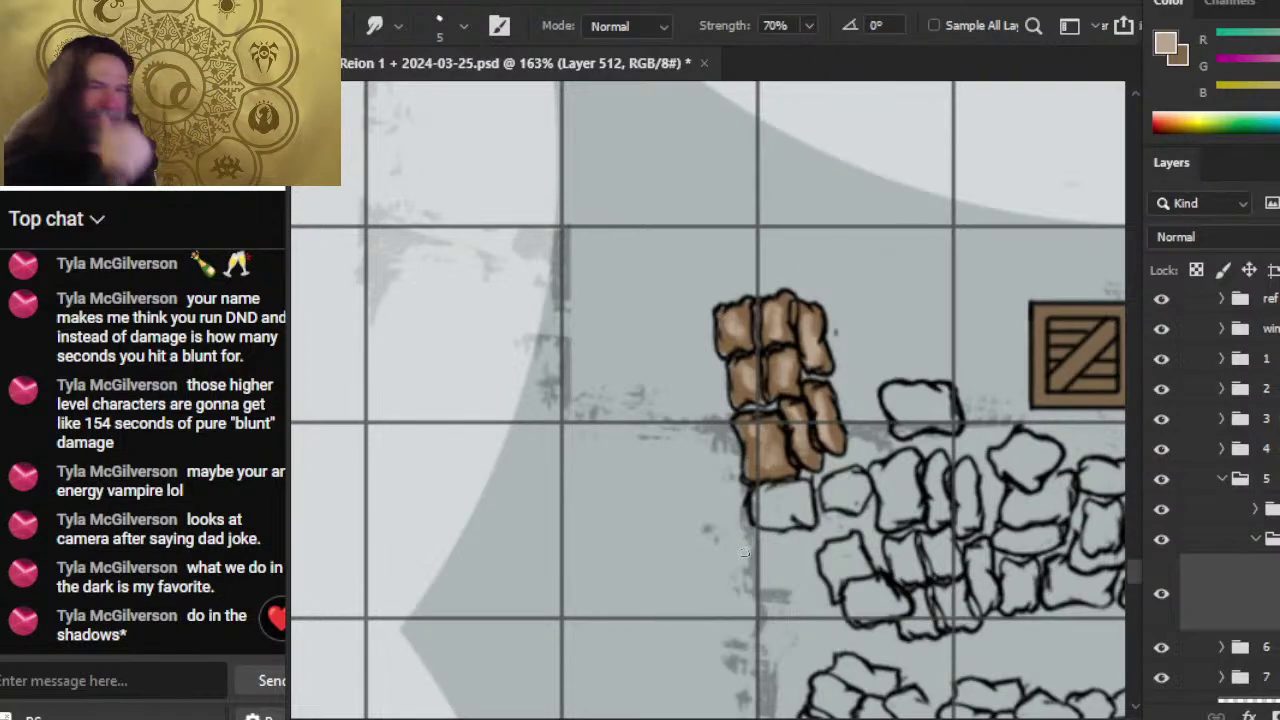
# - Fill the column's lowest bag, the four adjoining upper bags of the scattered pile and the loose bag above them with flat brown
pyautogui.moveTo(670, 458); pyautogui.dragTo(651, 366)
pyautogui.press('b')
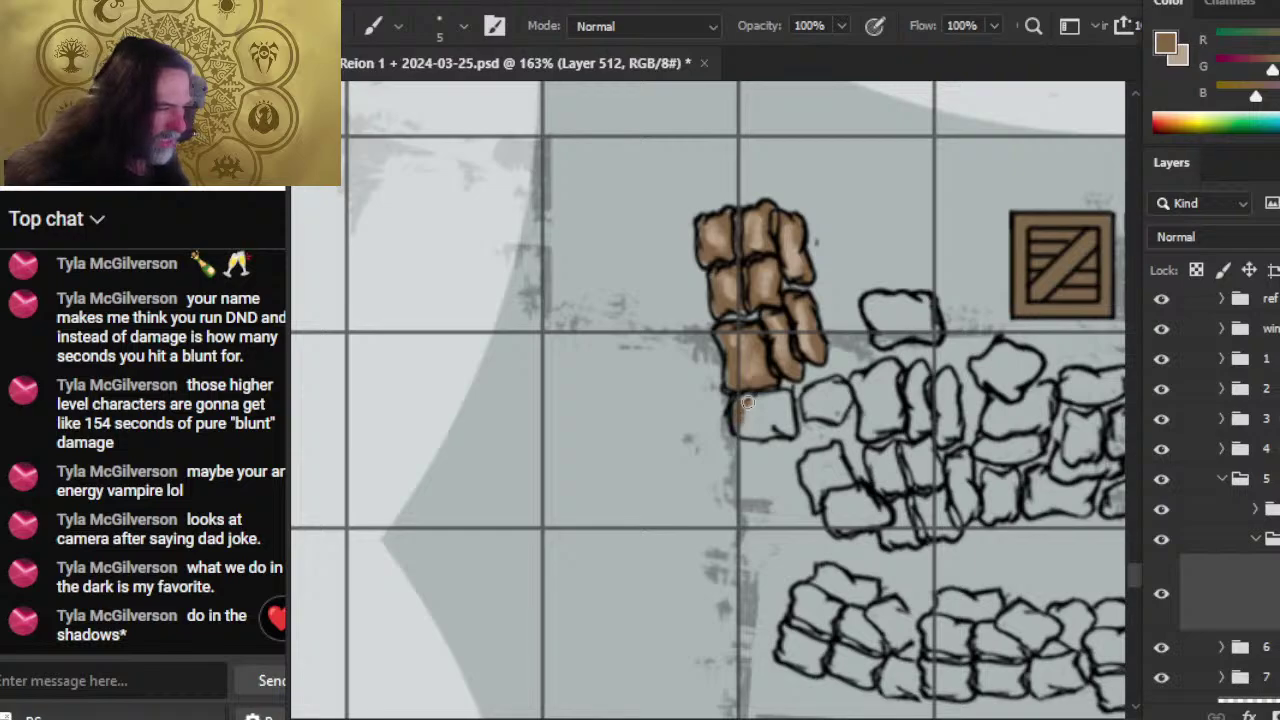
pyautogui.moveTo(747, 402)
pyautogui.mouseDown()
pyautogui.moveTo(758, 440)
pyautogui.moveTo(785, 428)
pyautogui.mouseUp()
pyautogui.press('e')
pyautogui.press('b')
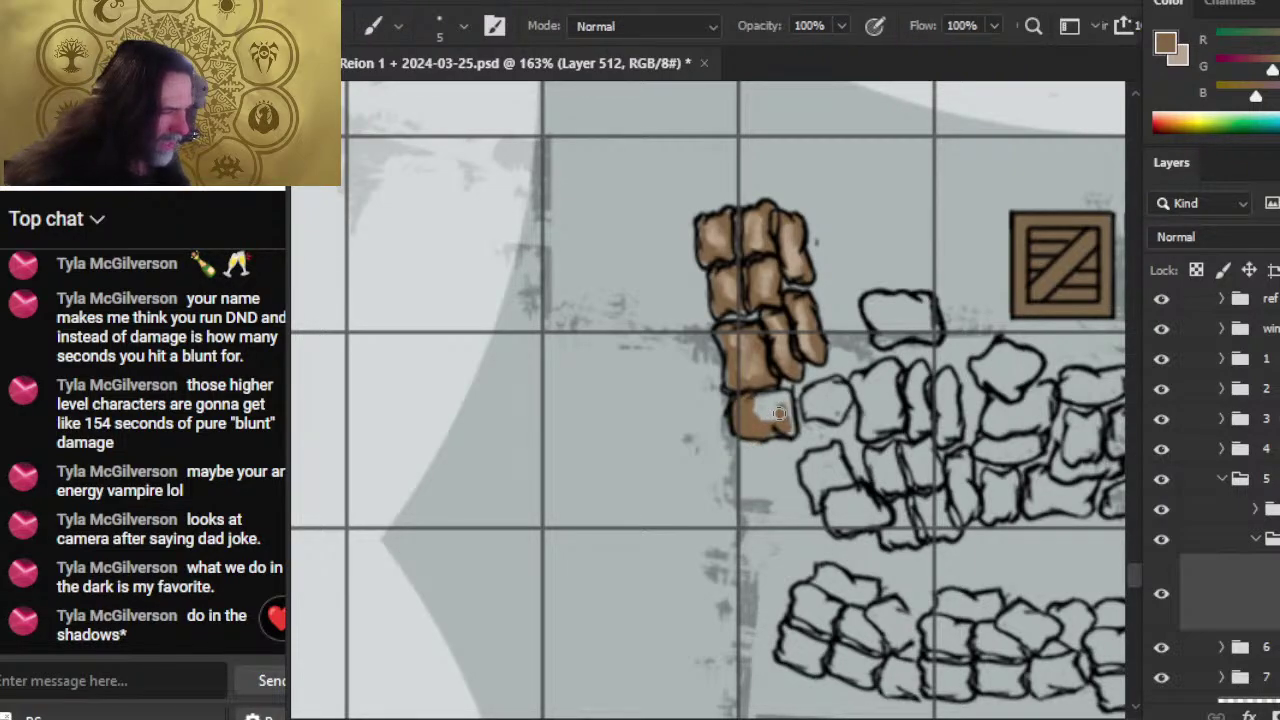
pyautogui.moveTo(779, 413)
pyautogui.mouseDown()
pyautogui.moveTo(765, 406)
pyautogui.moveTo(798, 422)
pyautogui.moveTo(848, 398)
pyautogui.moveTo(836, 412)
pyautogui.moveTo(870, 381)
pyautogui.moveTo(870, 405)
pyautogui.moveTo(871, 381)
pyautogui.moveTo(888, 418)
pyautogui.moveTo(866, 434)
pyautogui.moveTo(871, 382)
pyautogui.moveTo(897, 408)
pyautogui.moveTo(872, 380)
pyautogui.moveTo(898, 412)
pyautogui.moveTo(898, 400)
pyautogui.moveTo(916, 410)
pyautogui.moveTo(920, 432)
pyautogui.moveTo(925, 394)
pyautogui.moveTo(943, 390)
pyautogui.moveTo(945, 440)
pyautogui.moveTo(955, 402)
pyautogui.moveTo(912, 456)
pyautogui.mouseUp()
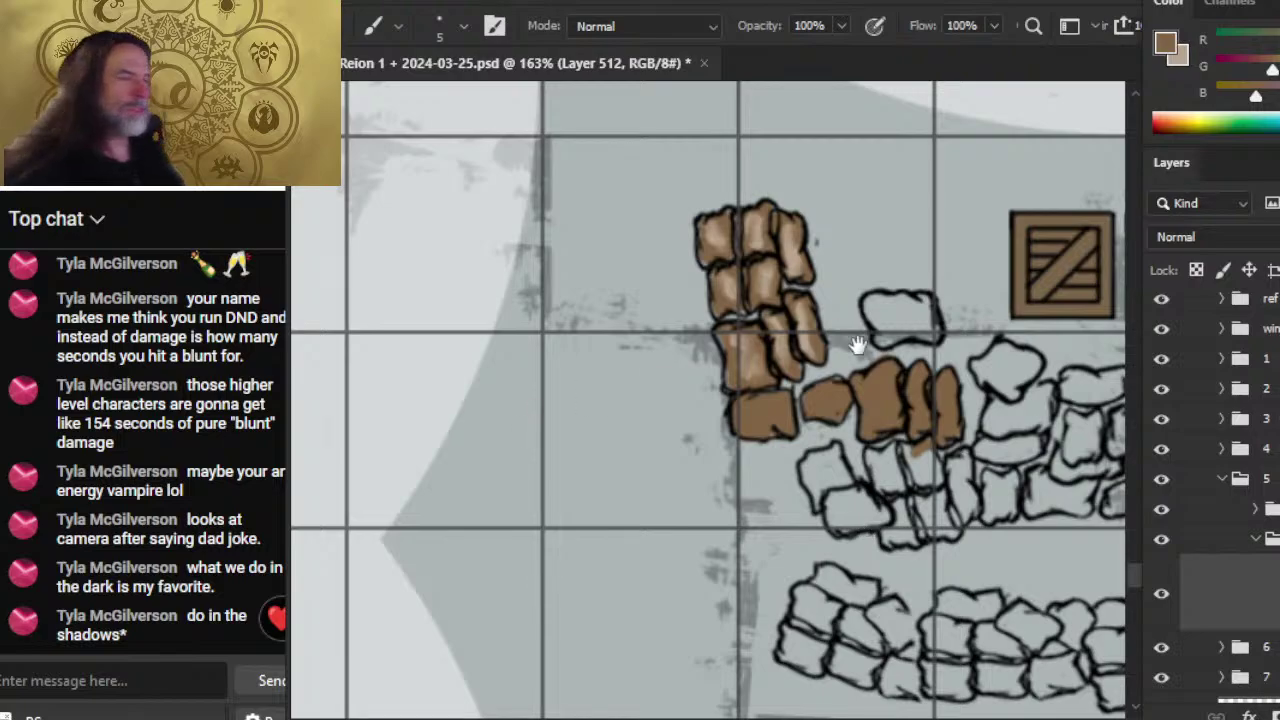
pyautogui.moveTo(857, 346); pyautogui.dragTo(806, 337)
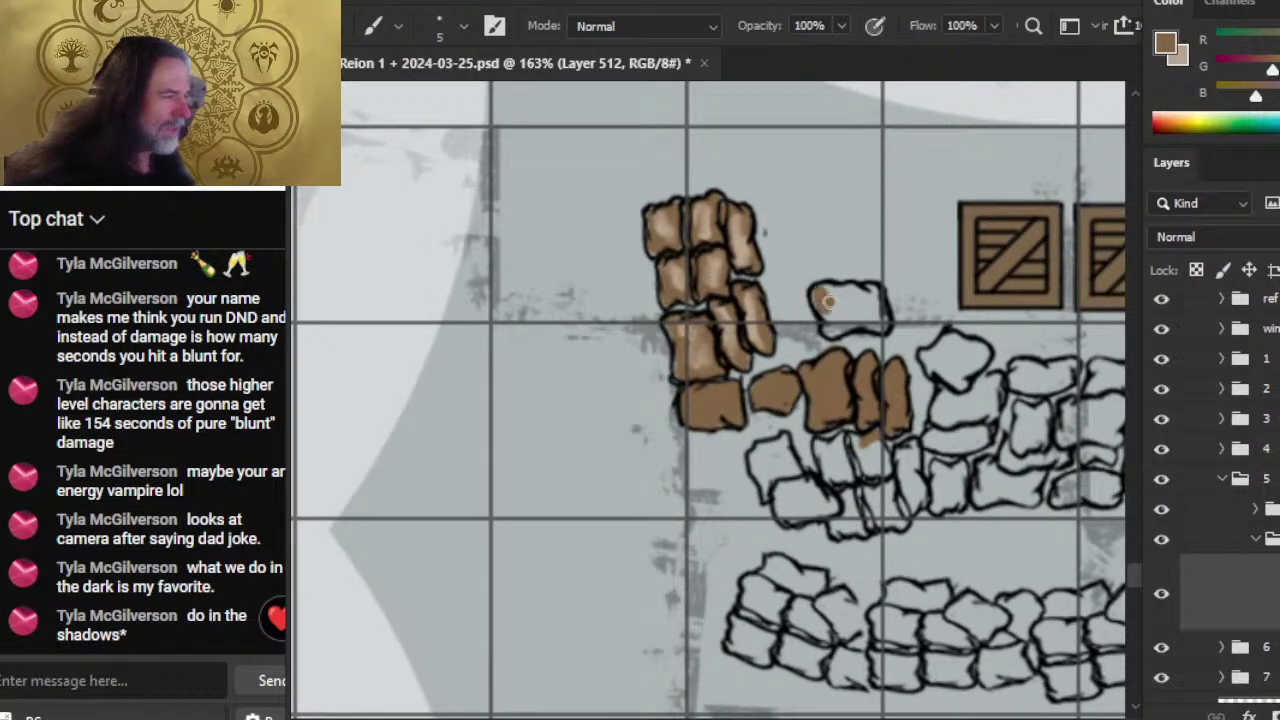
pyautogui.moveTo(830, 302)
pyautogui.mouseDown()
pyautogui.moveTo(874, 302)
pyautogui.moveTo(868, 322)
pyautogui.moveTo(830, 304)
pyautogui.mouseUp()
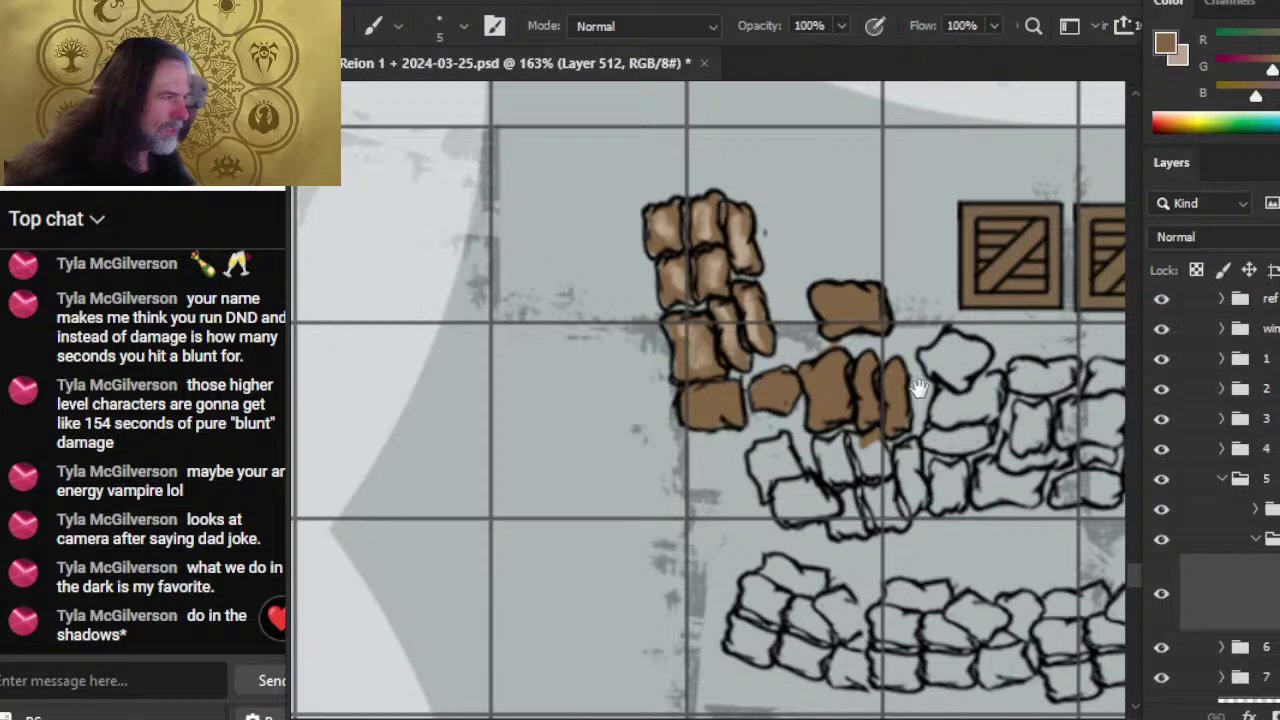
# - Fill the upper bags in the middle of the scattered pile with flat brown, including the large one overlapping the row below
pyautogui.moveTo(919, 389)
pyautogui.mouseDown()
pyautogui.moveTo(815, 285)
pyautogui.moveTo(843, 250)
pyautogui.moveTo(868, 245)
pyautogui.moveTo(876, 262)
pyautogui.moveTo(852, 274)
pyautogui.moveTo(873, 262)
pyautogui.moveTo(827, 338)
pyautogui.moveTo(854, 343)
pyautogui.moveTo(874, 337)
pyautogui.moveTo(887, 300)
pyautogui.moveTo(891, 274)
pyautogui.moveTo(873, 263)
pyautogui.moveTo(842, 318)
pyautogui.moveTo(873, 263)
pyautogui.moveTo(894, 288)
pyautogui.moveTo(918, 266)
pyautogui.moveTo(926, 284)
pyautogui.moveTo(962, 274)
pyautogui.moveTo(918, 266)
pyautogui.mouseUp()
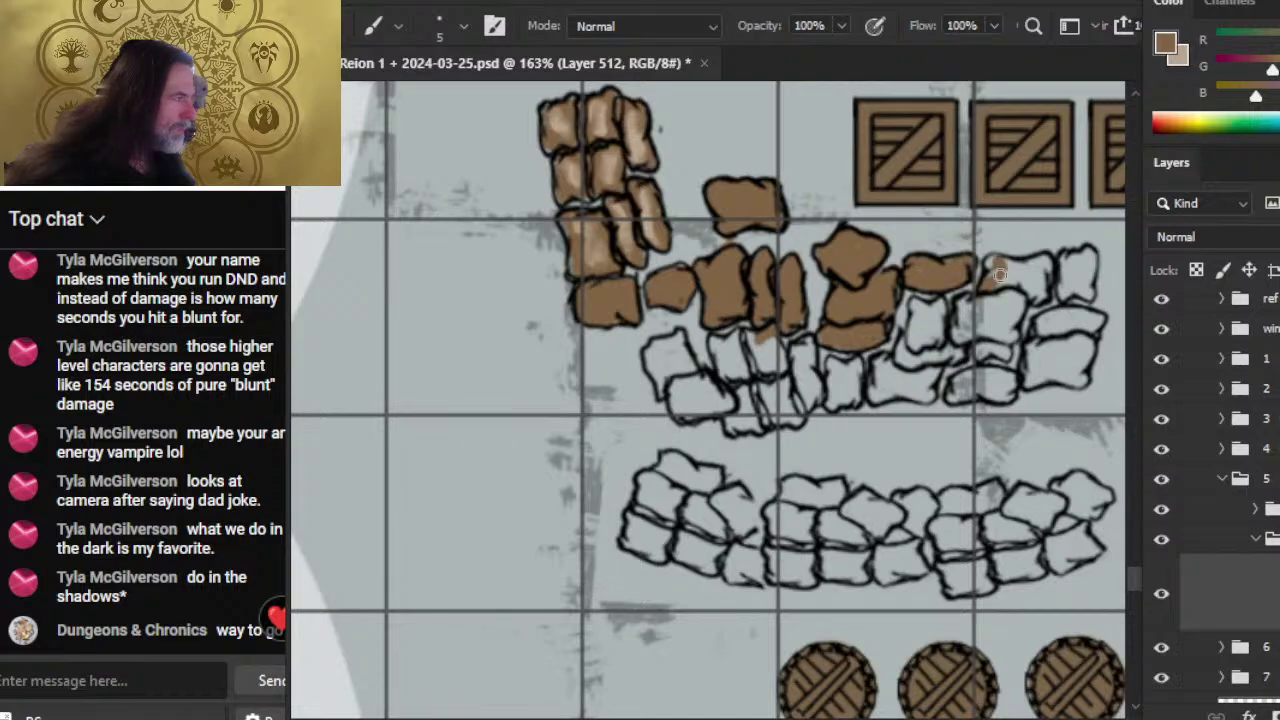
pyautogui.moveTo(1000, 274)
pyautogui.mouseDown()
pyautogui.moveTo(1038, 264)
pyautogui.moveTo(1000, 275)
pyautogui.moveTo(1038, 292)
pyautogui.moveTo(1000, 274)
pyautogui.moveTo(975, 328)
pyautogui.moveTo(1000, 274)
pyautogui.mouseUp()
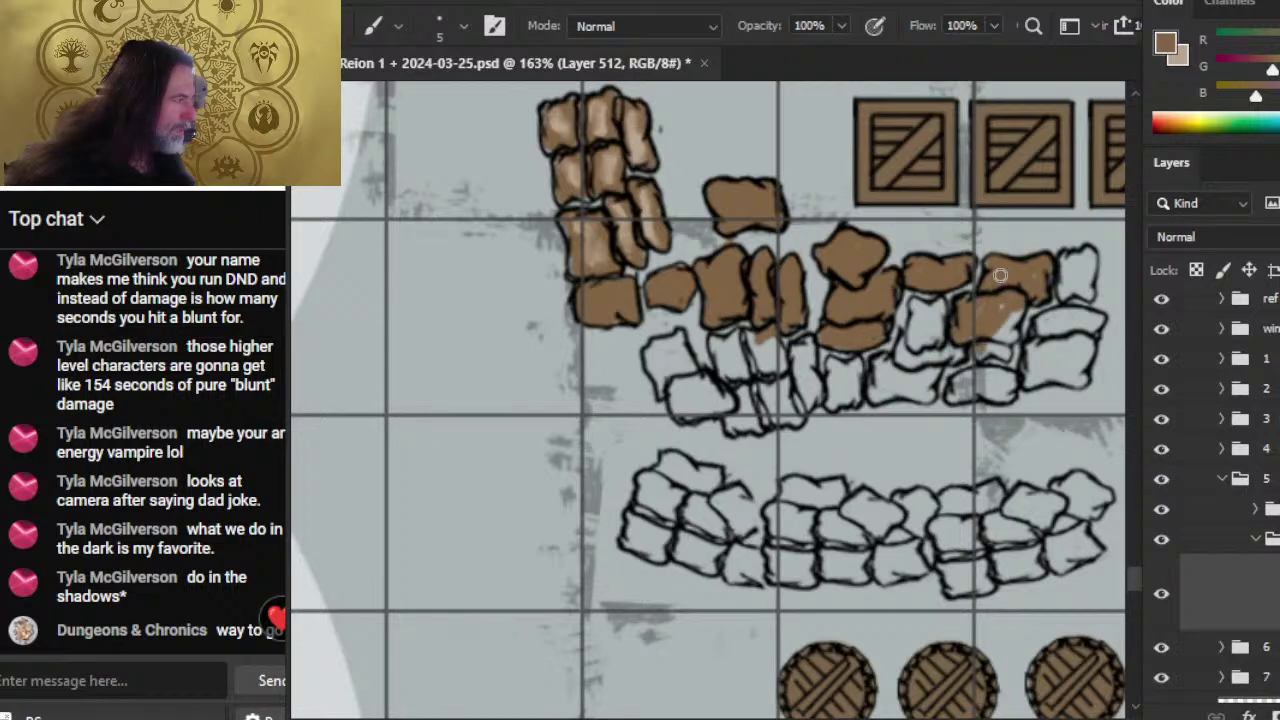
pyautogui.moveTo(988, 346)
pyautogui.mouseDown()
pyautogui.moveTo(1004, 352)
pyautogui.moveTo(1002, 328)
pyautogui.mouseUp()
pyautogui.moveTo(1000, 274); pyautogui.dragTo(1012, 330)
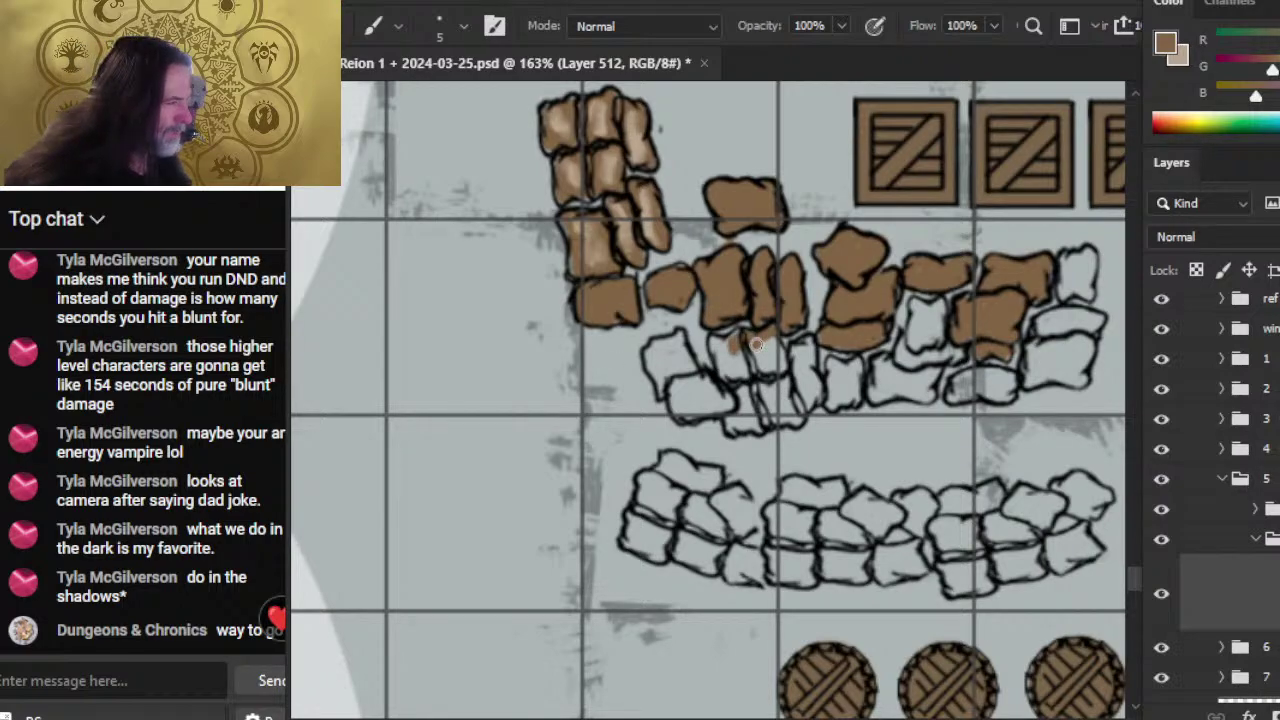
# - Paint the pile's lower-left cluster and the remaining middle and bottom-row bags brown, leaving the three bags at its right end unpainted
pyautogui.moveTo(716, 352)
pyautogui.mouseDown()
pyautogui.moveTo(740, 385)
pyautogui.moveTo(757, 344)
pyautogui.moveTo(772, 362)
pyautogui.moveTo(757, 344)
pyautogui.mouseUp()
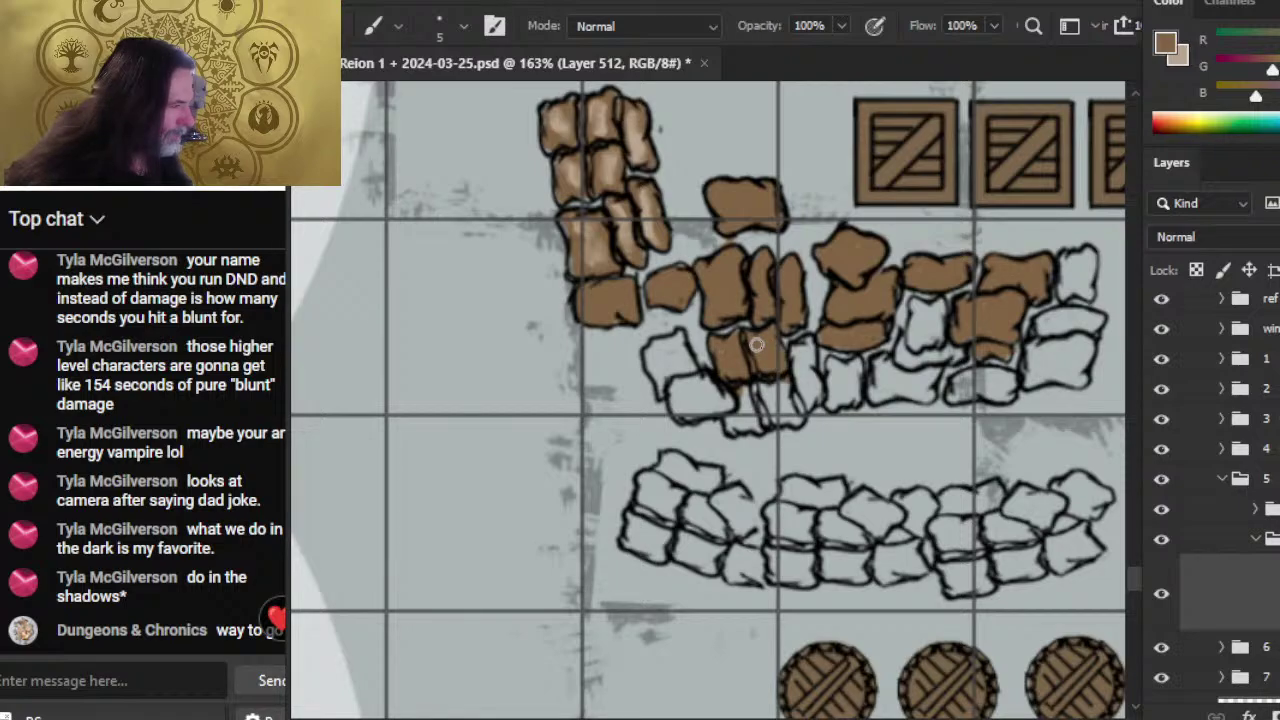
pyautogui.moveTo(798, 370)
pyautogui.mouseDown()
pyautogui.moveTo(796, 350)
pyautogui.moveTo(803, 412)
pyautogui.moveTo(816, 375)
pyautogui.mouseUp()
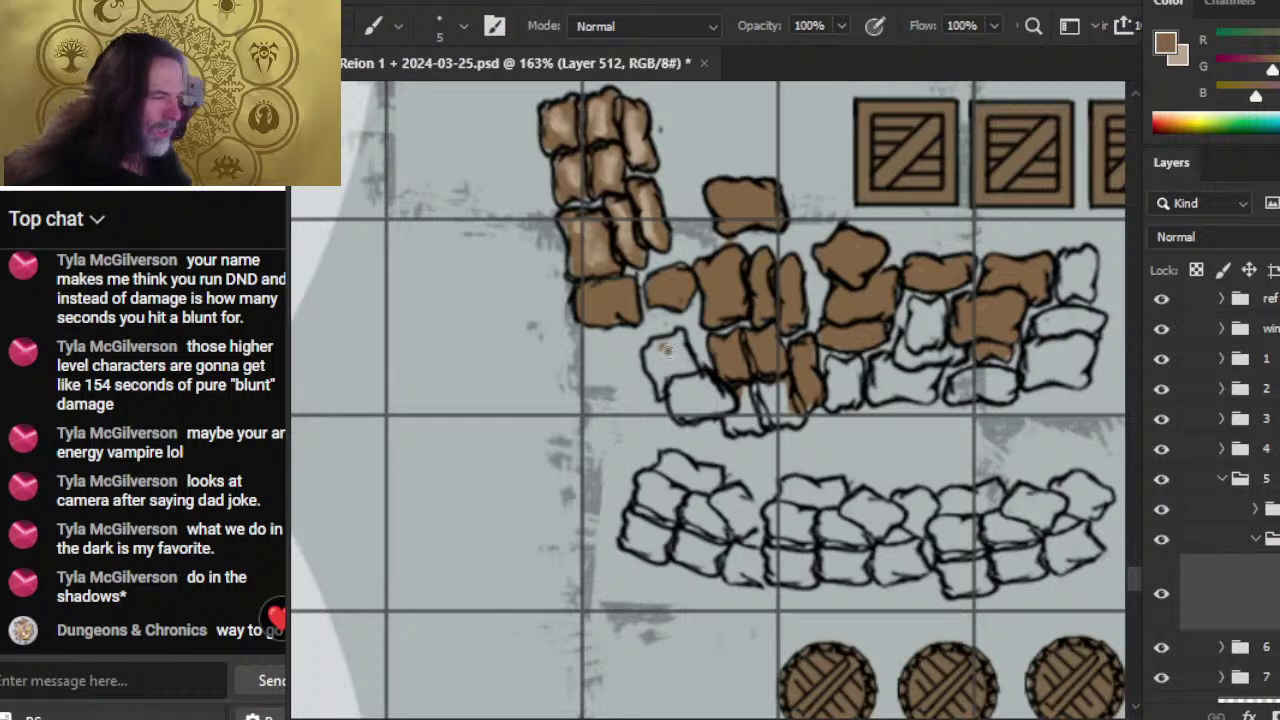
pyautogui.moveTo(668, 348)
pyautogui.mouseDown()
pyautogui.moveTo(694, 386)
pyautogui.moveTo(668, 352)
pyautogui.mouseUp()
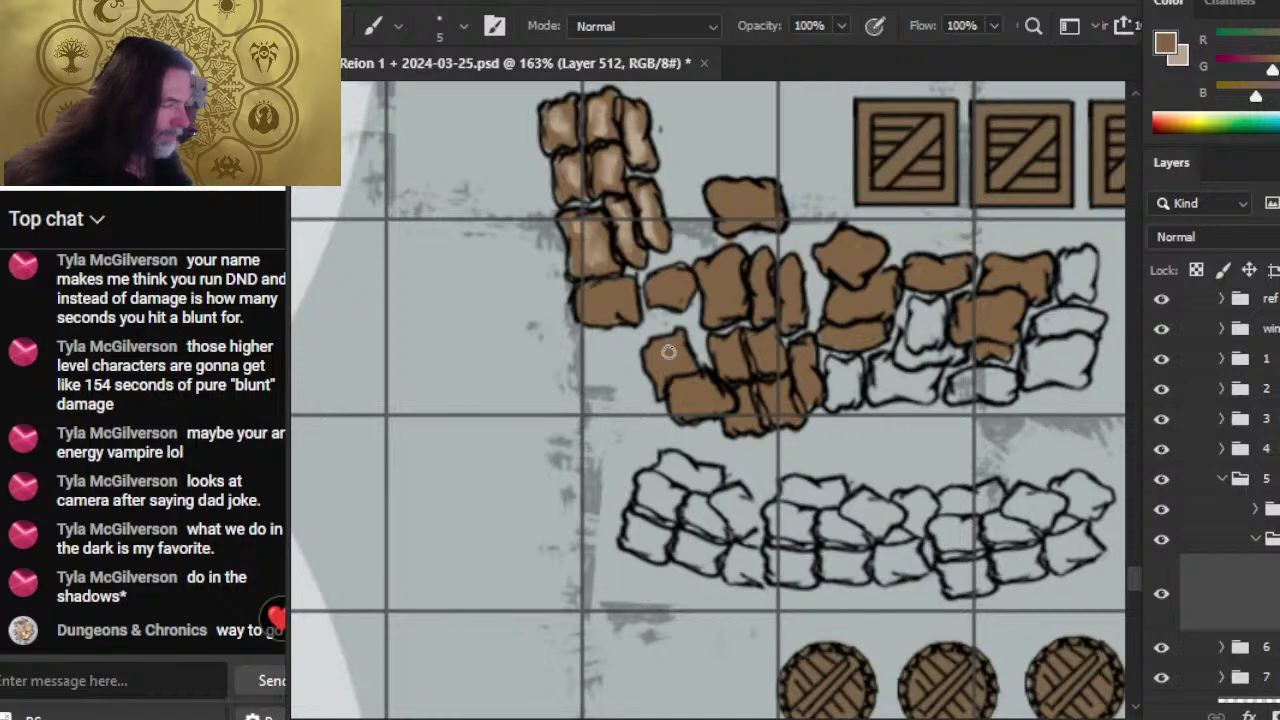
pyautogui.moveTo(860, 418); pyautogui.dragTo(673, 389)
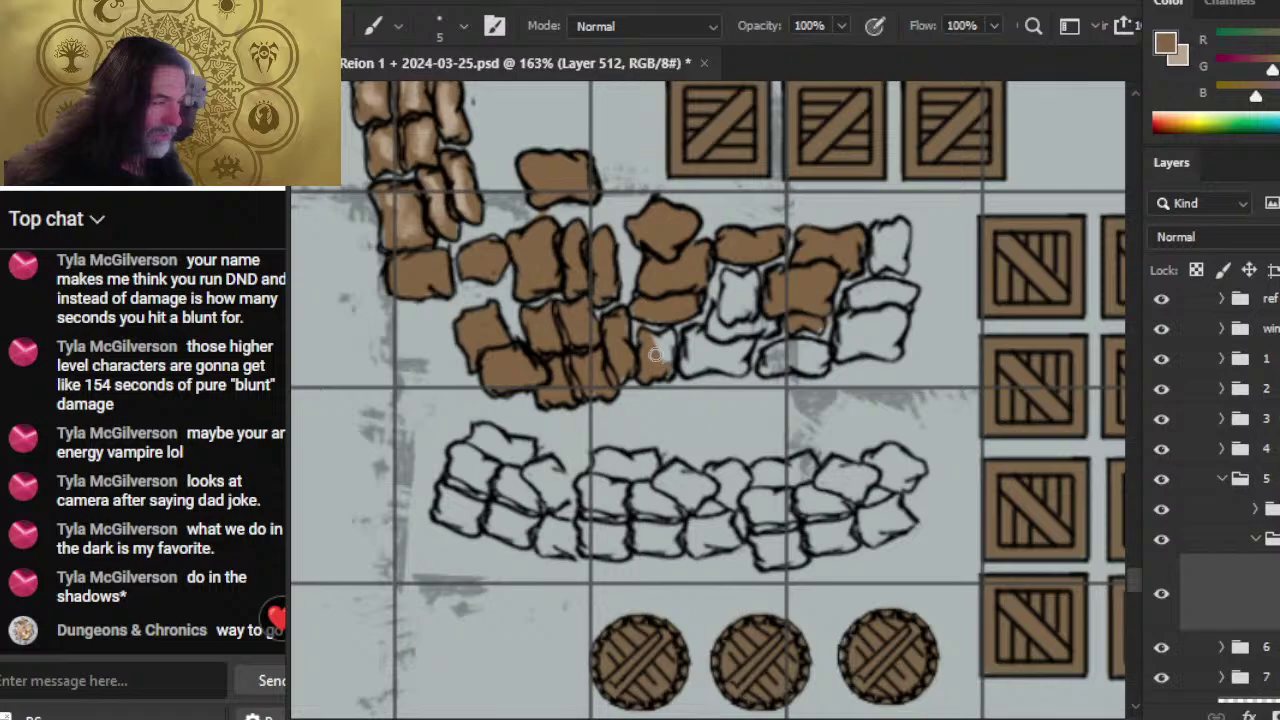
pyautogui.moveTo(655, 354)
pyautogui.mouseDown()
pyautogui.moveTo(698, 352)
pyautogui.moveTo(696, 370)
pyautogui.moveTo(746, 336)
pyautogui.moveTo(714, 350)
pyautogui.moveTo(738, 332)
pyautogui.moveTo(718, 312)
pyautogui.moveTo(738, 300)
pyautogui.moveTo(752, 320)
pyautogui.moveTo(722, 290)
pyautogui.moveTo(705, 291)
pyautogui.moveTo(742, 300)
pyautogui.moveTo(786, 352)
pyautogui.moveTo(770, 366)
pyautogui.moveTo(795, 360)
pyautogui.moveTo(786, 352)
pyautogui.mouseUp()
pyautogui.press('e')
pyautogui.press('b')
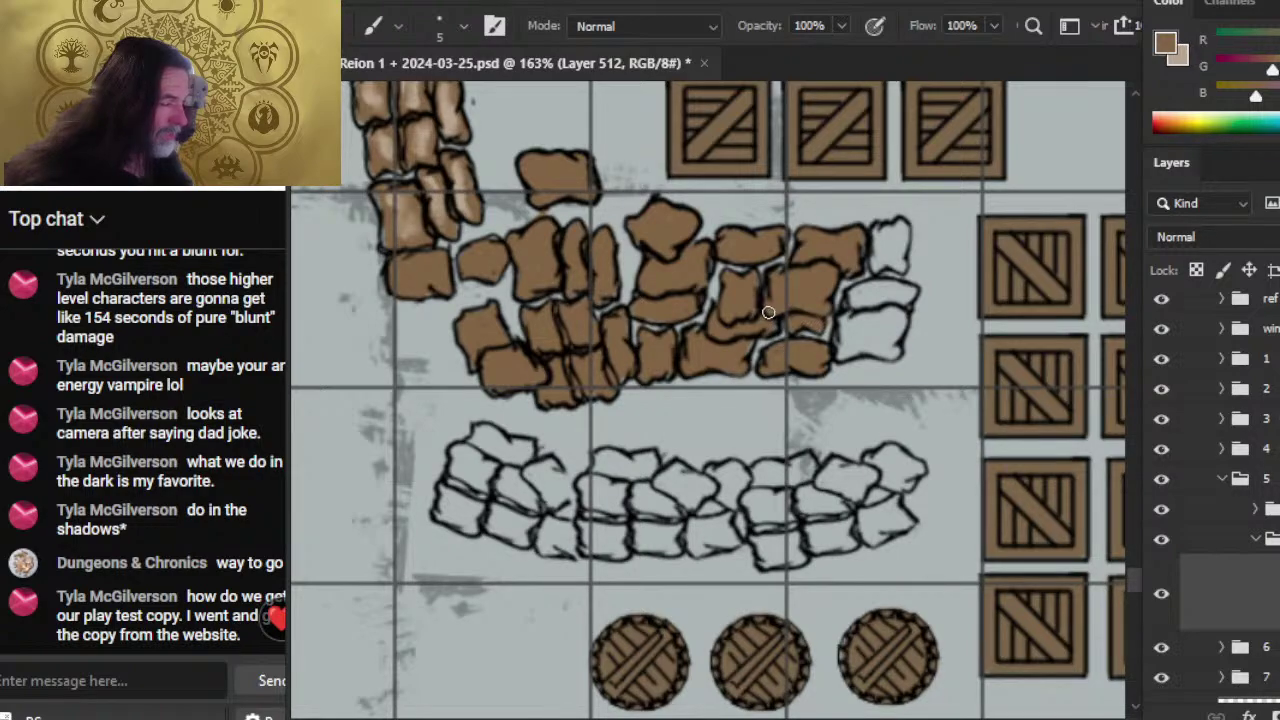
# - Fill the three remaining bags at the right end of the scattered pile with flat brown
pyautogui.hscroll(5, 718, 345)
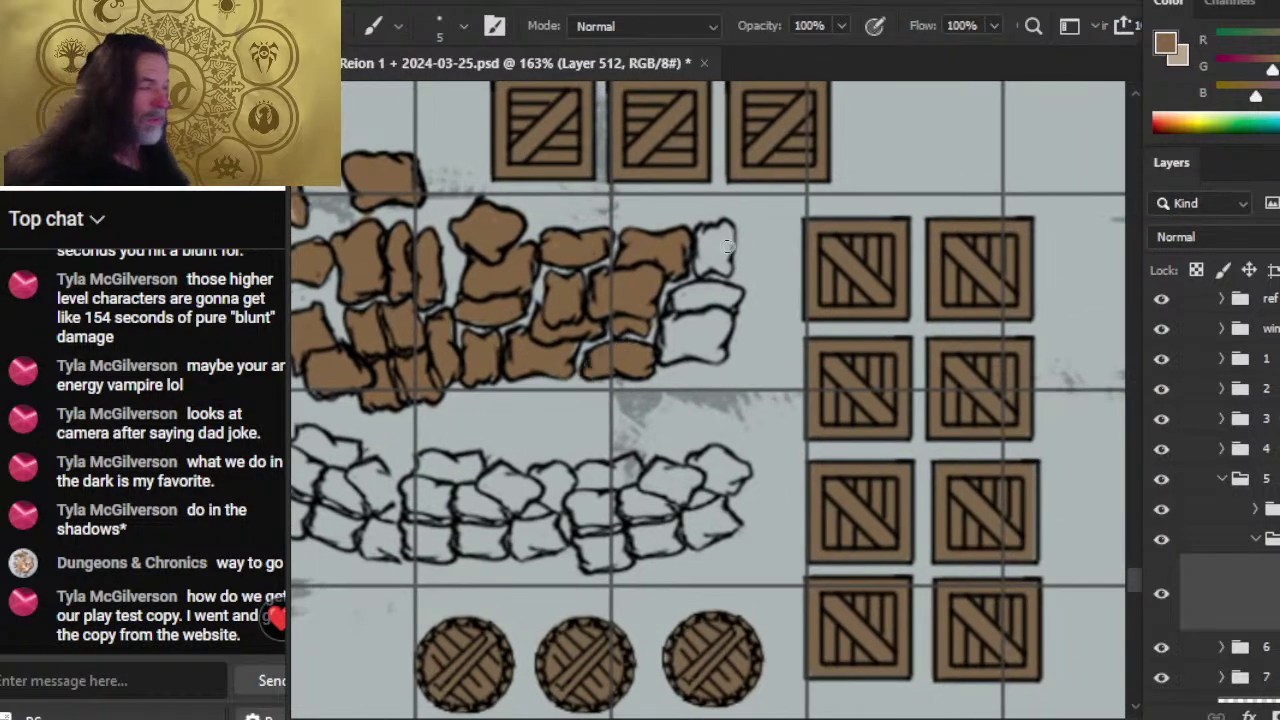
pyautogui.moveTo(709, 240); pyautogui.dragTo(729, 266)
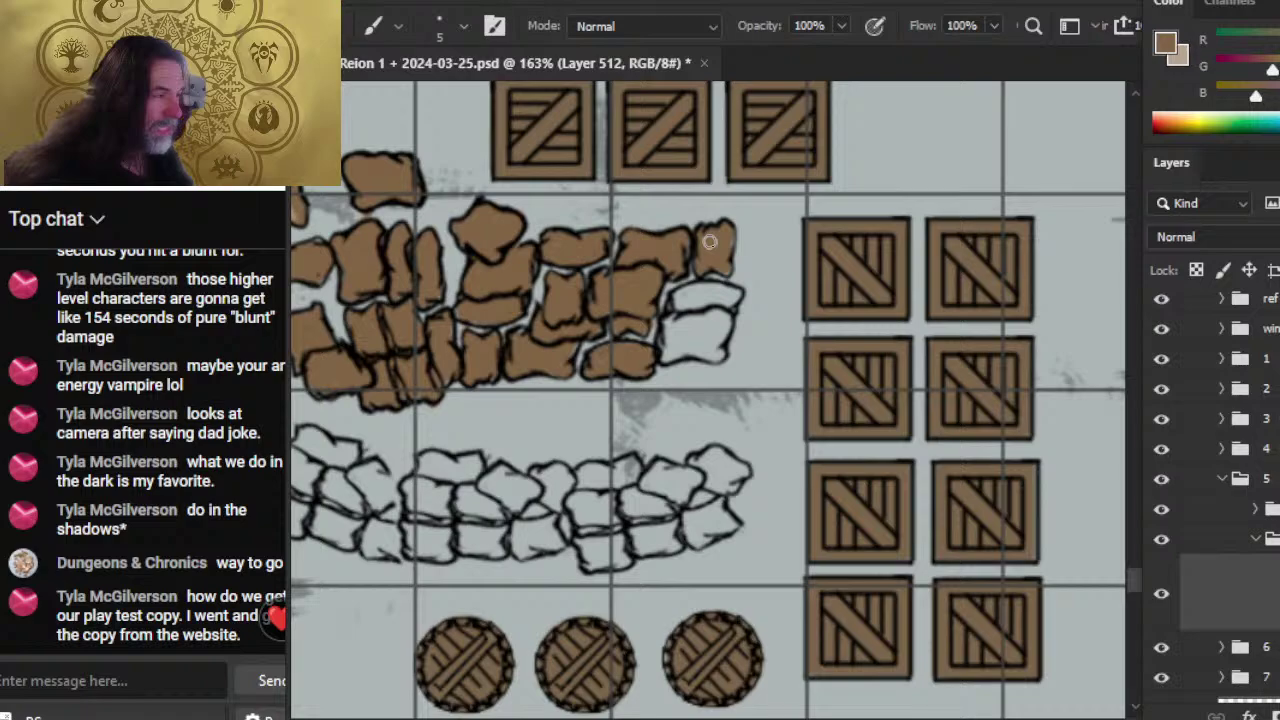
pyautogui.click(709, 241)
pyautogui.moveTo(695, 300)
pyautogui.mouseDown()
pyautogui.moveTo(676, 300)
pyautogui.moveTo(729, 301)
pyautogui.moveTo(695, 295)
pyautogui.moveTo(716, 323)
pyautogui.moveTo(672, 328)
pyautogui.moveTo(670, 350)
pyautogui.moveTo(680, 360)
pyautogui.moveTo(715, 348)
pyautogui.mouseUp()
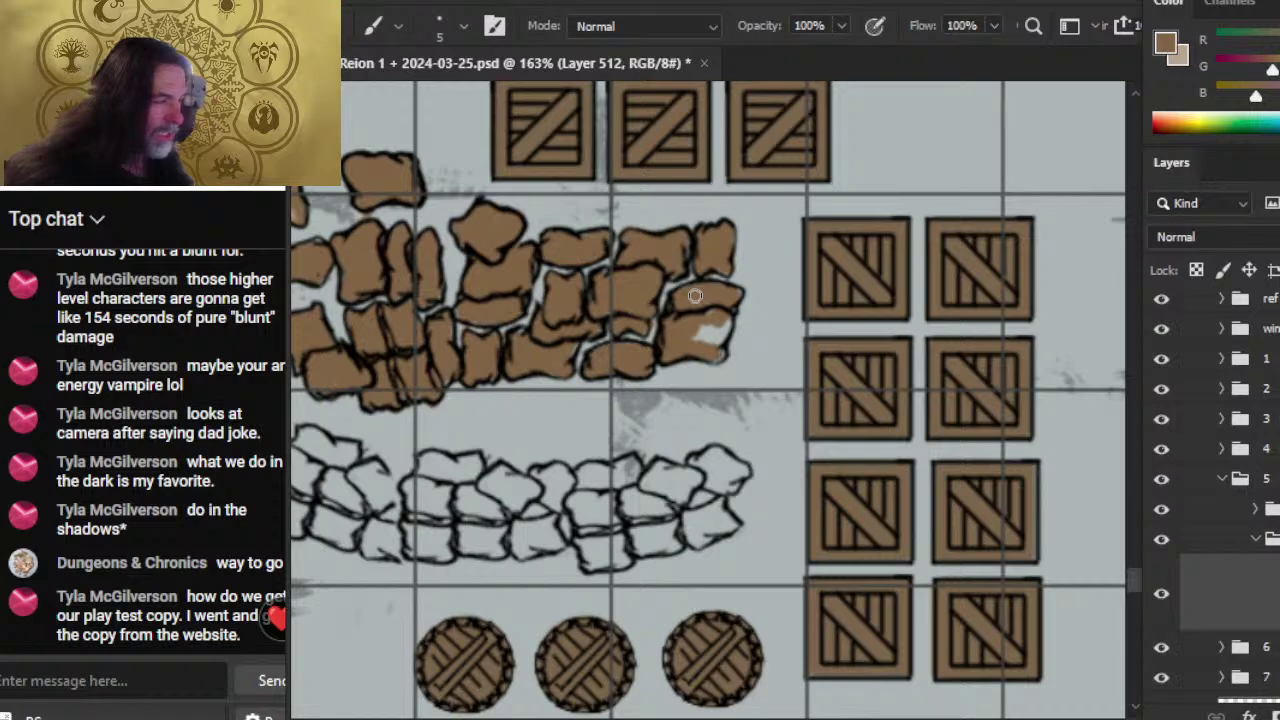
pyautogui.moveTo(695, 296); pyautogui.dragTo(710, 335)
# - Fill the left section of the curved sandbag row above the barrels with flat brown
pyautogui.press('z')
pyautogui.moveTo(695, 296); pyautogui.dragTo(606, 343)
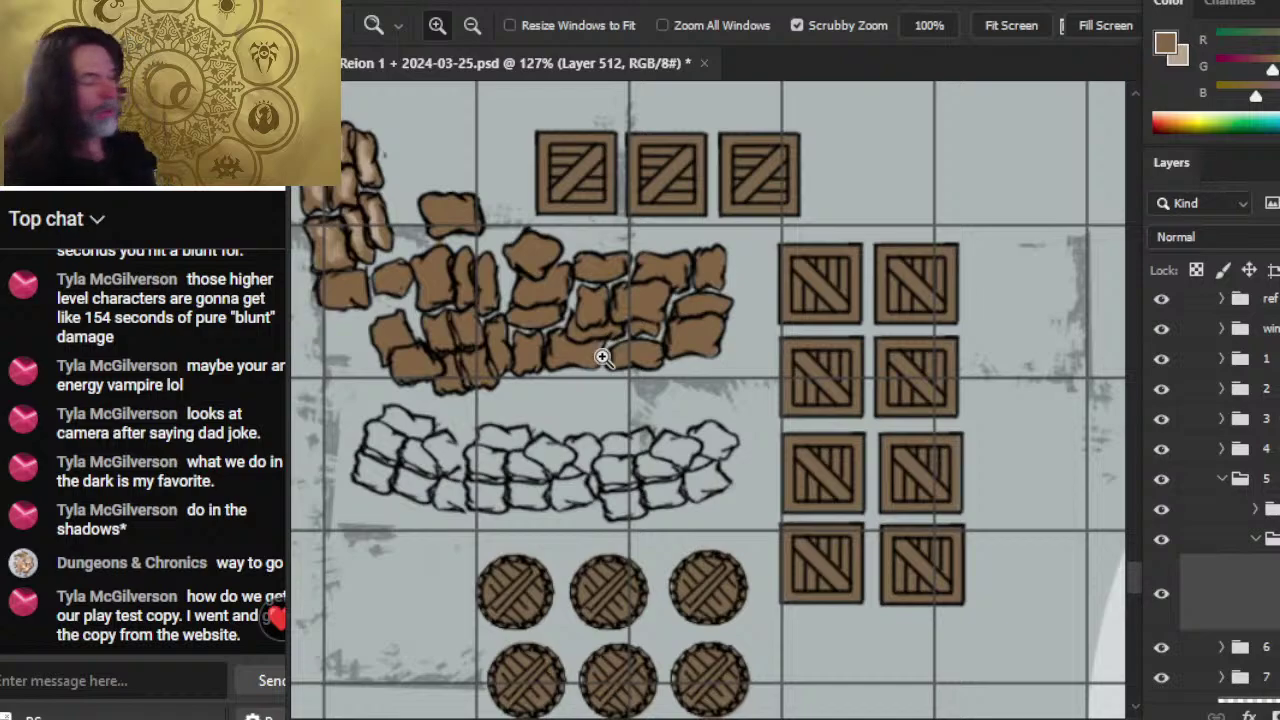
pyautogui.moveTo(457, 360); pyautogui.dragTo(549, 286)
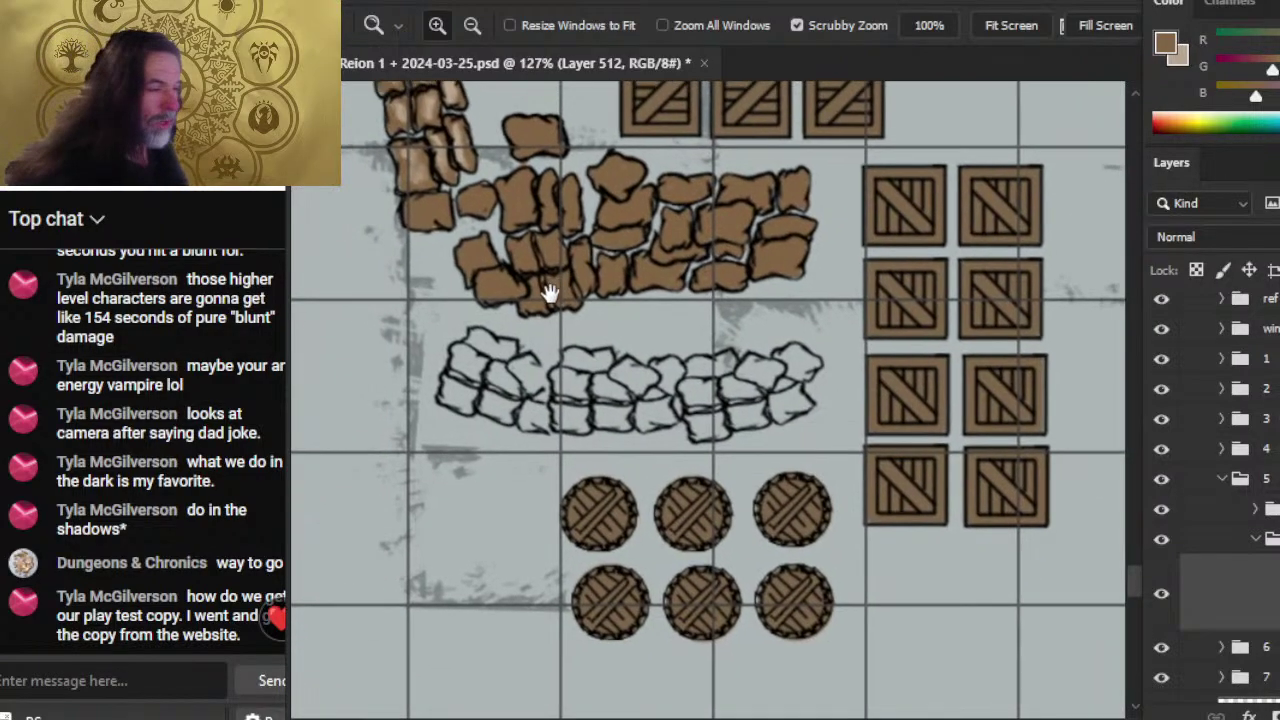
pyautogui.moveTo(472, 375); pyautogui.dragTo(505, 372)
pyautogui.press('b')
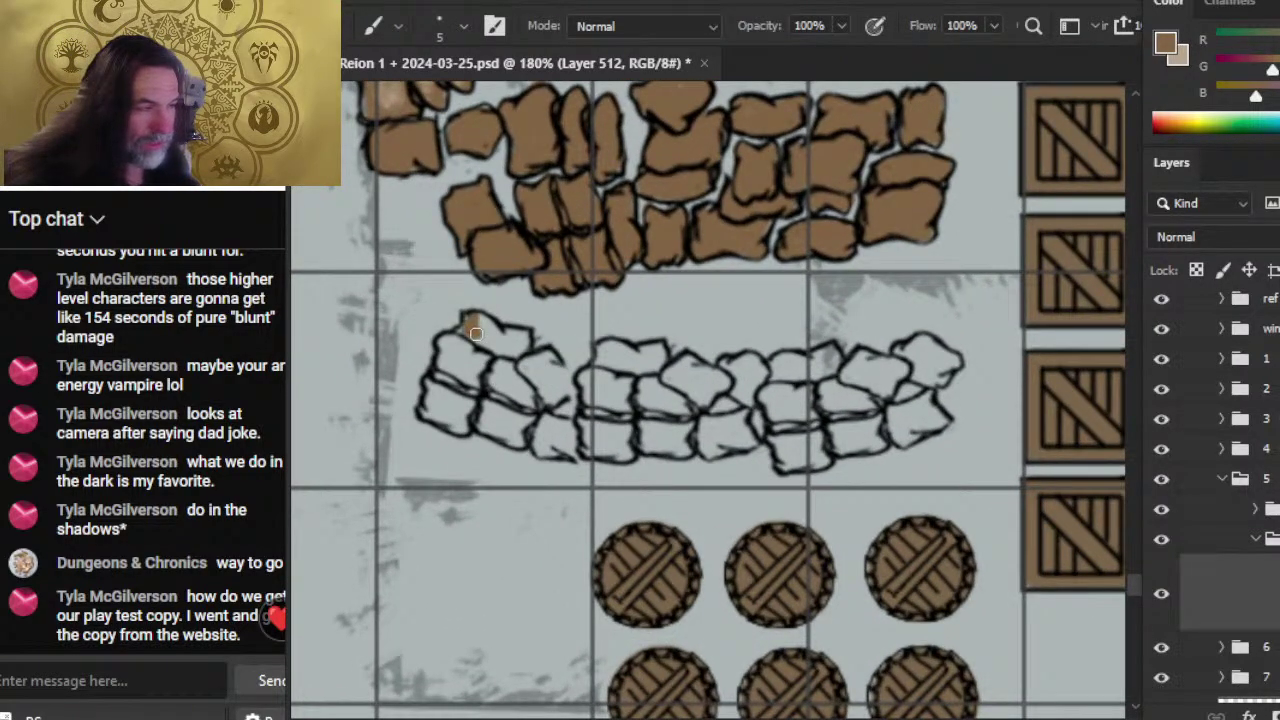
pyautogui.moveTo(444, 340)
pyautogui.mouseDown()
pyautogui.moveTo(432, 395)
pyautogui.moveTo(462, 428)
pyautogui.moveTo(462, 356)
pyautogui.moveTo(442, 404)
pyautogui.moveTo(488, 345)
pyautogui.moveTo(470, 410)
pyautogui.mouseUp()
pyautogui.moveTo(470, 410)
pyautogui.mouseDown()
pyautogui.moveTo(476, 334)
pyautogui.moveTo(490, 332)
pyautogui.moveTo(476, 334)
pyautogui.moveTo(512, 342)
pyautogui.moveTo(476, 334)
pyautogui.moveTo(498, 400)
pyautogui.moveTo(484, 430)
pyautogui.moveTo(500, 435)
pyautogui.moveTo(476, 334)
pyautogui.mouseUp()
pyautogui.moveTo(502, 376); pyautogui.dragTo(510, 428)
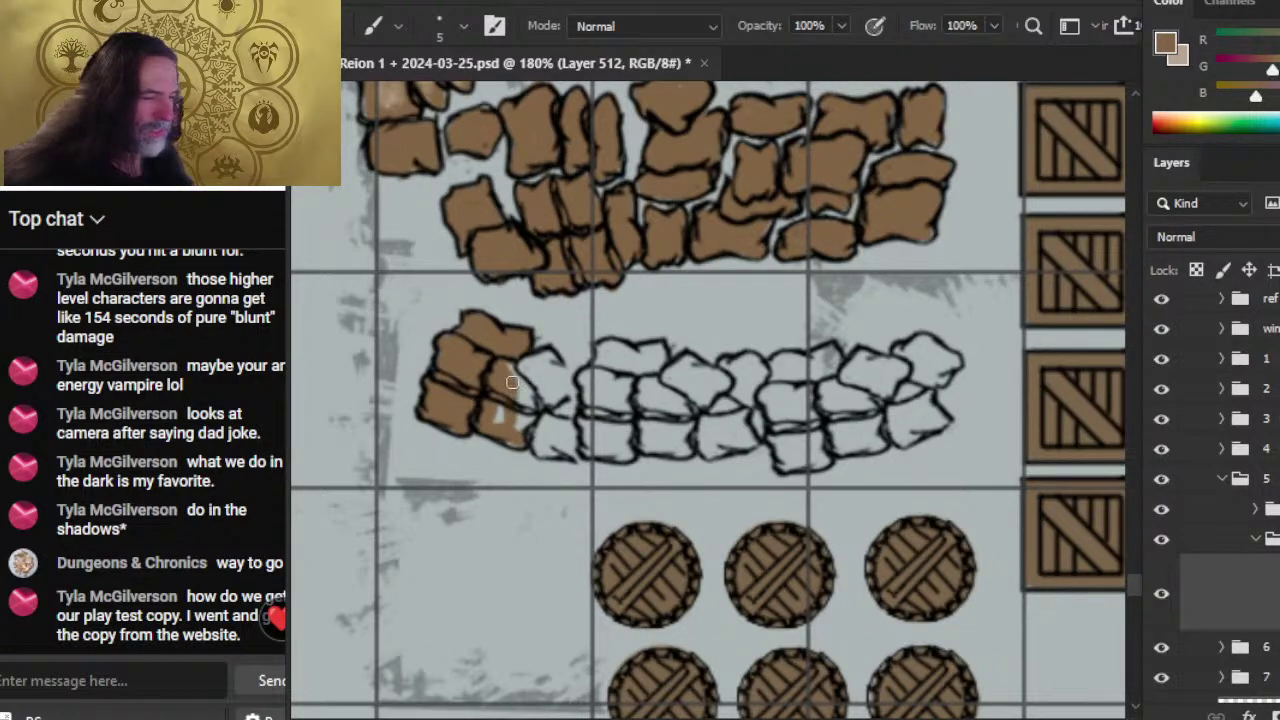
pyautogui.moveTo(512, 382)
pyautogui.mouseDown()
pyautogui.moveTo(524, 420)
pyautogui.moveTo(512, 368)
pyautogui.moveTo(540, 380)
pyautogui.moveTo(512, 382)
pyautogui.moveTo(564, 384)
pyautogui.mouseUp()
pyautogui.moveTo(564, 384); pyautogui.dragTo(512, 382)
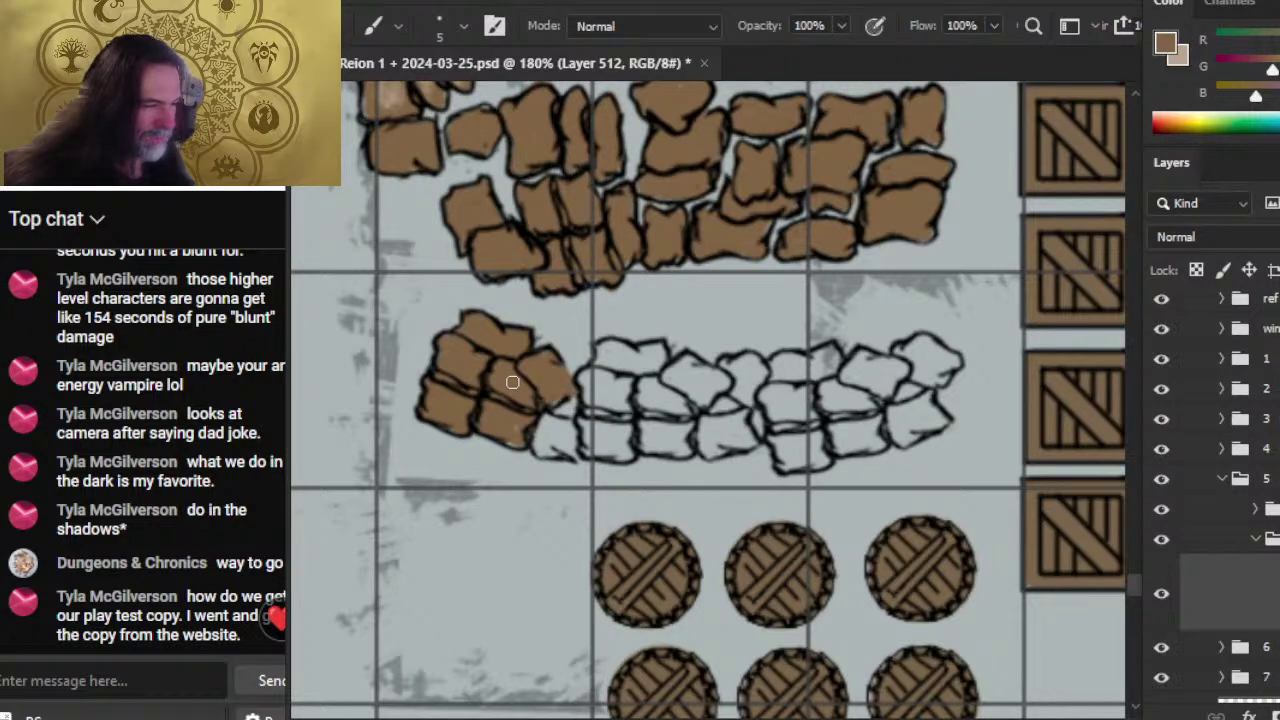
pyautogui.moveTo(542, 430); pyautogui.dragTo(542, 432)
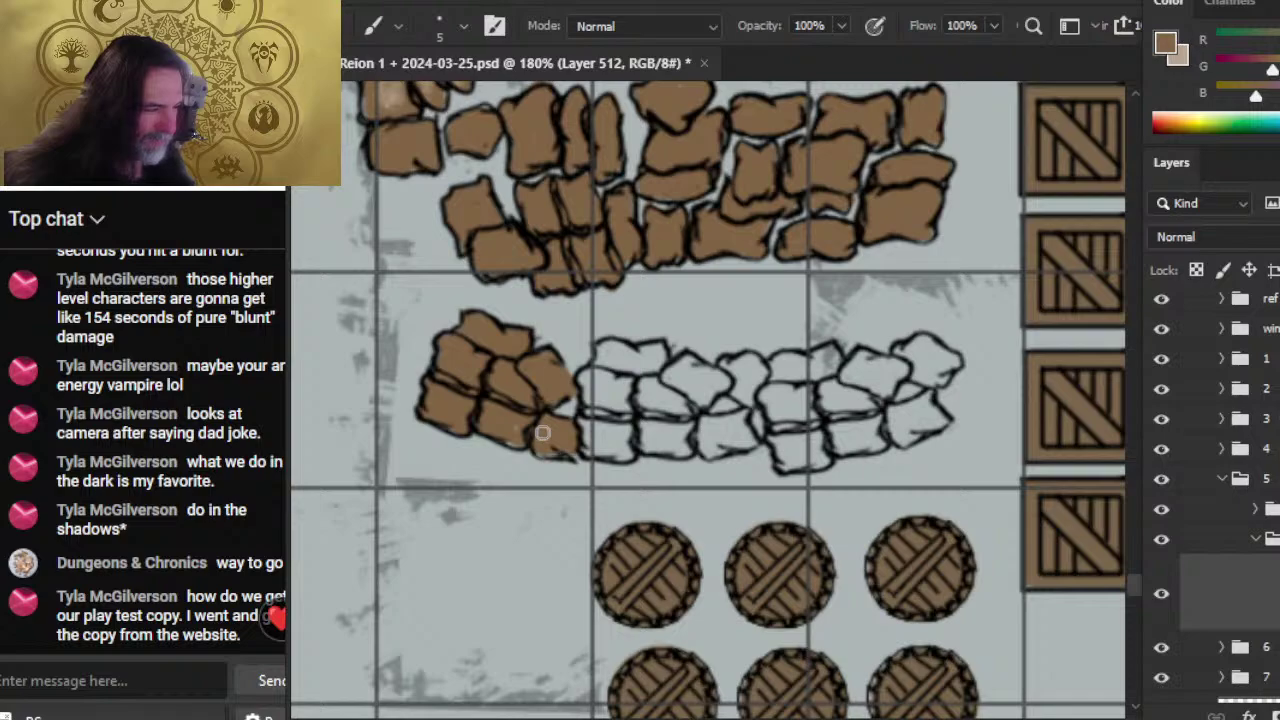
pyautogui.moveTo(542, 432)
pyautogui.mouseDown()
pyautogui.moveTo(596, 432)
pyautogui.moveTo(586, 410)
pyautogui.moveTo(600, 450)
pyautogui.moveTo(542, 432)
pyautogui.mouseUp()
# - Fill the middle section of the curved sandbag row with brown and erase the paint that spills past its outlines
pyautogui.moveTo(588, 392)
pyautogui.mouseDown()
pyautogui.moveTo(602, 350)
pyautogui.moveTo(614, 400)
pyautogui.mouseUp()
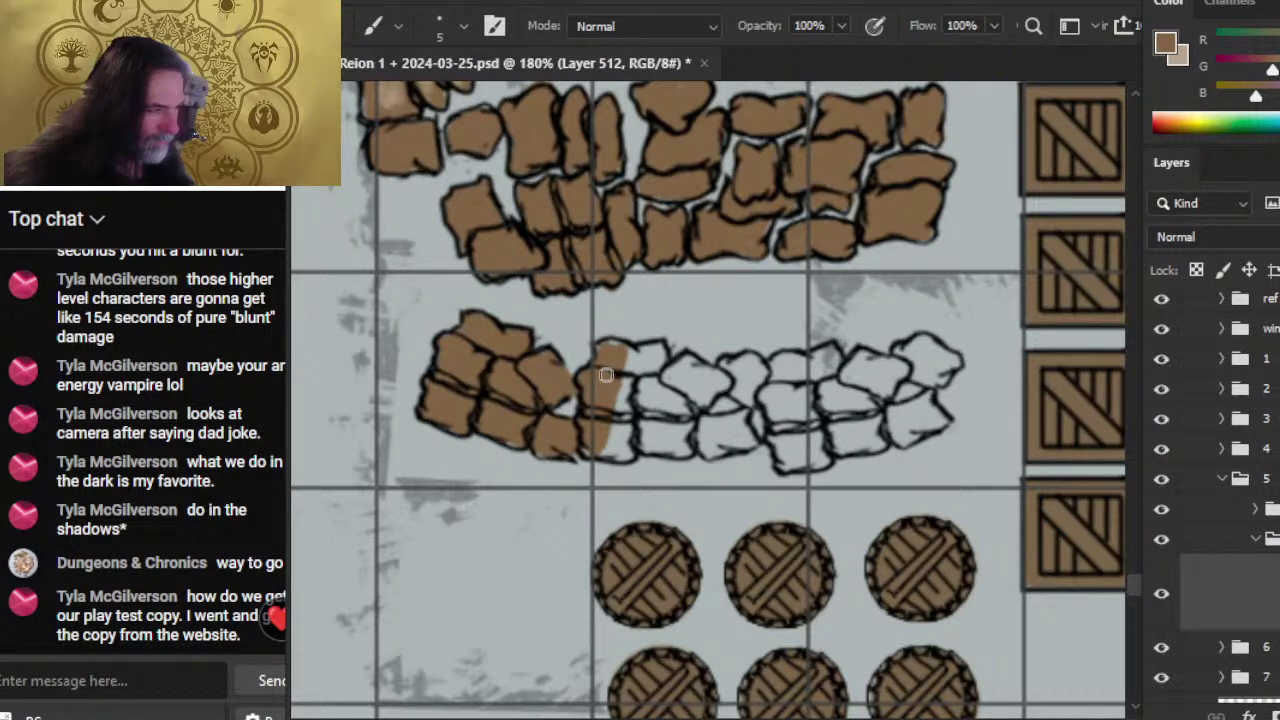
pyautogui.moveTo(606, 375)
pyautogui.mouseDown()
pyautogui.moveTo(630, 388)
pyautogui.moveTo(620, 410)
pyautogui.moveTo(587, 404)
pyautogui.moveTo(627, 430)
pyautogui.moveTo(660, 350)
pyautogui.mouseUp()
pyautogui.moveTo(660, 350); pyautogui.dragTo(618, 442)
pyautogui.moveTo(618, 442)
pyautogui.mouseDown()
pyautogui.moveTo(645, 385)
pyautogui.moveTo(676, 440)
pyautogui.moveTo(660, 449)
pyautogui.moveTo(690, 452)
pyautogui.moveTo(688, 430)
pyautogui.mouseUp()
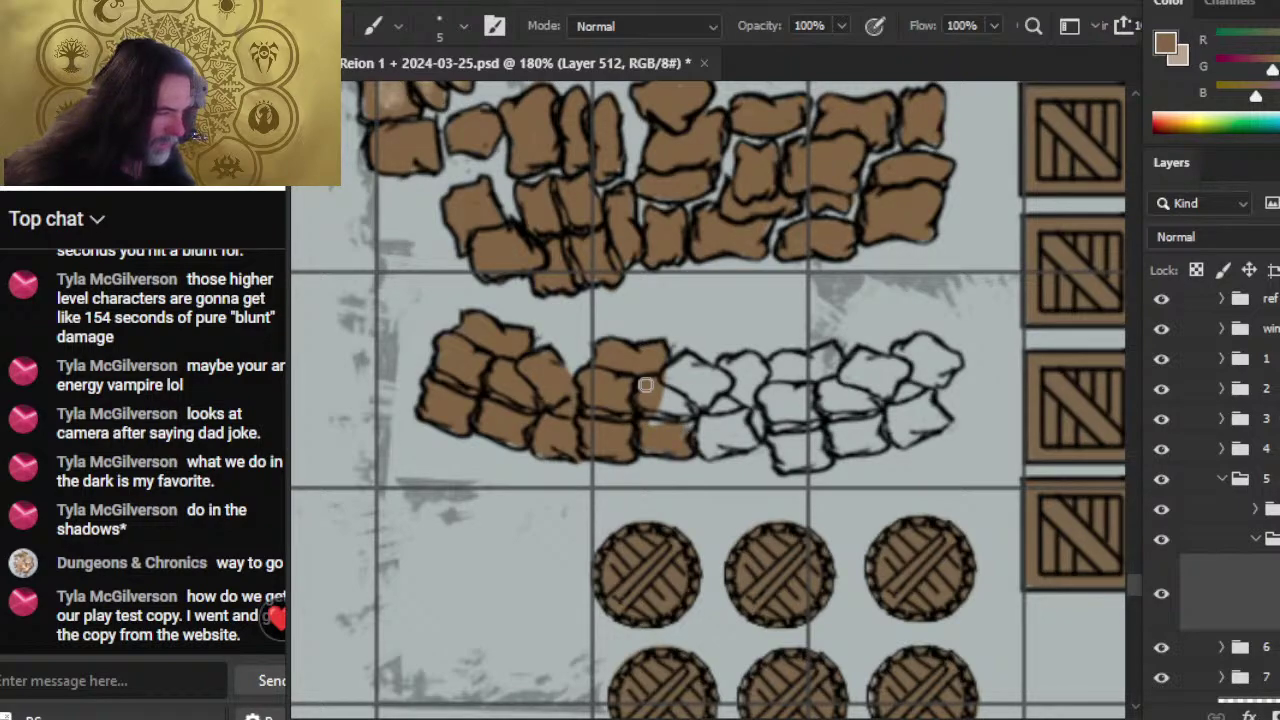
pyautogui.moveTo(645, 385)
pyautogui.mouseDown()
pyautogui.moveTo(668, 412)
pyautogui.moveTo(652, 424)
pyautogui.moveTo(690, 362)
pyautogui.moveTo(645, 385)
pyautogui.moveTo(728, 388)
pyautogui.moveTo(705, 455)
pyautogui.moveTo(748, 445)
pyautogui.moveTo(740, 385)
pyautogui.moveTo(760, 455)
pyautogui.moveTo(760, 395)
pyautogui.mouseUp()
pyautogui.press('e')
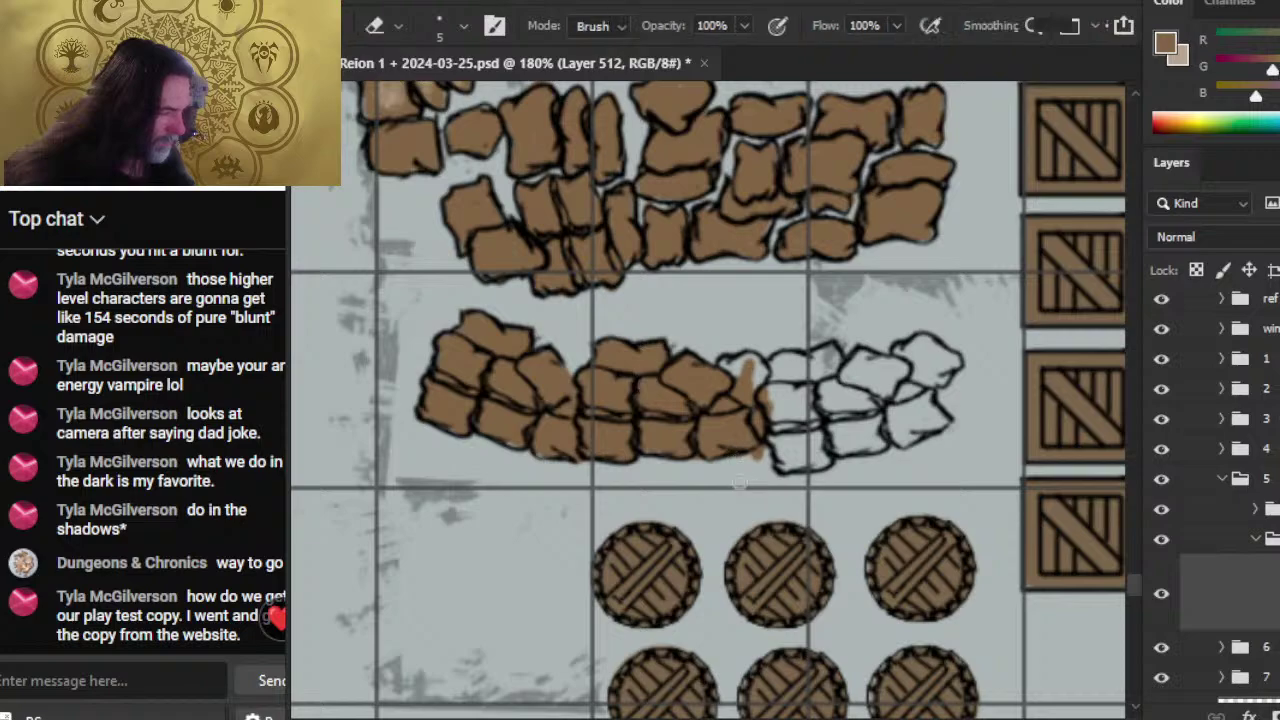
pyautogui.moveTo(748, 480)
pyautogui.mouseDown()
pyautogui.moveTo(762, 452)
pyautogui.moveTo(762, 372)
pyautogui.moveTo(750, 360)
pyautogui.moveTo(751, 413)
pyautogui.mouseUp()
pyautogui.press('b')
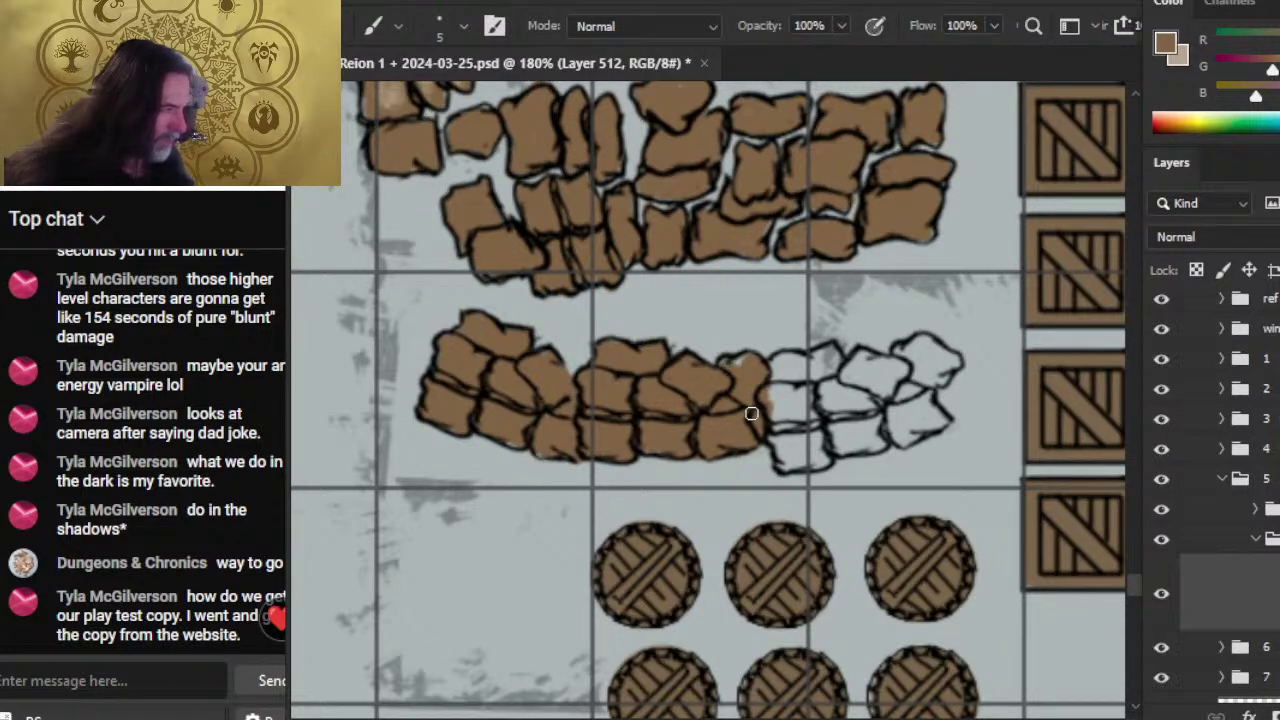
pyautogui.press('e')
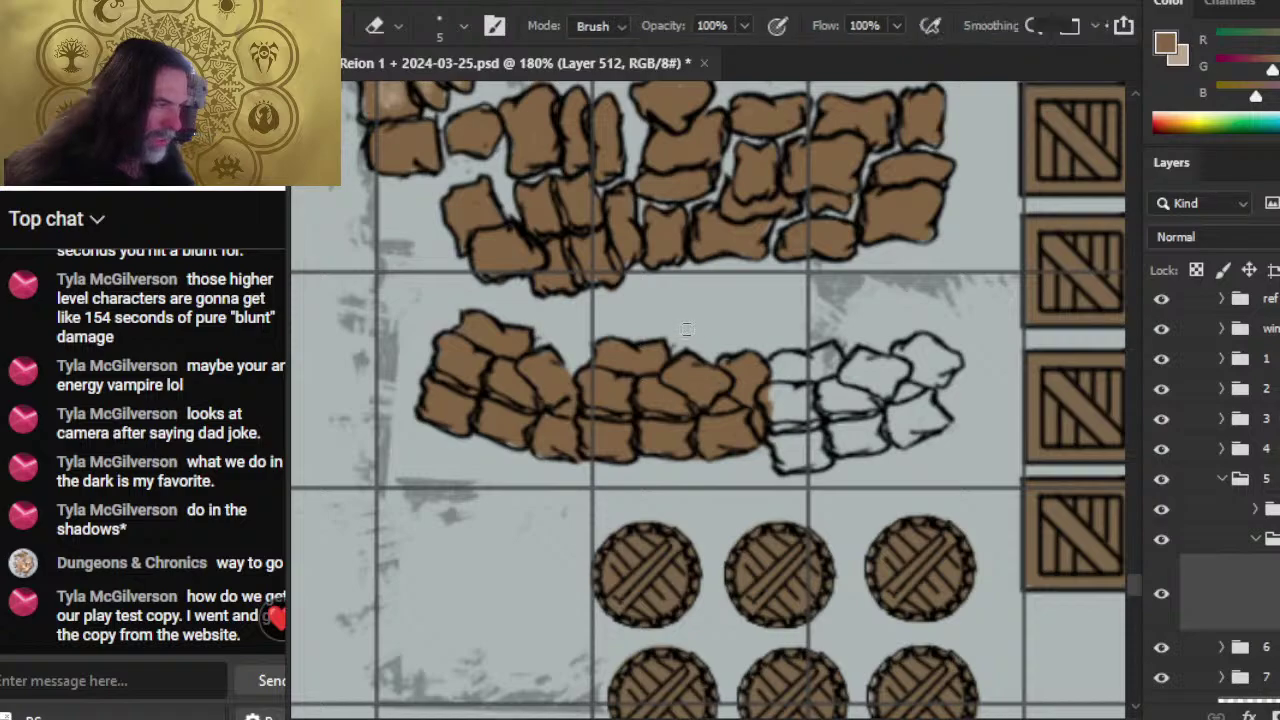
# - Fill the right section of the curved sandbag row with flat brown to complete its base colour
pyautogui.press('z')
pyautogui.moveTo(757, 417)
pyautogui.mouseDown()
pyautogui.moveTo(634, 480)
pyautogui.moveTo(504, 395)
pyautogui.moveTo(509, 405)
pyautogui.mouseUp()
pyautogui.press('b')
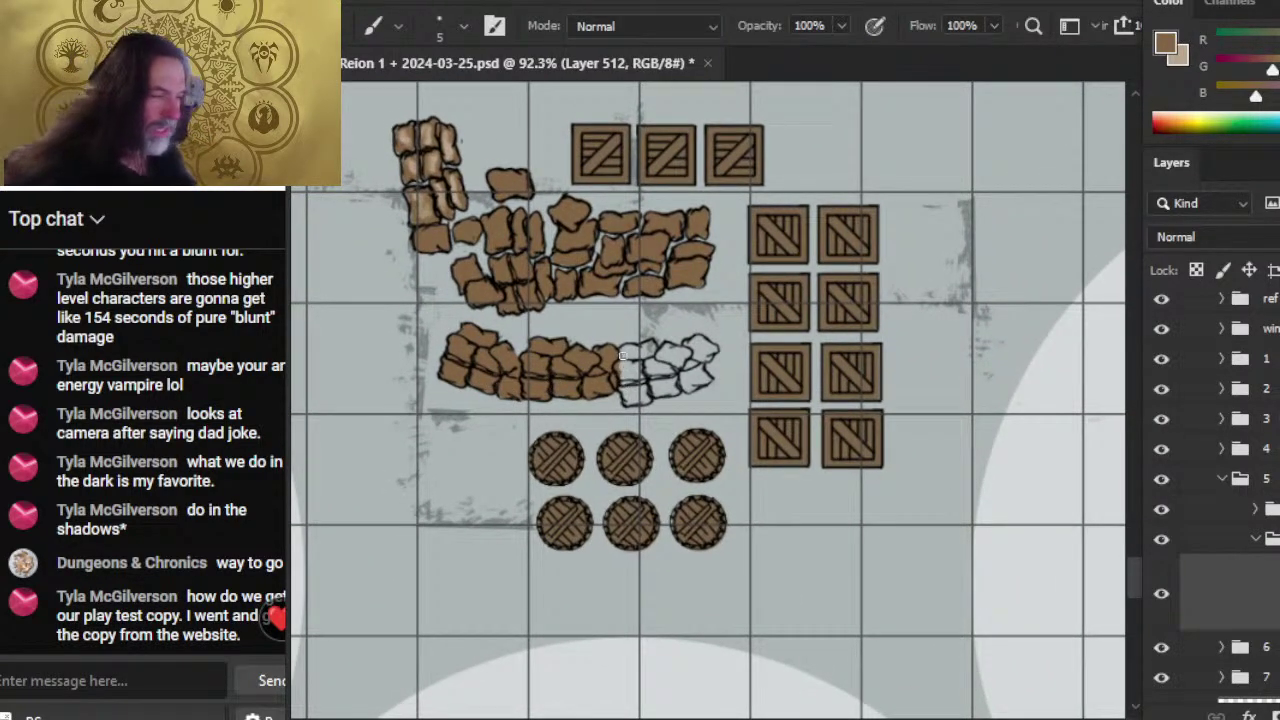
pyautogui.moveTo(622, 353); pyautogui.dragTo(657, 352)
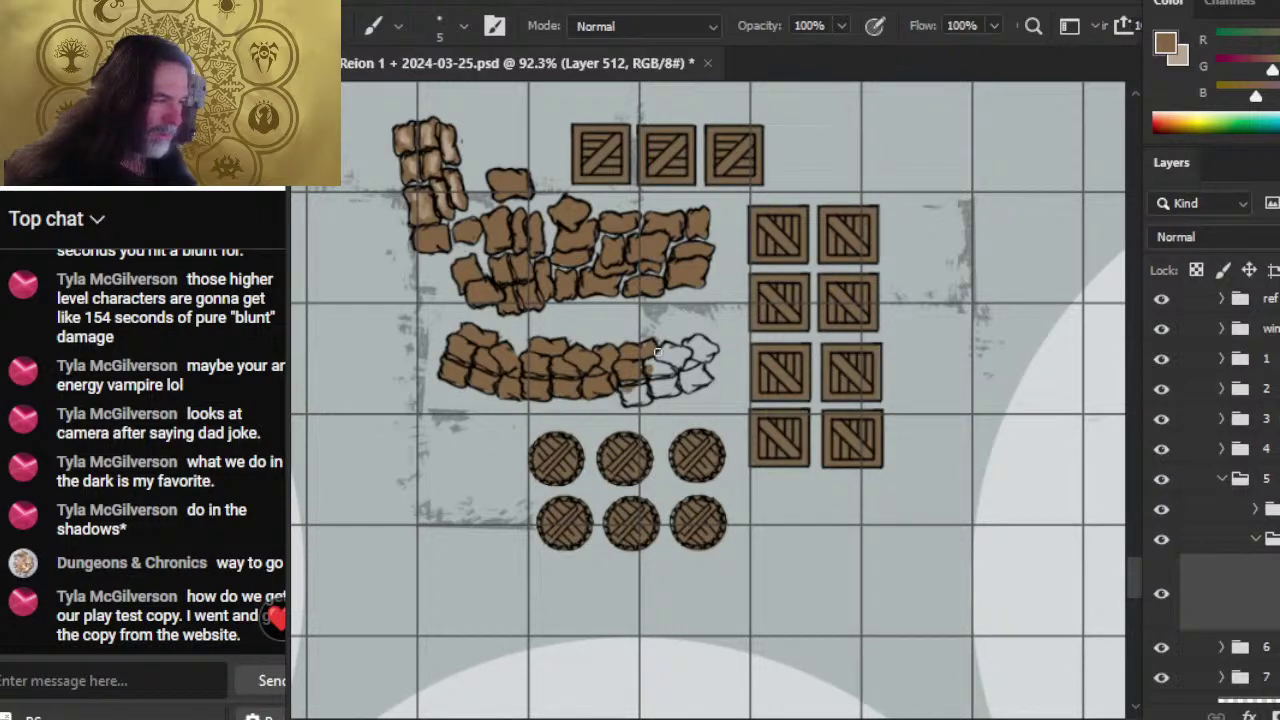
pyautogui.moveTo(636, 392); pyautogui.dragTo(651, 386)
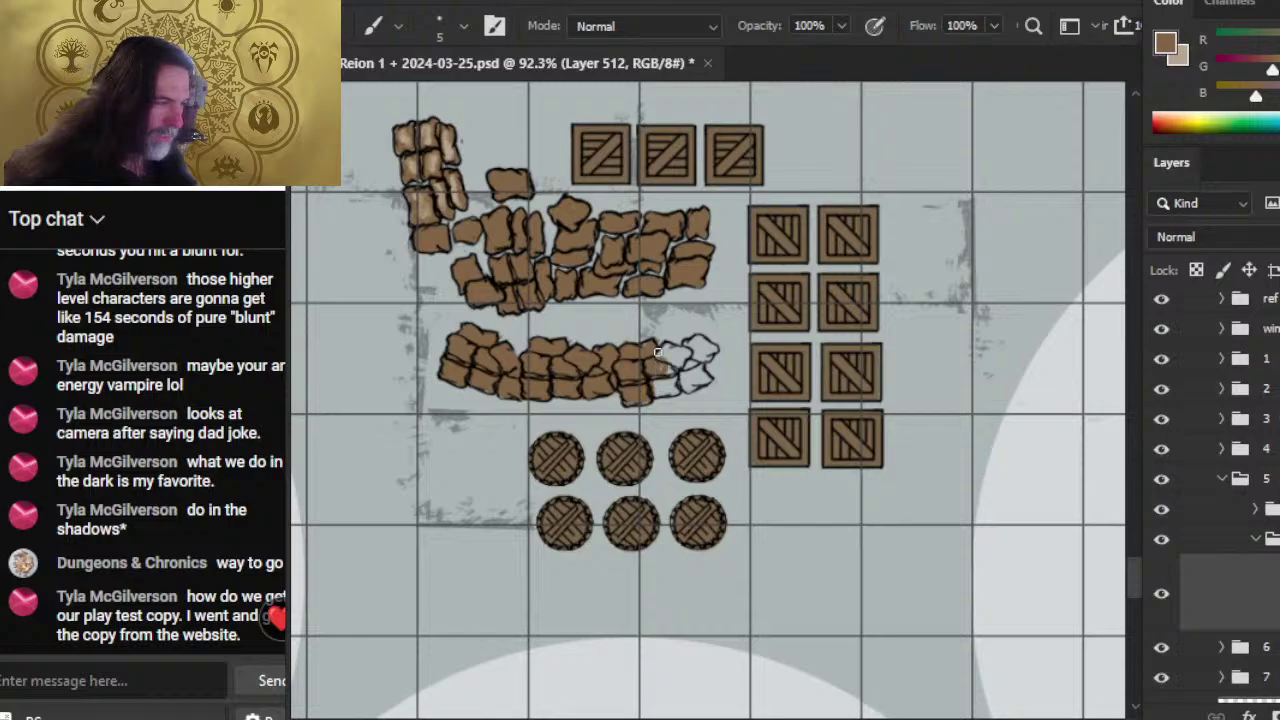
pyautogui.moveTo(658, 352); pyautogui.dragTo(668, 392)
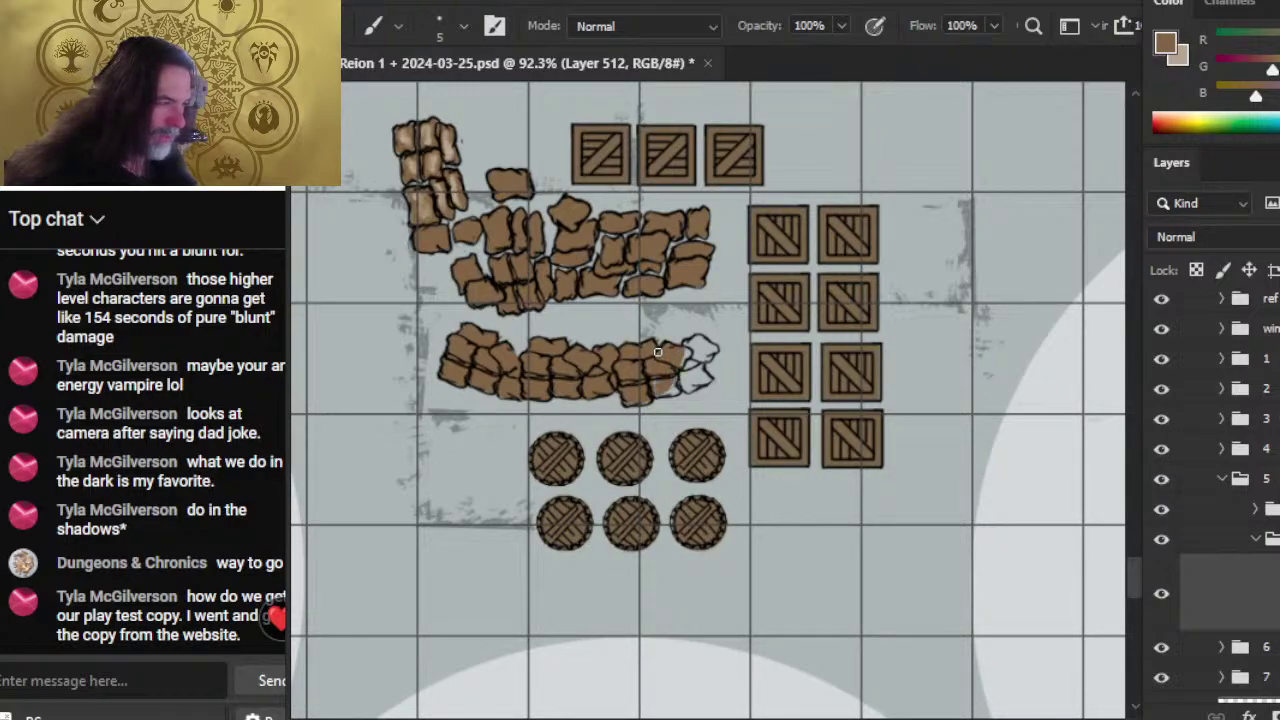
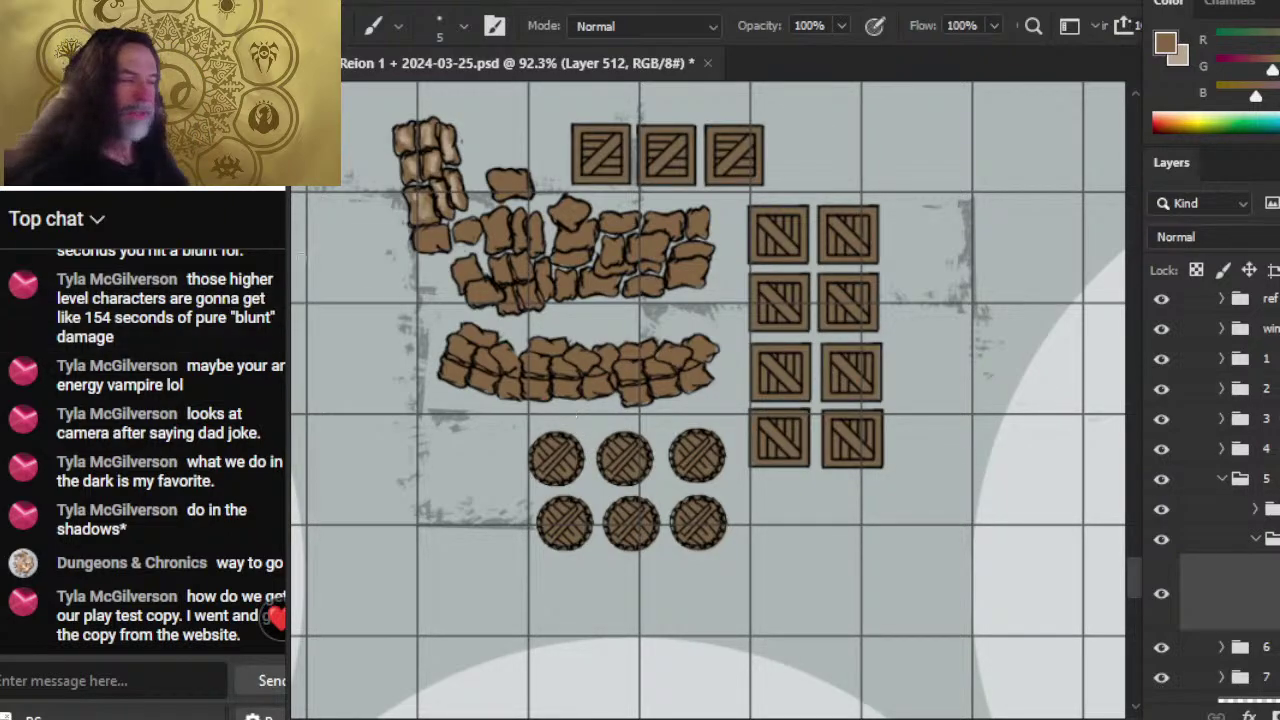
# - Paint light tan highlights on the bottom bag of the upright stack and the small round bag beside it, and smudge them smooth
pyautogui.moveTo(520, 196)
pyautogui.mouseDown()
pyautogui.moveTo(533, 231)
pyautogui.moveTo(645, 231)
pyautogui.mouseUp()
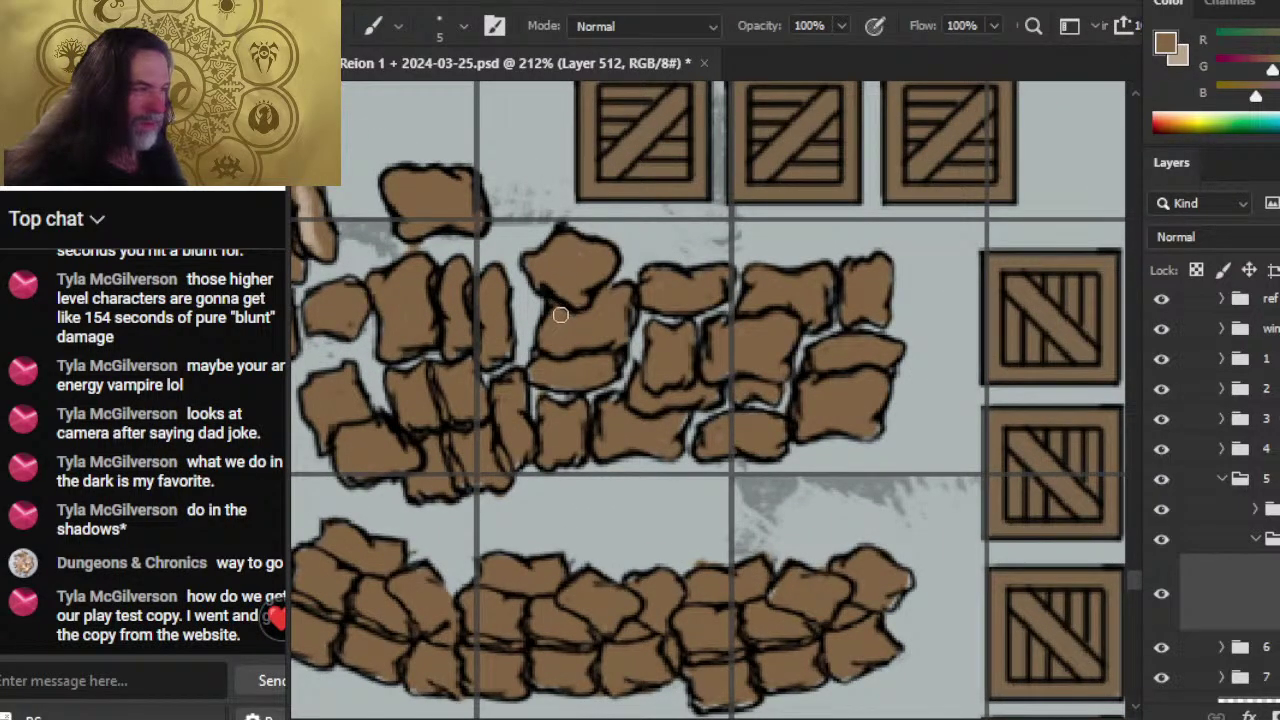
pyautogui.press('z')
pyautogui.moveTo(575, 314); pyautogui.dragTo(472, 336)
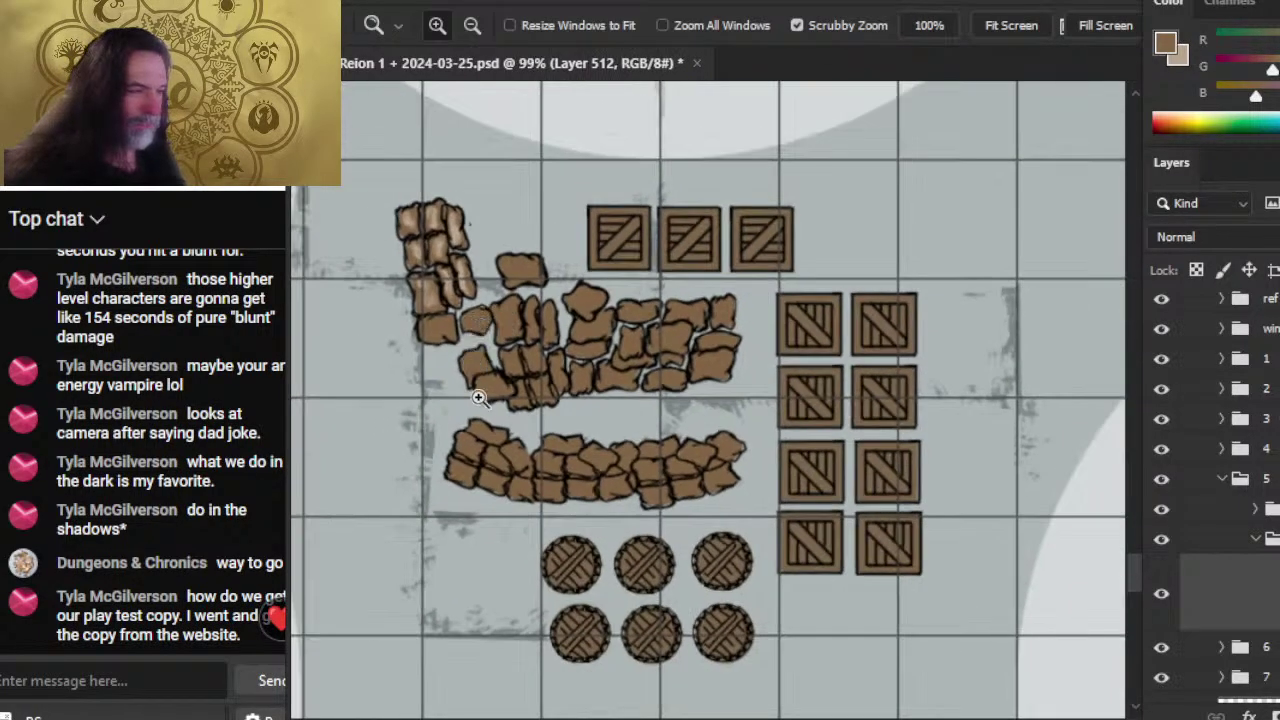
pyautogui.click(428, 330)
pyautogui.press('r')
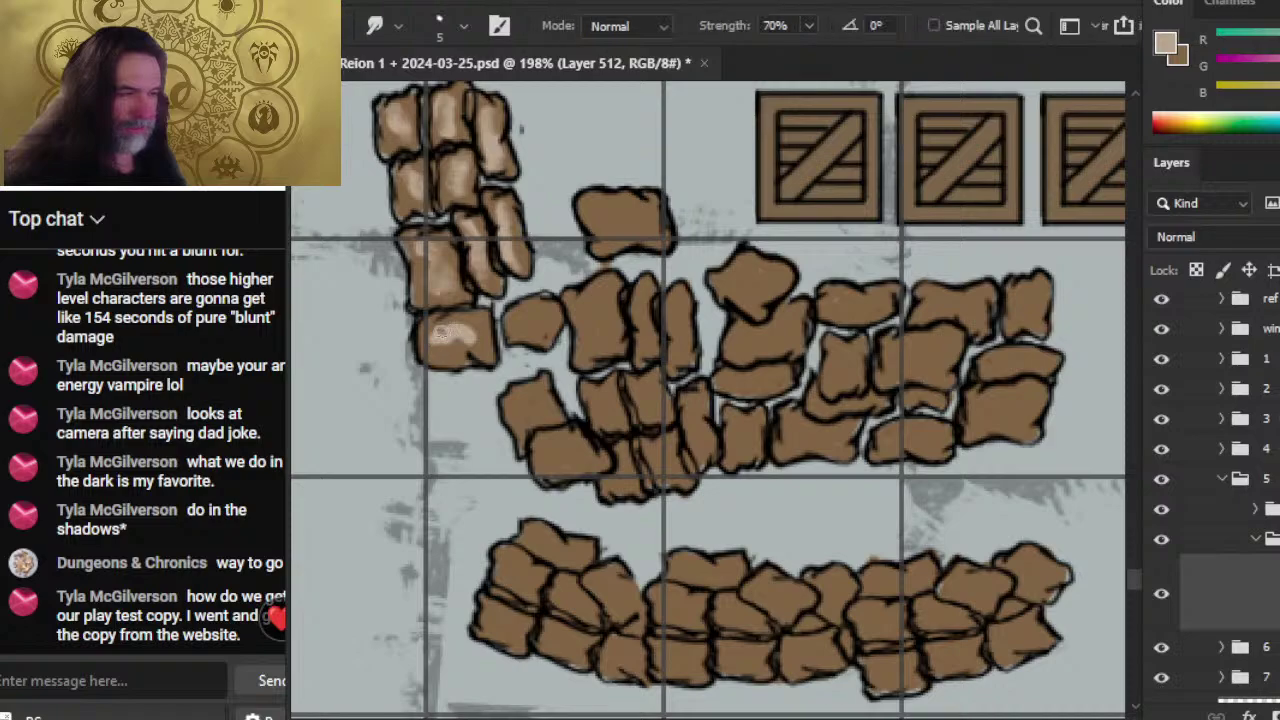
pyautogui.moveTo(441, 333); pyautogui.dragTo(542, 320)
pyautogui.press('b')
pyautogui.press('r')
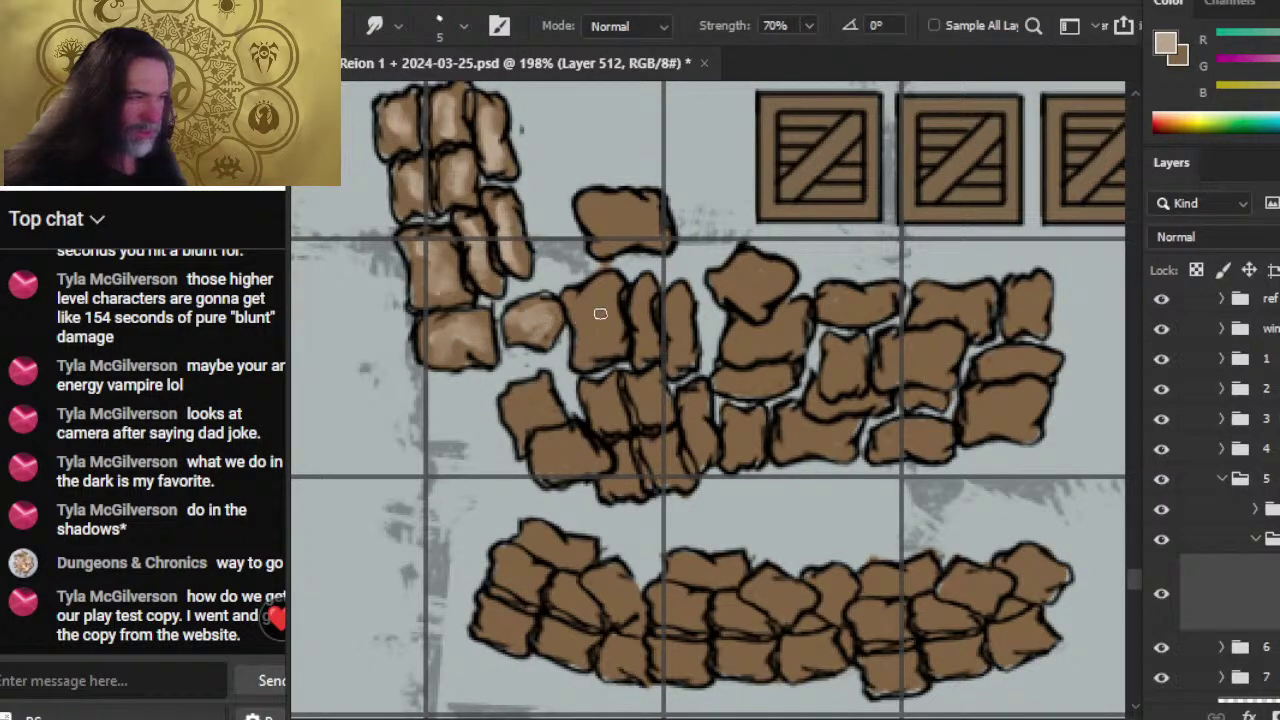
# - Highlight and smudge the lone bag above the scattered pile and the large bag at the pile's upper left
pyautogui.press('b')
pyautogui.press('r')
pyautogui.moveTo(598, 214)
pyautogui.mouseDown()
pyautogui.moveTo(639, 226)
pyautogui.moveTo(602, 214)
pyautogui.mouseUp()
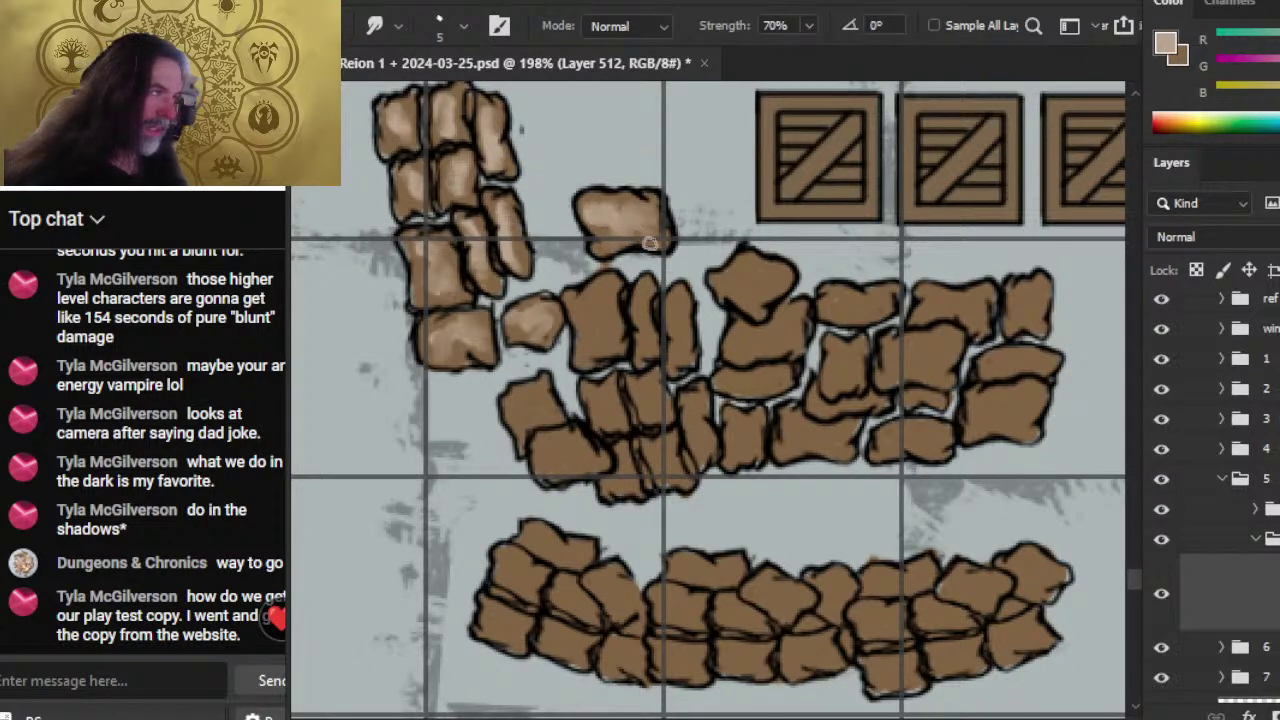
pyautogui.press('b')
pyautogui.press('r')
pyautogui.moveTo(596, 302)
pyautogui.mouseDown()
pyautogui.moveTo(598, 340)
pyautogui.moveTo(600, 290)
pyautogui.moveTo(590, 312)
pyautogui.moveTo(608, 330)
pyautogui.moveTo(589, 337)
pyautogui.moveTo(599, 360)
pyautogui.mouseUp()
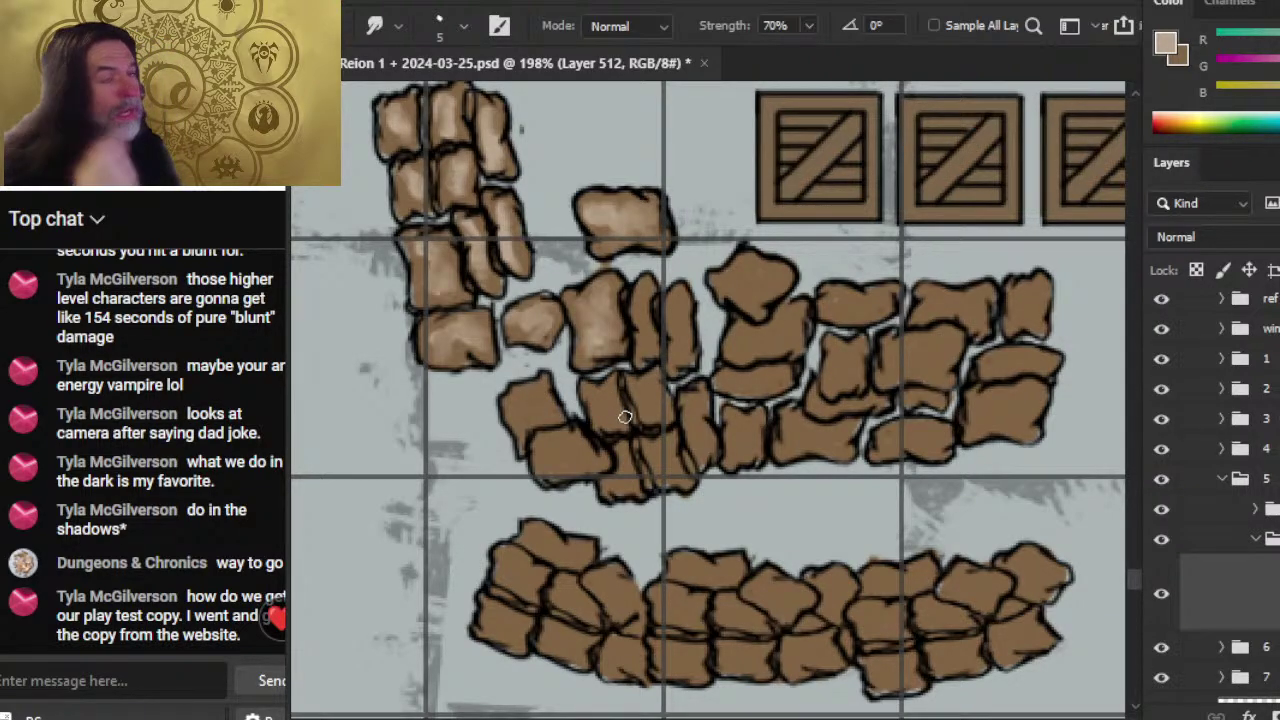
# - Add light tan highlights to the two narrow upright bags in the scattered pile's upper row and blend them
pyautogui.press('b')
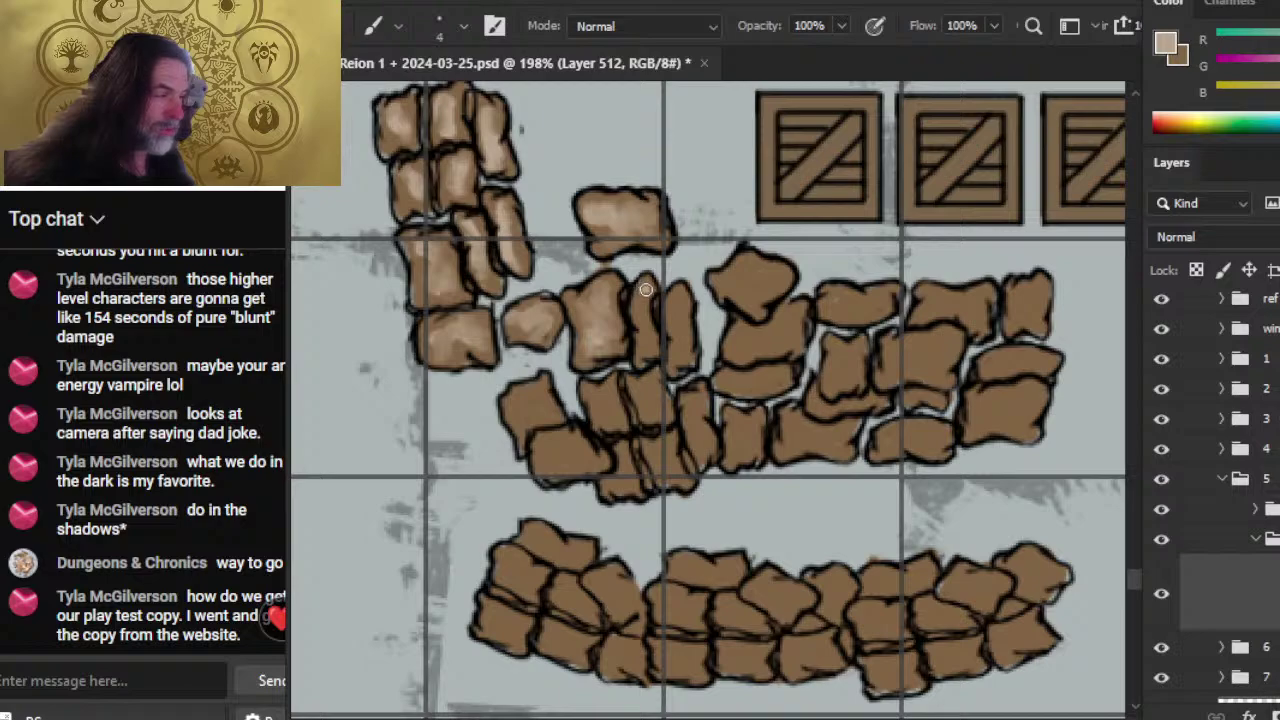
pyautogui.press('r')
pyautogui.moveTo(646, 290)
pyautogui.mouseDown()
pyautogui.moveTo(649, 340)
pyautogui.moveTo(651, 325)
pyautogui.moveTo(683, 352)
pyautogui.moveTo(680, 318)
pyautogui.moveTo(684, 356)
pyautogui.mouseUp()
pyautogui.press('b')
pyautogui.press('r')
# - Highlight the pointed bag protruding from the top of the scattered pile and the bag directly beneath it, smudging both
pyautogui.press('b')
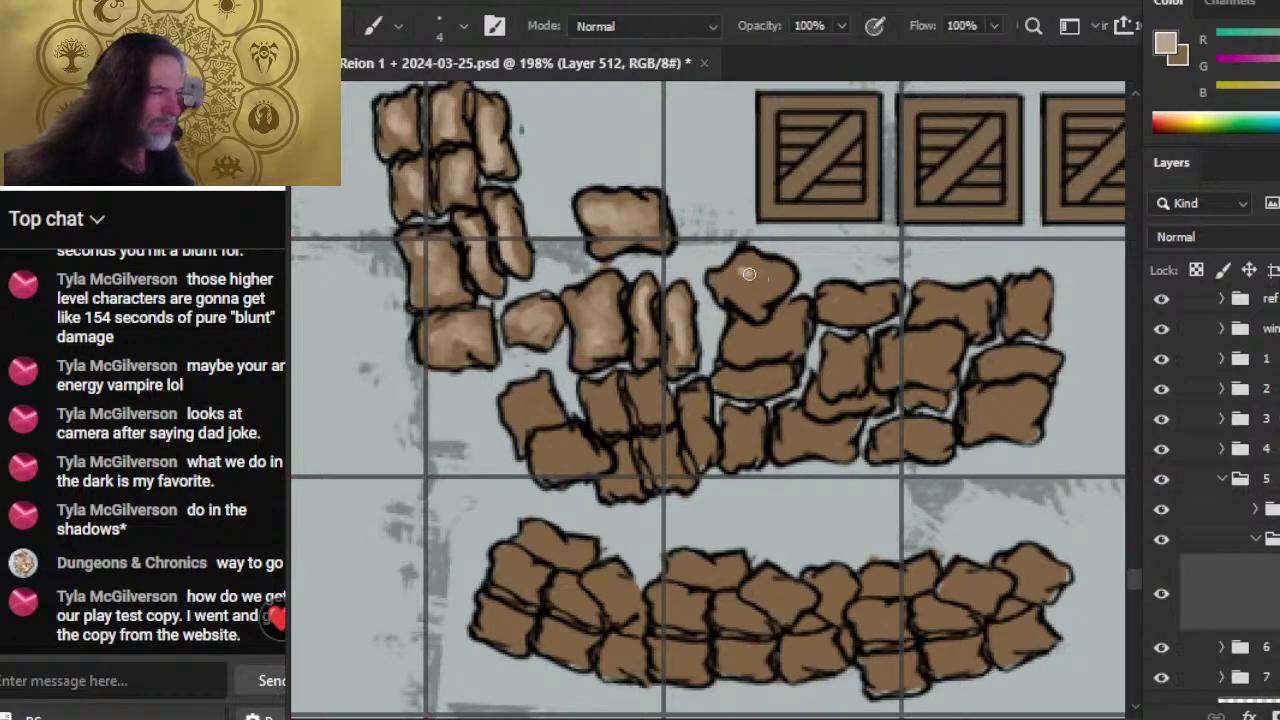
pyautogui.moveTo(749, 273)
pyautogui.mouseDown()
pyautogui.moveTo(750, 294)
pyautogui.moveTo(776, 302)
pyautogui.mouseUp()
pyautogui.press('r')
pyautogui.press('b')
pyautogui.moveTo(744, 342)
pyautogui.mouseDown()
pyautogui.moveTo(752, 358)
pyautogui.moveTo(788, 320)
pyautogui.moveTo(734, 344)
pyautogui.moveTo(775, 355)
pyautogui.moveTo(760, 375)
pyautogui.mouseUp()
pyautogui.press('r')
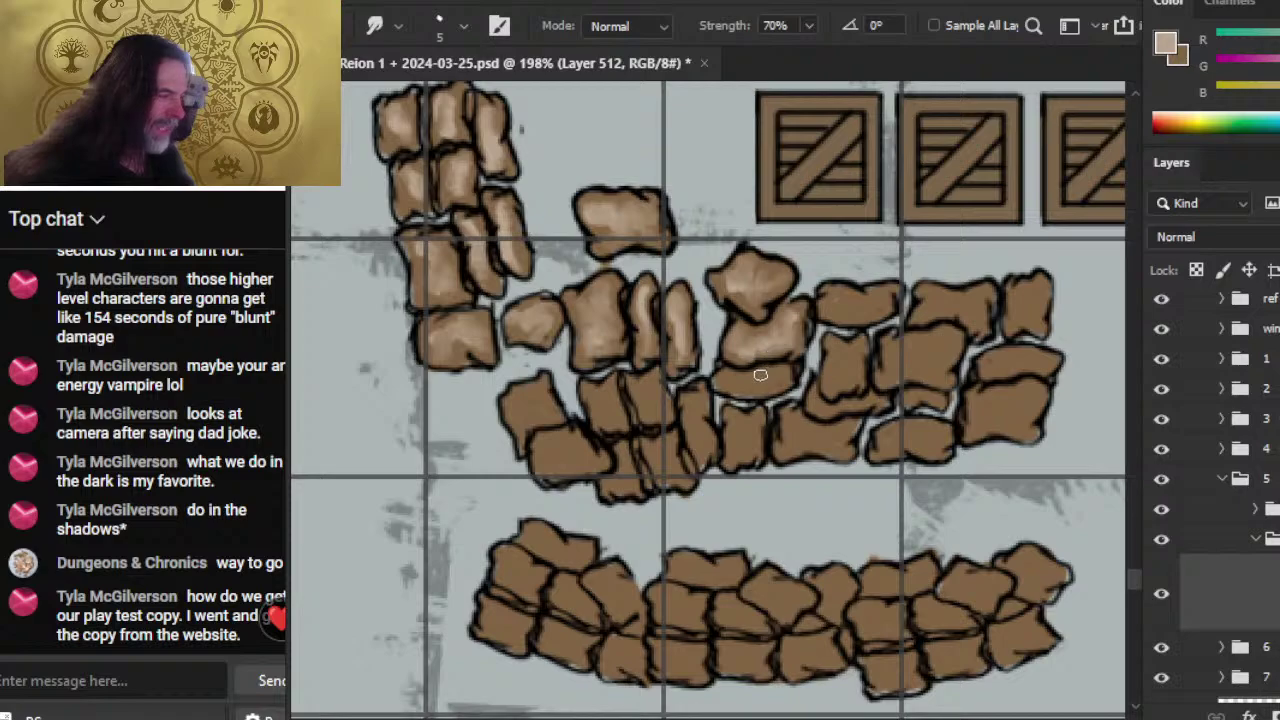
pyautogui.press('b')
pyautogui.press('r')
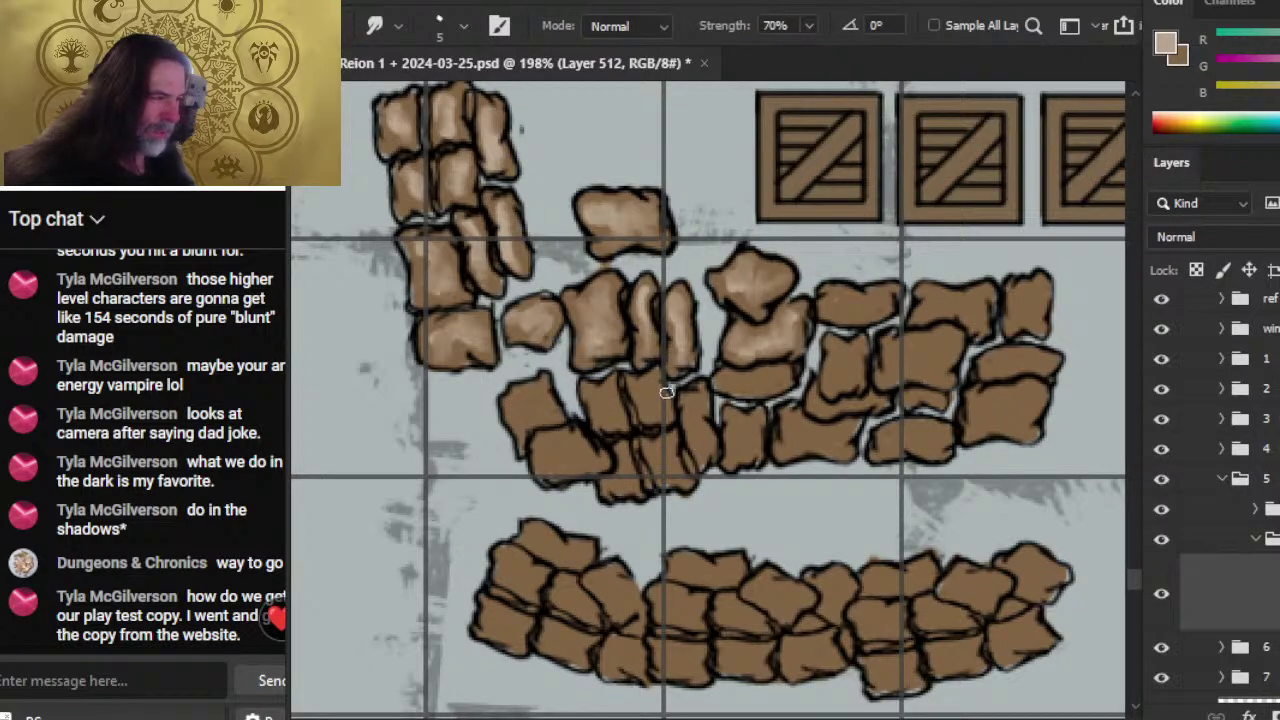
# - Highlight and smudge the two bags at the scattered pile's lower left and the two adjoining bags to their right
pyautogui.press('b')
pyautogui.moveTo(667, 392)
pyautogui.mouseDown()
pyautogui.moveTo(603, 400)
pyautogui.moveTo(634, 429)
pyautogui.moveTo(581, 409)
pyautogui.moveTo(512, 410)
pyautogui.moveTo(540, 412)
pyautogui.moveTo(530, 430)
pyautogui.moveTo(585, 465)
pyautogui.moveTo(566, 470)
pyautogui.moveTo(588, 464)
pyautogui.moveTo(552, 458)
pyautogui.moveTo(582, 451)
pyautogui.moveTo(628, 470)
pyautogui.moveTo(545, 440)
pyautogui.moveTo(595, 462)
pyautogui.moveTo(557, 473)
pyautogui.moveTo(584, 481)
pyautogui.moveTo(548, 456)
pyautogui.moveTo(558, 475)
pyautogui.mouseUp()
pyautogui.press('r')
pyautogui.press('b')
pyautogui.press('r')
pyautogui.press('b')
pyautogui.press('r')
pyautogui.press('b')
pyautogui.press('r')
pyautogui.press('b')
pyautogui.press('r')
pyautogui.press('b')
pyautogui.press('r')
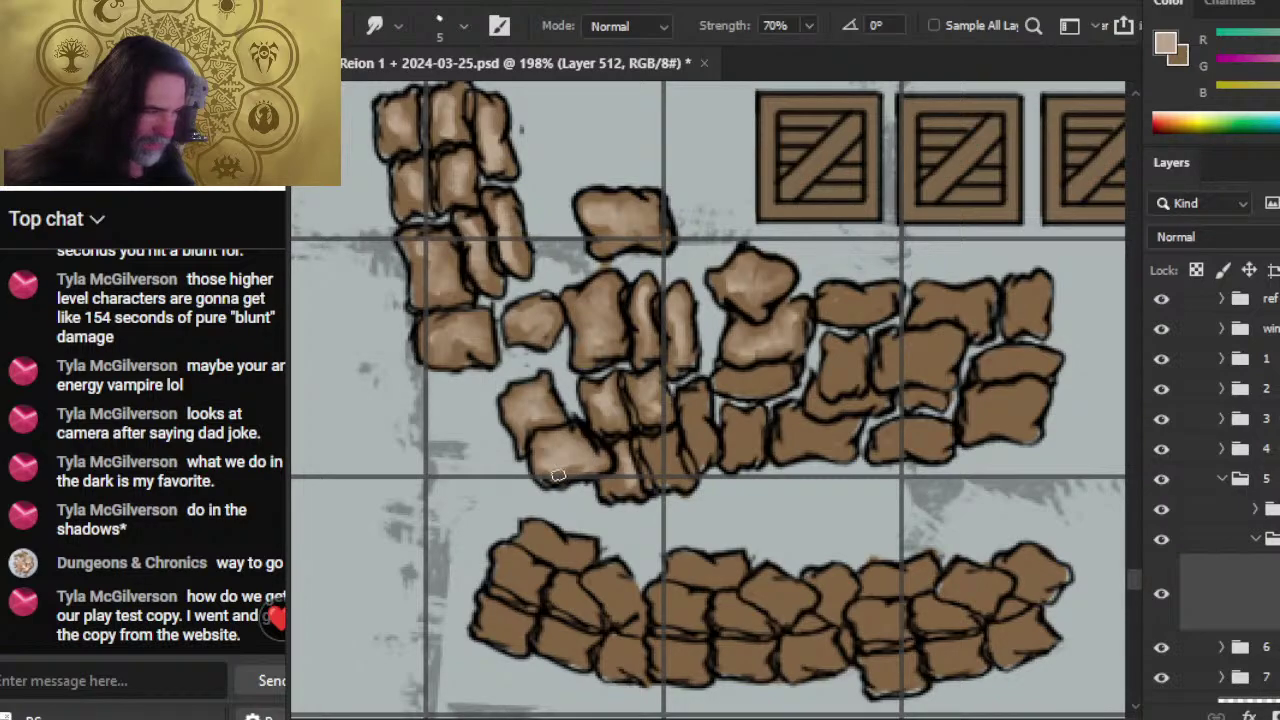
# - Highlight and smudge the two lowest bags at the pile's bottom edge and the narrow slanted bag beside them
pyautogui.moveTo(707, 450); pyautogui.dragTo(615, 392)
pyautogui.press('b')
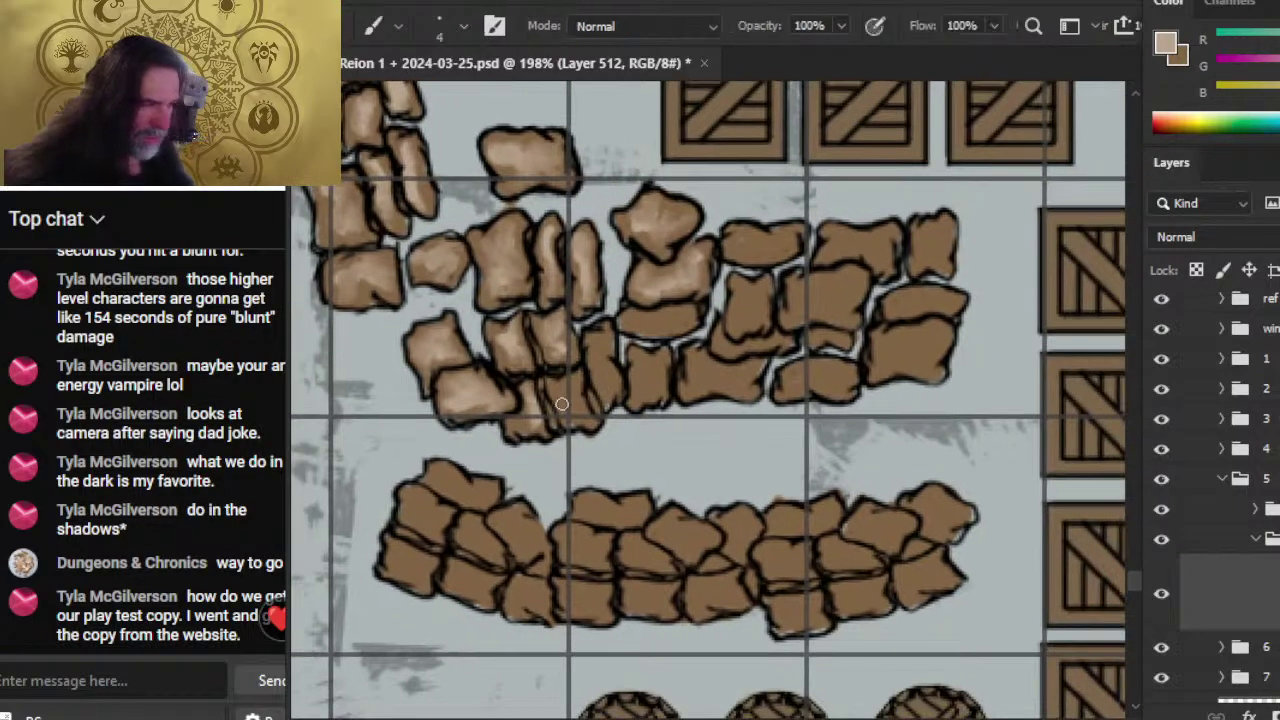
pyautogui.press('r')
pyautogui.press('b')
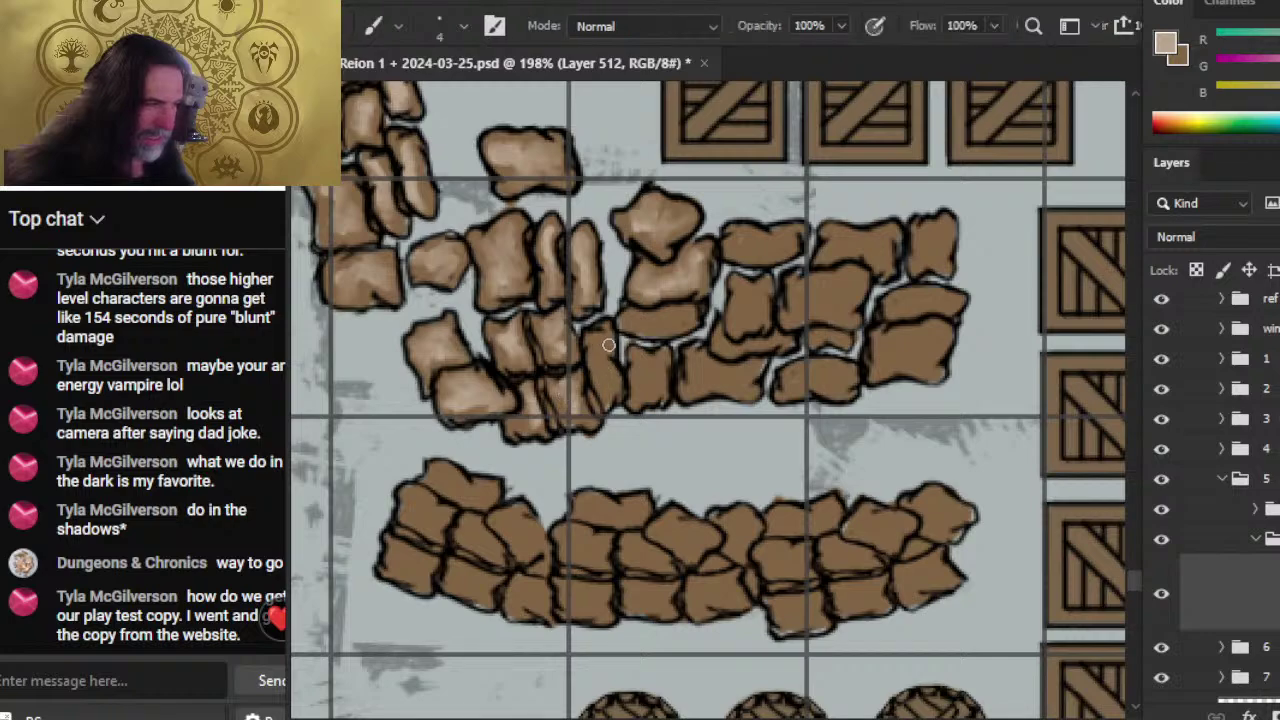
pyautogui.press('r')
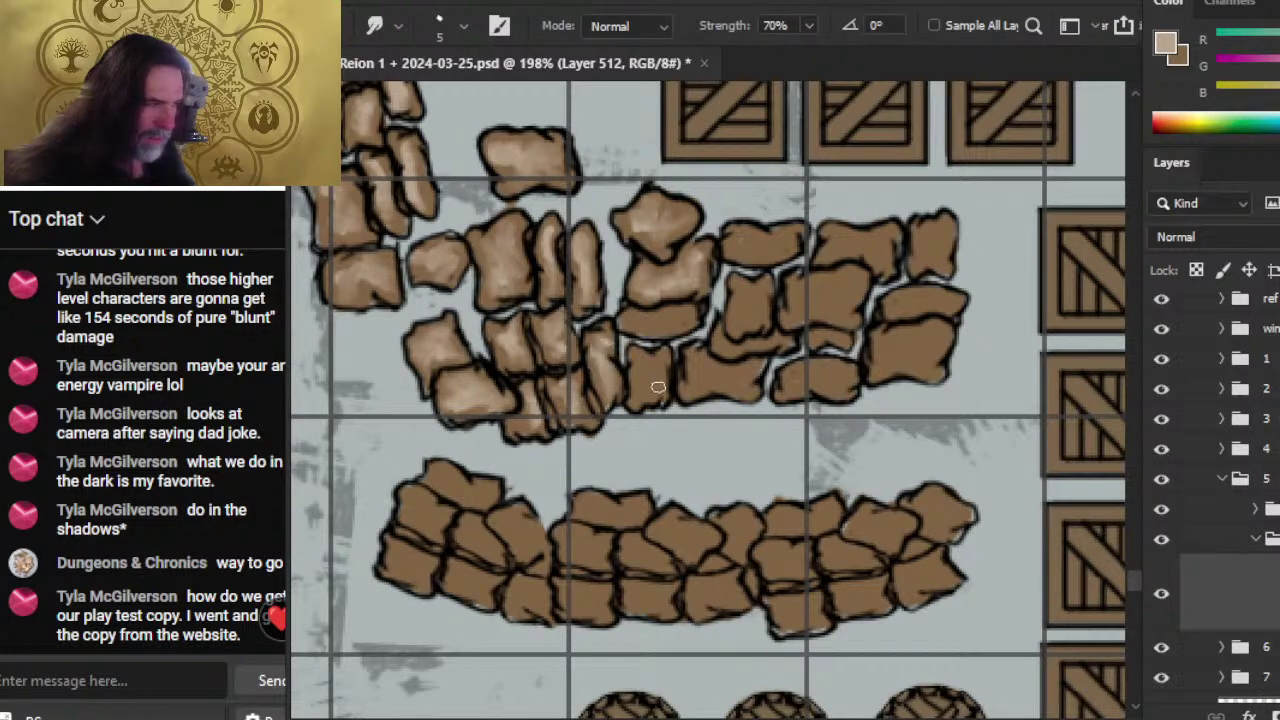
# - Add blended tan highlights to the small square bag and the wide bag next to it in the pile's bottom row
pyautogui.press('b')
pyautogui.press('r')
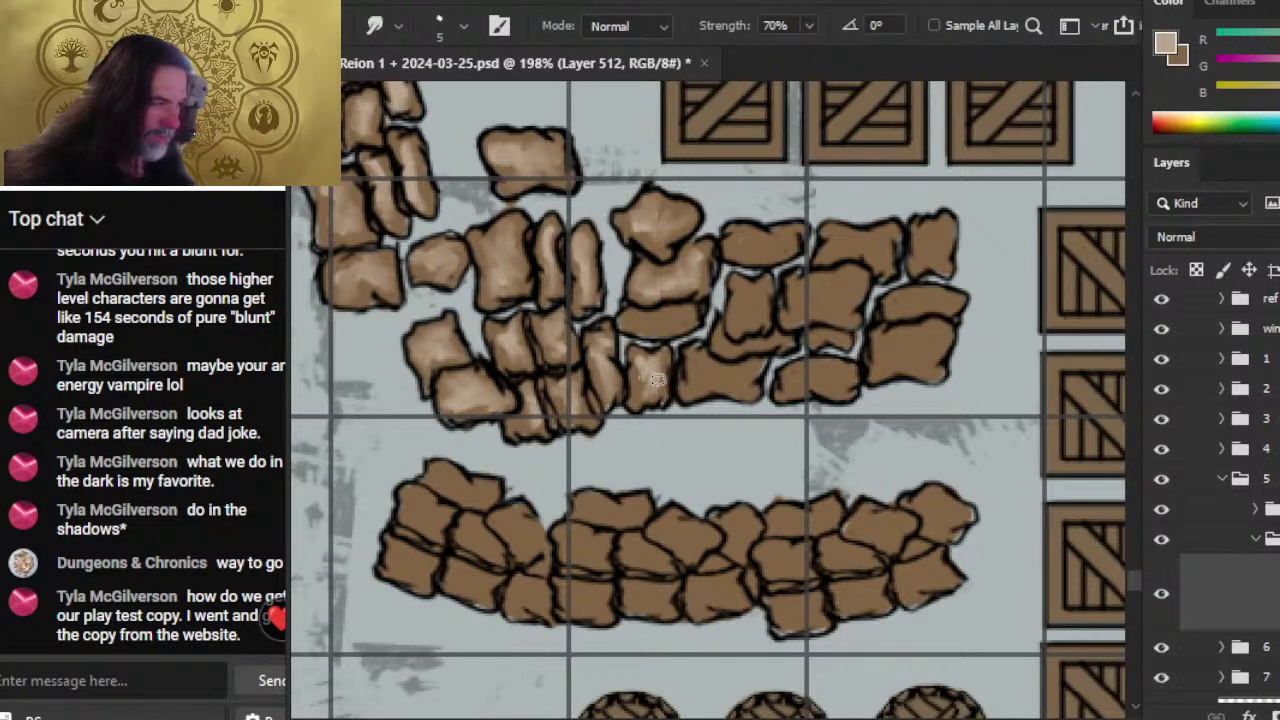
pyautogui.moveTo(658, 379)
pyautogui.mouseDown()
pyautogui.moveTo(663, 396)
pyautogui.moveTo(718, 381)
pyautogui.mouseUp()
pyautogui.press('b')
pyautogui.press('r')
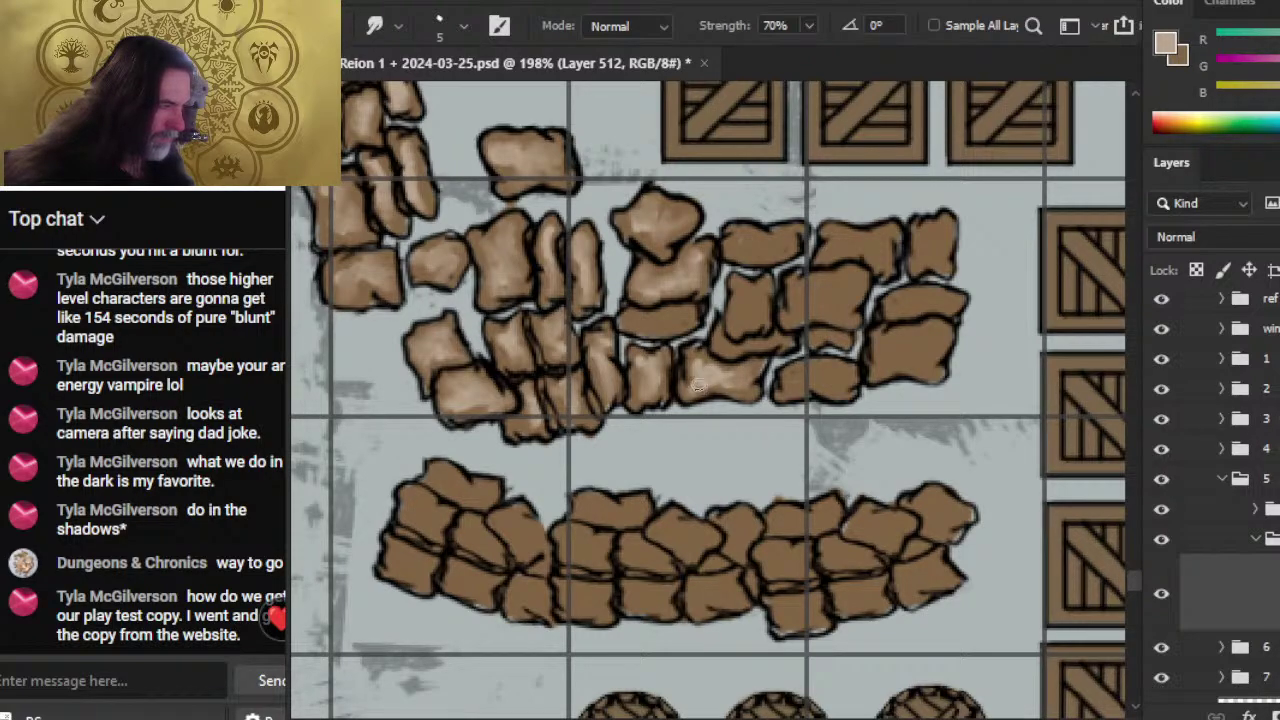
pyautogui.moveTo(730, 376); pyautogui.dragTo(755, 371)
# - Highlight the thin flat bag in the middle of the pile and touch up the bag above it, smudging the paint
pyautogui.press('b')
pyautogui.moveTo(649, 329)
pyautogui.mouseDown()
pyautogui.moveTo(678, 326)
pyautogui.moveTo(648, 290)
pyautogui.moveTo(665, 286)
pyautogui.mouseUp()
pyautogui.press('r')
pyautogui.press('b')
pyautogui.press('r')
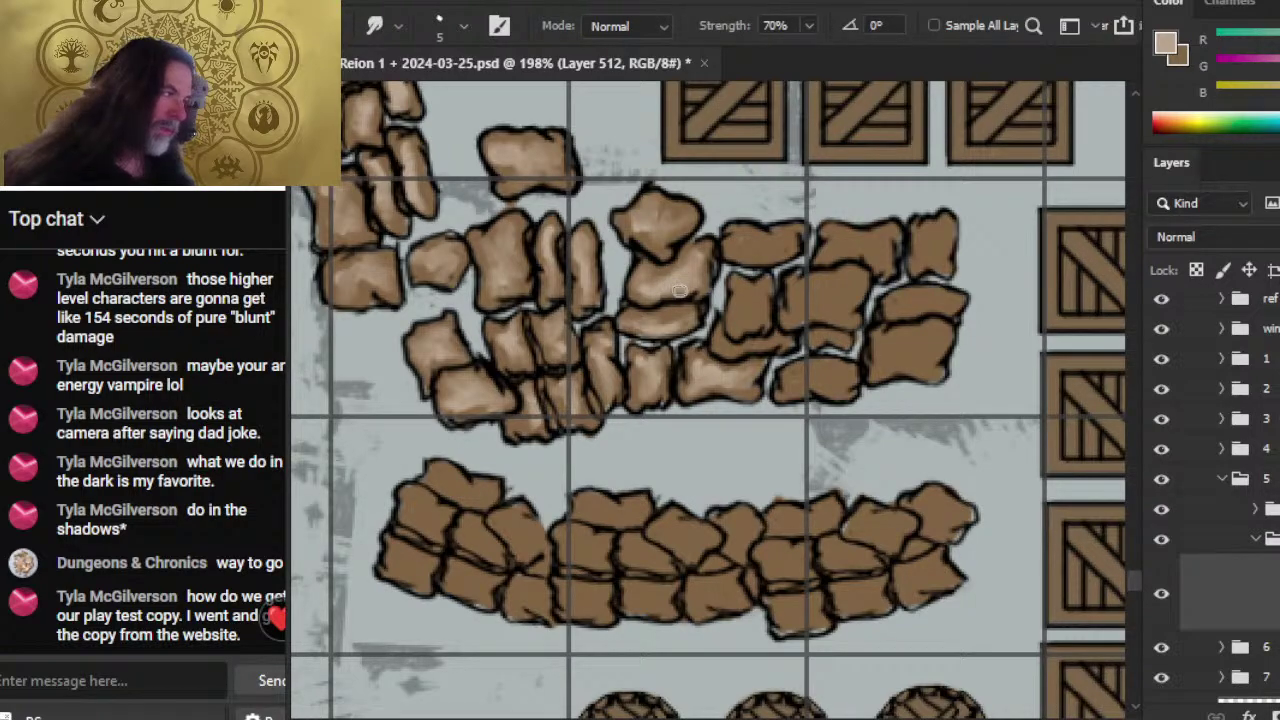
# - Strengthen and re-blend the highlights on the pointed top bag and the lone bag above the scattered pile
pyautogui.press('b')
pyautogui.press('r')
pyautogui.moveTo(646, 222)
pyautogui.mouseDown()
pyautogui.moveTo(649, 239)
pyautogui.moveTo(640, 226)
pyautogui.mouseUp()
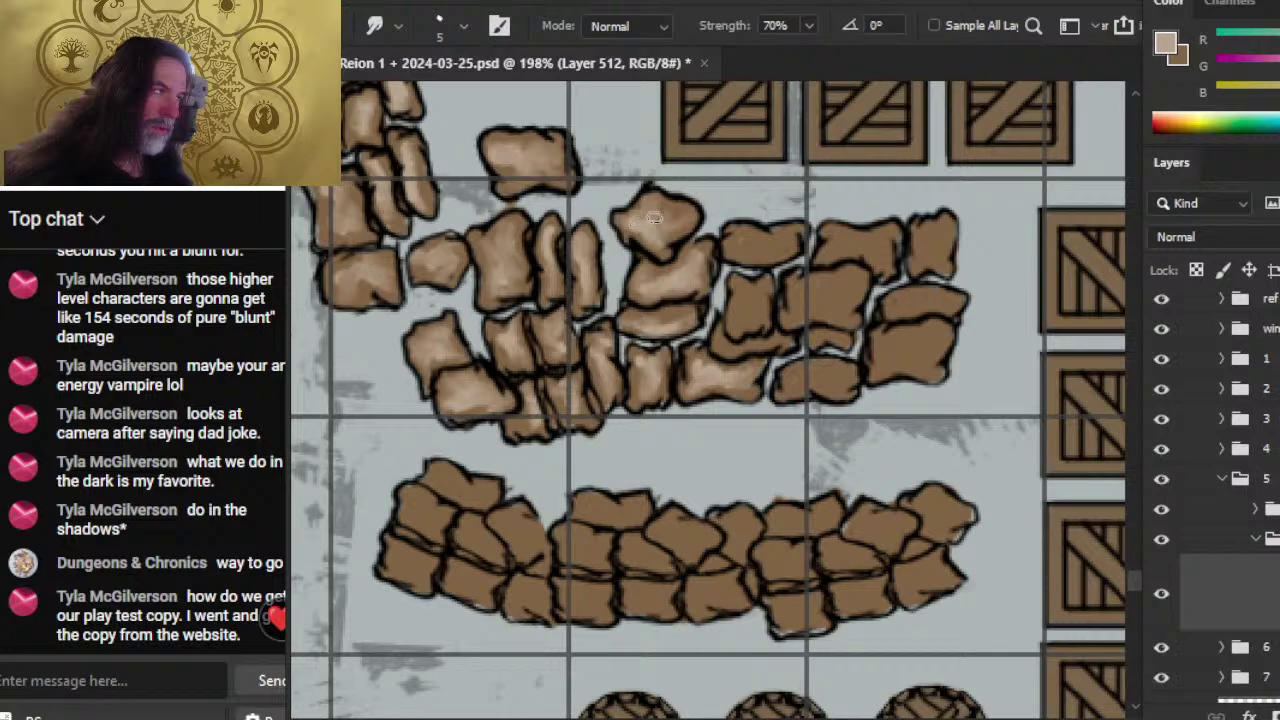
pyautogui.press('b')
pyautogui.press('r')
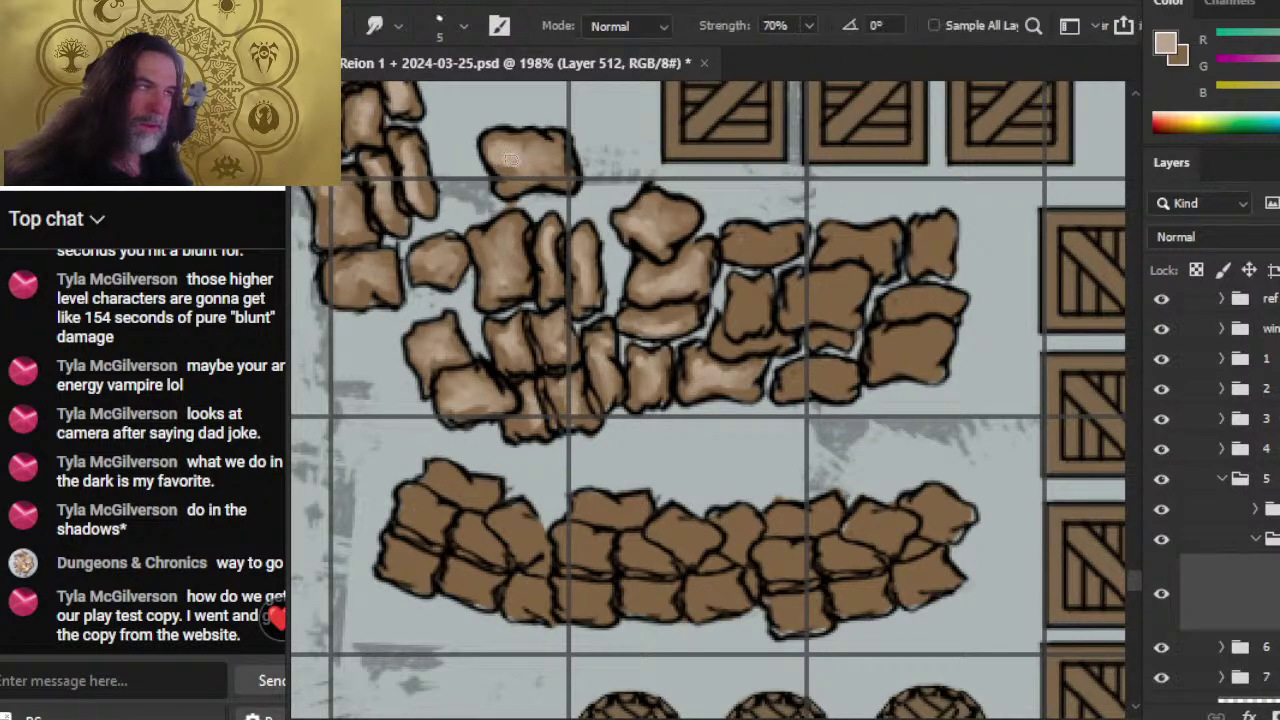
pyautogui.moveTo(502, 147); pyautogui.dragTo(525, 173)
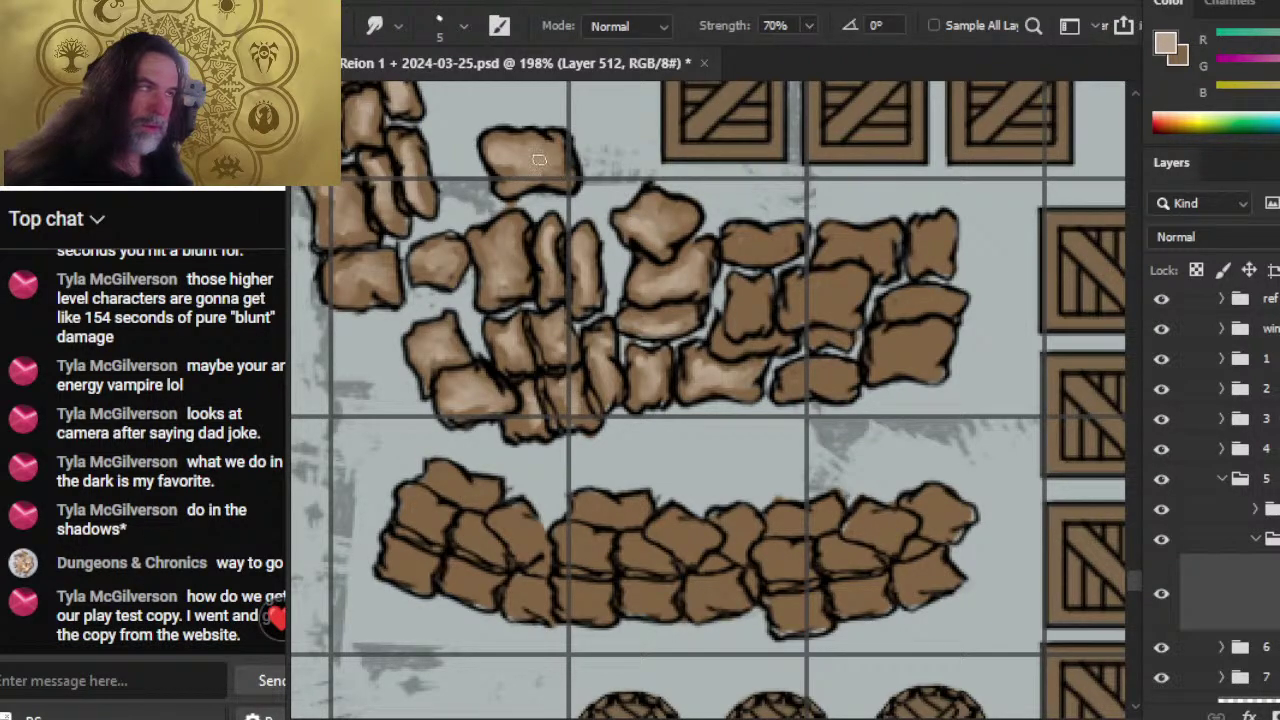
# - Highlight and smudge the flat bag right of the pointed one, the upright bag below it and the wedge-shaped bag underneath
pyautogui.press('b')
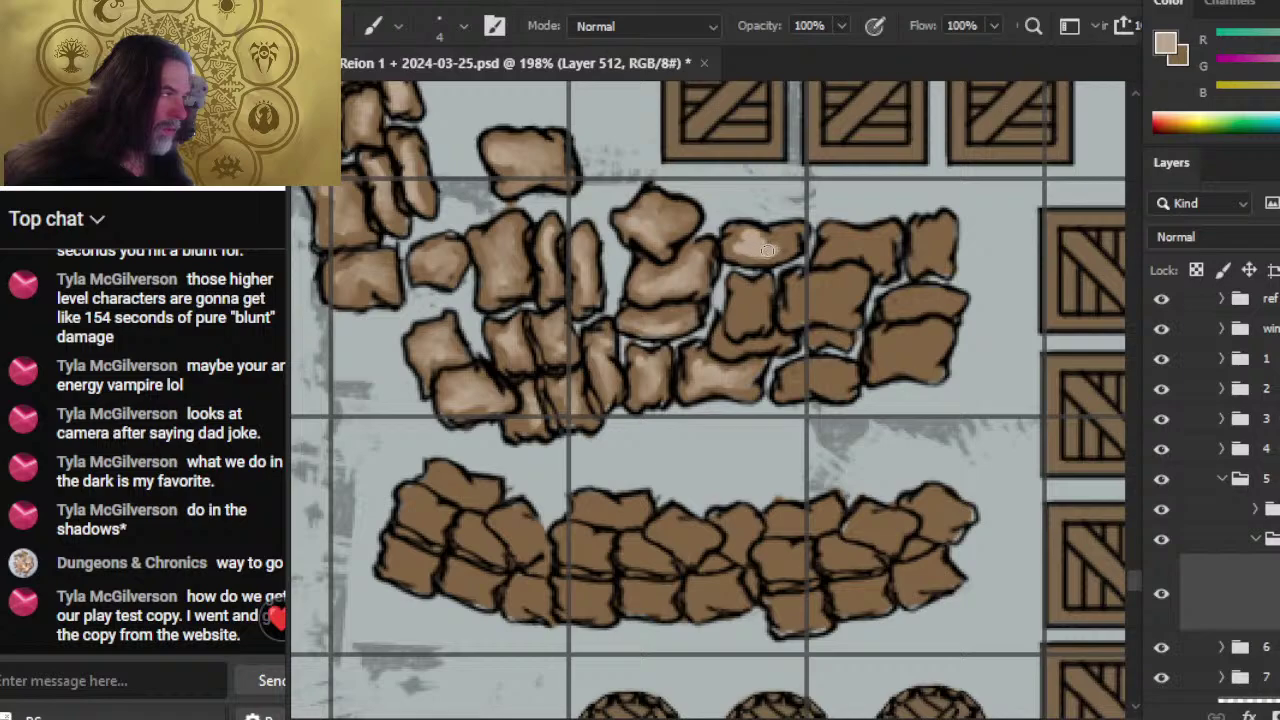
pyautogui.moveTo(767, 250)
pyautogui.mouseDown()
pyautogui.moveTo(740, 233)
pyautogui.moveTo(754, 227)
pyautogui.moveTo(728, 237)
pyautogui.moveTo(780, 244)
pyautogui.mouseUp()
pyautogui.press('r')
pyautogui.press('b')
pyautogui.moveTo(748, 286)
pyautogui.mouseDown()
pyautogui.moveTo(757, 331)
pyautogui.moveTo(719, 351)
pyautogui.moveTo(782, 351)
pyautogui.moveTo(764, 380)
pyautogui.mouseUp()
pyautogui.press('r')
pyautogui.press('b')
pyautogui.press('r')
# - Add blended highlights to the large bag right of centre, the small sliver beneath it and the flat bag in the bottom row
pyautogui.press('b')
pyautogui.moveTo(798, 292)
pyautogui.mouseDown()
pyautogui.moveTo(812, 312)
pyautogui.moveTo(840, 296)
pyautogui.moveTo(822, 310)
pyautogui.moveTo(796, 302)
pyautogui.moveTo(802, 286)
pyautogui.moveTo(849, 313)
pyautogui.moveTo(813, 301)
pyautogui.moveTo(824, 336)
pyautogui.mouseUp()
pyautogui.press('r')
pyautogui.press('b')
pyautogui.press('r')
pyautogui.press('b')
pyautogui.moveTo(796, 384)
pyautogui.mouseDown()
pyautogui.moveTo(847, 380)
pyautogui.moveTo(795, 384)
pyautogui.moveTo(591, 321)
pyautogui.moveTo(671, 289)
pyautogui.mouseUp()
pyautogui.press('r')
# - Highlight and smudge the two bags at the right end of the scattered pile's top row
pyautogui.press('z')
pyautogui.keyDown('alt'); pyautogui.click(775, 411); pyautogui.keyUp('alt')
pyautogui.press('b')
pyautogui.moveTo(590, 261)
pyautogui.mouseDown()
pyautogui.moveTo(623, 280)
pyautogui.moveTo(611, 266)
pyautogui.mouseUp()
pyautogui.press('r')
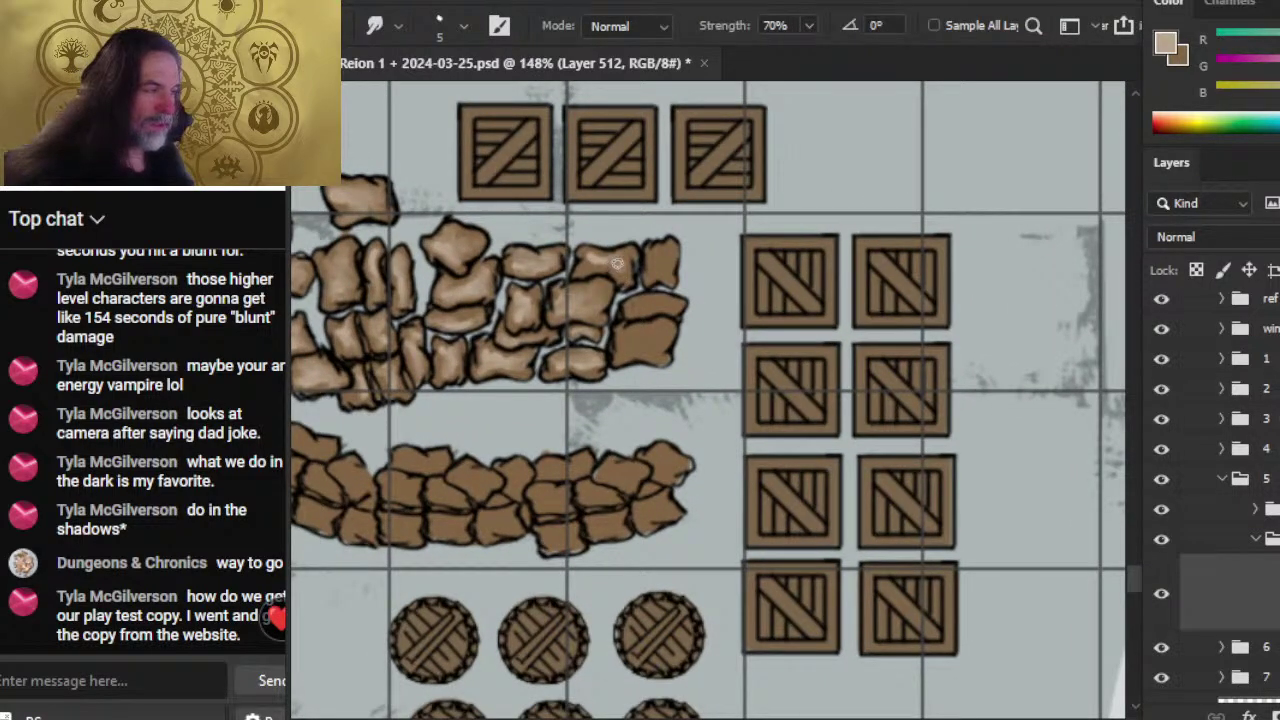
pyautogui.press('b')
pyautogui.press('r')
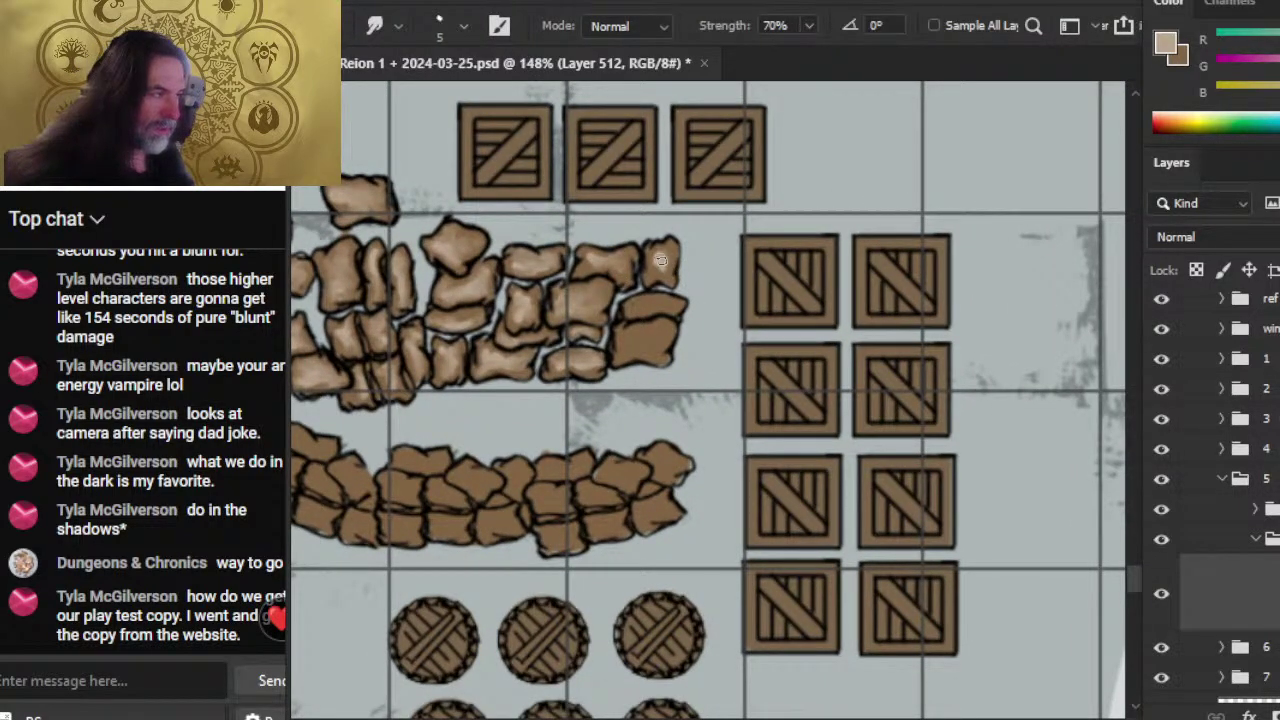
# - Highlight and smudge the two stacked bags at the scattered pile's lower right end
pyautogui.press('b')
pyautogui.press('r')
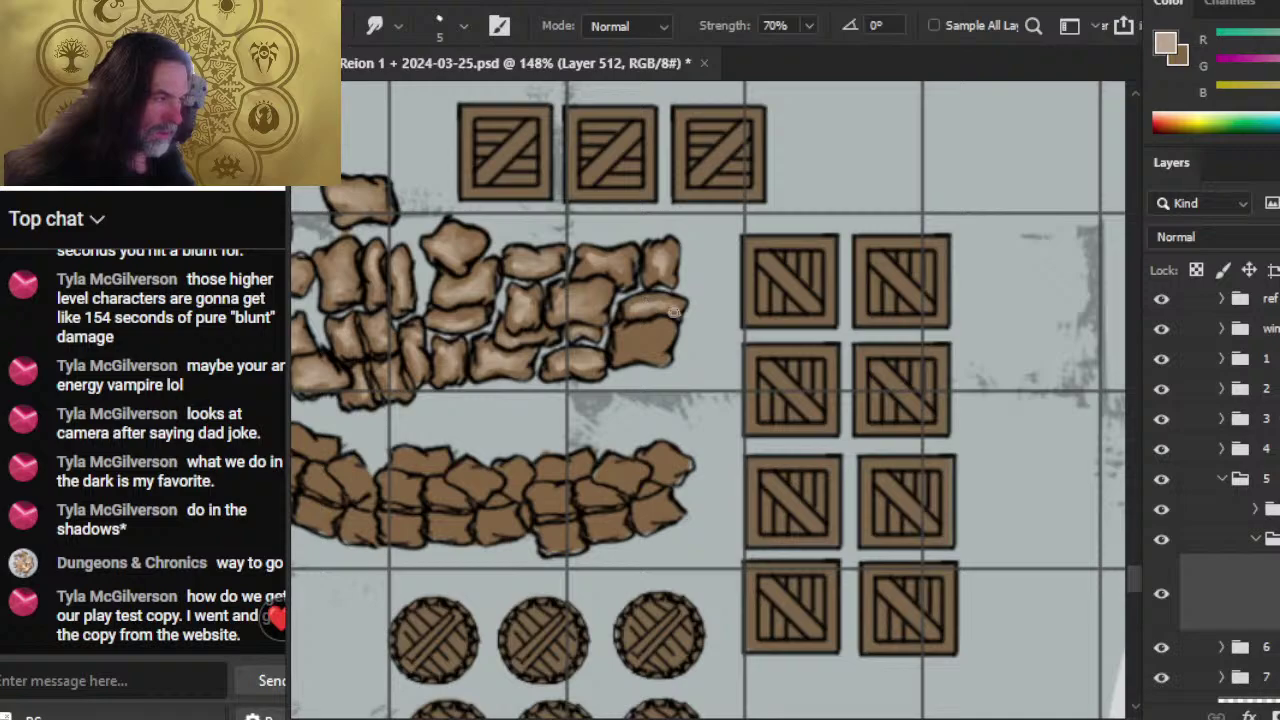
pyautogui.press('b')
pyautogui.press('r')
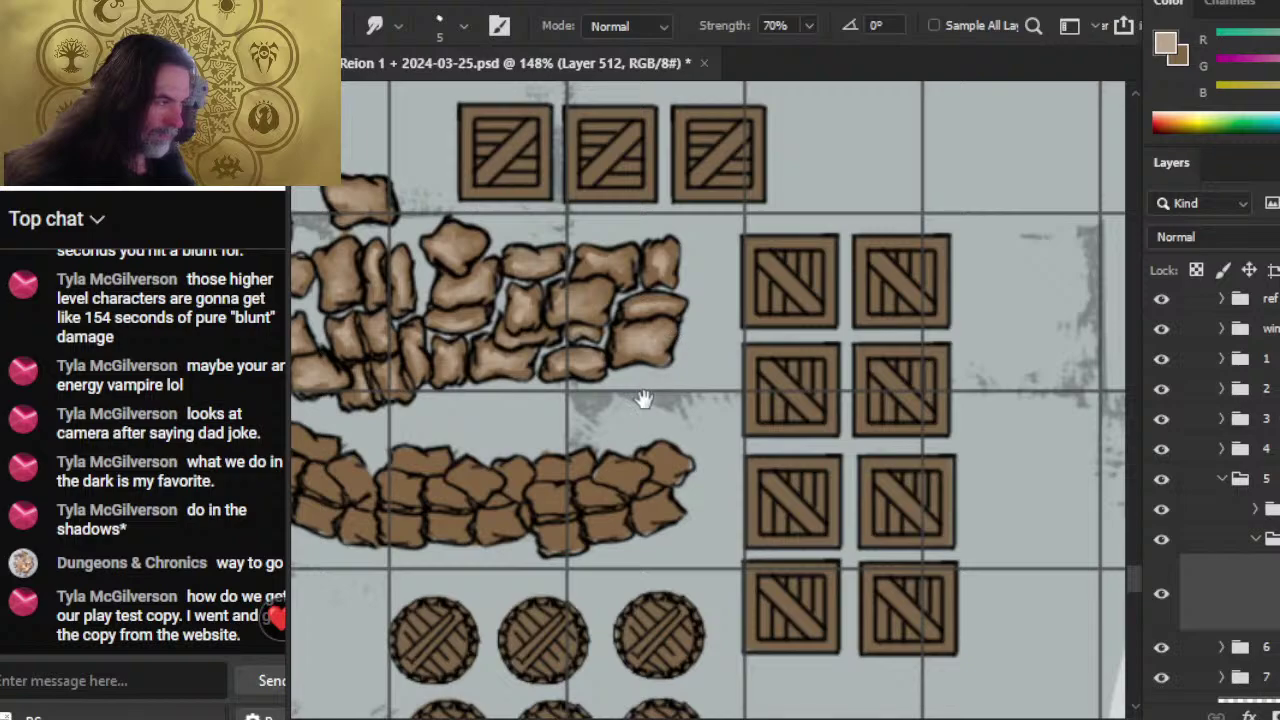
# - Paint and blend light tan highlights on the three bags along the left edge of the curved sandbag row
pyautogui.moveTo(643, 400)
pyautogui.mouseDown()
pyautogui.moveTo(825, 345)
pyautogui.moveTo(807, 345)
pyautogui.mouseUp()
pyautogui.press('b')
pyautogui.moveTo(468, 373); pyautogui.dragTo(478, 385)
pyautogui.press('r')
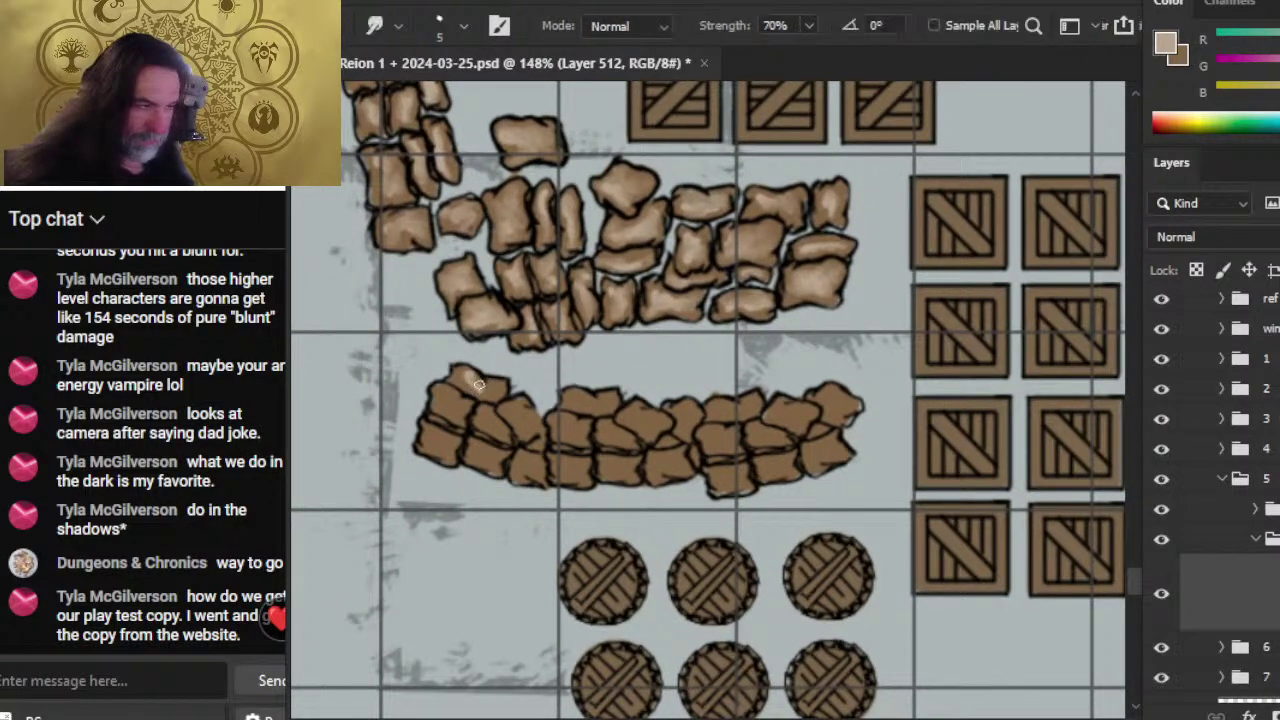
pyautogui.press('b')
pyautogui.press('r')
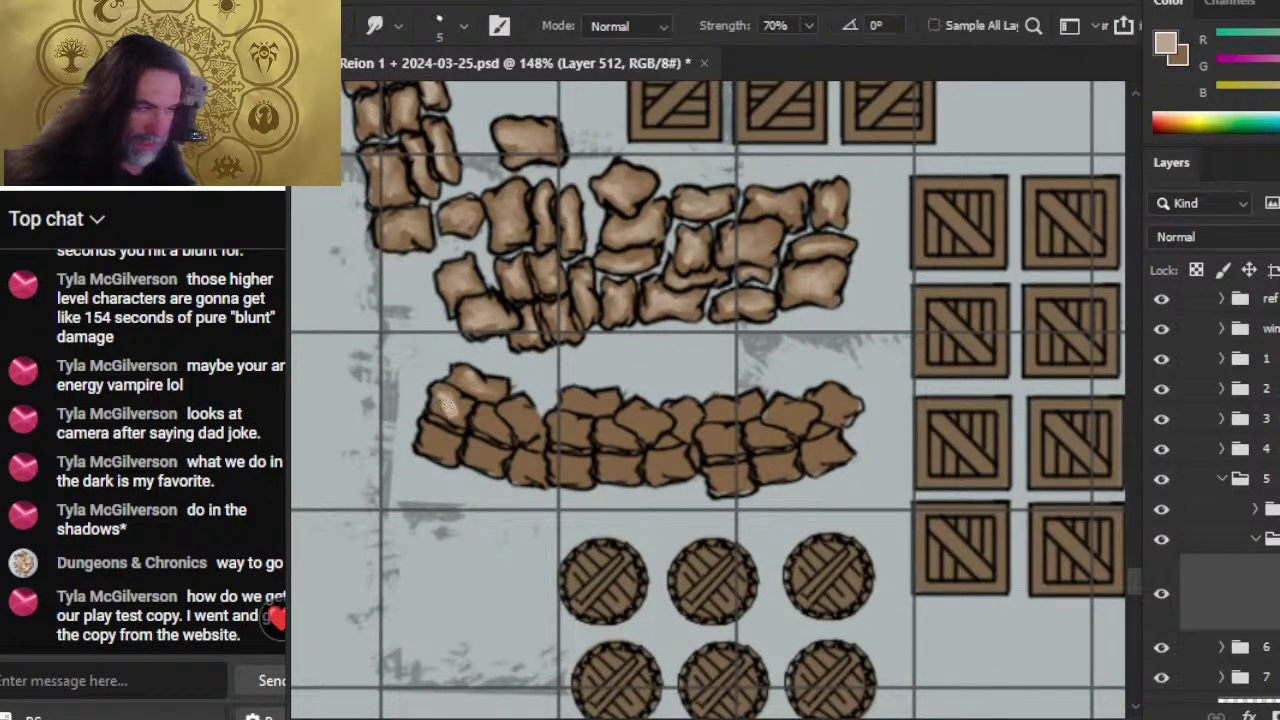
pyautogui.press('b')
pyautogui.press('r')
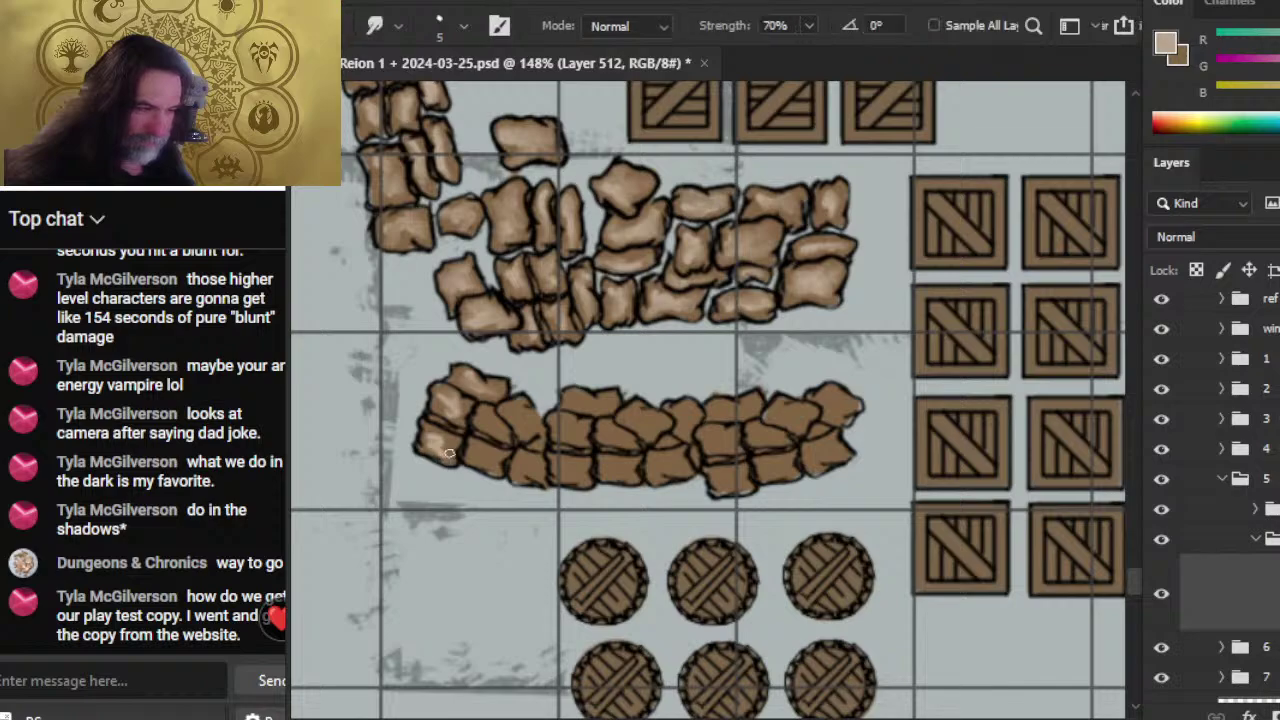
# - Highlight and smudge the two inner middle bags and the lower middle bag in the curved row's left section
pyautogui.press('b')
pyautogui.press('r')
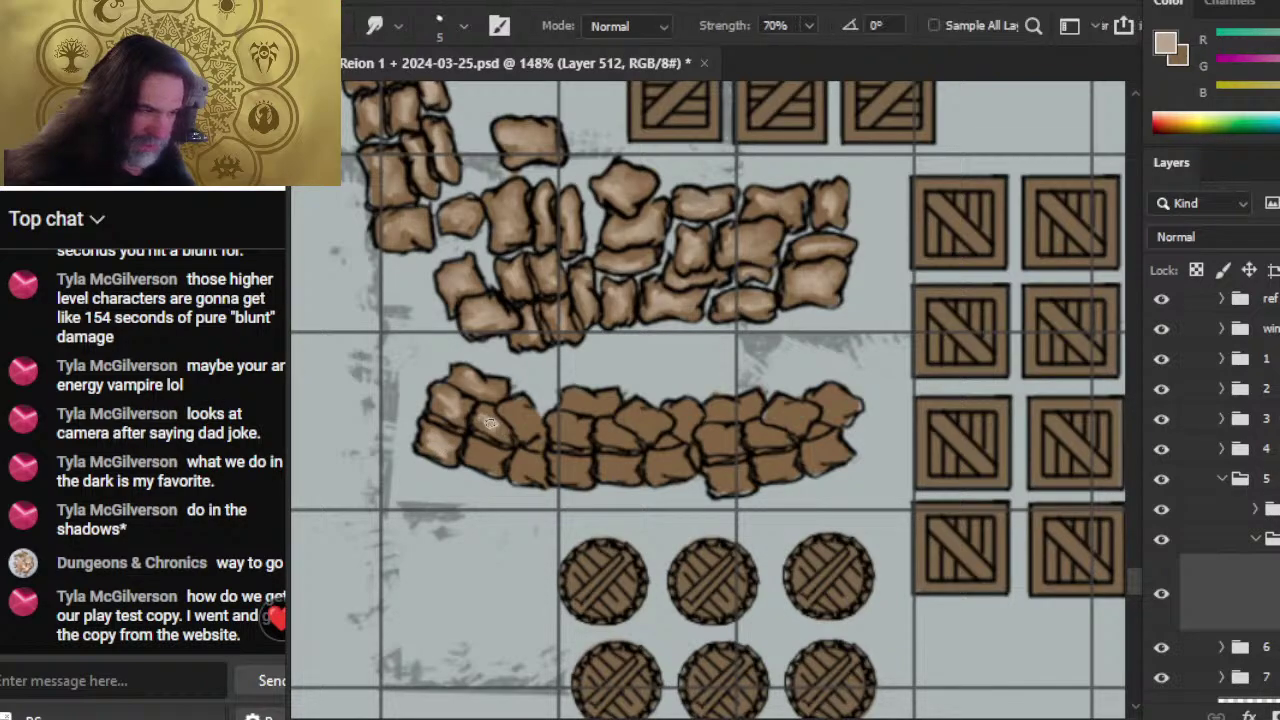
pyautogui.press('b')
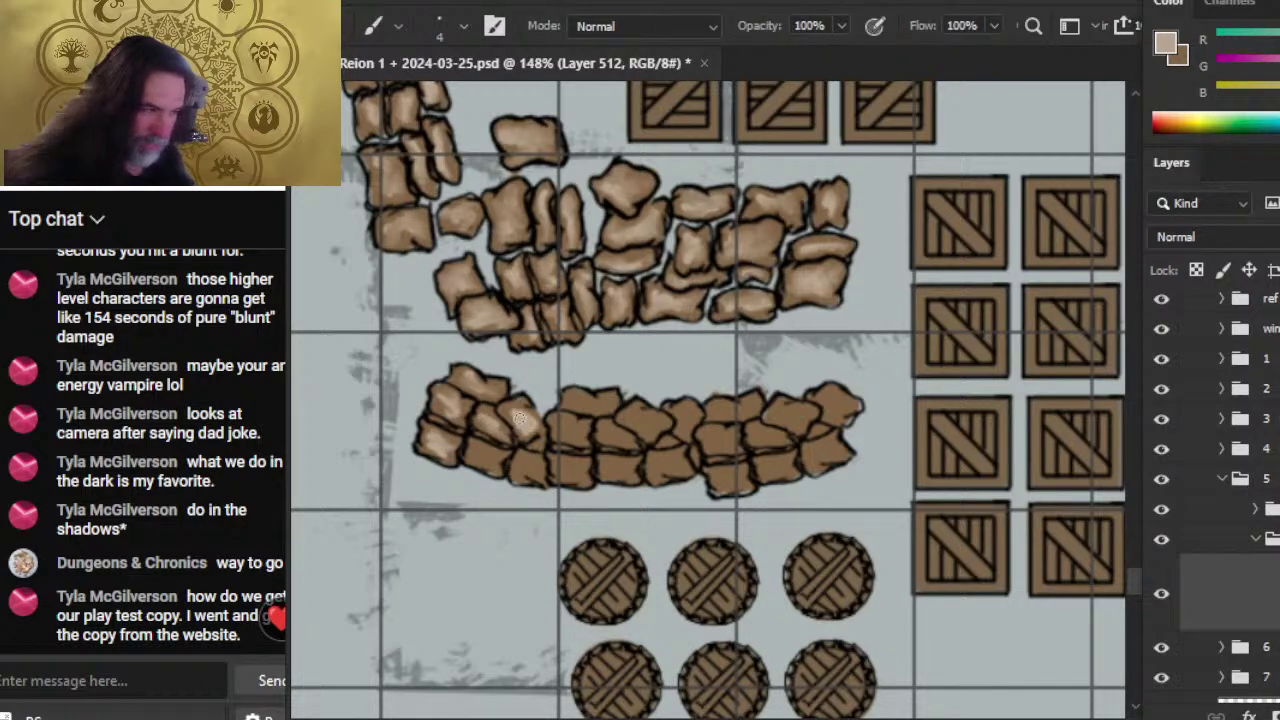
pyautogui.press('r')
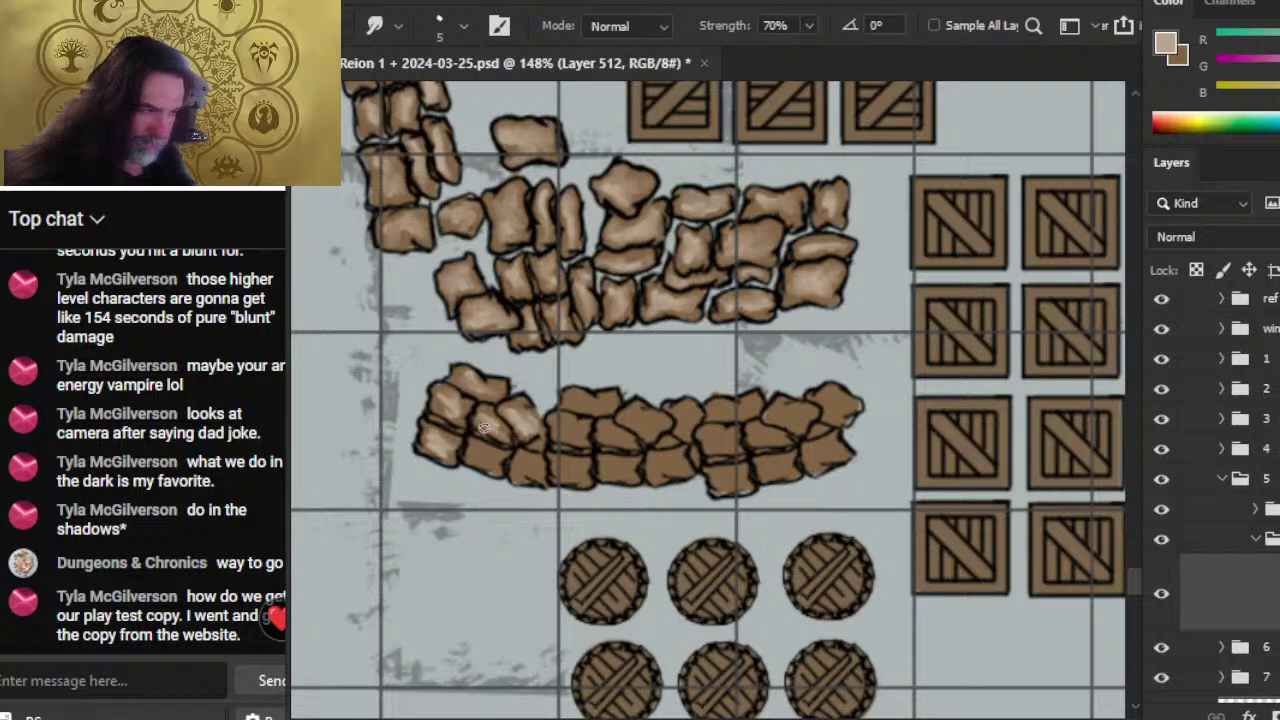
pyautogui.press('b')
pyautogui.press('r')
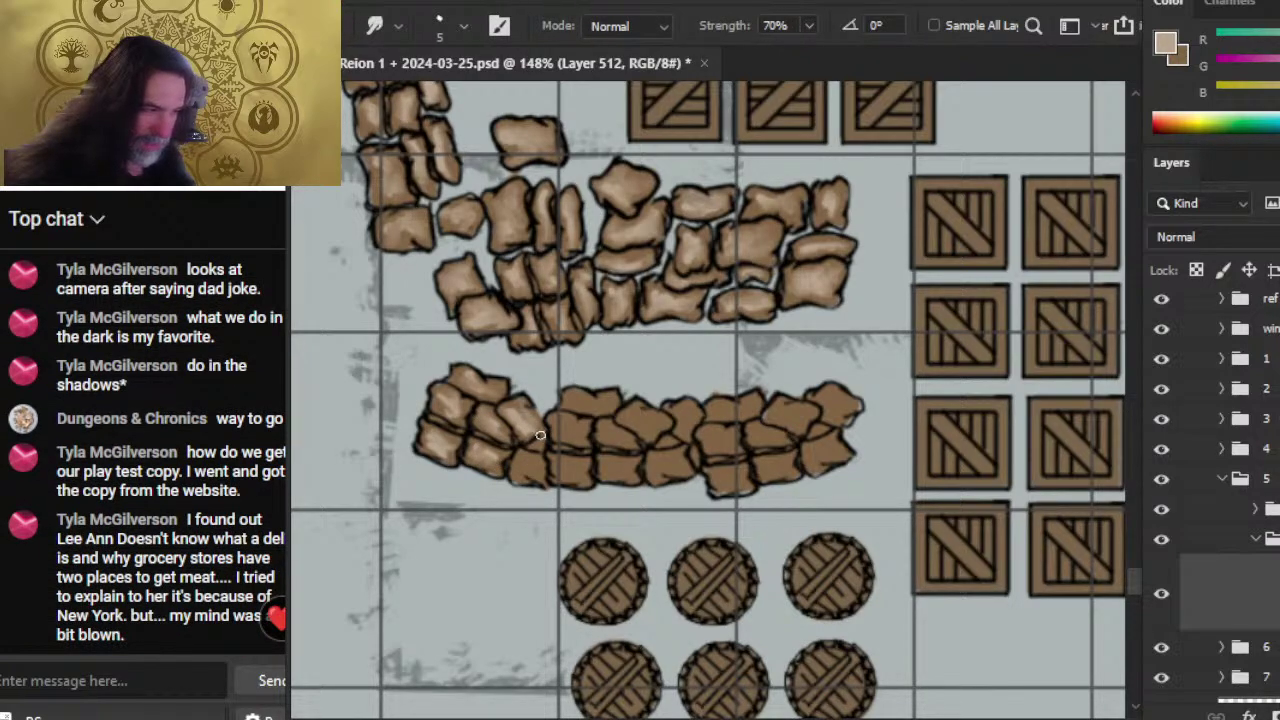
# - Highlight and smudge the top bag and the bag below it at the left of the curved row's middle section
pyautogui.press('b')
pyautogui.press('r')
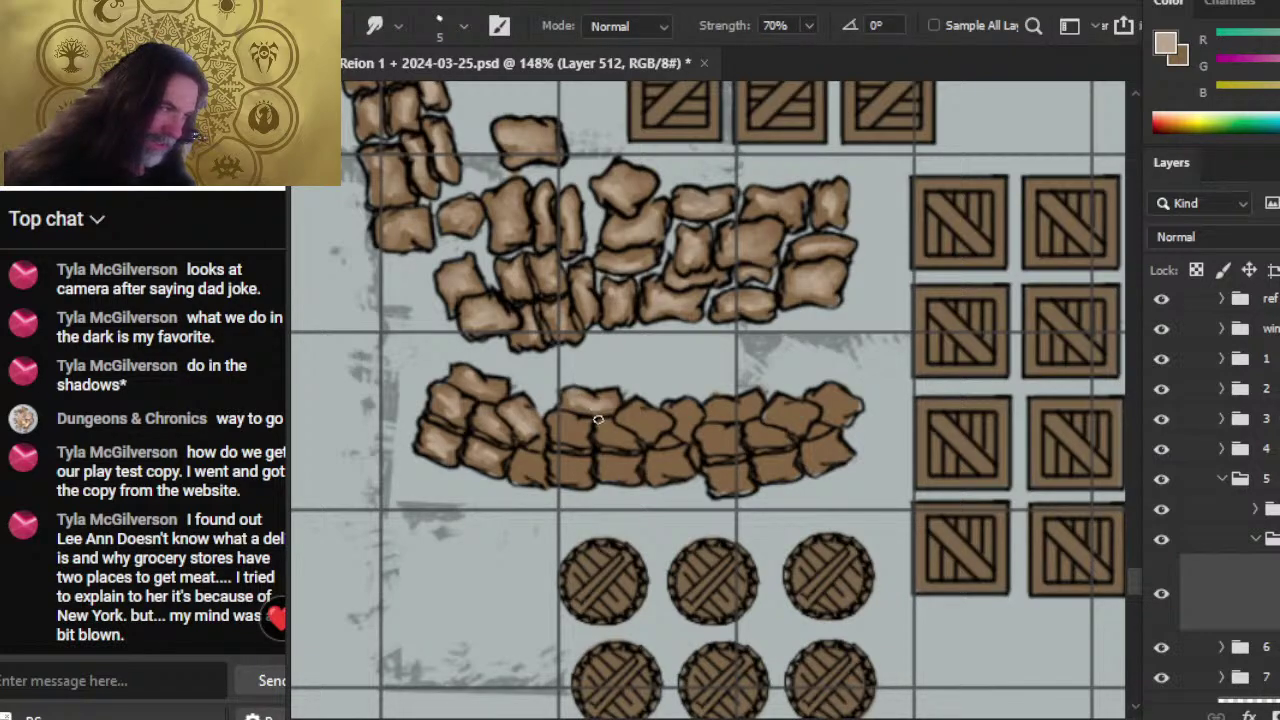
pyautogui.press('b')
pyautogui.press('r')
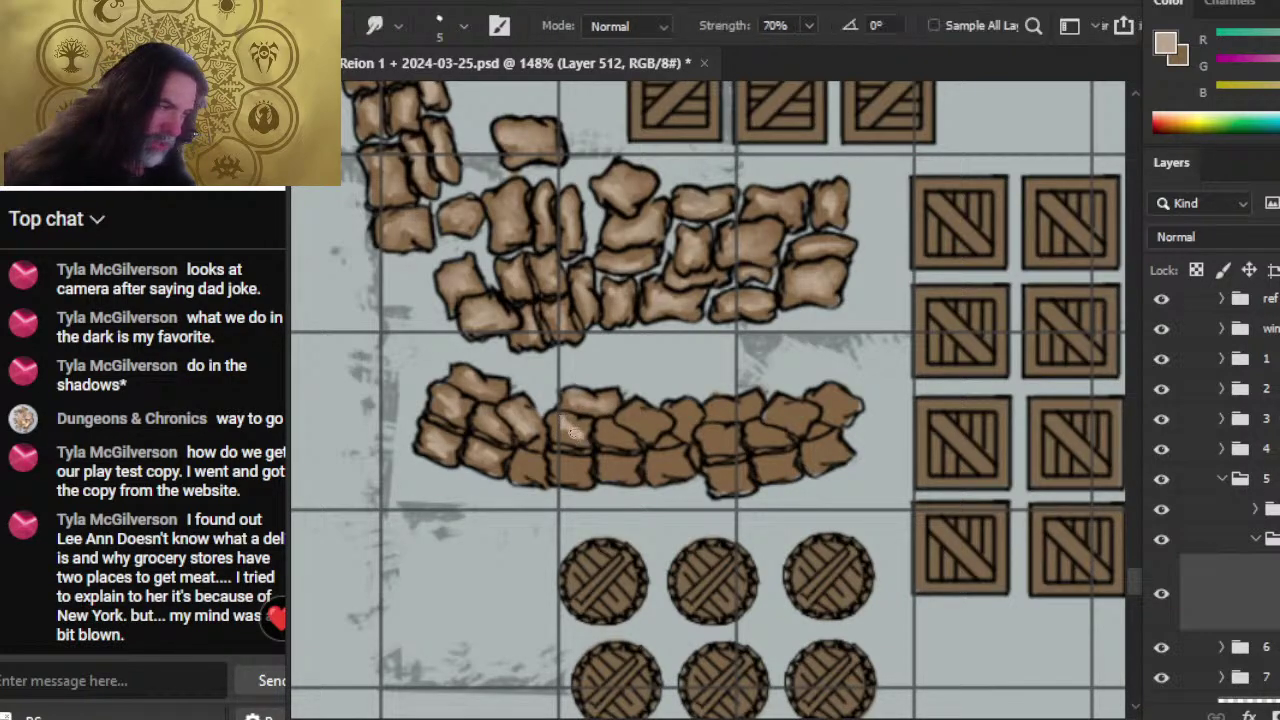
pyautogui.press('b')
pyautogui.press('r')
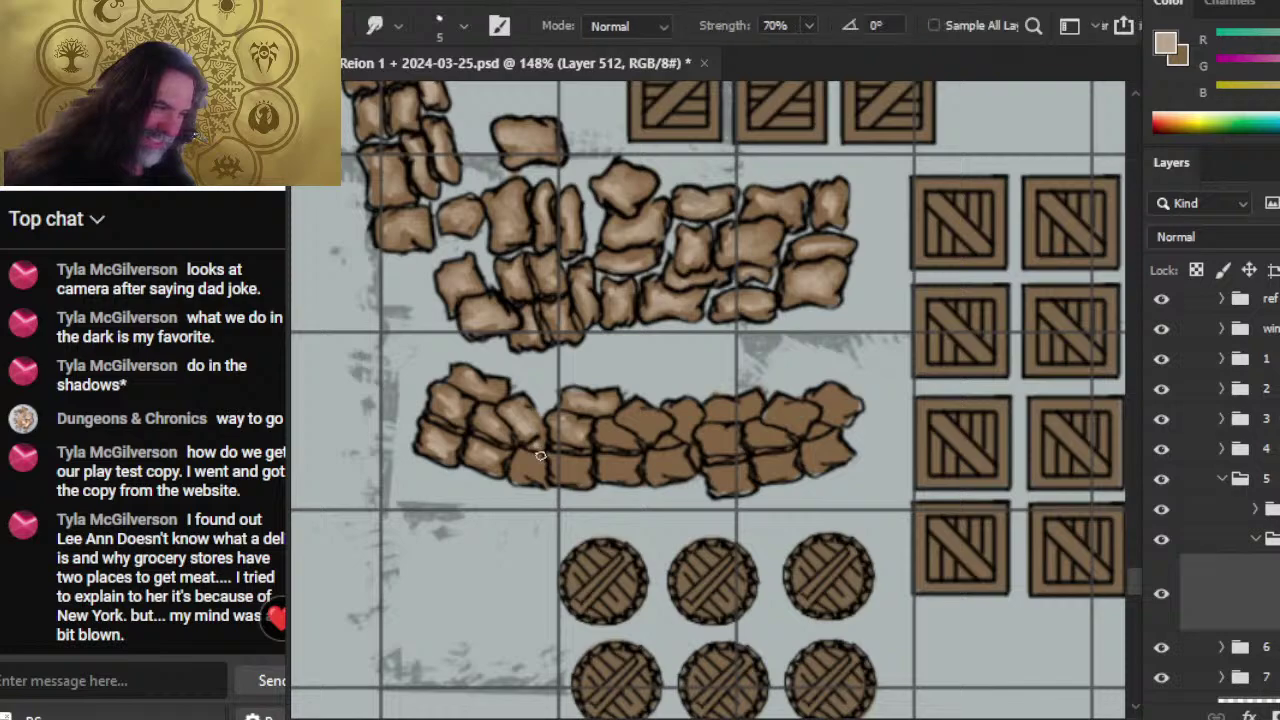
# - Highlight and smudge the lower right bag of the curved row's left section and the neighbouring lower left bag of its middle section
pyautogui.press('b')
pyautogui.press('r')
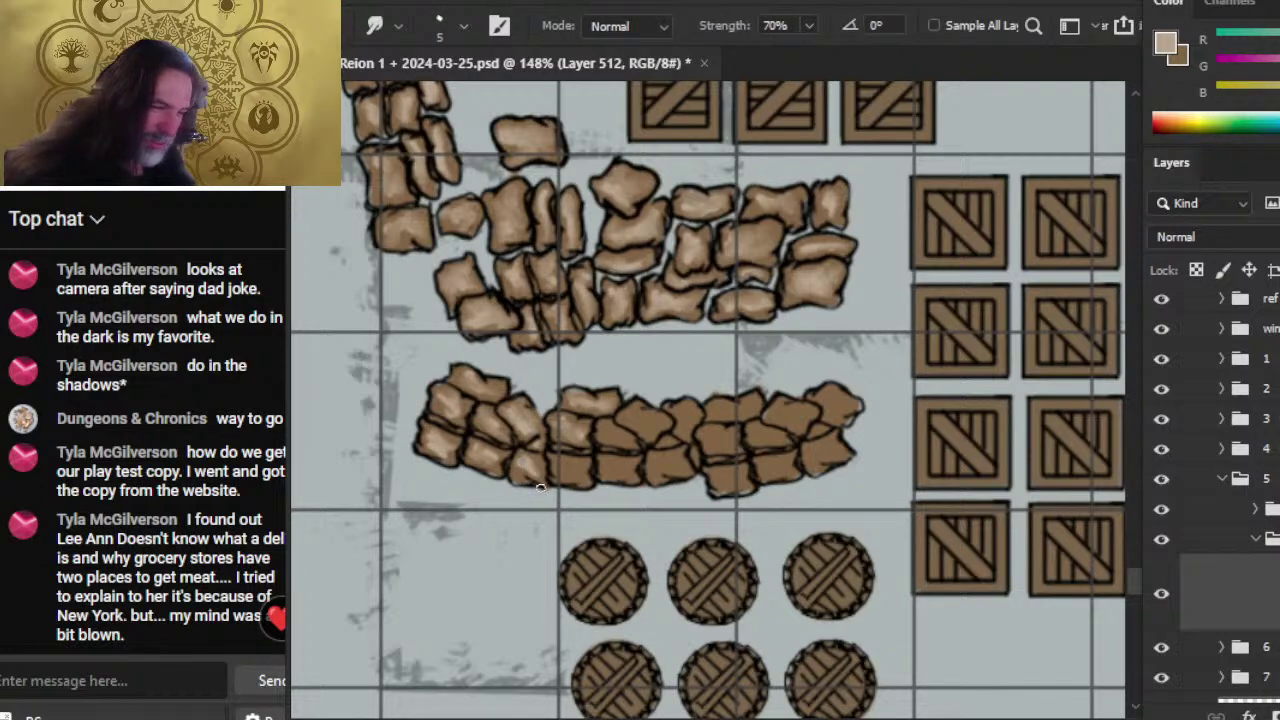
pyautogui.press('b')
pyautogui.press('r')
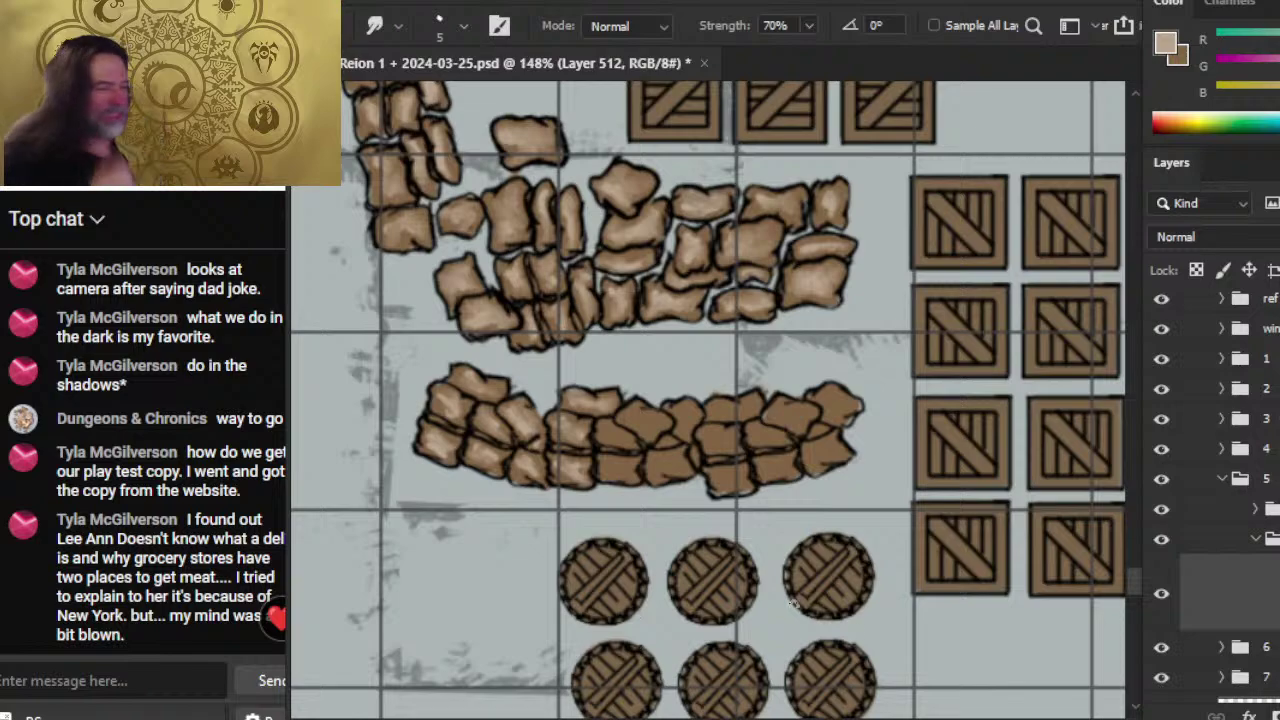
# - Paint and blend light tan highlights on the top centre, inner and lower centre bags of the curved row's middle section
pyautogui.moveTo(690, 469); pyautogui.dragTo(595, 424)
pyautogui.press('b')
pyautogui.moveTo(553, 383); pyautogui.dragTo(550, 376)
pyautogui.press('r')
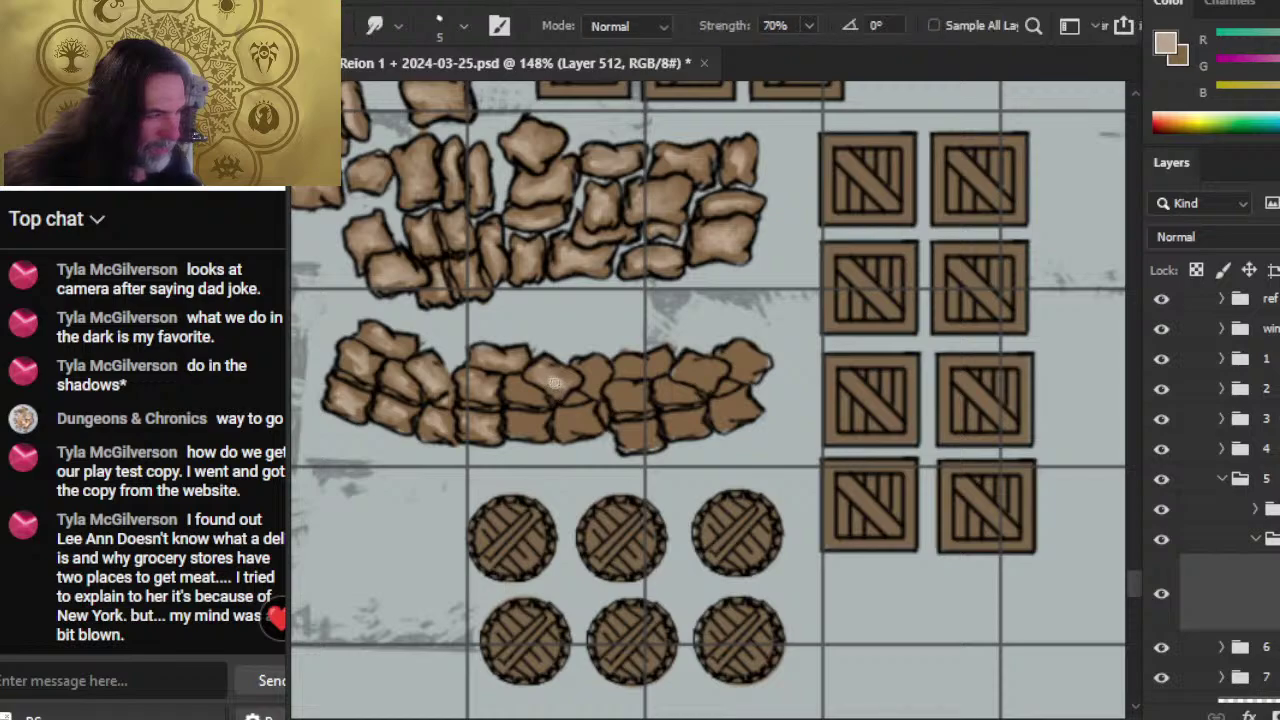
pyautogui.press('b')
pyautogui.moveTo(510, 391)
pyautogui.mouseDown()
pyautogui.moveTo(525, 395)
pyautogui.moveTo(532, 424)
pyautogui.mouseUp()
pyautogui.press('r')
pyautogui.press('b')
pyautogui.press('r')
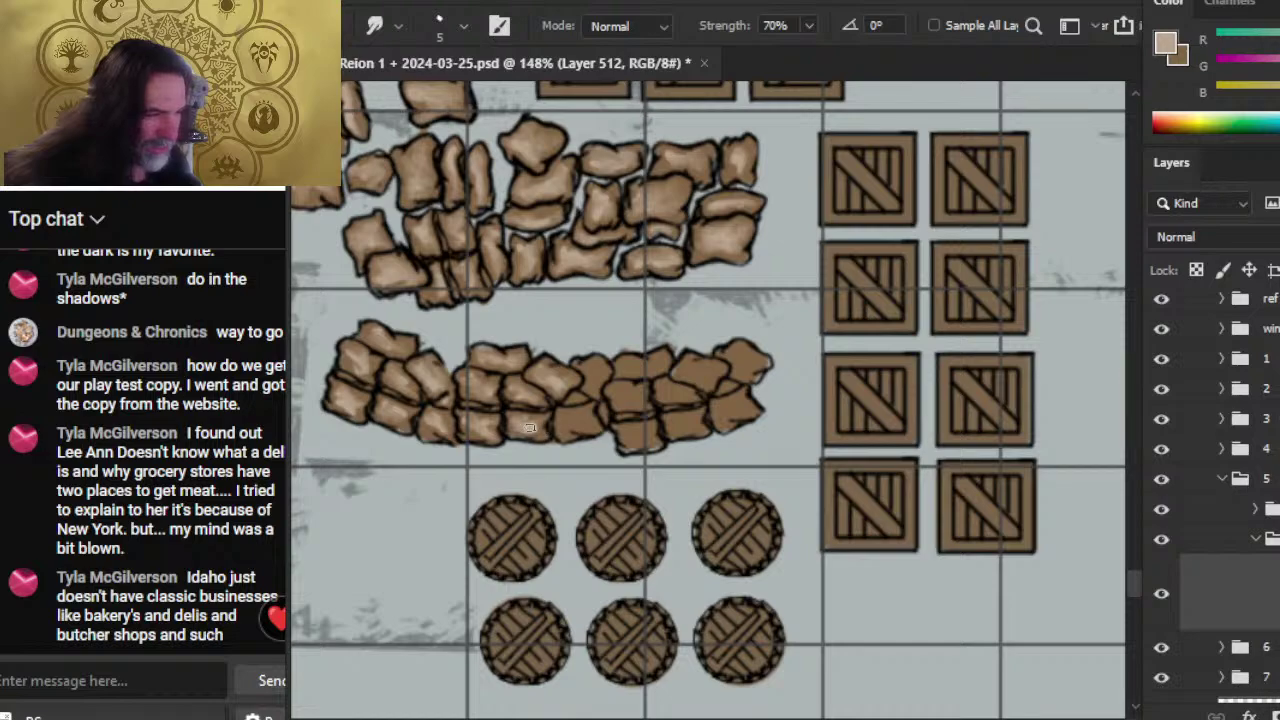
# - Highlight and smudge the middle section's two right-end bags and the right section's top left bag with the bag below it
pyautogui.press('b')
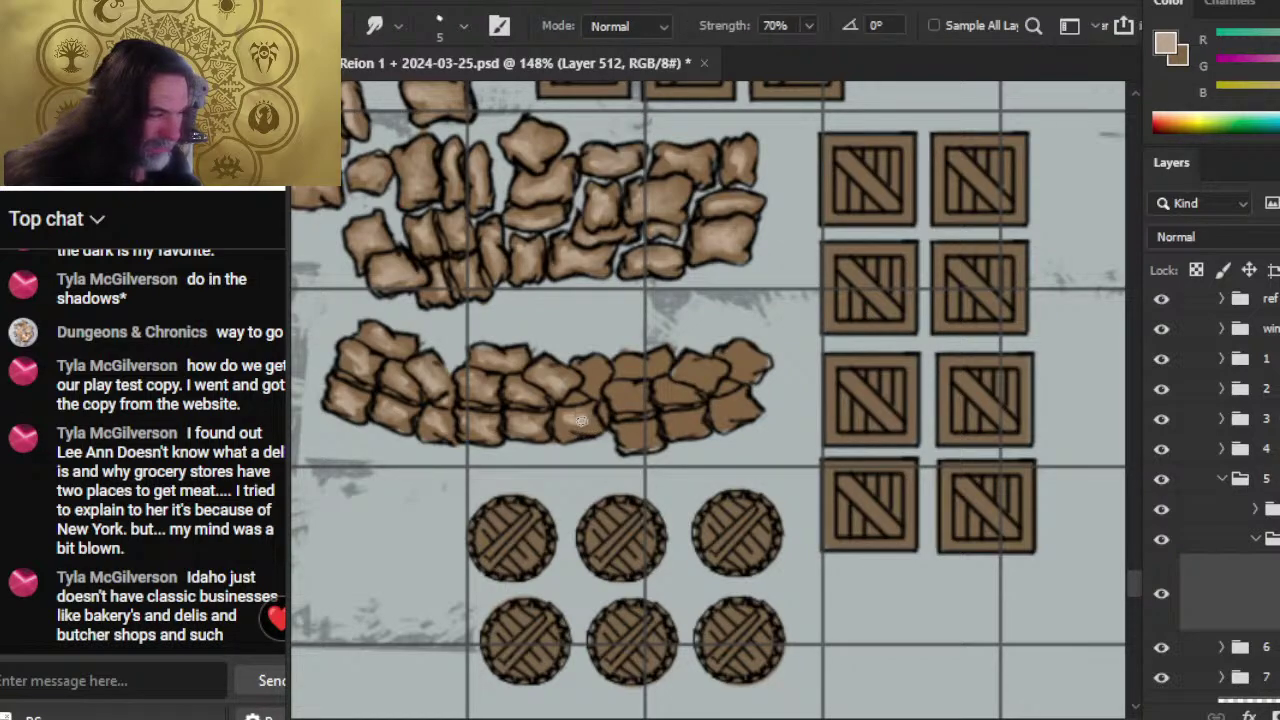
pyautogui.press('b')
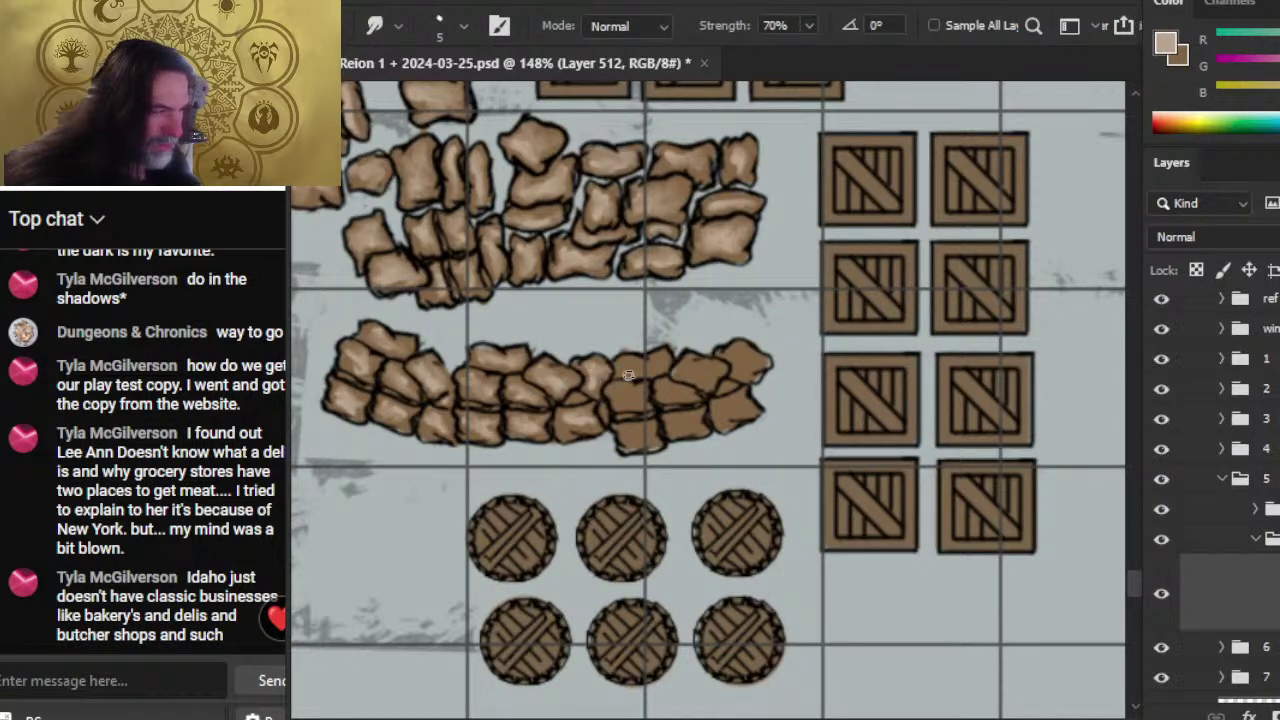
pyautogui.press('b')
pyautogui.moveTo(638, 368)
pyautogui.mouseDown()
pyautogui.moveTo(660, 368)
pyautogui.moveTo(616, 394)
pyautogui.mouseUp()
pyautogui.press('b')
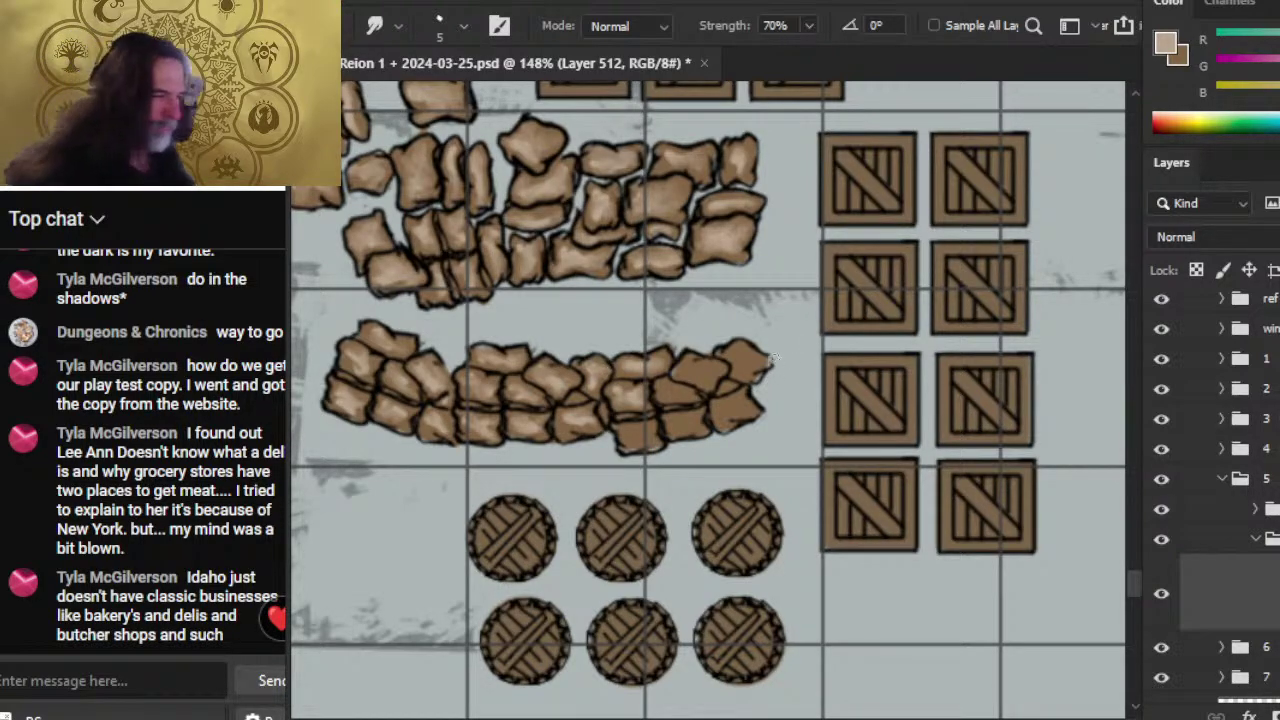
# - Highlight and smudge the two remaining top bags and the inner middle bag of the curved row's right section
pyautogui.press('b')
pyautogui.press('r')
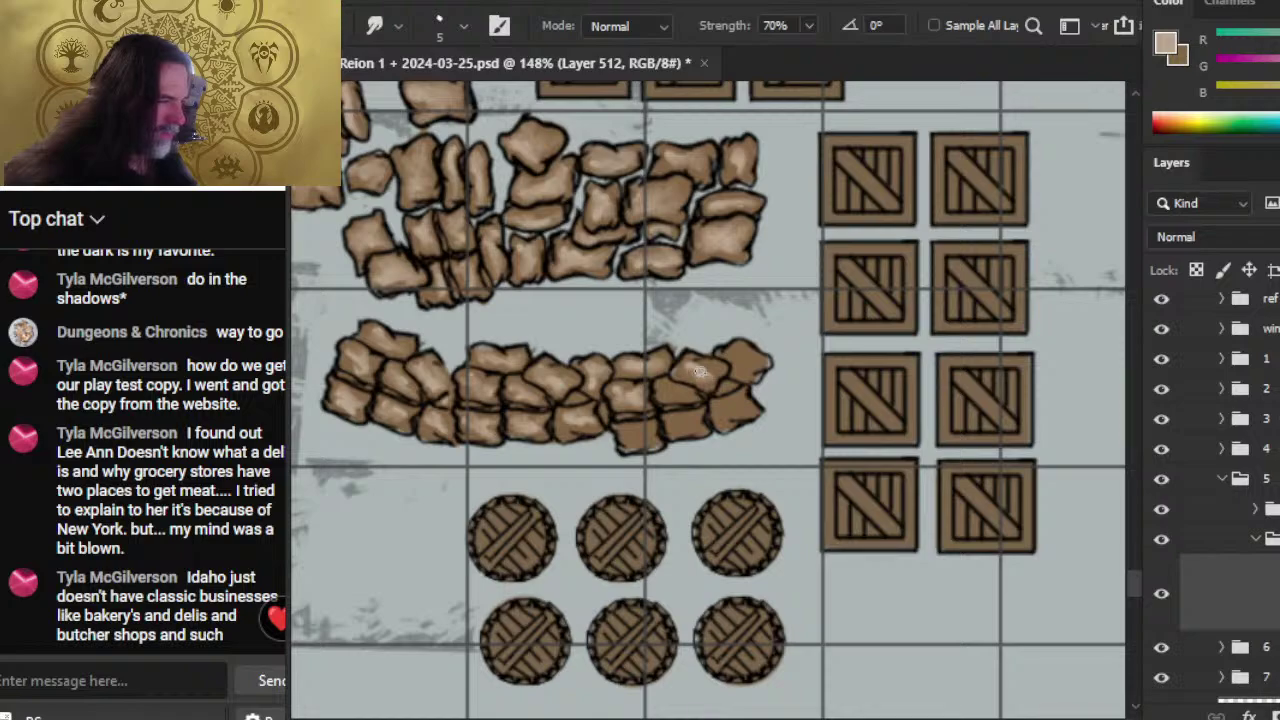
pyautogui.press('b')
pyautogui.press('r')
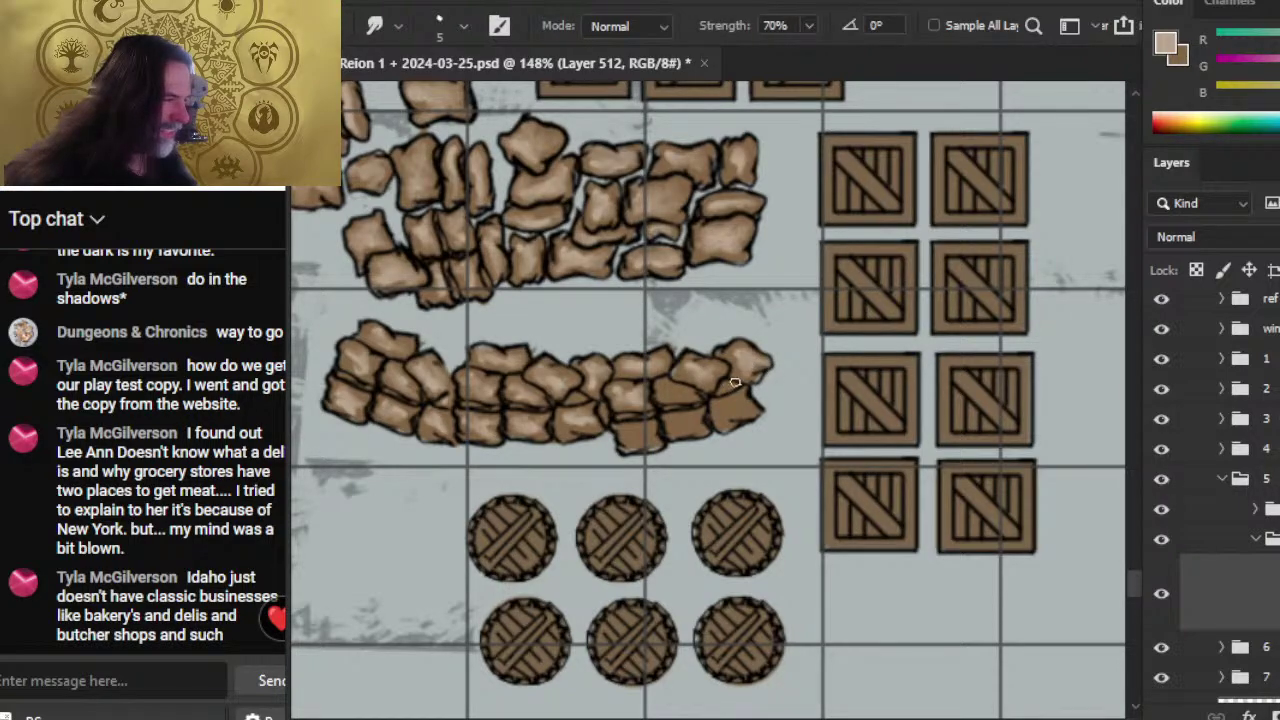
pyautogui.press('b')
pyautogui.press('r')
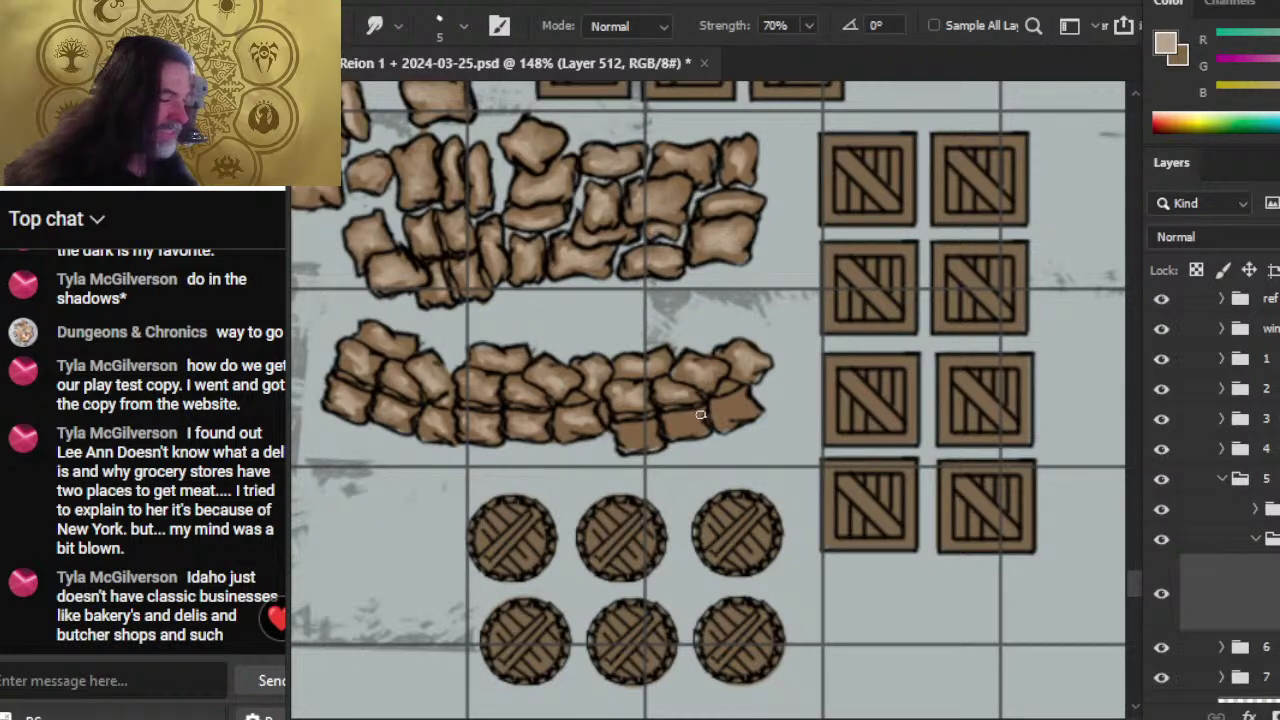
# - Paint and blend light tan highlights on the three bottom bags of the curved row's right section, including the right-end bag
pyautogui.press('b')
pyautogui.press('r')
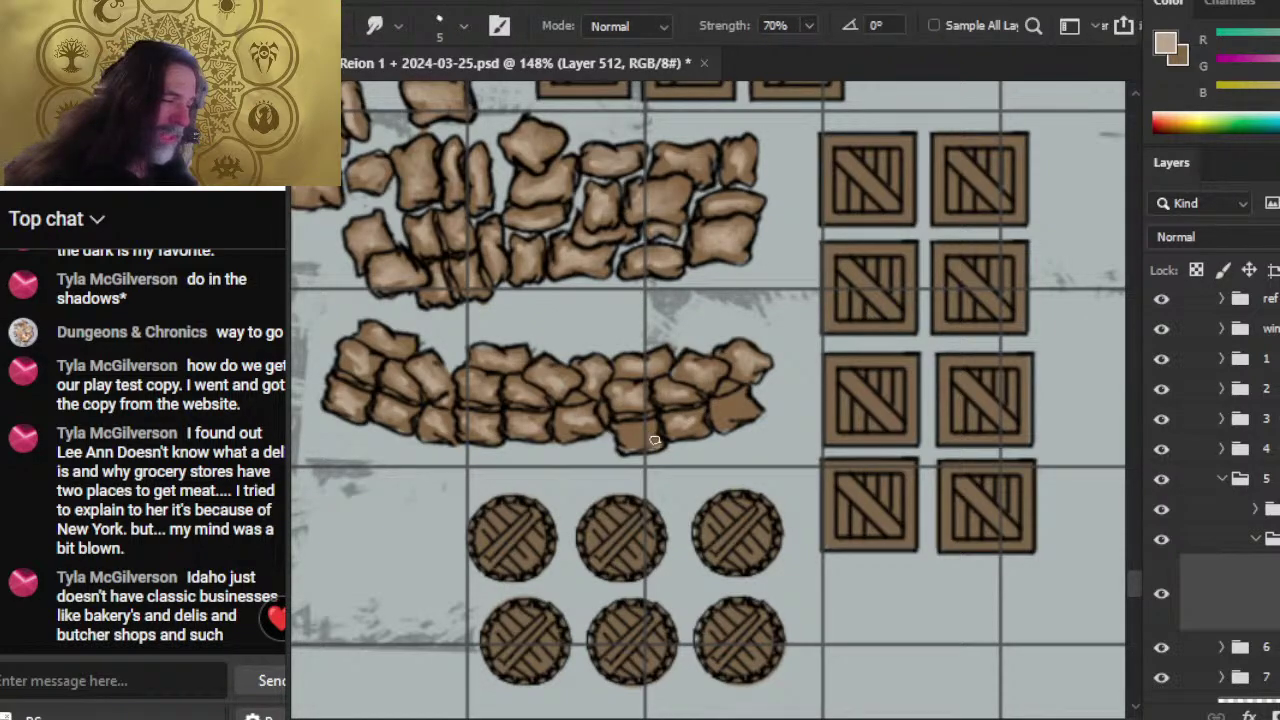
pyautogui.press('b')
pyautogui.press('r')
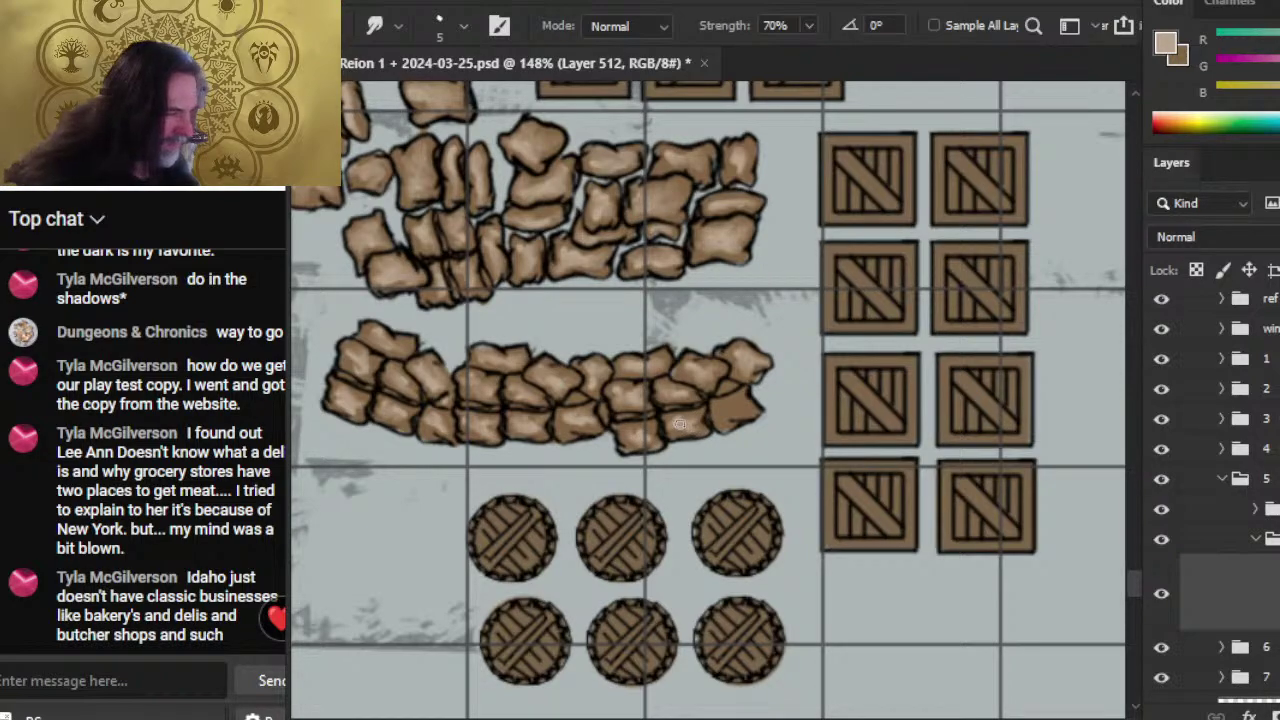
pyautogui.press('b')
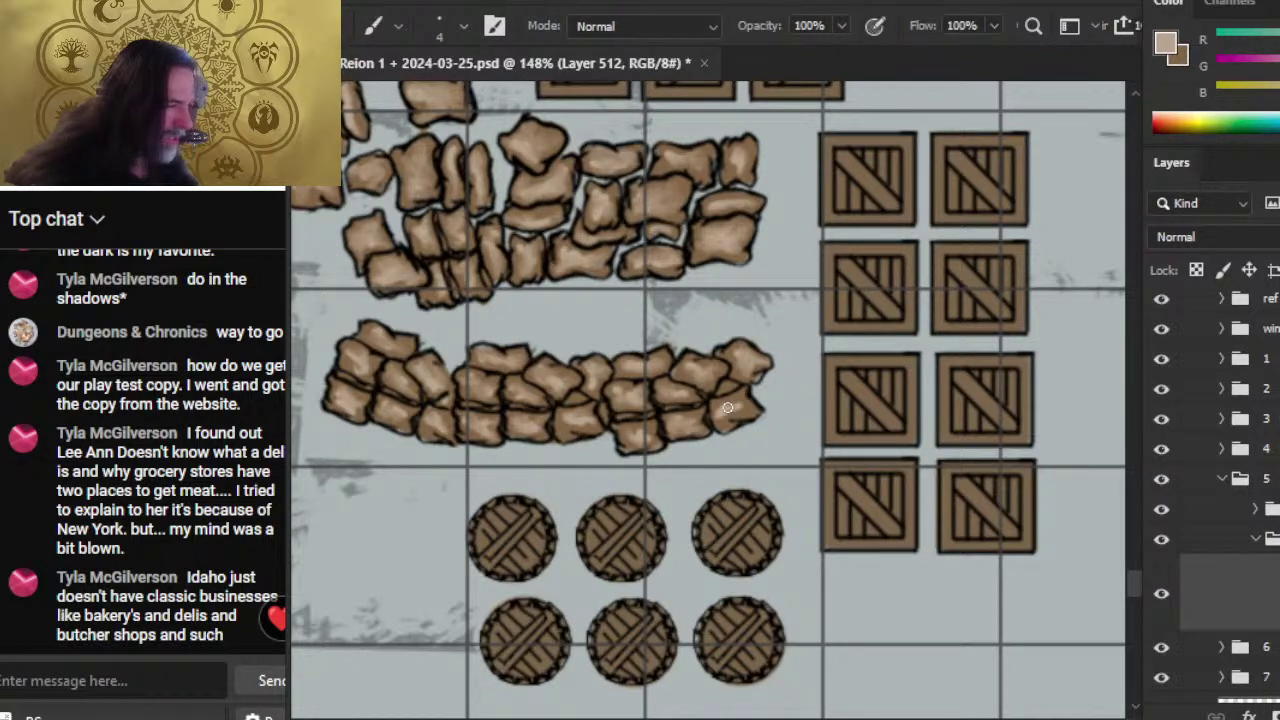
pyautogui.press('r')
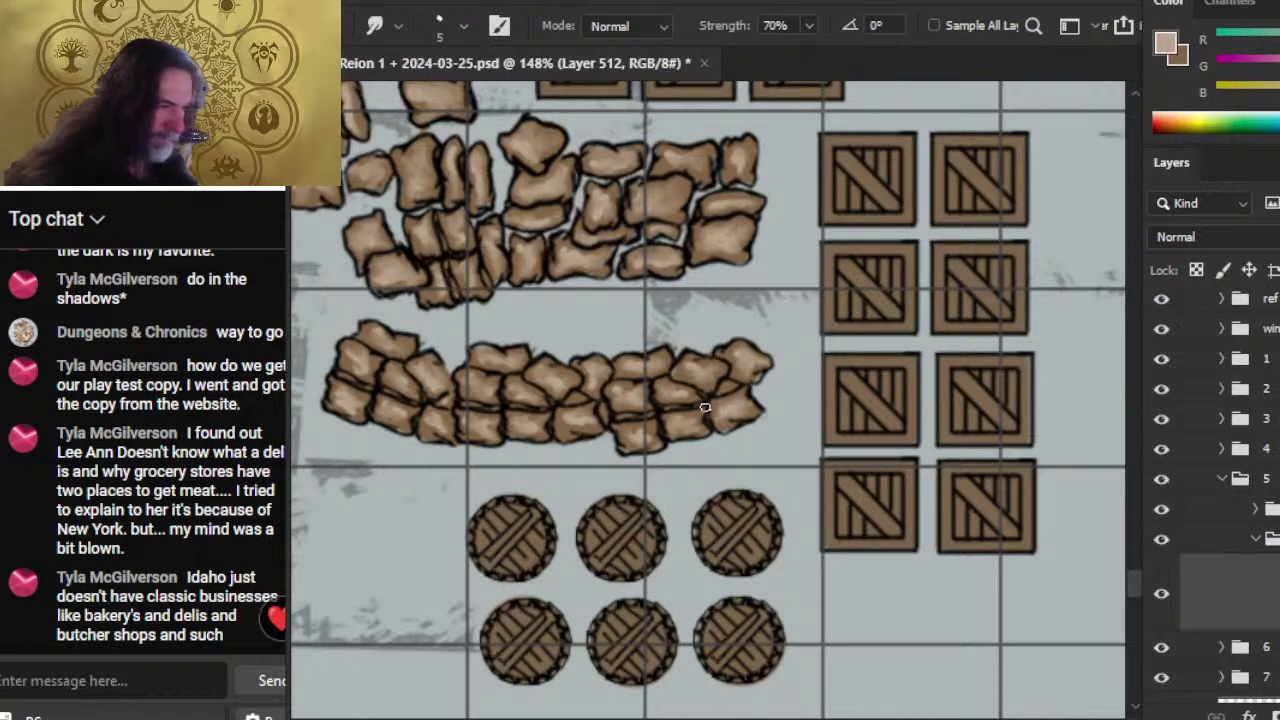
# - Collapse the COLOR group and group 5, and rename the latter "5 storage room" without the trailing number
pyautogui.press('z')
pyautogui.moveTo(766, 449); pyautogui.dragTo(625, 483)
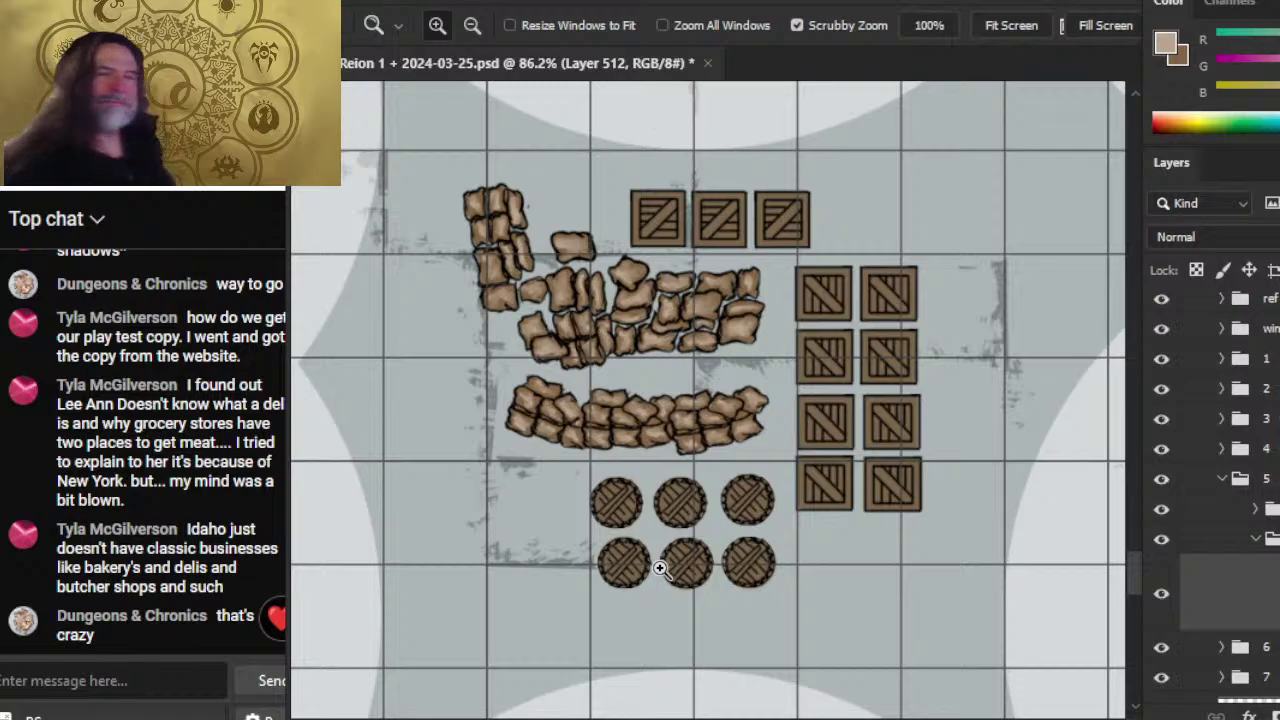
pyautogui.moveTo(949, 435); pyautogui.dragTo(872, 432)
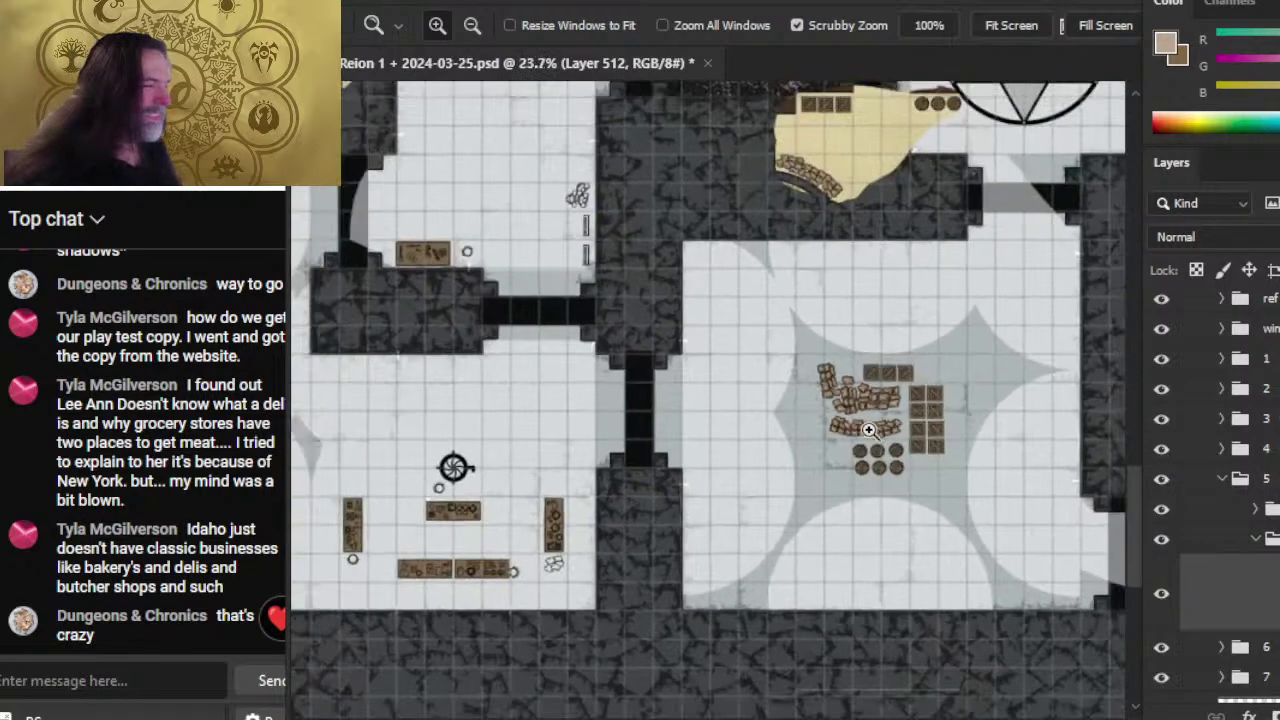
pyautogui.moveTo(1014, 354); pyautogui.dragTo(729, 332)
pyautogui.moveTo(602, 347); pyautogui.dragTo(657, 369)
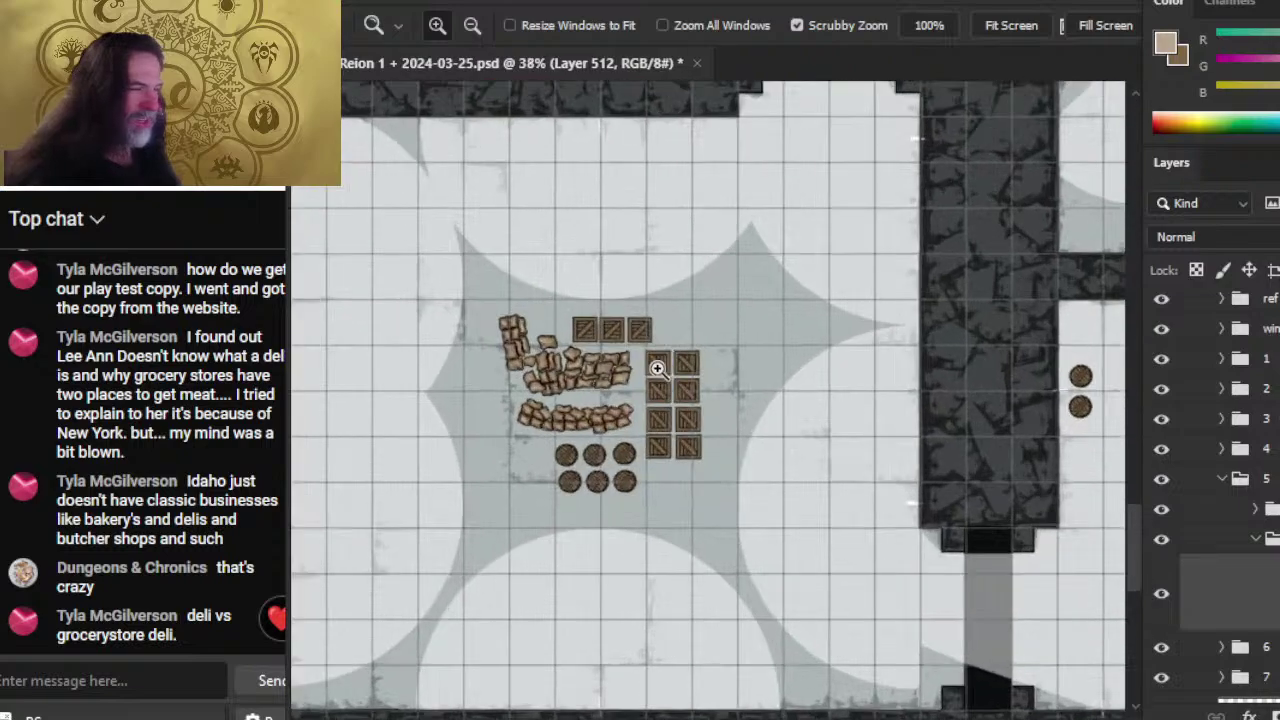
pyautogui.moveTo(817, 437); pyautogui.dragTo(614, 437)
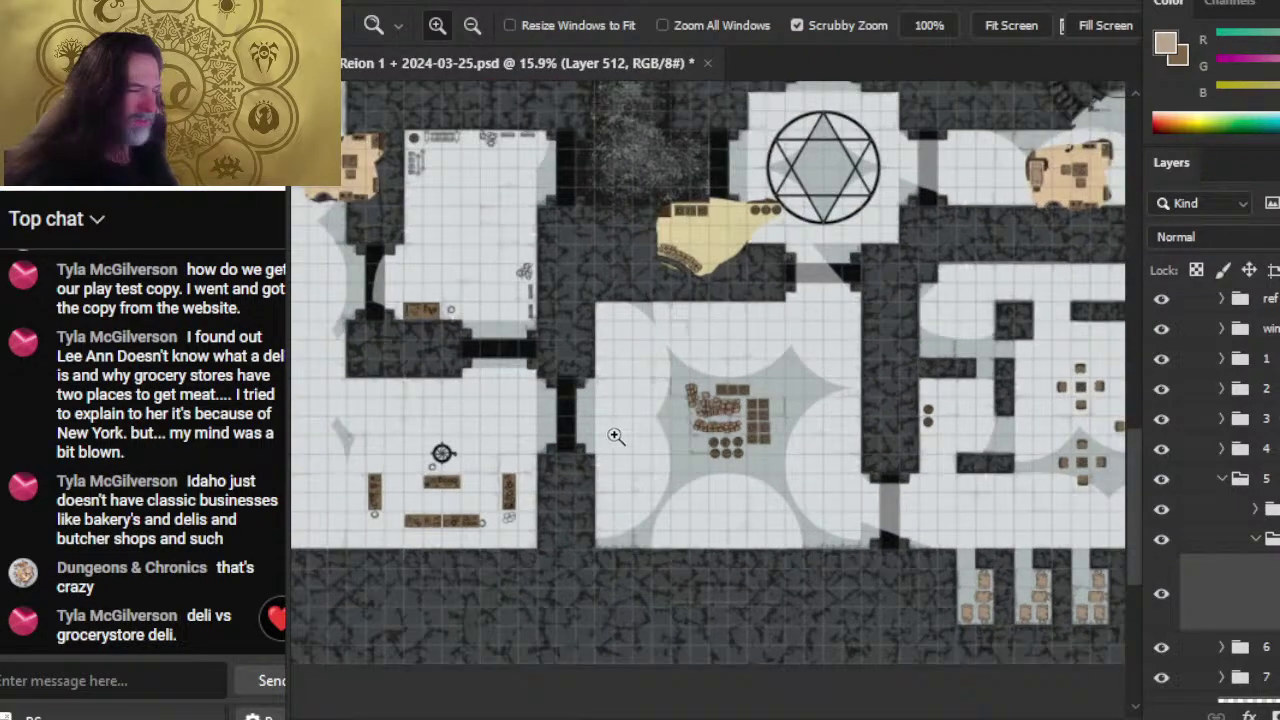
pyautogui.click(1266, 545)
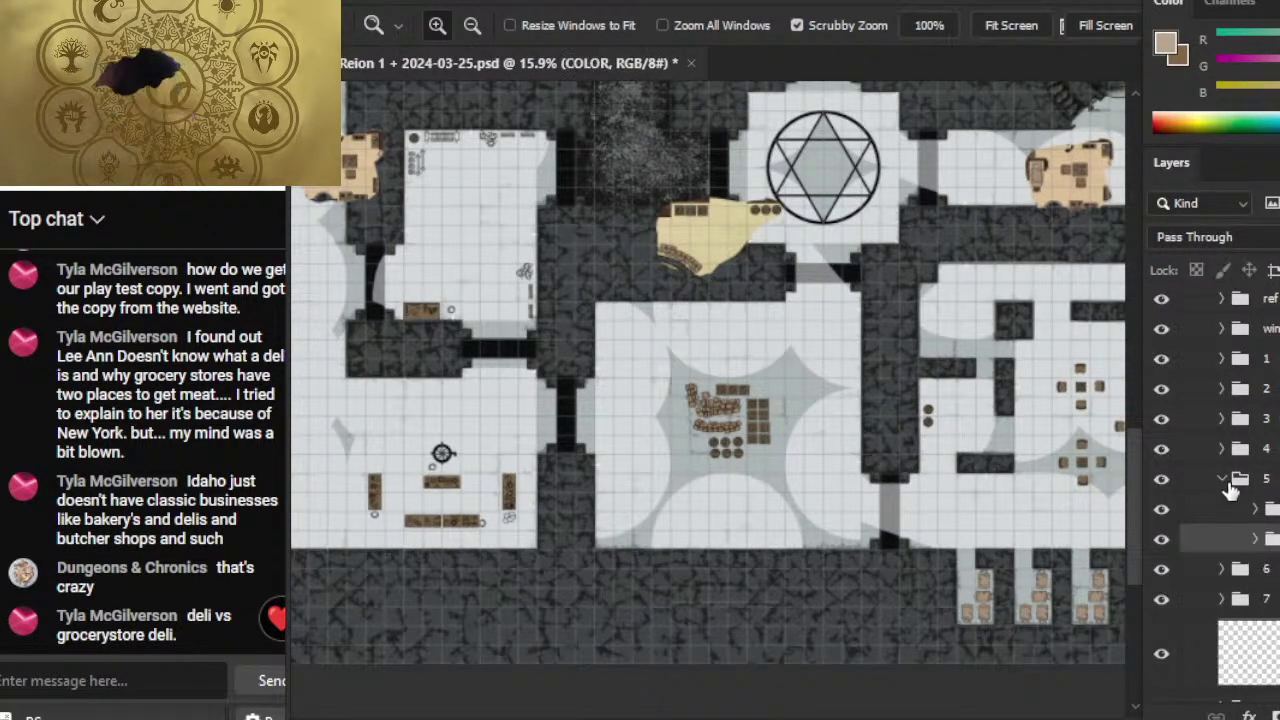
pyautogui.click(1222, 480)
pyautogui.doubleClick(1266, 478)
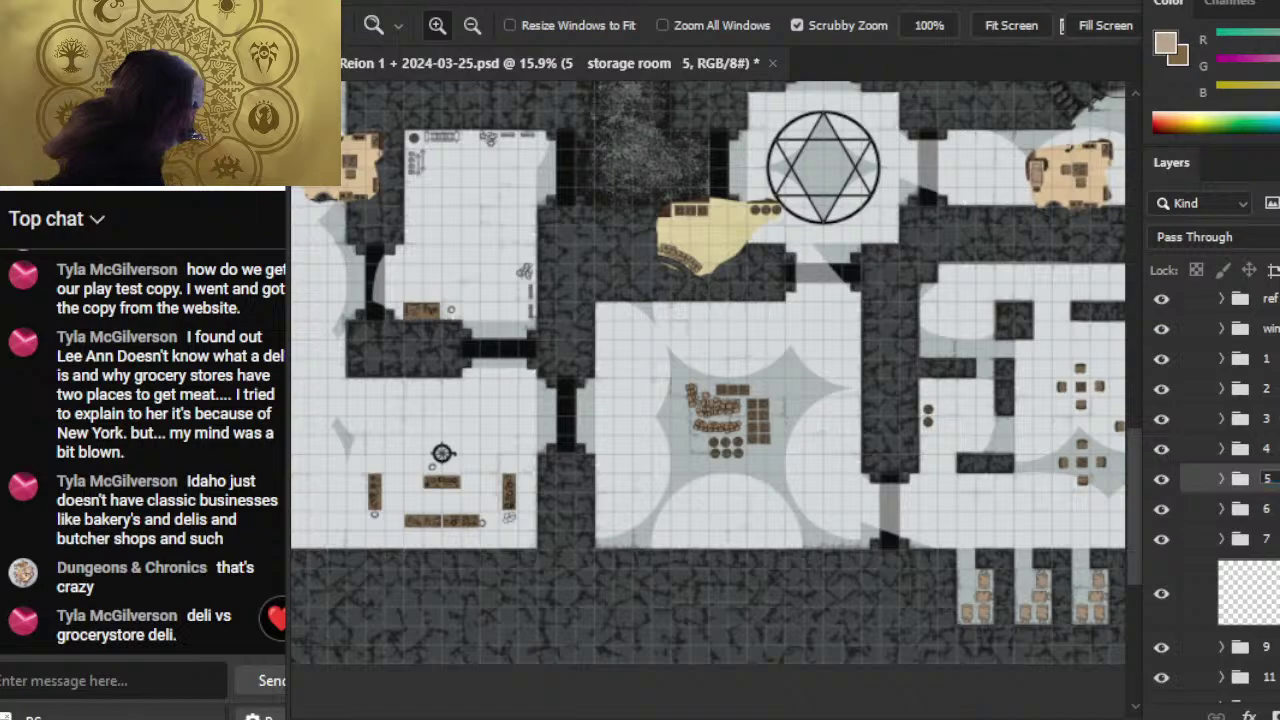
pyautogui.press('Return')
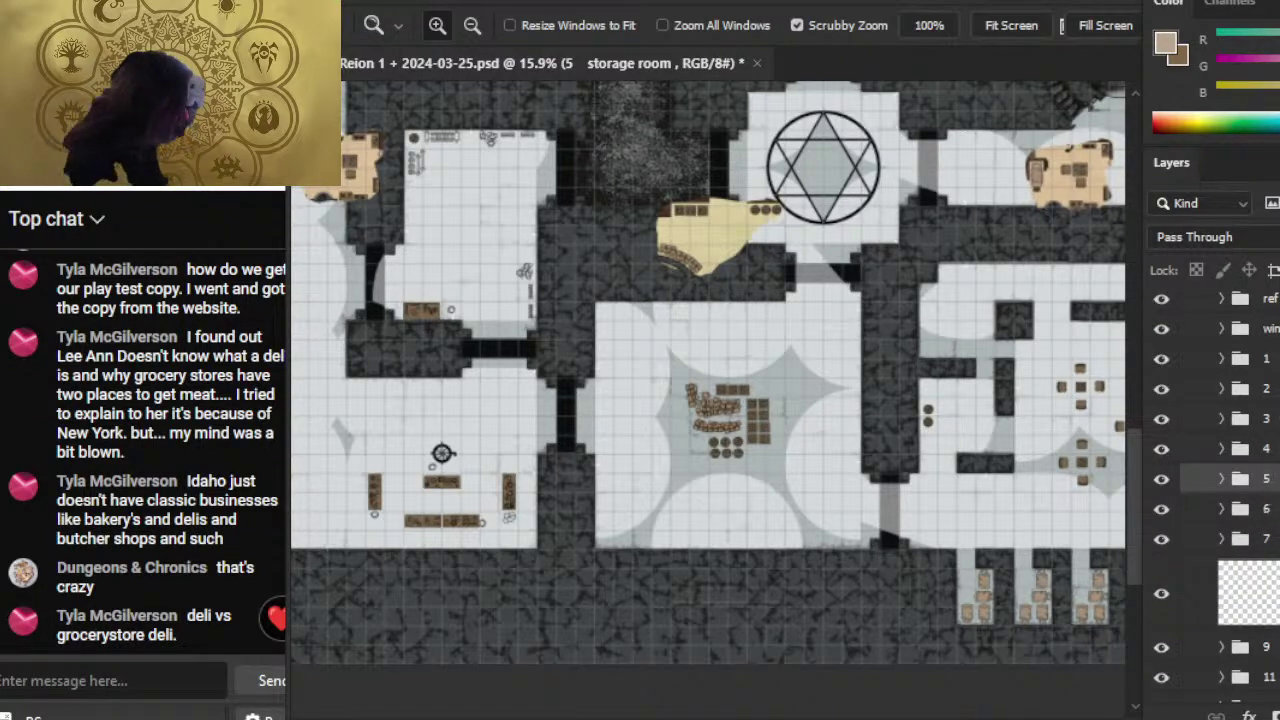
# - Toggle the visibility of layer groups 4, 5 and 1 to examine which map objects each one contains
pyautogui.click(1162, 449)
pyautogui.click(1163, 457)
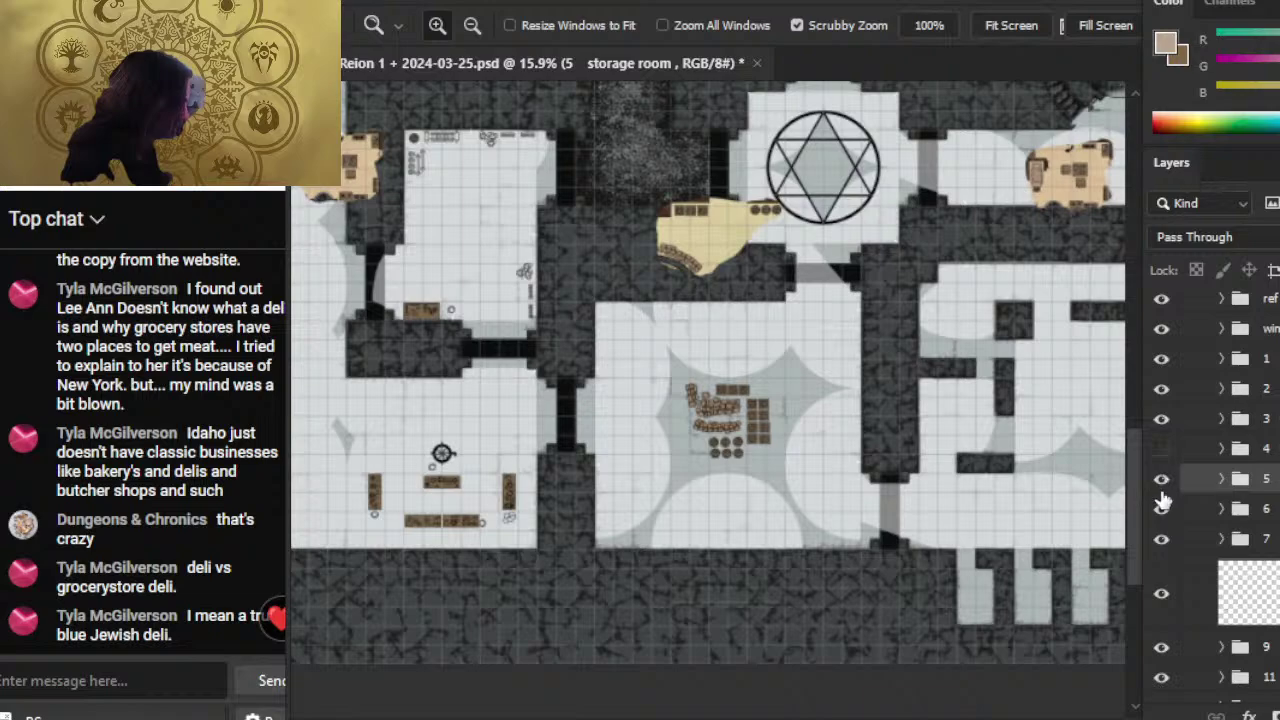
pyautogui.click(1161, 488)
pyautogui.click(1161, 484)
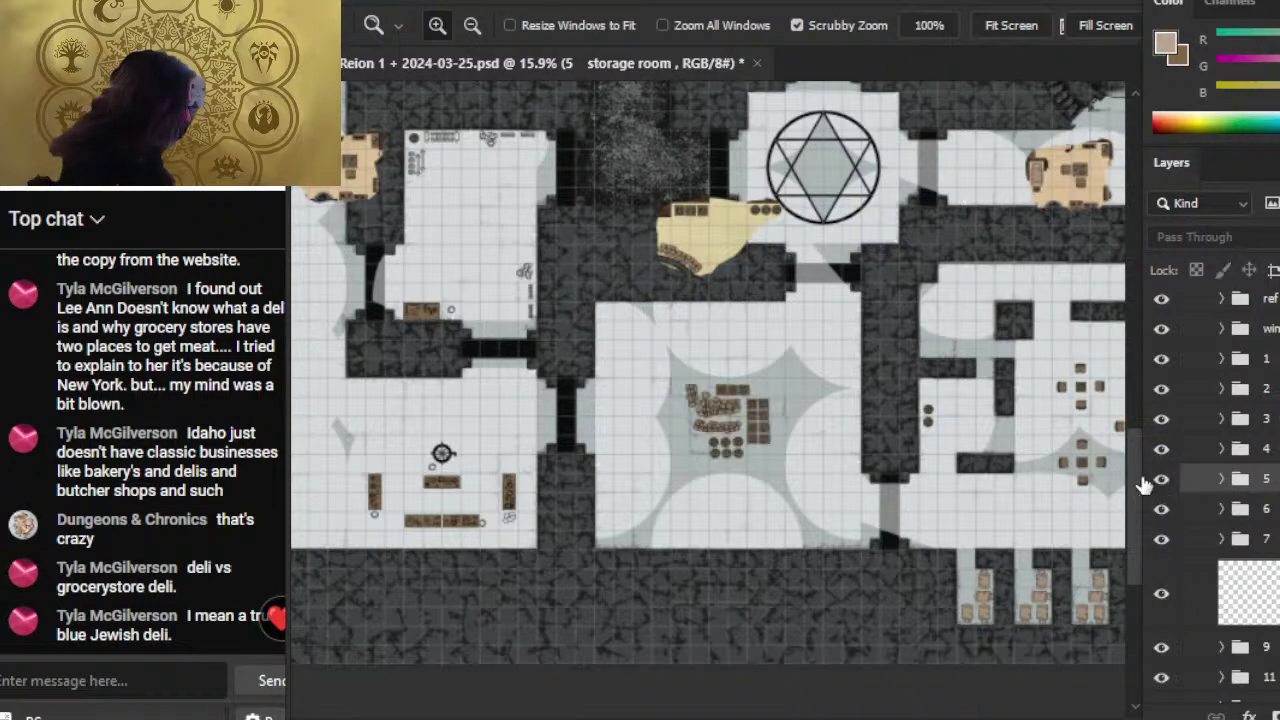
pyautogui.moveTo(1030, 310); pyautogui.dragTo(770, 393)
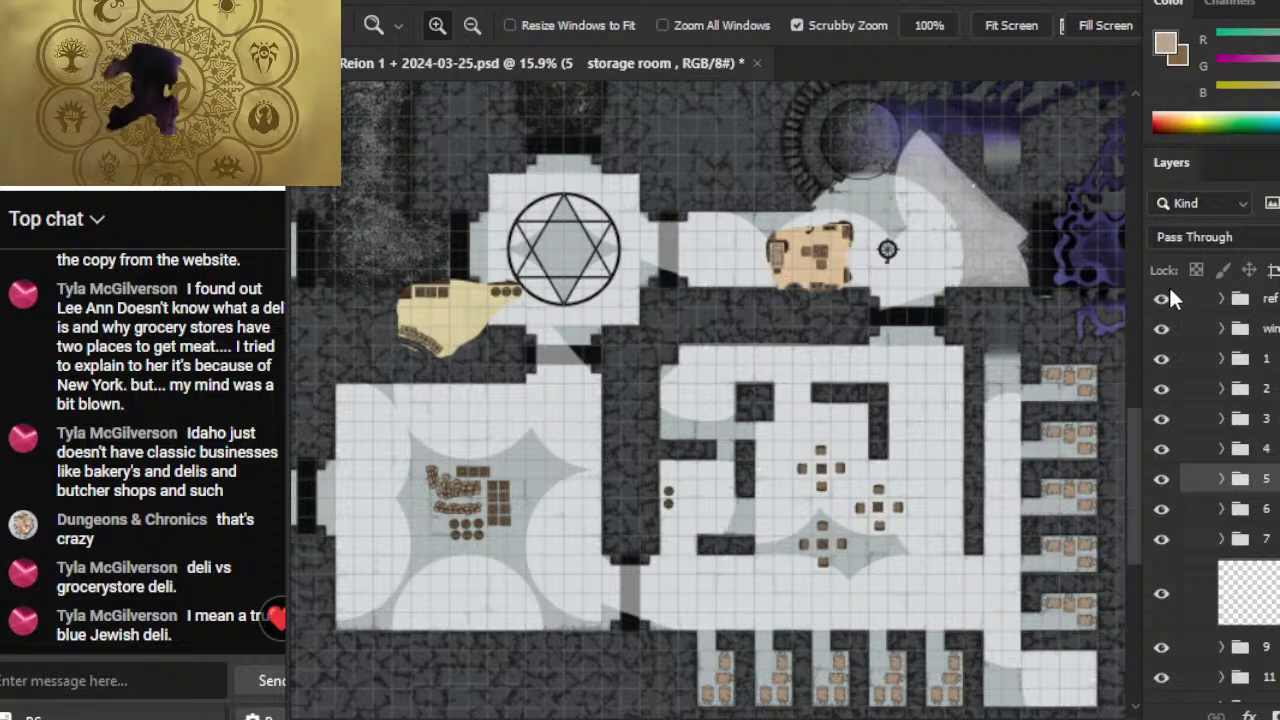
pyautogui.click(1161, 360)
pyautogui.click(1161, 360)
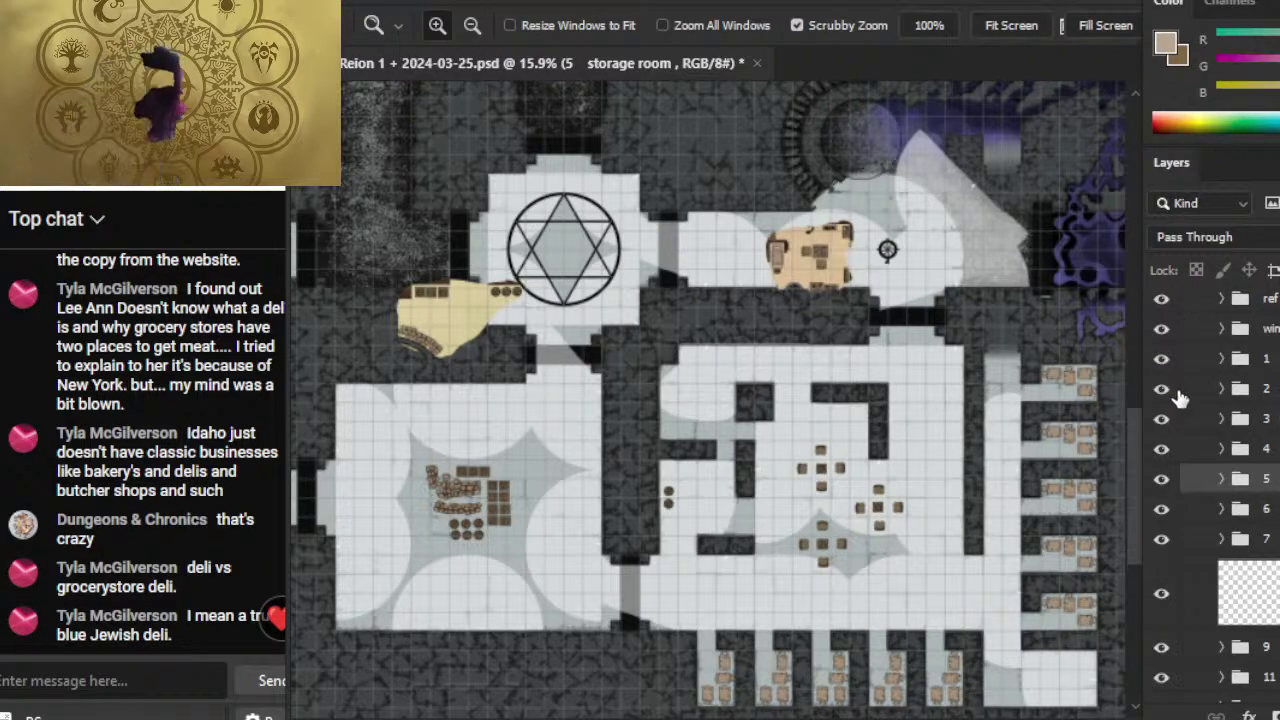
# - Rename layer group 3 as "3 teleportation room" without the trailing number
pyautogui.moveTo(1050, 375); pyautogui.dragTo(806, 360)
pyautogui.moveTo(1037, 515); pyautogui.dragTo(976, 454)
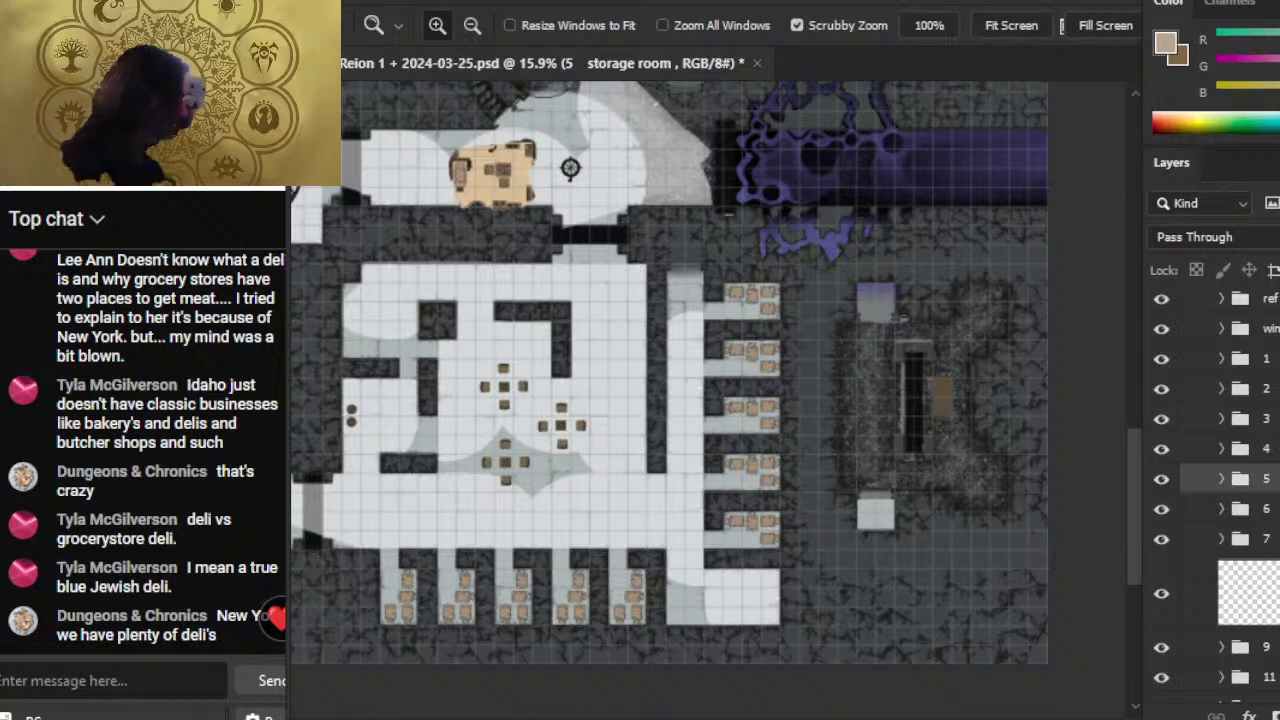
pyautogui.doubleClick(1266, 418)
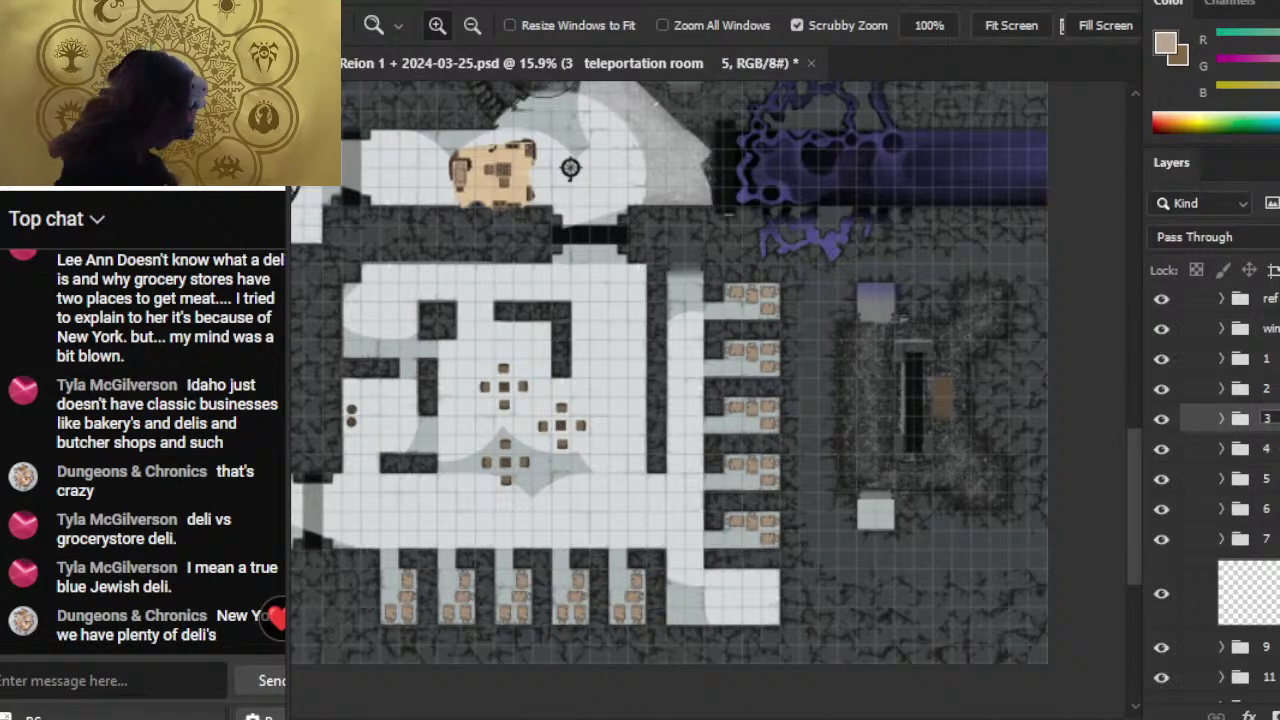
pyautogui.press('Return')
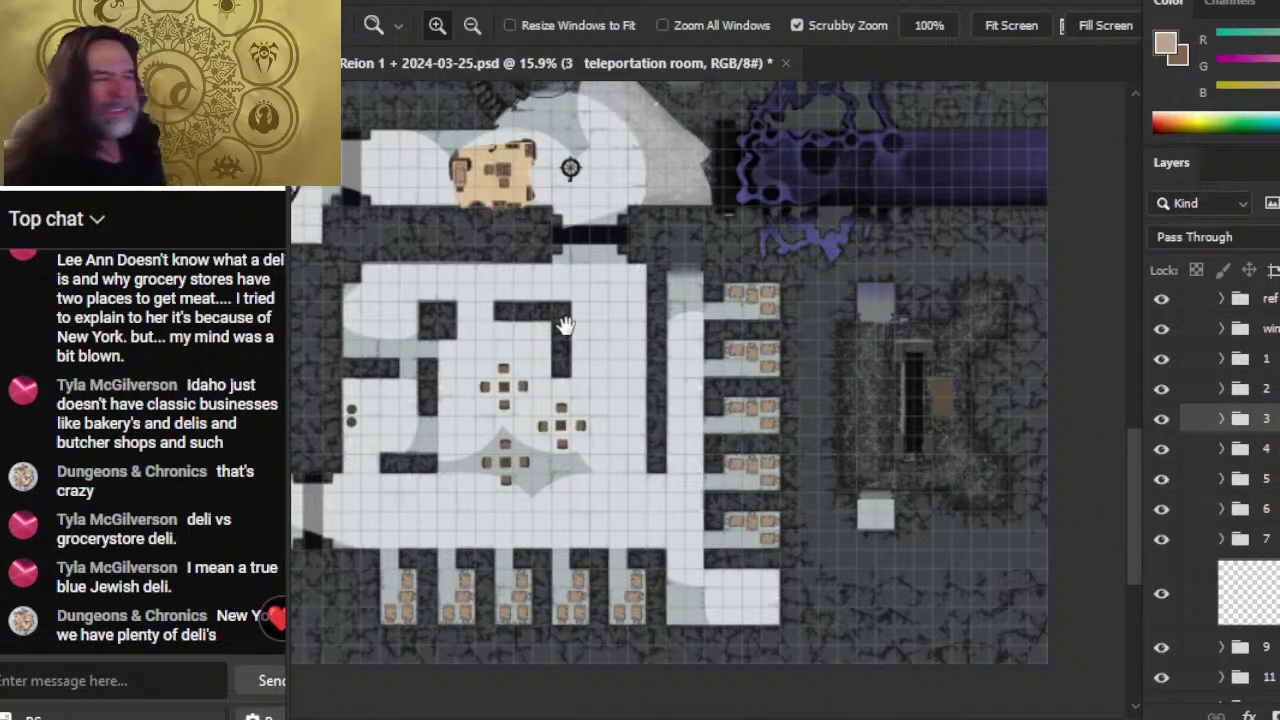
# - Hide the "ref" layer group above the numbered room groups
pyautogui.moveTo(566, 326); pyautogui.dragTo(949, 444)
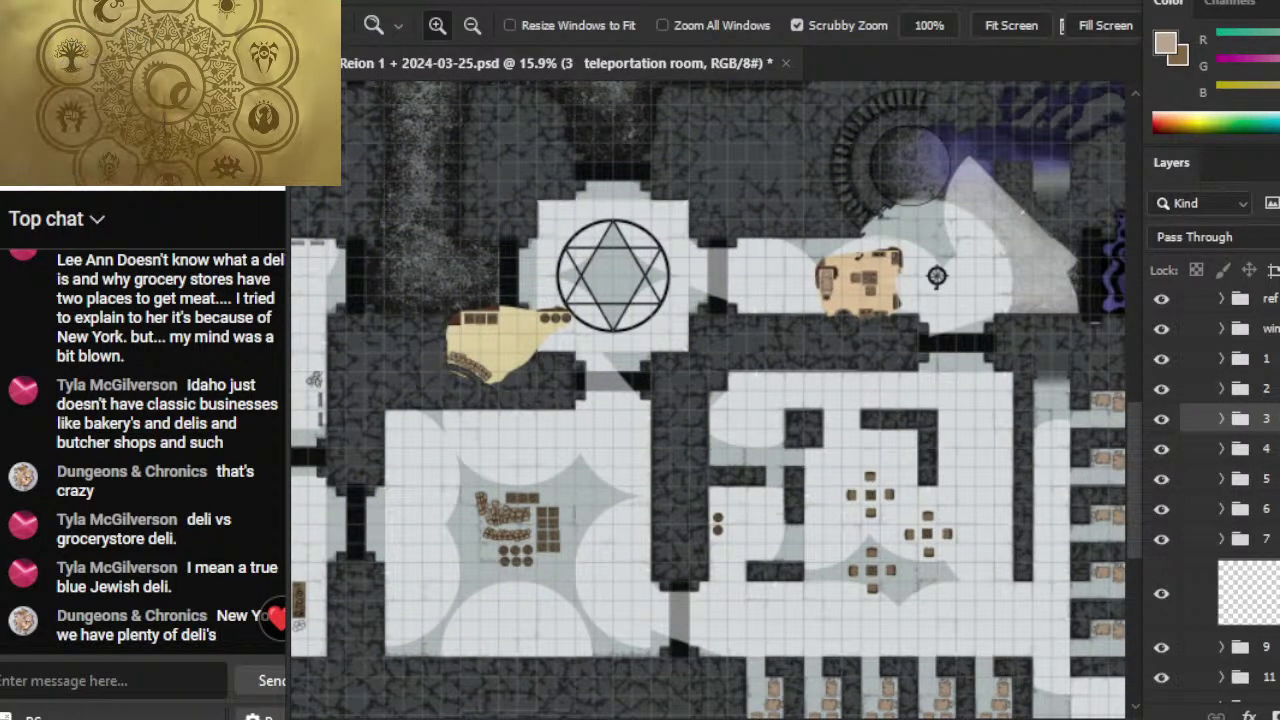
pyautogui.scroll(2, 1200, 450)
pyautogui.click(1161, 425)
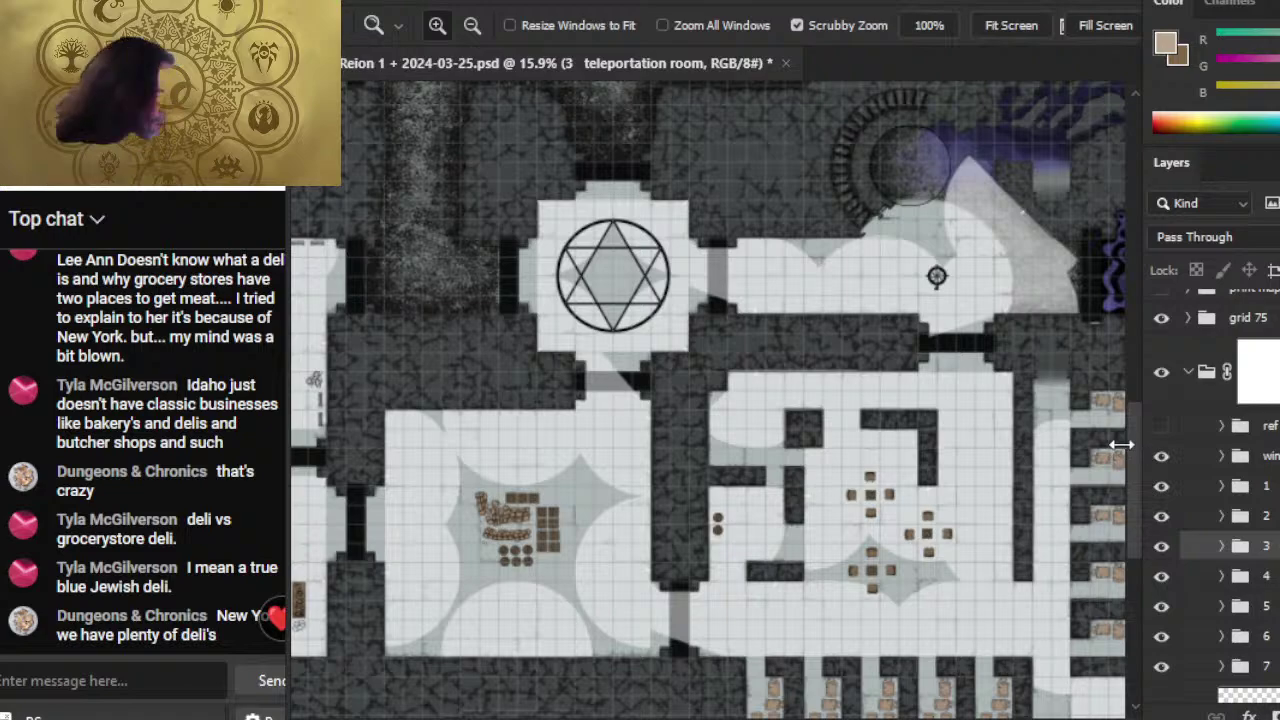